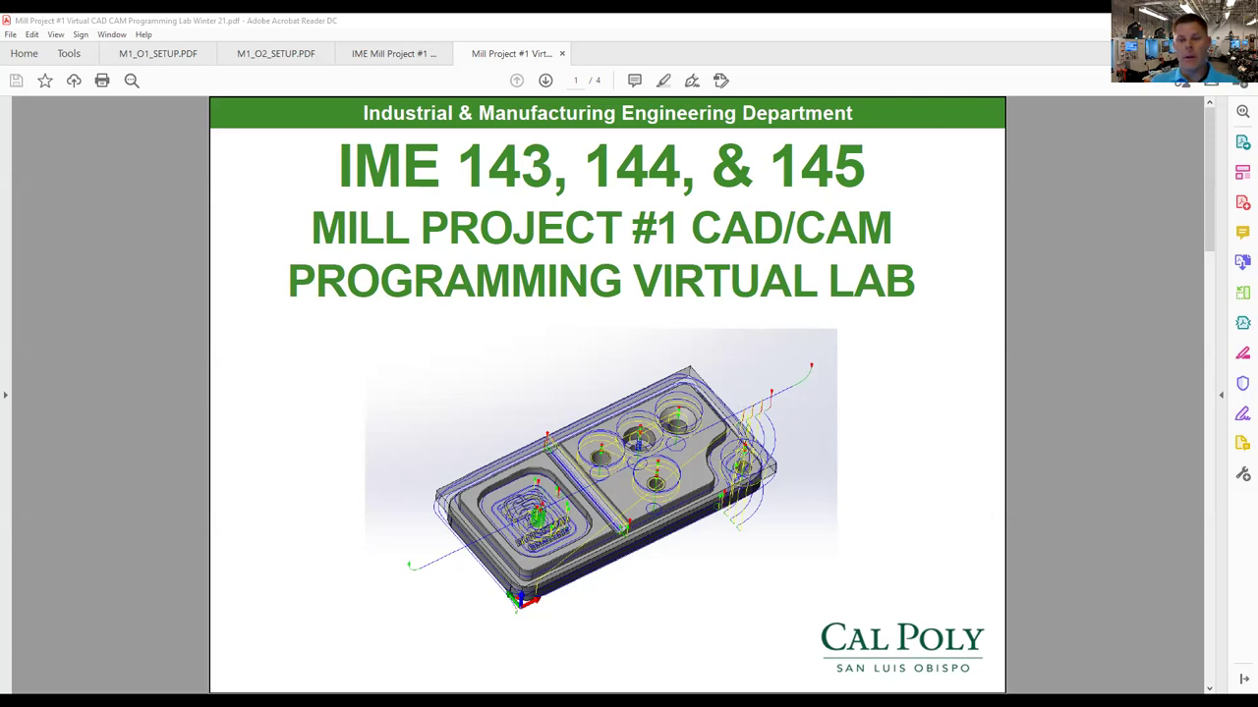
Step: Scroll from the title page to page 2, the CNC Programming Workflow slide
scroll(719, 427, "down", 1)
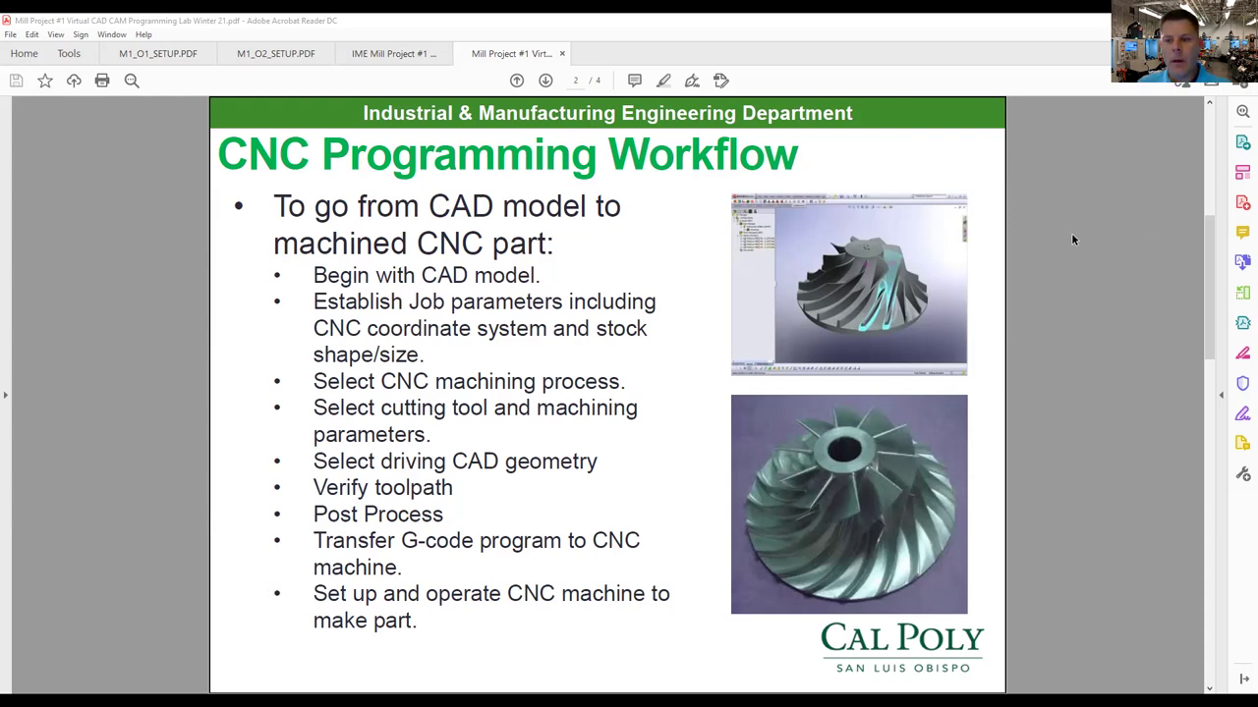
Step: Scroll on to page 3 of 4, the CAD/CAM Programming slide
scroll(938, 249, "down", 3)
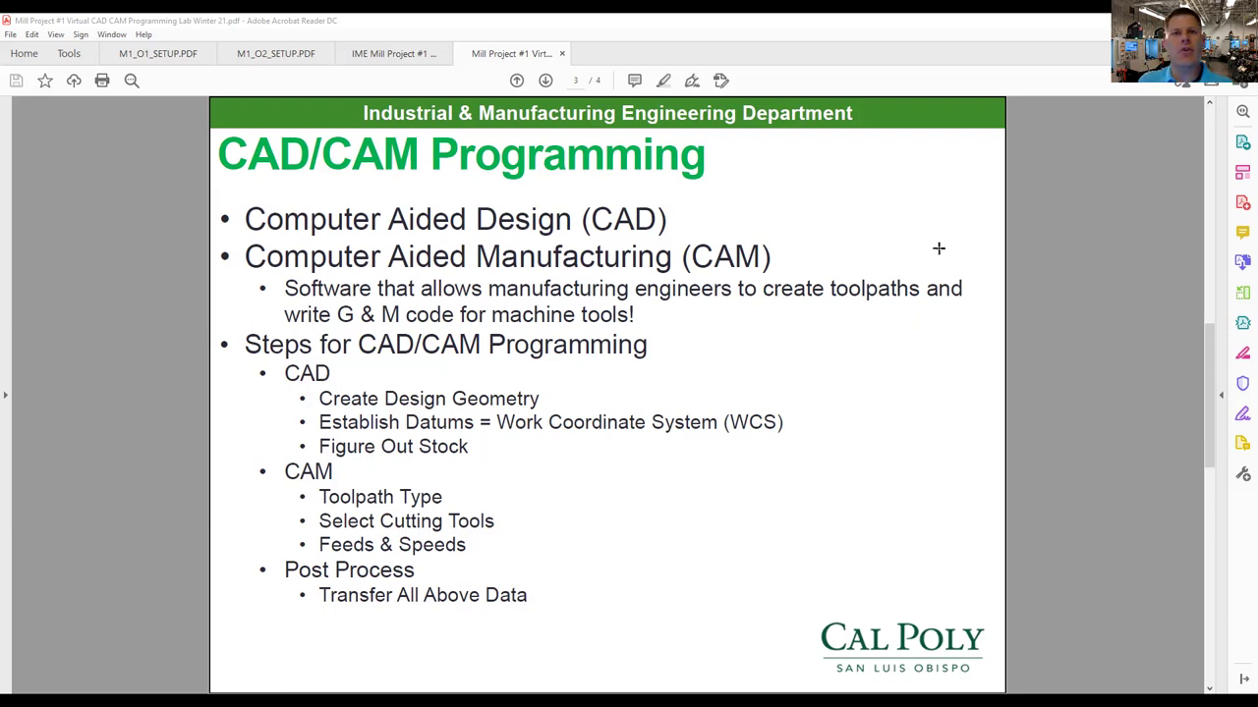
Step: Scroll to the last slide, page 4 of 4, then close the 'Mill Project #1 Virt...' document
scroll(885, 229, "down", 1)
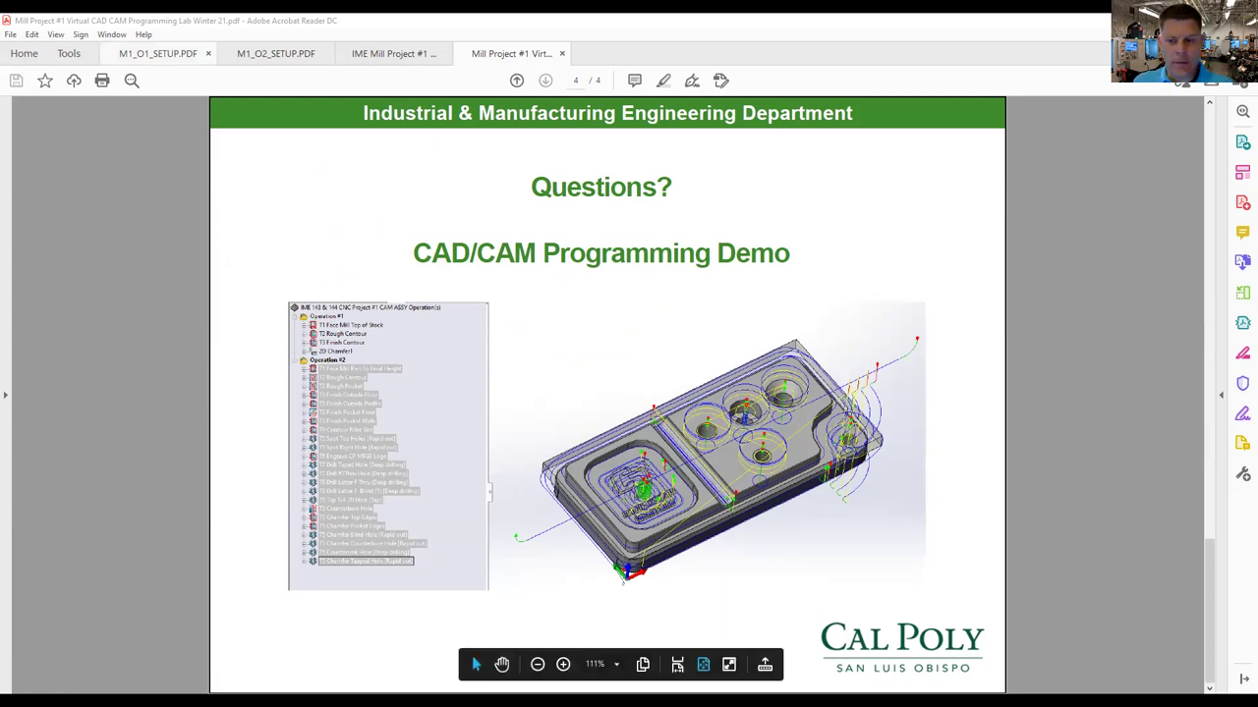
left_click(562, 54)
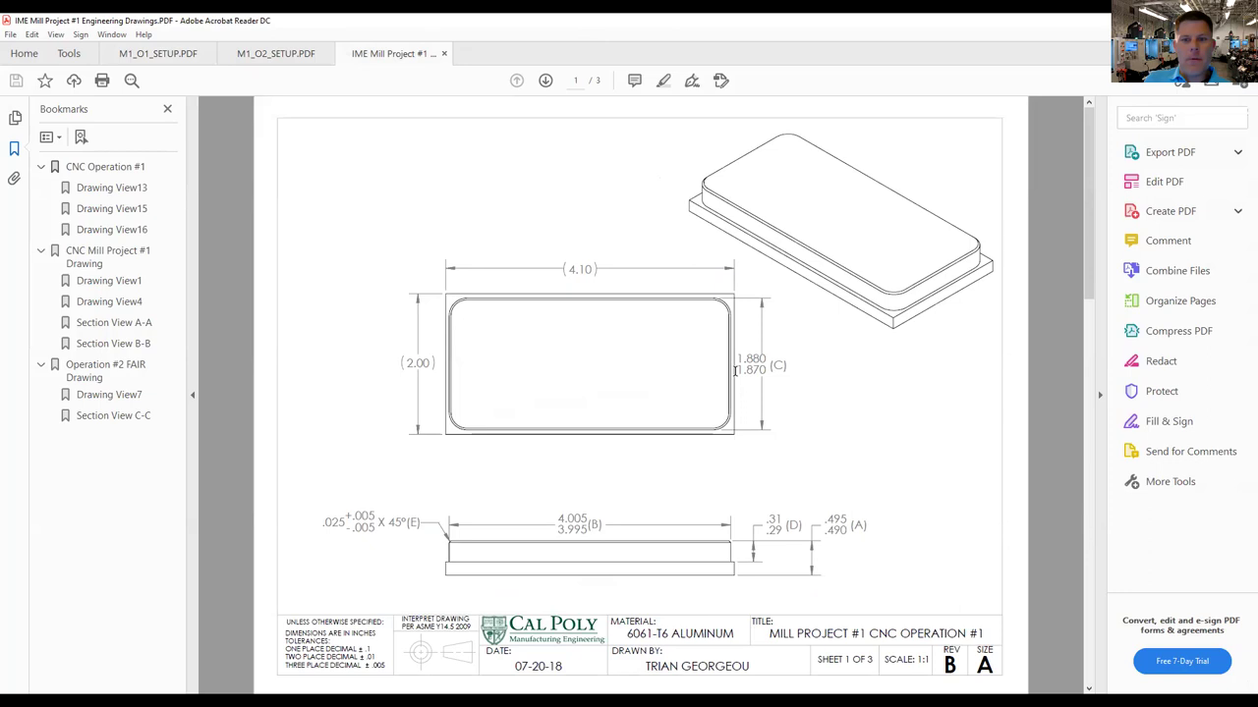
Step: Scroll from sheet 1 to sheet 2 of 3, the dimensioned 6061-T6 aluminum part drawing
scroll(595, 281, "down", 2)
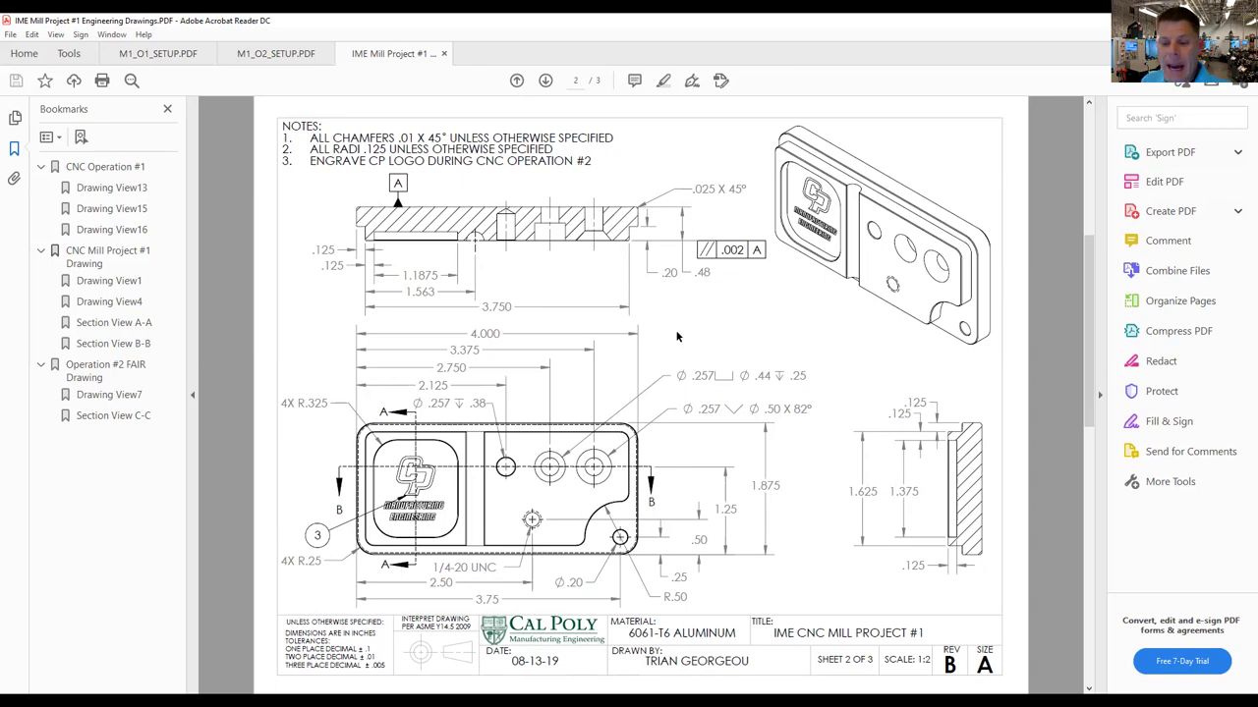
left_click_drag(428, 403, 451, 404)
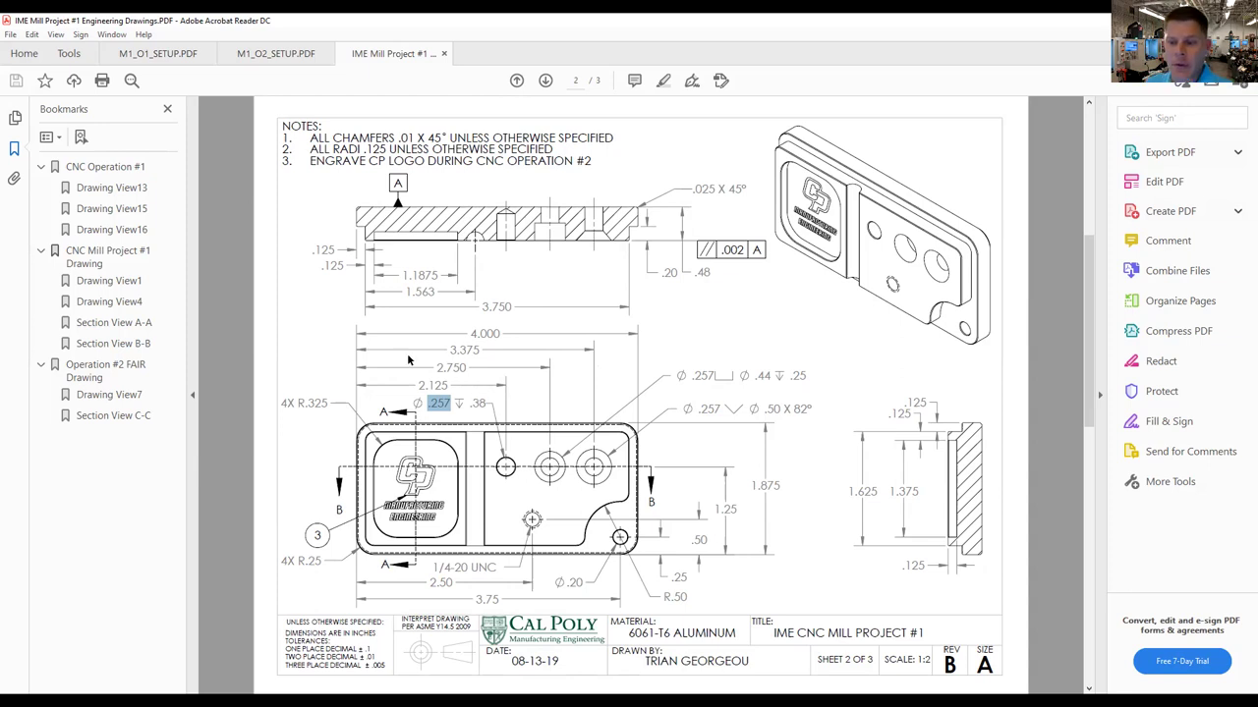
left_click_drag(688, 375, 704, 377)
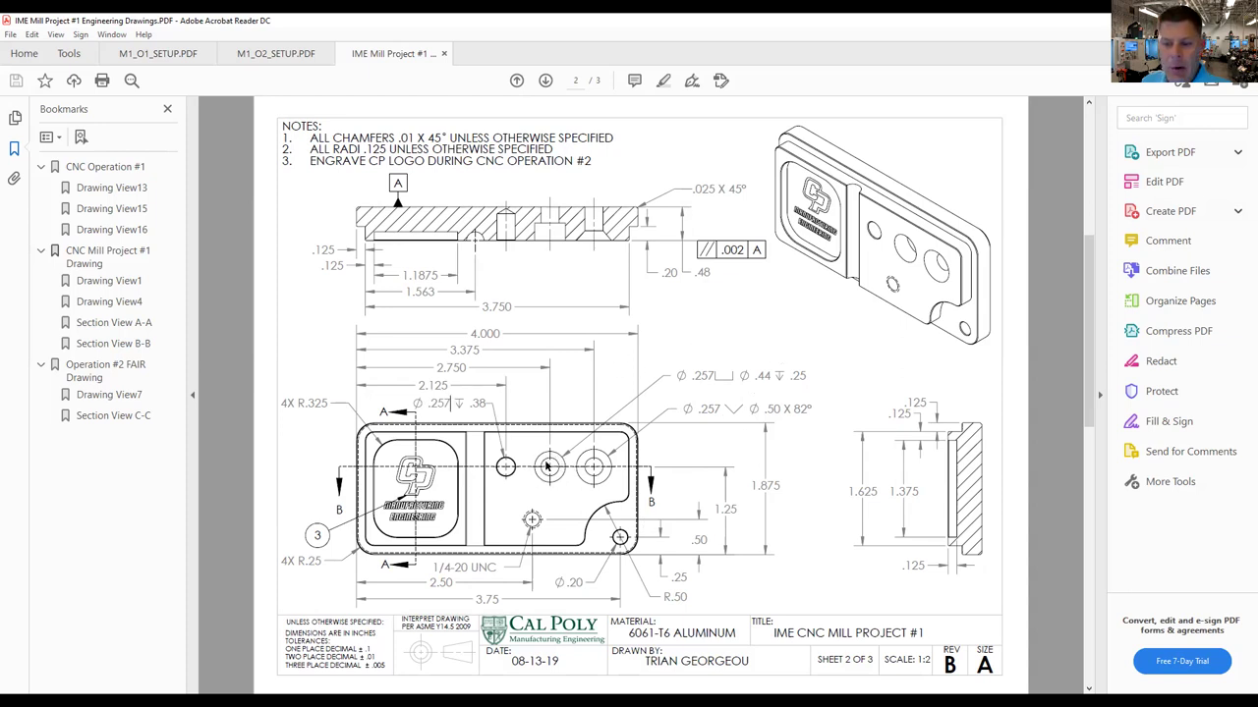
left_click_drag(812, 408, 697, 411)
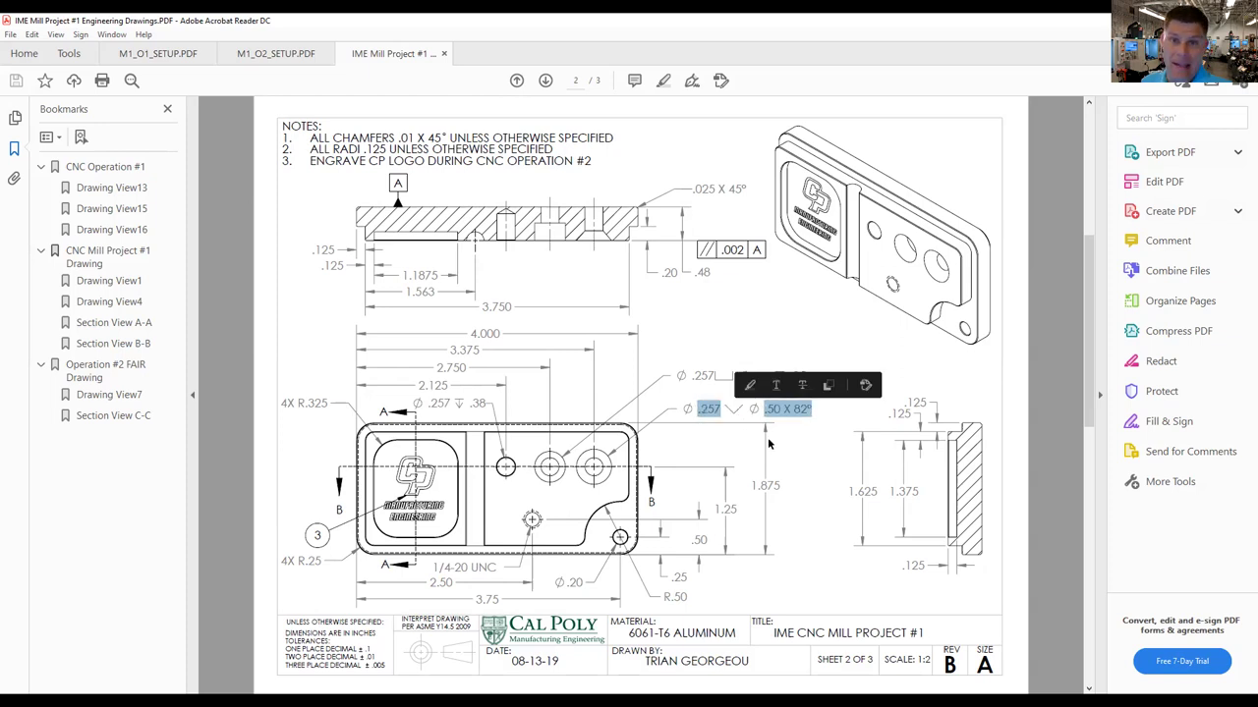
left_click(771, 444)
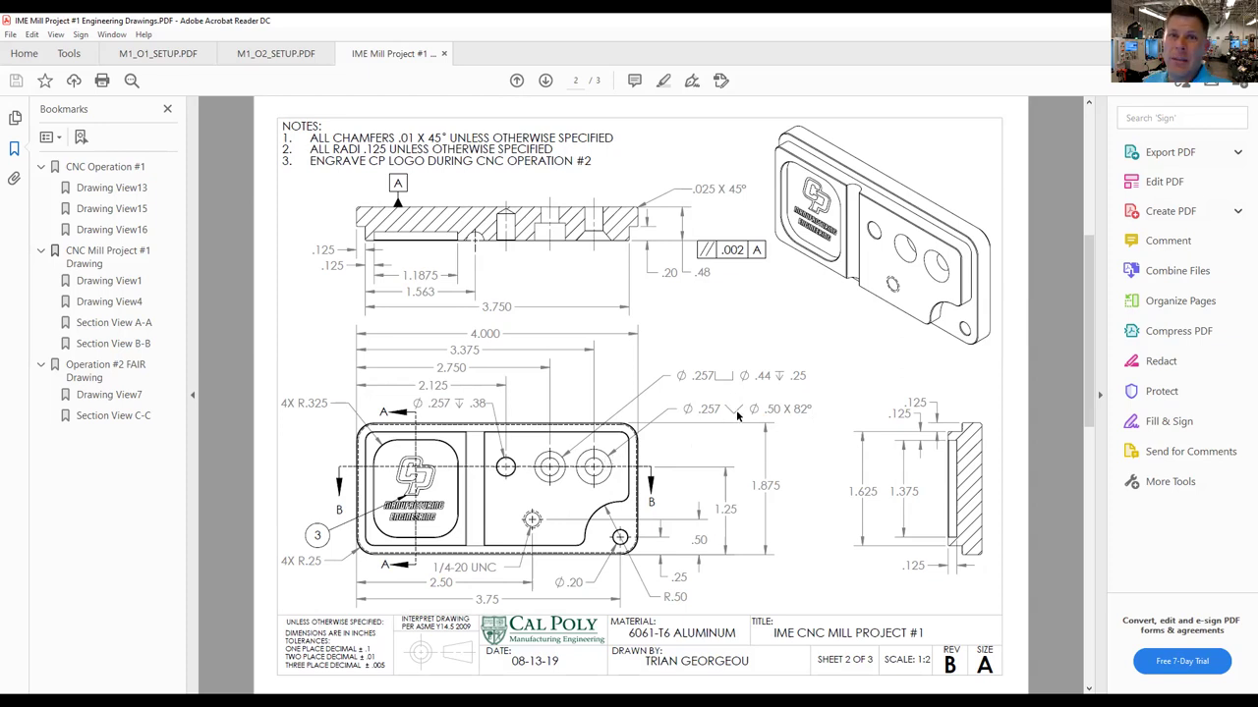
double_click(800, 409)
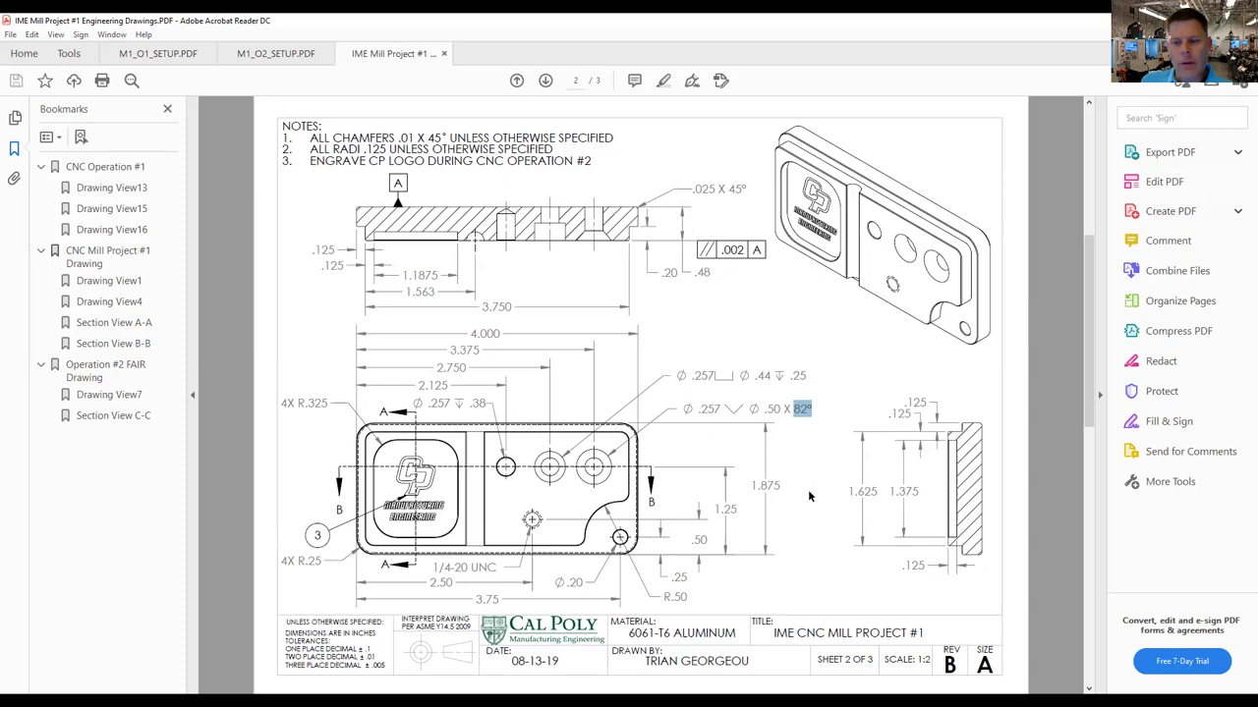
Step: Select the 1.875, 4.000 and .48 dimension text on sheet 2
left_click_drag(751, 486, 780, 487)
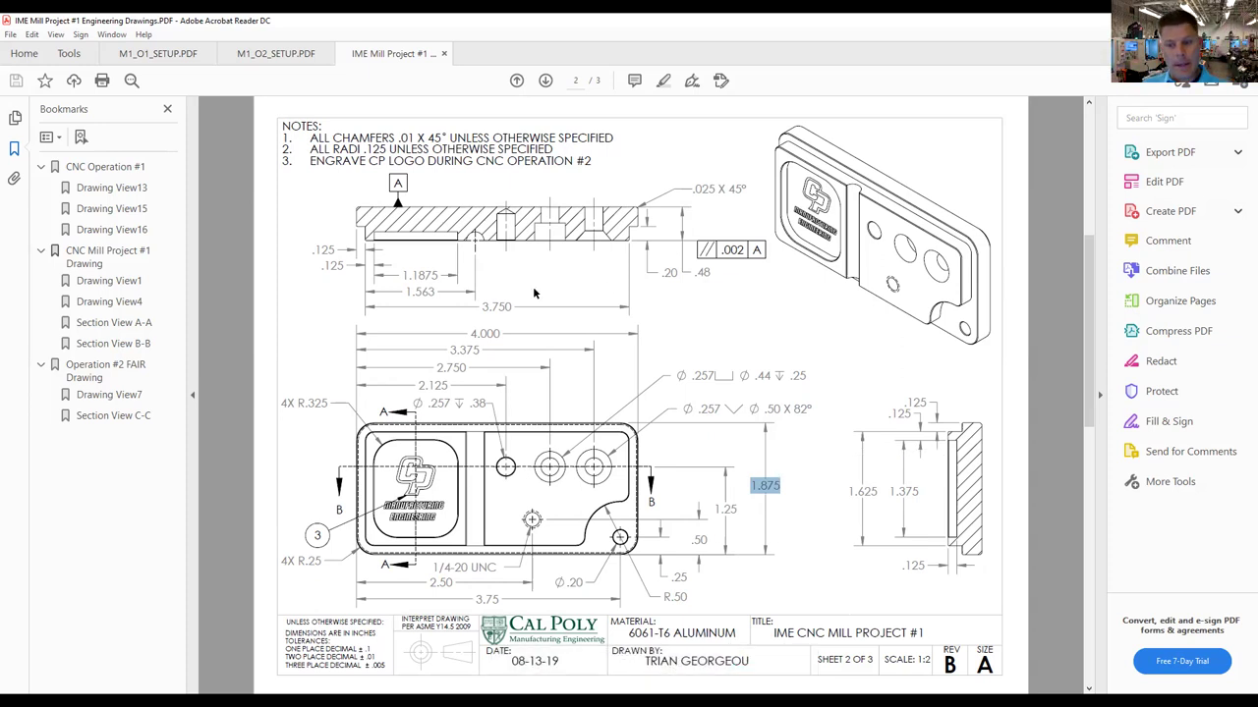
left_click_drag(473, 334, 498, 334)
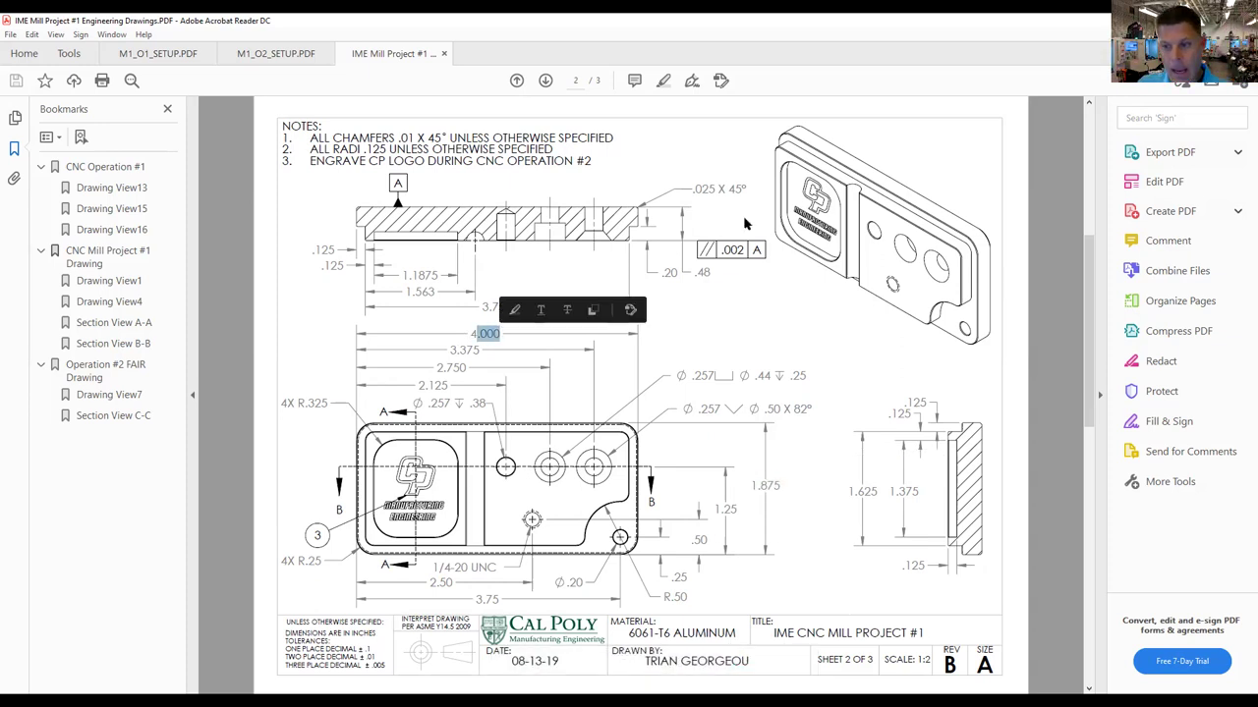
left_click_drag(711, 272, 696, 271)
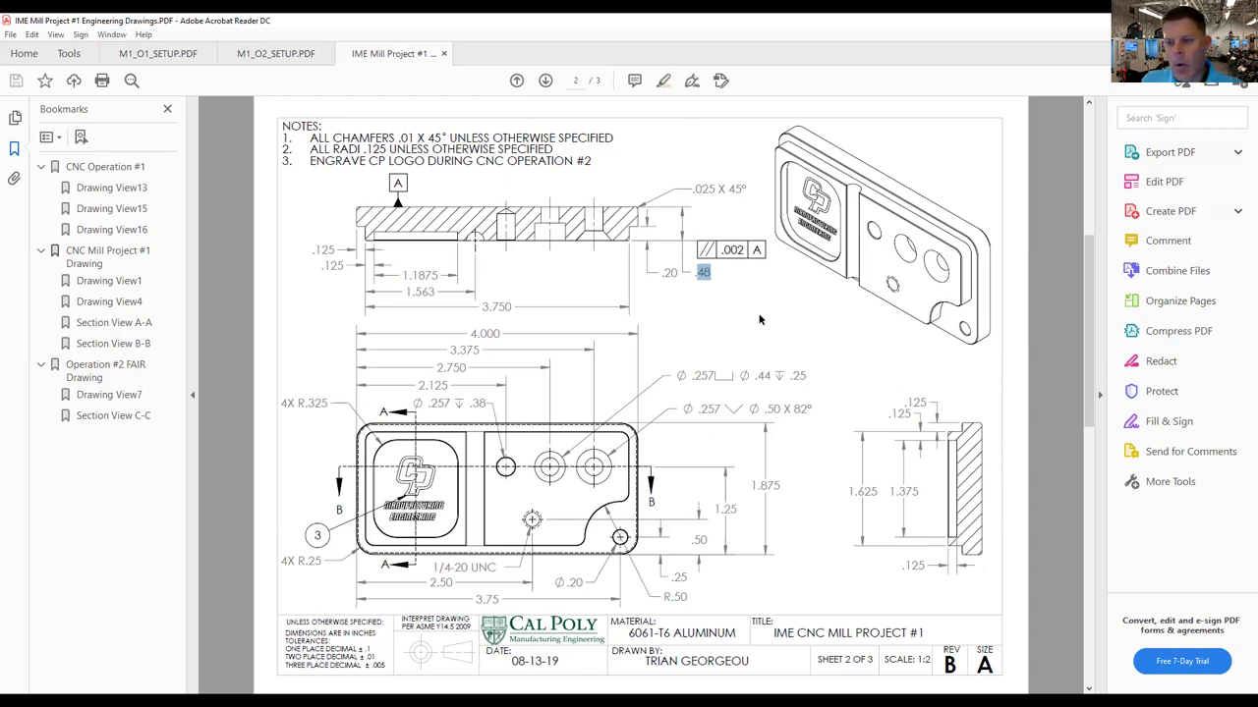
double_click(776, 489)
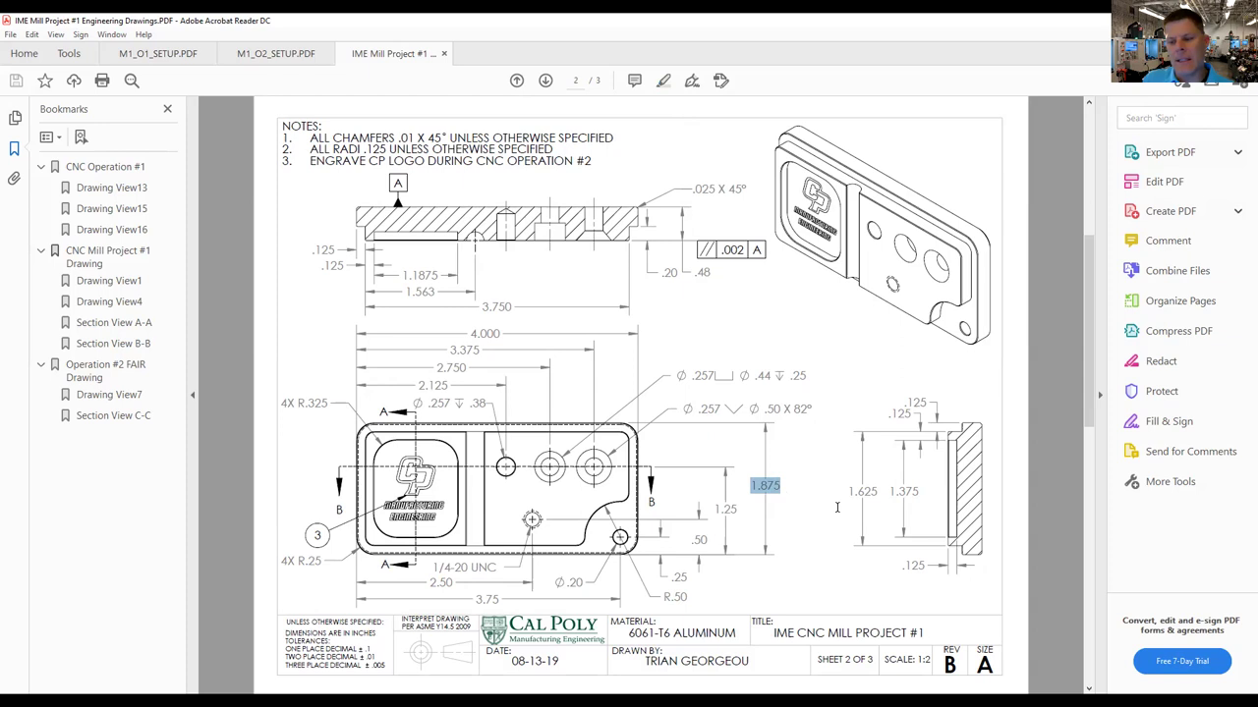
Step: Mark the 1.875 height, .48 depth and 4.000 length again, then return to sheet 1
left_click_drag(783, 486, 751, 486)
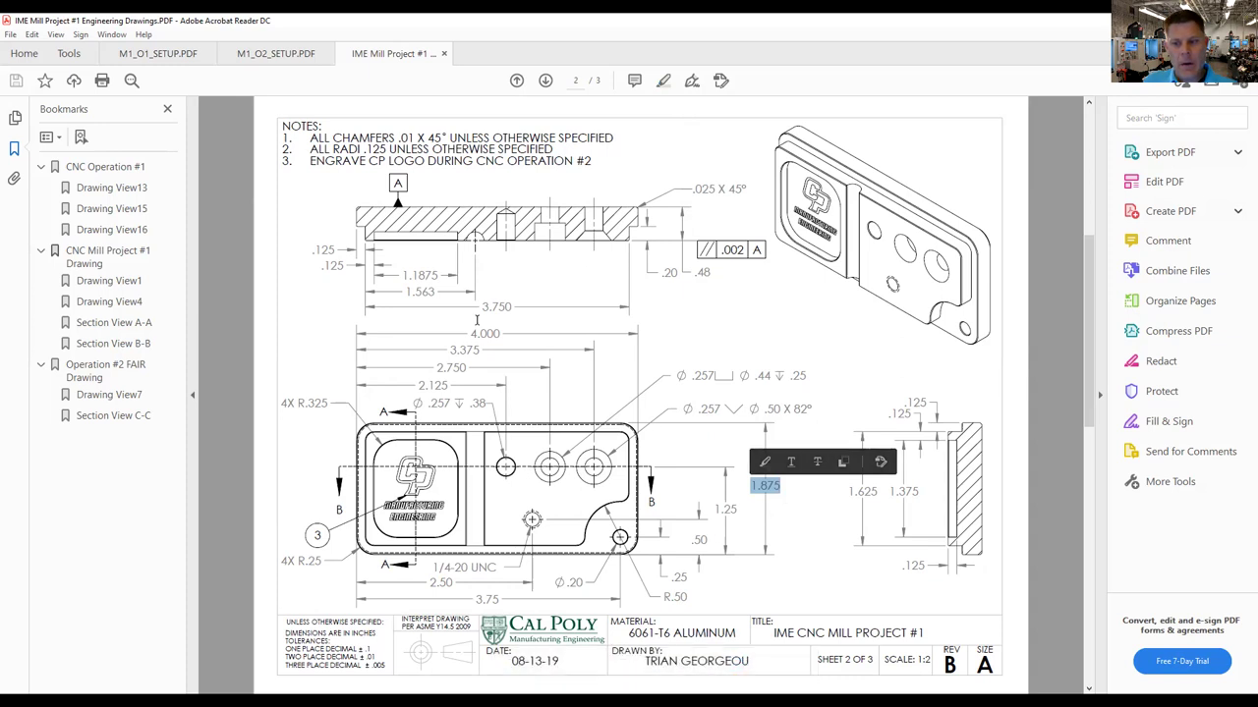
left_click_drag(470, 333, 501, 334)
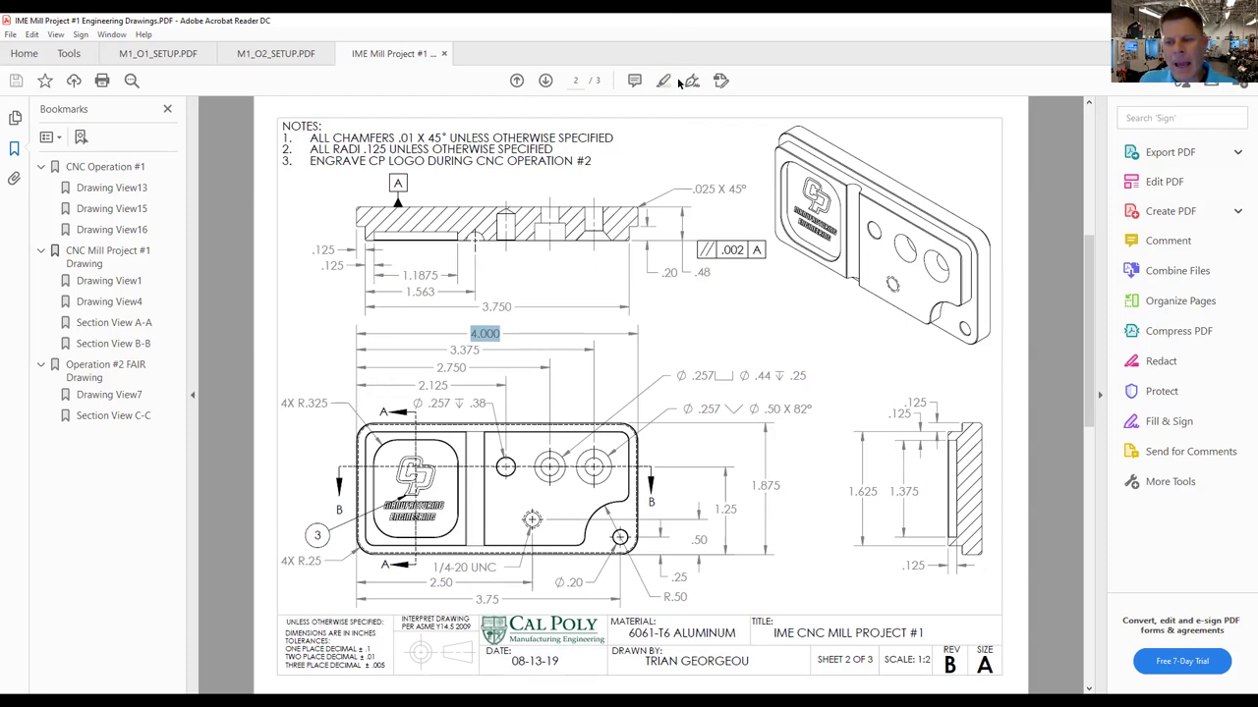
left_click_drag(714, 276, 692, 274)
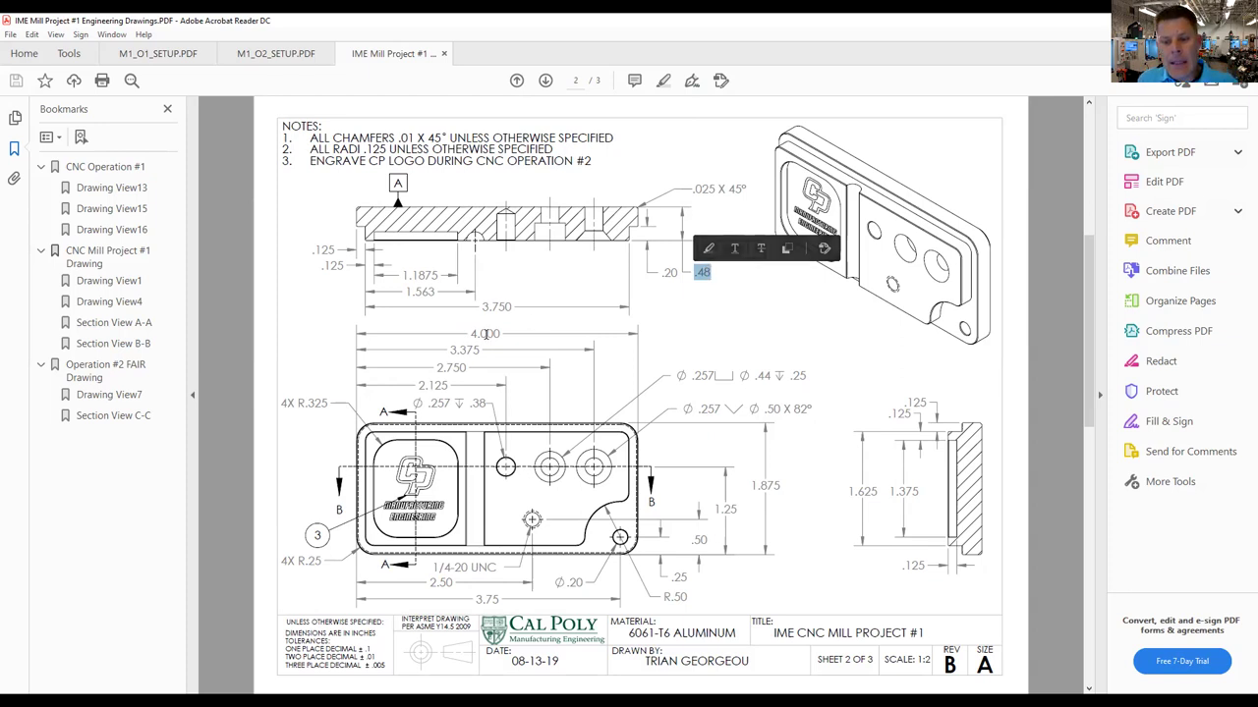
left_click_drag(472, 334, 501, 334)
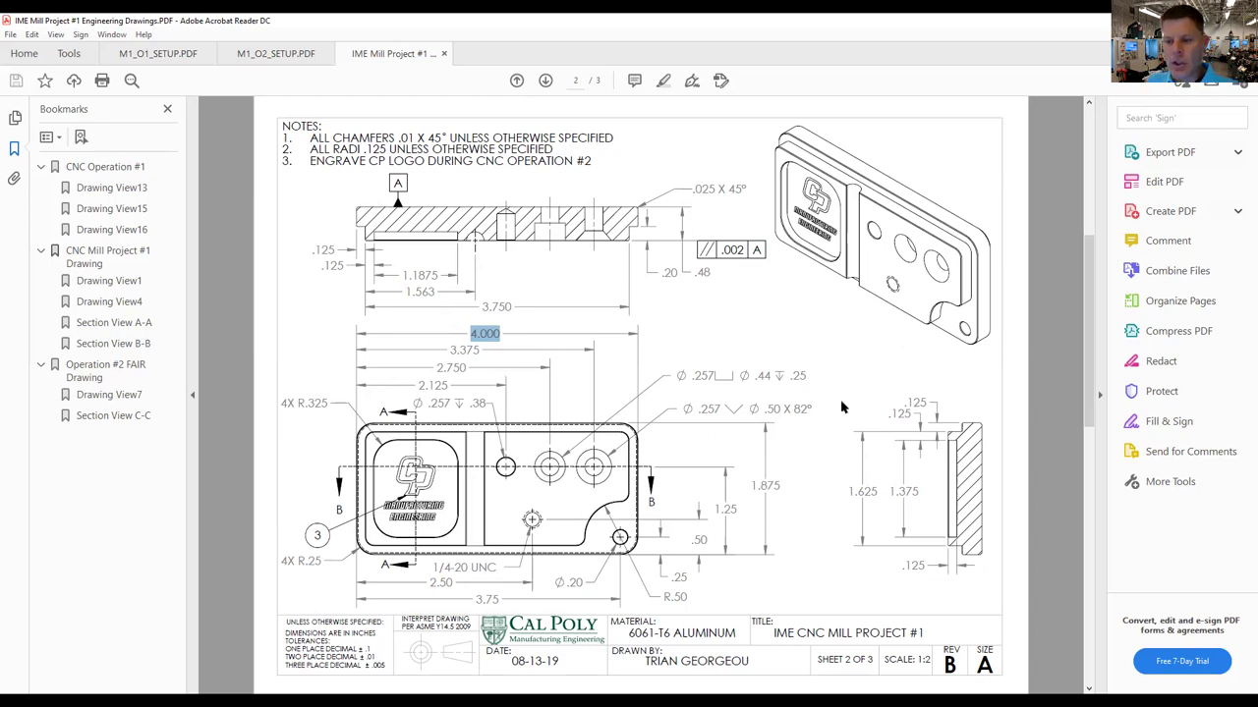
scroll(841, 402, "down", 1)
scroll(841, 401, "up", 2)
scroll(840, 399, "down", 1)
scroll(838, 397, "down", 1)
scroll(838, 397, "up", 2)
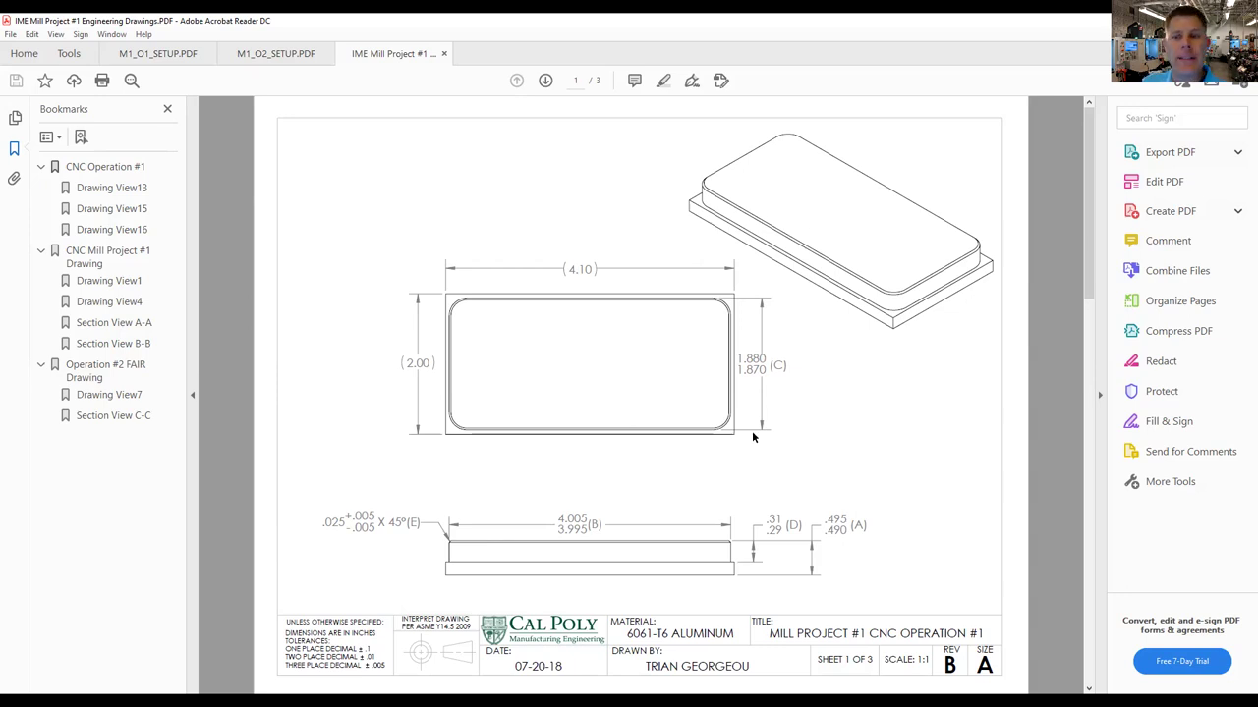
scroll(796, 396, "down", 2)
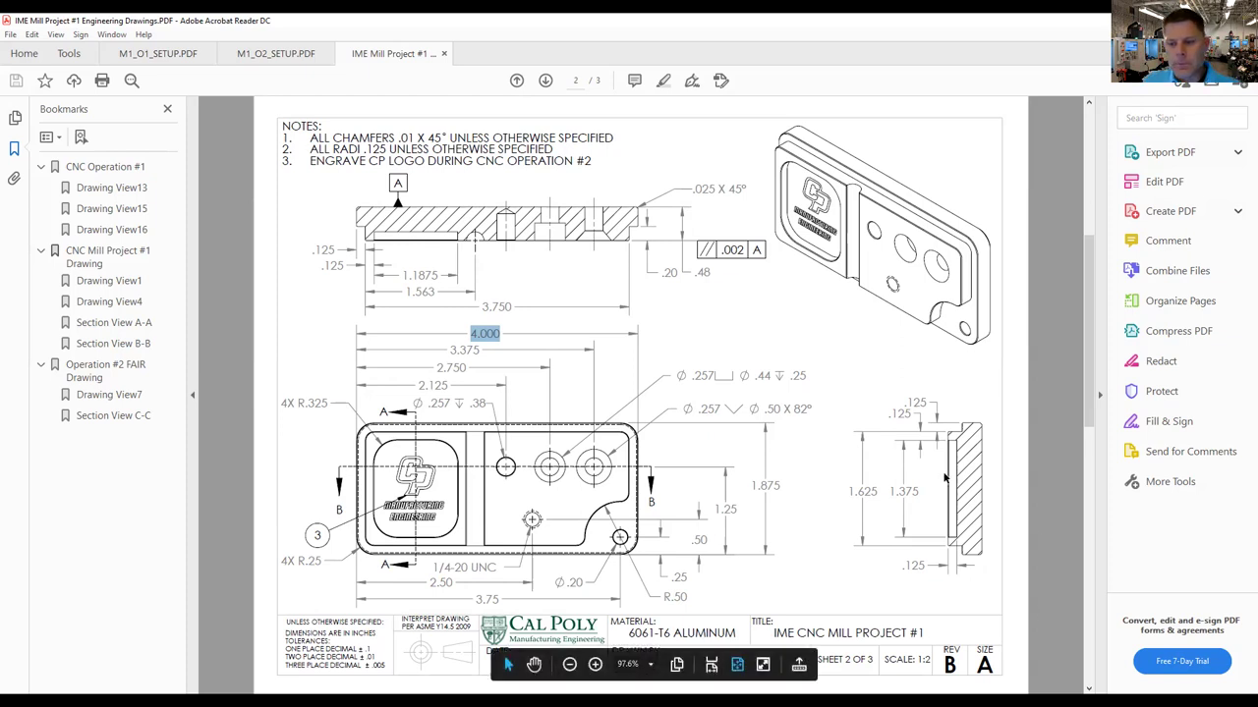
scroll(910, 396, "up", 2)
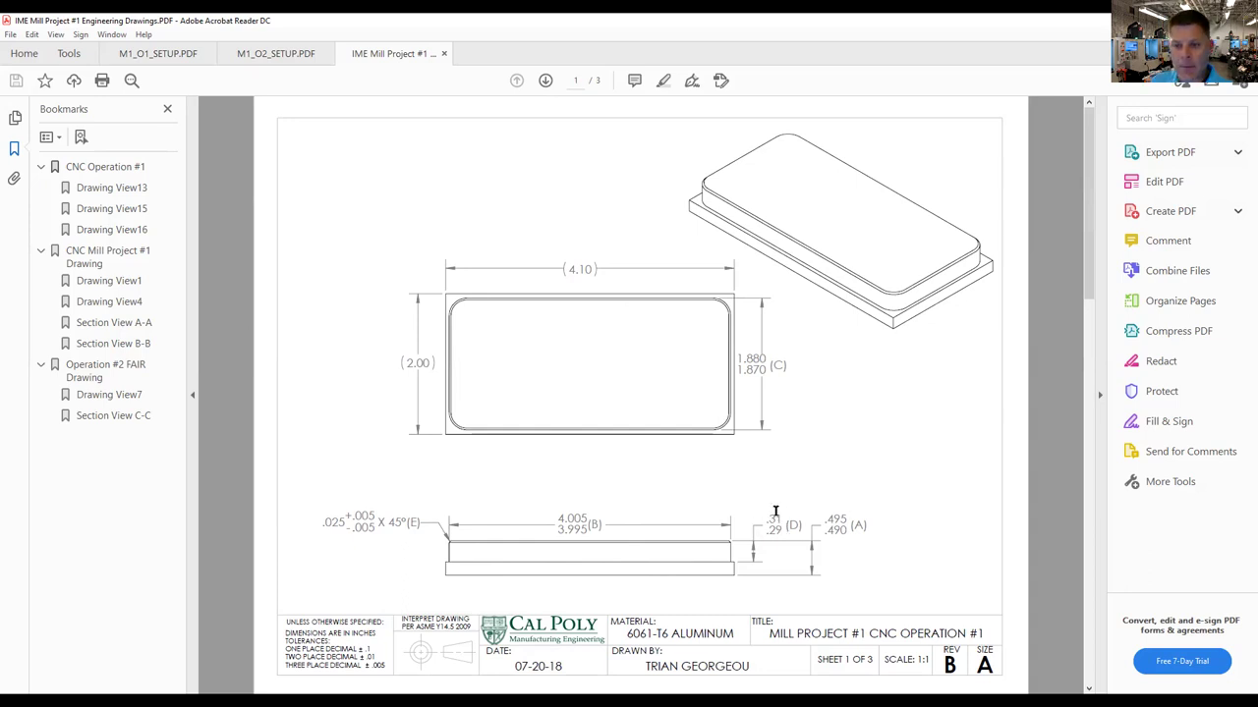
scroll(775, 512, "down", 2)
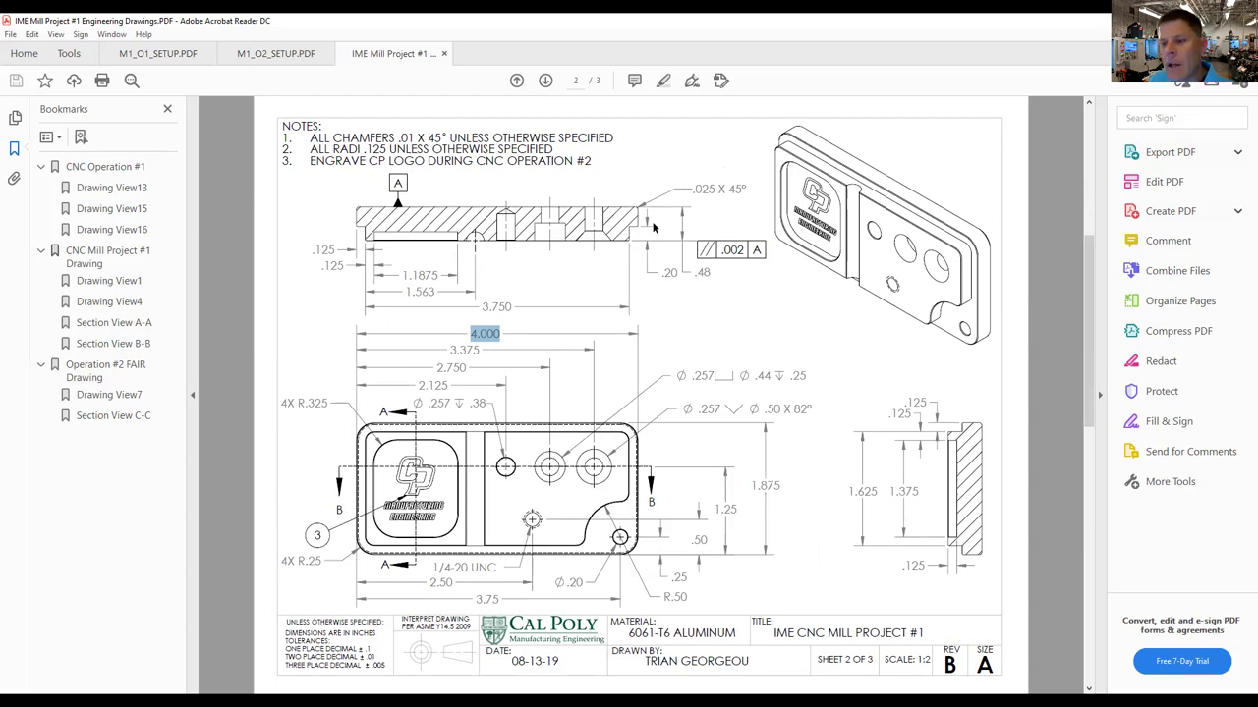
Step: Flip ahead to the FAIR sheet on page 3, then jump back to the CNC Operation #1 sheet
key("Page_Down")
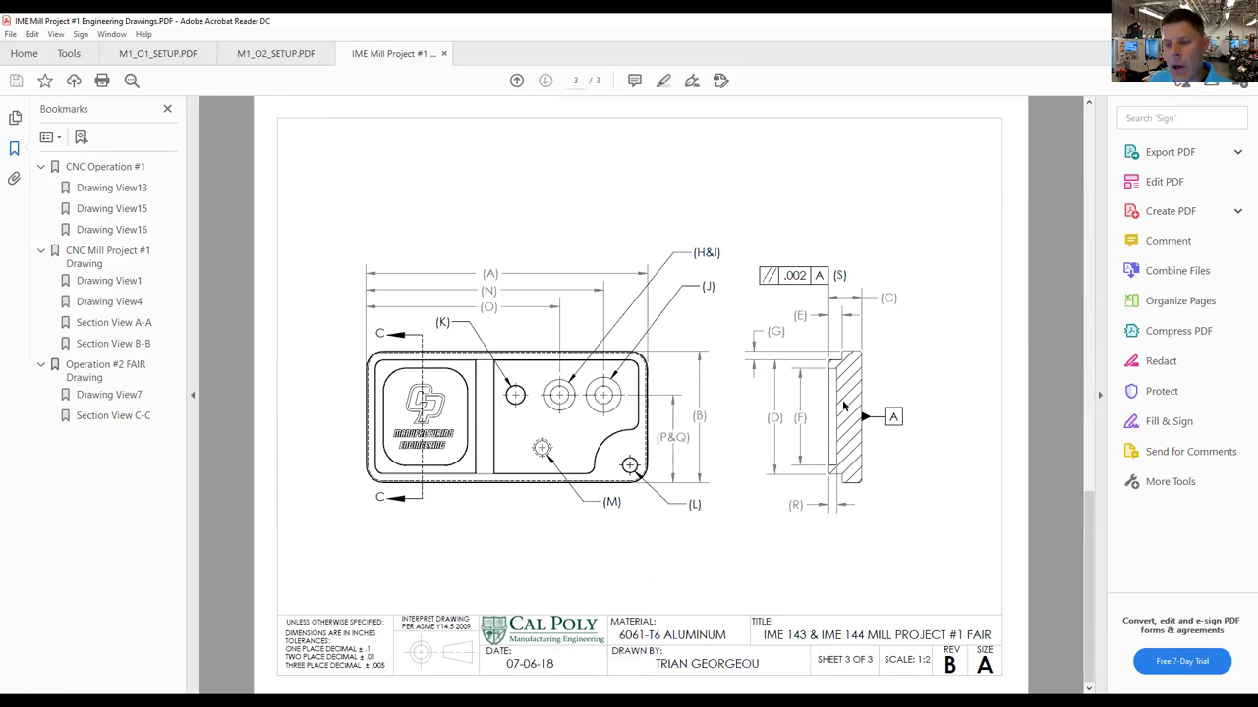
key("Home")
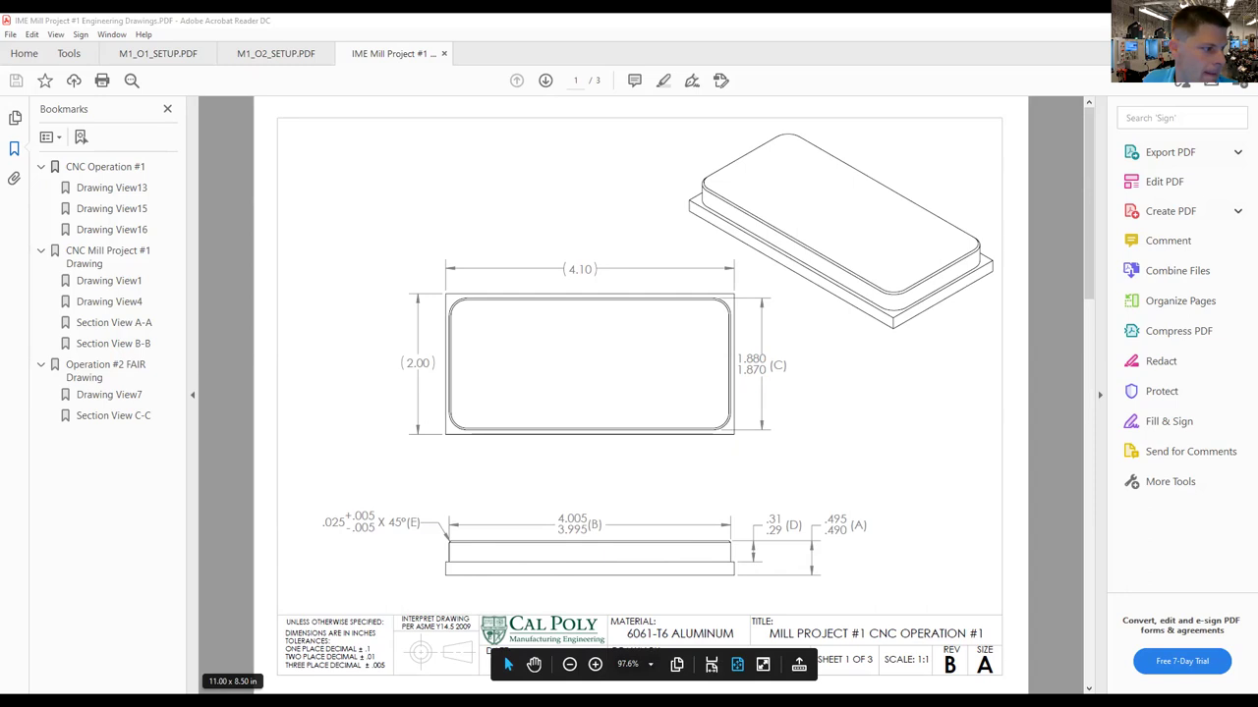
scroll(743, 540, "up", 4)
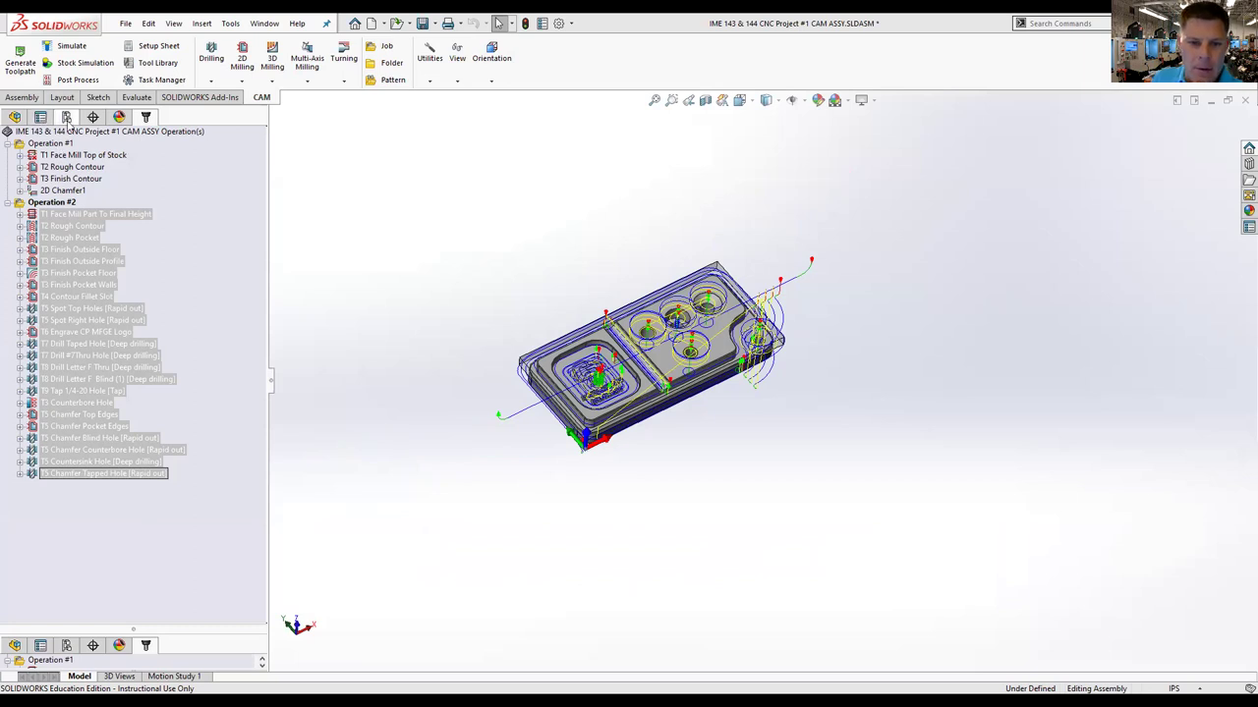
left_click(67, 117)
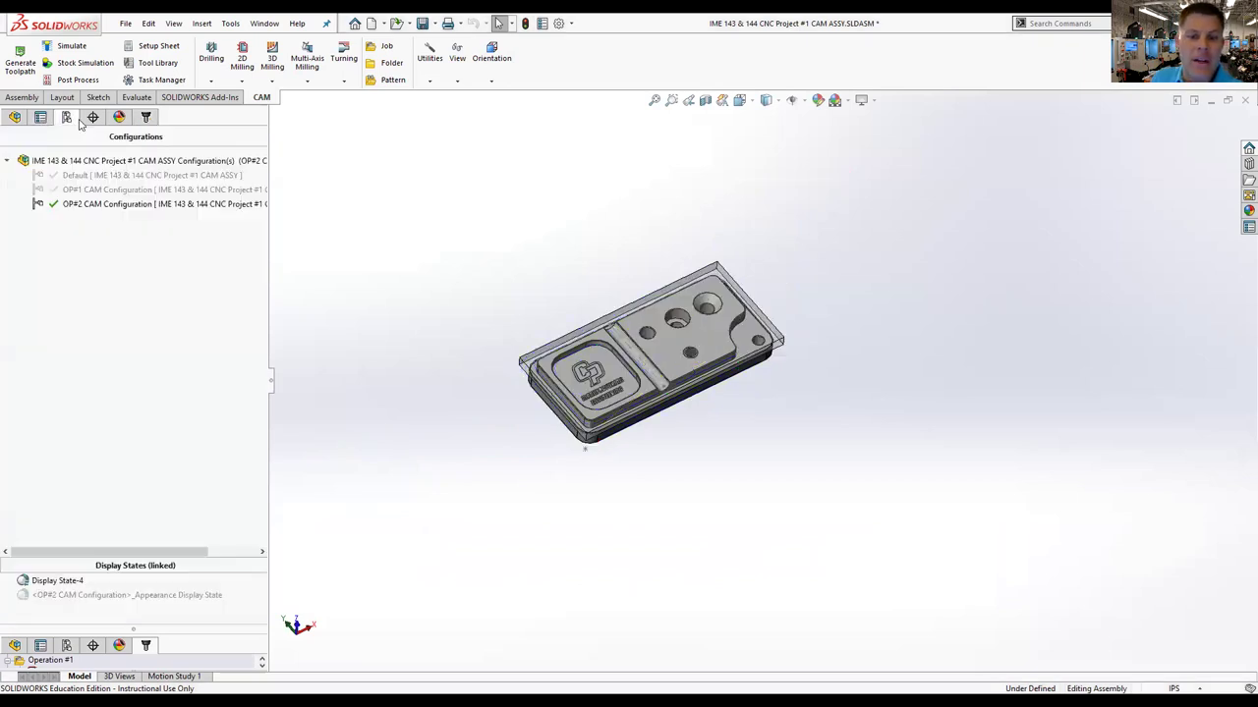
right_click(109, 177)
left_click(134, 186)
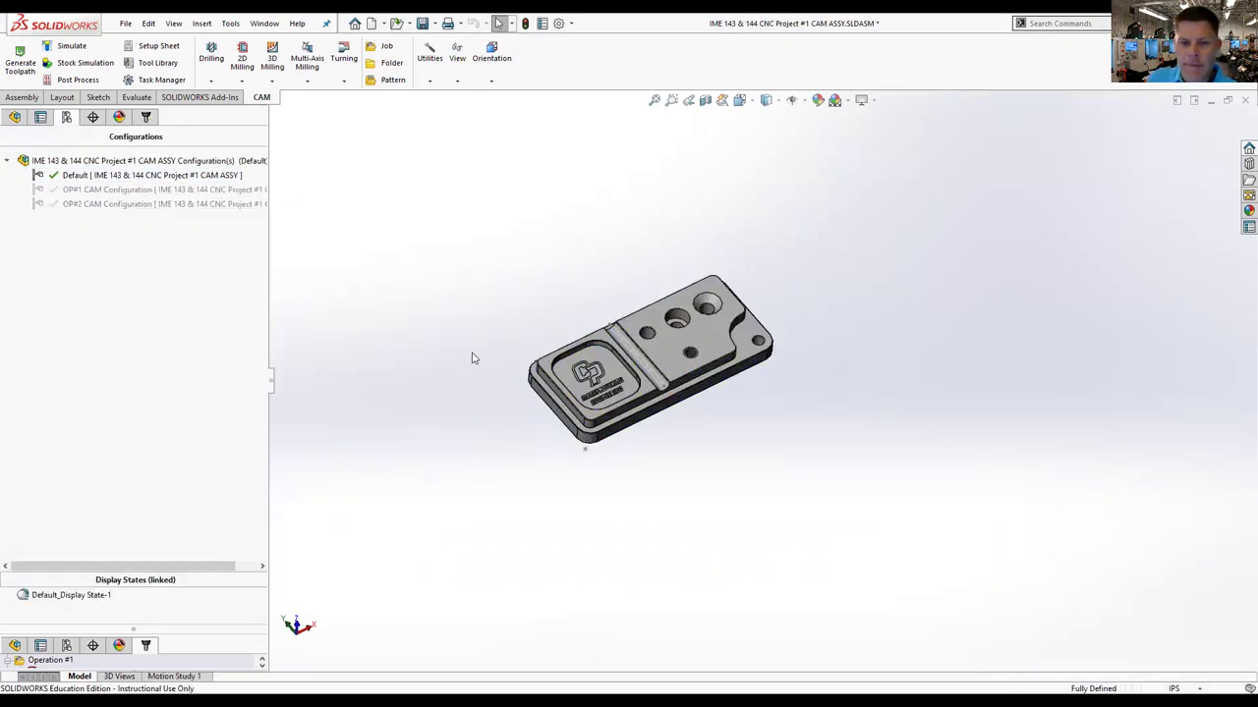
scroll(472, 357, "down", 3)
middle_click_drag(668, 357, 1044, 494)
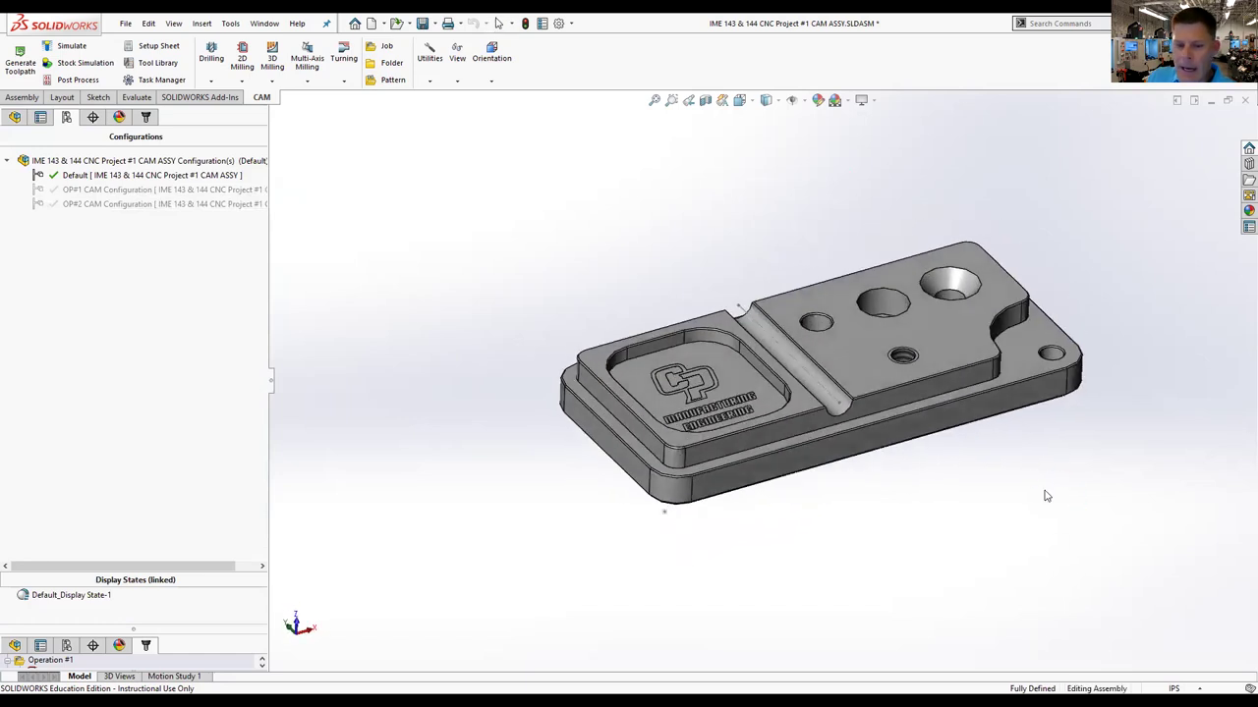
right_click(796, 367)
key("Escape")
middle_click_drag(934, 452, 840, 499)
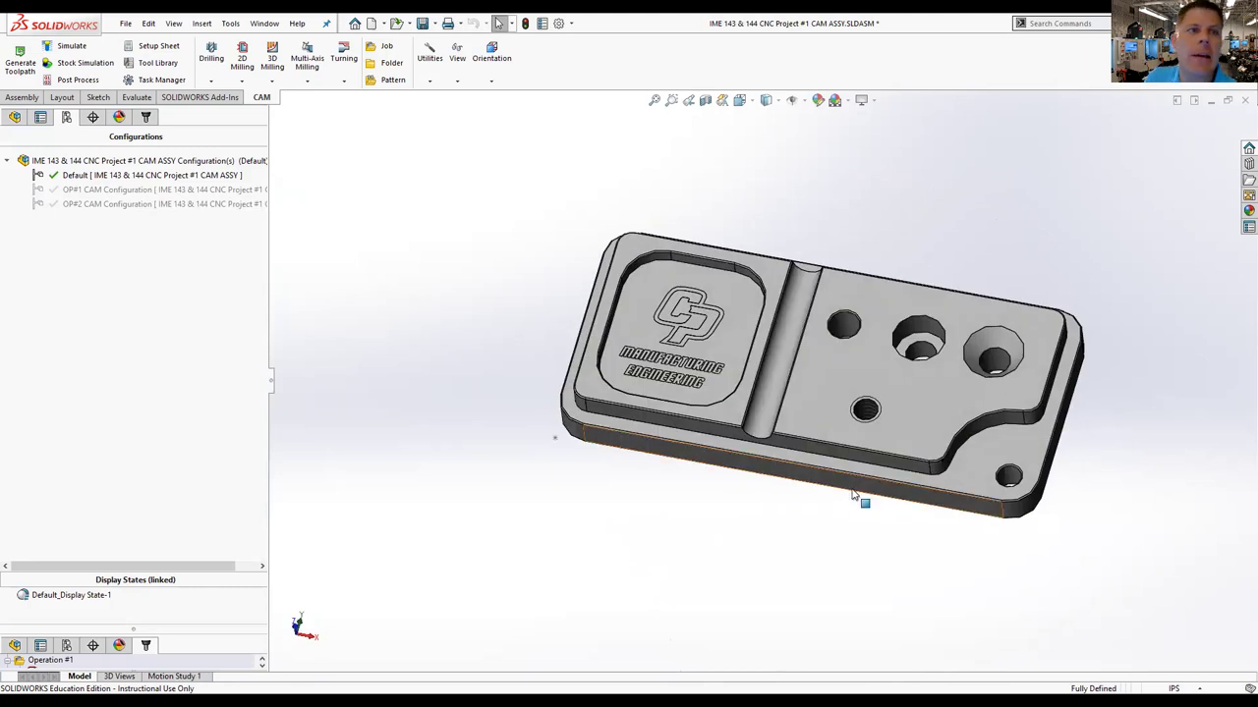
key("f")
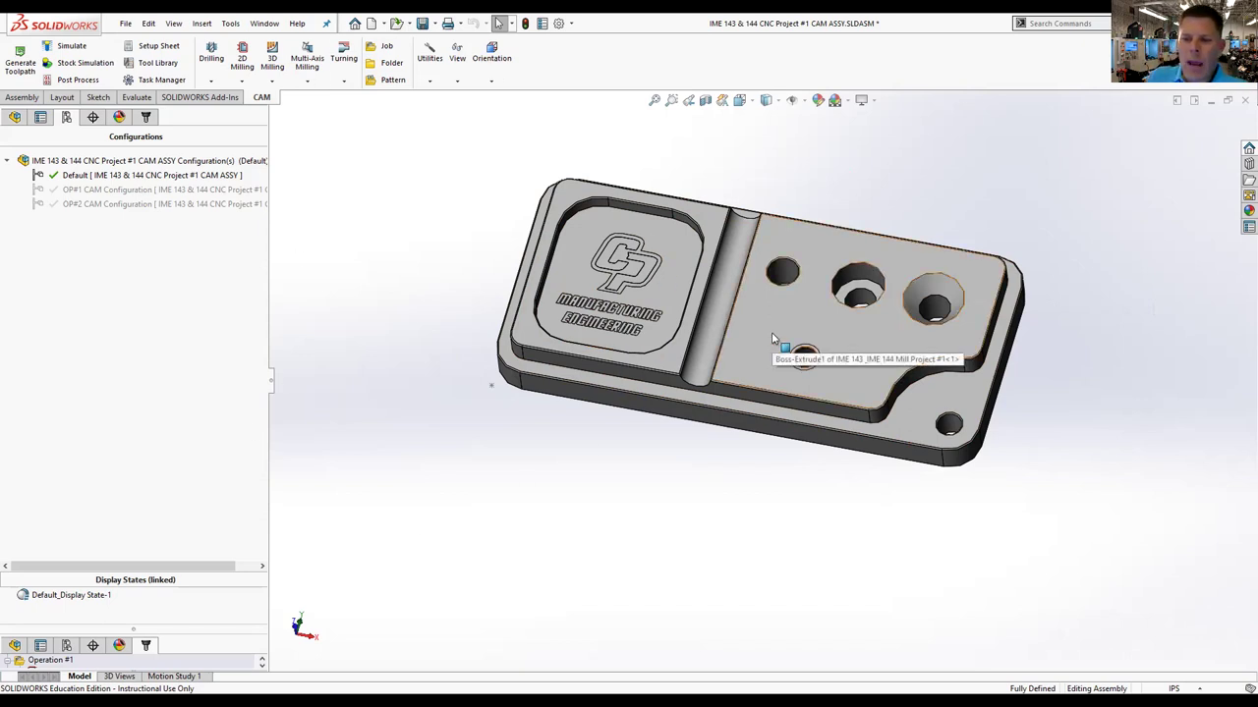
Step: Save the CAM assembly and show its FeatureManager tree, orbiting the part
left_click(422, 23)
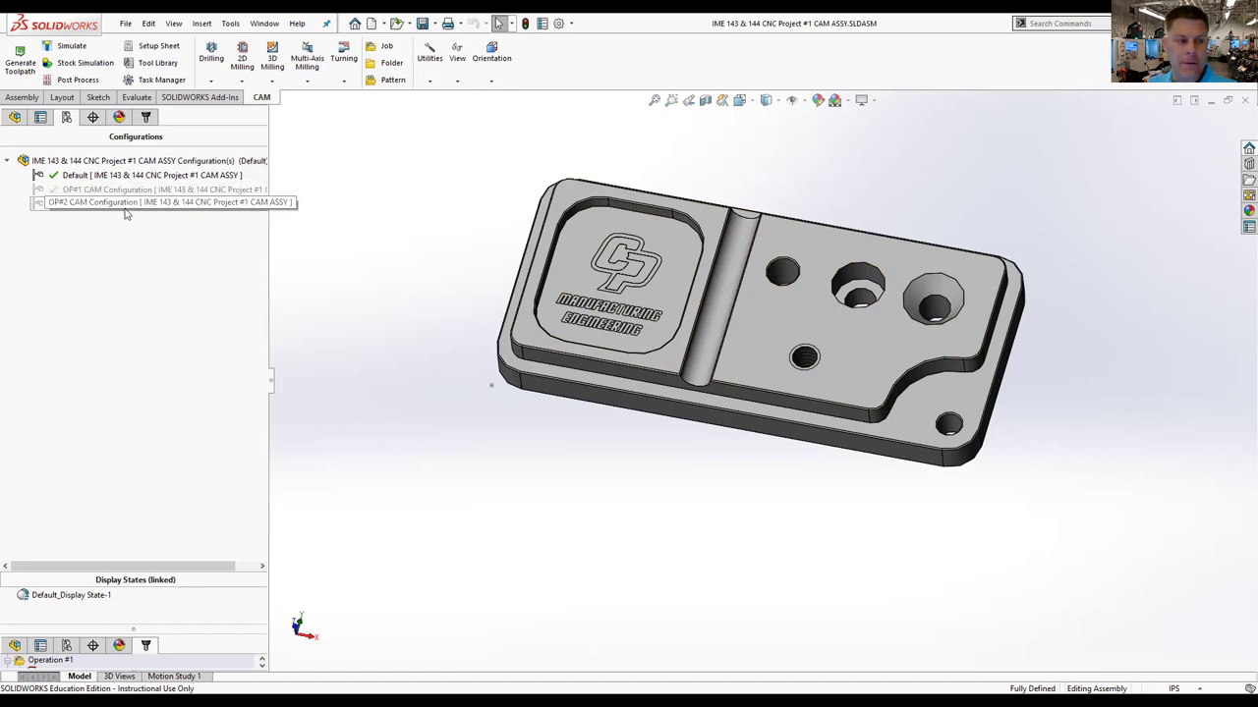
left_click(15, 117)
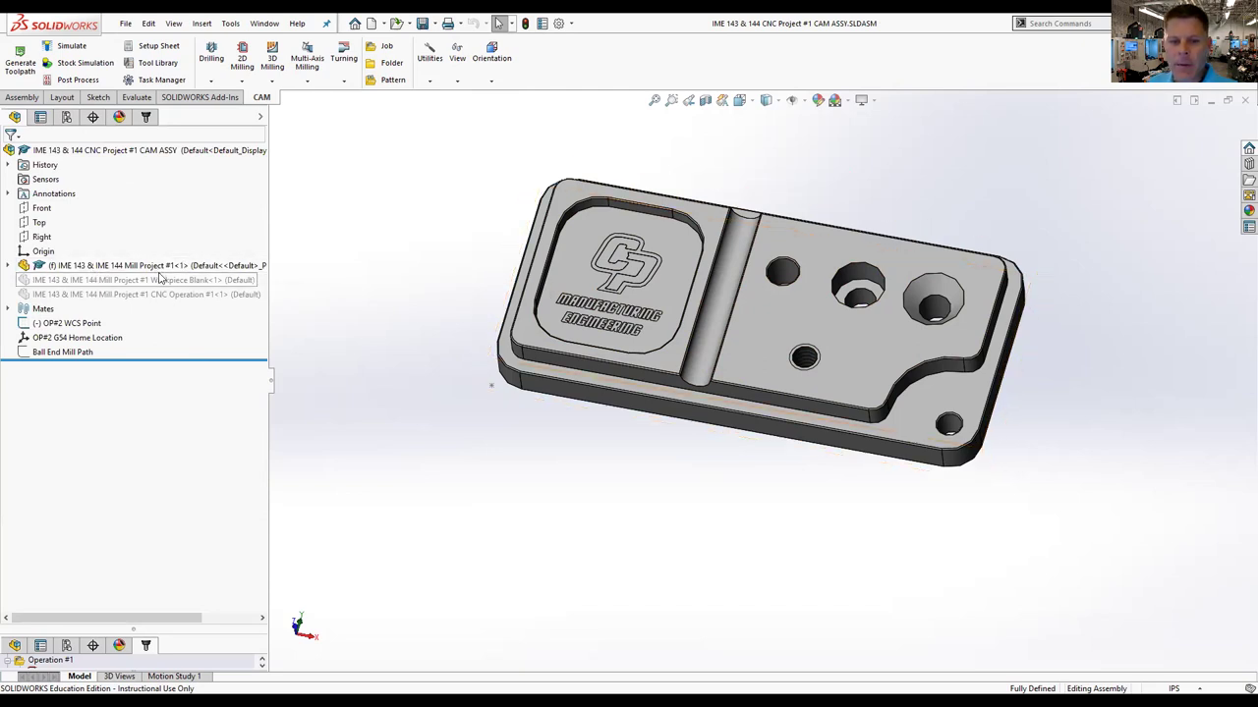
middle_click_drag(696, 402, 786, 520)
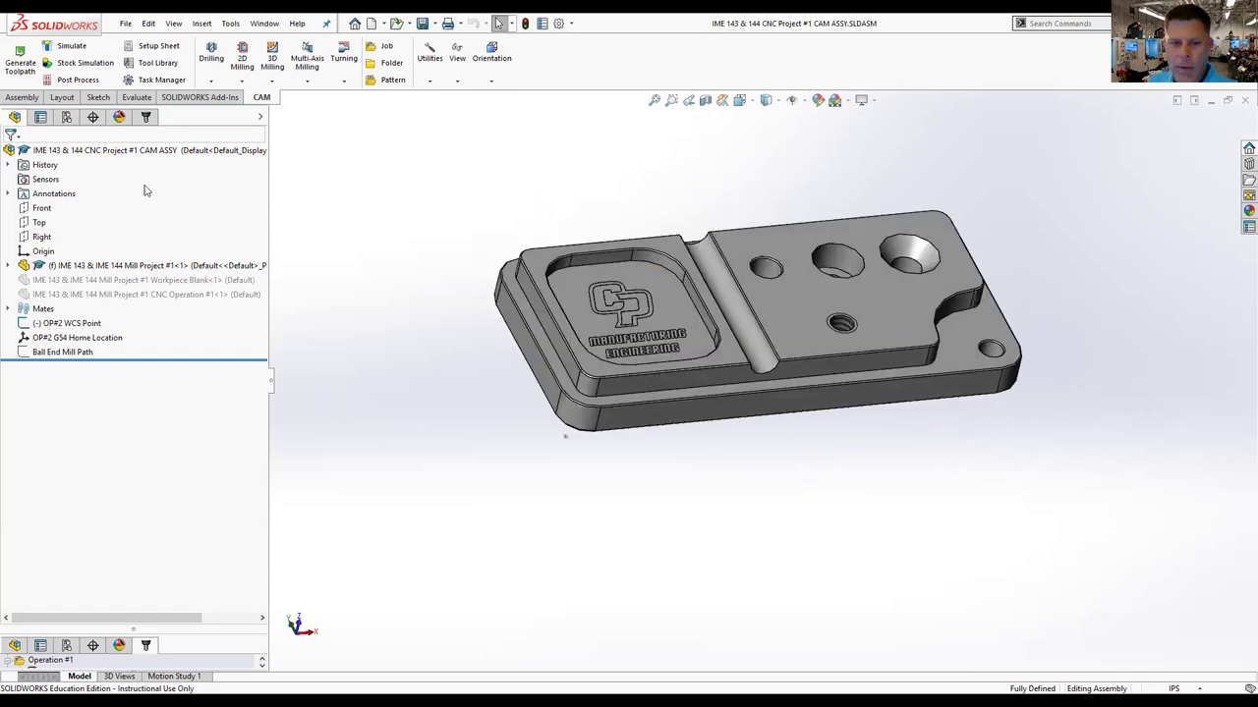
left_click(66, 117)
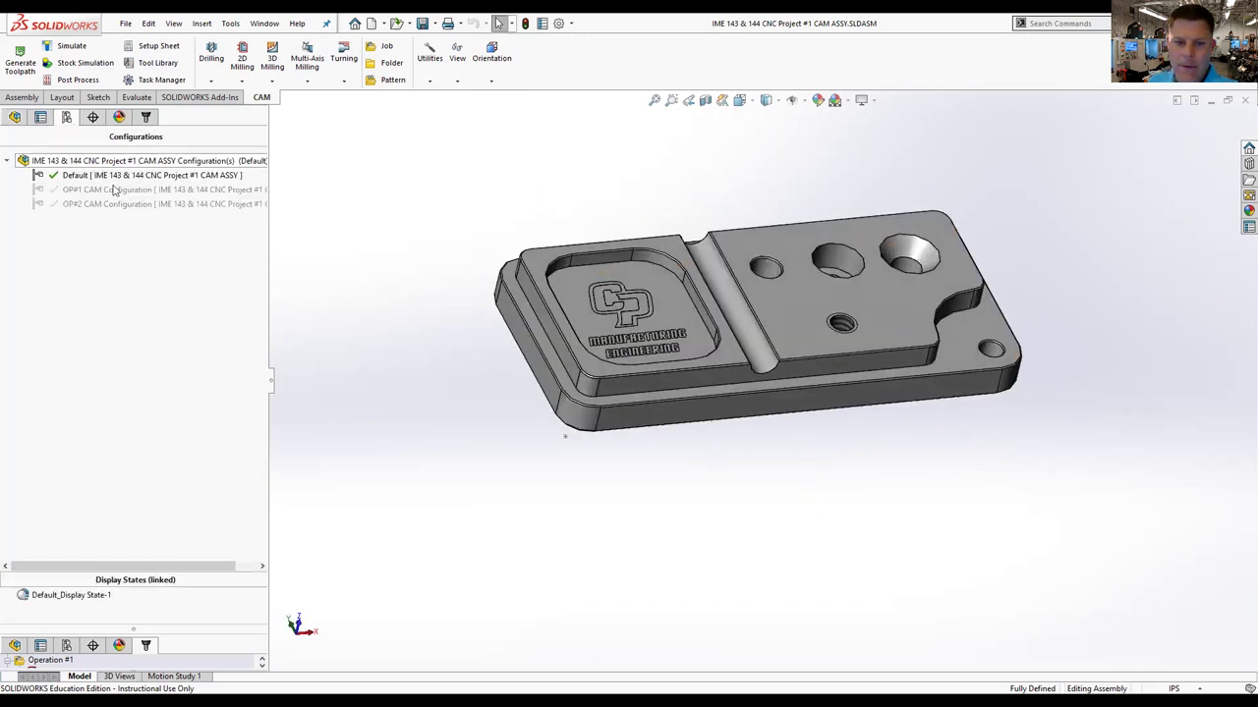
left_click(14, 116)
middle_click_drag(804, 448, 822, 480)
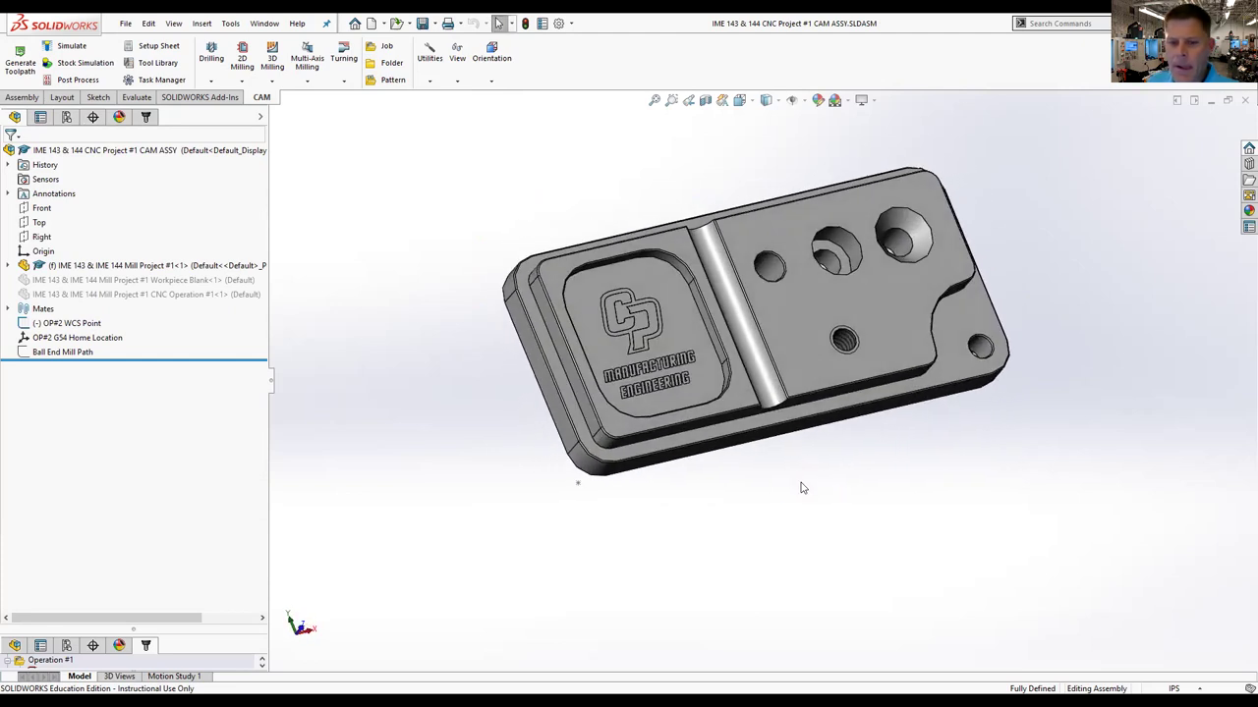
Step: Select Workpiece Blank and check Operation #2 in the CAM operation tree
left_click(172, 280)
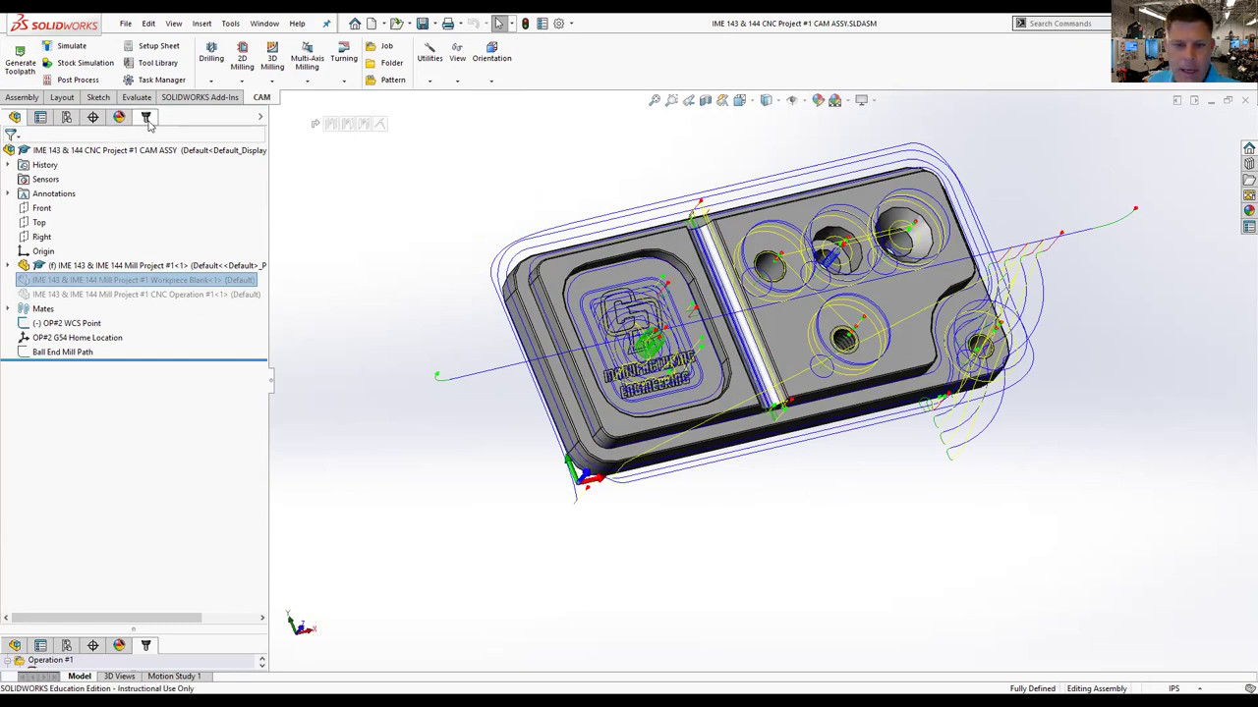
left_click(147, 120)
left_click(64, 203)
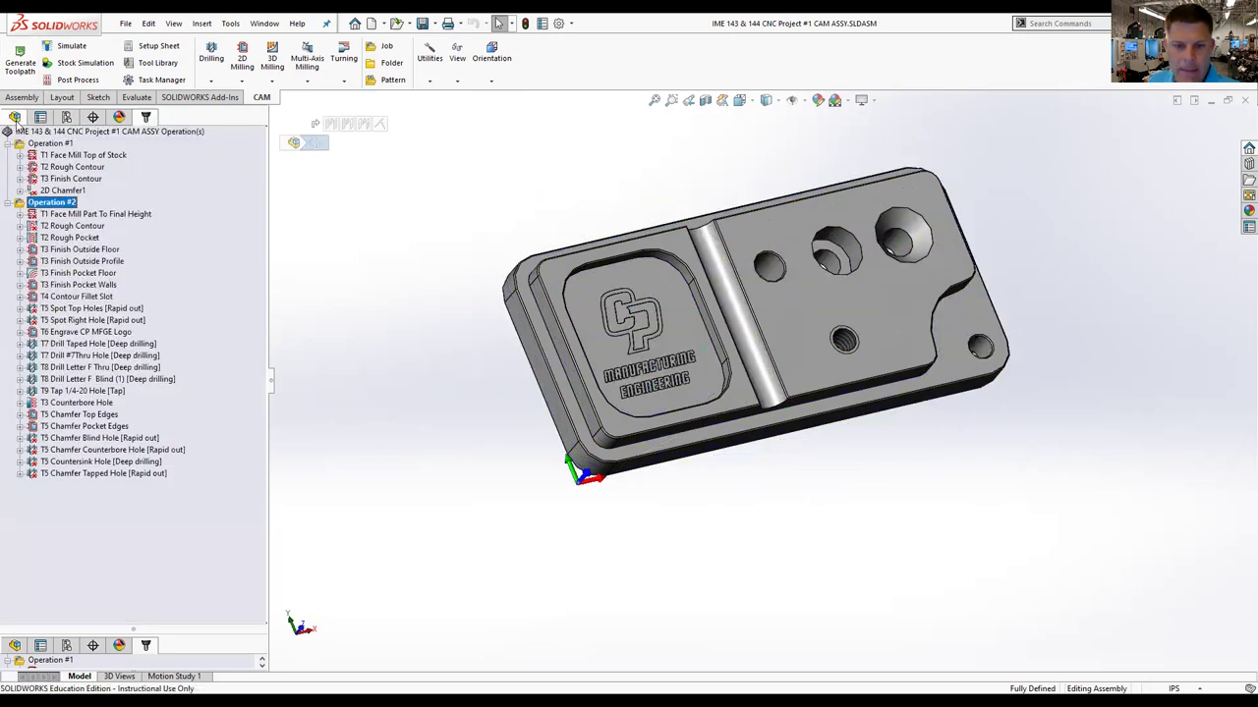
left_click(14, 117)
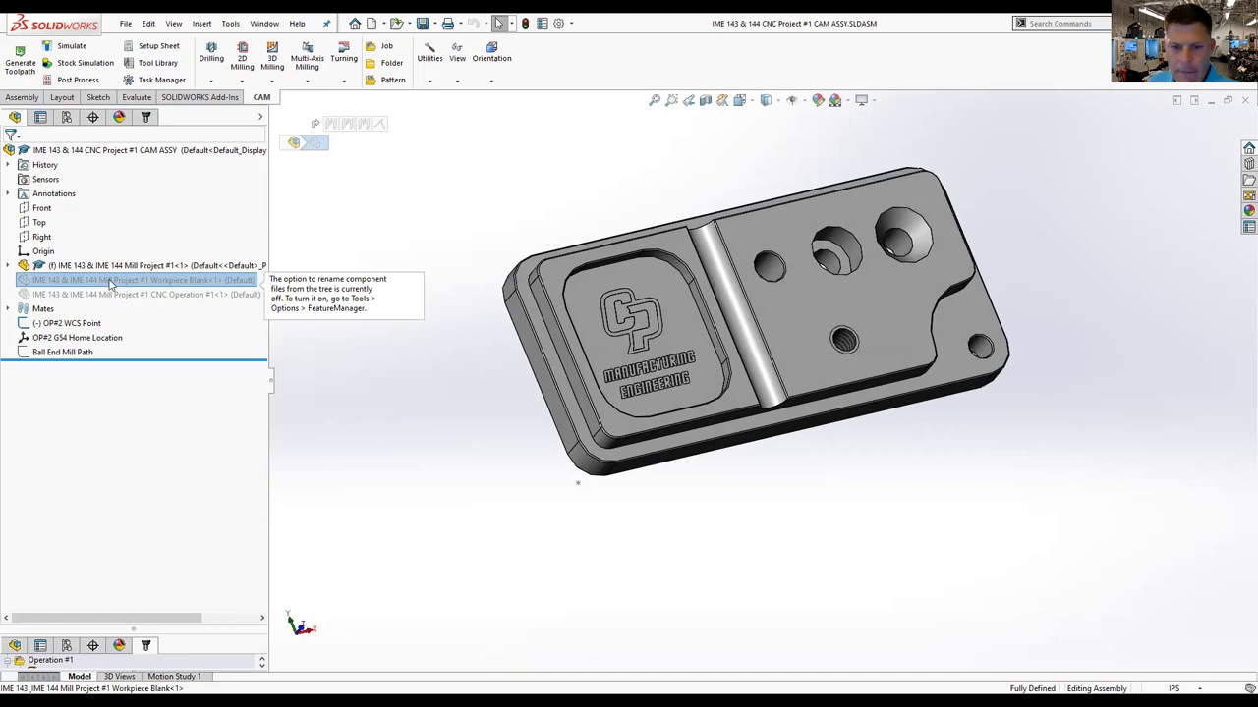
Step: Show the Workpiece Blank, then hide it again to reveal the machined part
right_click(111, 284)
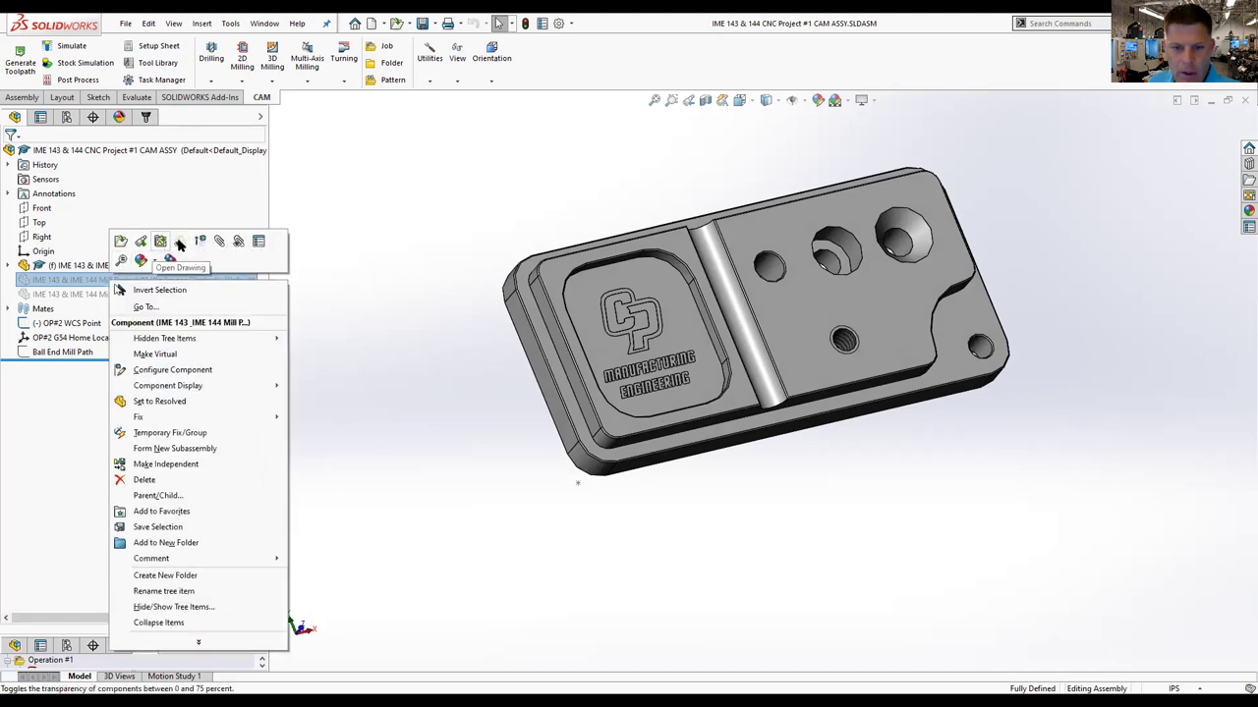
left_click(200, 242)
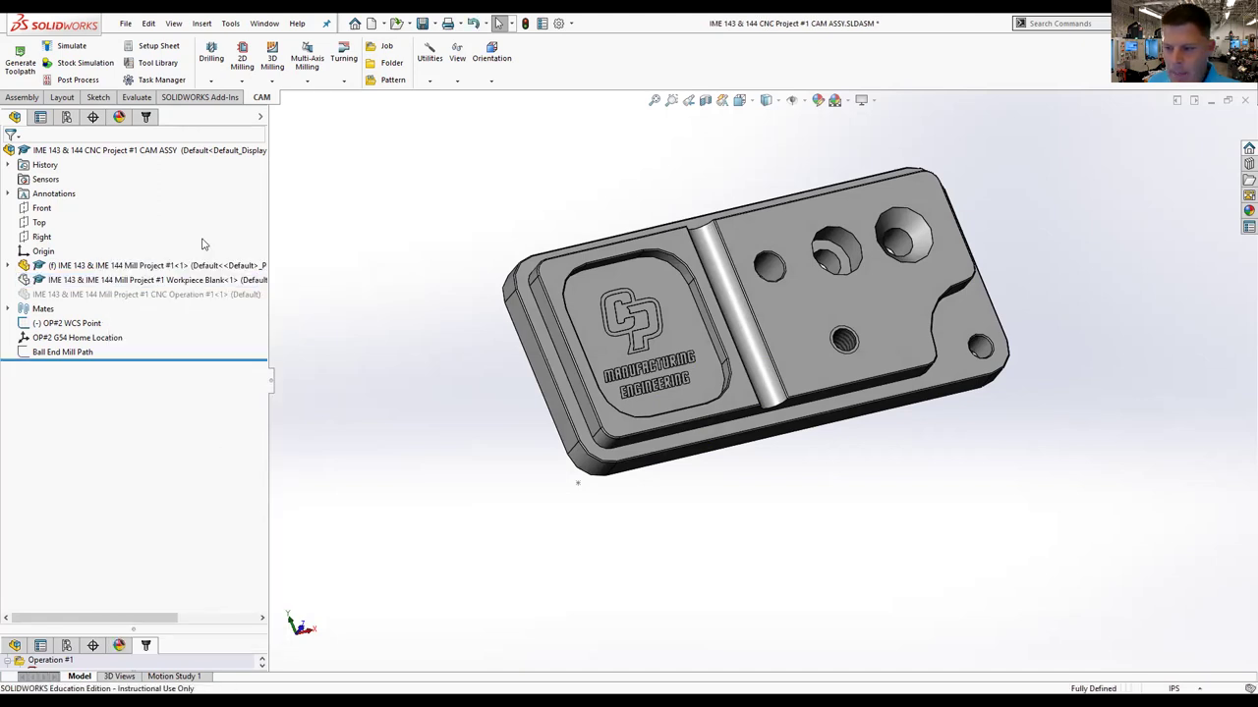
middle_click_drag(605, 405, 611, 374)
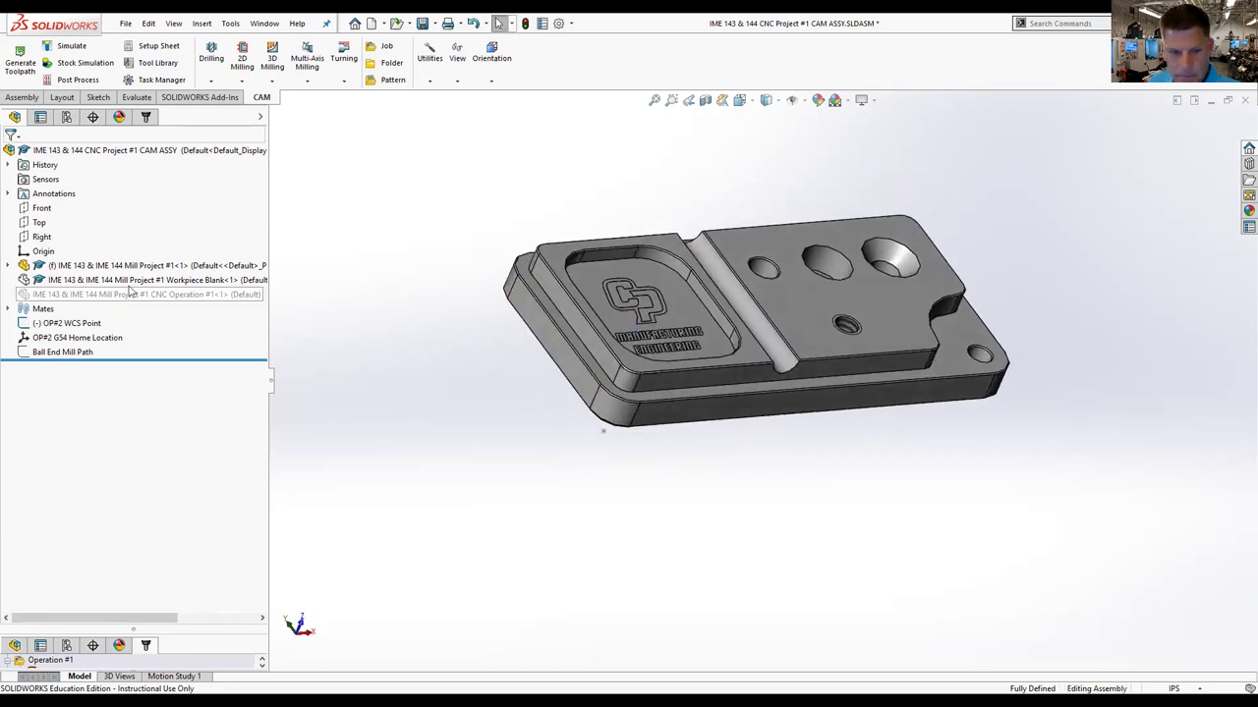
left_click(111, 280)
right_click(111, 280)
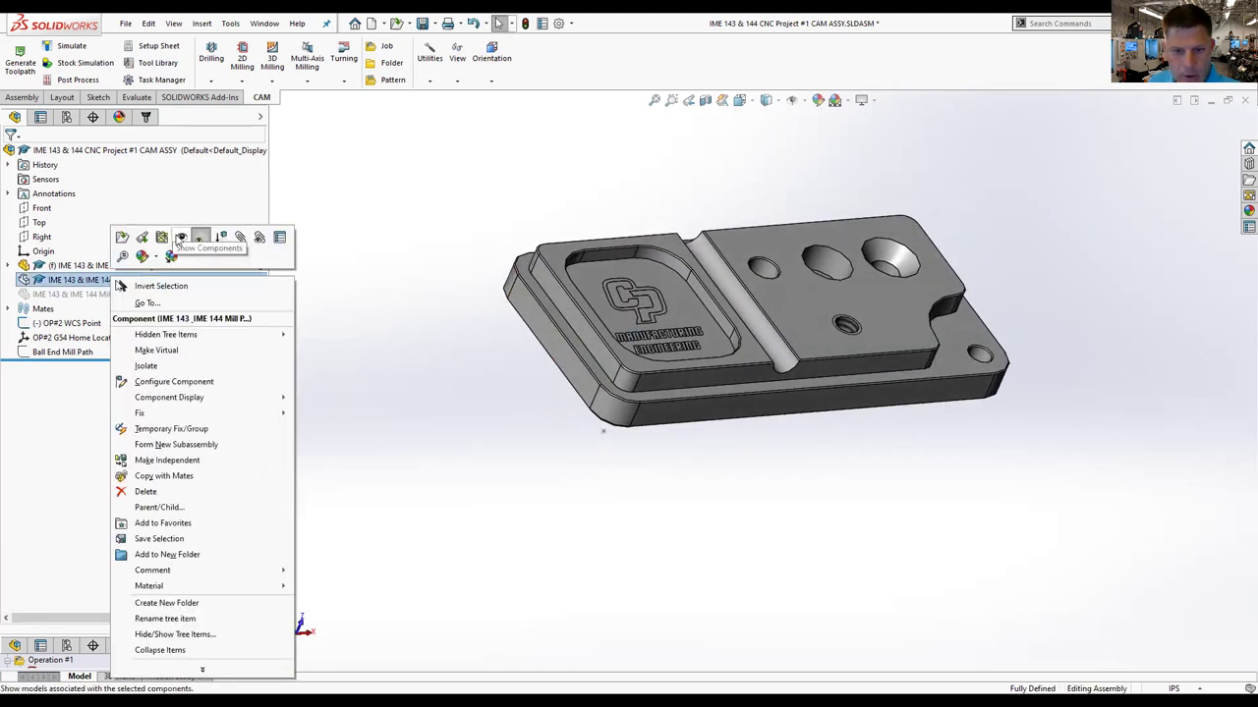
left_click(176, 240)
mouse_move(673, 490)
middle_mouse_down()
mouse_move(632, 351)
mouse_move(639, 295)
mouse_move(640, 477)
mouse_move(674, 449)
mouse_move(675, 472)
middle_mouse_up()
right_click(174, 282)
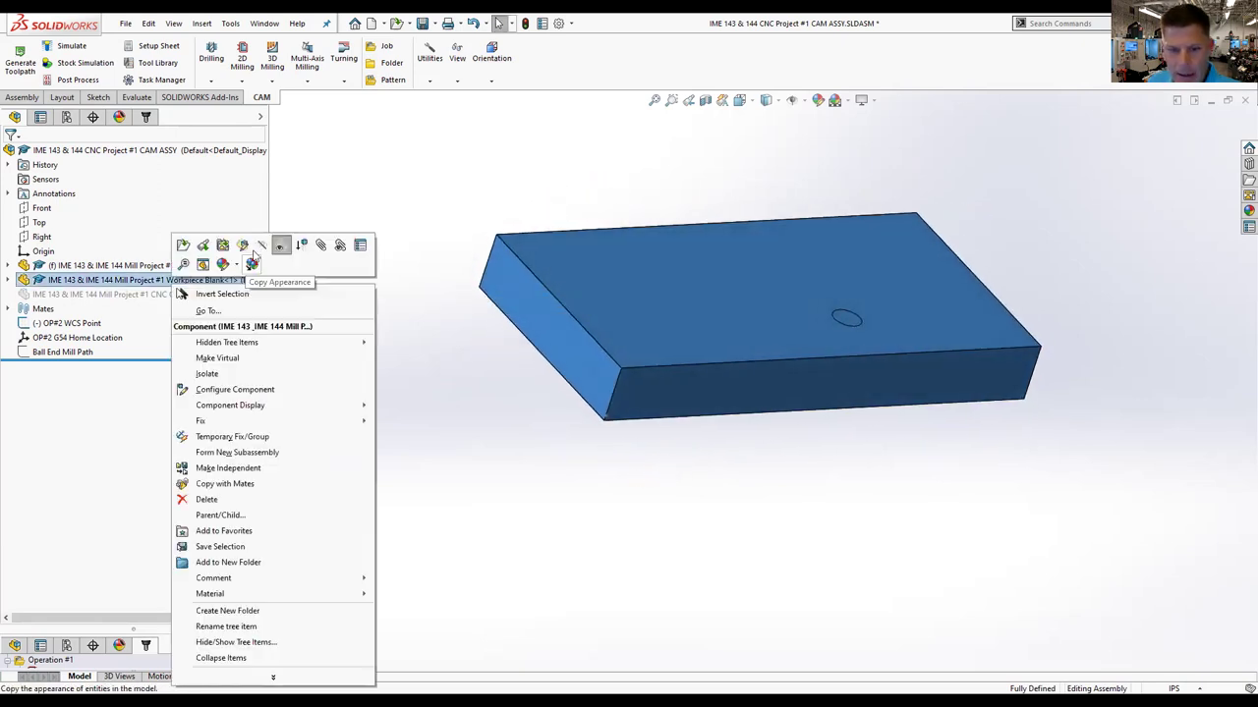
left_click(280, 246)
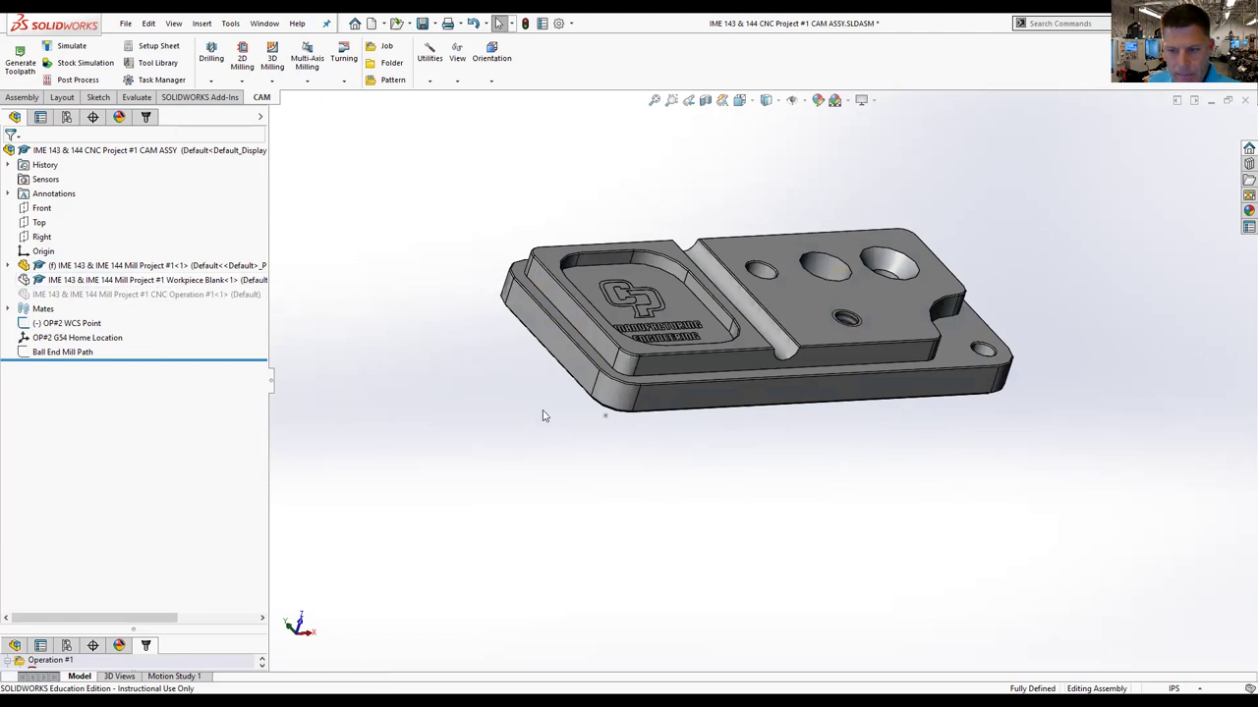
middle_click_drag(543, 416, 527, 423)
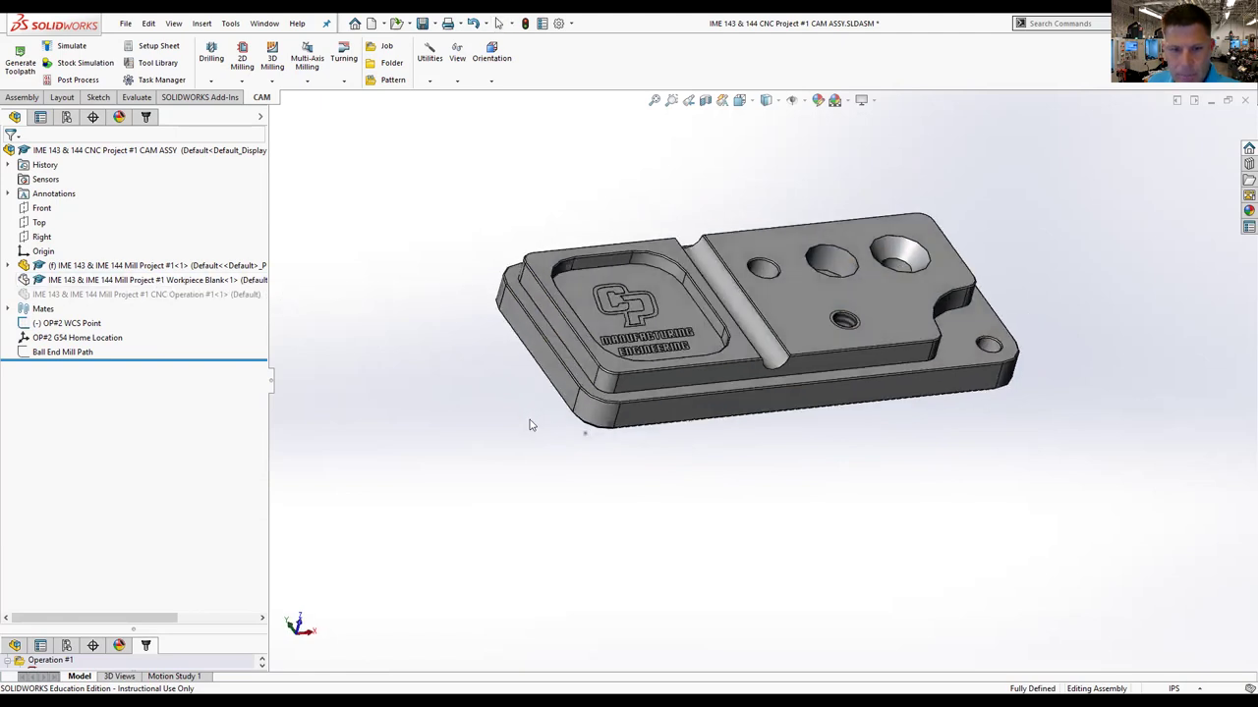
Step: Unsuppress the CNC Operation component and orbit to check it
left_click(116, 295)
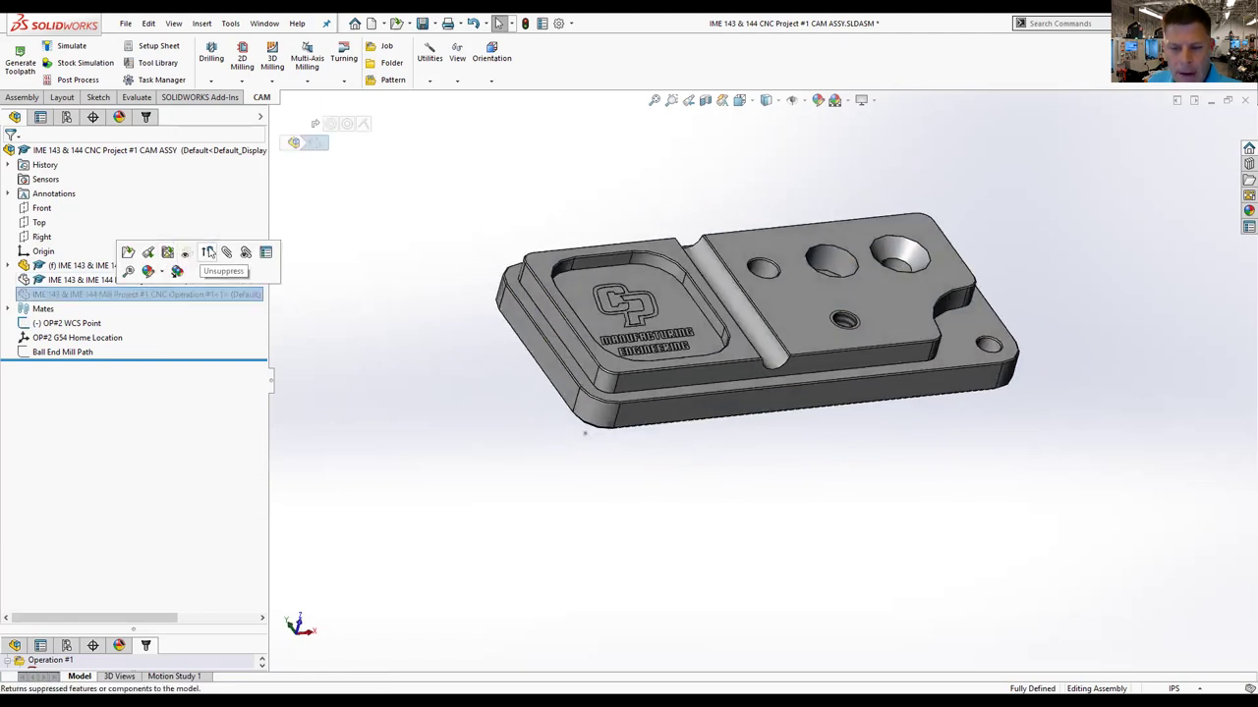
left_click(208, 253)
middle_click_drag(661, 471, 627, 349)
middle_click_drag(877, 402, 747, 402)
Step: Hide the Mill Project component and toggle the CNC Operation stock's transparency to inspect the pocket
right_click(141, 272)
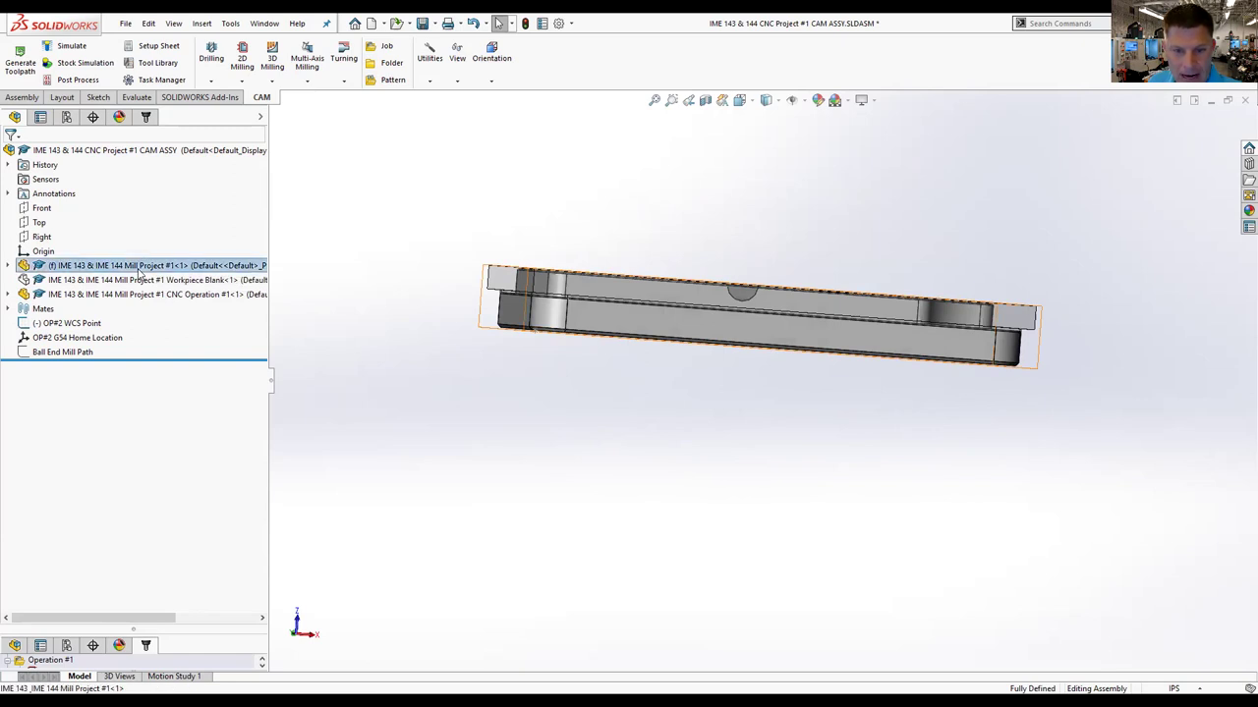
left_click(230, 232)
middle_click_drag(729, 447, 753, 401)
middle_click_drag(593, 525, 702, 285)
left_click(728, 326)
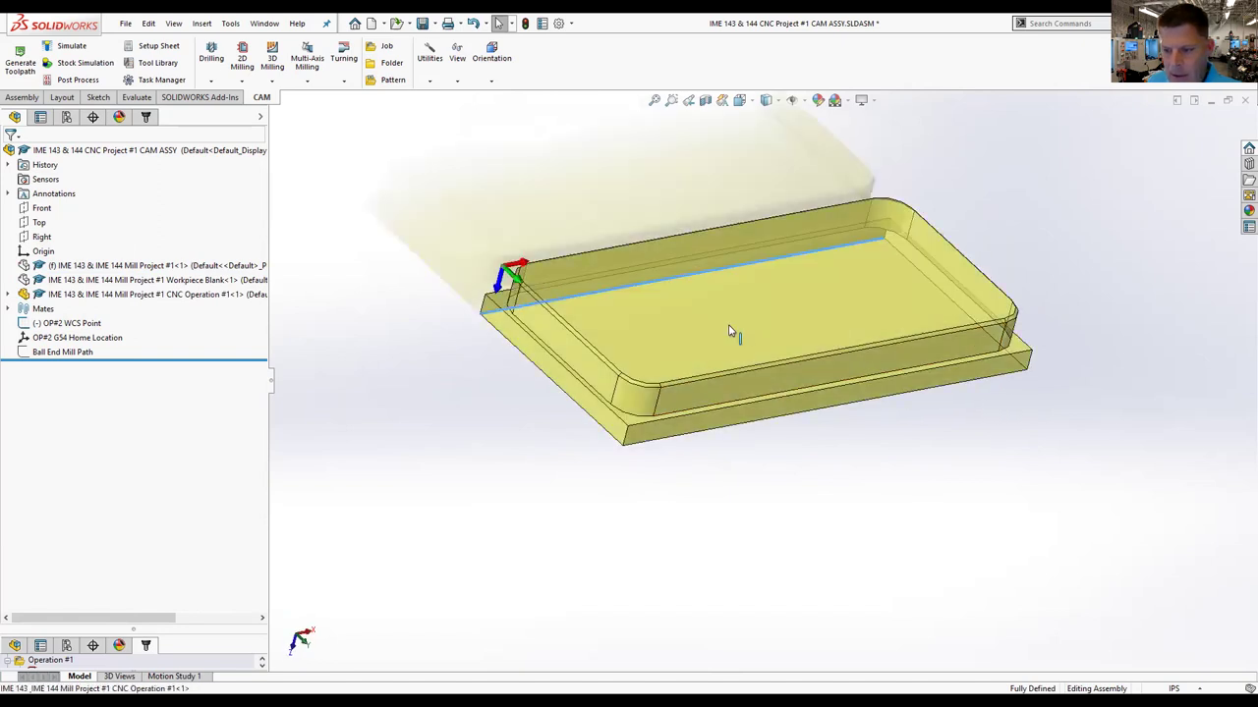
right_click(736, 332)
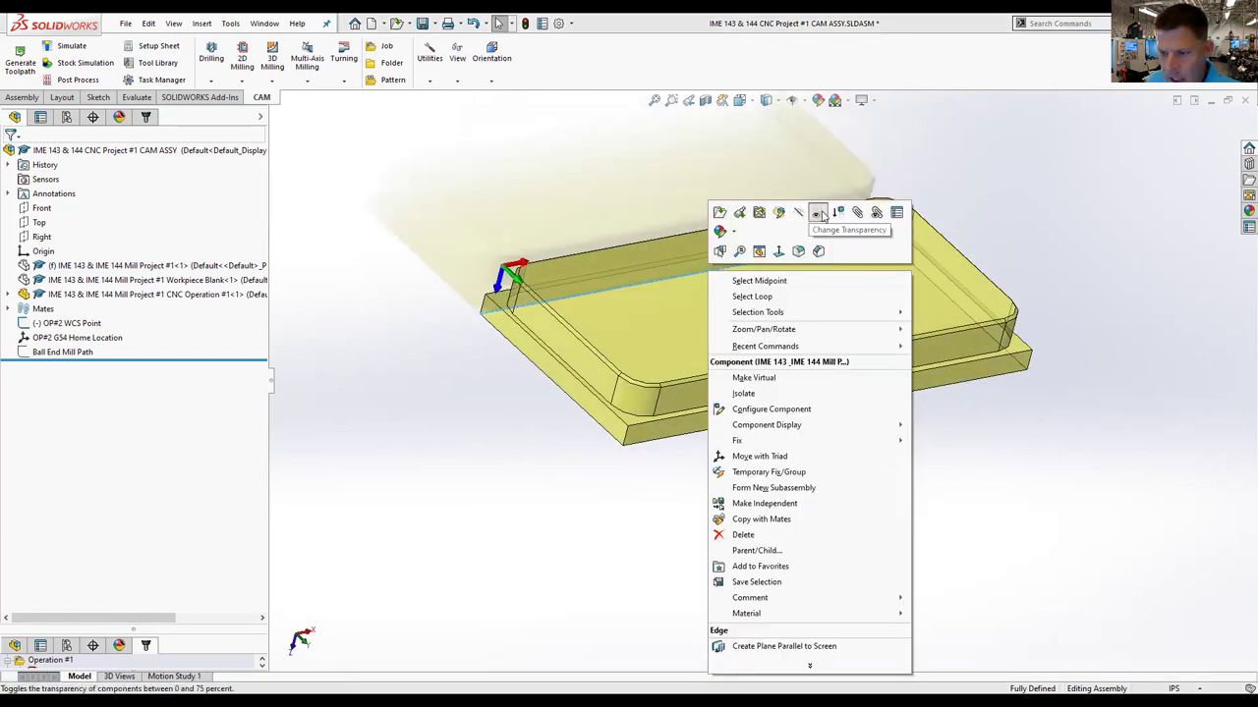
left_click(820, 214)
middle_click_drag(829, 552, 348, 373)
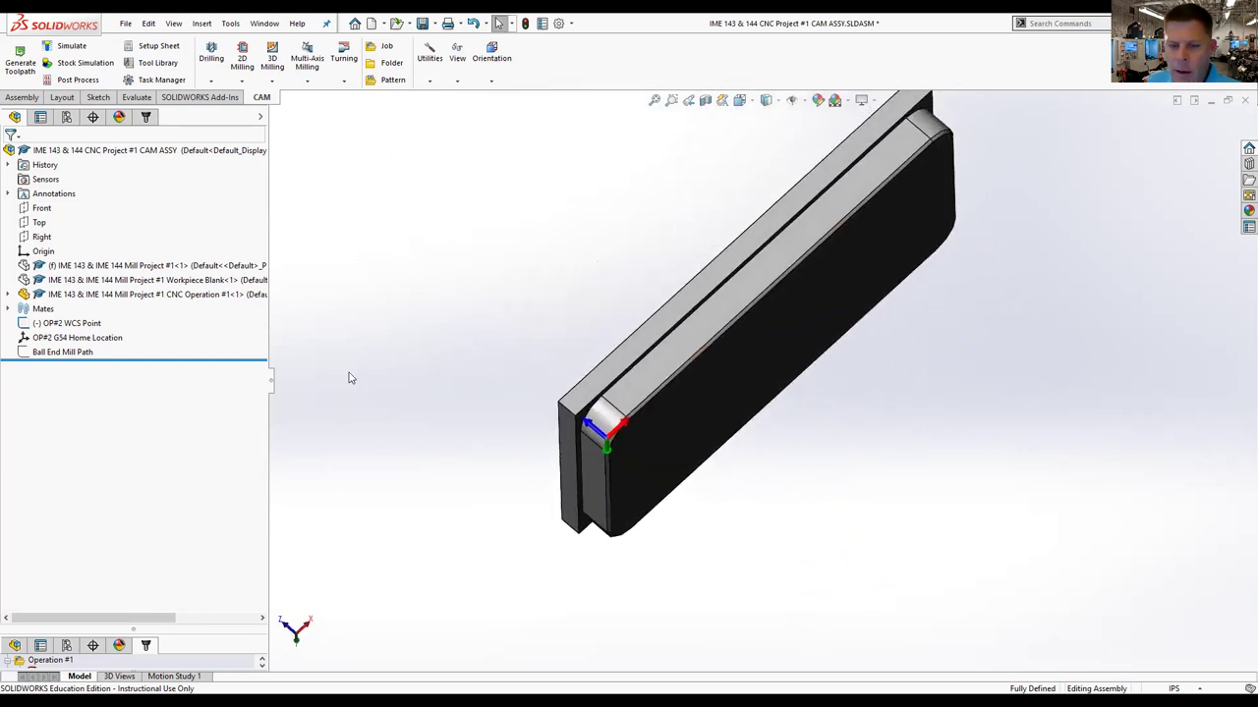
Step: Show the Mill Project component again and make the CNC Operation stock transparent
right_click(96, 267)
left_click(697, 378)
middle_click_drag(696, 377, 969, 482)
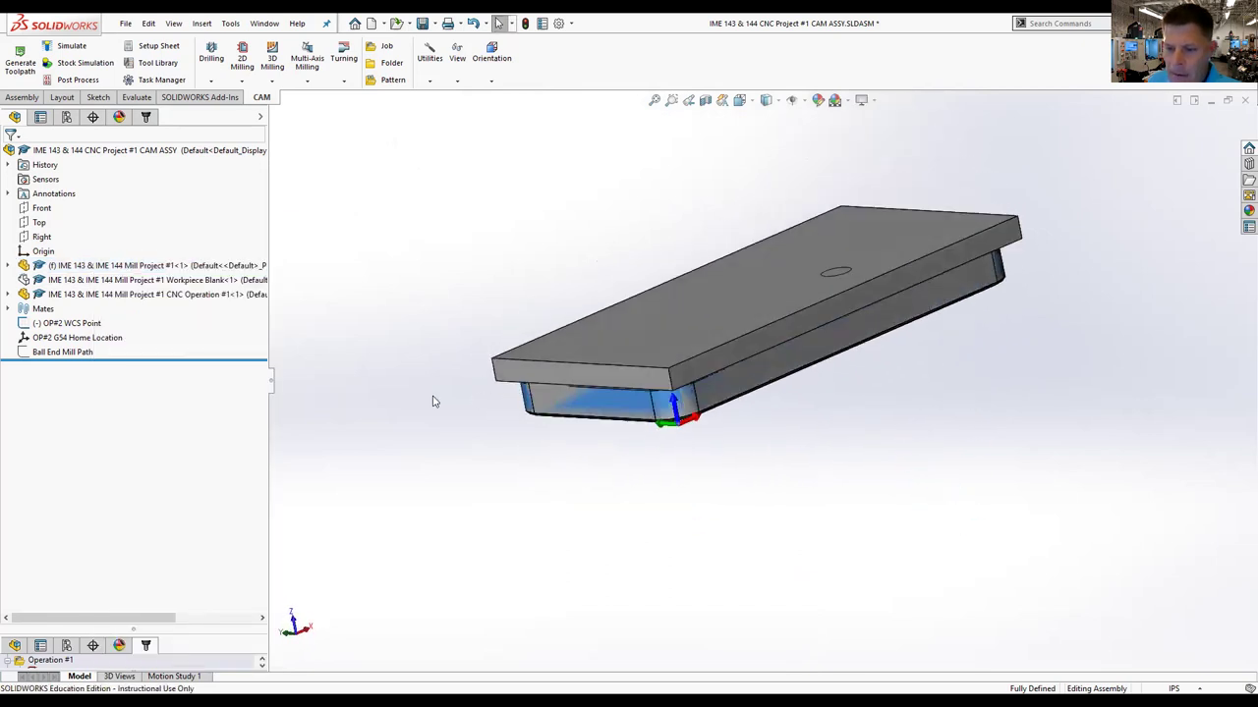
right_click(520, 367)
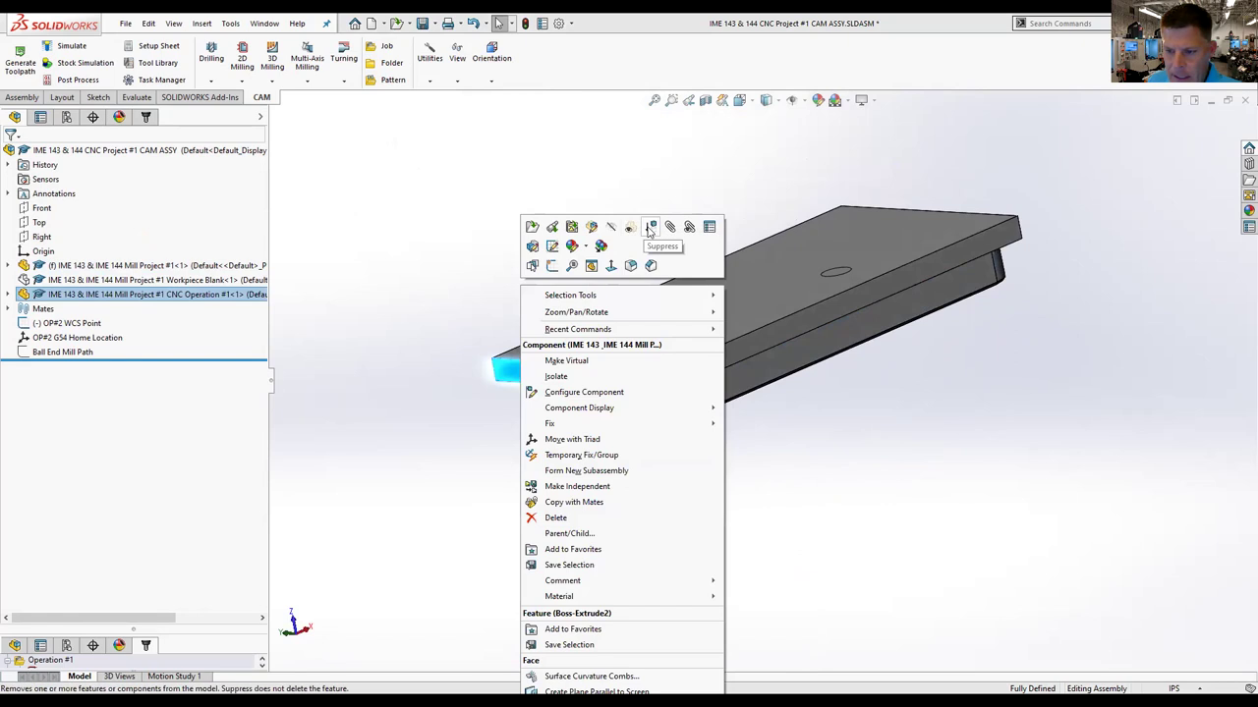
left_click(630, 230)
middle_click_drag(630, 230, 927, 353)
Step: Zoom out and orbit to a top-down view of the whole part inside the stock
scroll(973, 243, "down", 2)
scroll(1032, 307, "down", 2)
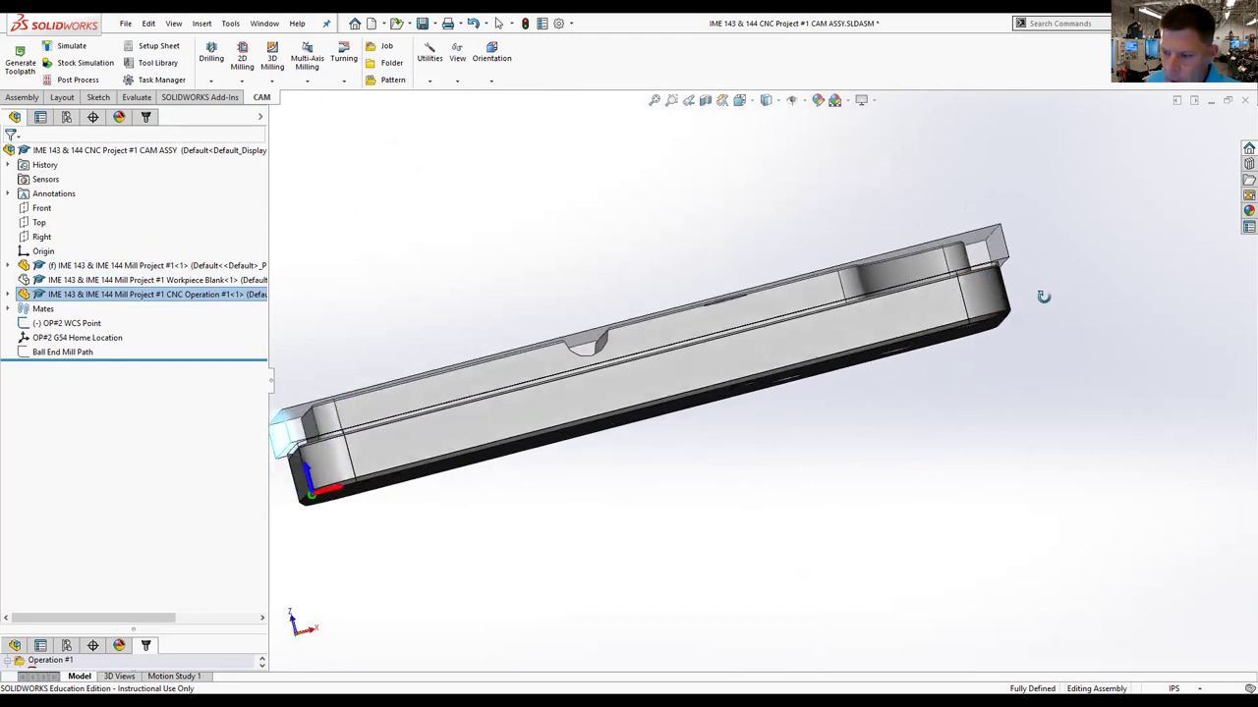
scroll(989, 267, "up", 3)
scroll(794, 393, "down", 4)
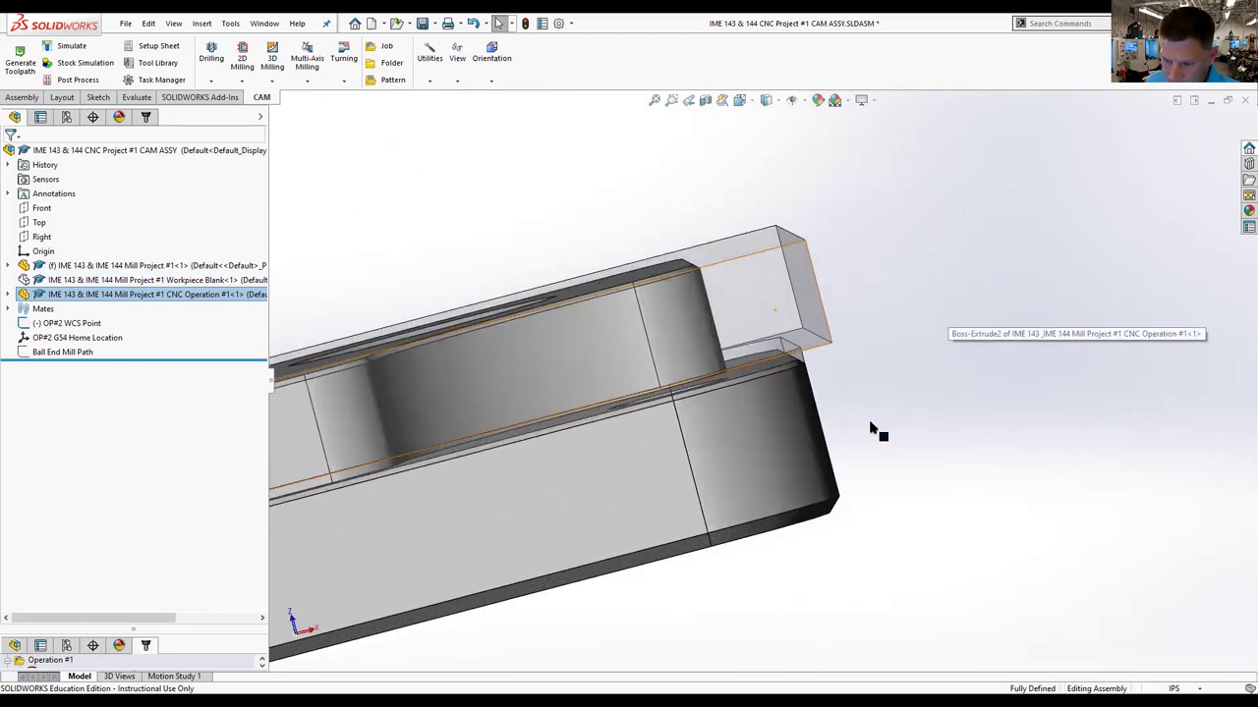
middle_click_drag(834, 373, 815, 429)
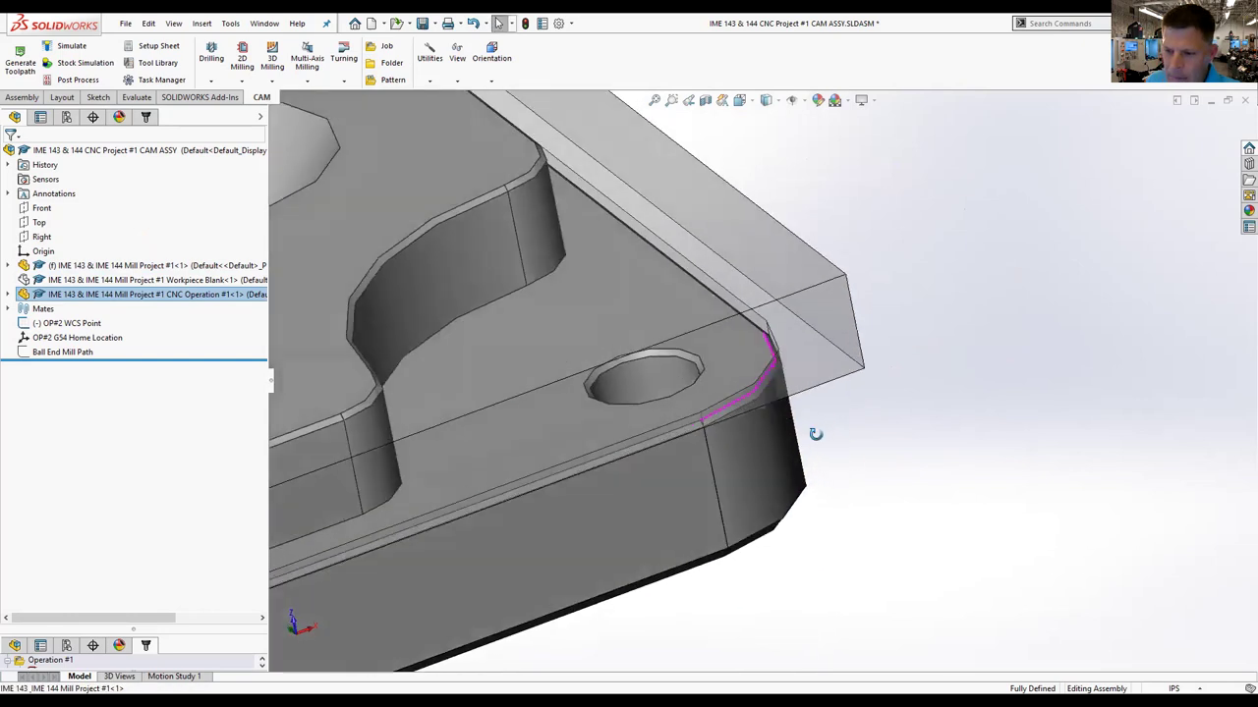
scroll(819, 370, "up", 10)
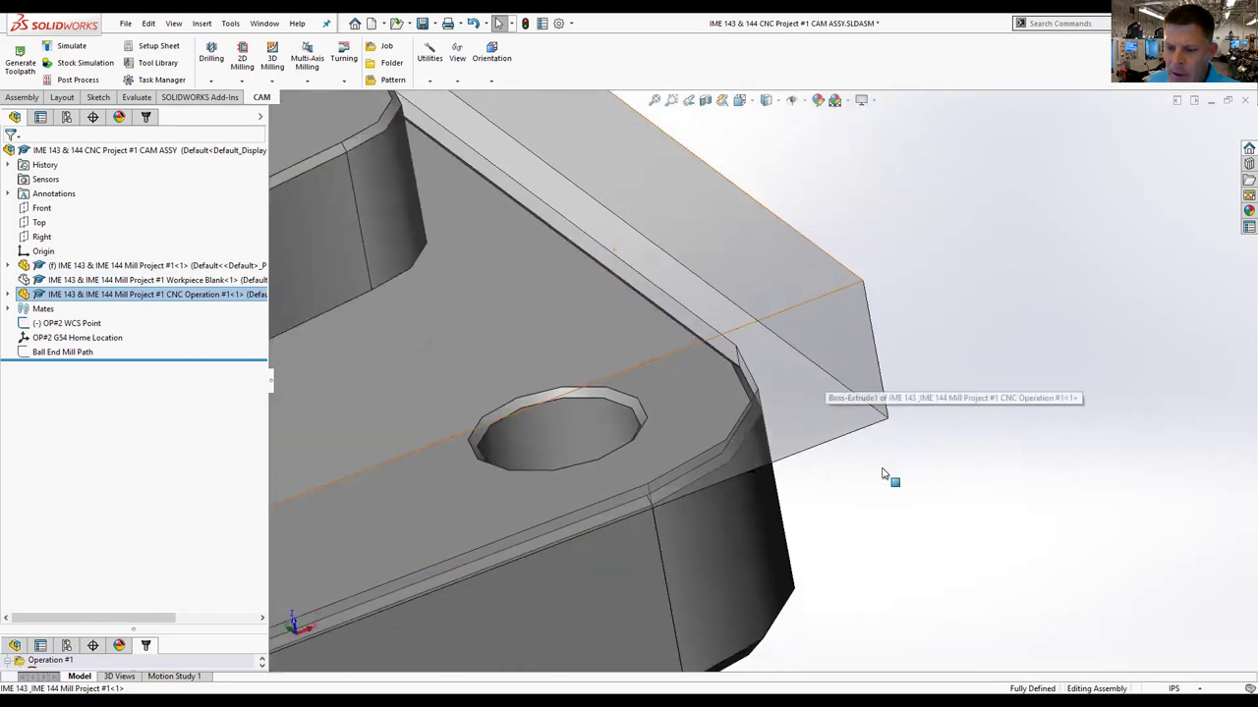
middle_click_drag(789, 443, 807, 495)
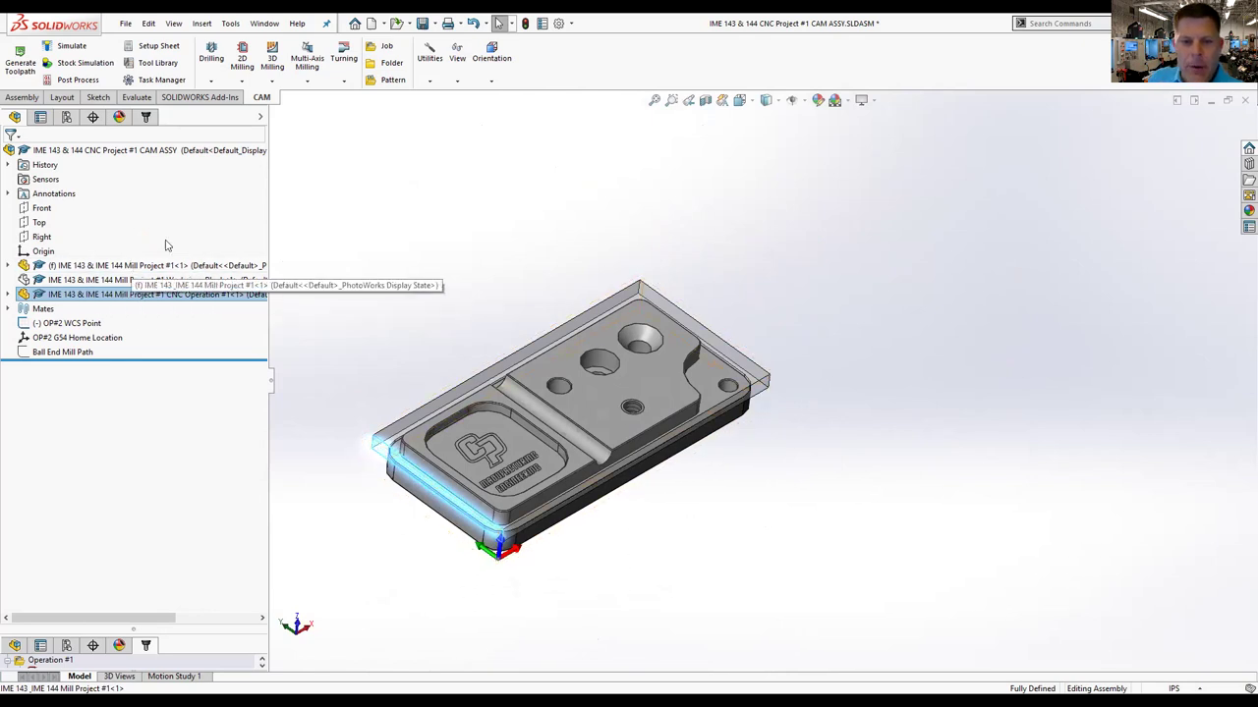
Step: Show OP#1 CAM Configuration from ConfigurationManager, answering No to regenerating operations
left_click(66, 117)
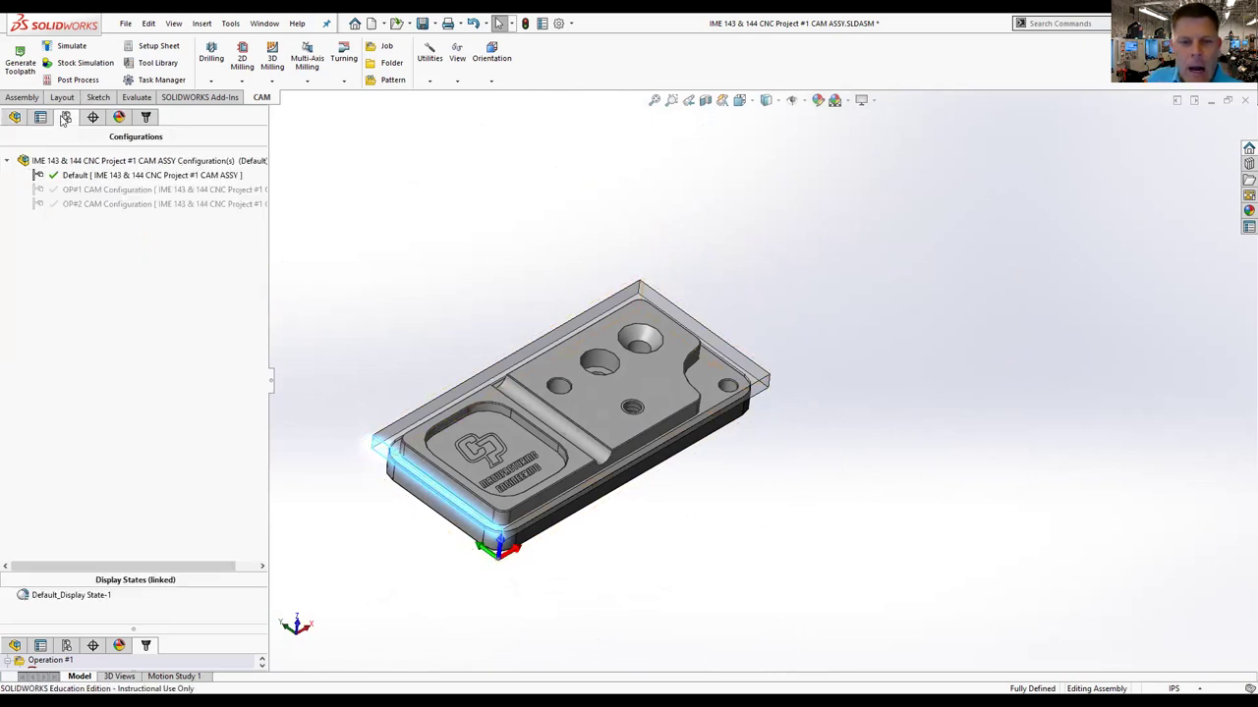
left_click(103, 195)
right_click(103, 196)
left_click(155, 204)
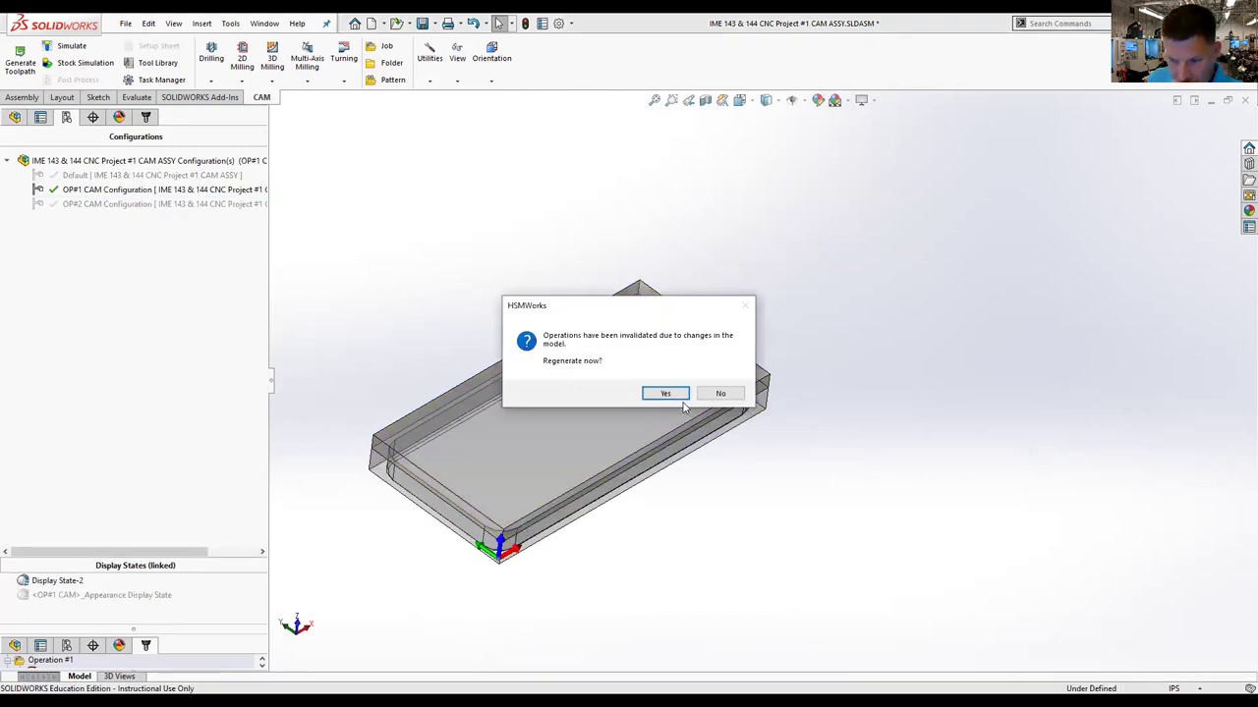
left_click(722, 393)
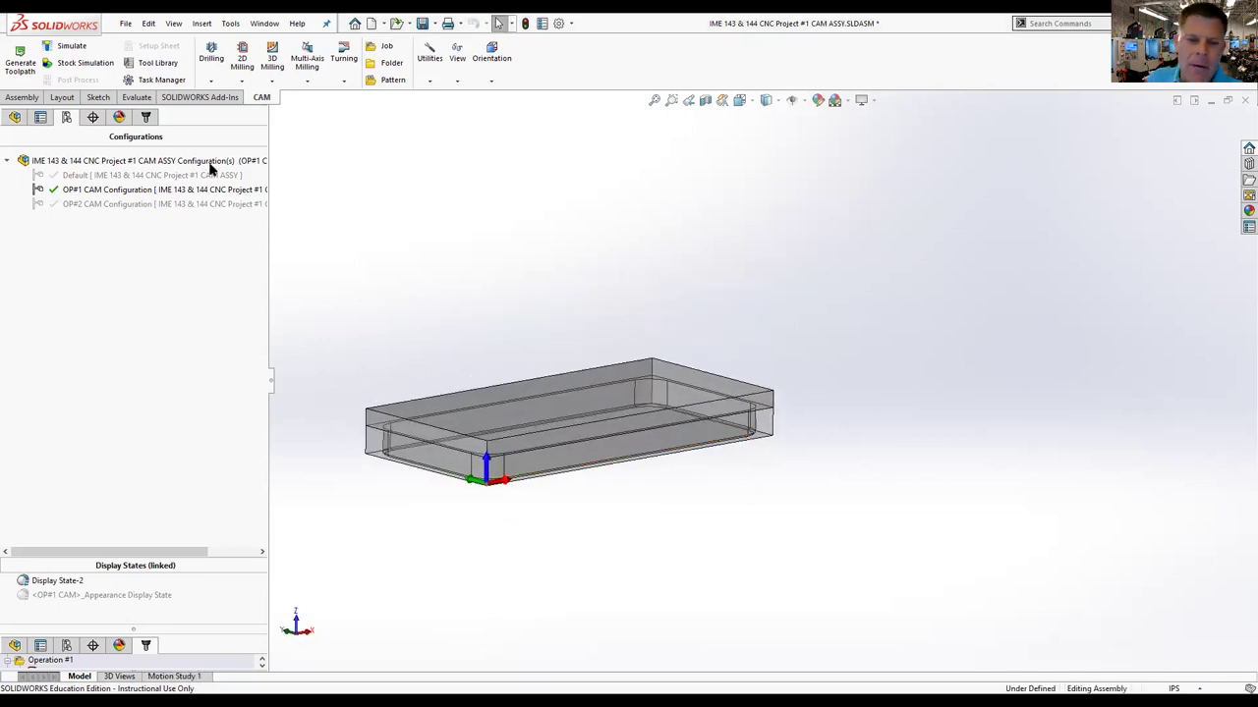
left_click(15, 117)
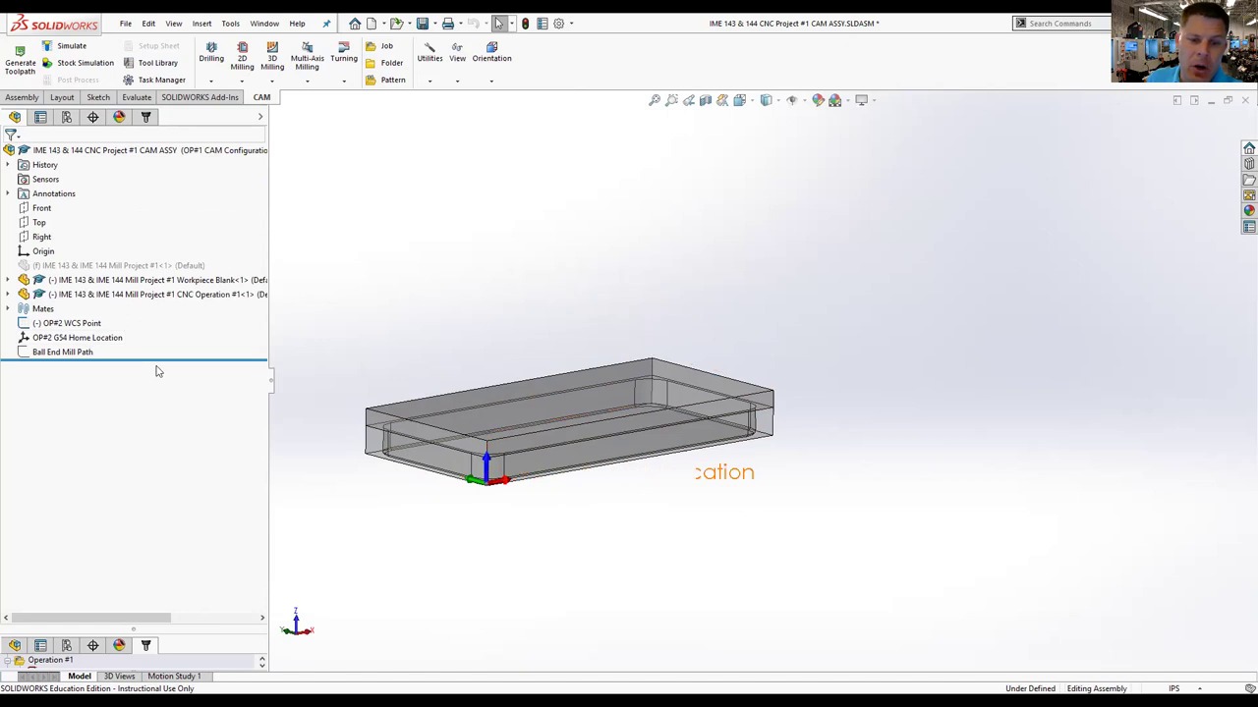
middle_click_drag(797, 425, 801, 344)
middle_click_drag(748, 362, 780, 438)
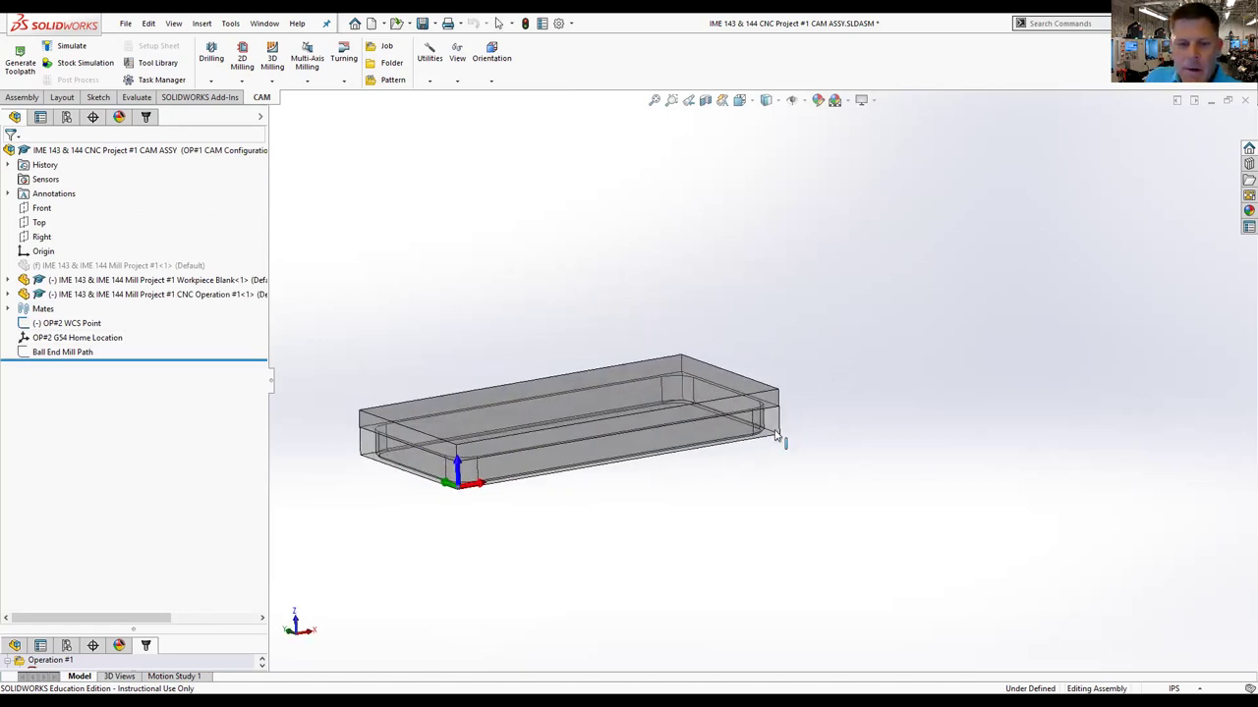
left_click(128, 295)
right_click(127, 296)
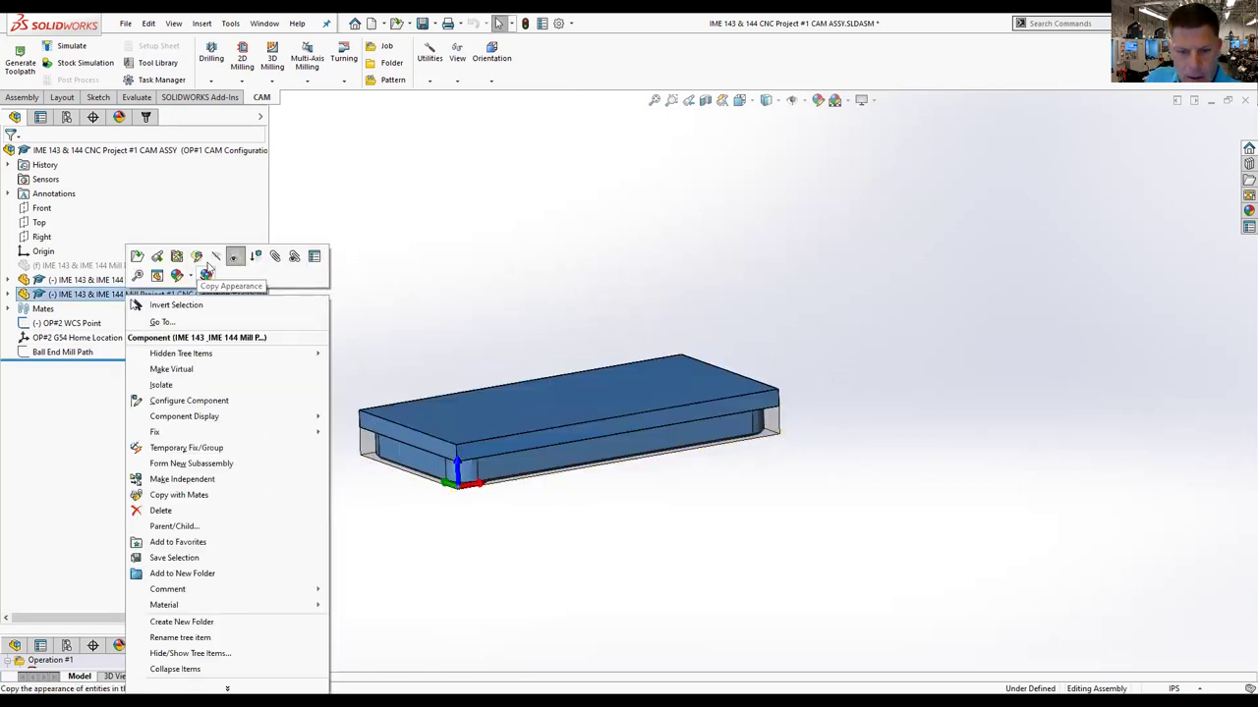
left_click(1025, 560)
middle_click_drag(975, 570, 559, 505)
scroll(515, 486, "down", 5)
scroll(736, 544, "up", 5)
middle_click_drag(884, 527, 915, 604)
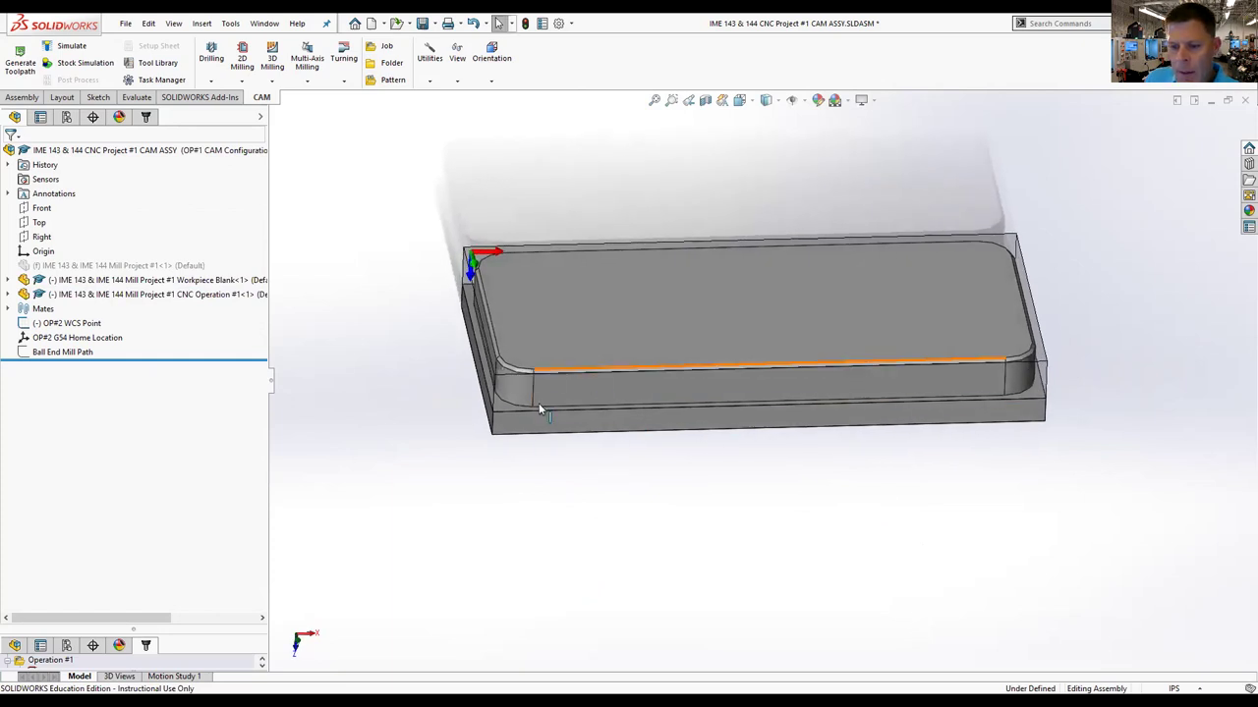
Step: Look at the stock straight on from the Front view, then from the Top view
key("space")
left_click(1097, 592)
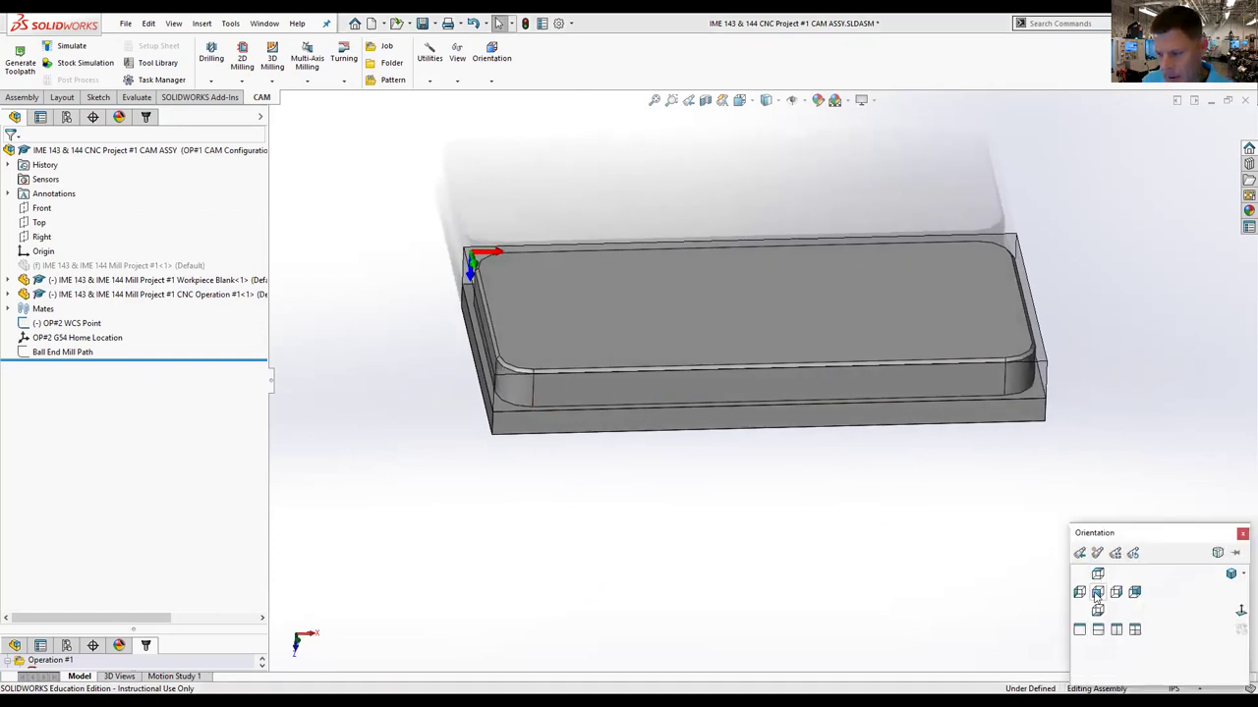
key("space")
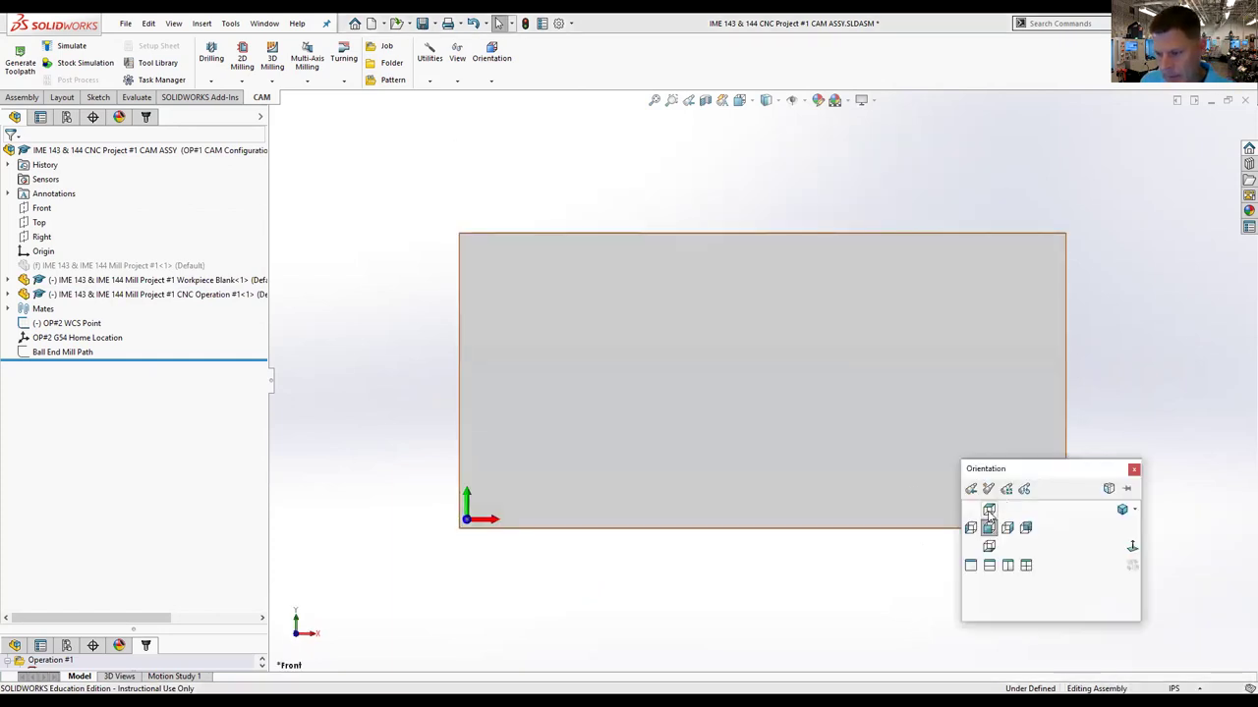
left_click(988, 511)
Step: Zoom until the whole workpiece fits, then orbit to a 3D view of the part on its blank
scroll(688, 344, "down", 6)
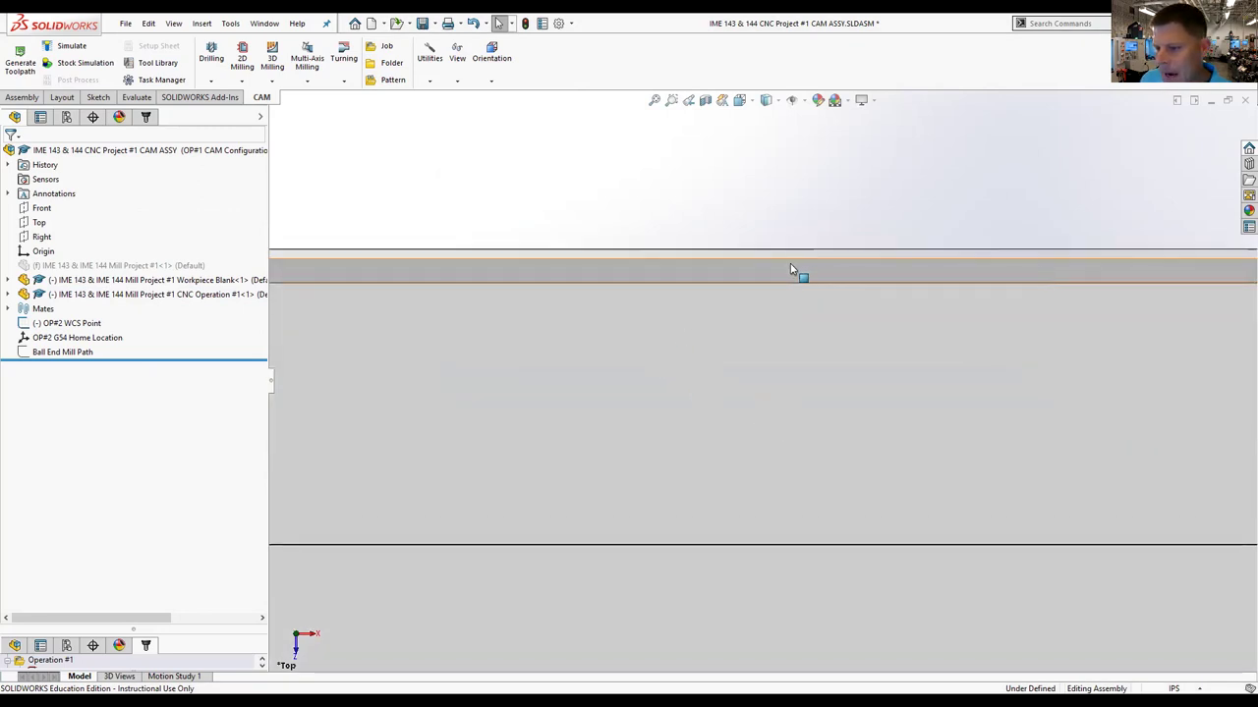
scroll(801, 295, "up", 8)
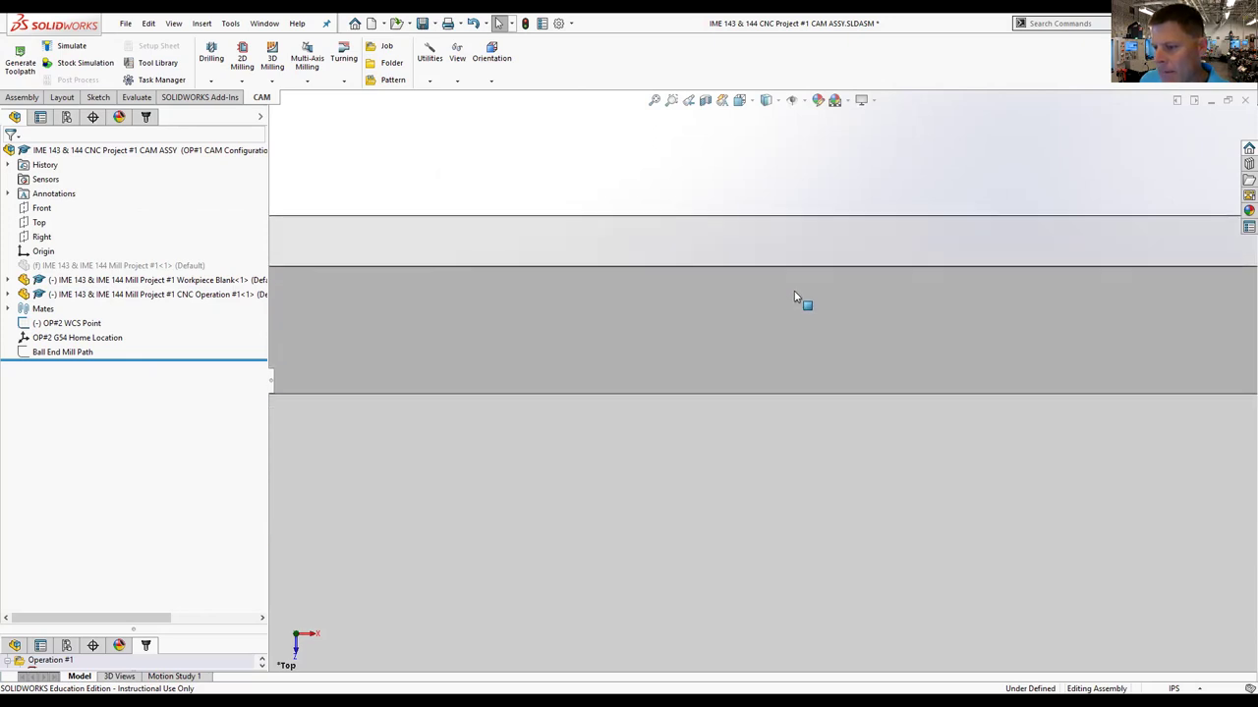
scroll(964, 424, "down", 8)
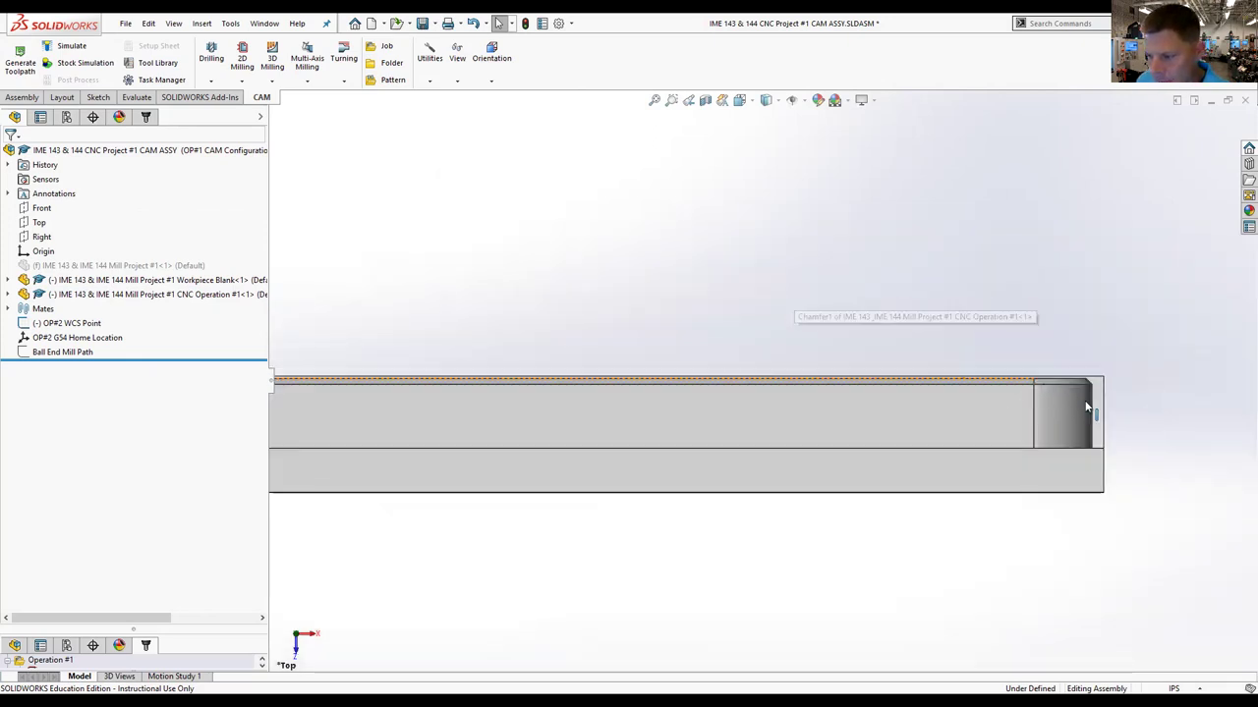
scroll(878, 393, "up", 10)
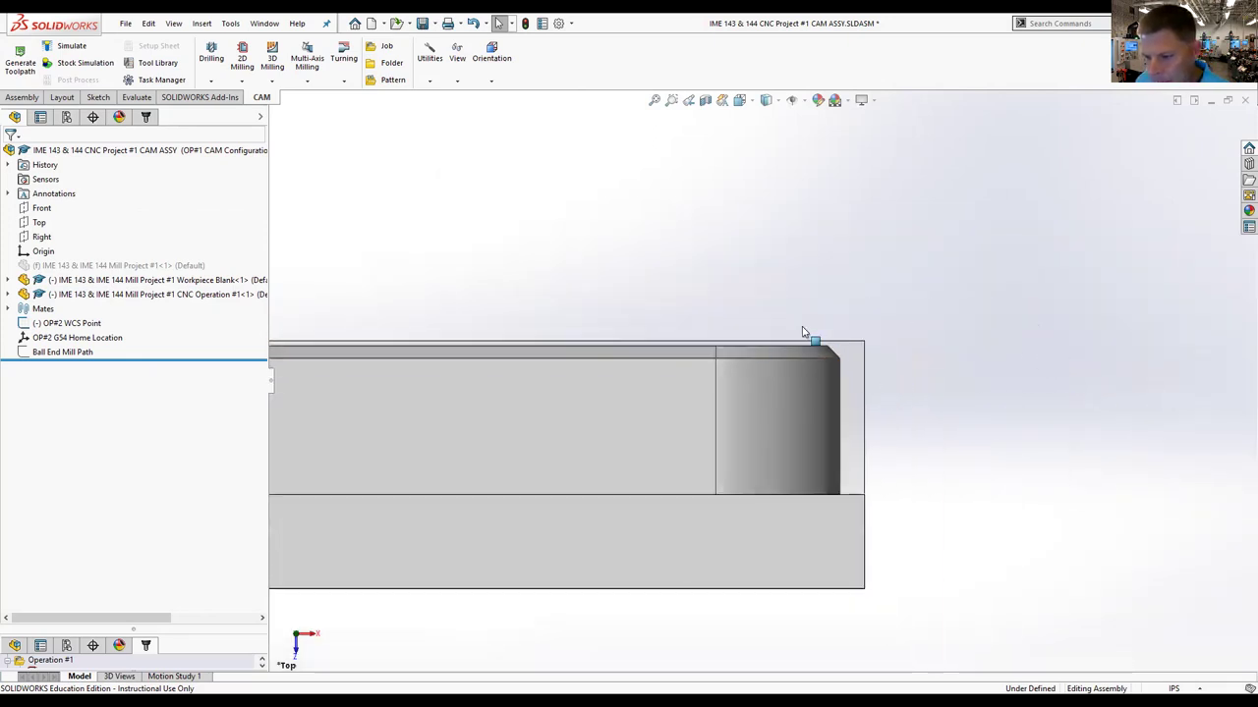
middle_click_drag(796, 415, 732, 547)
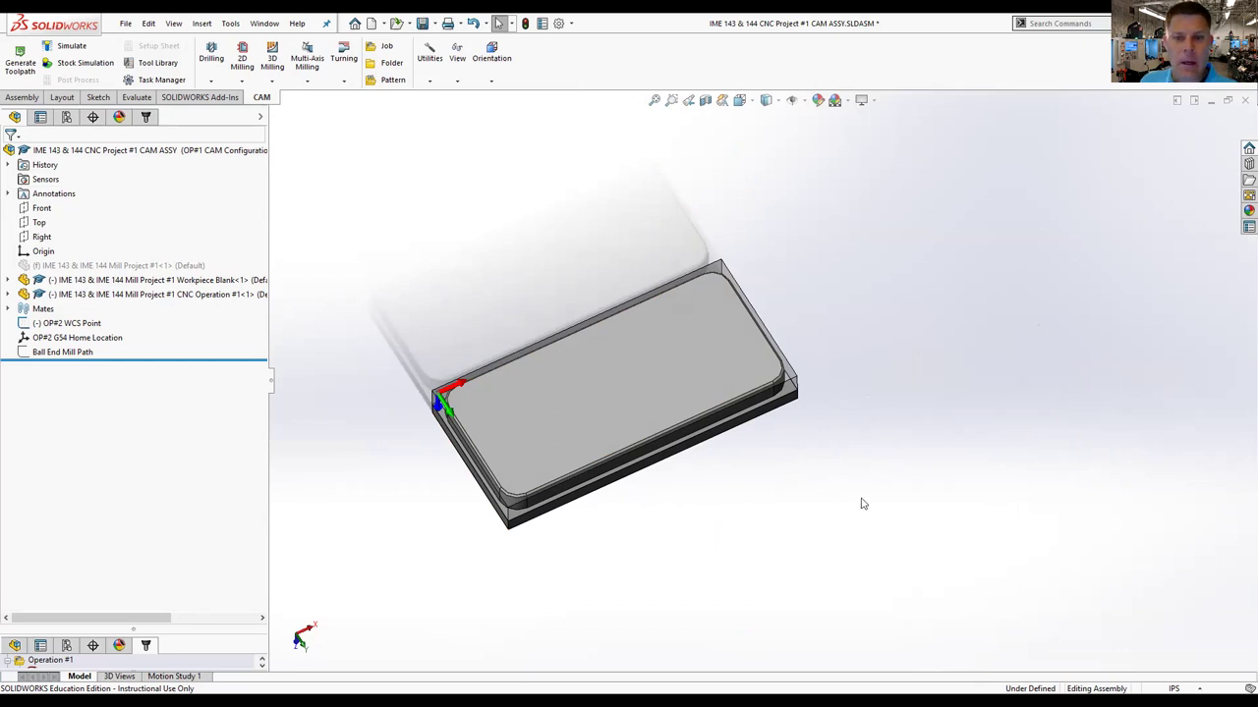
Step: Show the CAM operation tree listing the Operation #1 and #2 toolpaths
left_click(147, 118)
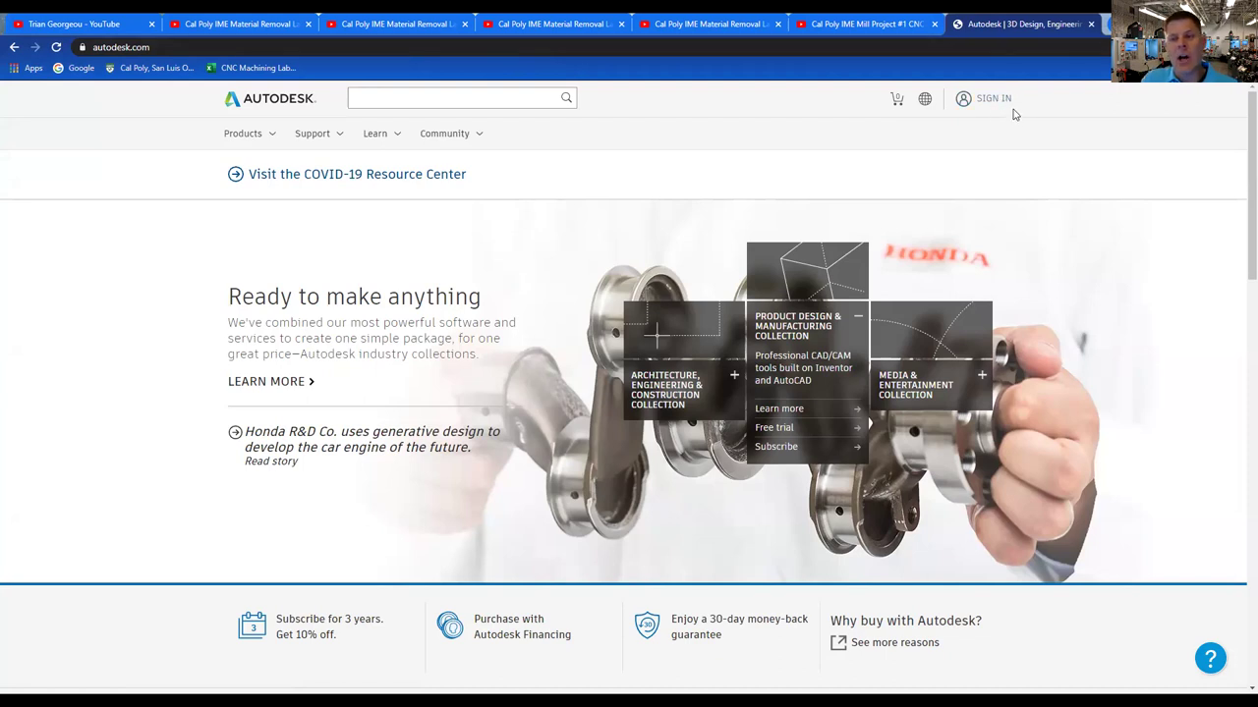
left_click(987, 99)
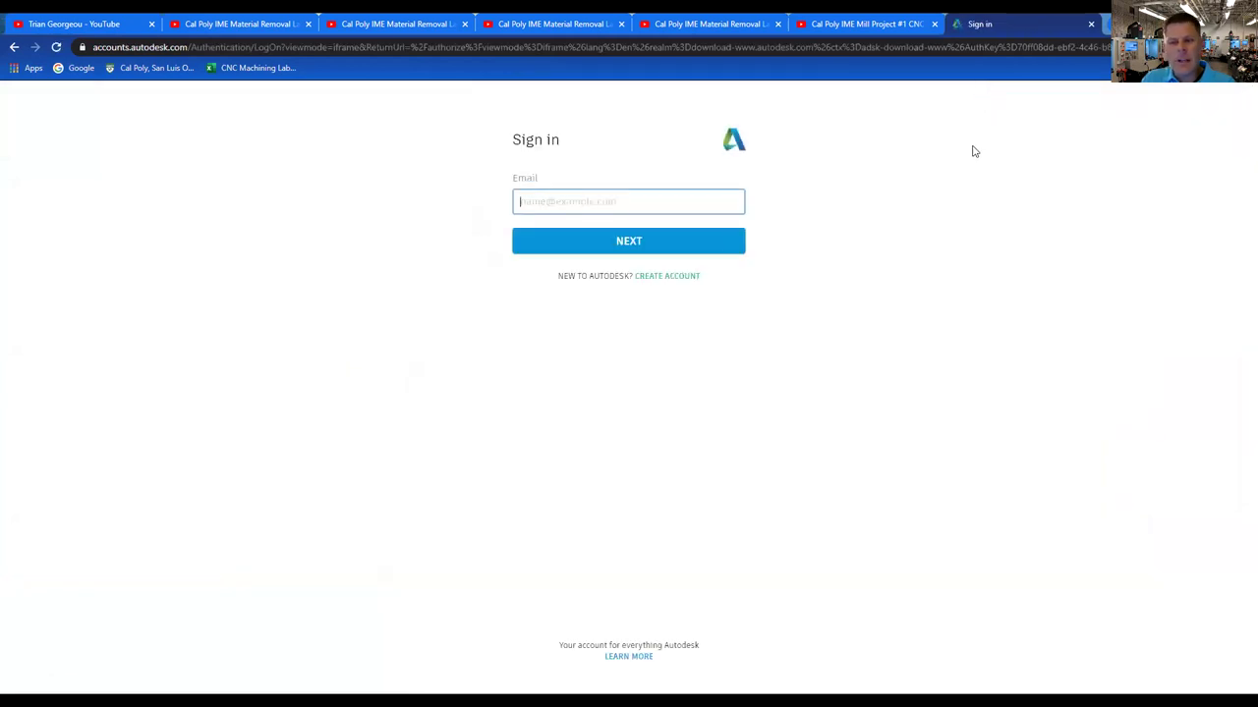
left_click(13, 47)
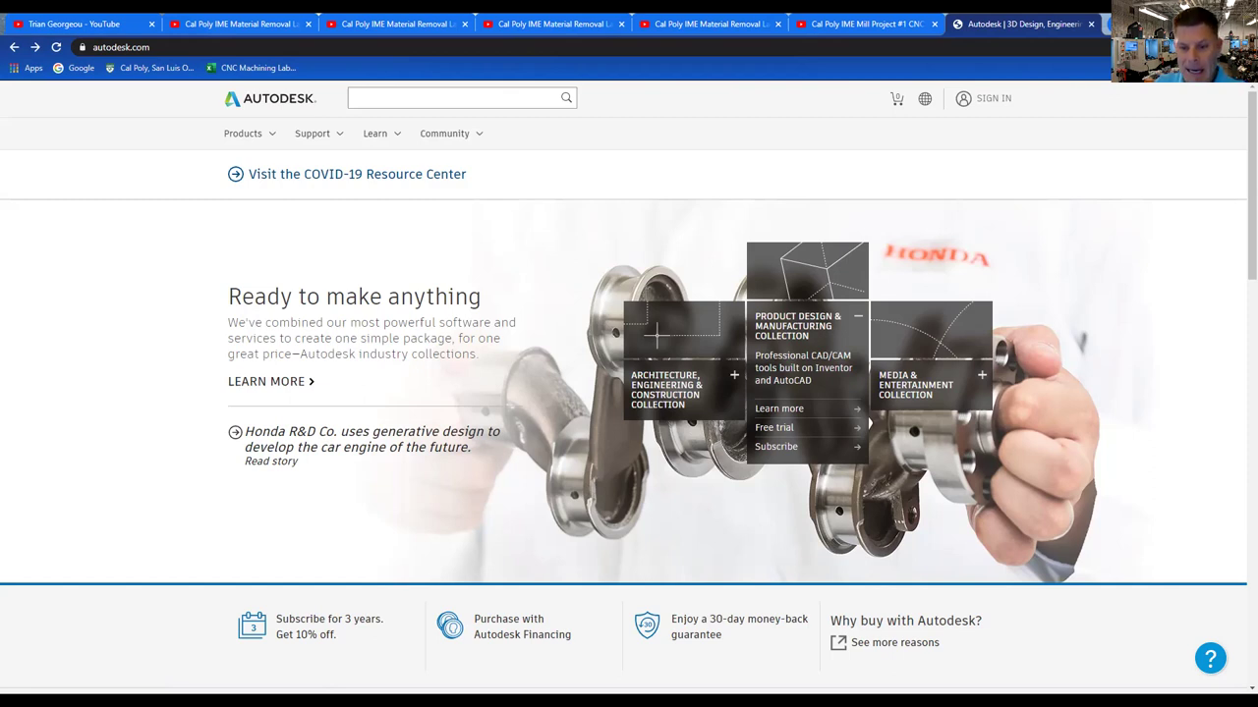
Step: Set the stock type to From Solid, then switch to Acrobat Reader with the mill drawings
key("Down")
key("Down")
key("Down")
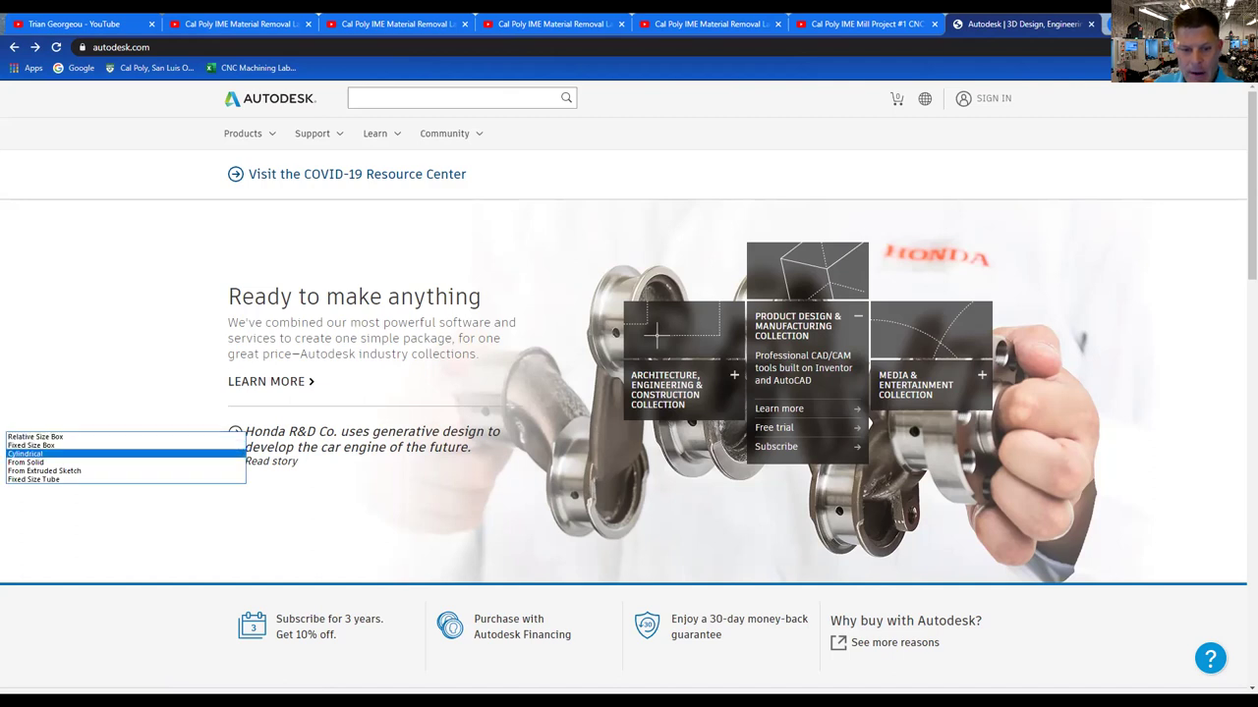
key("Return")
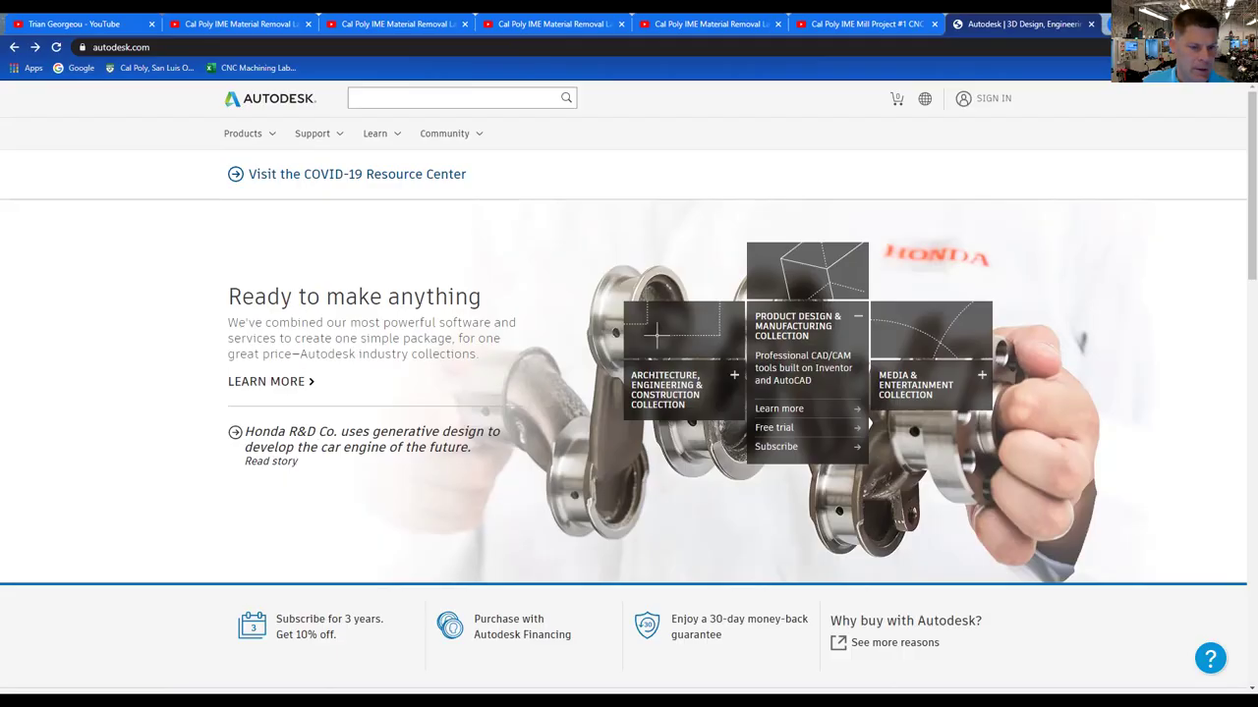
key("alt+Tab")
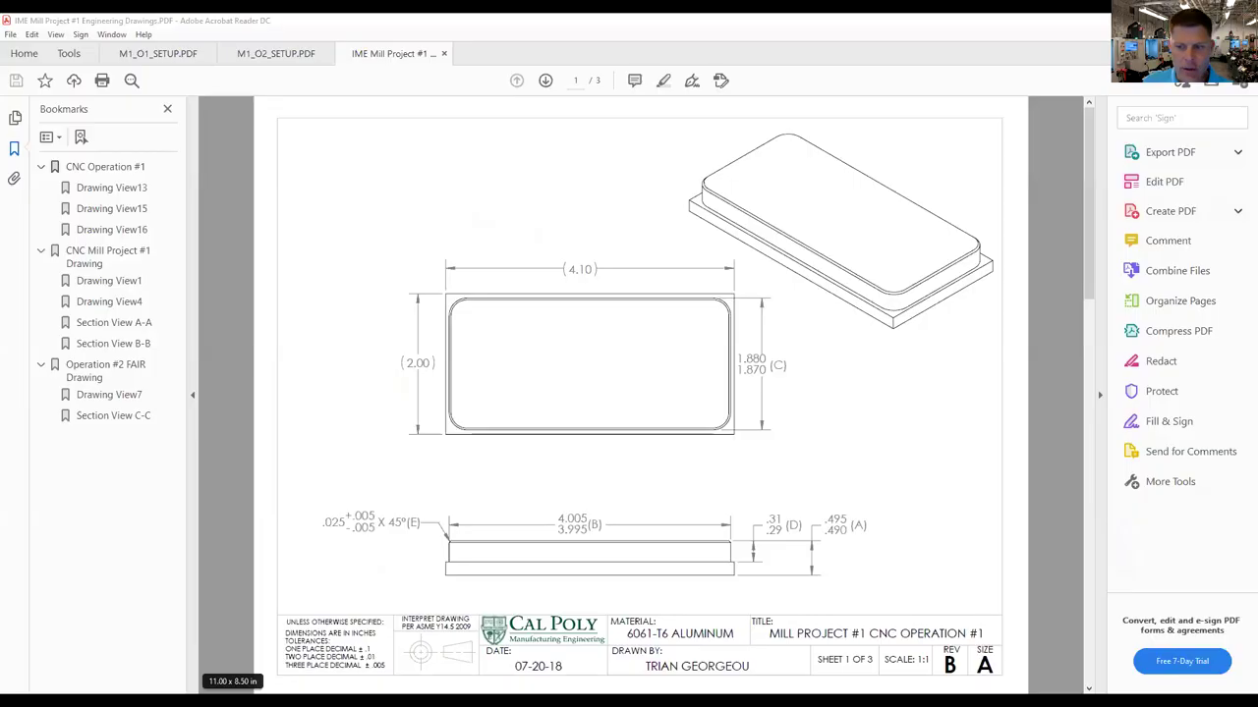
Step: Bring up the M1_O1_SETUP.PDF Op 1 setup sheet document
left_click(157, 53)
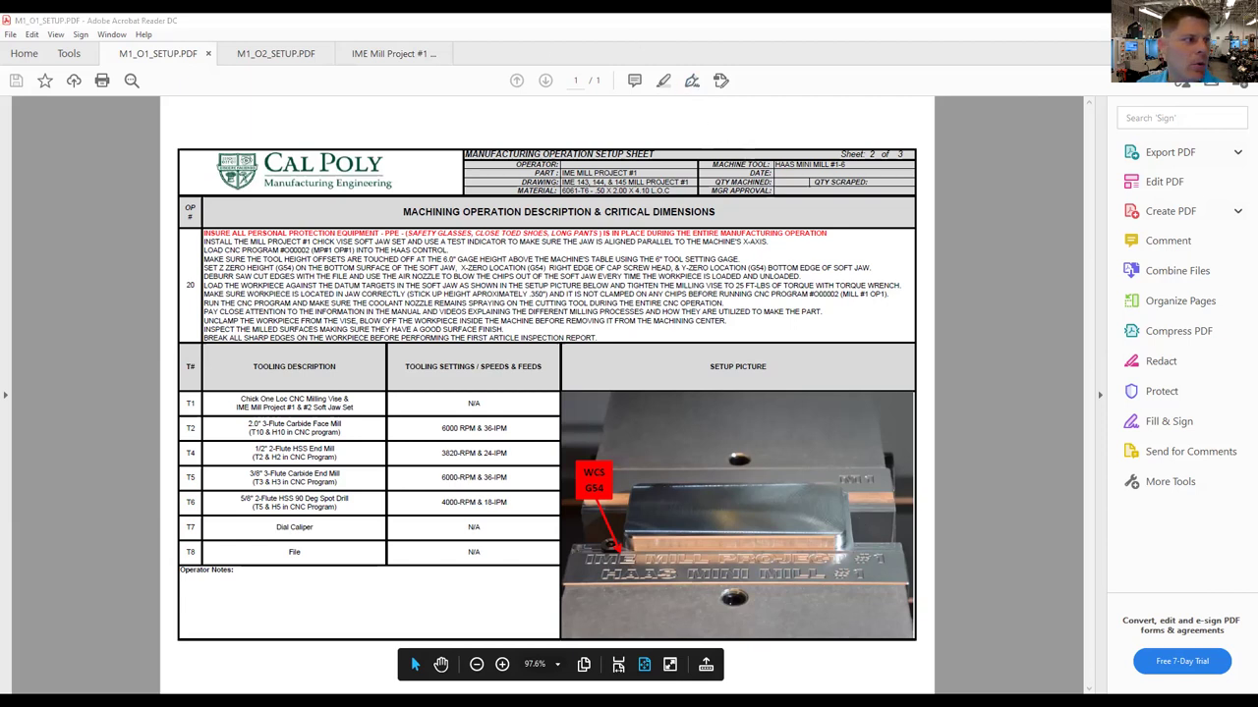
Step: Draw a red vertical arrow above the workpiece, circle its engraved lower face, and add two strokes by the arrow
mouse_move(783, 469)
left_mouse_down()
mouse_move(783, 411)
mouse_move(803, 423)
mouse_move(783, 462)
mouse_move(775, 454)
mouse_move(791, 453)
mouse_move(783, 468)
mouse_move(796, 455)
mouse_move(783, 471)
left_mouse_up()
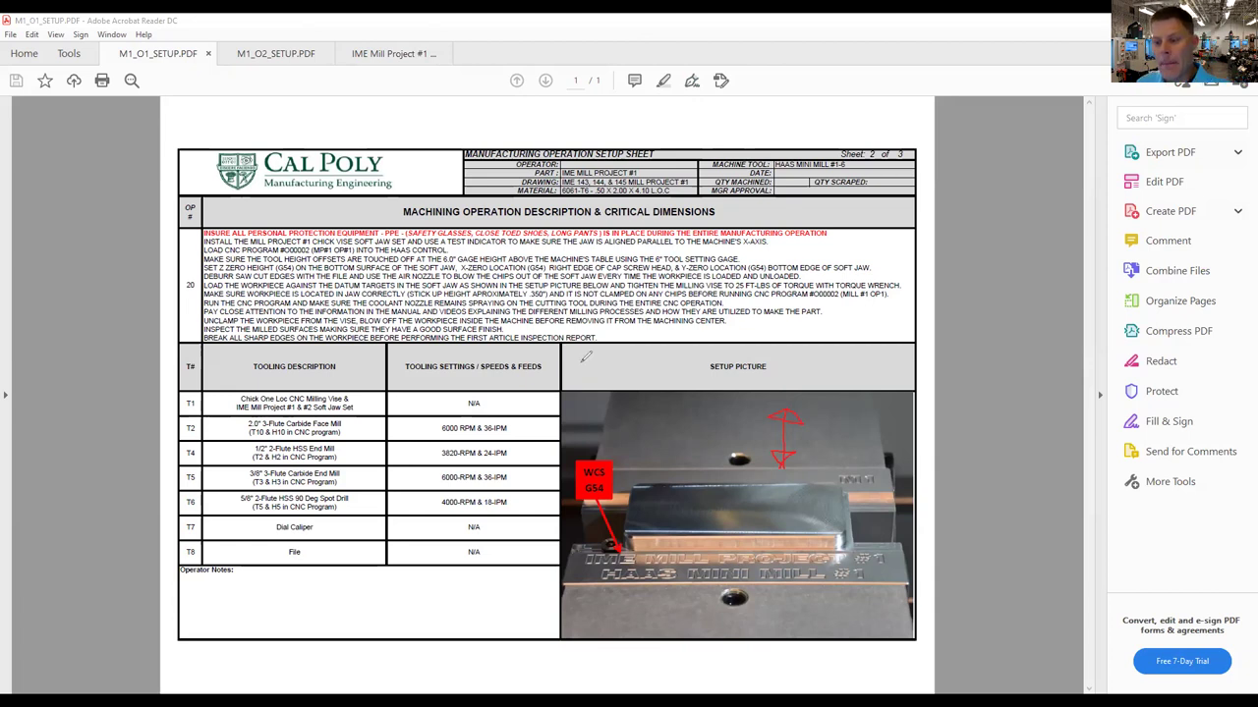
mouse_move(575, 584)
left_mouse_down()
mouse_move(603, 597)
mouse_move(846, 614)
mouse_move(893, 606)
mouse_move(918, 574)
mouse_move(918, 537)
mouse_move(813, 552)
mouse_move(538, 554)
left_mouse_up()
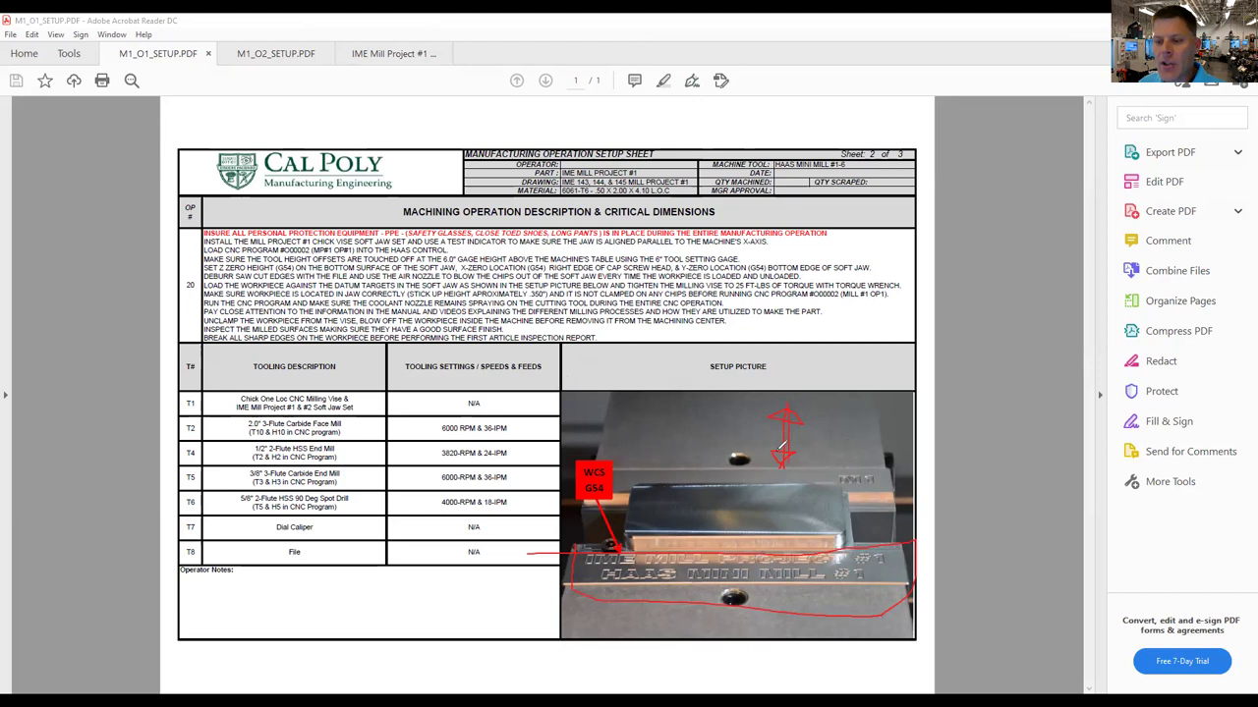
left_click_drag(783, 407, 832, 425)
left_click_drag(752, 379, 786, 391)
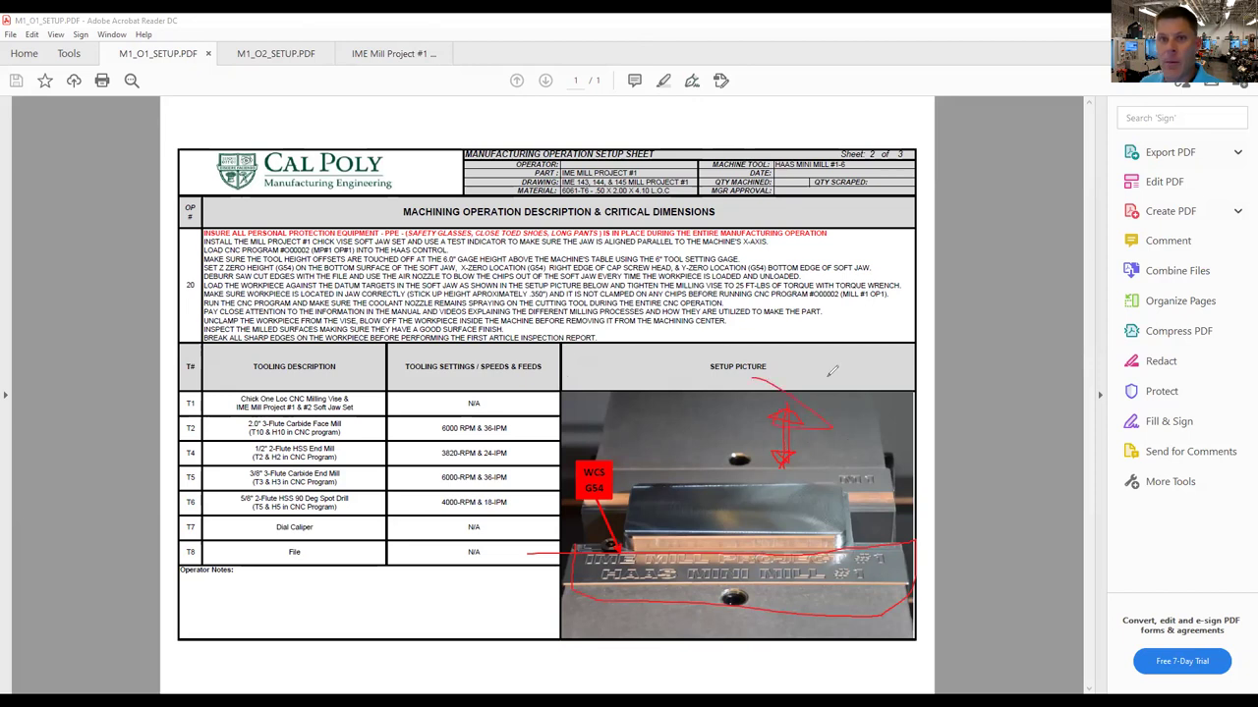
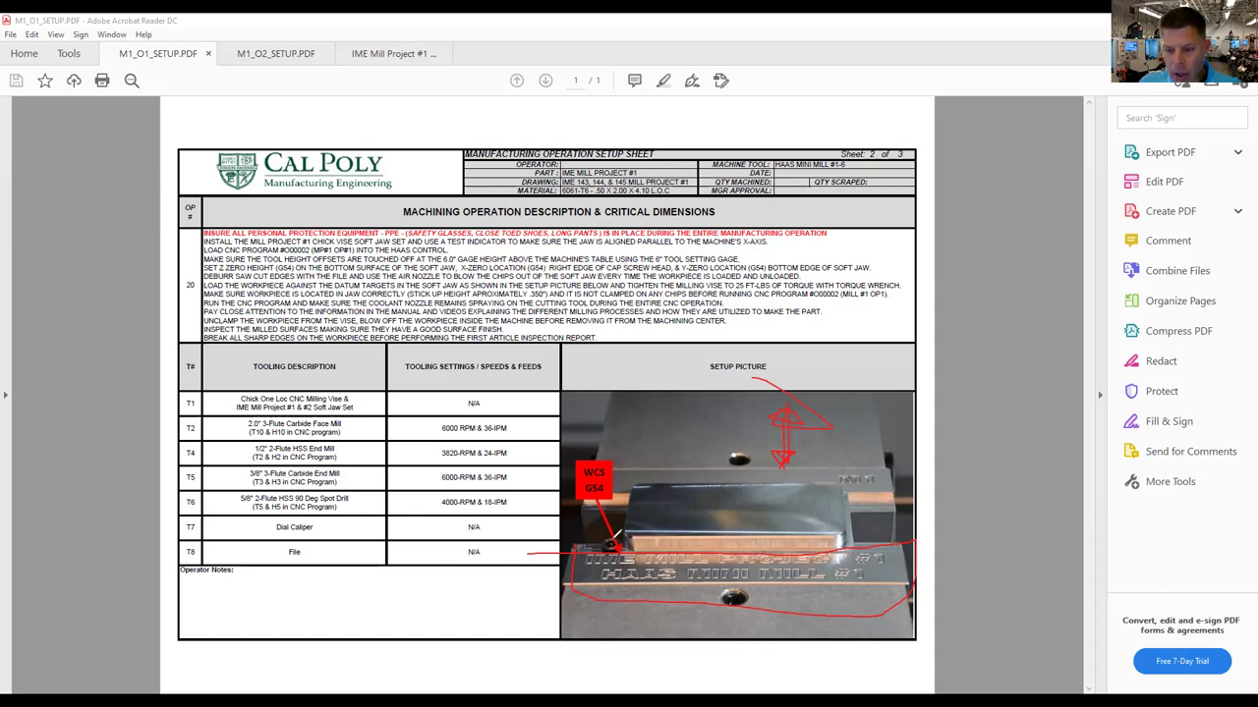
Step: Sketch the WCS corner and X/Y/Z axes on the M1_O1_SETUP.PDF picture, then erase the ink
mouse_move(605, 541)
left_mouse_down()
mouse_move(633, 536)
mouse_move(593, 530)
mouse_move(601, 546)
left_mouse_up()
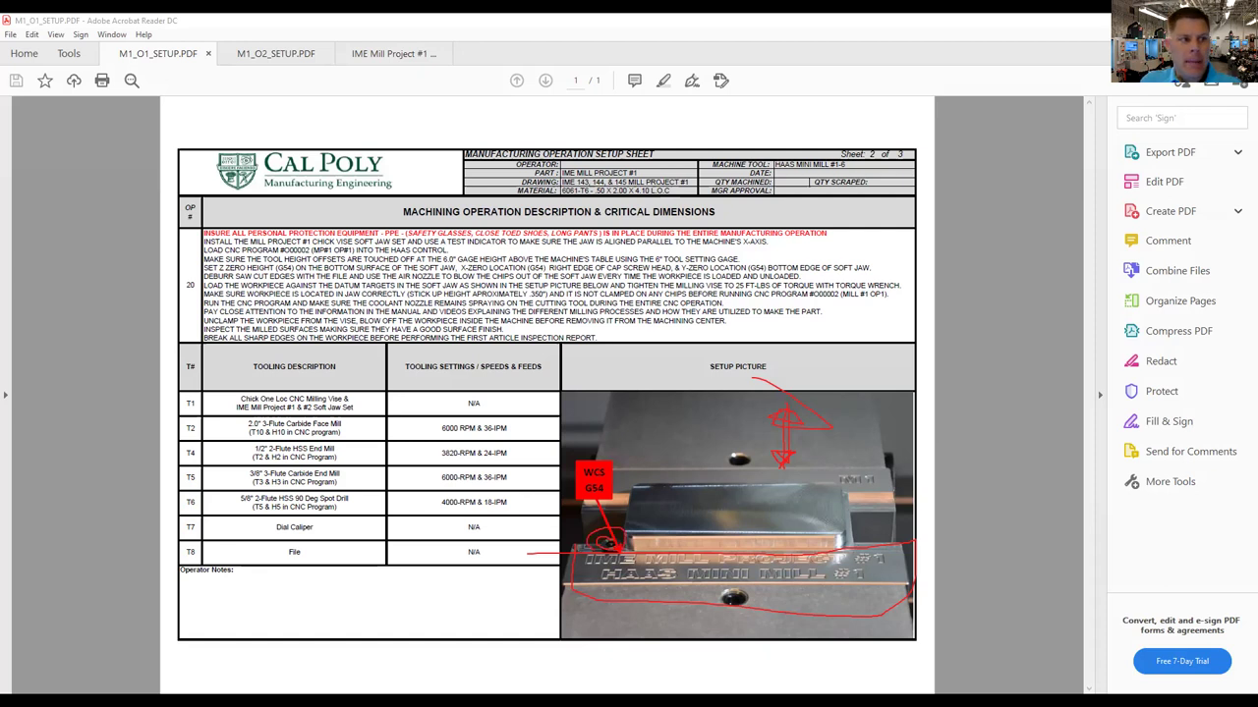
key("e")
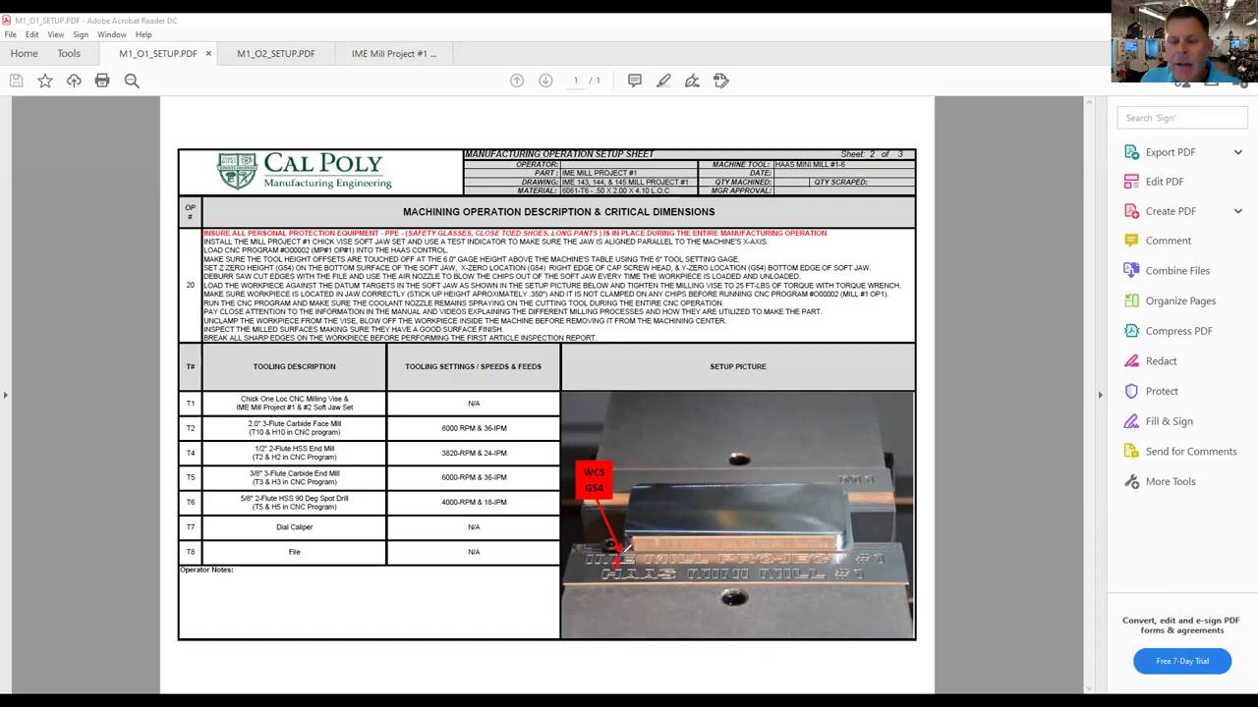
mouse_move(633, 562)
left_mouse_down()
mouse_move(624, 418)
mouse_move(609, 433)
mouse_move(649, 429)
left_mouse_up()
mouse_move(630, 547)
left_mouse_down()
mouse_move(664, 433)
mouse_move(688, 415)
mouse_move(685, 454)
left_mouse_up()
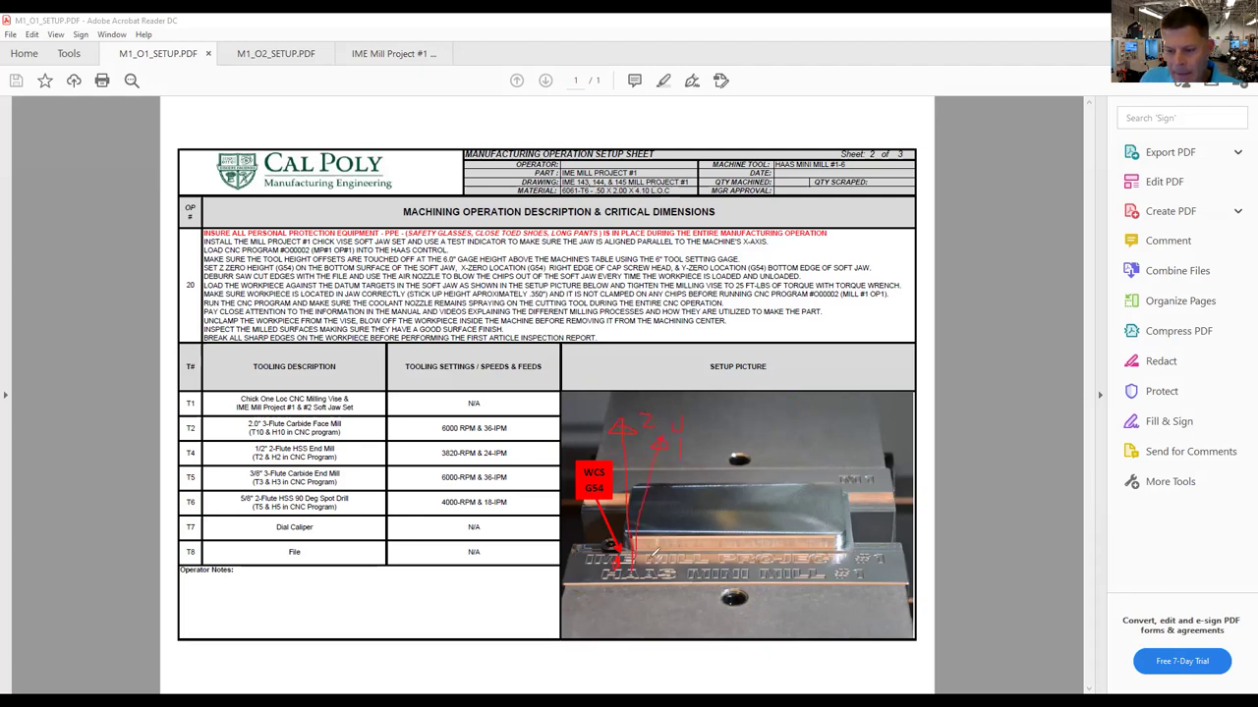
mouse_move(637, 546)
left_mouse_down()
mouse_move(811, 531)
mouse_move(801, 546)
mouse_move(824, 511)
left_mouse_up()
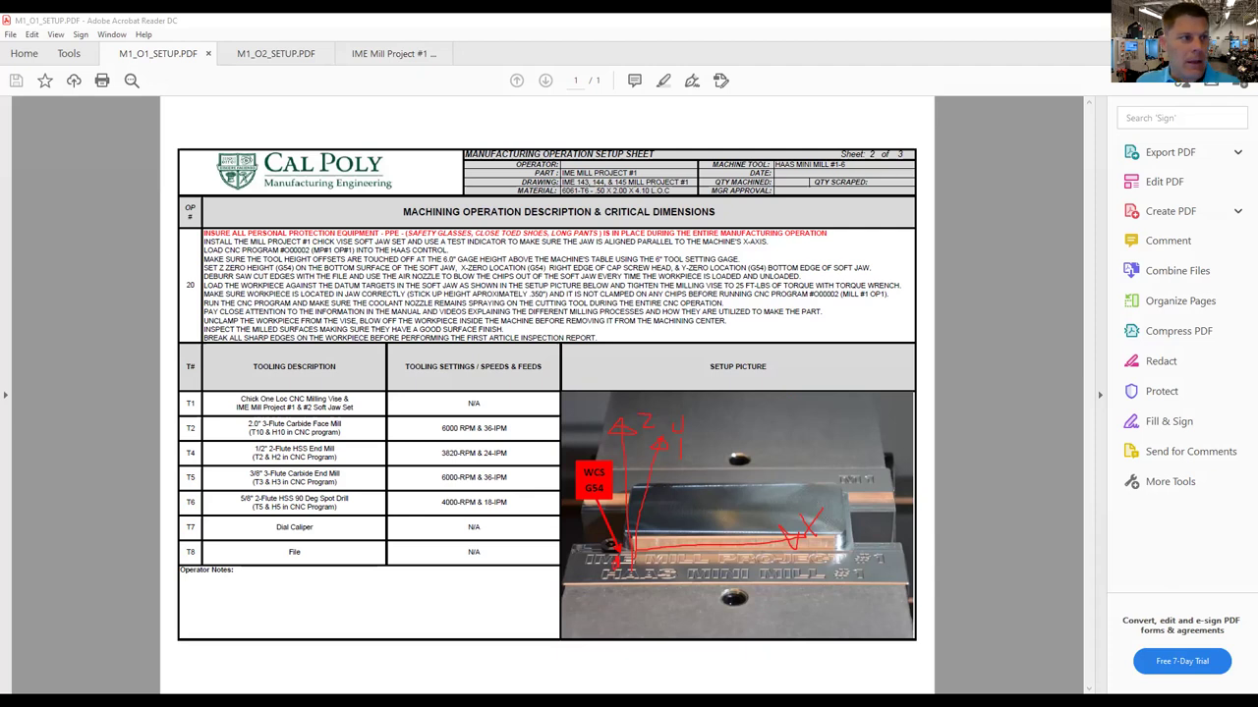
key("e")
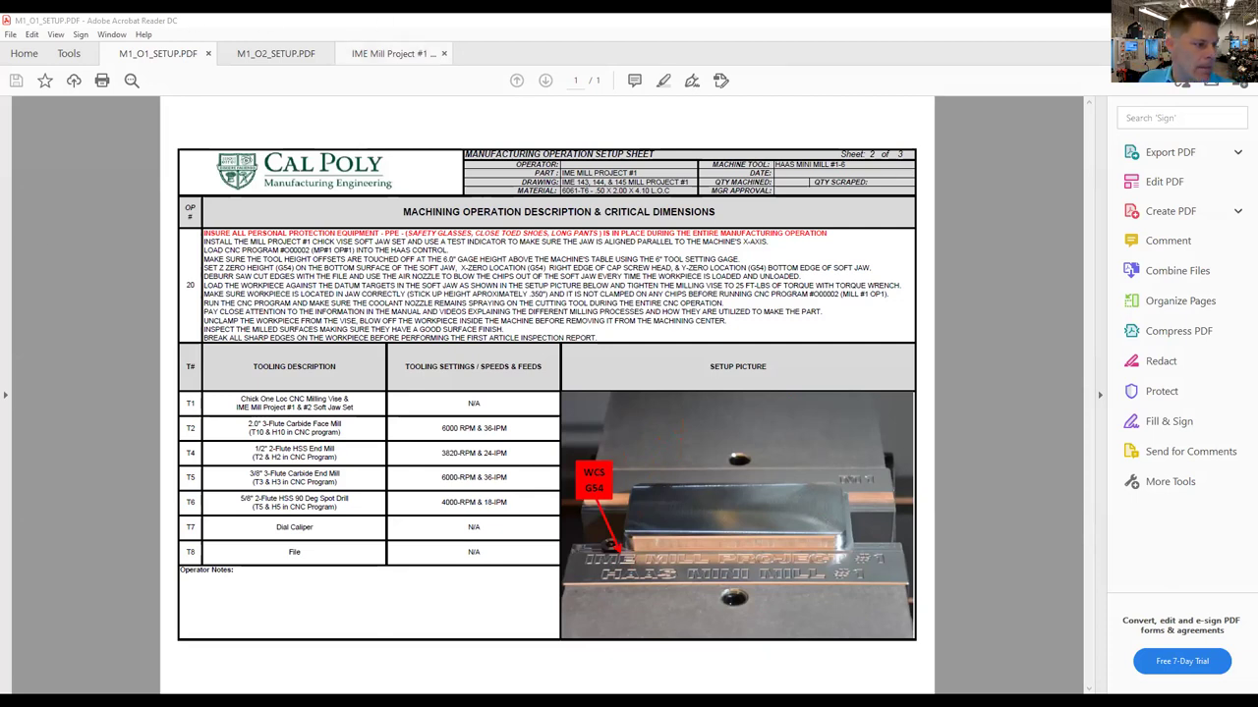
Step: Base the job's WCS on Stock & Orientation using the stock's top face
key("alt+Tab")
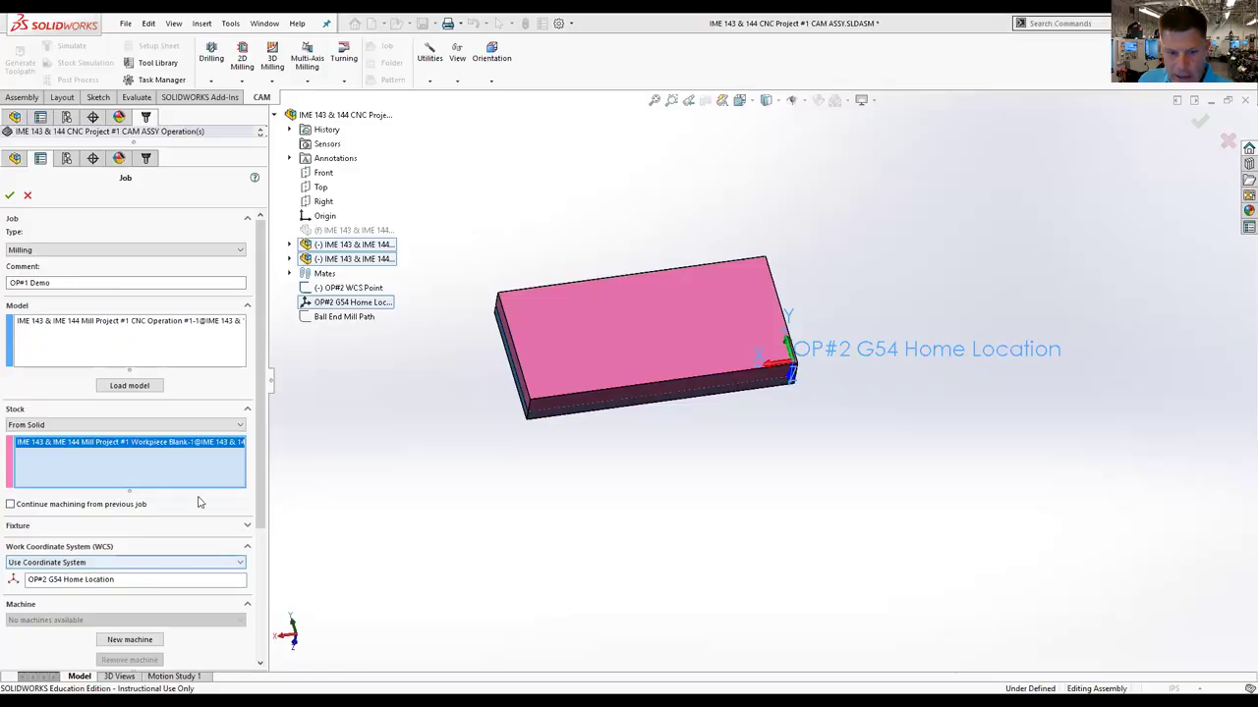
left_click(85, 562)
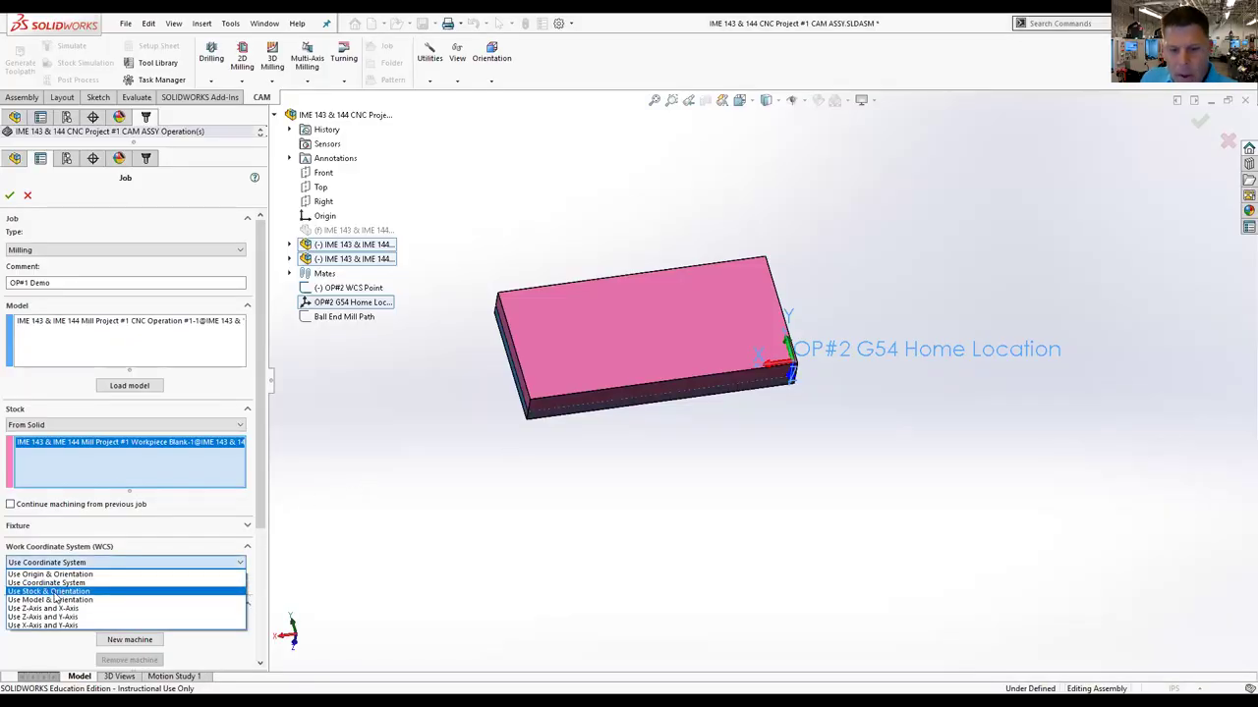
left_click(54, 591)
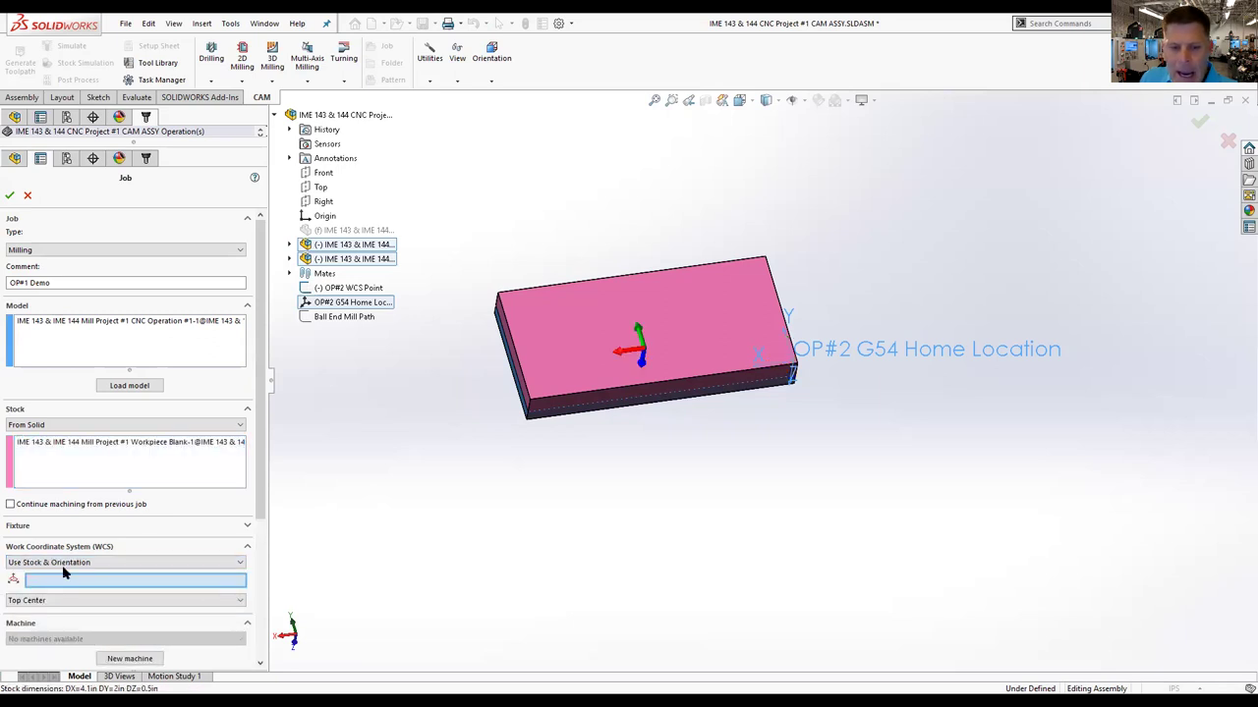
left_click(586, 363)
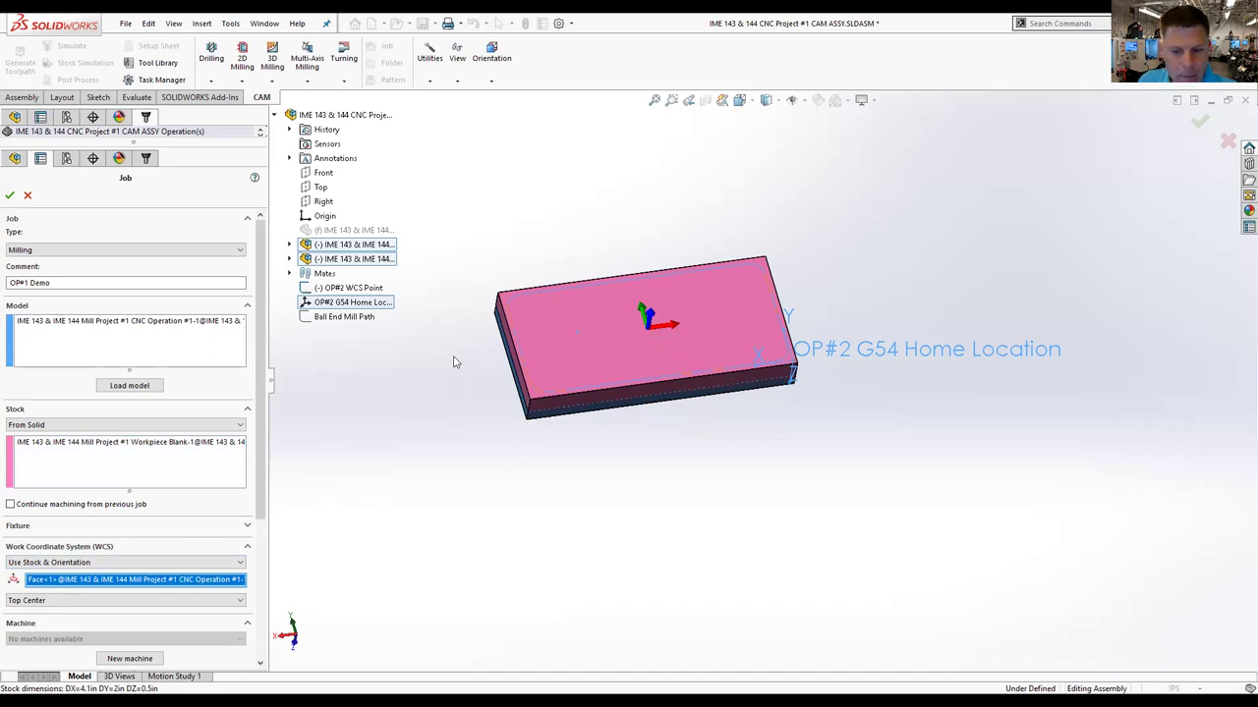
Step: Try Bottom Corners 3, 2 and 4, then set the origin to Bottom Corner 1
left_click(240, 600)
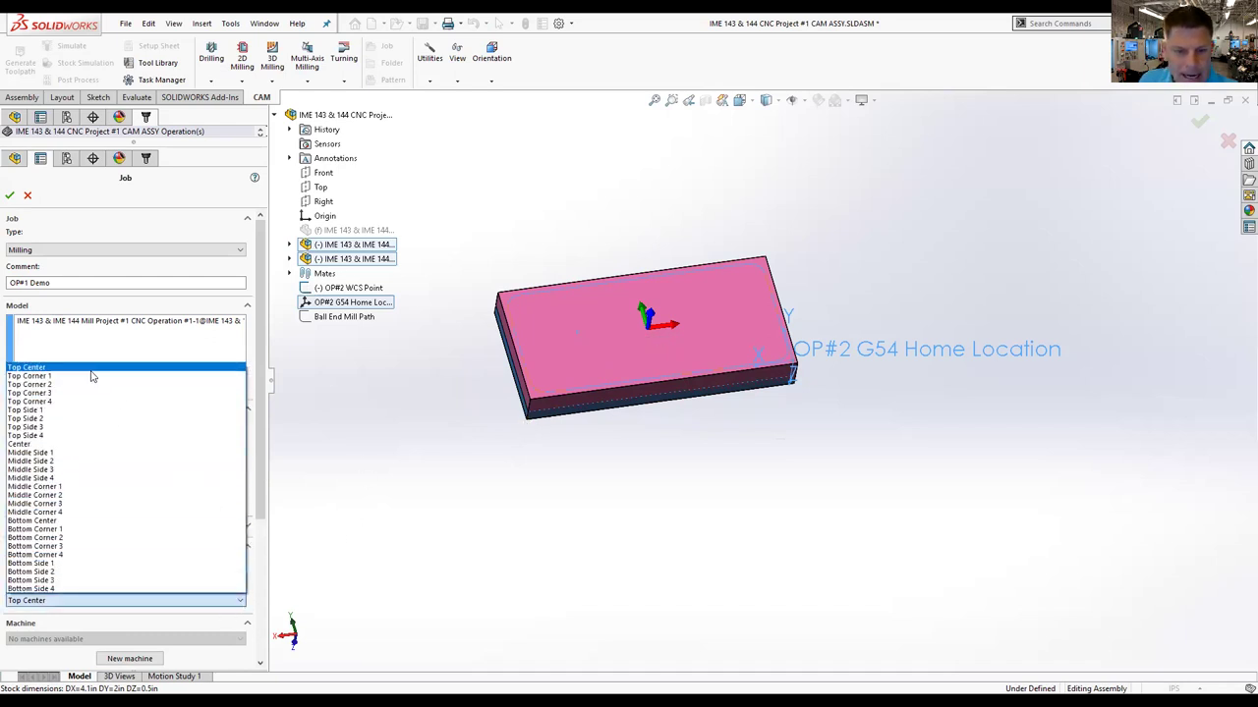
left_click(94, 546)
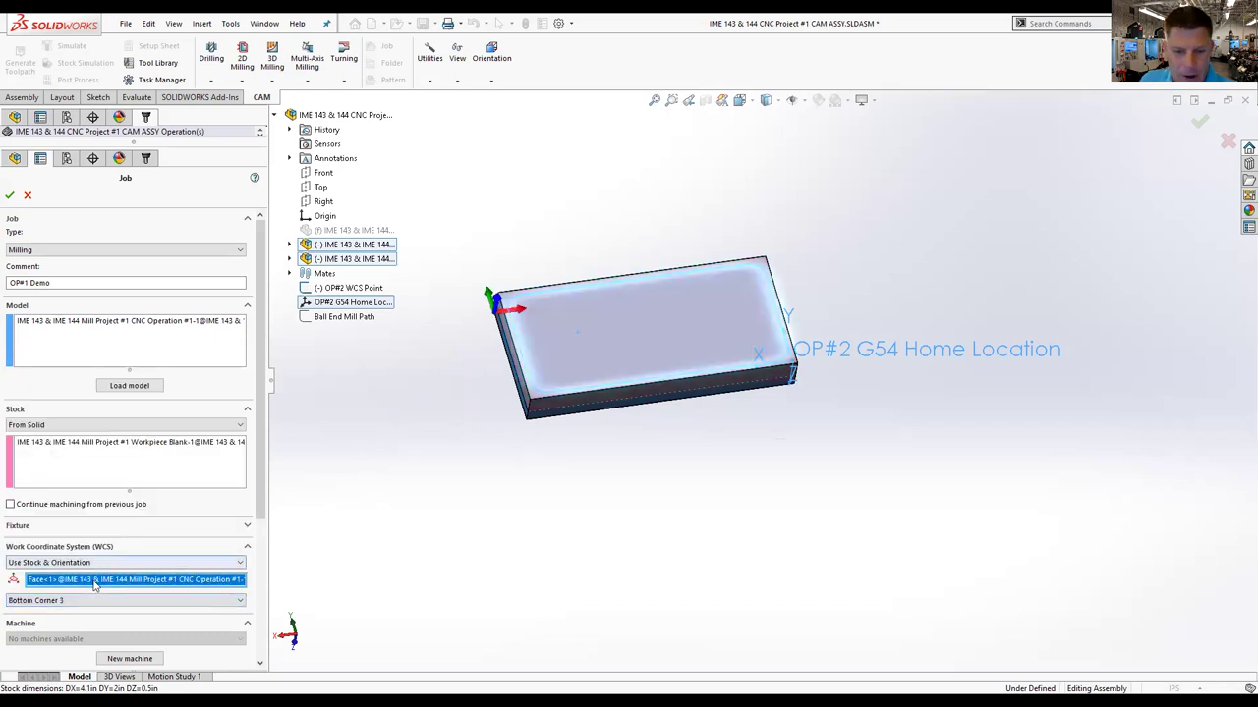
left_click(118, 600)
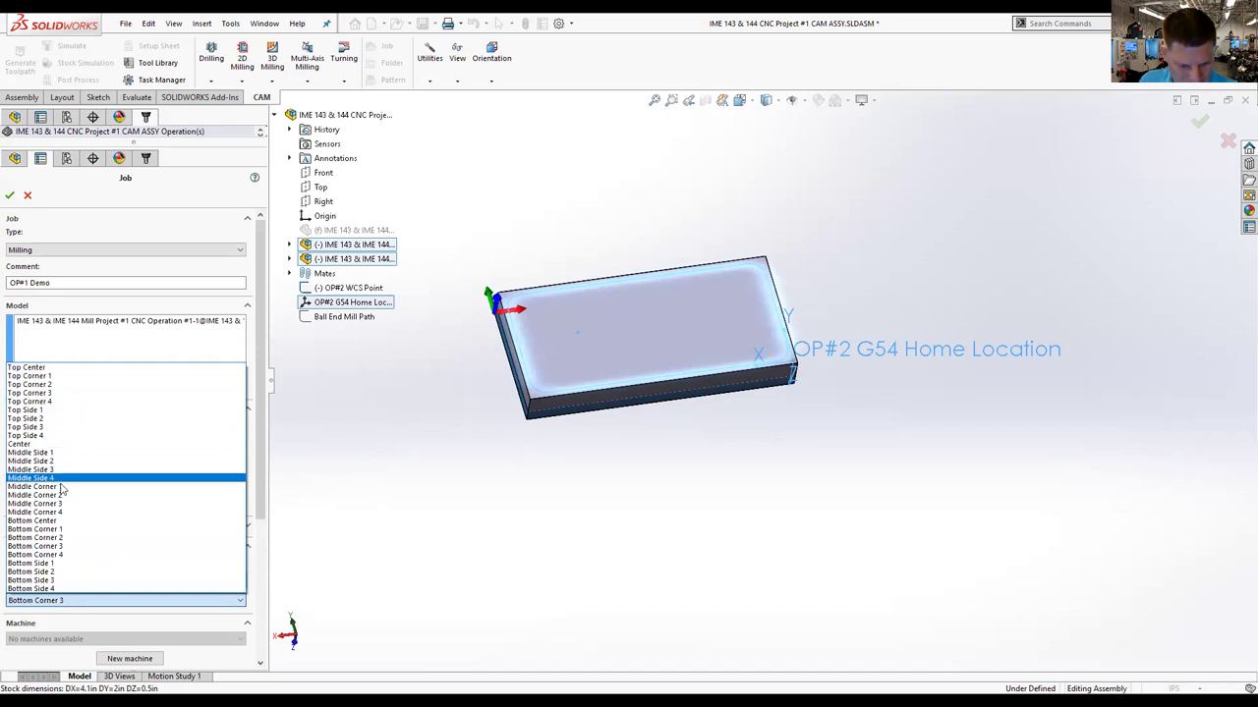
left_click(64, 539)
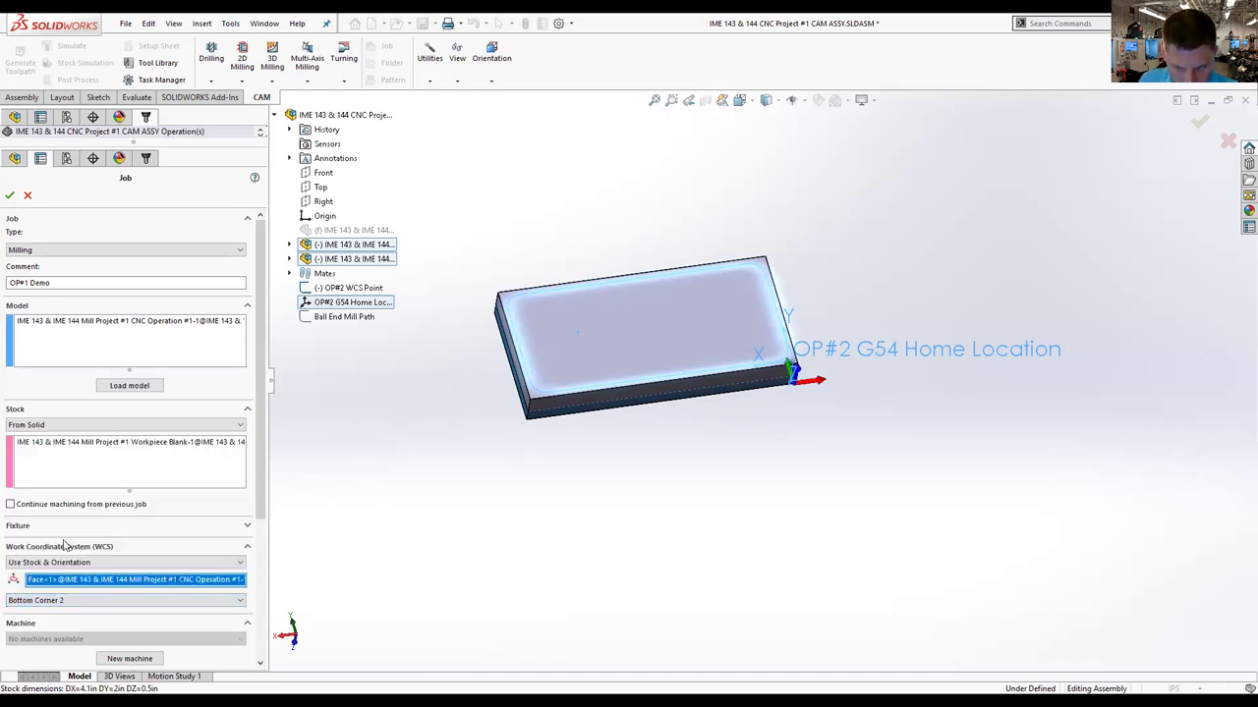
left_click(69, 600)
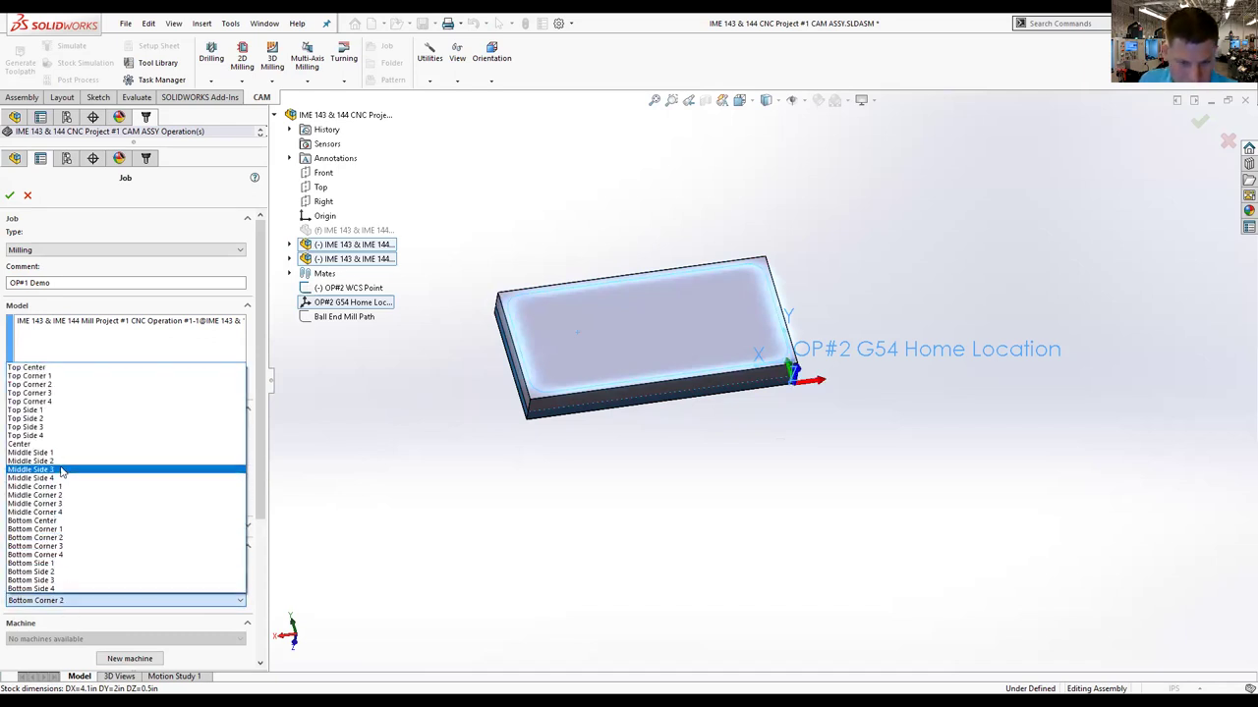
left_click(59, 555)
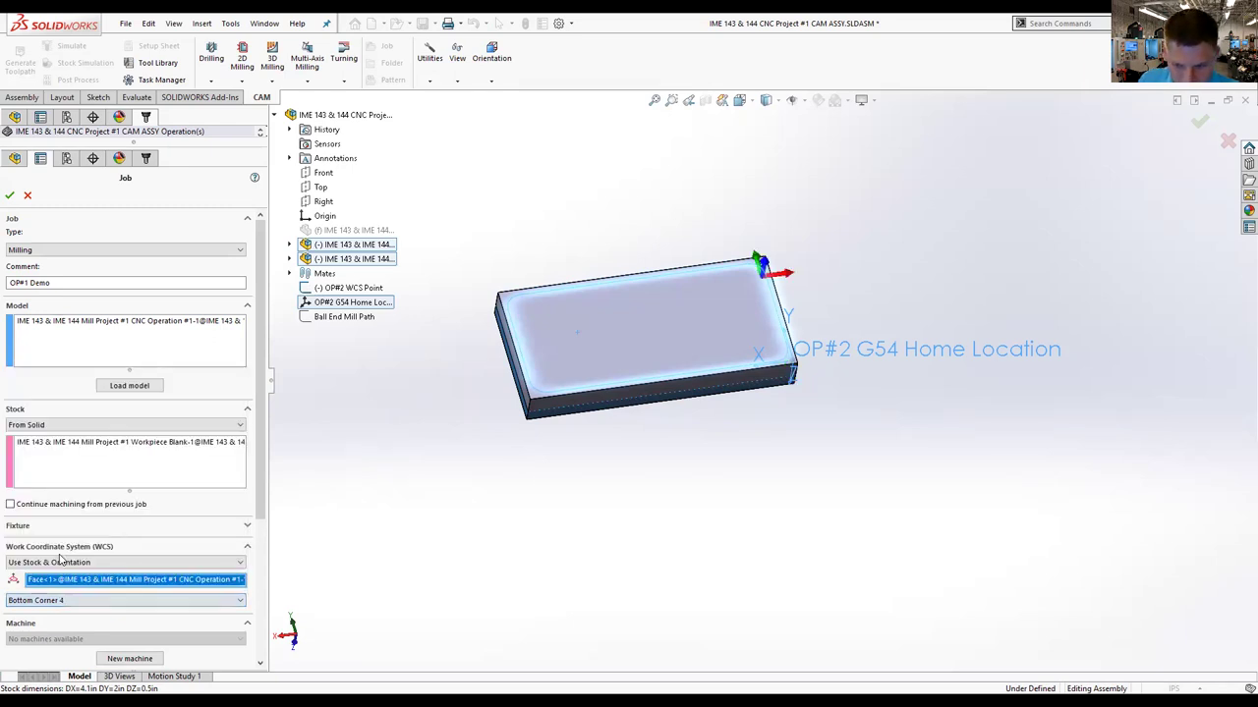
left_click(80, 603)
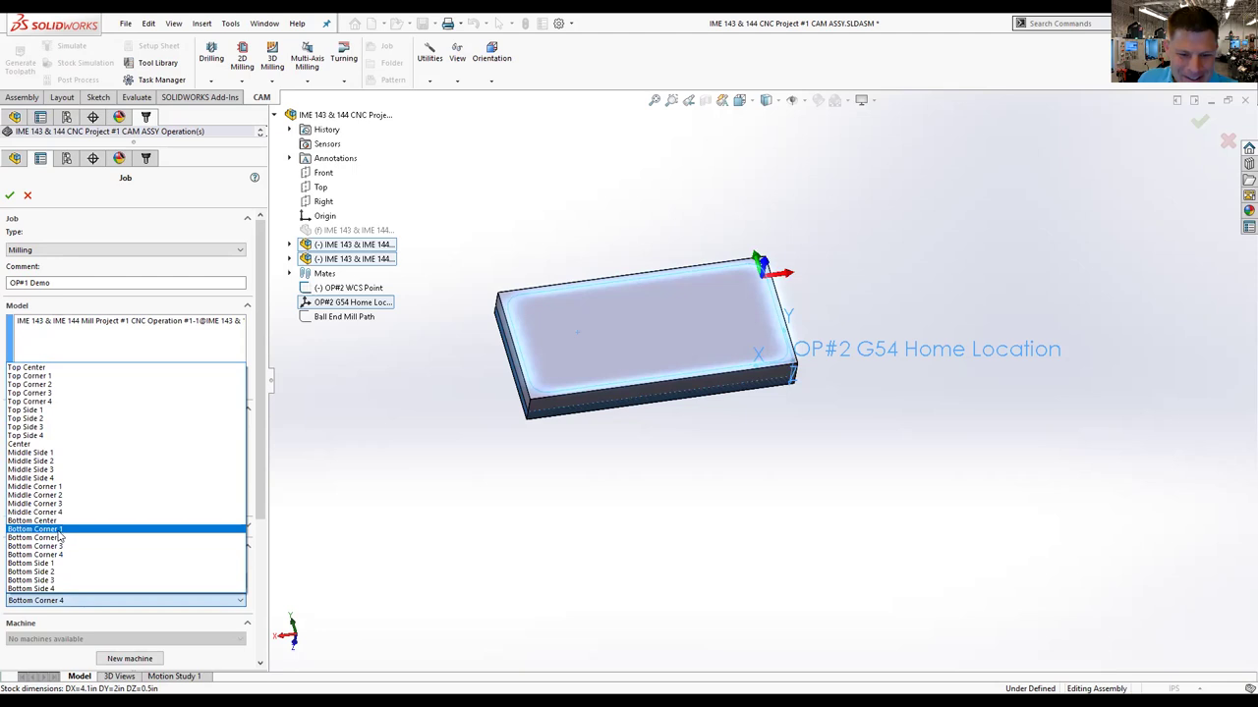
left_click(61, 529)
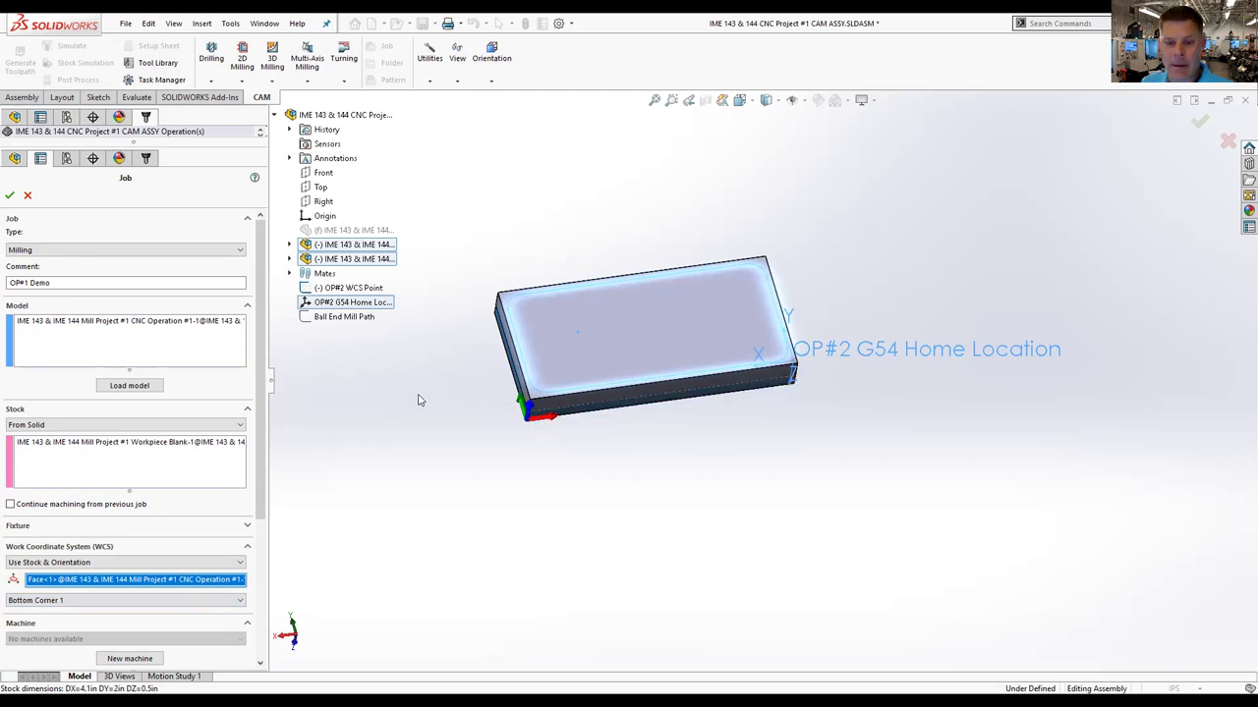
scroll(263, 329, "down", 4)
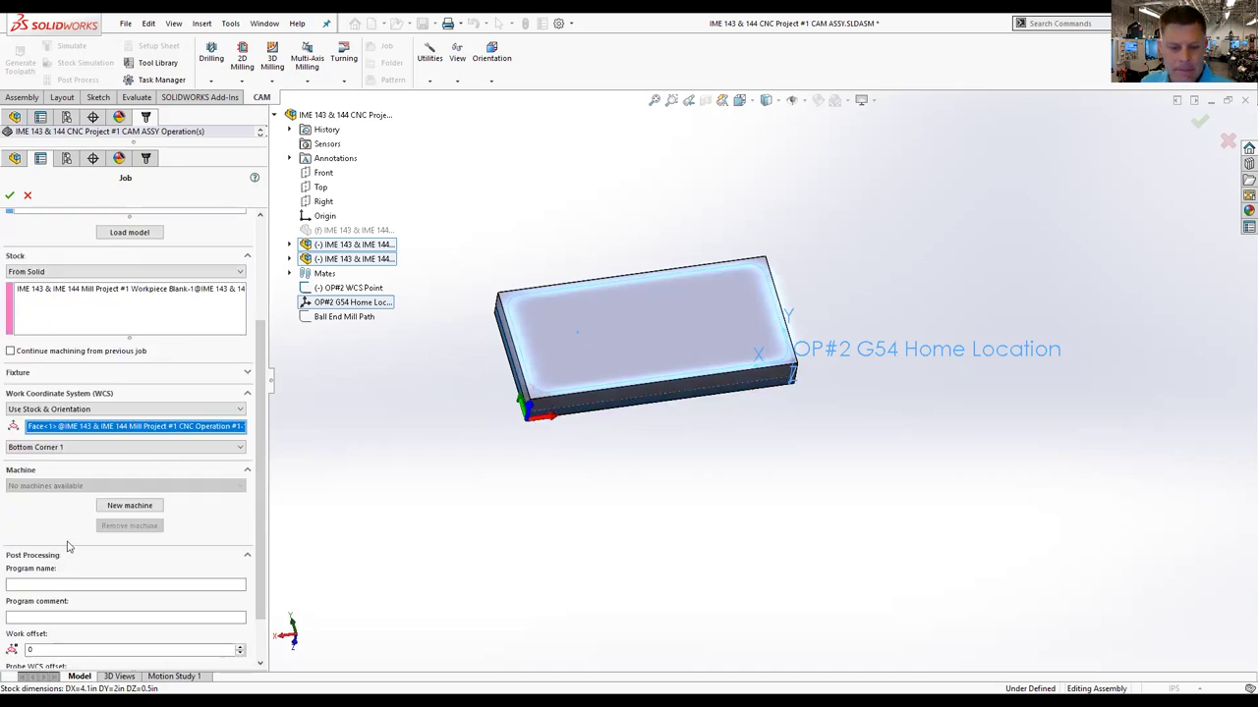
Step: Enter program name 00001 and program comment MILL PROJECT #1 OP#1 under Post Processing
scroll(244, 570, "down", 2)
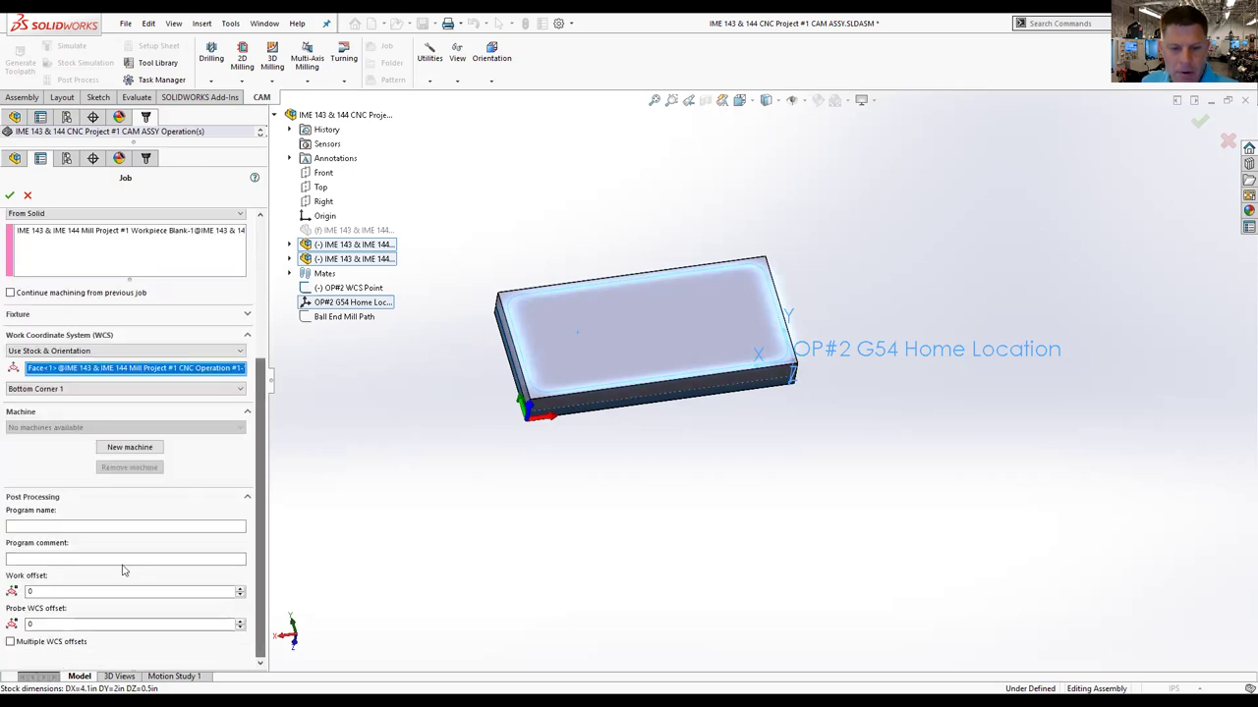
left_click(39, 590)
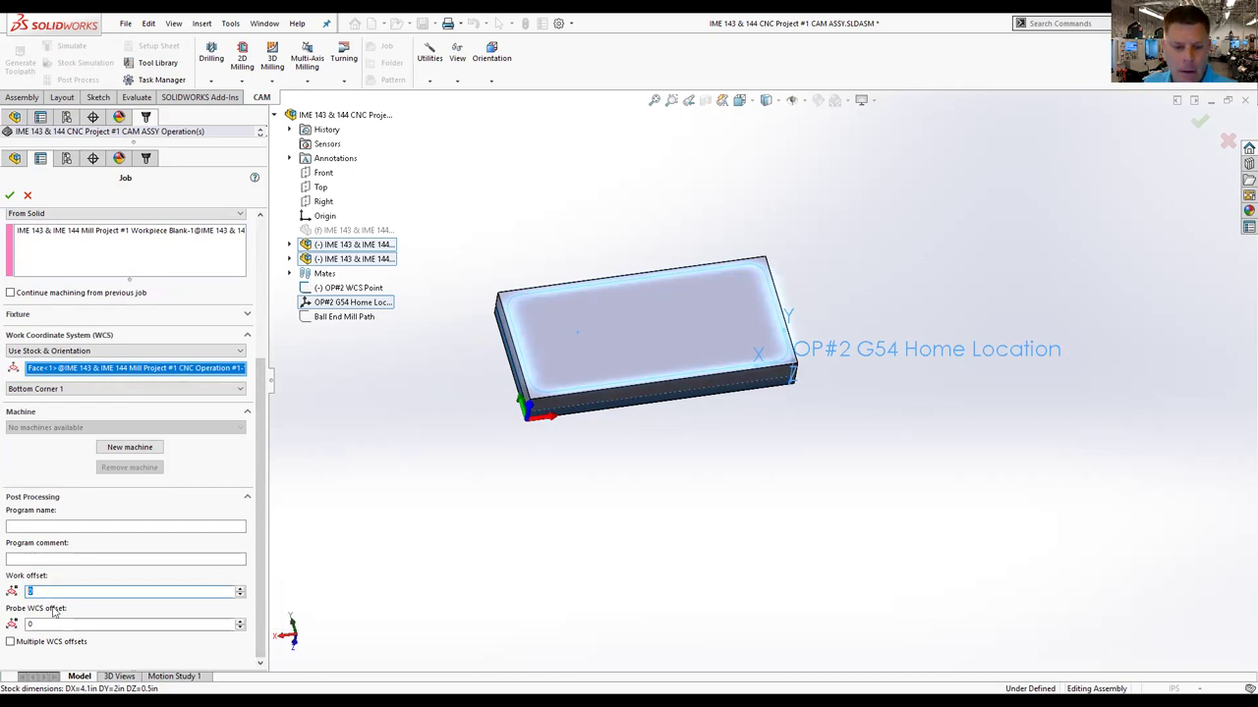
left_click(35, 527)
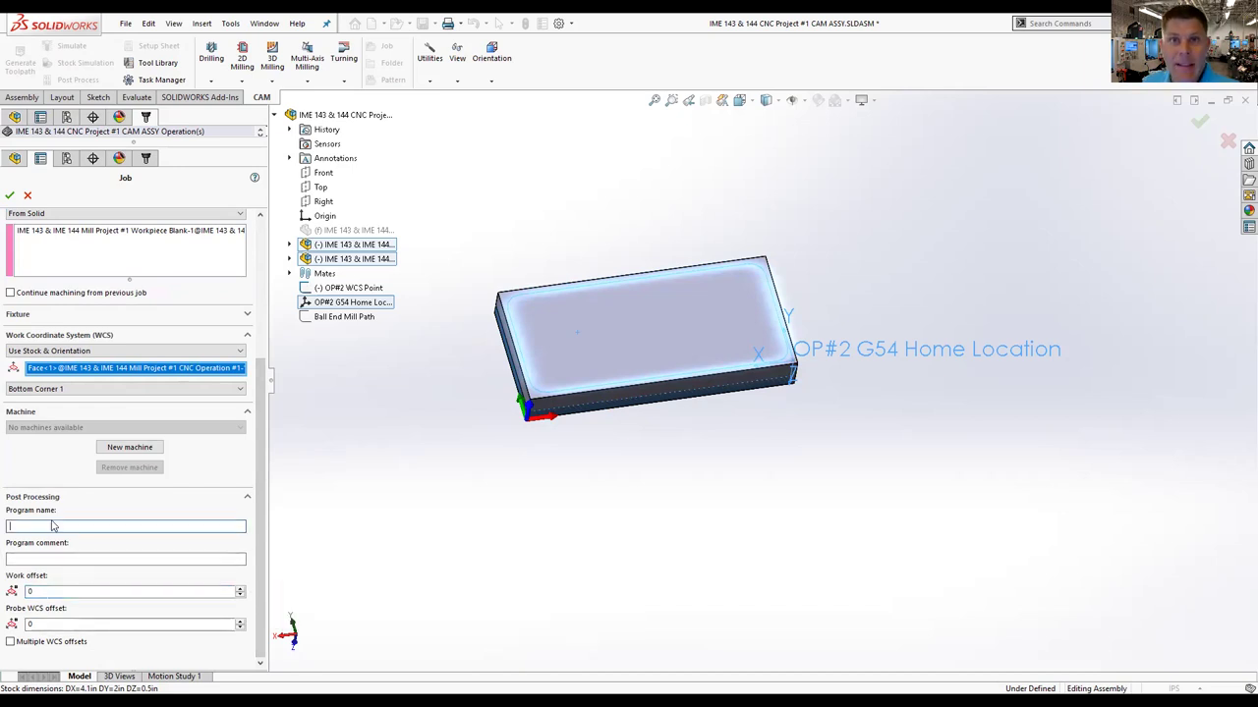
type("00001")
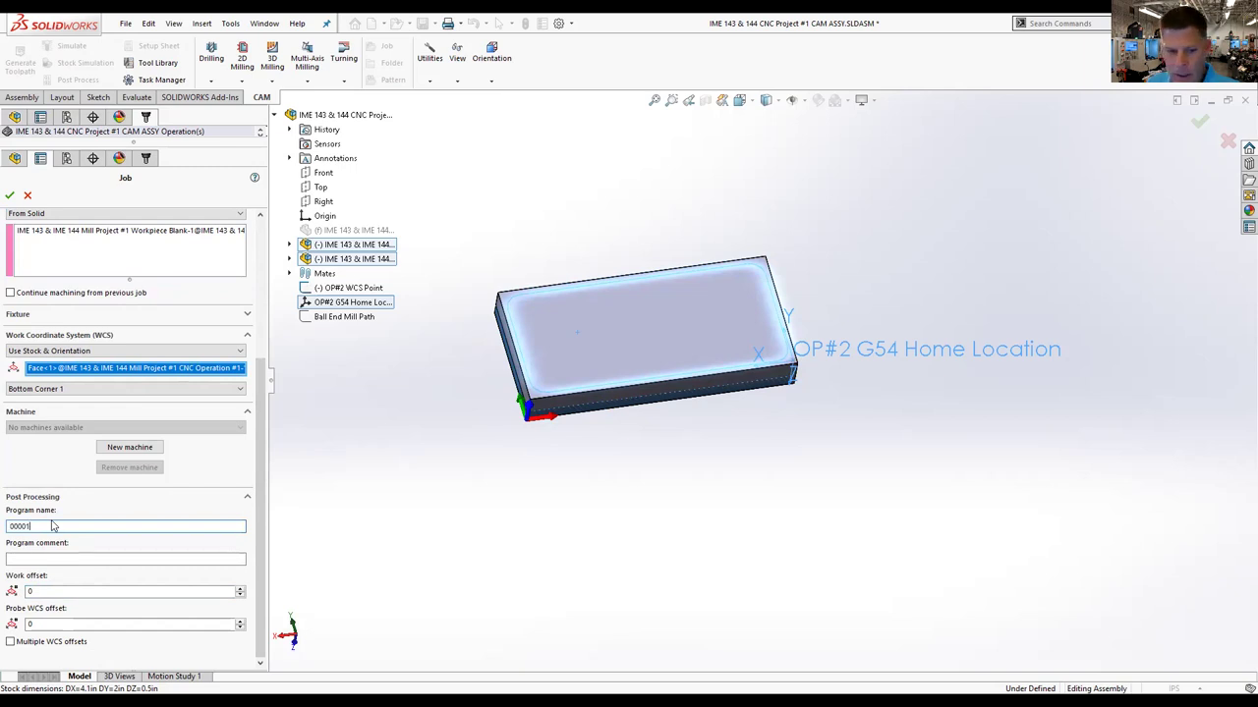
left_click(97, 556)
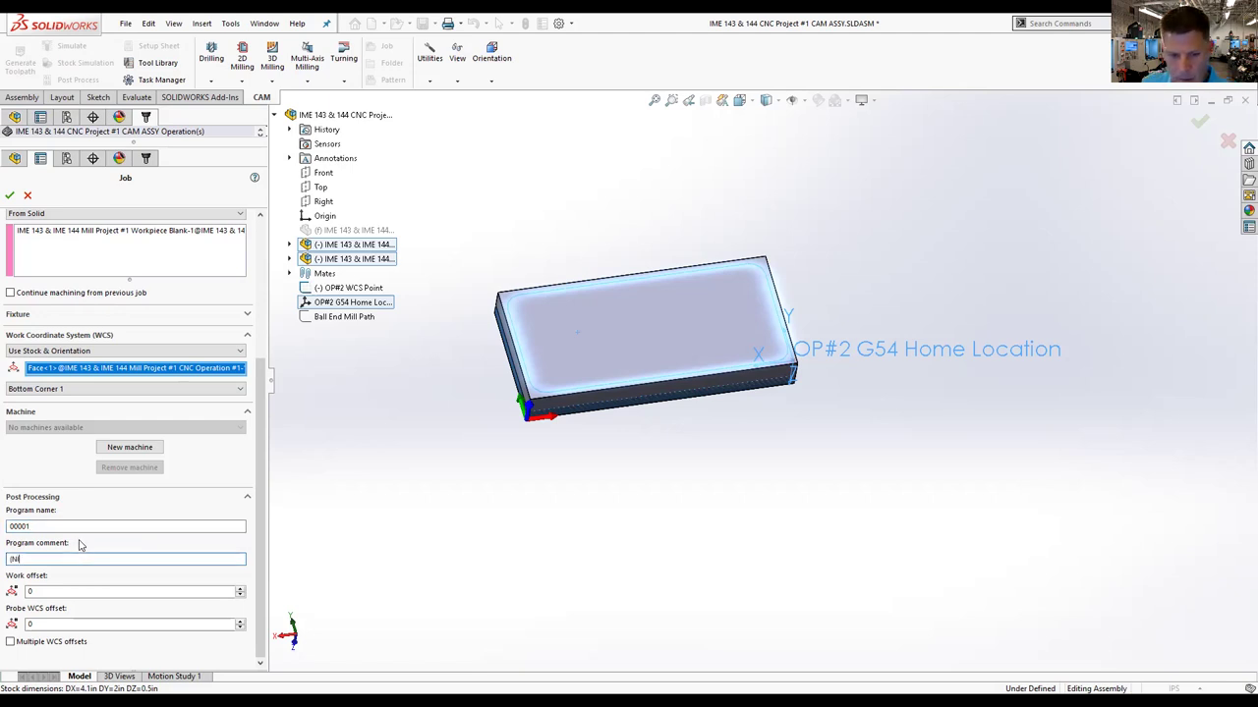
type("(MILL PROJECT #1 OP#1")
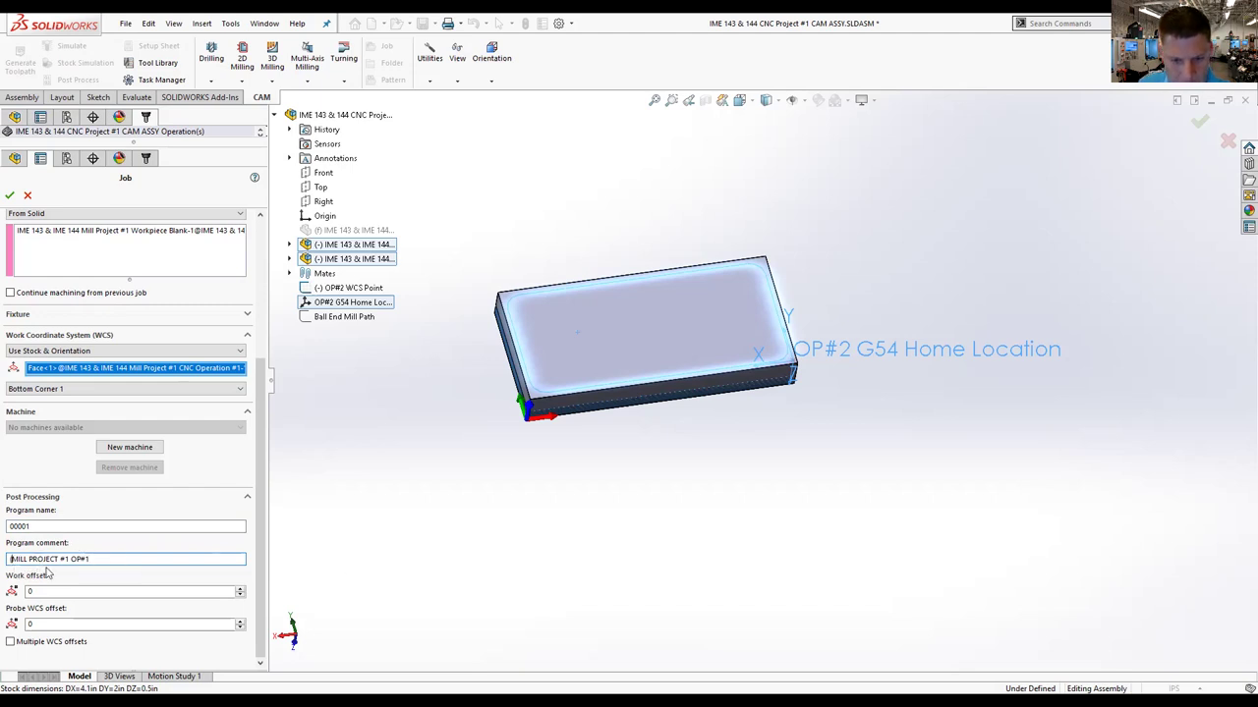
key("Delete")
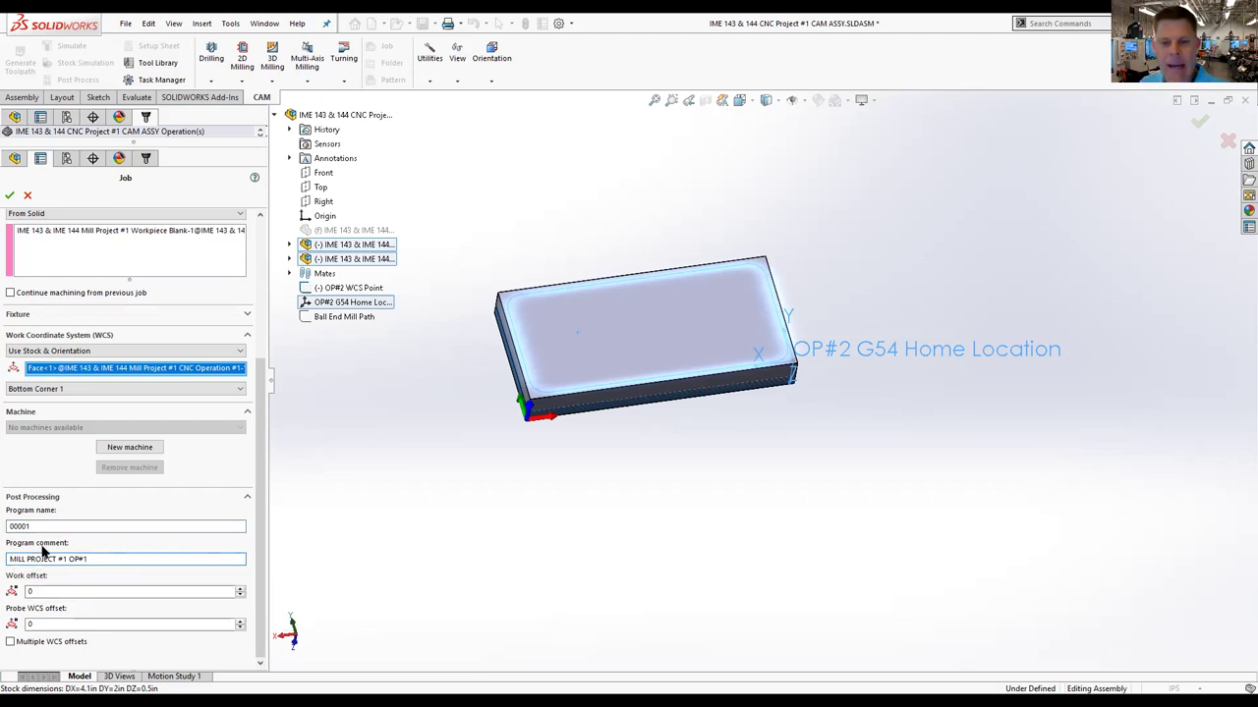
scroll(160, 490, "up", 5)
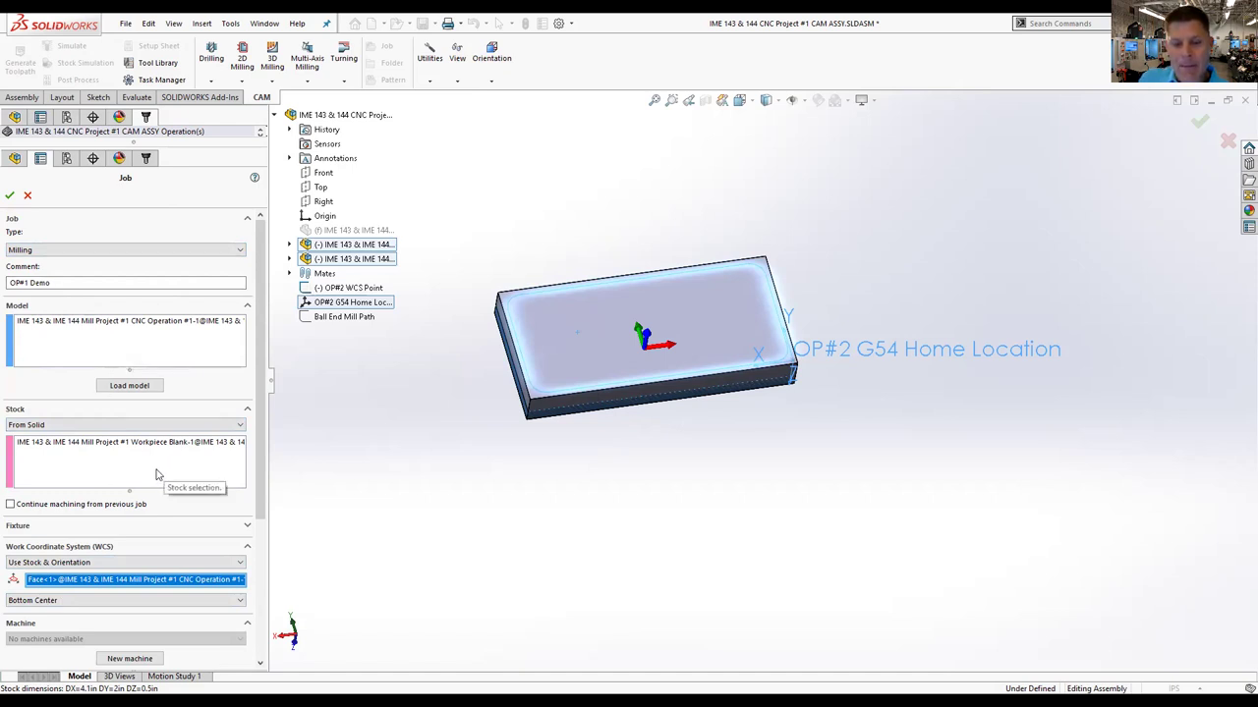
Step: Reset the origin to Bottom Corner 1 and accept the job settings
scroll(234, 437, "down", 2)
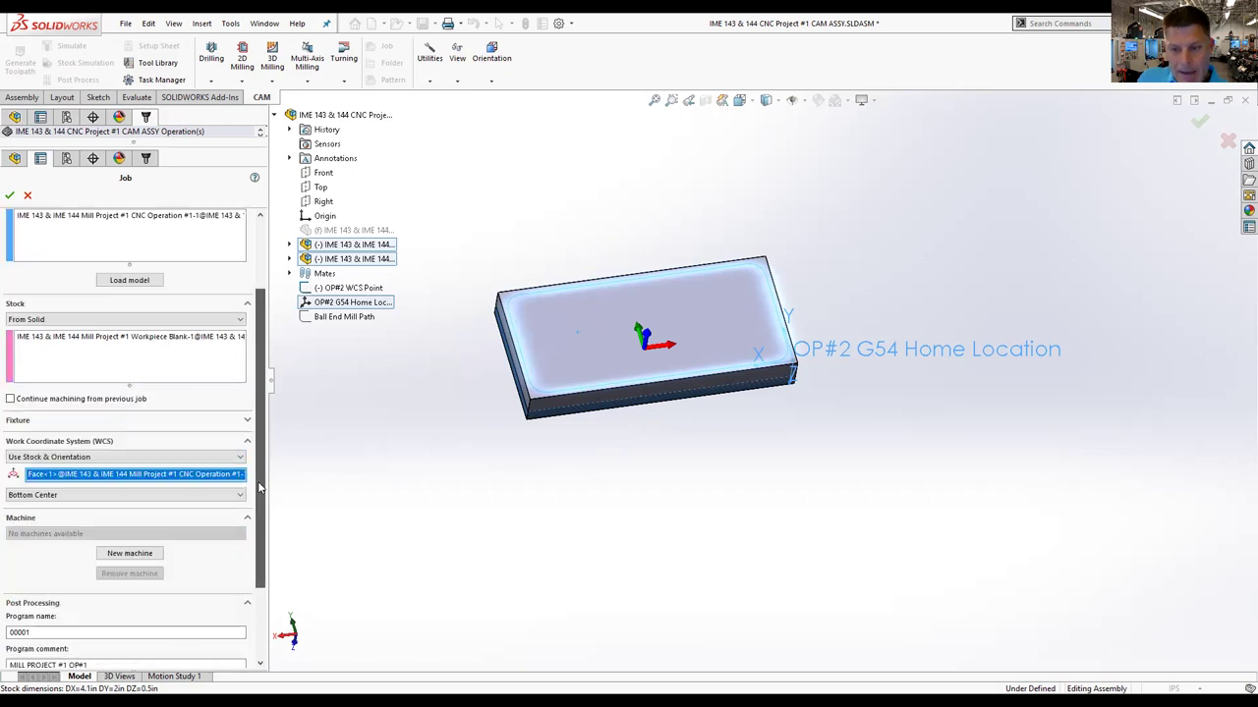
left_click(62, 495)
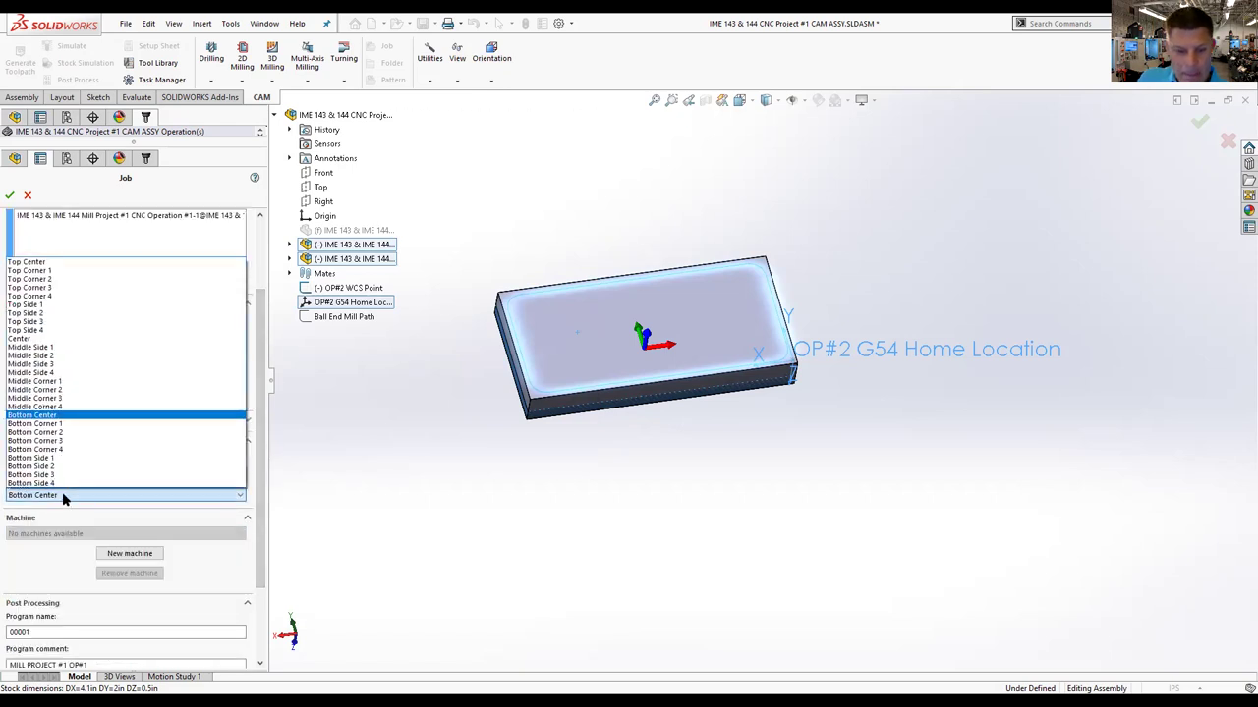
left_click(69, 425)
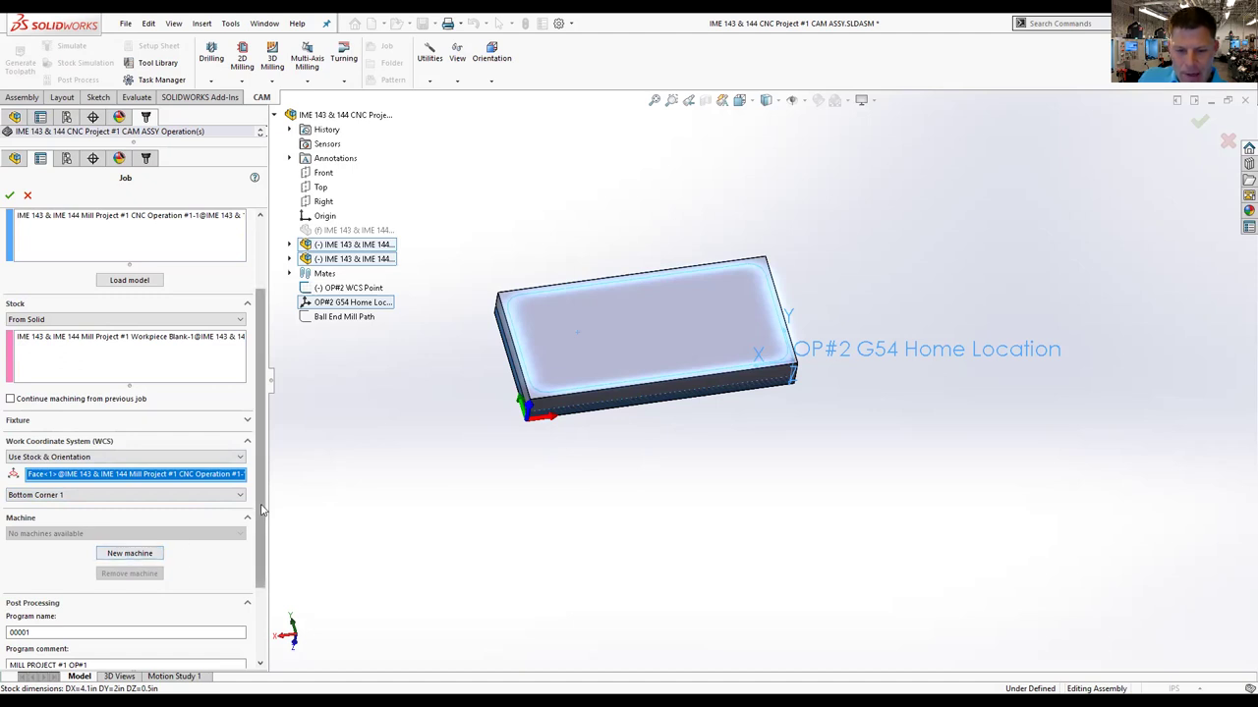
scroll(264, 511, "down", 3)
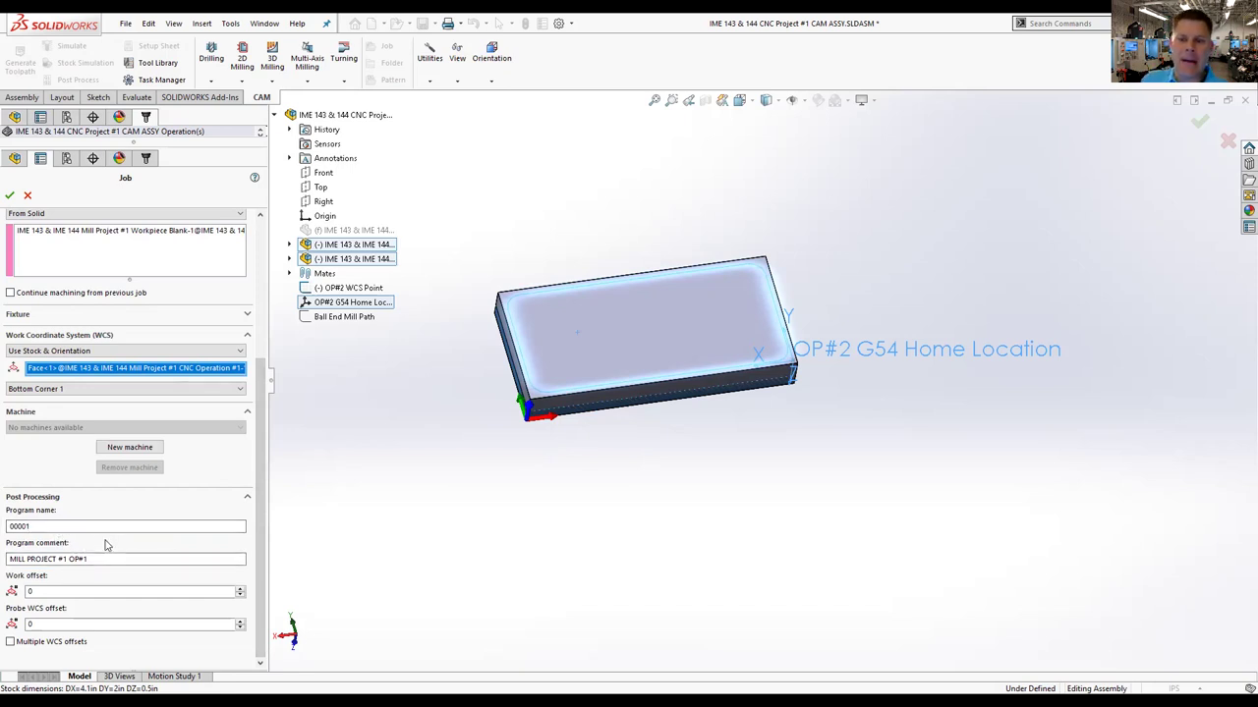
left_click(10, 196)
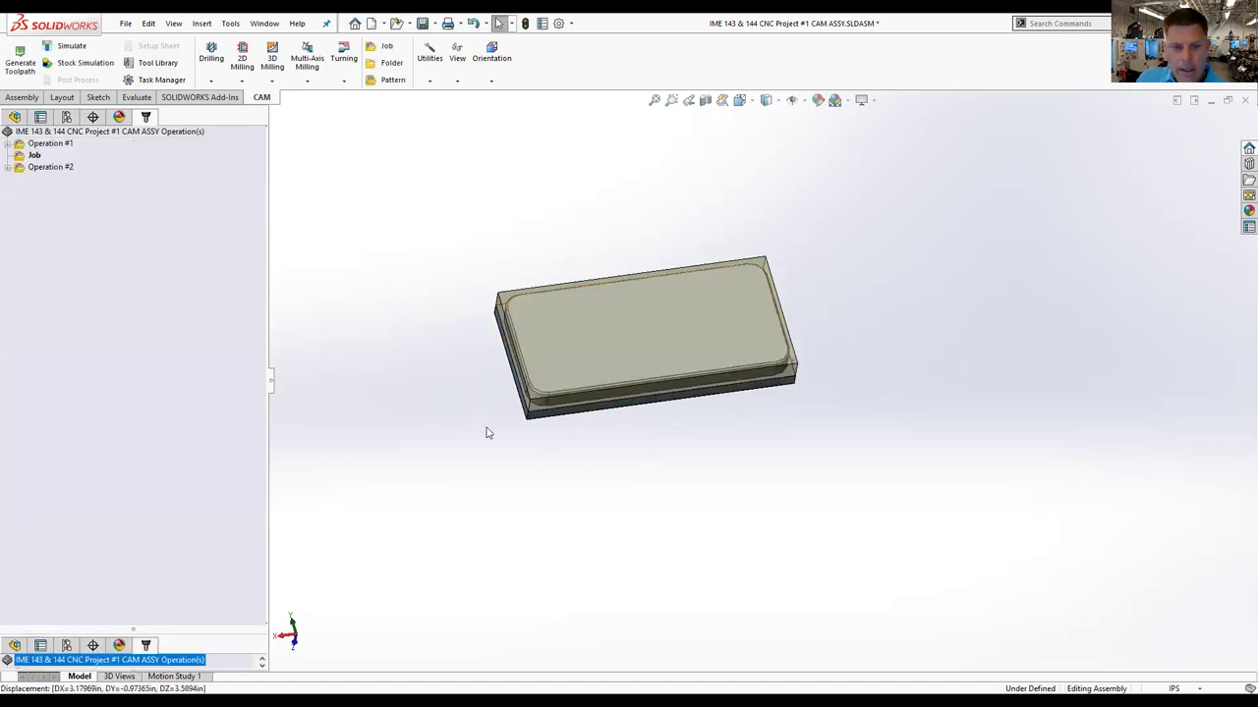
Step: Move the Job item below Operation #2 in the CAM tree
left_click(34, 157)
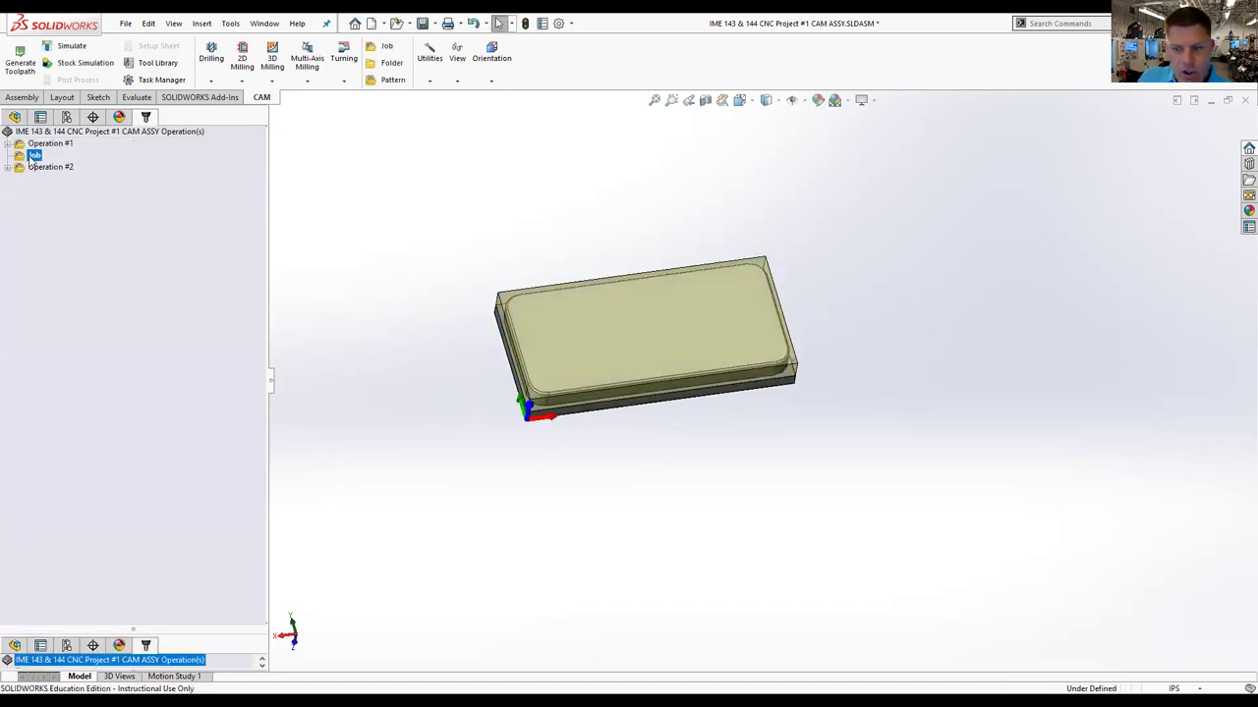
mouse_move(30, 158)
left_mouse_down()
mouse_move(29, 178)
mouse_move(51, 145)
left_mouse_up()
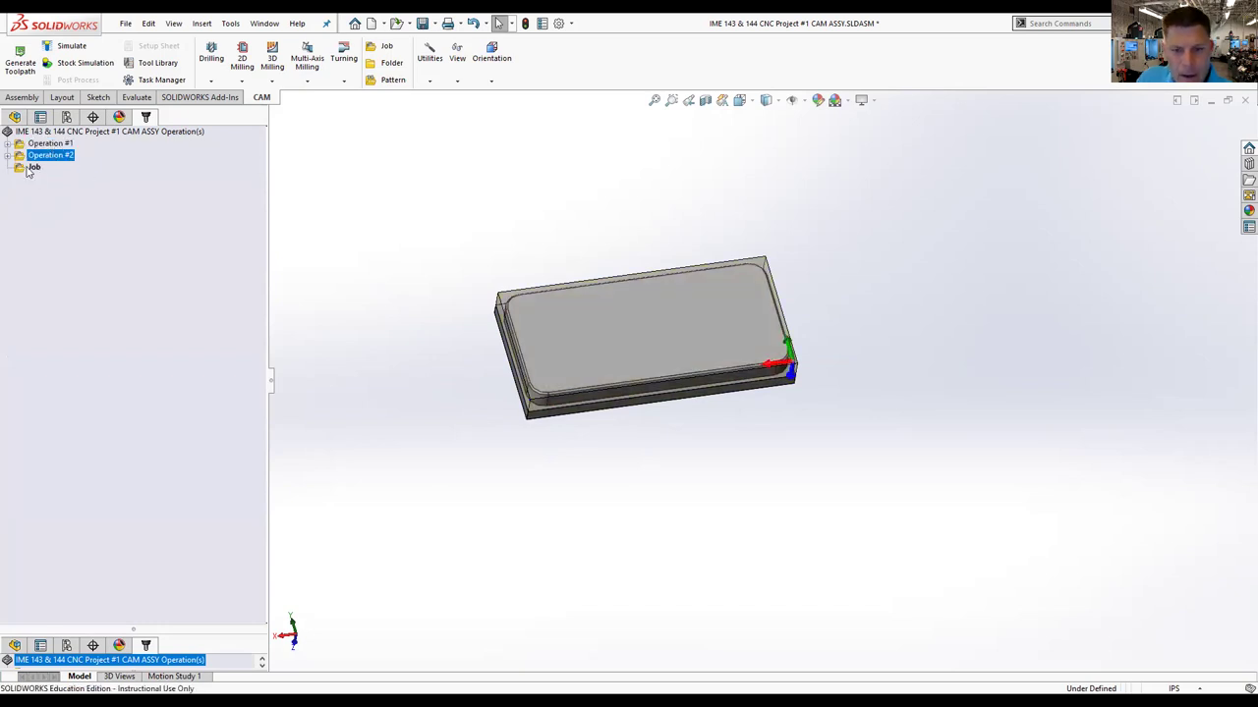
left_click(34, 168)
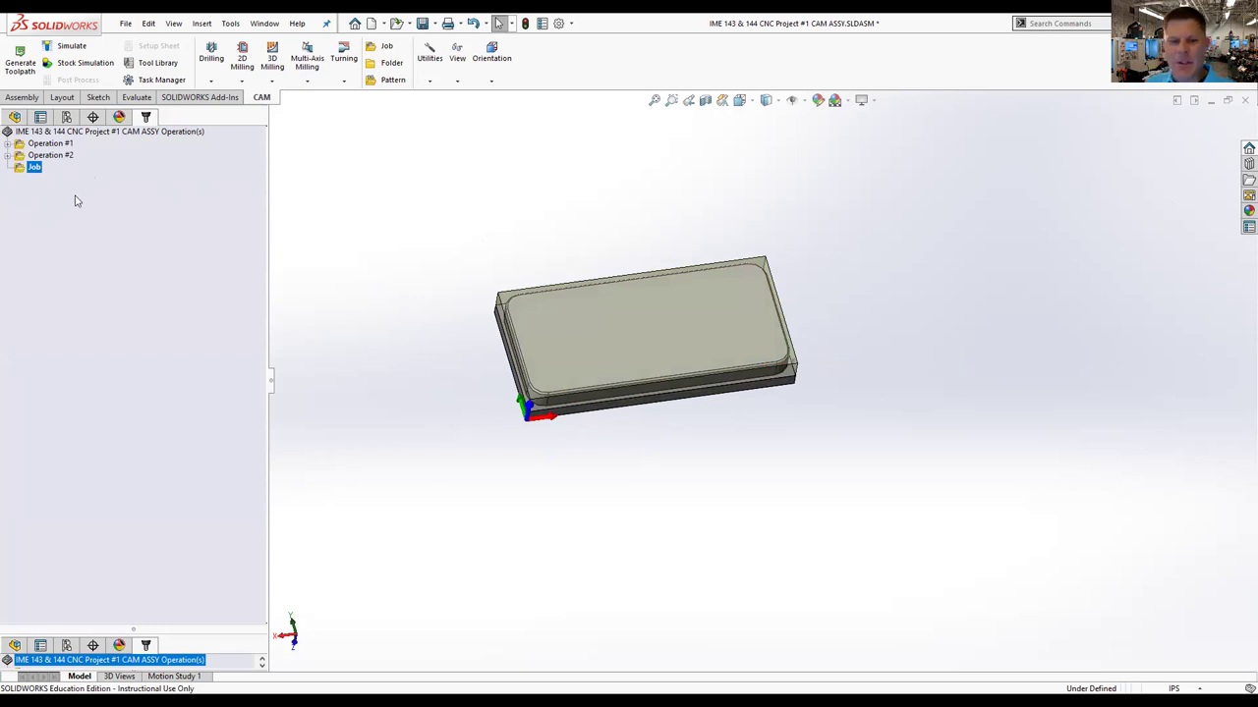
Step: Rename the Job to OP#1 Demo
right_click(37, 170)
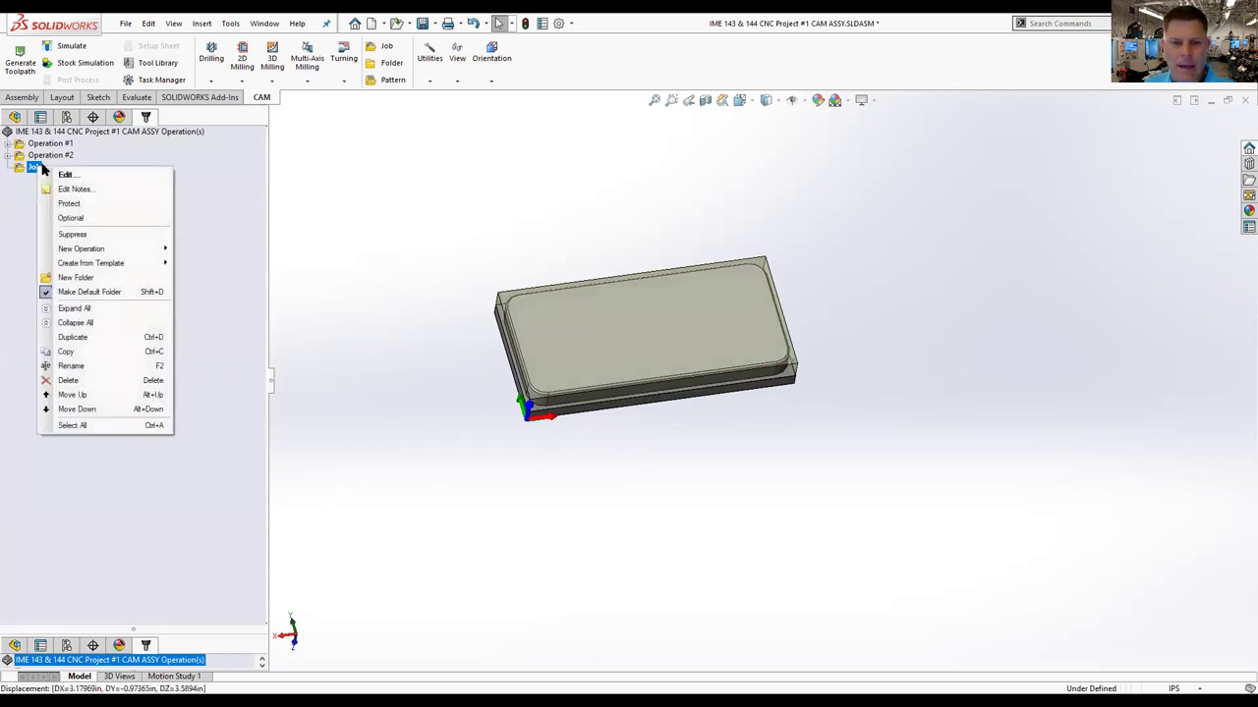
mouse_move(126, 252)
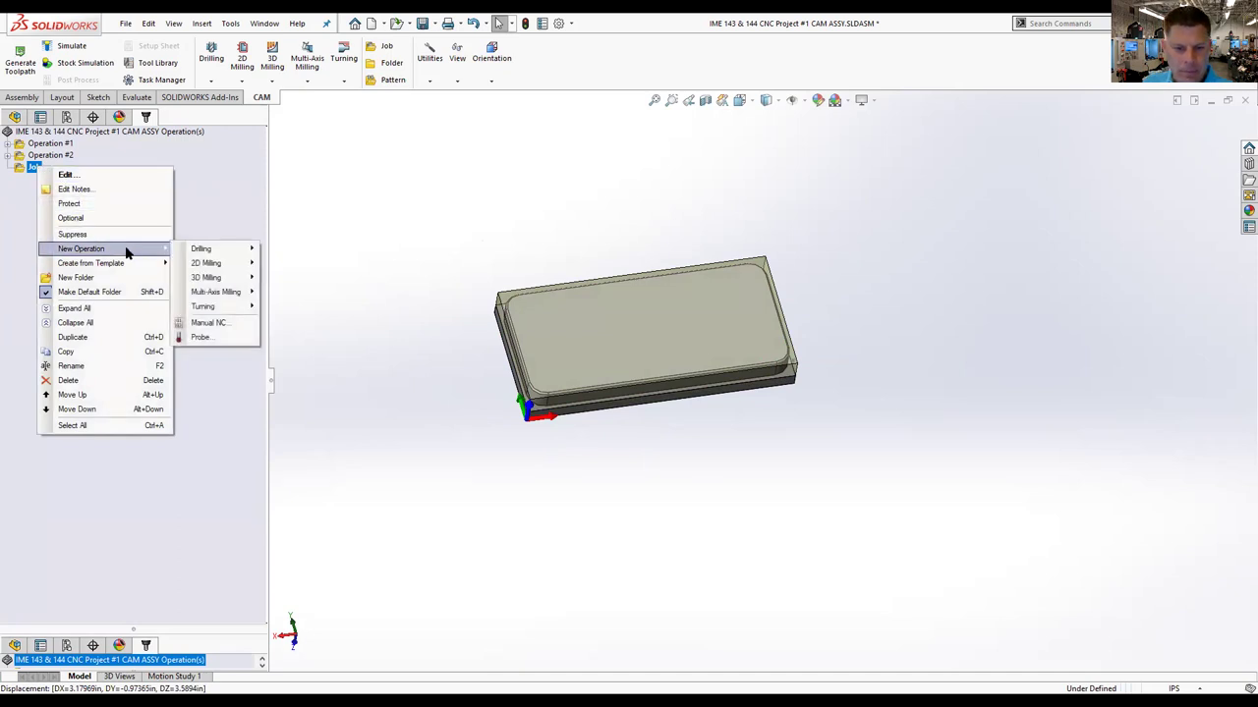
left_click(152, 367)
type("OP#1 Dem")
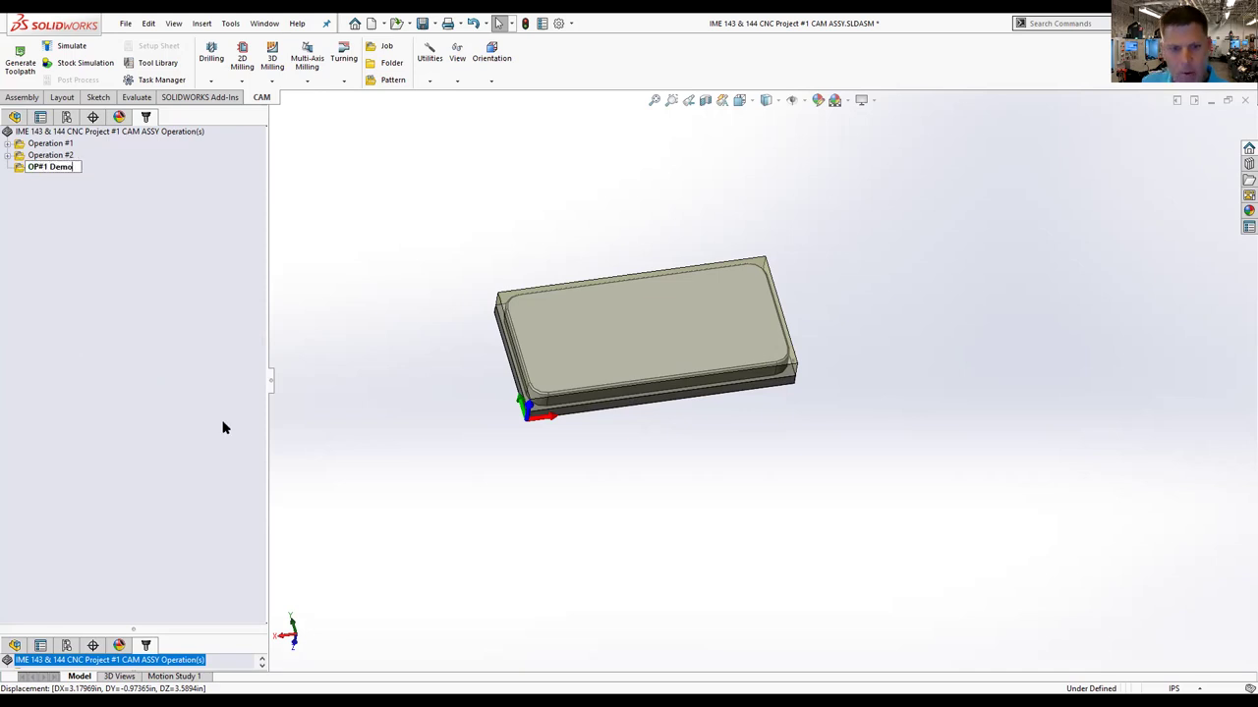
type("o")
key("Return")
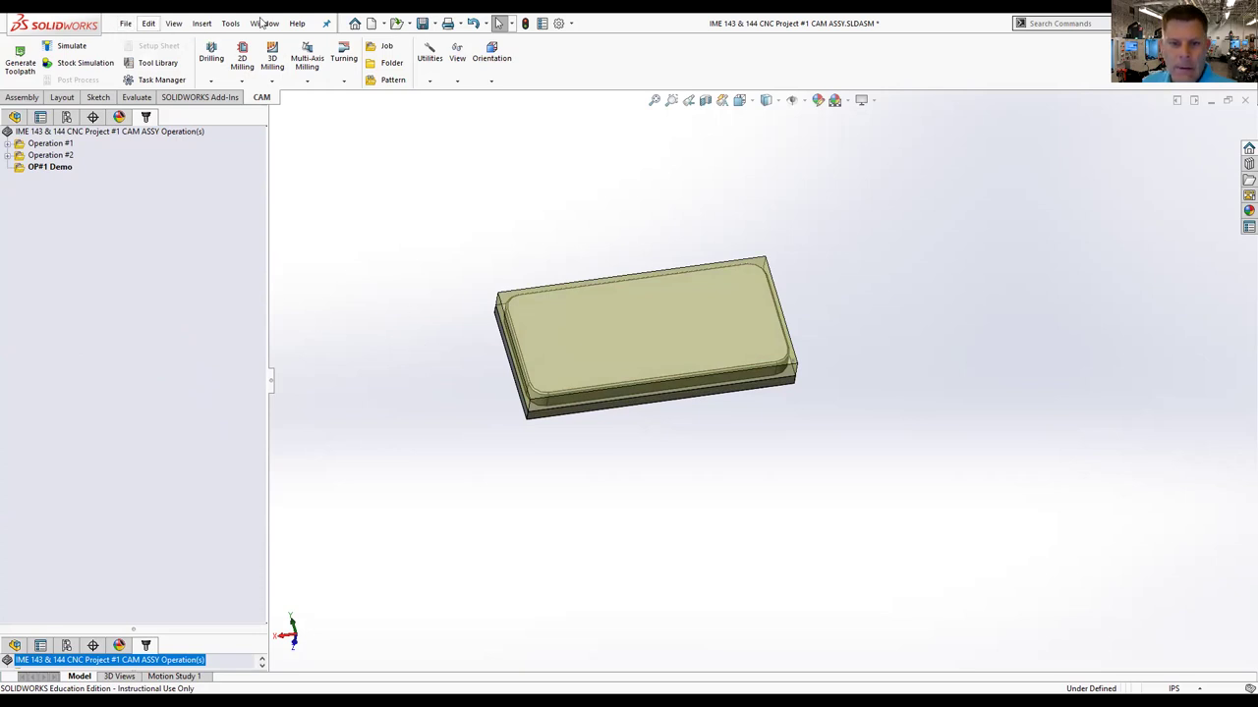
Step: Save the assembly as IME 143 & 144 CNC Project #1 CAM ASSY W21.SLDASM
left_click(421, 22)
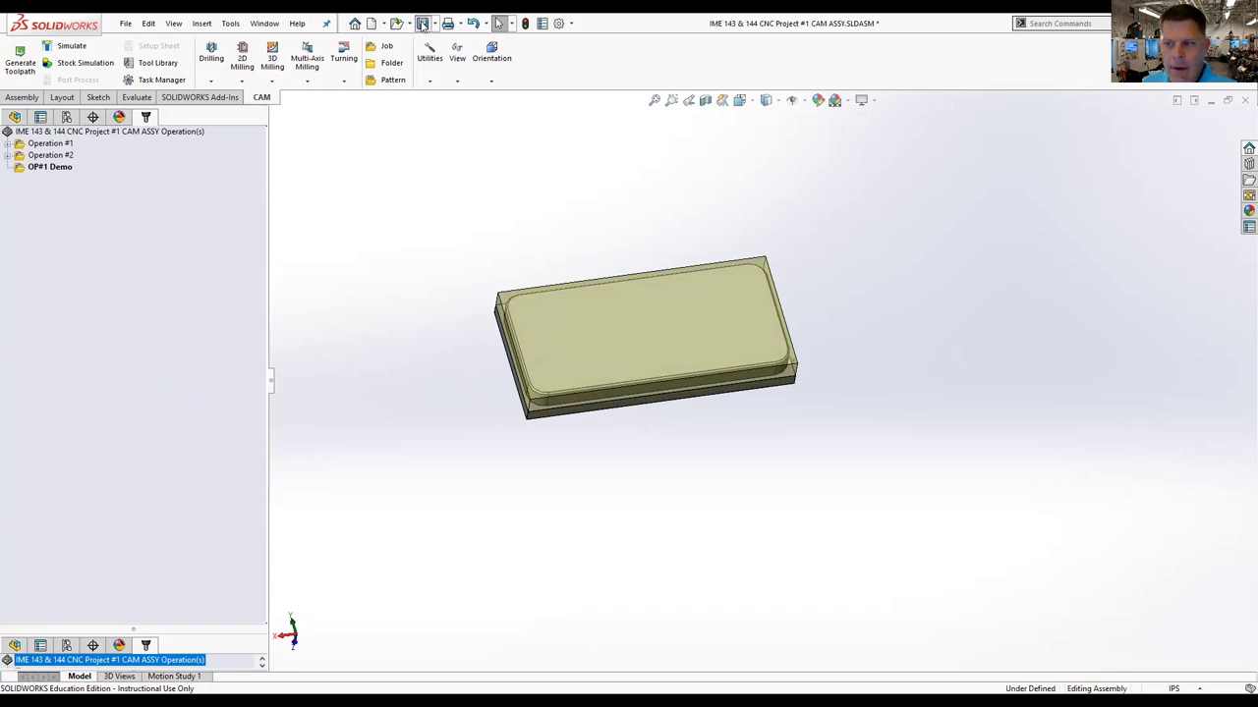
left_click(128, 22)
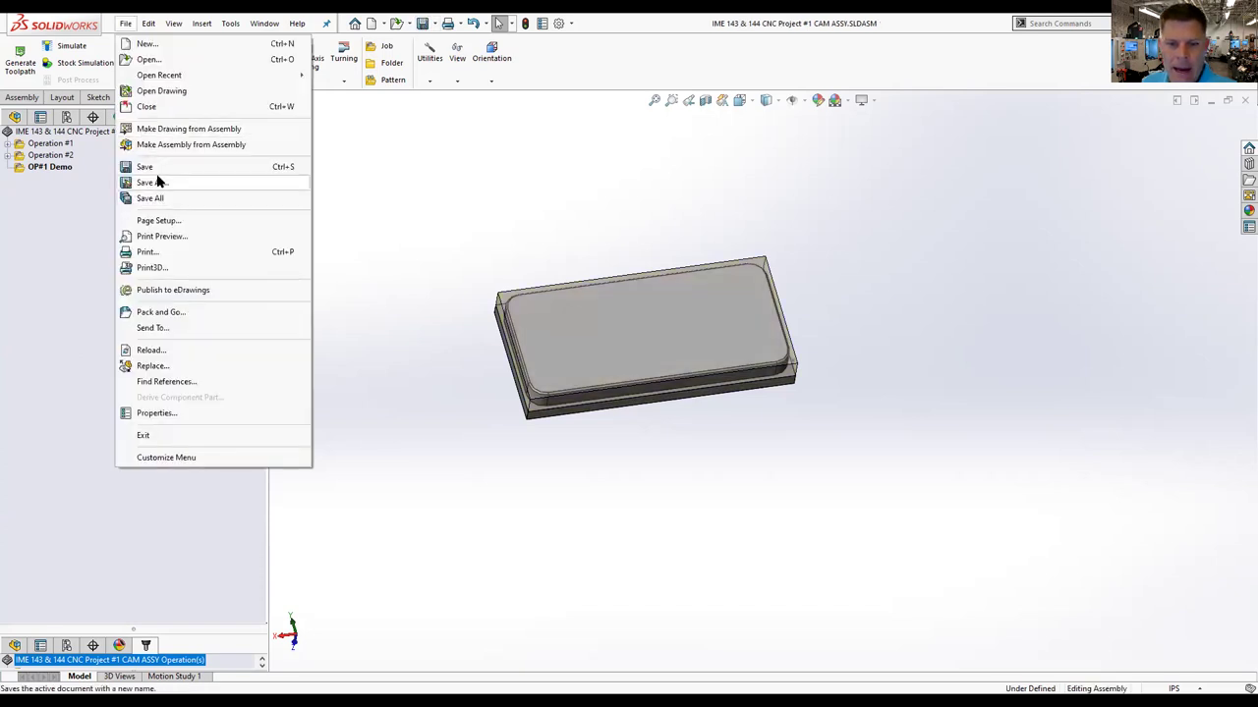
left_click(165, 166)
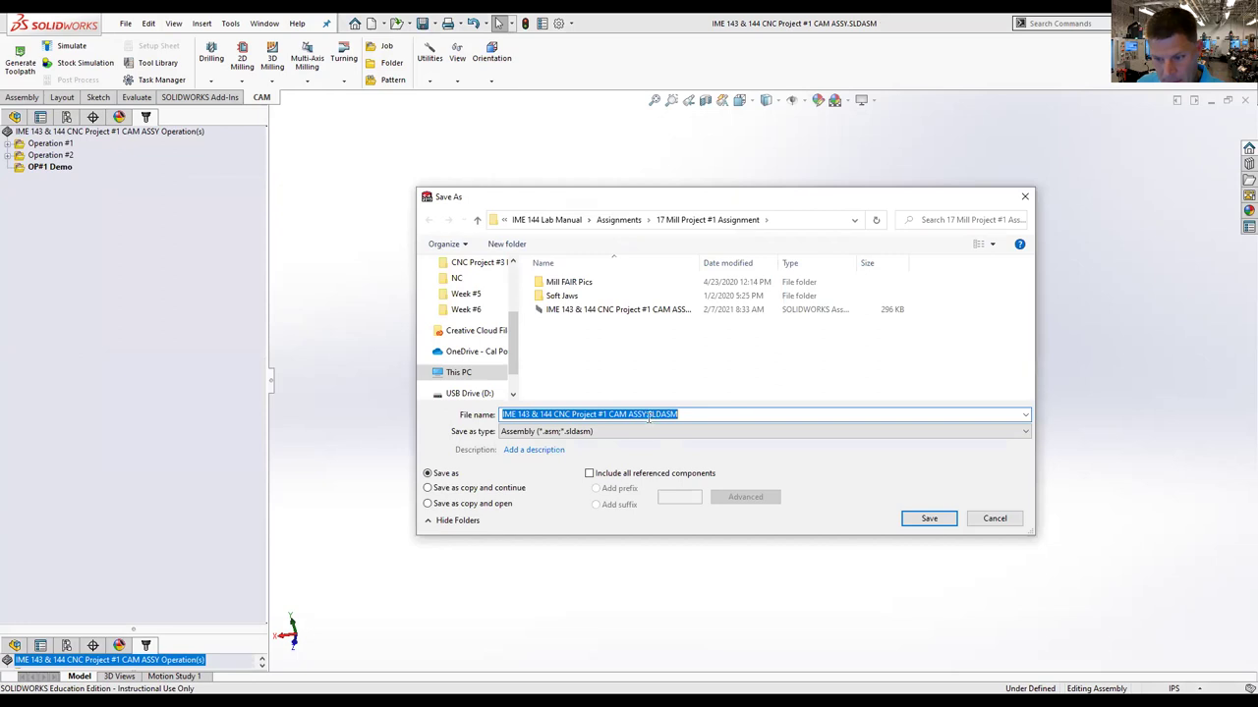
left_click_drag(641, 417, 650, 416)
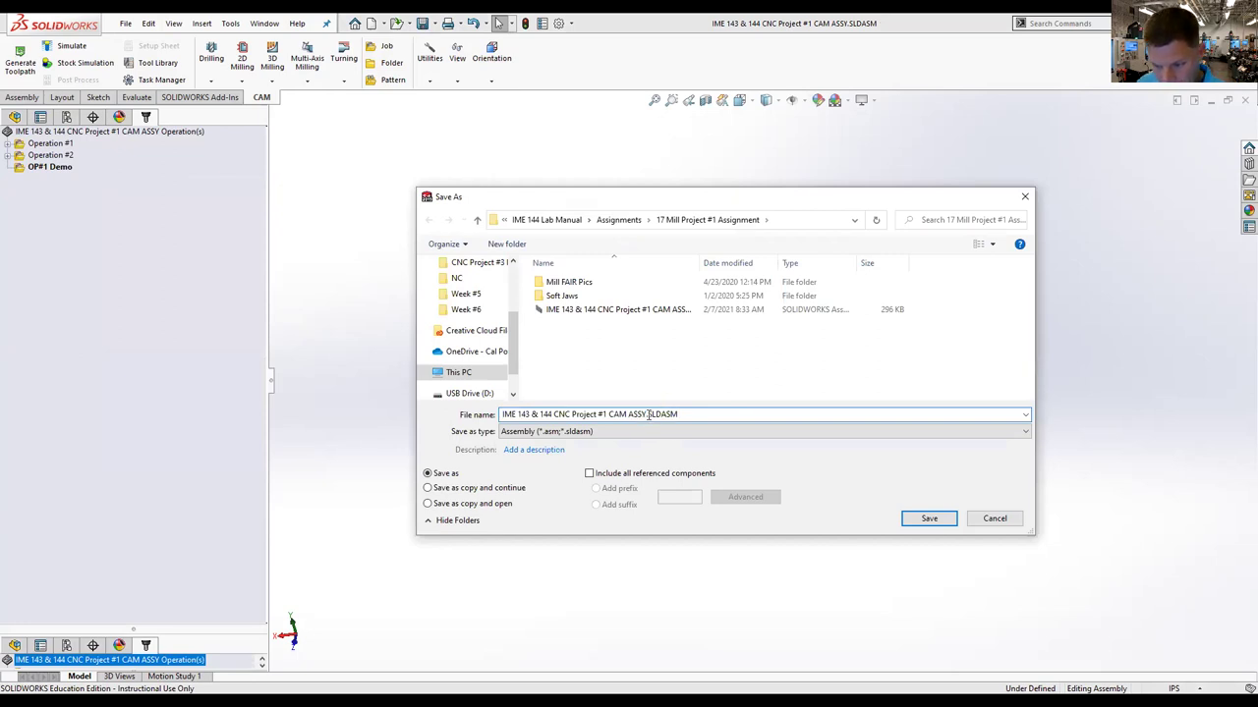
type("W21")
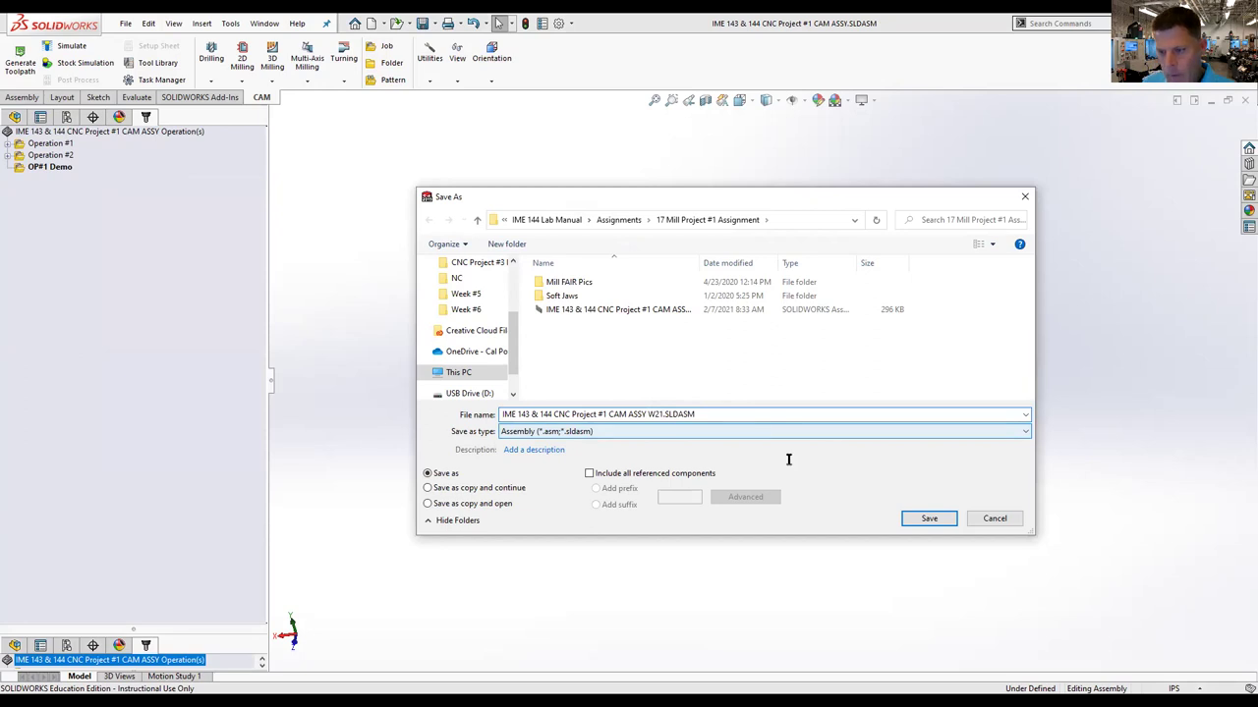
left_click(932, 518)
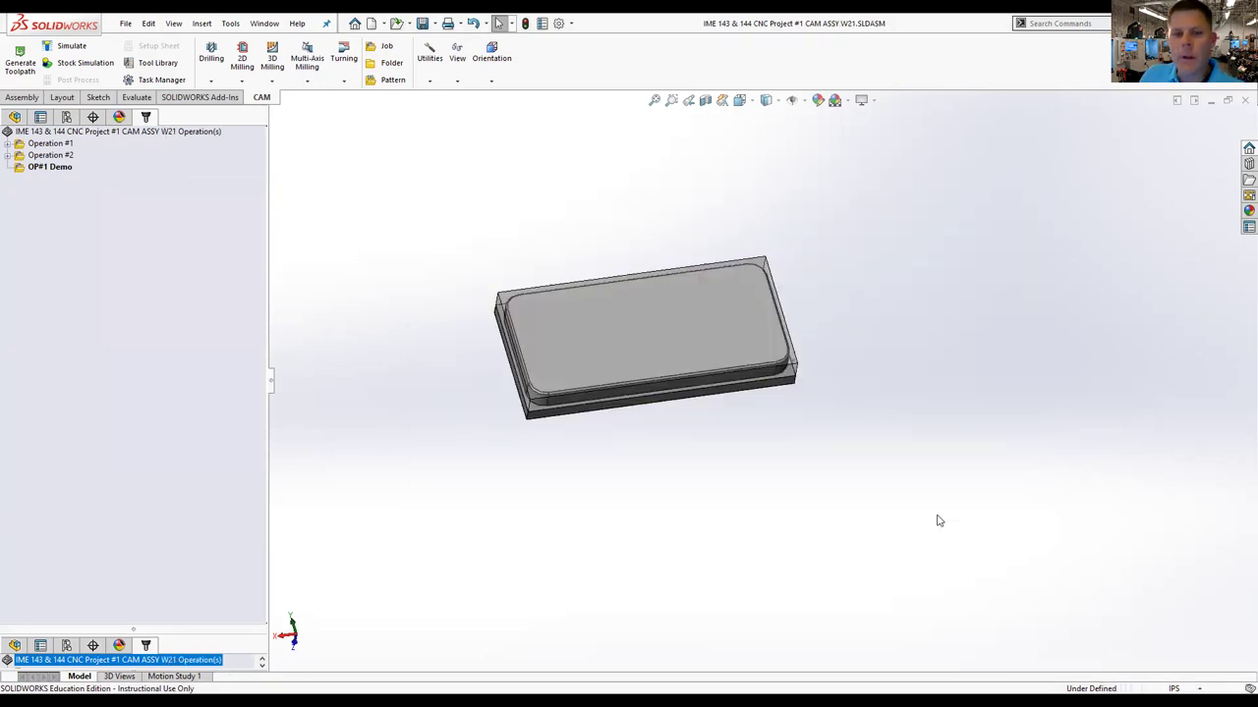
left_click(54, 167)
middle_click_drag(629, 449, 676, 354)
middle_click_drag(485, 165, 563, 207)
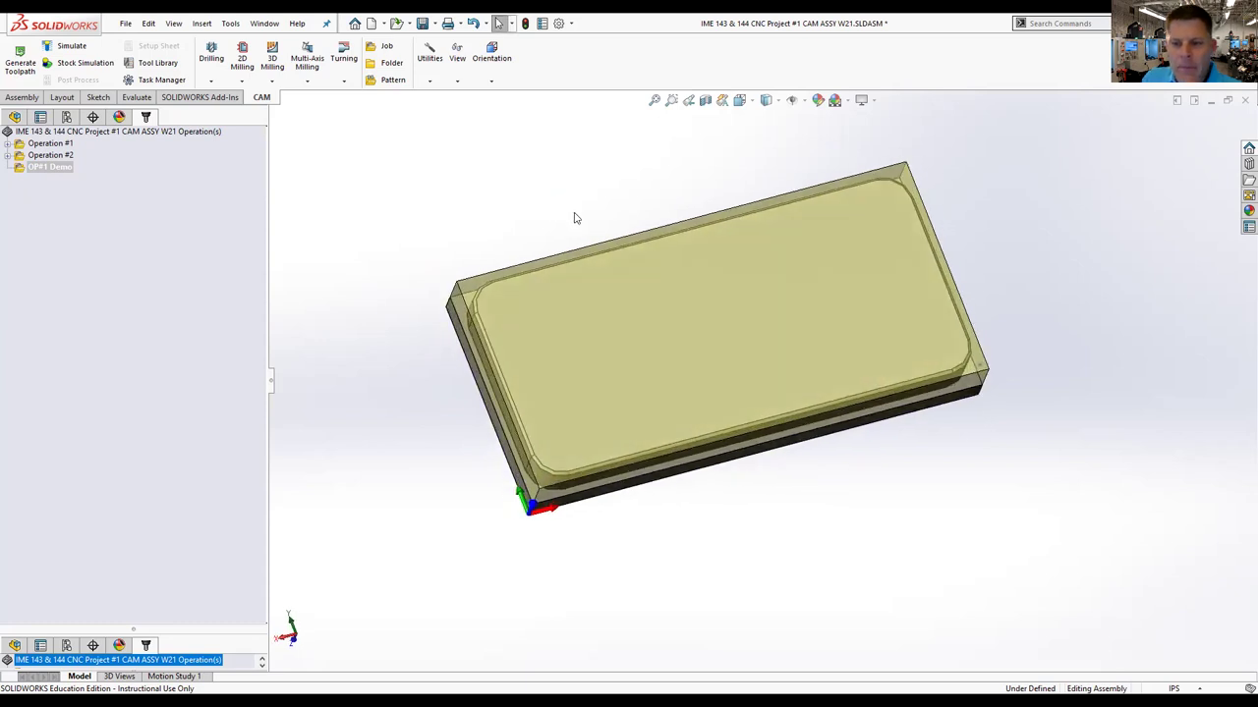
Step: Open the Tool Library and scroll its tool list down to the #10 Ø2" face mill
left_click(157, 63)
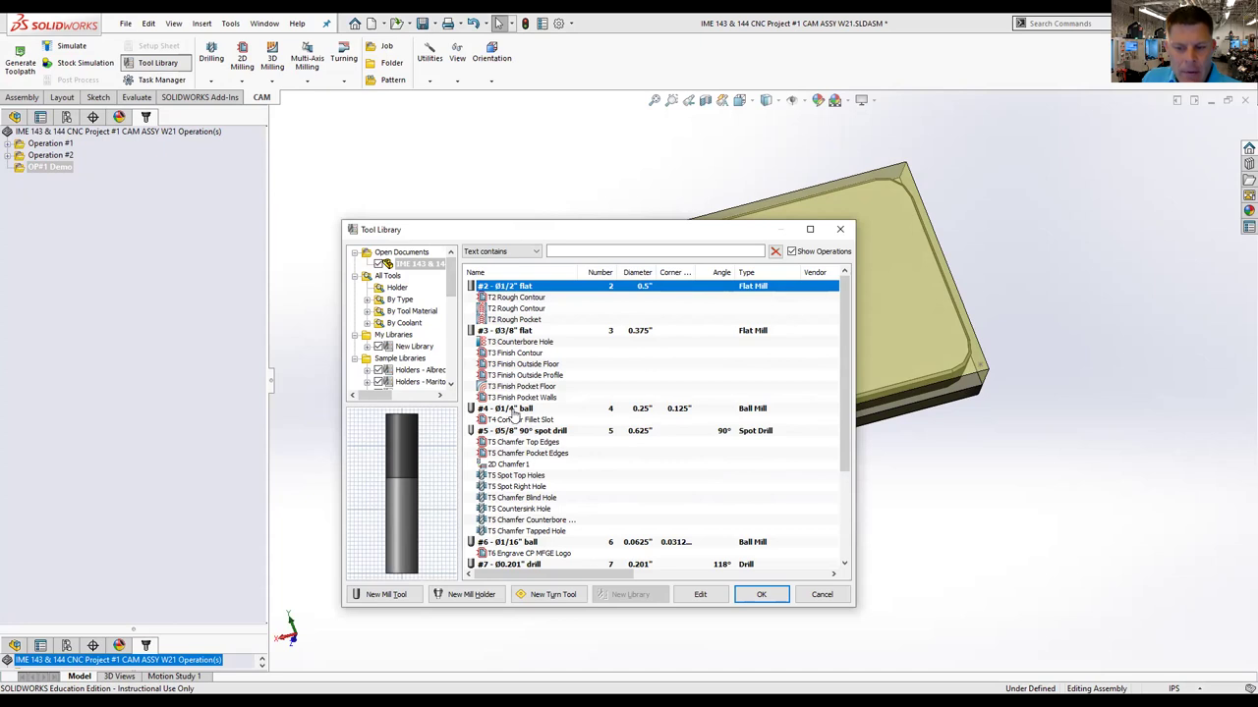
scroll(609, 397, "down", 1)
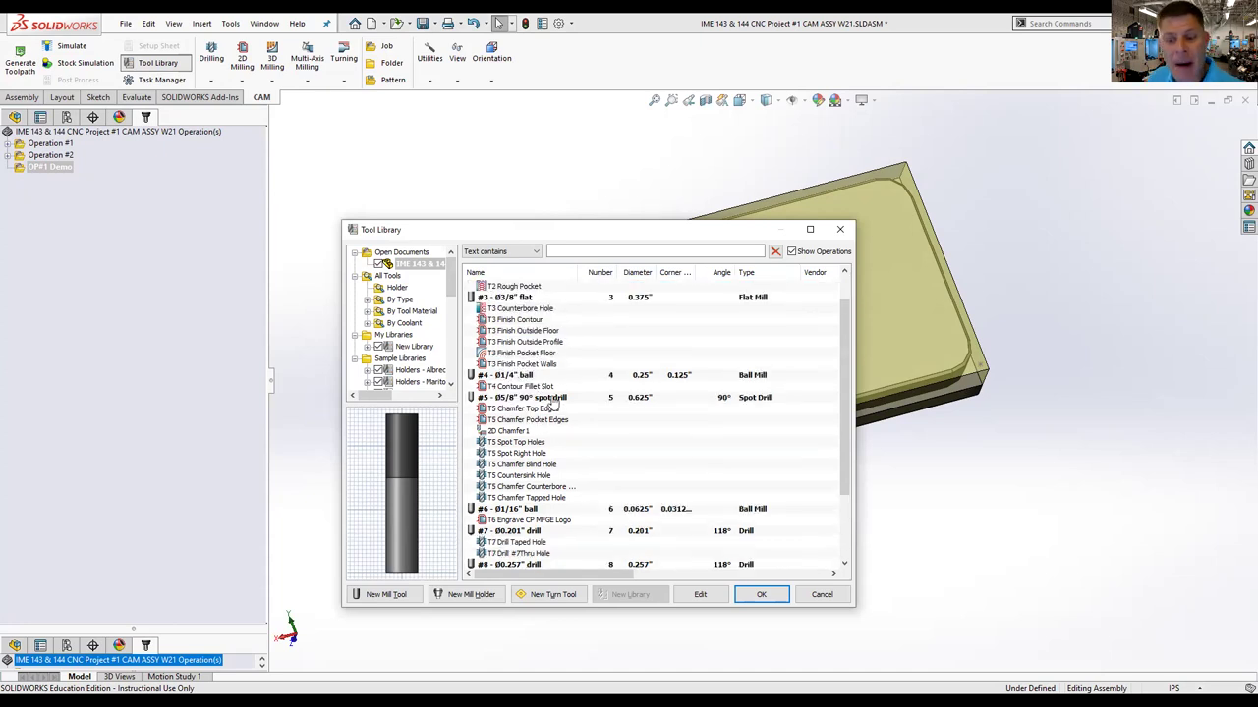
scroll(556, 397, "down", 3)
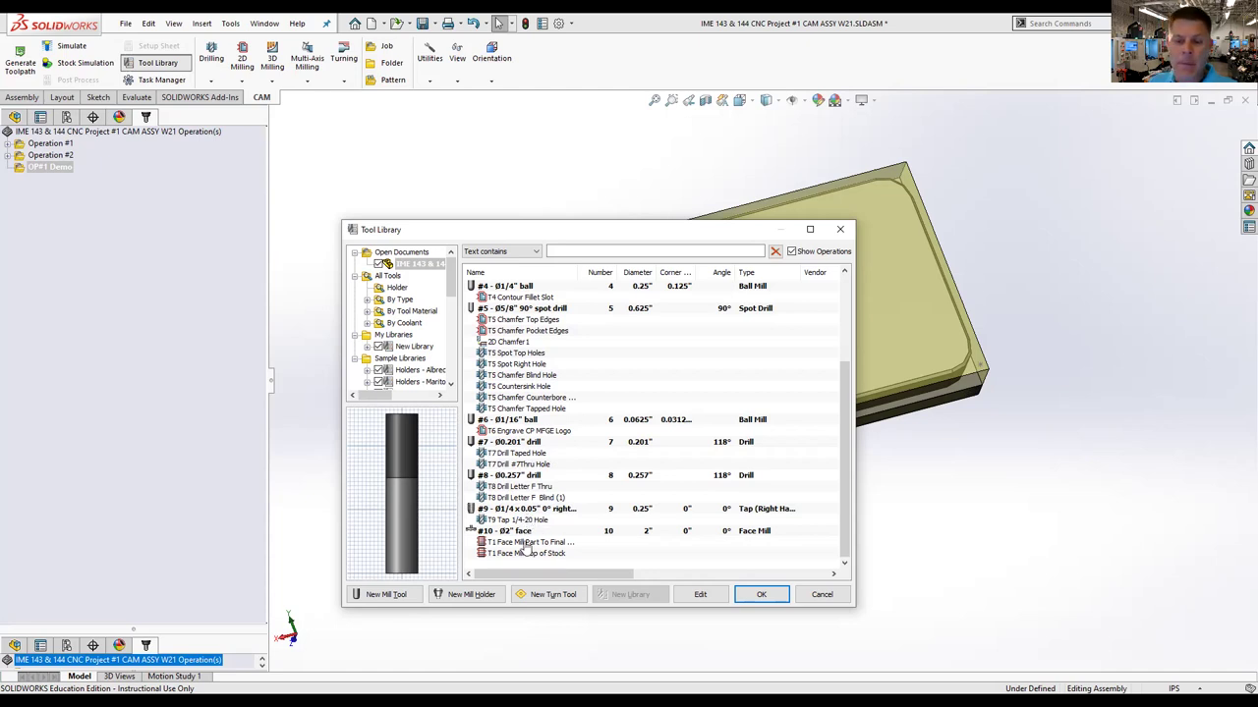
scroll(550, 466, "up", 4)
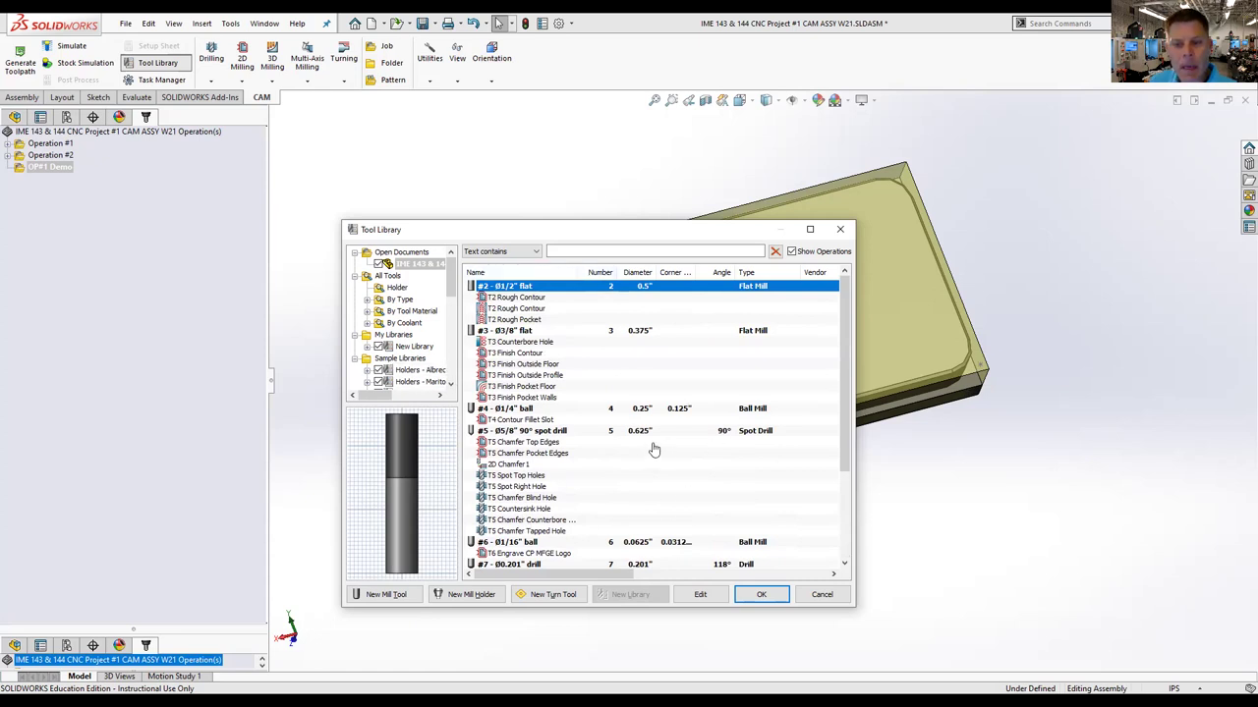
left_click_drag(601, 229, 592, 136)
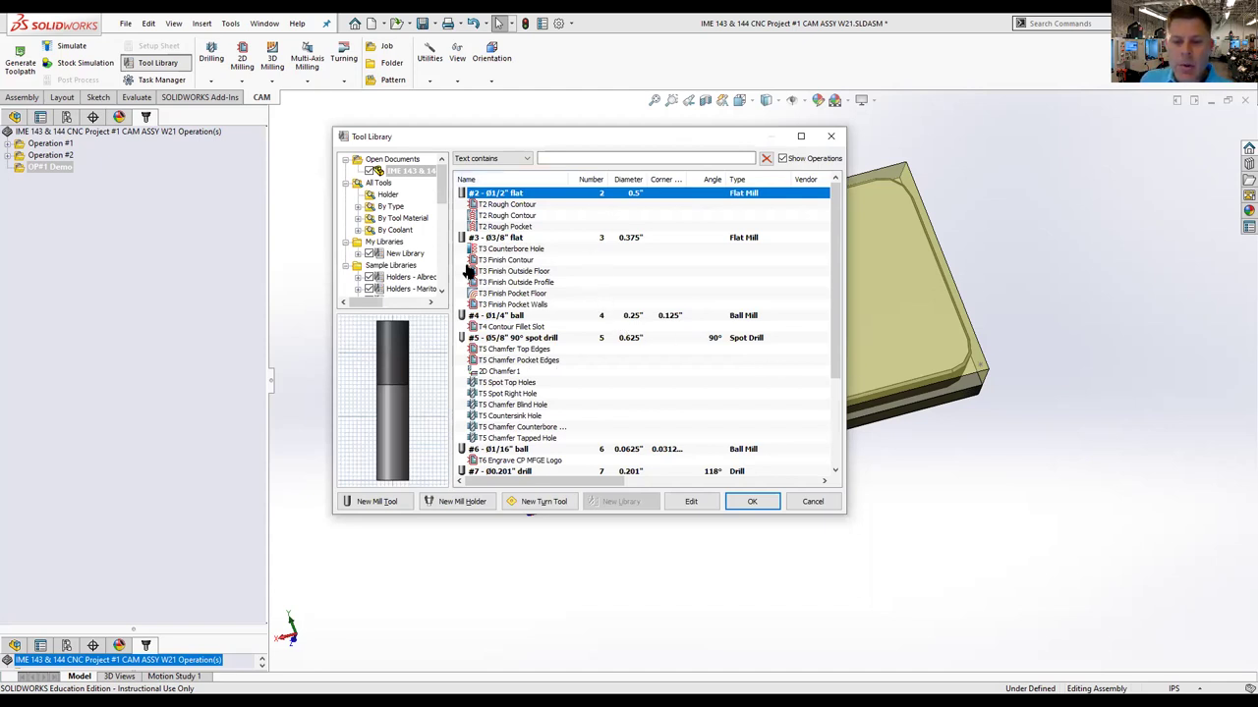
Step: Start a new mill tool, then close its settings without saving
left_click(391, 503)
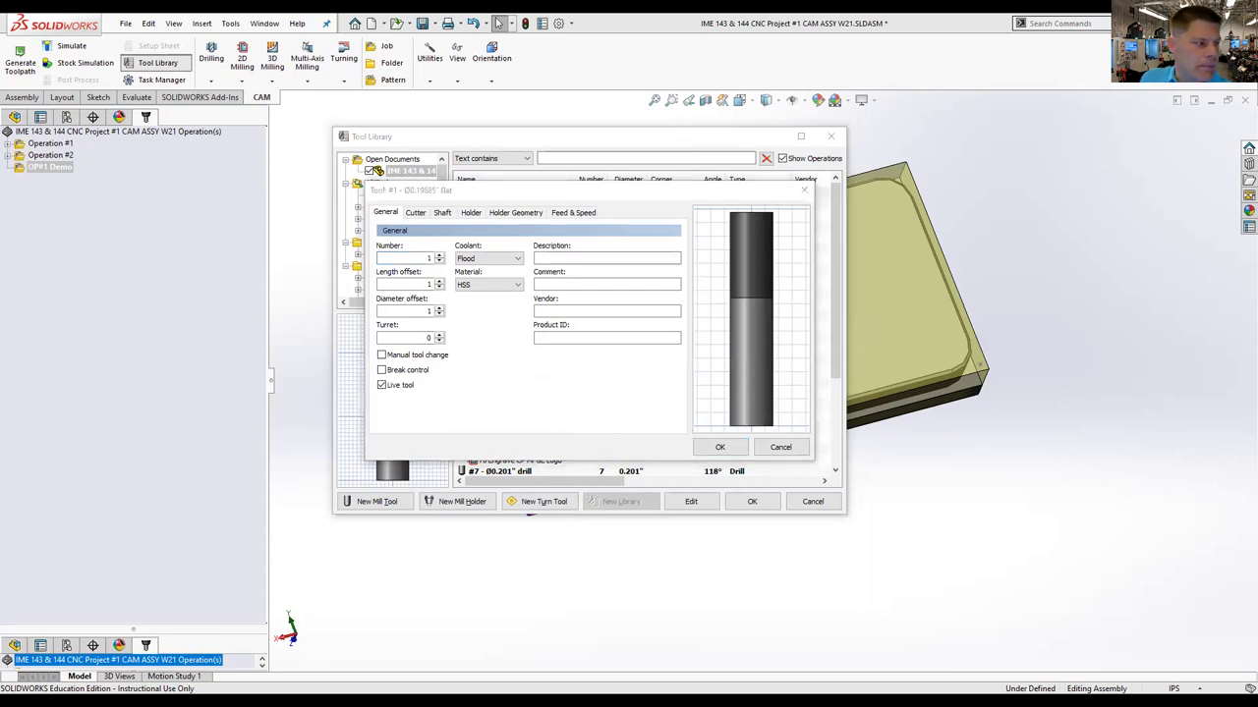
left_click(668, 374)
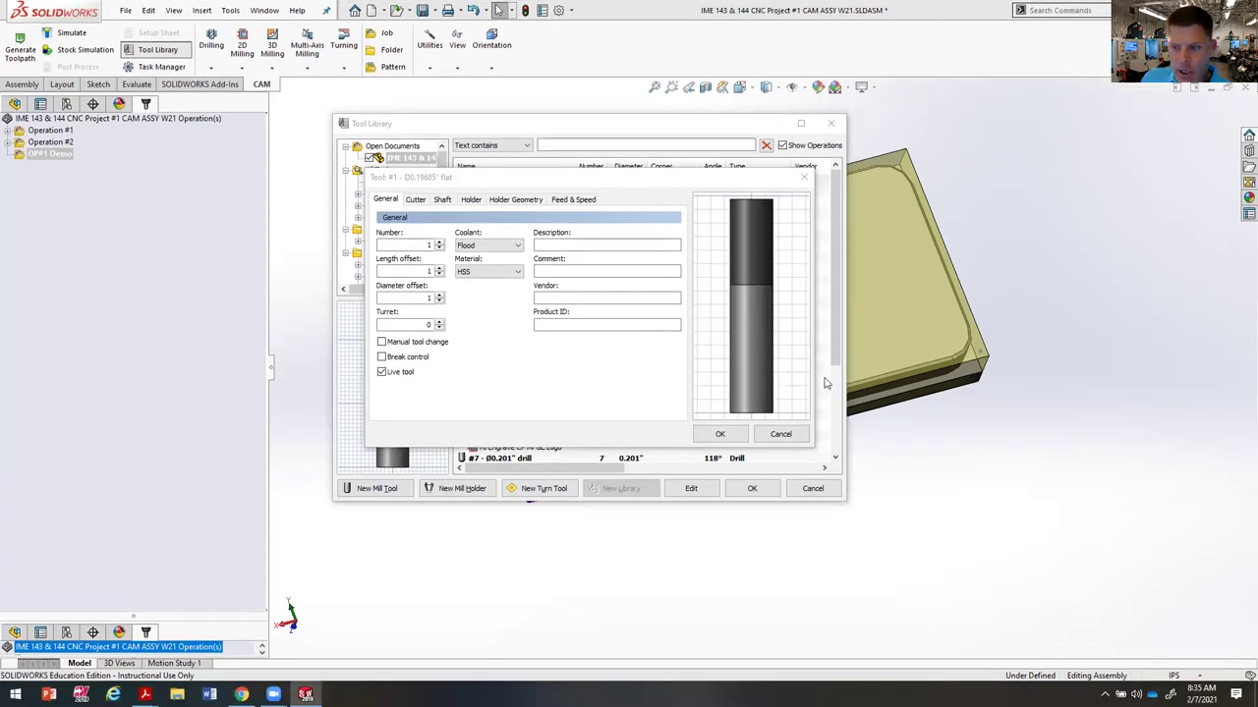
left_click_drag(534, 183, 773, 263)
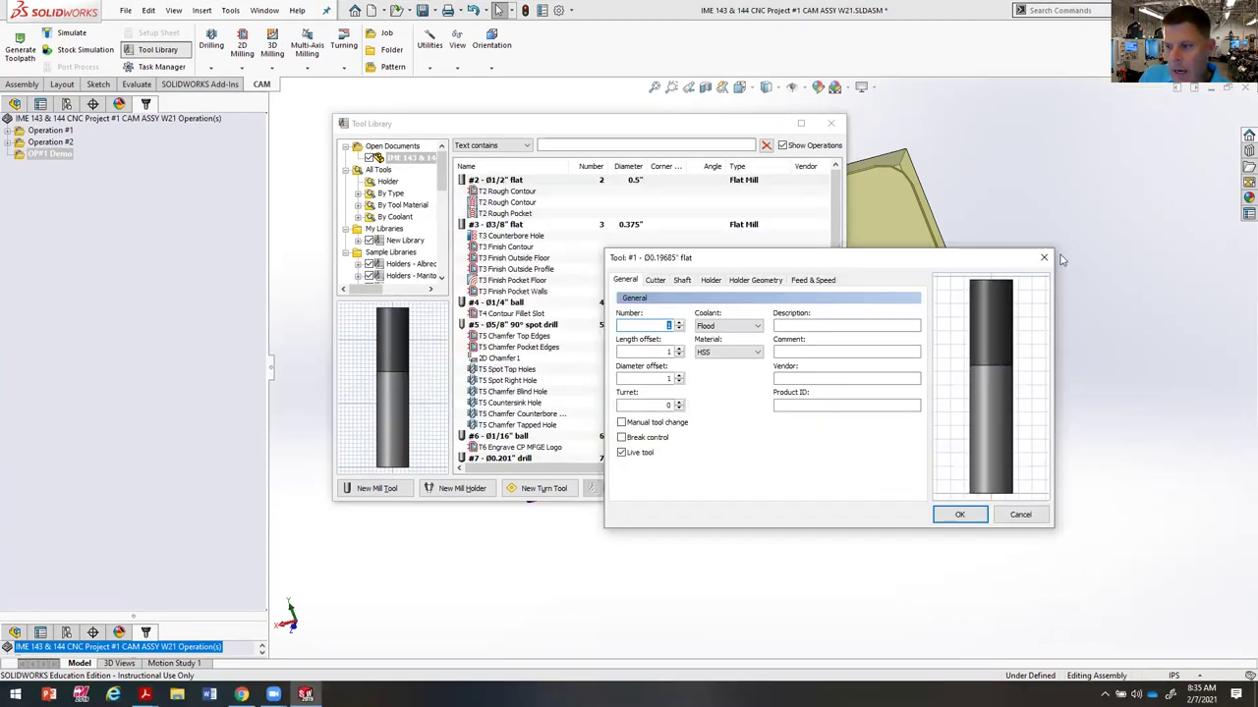
left_click(1045, 259)
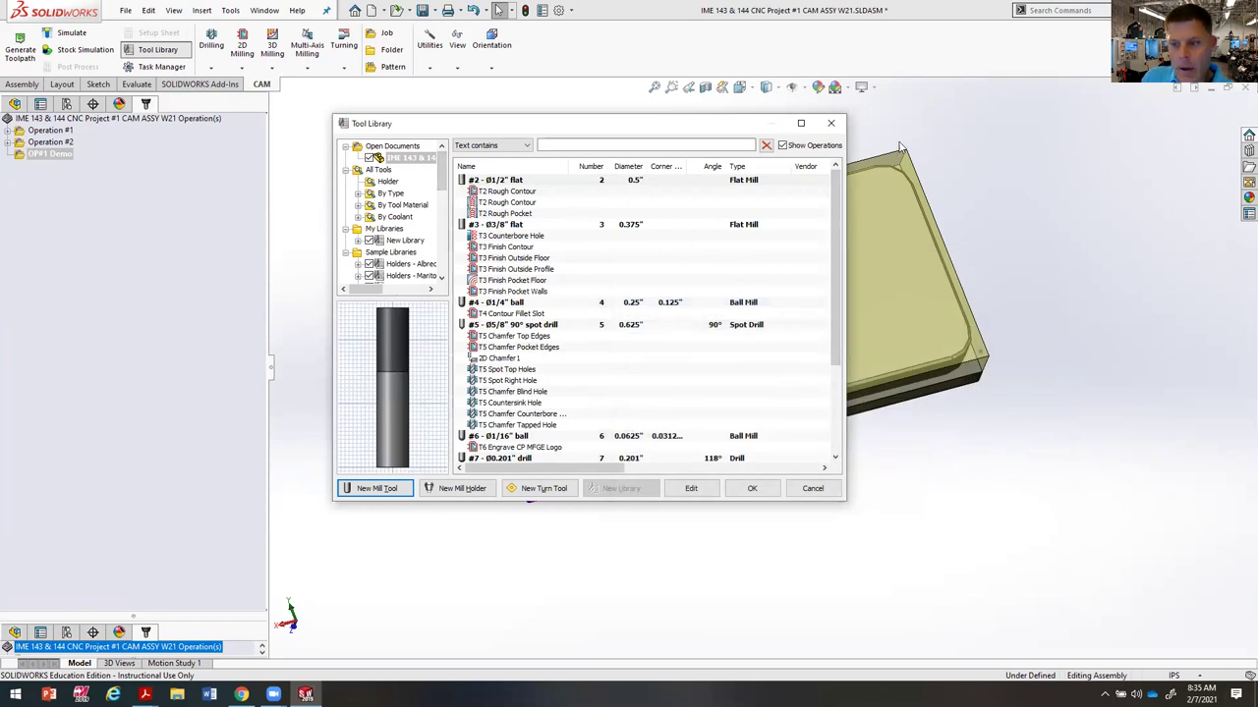
Step: Reopen the Tool Library and review tools through the #10 Ø2" face mill for T1 Face Mill Top of Stock
left_click(830, 122)
left_click(157, 49)
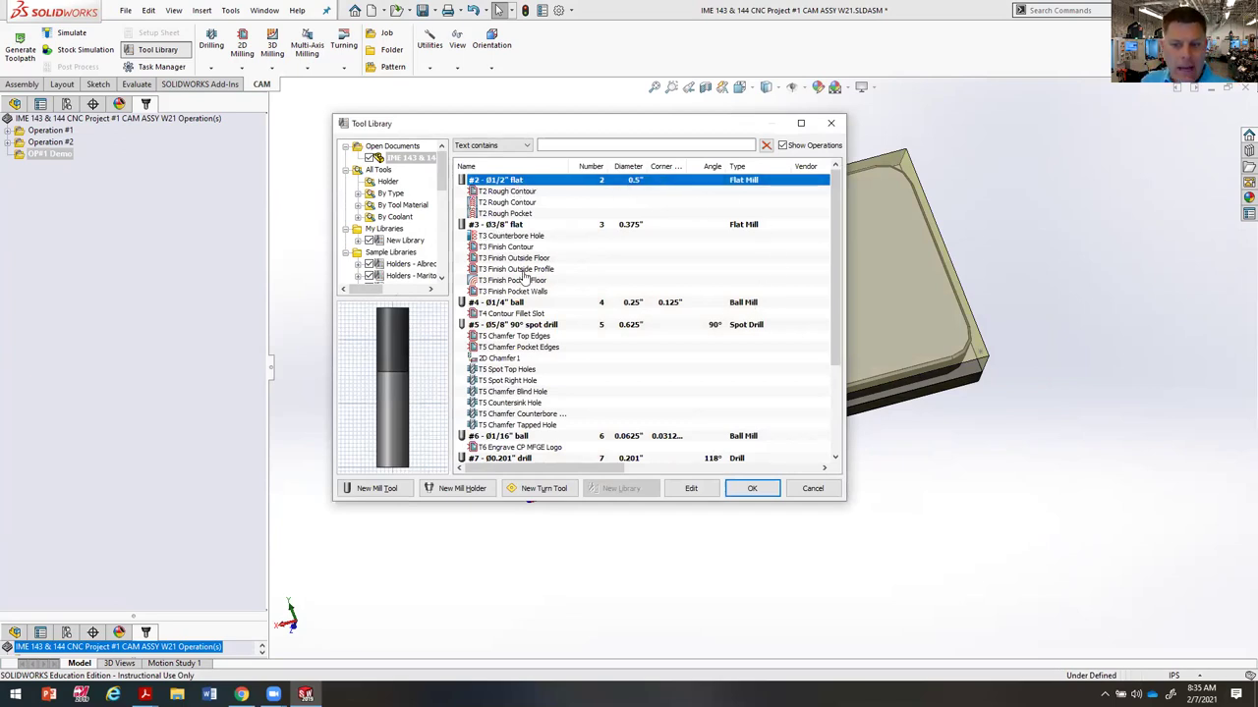
scroll(525, 341, "down", 2)
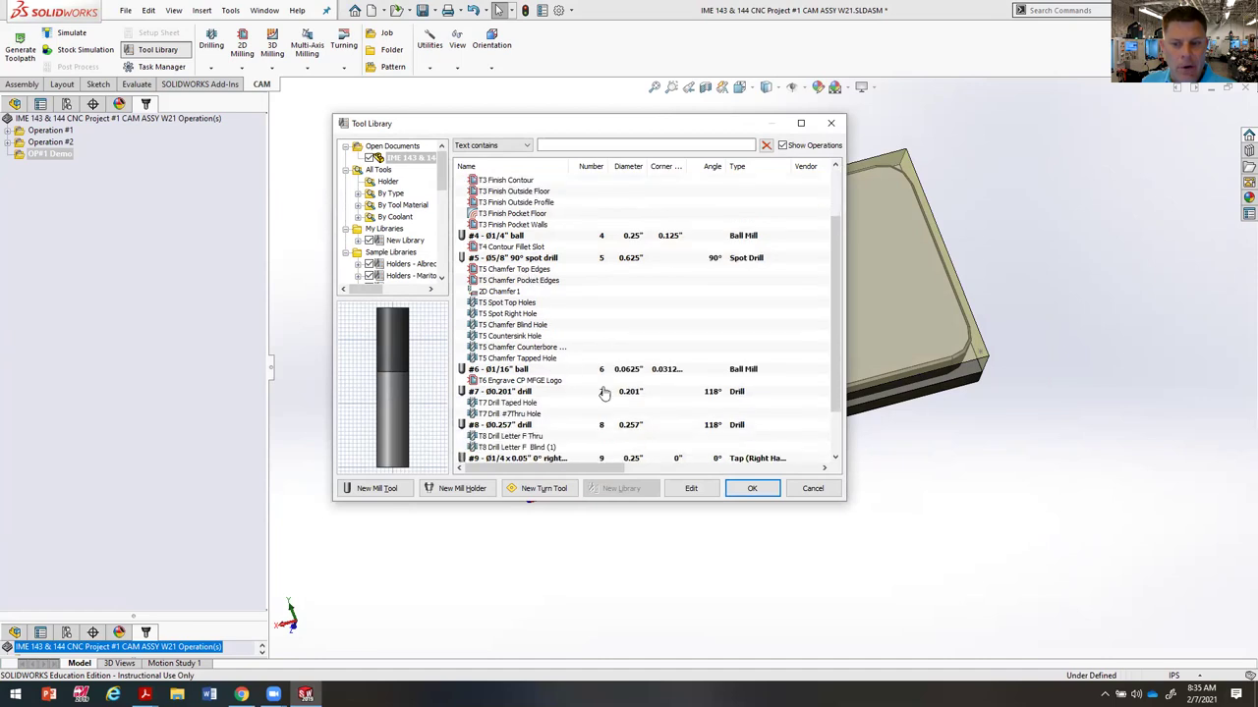
scroll(579, 433, "down", 2)
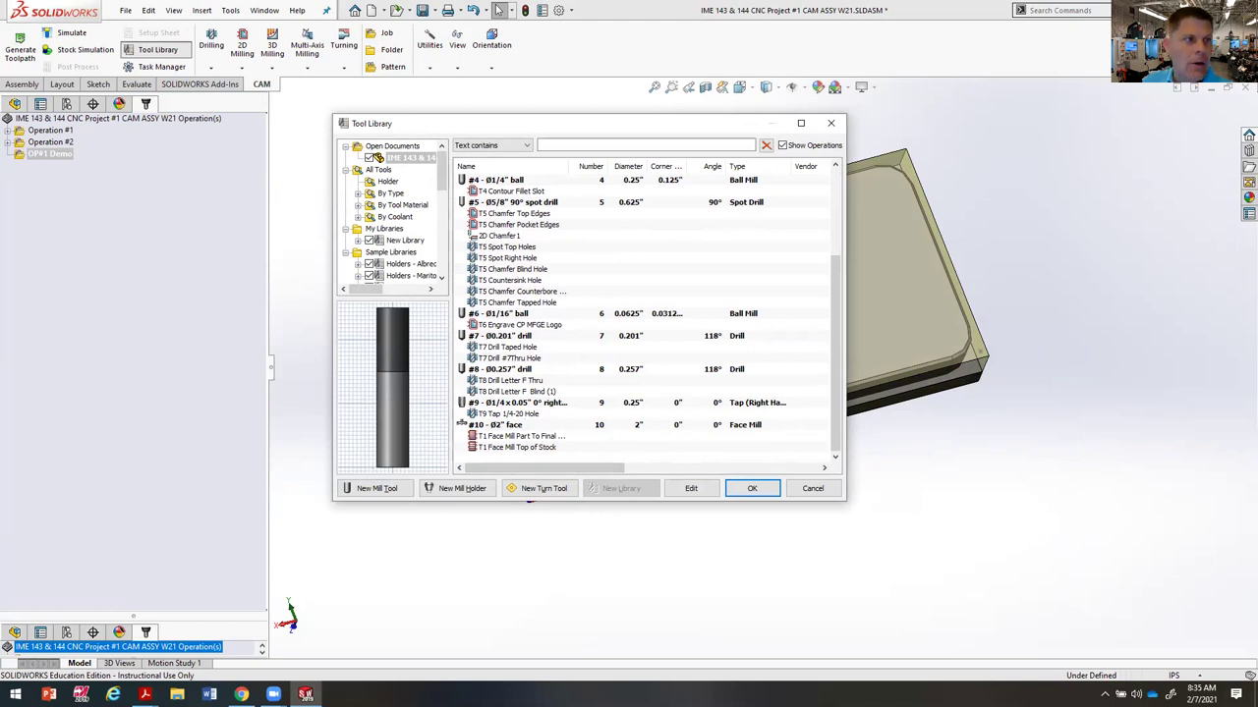
left_click(111, 282)
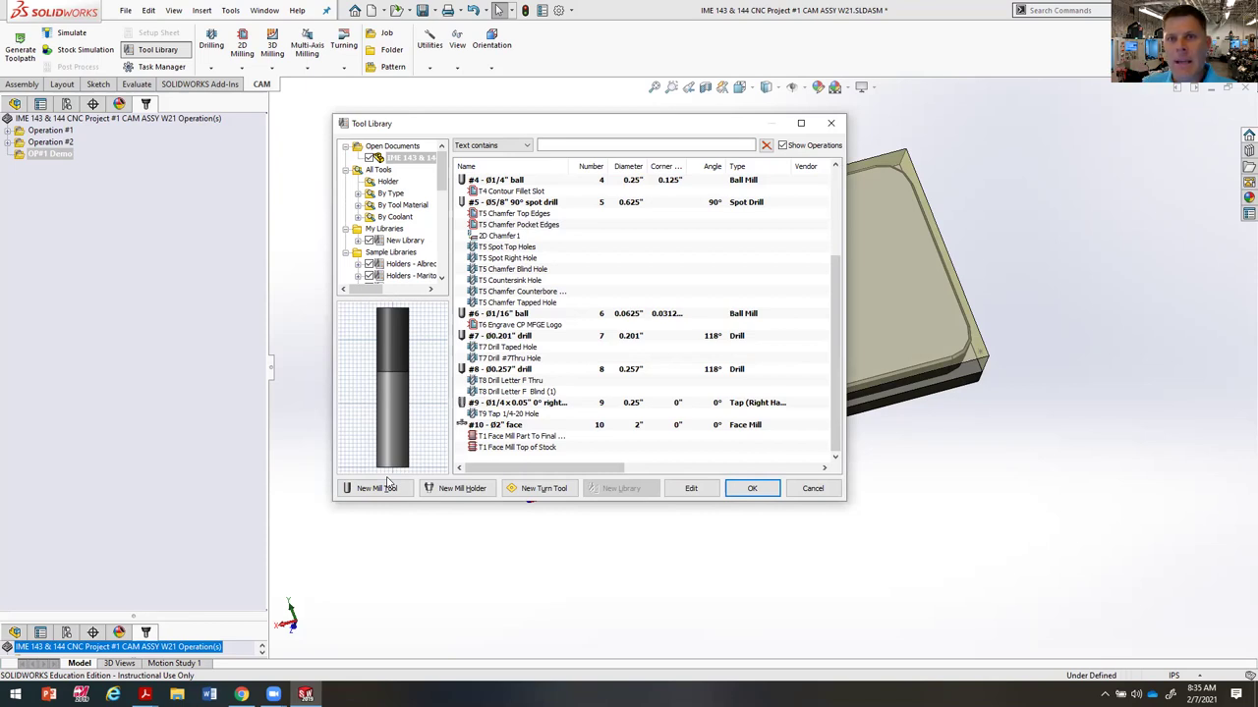
Step: Create a new flat mill tool numbered 12 with length and diameter offsets of 12
left_click(379, 487)
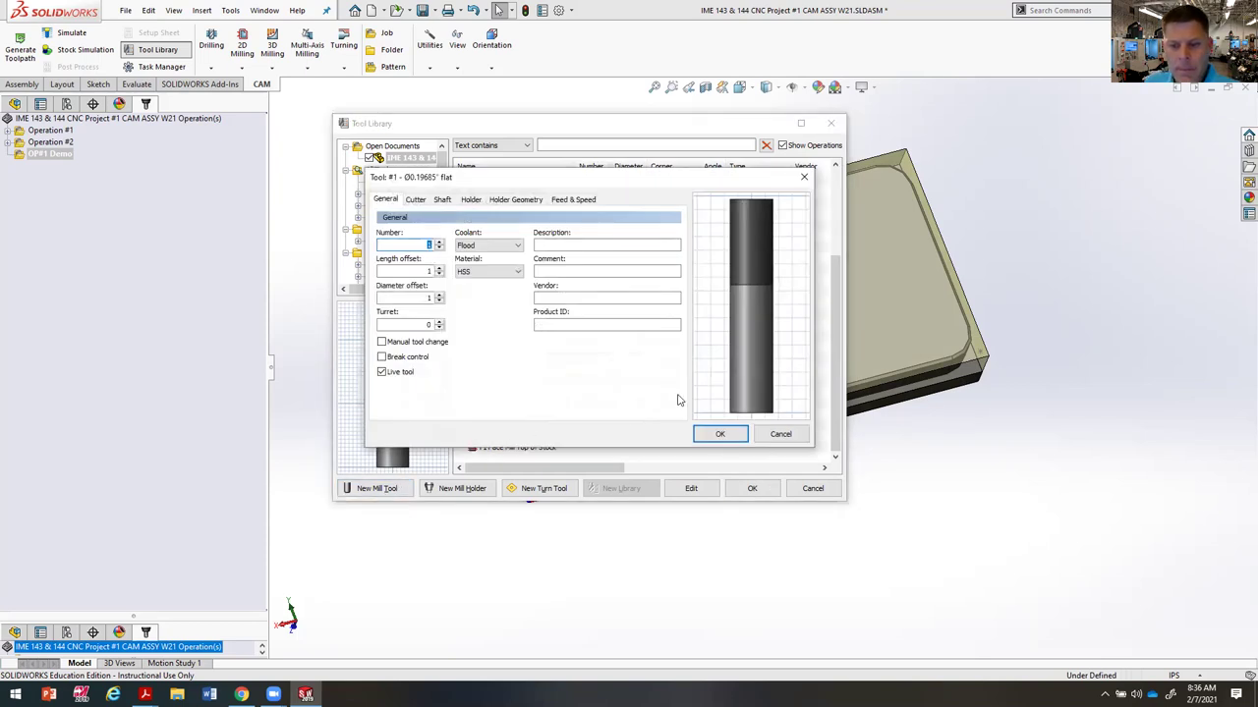
left_click_drag(590, 185, 611, 153)
type("12")
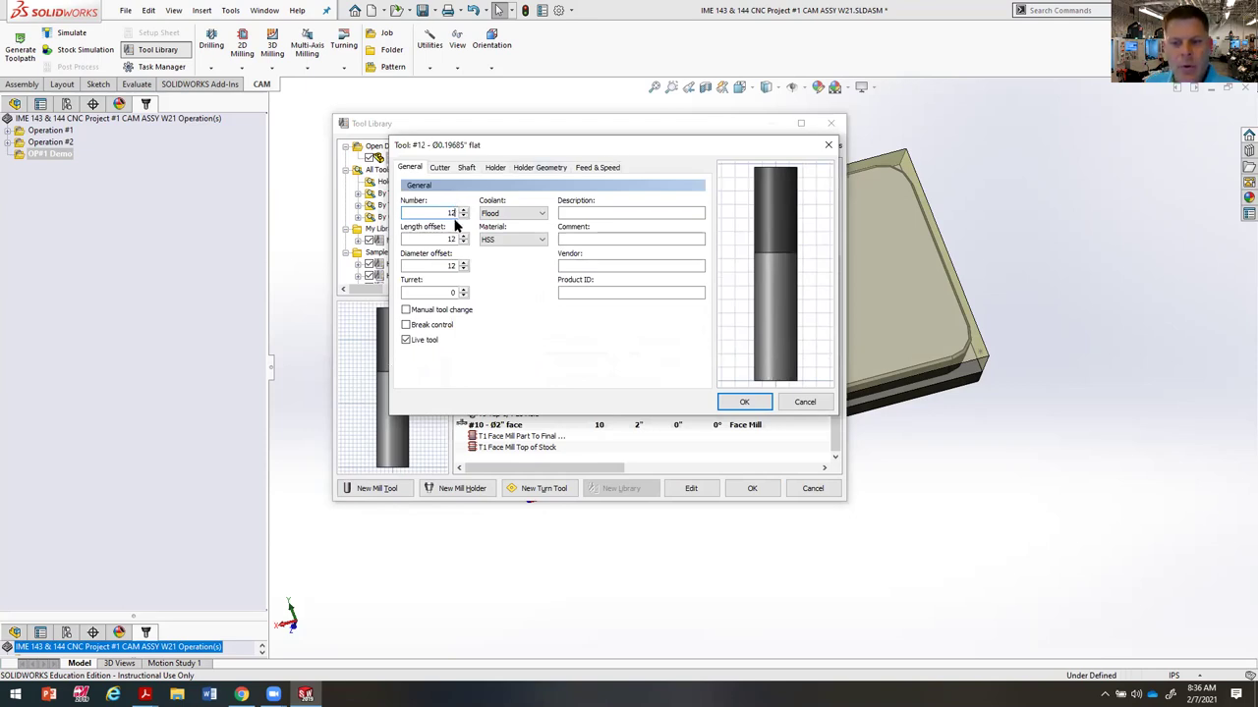
double_click(454, 265)
key("BackSpace")
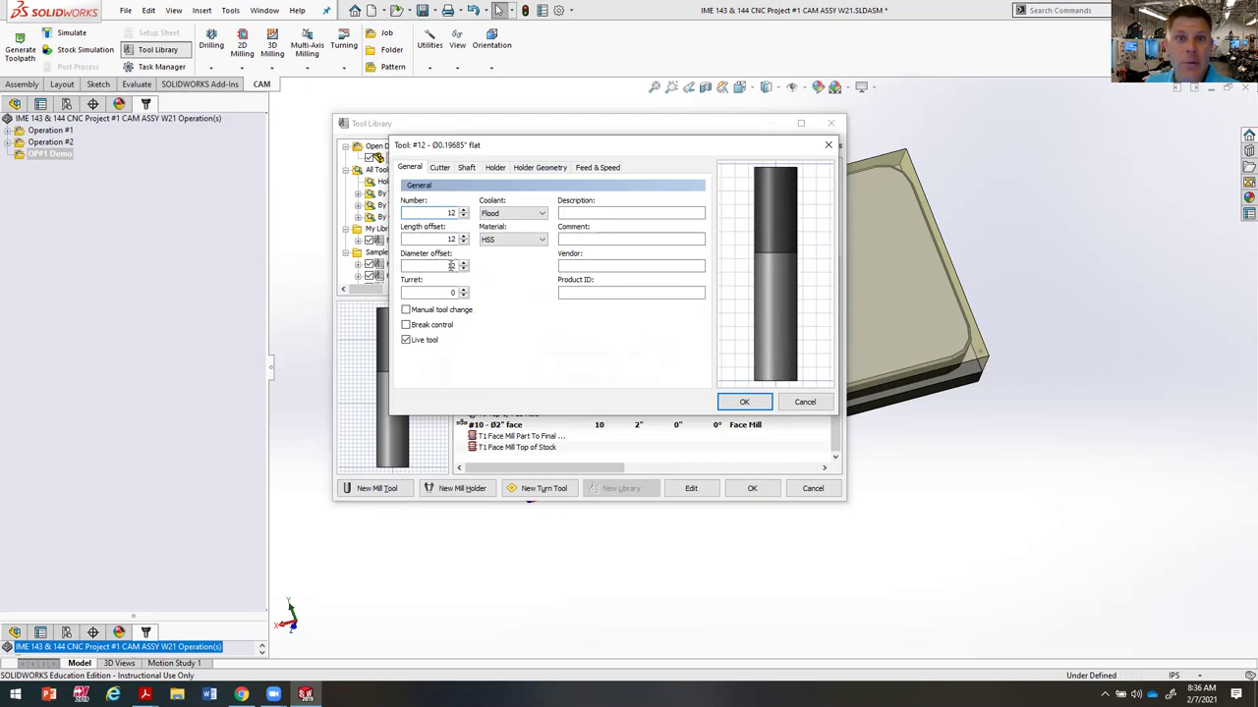
key("Tab")
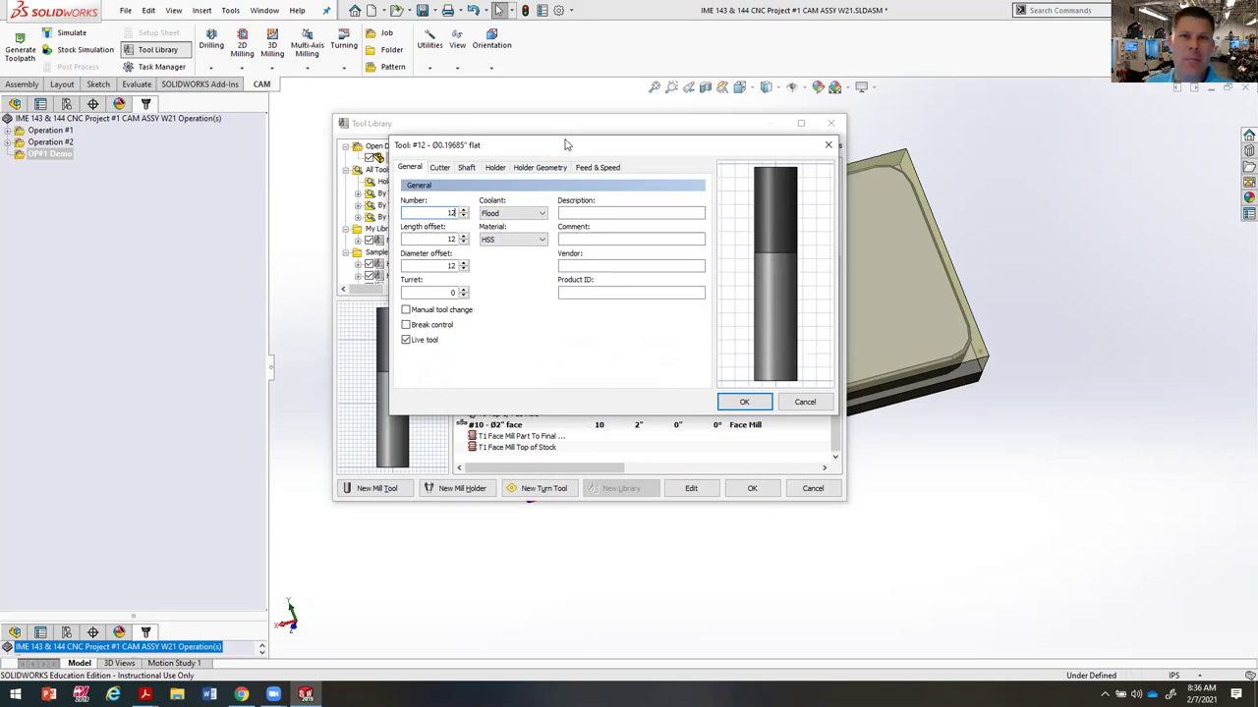
Step: On the Cutter tab, switch tool #12 through Ball, Bull-nose, Tapered and Dovetail types
left_click(439, 168)
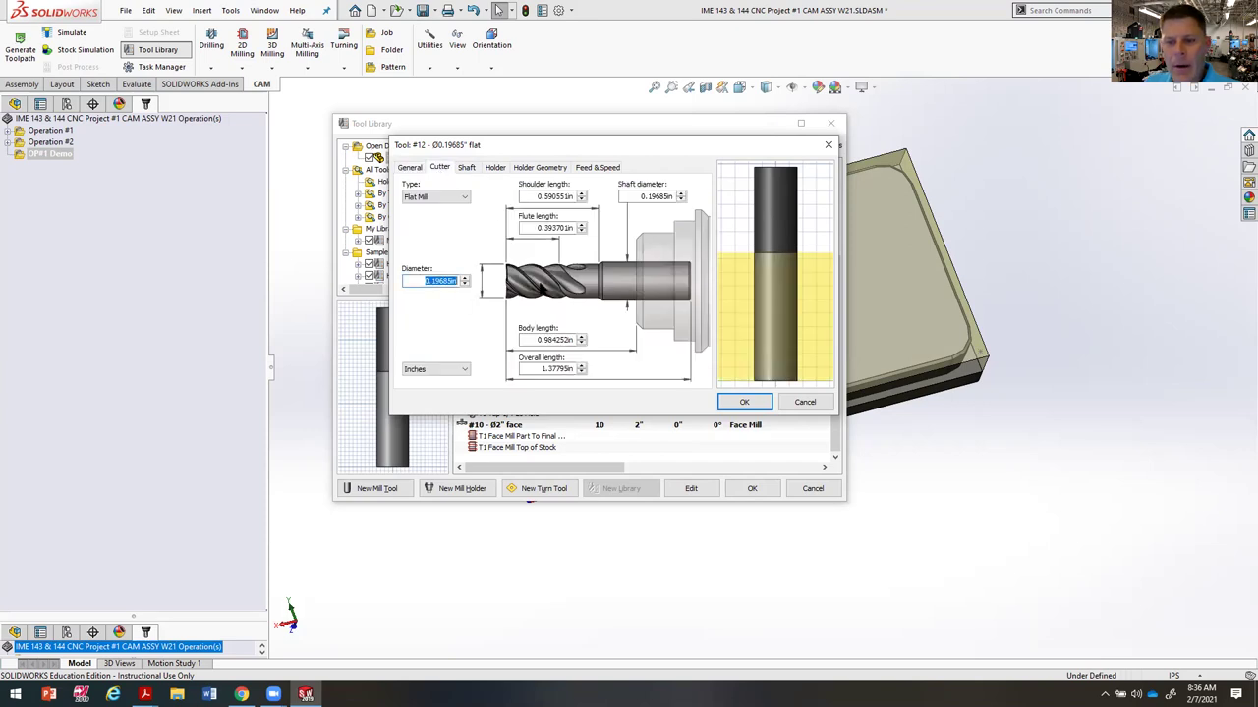
left_click(464, 198)
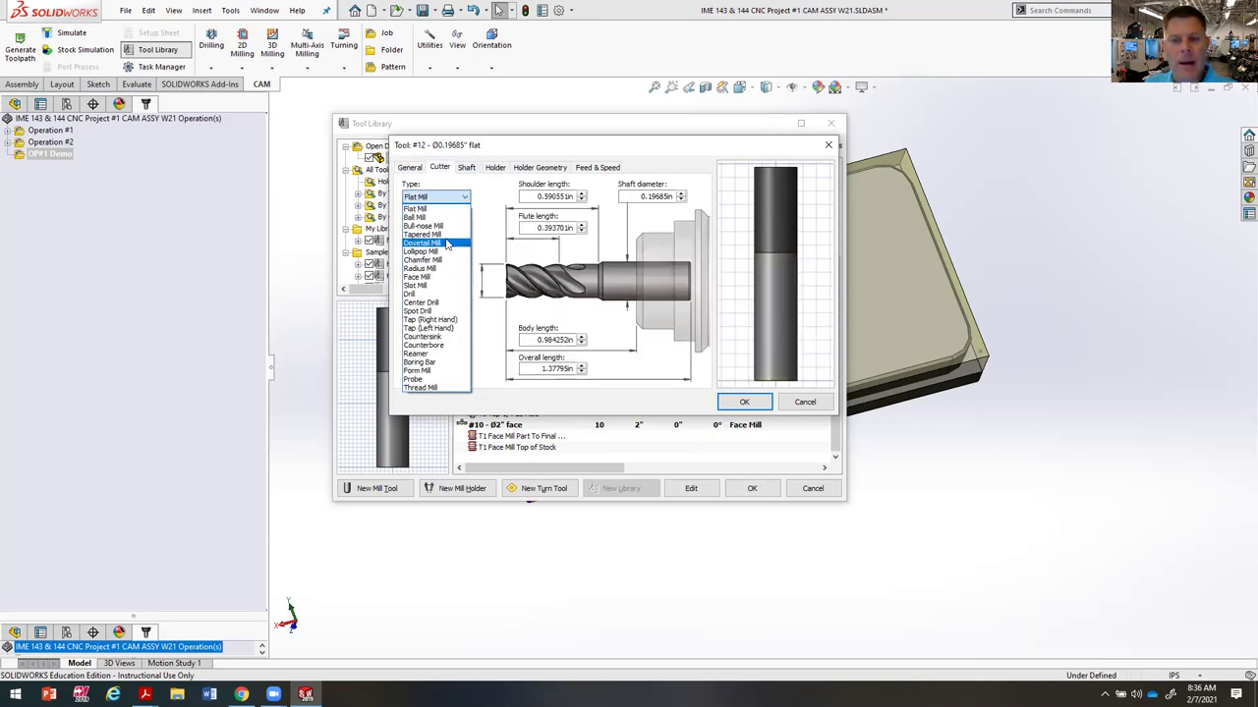
left_click(429, 210)
left_click(430, 199)
left_click(427, 217)
left_click(442, 201)
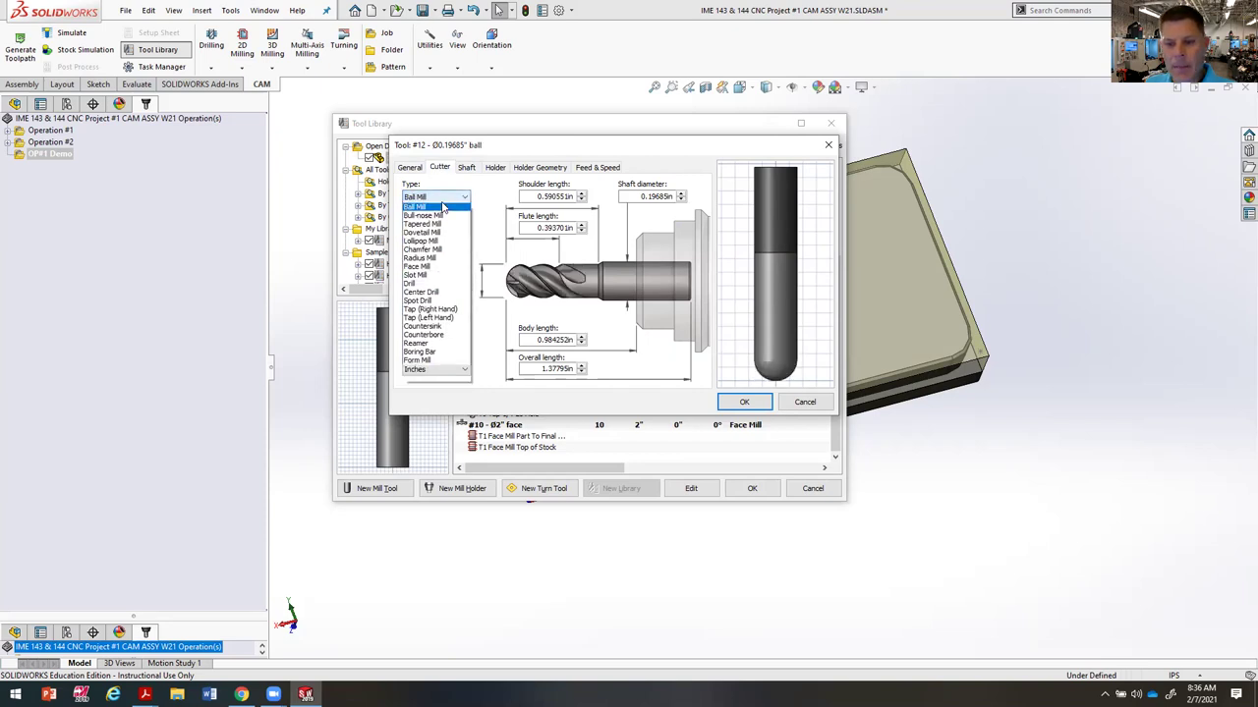
left_click(438, 226)
left_click(440, 200)
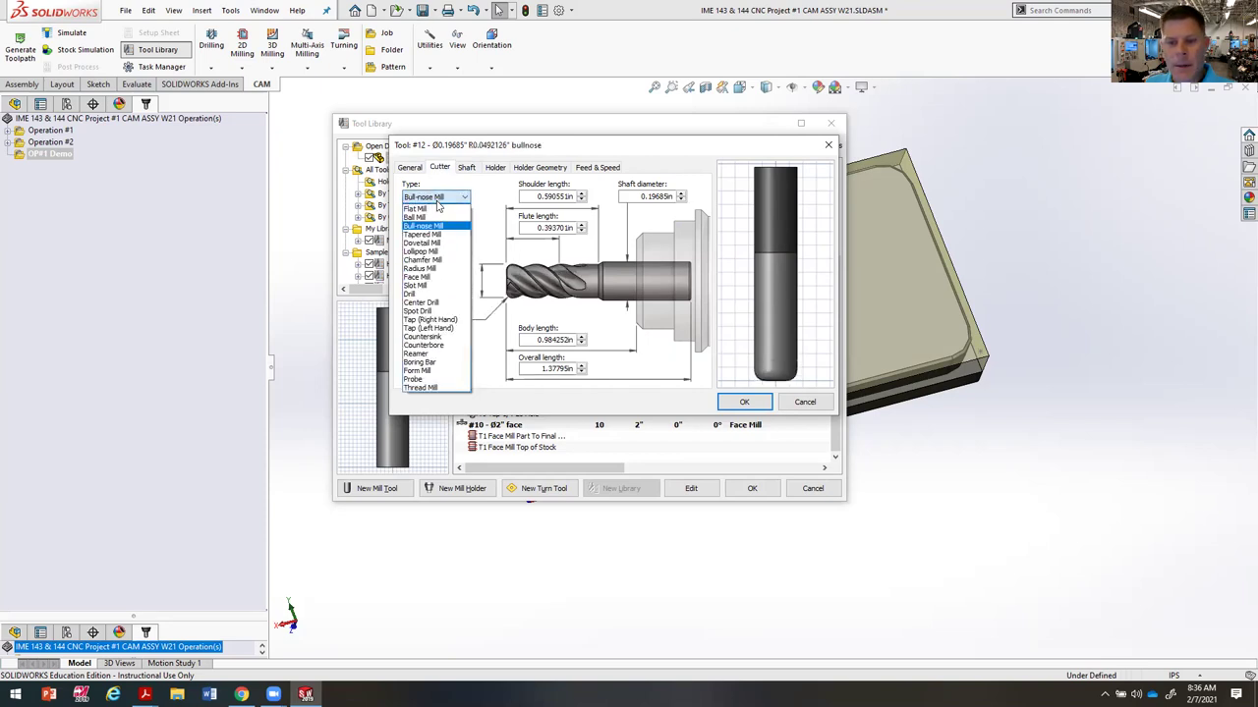
left_click(442, 235)
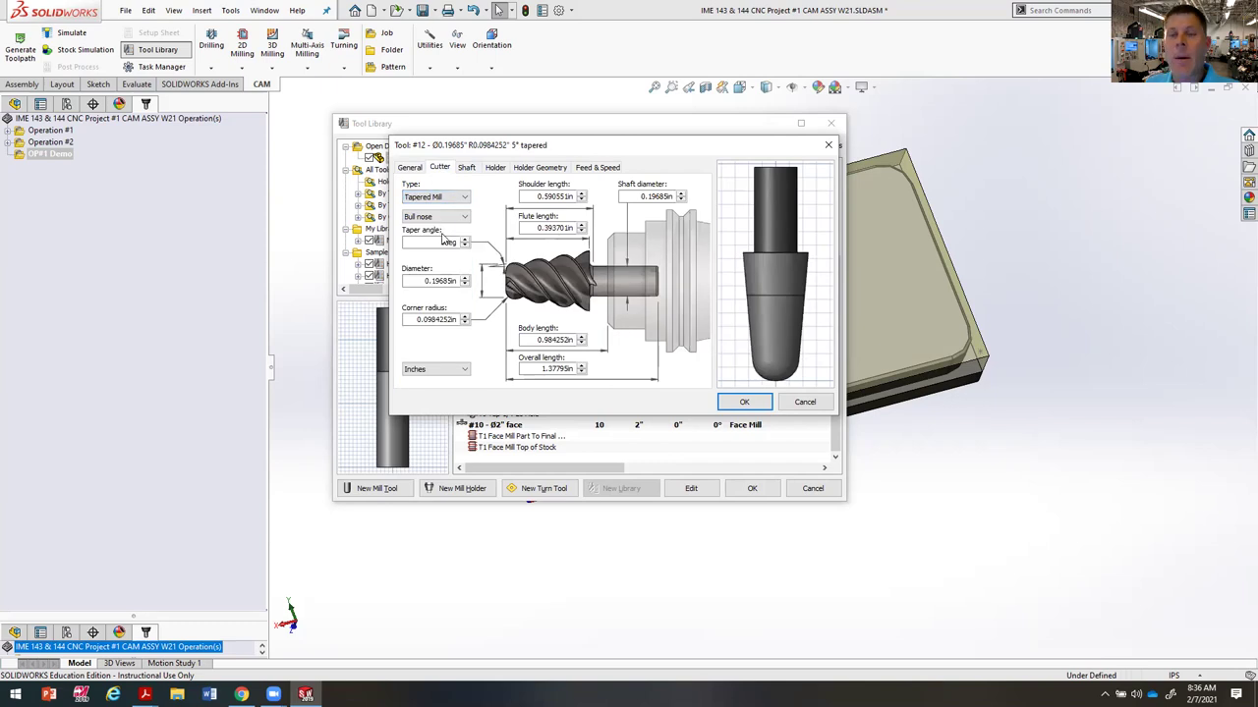
left_click(439, 199)
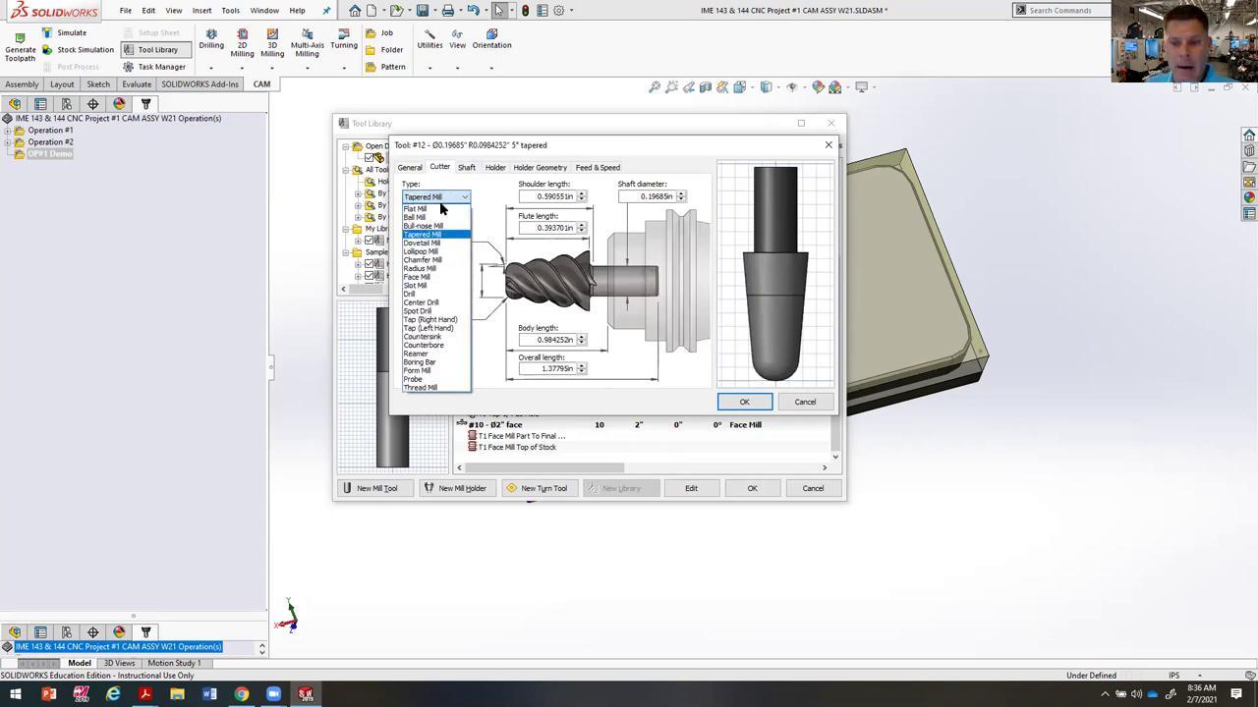
left_click(442, 243)
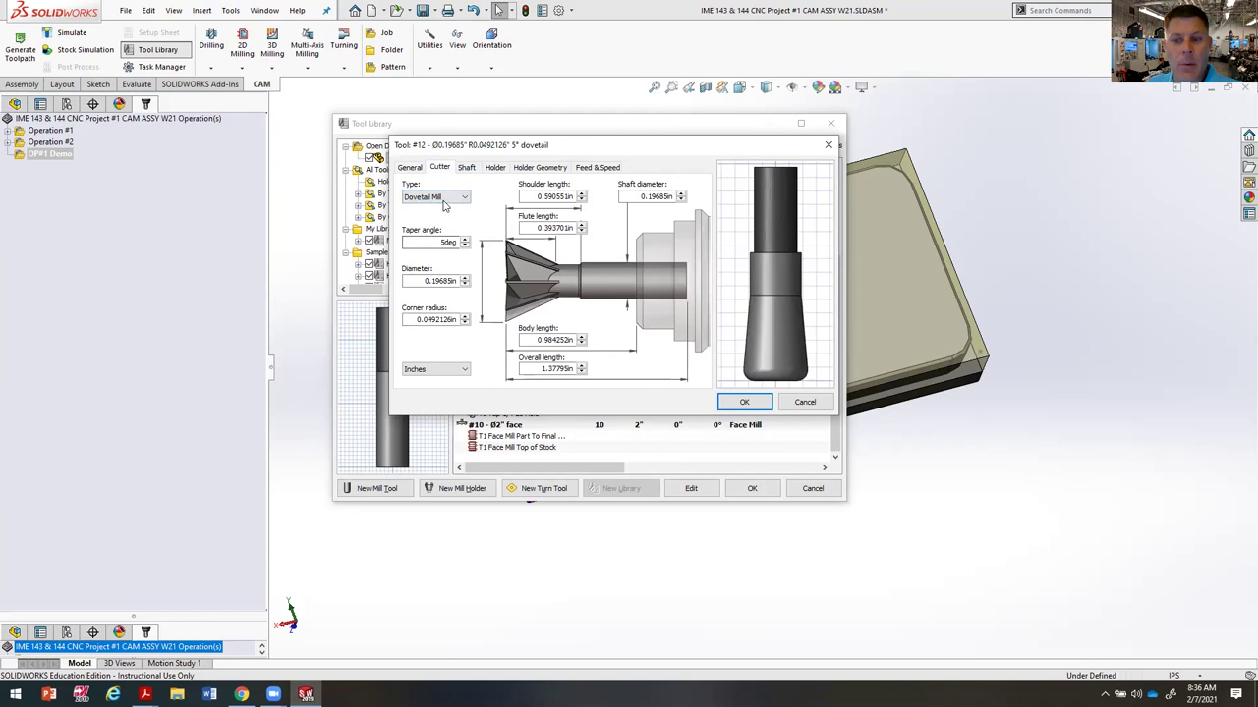
Step: Try Lollipop, 45° Chamfer and Radius types, leaving tool #12 as a Face Mill
left_click(439, 197)
left_click(438, 253)
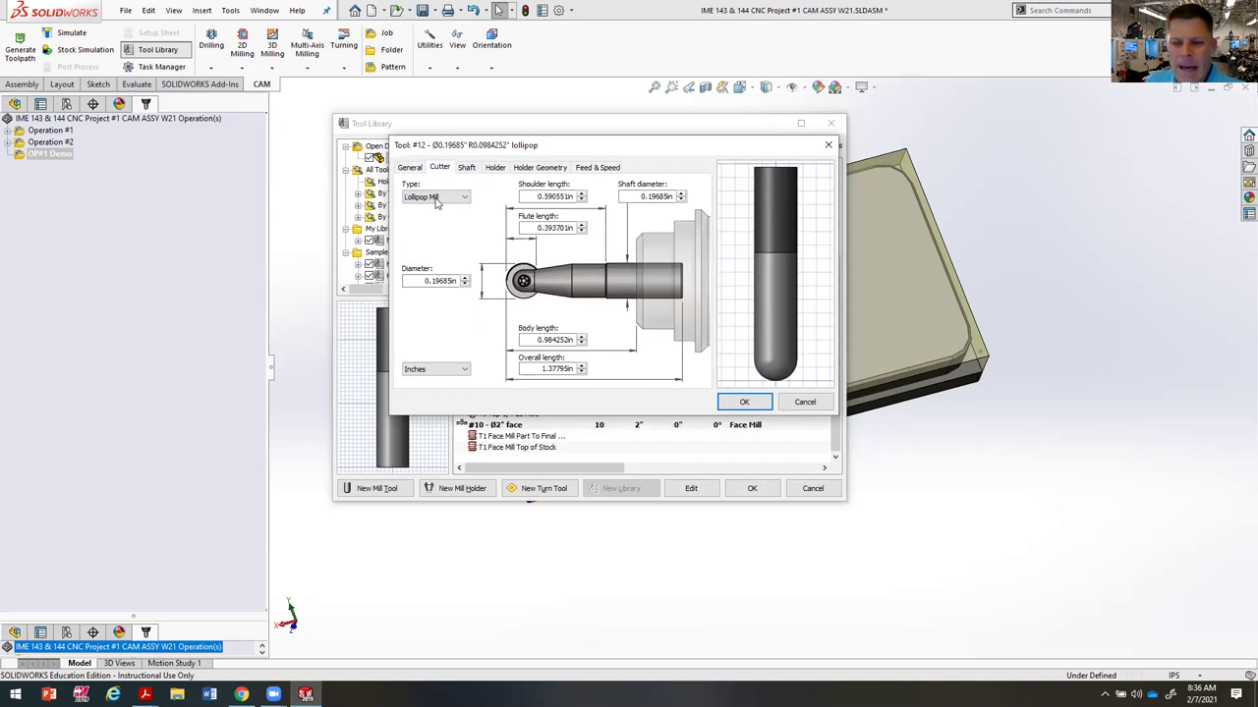
left_click(439, 199)
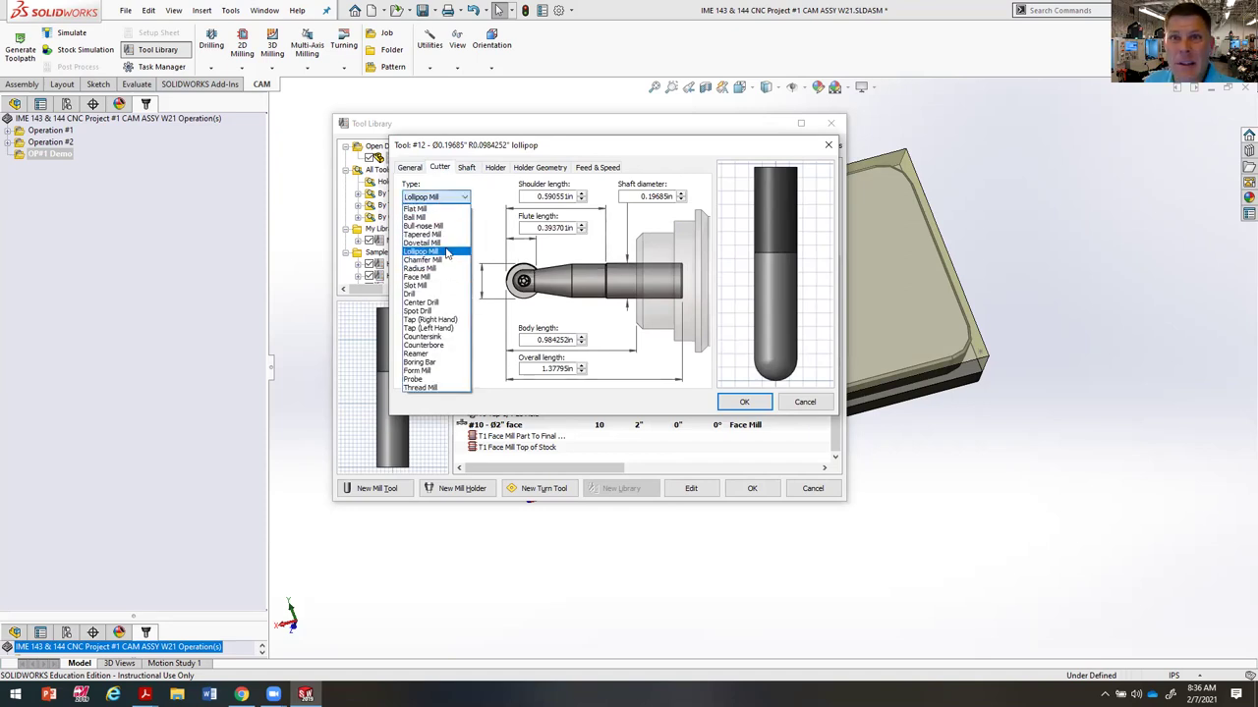
left_click(446, 260)
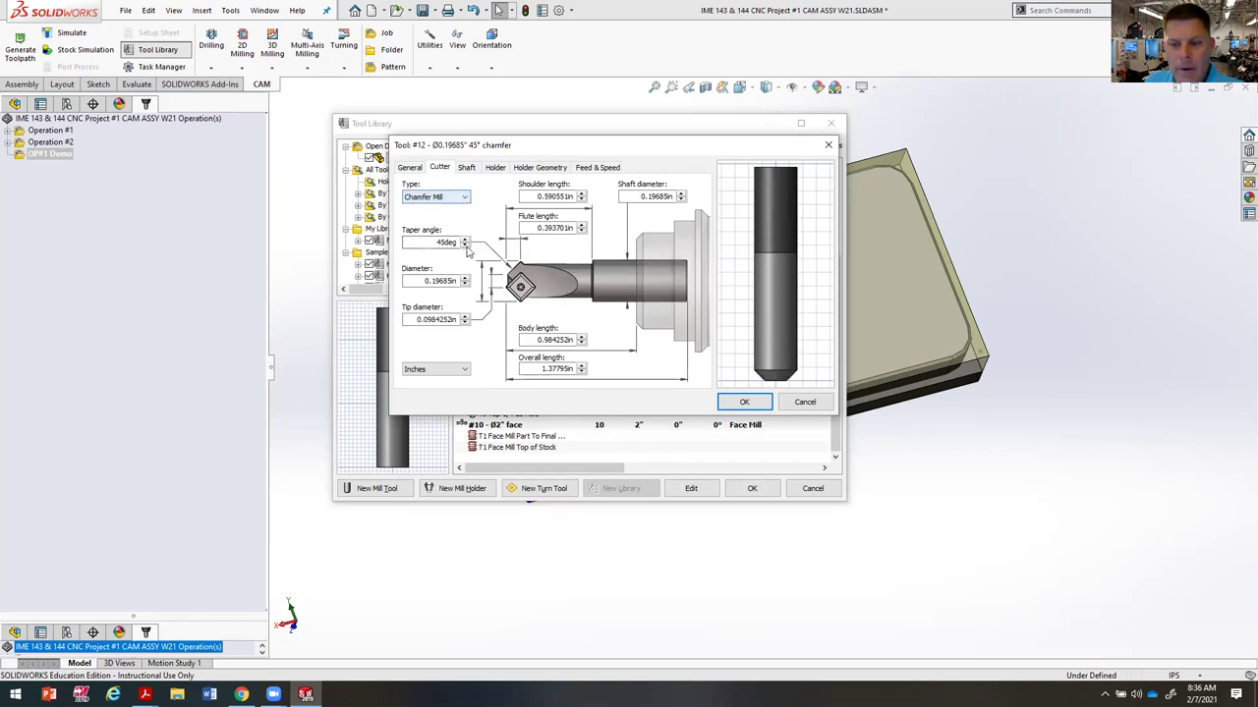
left_click(469, 200)
left_click(422, 269)
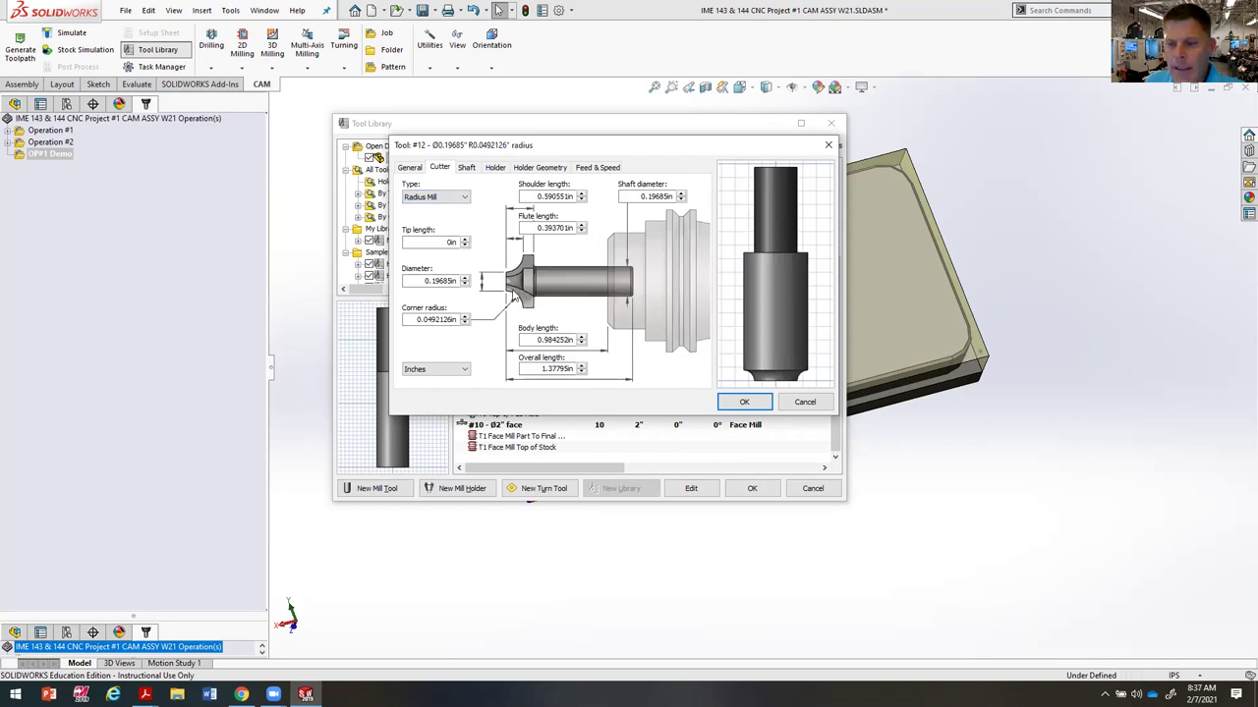
left_click(462, 199)
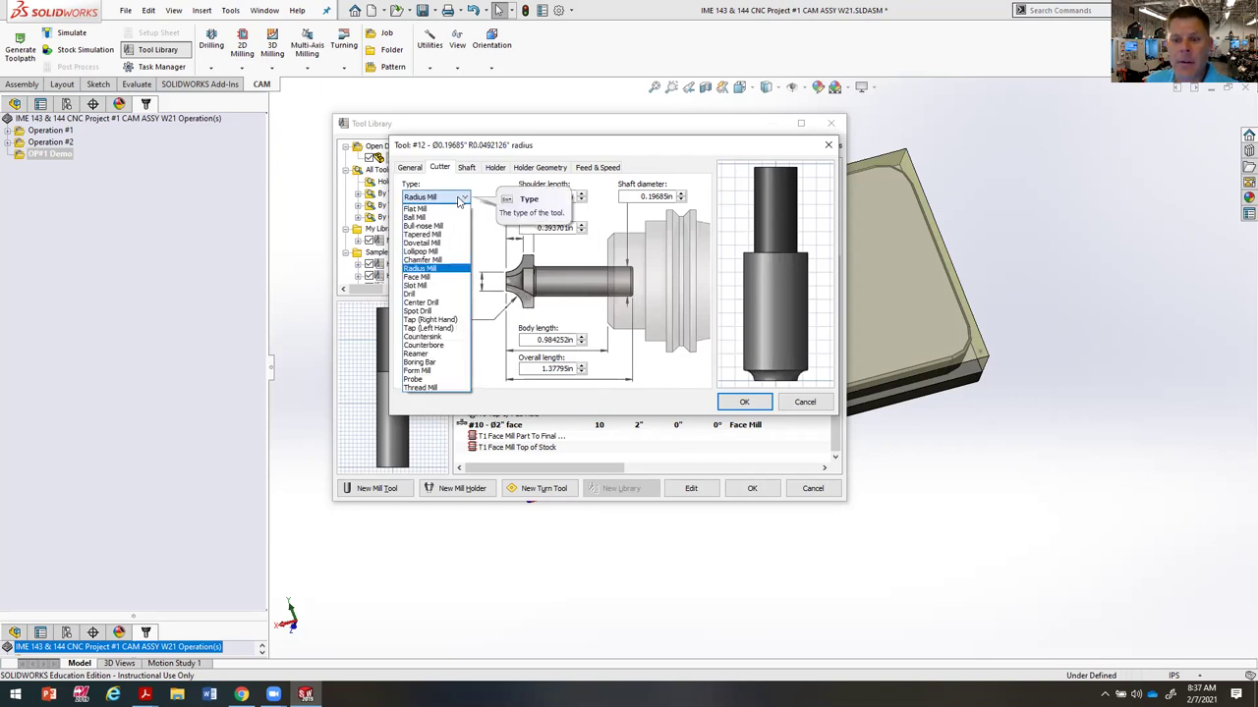
left_click(417, 277)
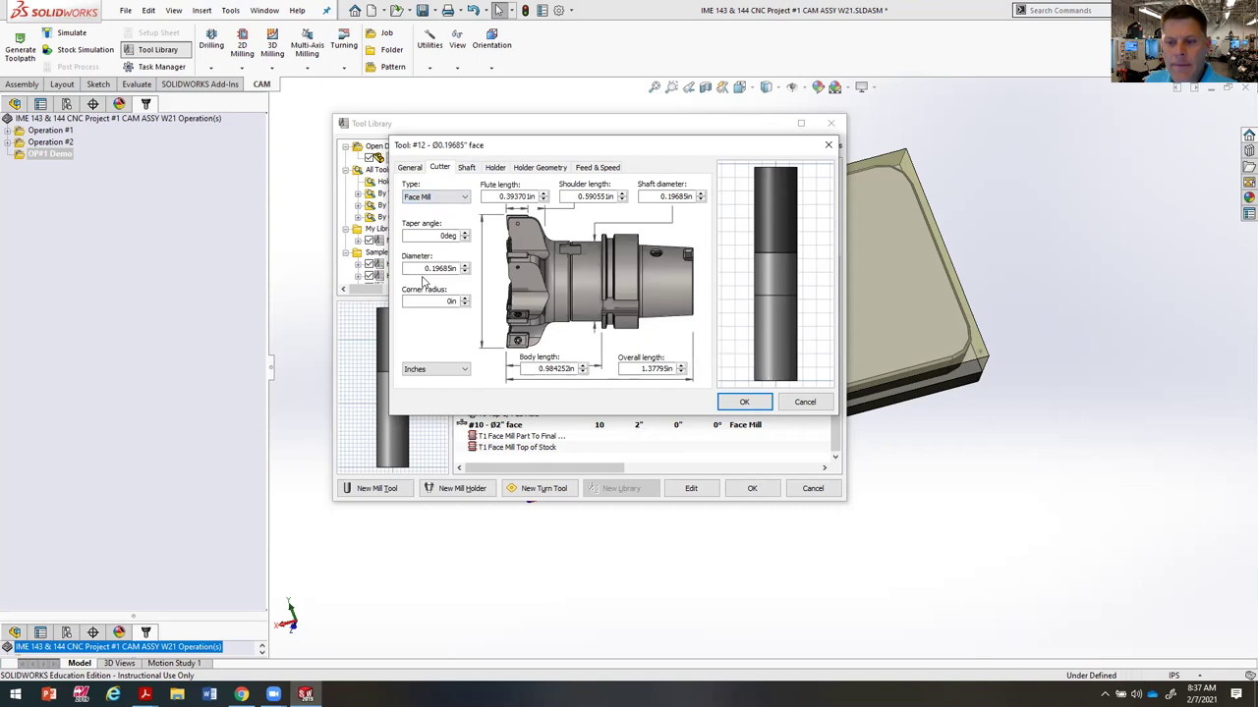
left_click(463, 202)
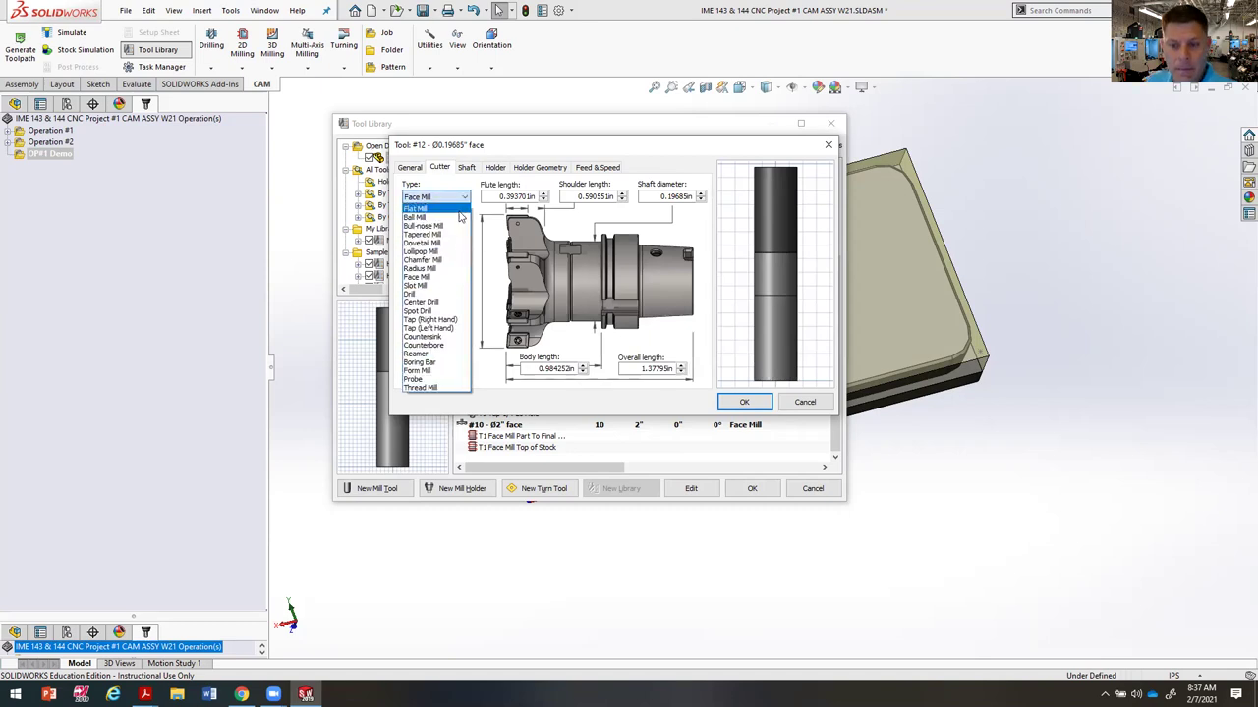
Step: Preview tool #12 as a slot mill, drill, center drill, spot drill, right-hand tap, countersink and counterbore
left_click(437, 285)
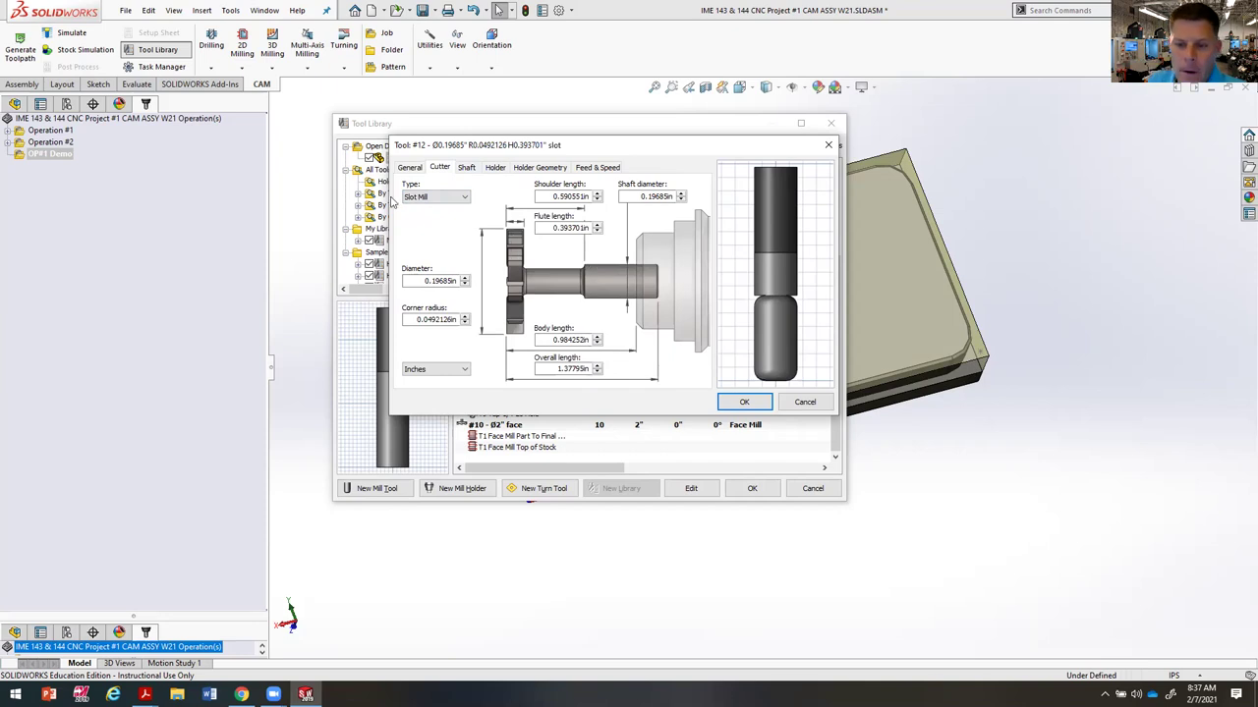
left_click(452, 200)
left_click(433, 298)
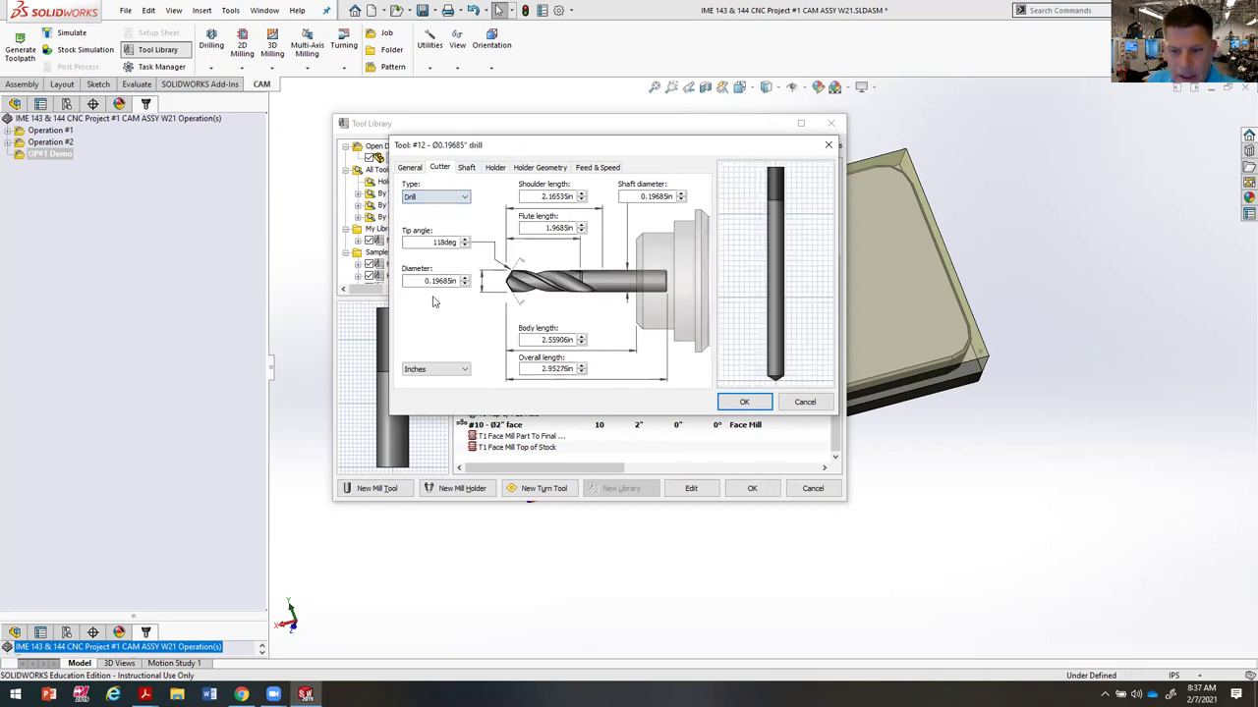
left_click(452, 195)
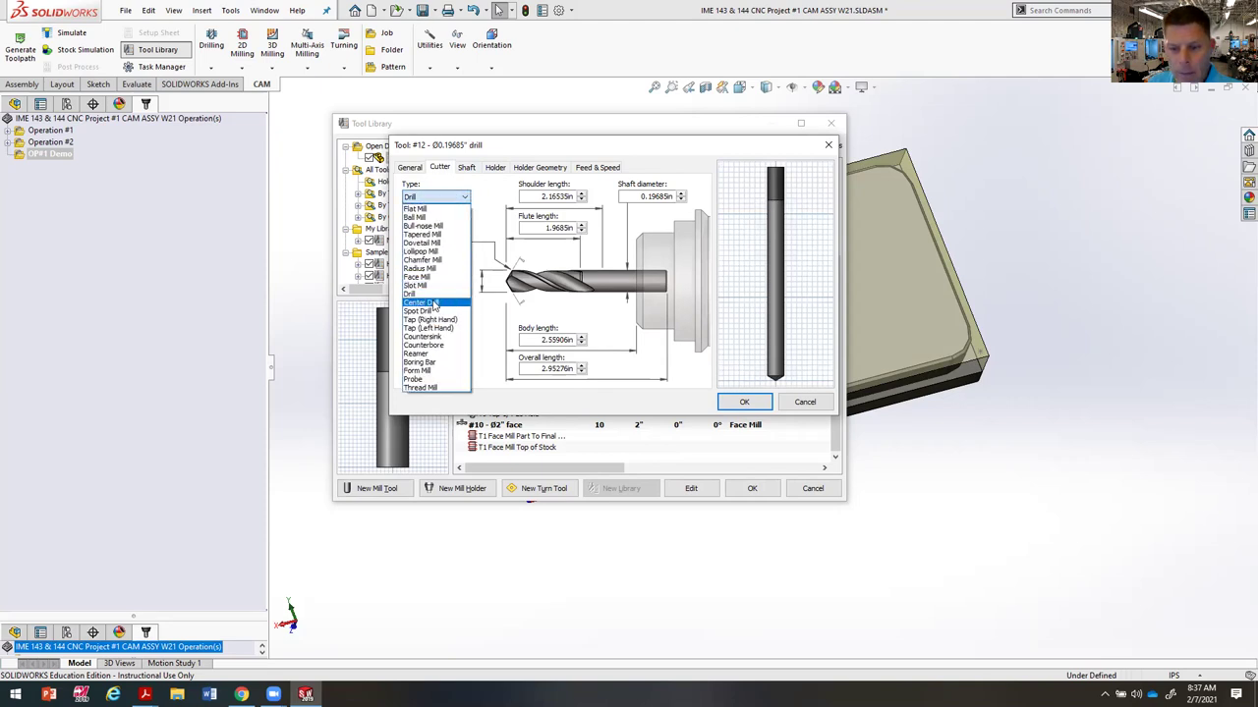
left_click(435, 303)
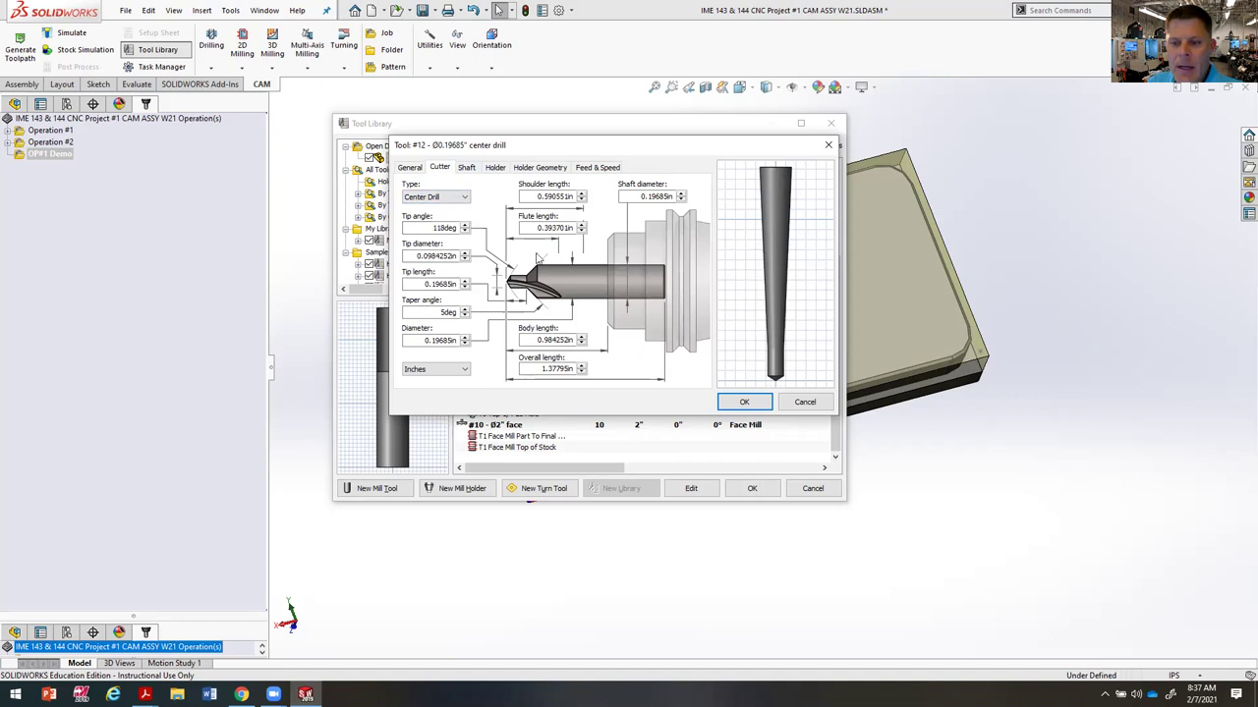
left_click(461, 197)
left_click(450, 311)
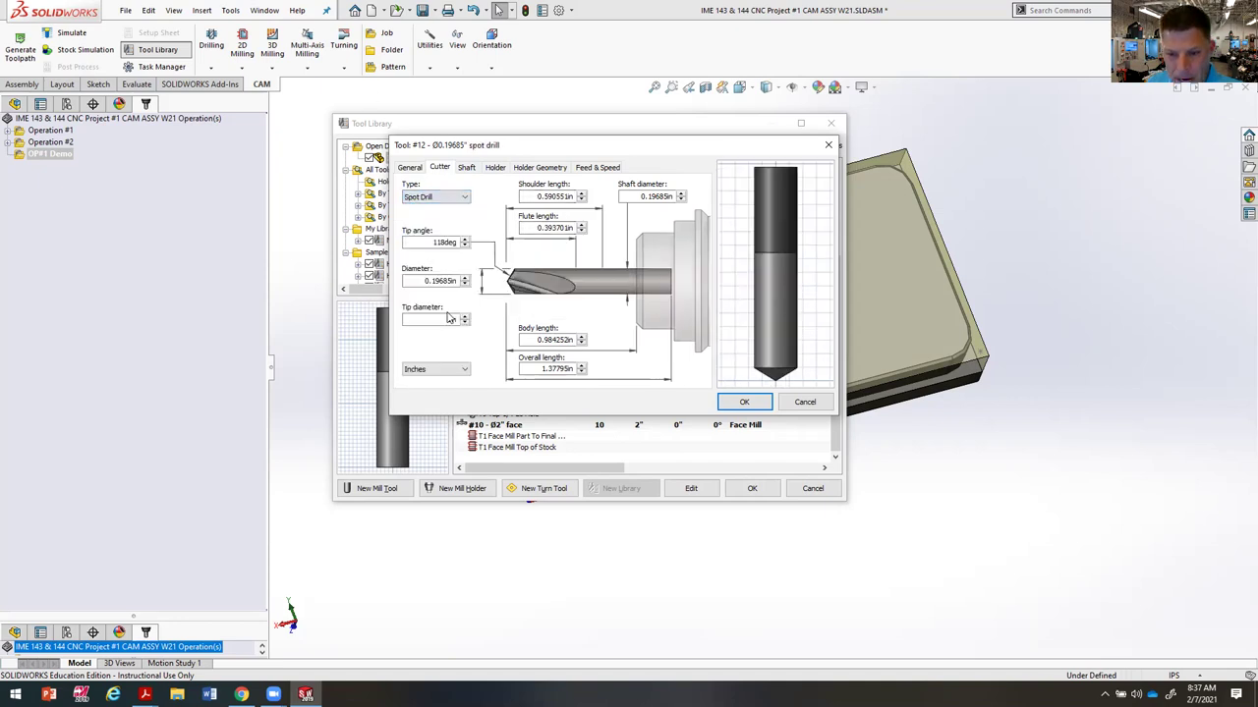
left_click(445, 197)
left_click(444, 318)
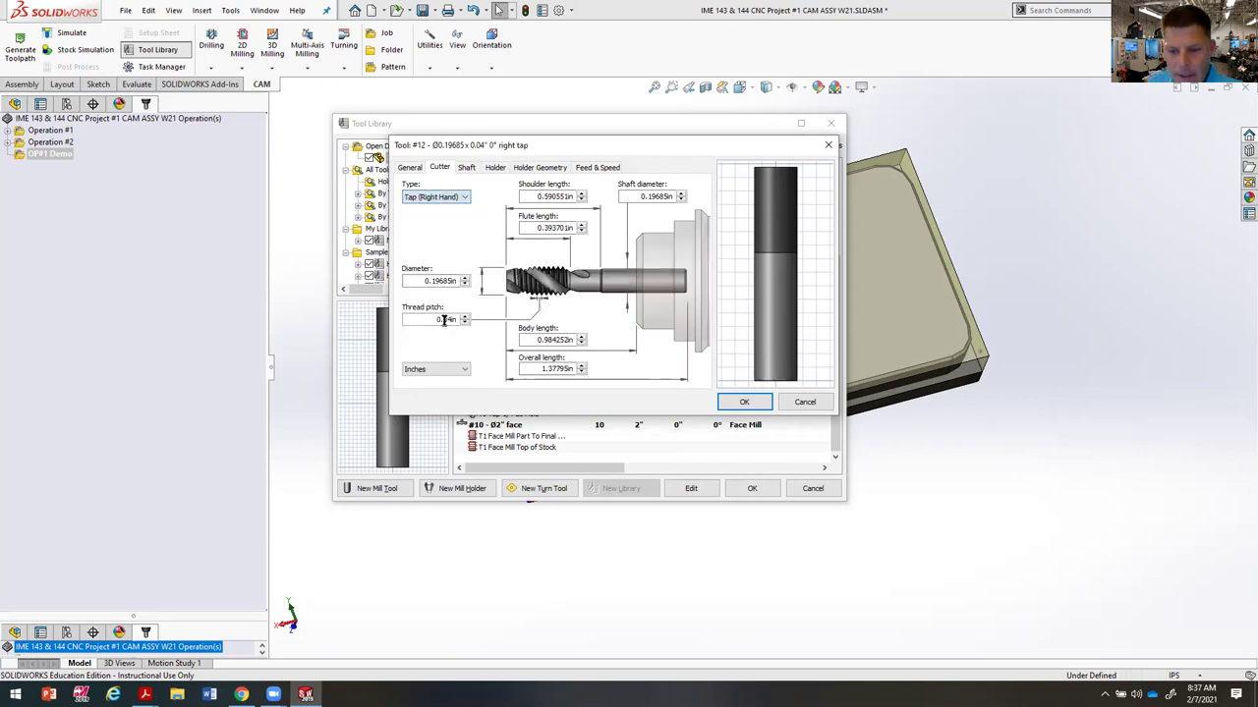
left_click(436, 196)
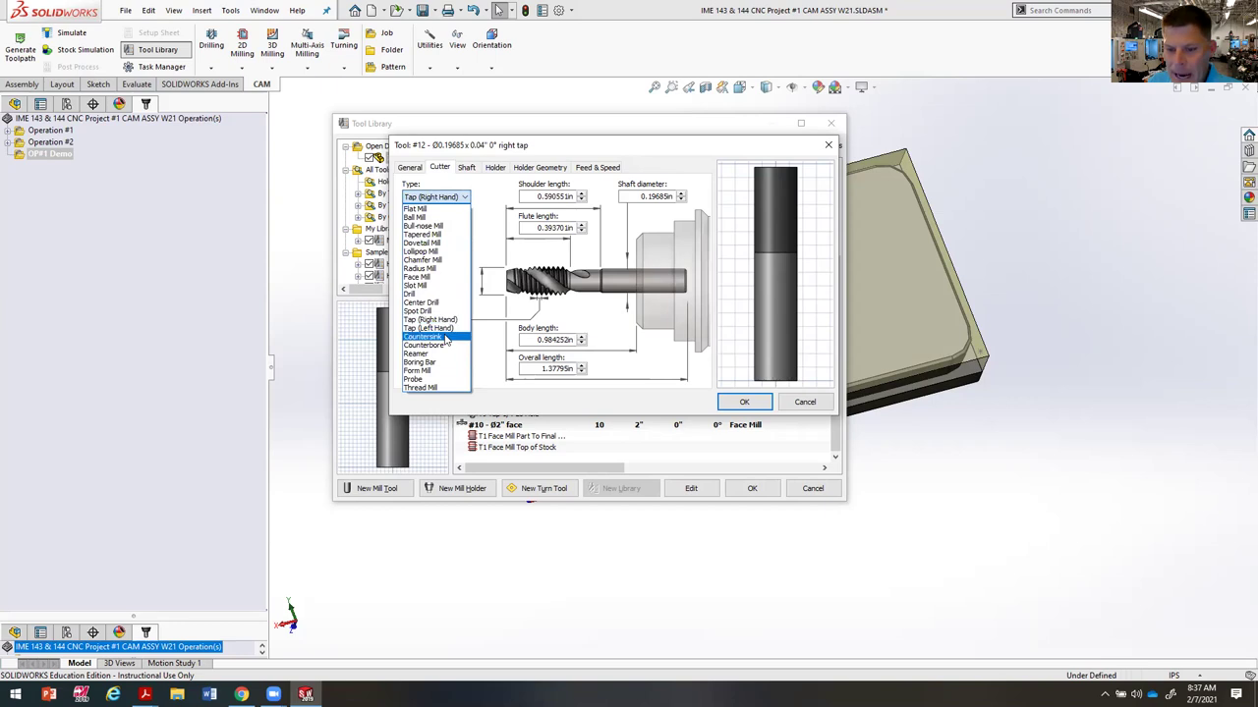
left_click(445, 337)
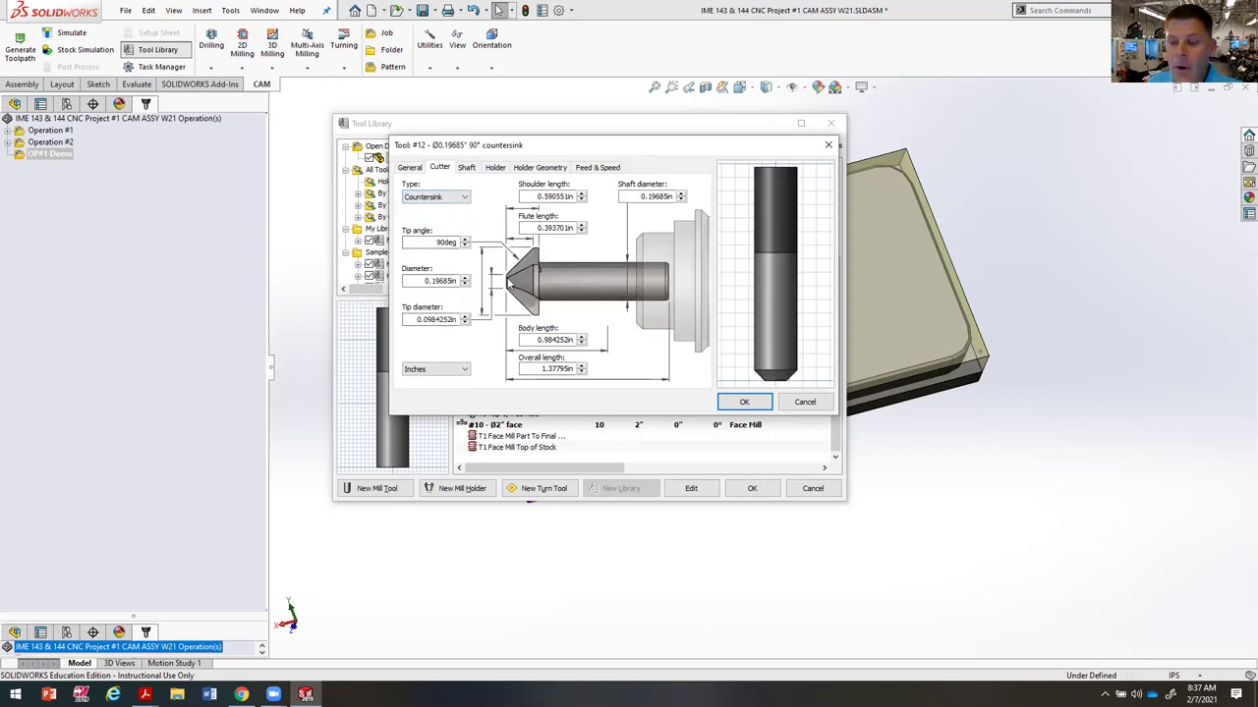
left_click(436, 196)
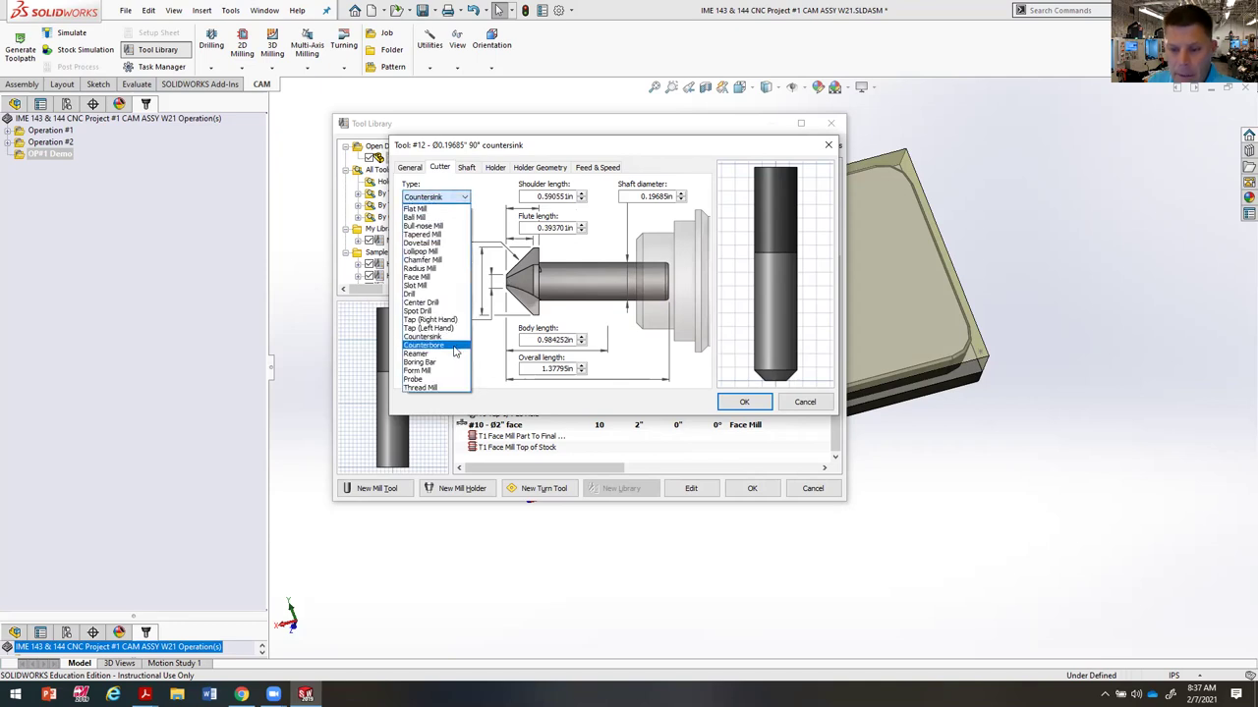
left_click(444, 346)
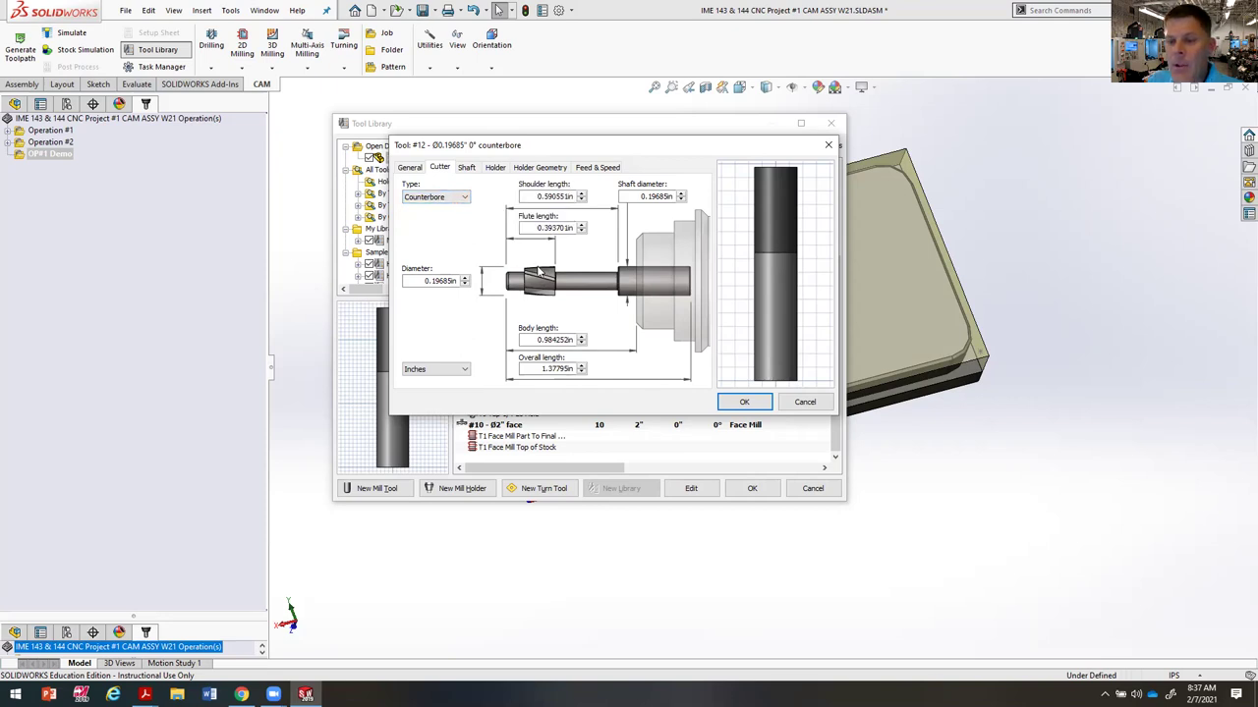
Step: Preview it as a reamer, boring bar, form mill, probe and thread mill, then restore Flat Mill
left_click(439, 198)
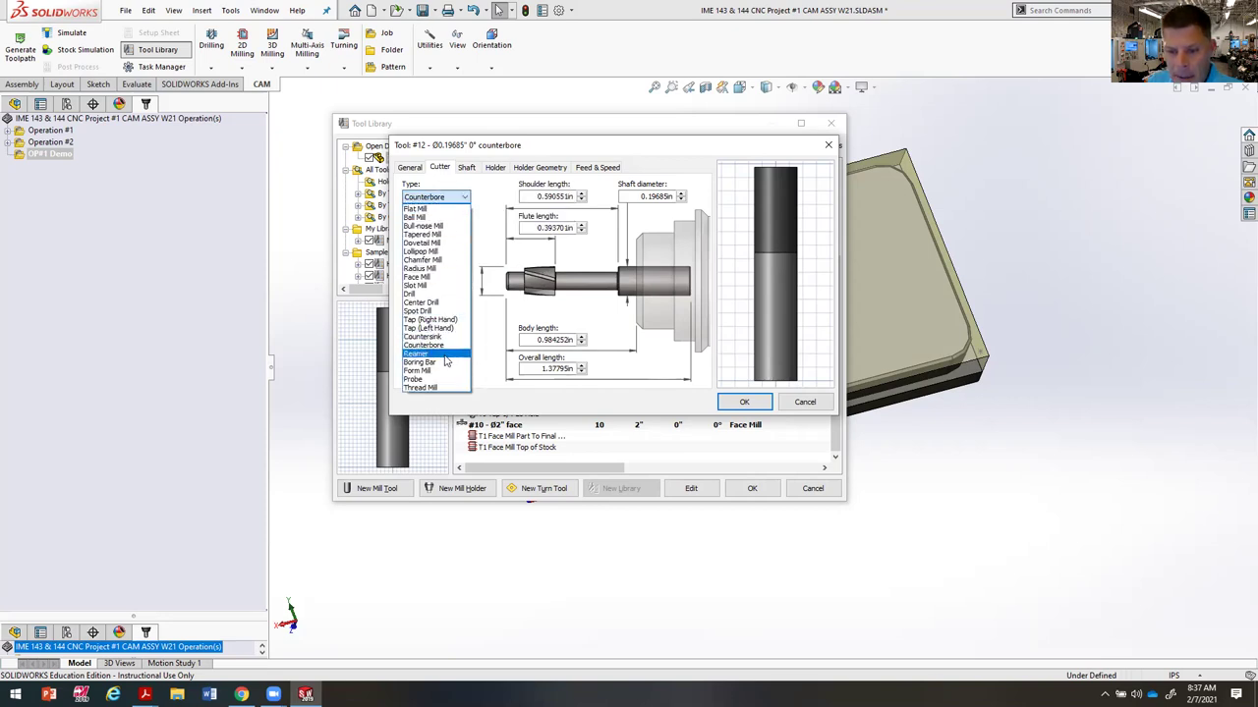
left_click(448, 360)
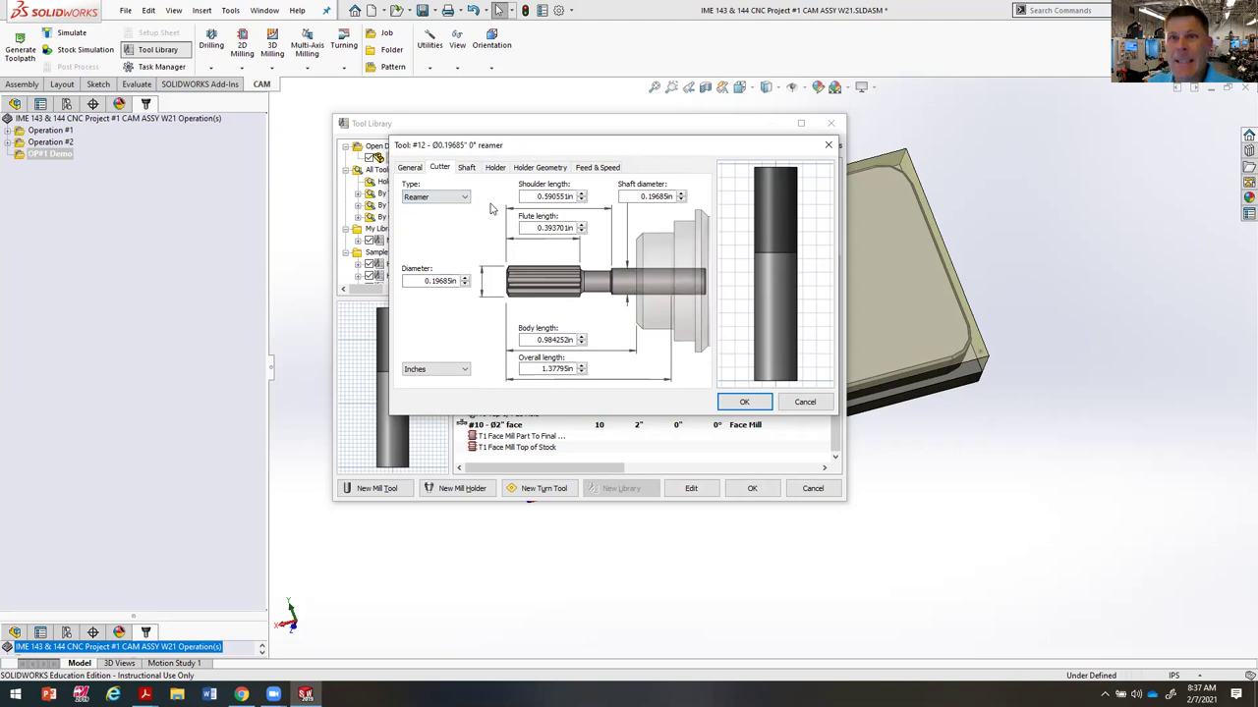
left_click(464, 197)
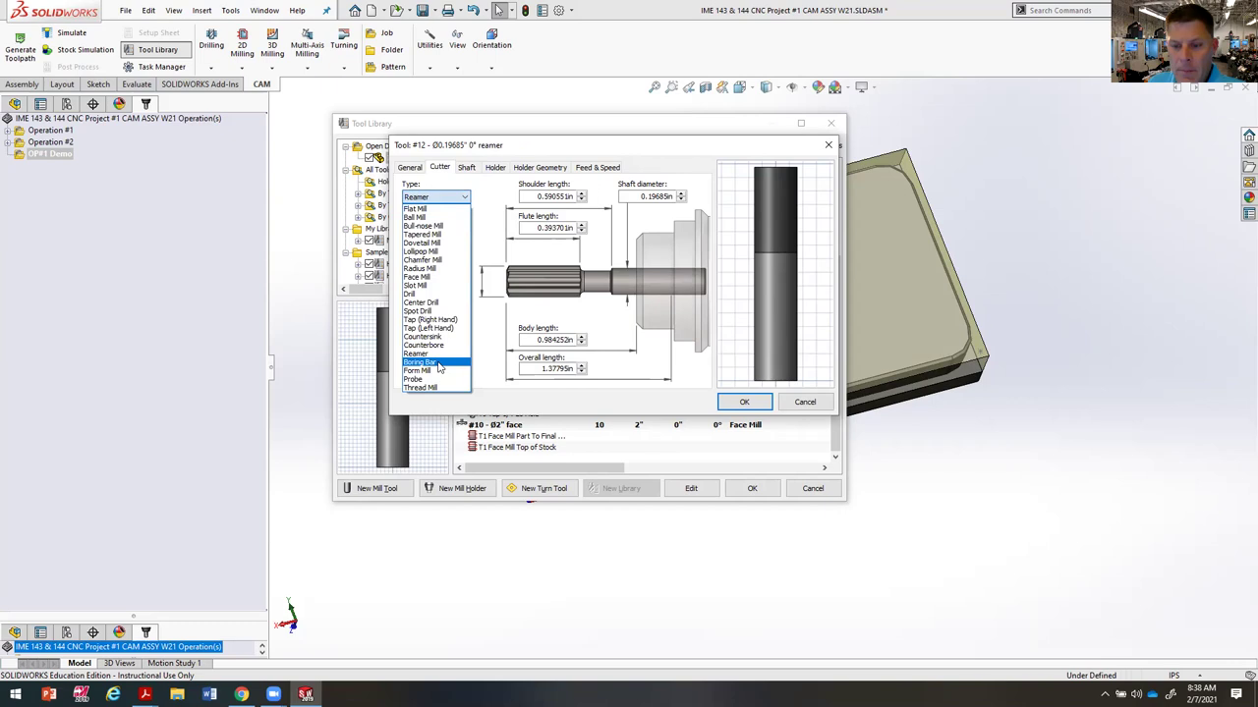
left_click(439, 362)
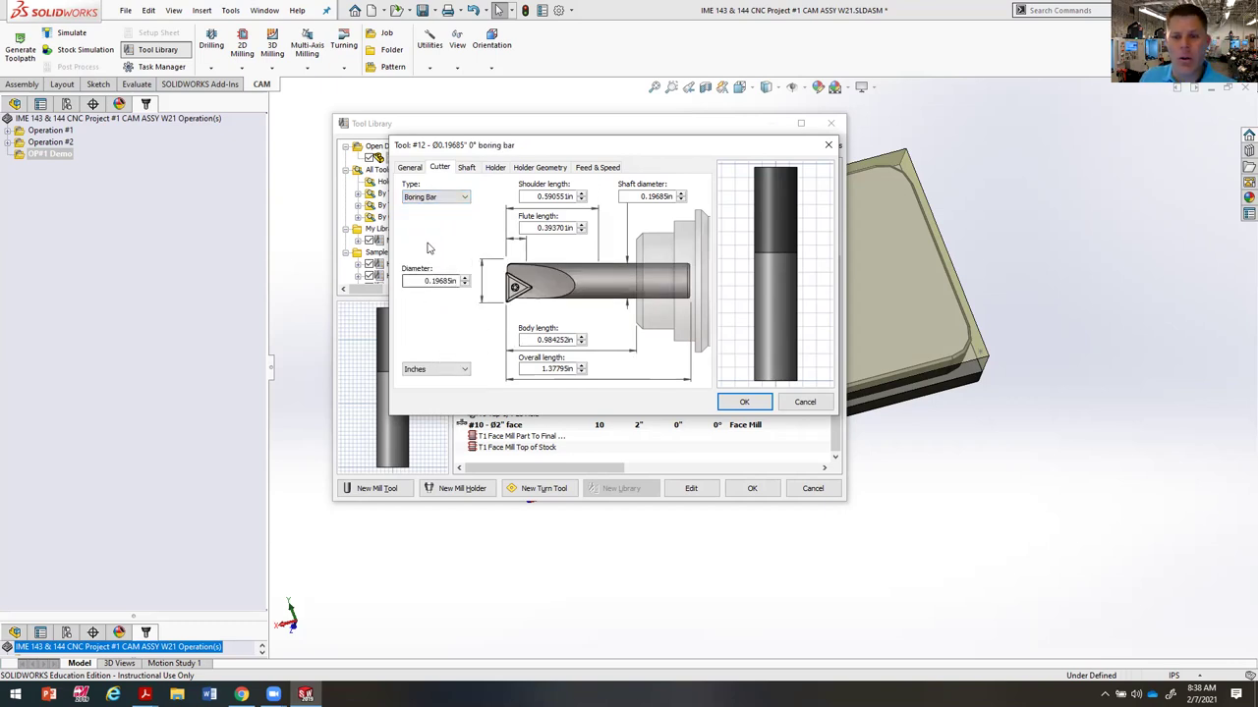
left_click(432, 196)
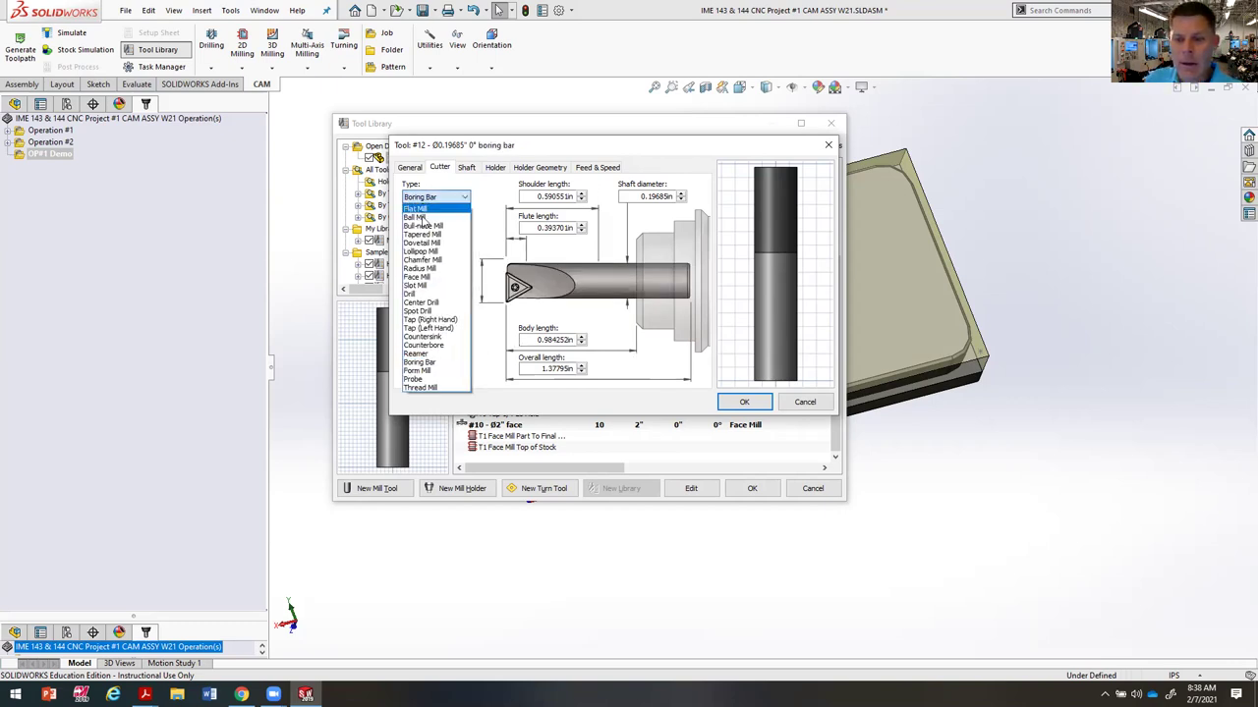
left_click(418, 370)
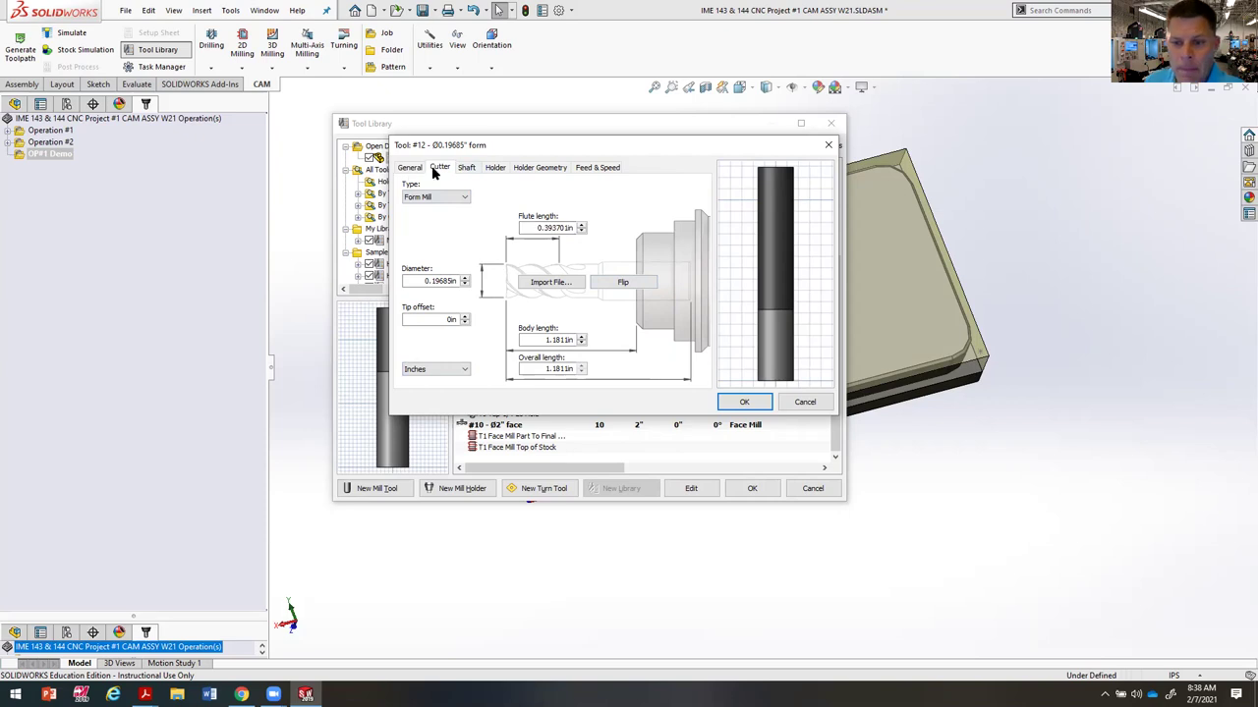
left_click(434, 196)
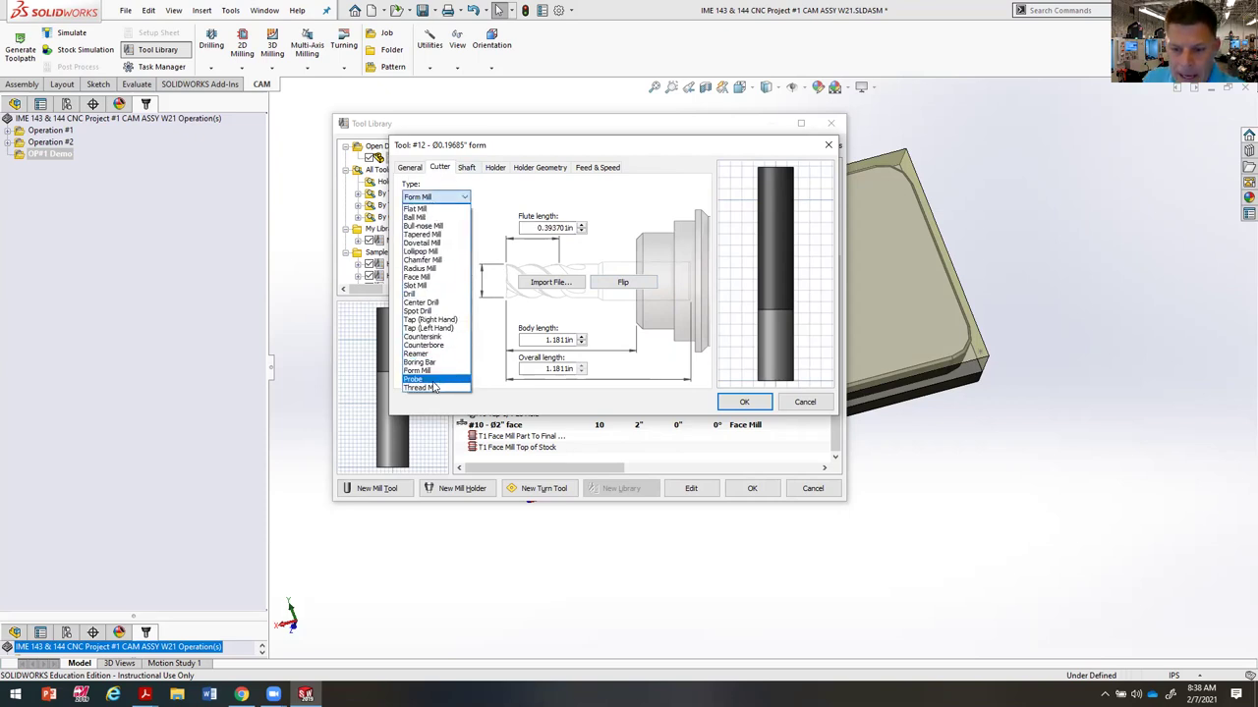
left_click(435, 381)
left_click(439, 198)
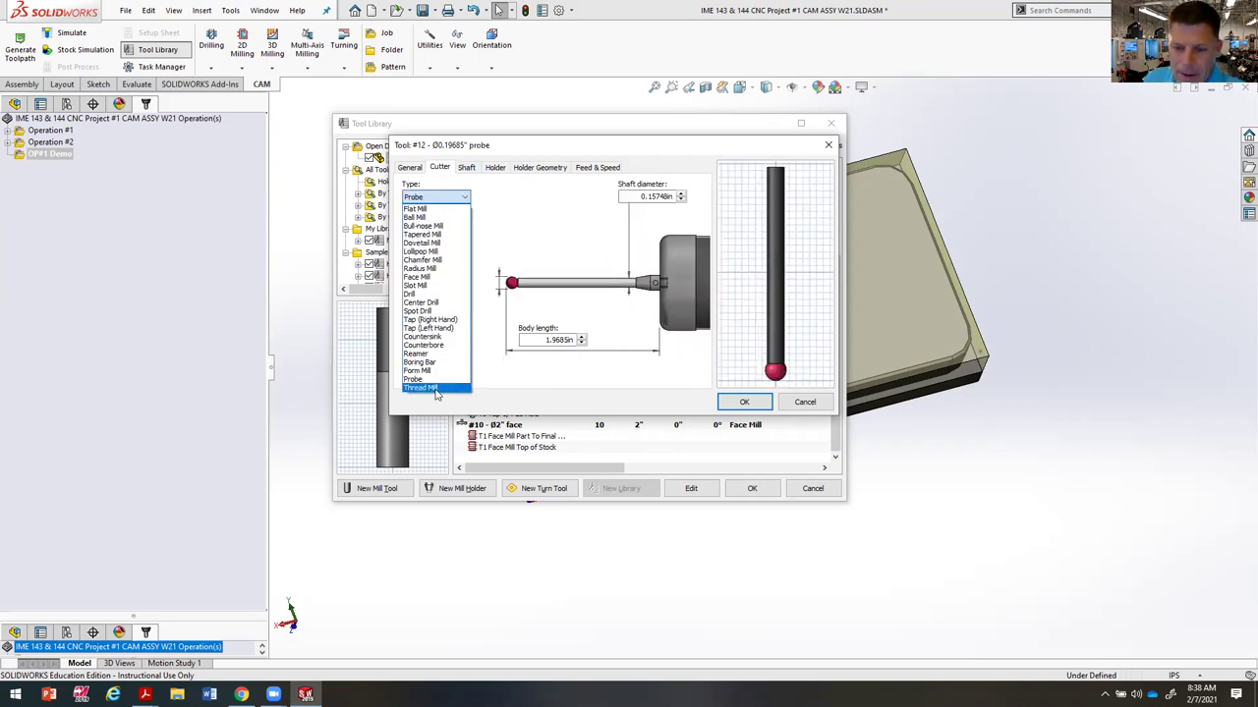
left_click(438, 392)
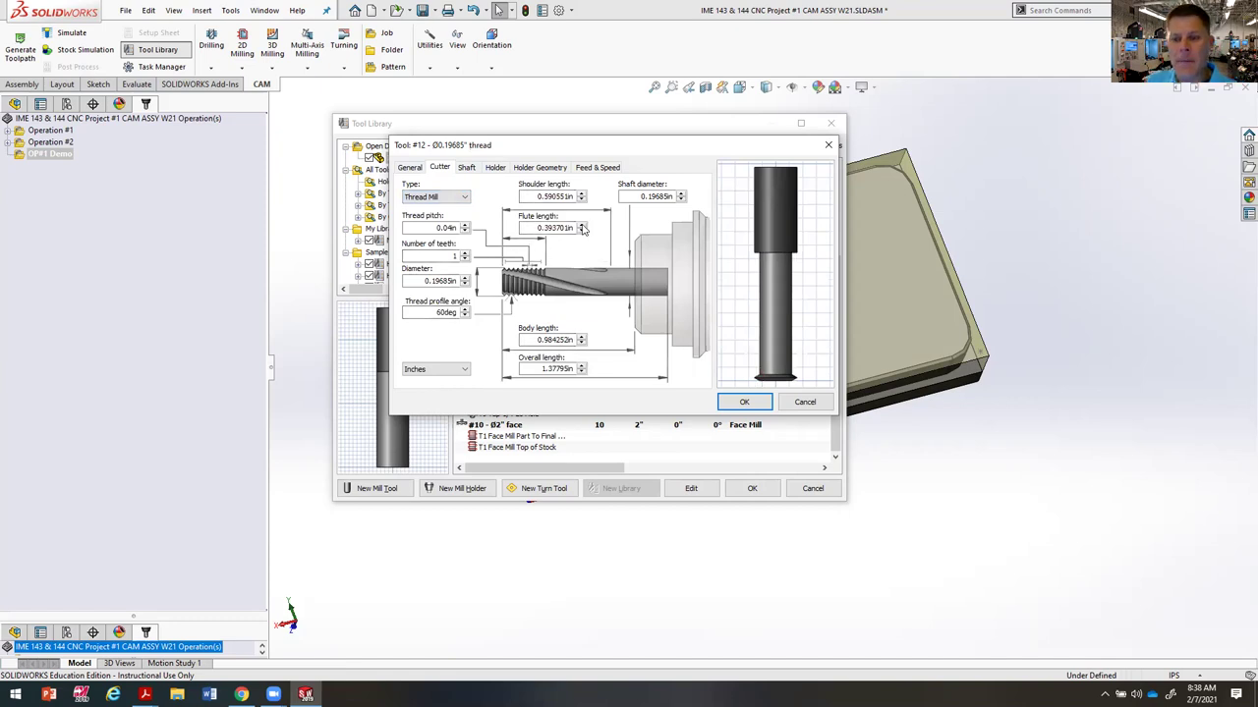
left_click(435, 198)
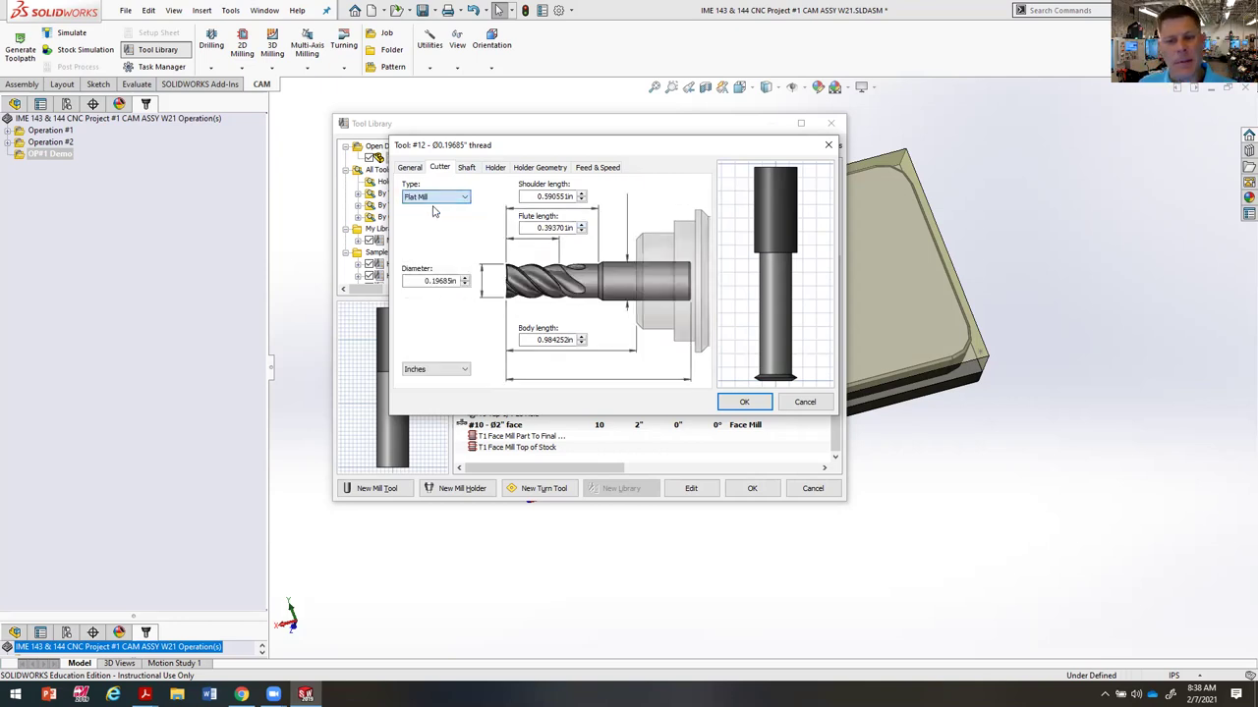
left_click(435, 210)
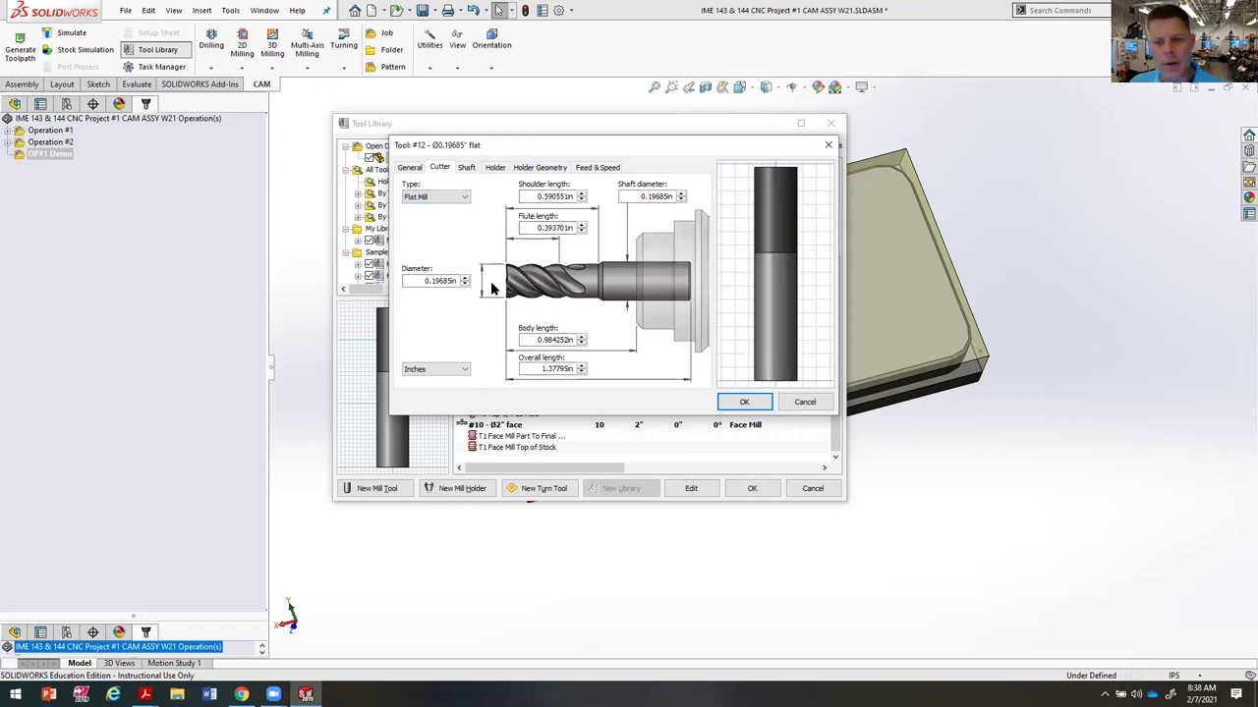
left_click(428, 281)
Step: Change tool #12's cutter diameter to .25 in and check the 0.25 in shaft diameters
double_click(427, 281)
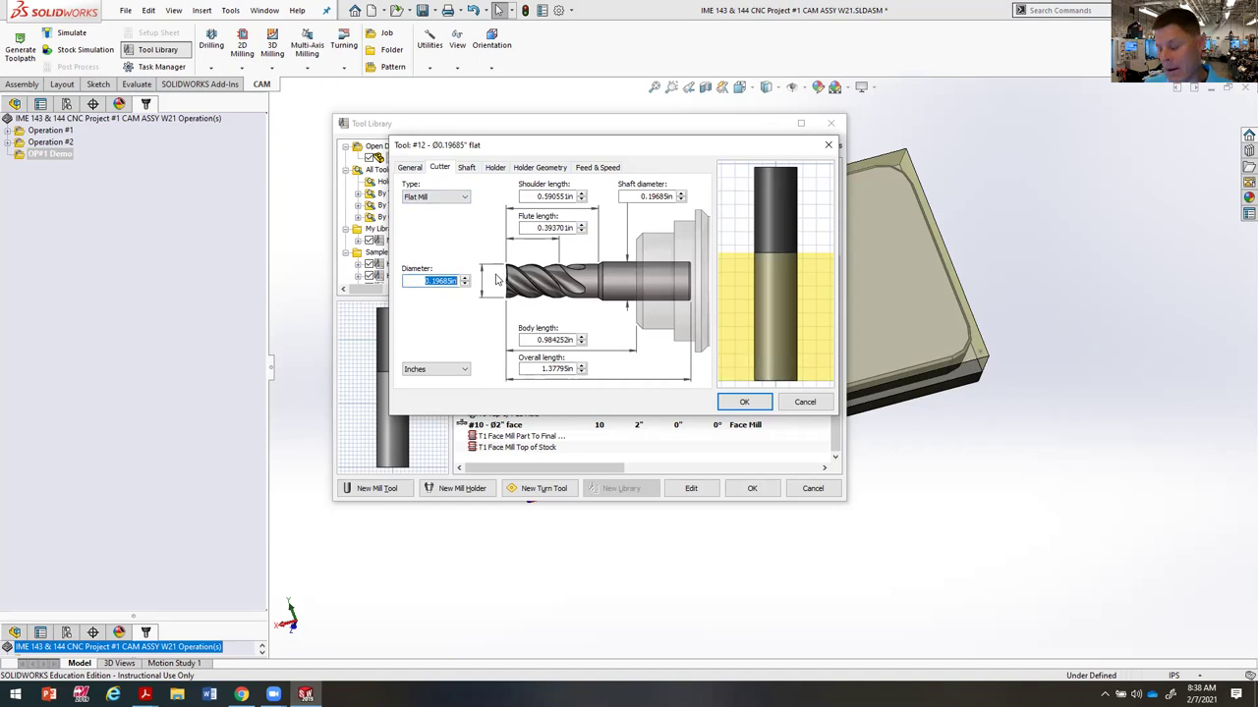
type(".25")
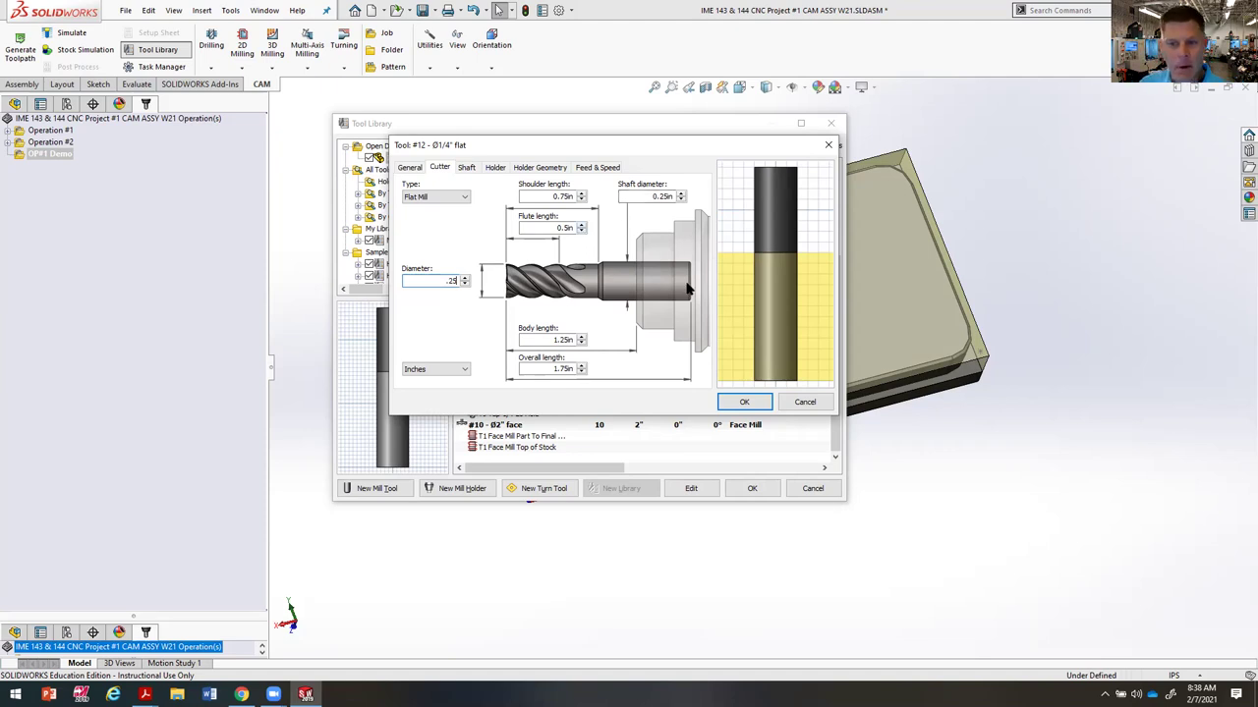
left_click(467, 168)
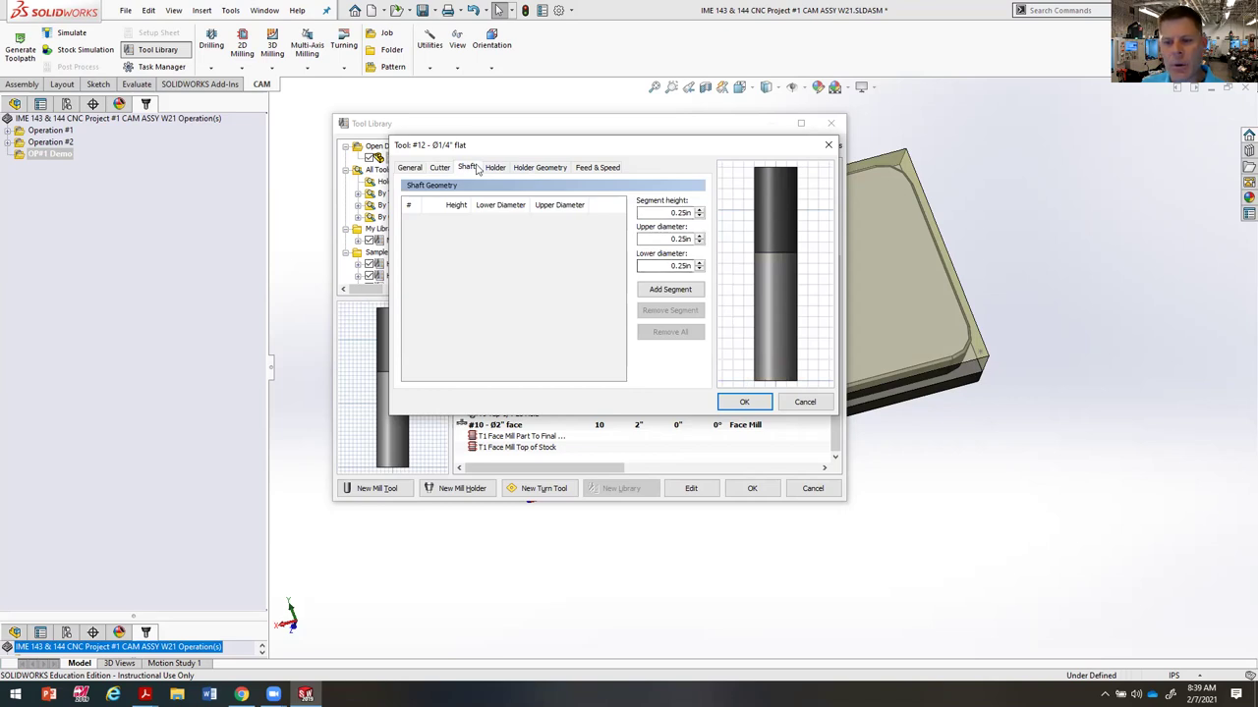
Step: Look over the tool's Holder tab and available holders without choosing one
left_click(439, 168)
left_click(467, 168)
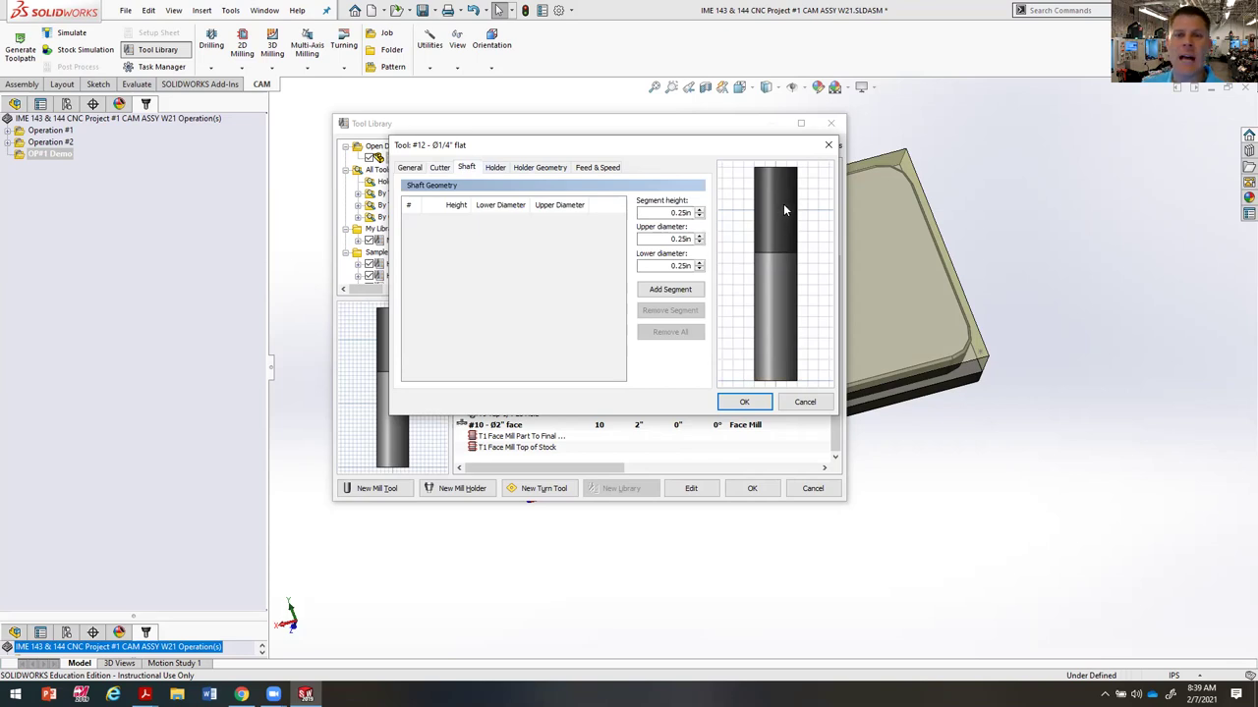
left_click(496, 168)
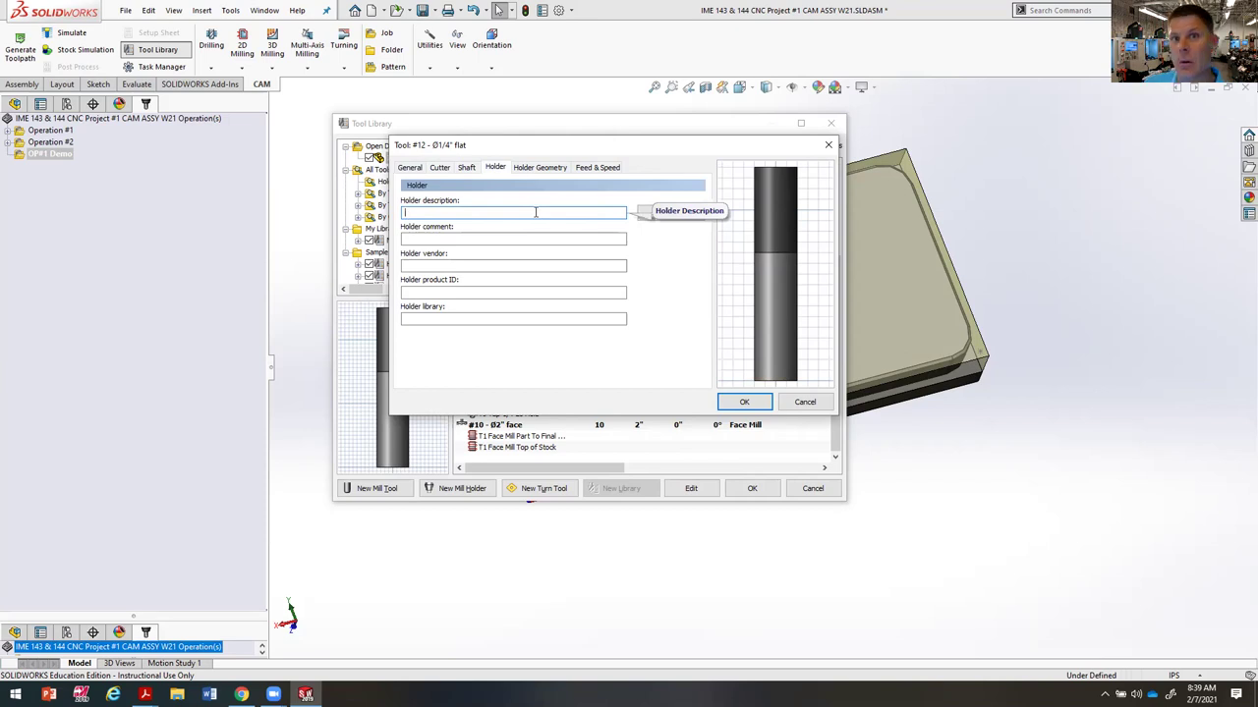
left_click(683, 210)
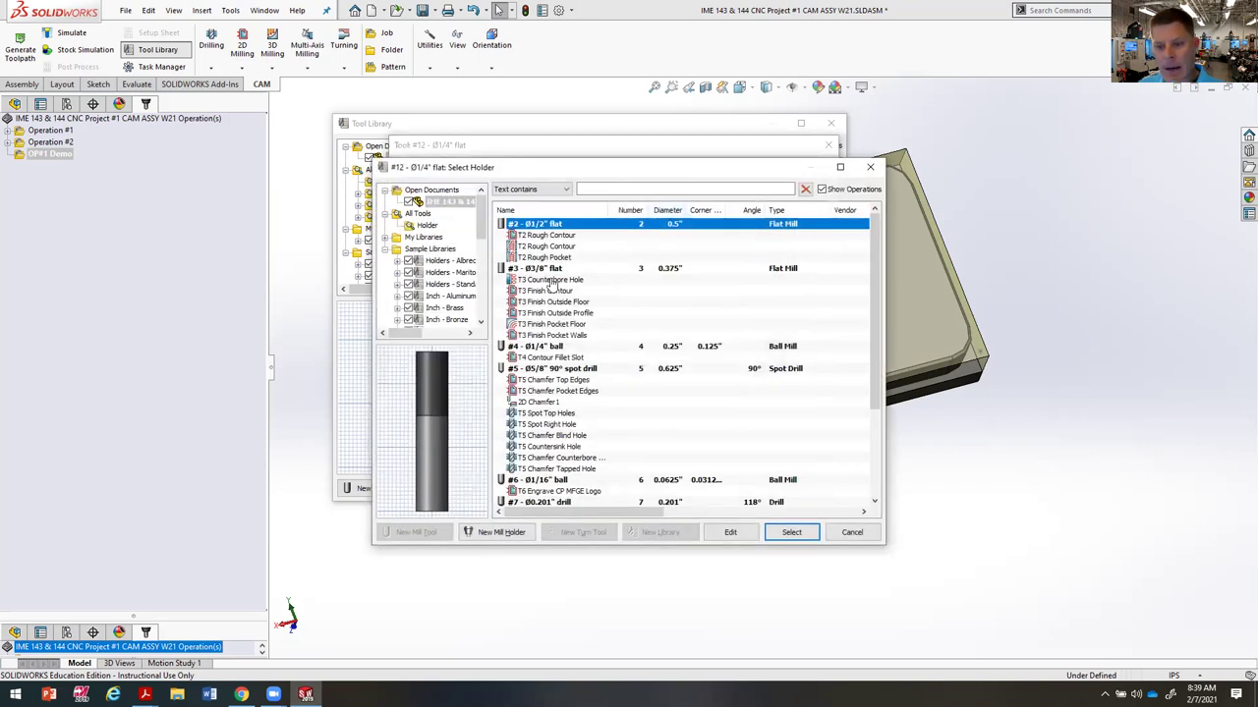
left_click(869, 167)
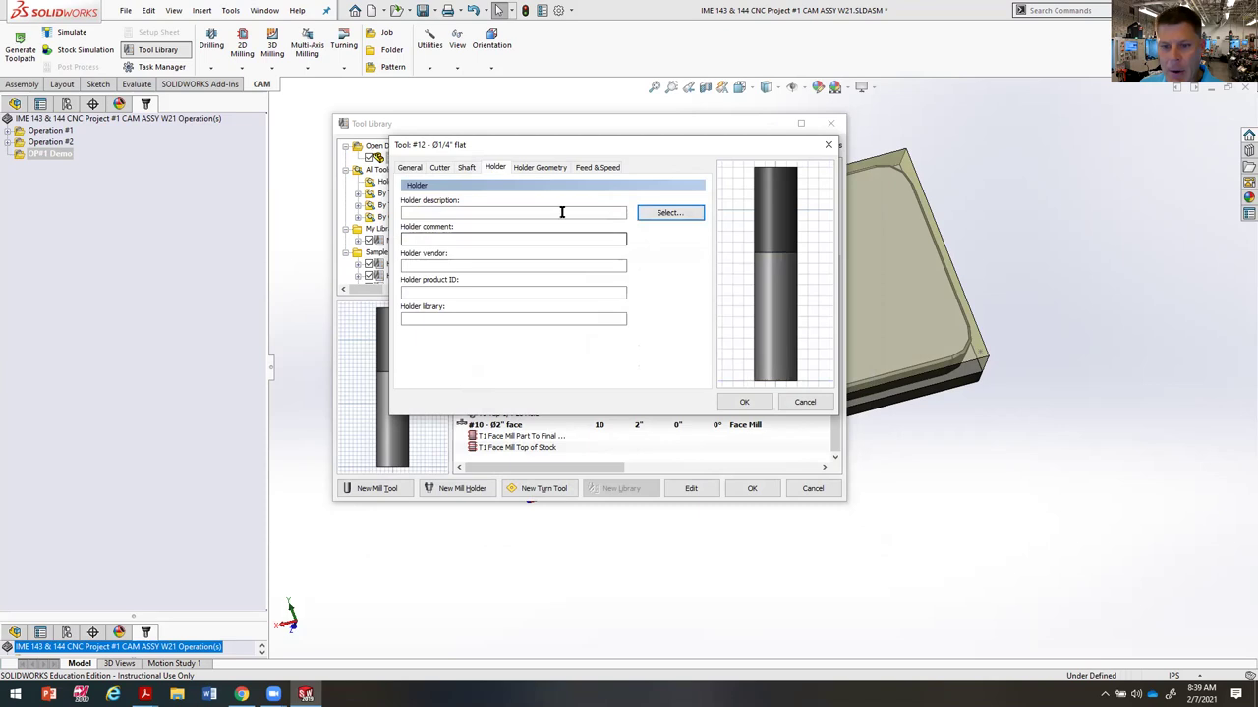
Step: Add three holder geometry segments, then remove them all, leaving the holder empty
left_click(538, 167)
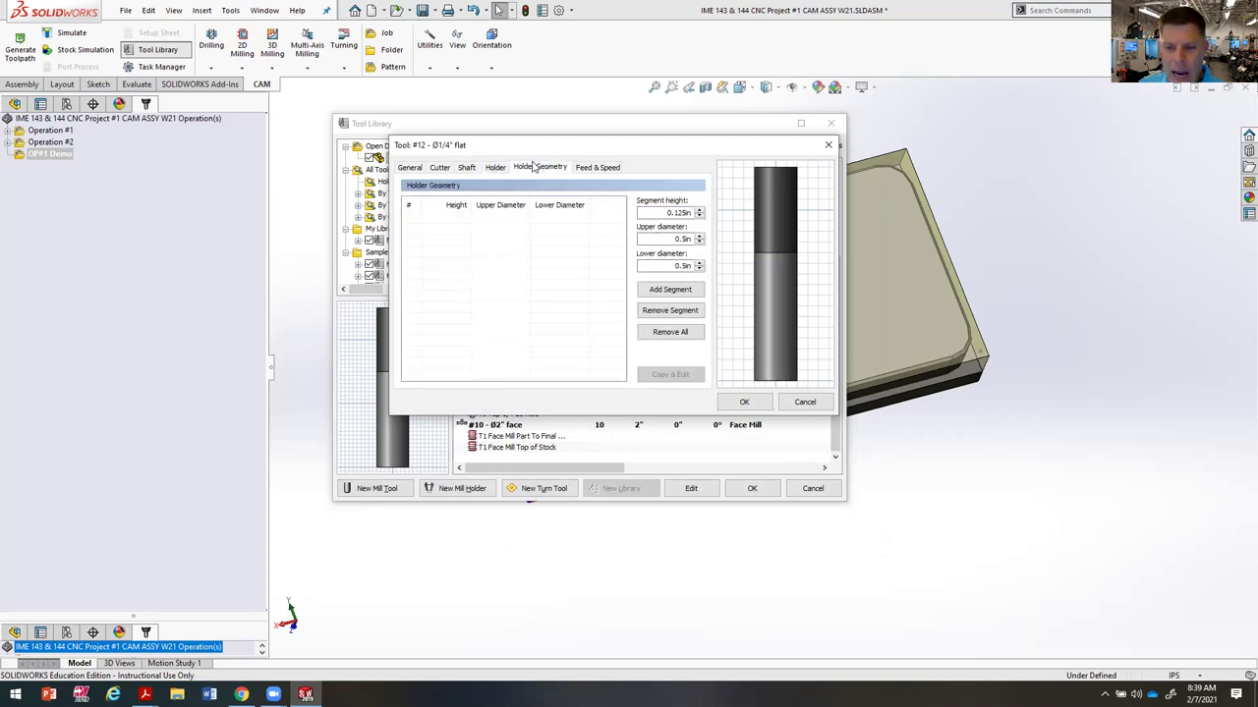
left_click(682, 289)
left_click(682, 290)
left_click(682, 289)
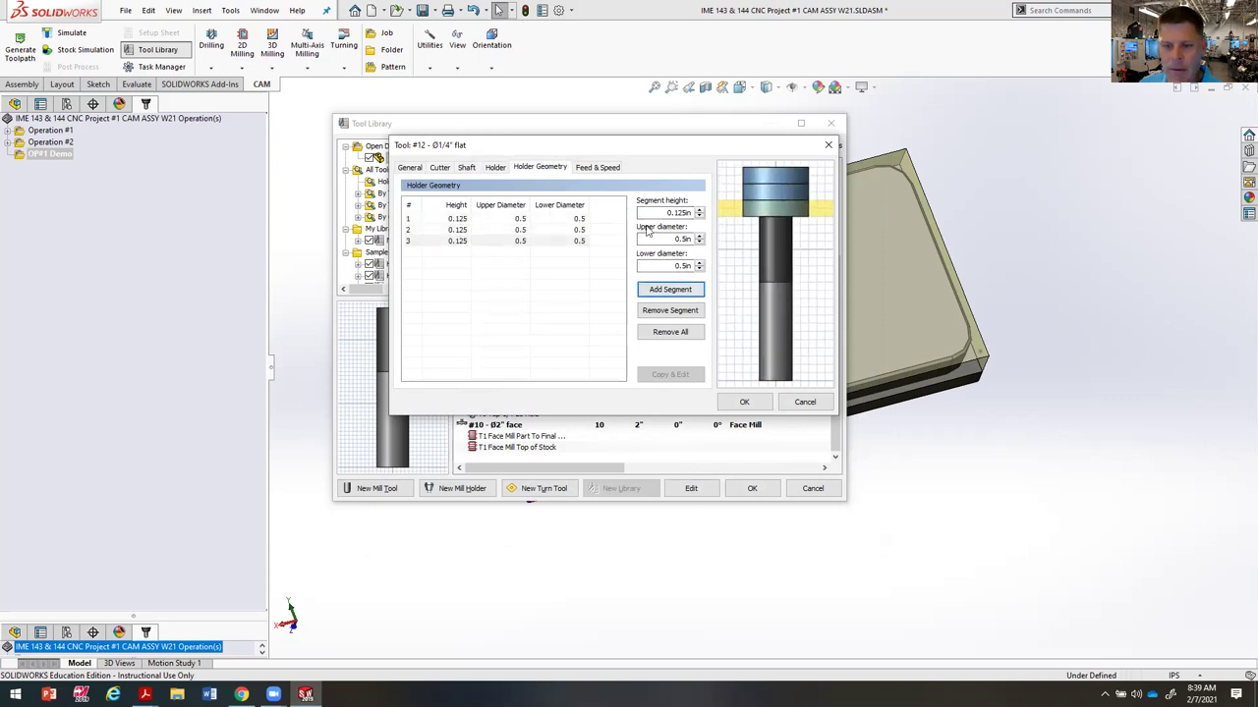
left_click(674, 333)
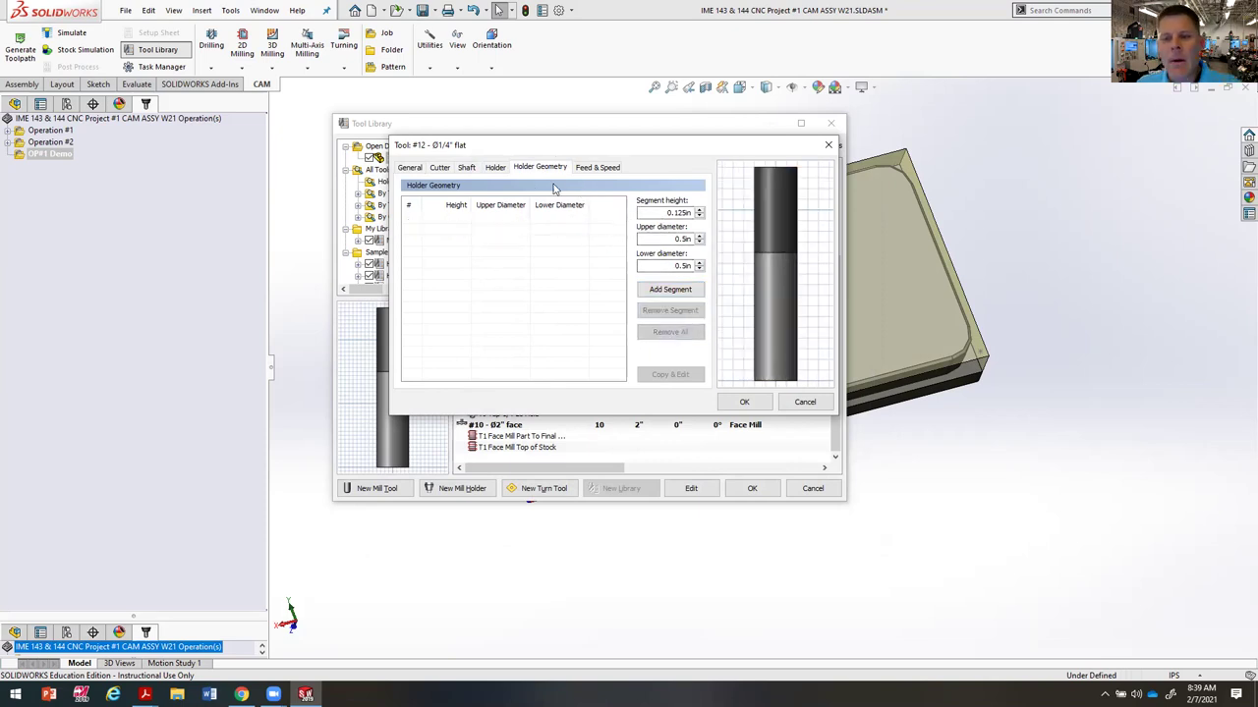
left_click(440, 168)
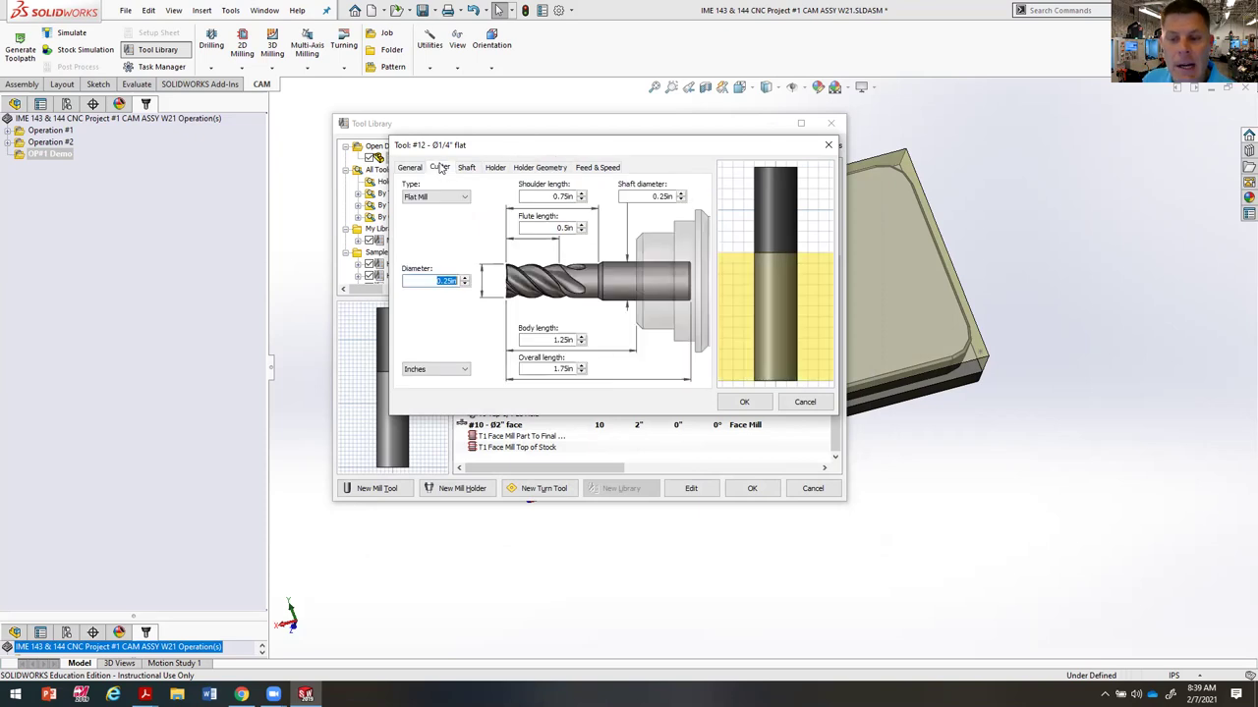
left_click(607, 167)
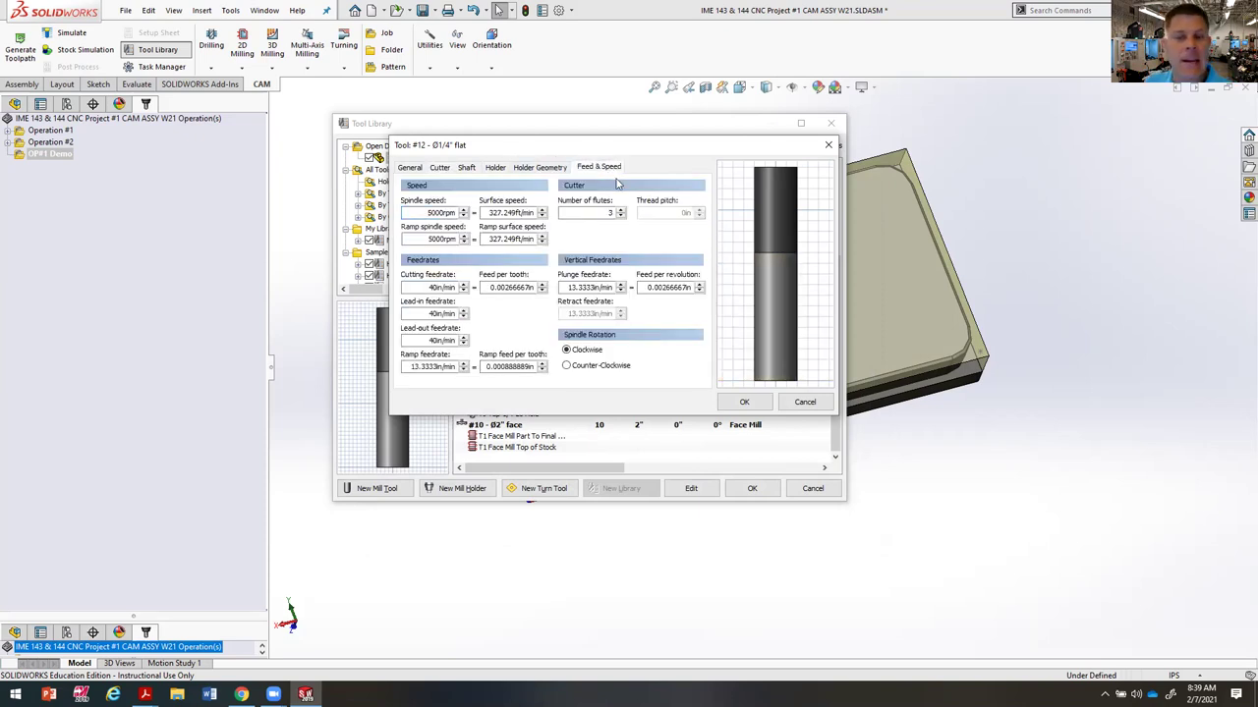
Step: Enter a 500 ft/min surface speed, recalculating spindle speed to 7639.44 rpm
left_click(511, 212)
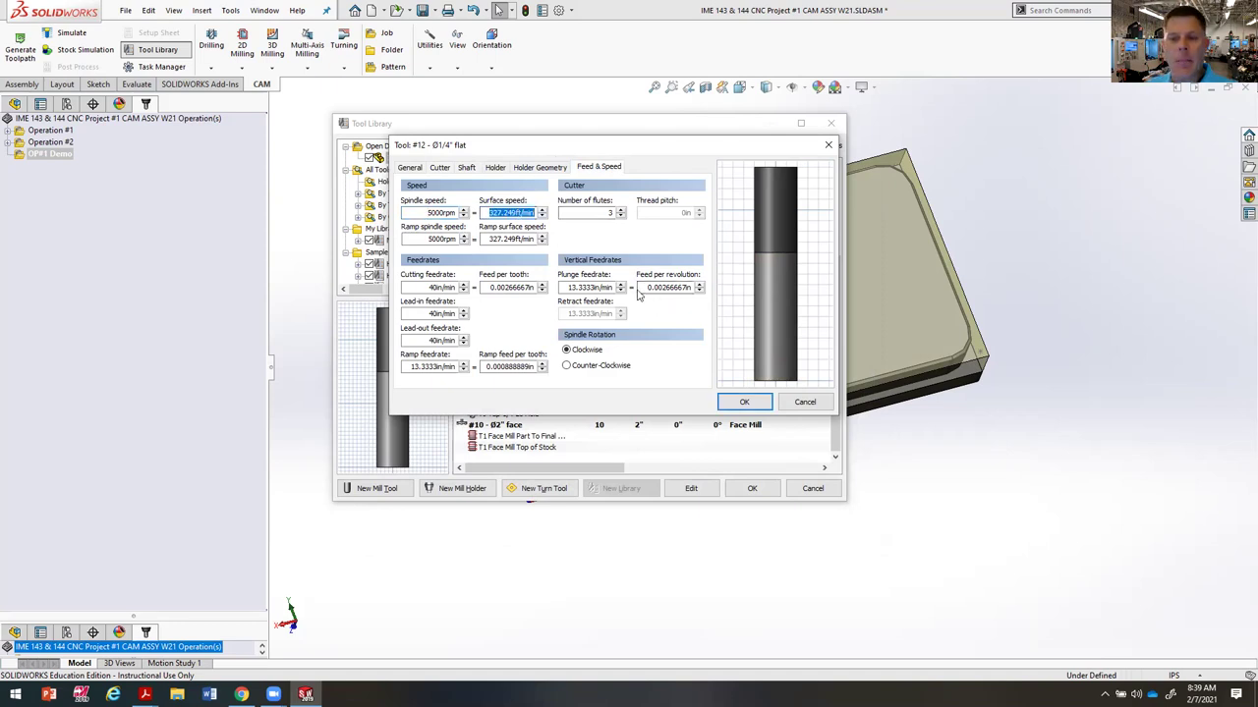
type("500")
key("Tab")
left_click(531, 211)
left_click_drag(402, 212, 461, 214)
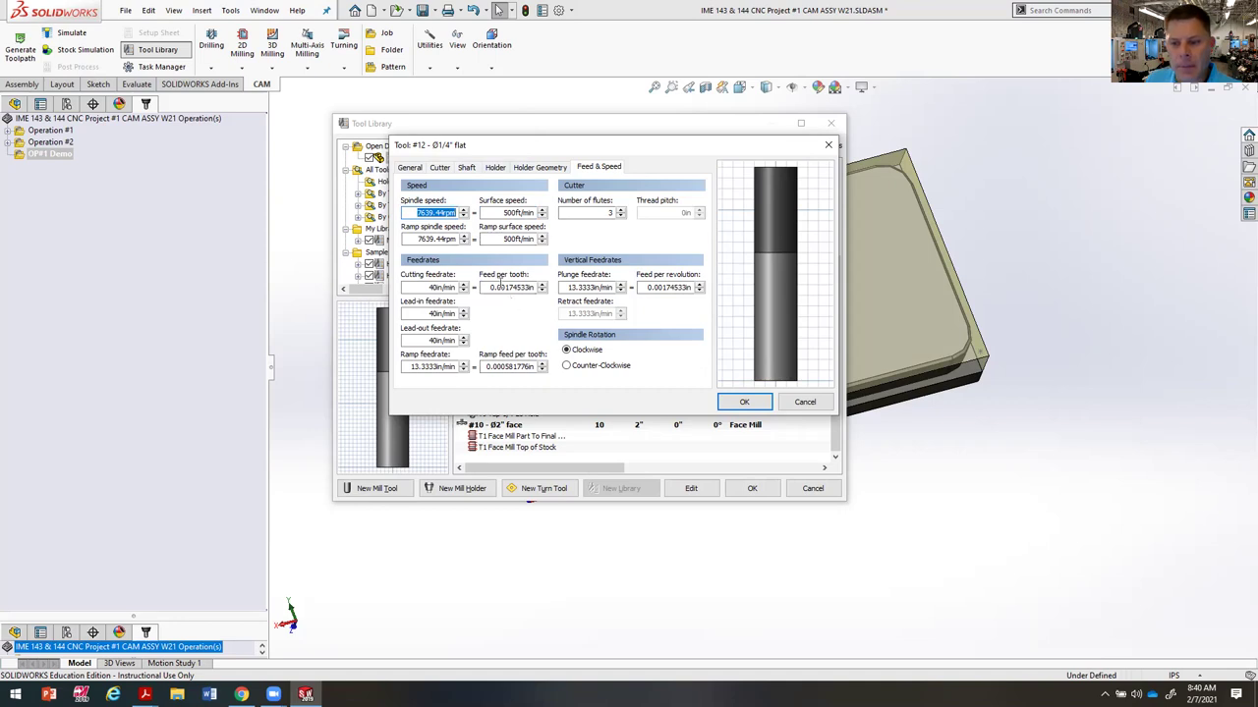
Step: Set feed per tooth to 0.003 in and the cutting feedrate to 69 in/min
left_click_drag(505, 287, 535, 287)
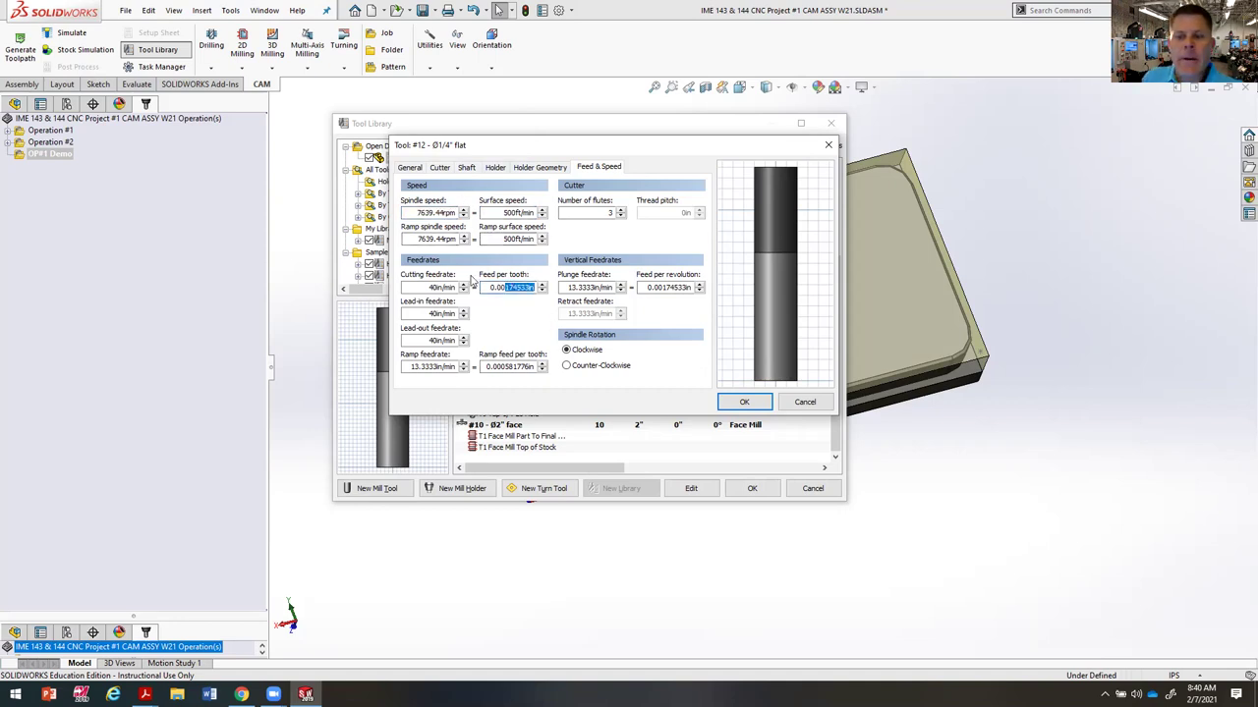
left_click(608, 213)
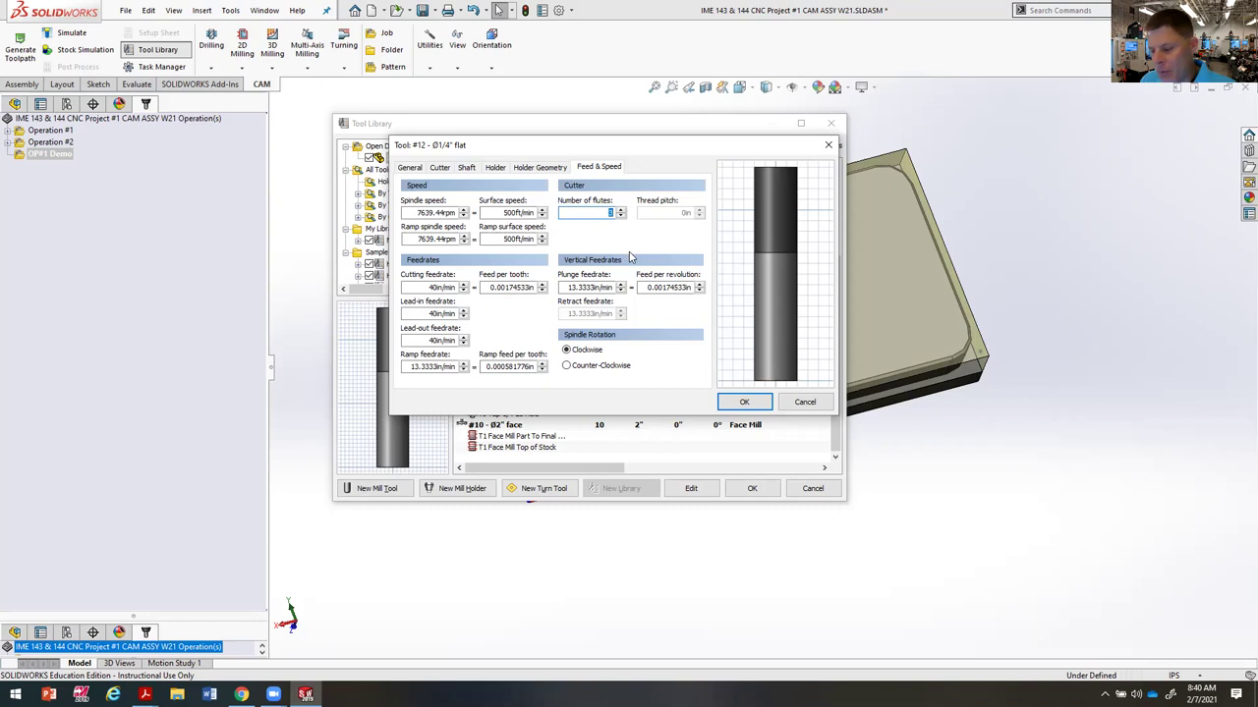
double_click(511, 287)
type("0.003")
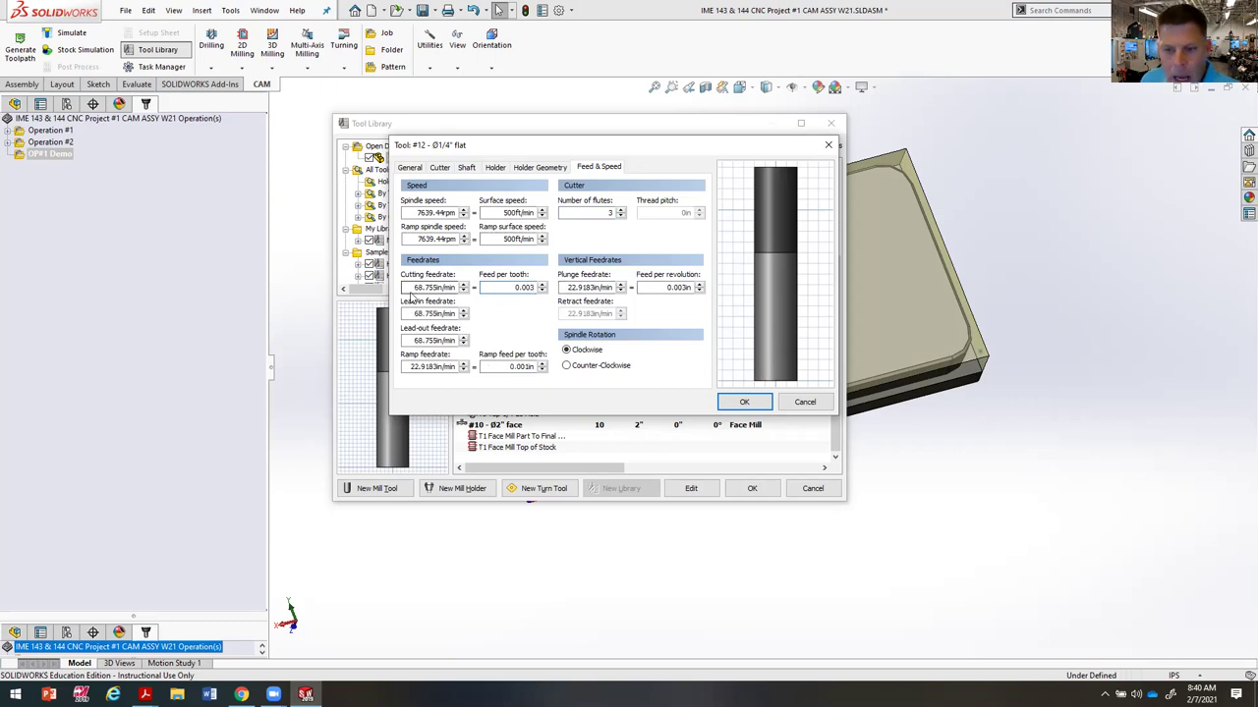
left_click_drag(402, 287, 464, 291)
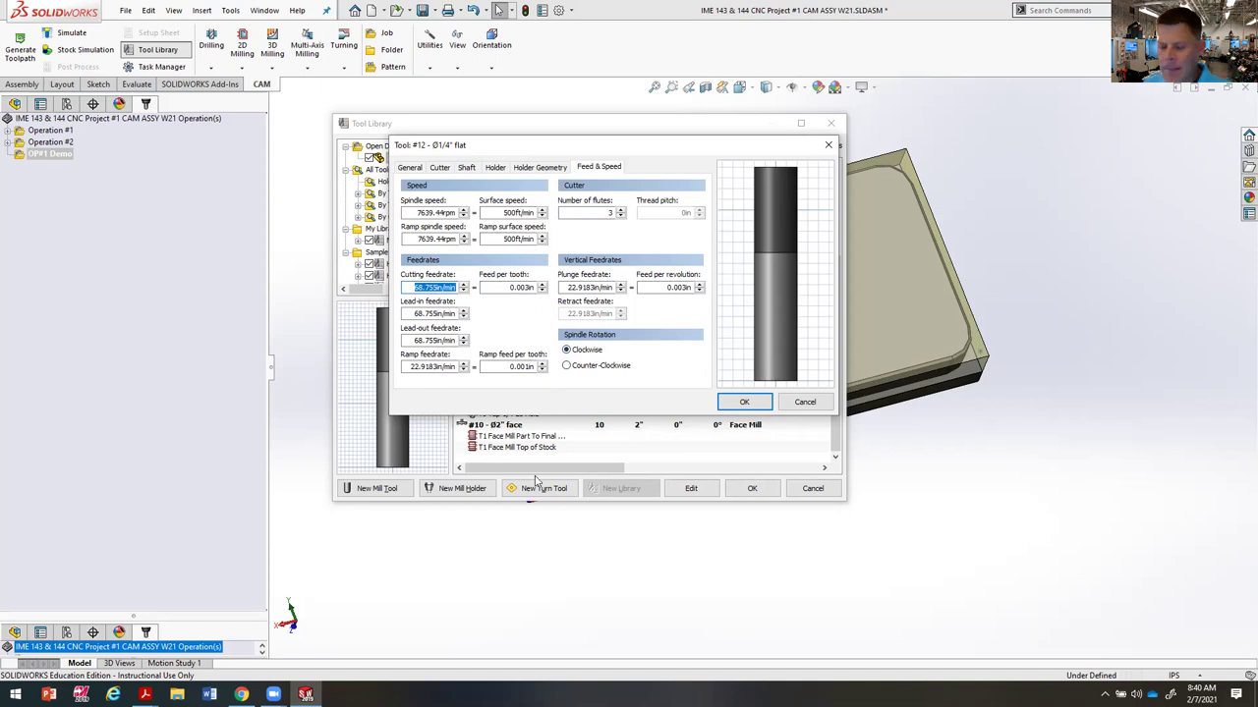
type("69")
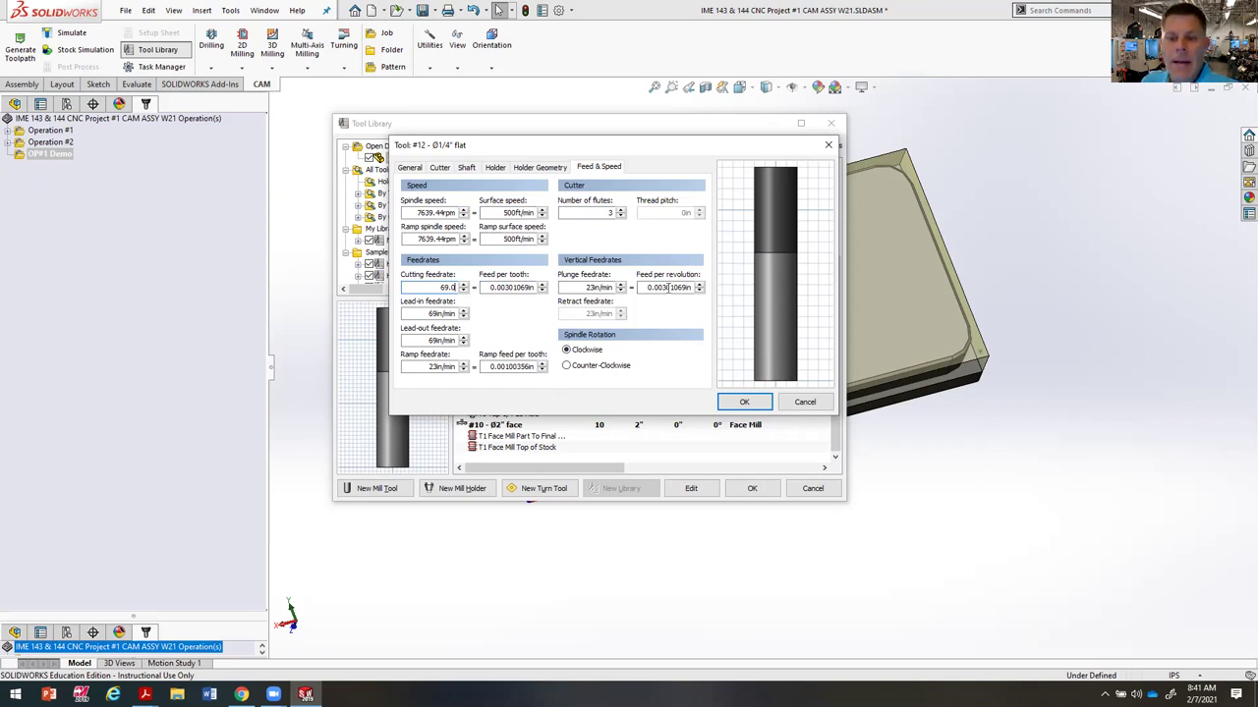
Step: Change the plunge feedrate to 34 in/min so ramp and retract feedrates match
double_click(506, 287)
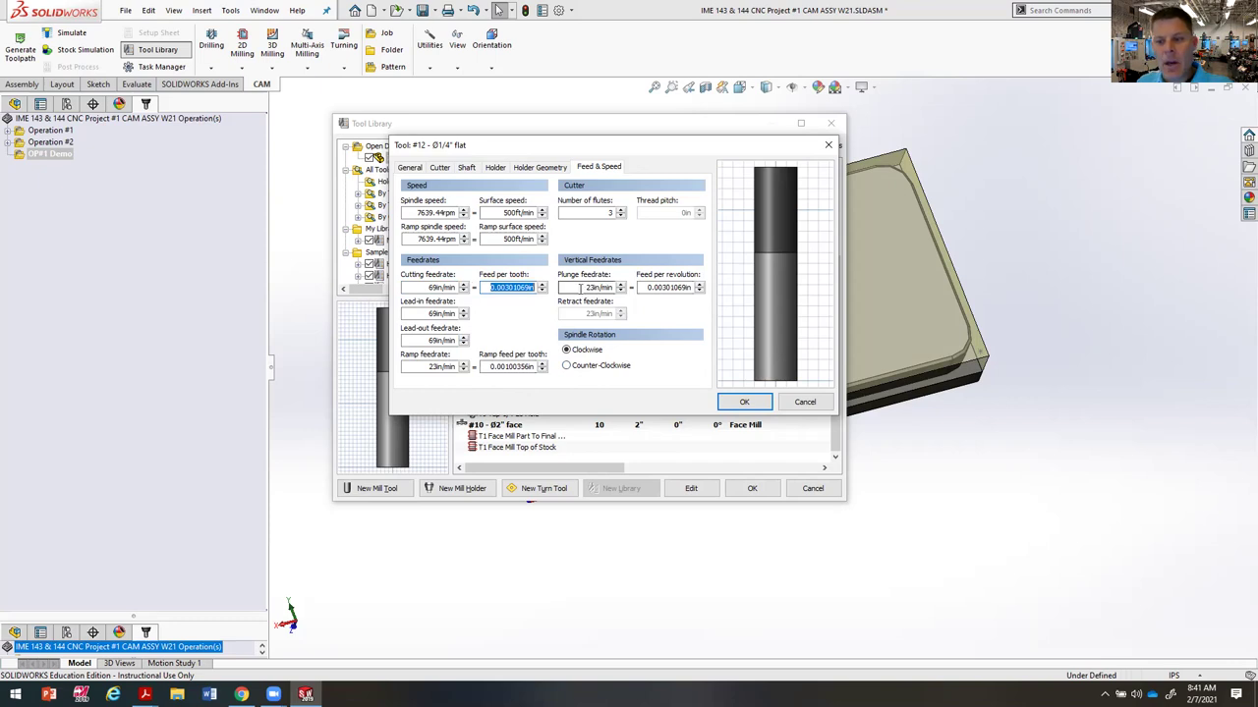
left_click_drag(580, 287, 617, 288)
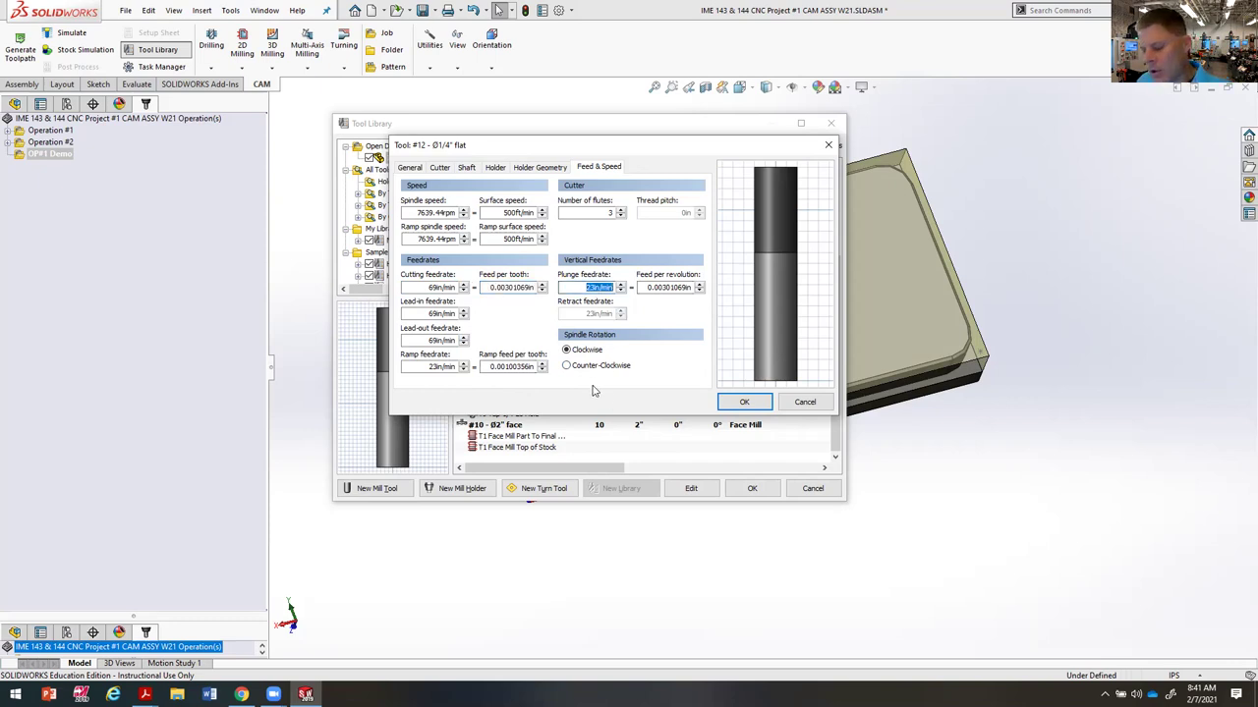
type("34")
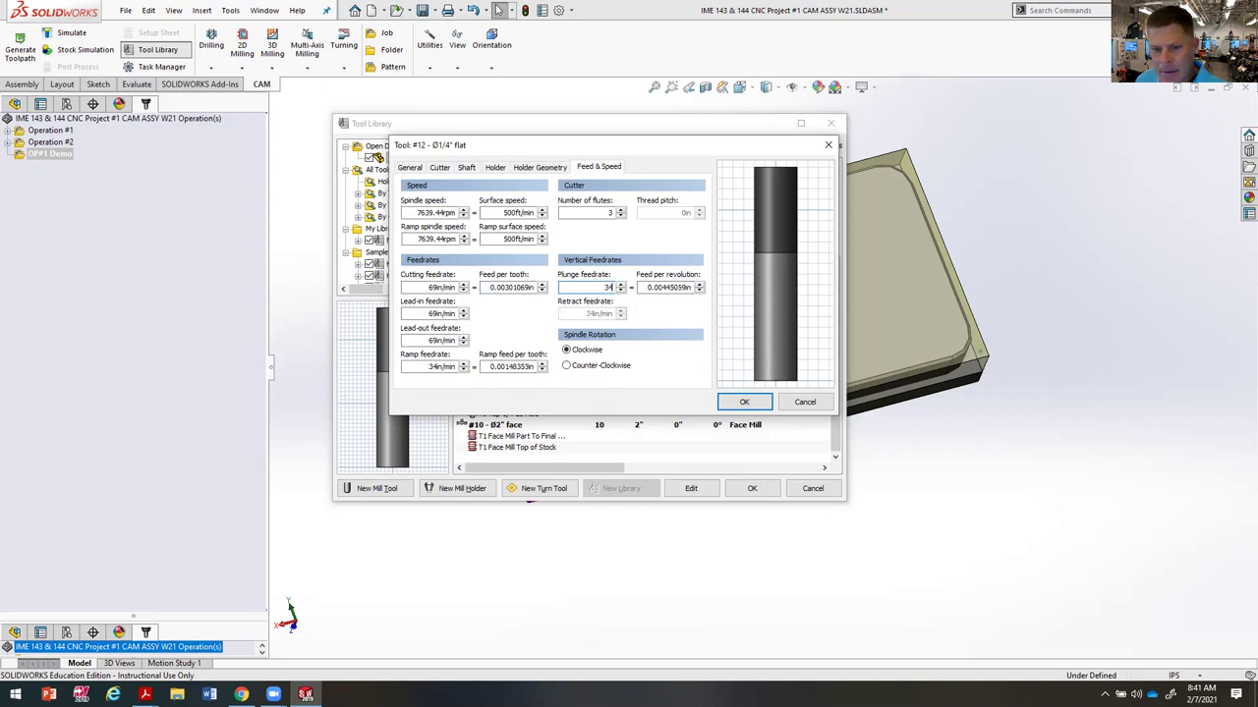
left_click(428, 367)
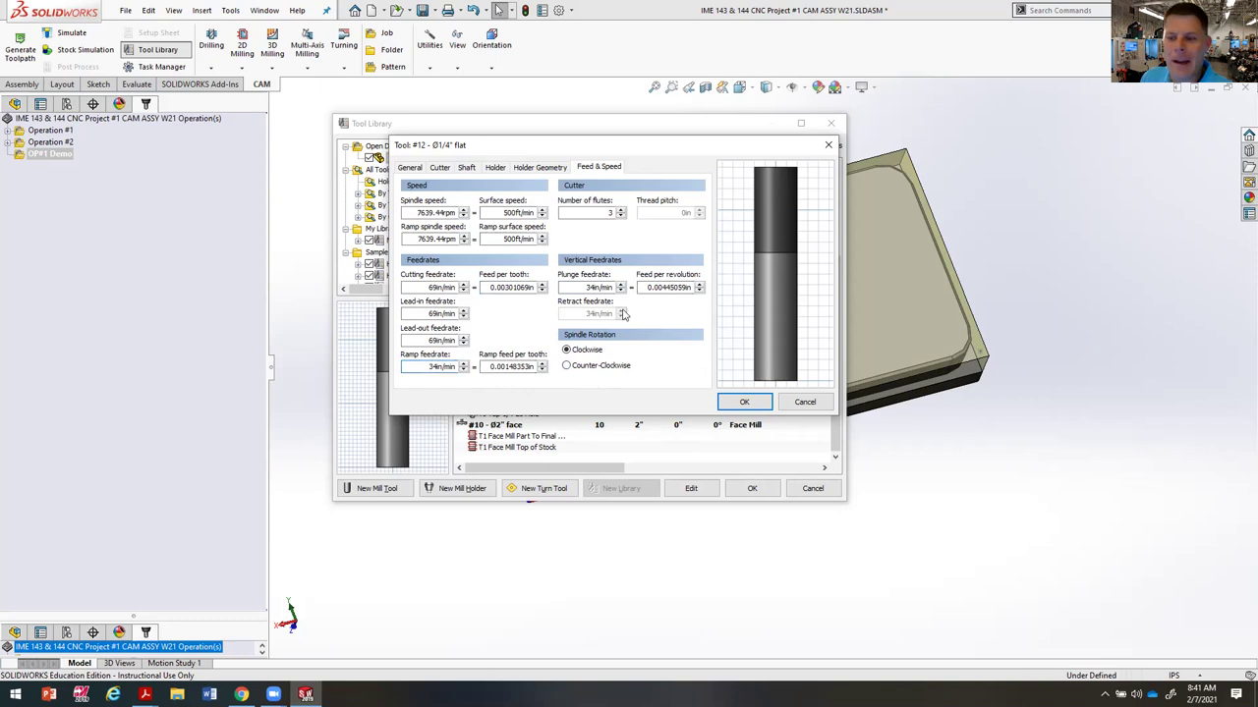
Step: Accept the new #12 Ø1/4" flat mill and close the Tool Library, reopening and closing it once
left_click(744, 402)
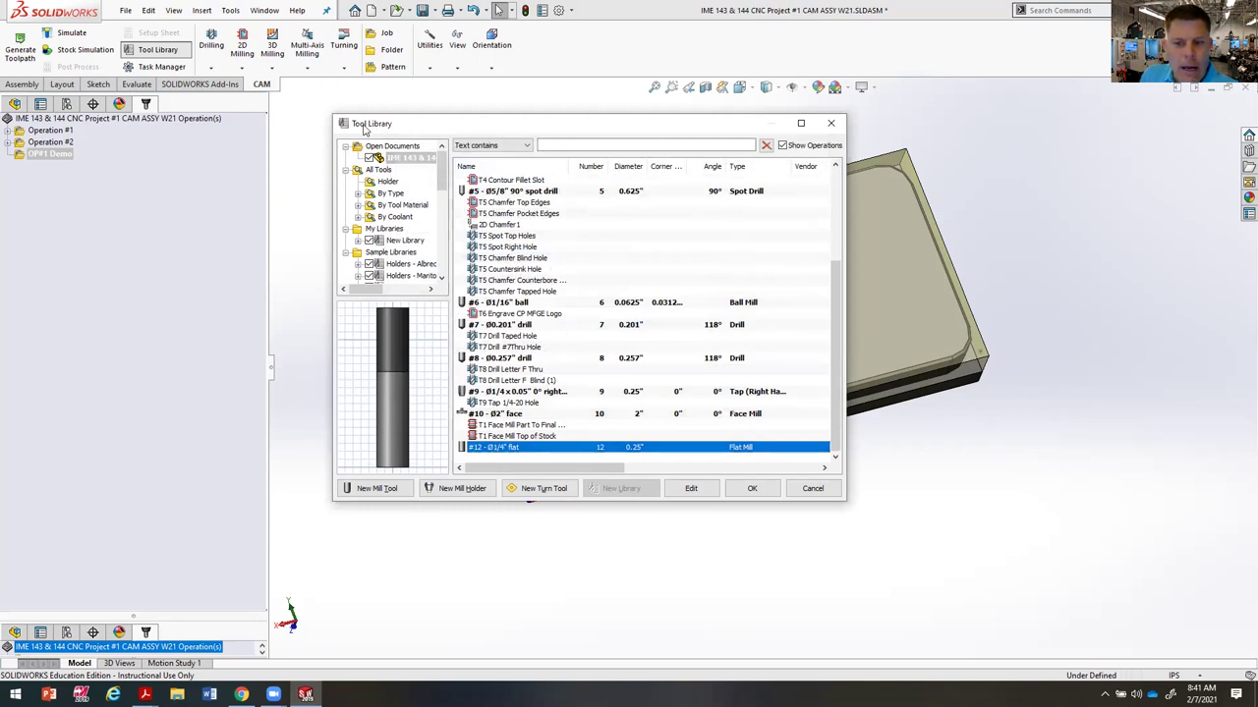
left_click(831, 123)
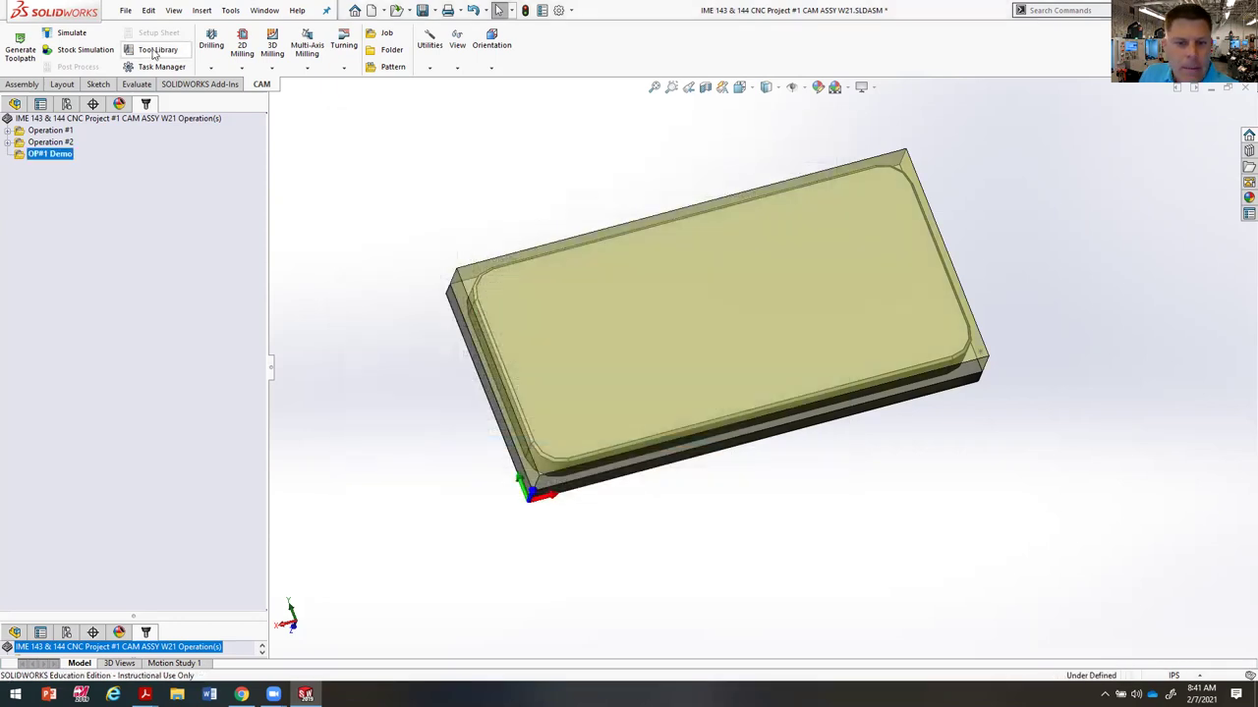
left_click(156, 52)
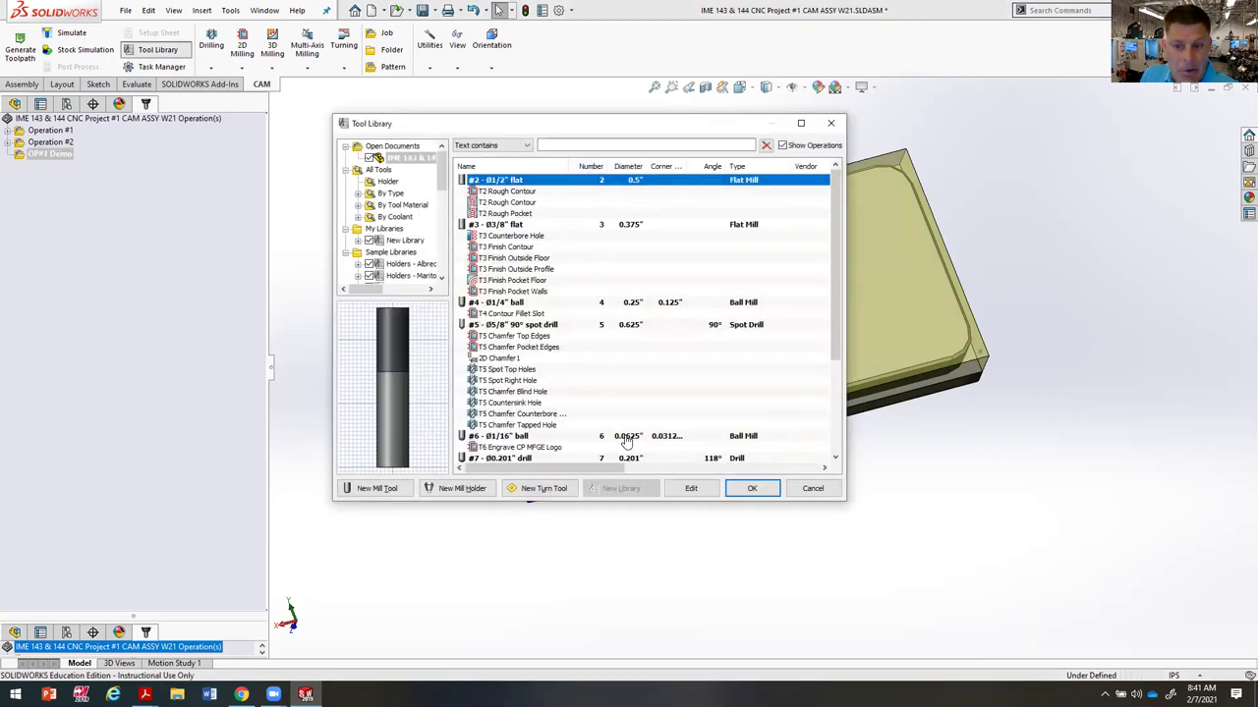
left_click(832, 124)
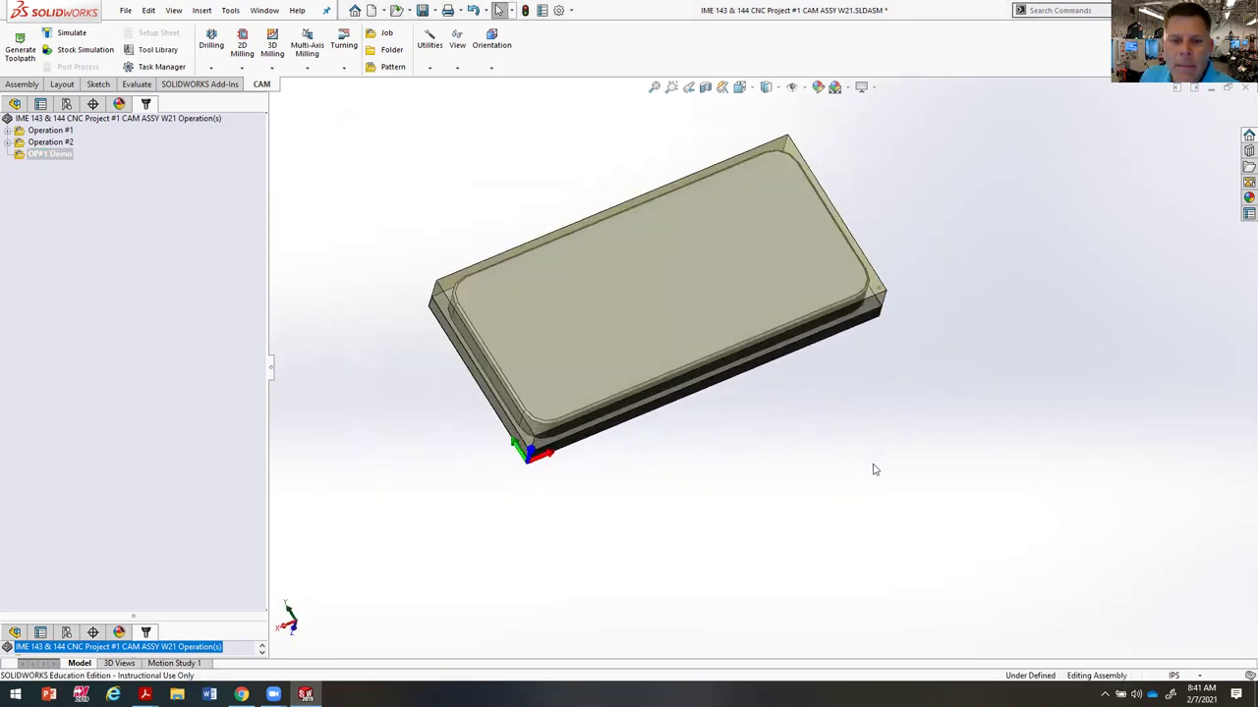
Step: Generate Operation #1's toolpaths and view all four paths together on the part
left_click(8, 131)
left_click(79, 142)
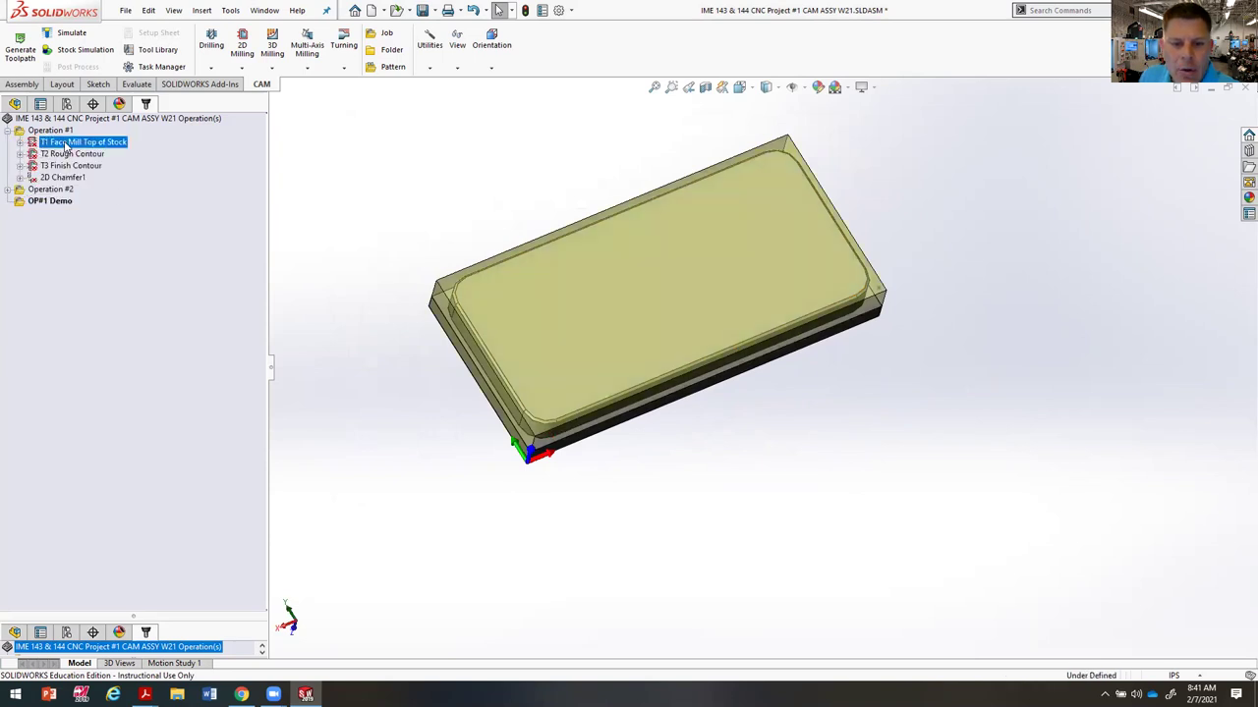
left_click(49, 129)
left_click(18, 47)
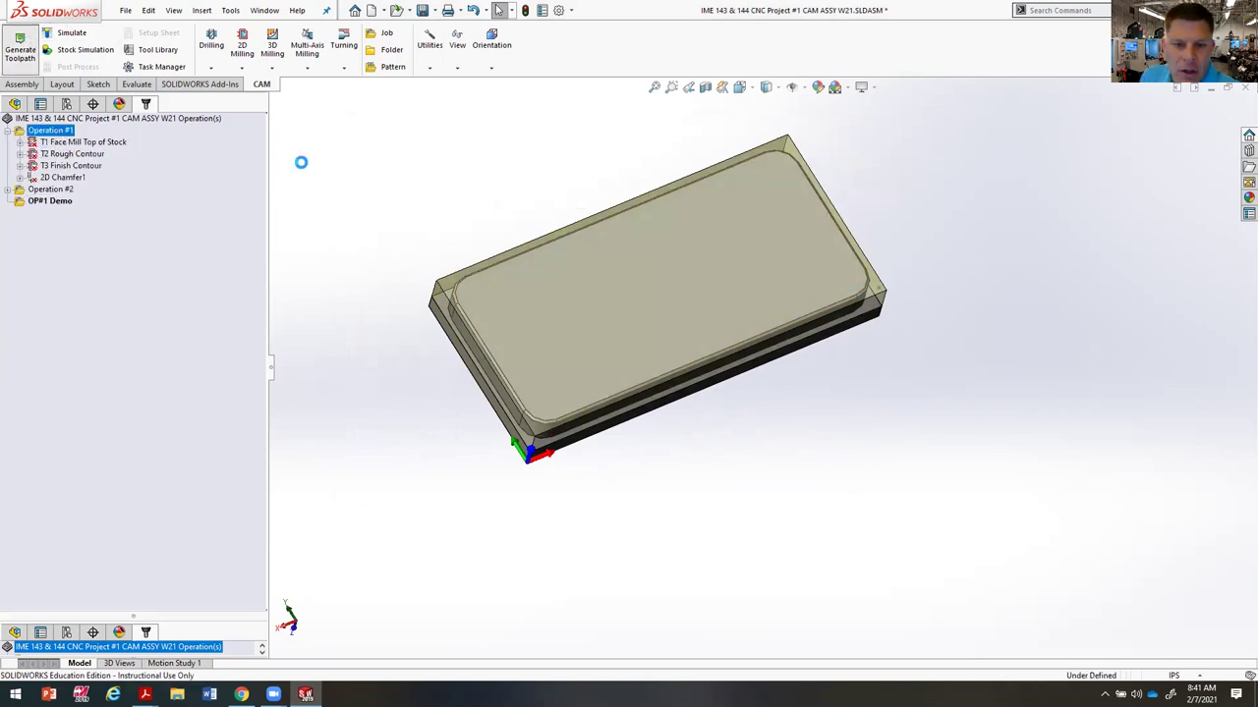
left_click(88, 143)
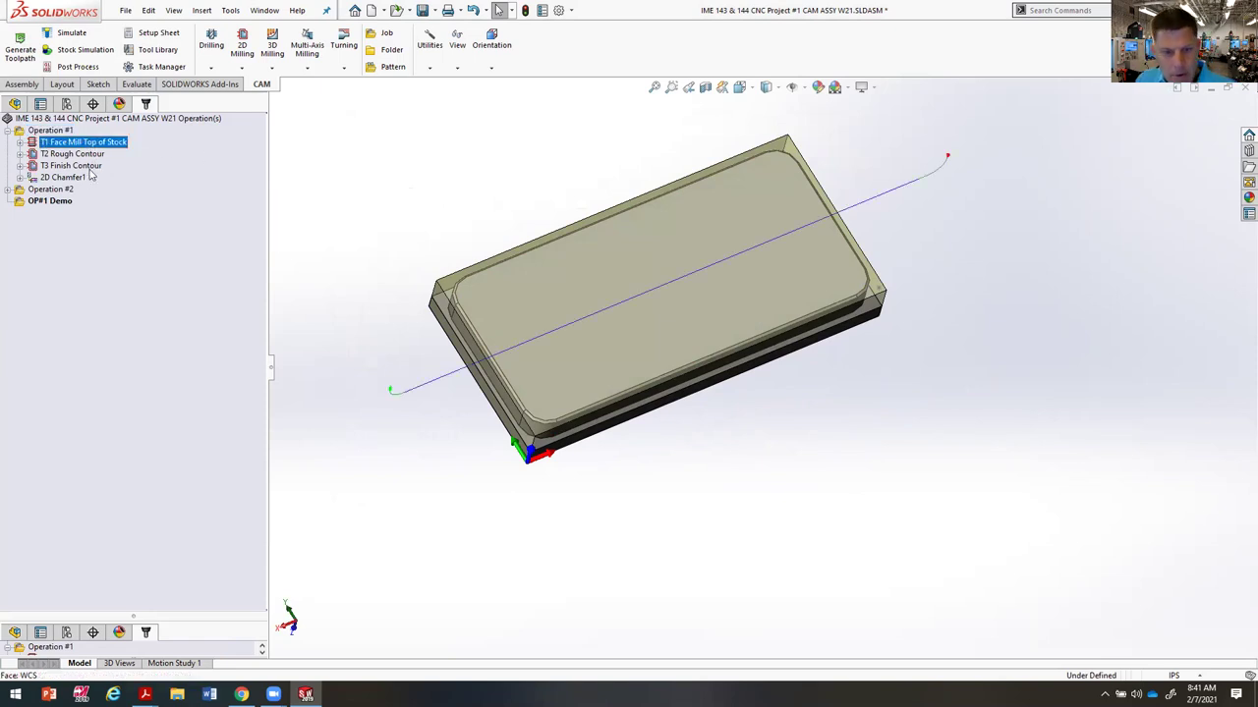
left_click(69, 176, "shift")
middle_click_drag(629, 422, 768, 529)
middle_click_drag(764, 513, 780, 485)
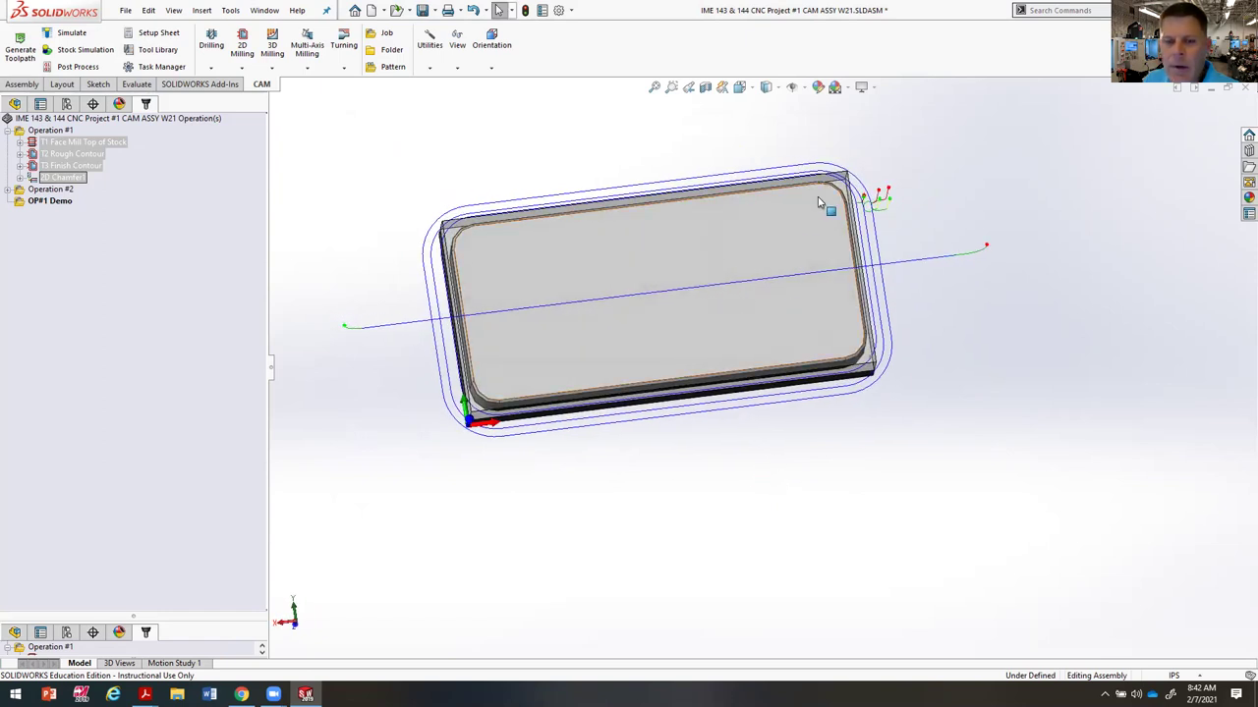
Step: Inspect the T1 Face Mill, T2 Rough Contour, T3 Finish Contour and 2D Chamfer1 paths individually
left_click(52, 144)
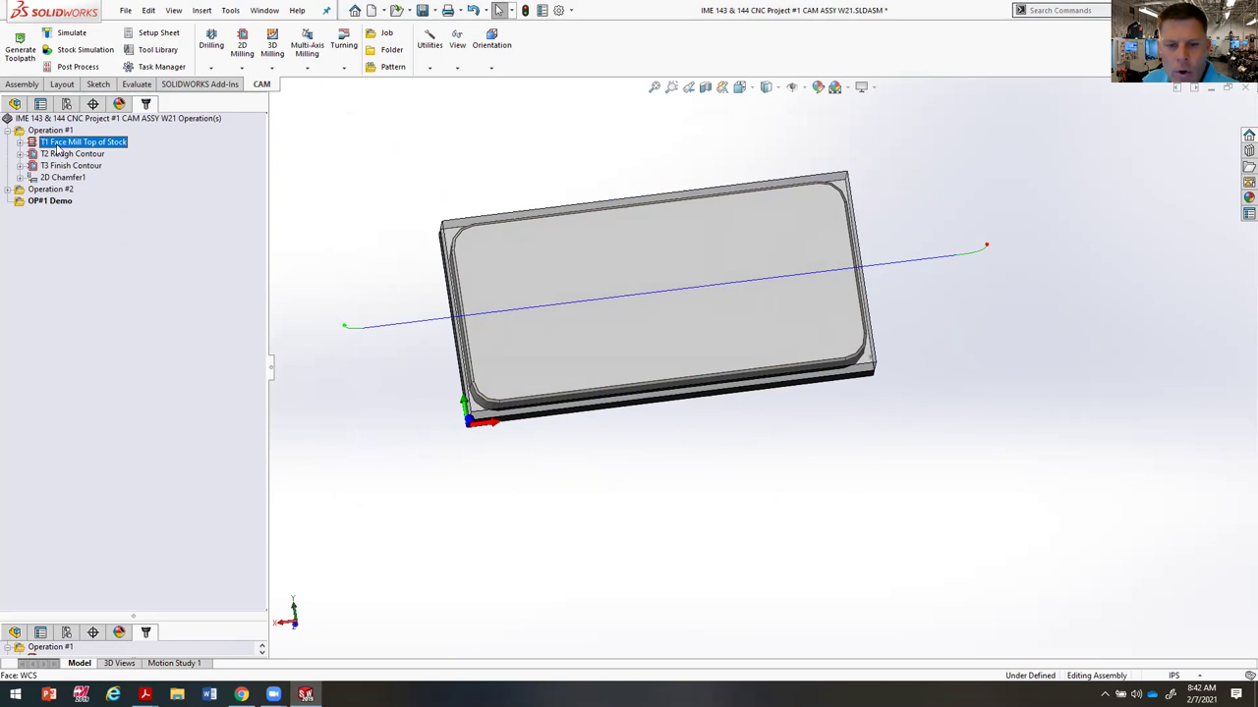
left_click(88, 155)
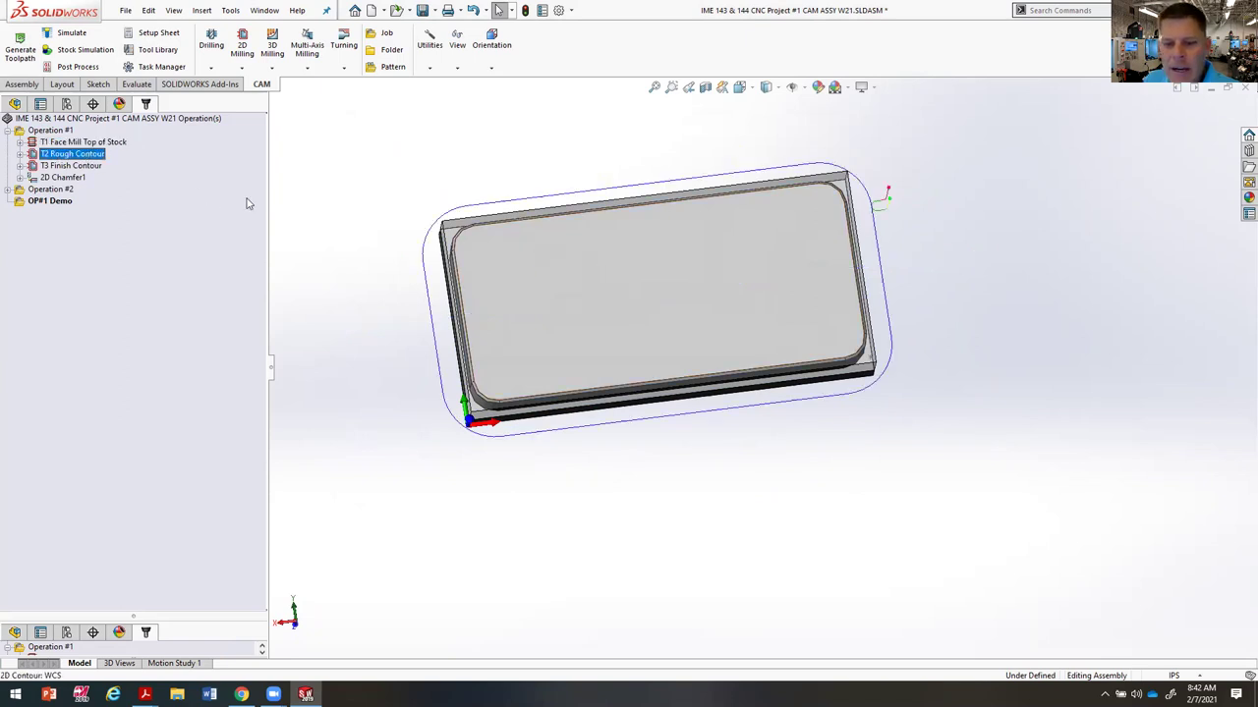
middle_click_drag(943, 309, 826, 247)
left_click(63, 169)
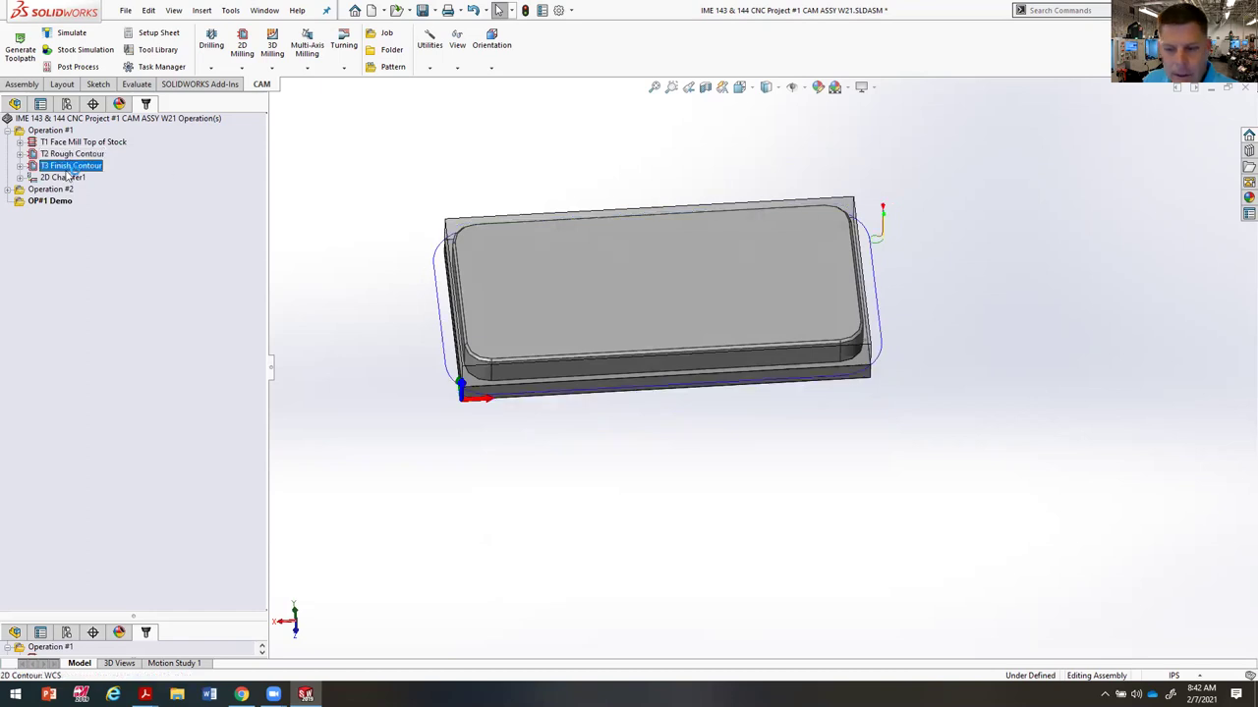
left_click(80, 178)
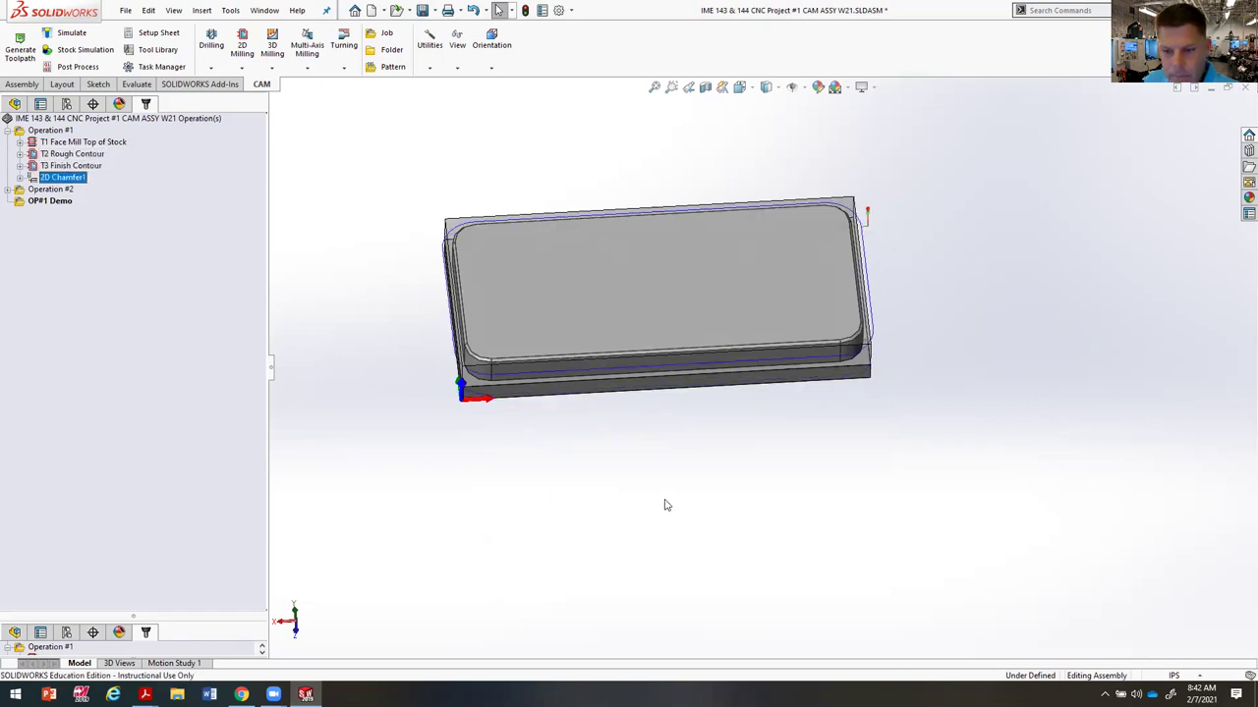
middle_click_drag(665, 505, 651, 441)
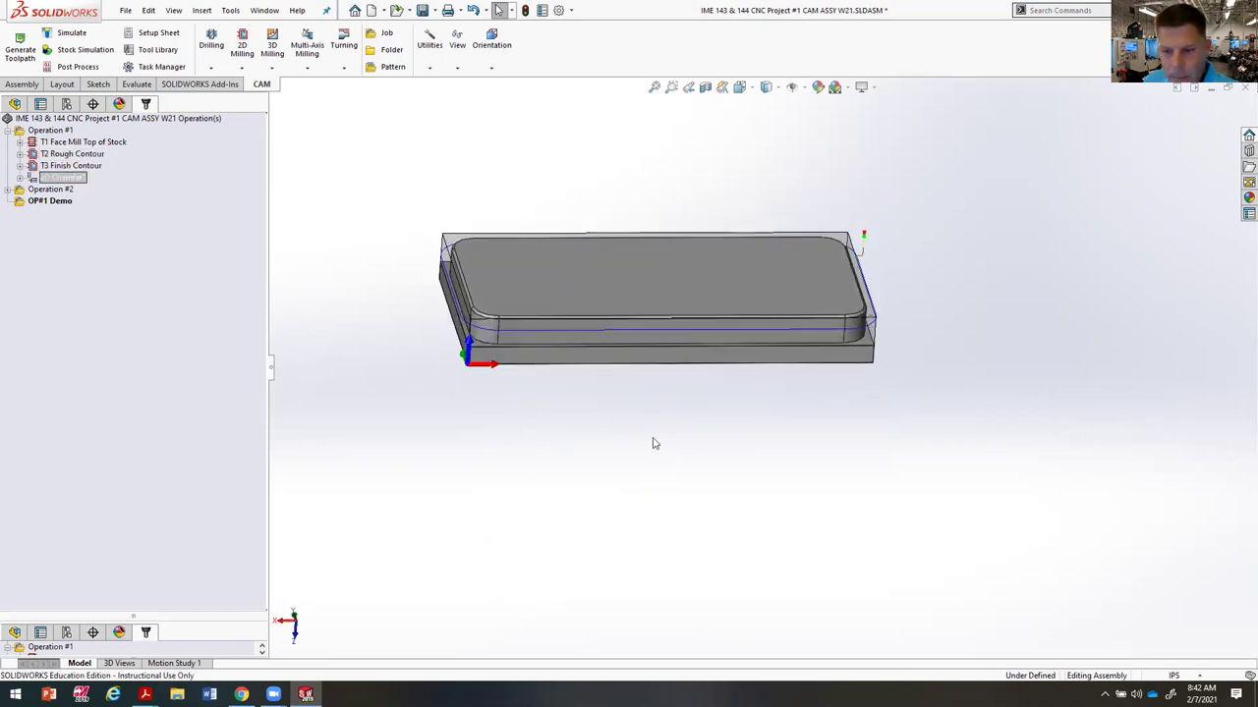
left_click(55, 203)
middle_click_drag(1036, 458, 1061, 502)
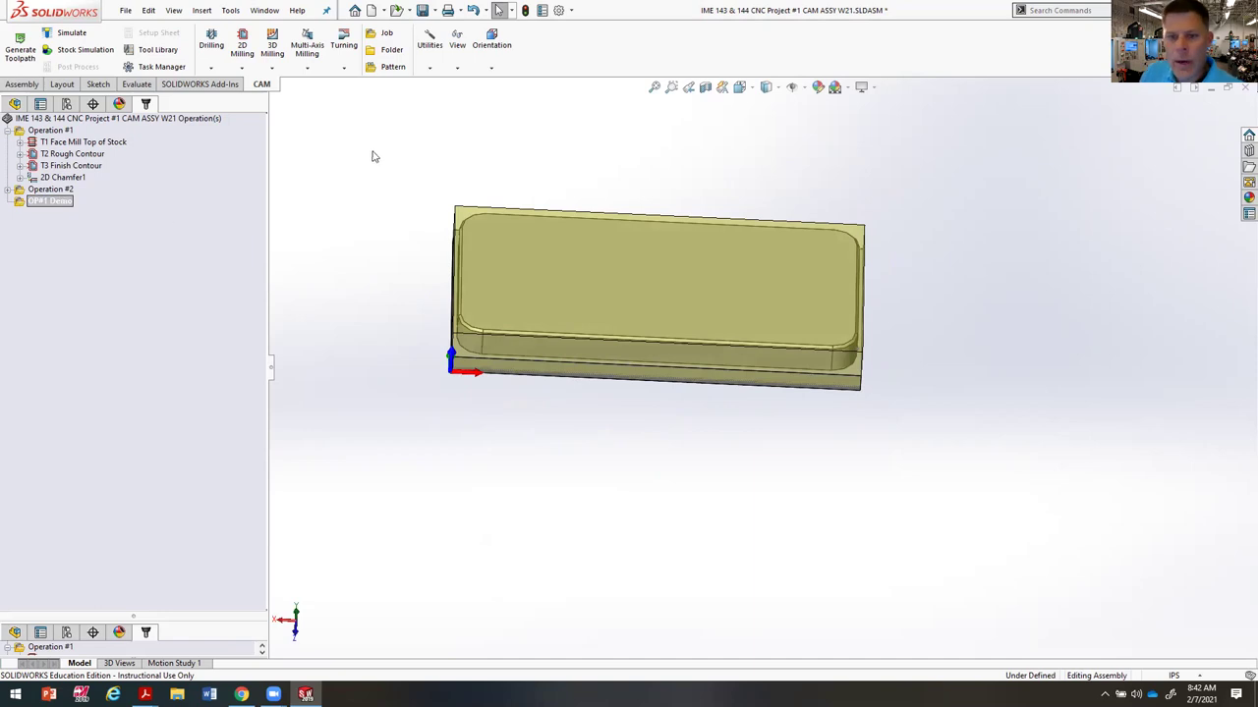
Step: Show the 2D Milling operations dropdown on the CAM toolbar
left_click(242, 69)
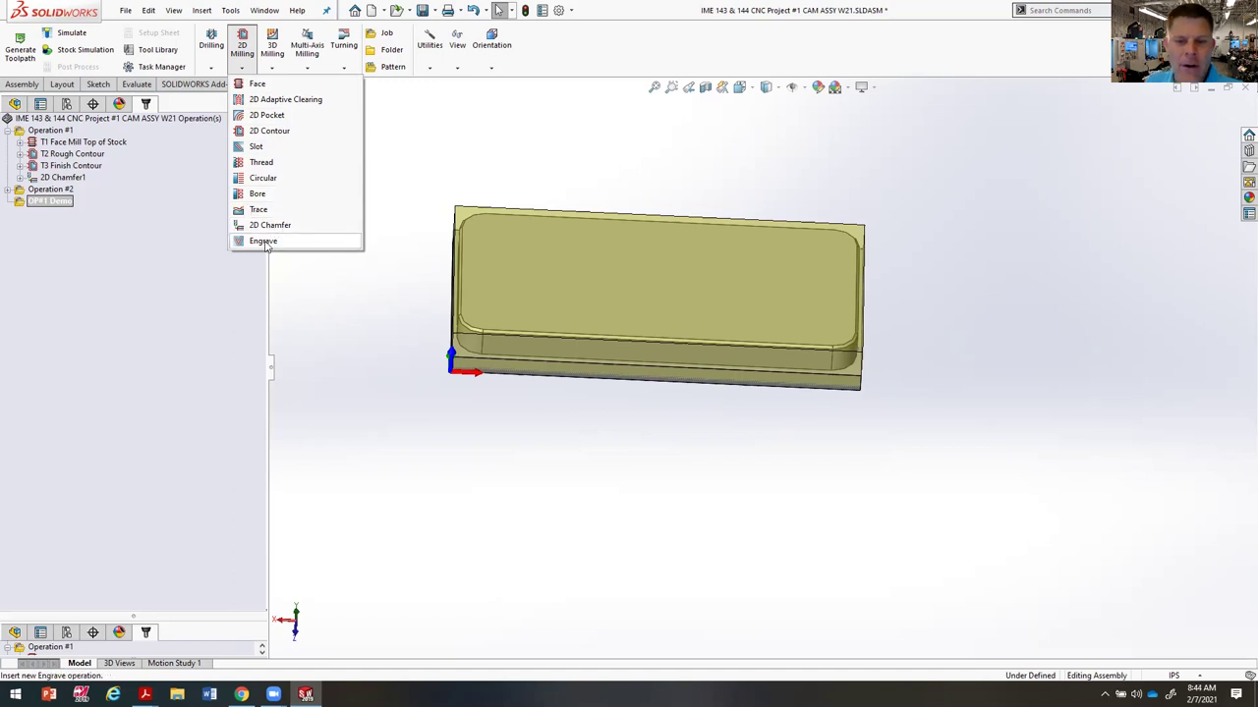
Step: Expand Operation #2, view its T2 Rough Contour toolpath, then collapse it
left_click(240, 71)
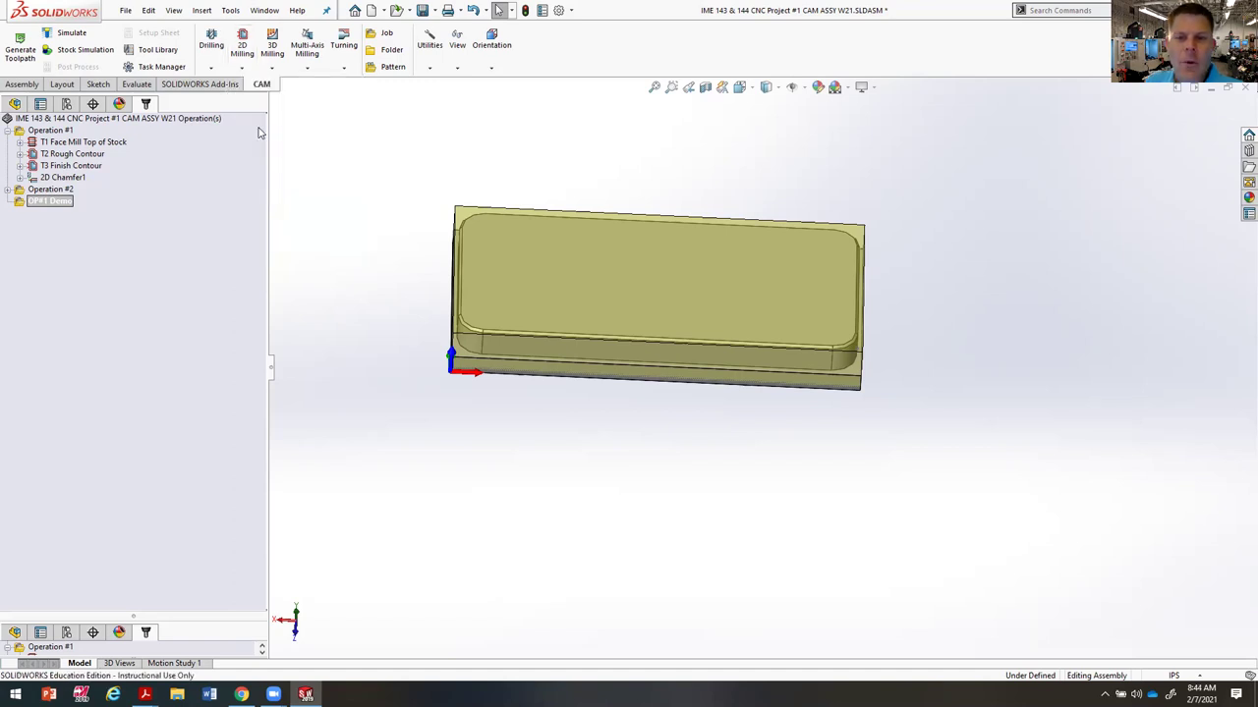
left_click(240, 73)
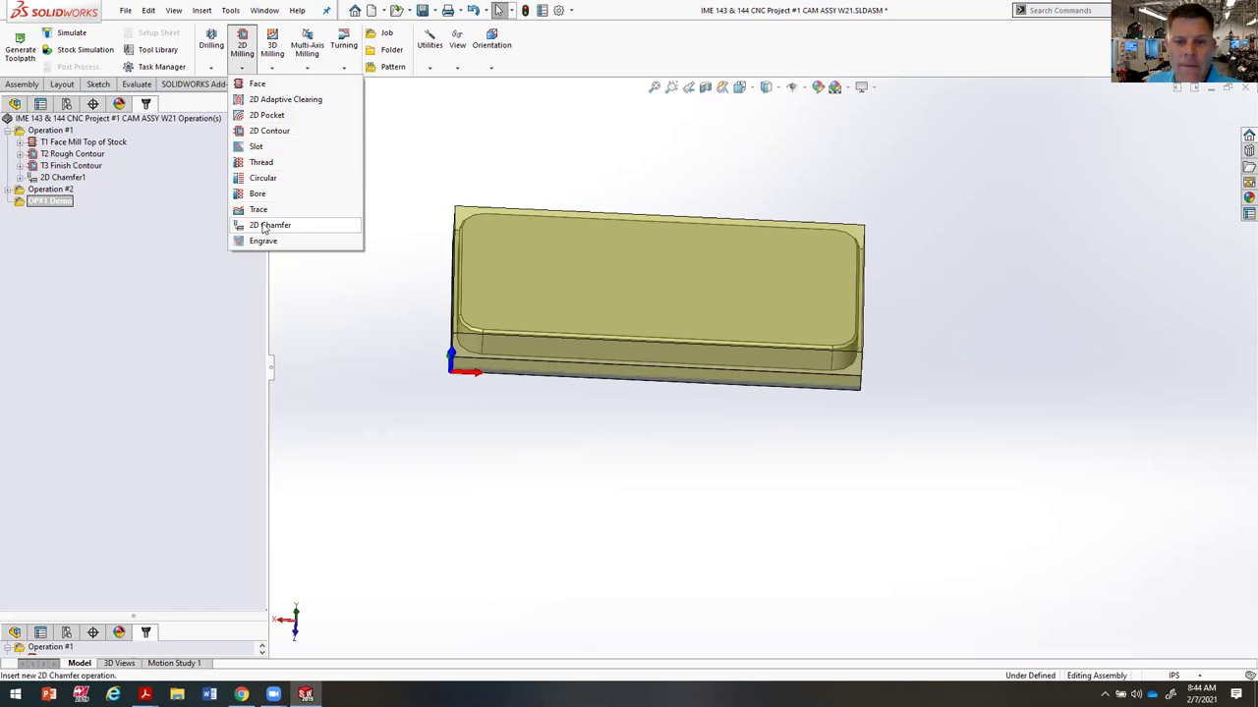
left_click(8, 189)
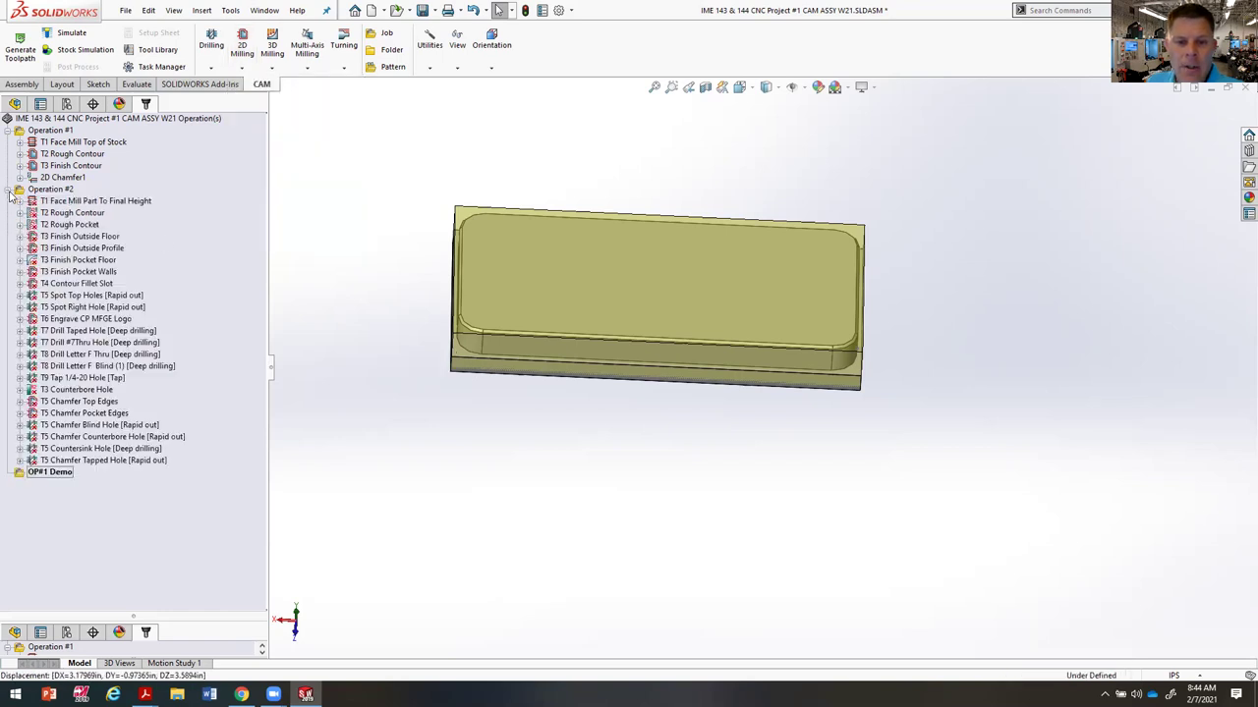
left_click(63, 213)
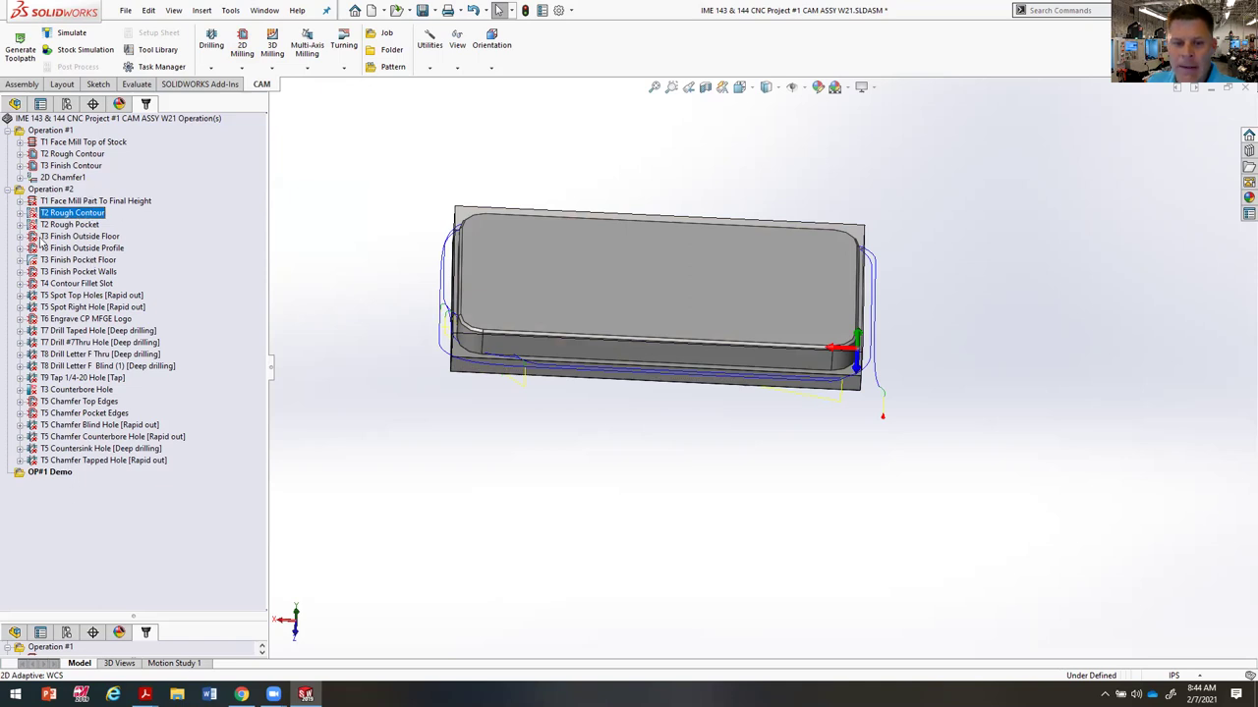
left_click(8, 189)
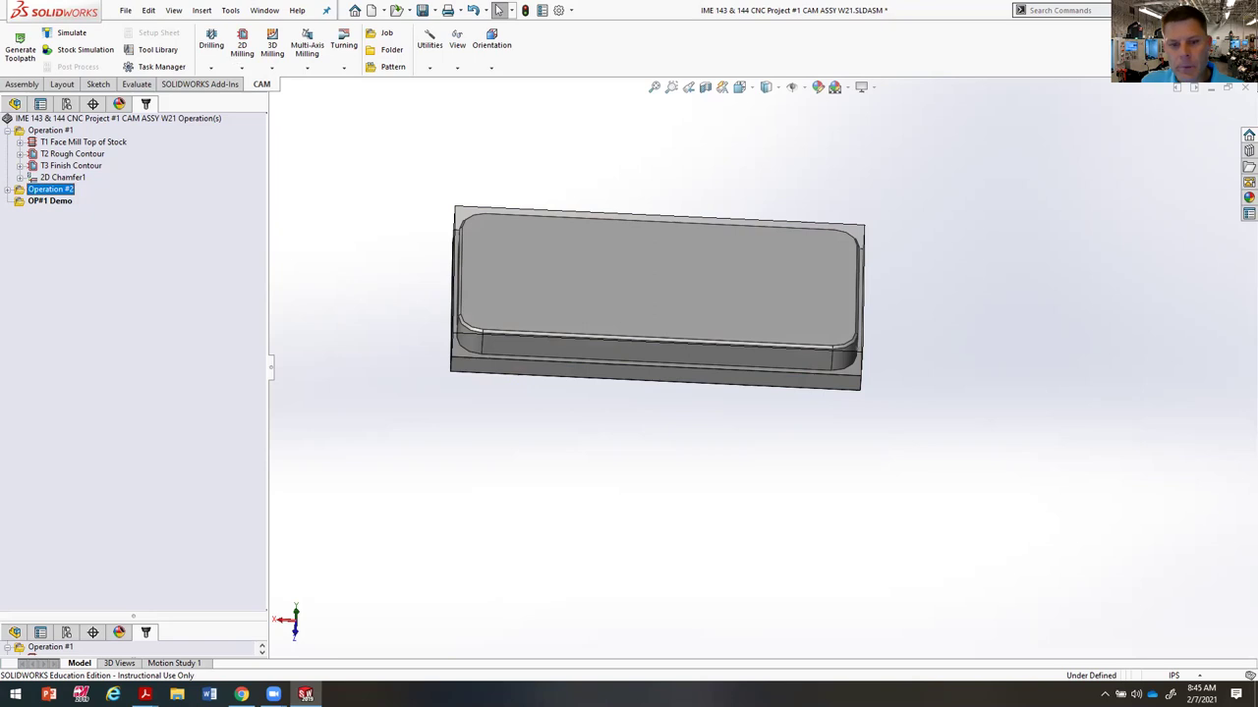
Step: Add a new Face milling operation under OP#1 Demo and shrink the tree to show its settings
left_click(7, 131)
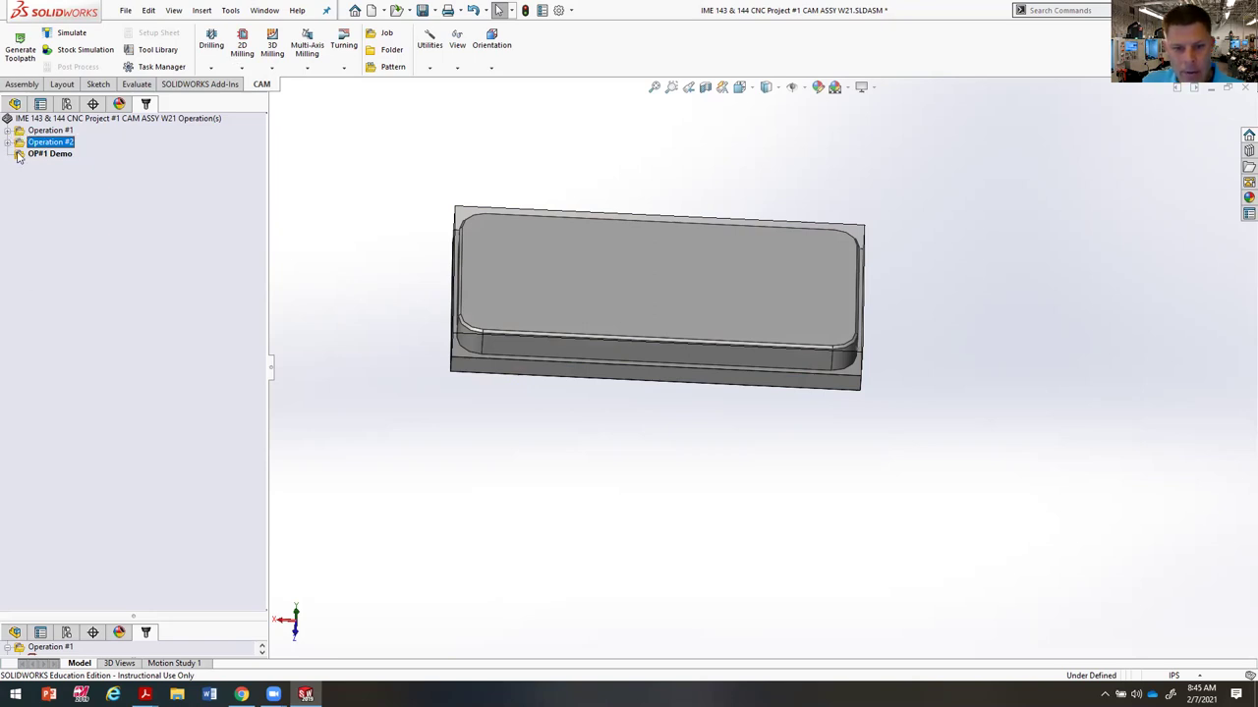
left_click(52, 154)
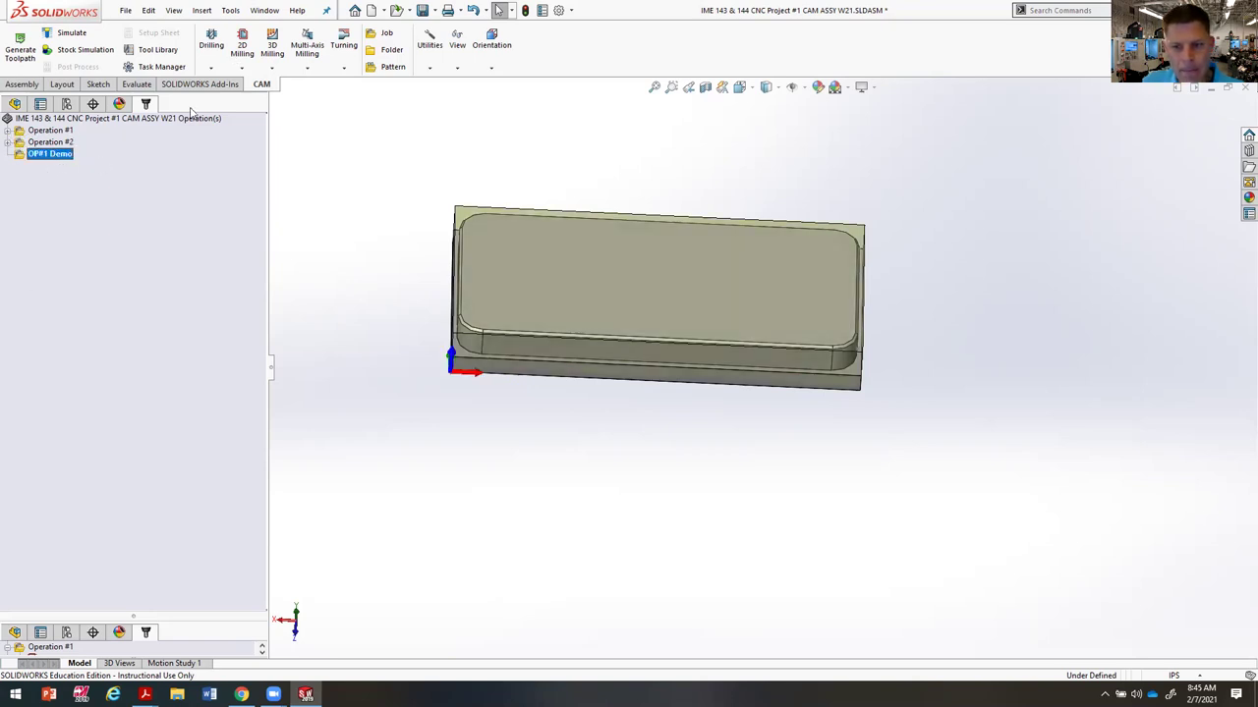
left_click(272, 67)
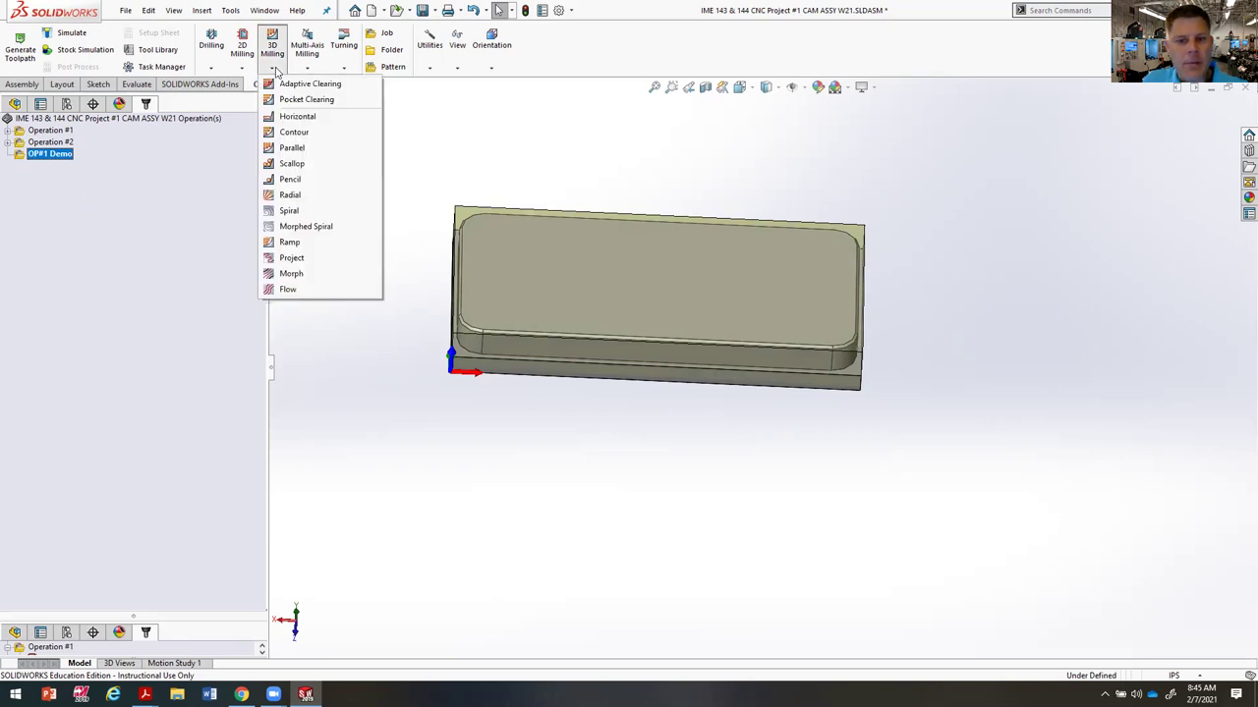
left_click(241, 67)
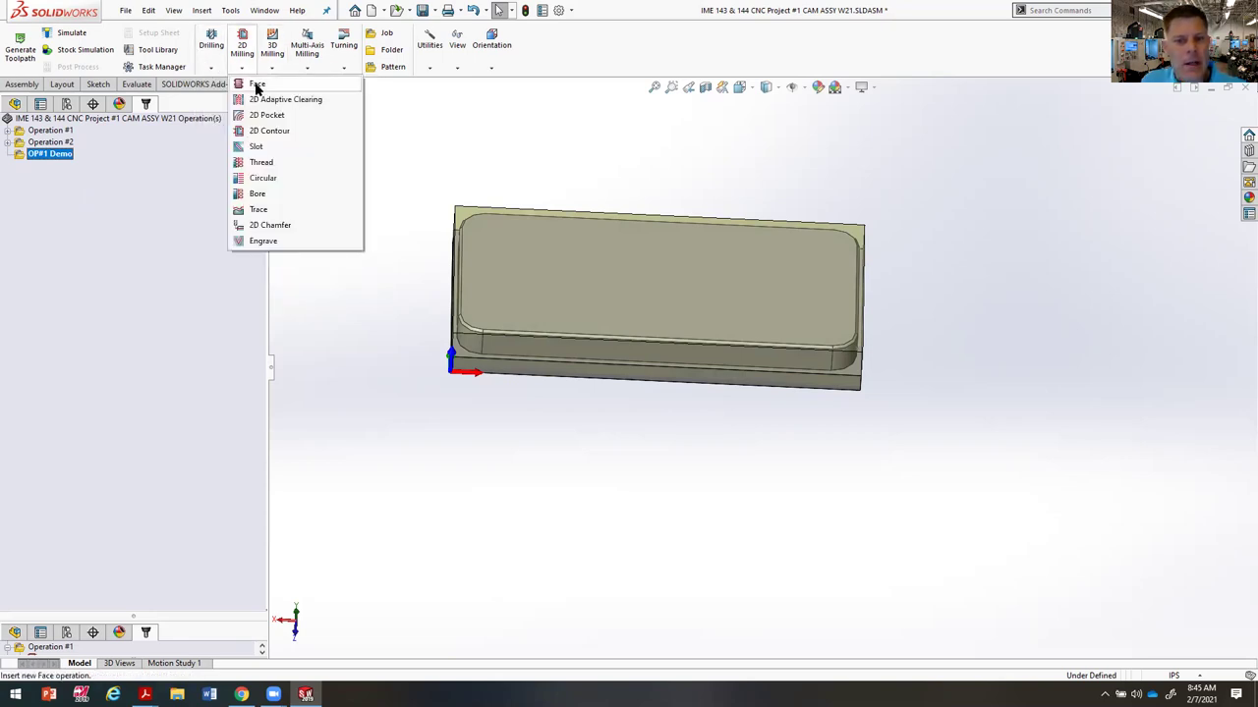
left_click(257, 88)
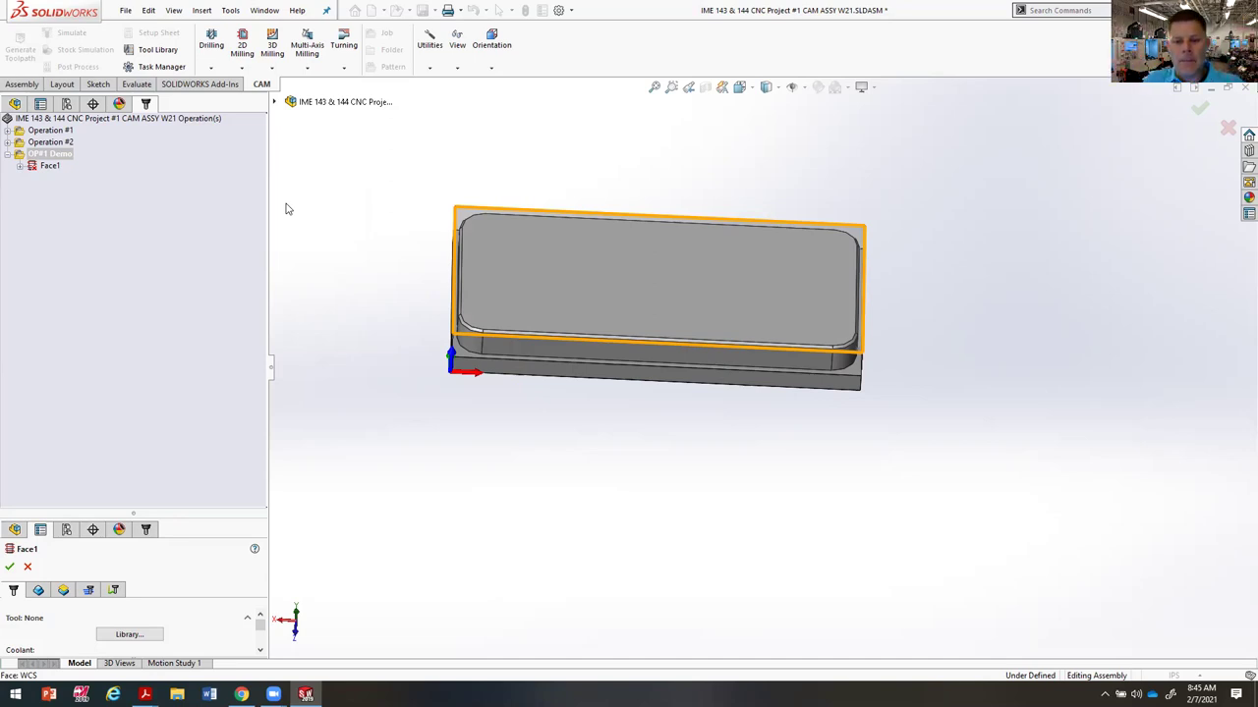
left_click_drag(139, 512, 113, 149)
left_click_drag(110, 124, 112, 126)
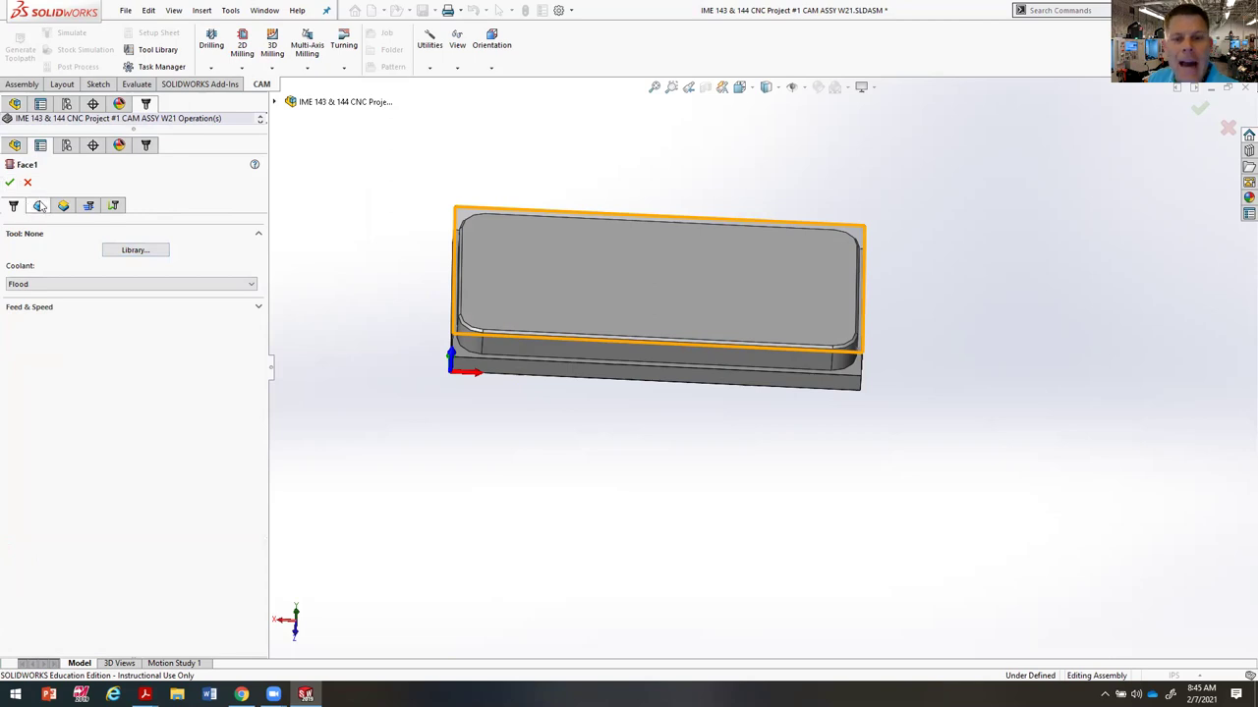
Step: Assign the #10 Ø2" face mill from the tool library to Face1
left_click(142, 254)
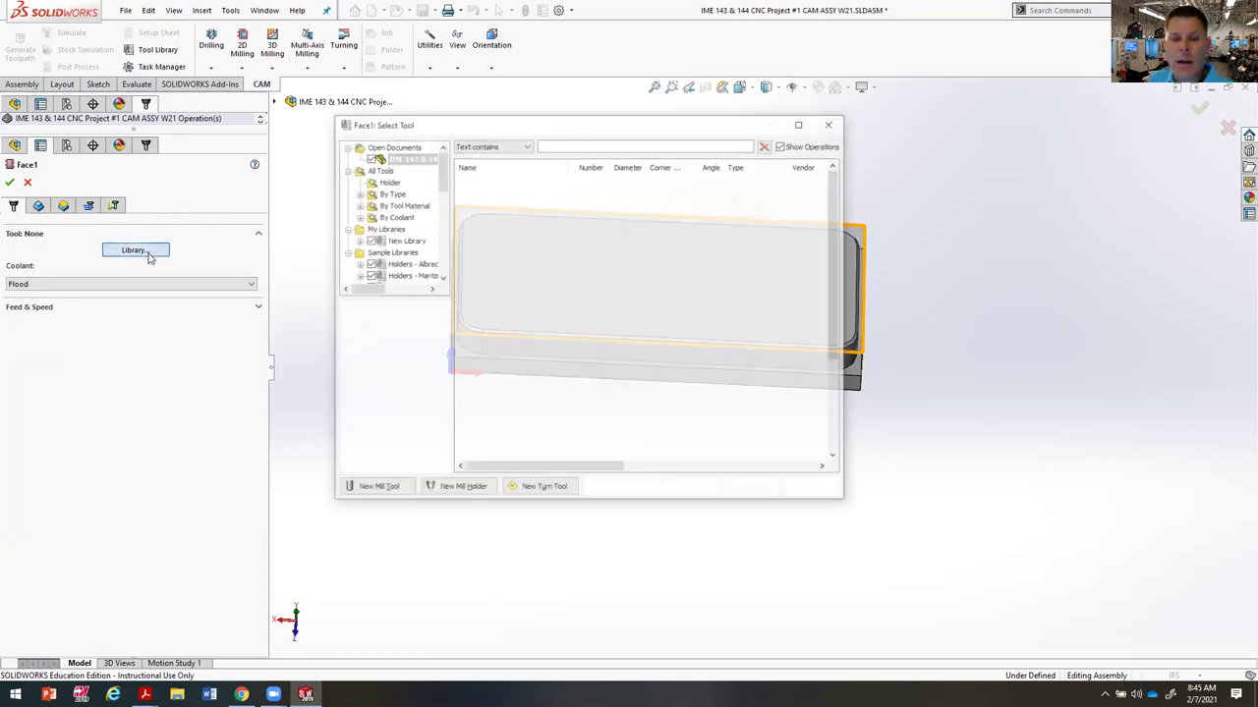
scroll(654, 290, "down", 3)
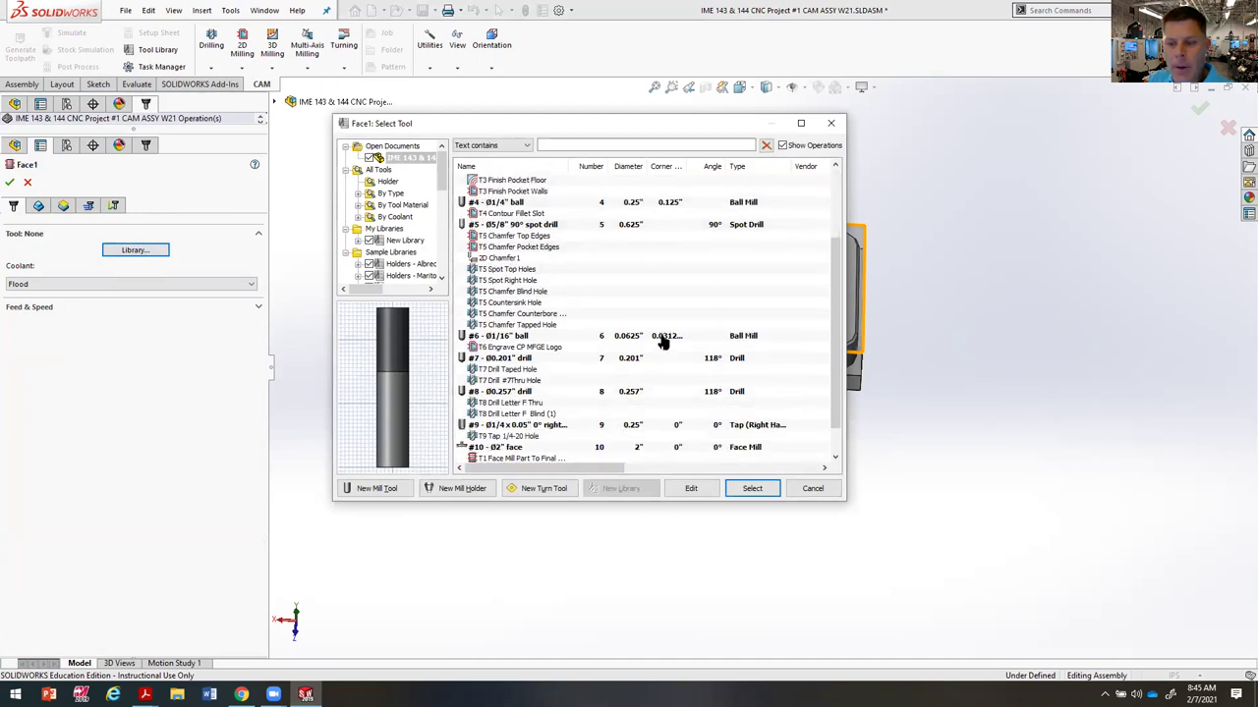
scroll(663, 339, "down", 1)
left_click(508, 417)
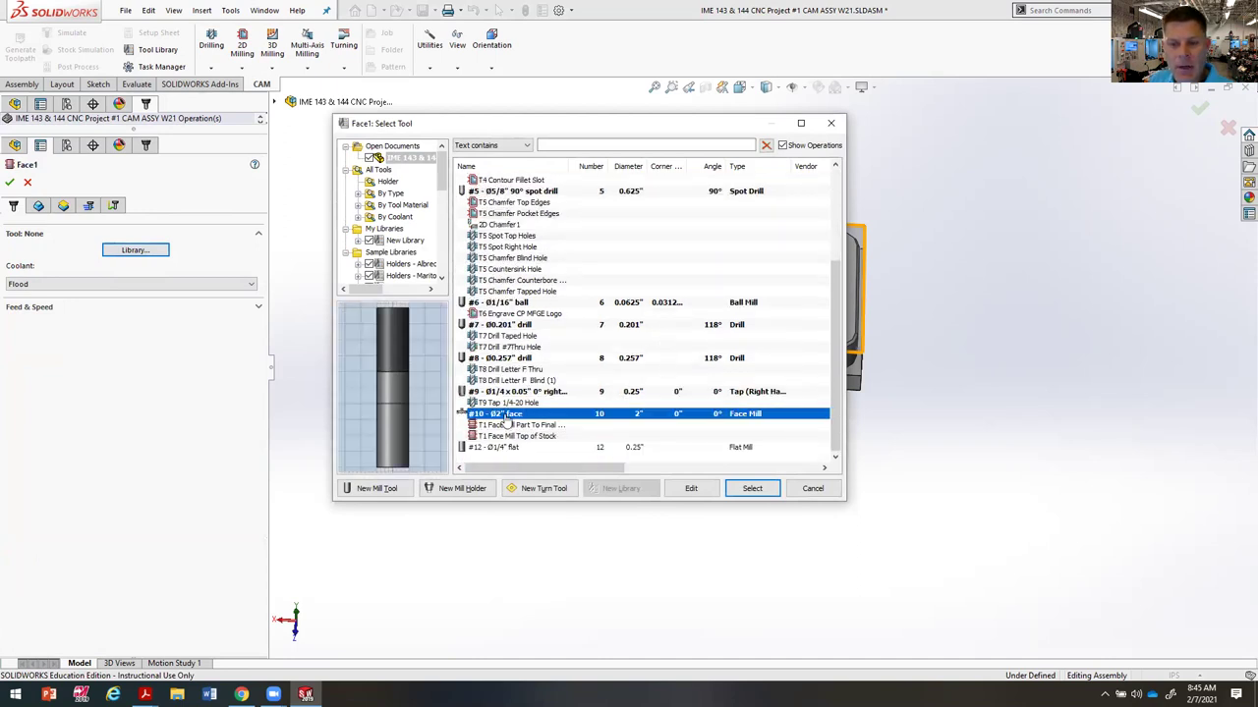
left_click(754, 489)
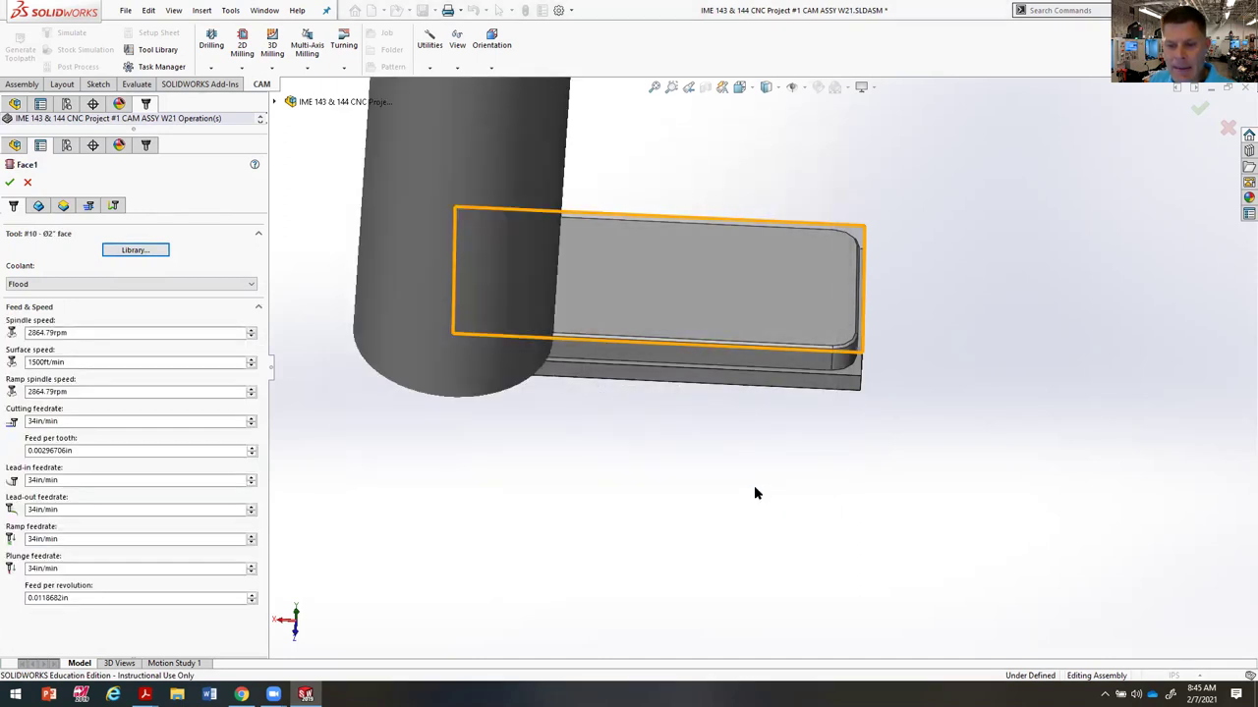
middle_click_drag(640, 524, 768, 297)
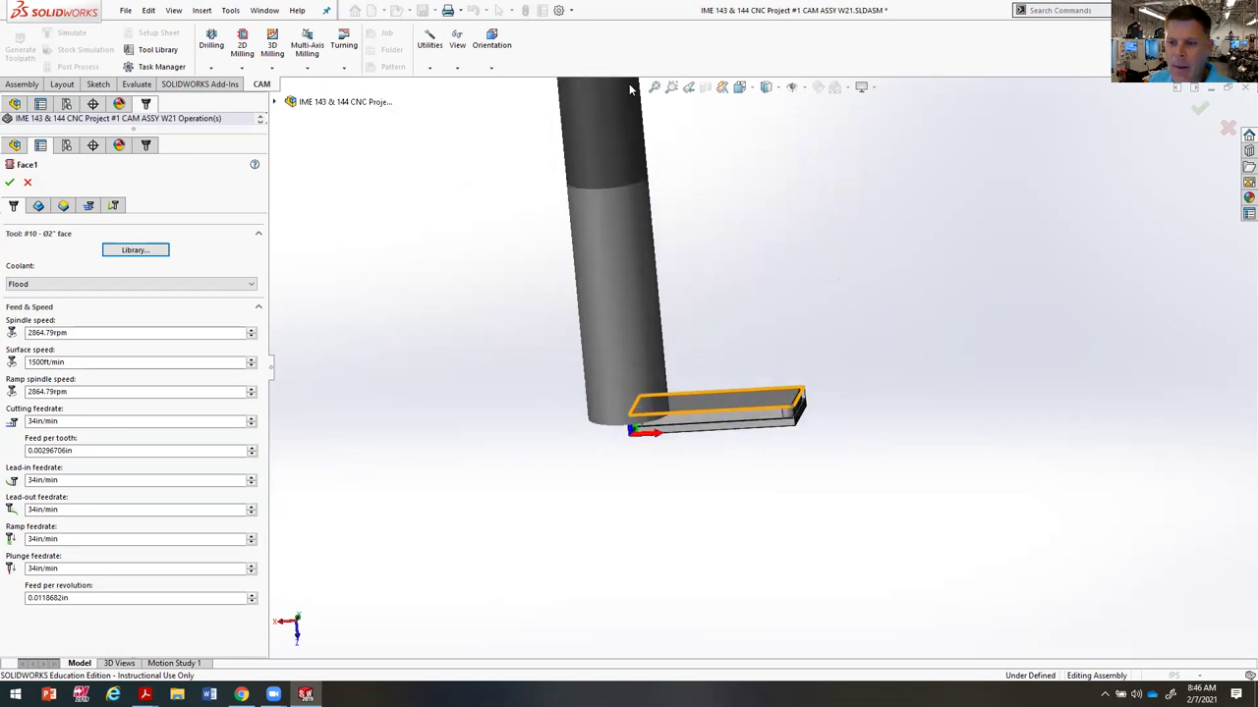
Step: Edit the face mill's cutter to a 0.25in flute length and 1in shoulder length
left_click(136, 252)
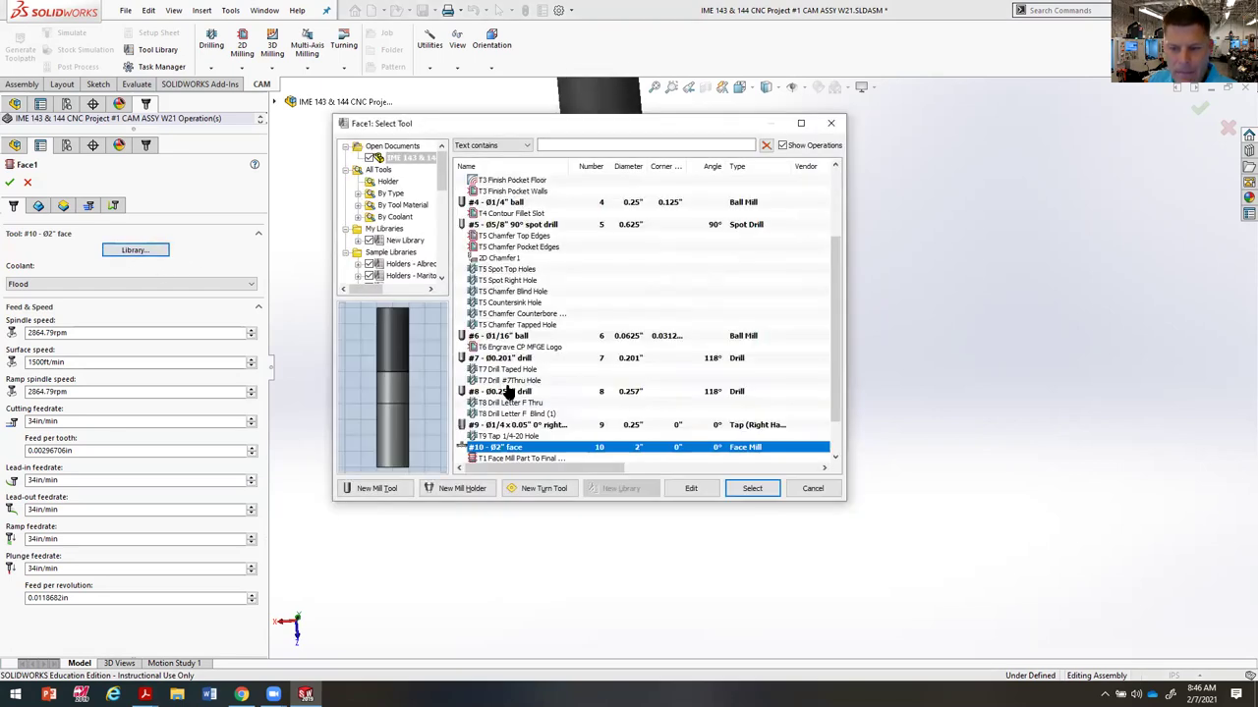
double_click(540, 448)
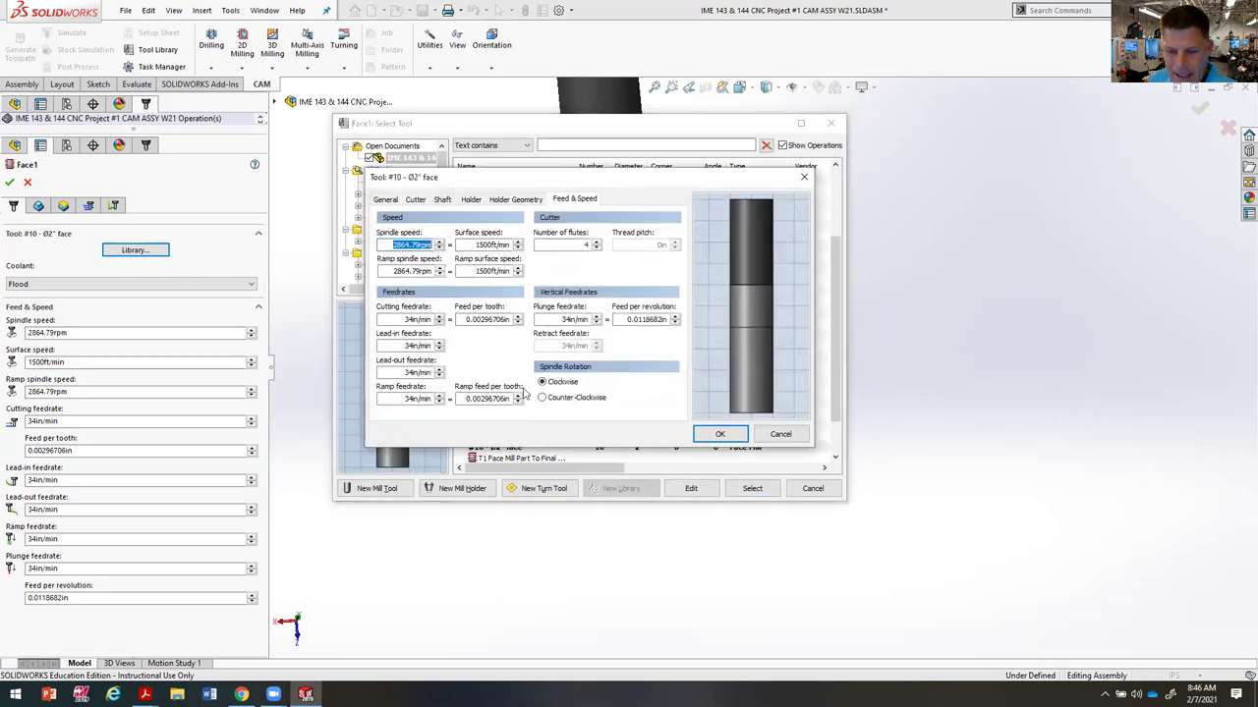
left_click(417, 199)
double_click(505, 228)
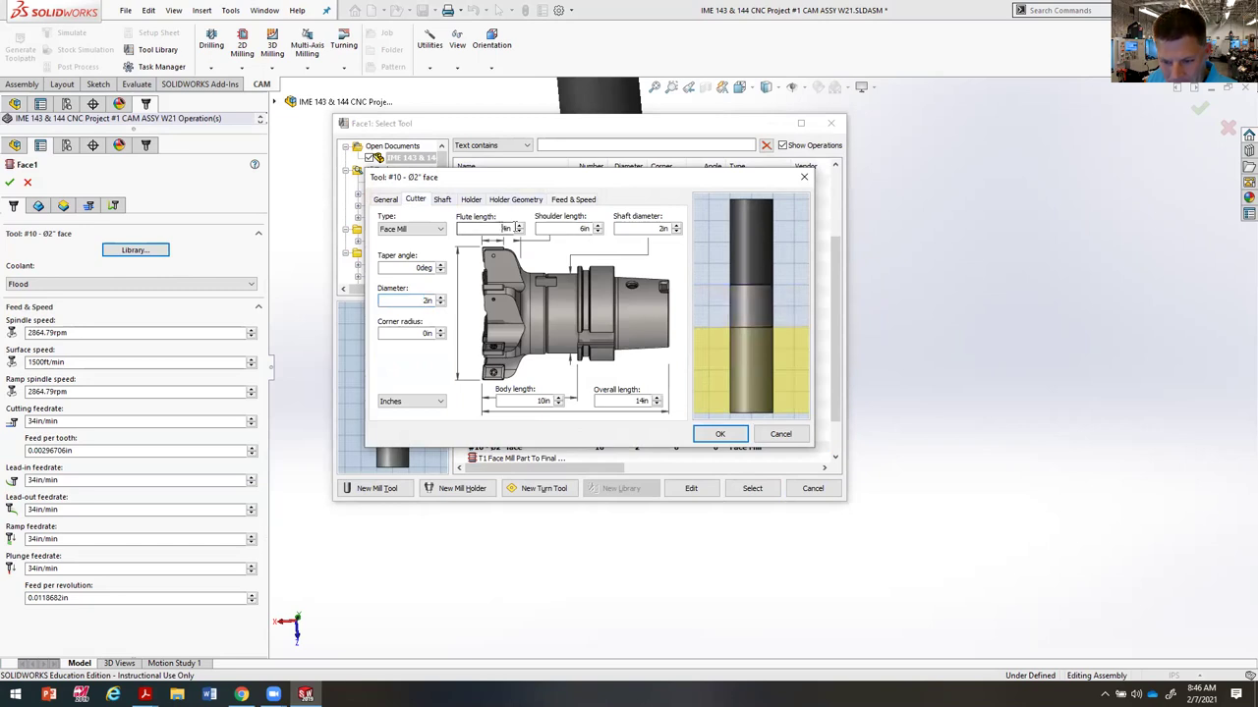
type(".25")
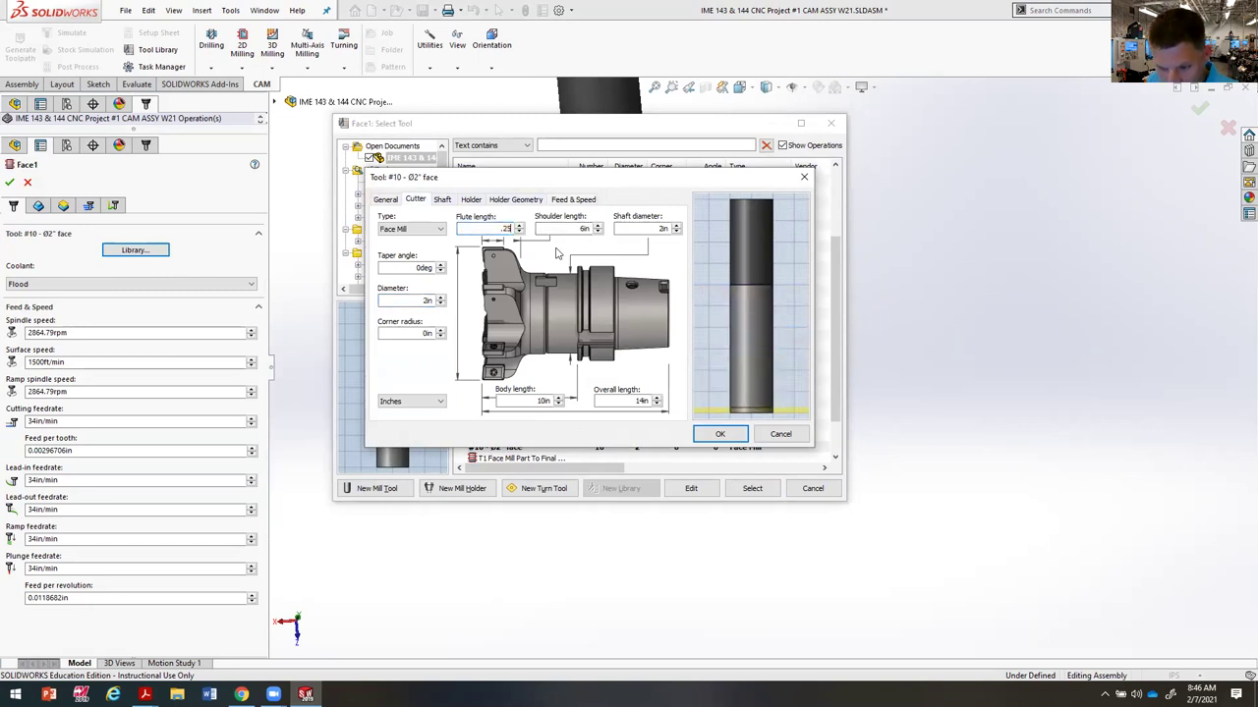
double_click(540, 400)
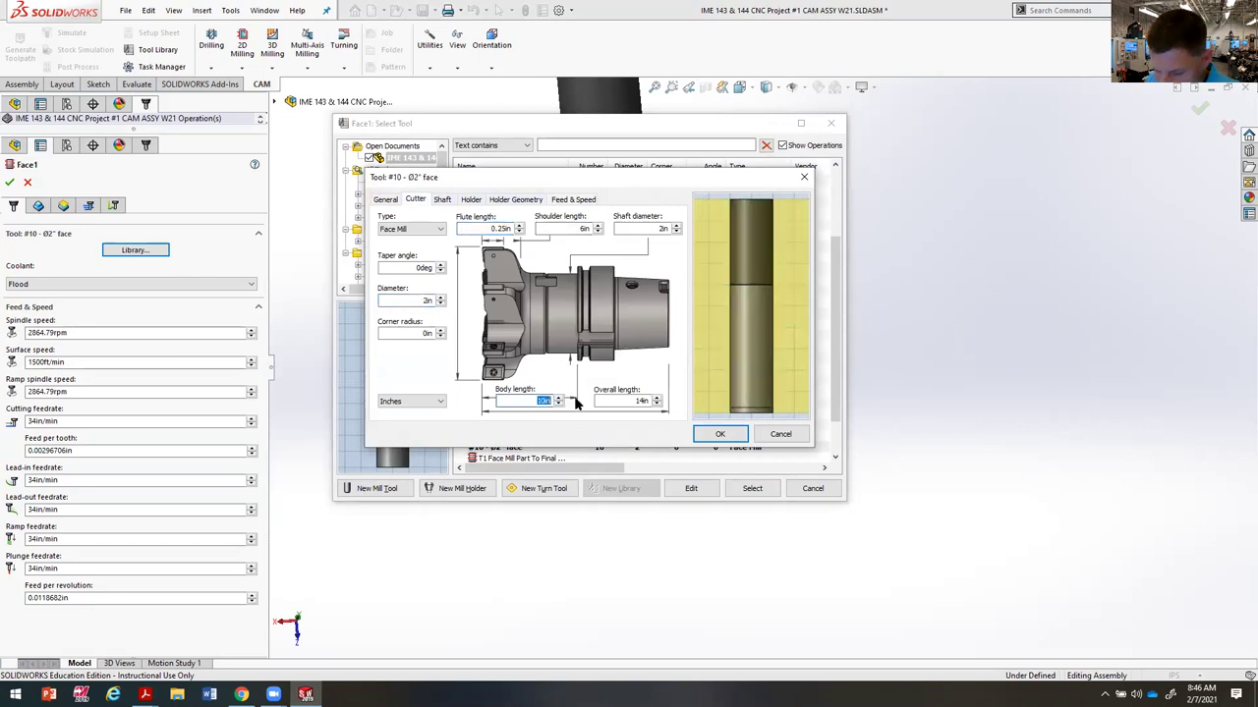
type("3")
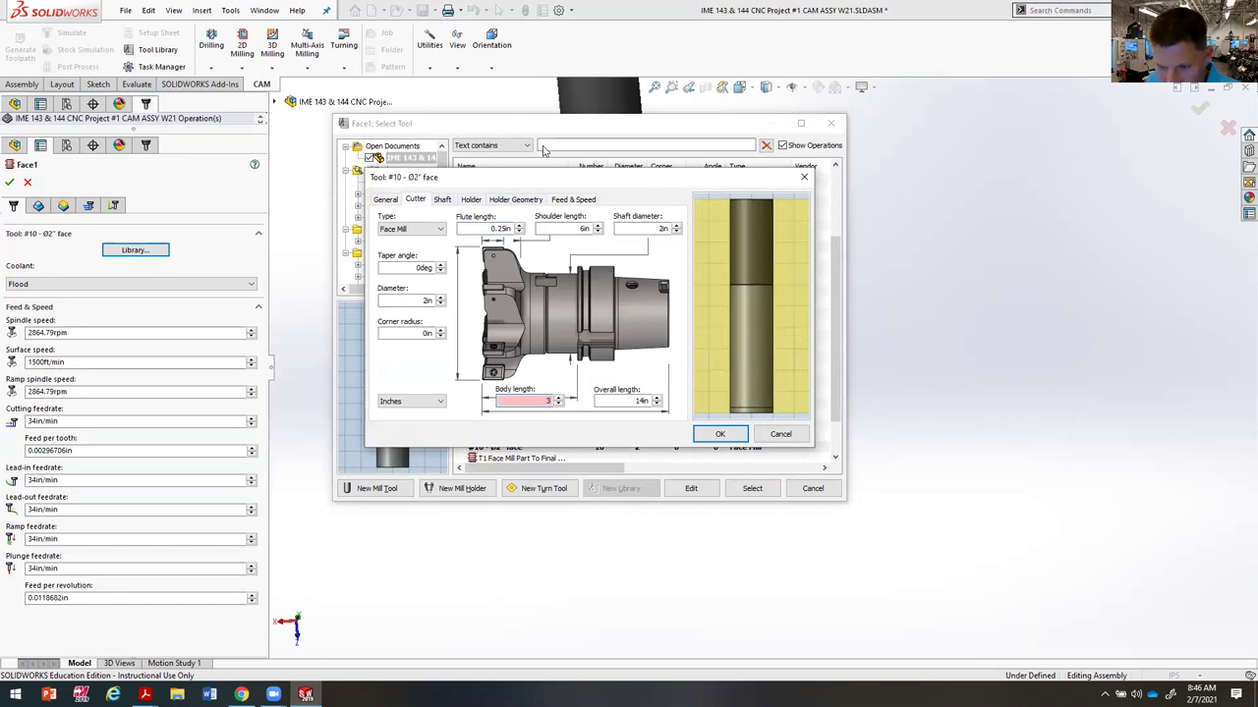
double_click(580, 228)
key("BackSpace")
type("1")
left_click(632, 228)
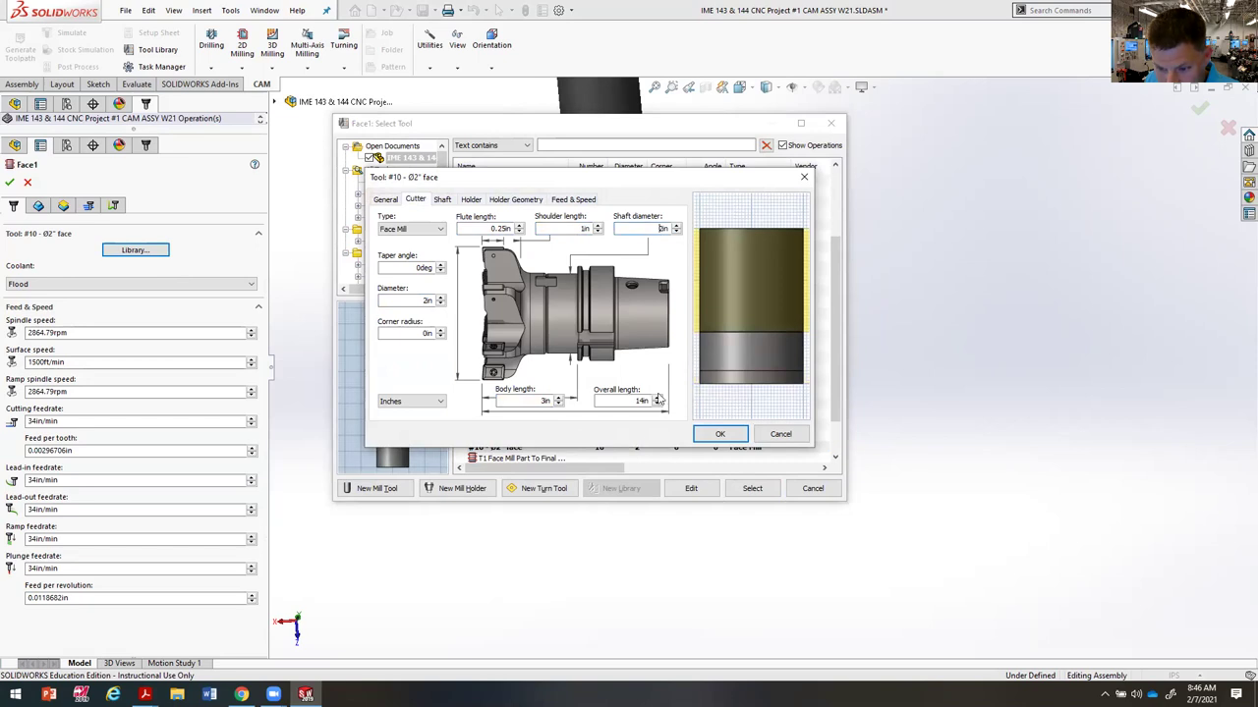
Step: Set 5in overall and 2in body length, save the tool, and apply its feeds to Face1
left_click_drag(628, 404, 662, 400)
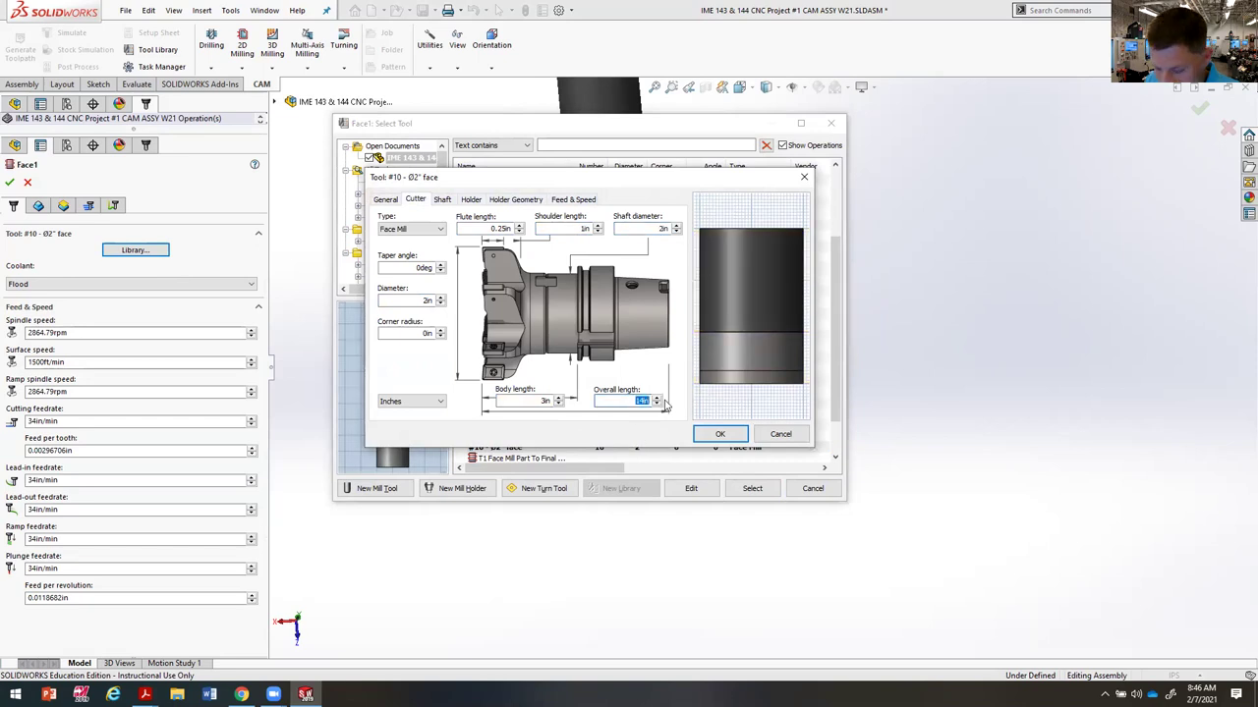
type("5")
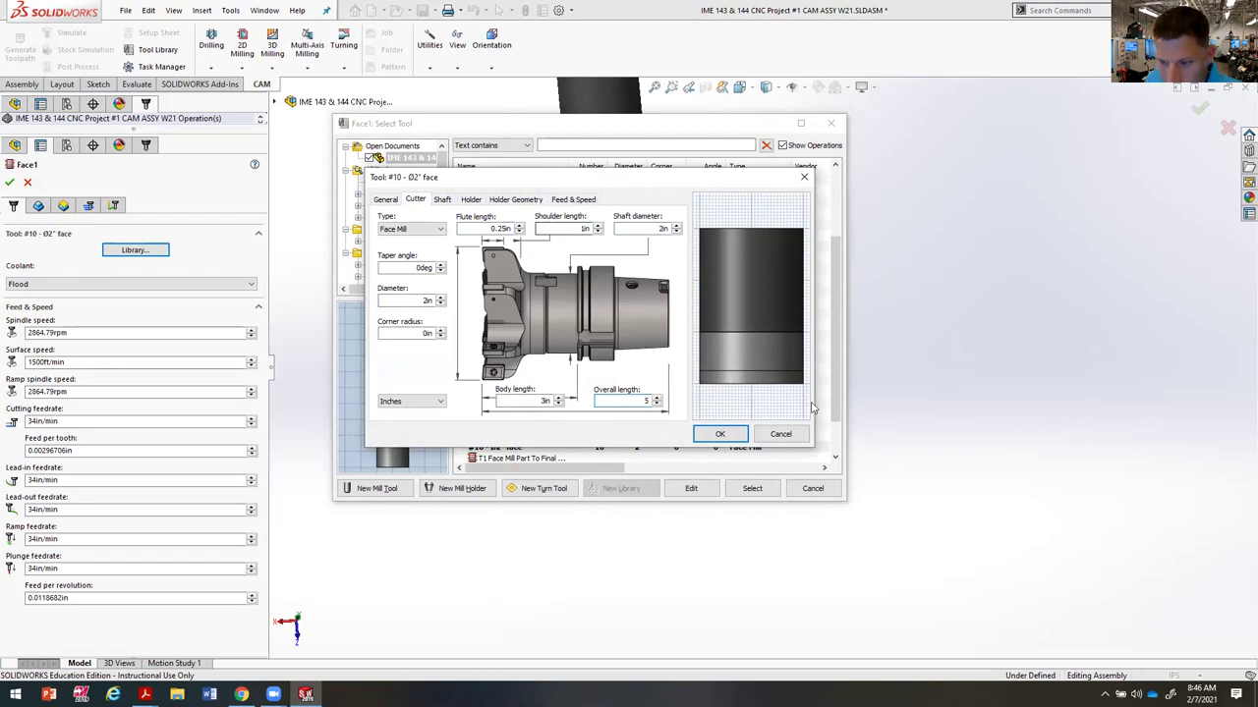
left_click(544, 401)
type("2")
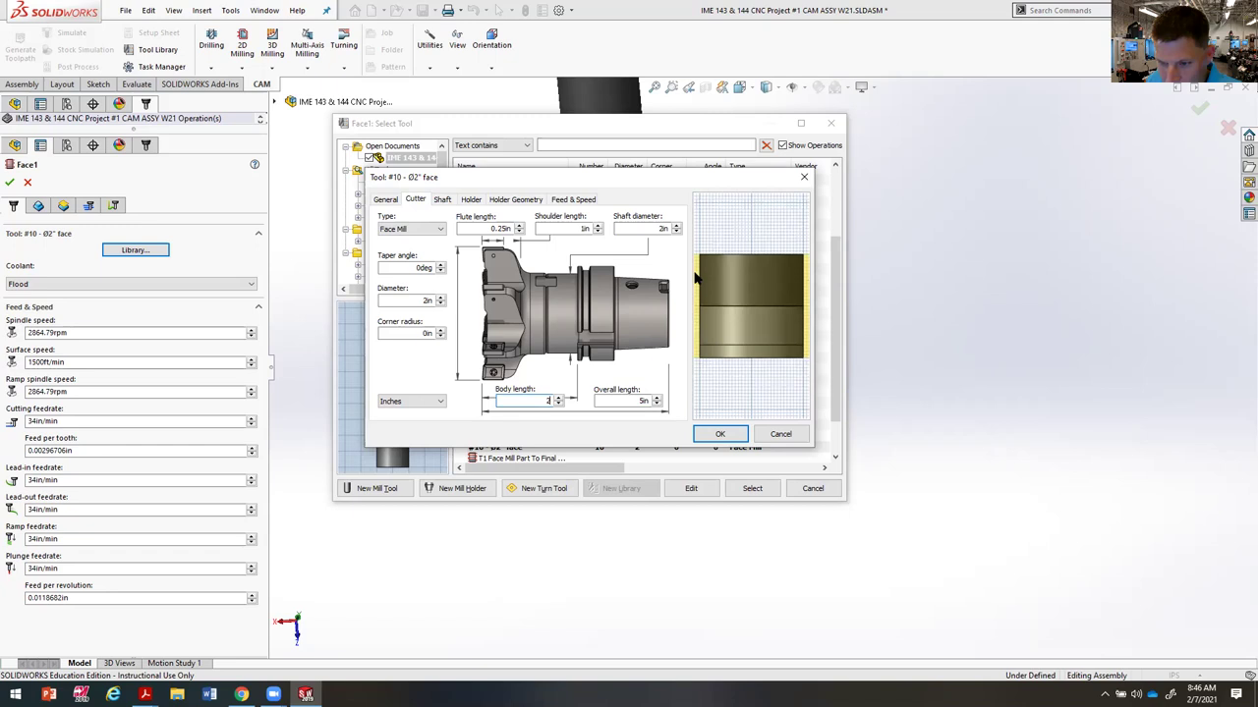
left_click(725, 435)
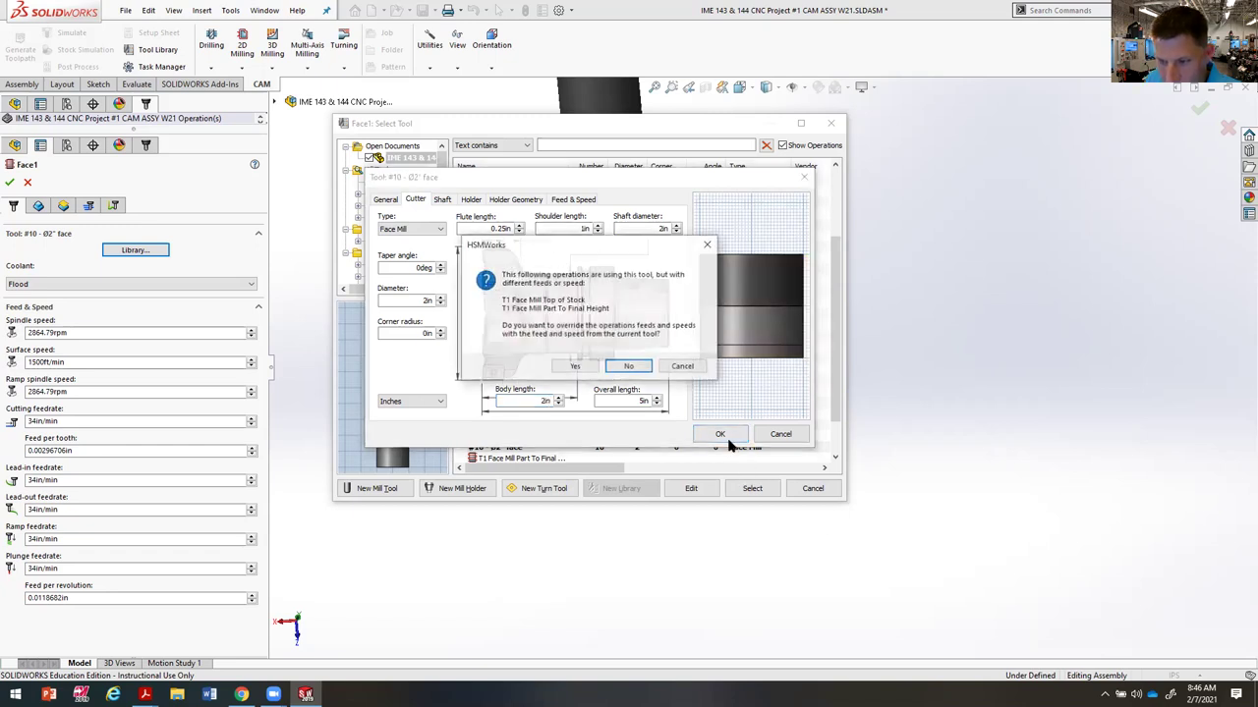
left_click(578, 367)
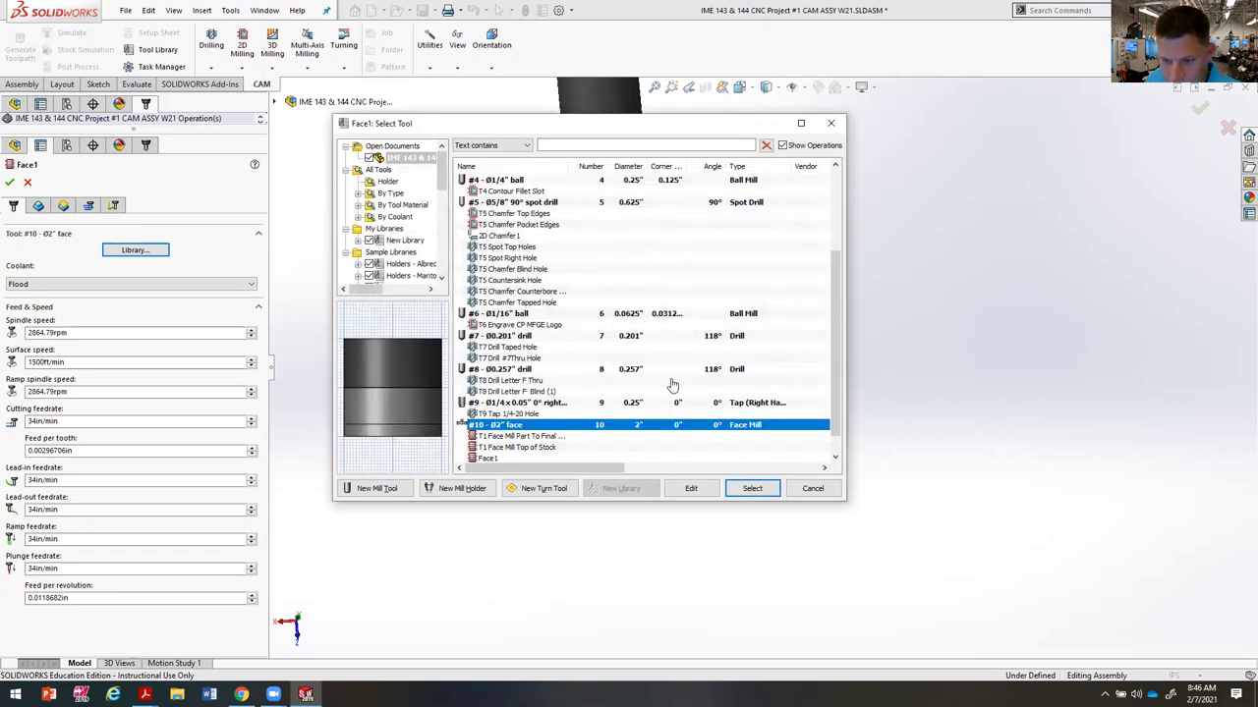
left_click(751, 488)
middle_click_drag(724, 416, 736, 514)
scroll(725, 508, "up", 2)
scroll(740, 433, "down", 5)
scroll(781, 393, "up", 2)
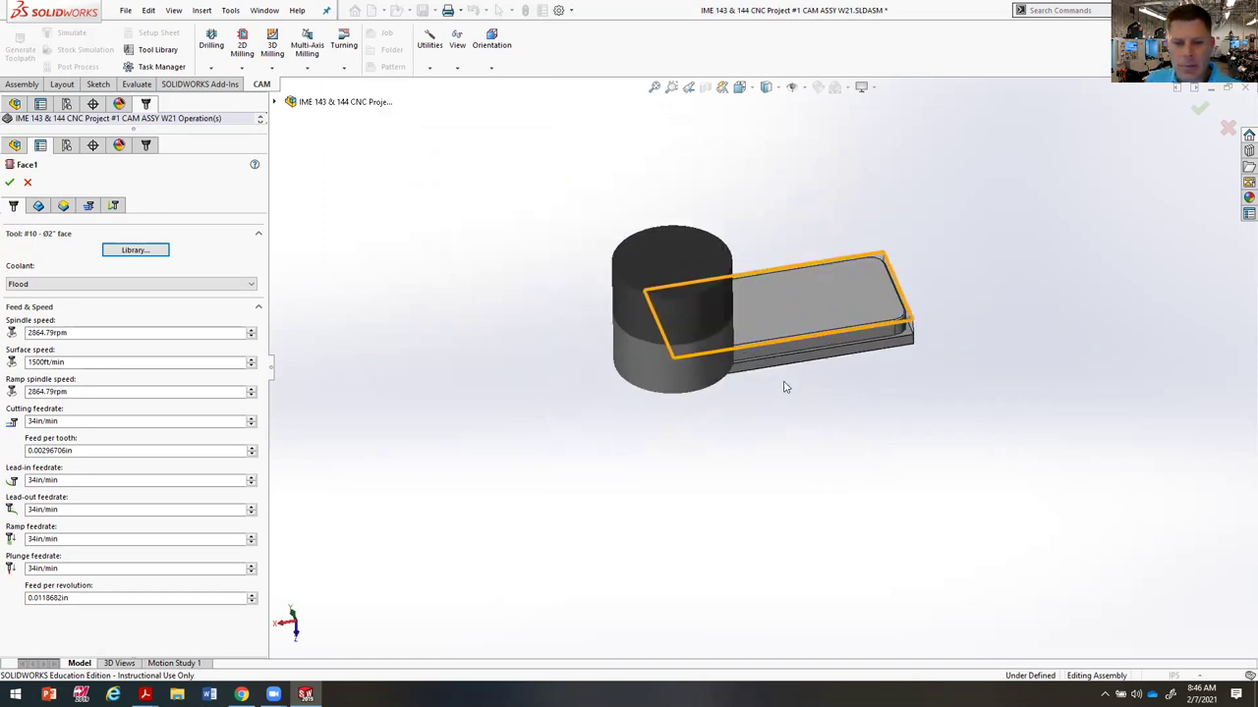
scroll(778, 263, "down", 2)
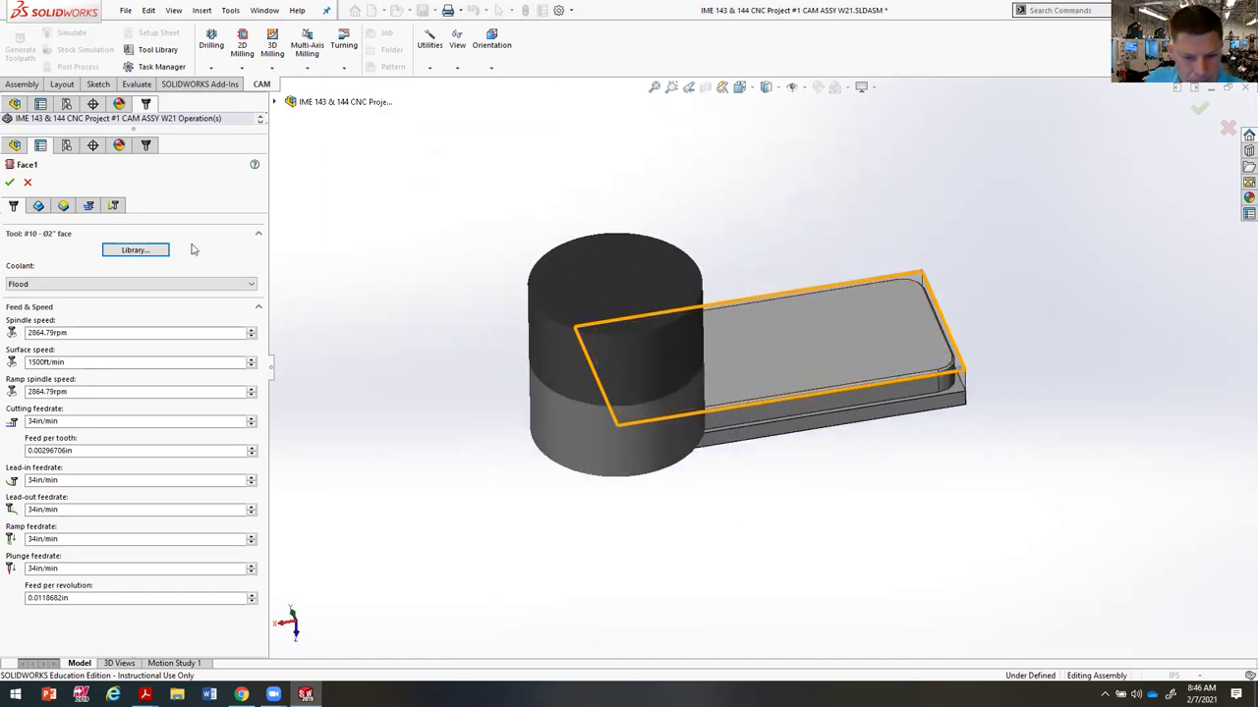
left_click_drag(39, 362, 67, 361)
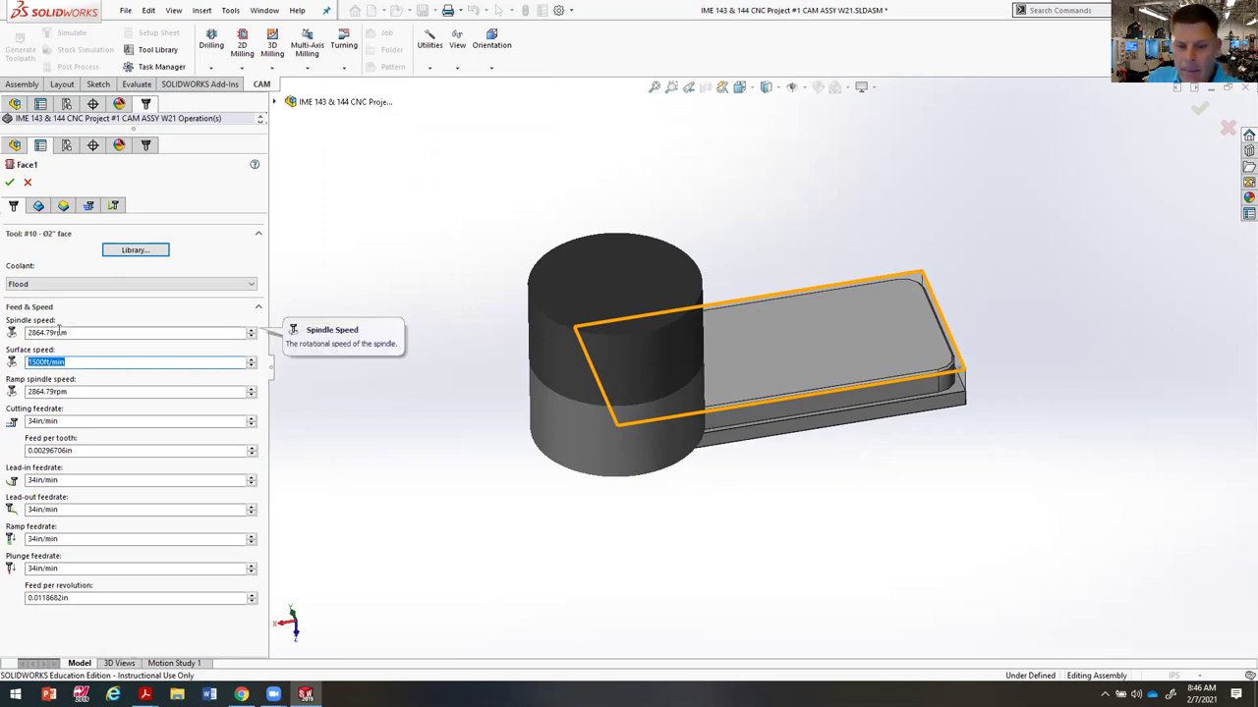
left_click_drag(79, 449, 23, 448)
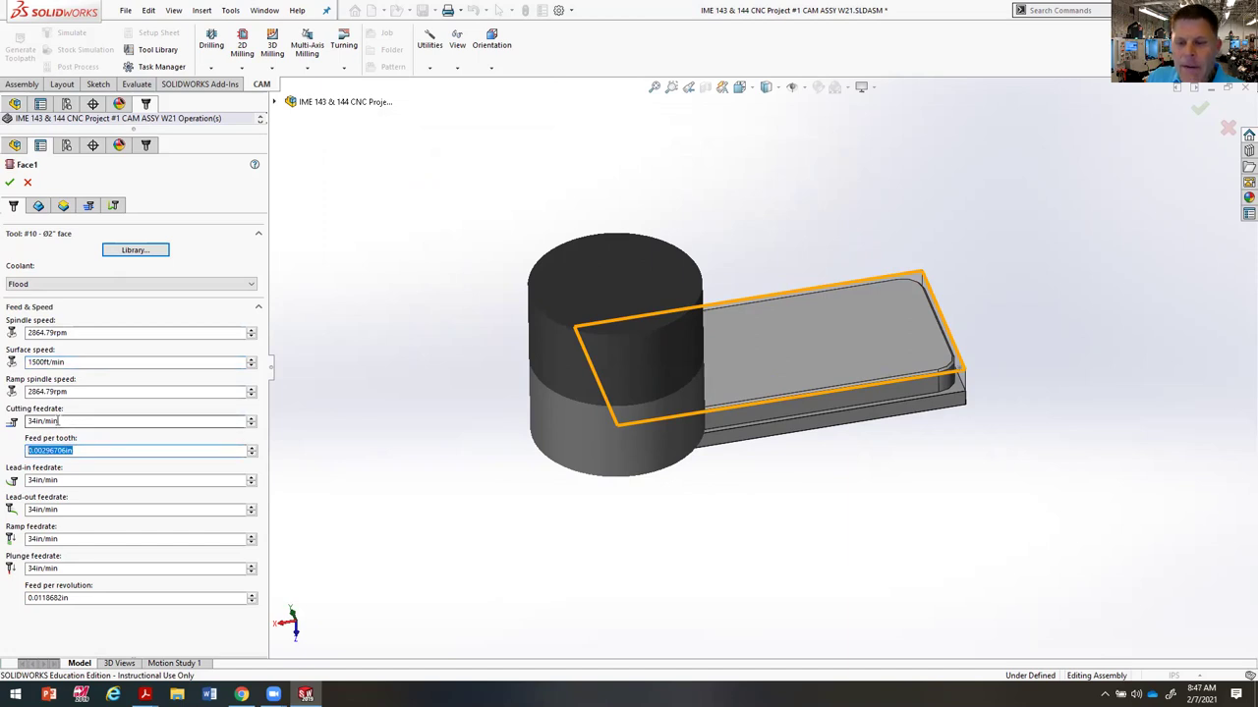
left_click(107, 449)
left_click_drag(68, 361, 26, 362)
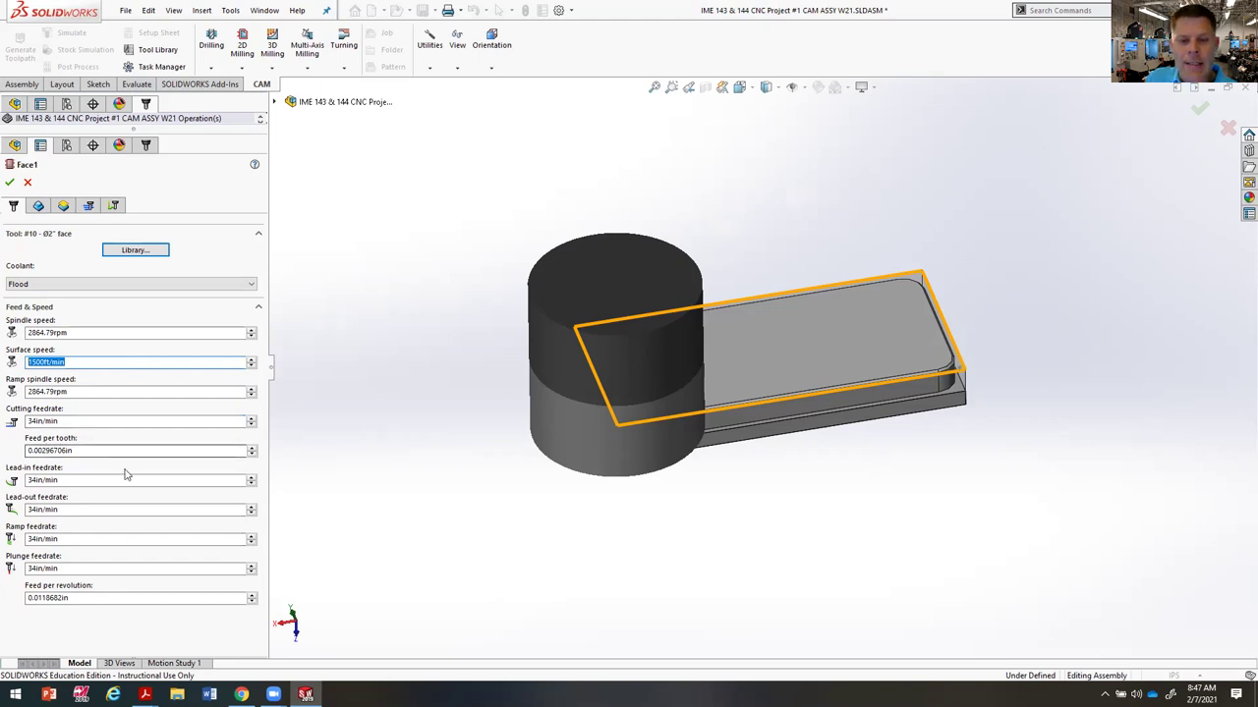
left_click(47, 450)
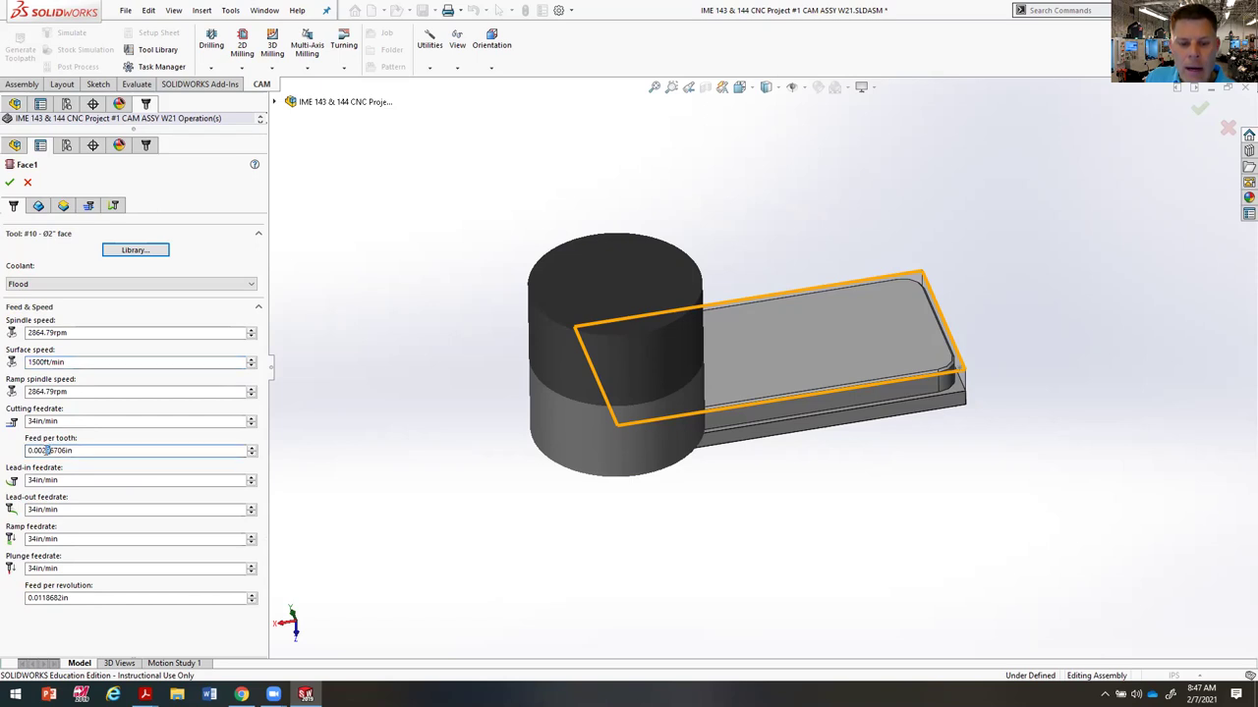
left_click_drag(56, 450, 154, 470)
type("3")
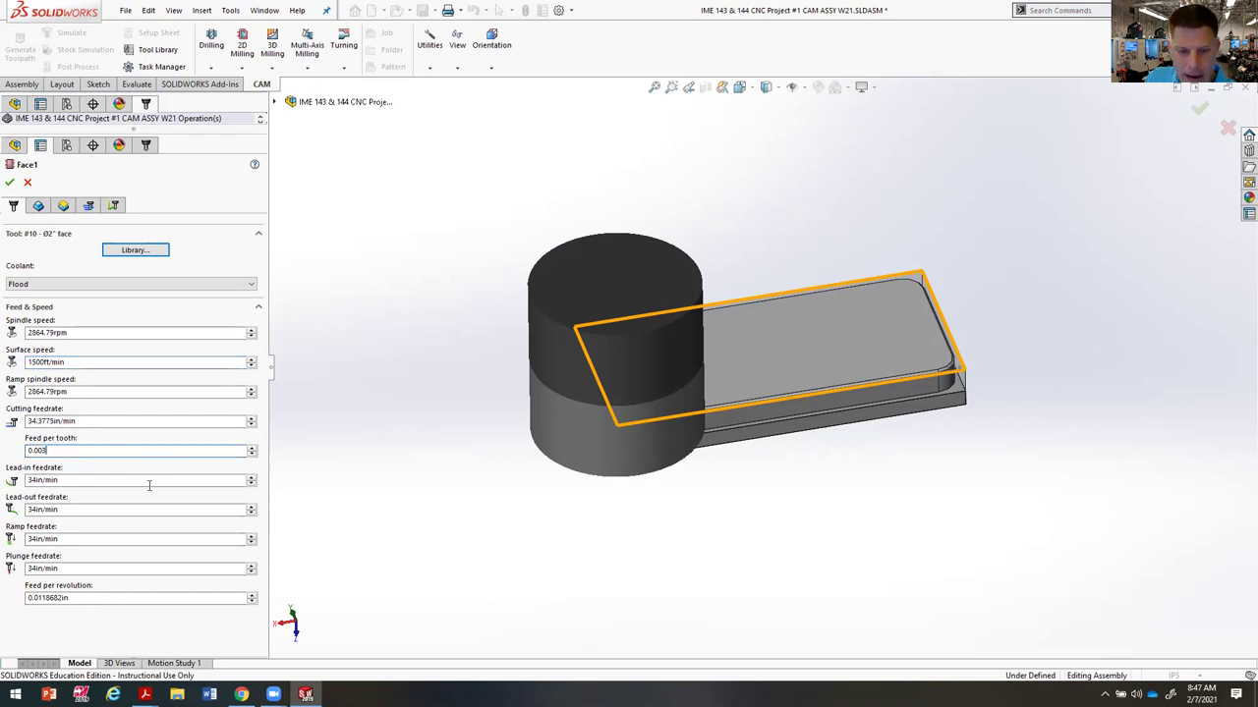
left_click(89, 422)
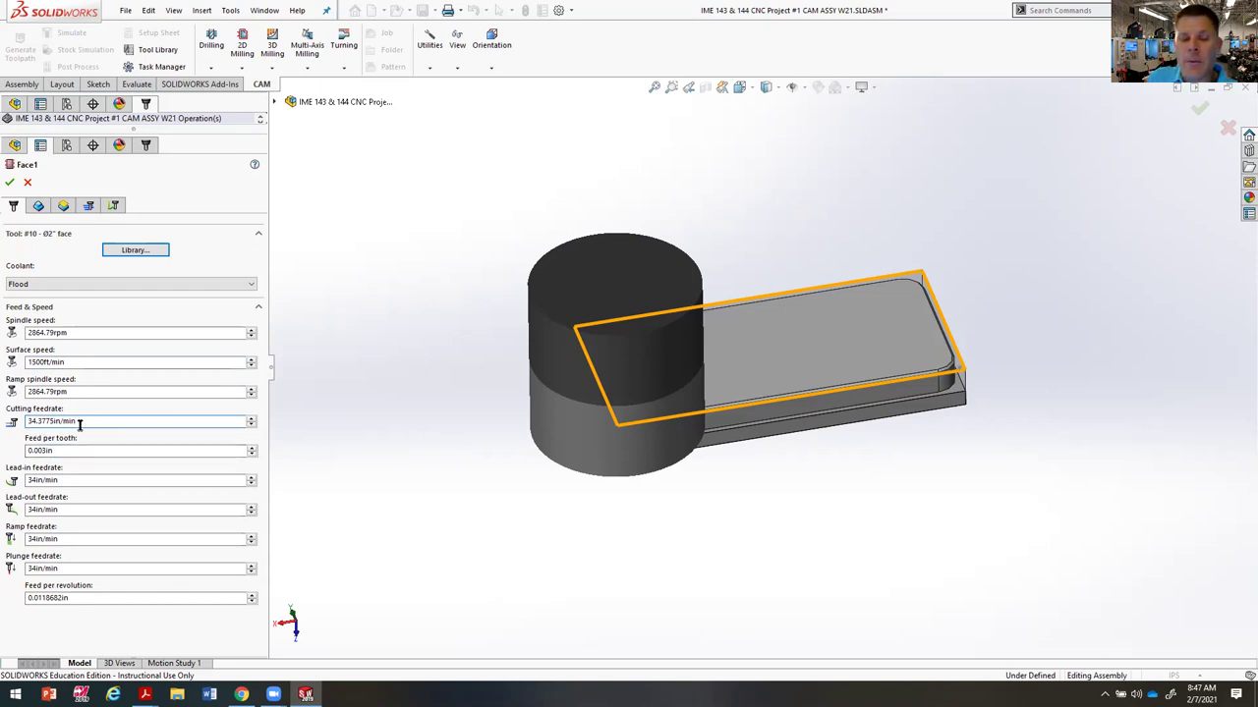
left_click_drag(91, 421, 26, 422)
type("34")
left_click(79, 449)
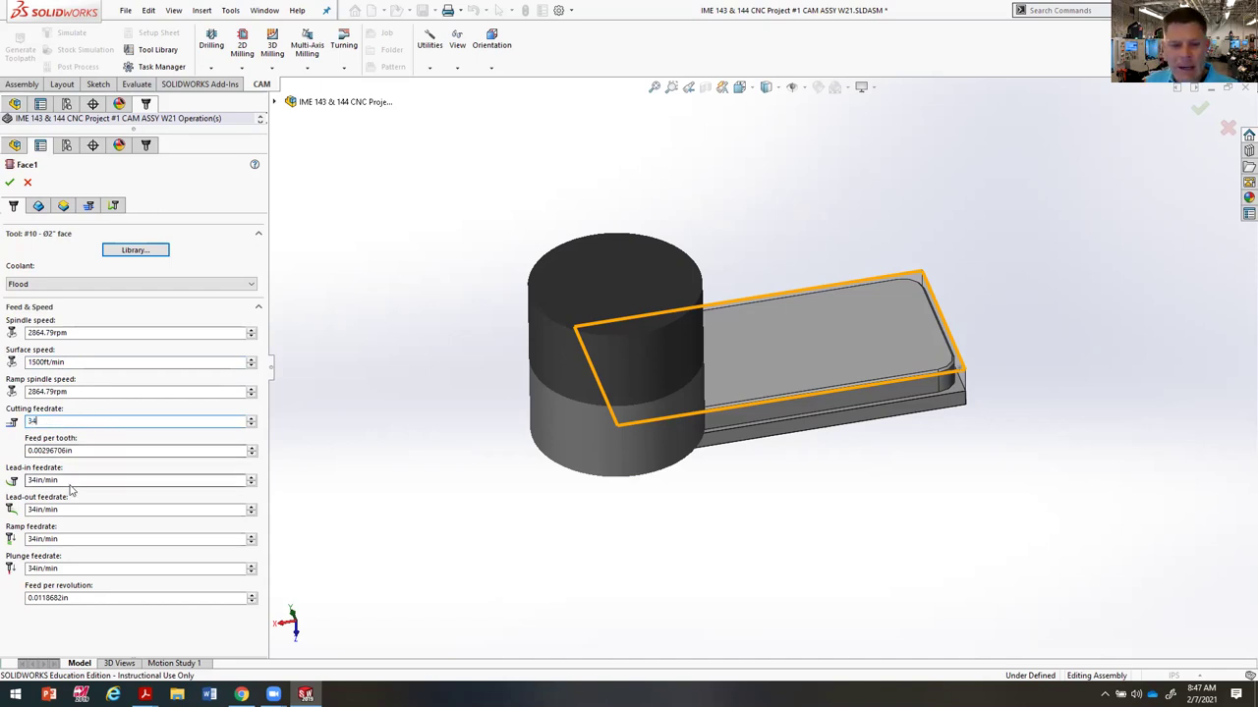
left_click(49, 450)
left_click_drag(44, 450, 127, 453)
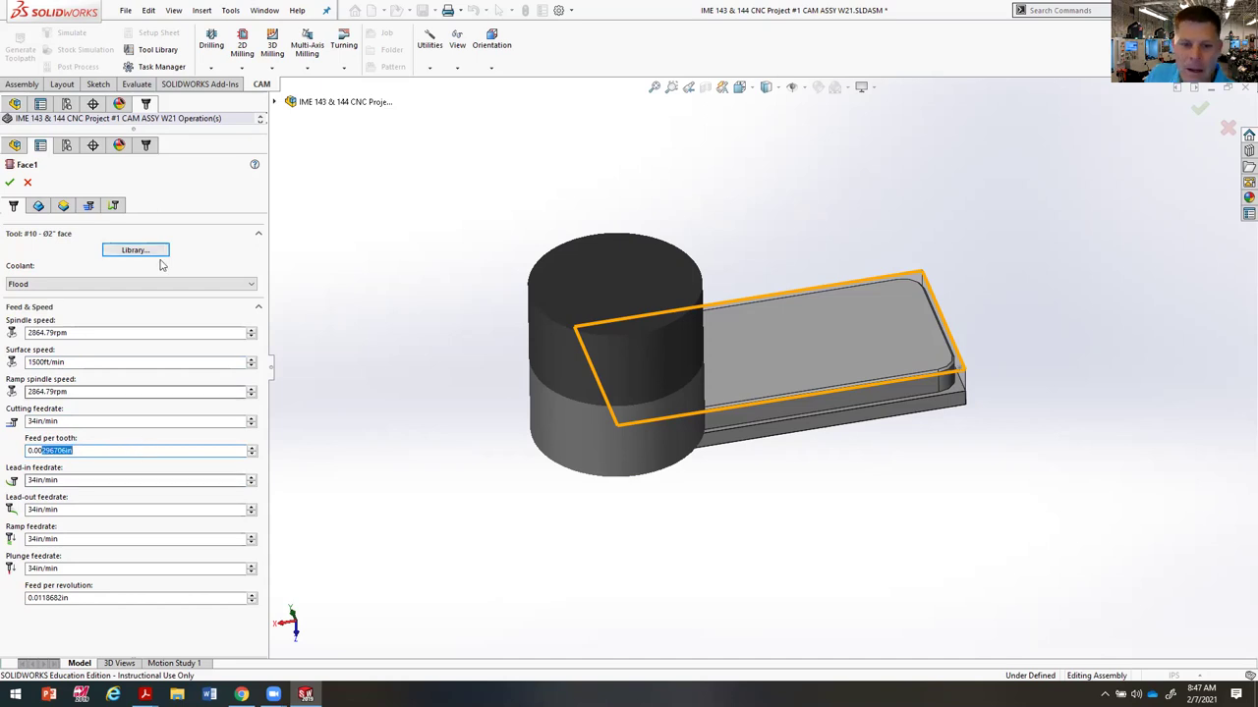
left_click(41, 208)
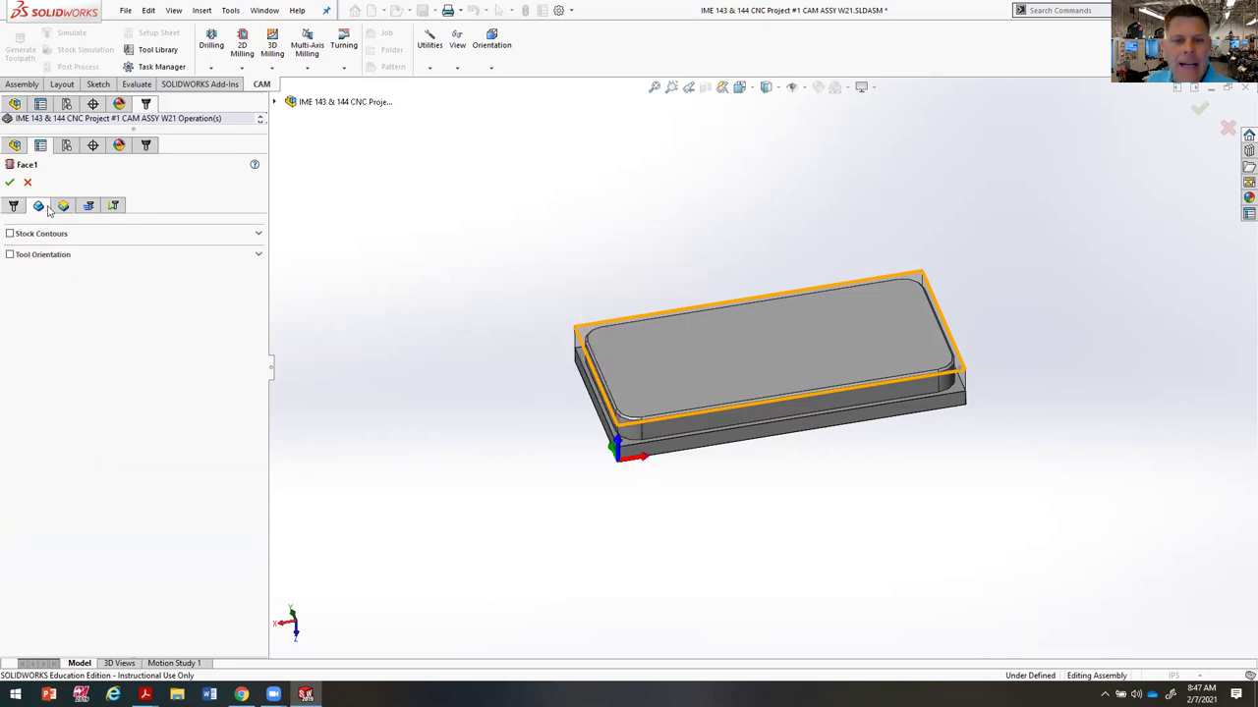
left_click(25, 236)
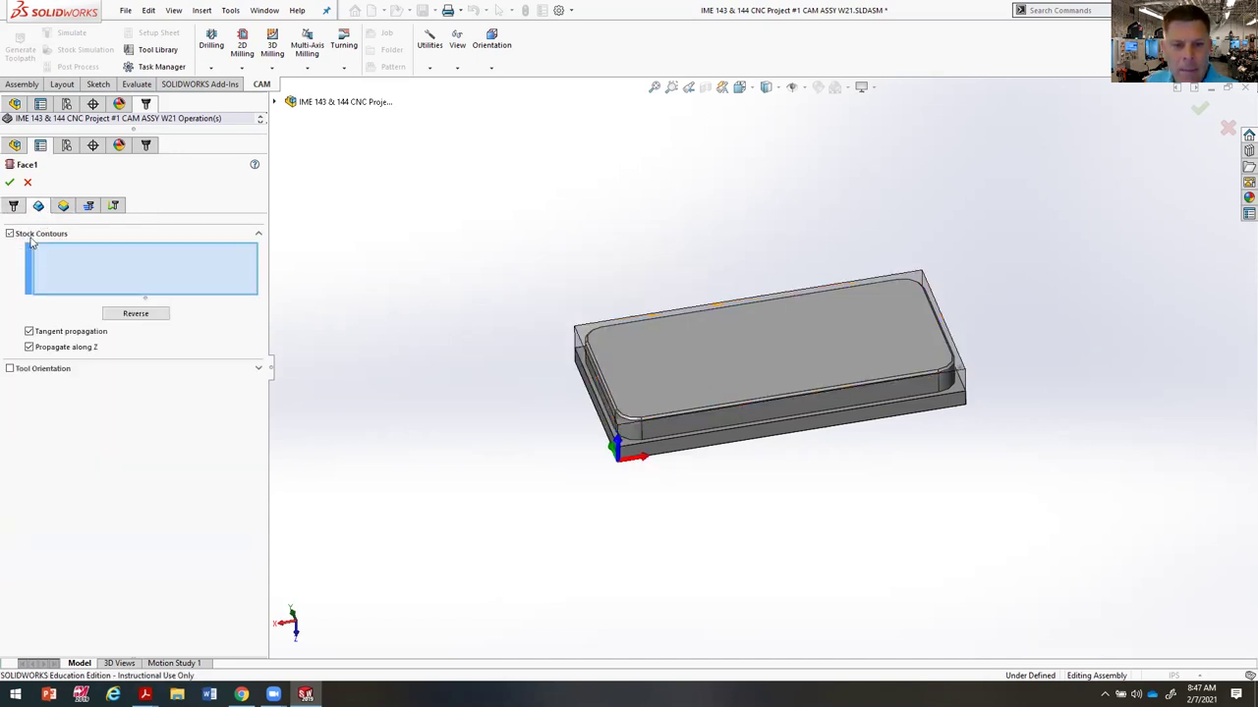
left_click(21, 235)
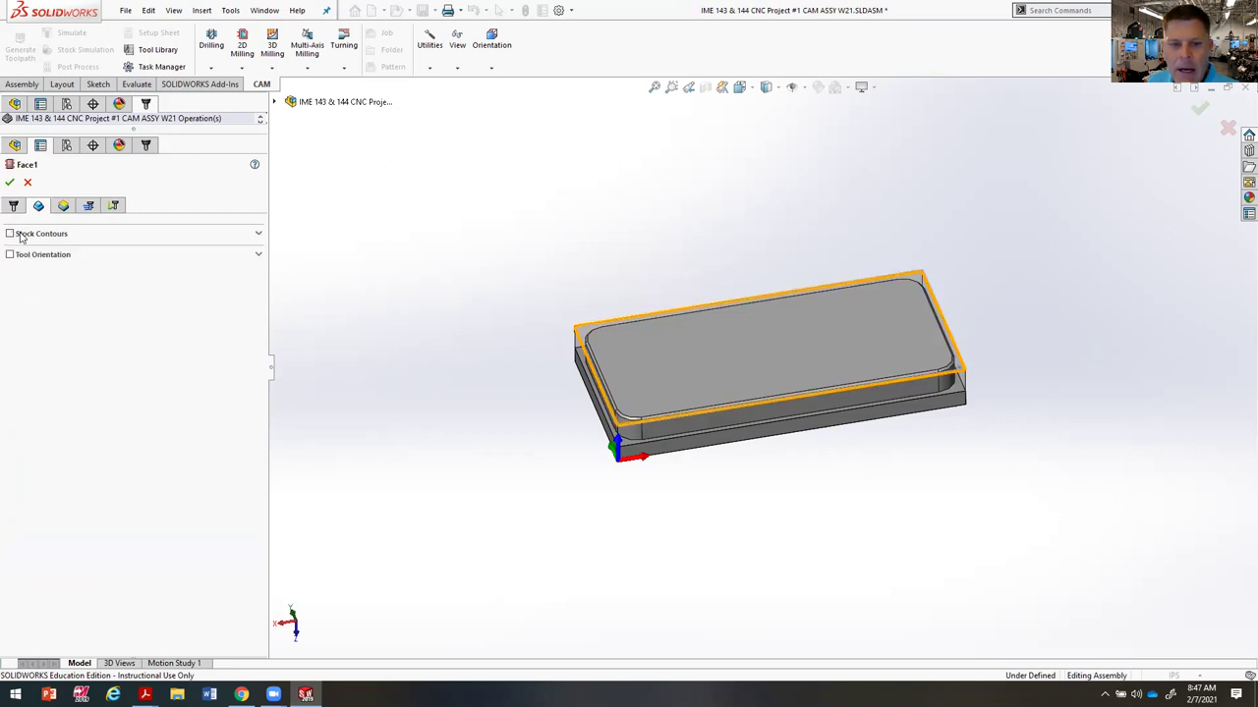
middle_click_drag(993, 424, 917, 191)
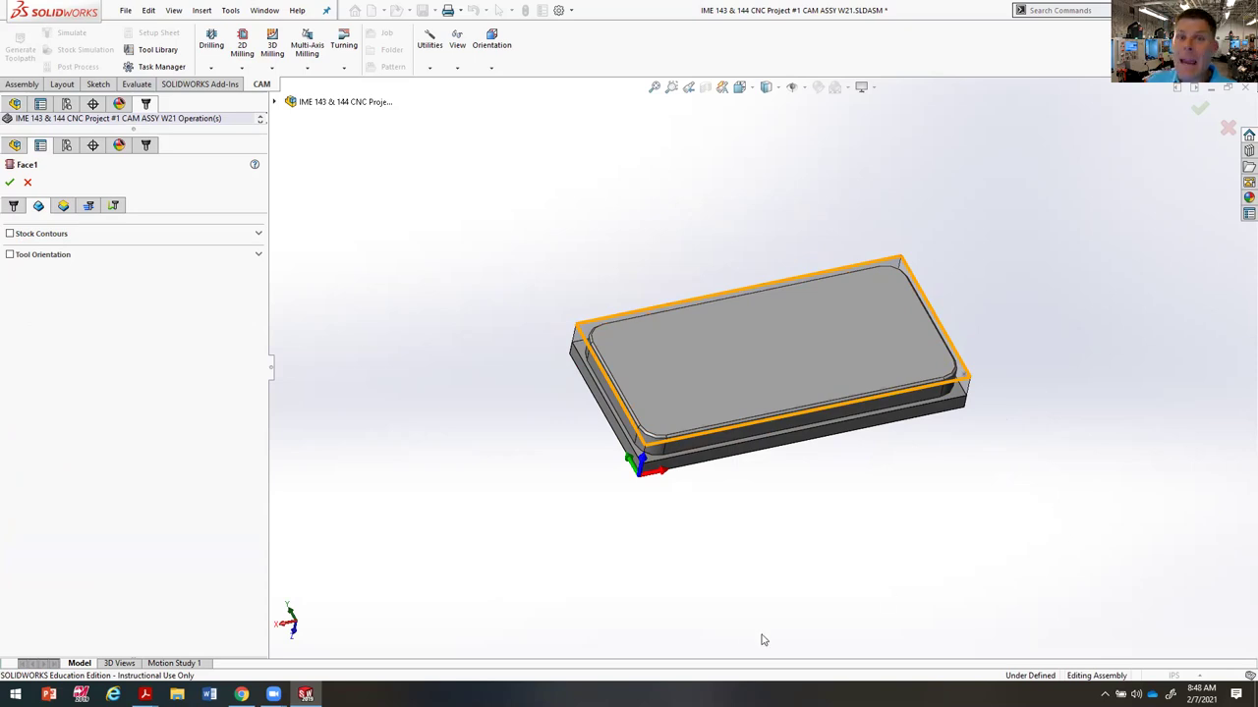
left_click(10, 233)
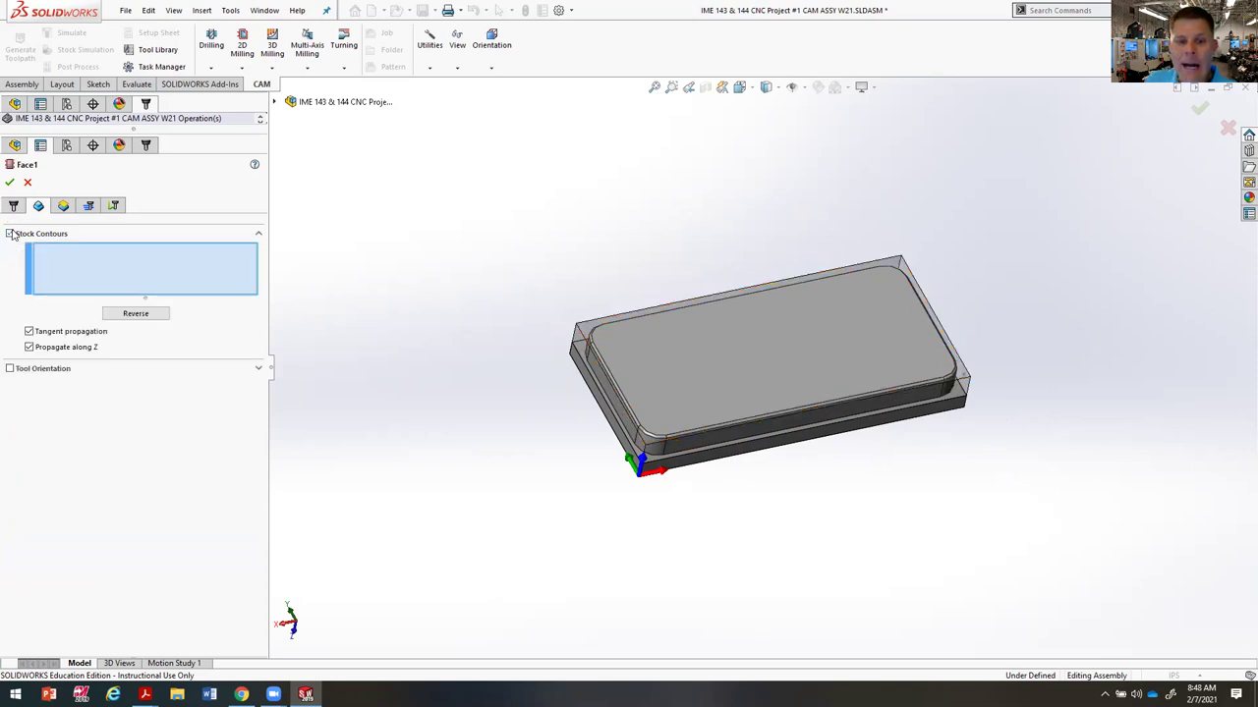
left_click(601, 359)
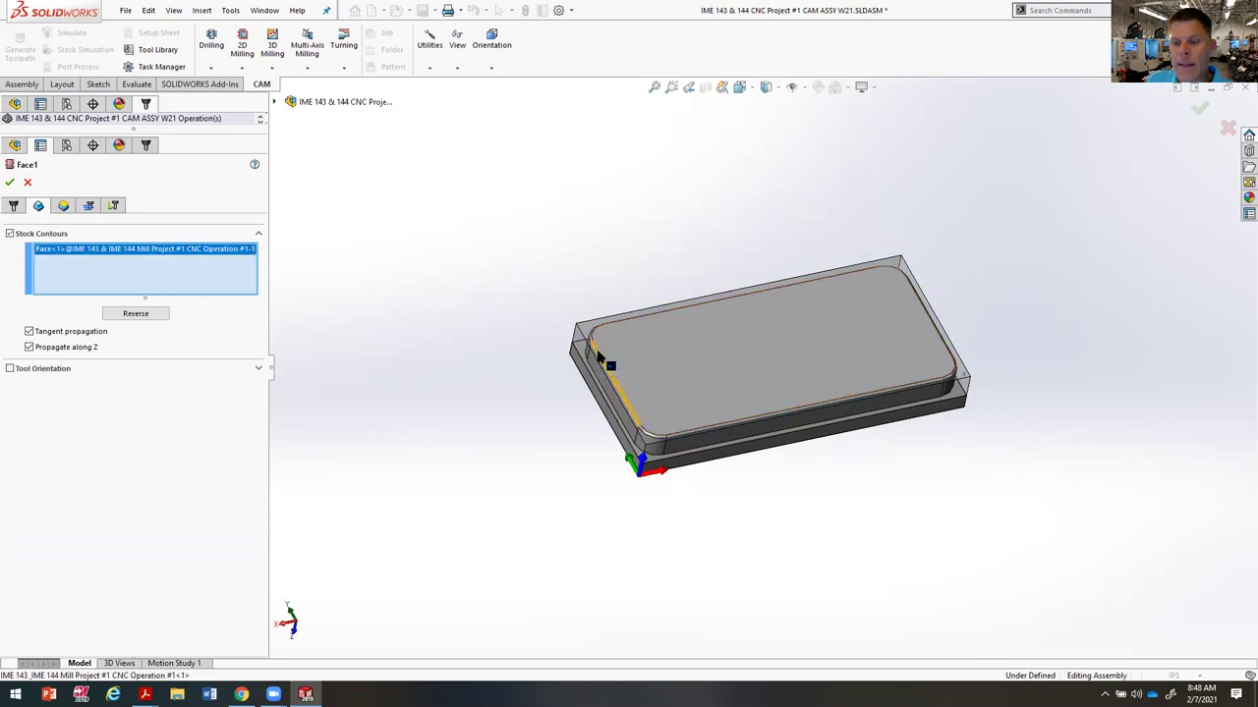
scroll(673, 399, "down", 5)
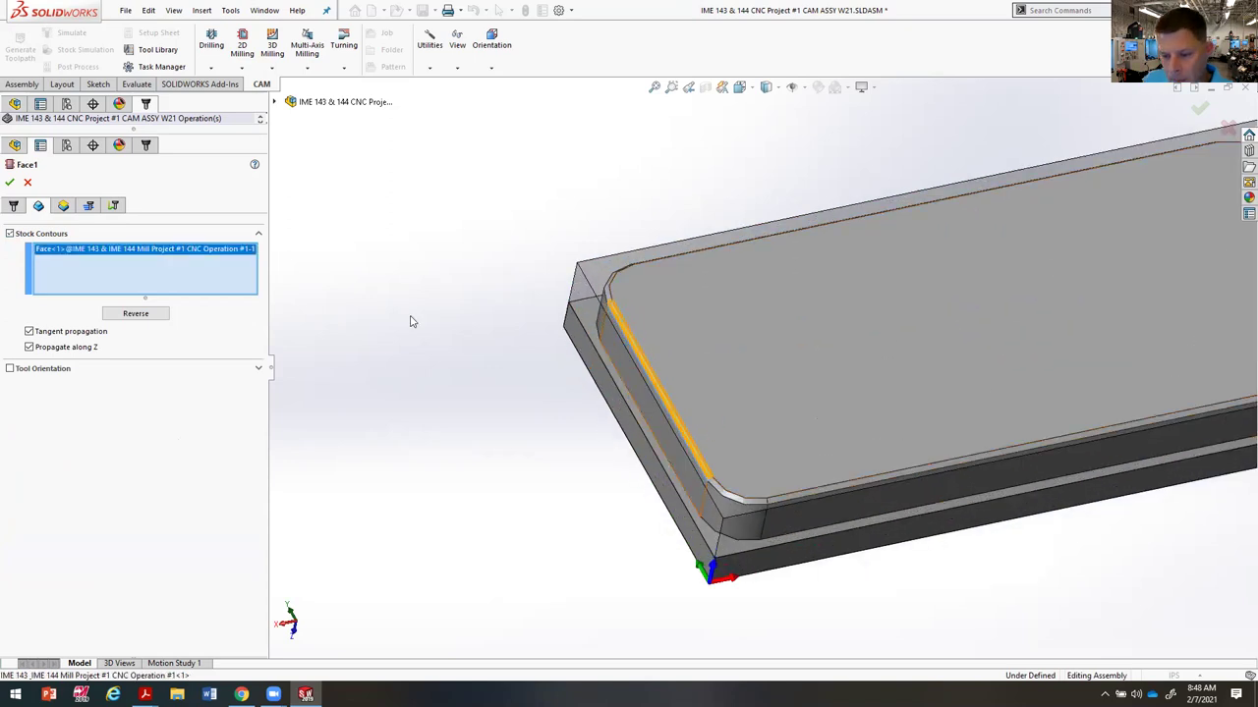
right_click(149, 276)
left_click(207, 285)
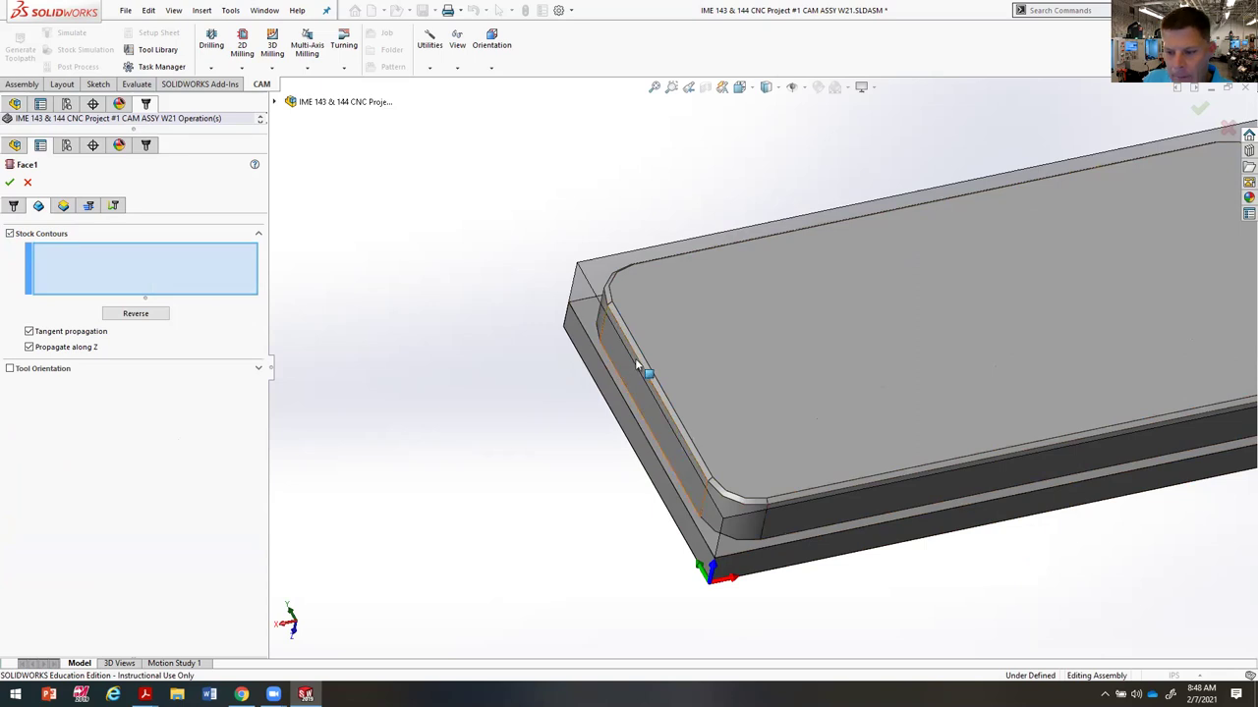
left_click(614, 282)
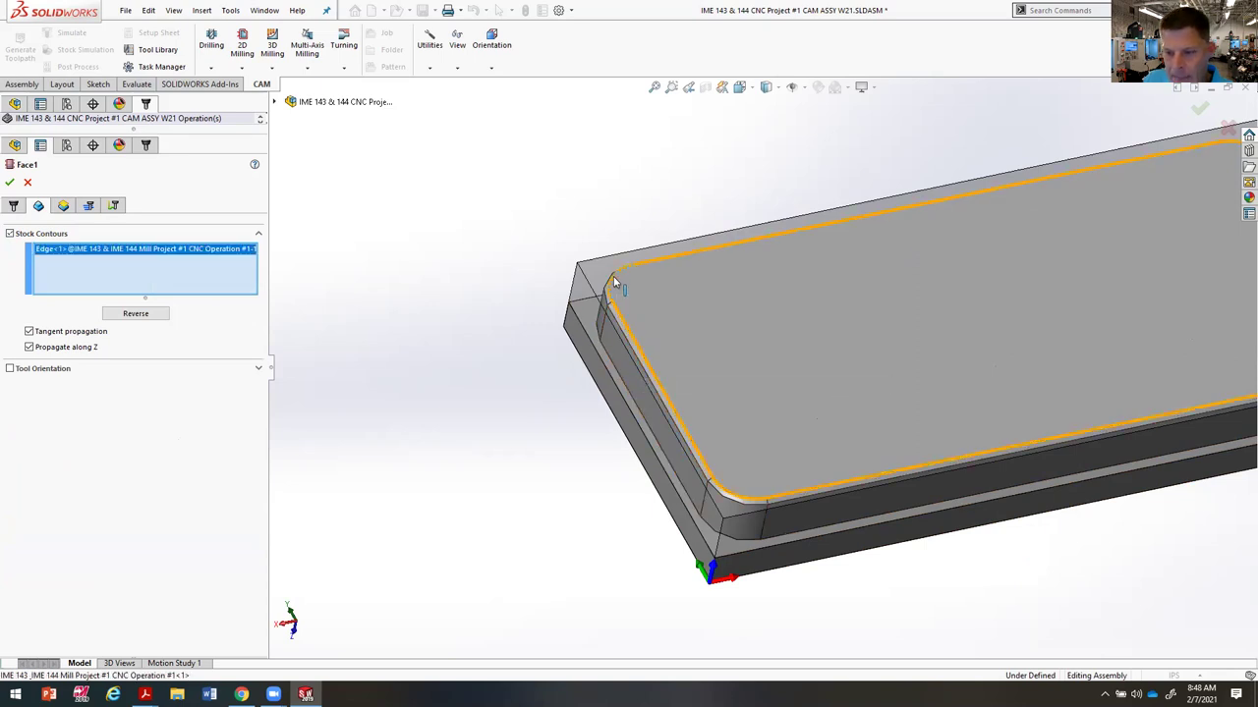
scroll(773, 412, "up", 5)
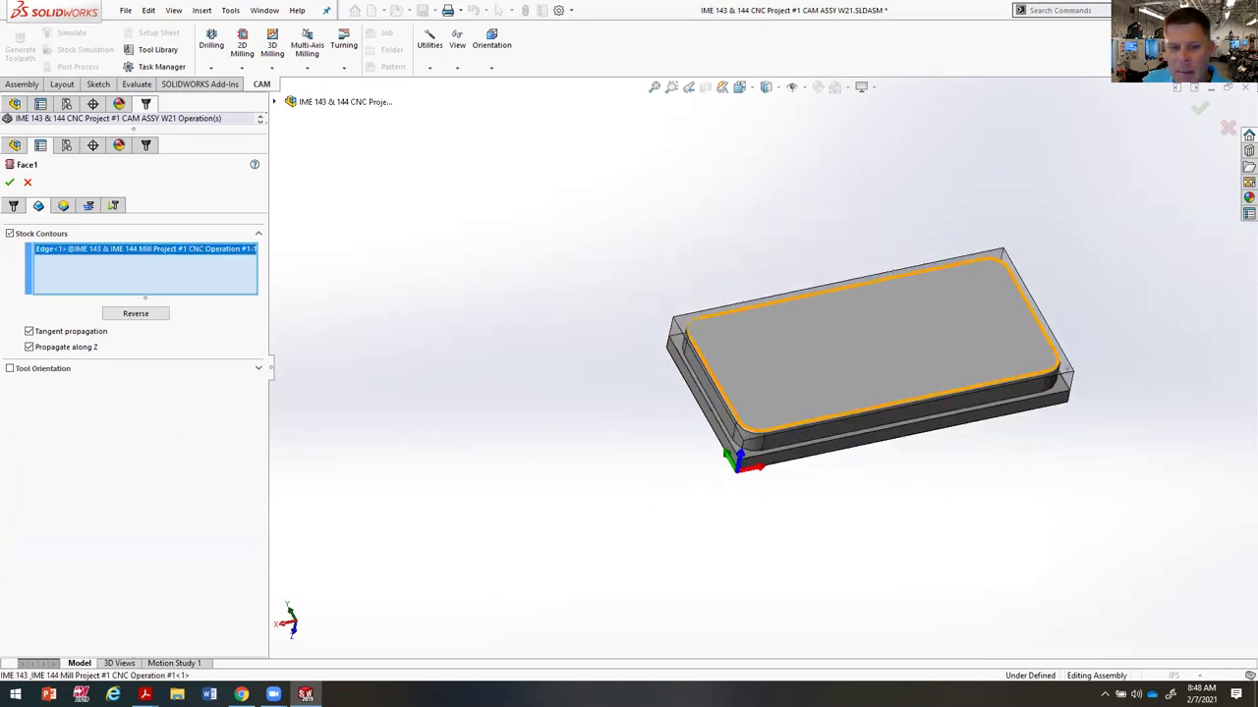
left_click(10, 234)
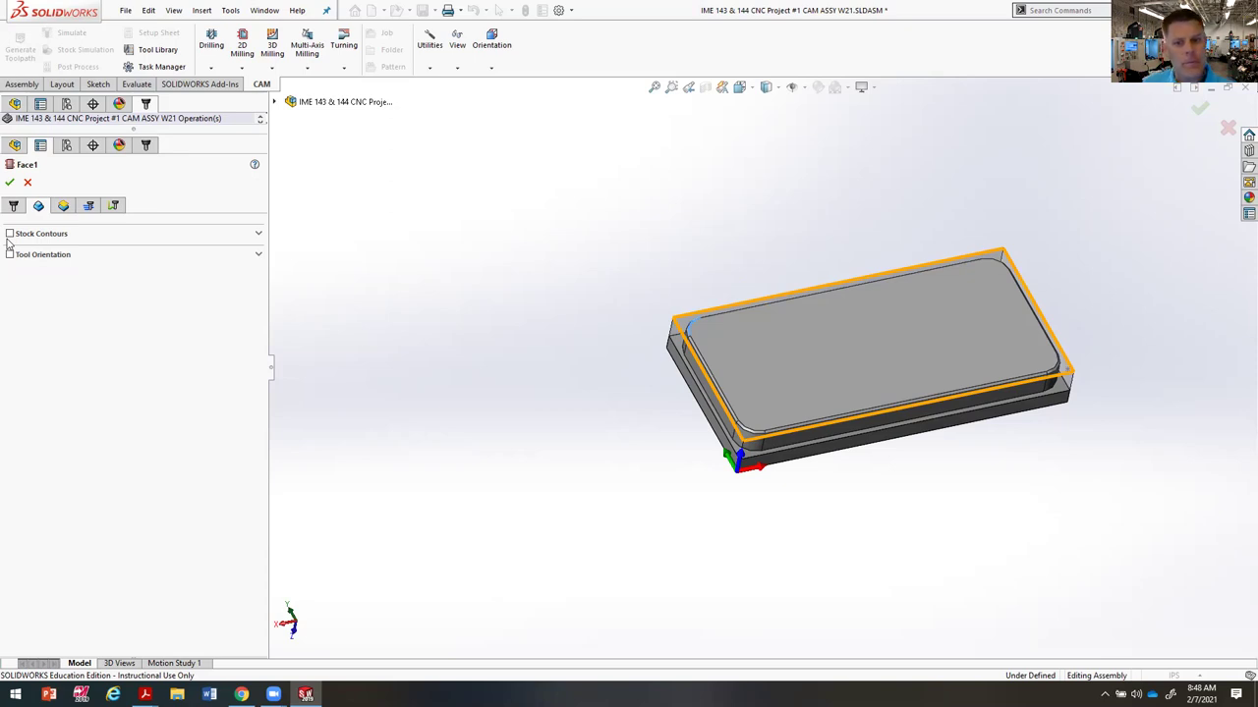
Step: Measure Face1's clearance and feed heights From Stock Top
left_click(63, 205)
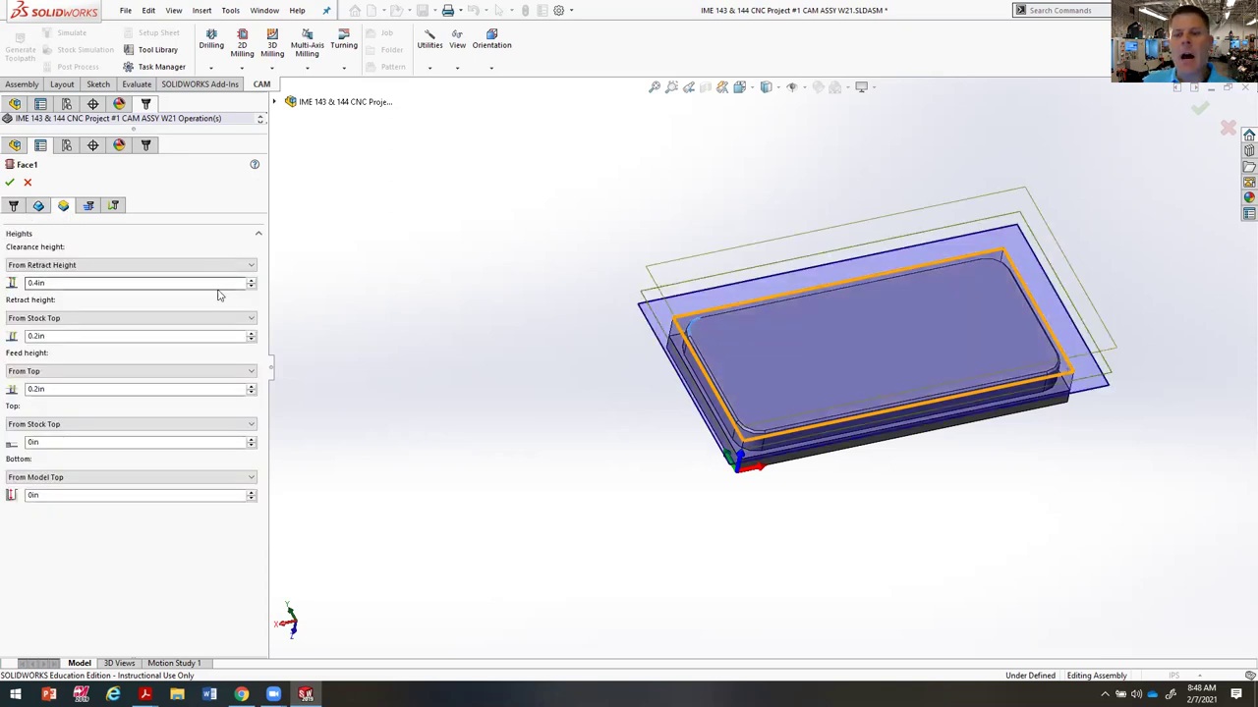
middle_click_drag(645, 564, 685, 560)
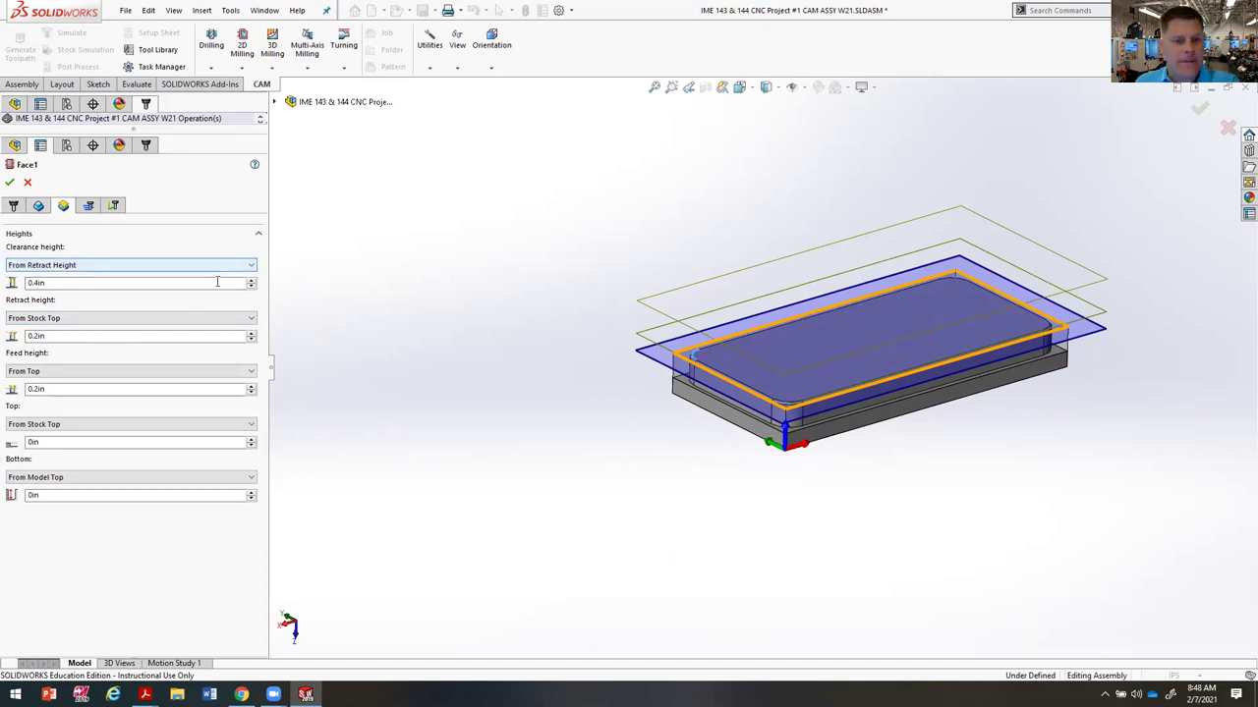
left_click(110, 265)
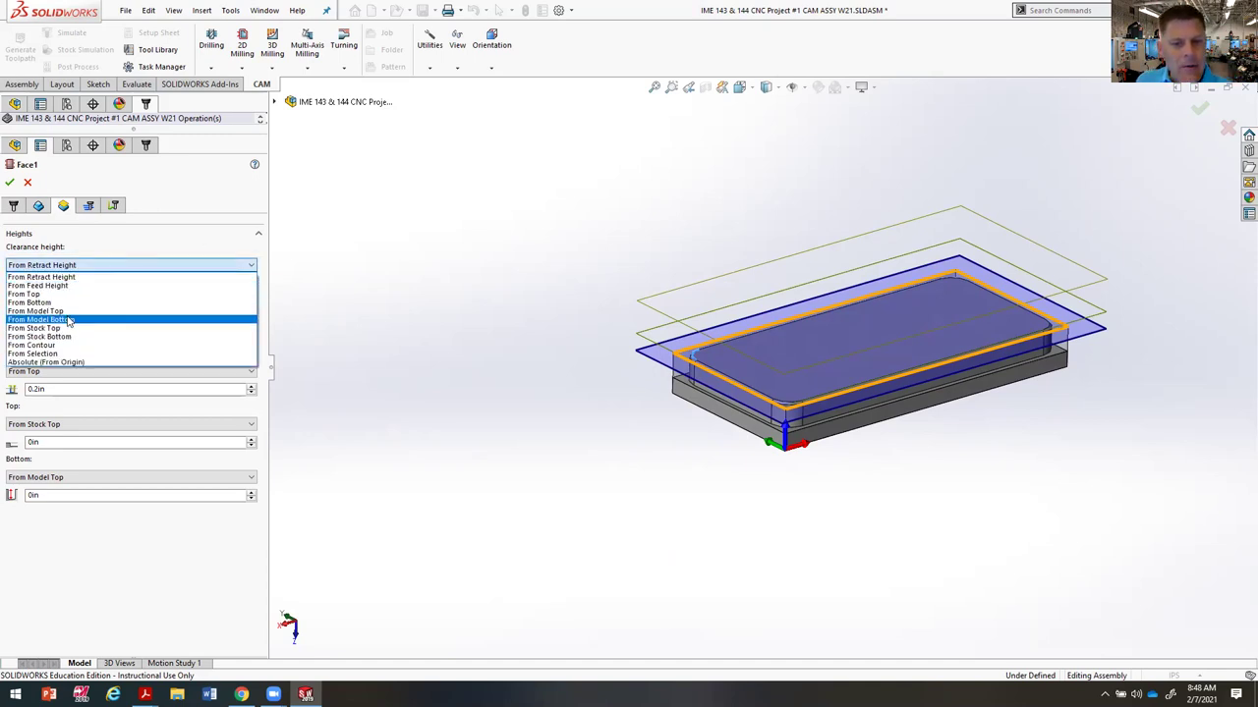
left_click(67, 328)
left_click(57, 371)
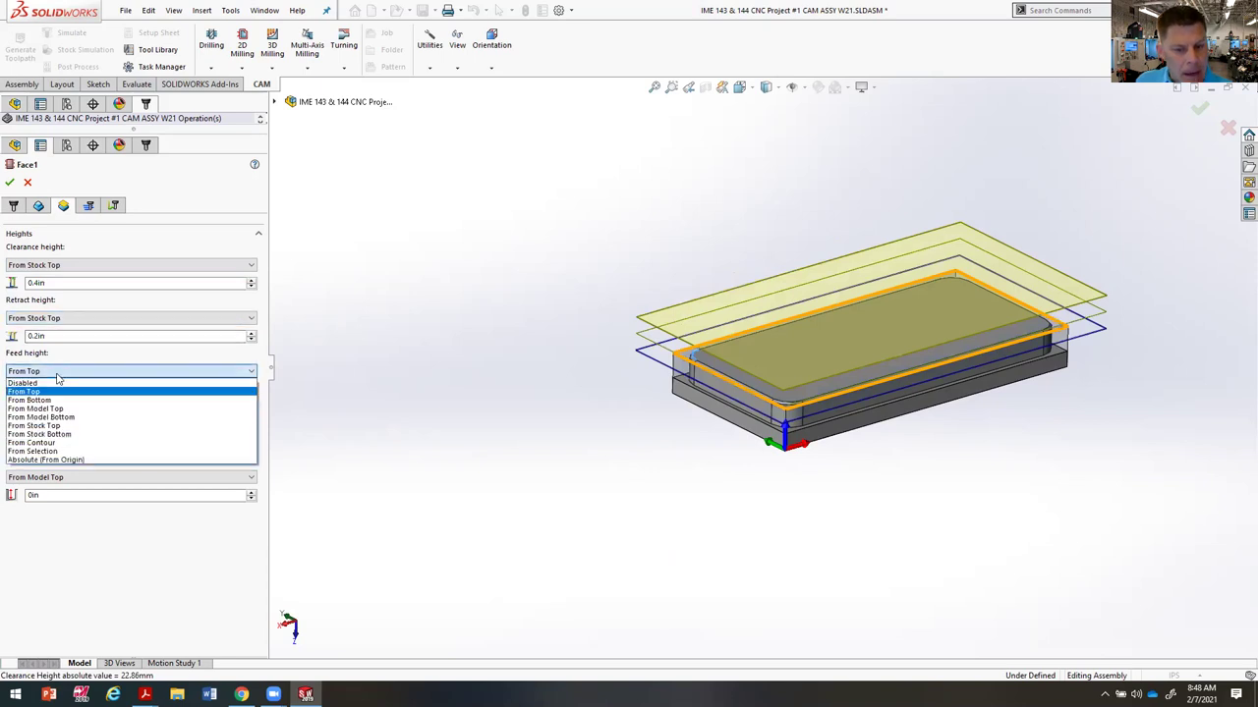
left_click(72, 426)
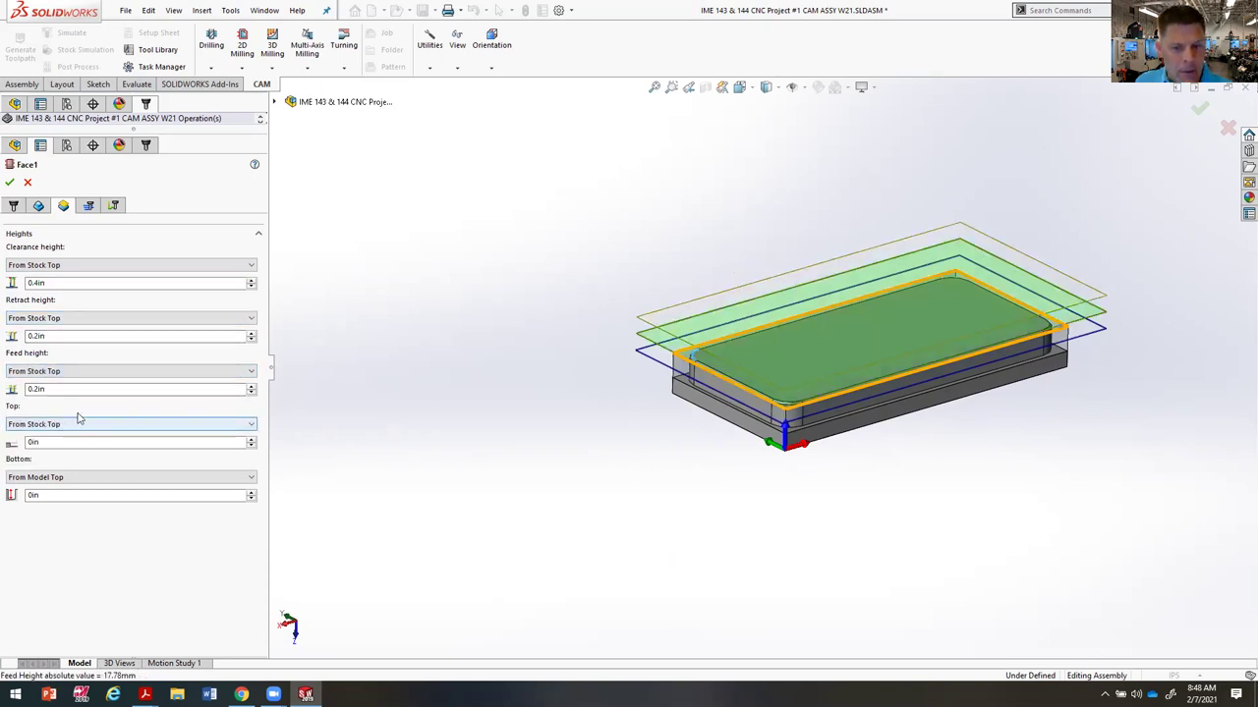
Step: Set clearance, retract and feed heights to 0.1in, and bottom to -.01 From Stock Top
double_click(62, 281)
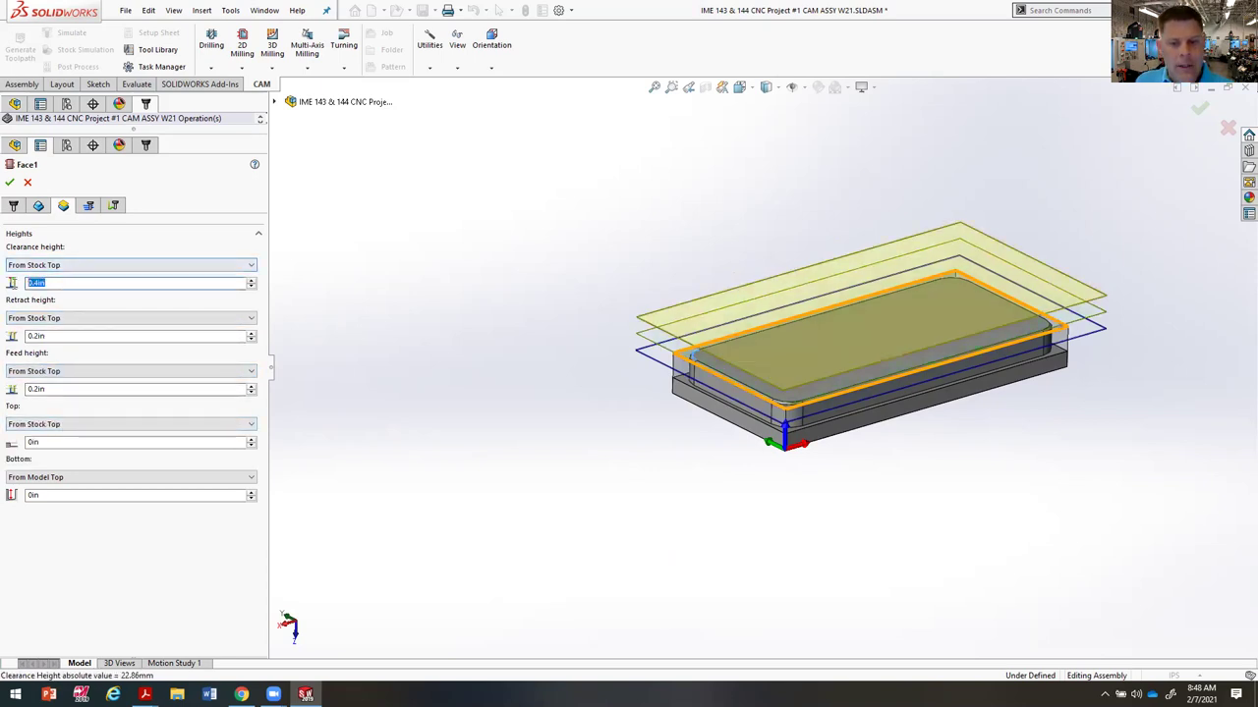
type(".1")
left_click(65, 336)
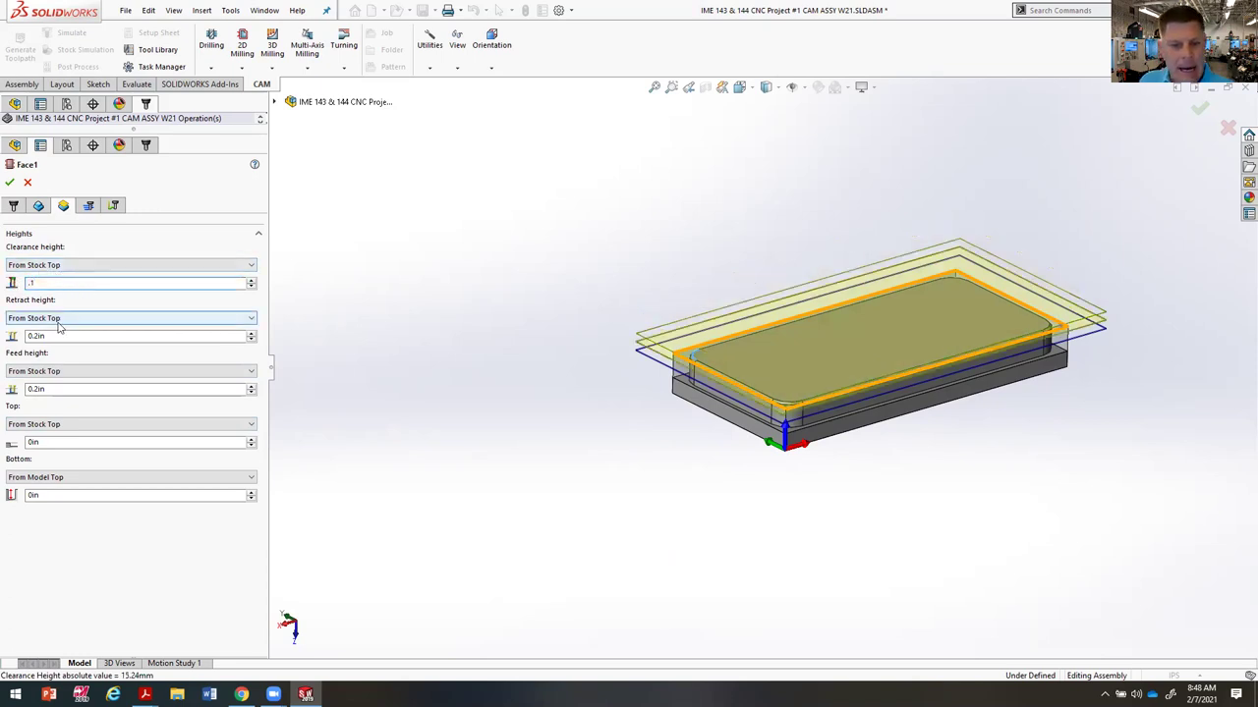
double_click(40, 336)
type(".1")
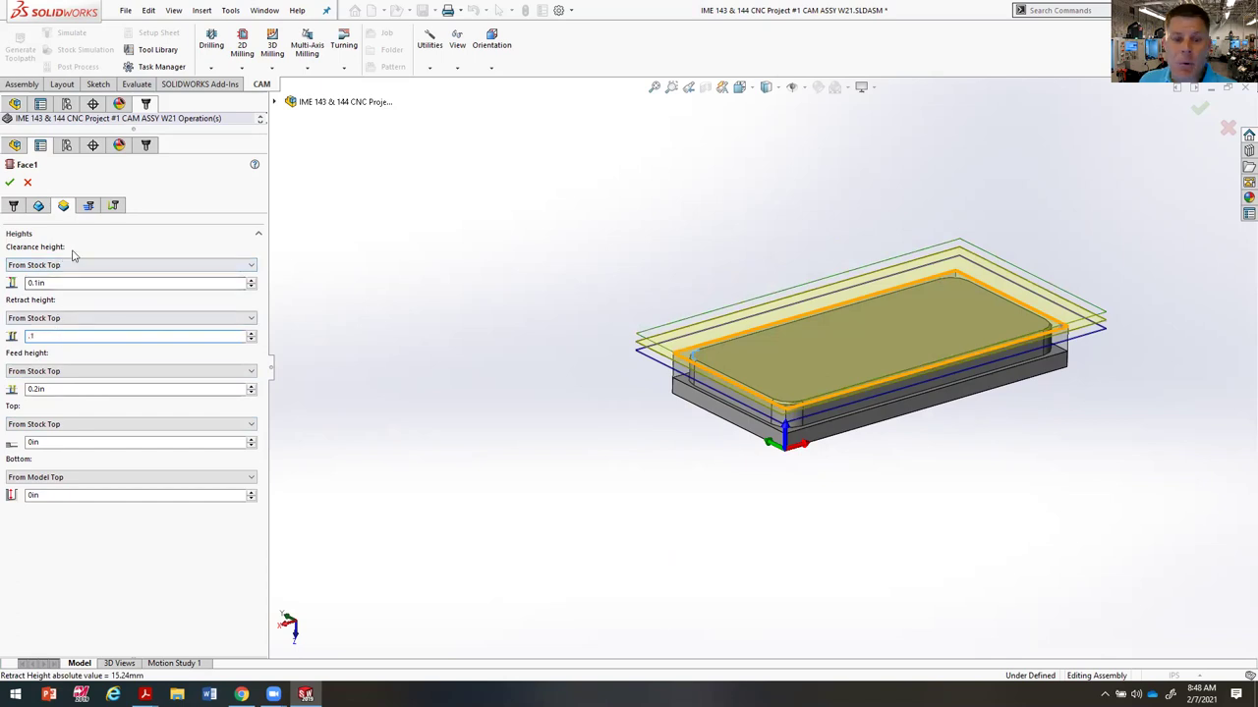
double_click(29, 390)
type(".1")
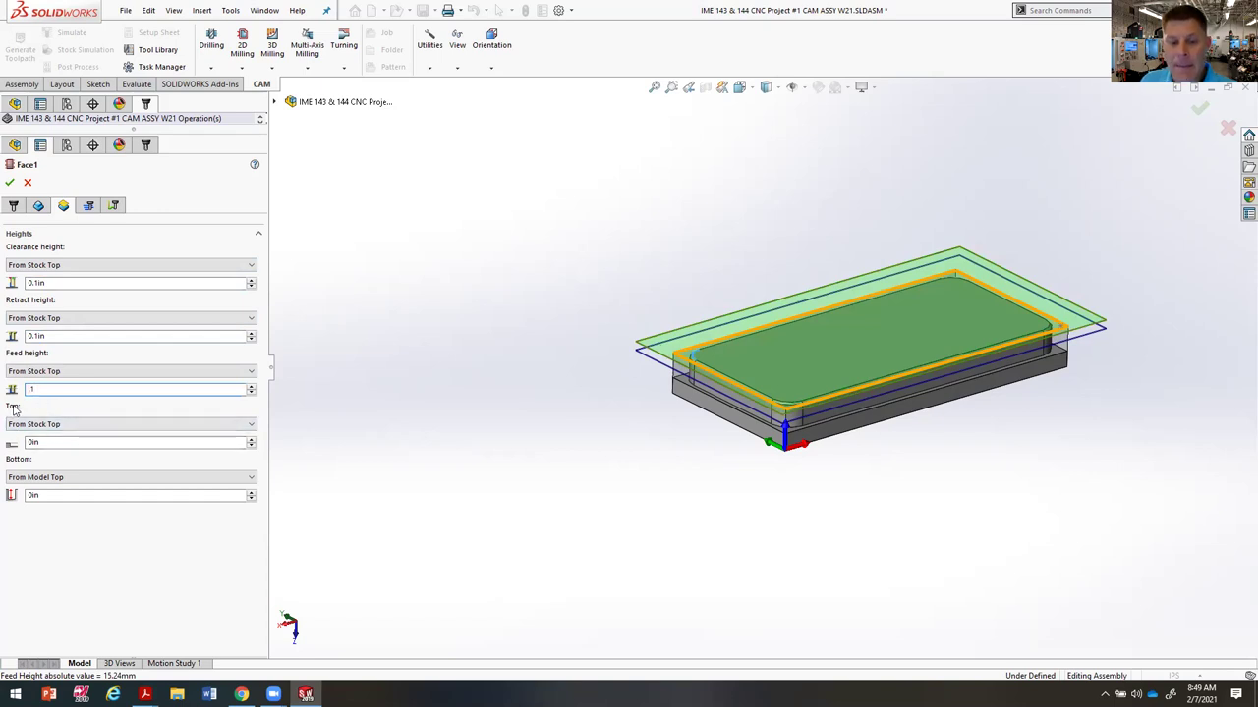
left_click(42, 477)
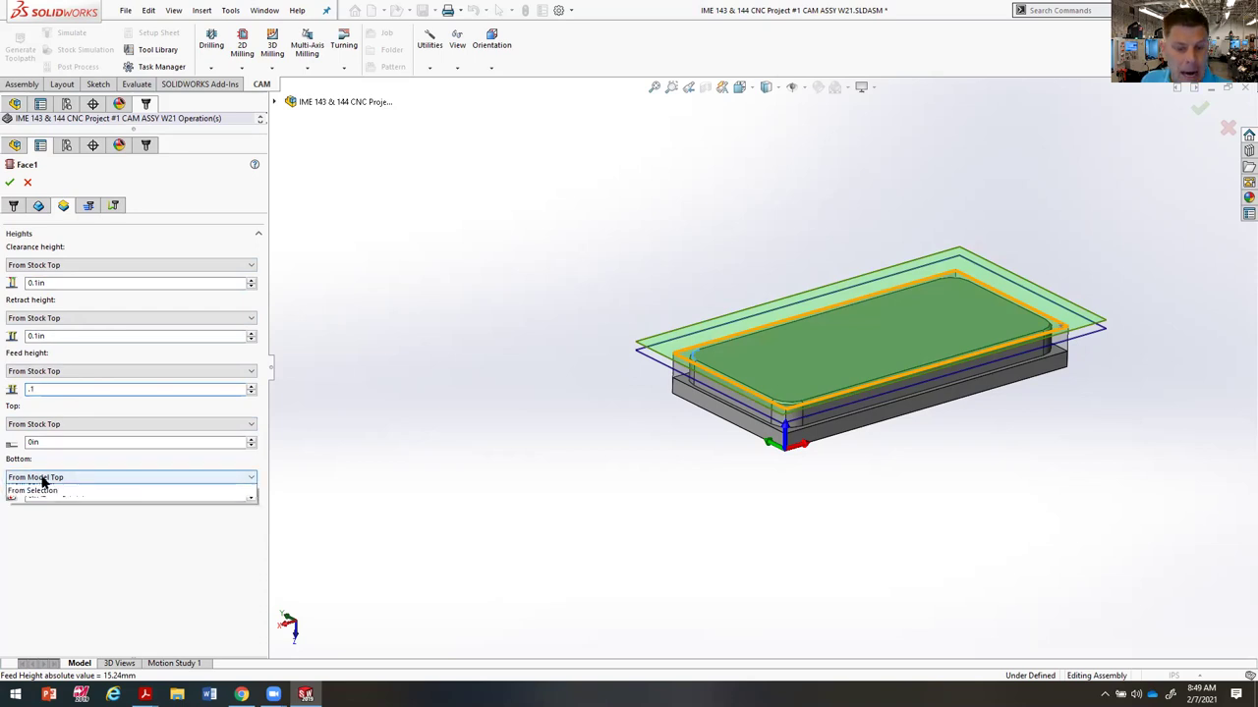
left_click(57, 515)
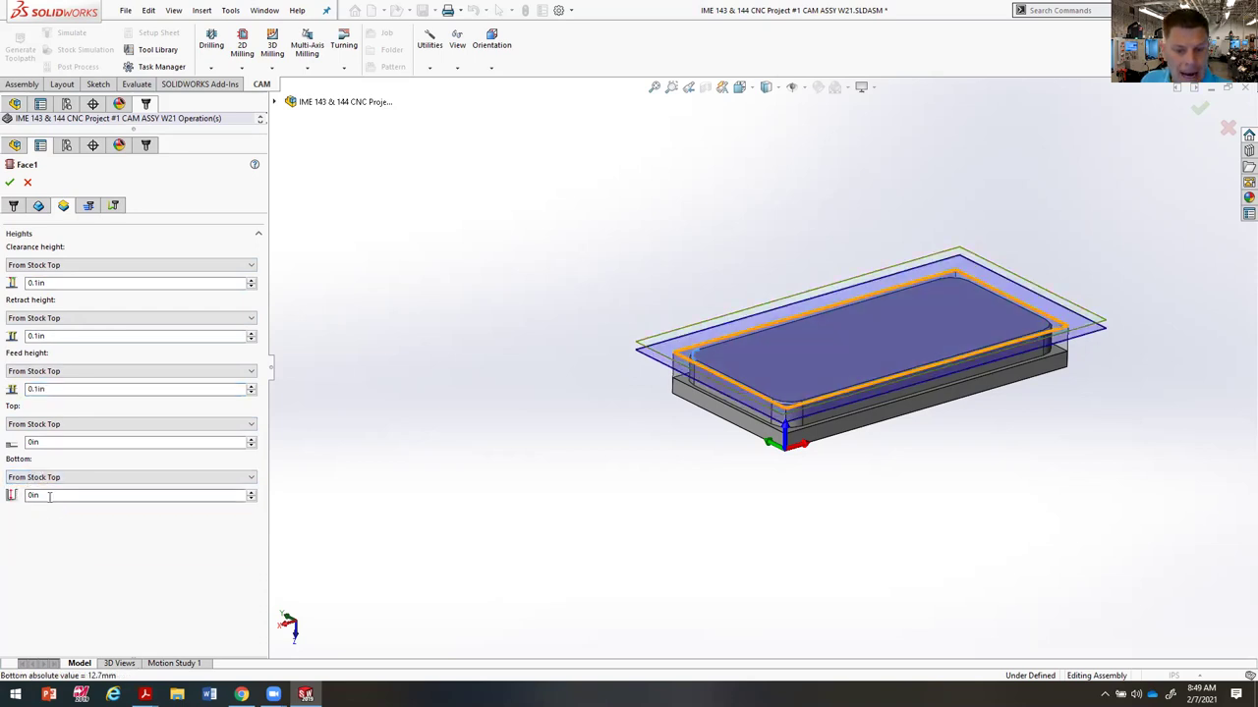
type("-.01")
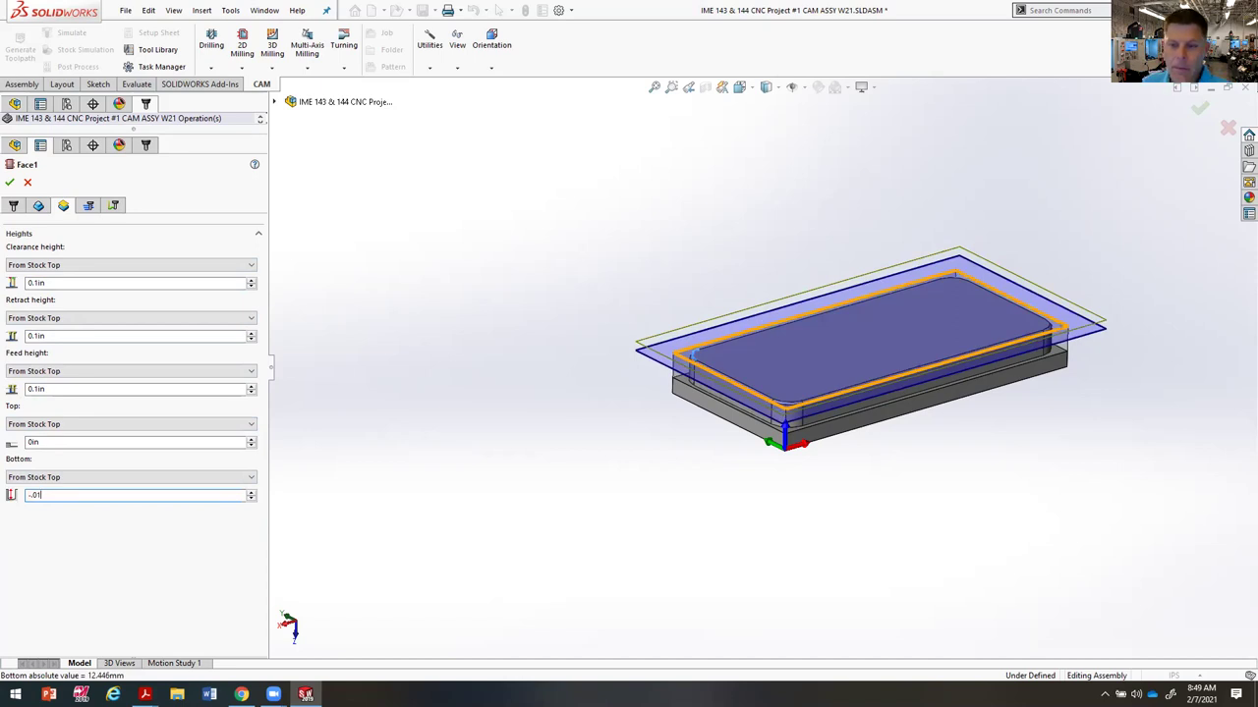
Step: Set Face1's bottom to From Selection on the part's top face, checking the edge at 0in
left_click(140, 478)
left_click(99, 539)
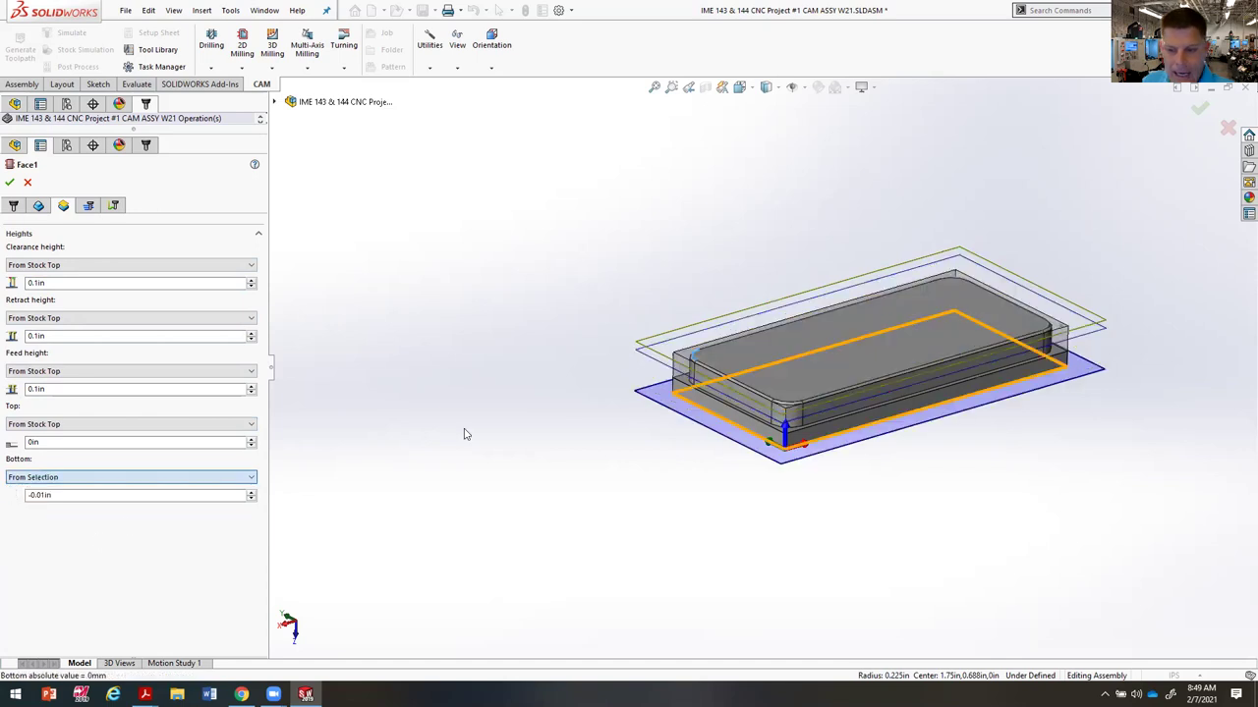
left_click(760, 365)
middle_click_drag(1038, 620, 1150, 360)
scroll(884, 309, "down", 5)
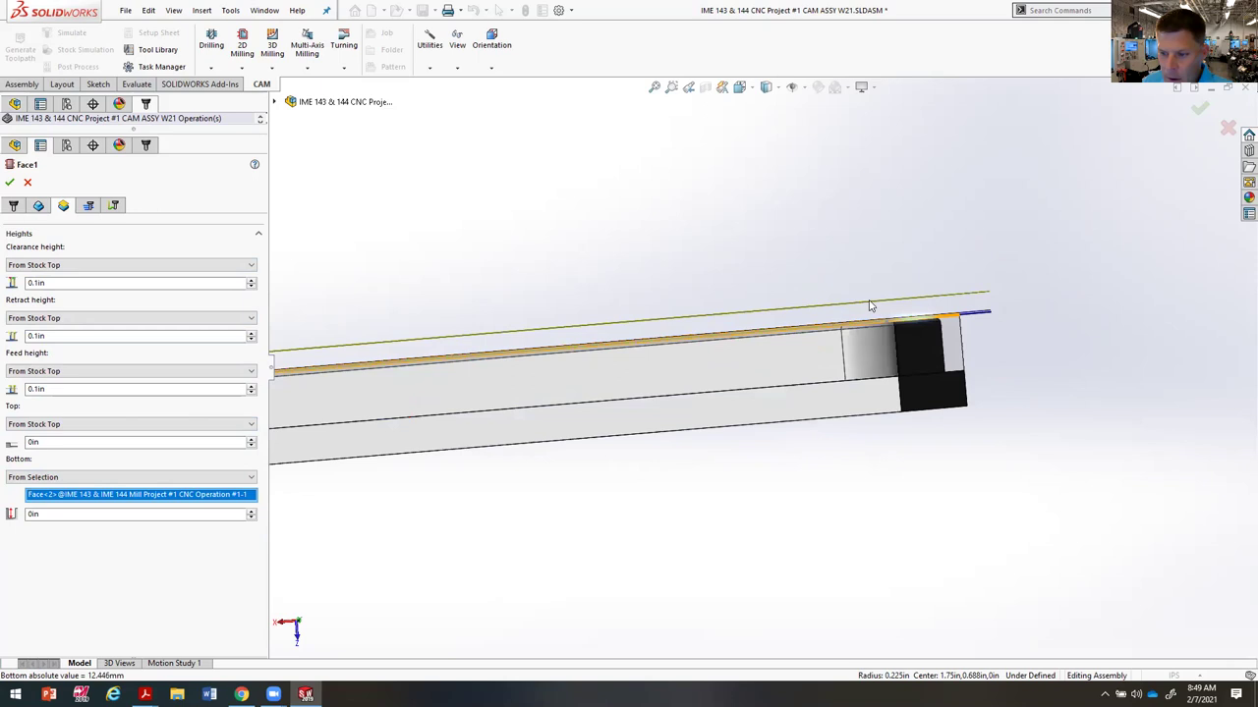
scroll(1008, 393, "down", 2)
middle_click_drag(1048, 450, 1061, 449)
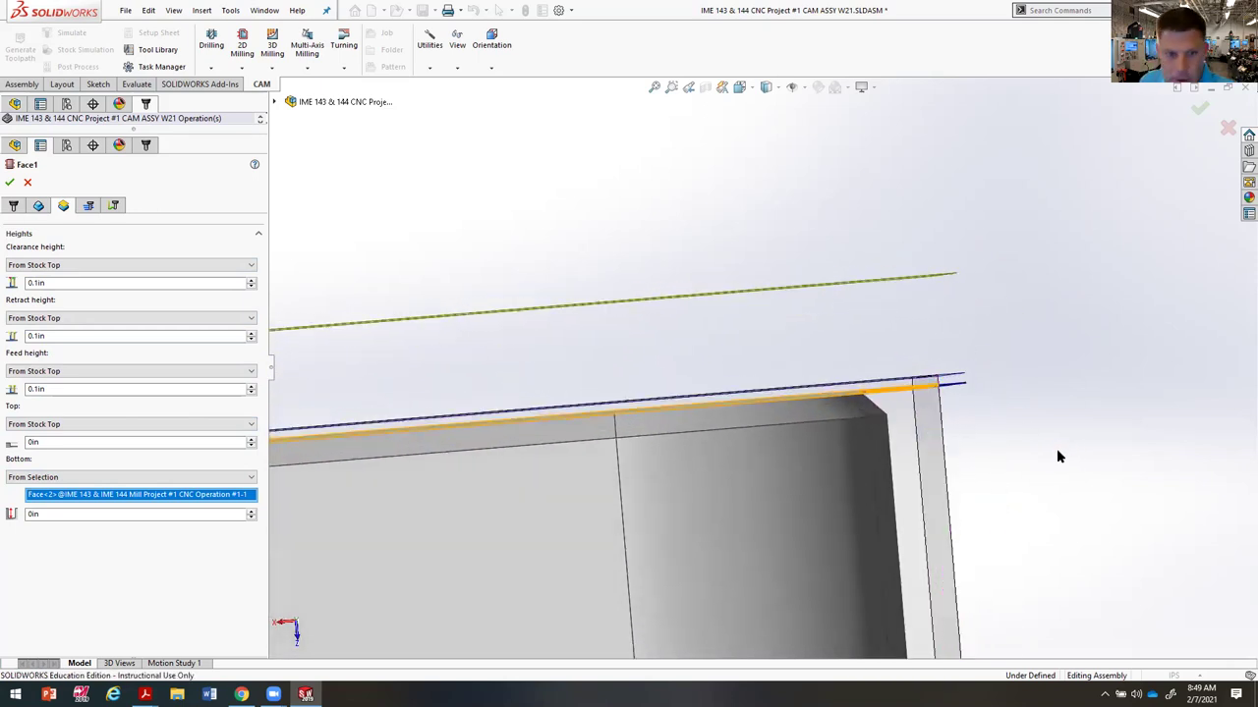
middle_click_drag(968, 375, 871, 422)
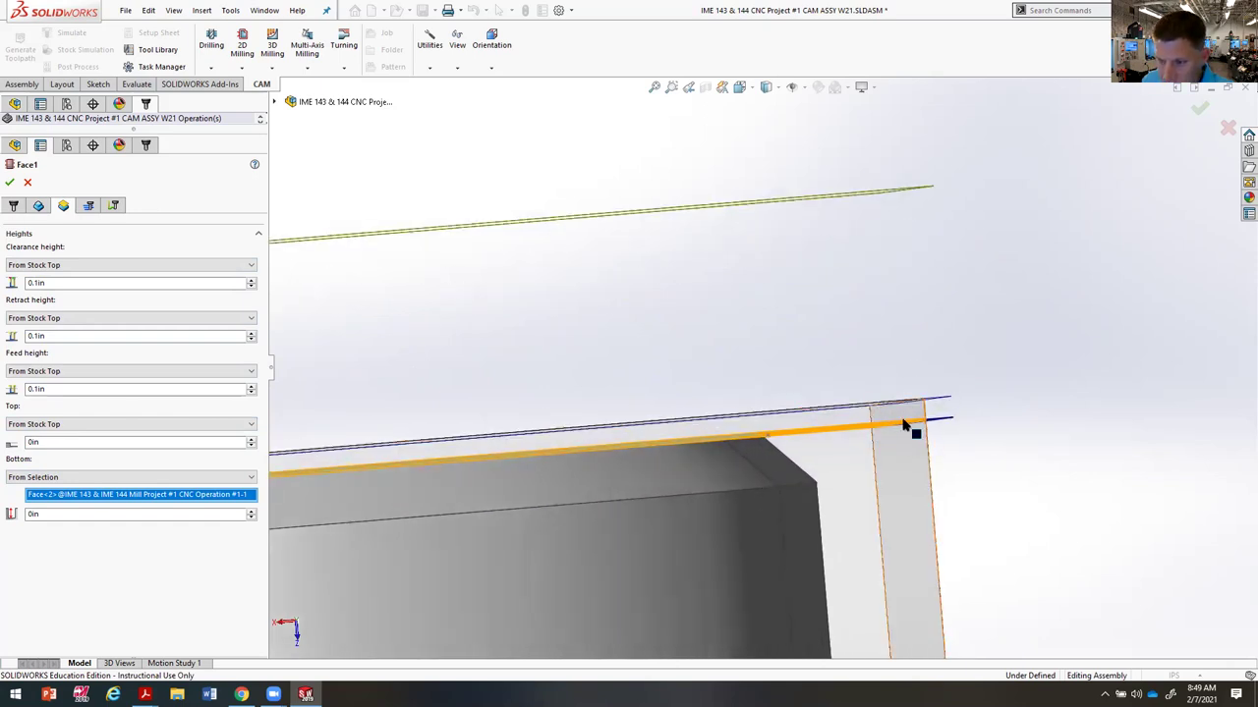
middle_click_drag(893, 429, 823, 562)
scroll(865, 454, "up", 5)
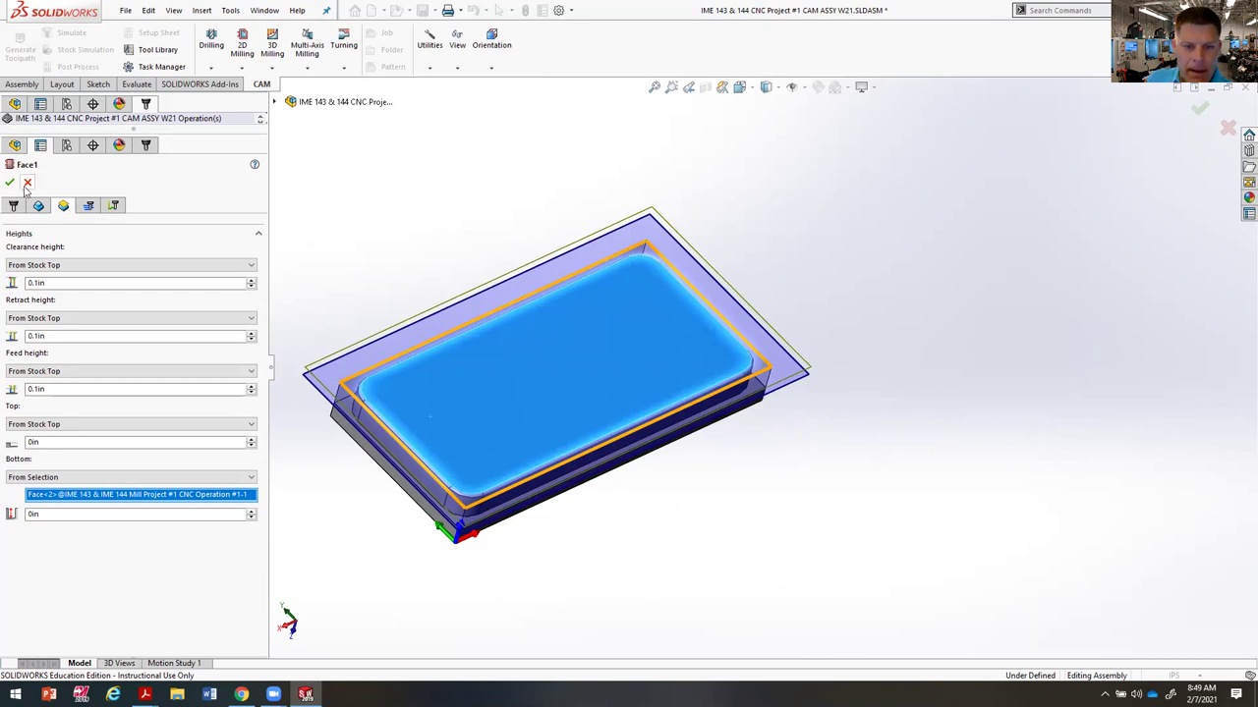
left_click(88, 206)
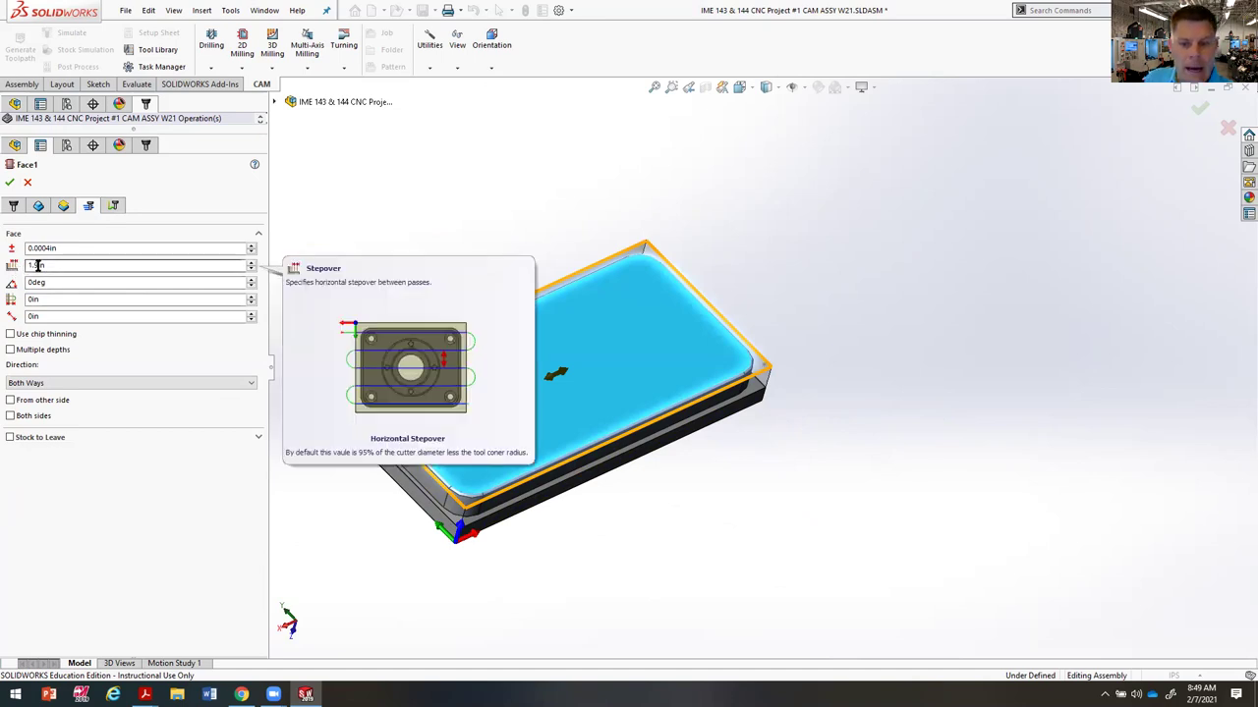
Step: Set the facing stepover to 2in and, after trying 45deg, keep the pass angle at 0deg
double_click(40, 265)
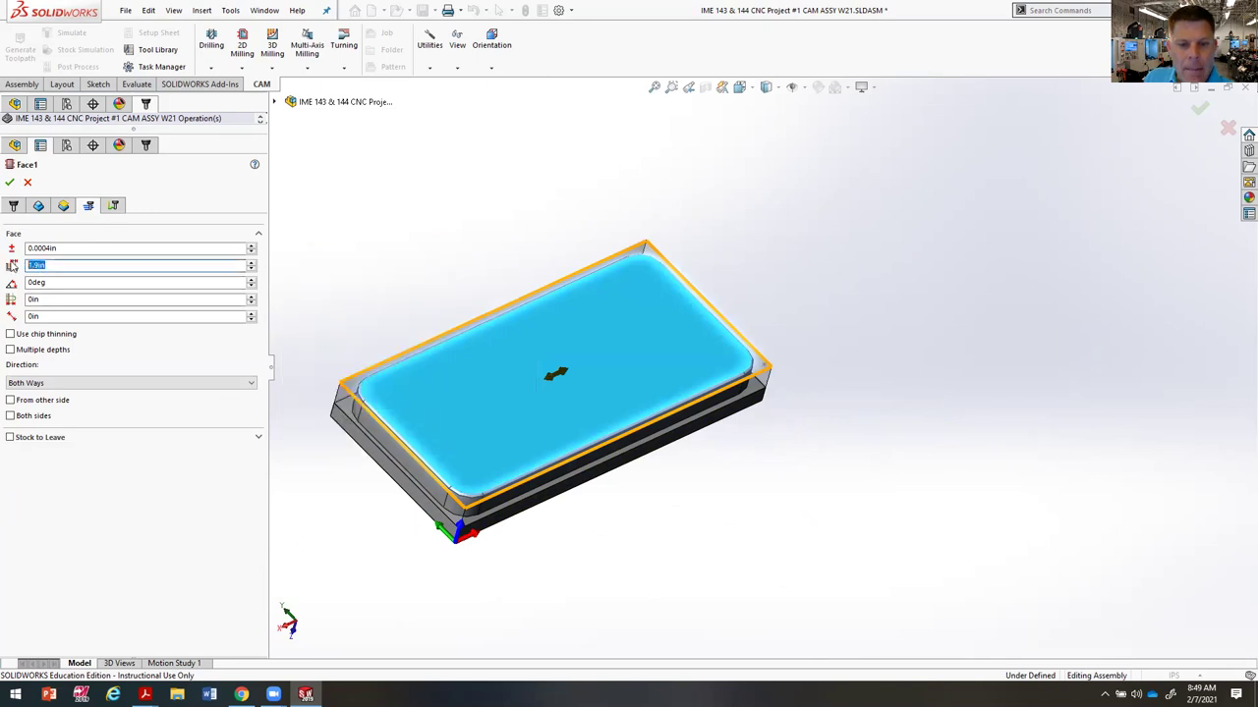
type("2.0")
left_click(81, 282)
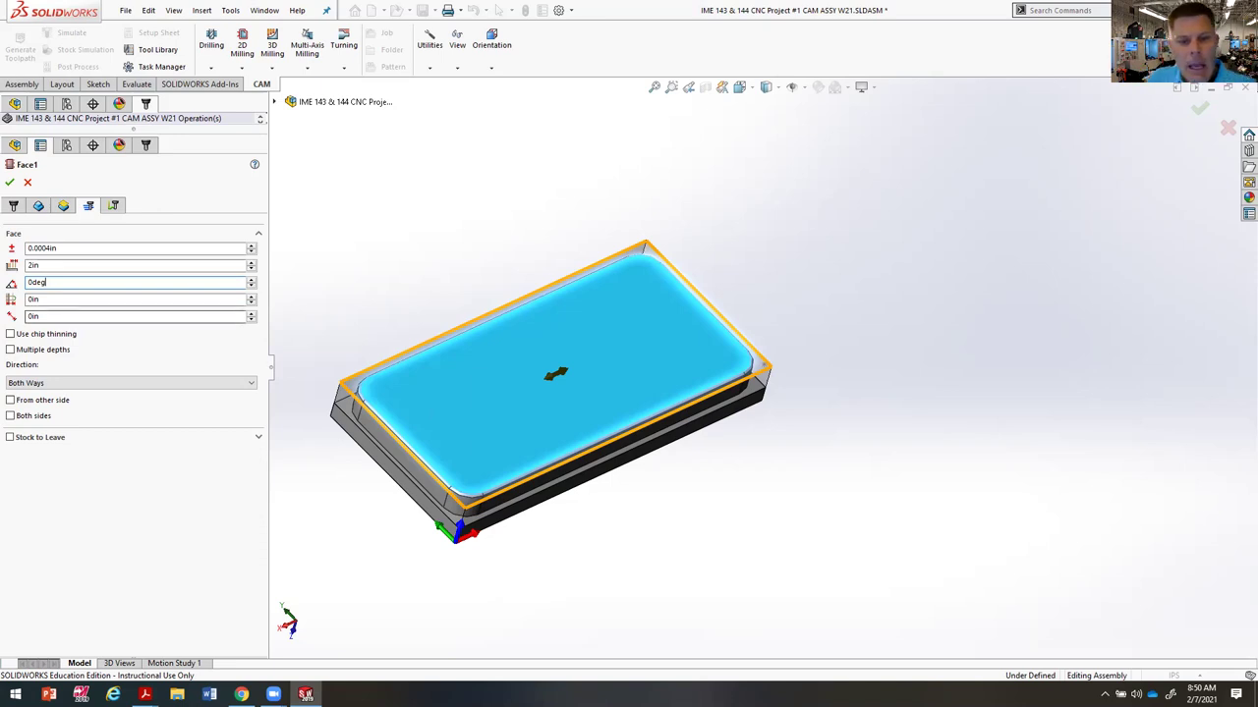
double_click(53, 282)
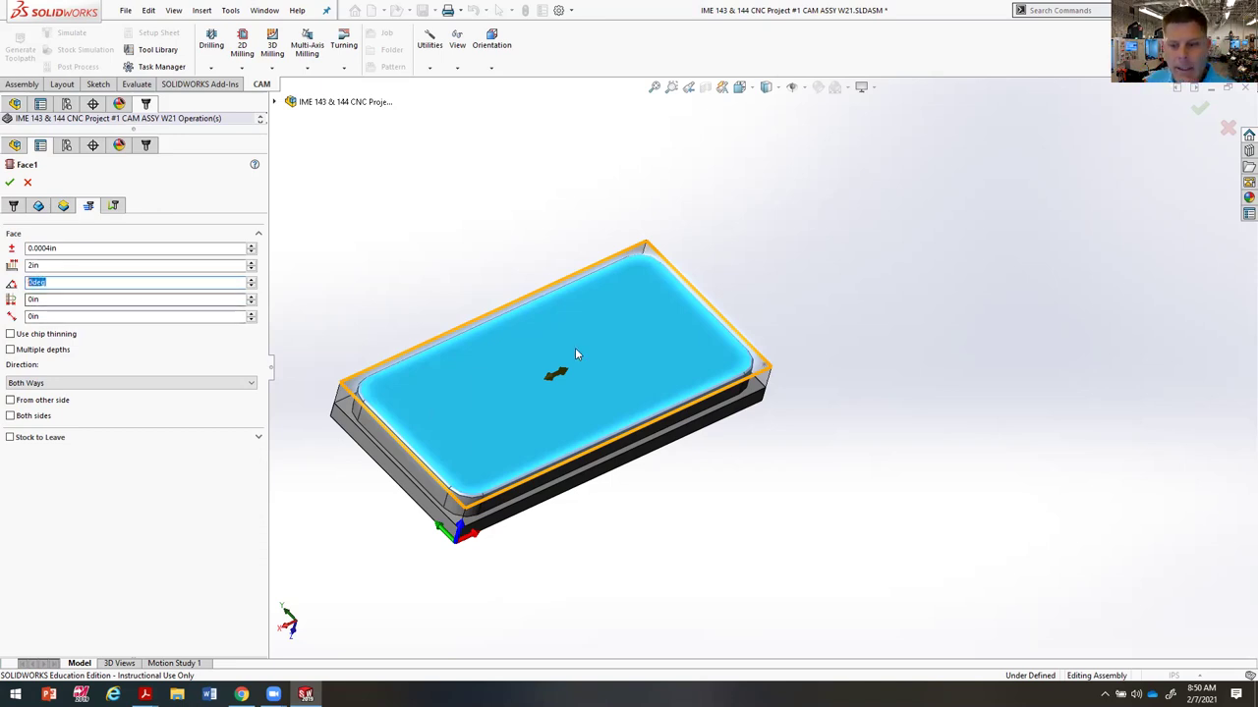
type("45")
key("Tab")
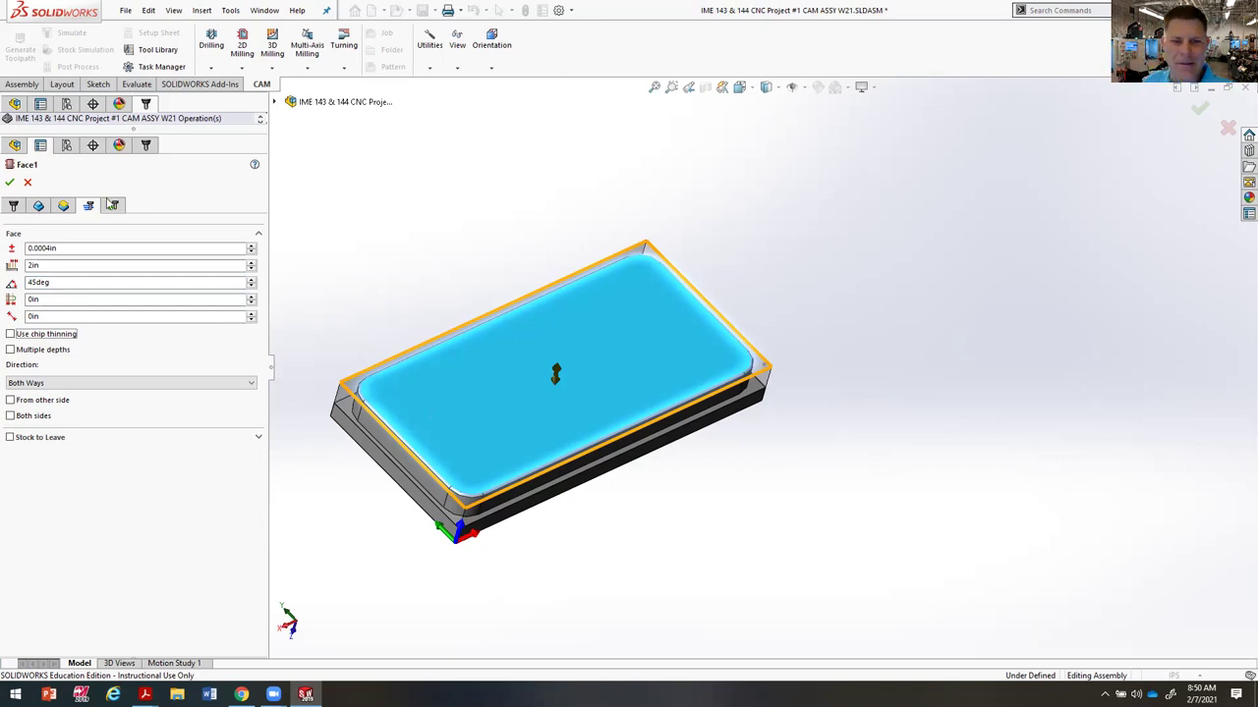
double_click(87, 283)
type("0")
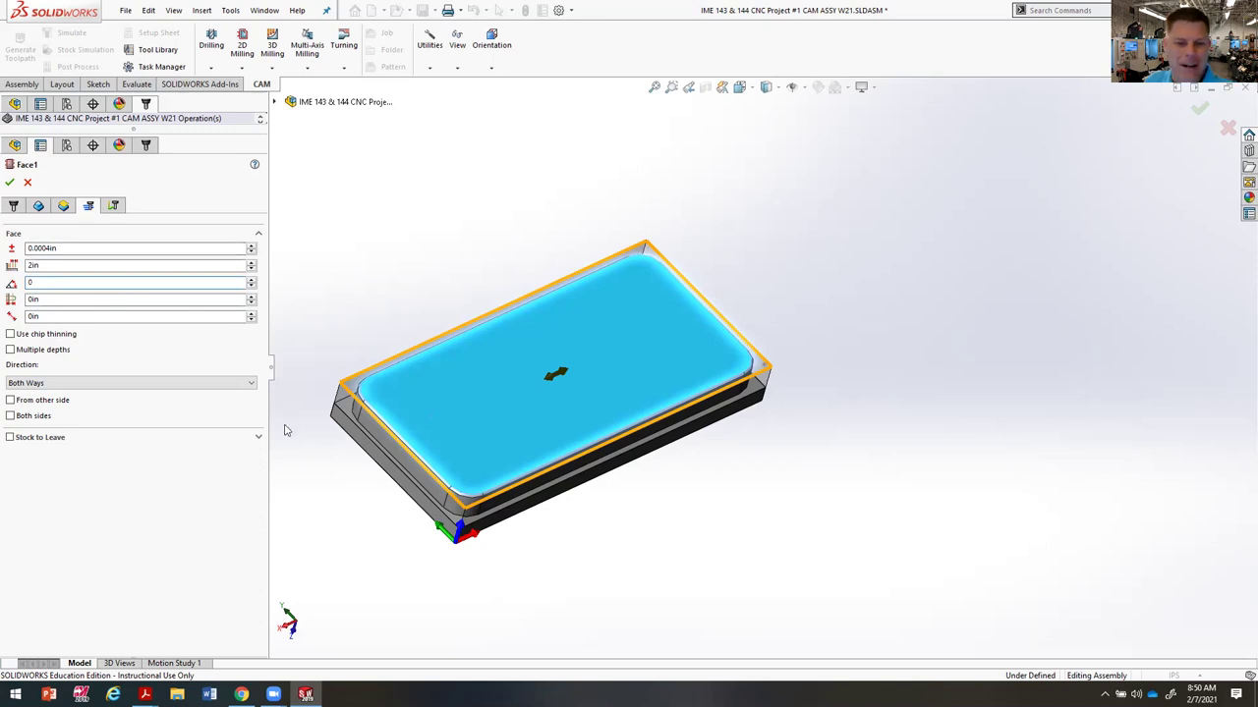
Step: Set pass extension to 0.1in and leave Multiple depths unchecked for a single depth
double_click(50, 299)
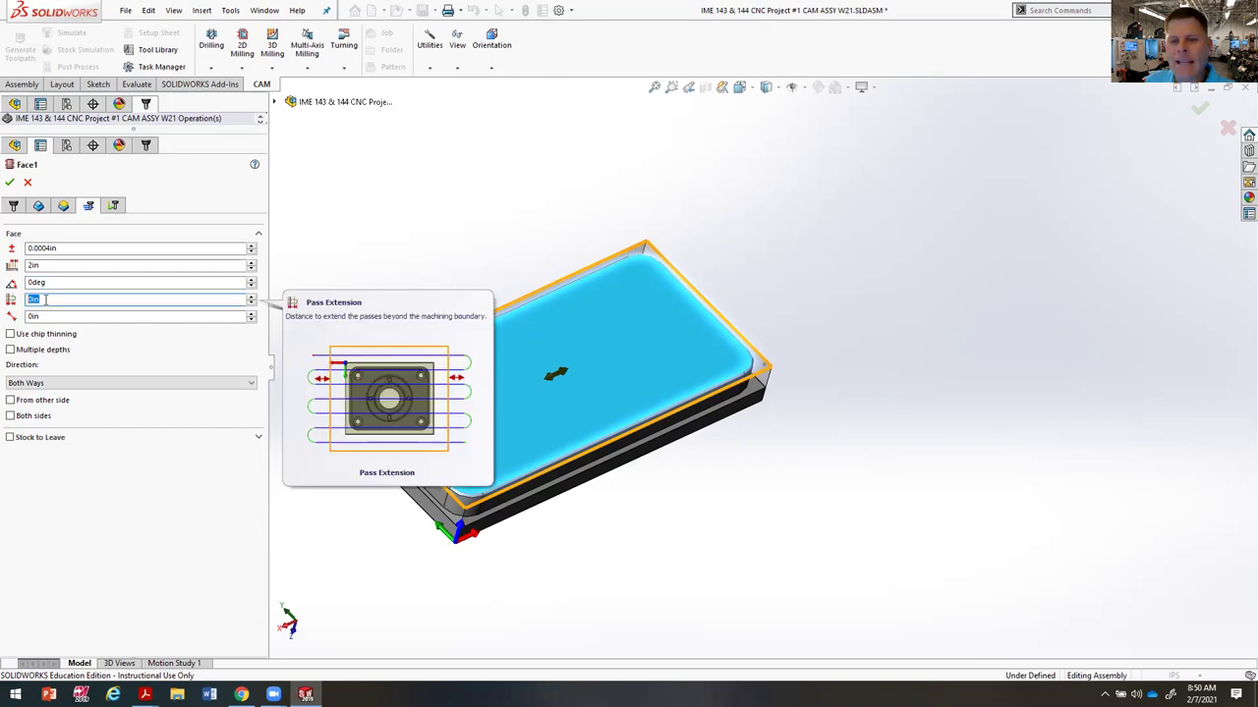
type(".3")
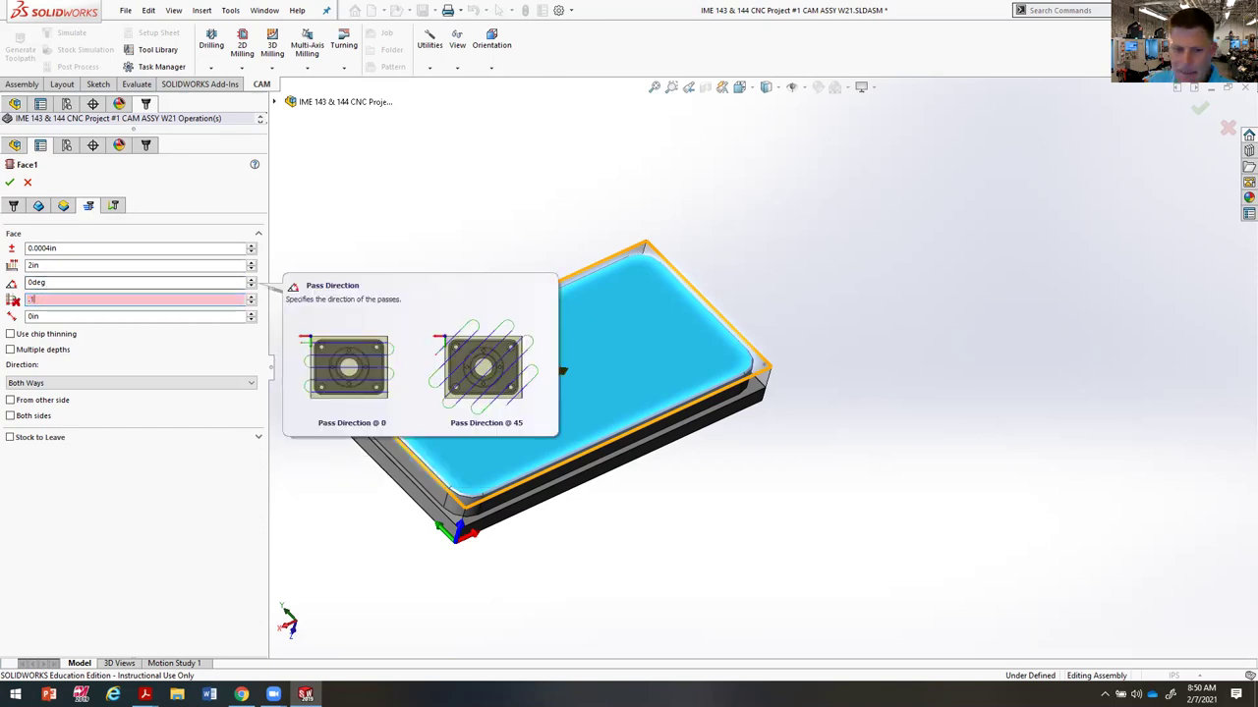
left_click(57, 317)
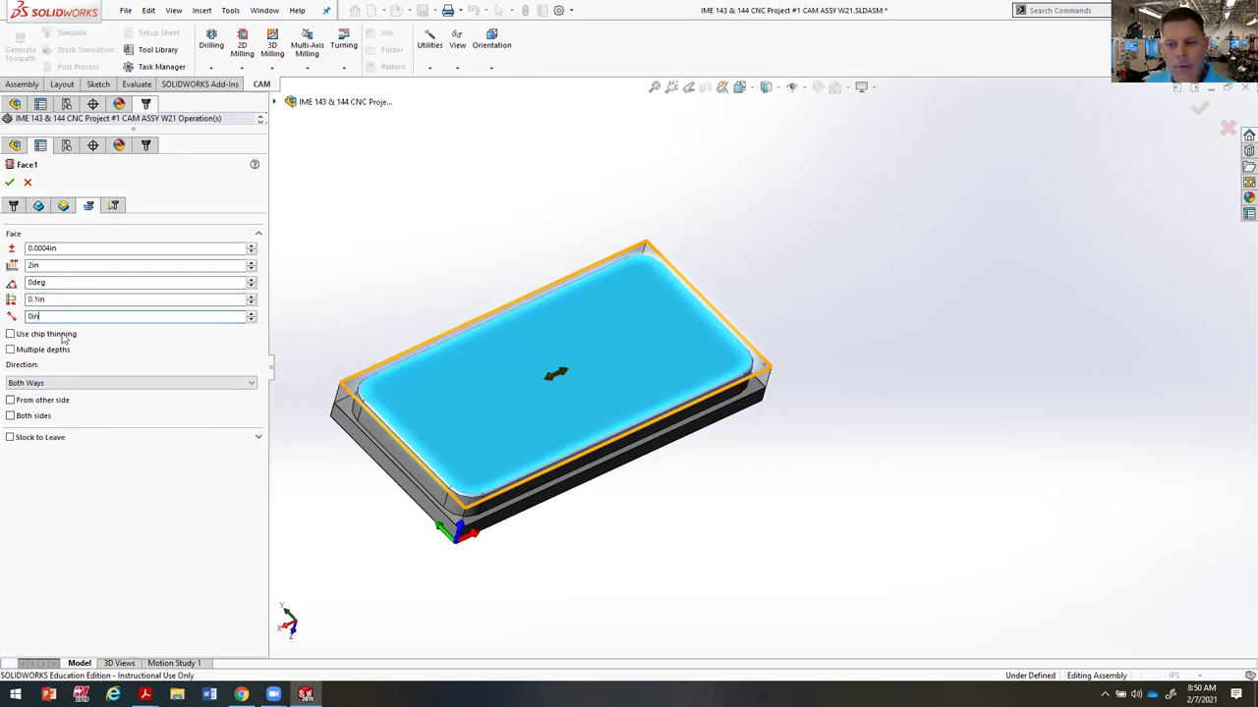
left_click(11, 352)
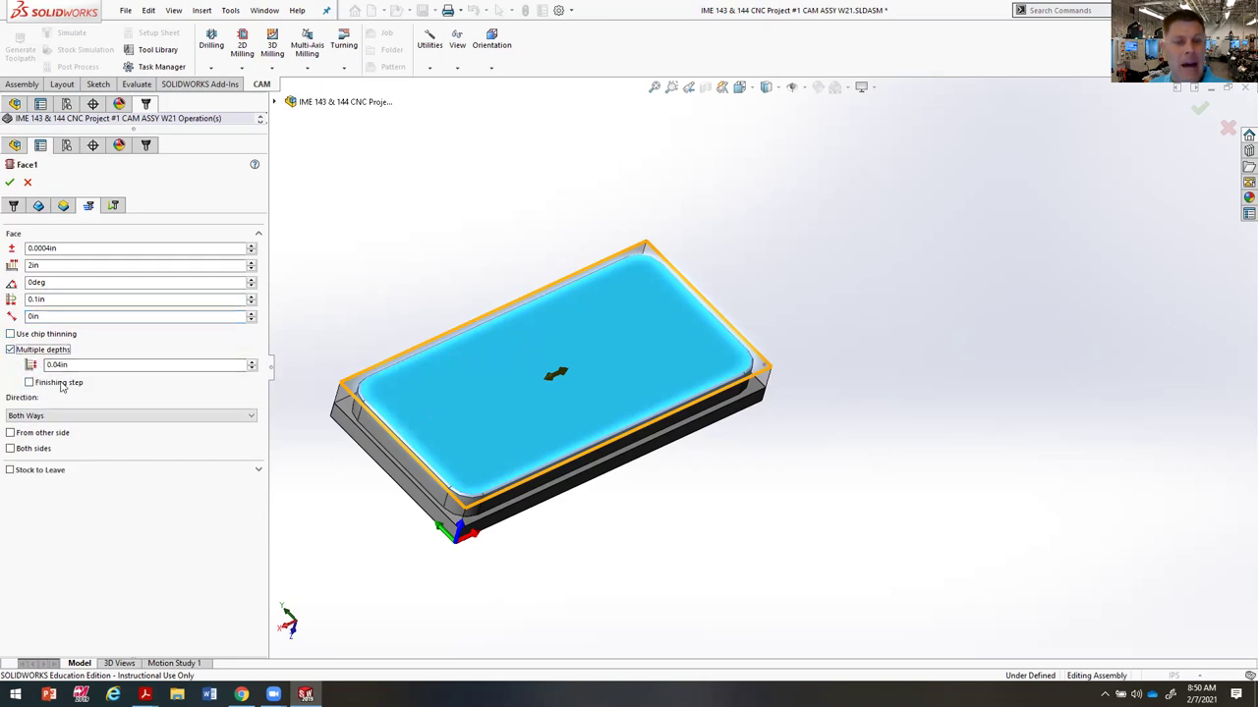
left_click(11, 350)
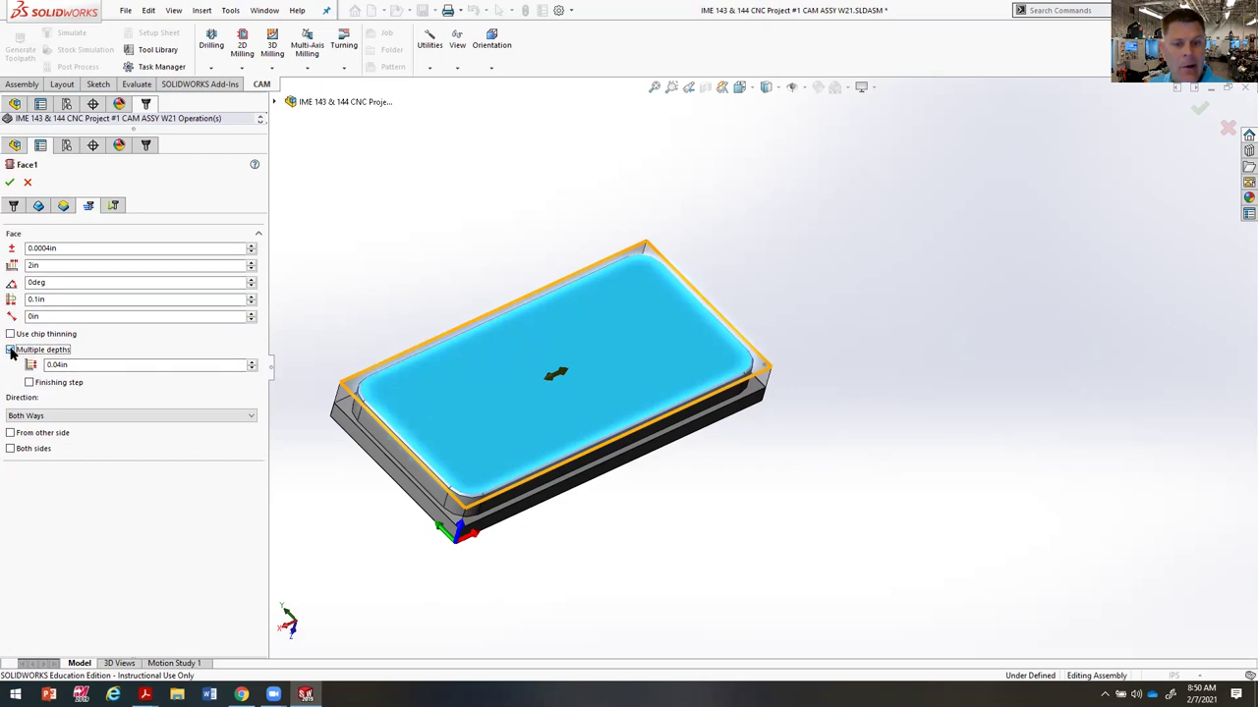
left_click(63, 205)
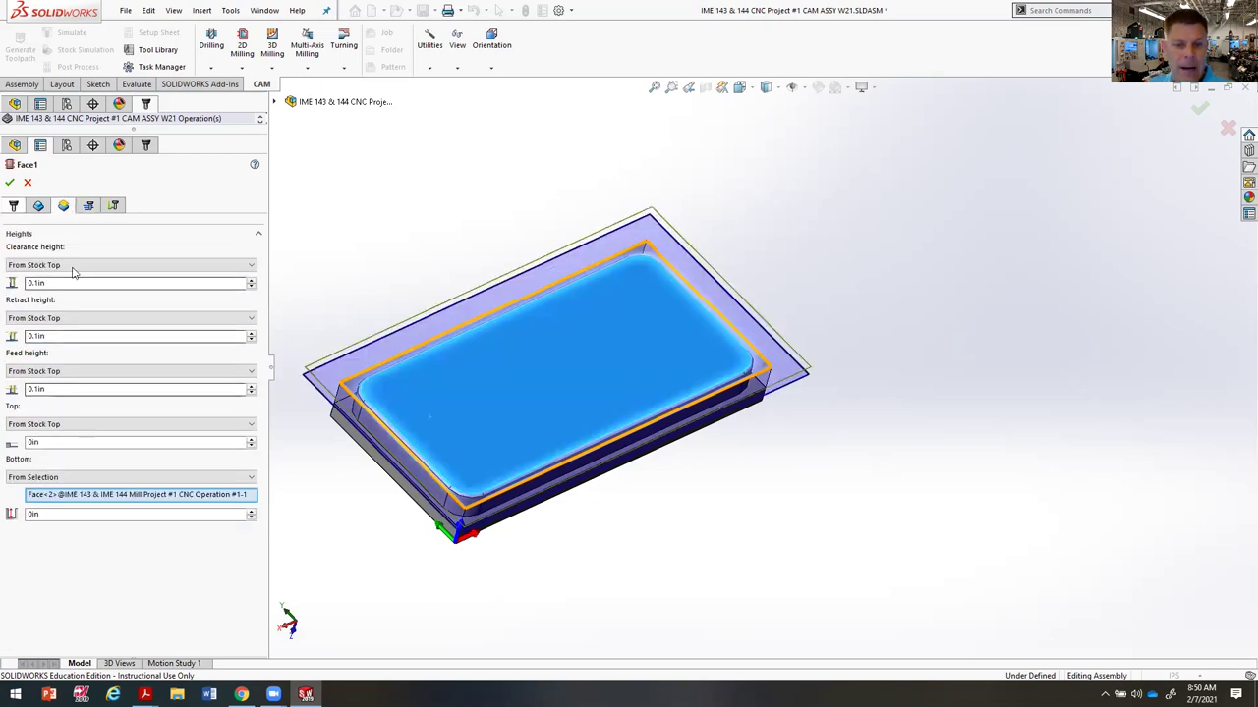
left_click(90, 205)
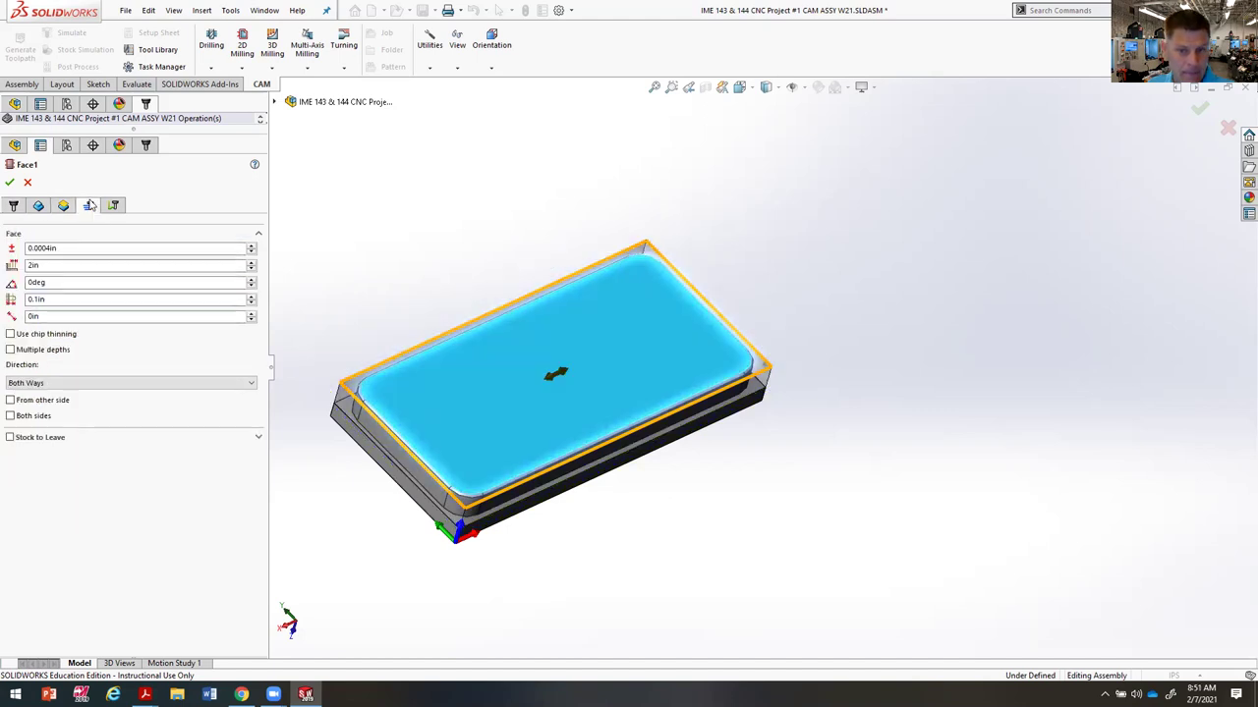
Step: Show Face1's Linking tab with its rapid, keep-tool-down and lead-in/lead-out settings
left_click(114, 205)
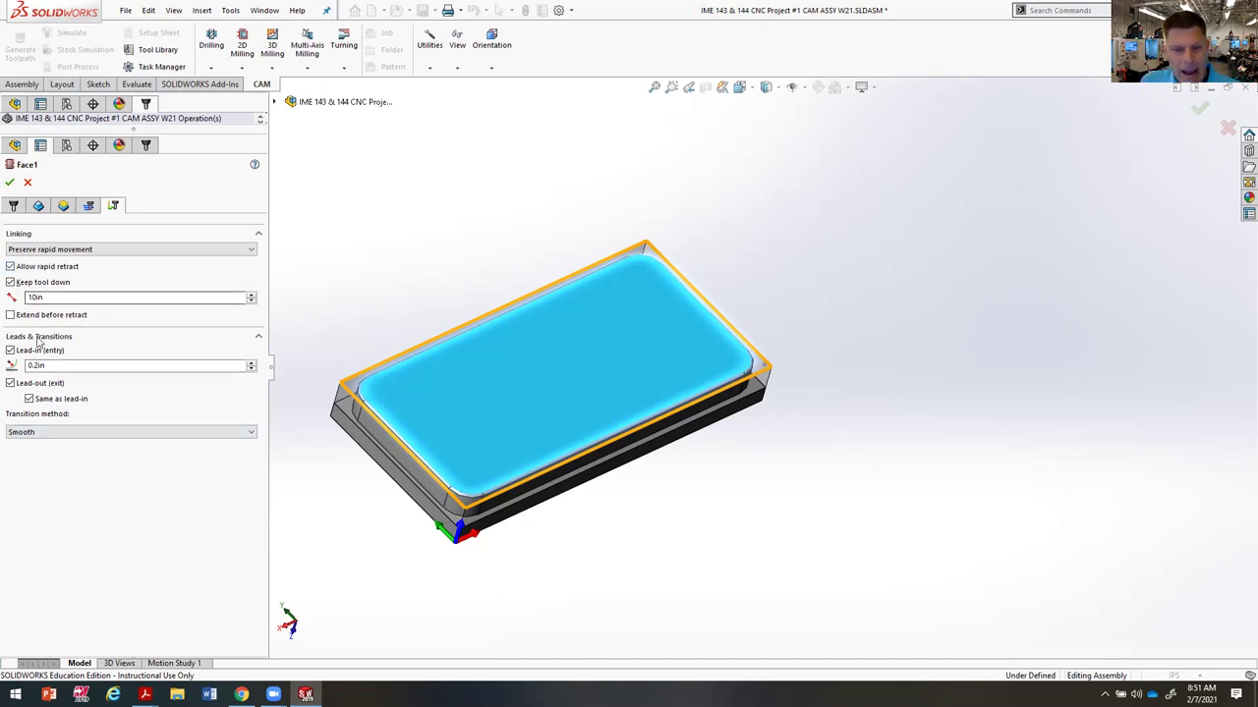
Step: Accept Face1 to generate its facing toolpath and inspect it on the part
left_click(9, 183)
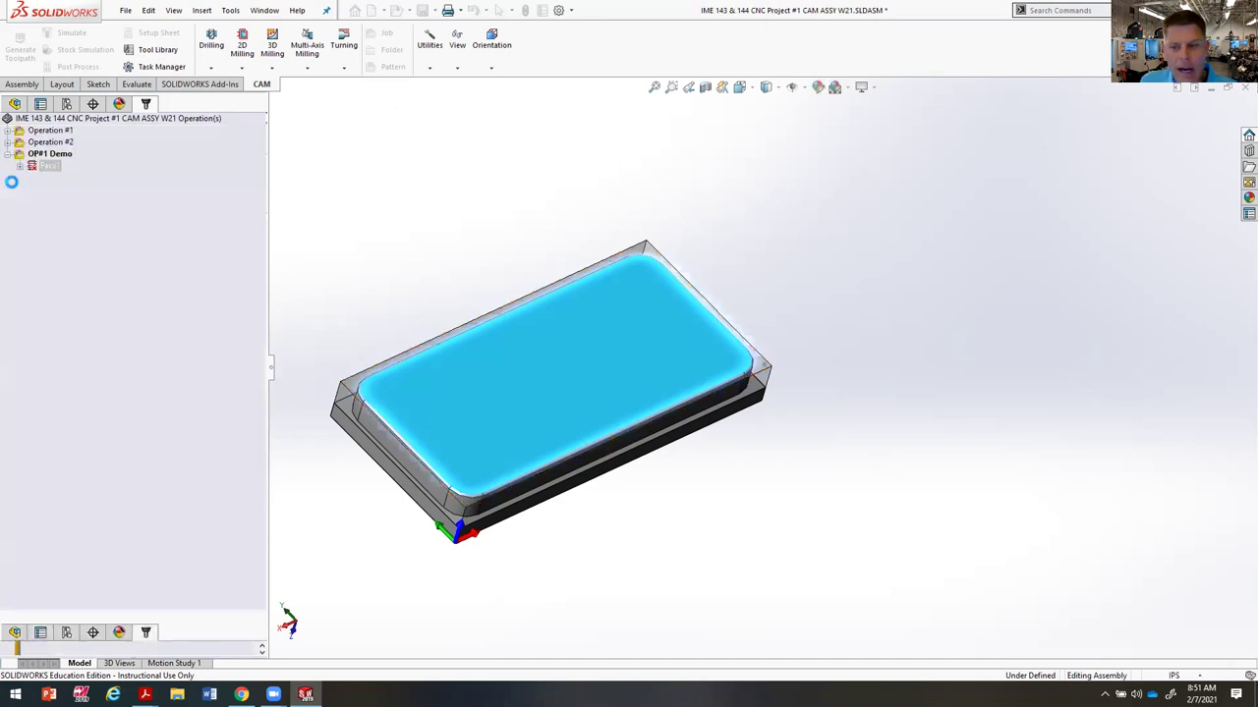
middle_click_drag(681, 494, 766, 472)
scroll(718, 439, "down", 2)
middle_click_drag(719, 439, 840, 331)
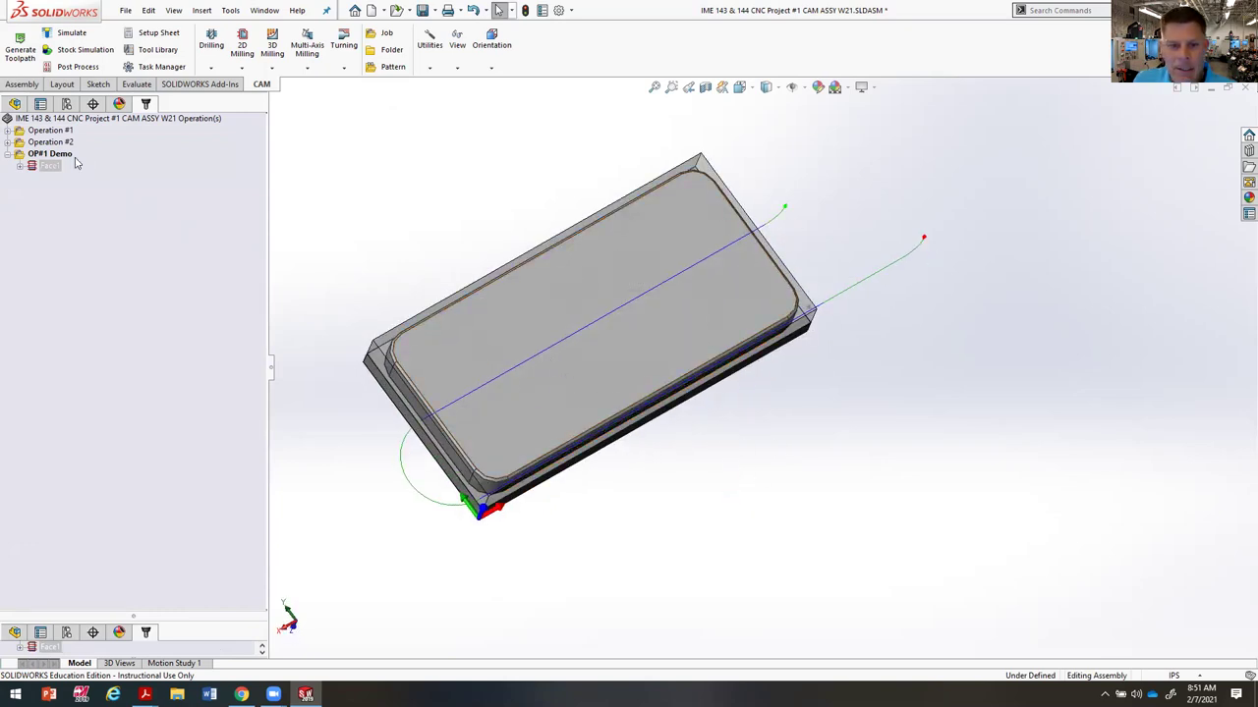
Step: Open T1 Face Mill Top of Stock under Operation #1 for editing to compare settings
left_click(8, 131)
left_click(61, 142)
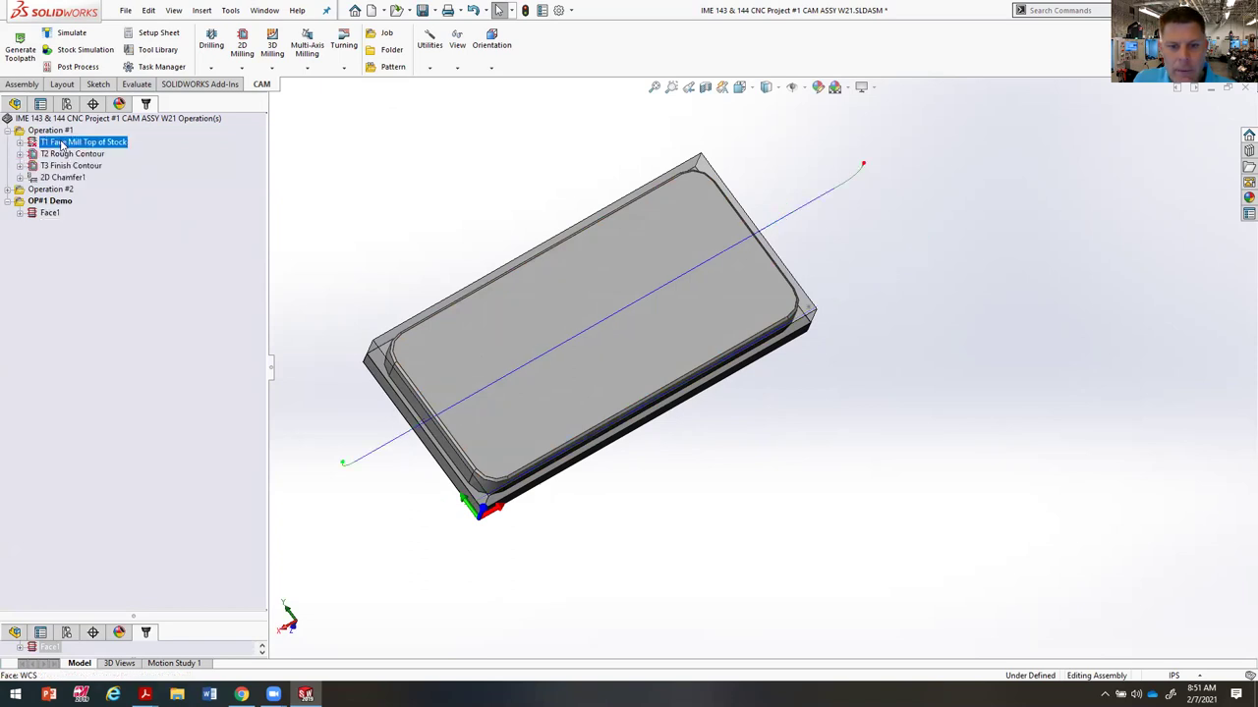
right_click(61, 144)
left_click(83, 157)
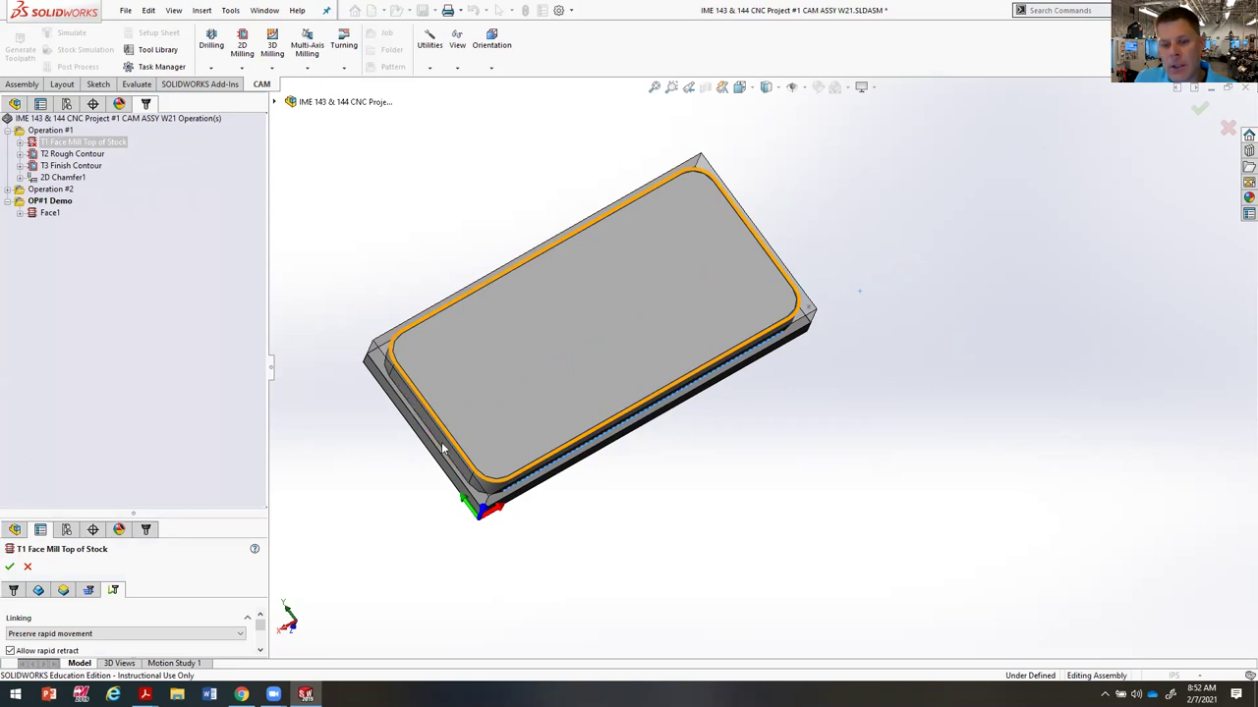
left_click(8, 132)
right_click(44, 167)
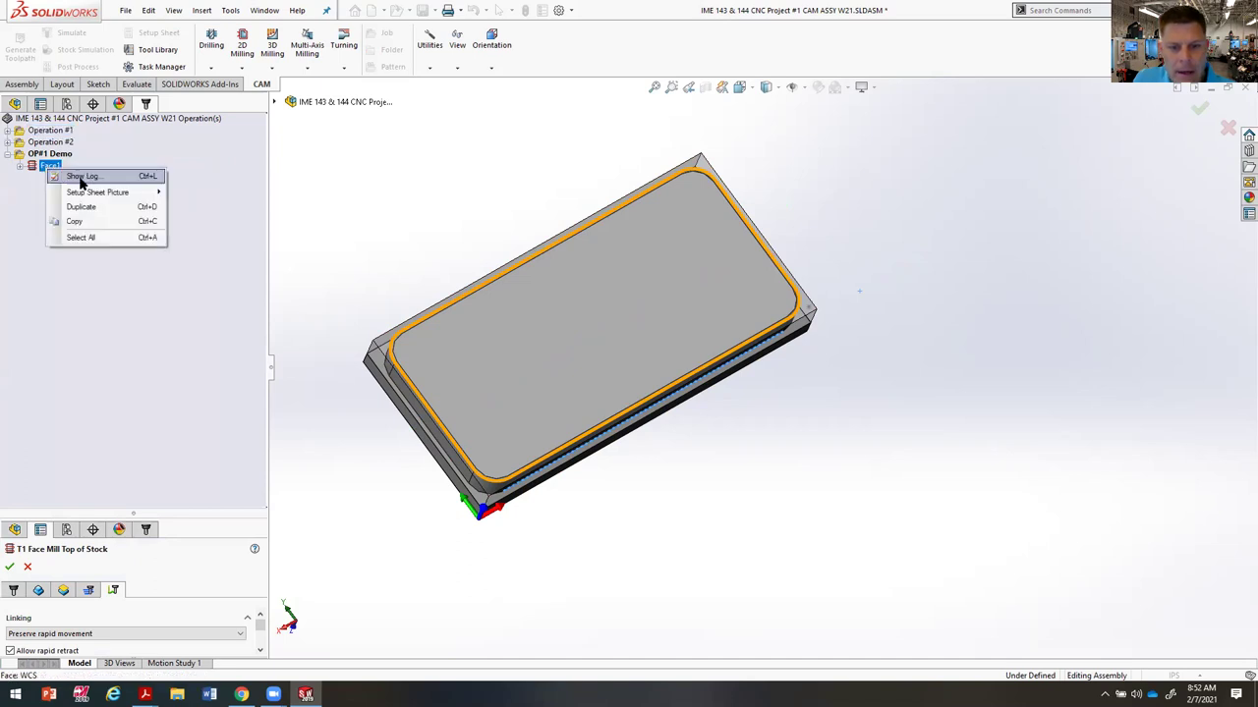
Step: Close the T1 Face Mill Top of Stock settings
left_click(42, 158)
left_click(90, 499)
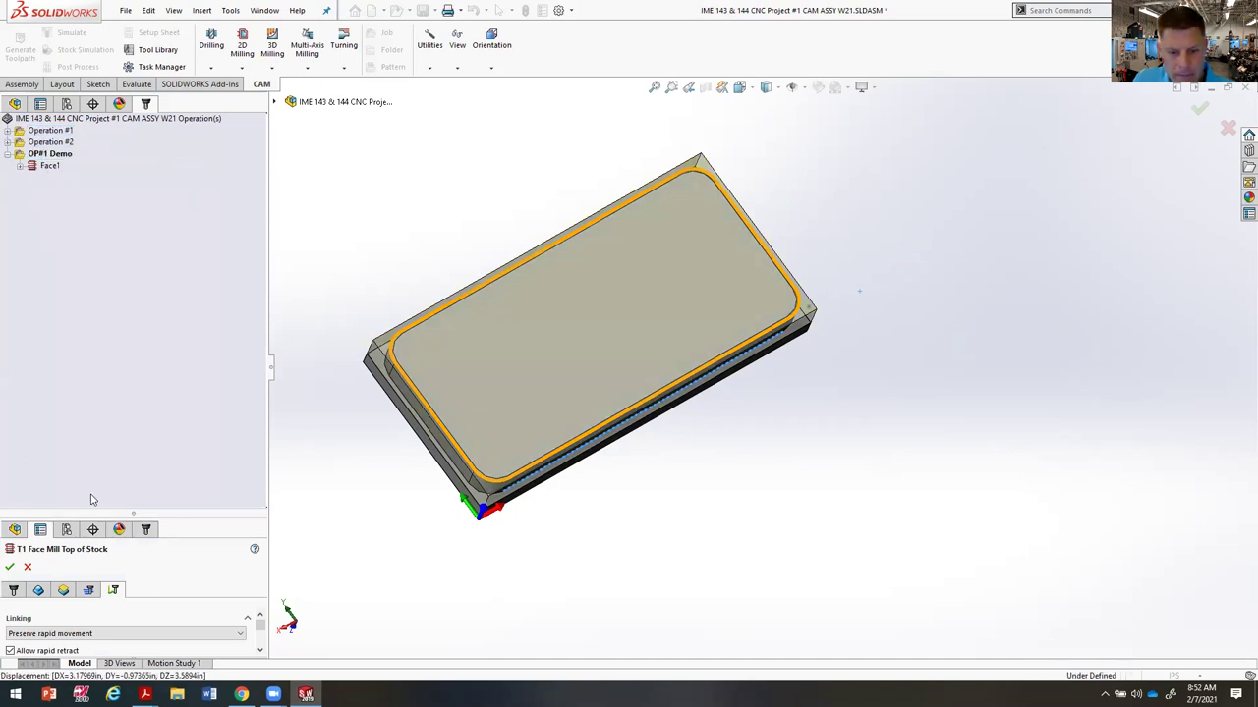
left_click(28, 566)
Step: Enable a stock contour edge for Face1 and regenerate its facing toolpath
right_click(55, 166)
left_click(70, 178)
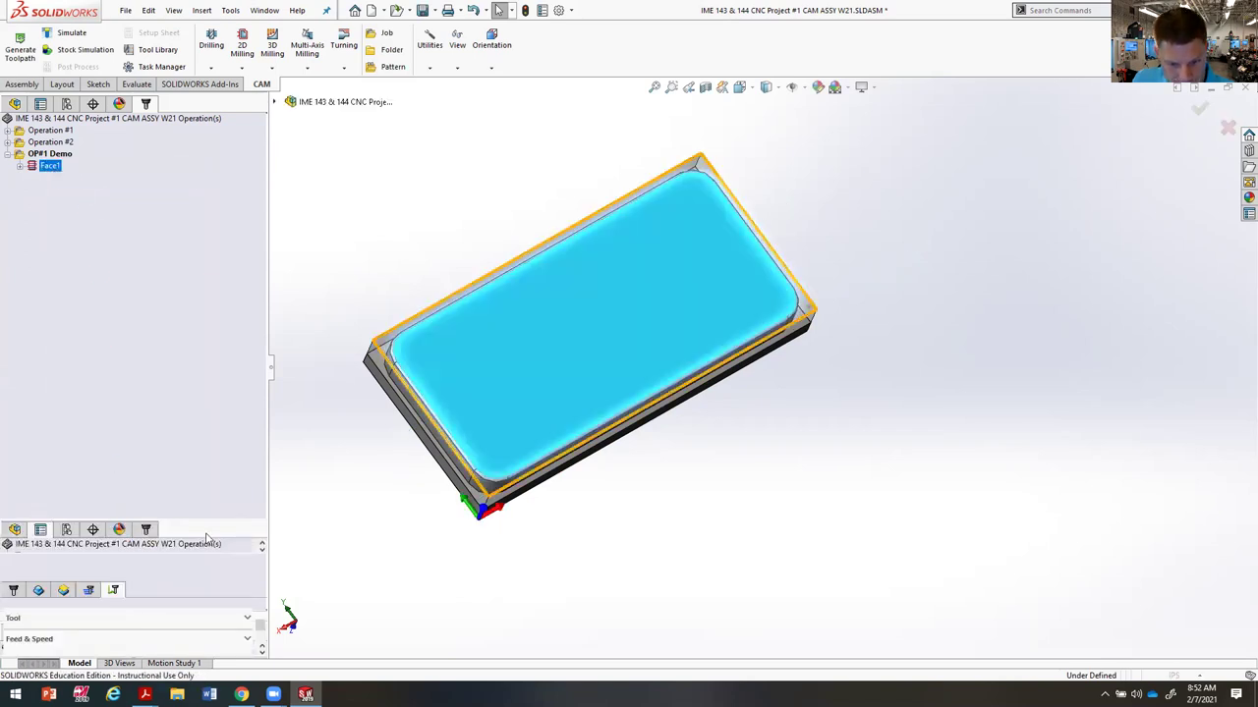
left_click_drag(141, 511, 133, 190)
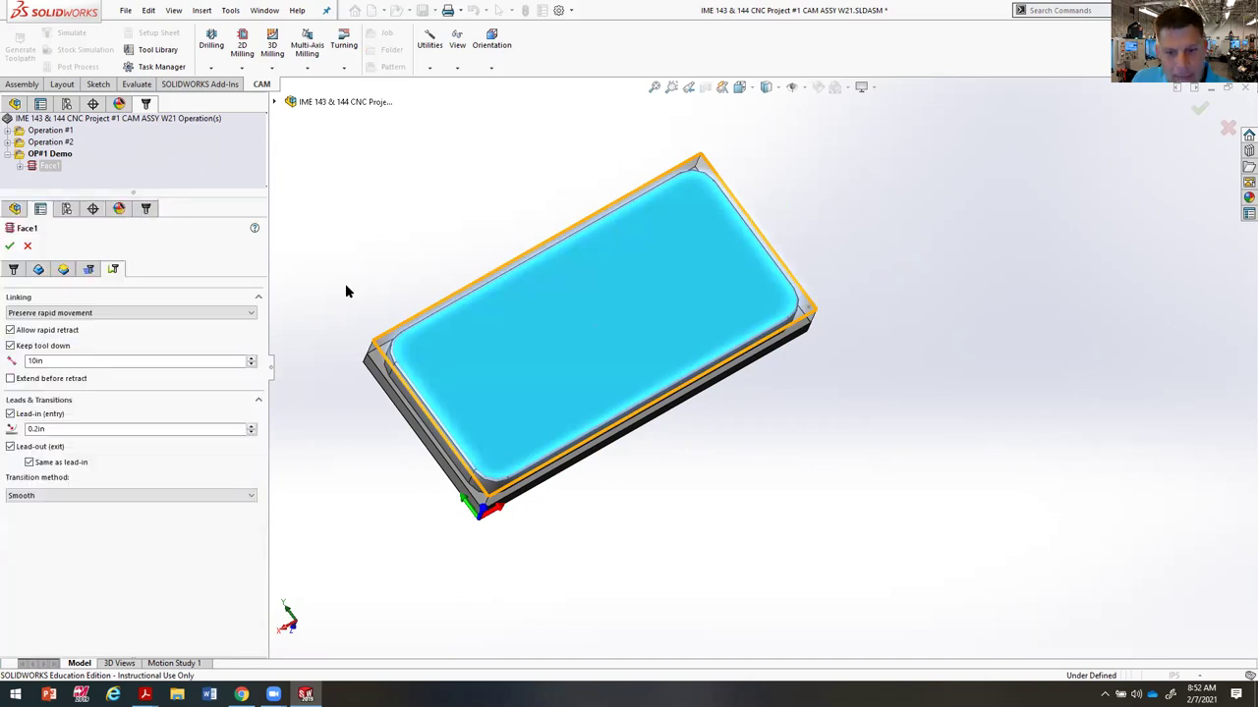
left_click(60, 272)
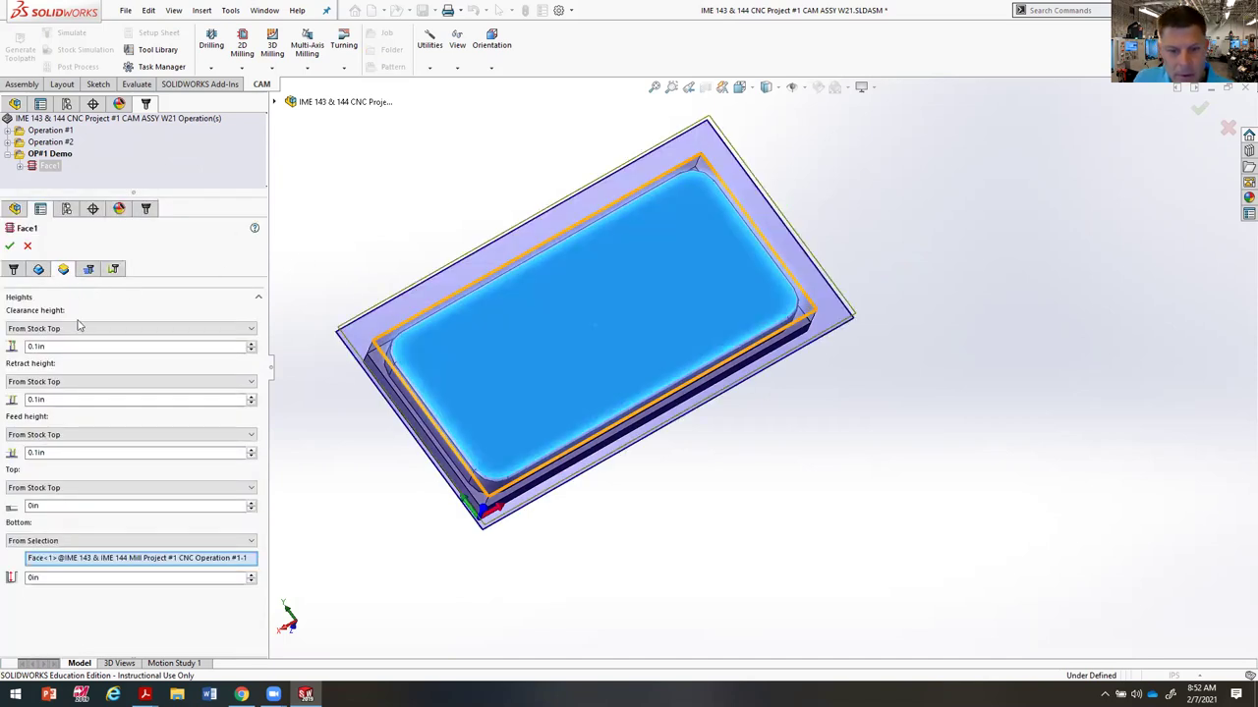
left_click(38, 269)
left_click(39, 298)
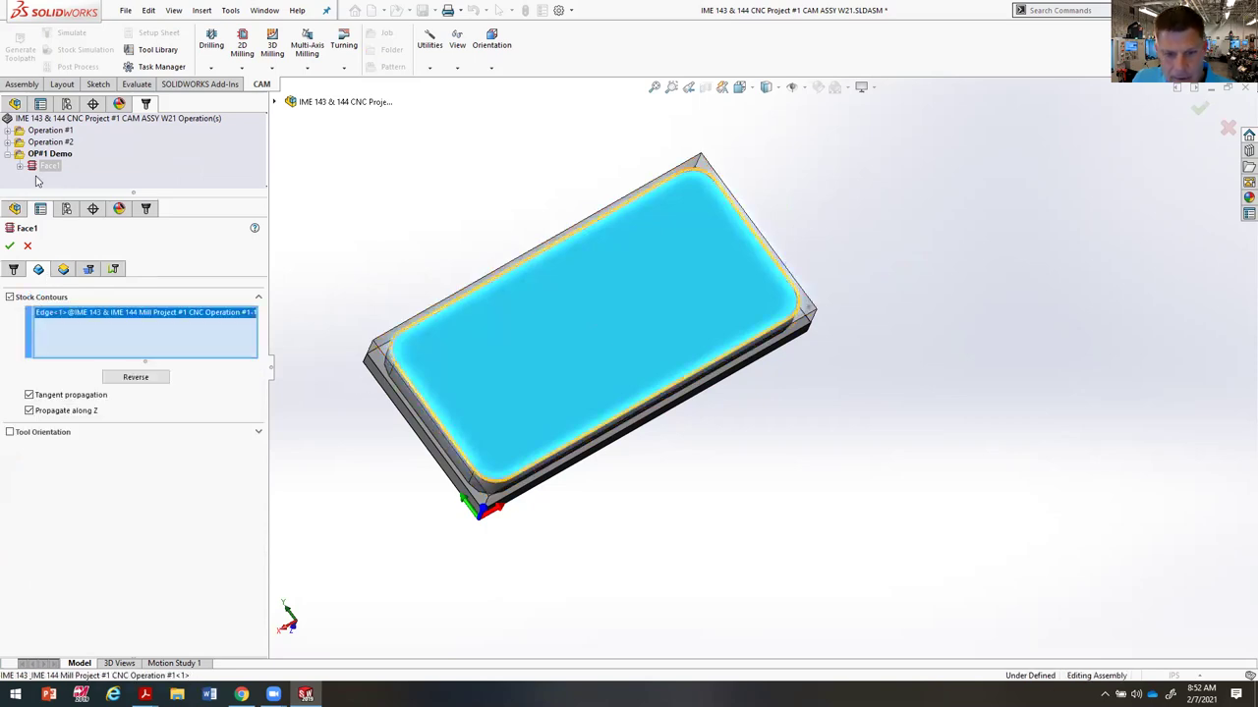
left_click(10, 245)
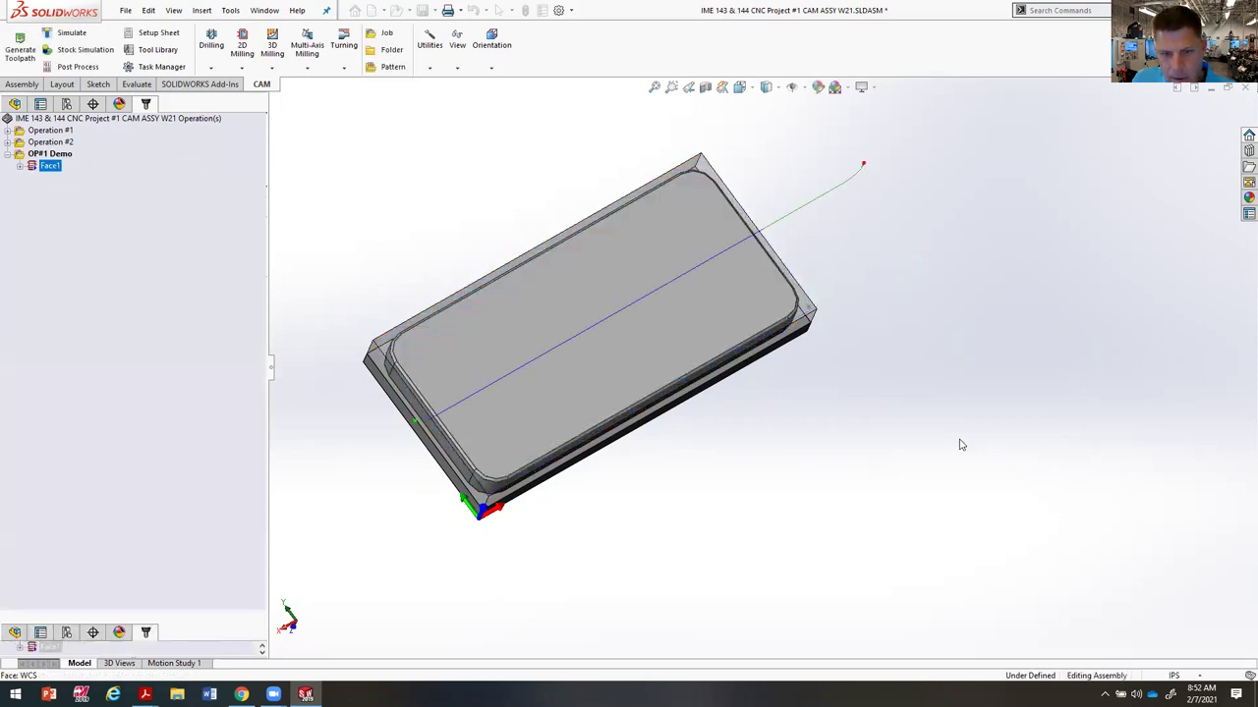
middle_click_drag(962, 445, 980, 356)
scroll(814, 393, "up", 3)
scroll(589, 403, "down", 8)
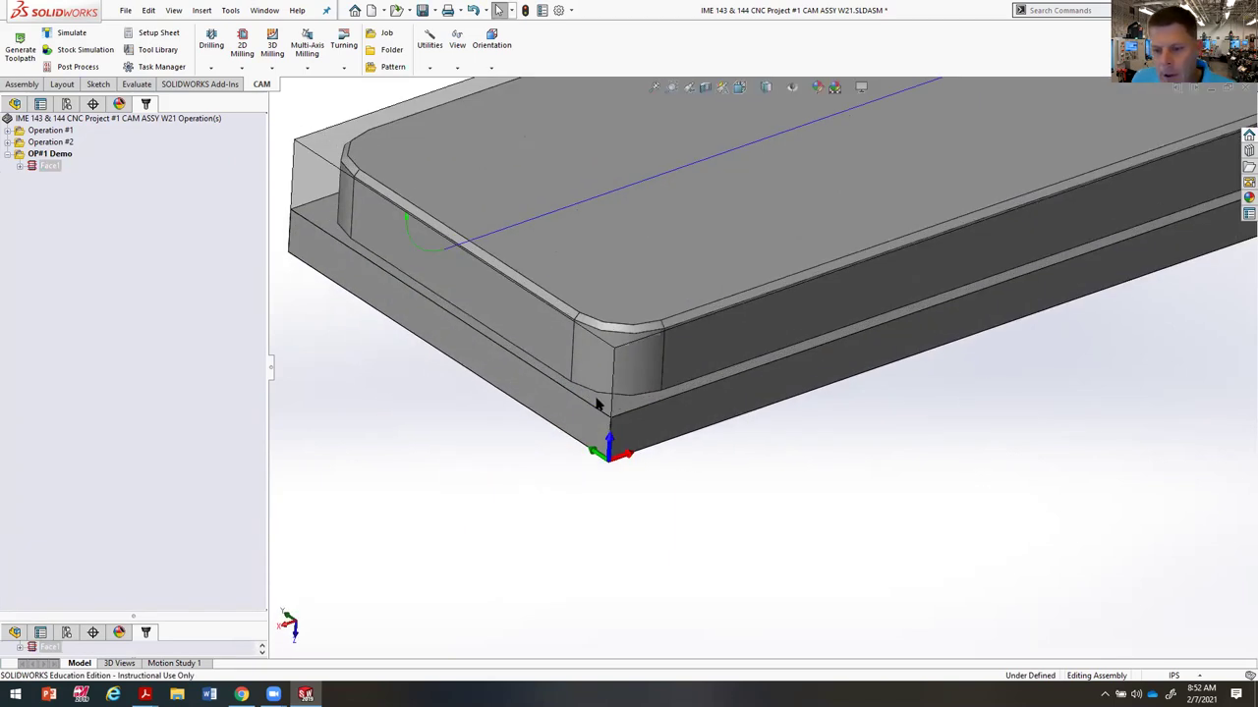
scroll(969, 286, "up", 2)
scroll(973, 280, "up", 2)
scroll(975, 273, "down", 4)
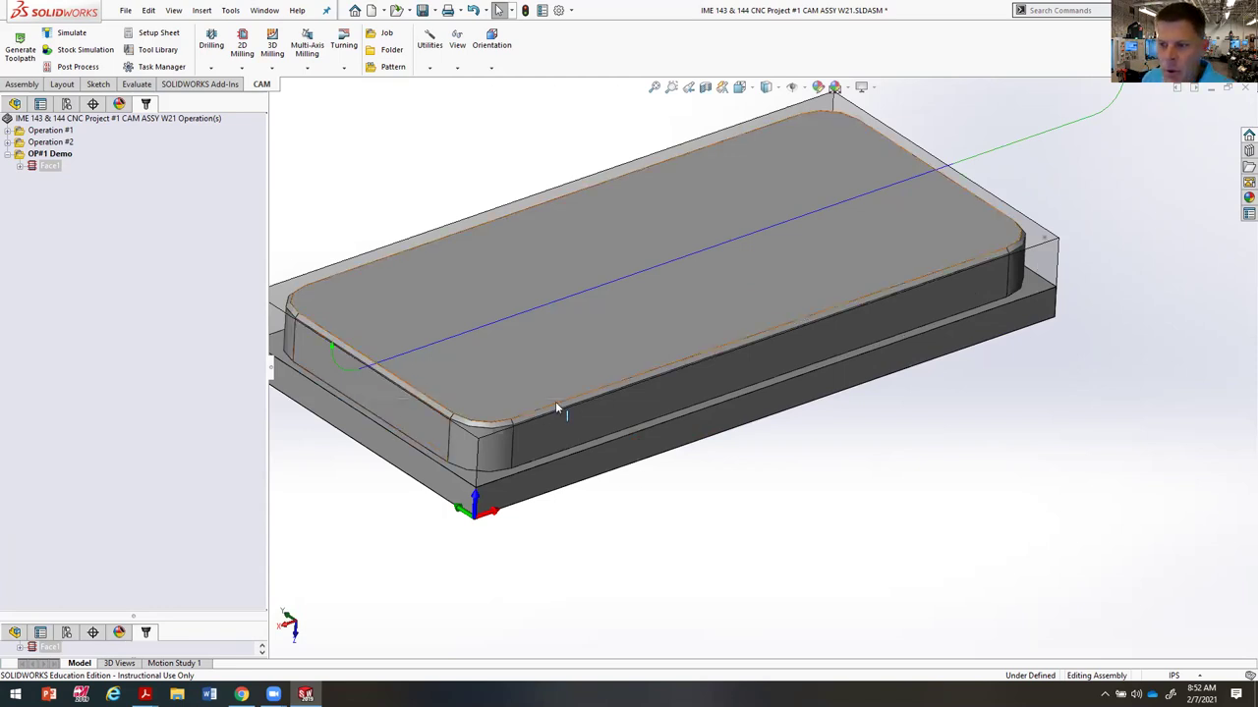
scroll(555, 398, "up", 3)
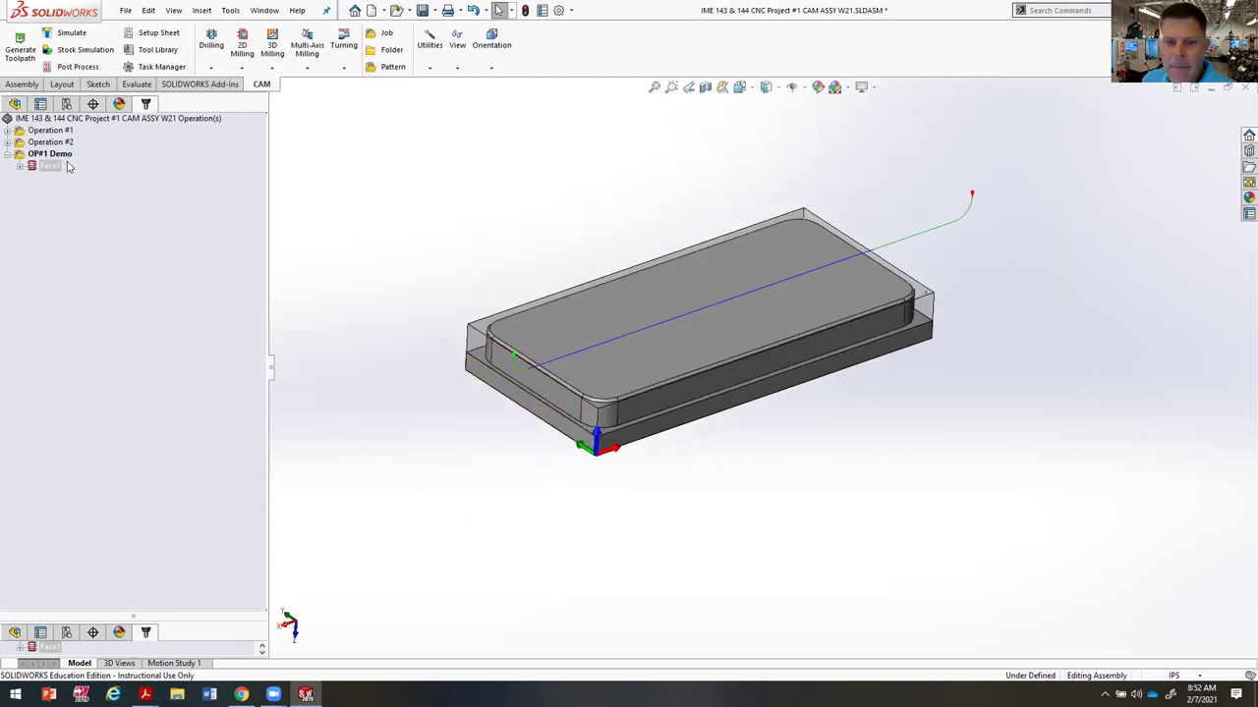
Step: Change Face1's pass extension from 0.1in to 1in and regenerate its toolpath
right_click(53, 169)
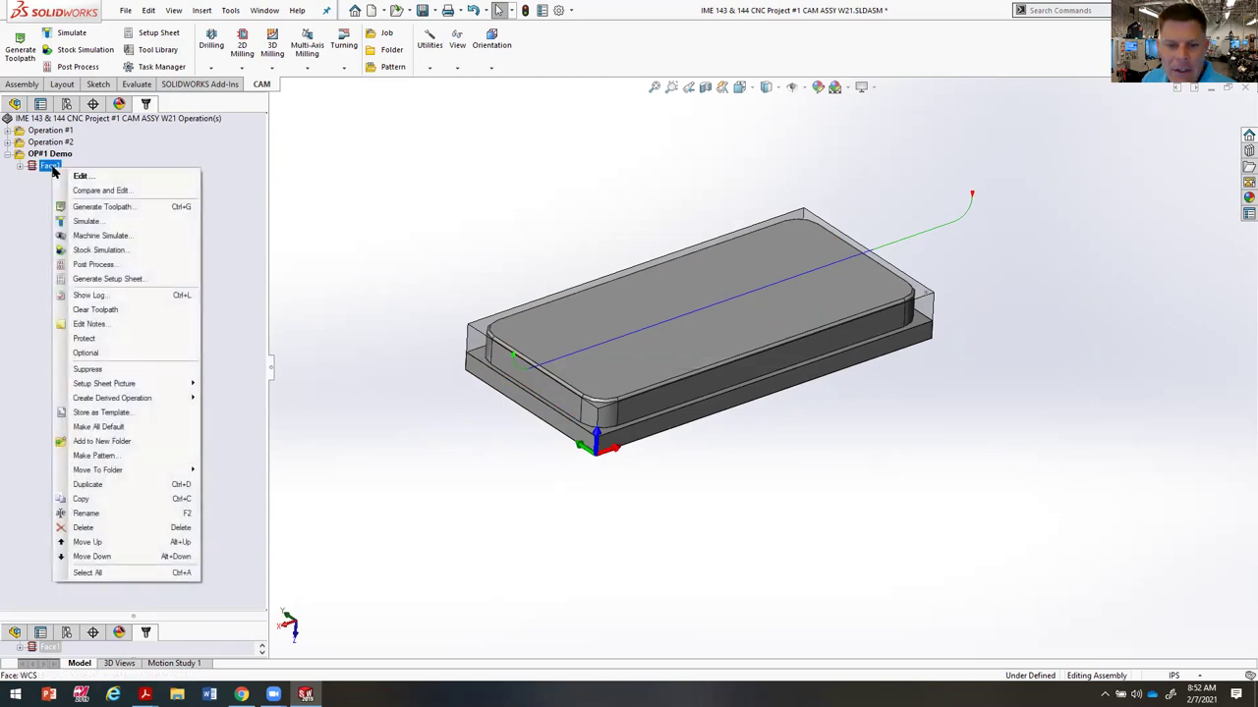
left_click(81, 177)
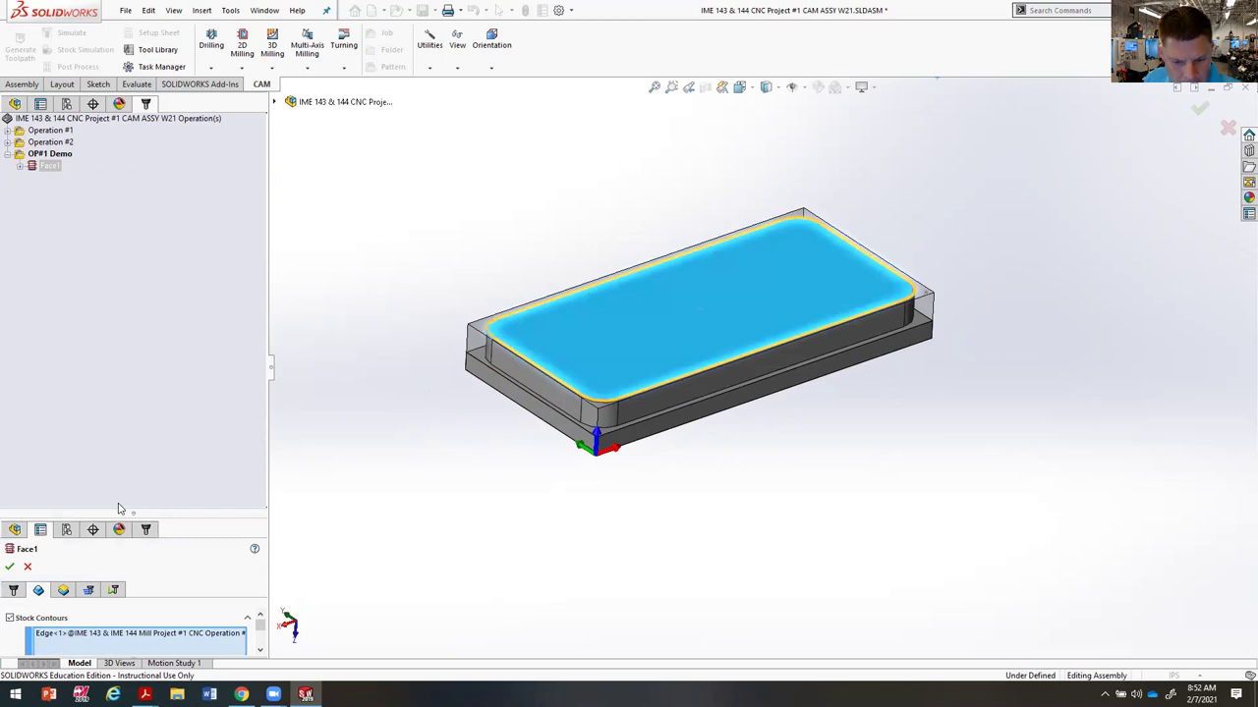
left_click_drag(136, 502, 135, 184)
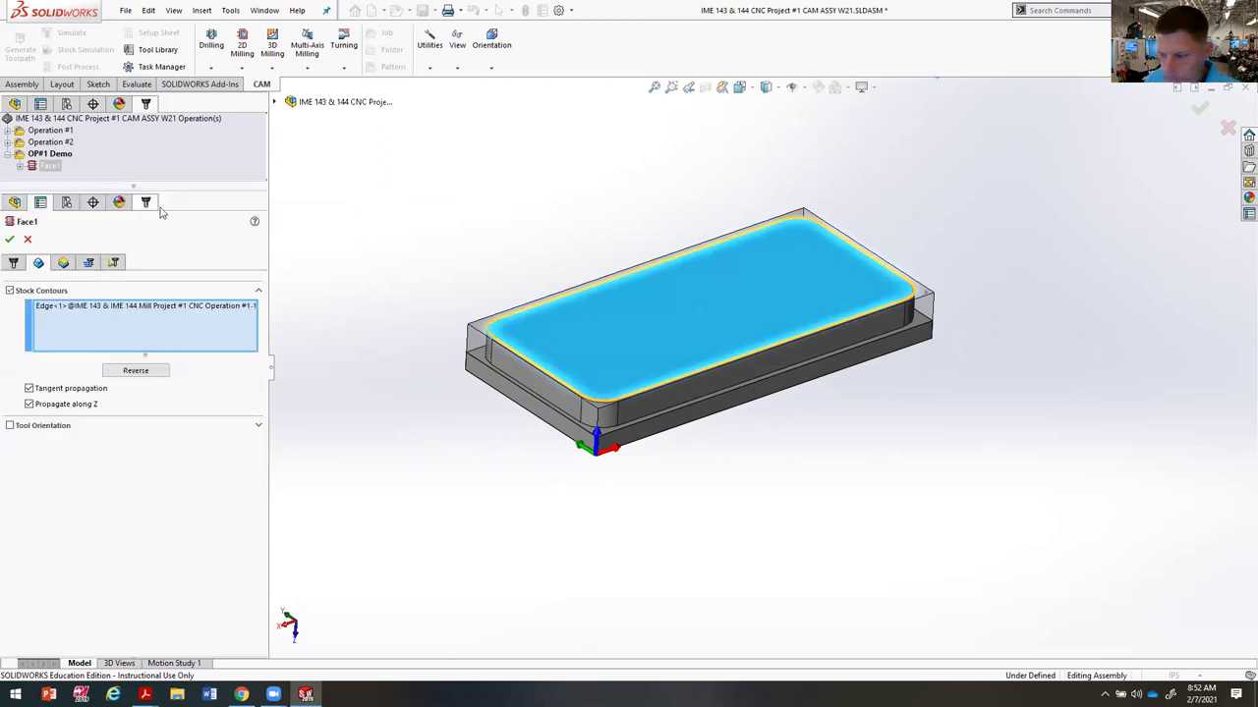
left_click(88, 262)
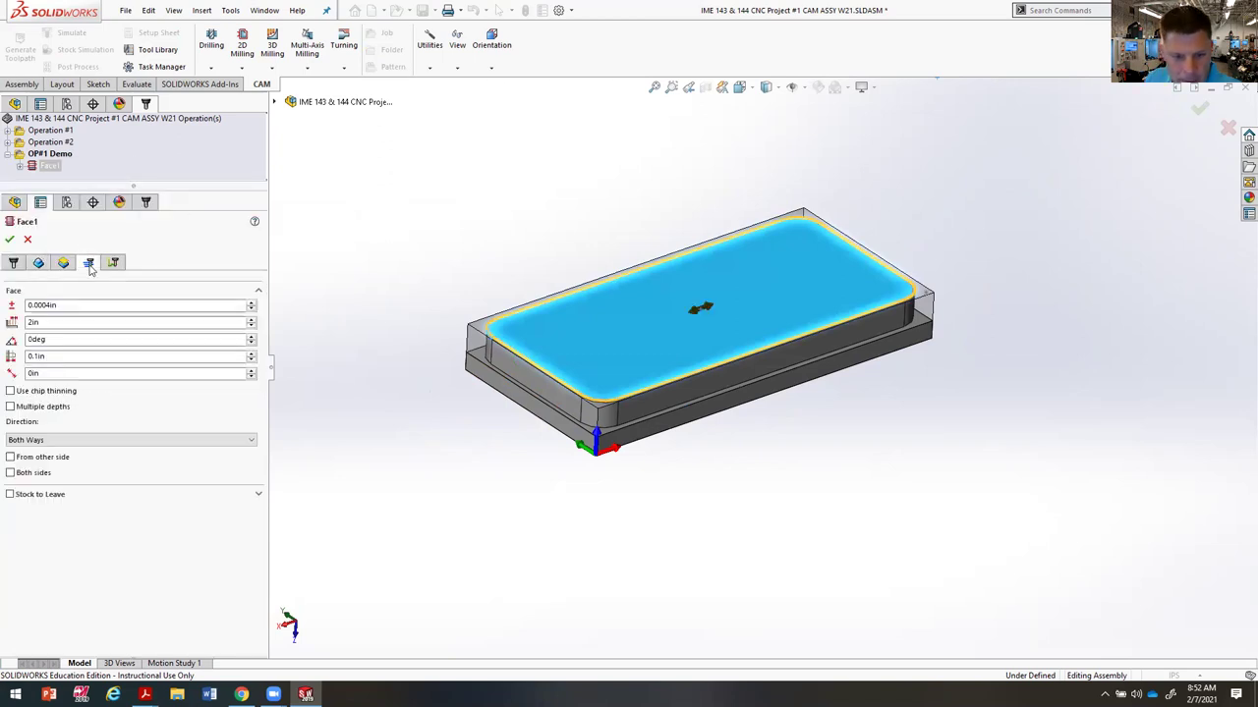
left_click_drag(54, 357, 11, 362)
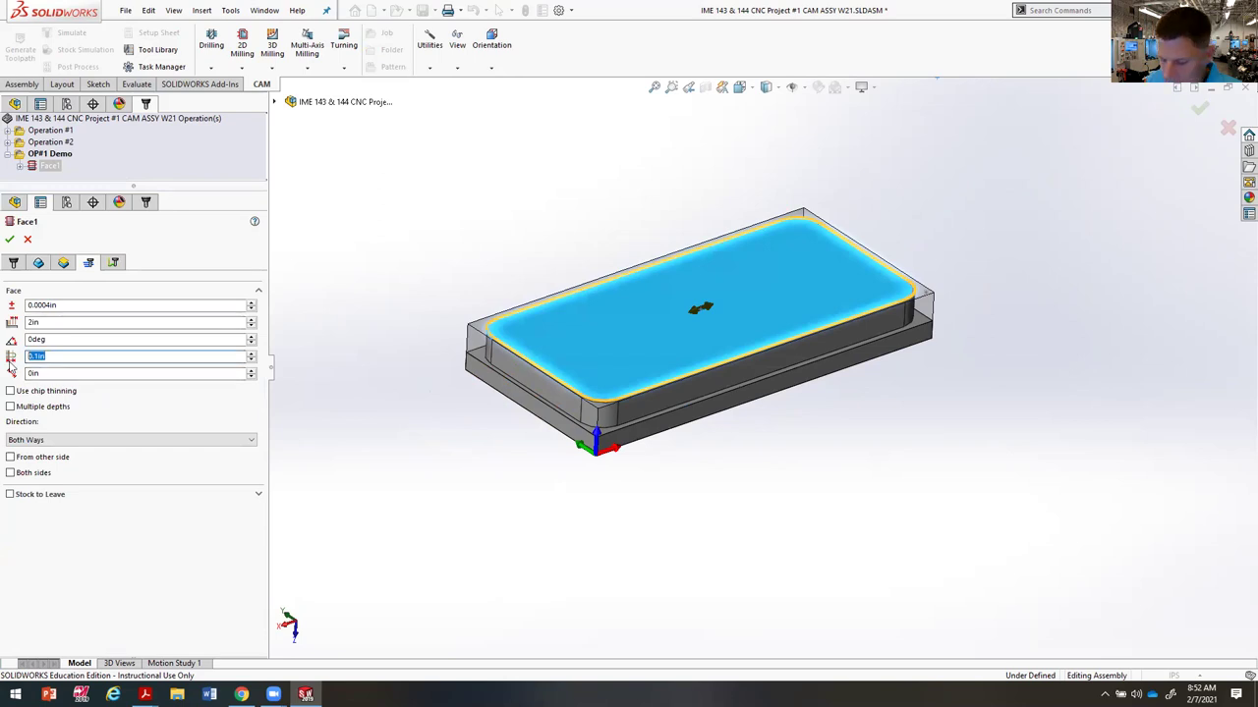
type("1")
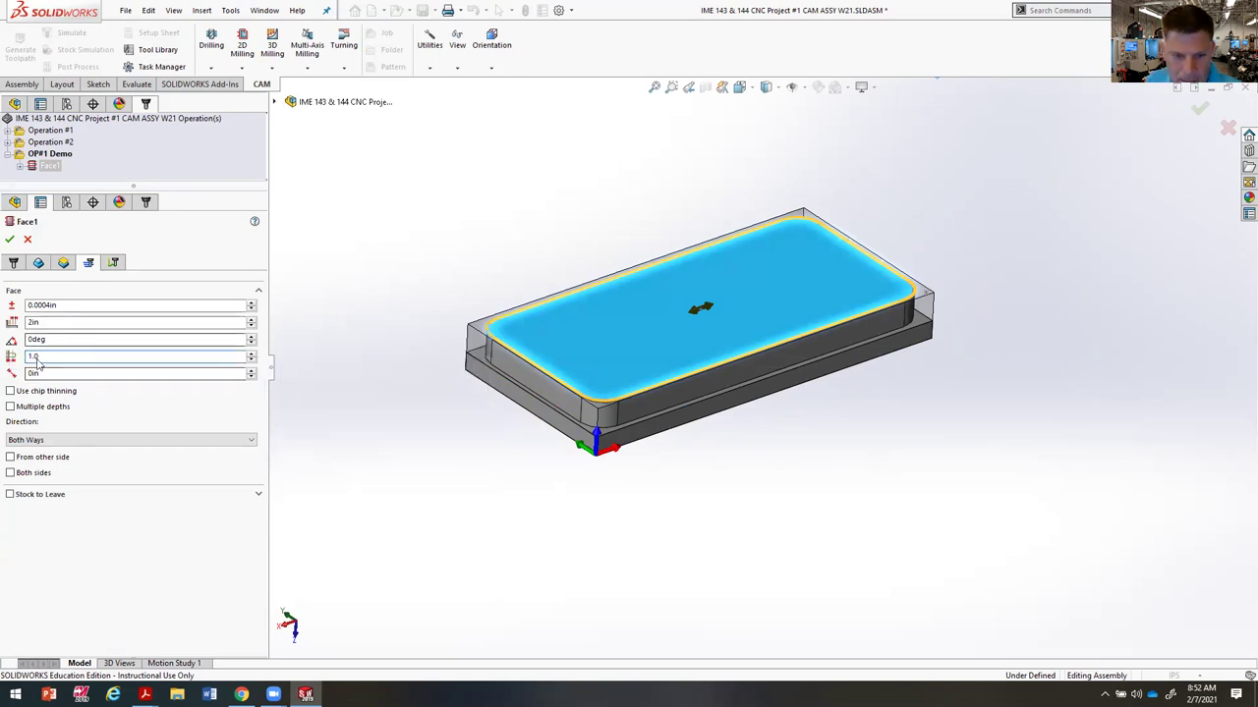
left_click(10, 239)
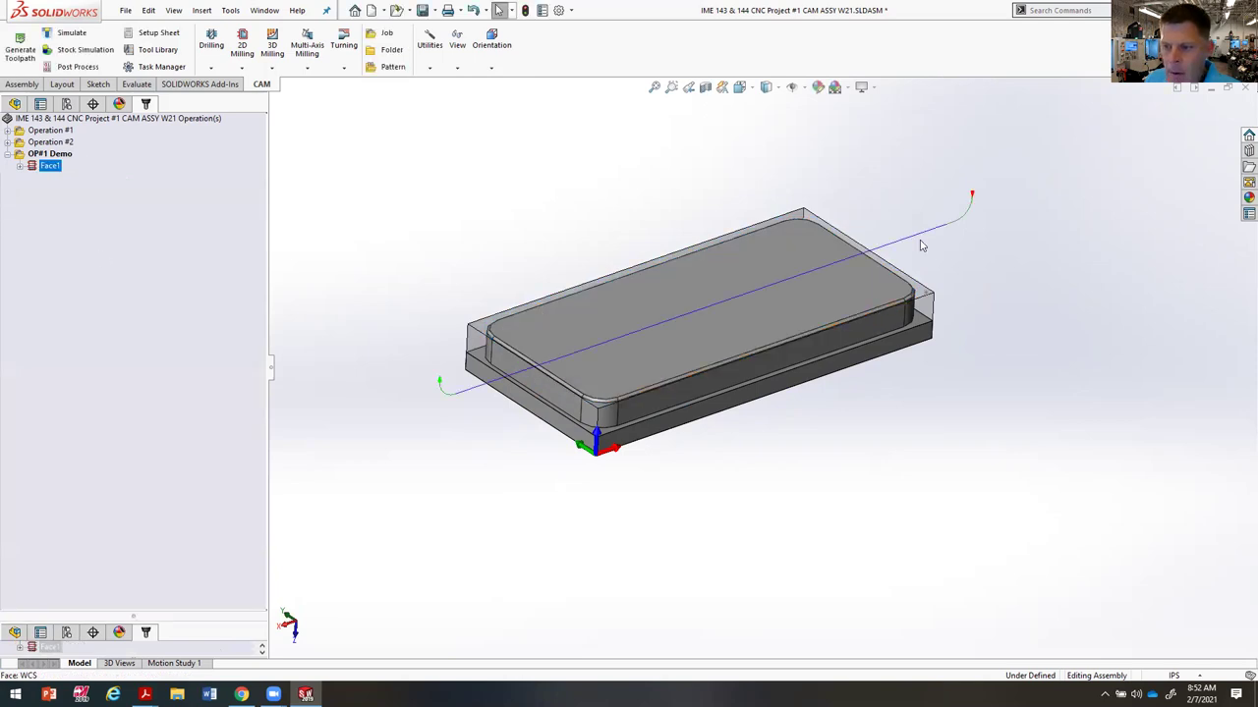
Step: Regenerate the T1 Face Mill Top of Stock toolpath, confirming Yes, then collapse Operation #1
mouse_move(751, 463)
middle_mouse_down()
mouse_move(681, 422)
mouse_move(770, 477)
middle_mouse_up()
left_click(8, 131)
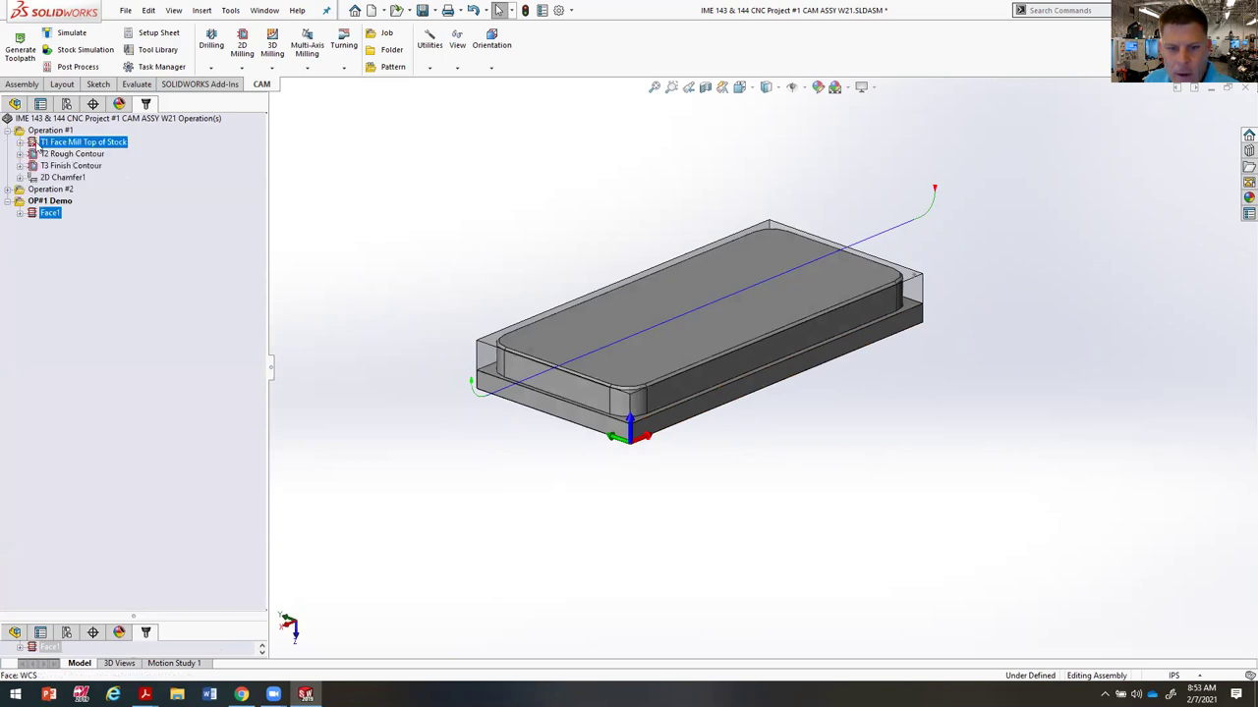
left_click(21, 47)
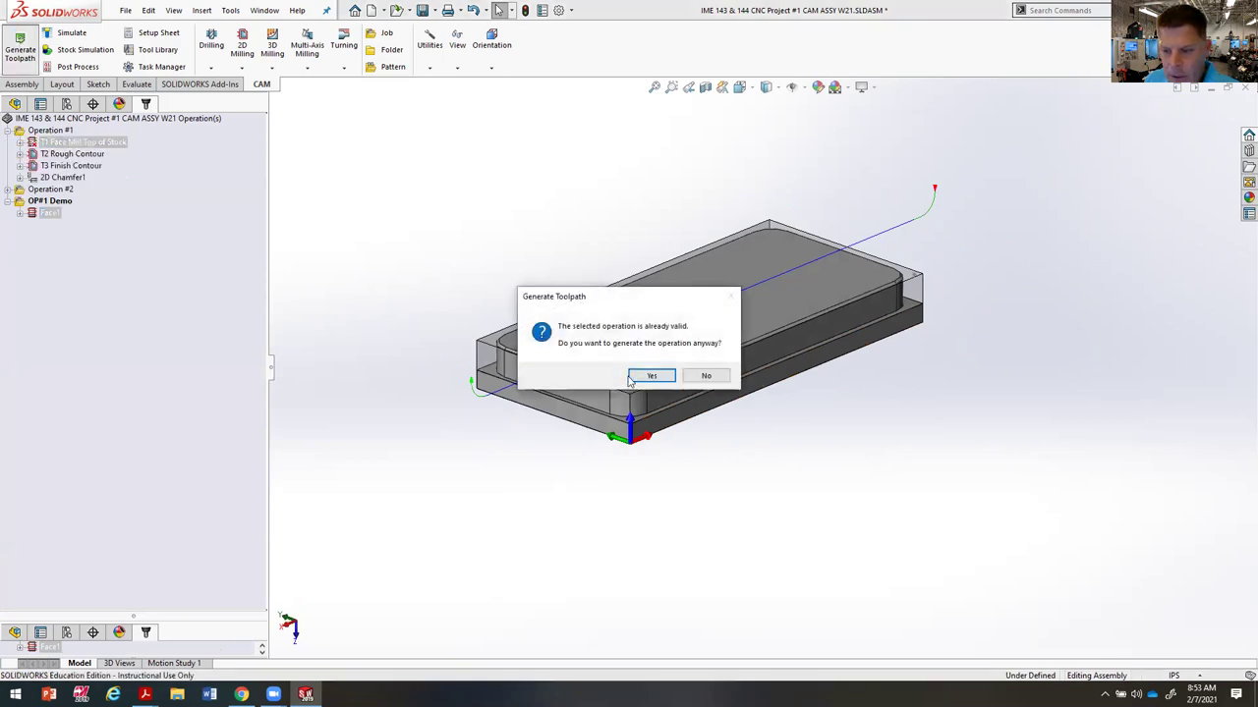
left_click(632, 378)
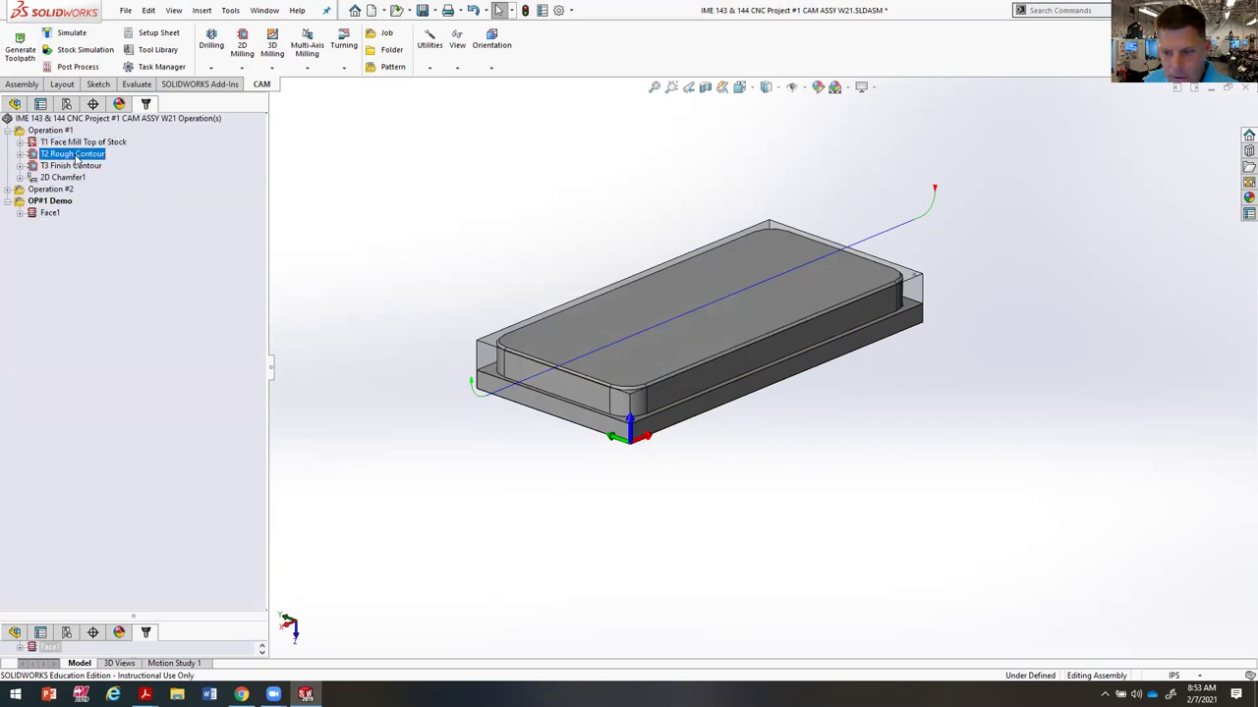
left_click(46, 216)
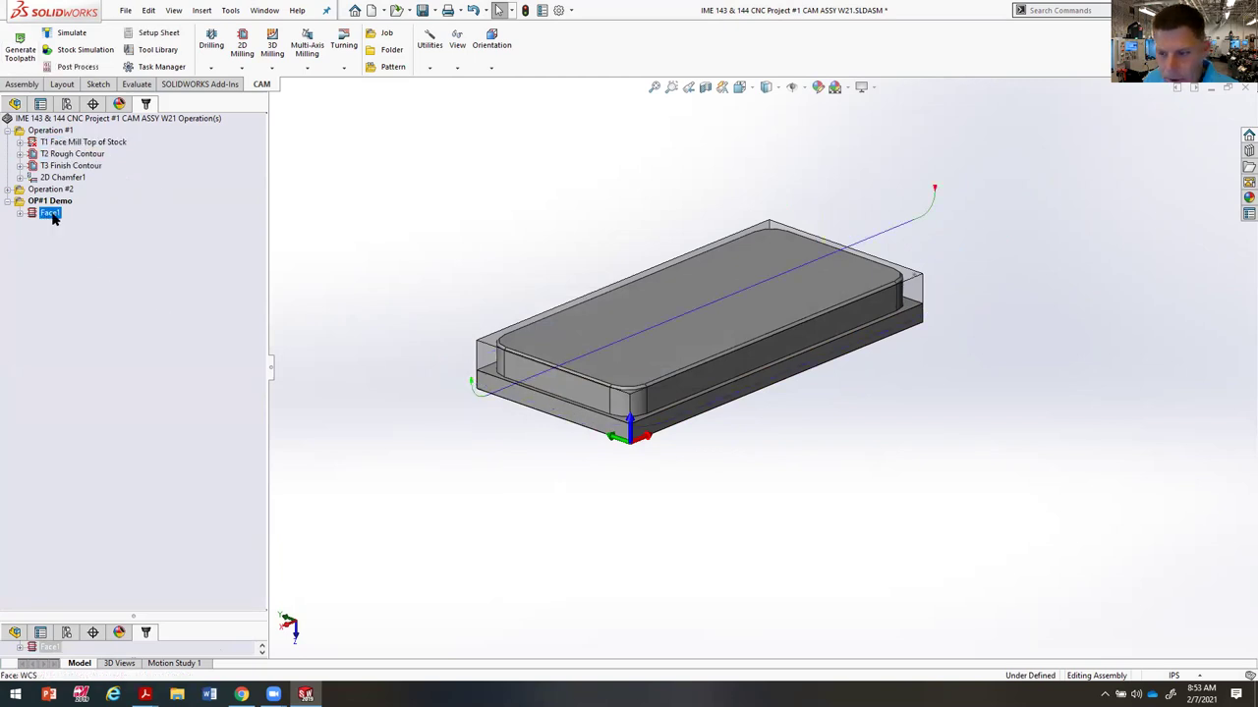
left_click(9, 131)
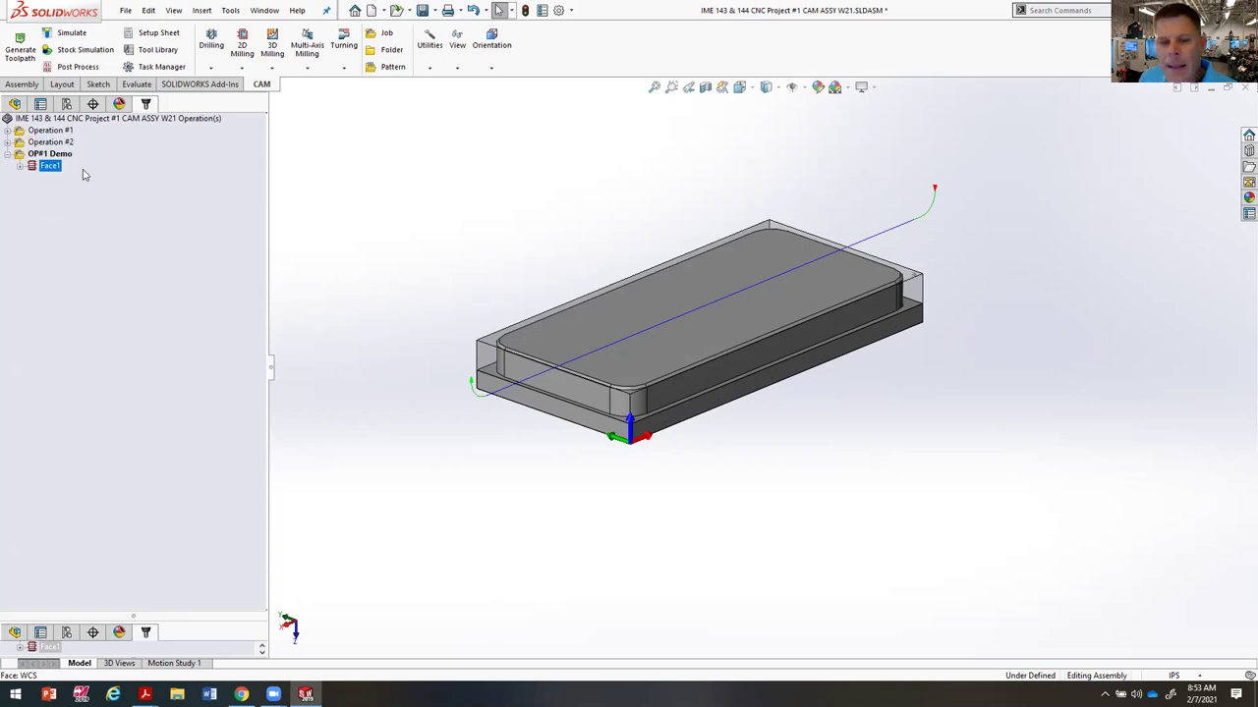
Step: Rename Face1 to 'Face Top of Stock to .49 Height'
right_click(47, 167)
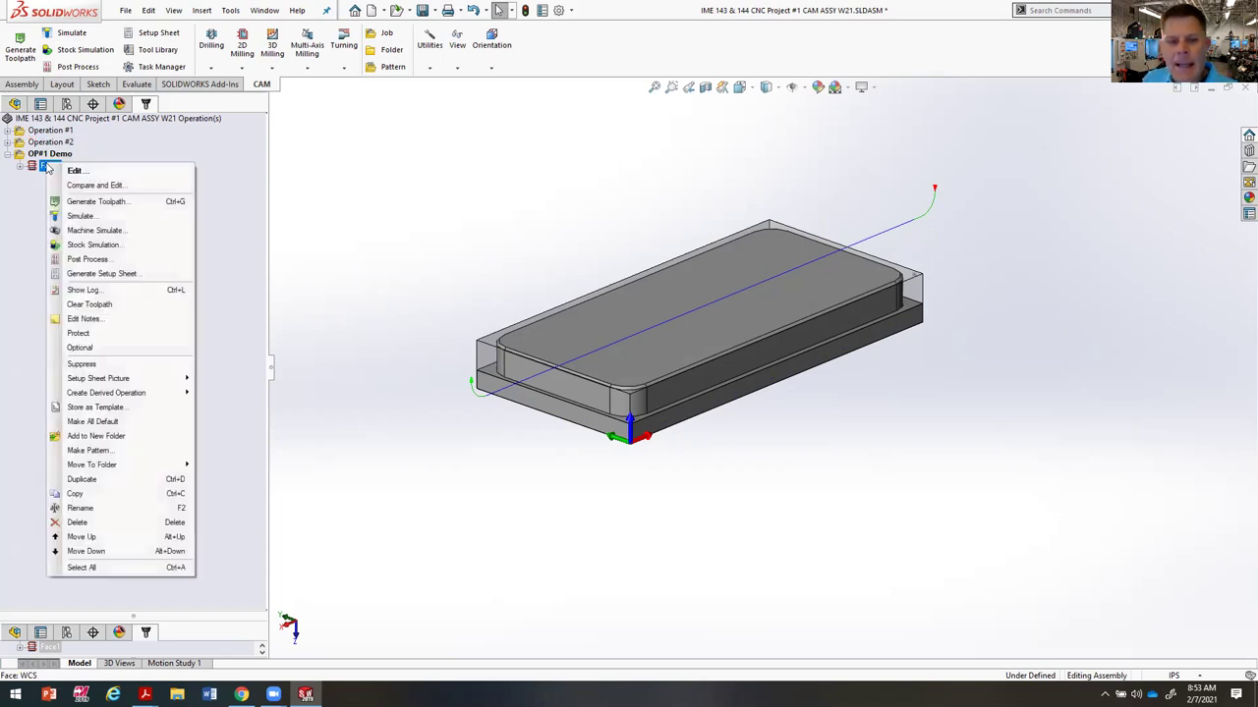
left_click(122, 509)
type("Fac")
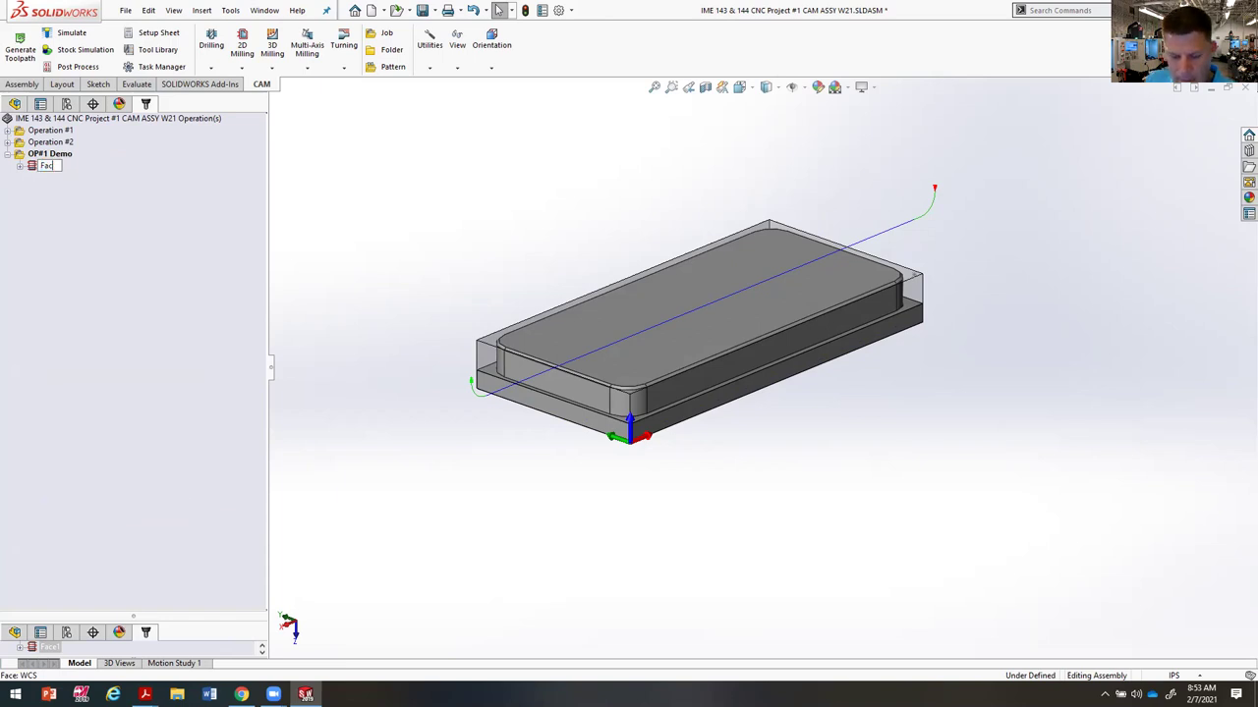
type("e Top of Sto")
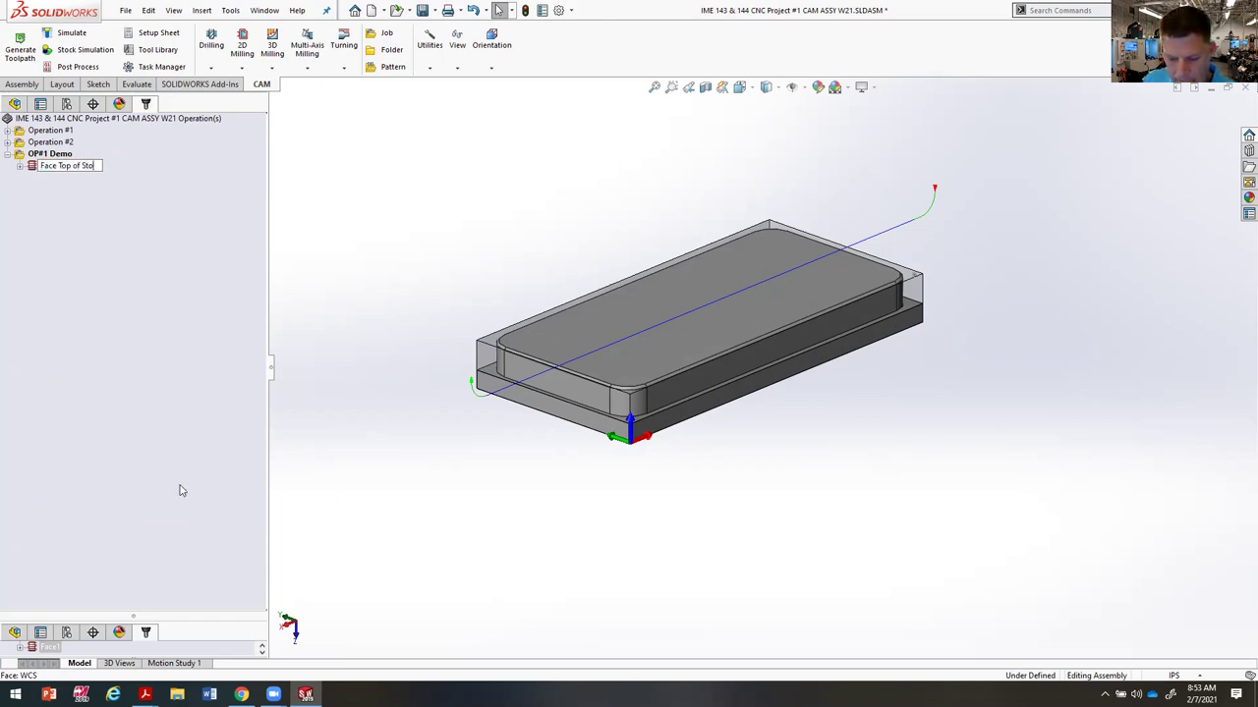
type("ck to .49Height")
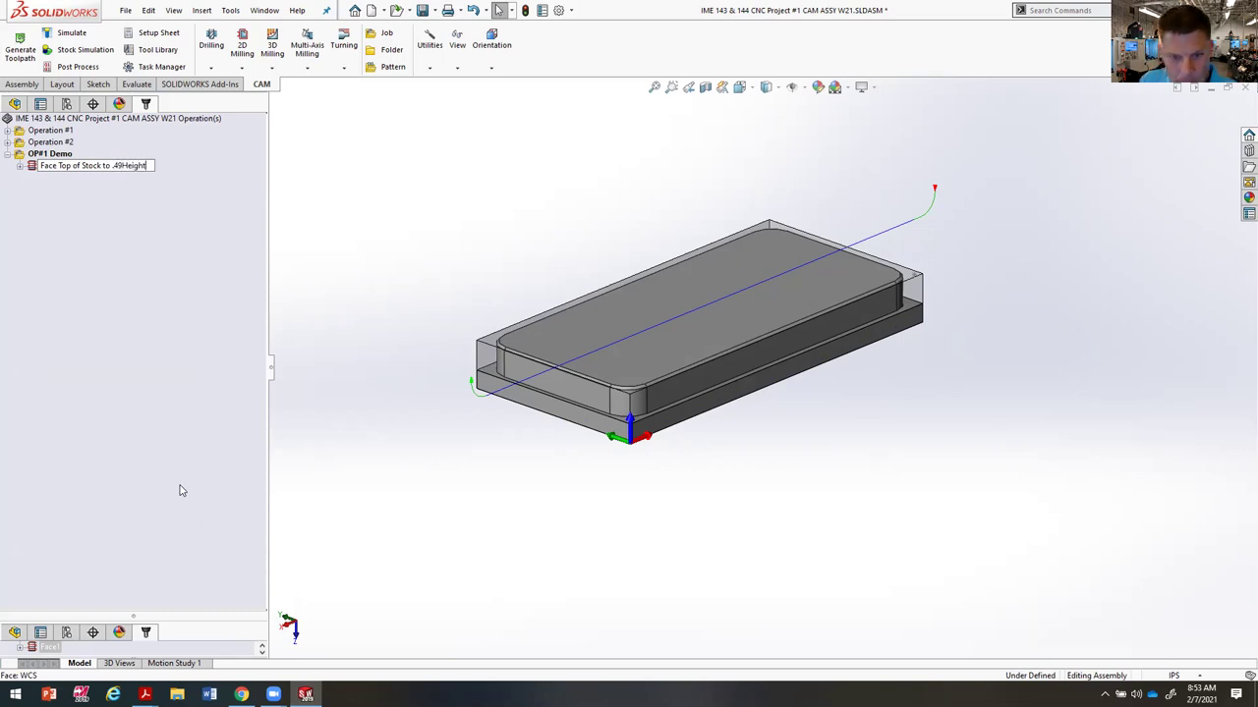
left_click(122, 165)
key("Return")
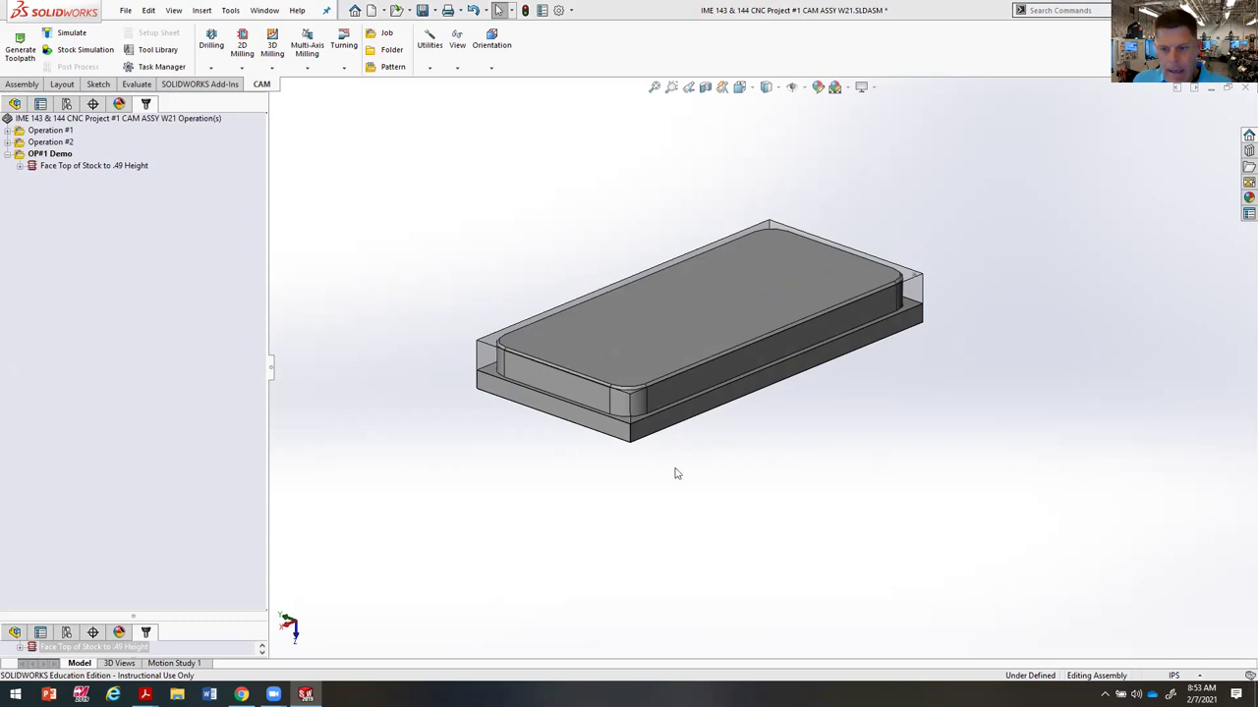
Step: Select the Face Top of Stock to .49 Height operation to display its toolpath
left_click(145, 167)
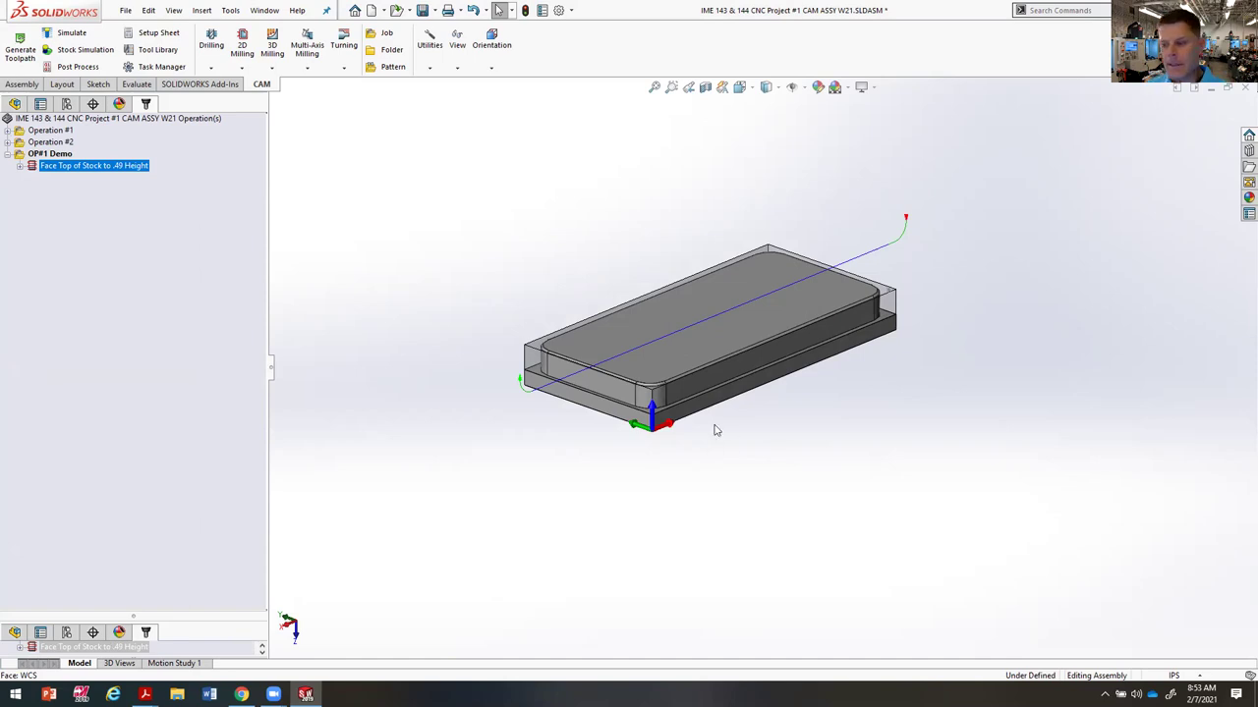
middle_click_drag(715, 430, 743, 489, "ctrl")
mouse_move(1046, 447)
middle_mouse_down()
mouse_move(1045, 477)
mouse_move(1045, 466)
middle_mouse_up()
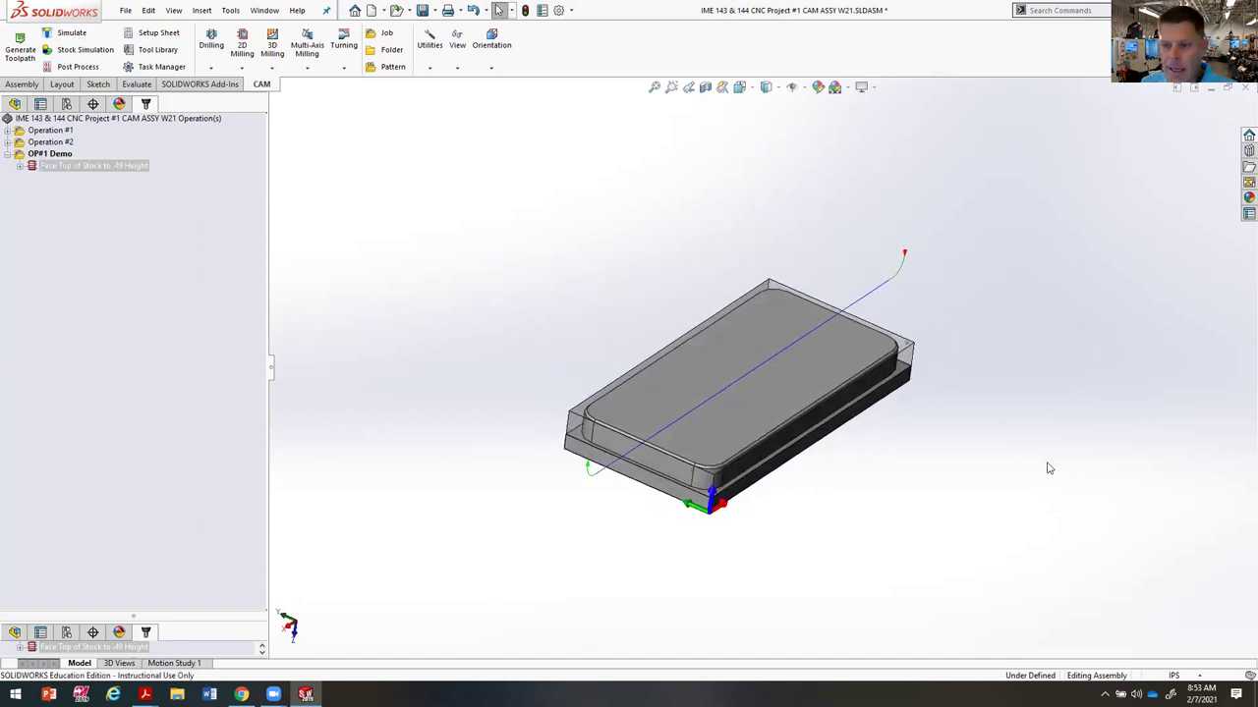
Step: Play the tool simulation at higher speed through to the end of the Z 0.49in facing pass, then close it
left_click(72, 32)
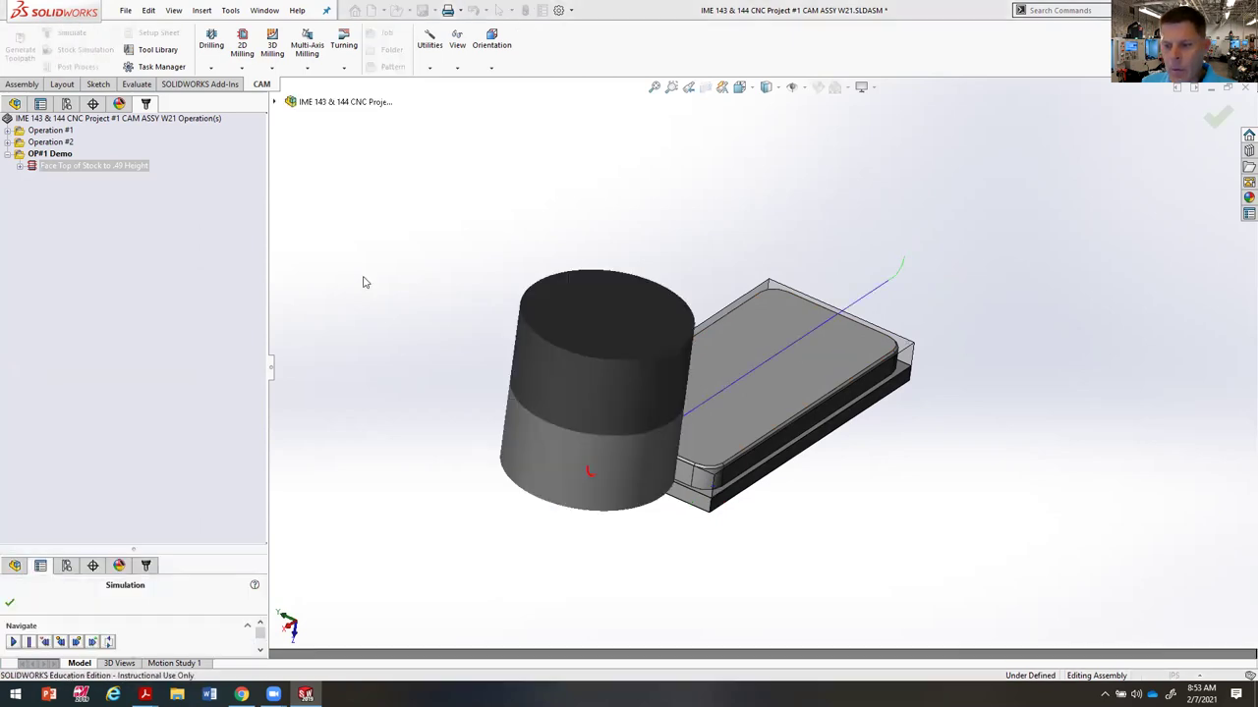
left_click_drag(144, 537, 147, 196)
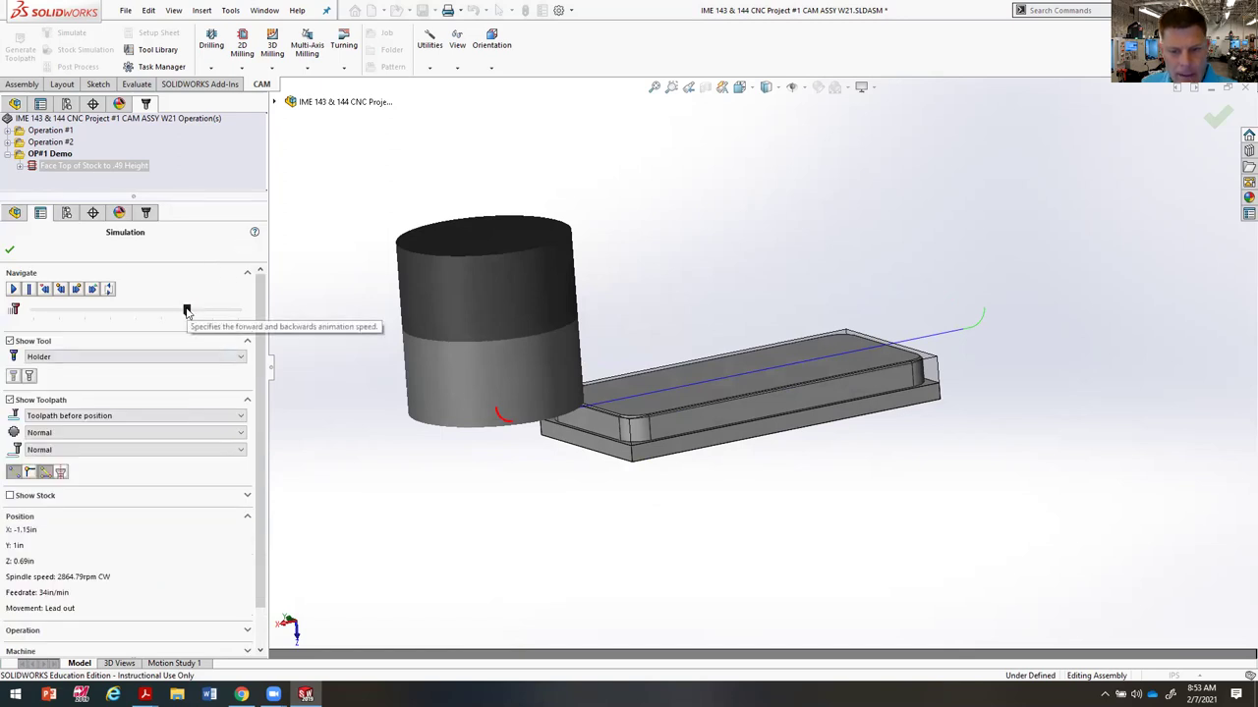
left_click(14, 290)
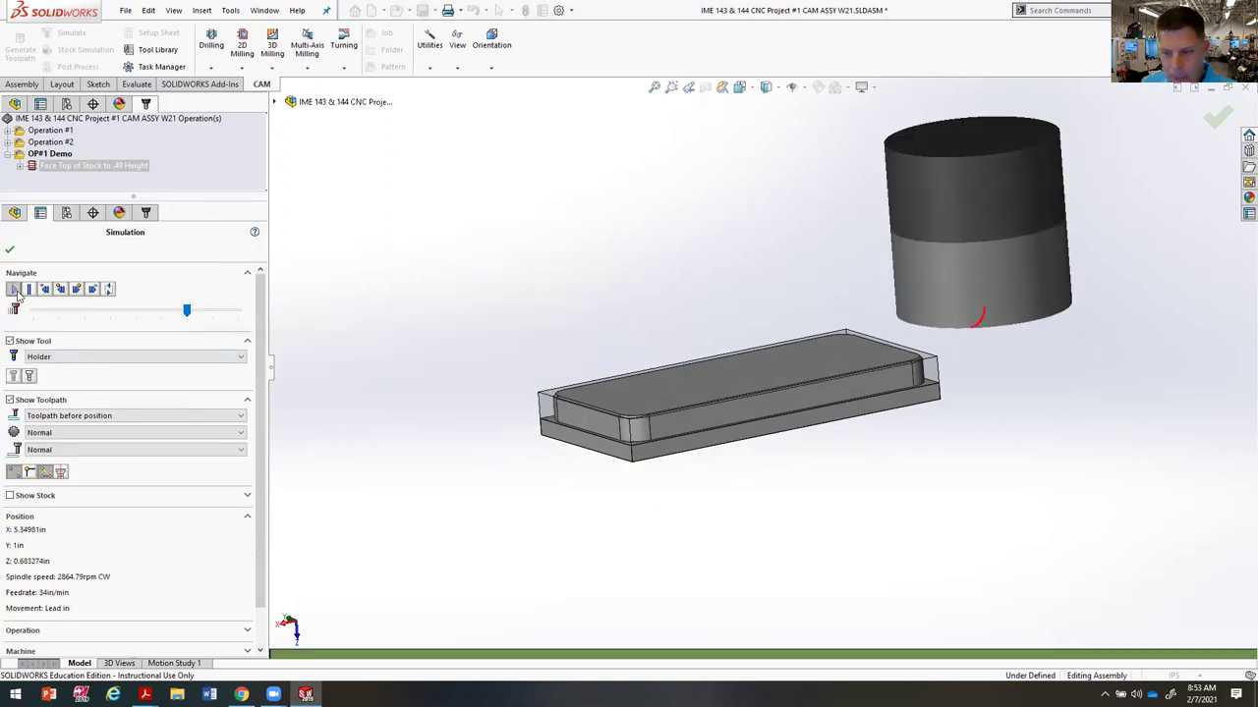
left_click_drag(188, 310, 209, 317)
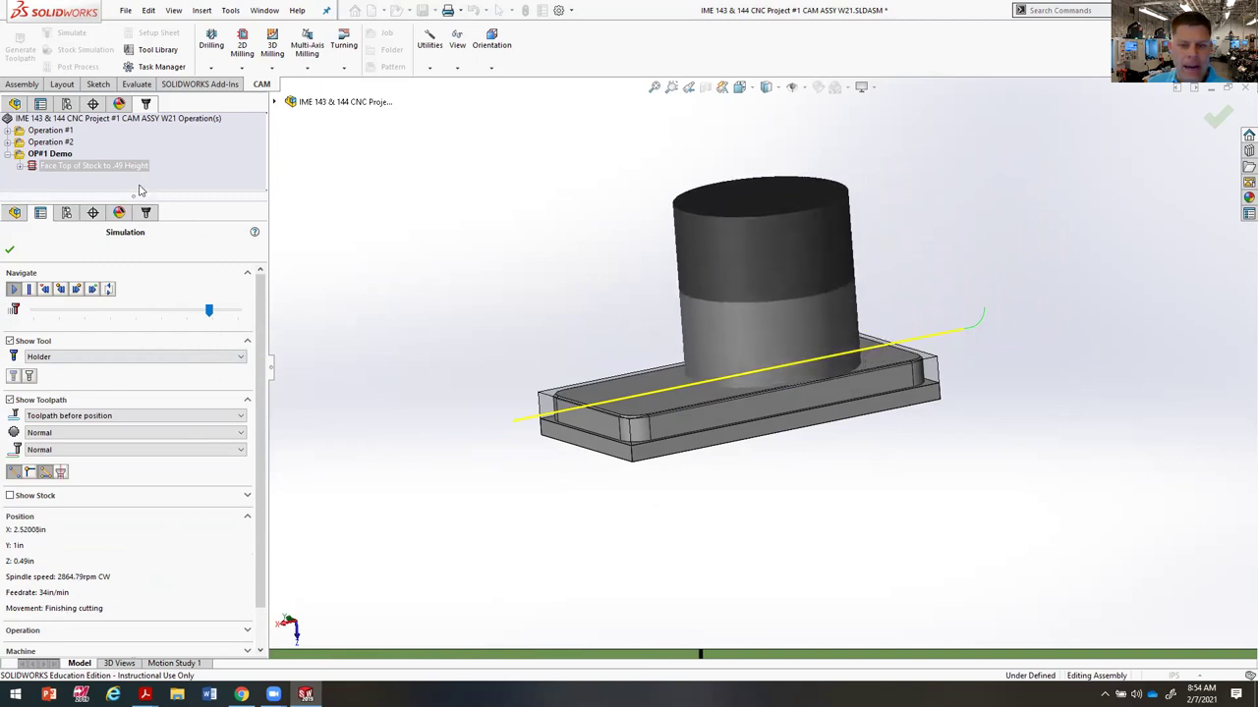
left_click_drag(139, 195, 138, 165)
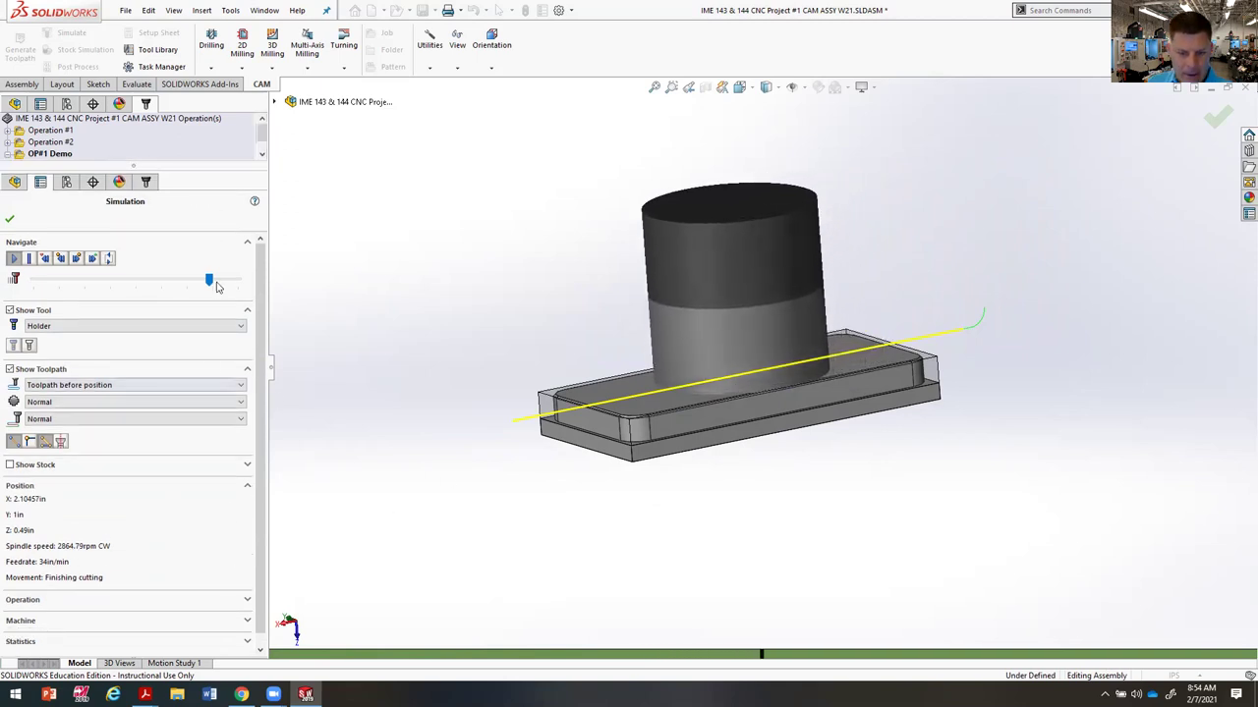
left_click_drag(213, 282, 241, 282)
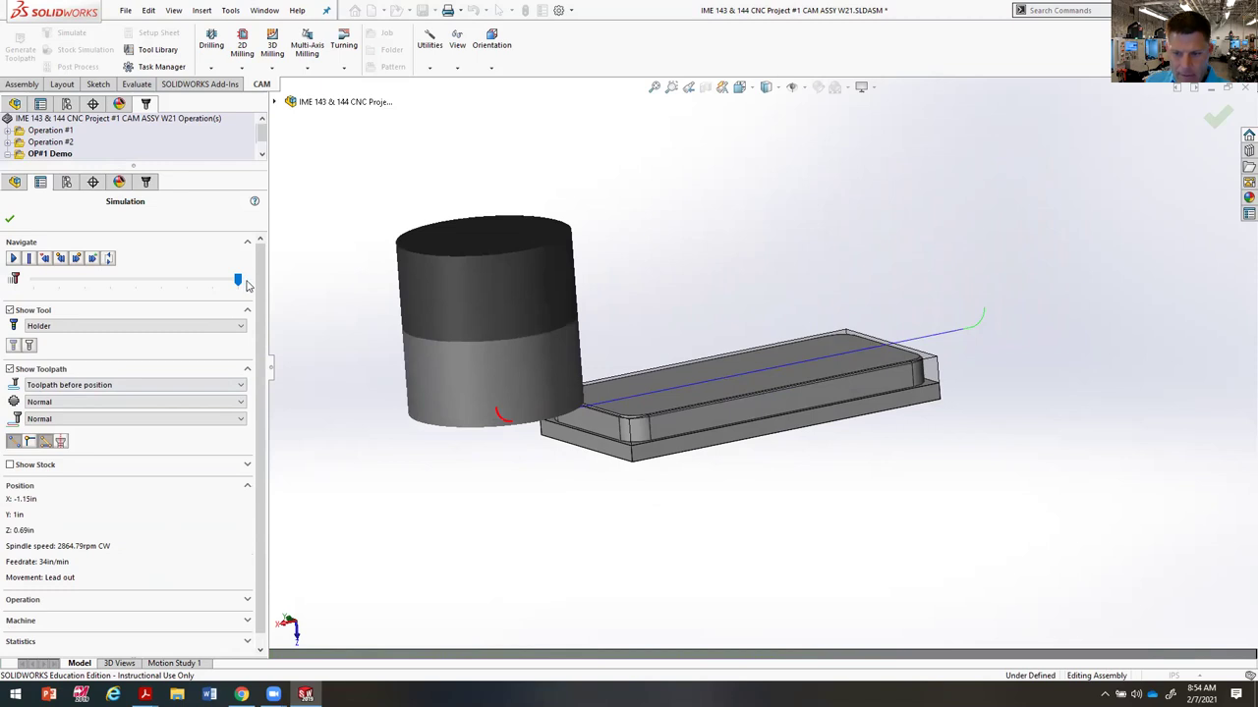
middle_click_drag(589, 448, 601, 492)
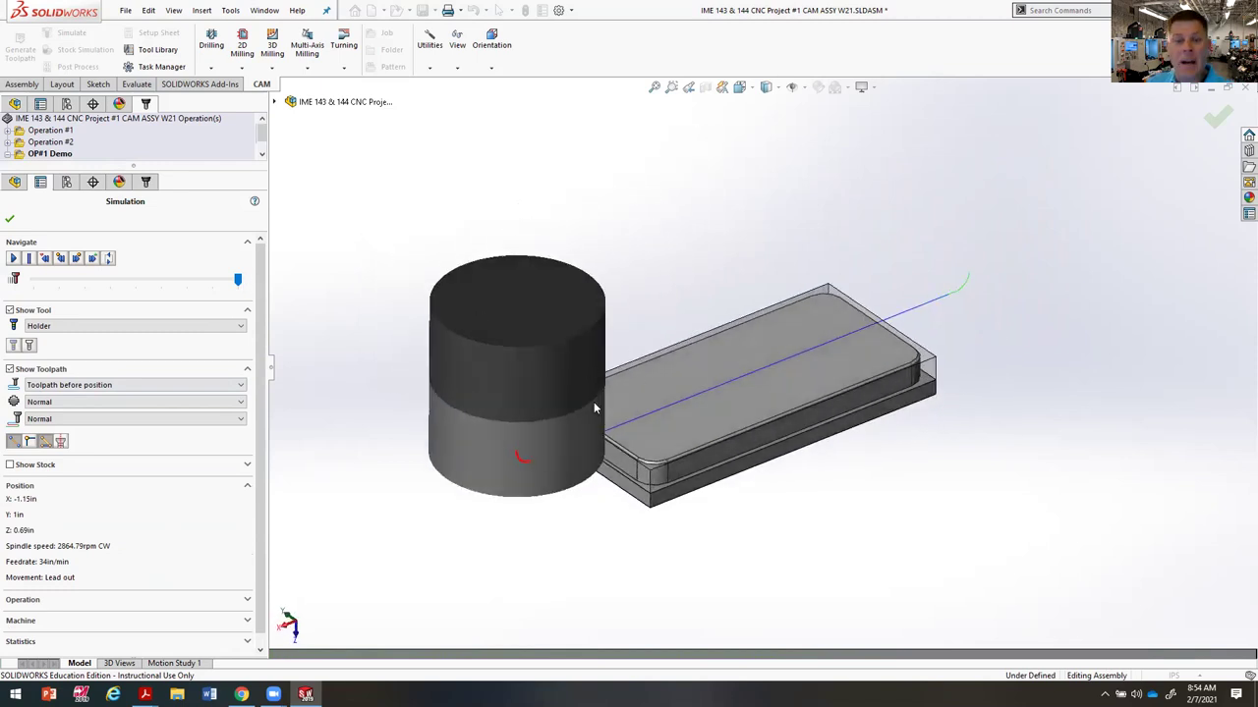
left_click(10, 221)
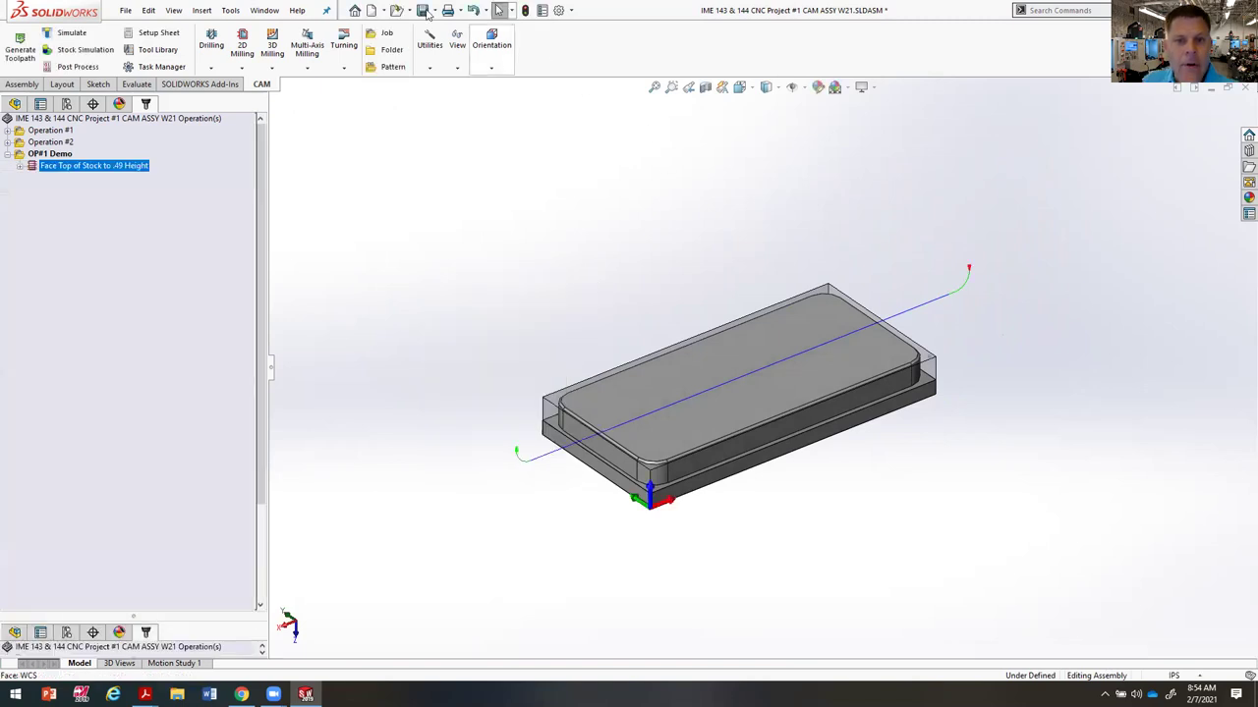
Step: Run the stock simulation of the facing pass, confirming 0.082005in³ removed from the stock top, then close it
left_click(86, 49)
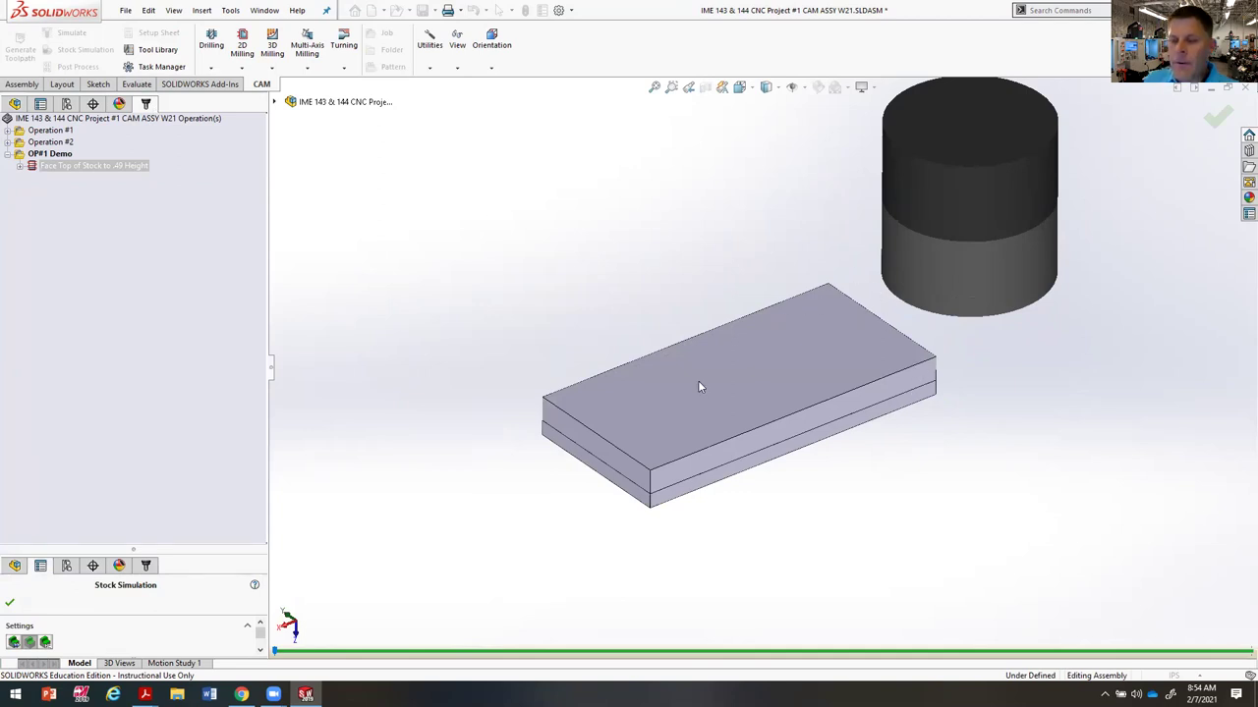
left_click_drag(128, 544, 128, 199)
left_click(13, 313)
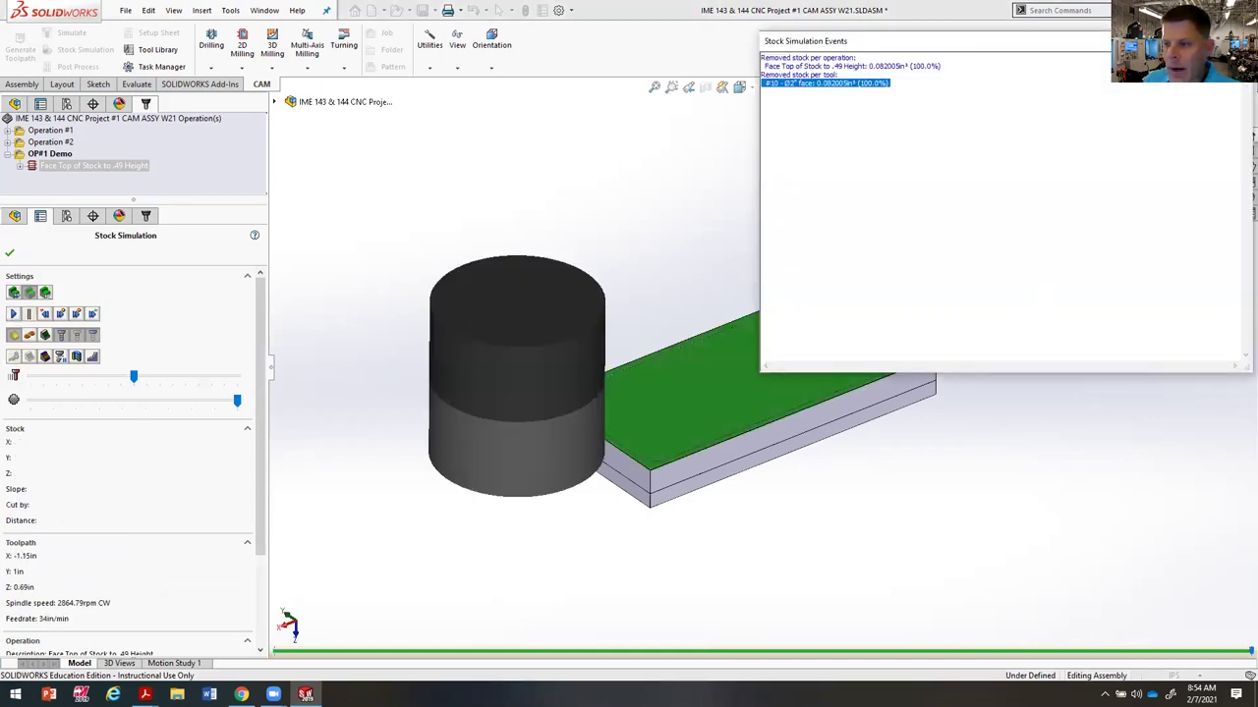
middle_click_drag(930, 500, 1022, 505)
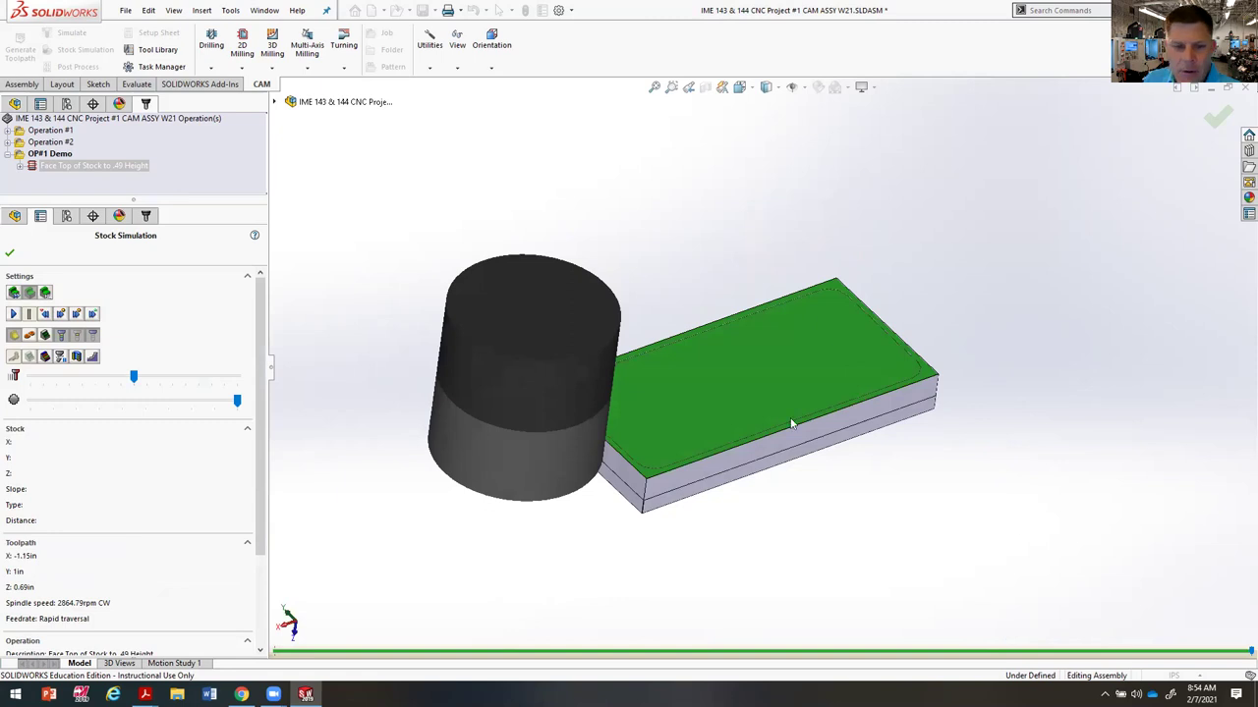
left_click(9, 254)
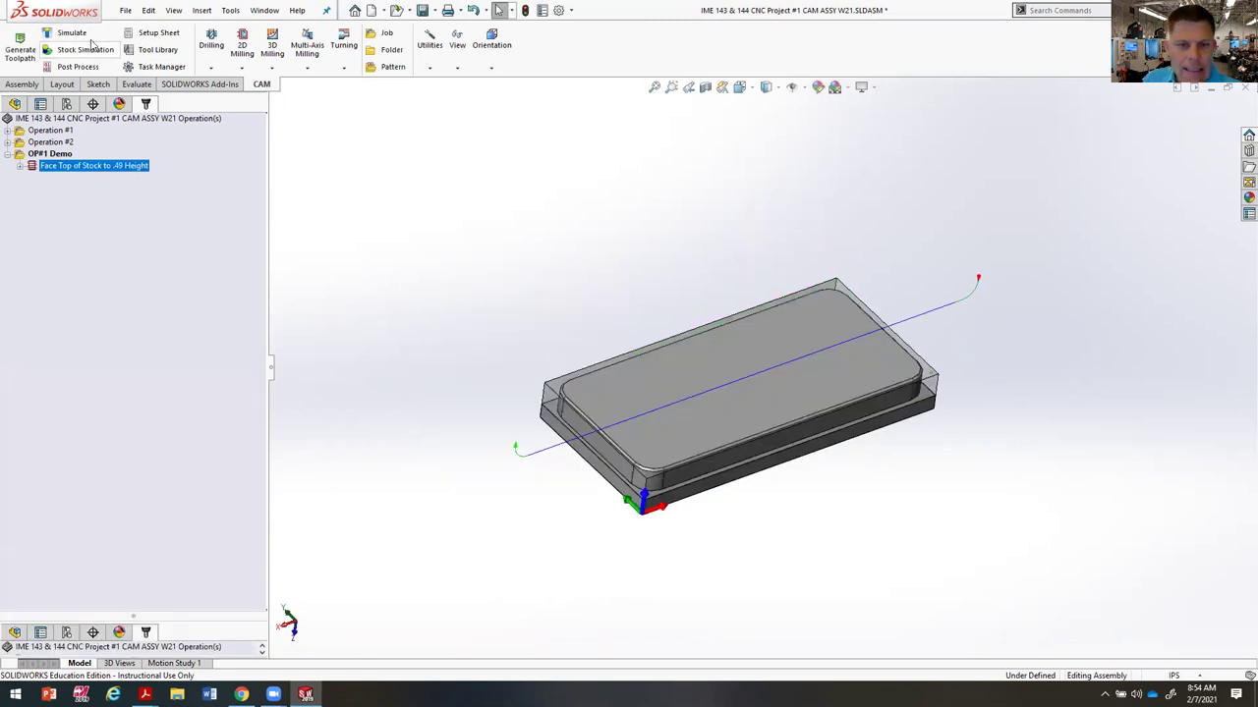
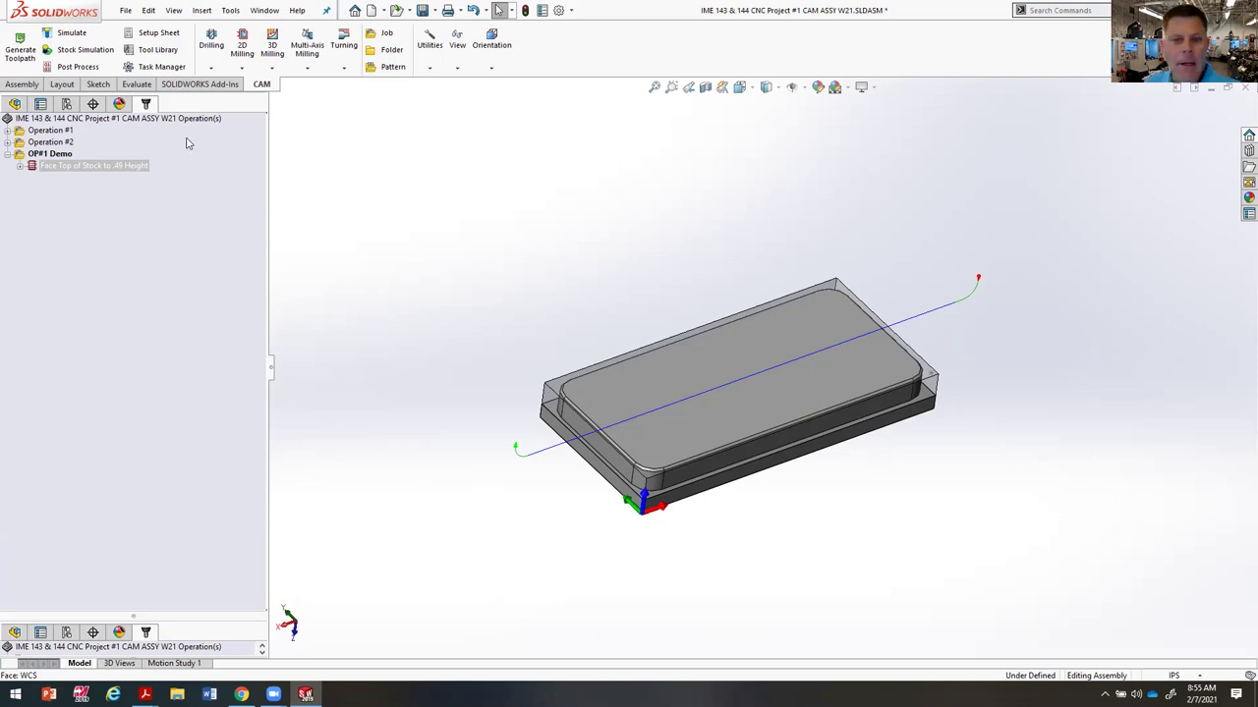
Step: Add 2D Contour1 under OP#1 Demo from the 2D Milling list and widen its settings panel
left_click(242, 47)
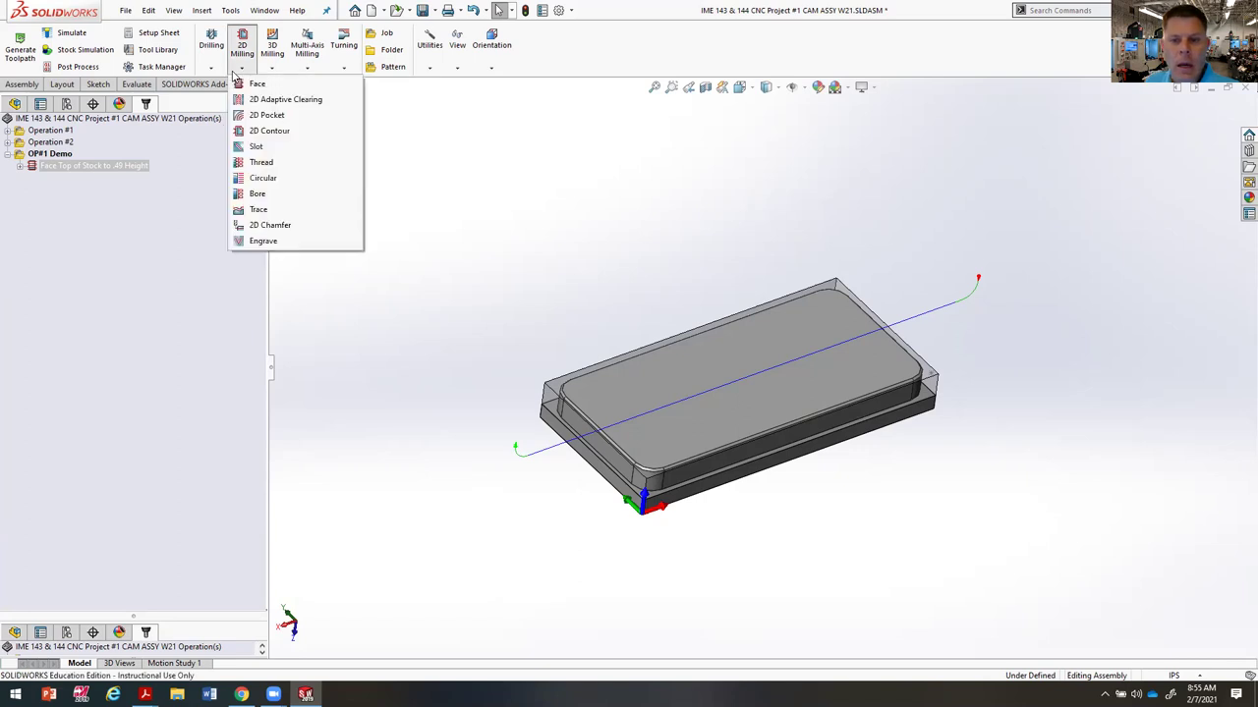
left_click(283, 134)
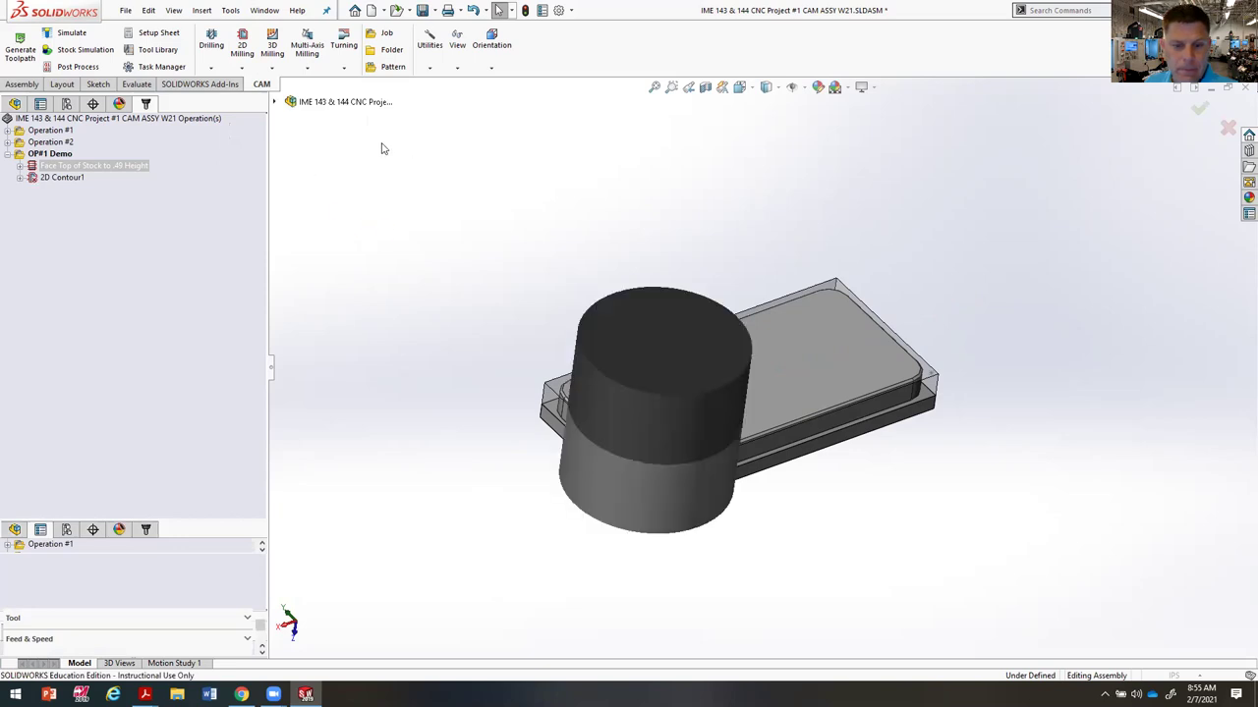
left_click_drag(126, 513, 138, 95)
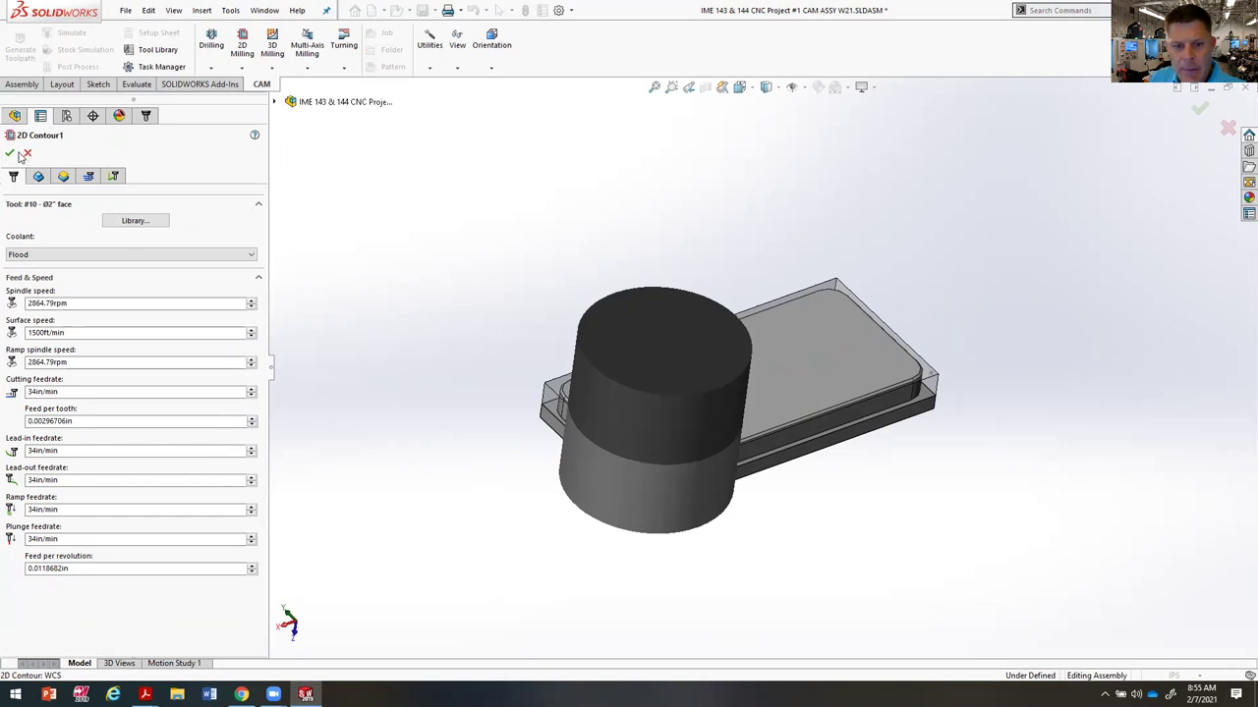
Step: Assign the #2 Ø1/2" flat tool from the tool library to 2D Contour1
left_click(144, 226)
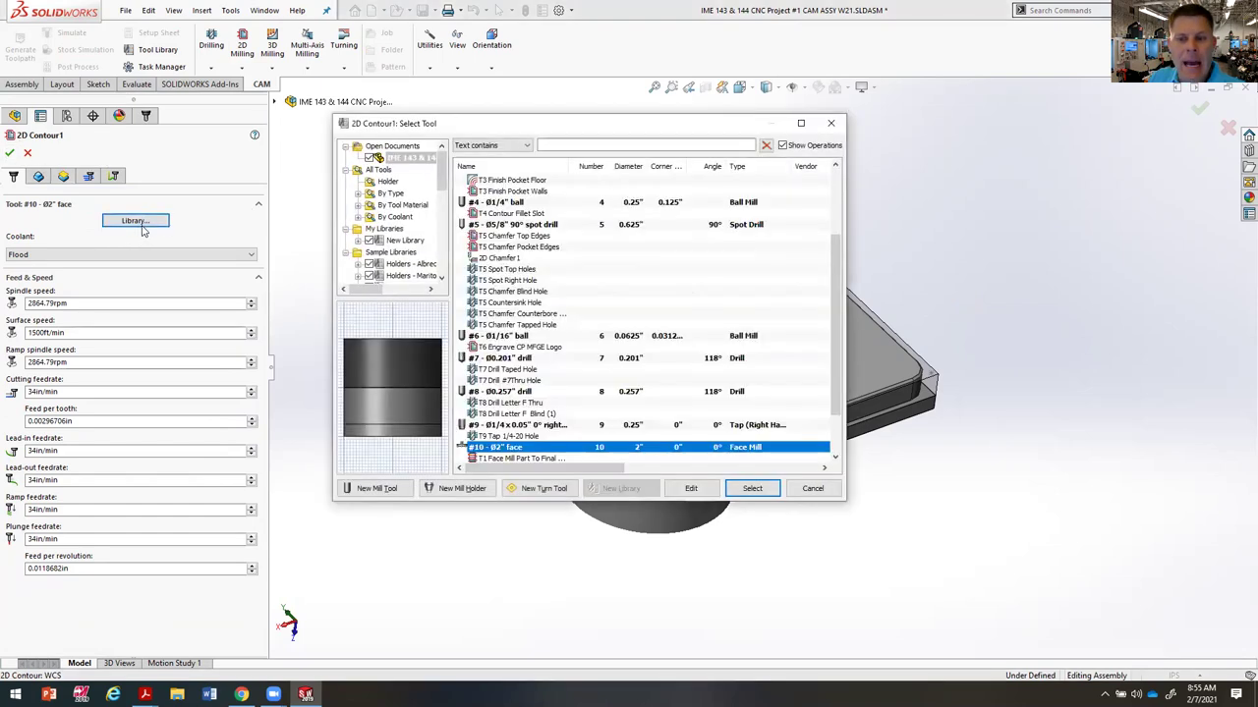
scroll(598, 354, "up", 3)
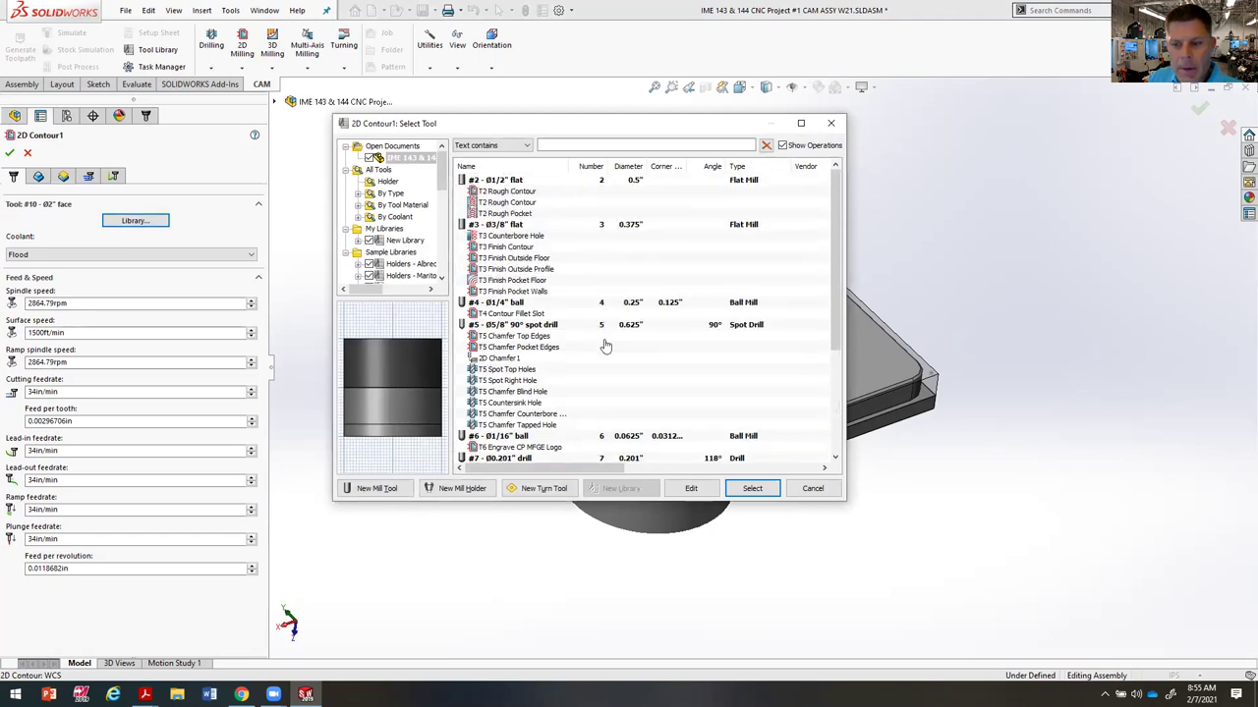
left_click(501, 180)
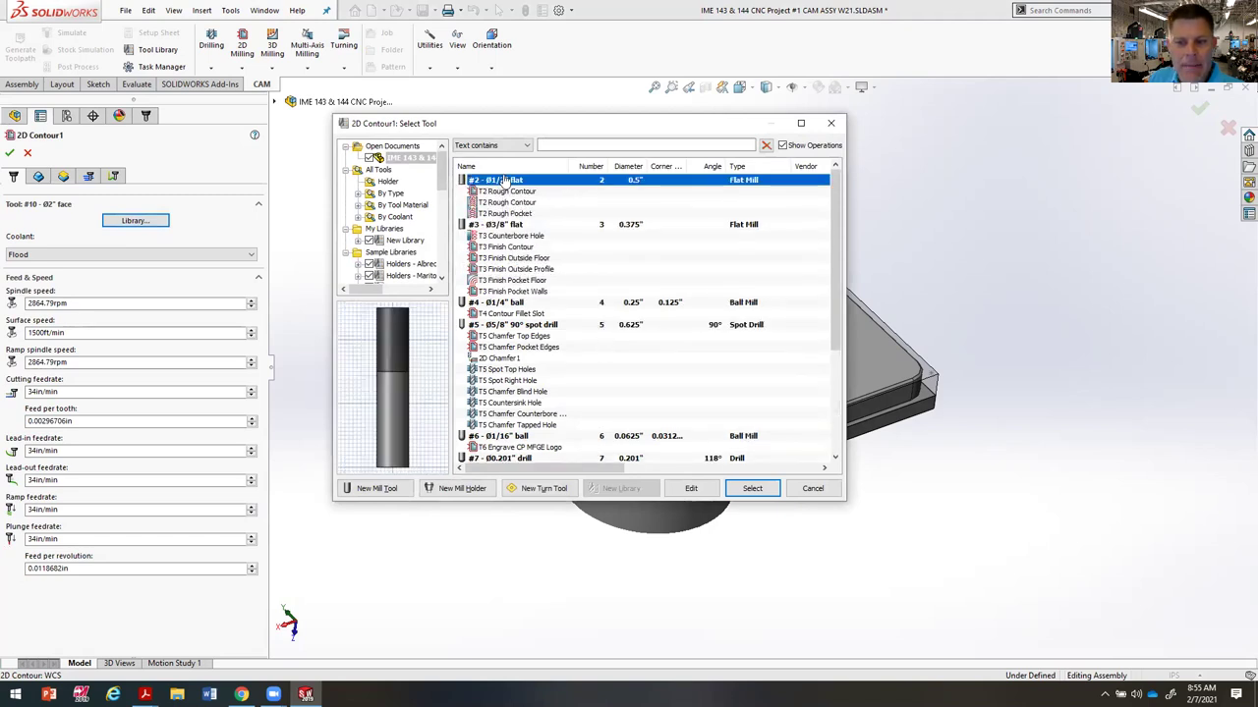
left_click(754, 489)
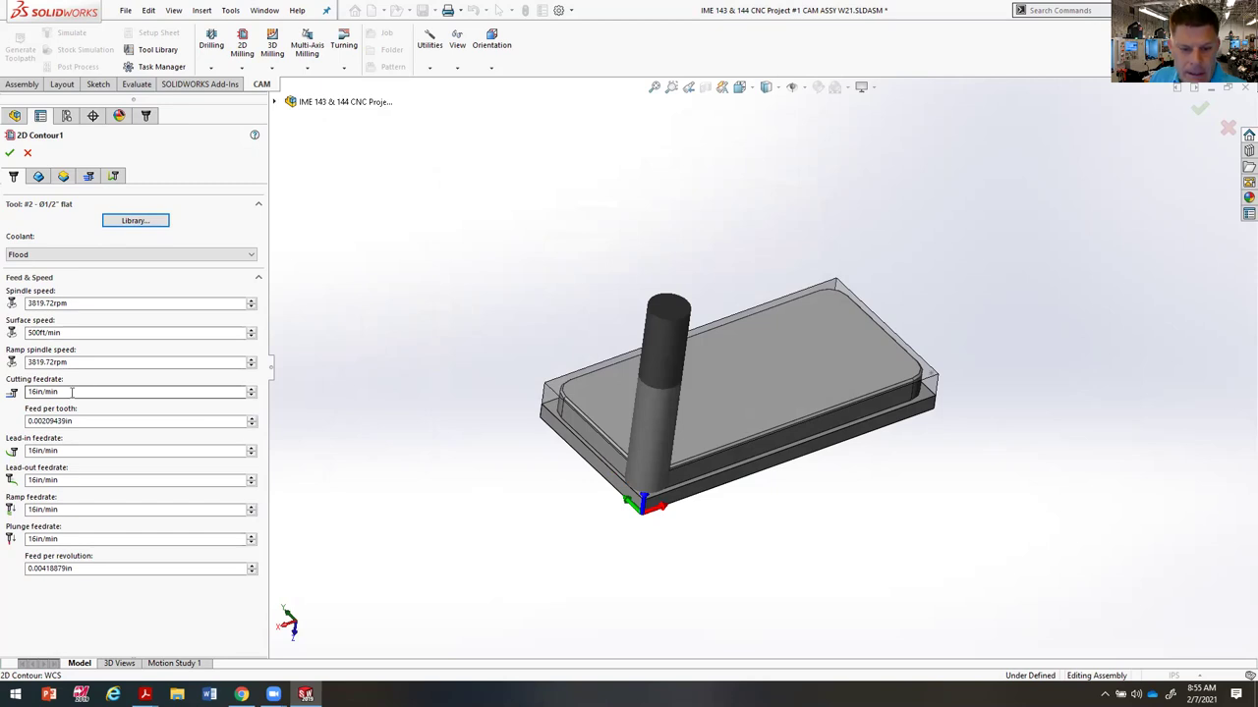
Step: Review the updated speeds (3819.72 rpm spindle) and the feed per tooth value
left_click(138, 362)
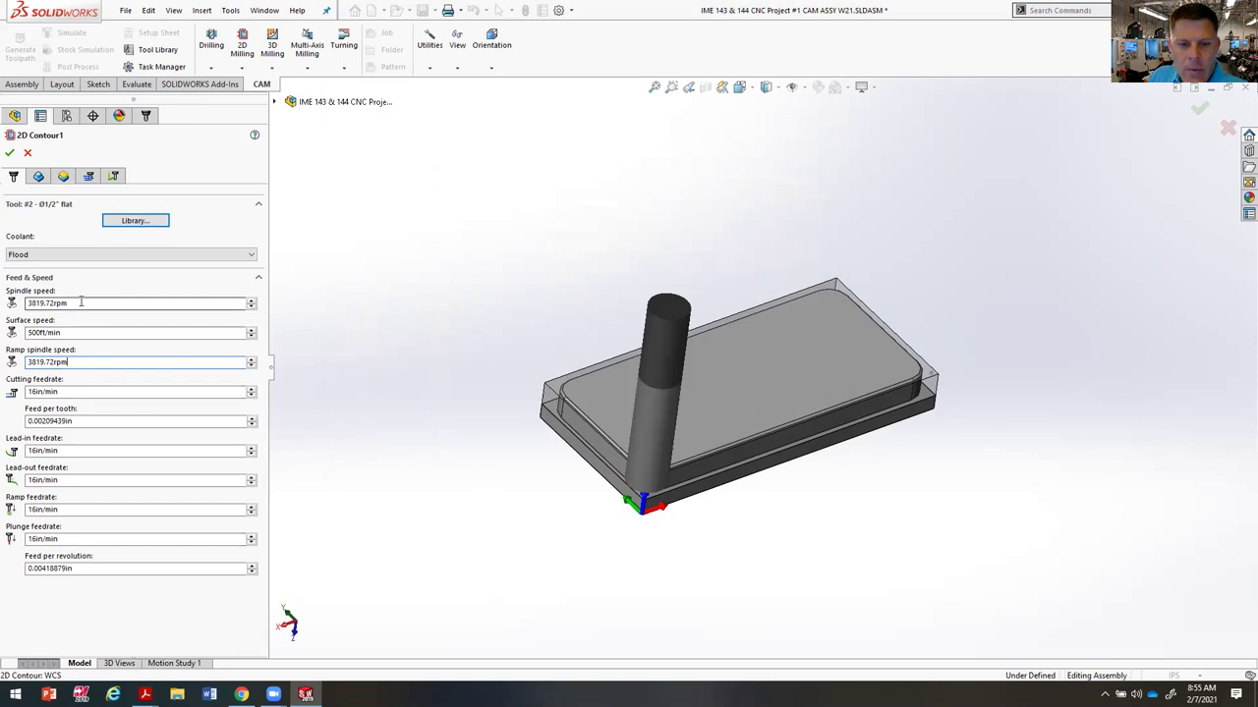
key("shift+Tab")
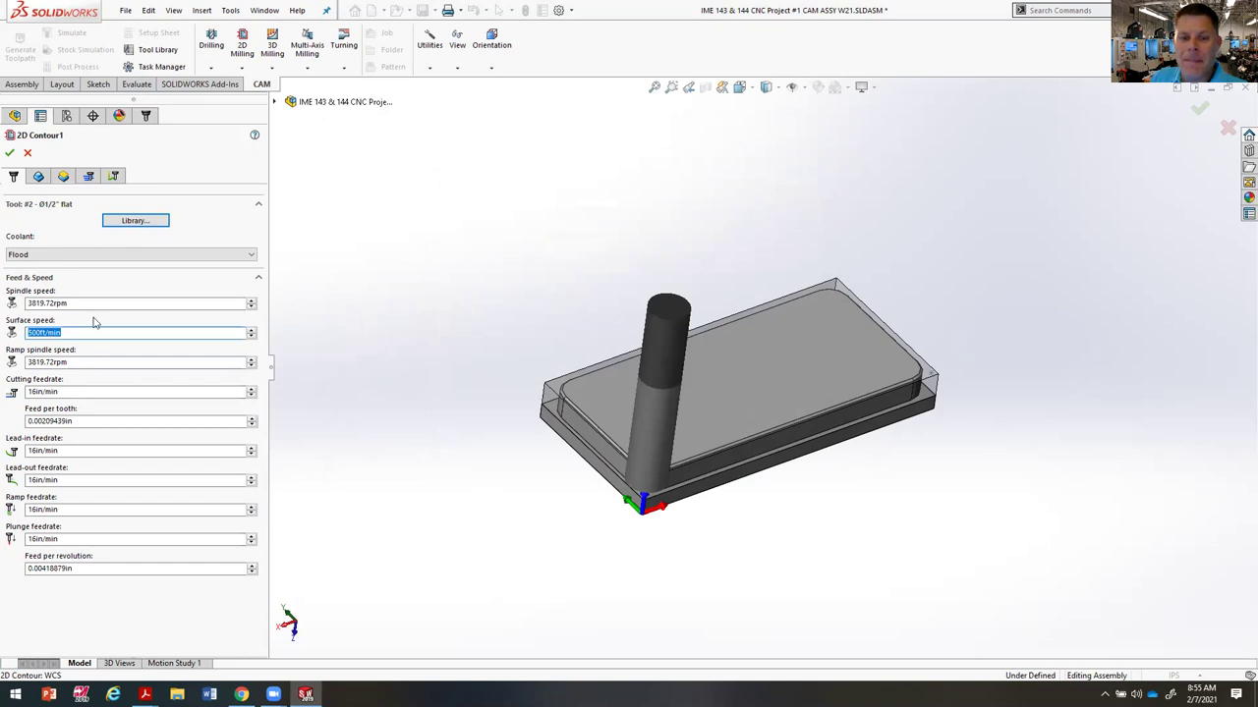
key("shift+Tab")
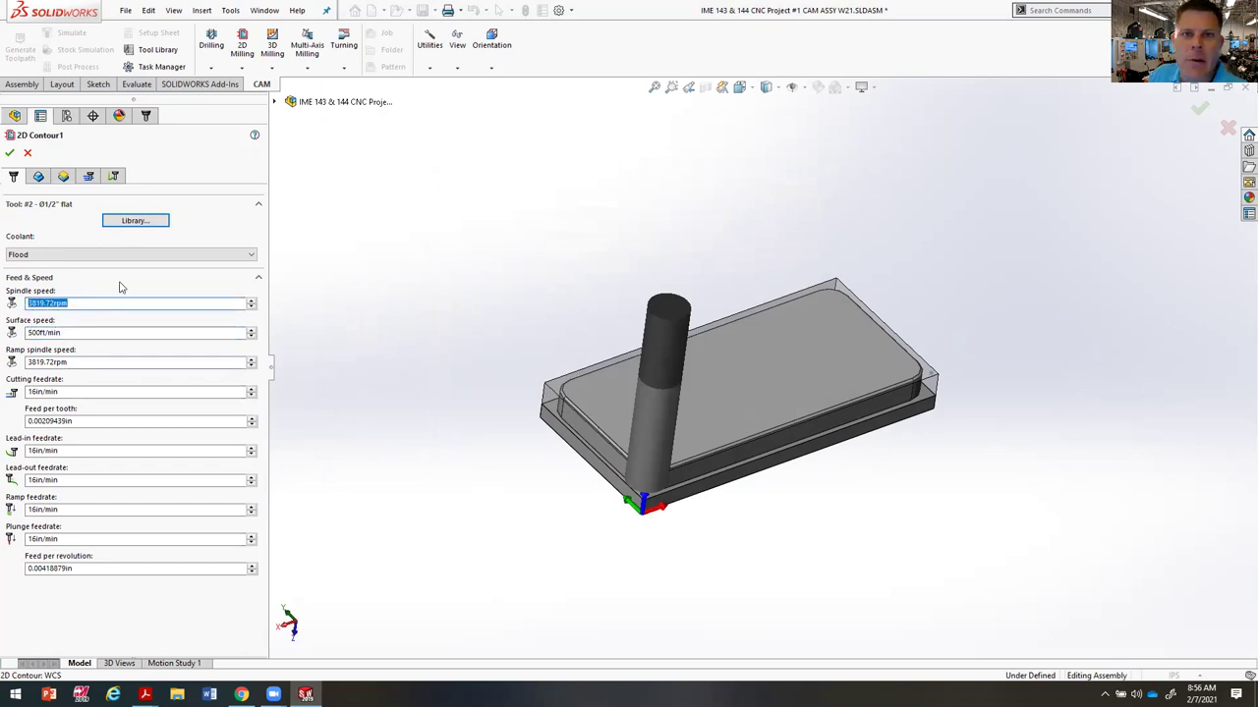
left_click(84, 421)
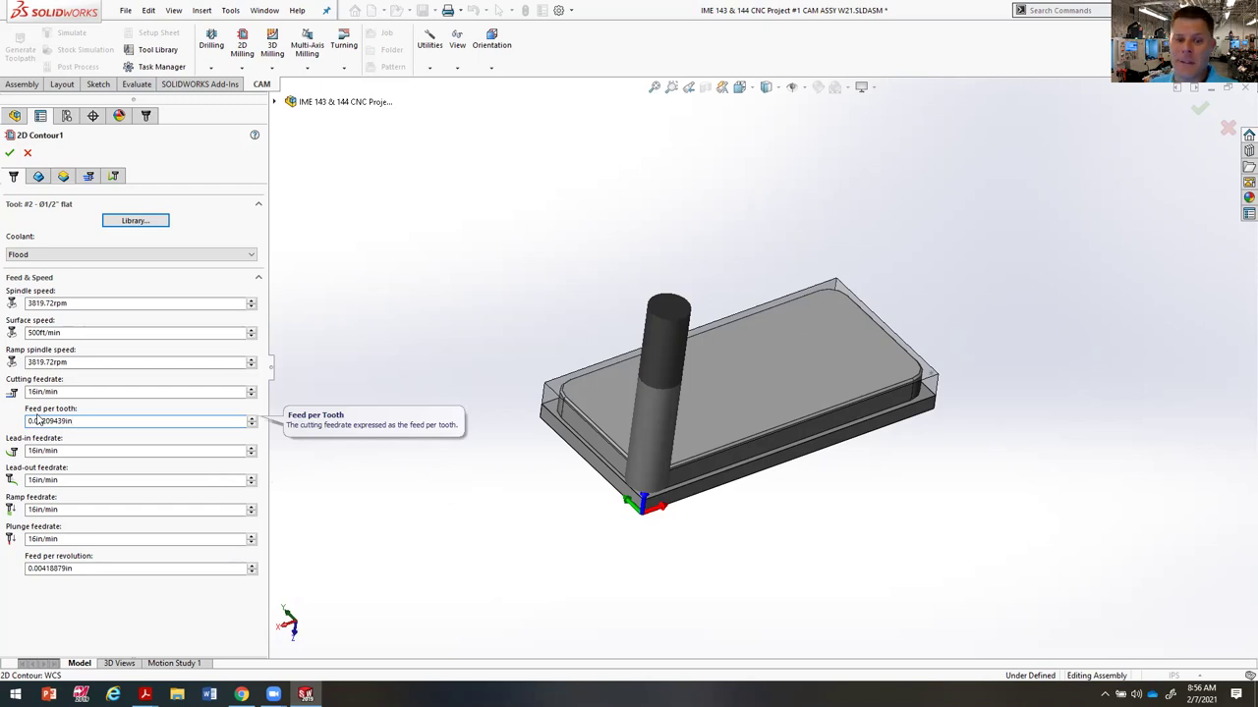
left_click_drag(41, 420, 85, 421)
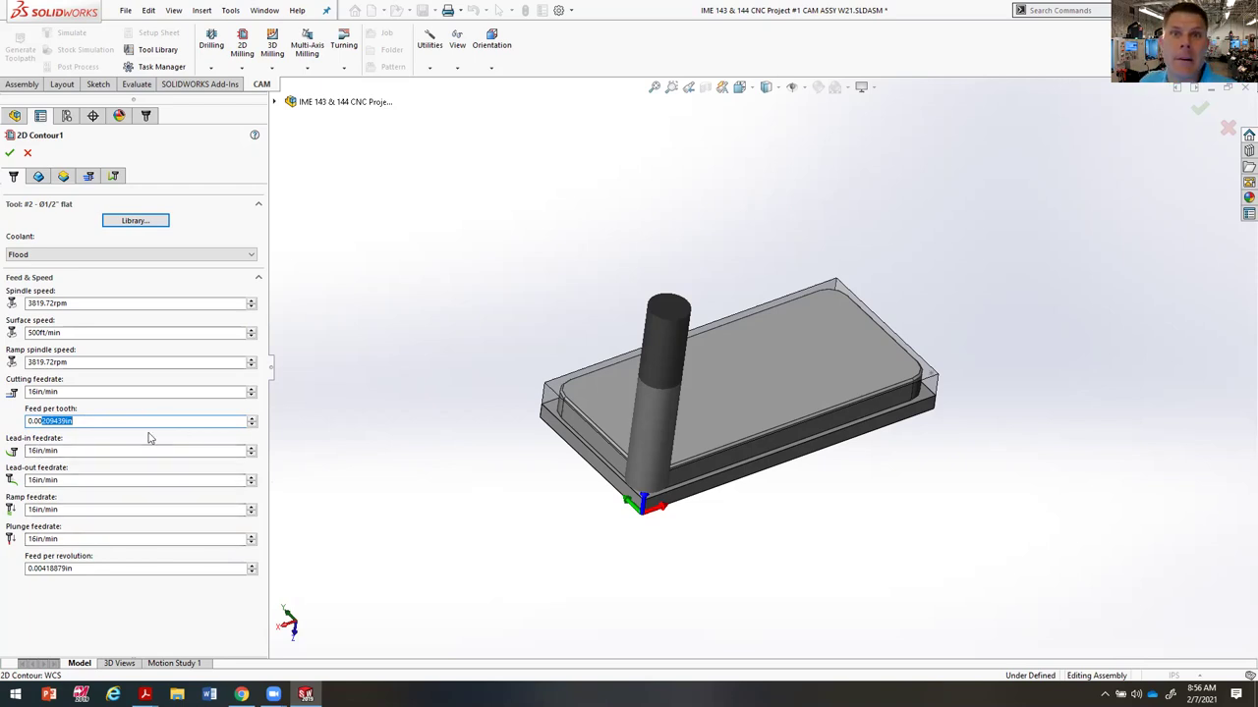
Step: Attempt to confirm 2D Contour1, dismiss the missing-contour error, and view its empty contour list
left_click(38, 177)
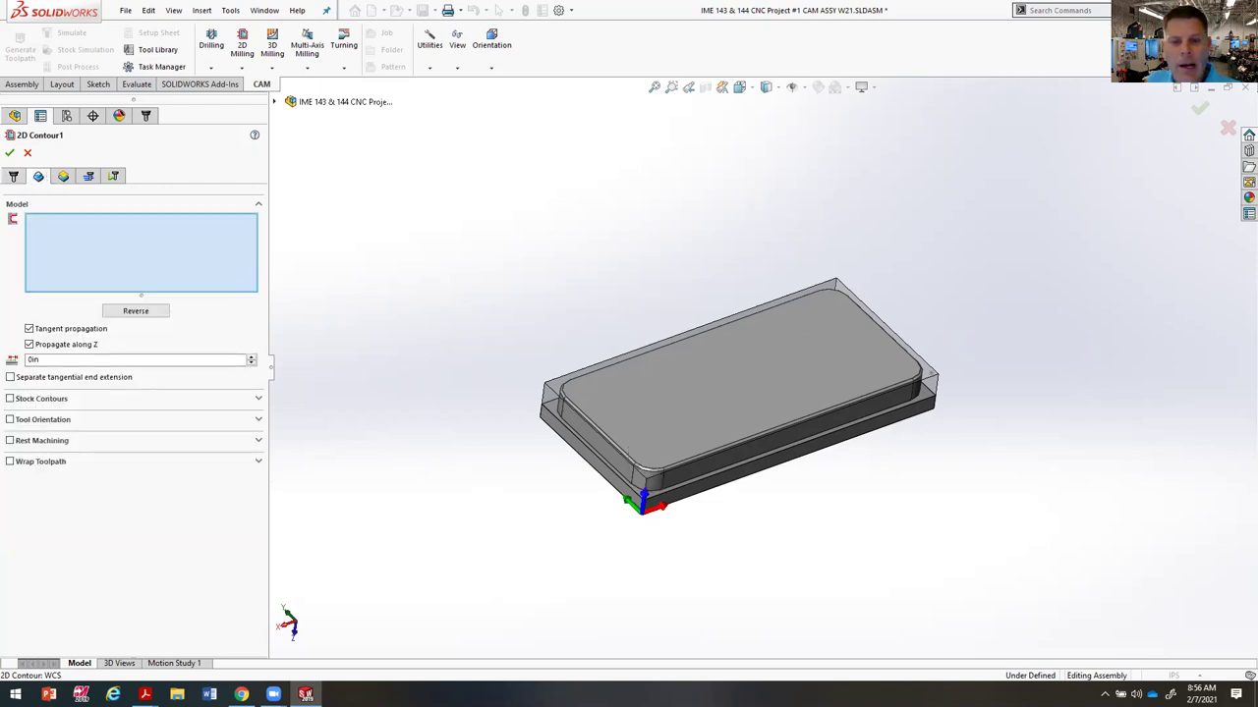
left_click(13, 177)
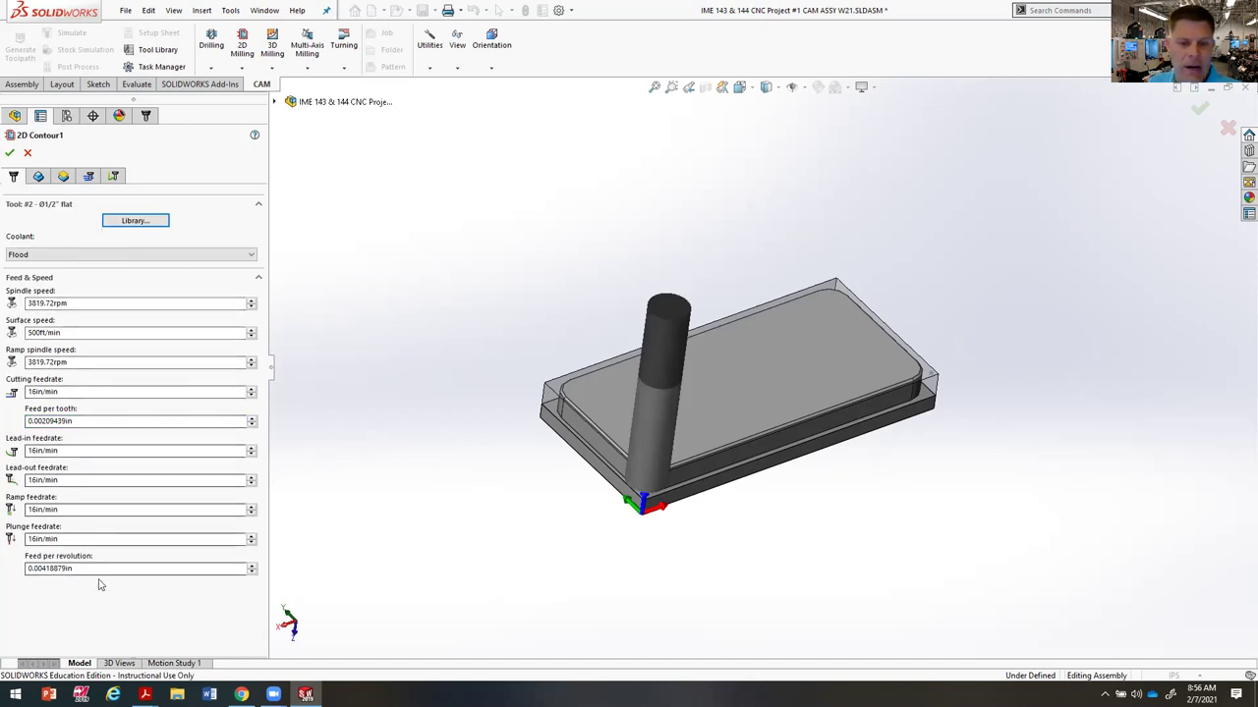
double_click(31, 335)
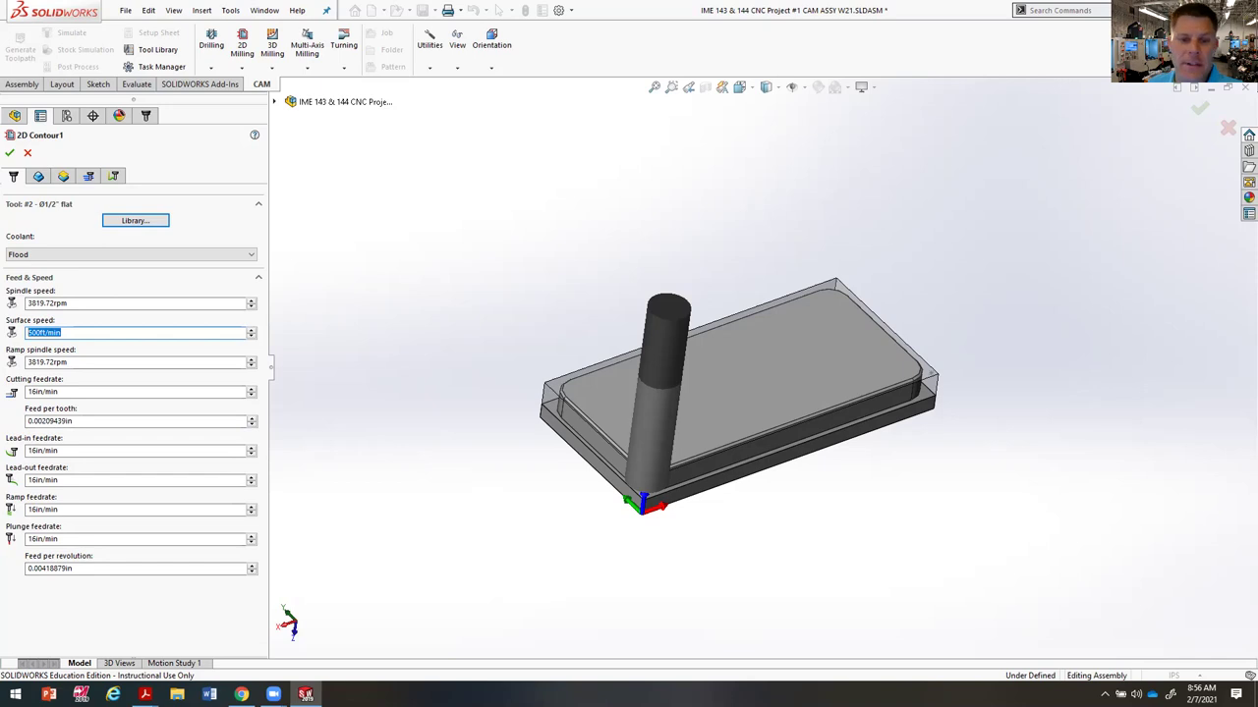
left_click(9, 153)
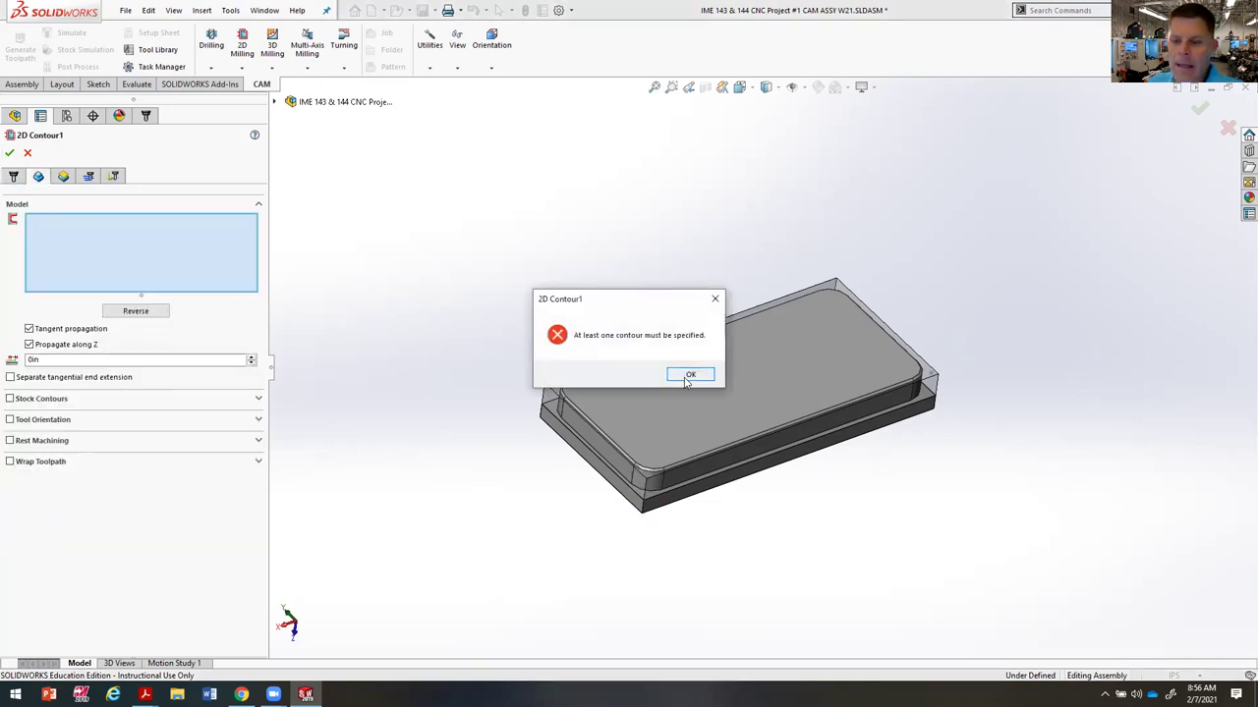
left_click(687, 376)
left_click(13, 176)
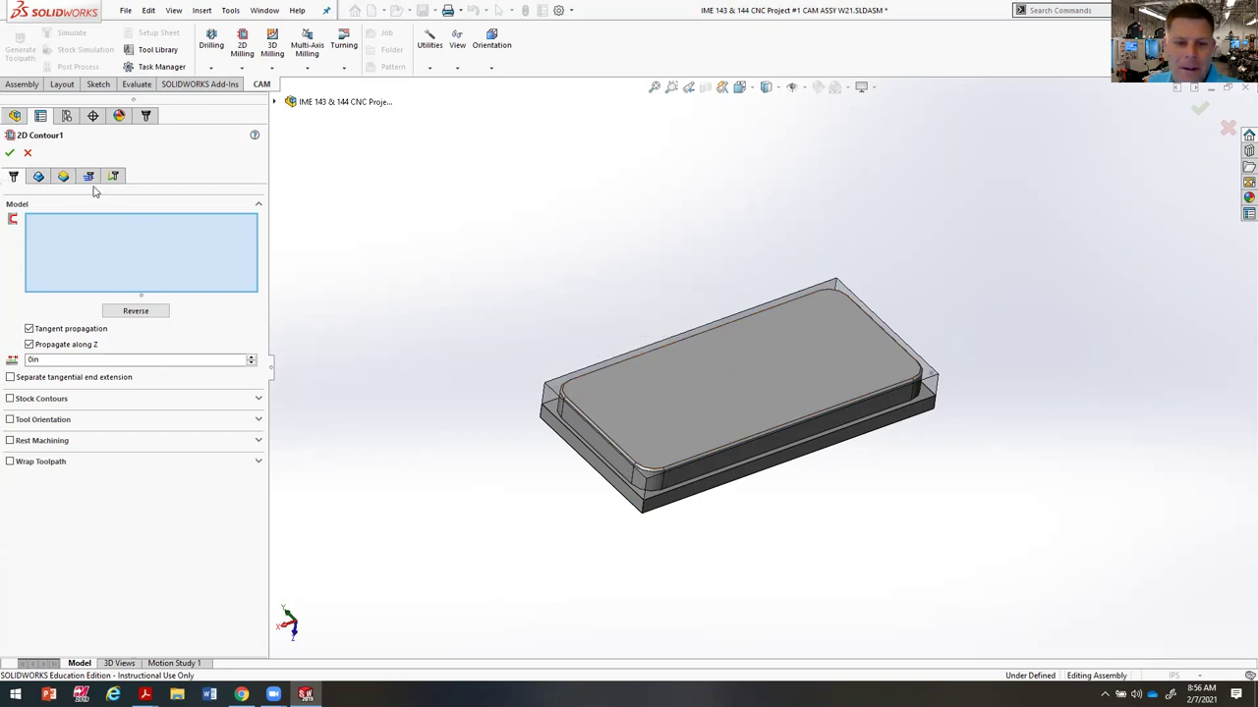
left_click(39, 175)
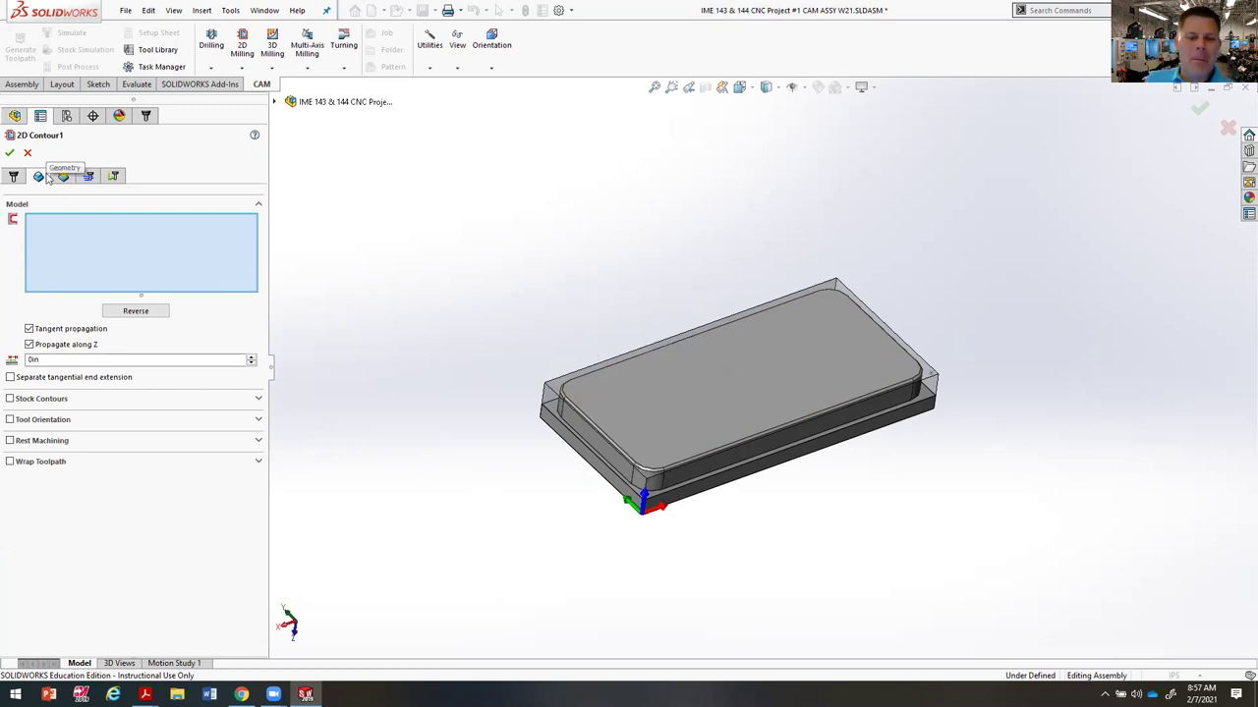
Step: Try the part's bottom front edge as the contour, inspect it, then clear it
scroll(774, 453, "down", 3)
scroll(887, 524, "up", 2)
middle_click_drag(874, 494, 902, 493)
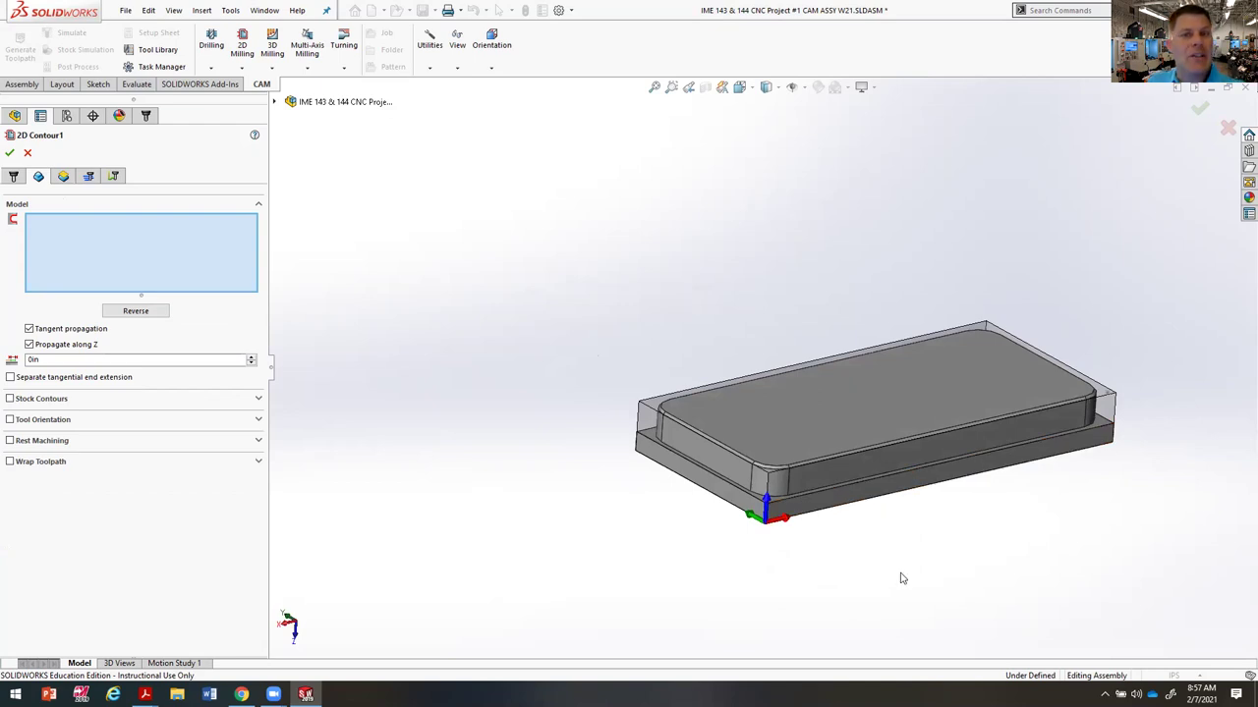
middle_click_drag(906, 572, 907, 580)
scroll(662, 483, "down", 5)
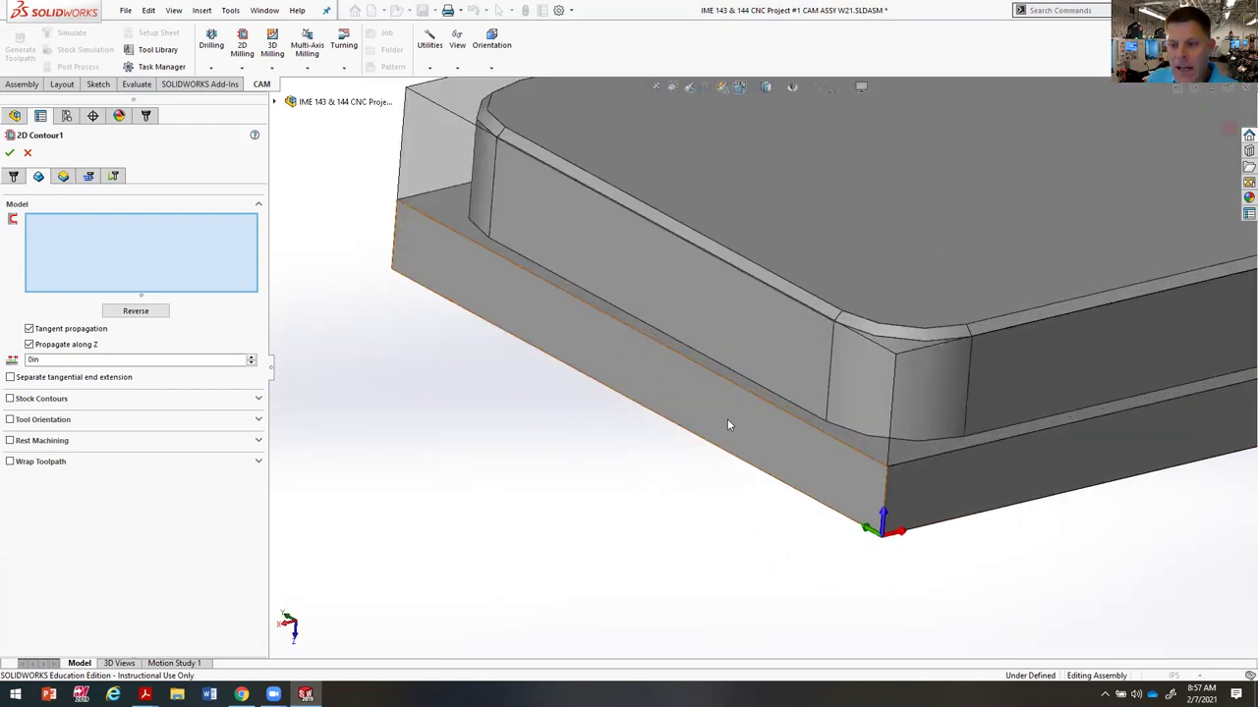
left_click(688, 350)
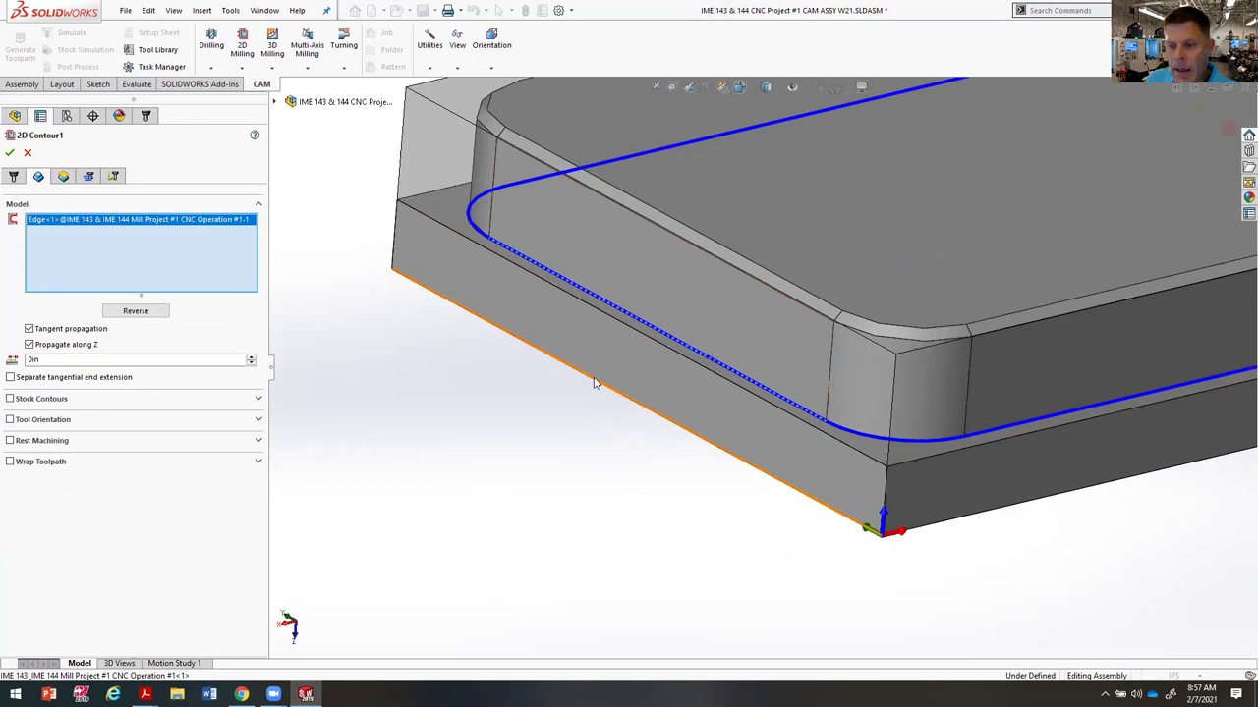
scroll(757, 392, "up", 5)
middle_click_drag(757, 392, 923, 457)
middle_click_drag(1054, 457, 963, 412)
scroll(963, 412, "down", 3)
right_click(115, 244)
left_click(147, 251)
scroll(581, 303, "down", 5)
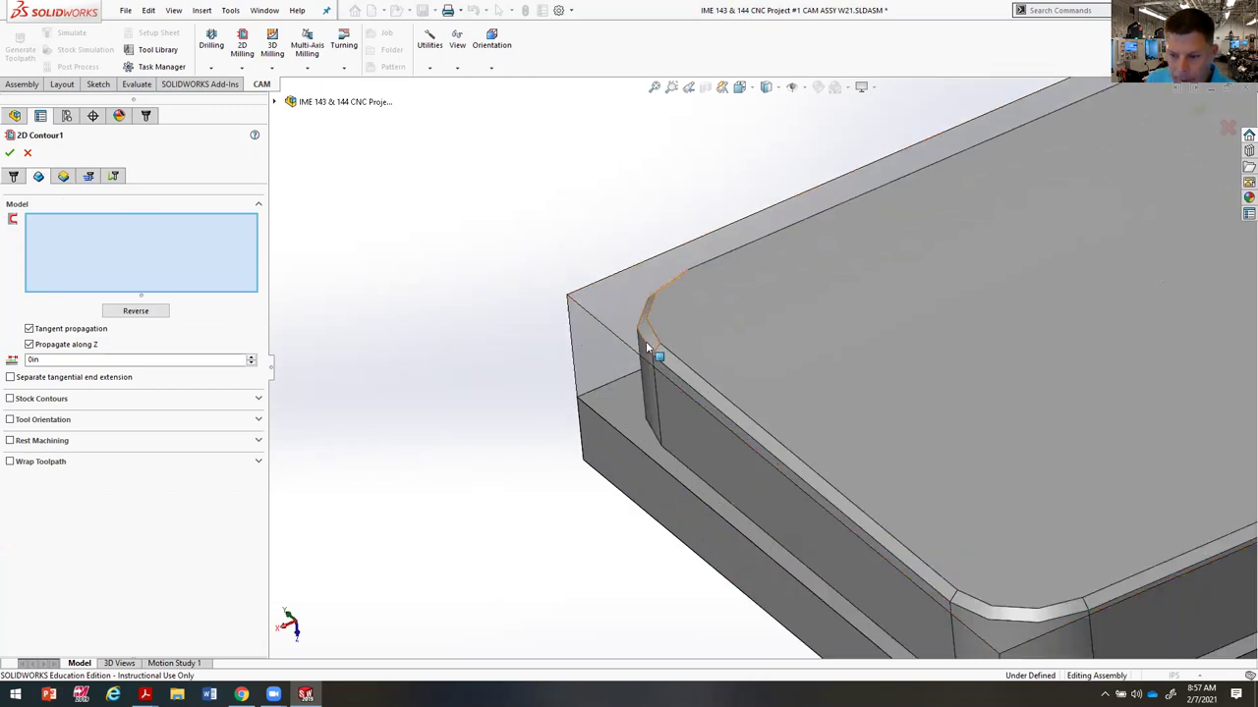
Step: Try the corner fillet face, top face and top edge loop in turn, clearing each
left_click(645, 342)
right_click(200, 267)
left_click(257, 271)
left_click(762, 322)
right_click(59, 243)
left_click(108, 249)
left_click(638, 333)
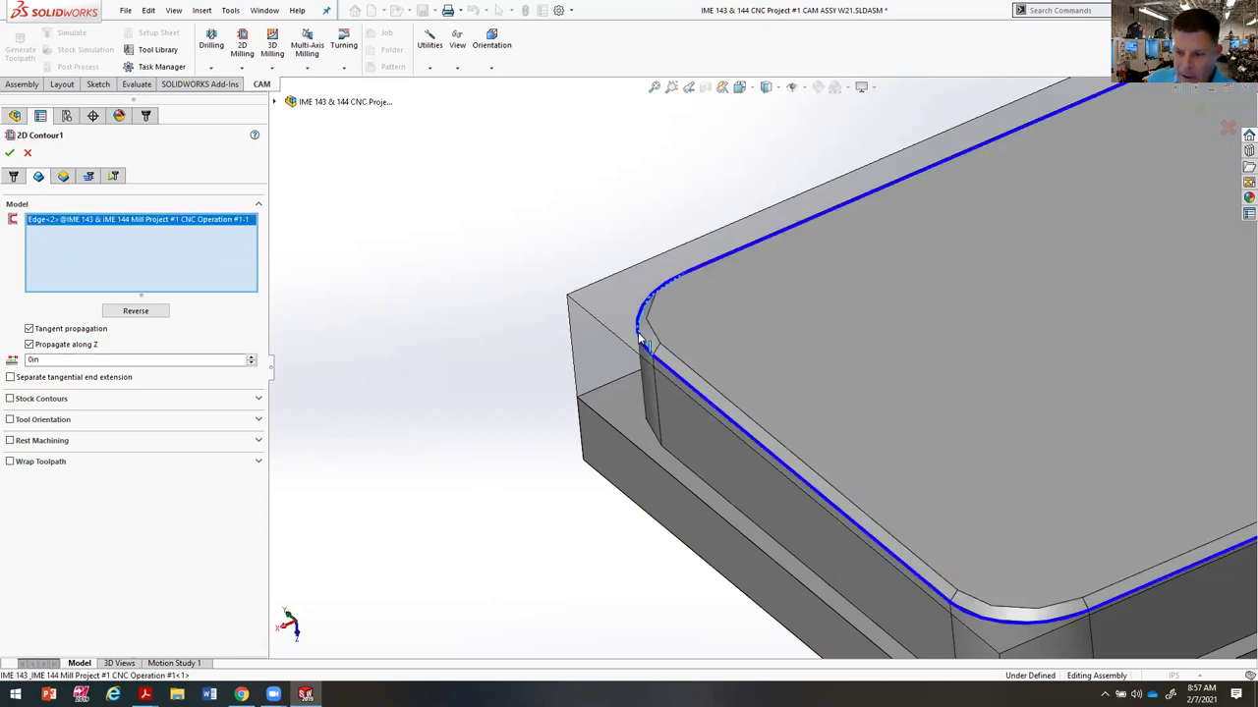
scroll(638, 332, "up", 6)
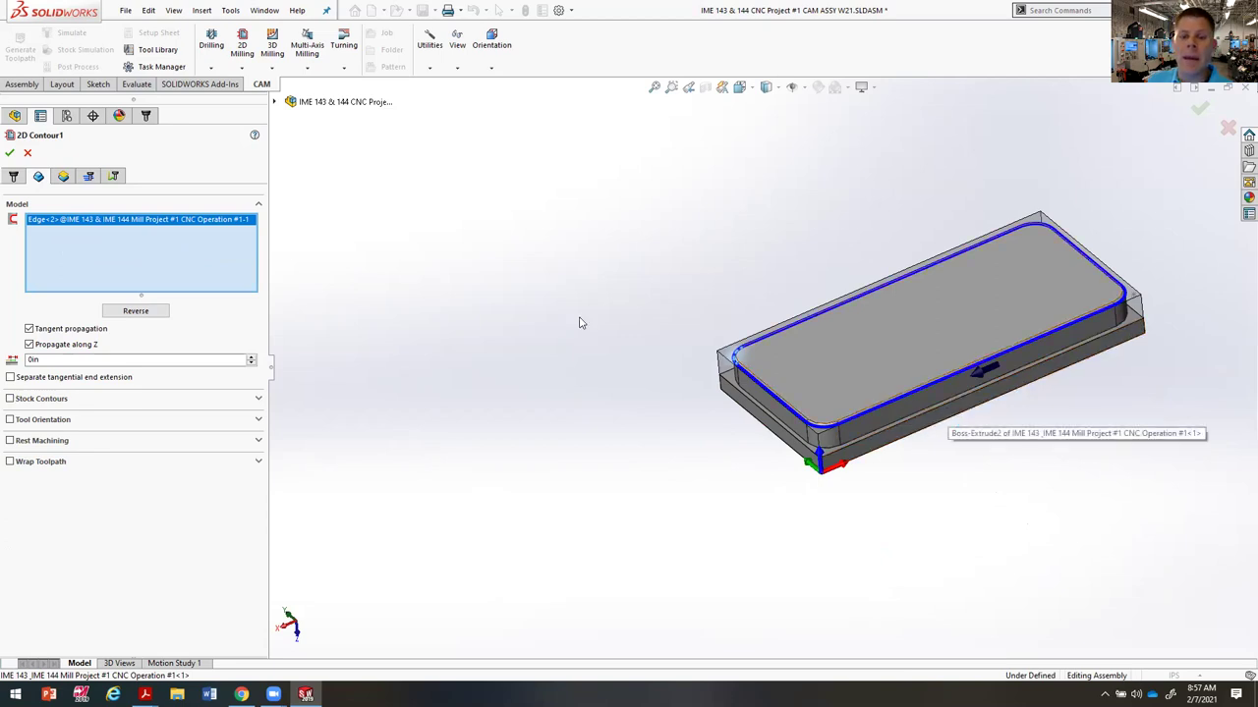
right_click(191, 263)
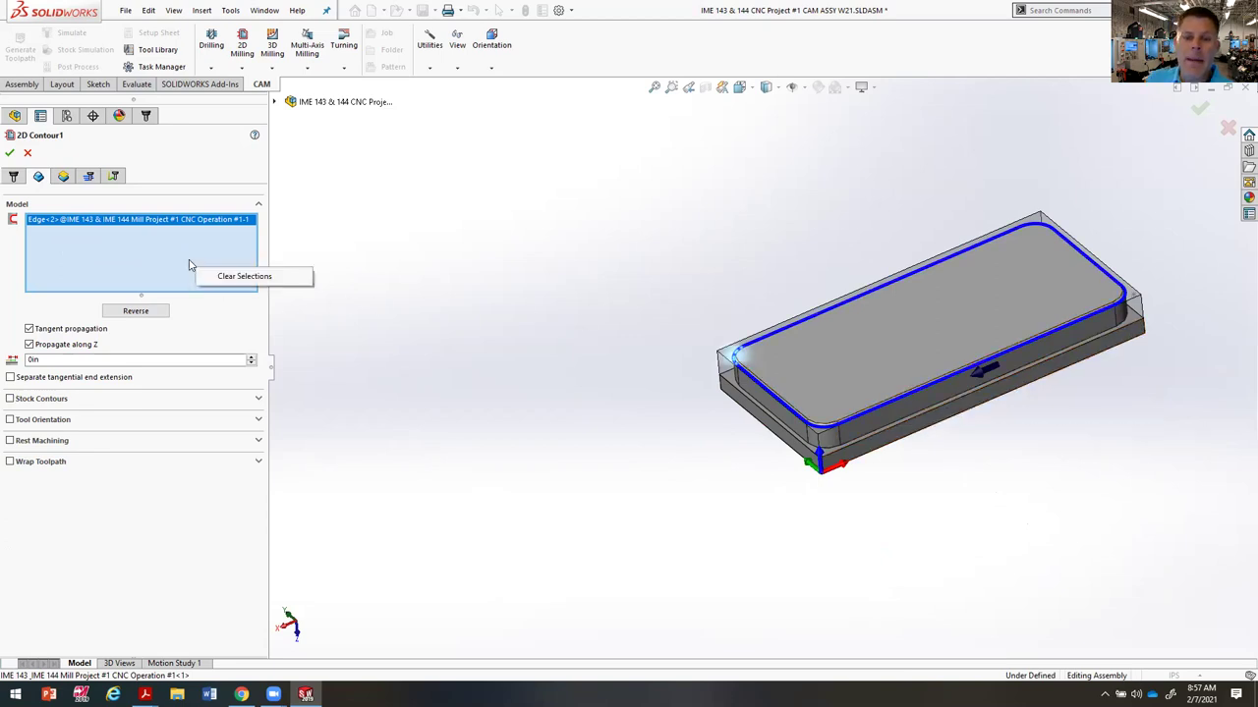
left_click(242, 279)
Step: Set the boss's lower edge loop (Edge<3>) as the contour and view it from above
scroll(870, 420, "down", 8)
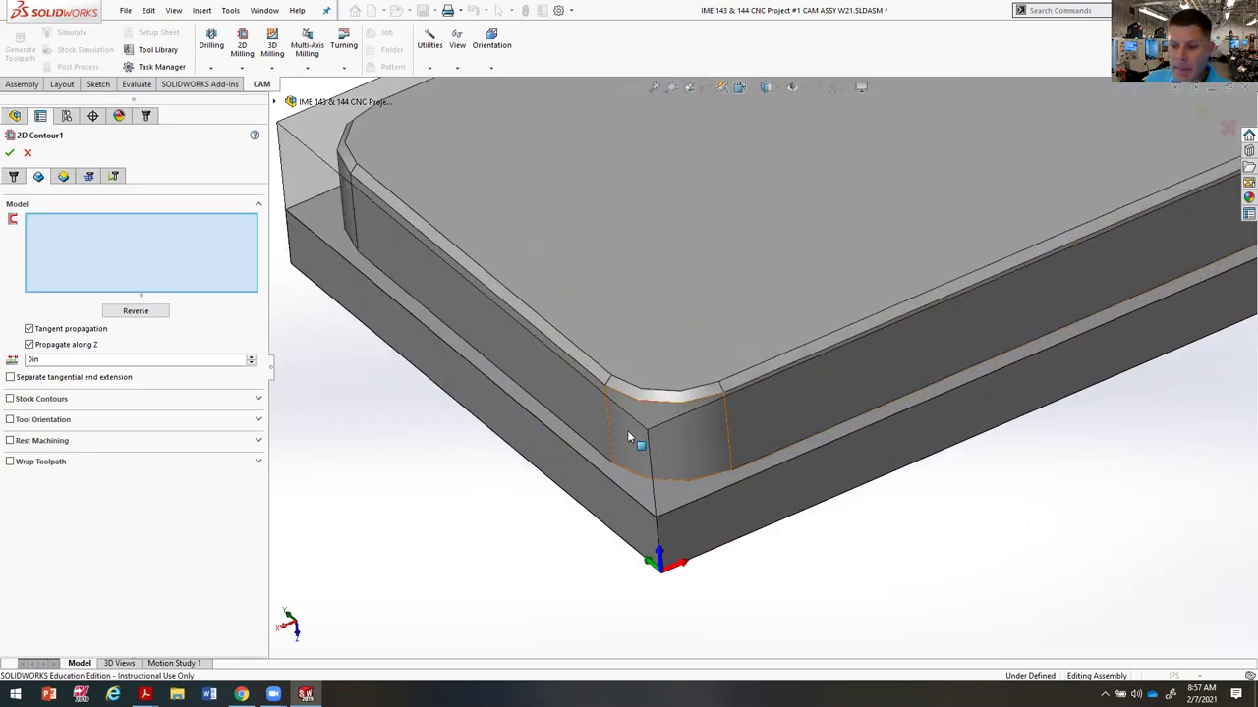
left_click(700, 485)
scroll(699, 482, "up", 8)
middle_click_drag(1105, 480, 1082, 463)
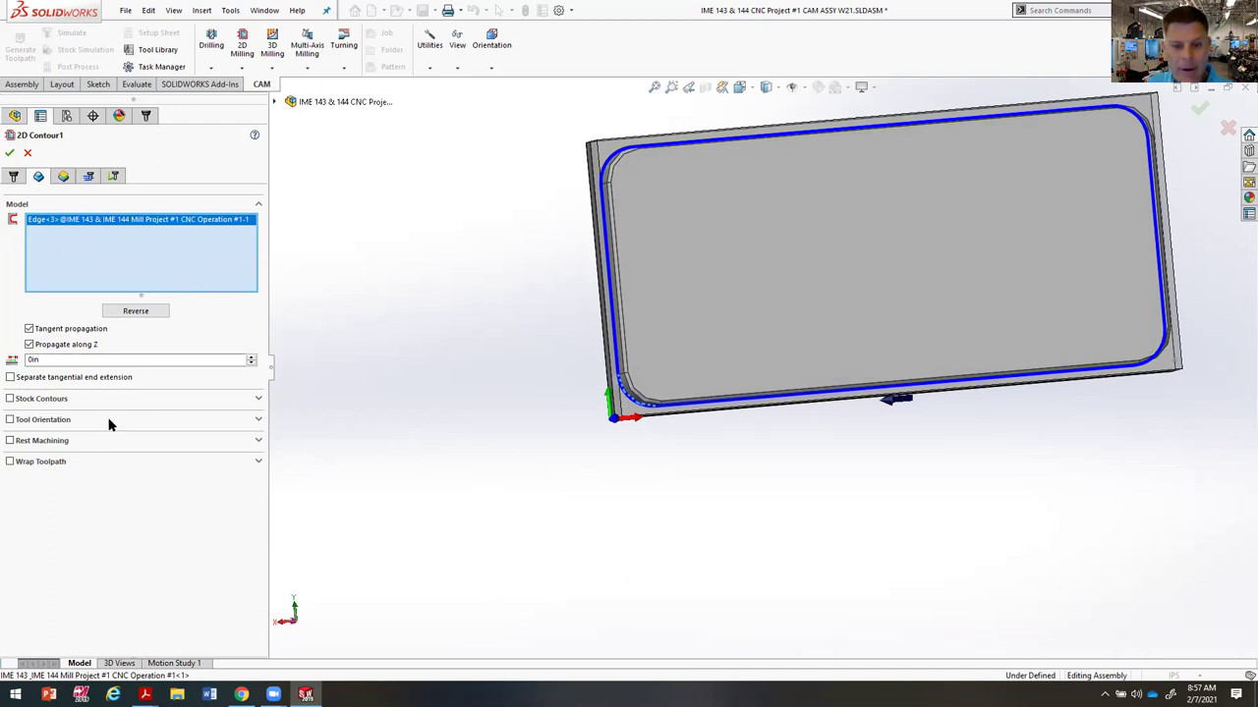
Step: Reverse the cutting direction twice to check it, leaving the original direction
left_click(141, 314)
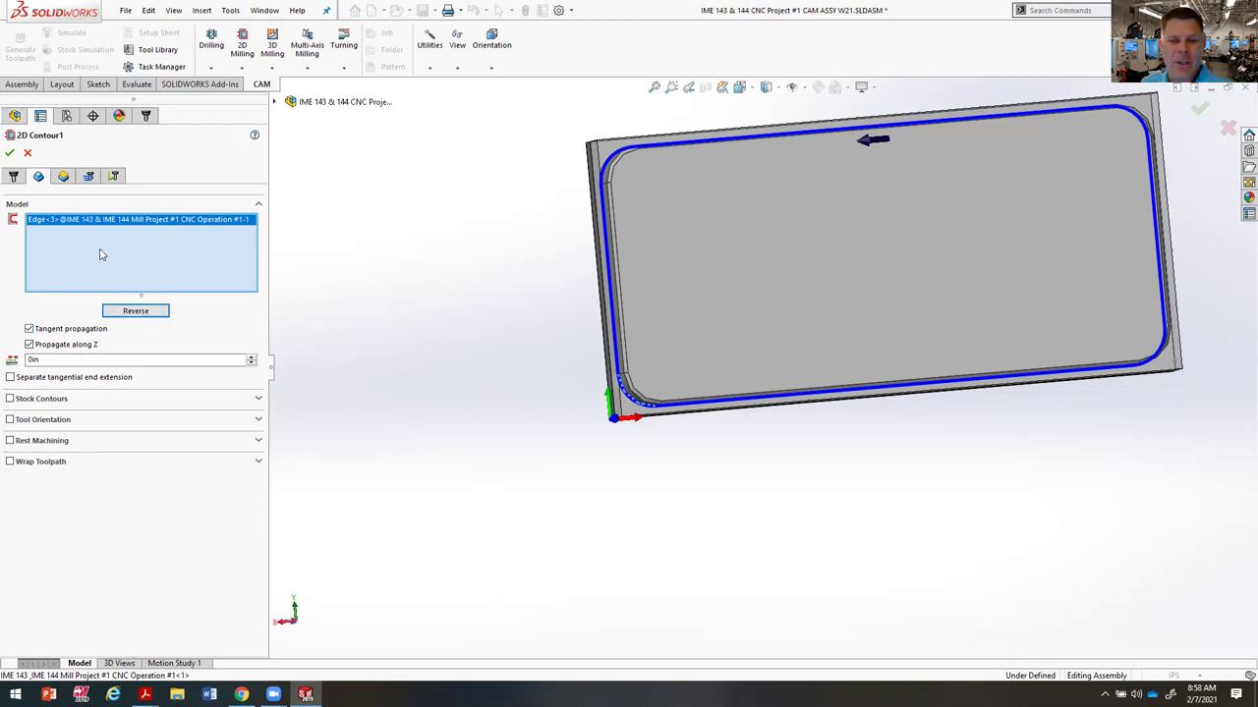
left_click(145, 312)
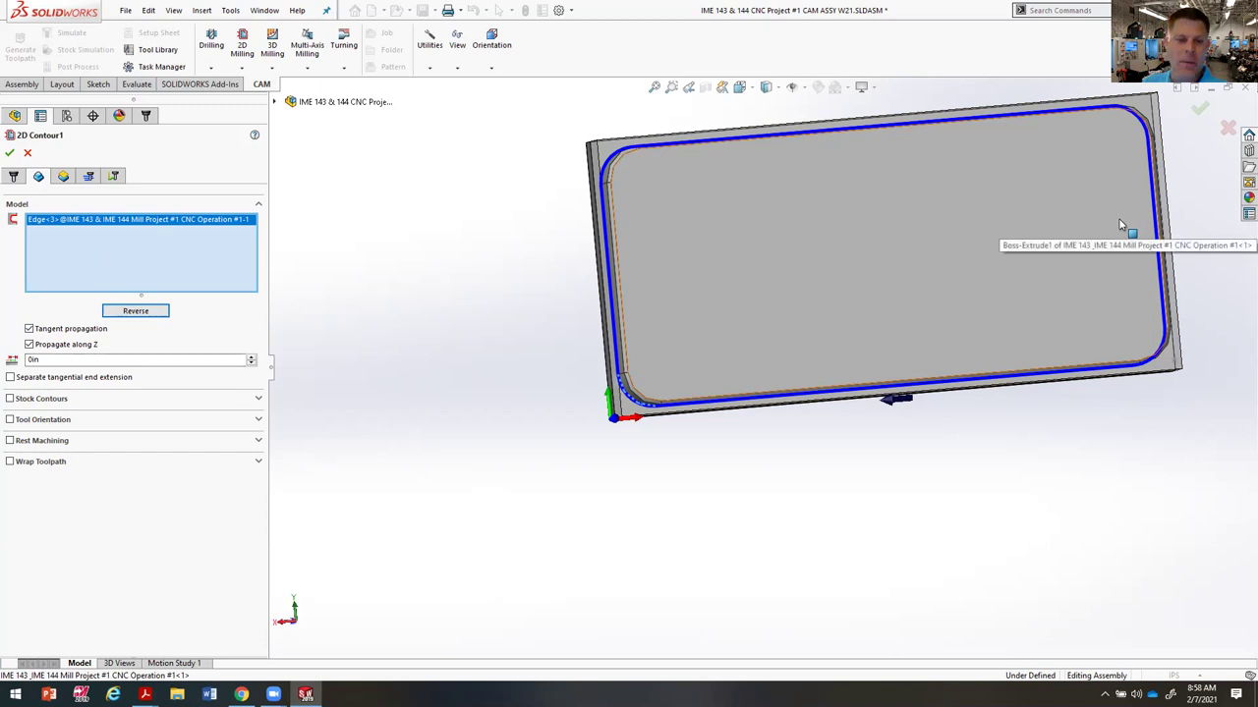
middle_click_drag(1008, 488, 1012, 544)
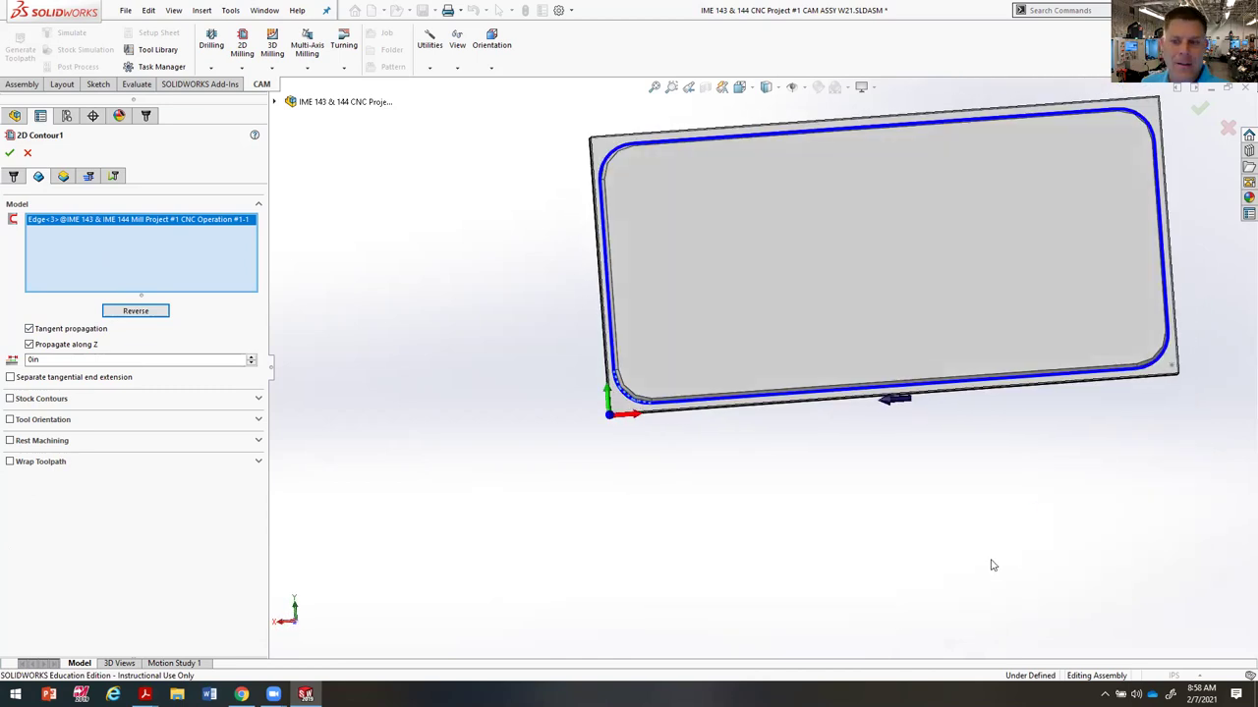
key("f")
key("z")
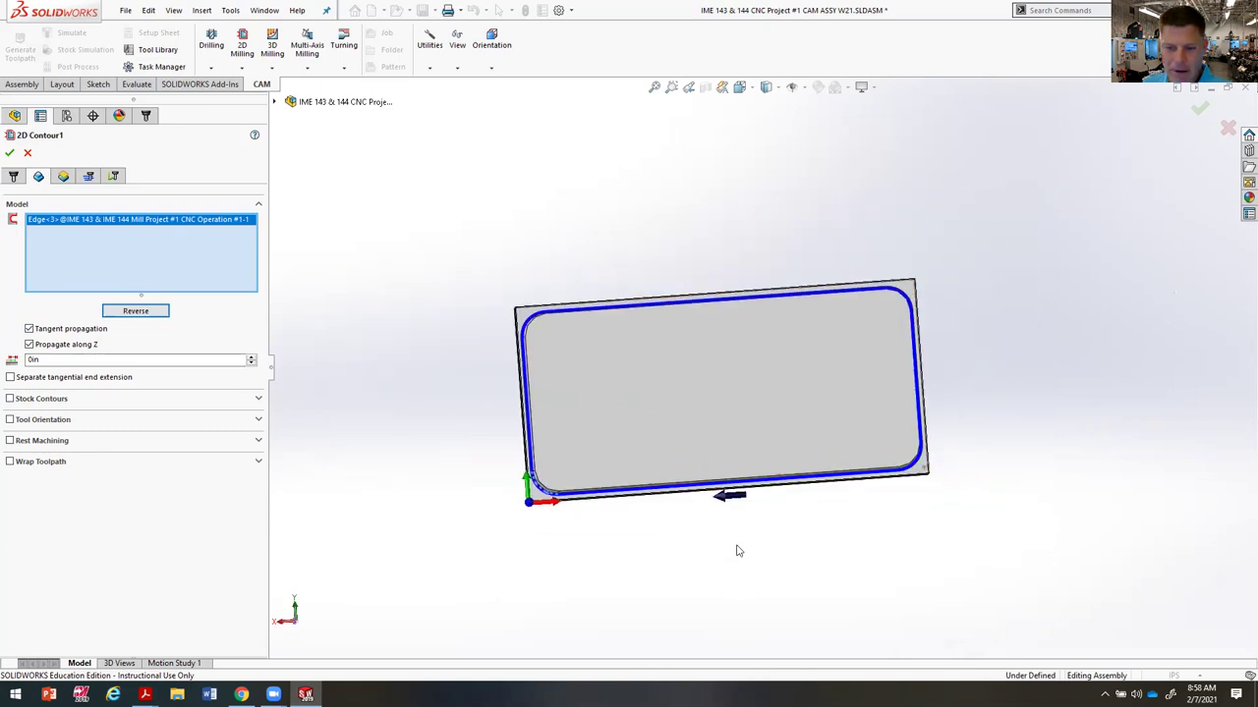
left_click(143, 314)
left_click(142, 314)
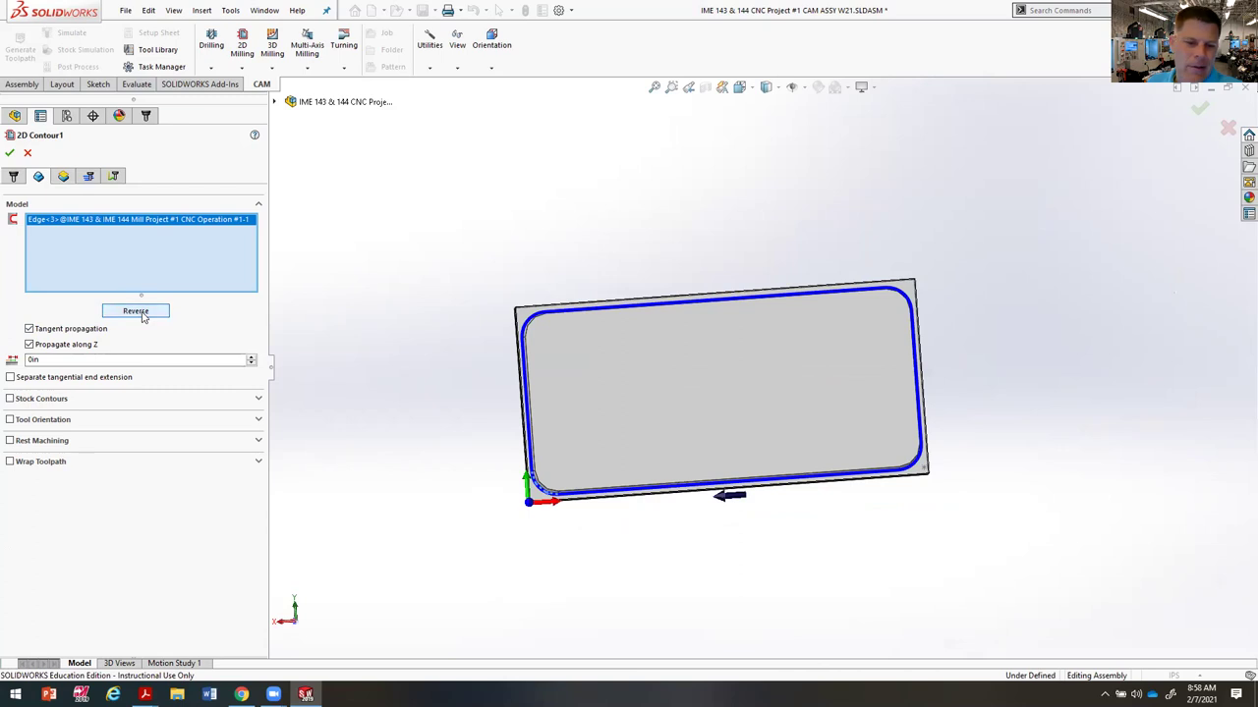
left_click(63, 178)
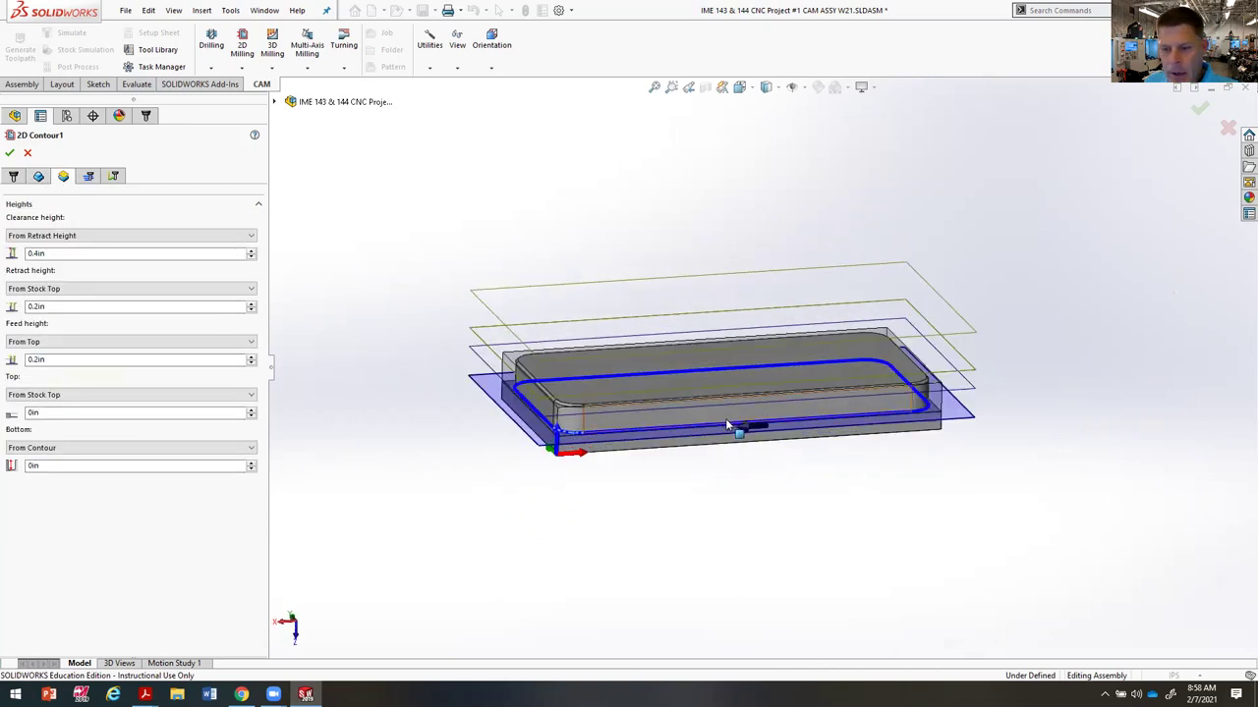
Step: Set clearance, retract, feed and top heights to From Model Top
left_click(106, 240)
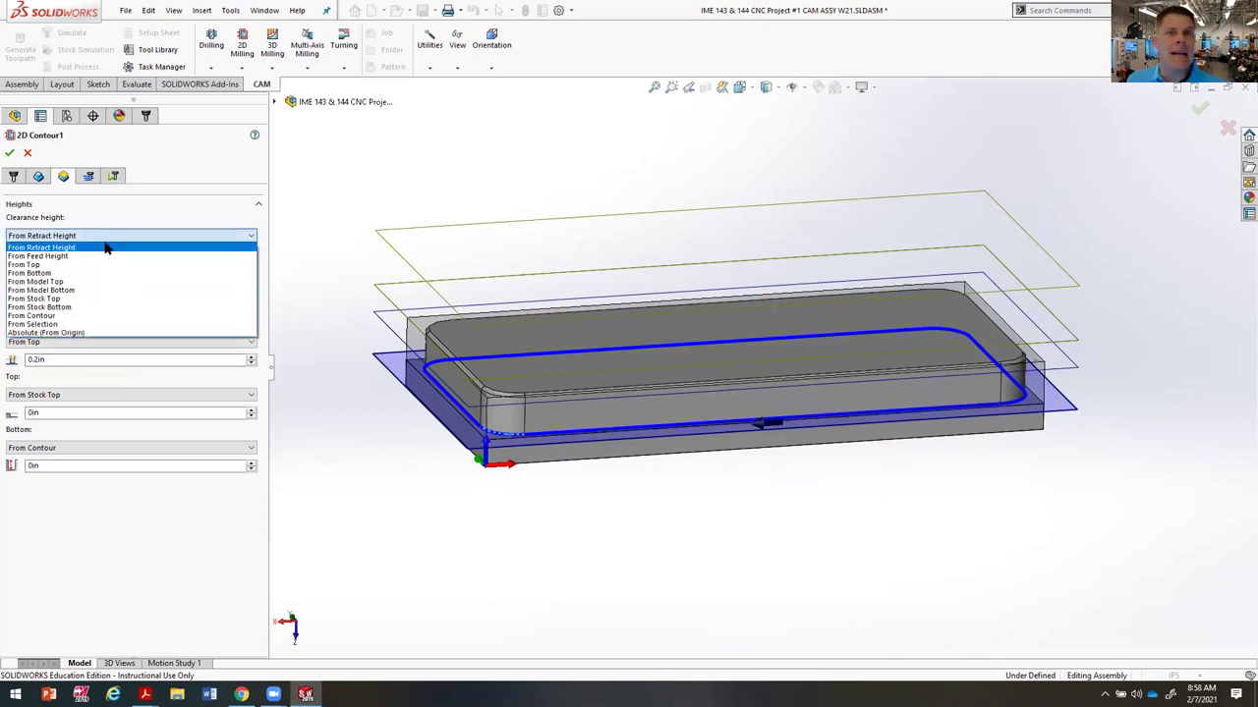
left_click(84, 282)
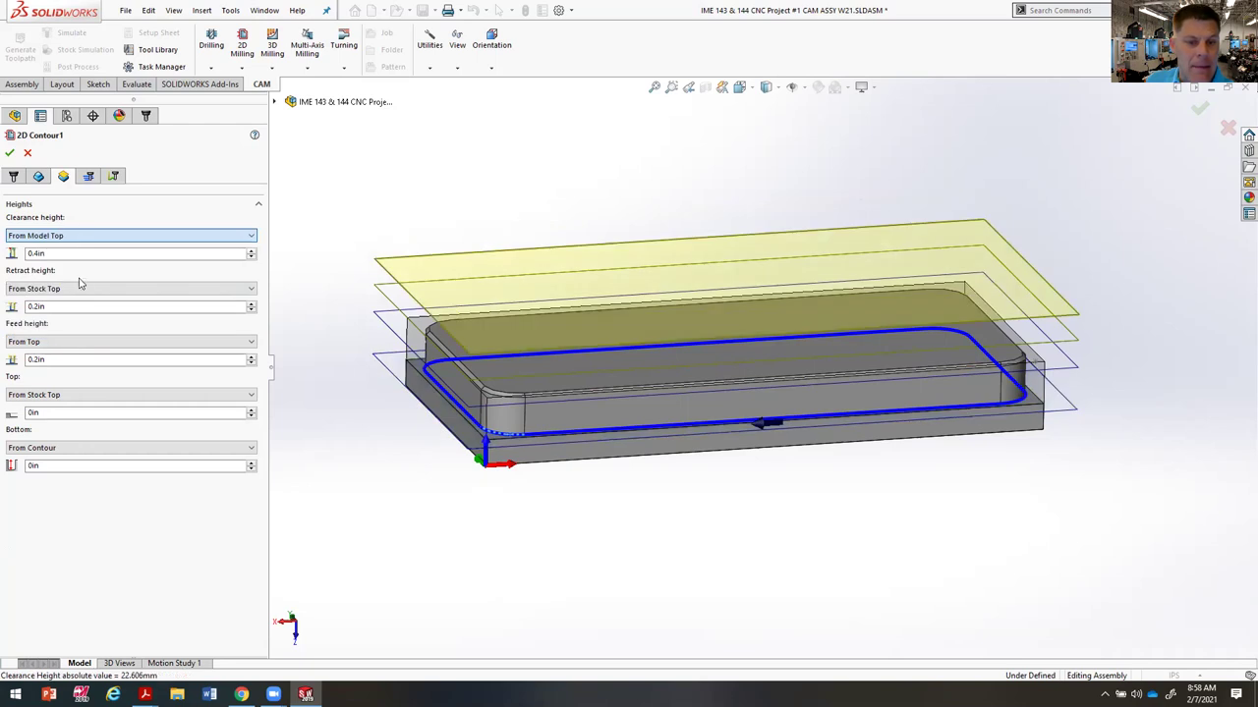
left_click(61, 289)
left_click(59, 332)
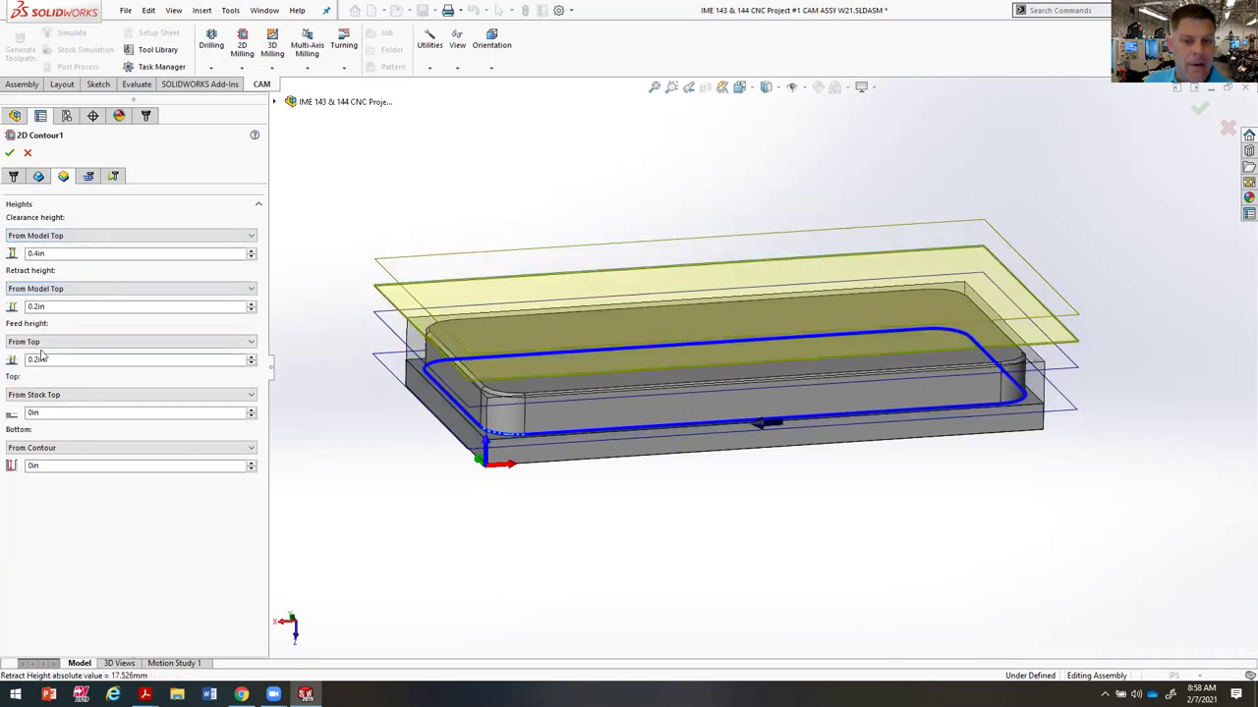
left_click(43, 344)
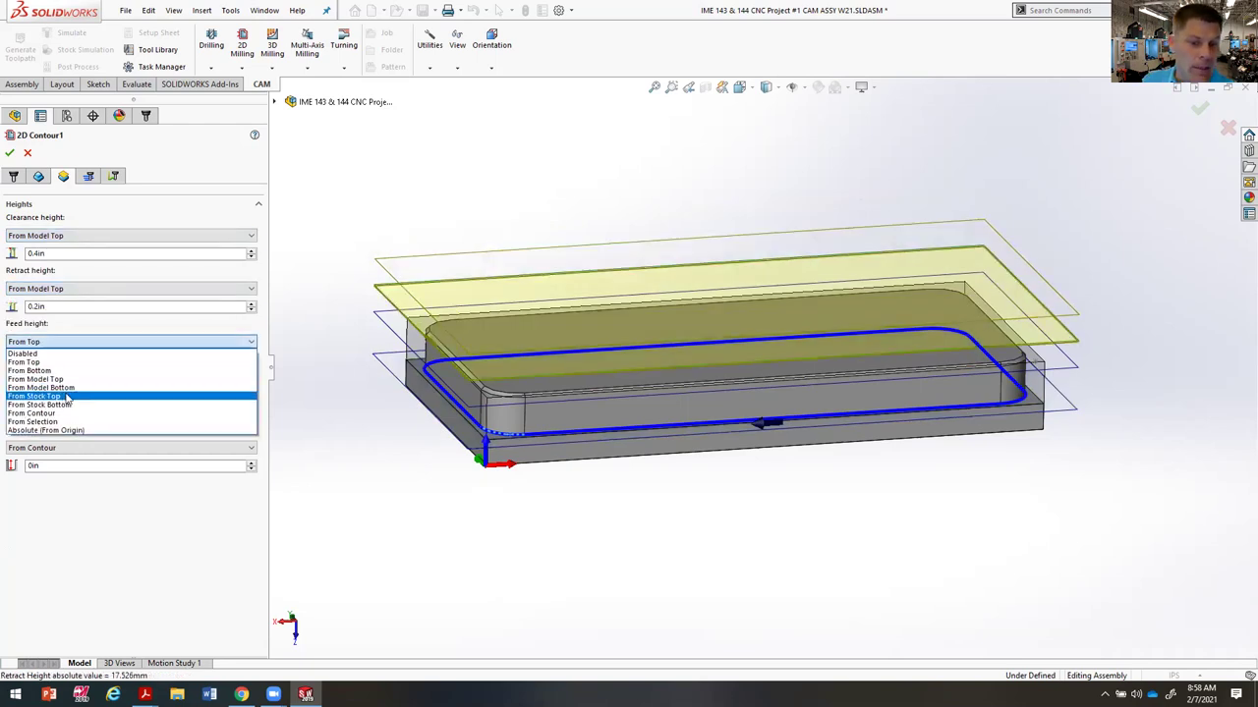
left_click(67, 381)
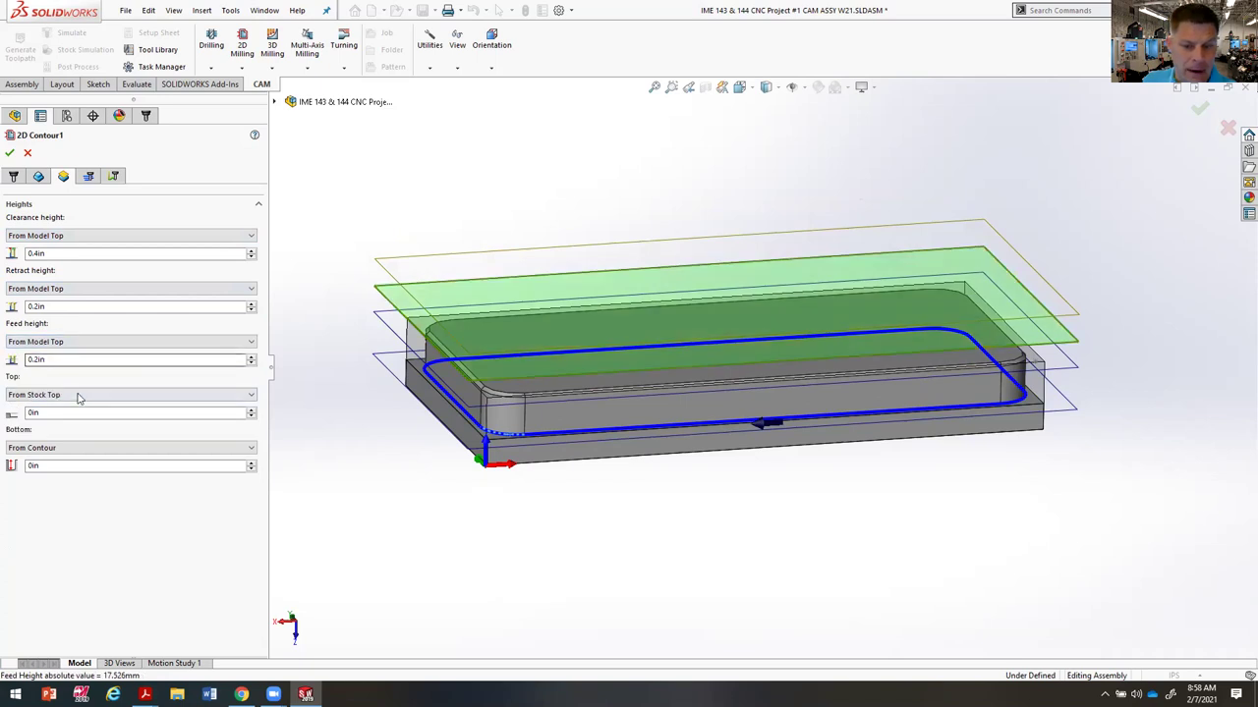
left_click(74, 394)
left_click(126, 414)
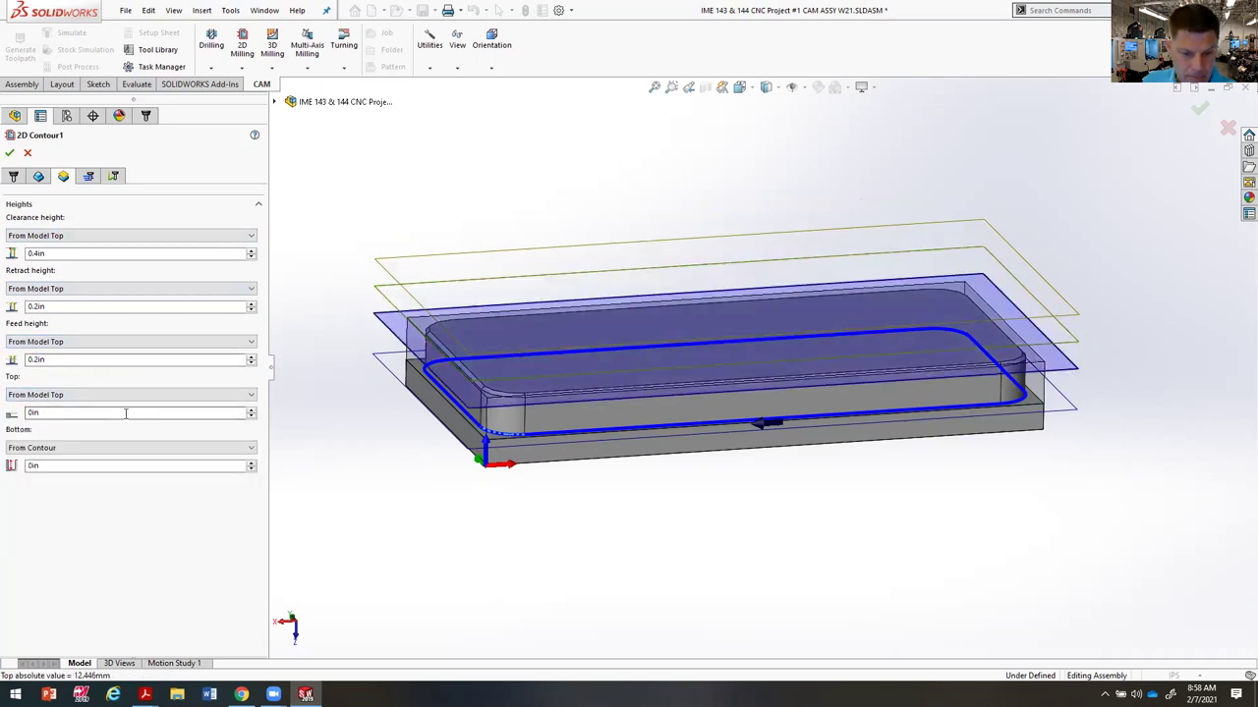
Step: Enter 0.1in for the clearance, retract and feed heights
left_click(46, 256)
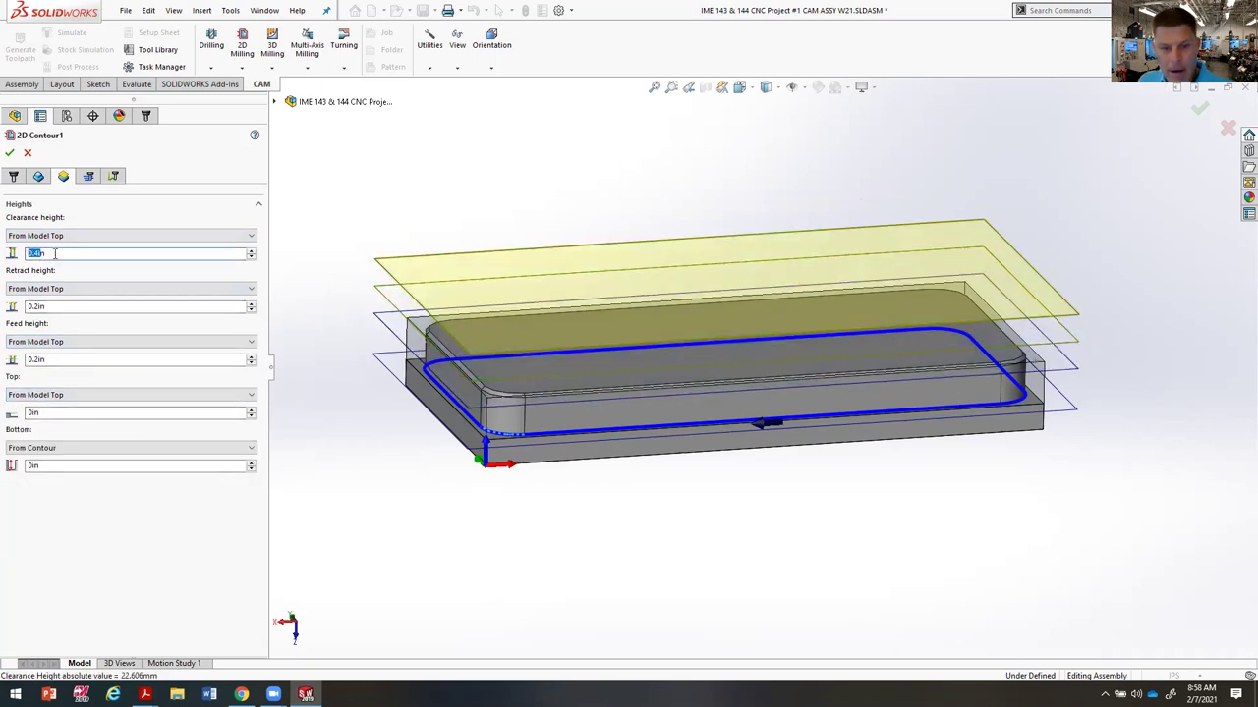
type("0.1")
key("Tab")
key("BackSpace")
type(".1")
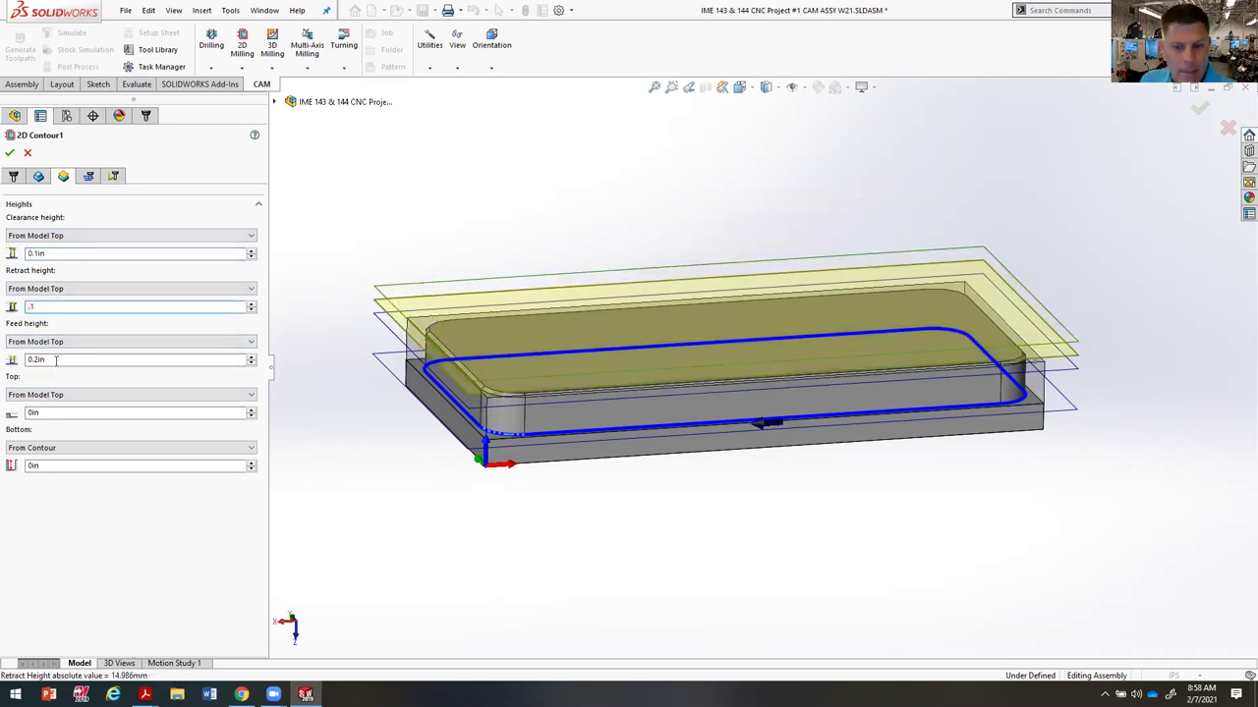
key("Tab")
type(".1")
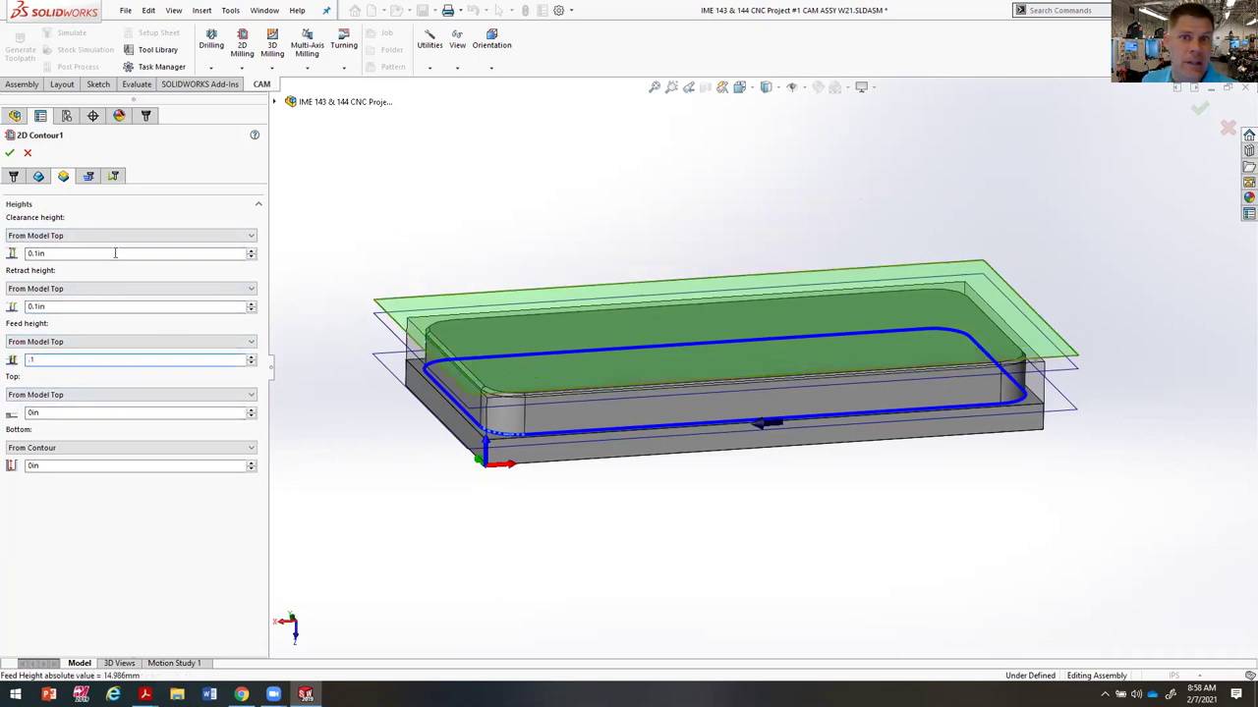
left_click(50, 412)
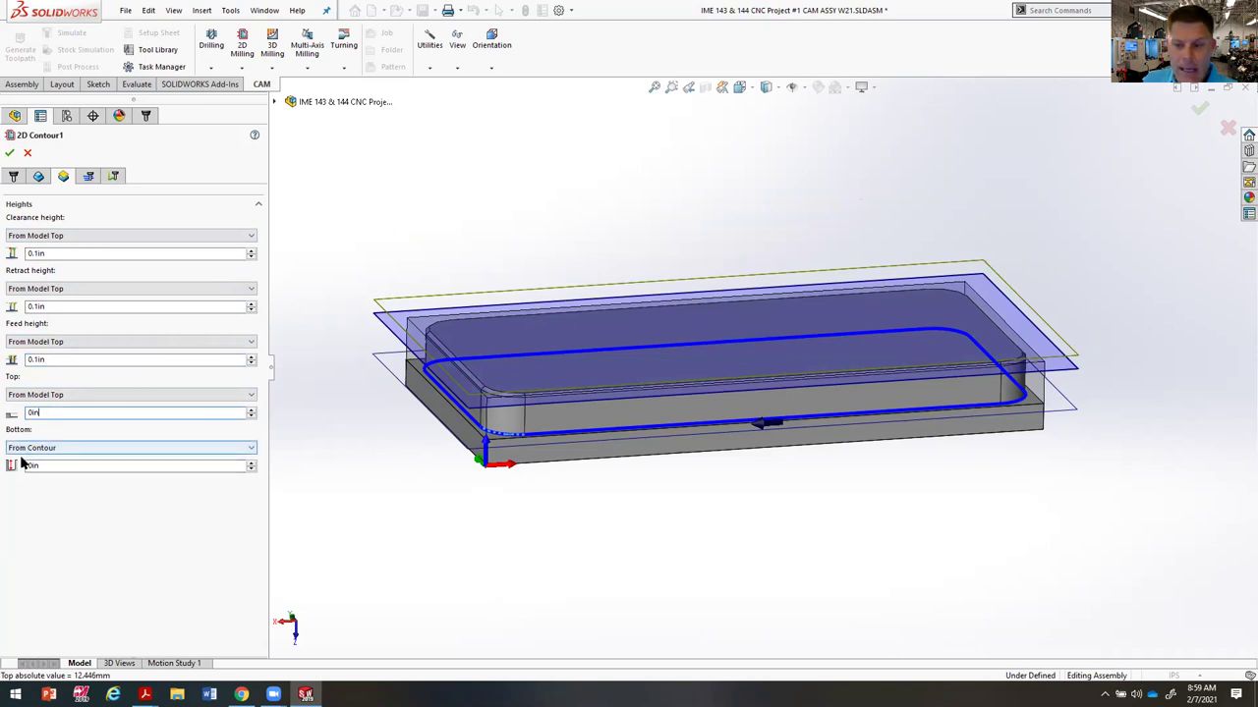
Step: Take the bottom level From Selection on the plate face (Face<1>, 4.826mm absolute)
scroll(691, 477, "down", 5)
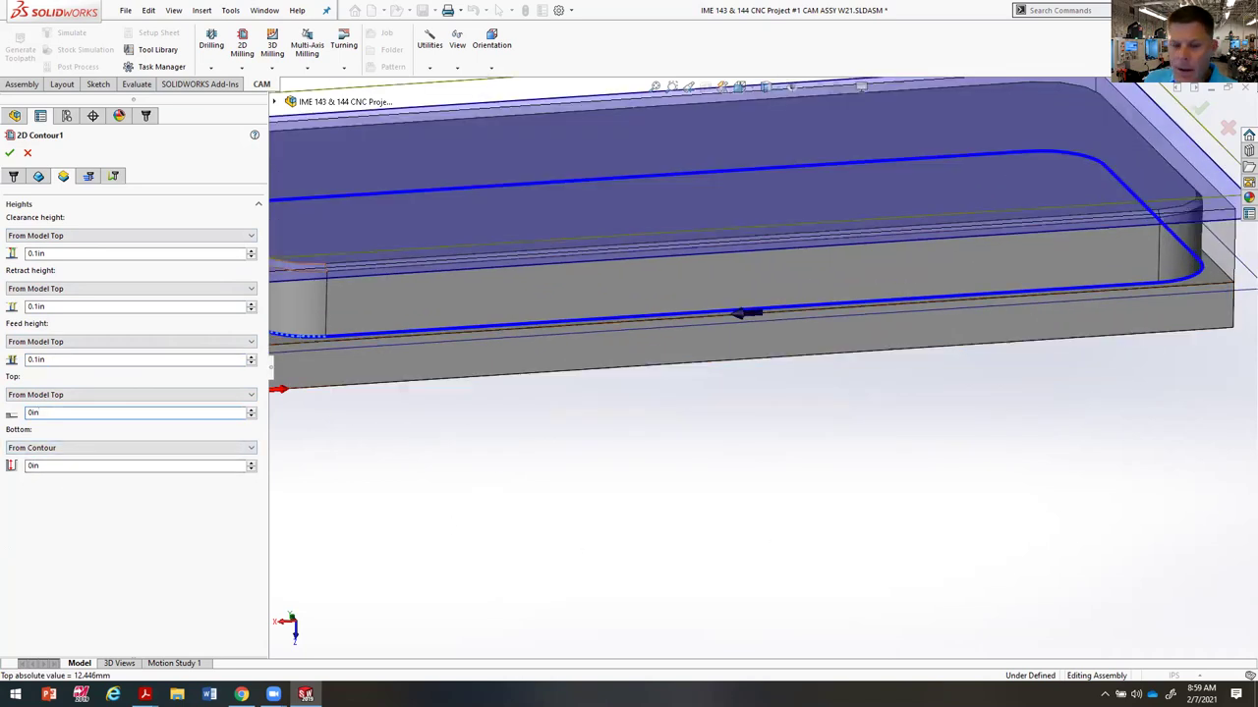
left_click(58, 449)
left_click(61, 507)
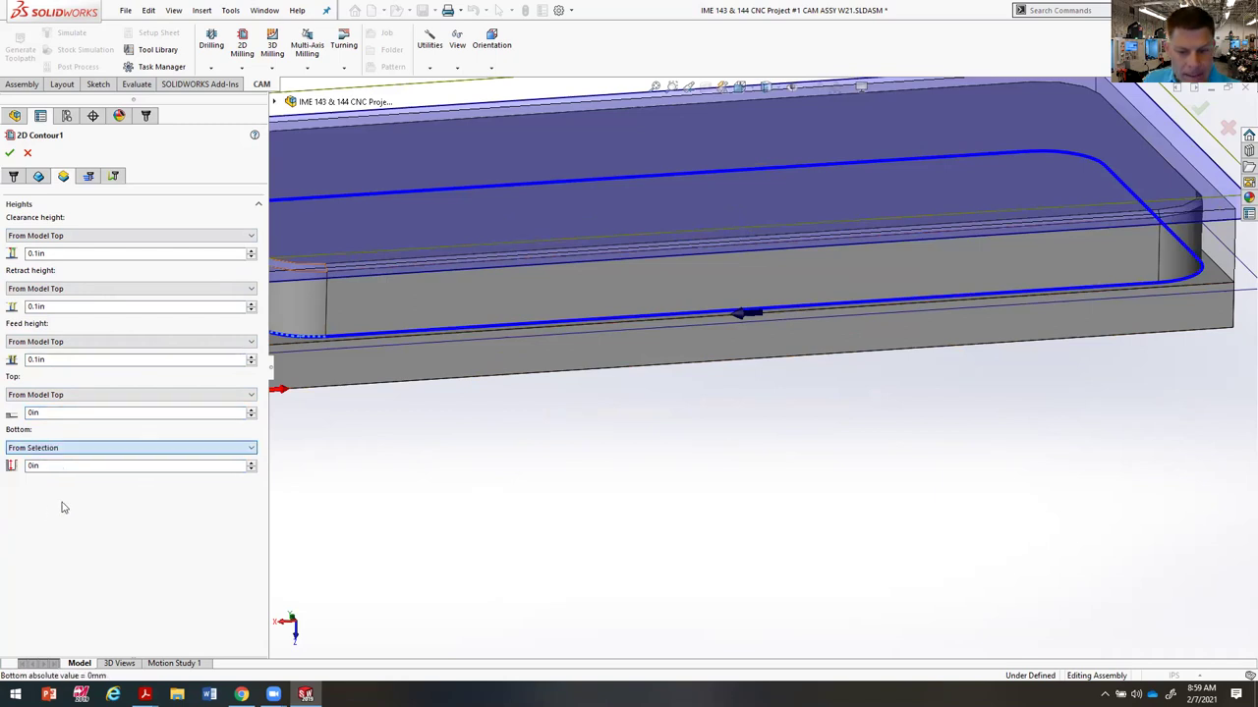
scroll(747, 324, "up", 5)
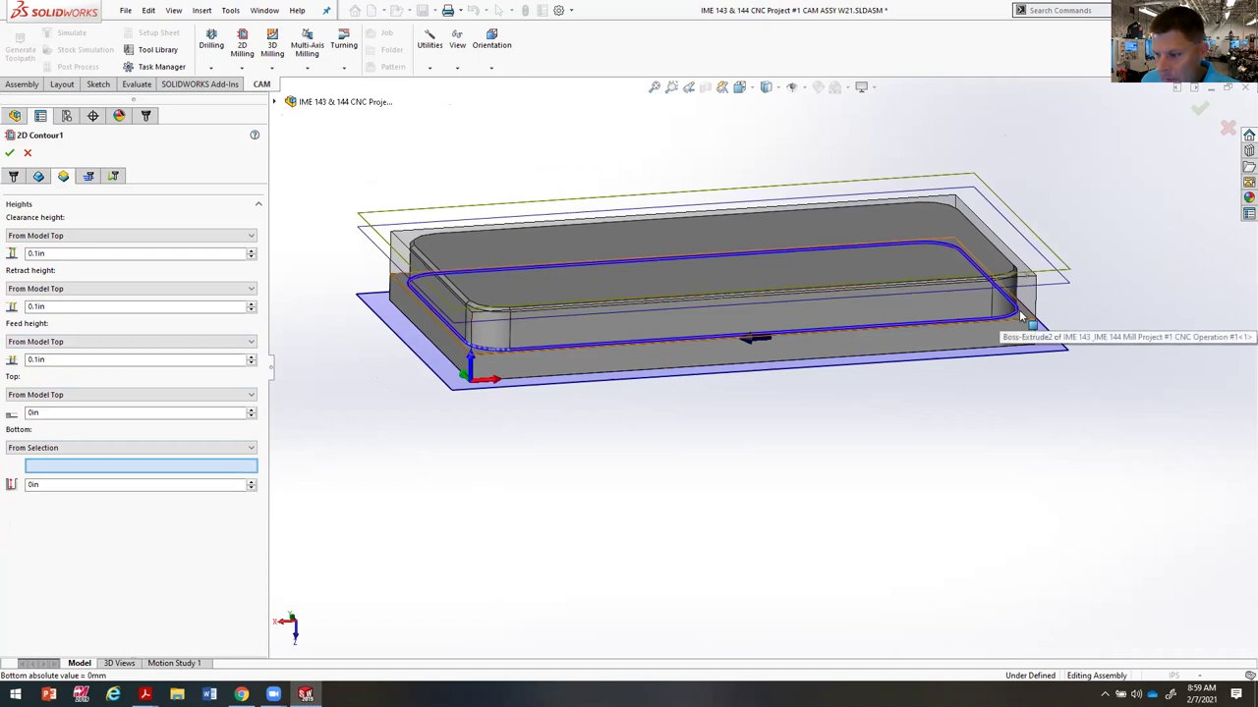
left_click(1022, 316)
middle_click_drag(866, 533, 842, 489)
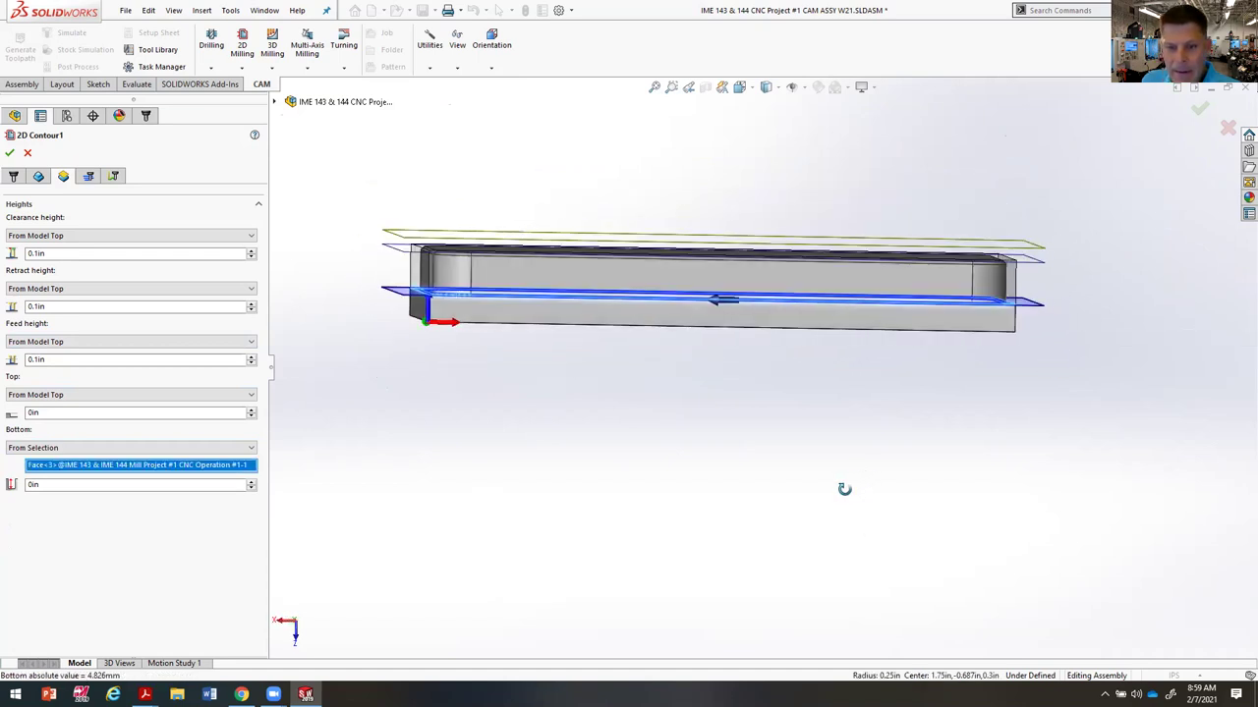
scroll(443, 265, "down", 3)
scroll(443, 265, "down", 2)
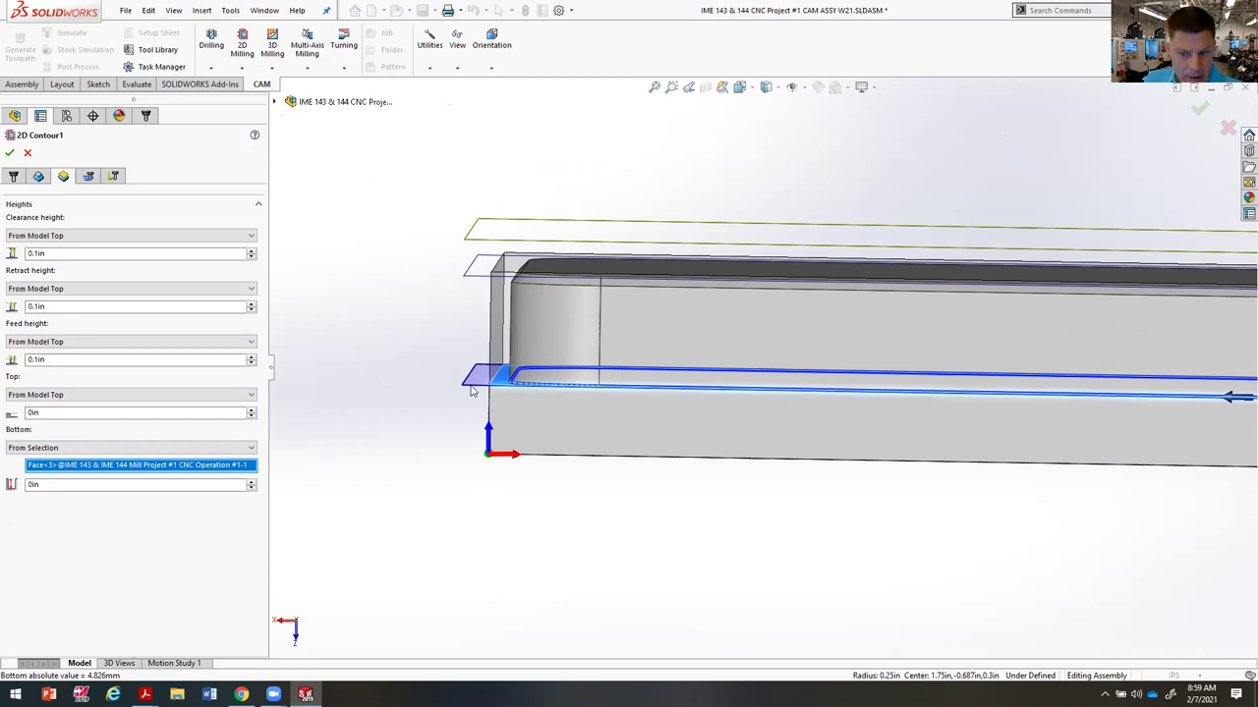
scroll(481, 386, "up", 3)
middle_click_drag(733, 474, 739, 528)
scroll(1147, 460, "down", 3)
middle_click_drag(1147, 457, 995, 434)
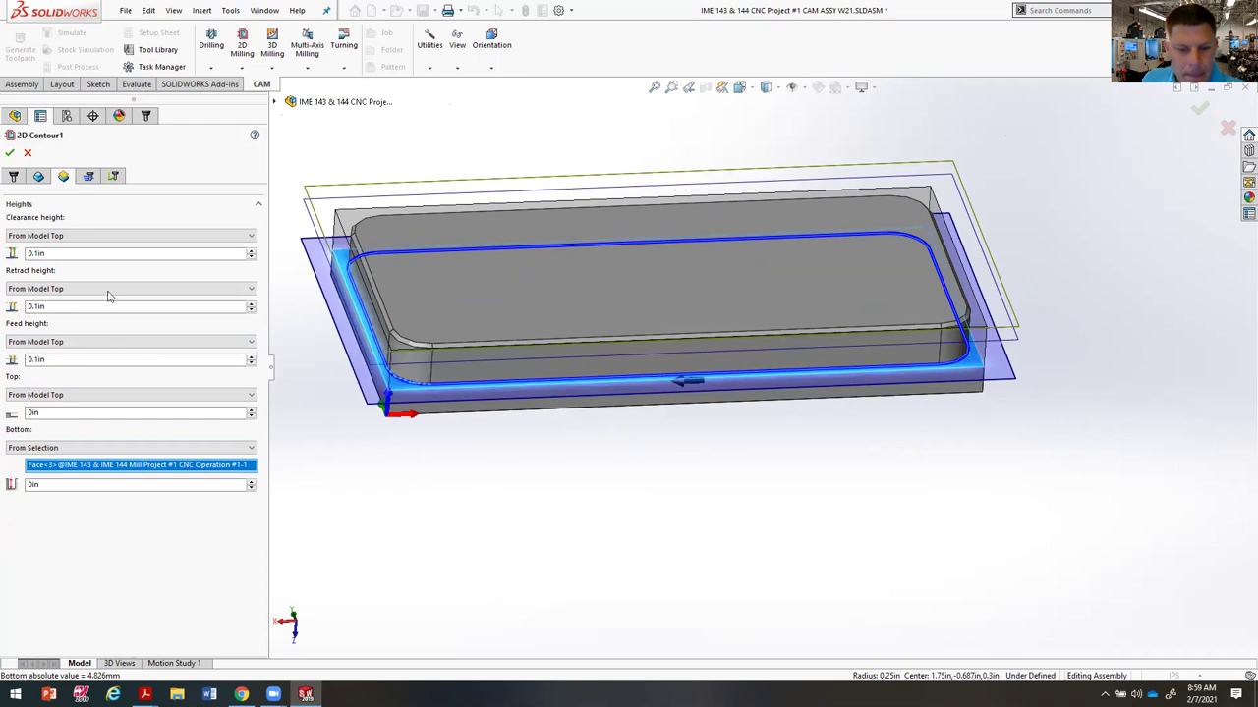
left_click(87, 176)
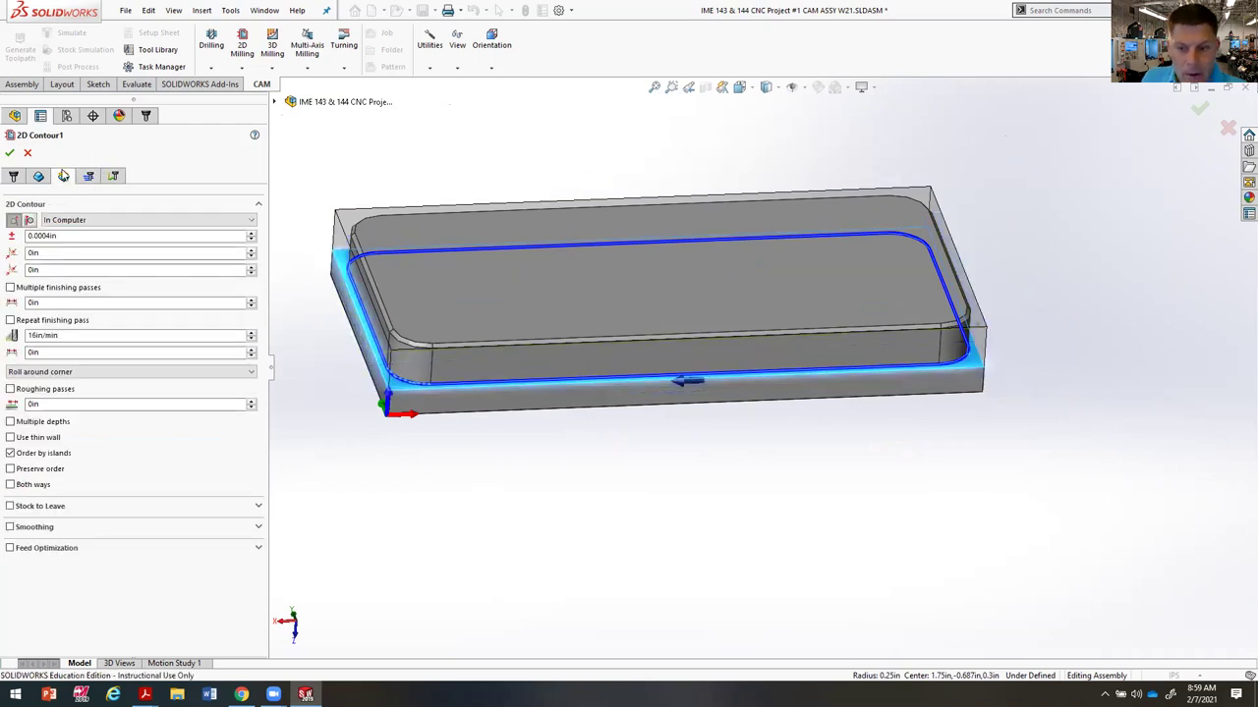
left_click(63, 175)
left_click(87, 176)
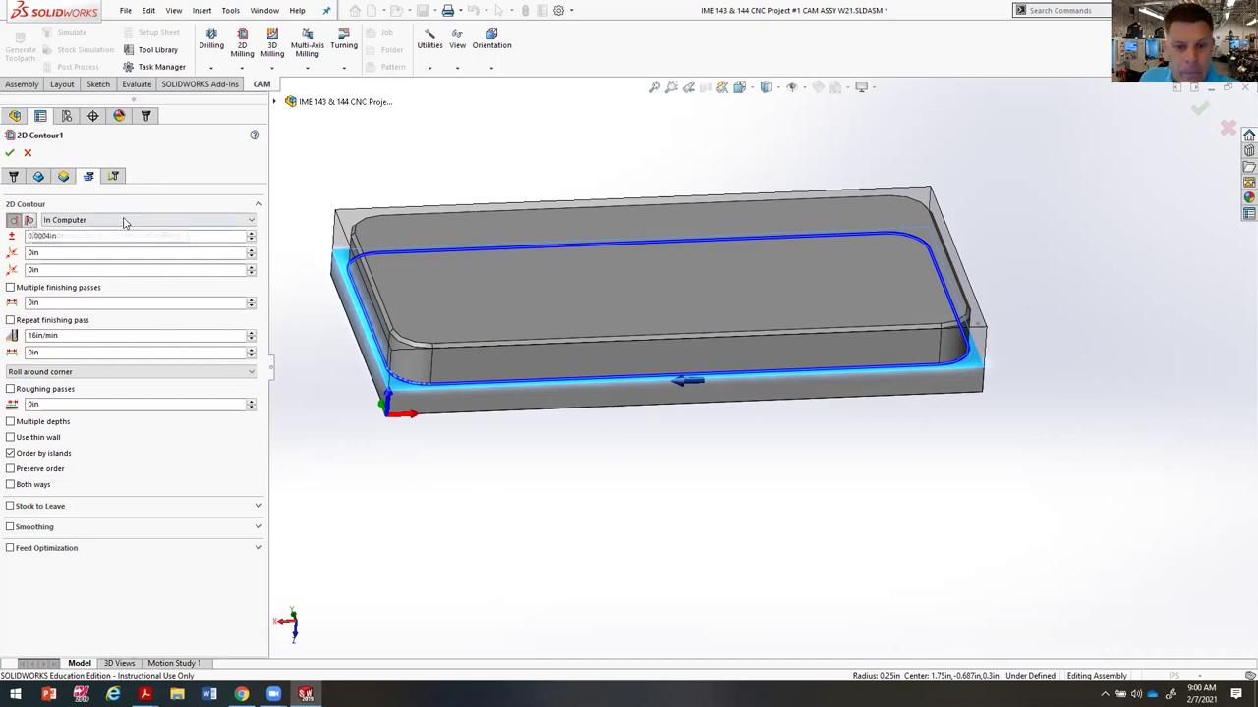
left_click(253, 220)
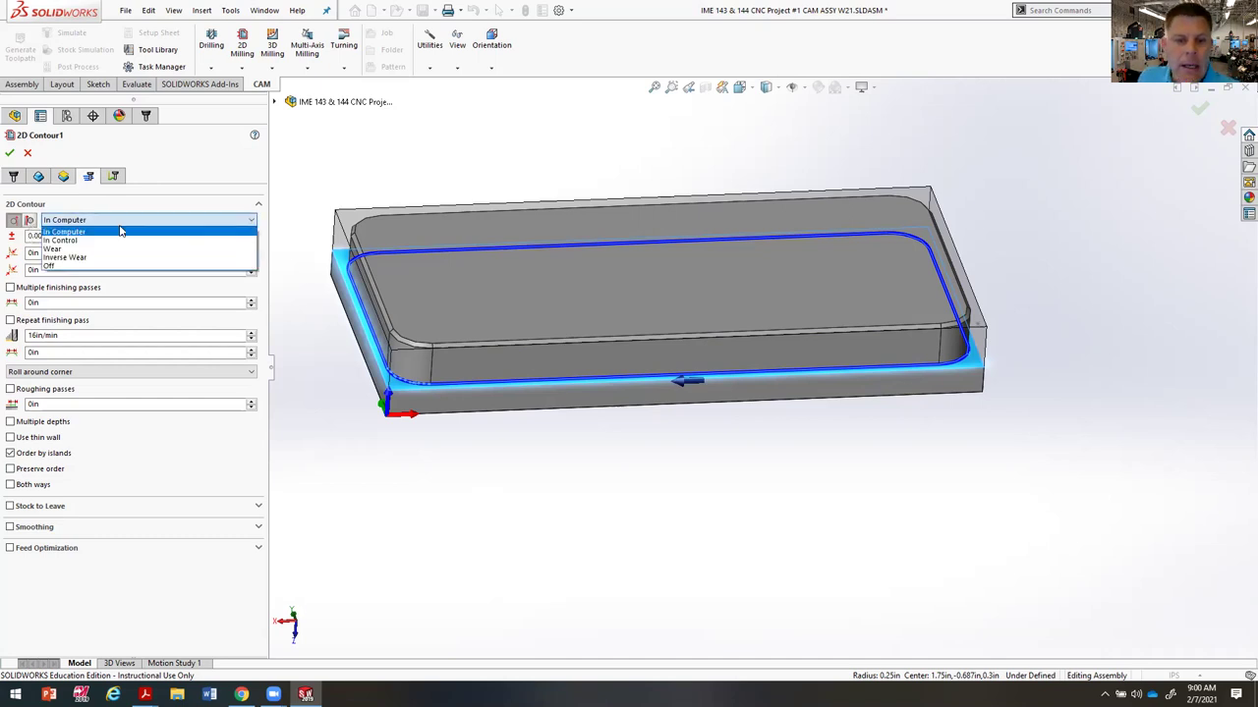
left_click(72, 233)
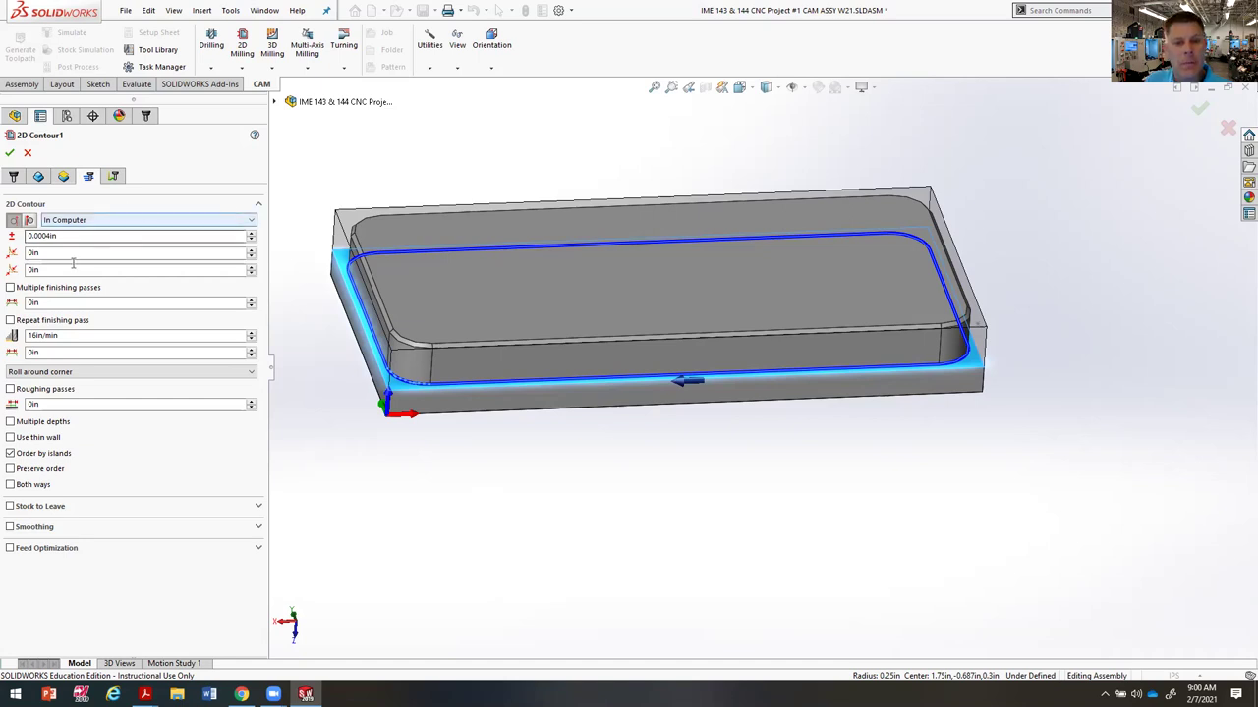
left_click(9, 287)
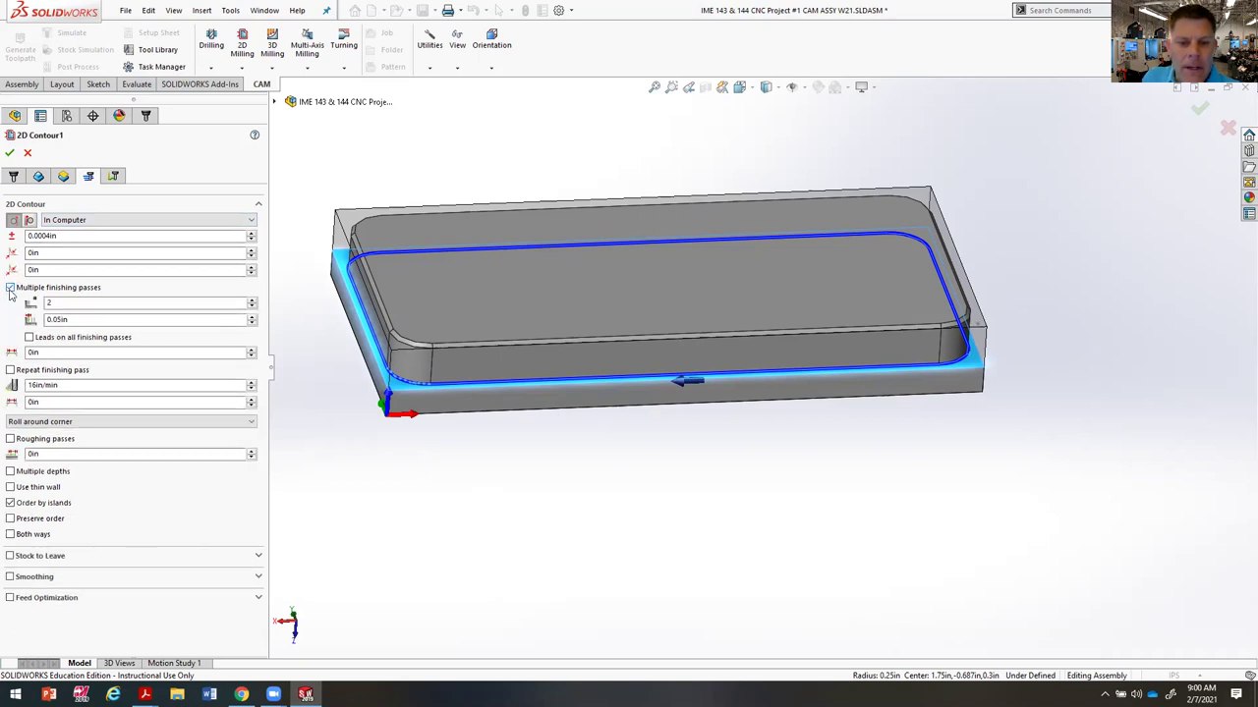
left_click(10, 286)
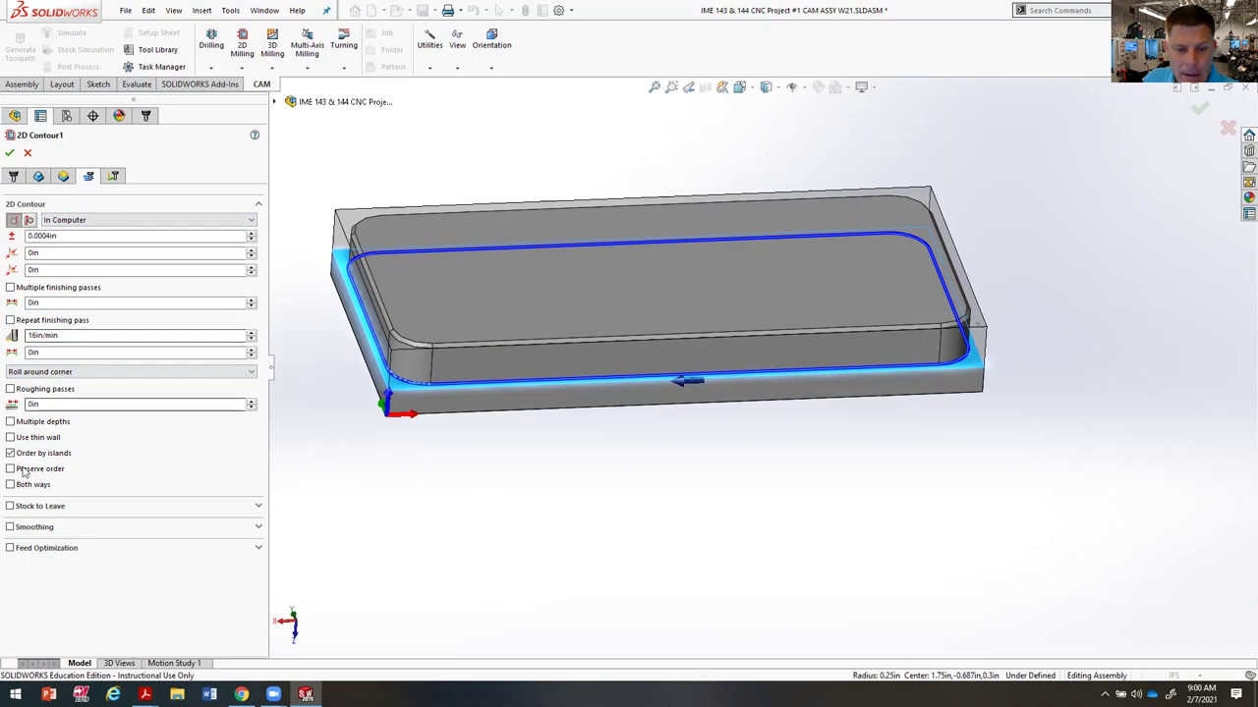
Step: Turn on stock to leave with 0.01in and 0in values
left_click(9, 506)
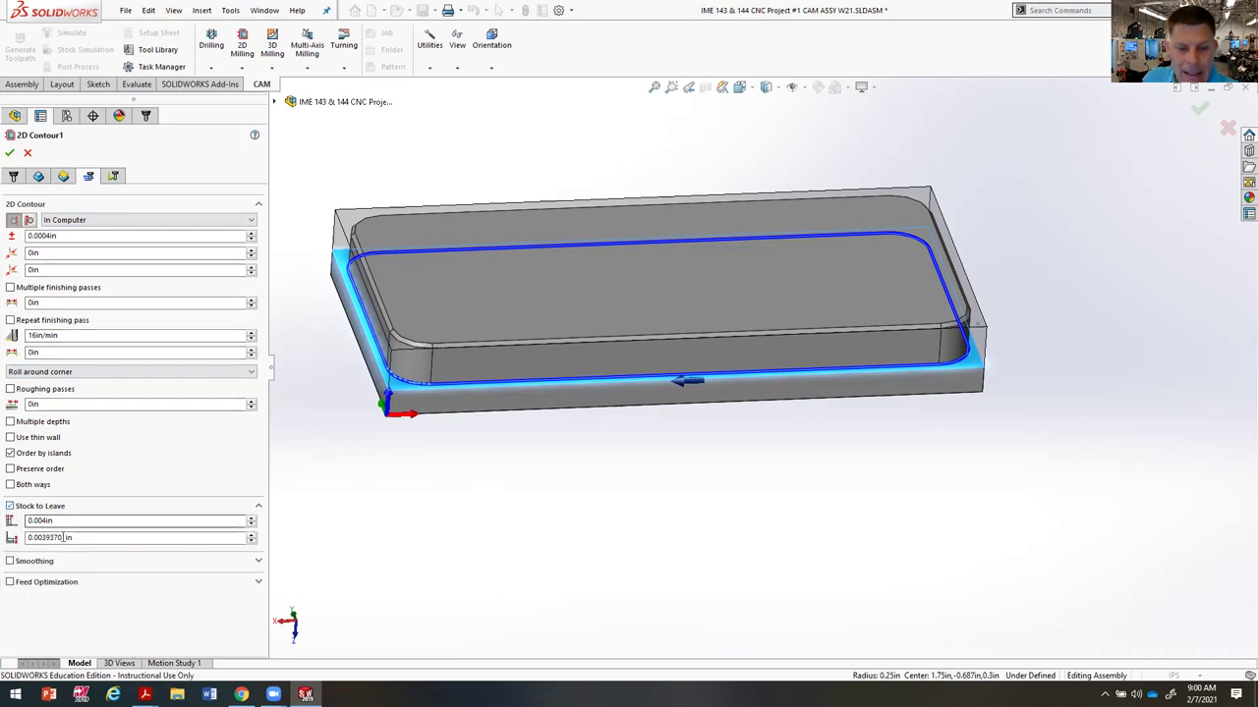
type("0.01")
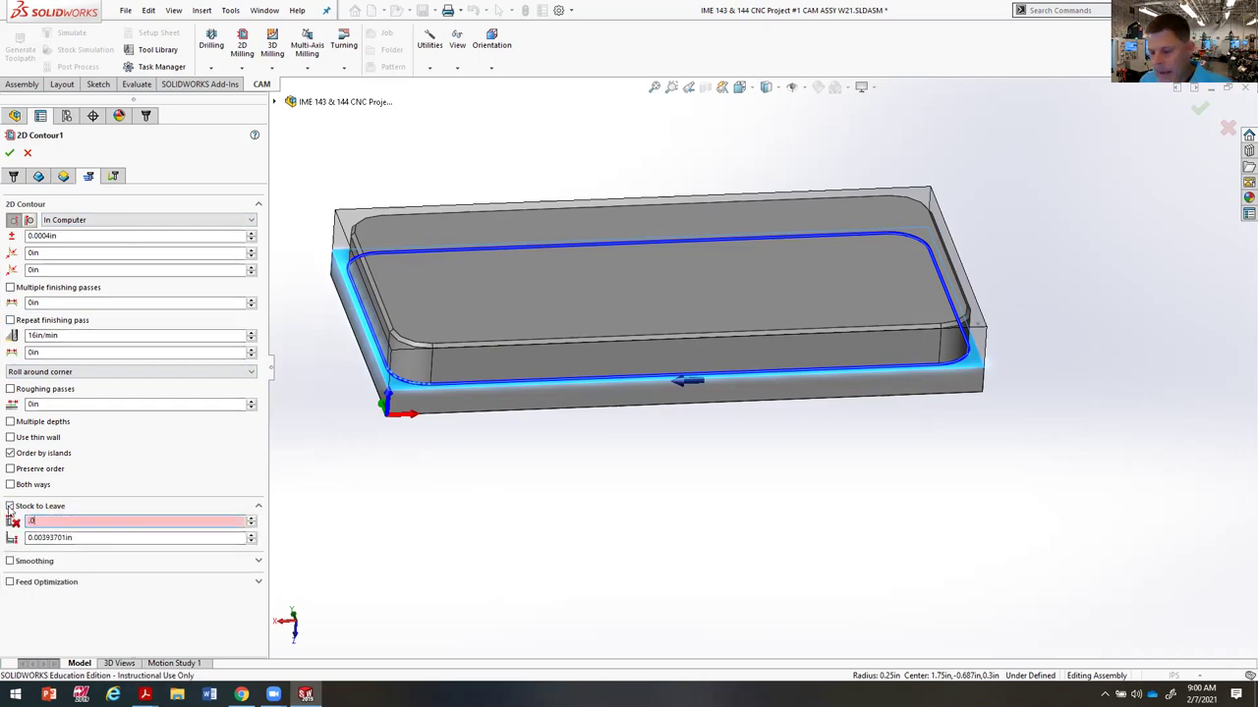
key("Tab")
type("0")
left_click(37, 520)
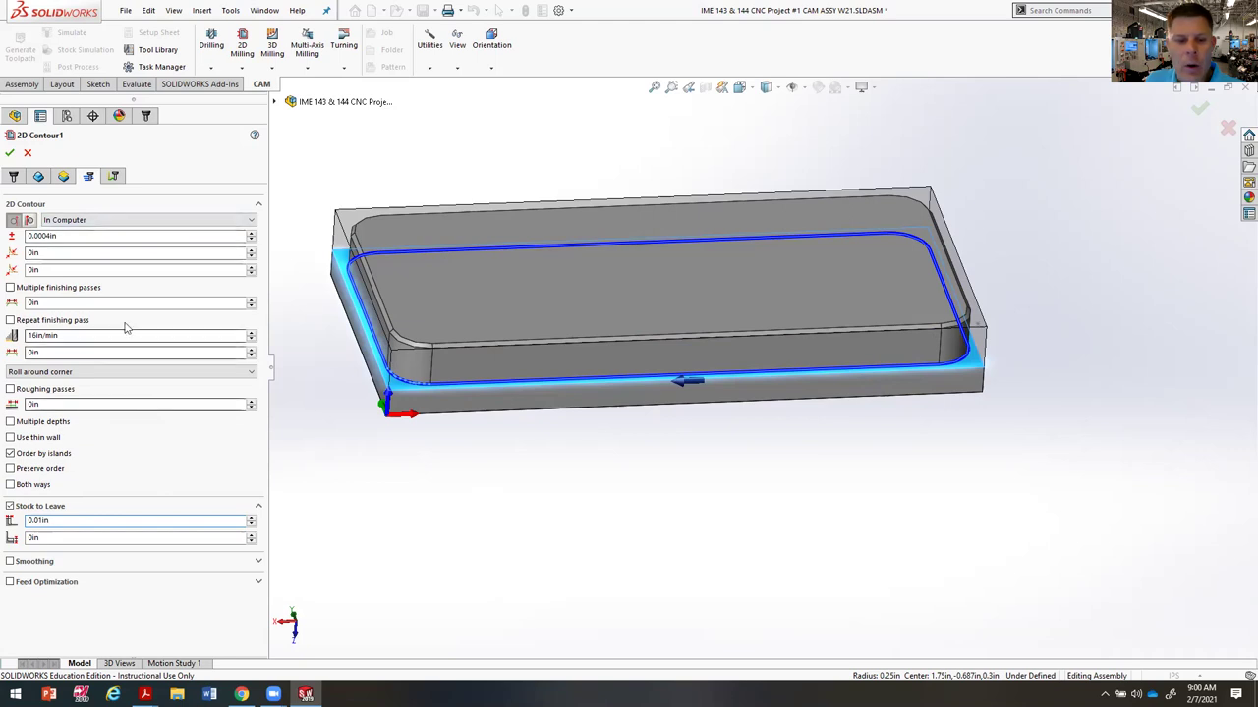
Step: Try multiple depths with a 0.05in stepdown, then switch multiple depths back off
left_click(12, 422)
left_click(83, 438)
type("0.04")
type("in")
left_click_drag(78, 436, 46, 436)
type(".05")
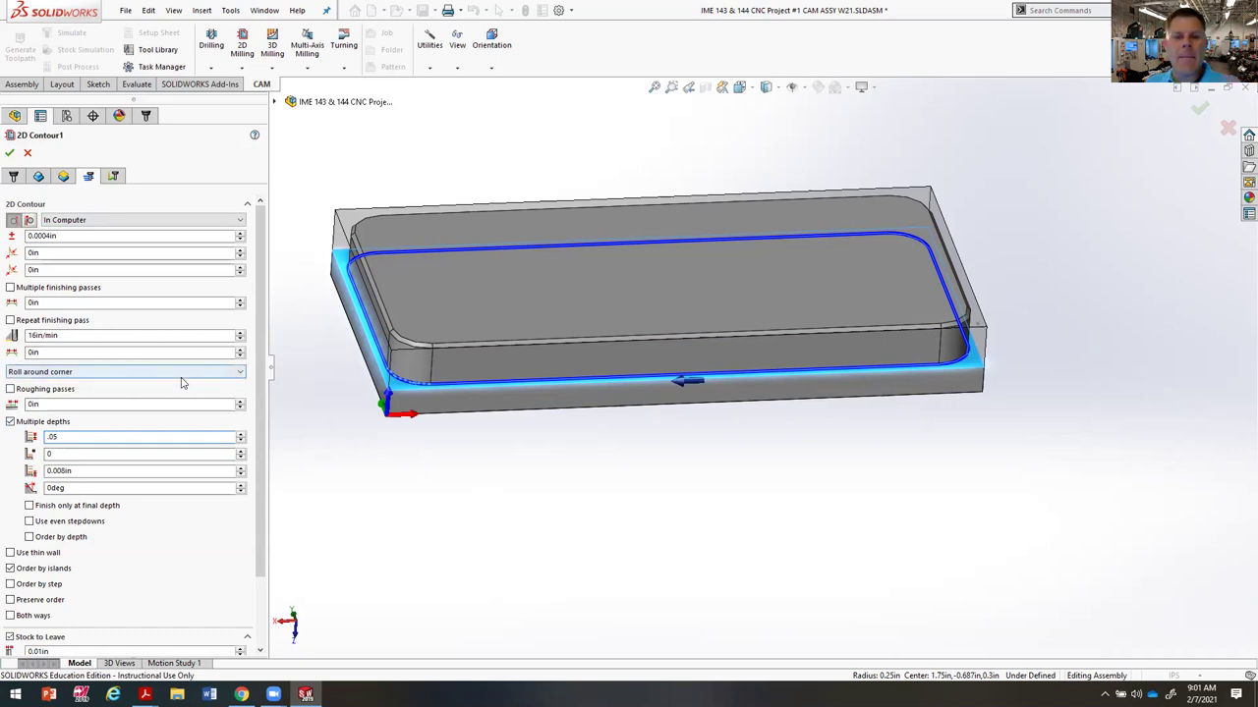
left_click(10, 422)
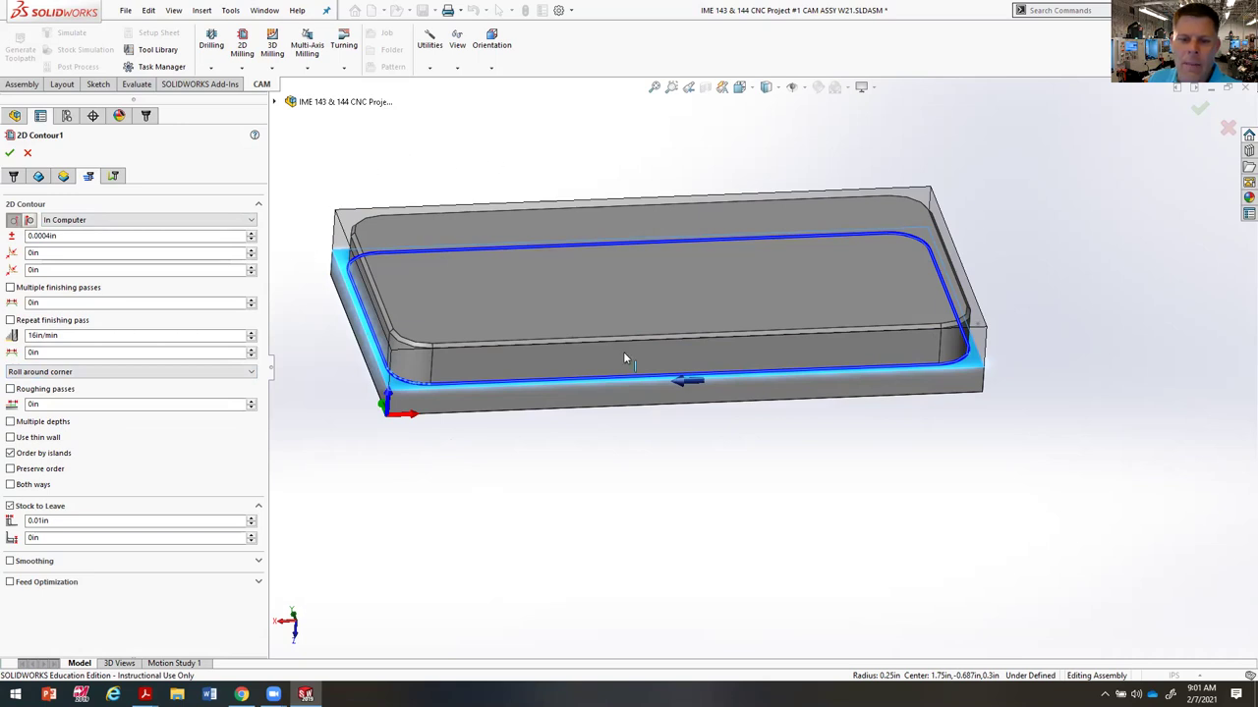
left_click(113, 176)
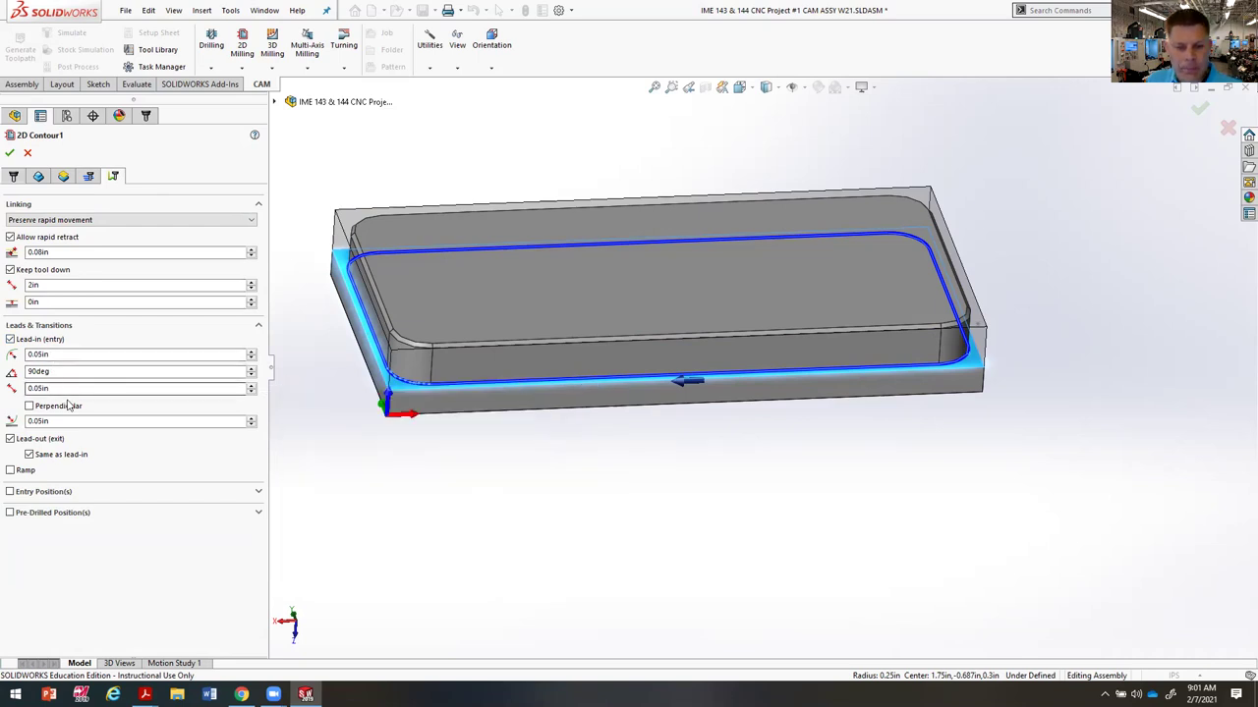
Step: Set the lead-in length to 0.1in, accept, and view the resulting toolpath
left_click(39, 371)
key("Tab")
type(".1")
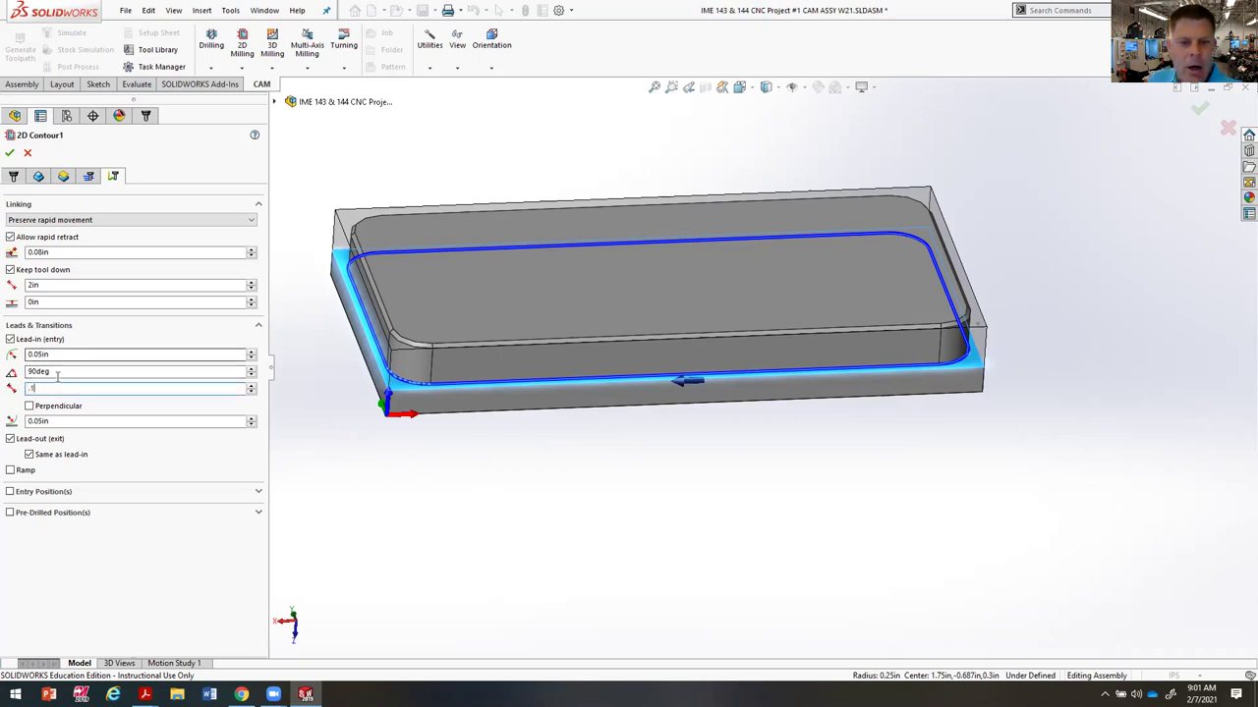
left_click(10, 153)
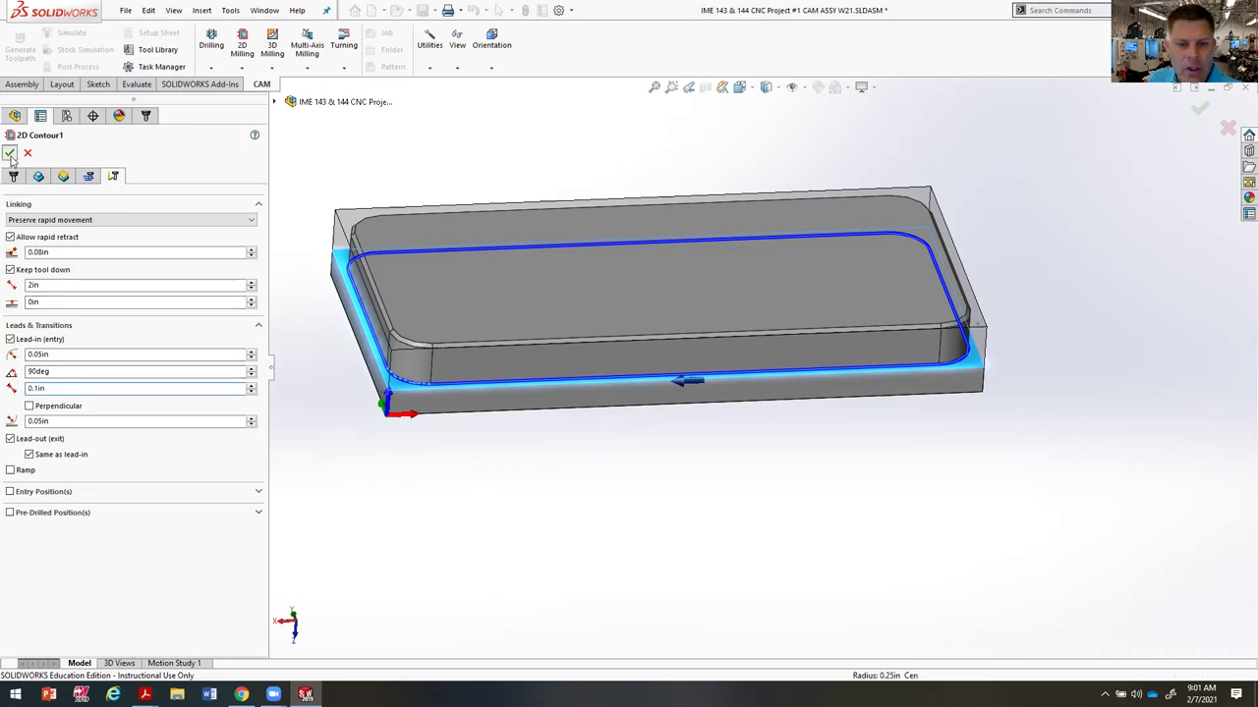
middle_click_drag(682, 413, 674, 561)
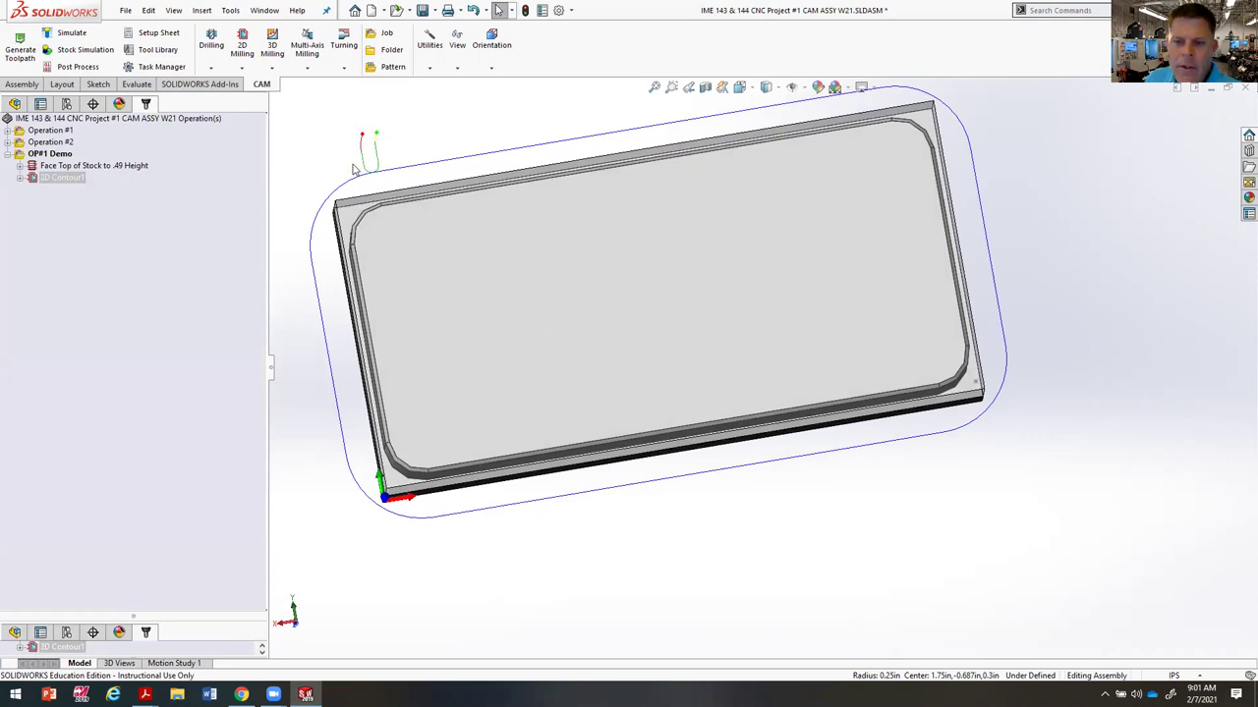
Step: Edit 2D Contour1 again and change the lead-in length to 0.025in
right_click(81, 181)
left_click(104, 189)
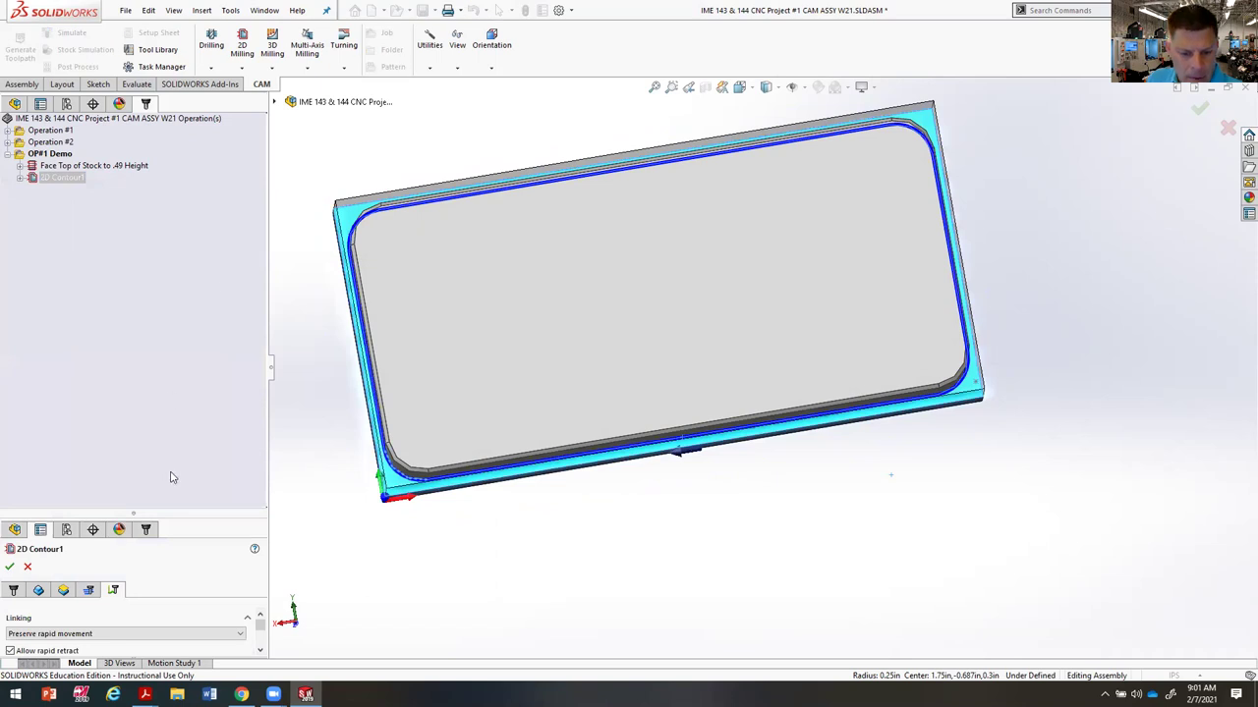
left_click_drag(118, 512, 118, 119)
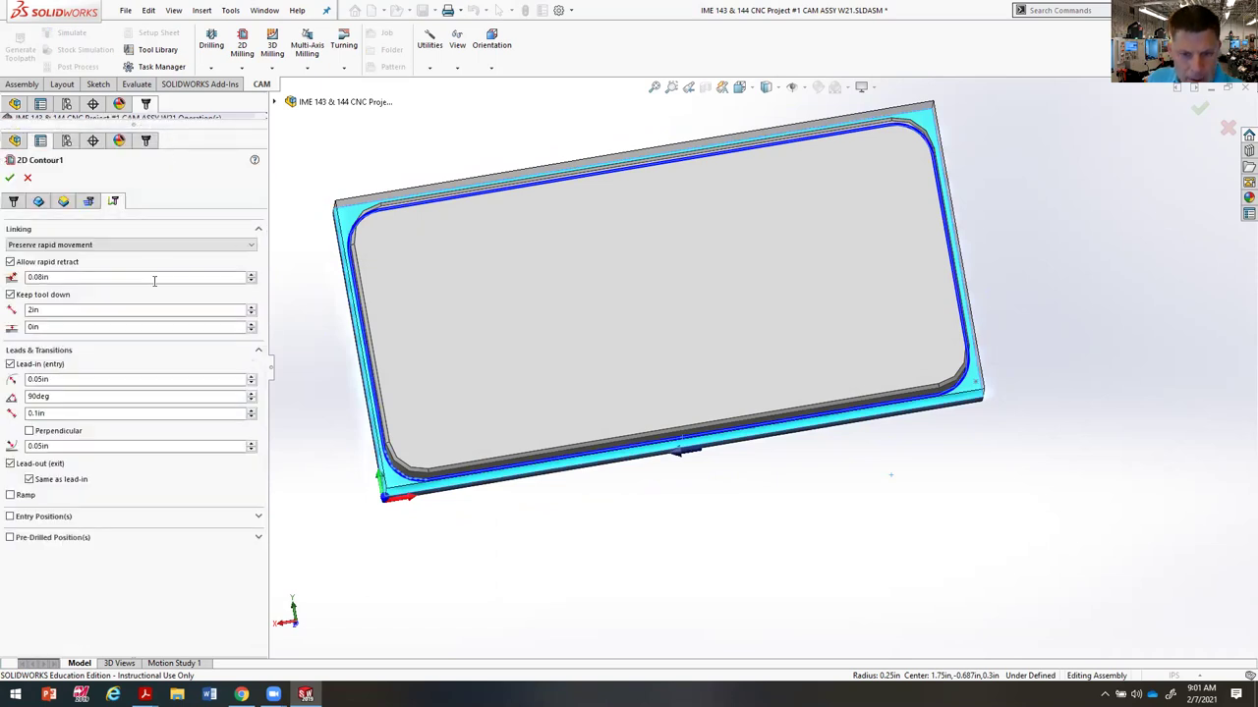
double_click(39, 412)
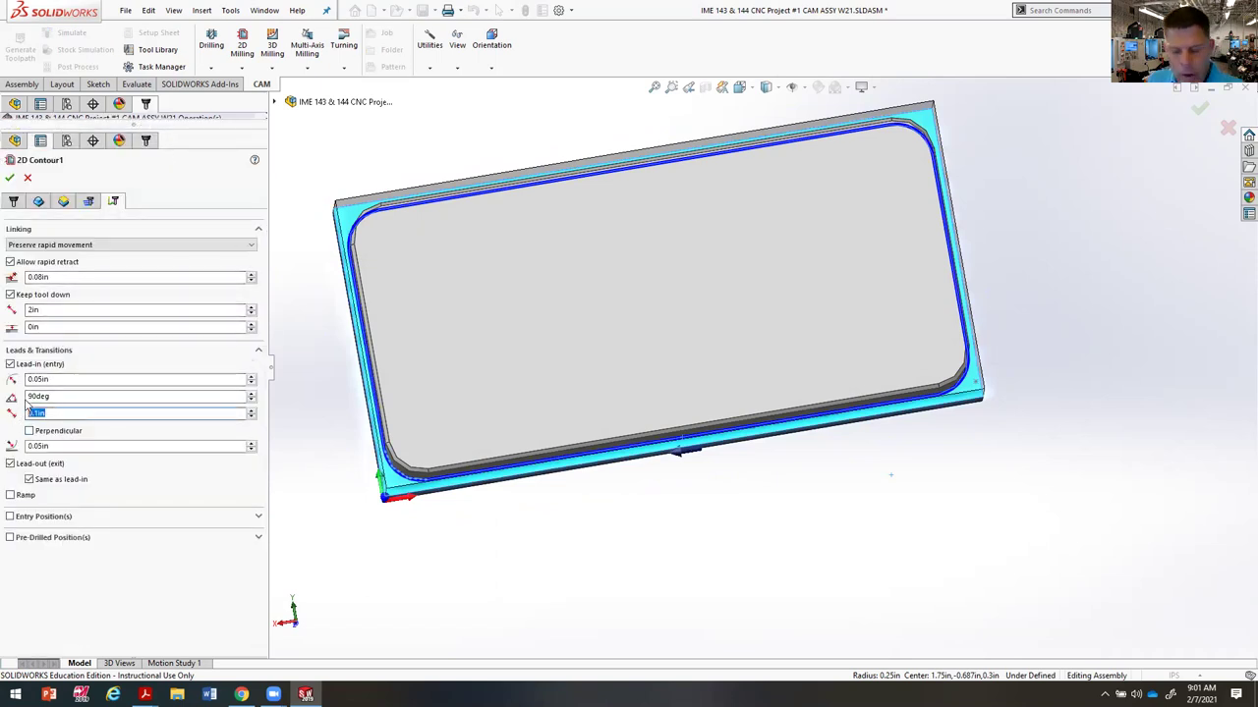
type(".025")
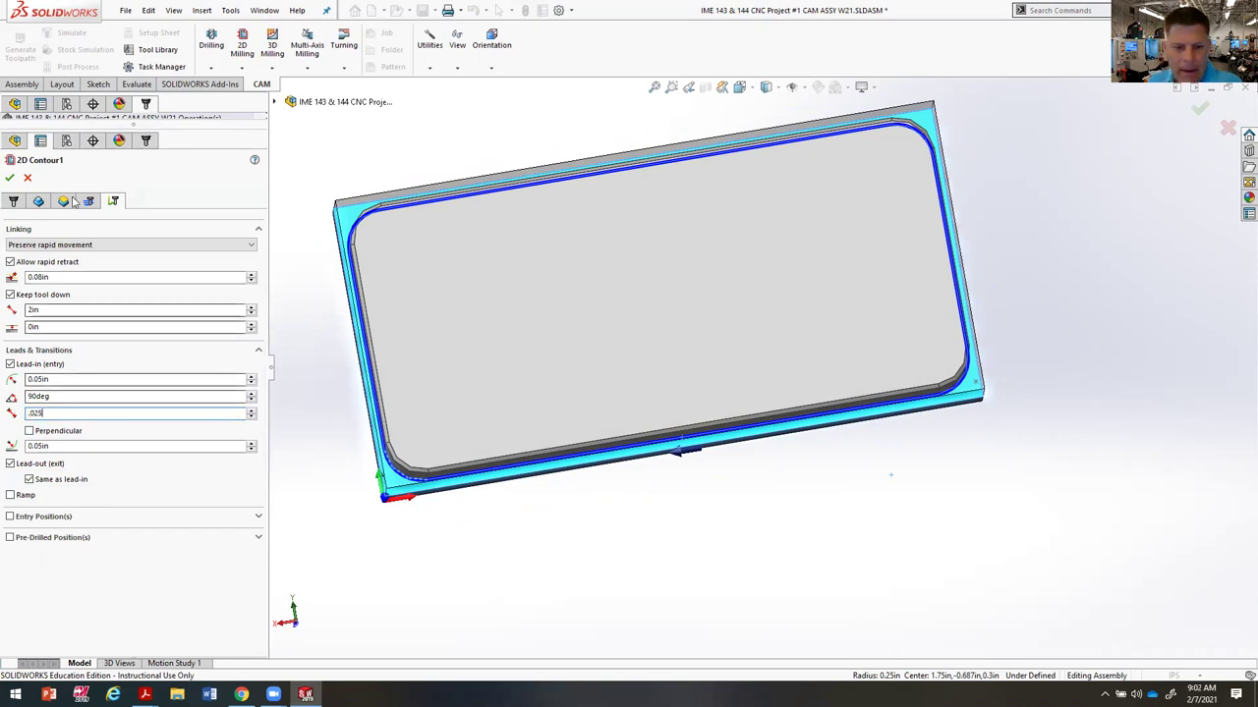
left_click(10, 178)
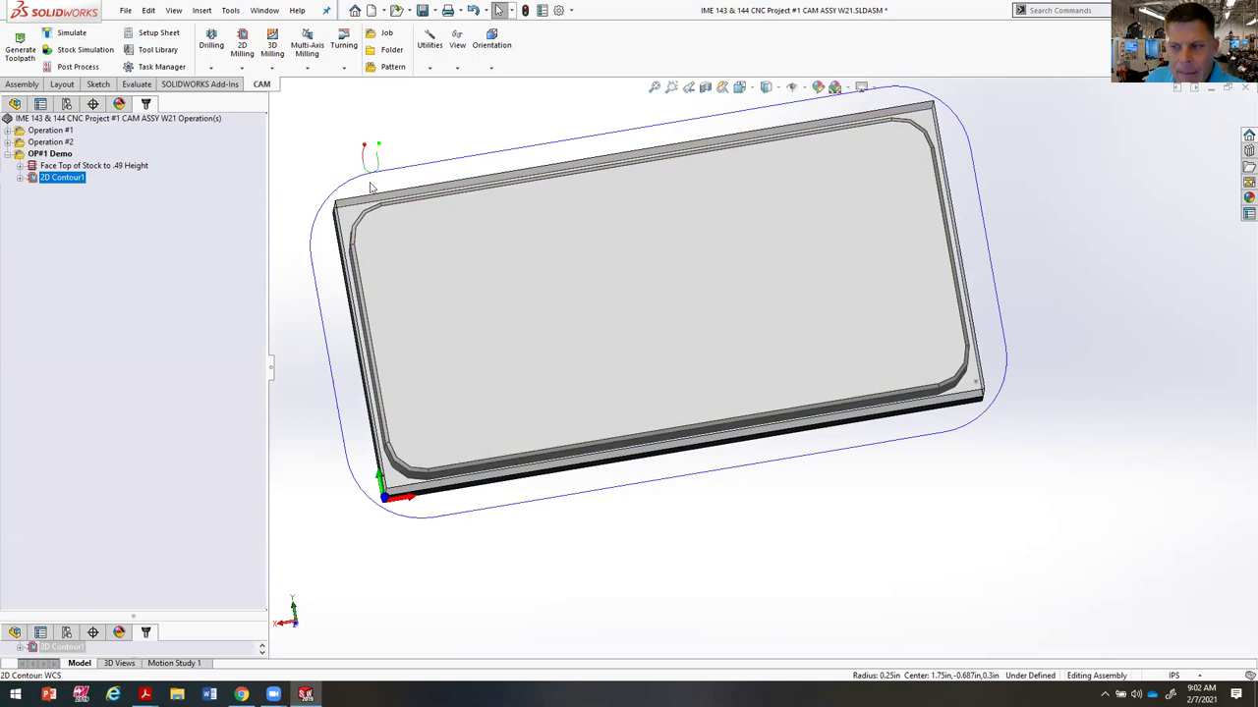
middle_click_drag(914, 458, 968, 334)
Step: Rename 2D Contour1 to 'Rough Outside Contour' through its right-click Rename option
scroll(953, 364, "up", 3)
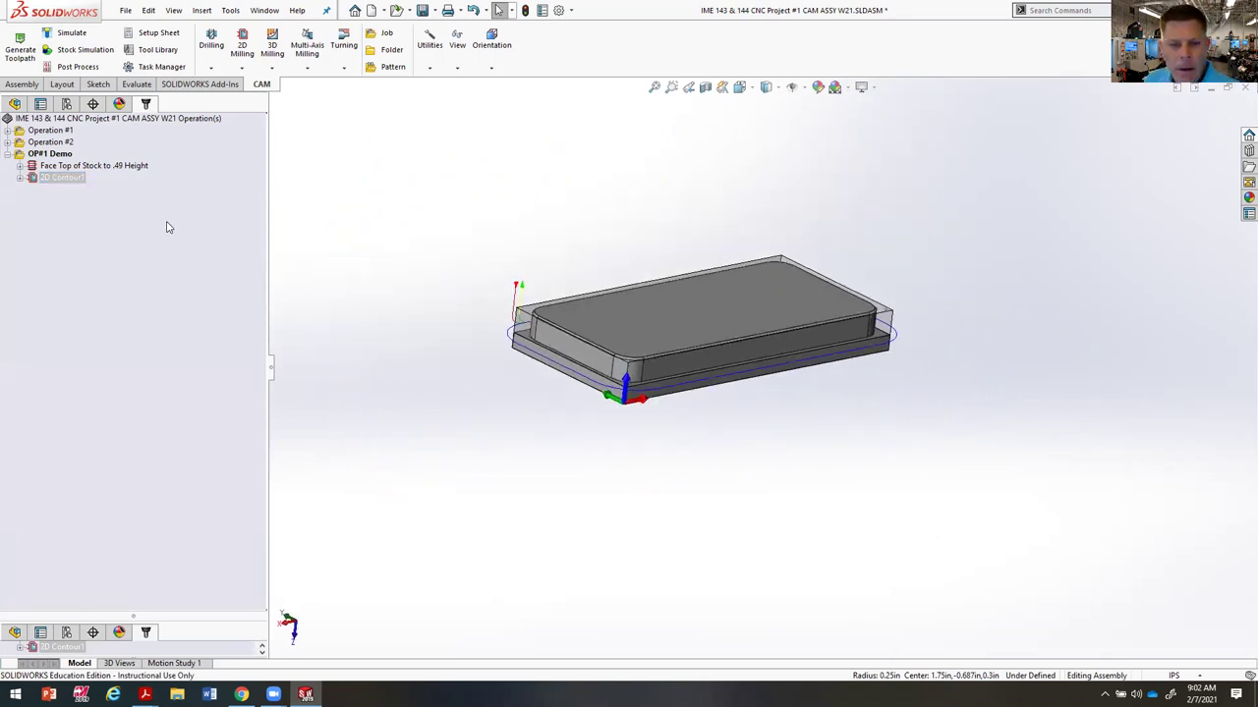
right_click(44, 179)
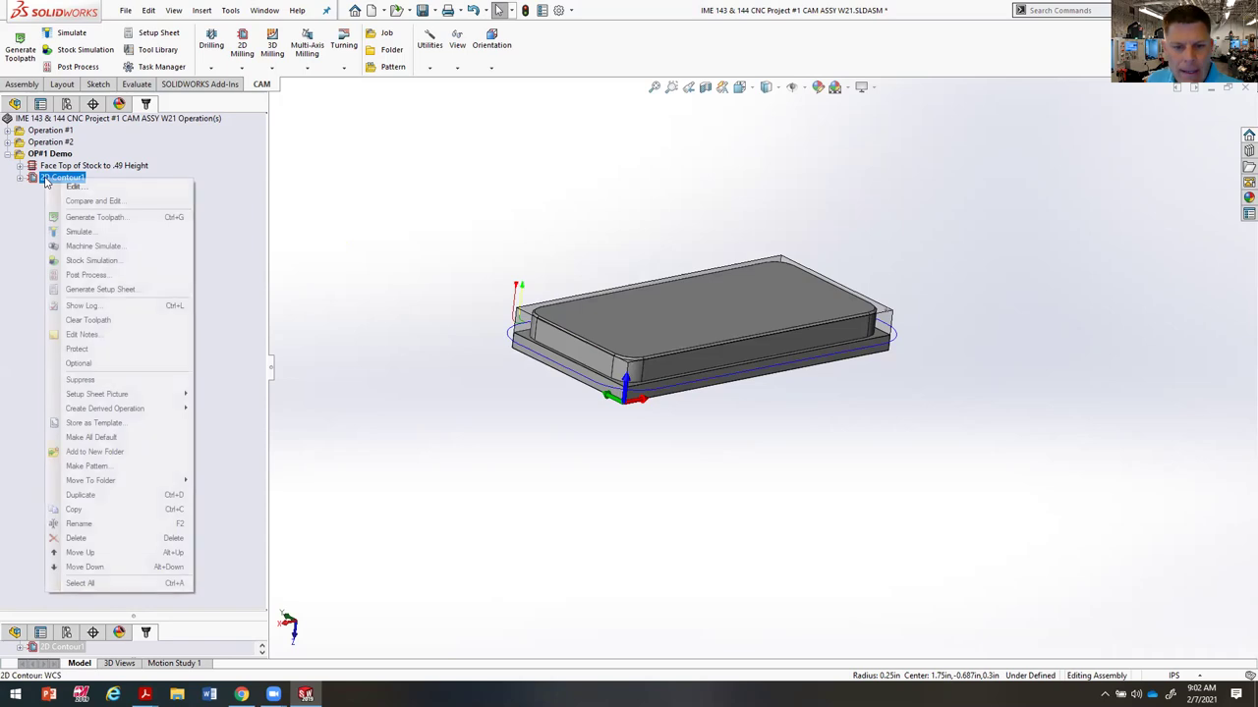
left_click(94, 524)
type("Rough")
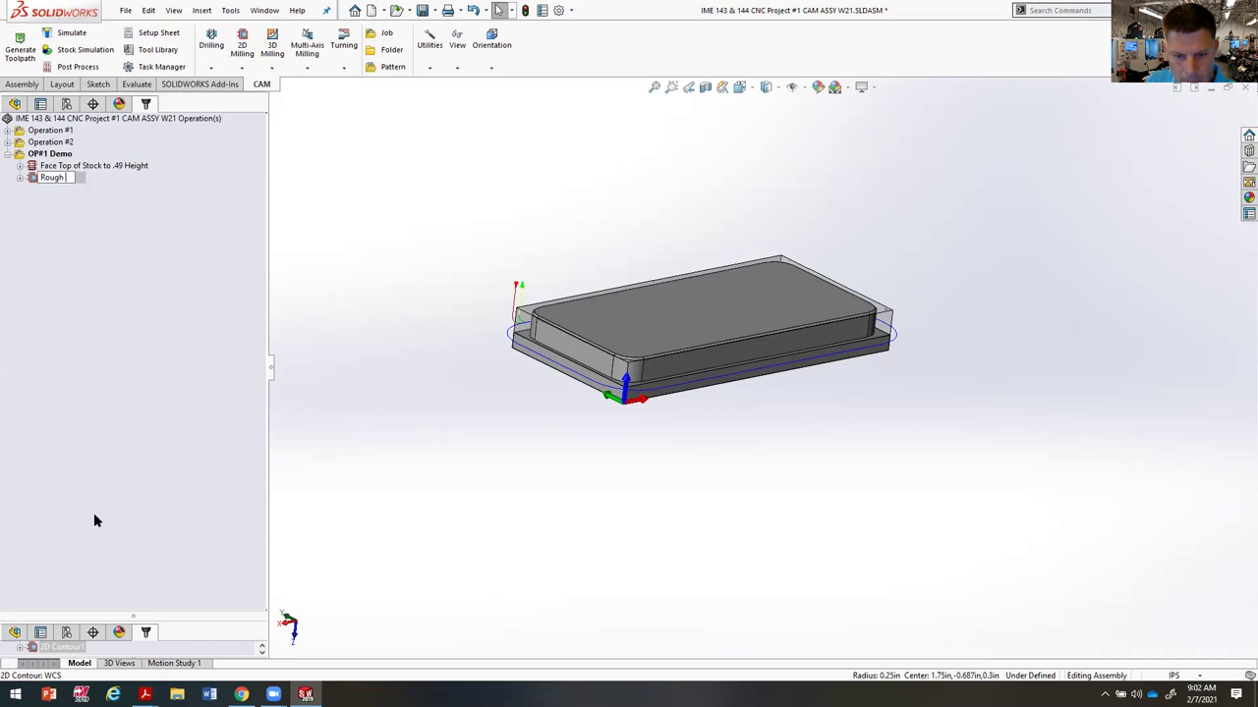
type(" Outside Contro")
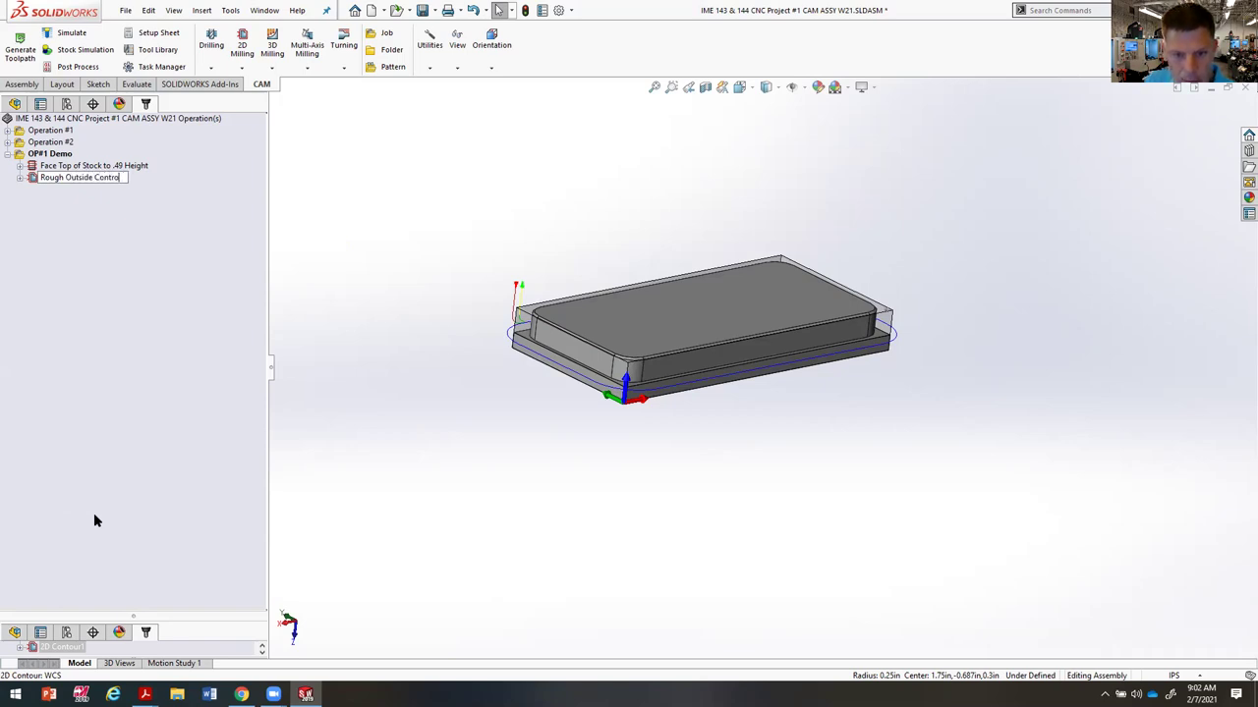
type("uou")
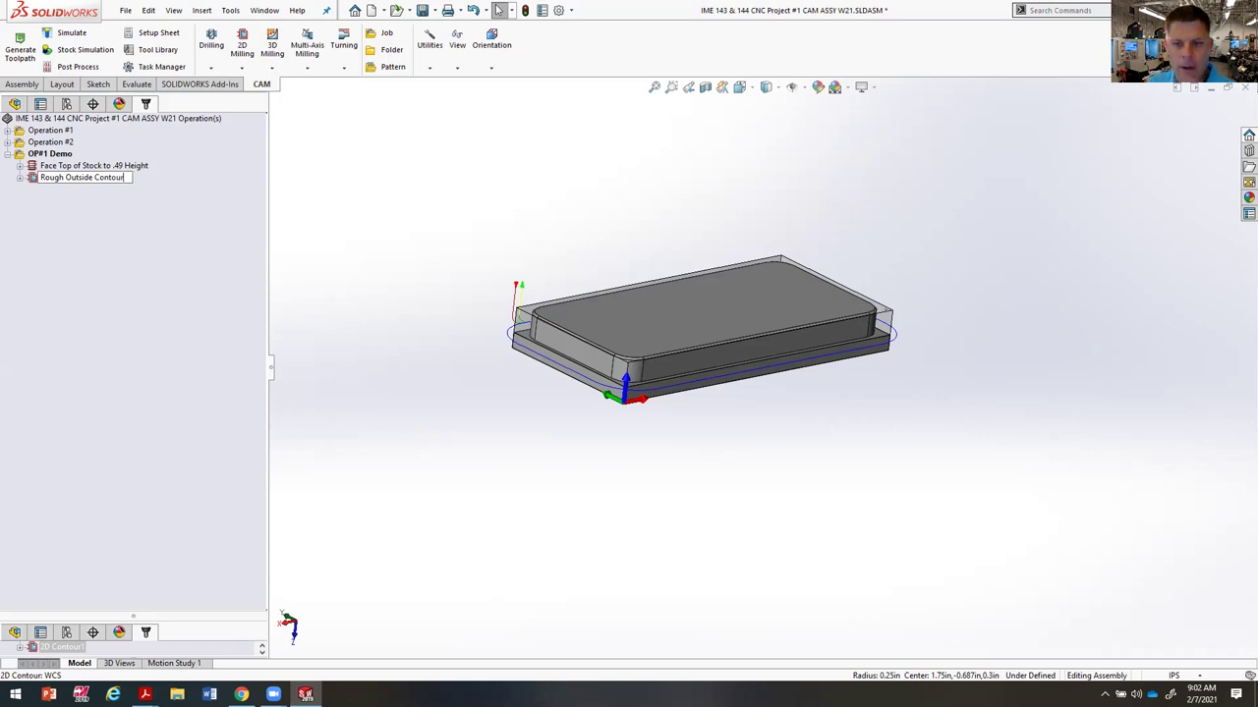
left_click(398, 329)
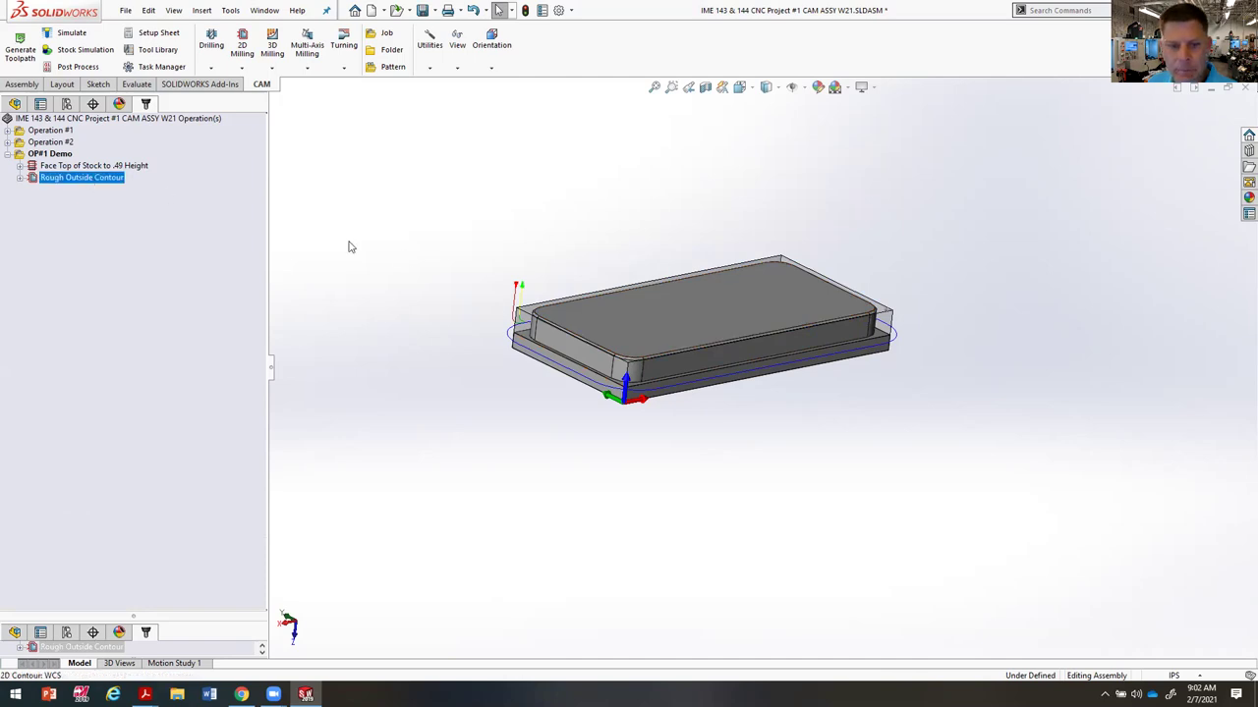
middle_click_drag(601, 271, 583, 349)
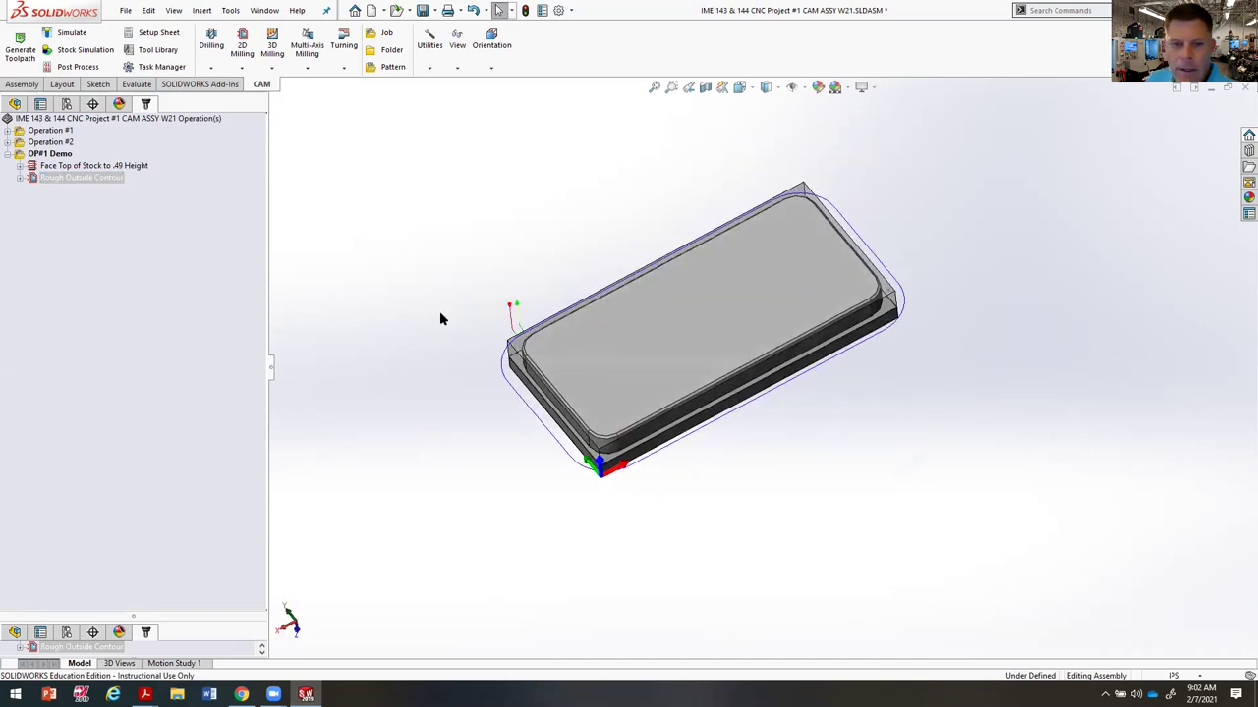
Step: Run a stock simulation of OP#1 Demo to the end and close the removed-stock summary
middle_click_drag(927, 485, 884, 497)
left_click(67, 155)
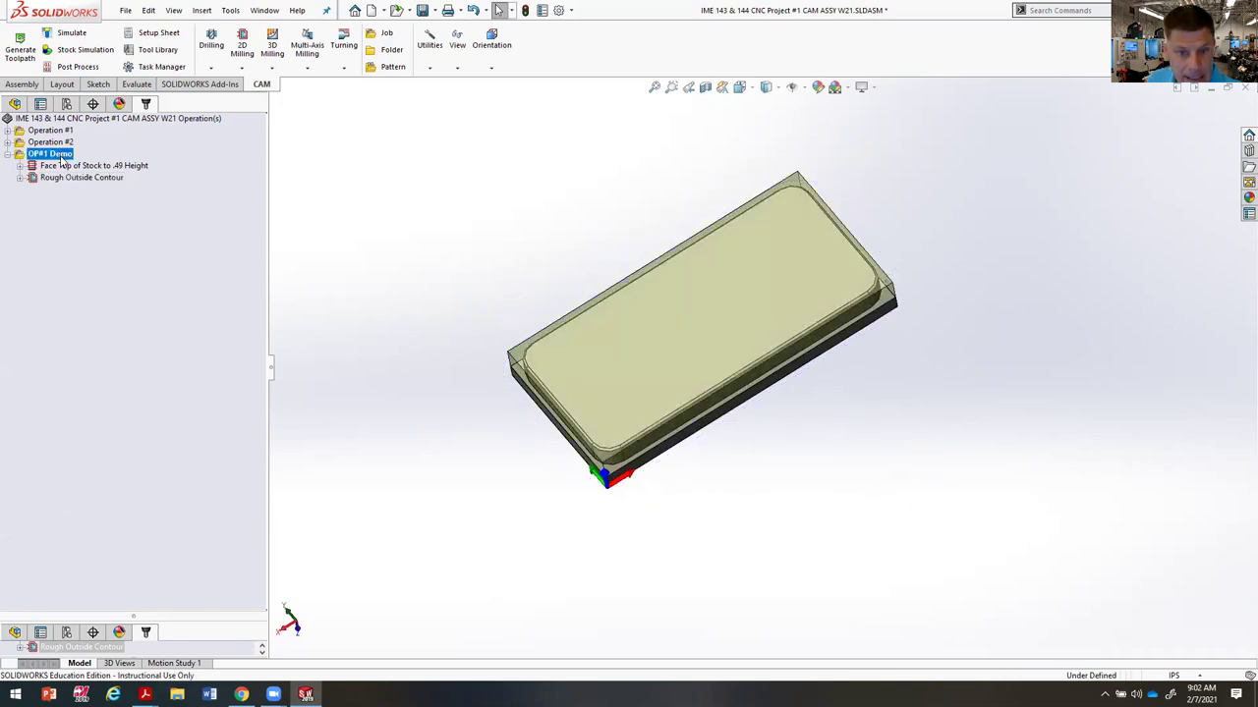
left_click(87, 50)
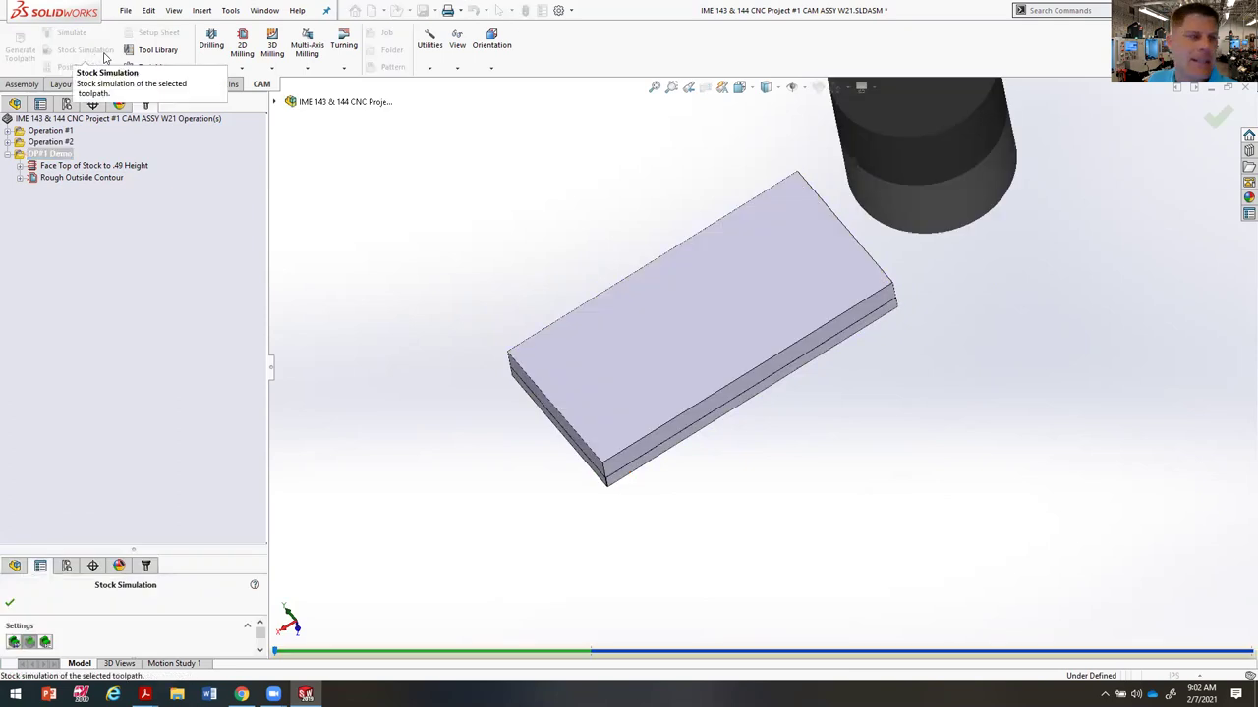
middle_click_drag(731, 301, 744, 265)
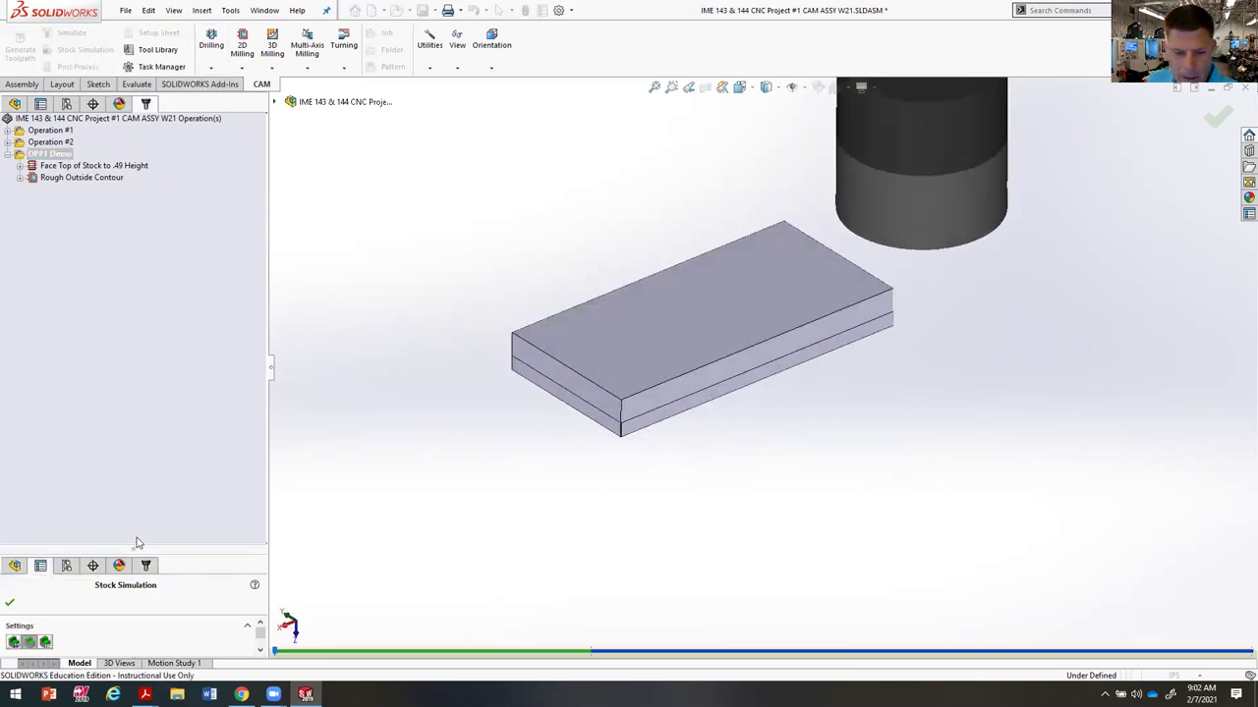
left_click_drag(143, 510, 143, 179)
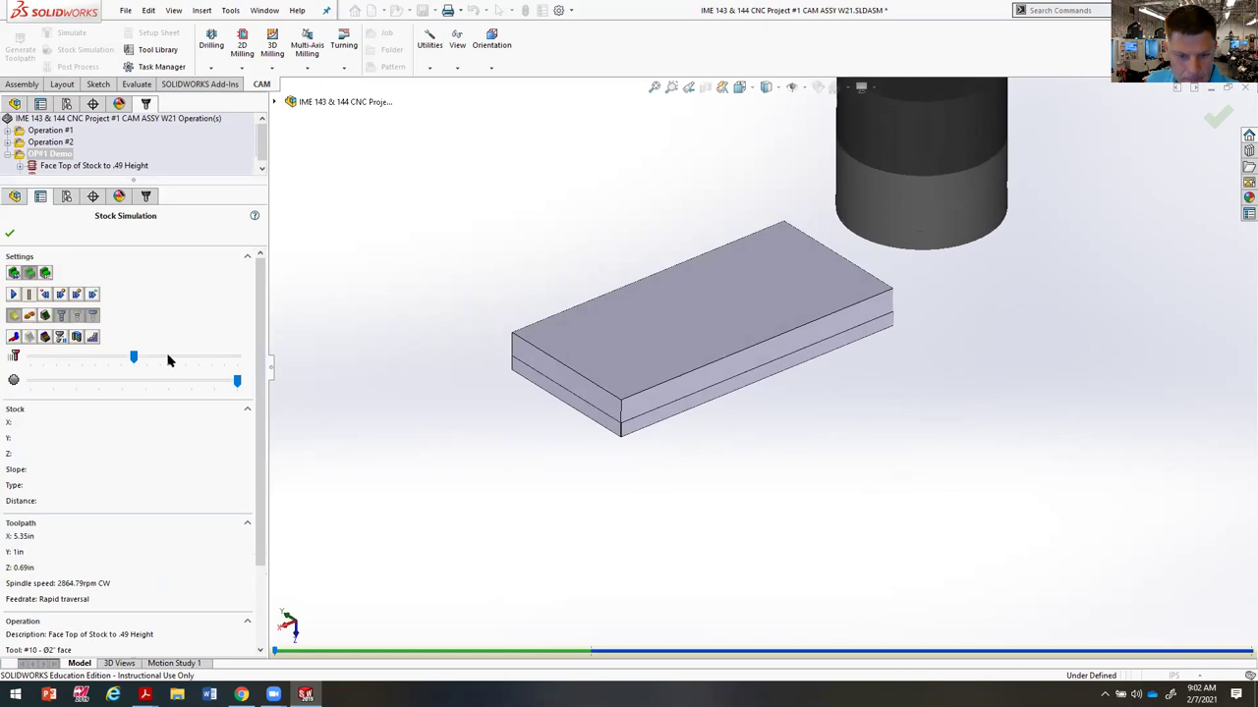
left_click(14, 295)
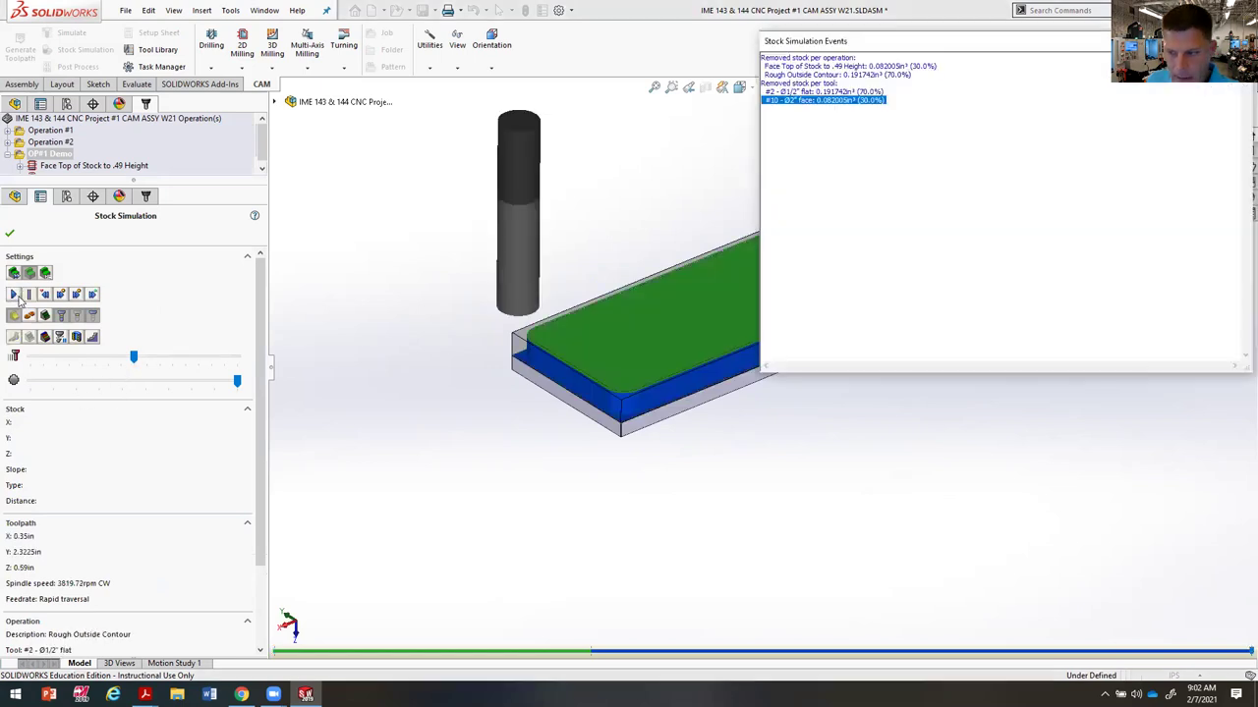
left_click(1240, 40)
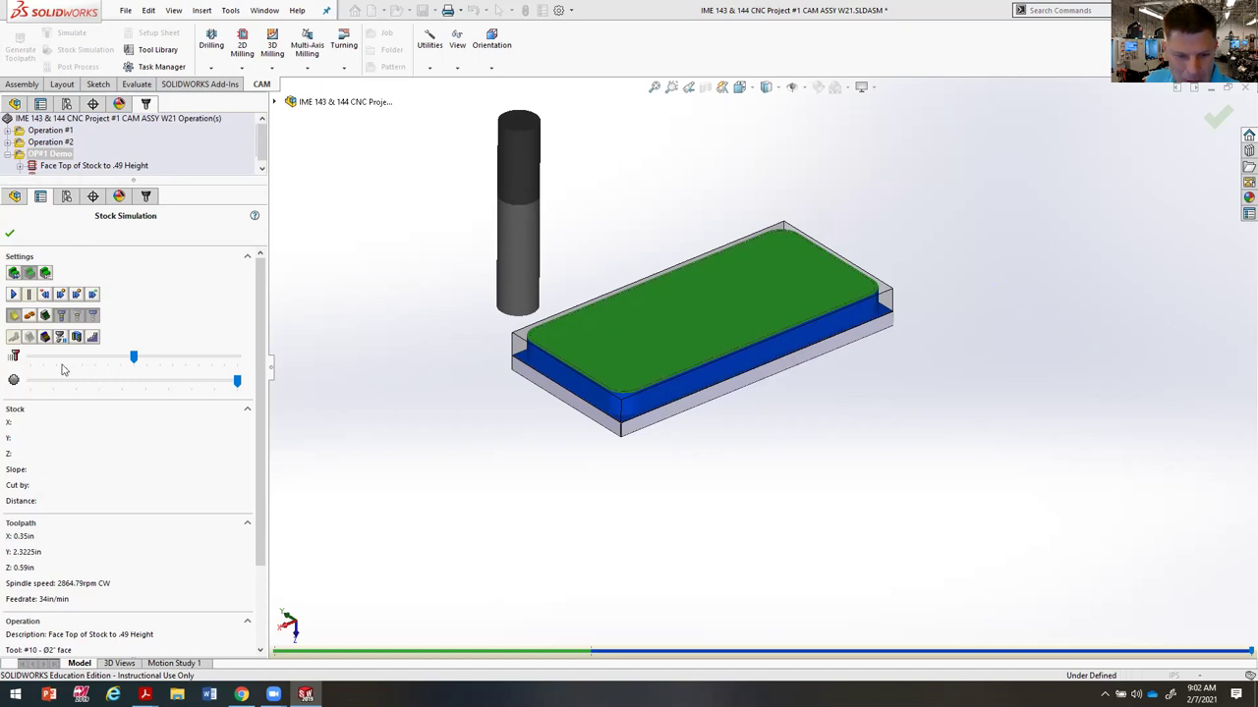
Step: Reset and replay the simulation, inspect the facing and contour cuts, then exit
left_click(46, 295)
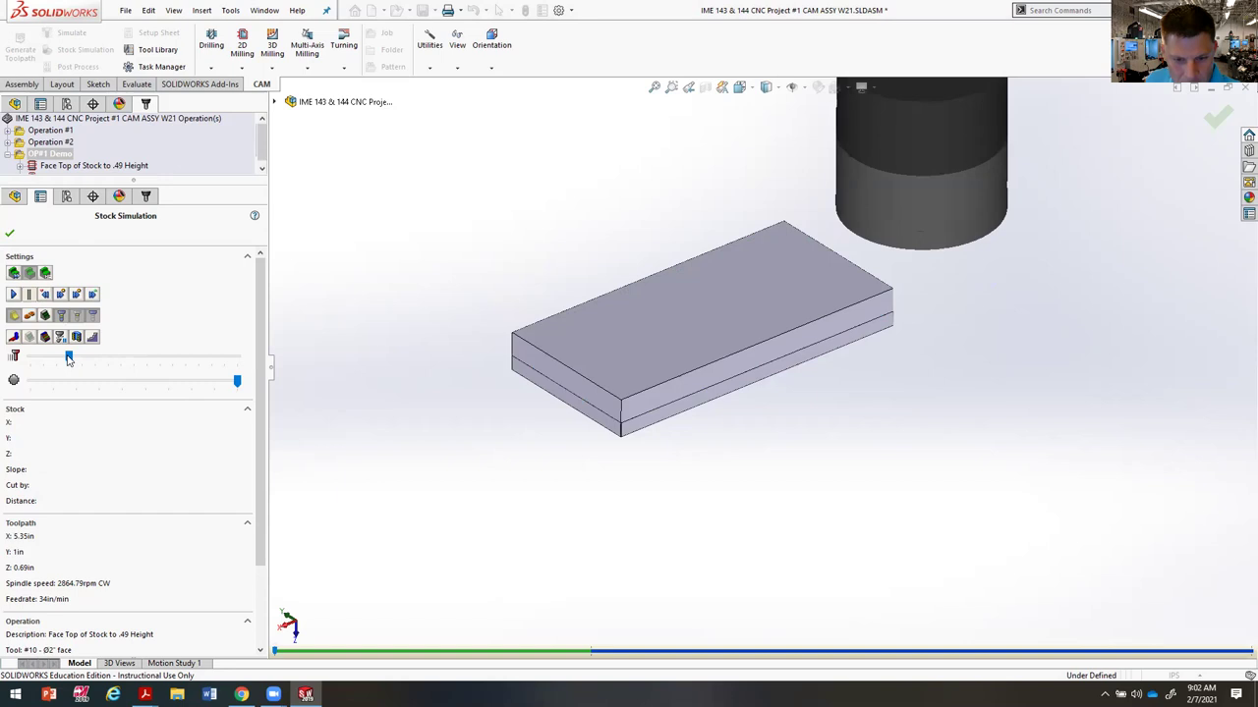
left_click(15, 294)
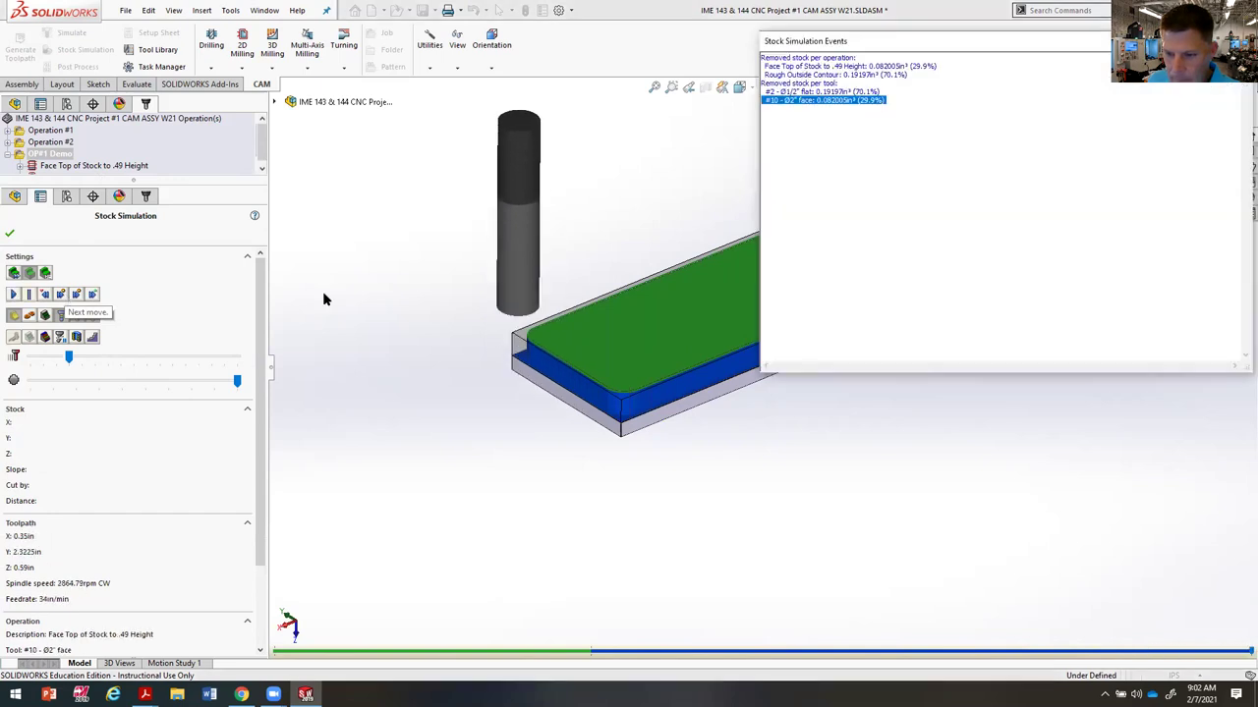
mouse_move(924, 324)
middle_mouse_down()
mouse_move(940, 443)
mouse_move(919, 306)
middle_mouse_up()
scroll(699, 436, "down", 5)
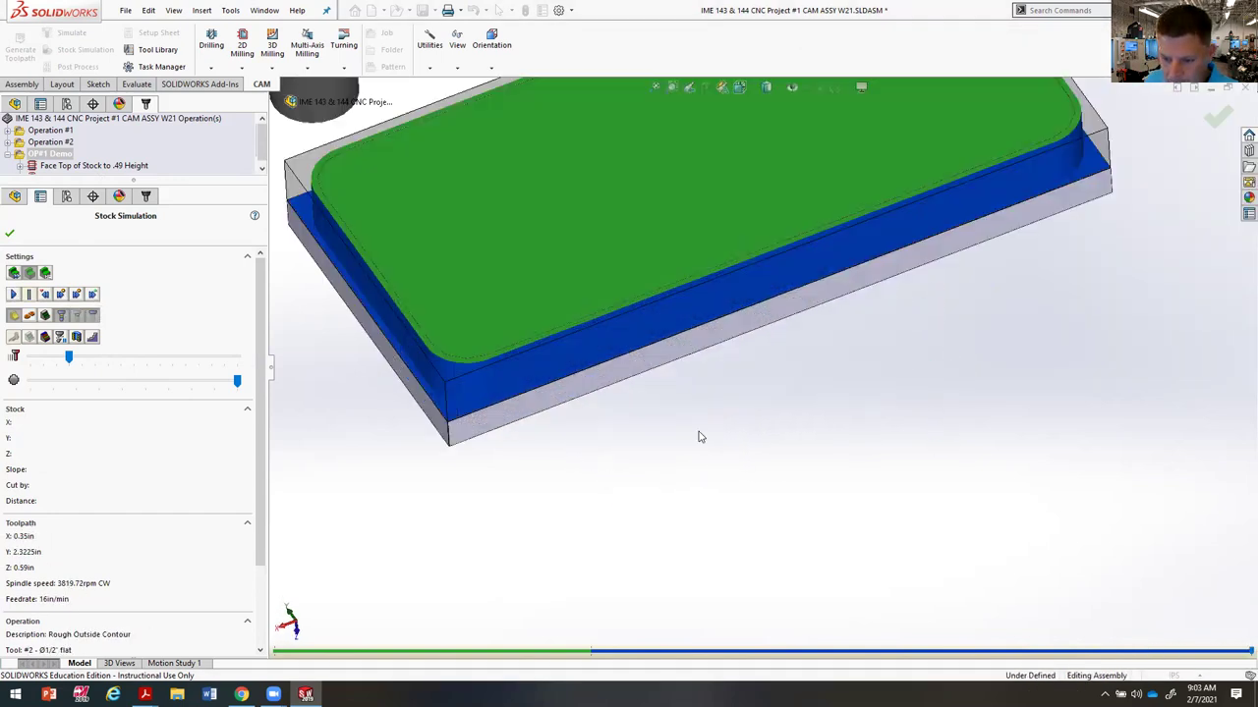
scroll(586, 354, "up", 1)
scroll(733, 289, "up", 5)
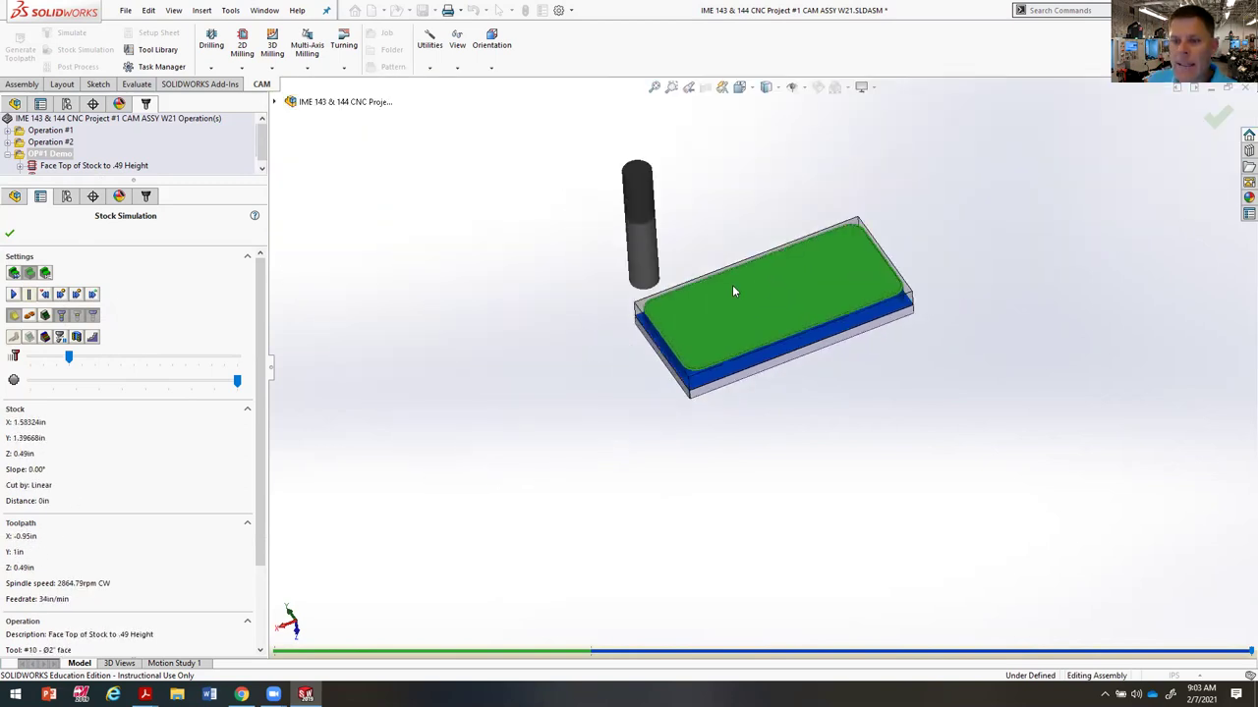
left_click(10, 235)
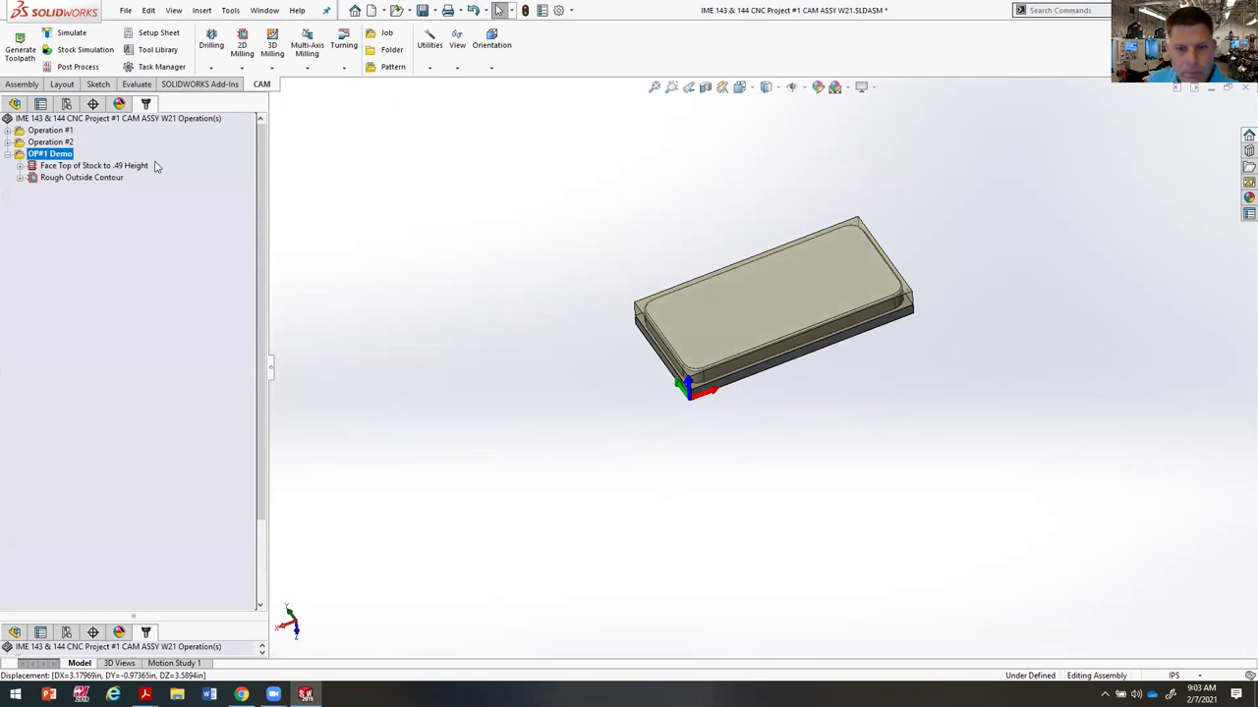
Step: Expand OP#1 Demo and add a 2D Contour operation from the 2D Milling list
left_click(8, 131)
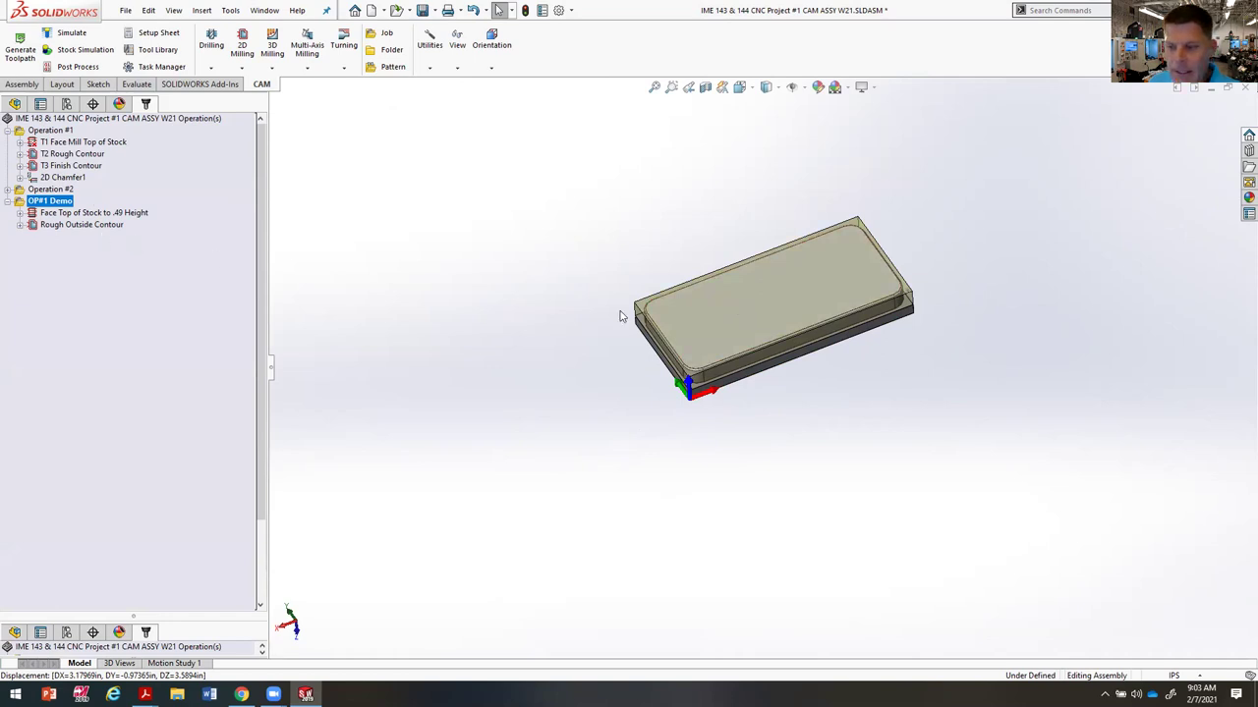
left_click(7, 202)
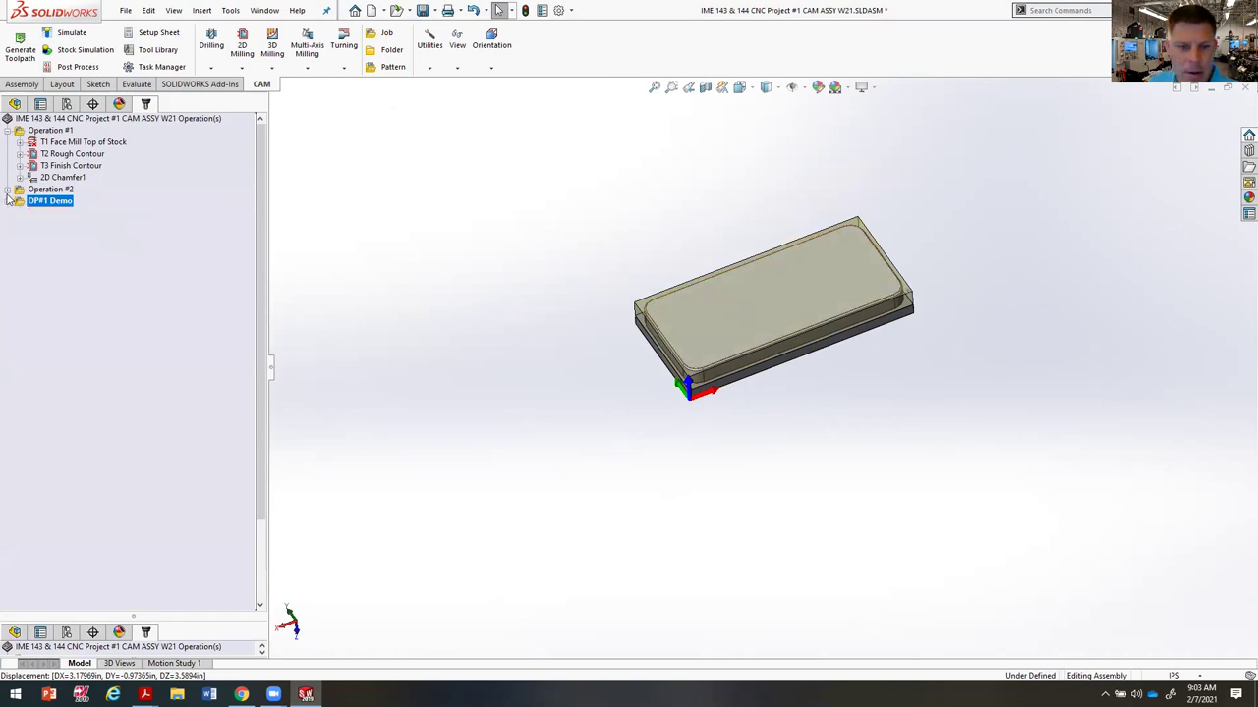
left_click(7, 189)
left_click(7, 131)
left_click(7, 143)
left_click(20, 157)
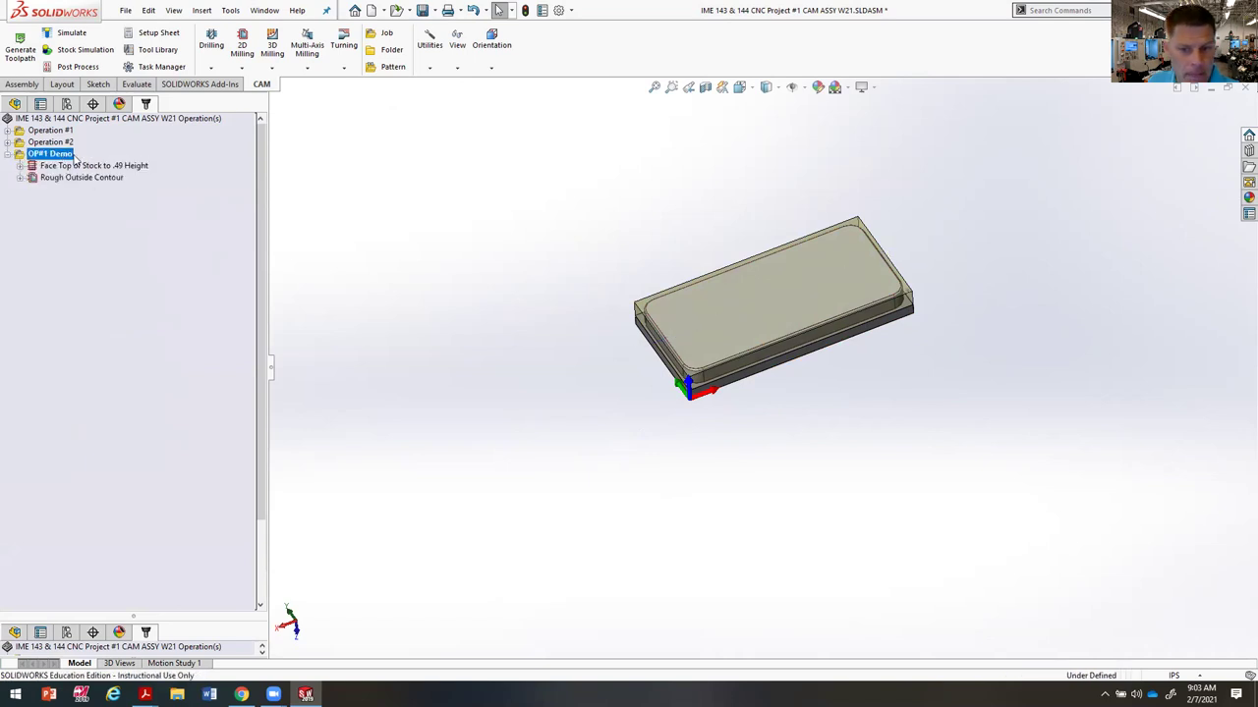
left_click(245, 69)
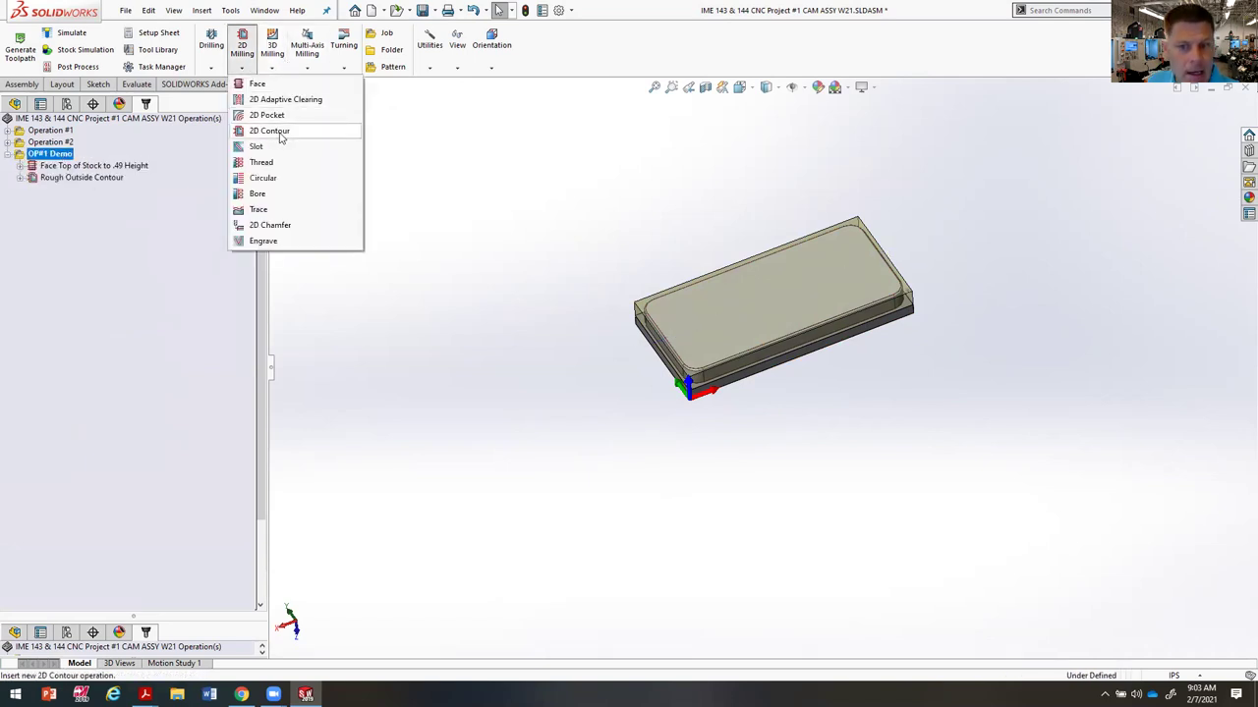
left_click(280, 129)
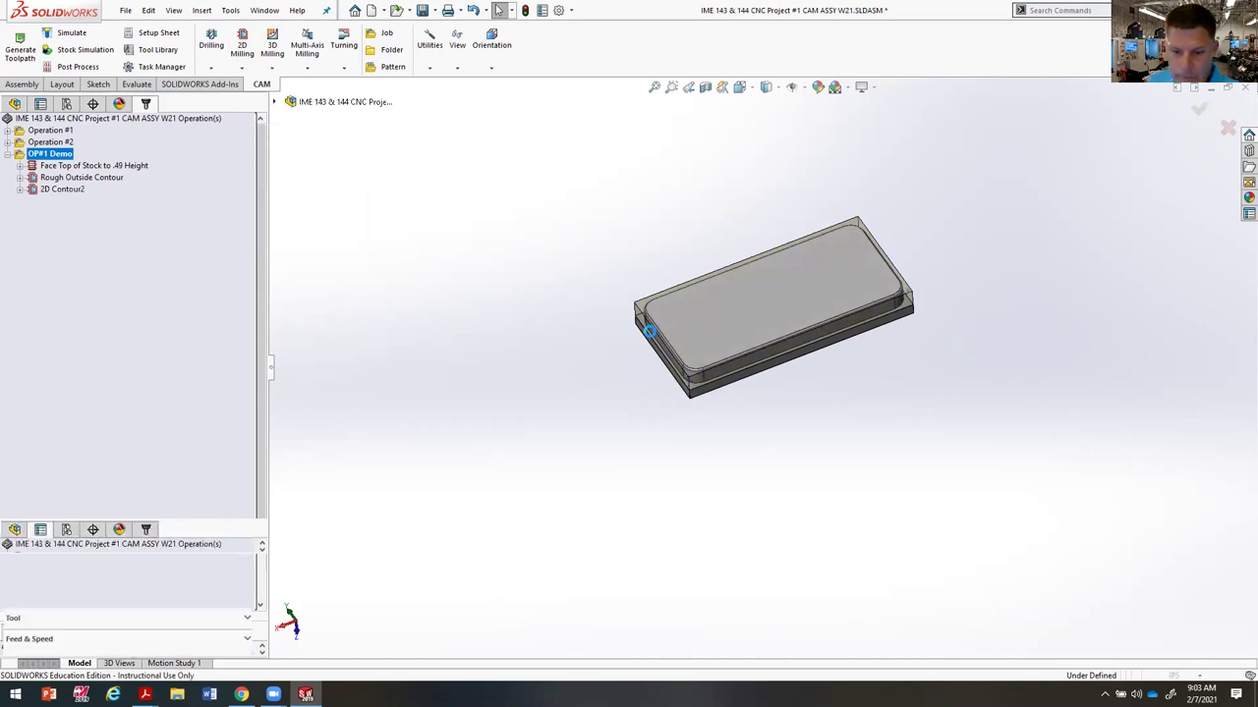
Step: Assign the #3 Ø3/8" flat end mill from the tool library to the contour
left_click_drag(127, 508, 128, 203)
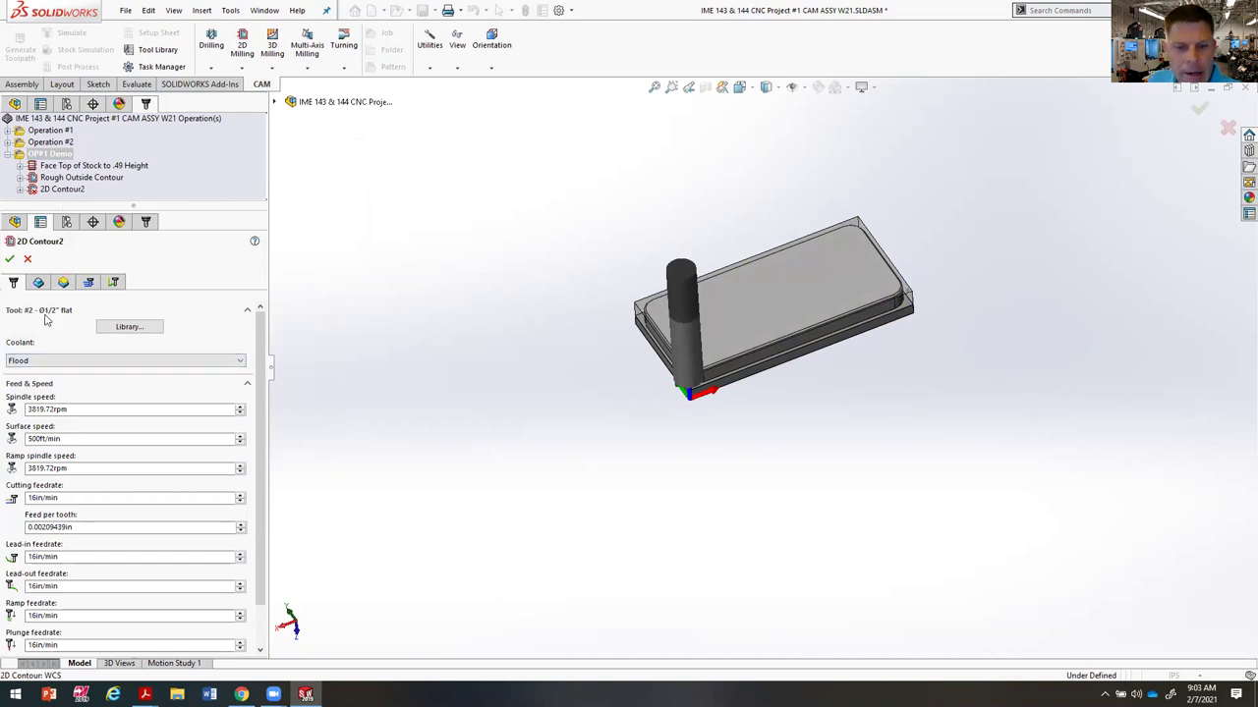
left_click_drag(138, 204, 137, 103)
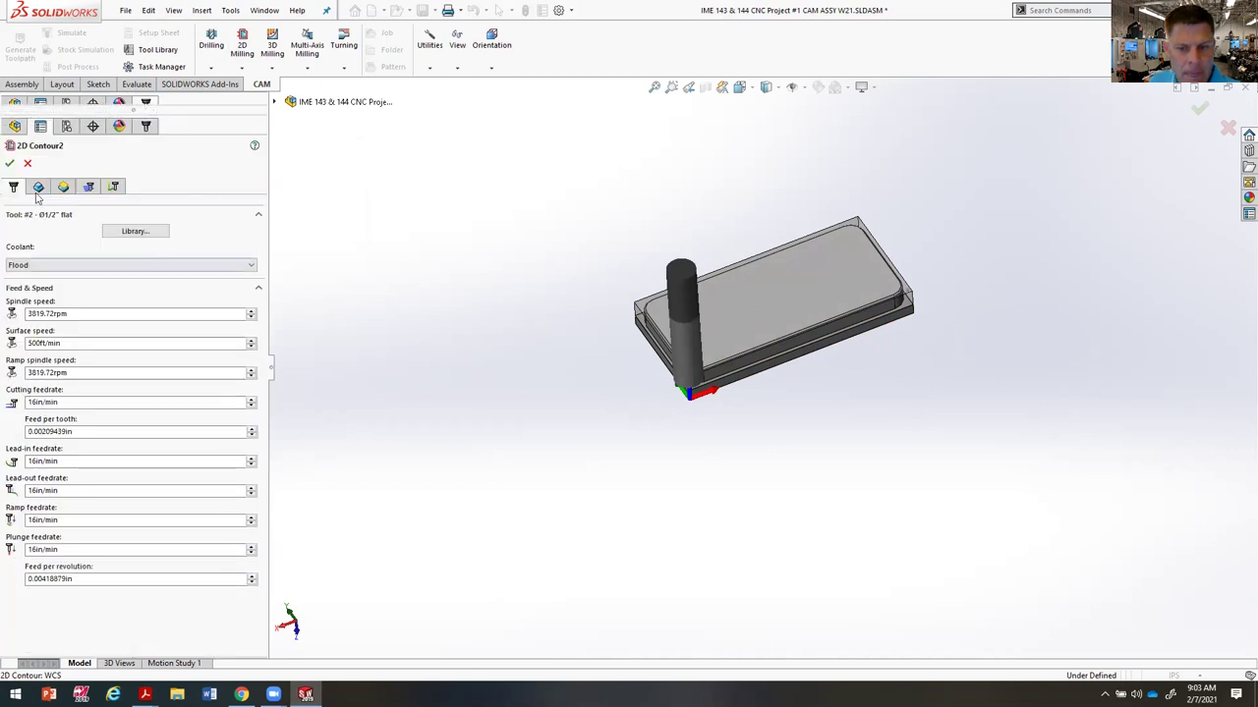
left_click(146, 231)
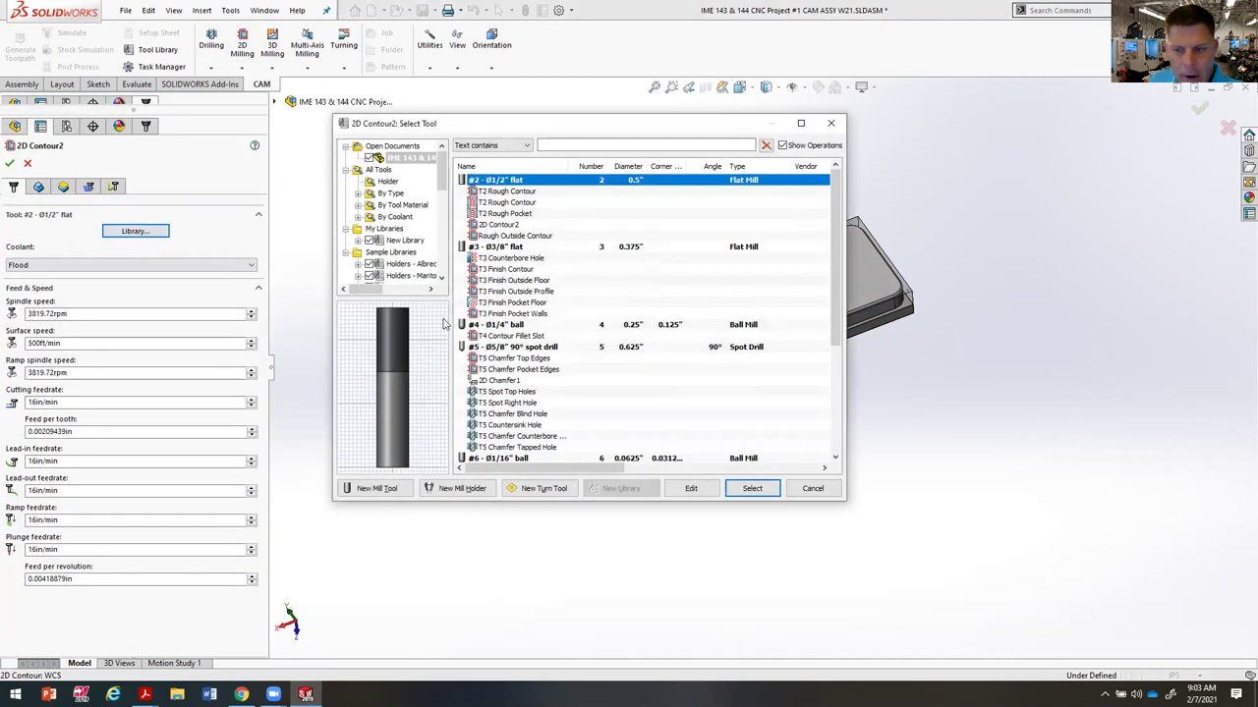
left_click(494, 248)
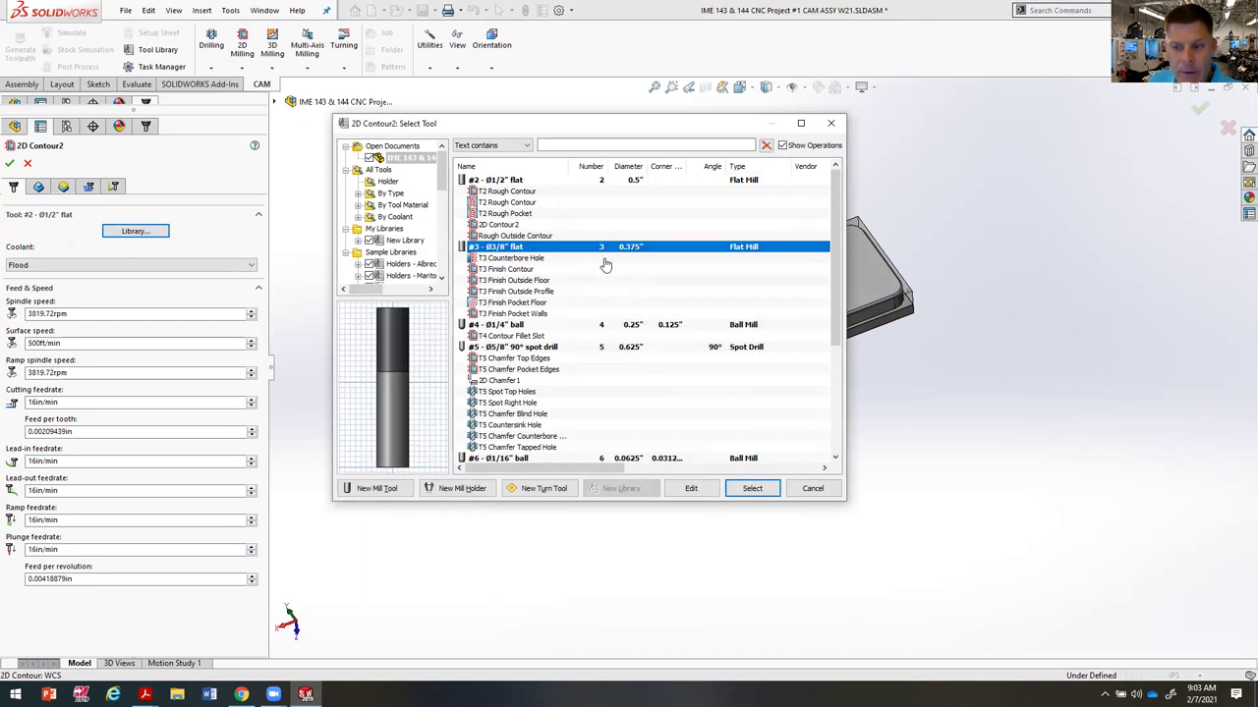
left_click(751, 488)
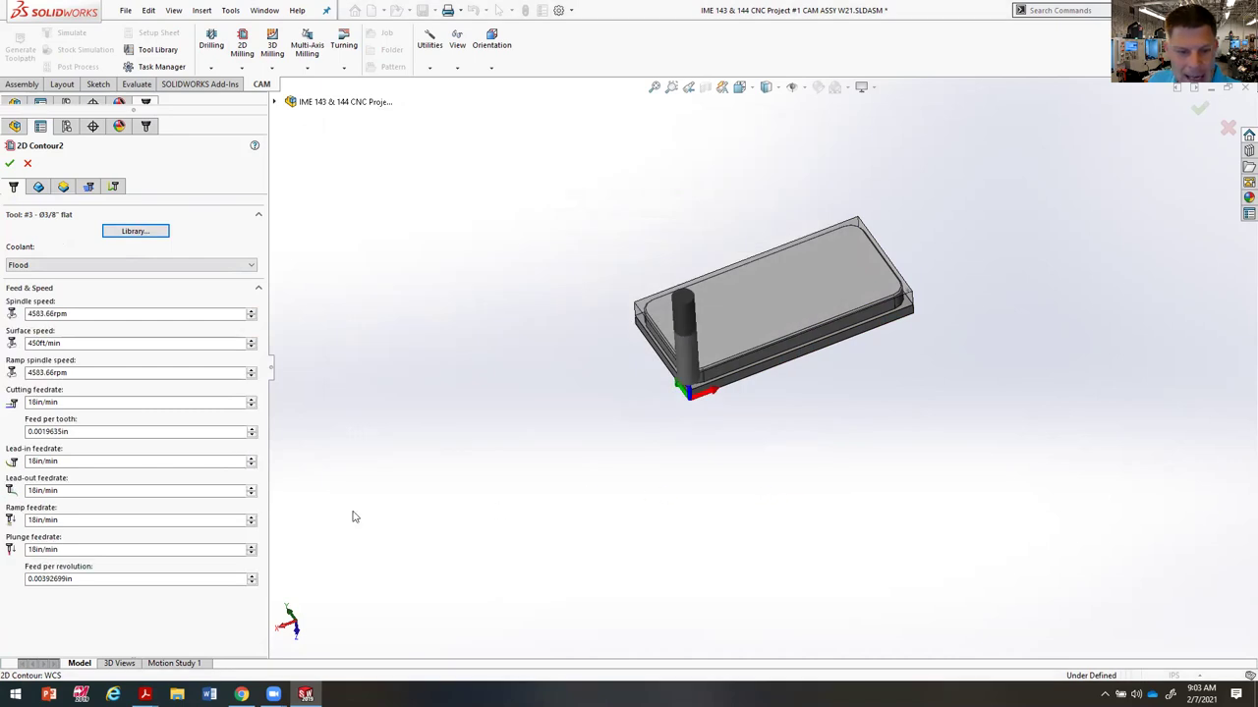
Step: Set the contour's spindle speed to 6000rpm
double_click(79, 343)
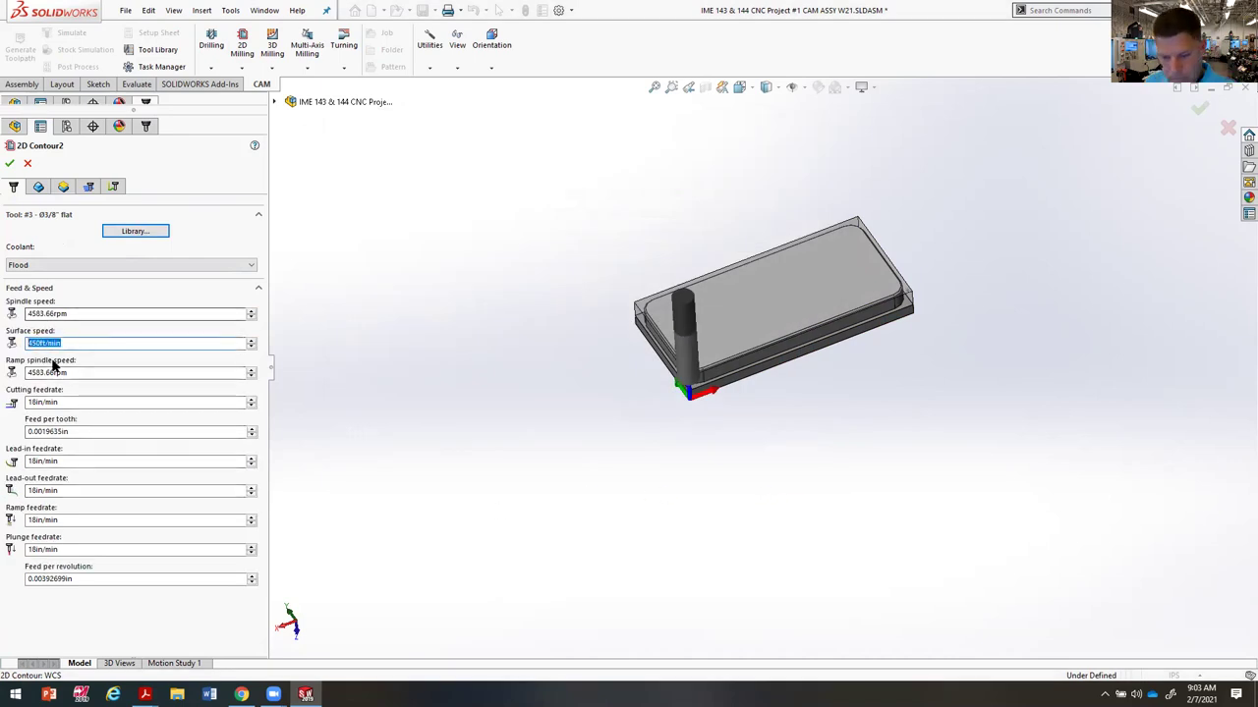
double_click(89, 313)
type("6000")
key("Tab")
left_click(135, 343)
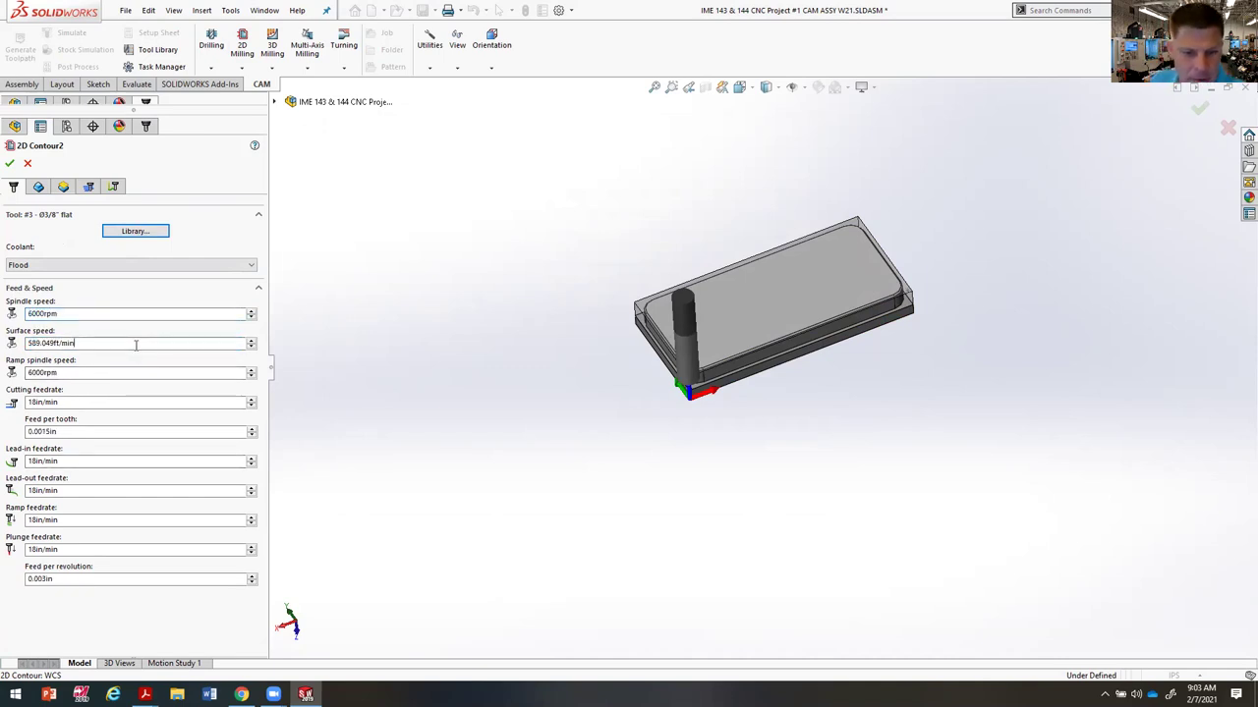
double_click(71, 344)
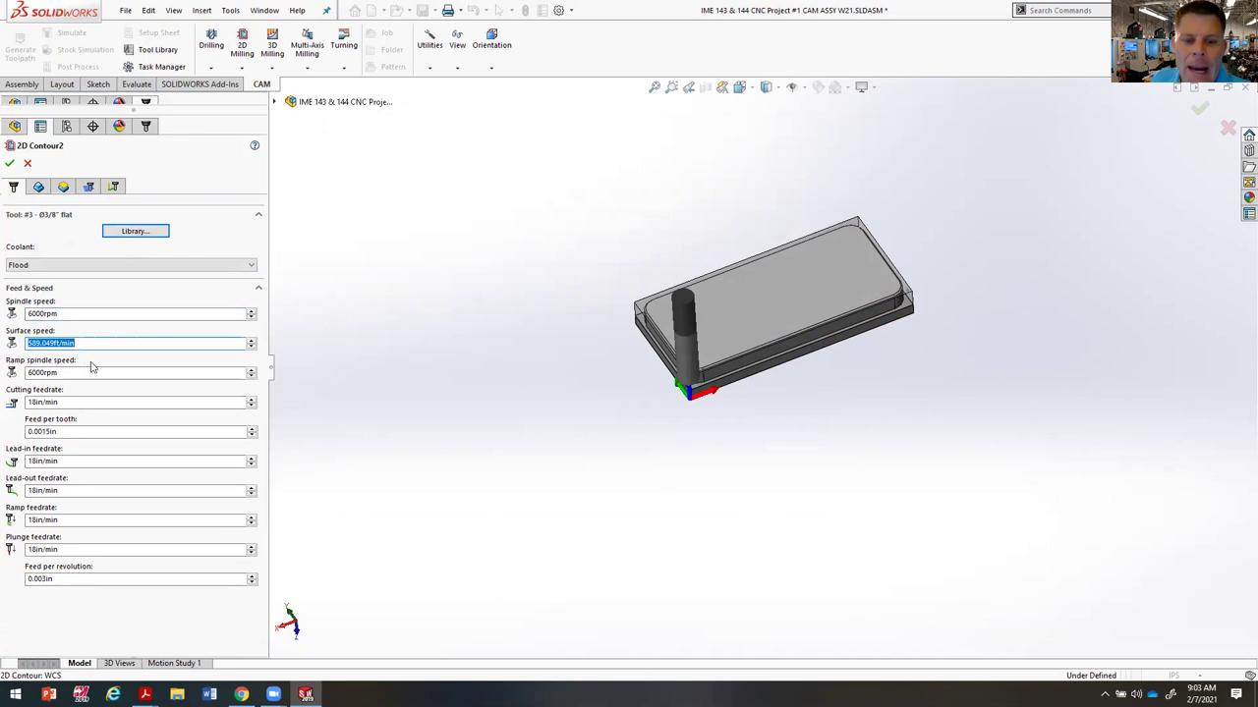
double_click(73, 315)
key("BackSpace")
key("ctrl+z")
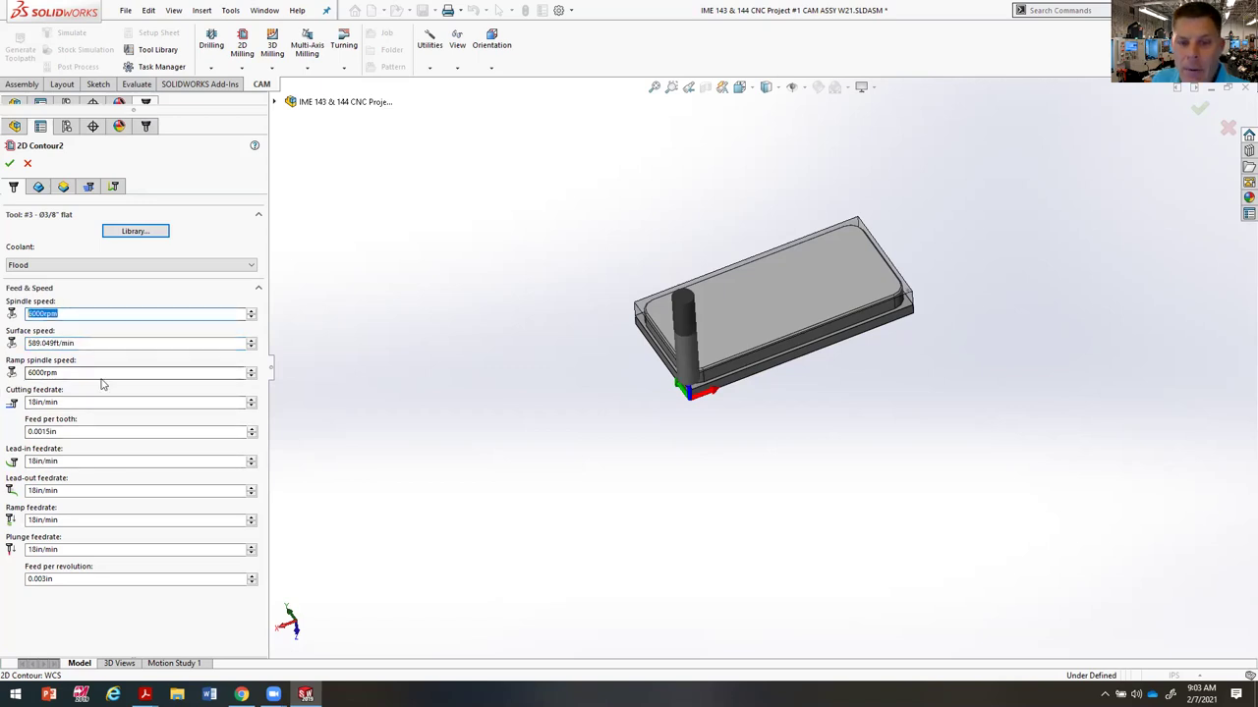
left_click_drag(75, 343, 32, 344)
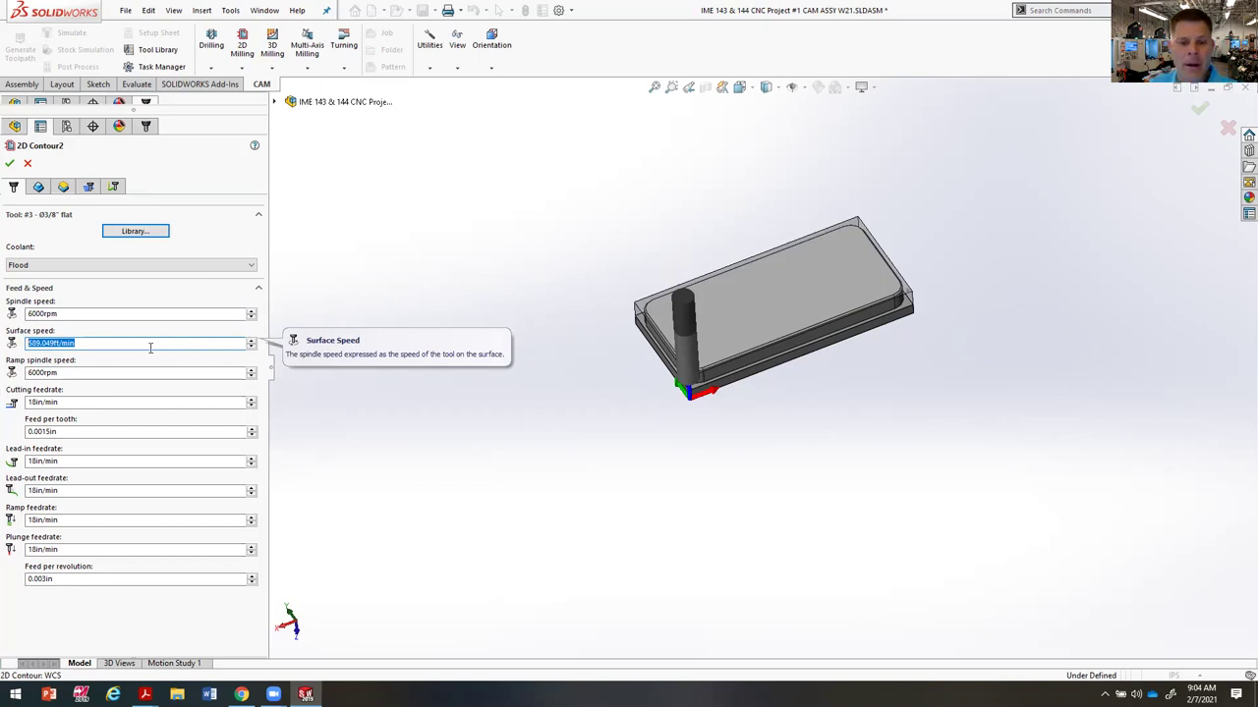
Step: Adjust the surface speed, then re-enter the 6000rpm spindle speed
type("12000")
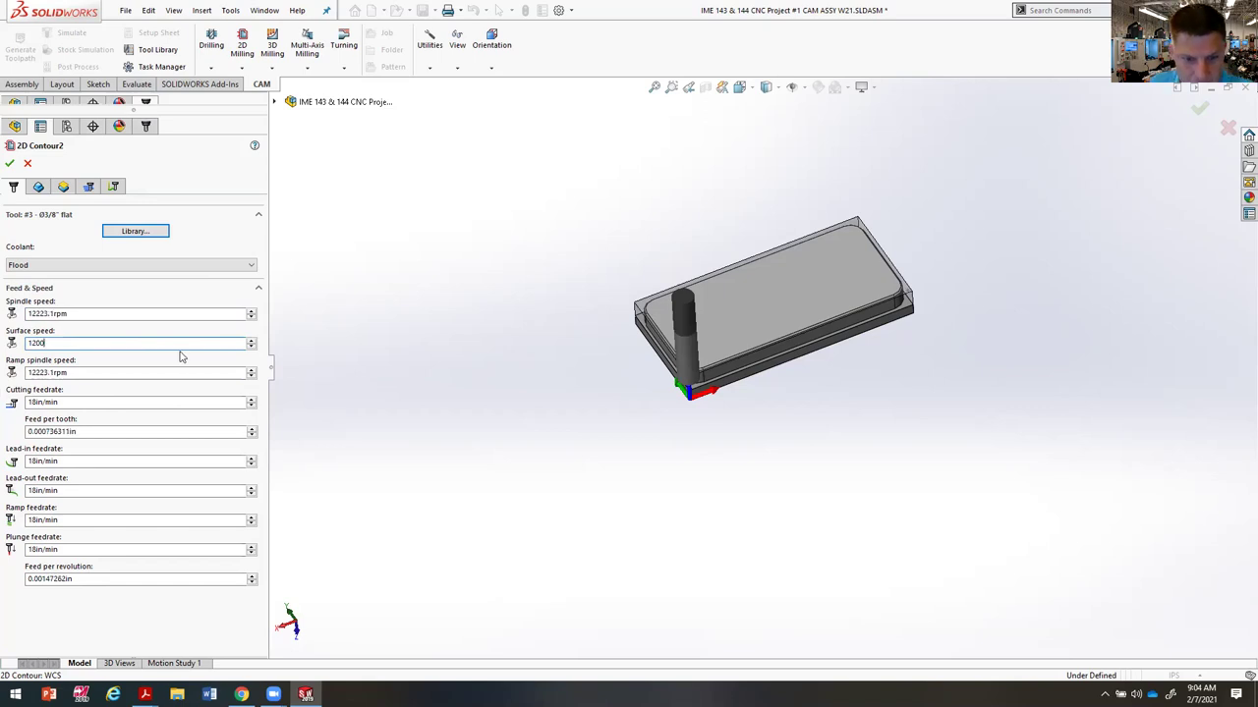
left_click(78, 312)
double_click(90, 313)
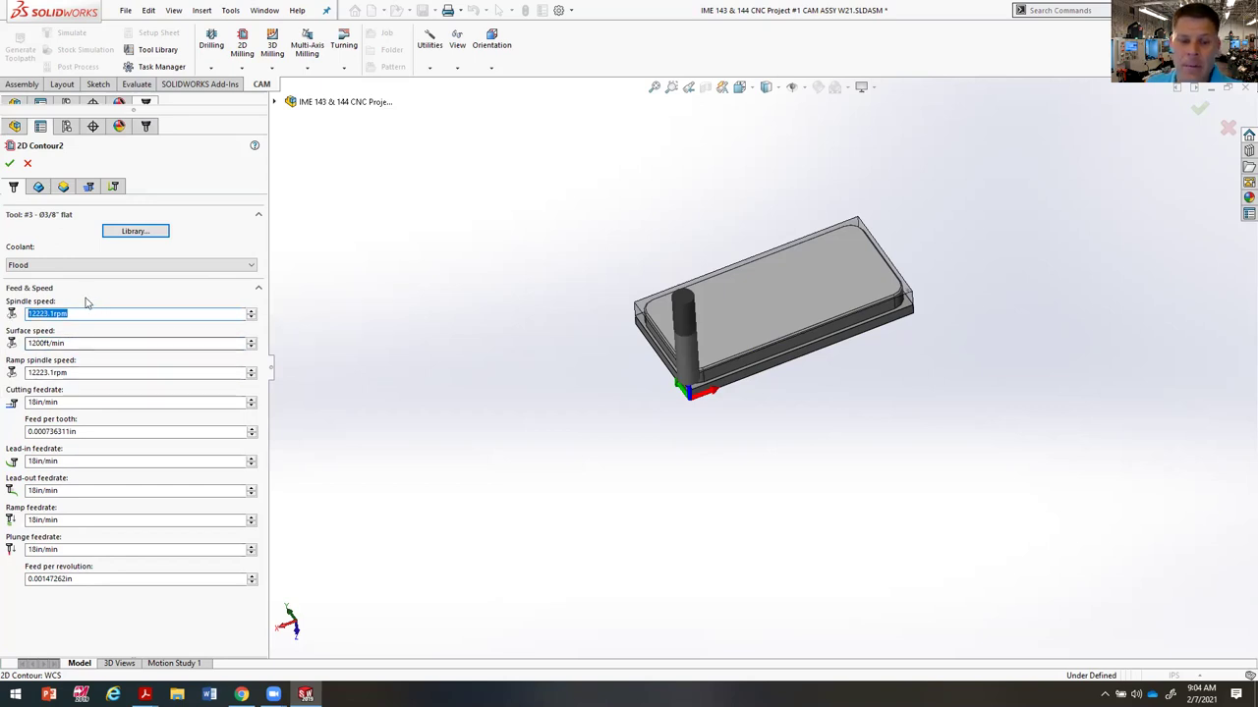
type("6000")
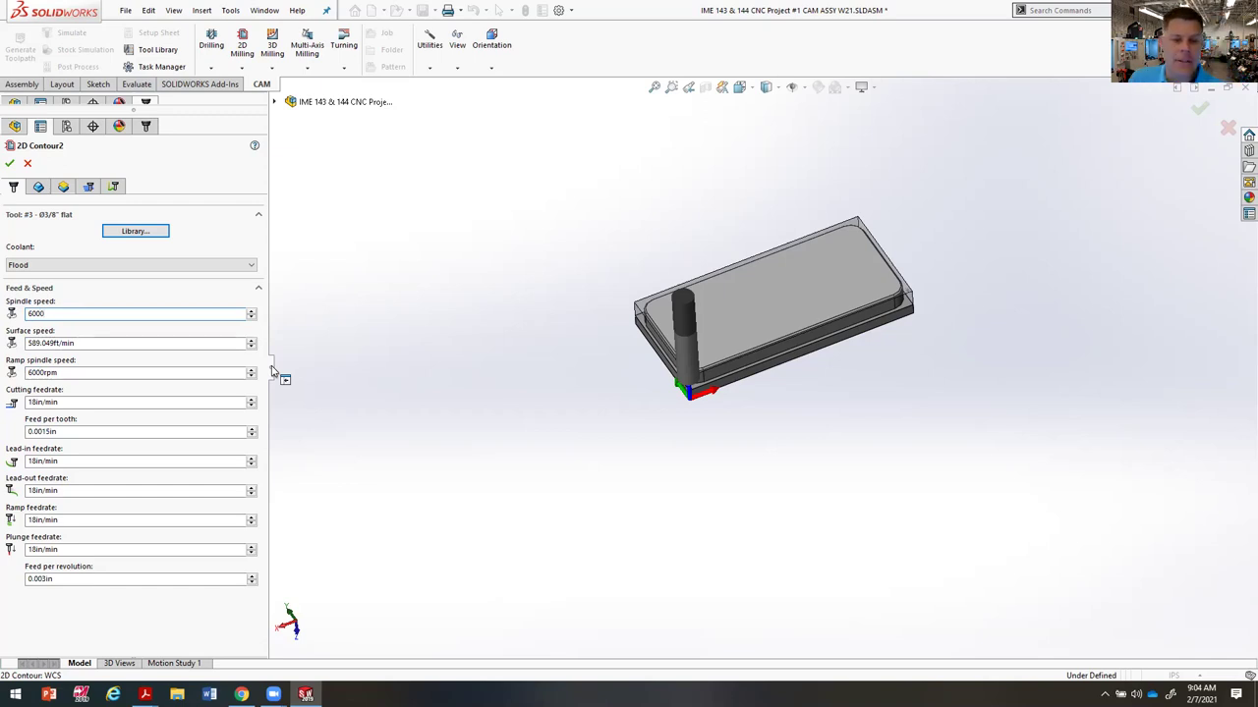
left_click(92, 343)
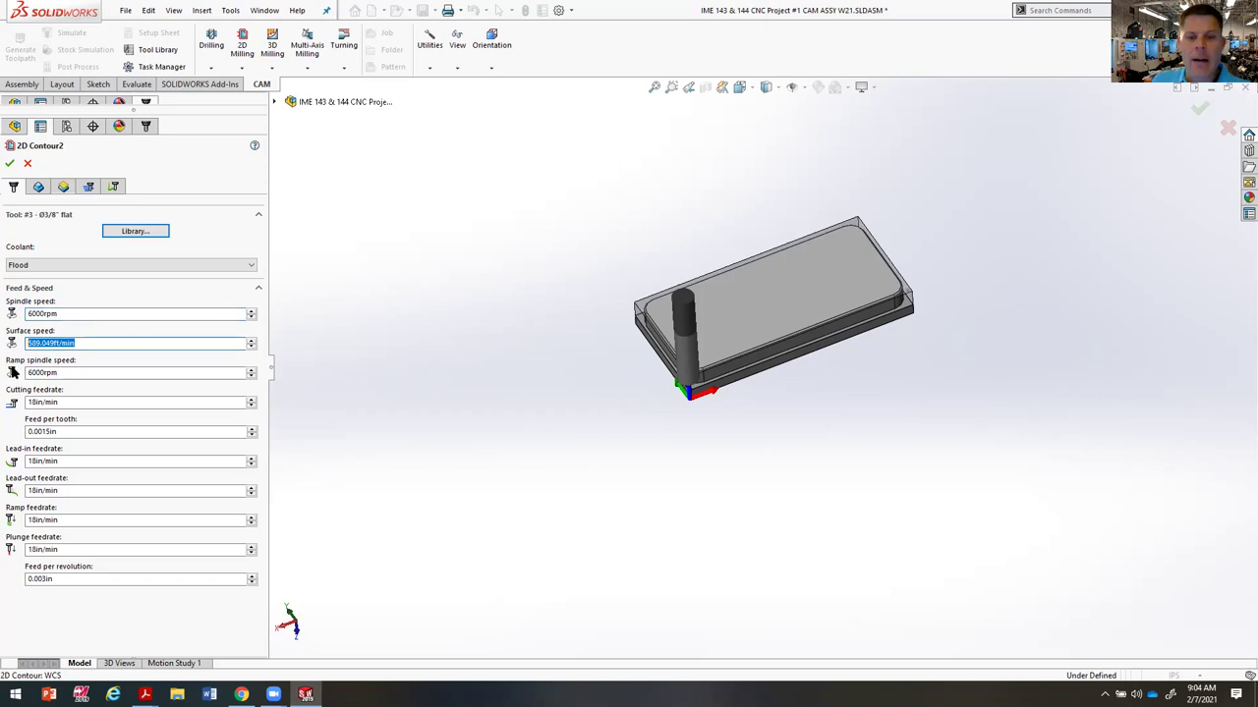
Step: Set feed per tooth to 0.003in and lead-in/lead-out feedrates to 36in/min, keeping ramp at 18in/min
left_click(32, 402)
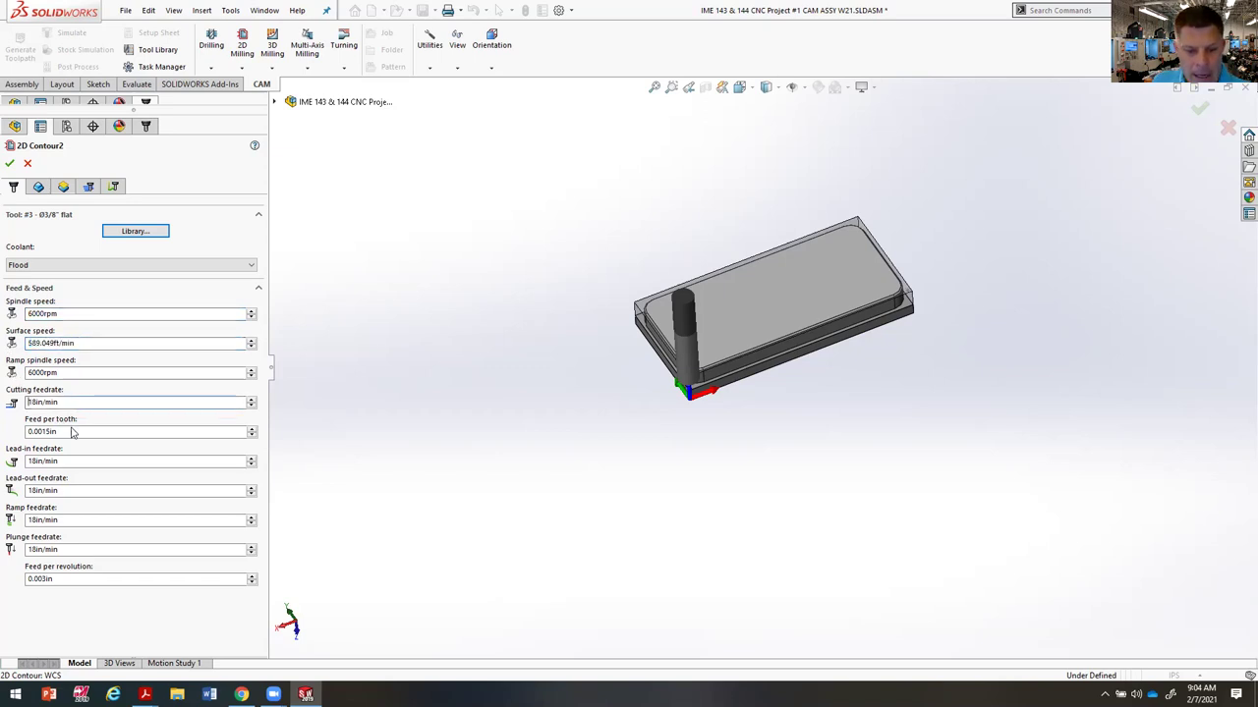
left_click_drag(41, 433, 99, 434)
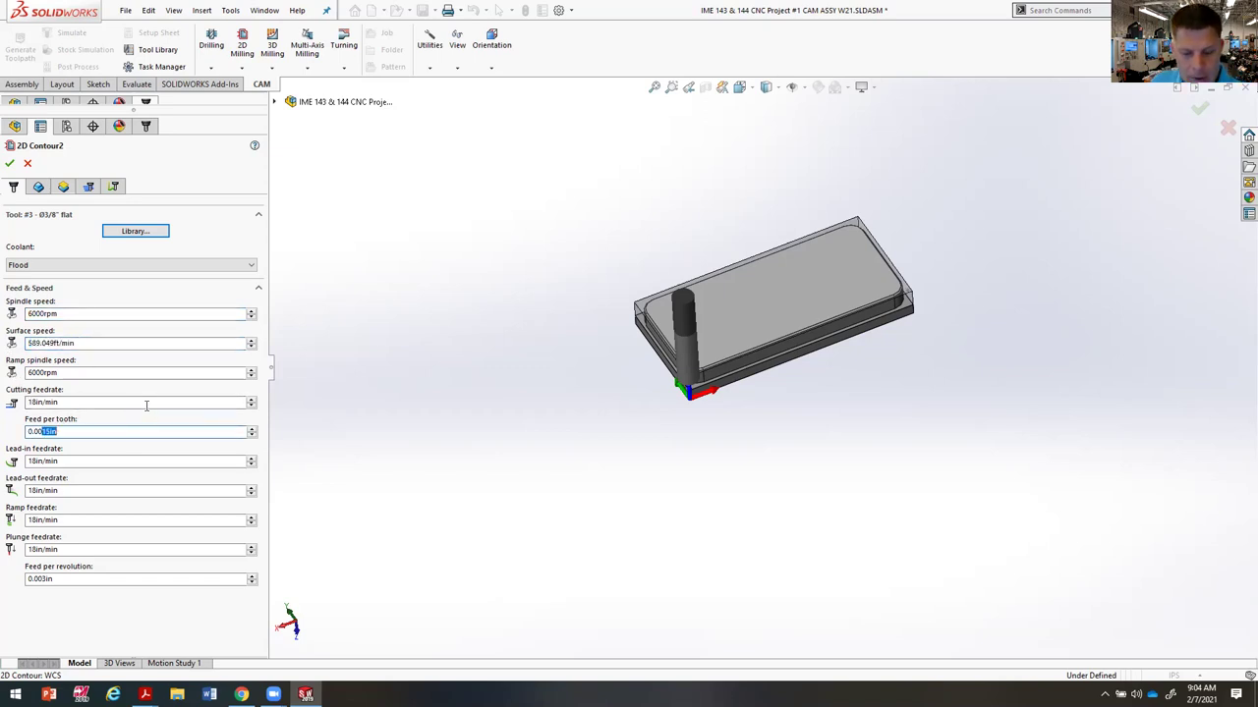
type("3")
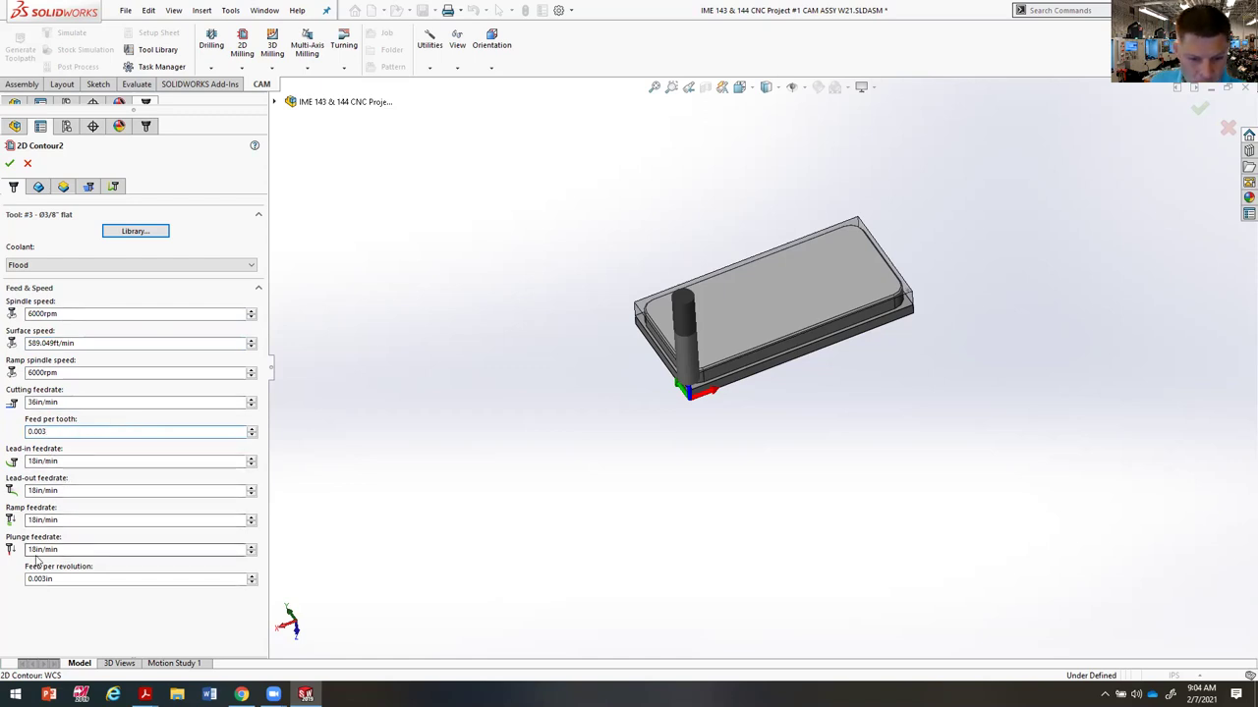
key("Tab")
type("36")
key("Tab")
type("36")
left_click_drag(69, 520, 13, 528)
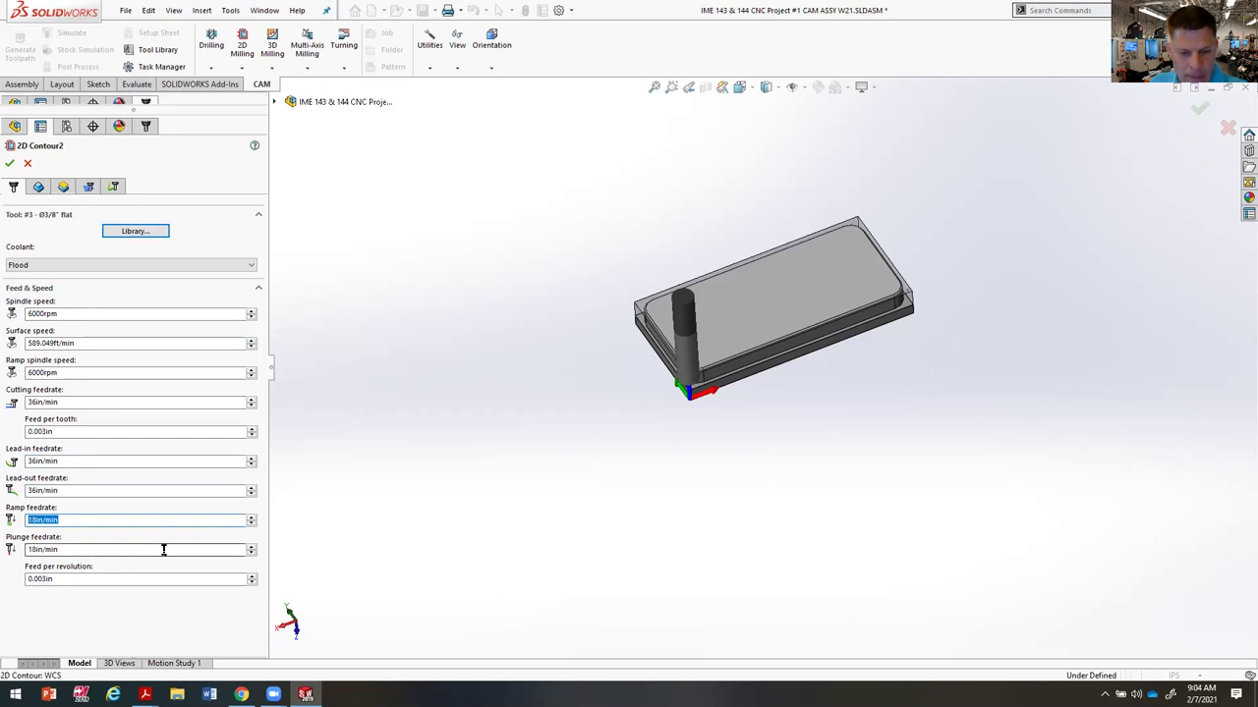
left_click(99, 550)
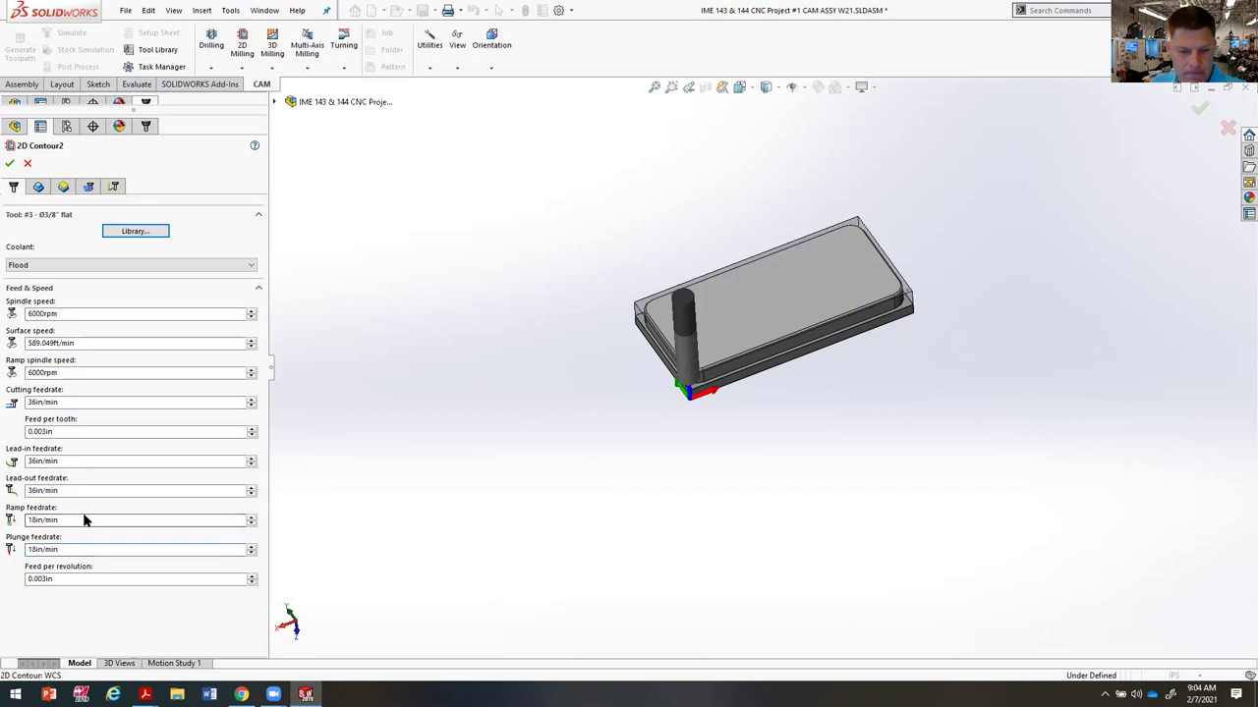
Step: Select the part's top edge loop (Edge<1>) as the contour geometry
left_click(39, 187)
scroll(837, 287, "down", 3)
middle_click_drag(837, 287, 1009, 398)
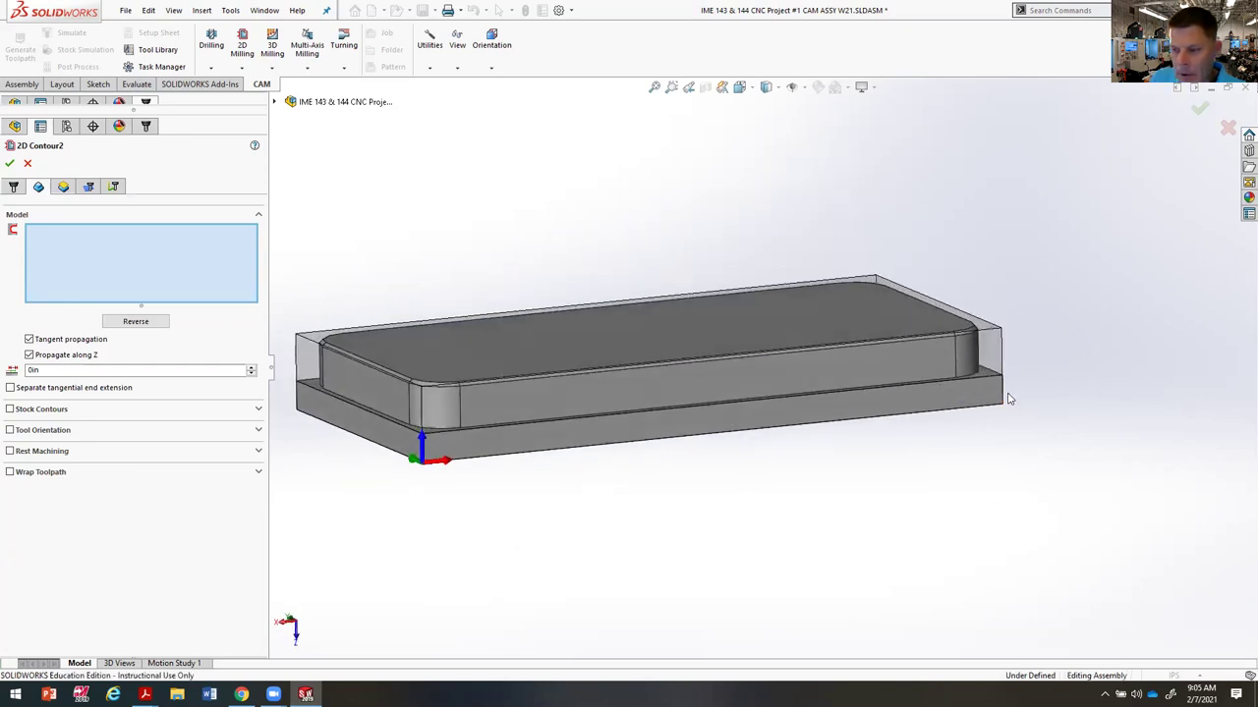
left_click(898, 343)
middle_click_drag(492, 280, 870, 561)
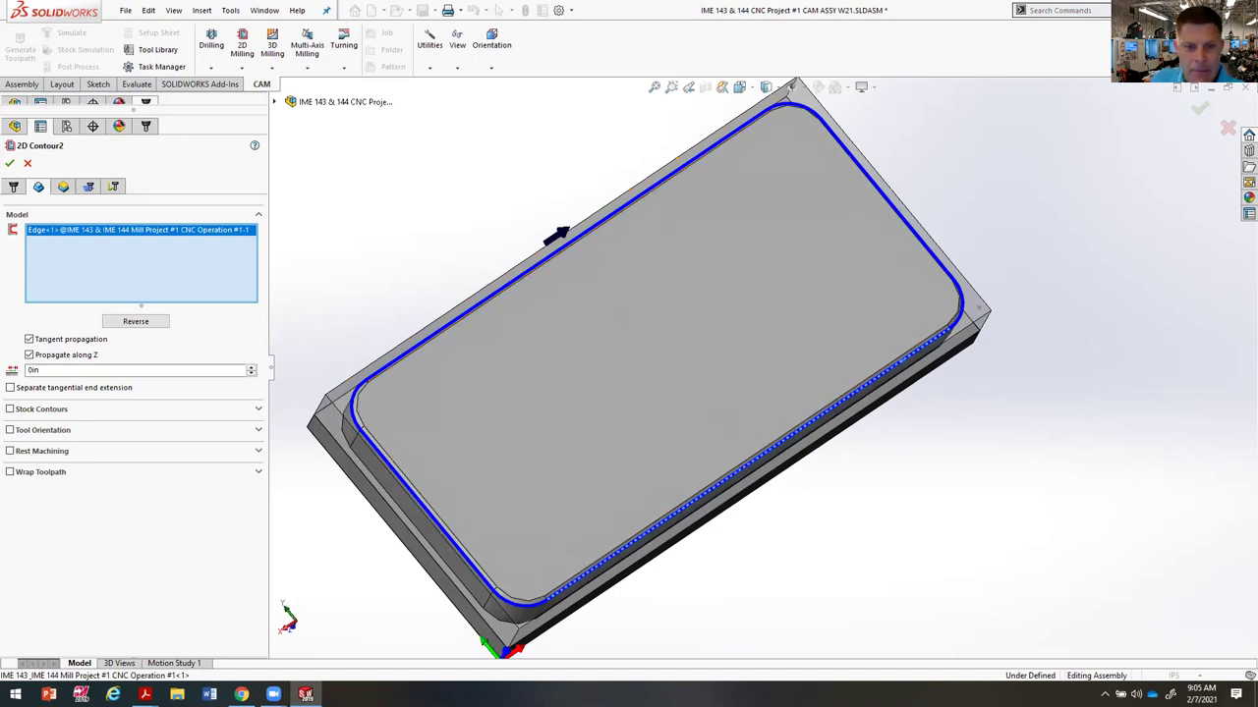
Step: Set the contour's clearance height reference to From Model Top
left_click(63, 187)
middle_click_drag(774, 417, 927, 269)
left_click(128, 246)
left_click(38, 292)
left_click(29, 299)
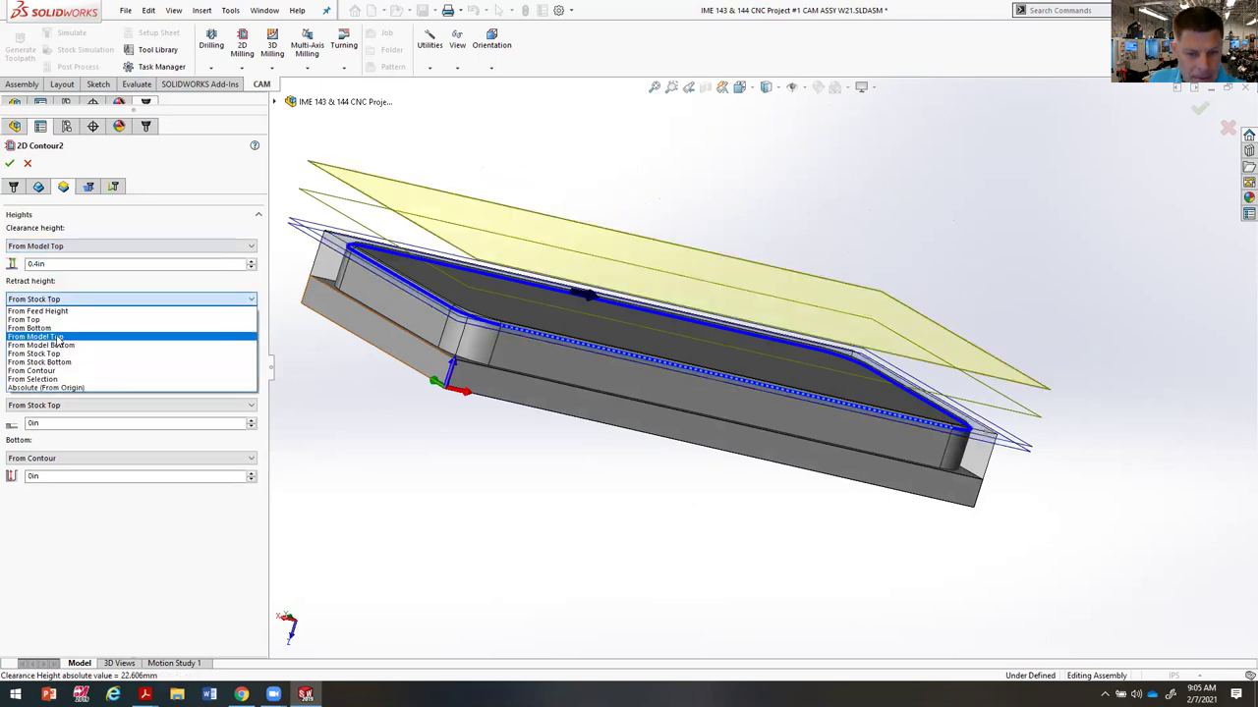
Step: Reference the retract, feed and top heights to the model top
left_click(57, 338)
left_click(69, 352)
left_click(77, 396)
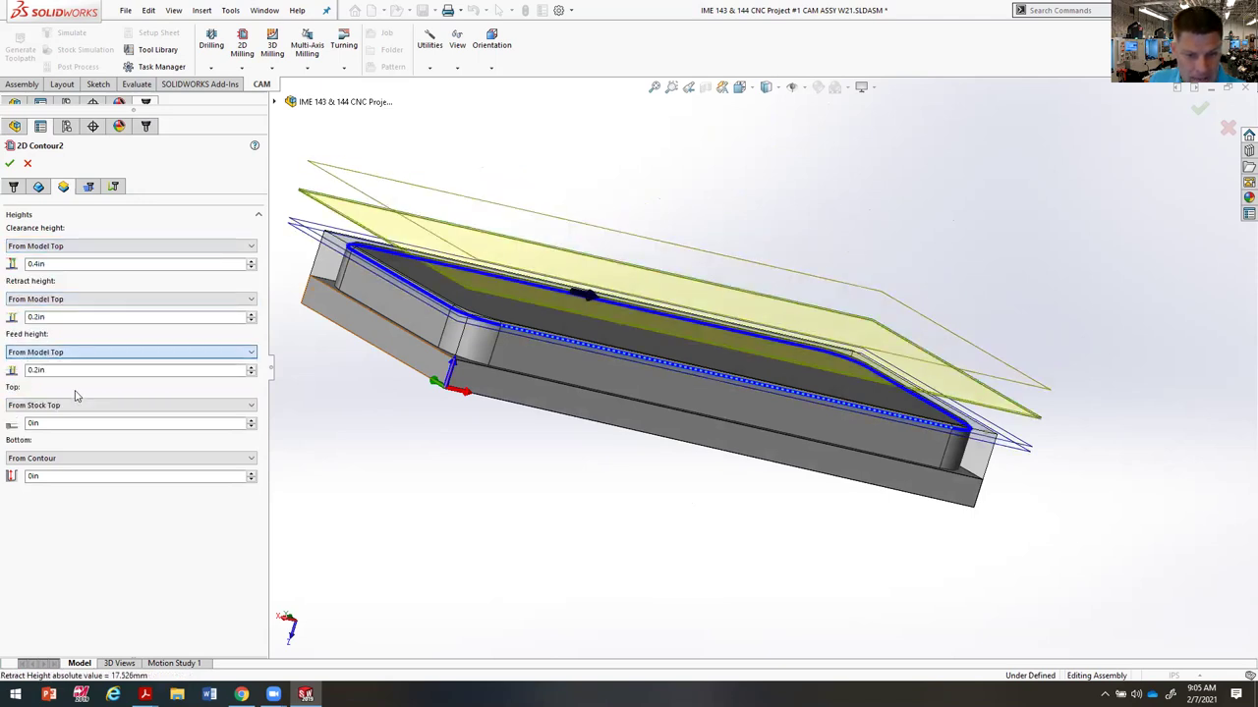
left_click(65, 404)
left_click(61, 424)
Step: Set clearance, retract and feed heights to 0.1in
left_click(46, 262)
type(".1")
left_click(39, 317)
type(".1")
left_click(52, 369)
type(".1")
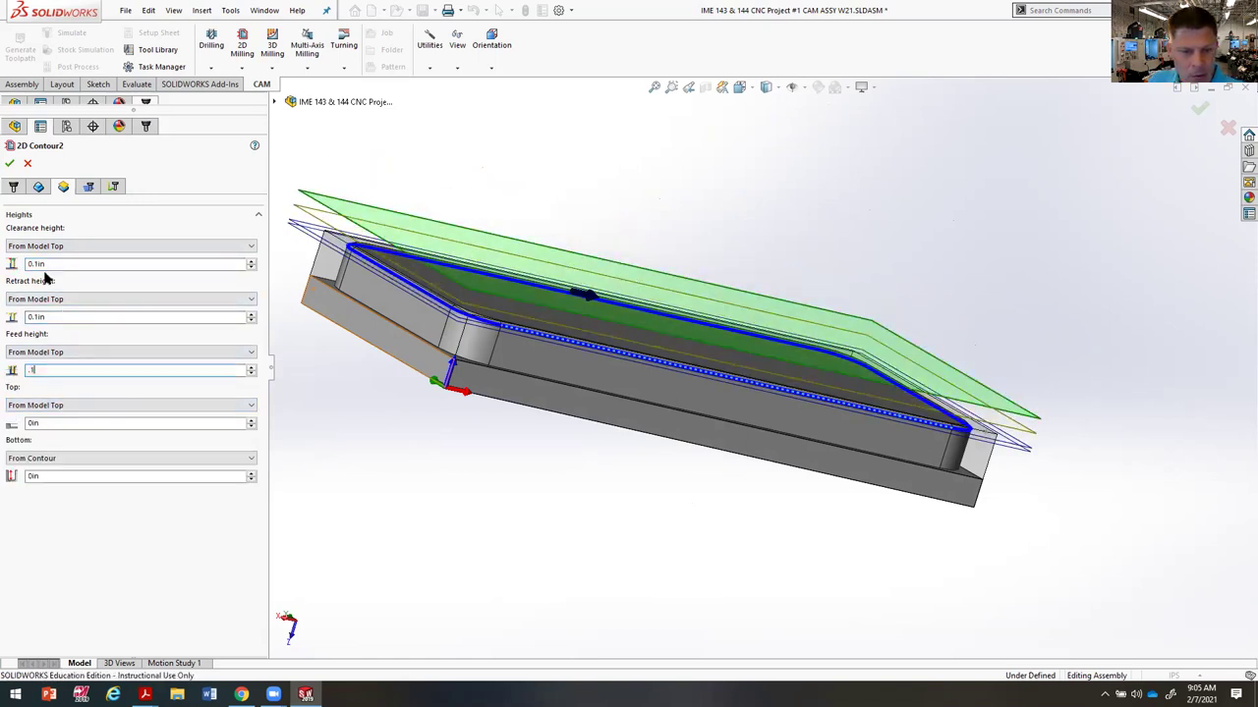
left_click(72, 422)
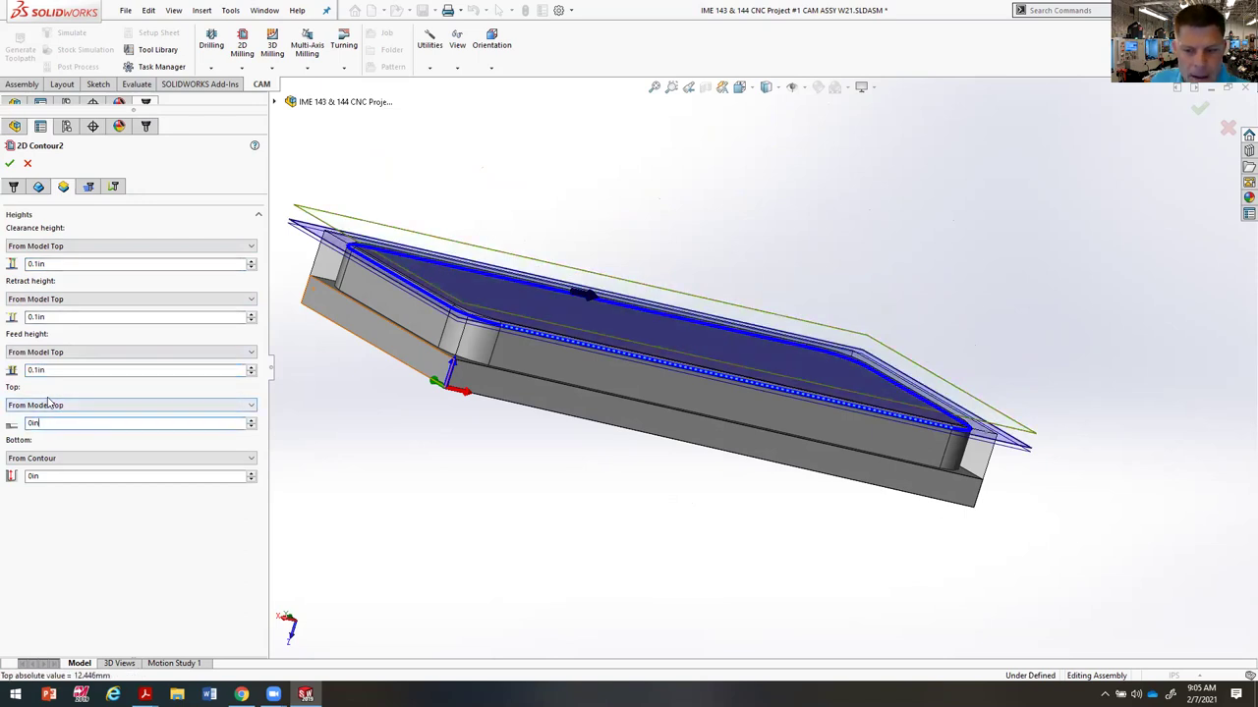
Step: Take the contour bottom From Selection using the part's lower step face
left_click(61, 458)
left_click(39, 520)
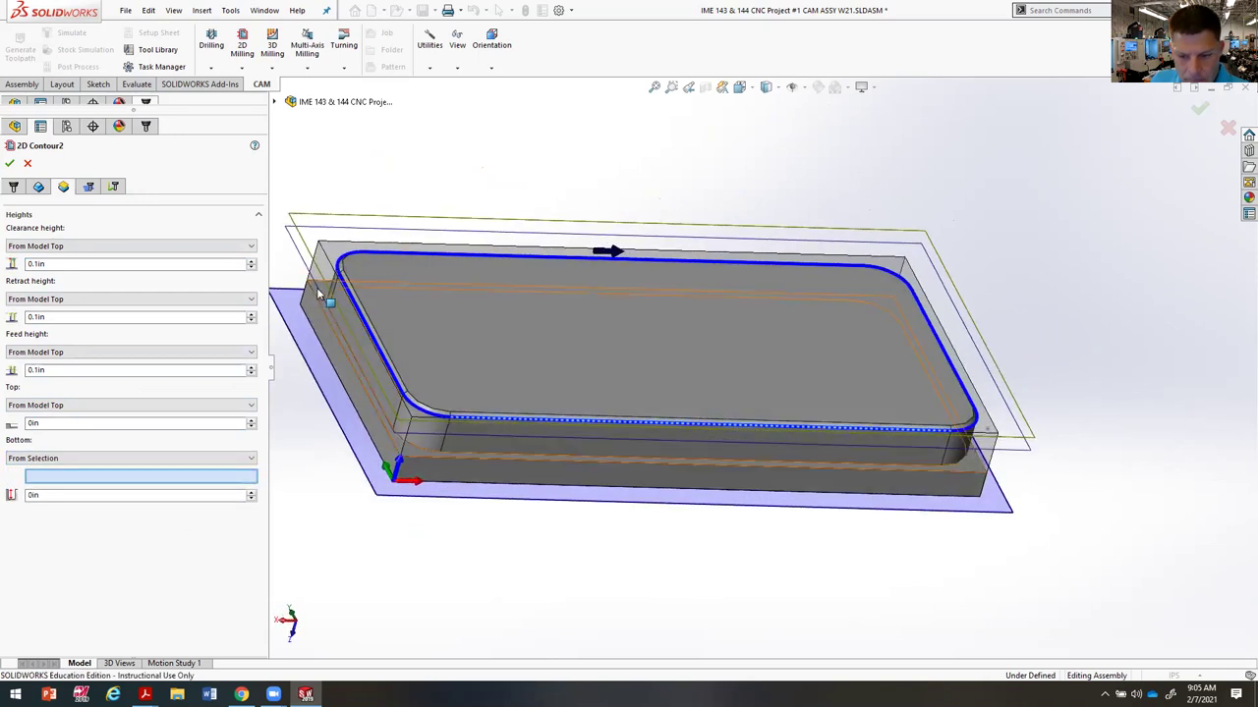
left_click(320, 286)
mouse_move(680, 573)
middle_mouse_down()
mouse_move(674, 452)
mouse_move(704, 491)
mouse_move(652, 520)
mouse_move(690, 560)
mouse_move(678, 550)
middle_mouse_up()
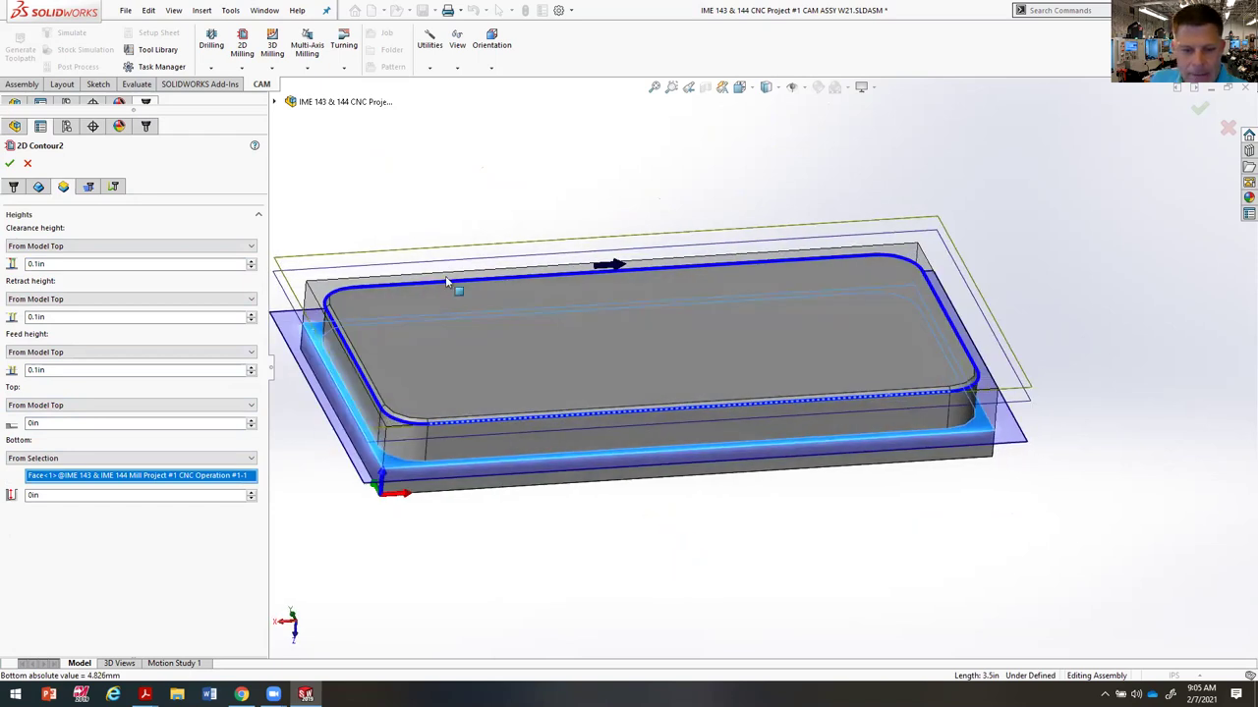
Step: Review the contour parameters, leaving stock to leave off, and the linking settings
left_click(88, 186)
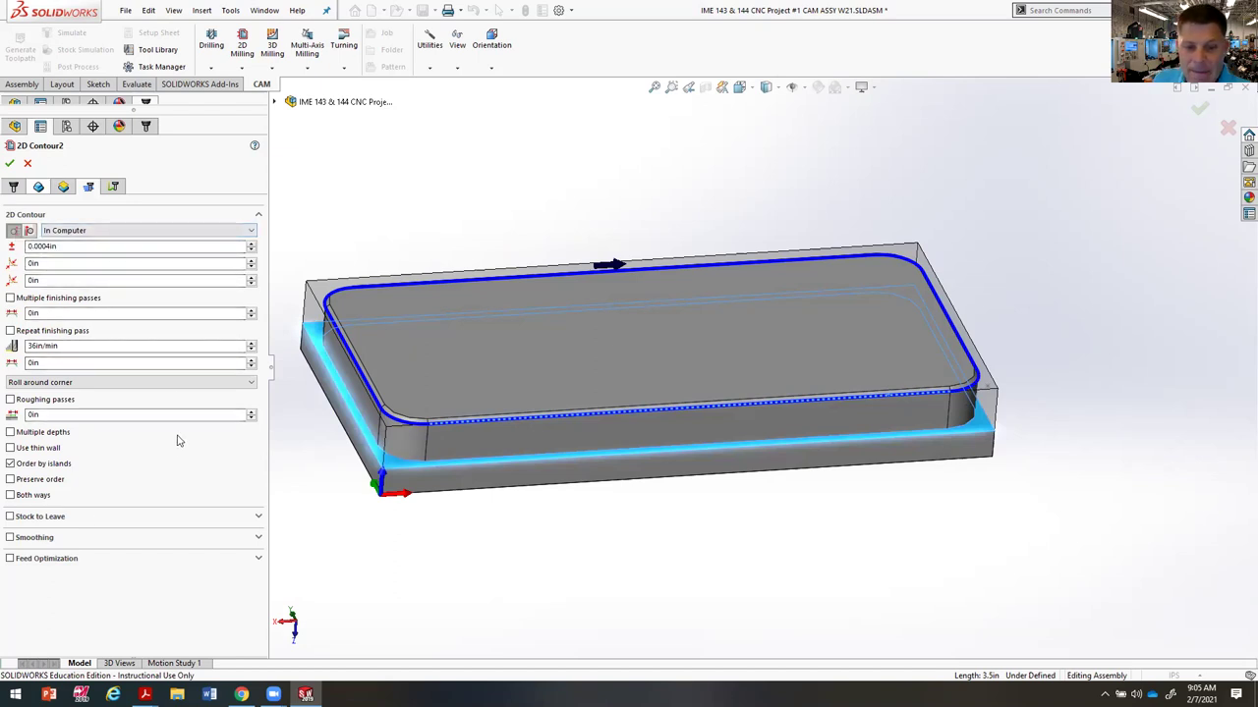
left_click(25, 515)
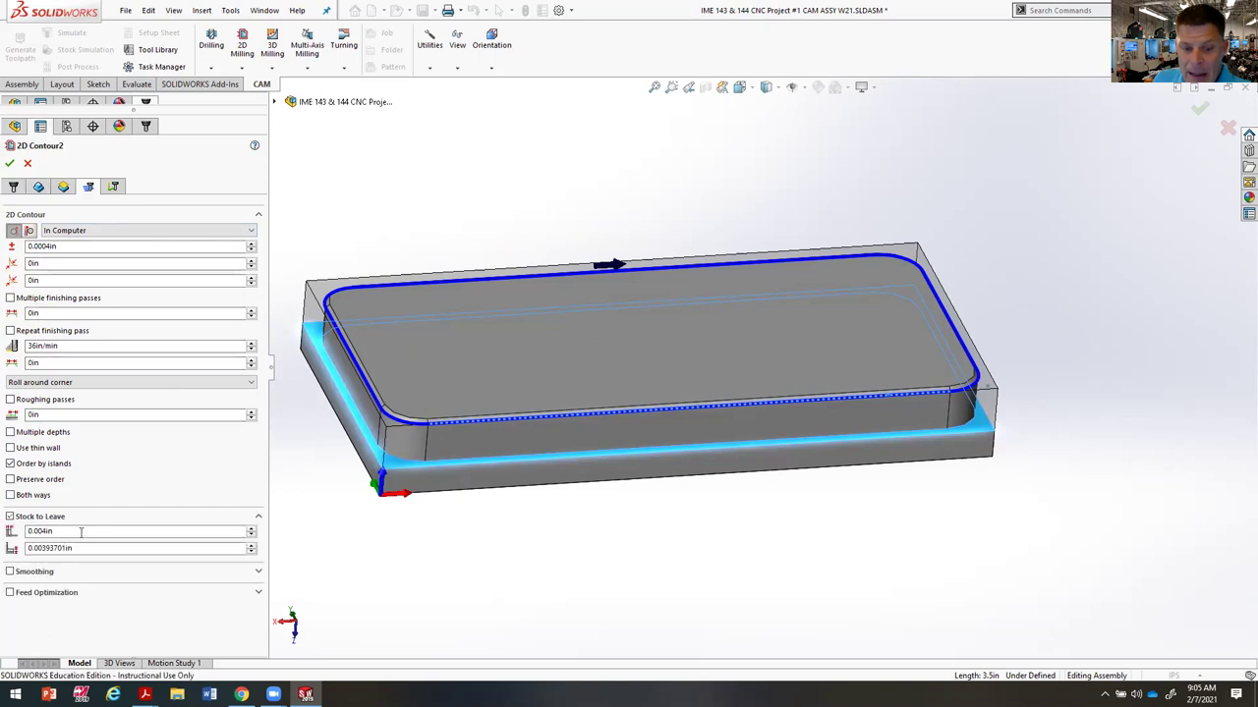
left_click(10, 516)
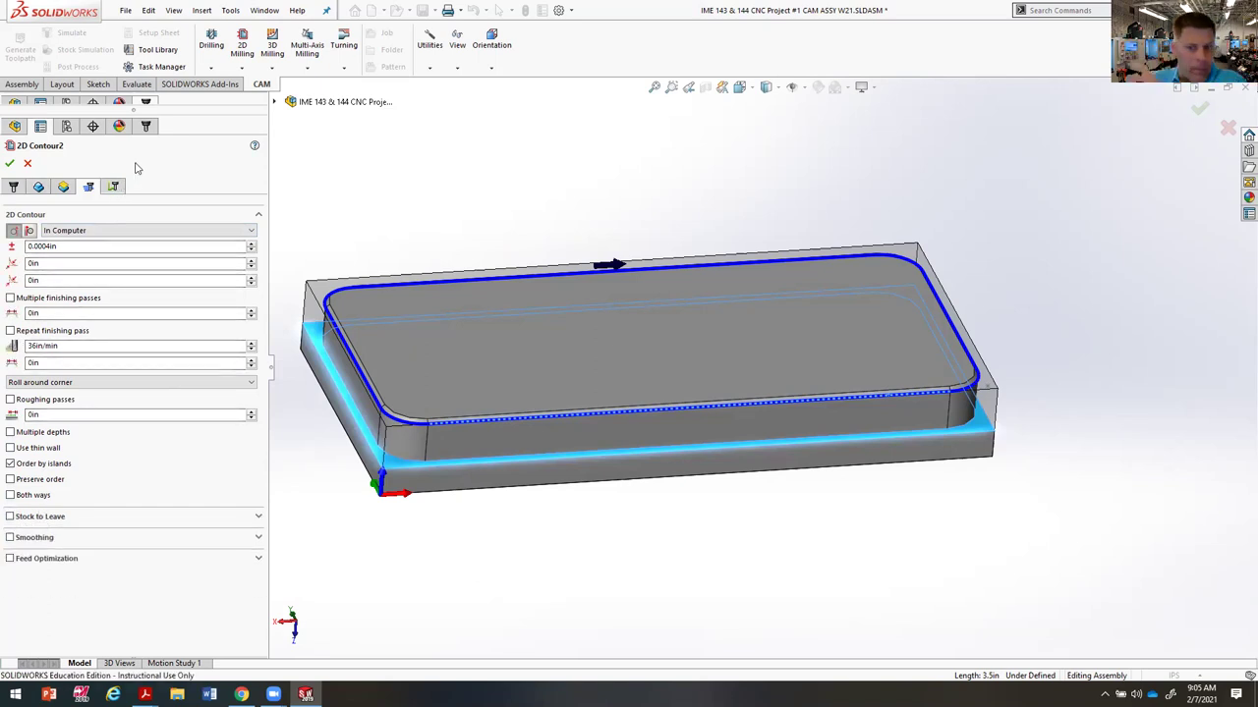
left_click(114, 186)
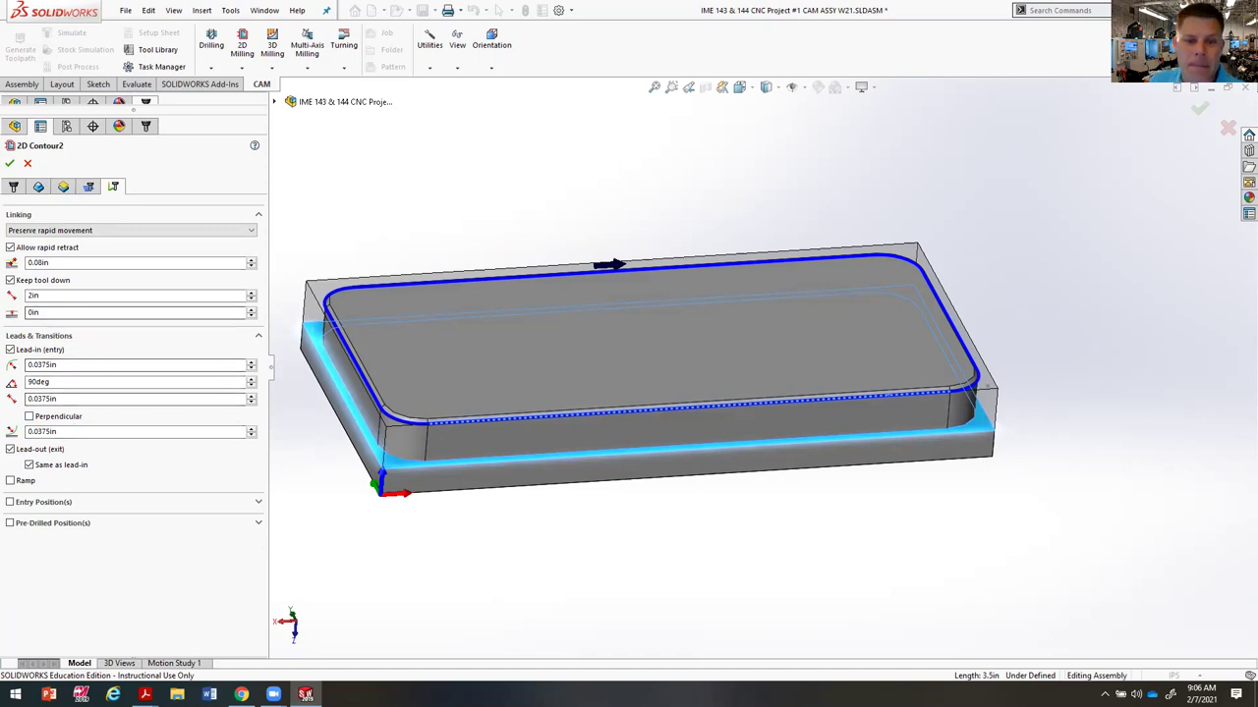
Step: Accept 2D Contour2 and rename it "Finish Outside Contour 3/8" EM"
key("Return")
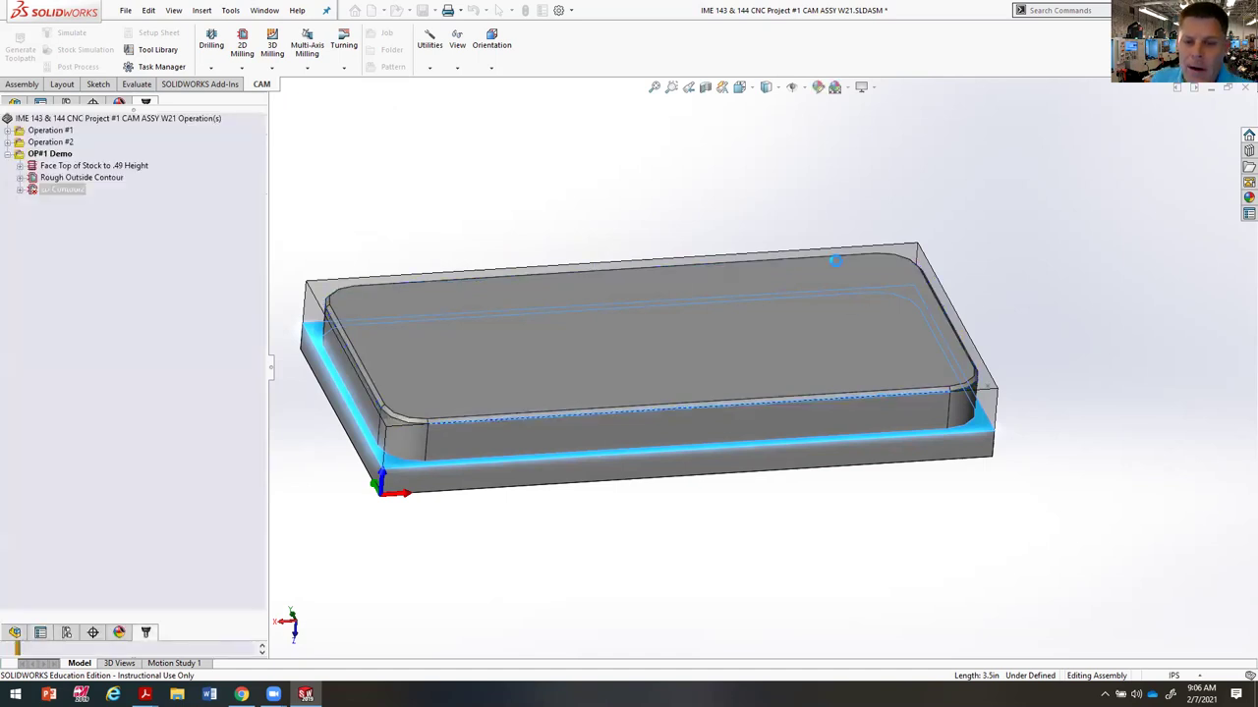
middle_click_drag(805, 169, 783, 185)
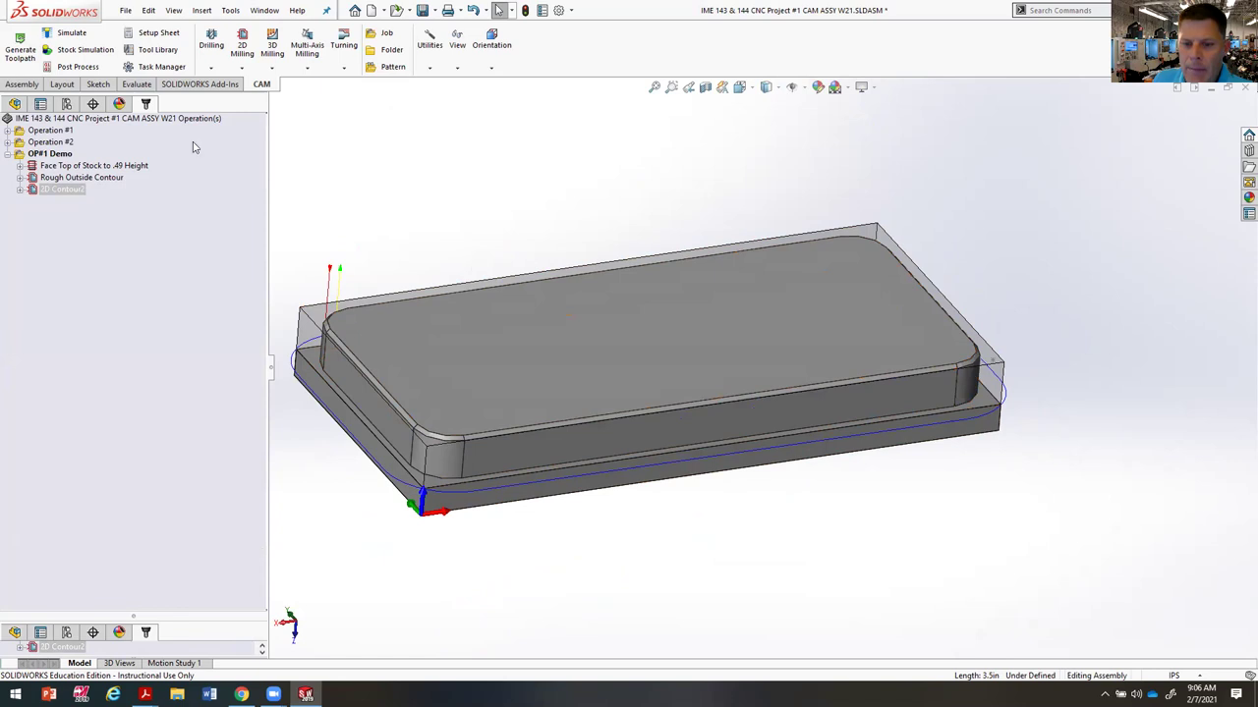
right_click(72, 190)
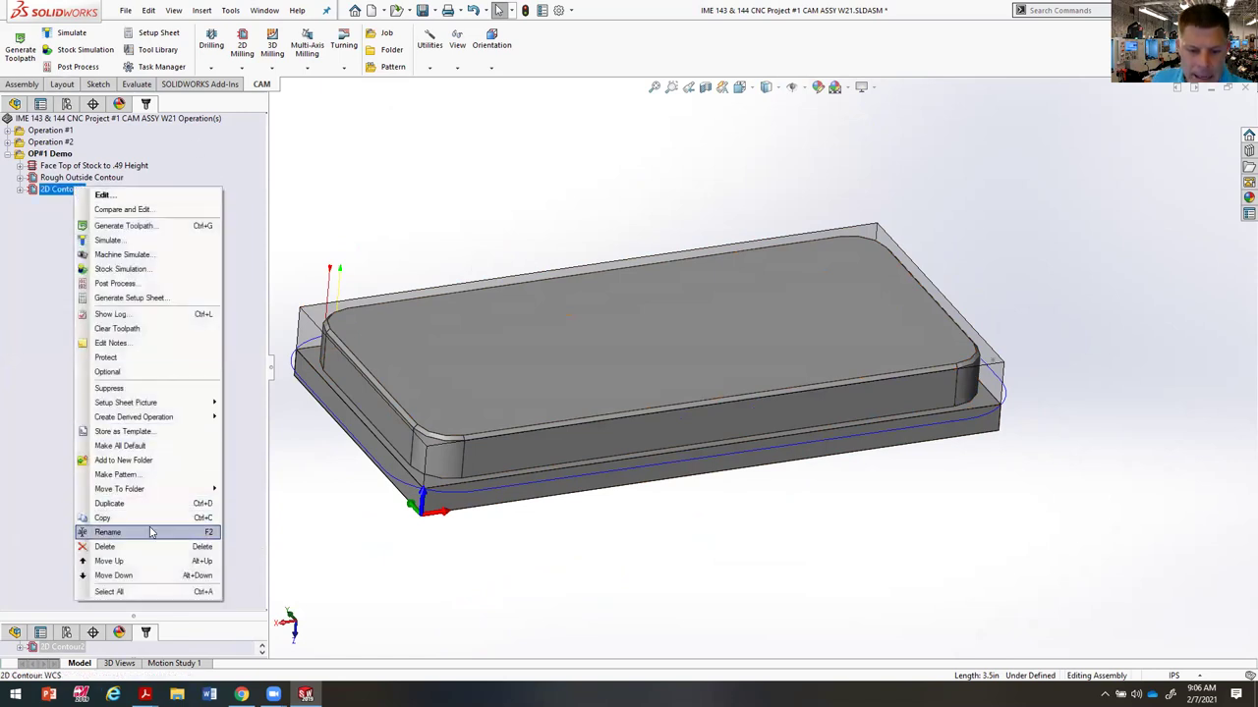
left_click(137, 532)
type("Finish P")
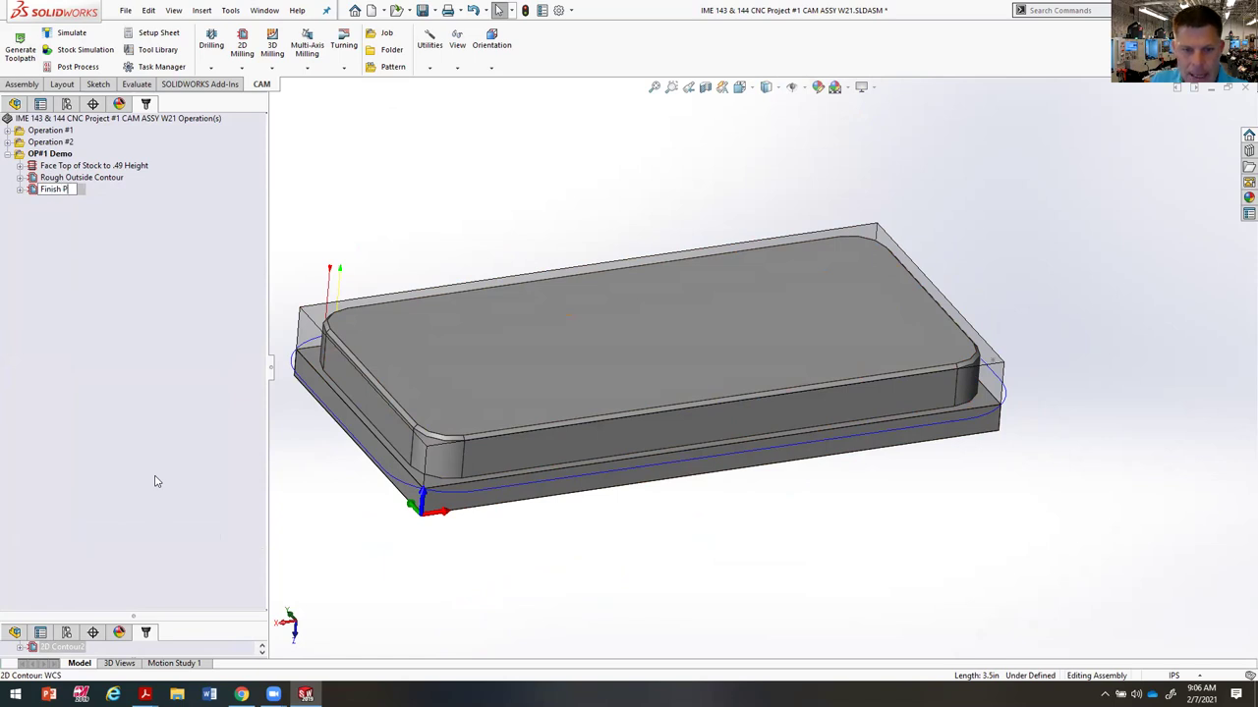
key("BackSpace")
type("Outside Con")
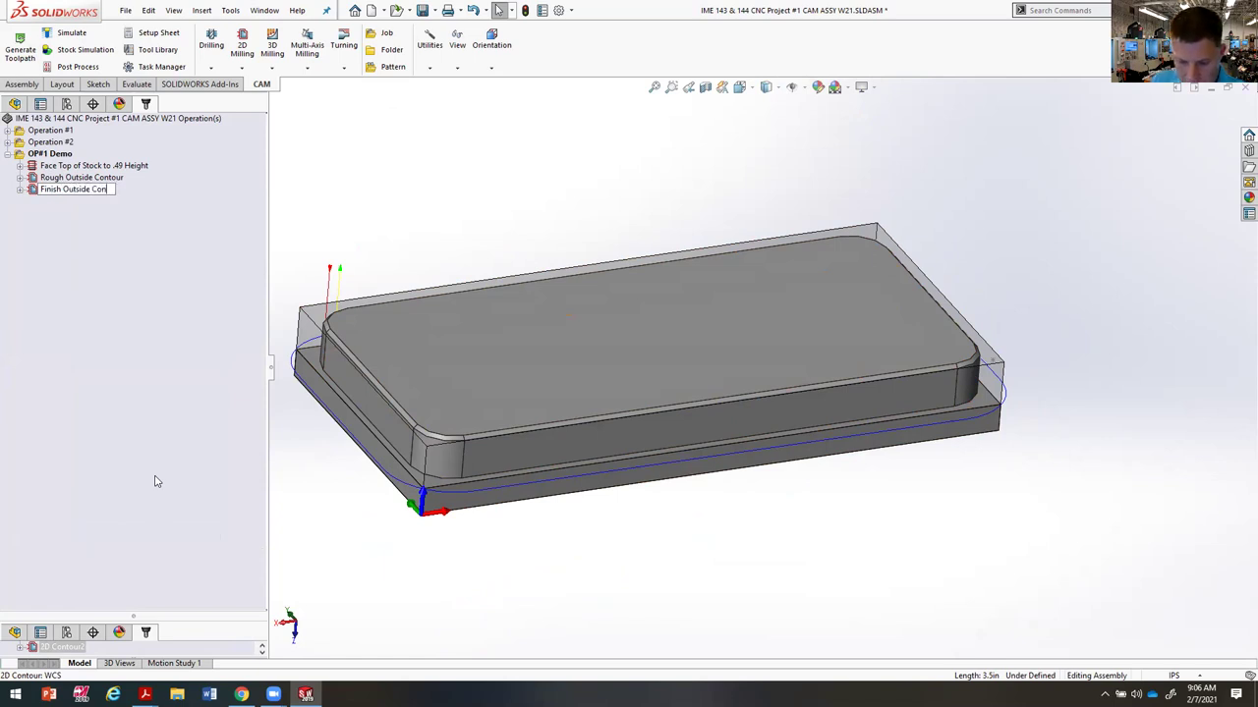
type("tour 3")
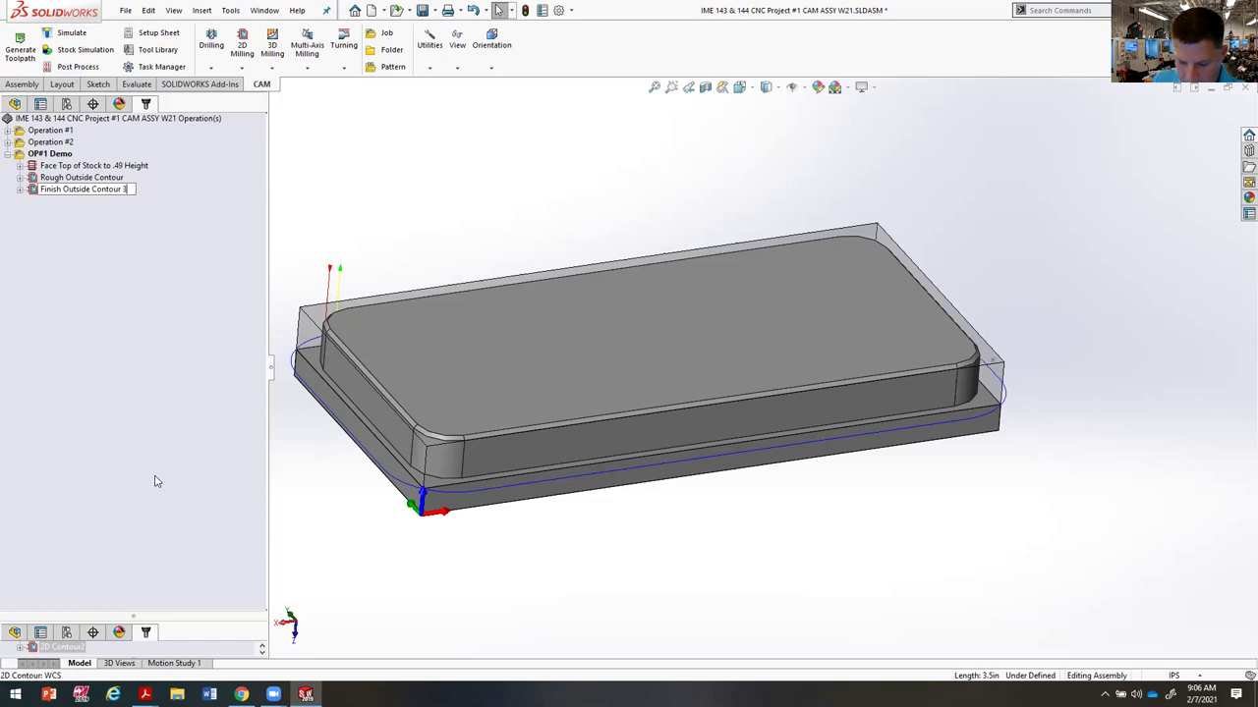
type("/8\" EM")
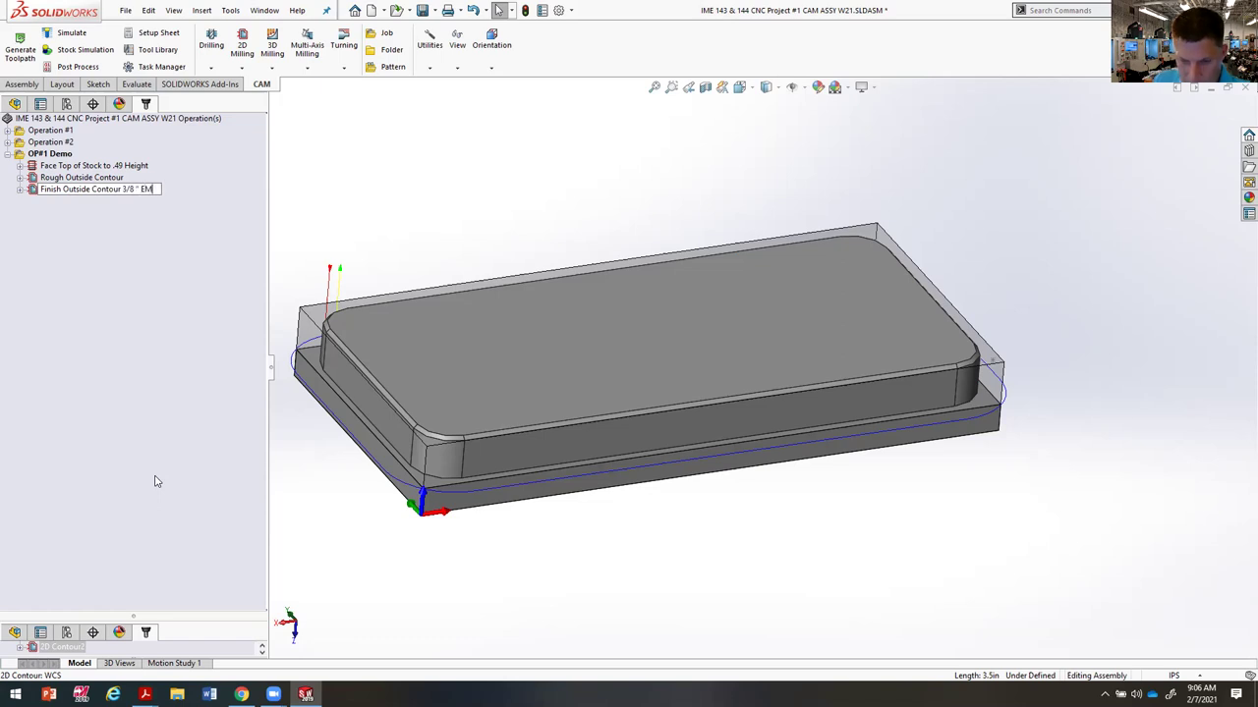
Step: Rename Rough Outside Contour to "Rough Outside Contour 1/2" EM"
right_click(97, 179)
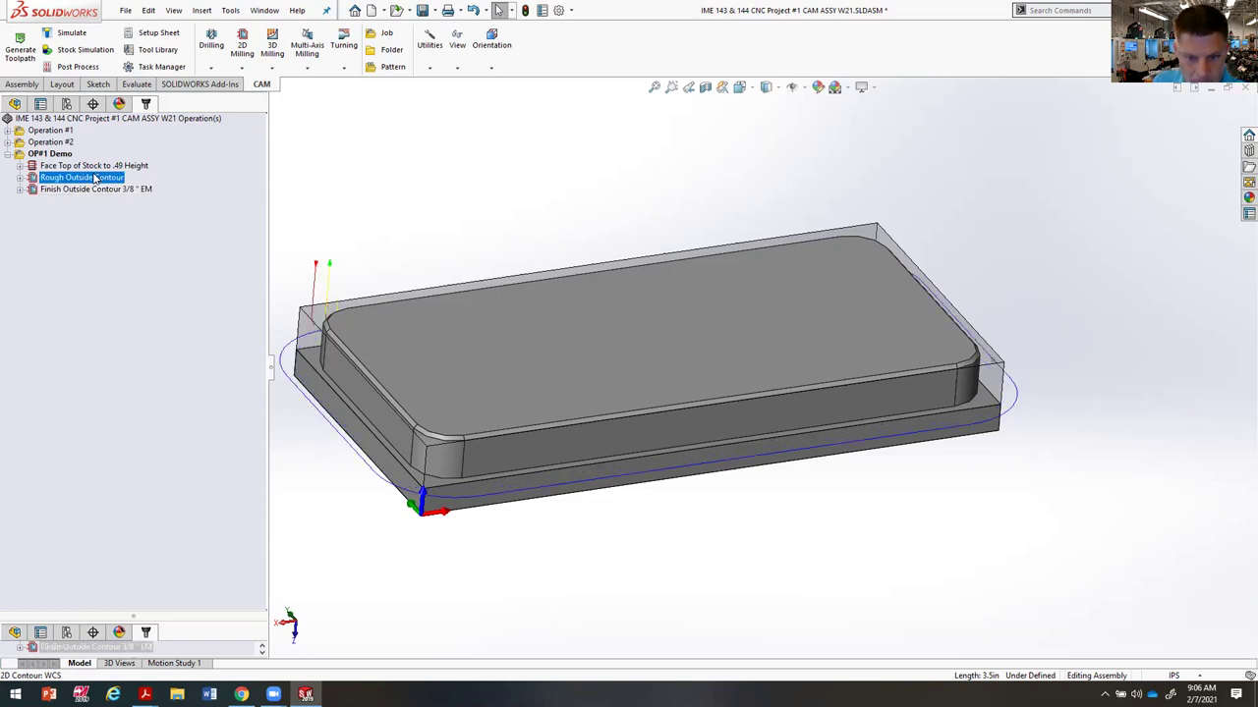
left_click(127, 520)
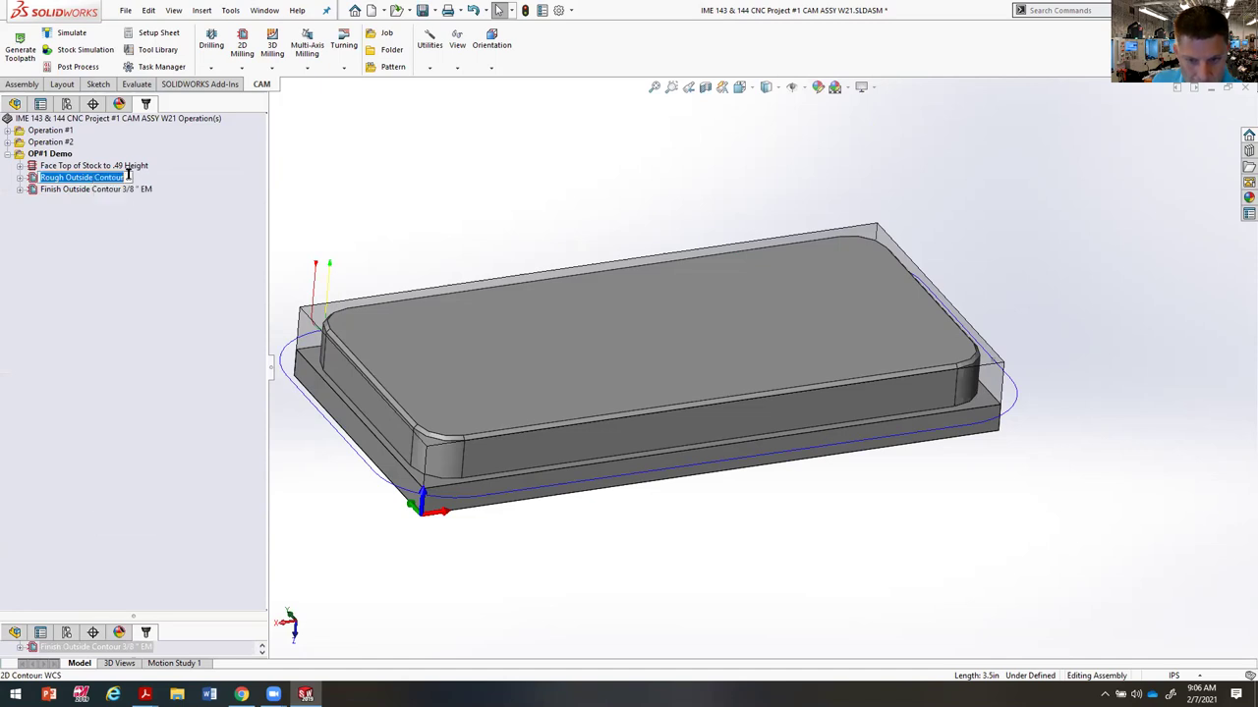
left_click(129, 176)
type("1/2\" E")
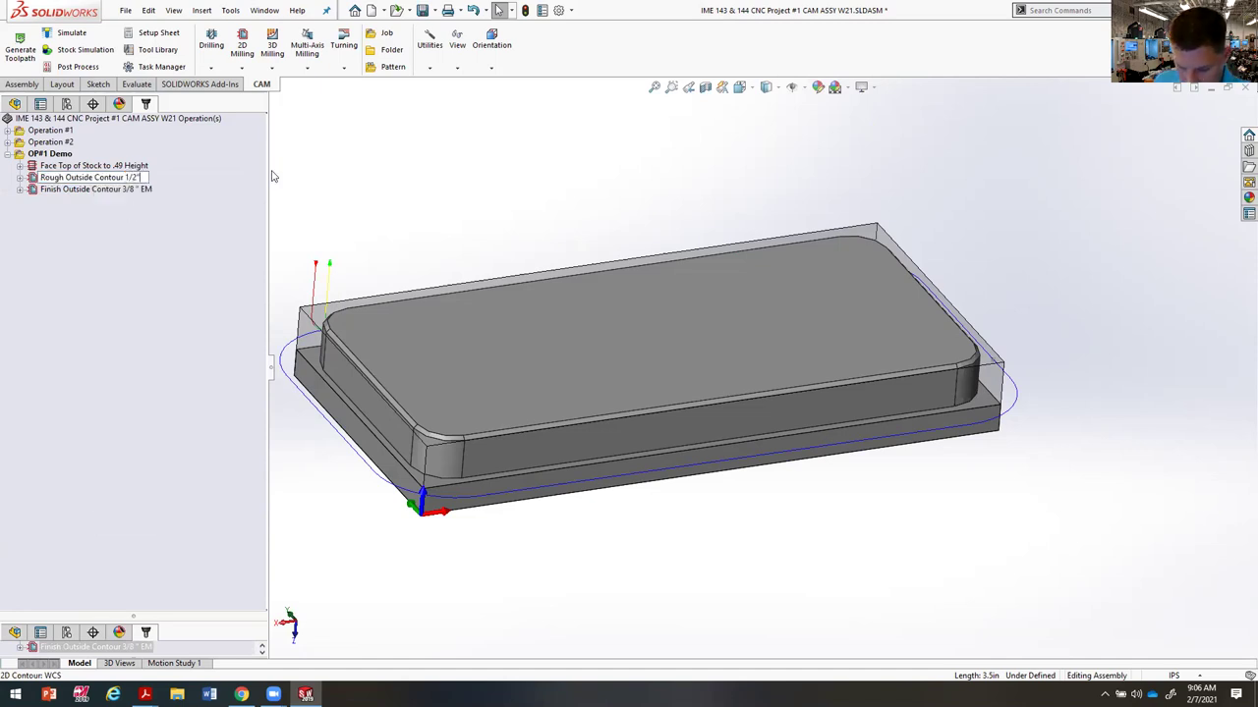
type("M")
left_click(172, 234)
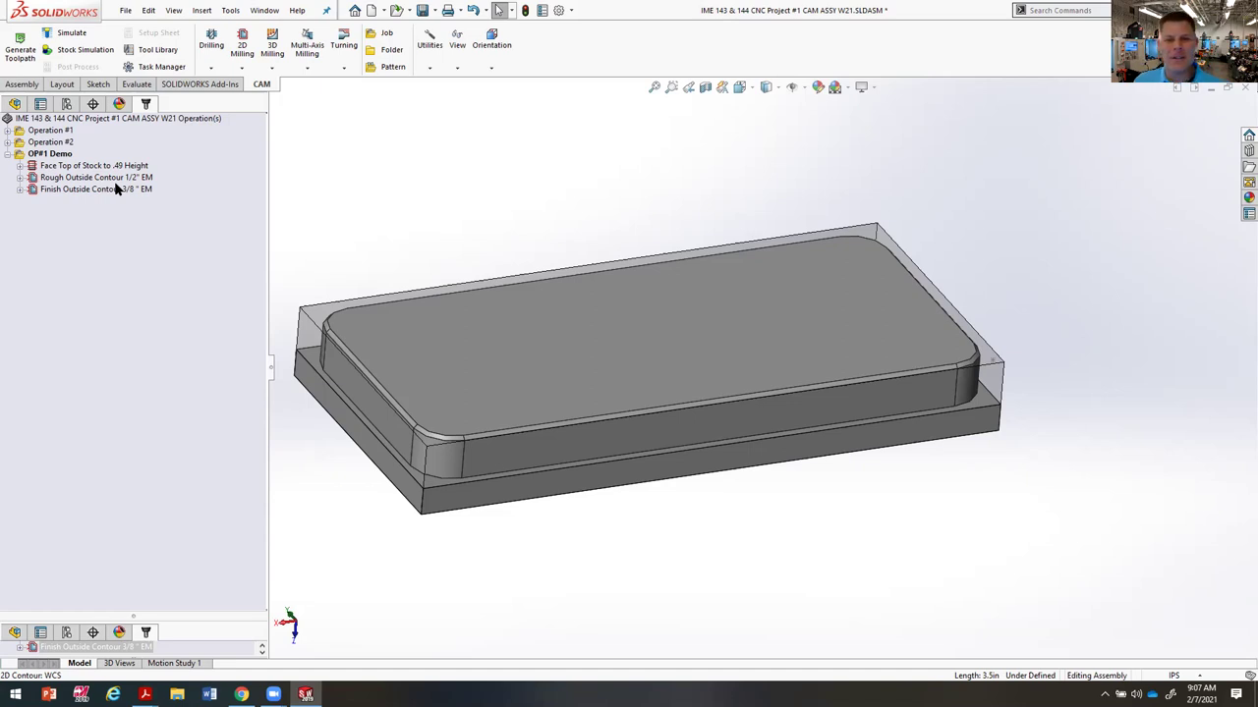
Step: Add a 2D Chamfer operation to OP#1 Demo
left_click(241, 67)
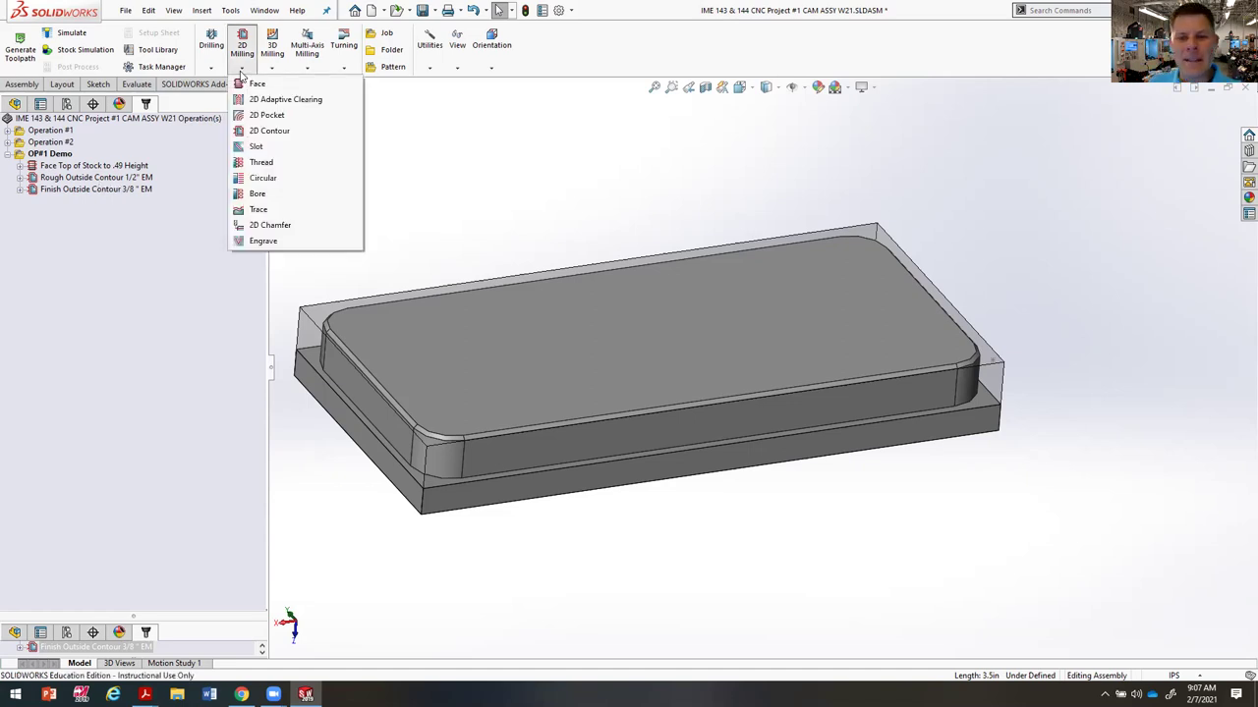
left_click(280, 227)
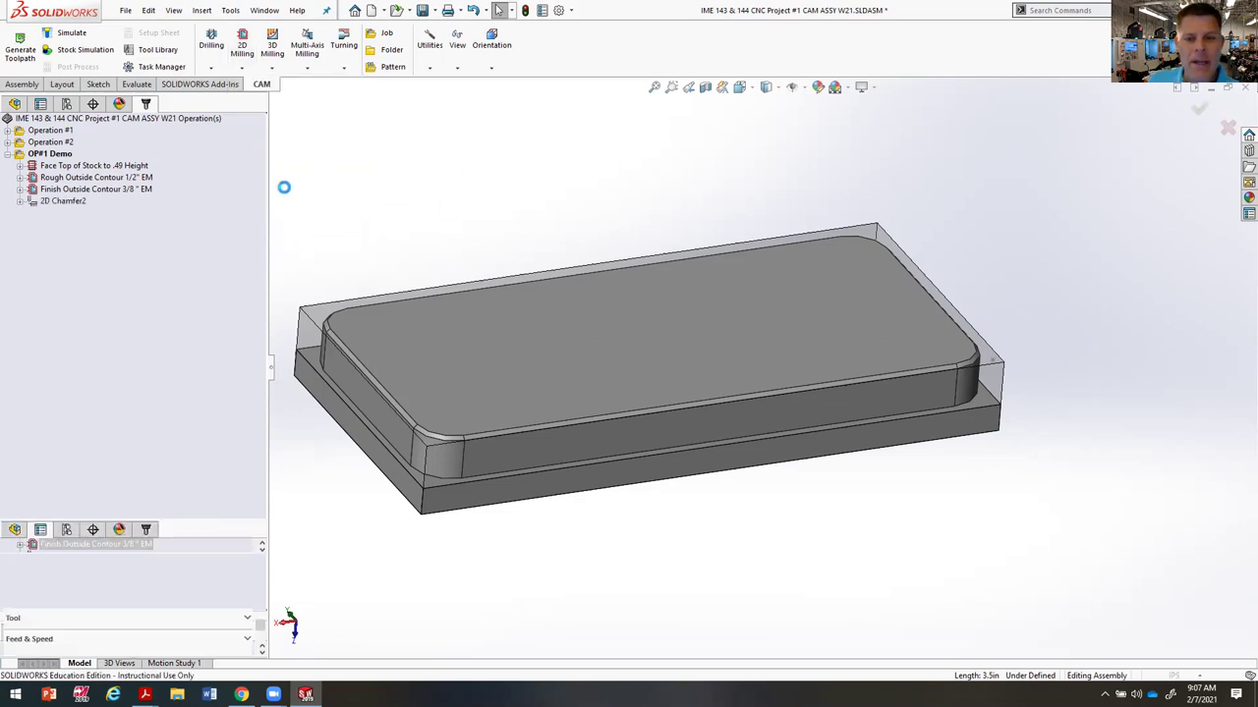
left_click_drag(133, 511, 126, 120)
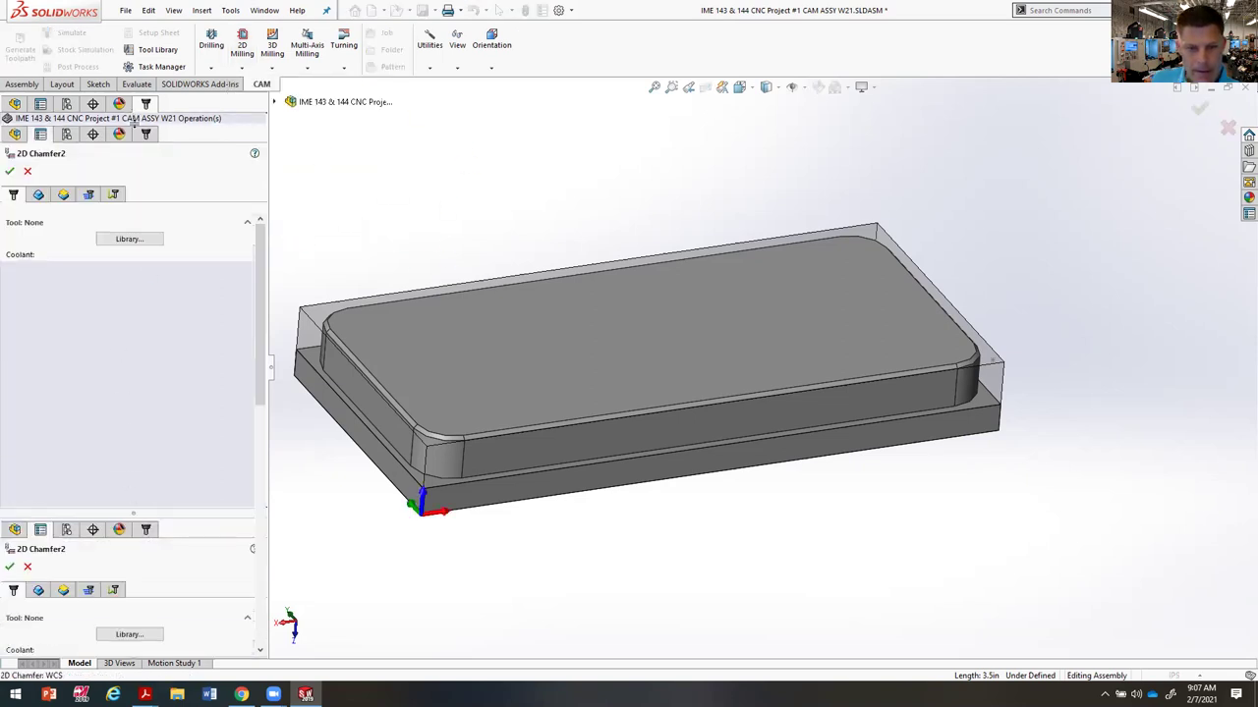
Step: Assign the #5 Ø5/8" 90° spot drill and review its 450ft/min feeds and speeds
left_click(142, 241)
scroll(645, 366, "down", 2)
scroll(644, 365, "down", 1)
left_click(517, 282)
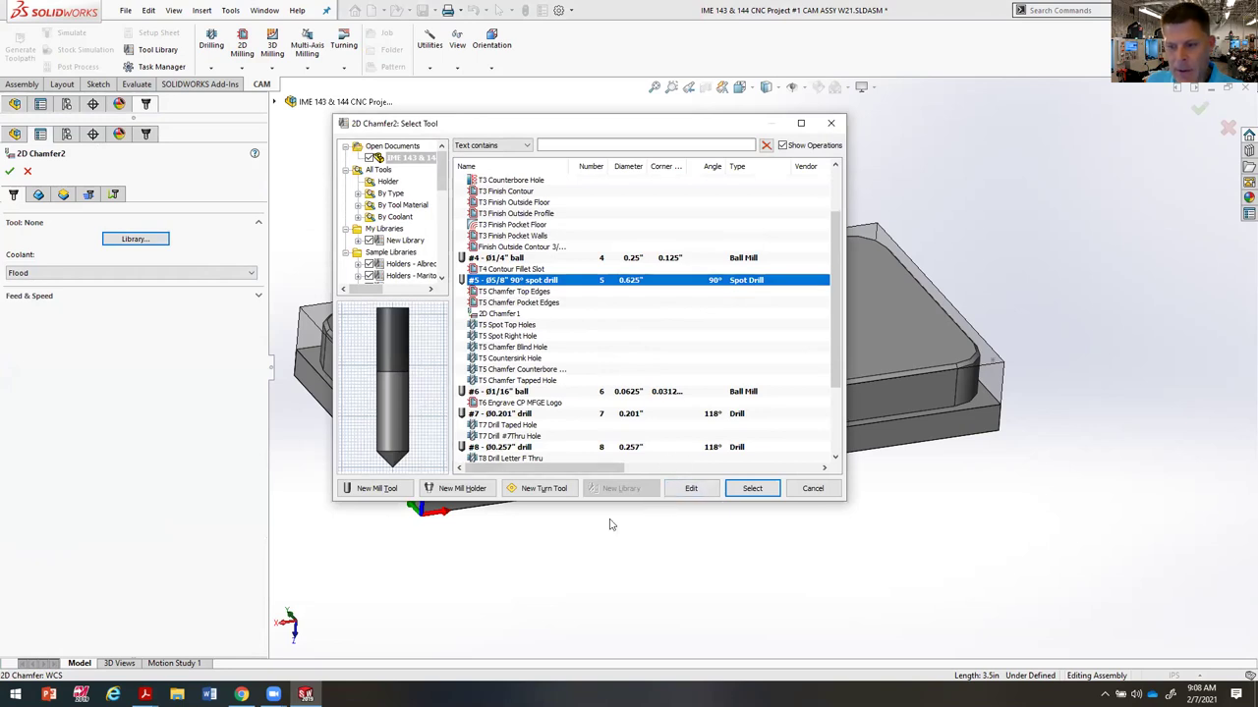
left_click(752, 488)
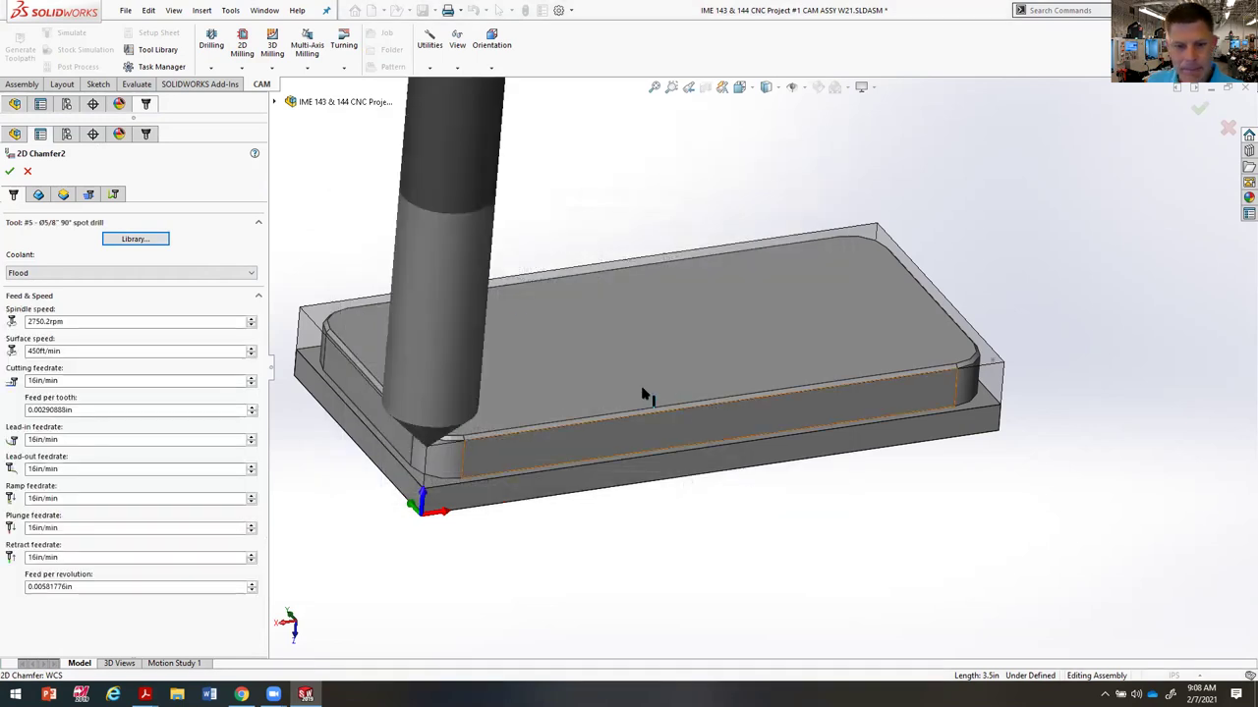
double_click(57, 352)
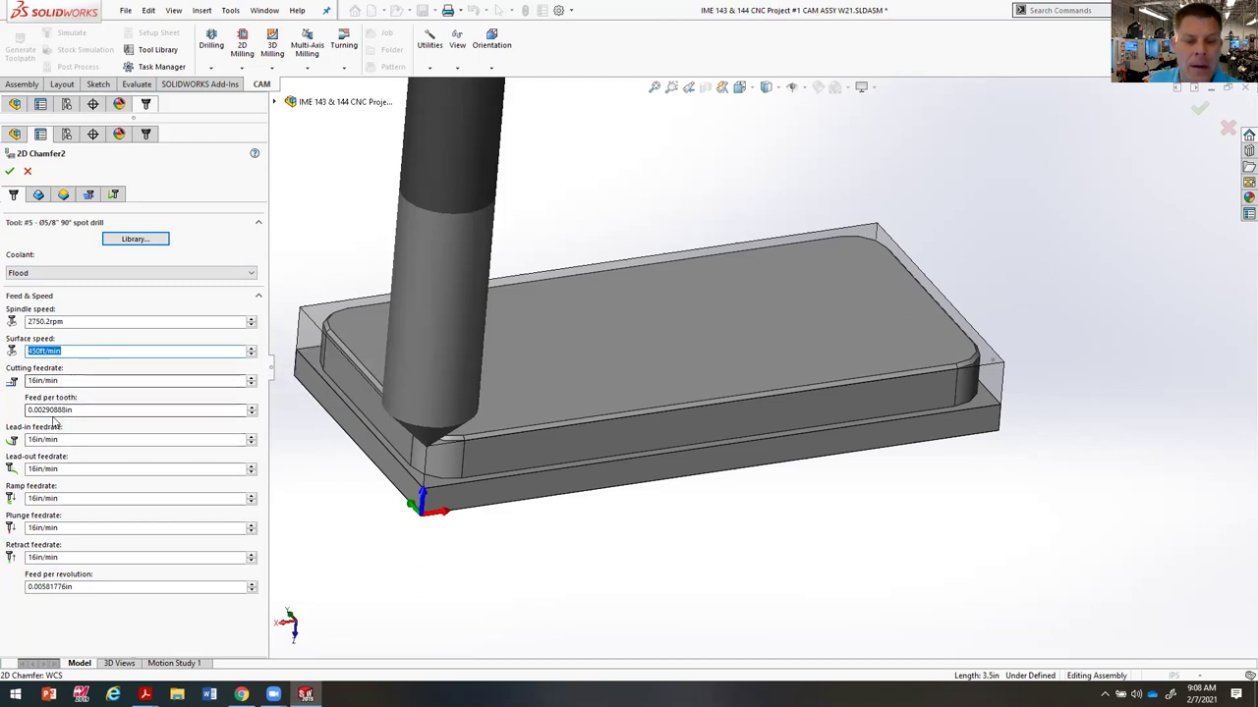
left_click_drag(43, 410, 81, 409)
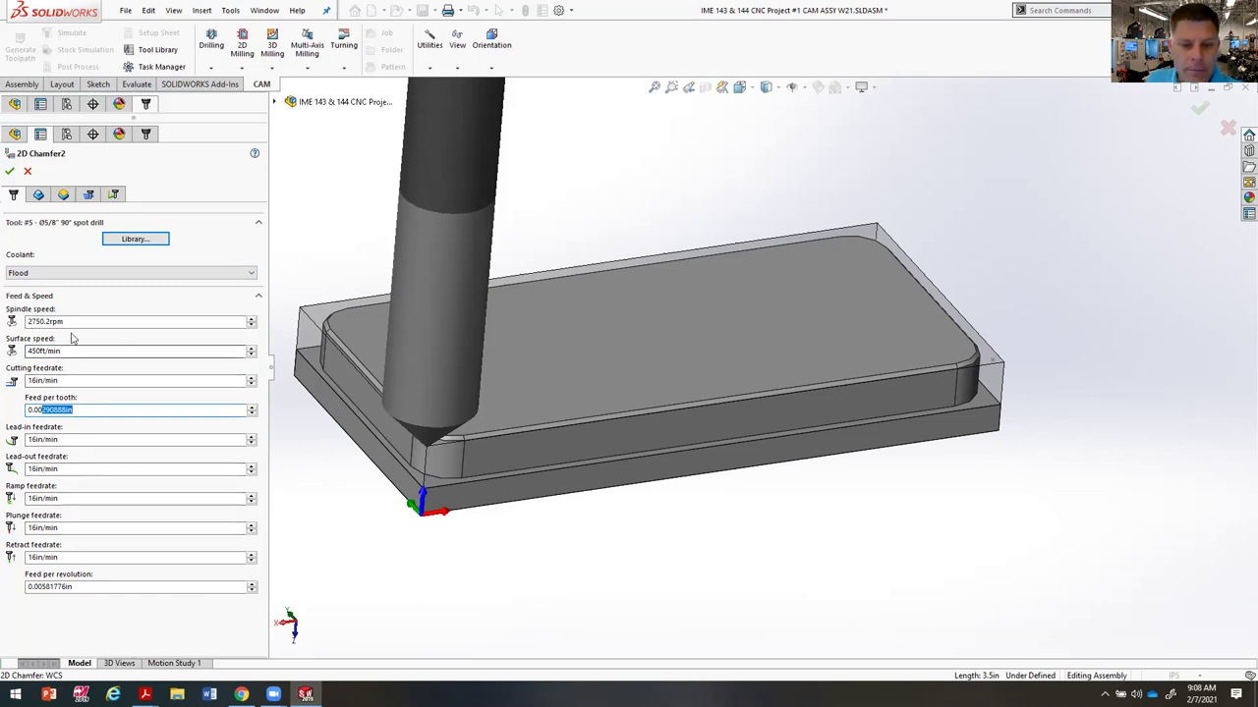
Step: Pick the top edge loop as chamfer geometry, removing the extra Edge<2>
left_click(39, 195)
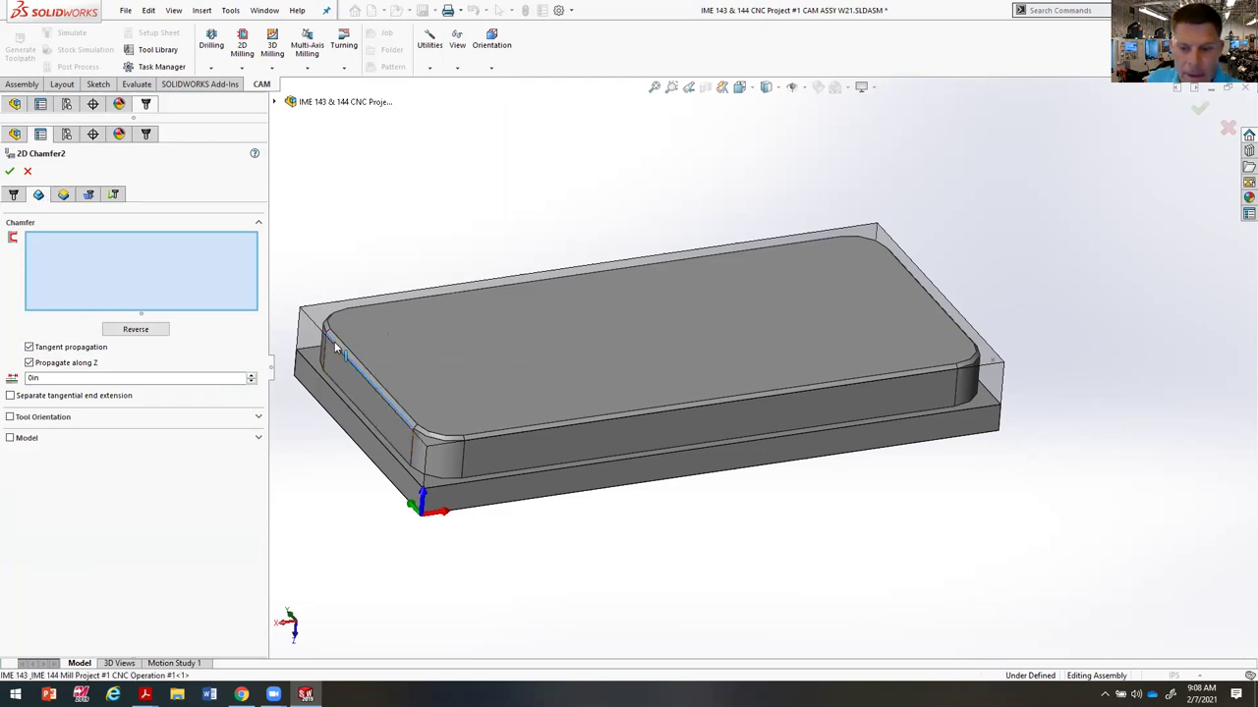
left_click(328, 309)
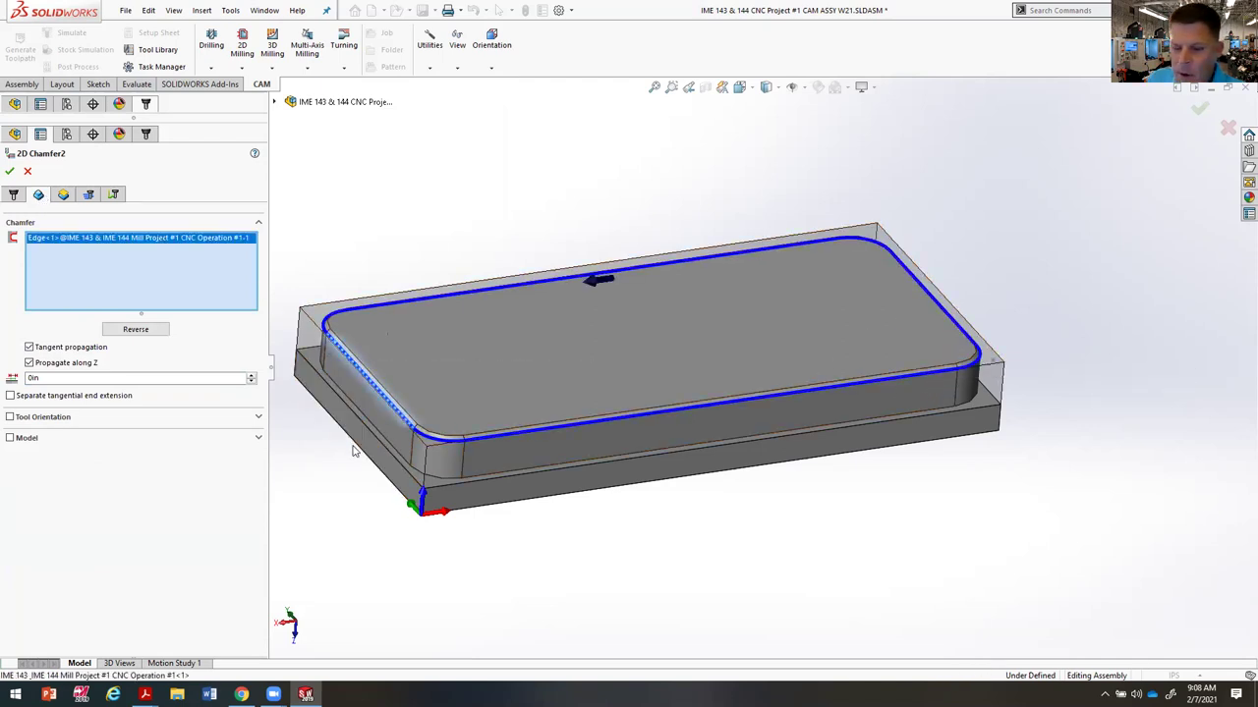
scroll(388, 413, "down", 3)
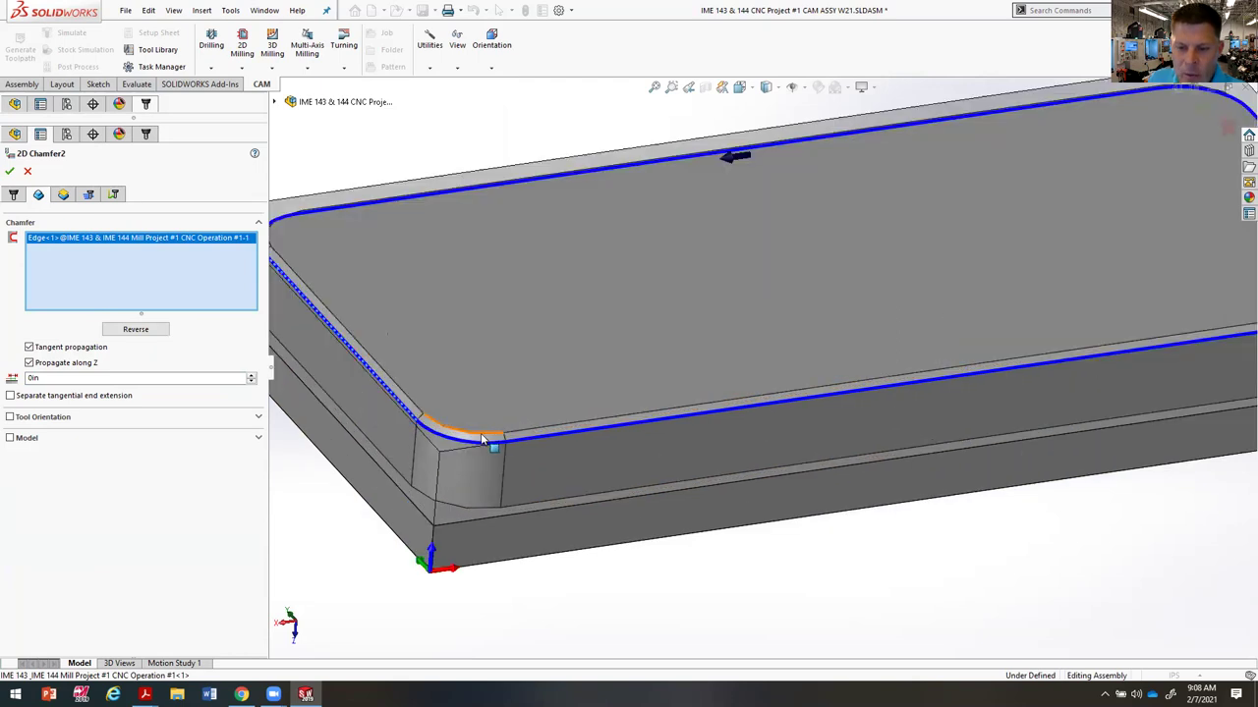
middle_click_drag(617, 570, 623, 639)
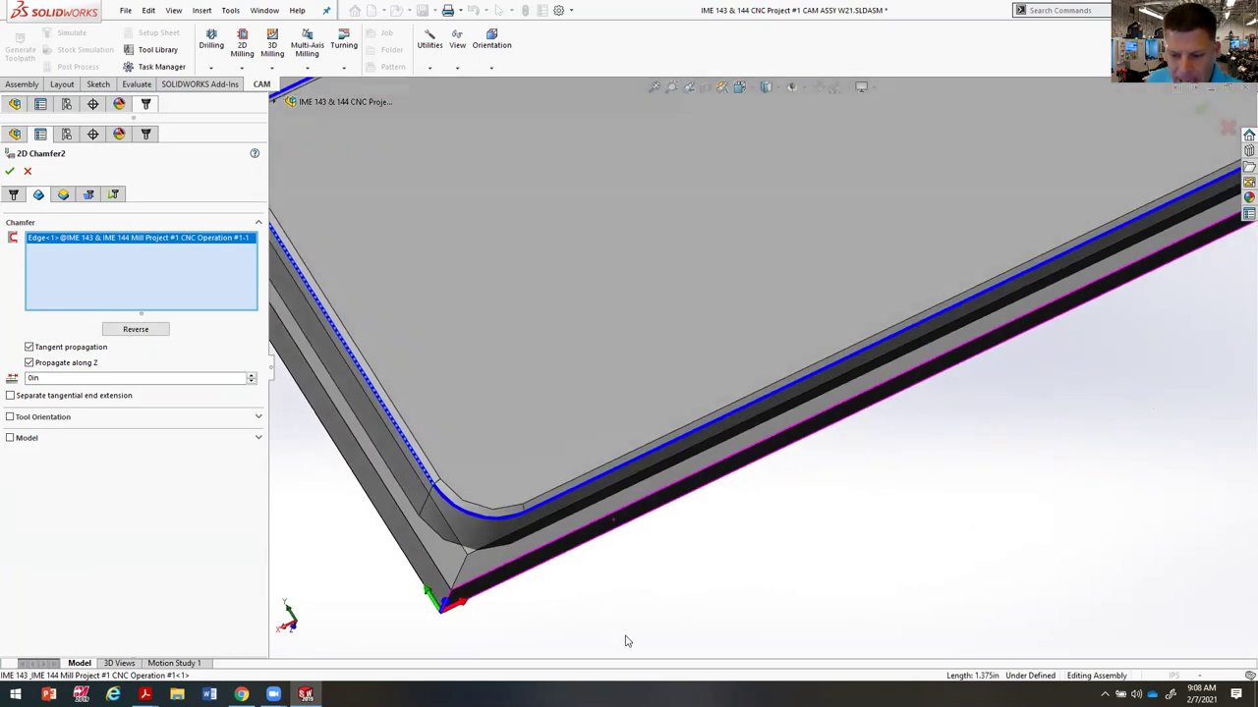
left_click(467, 506)
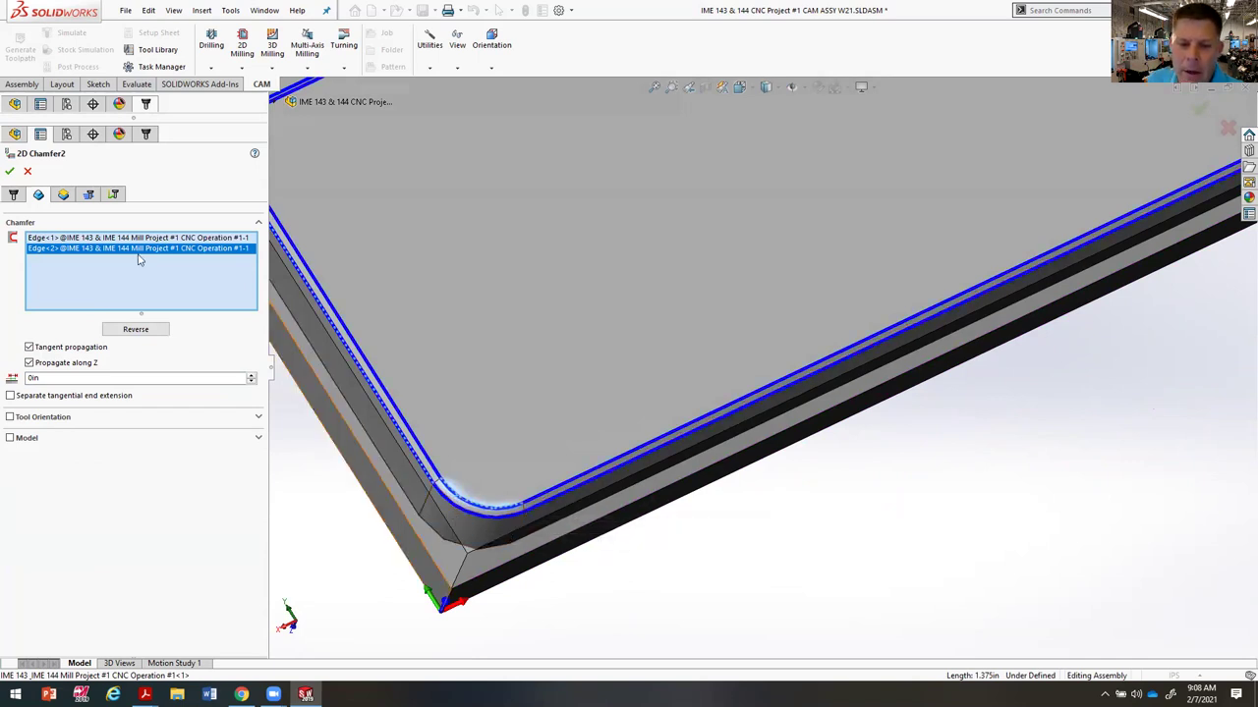
key("Delete")
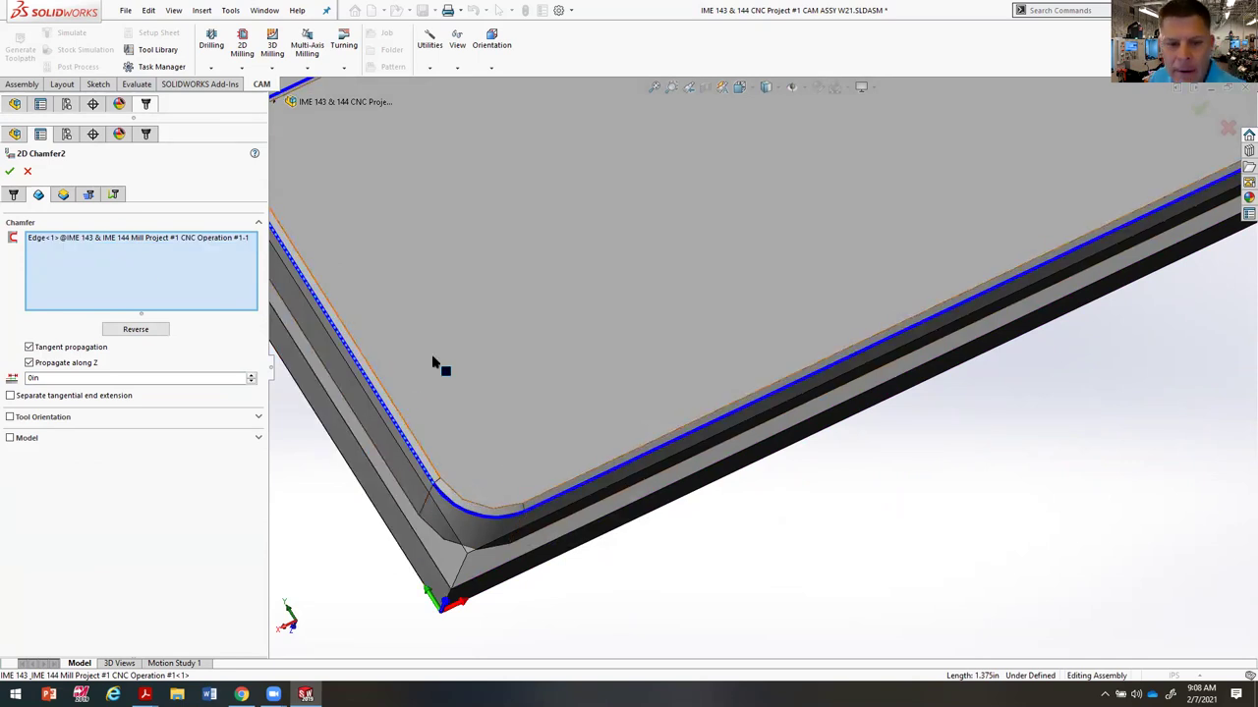
Step: Reverse the chamfer's machining direction
scroll(441, 364, "up", 5)
middle_click_drag(851, 513, 878, 551)
scroll(858, 463, "up", 2)
scroll(782, 310, "down", 5)
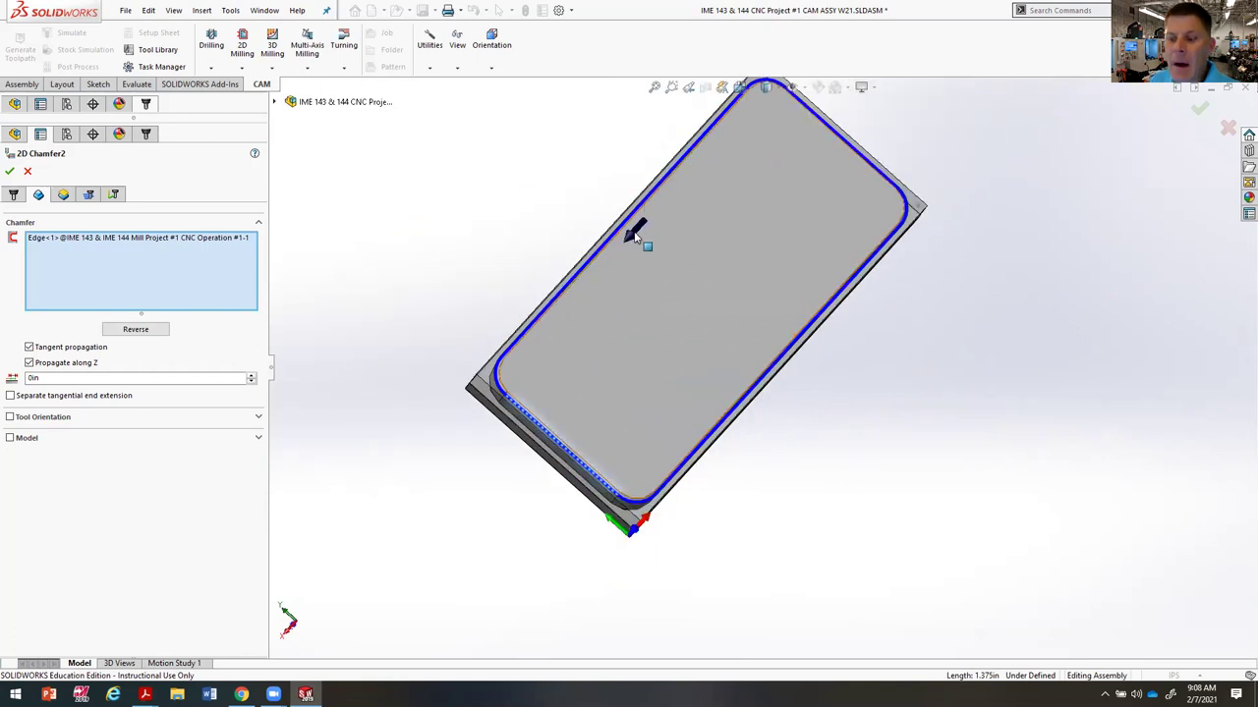
left_click(125, 330)
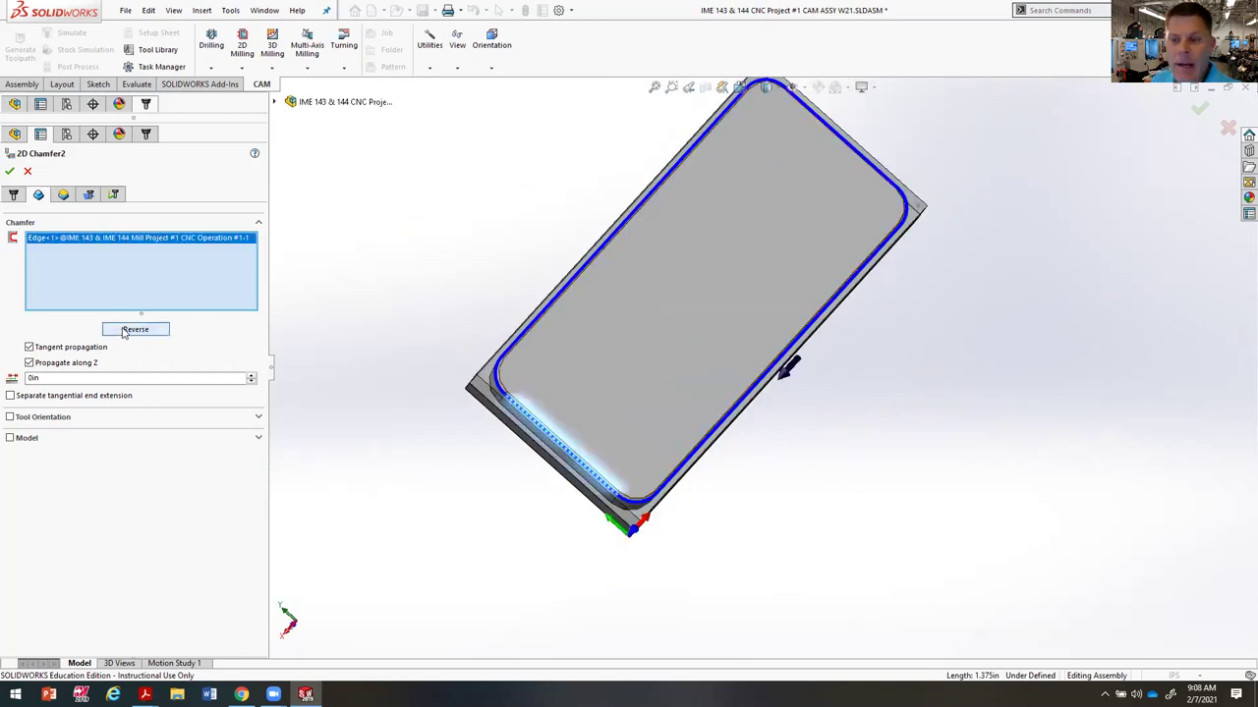
middle_click_drag(710, 524, 693, 386)
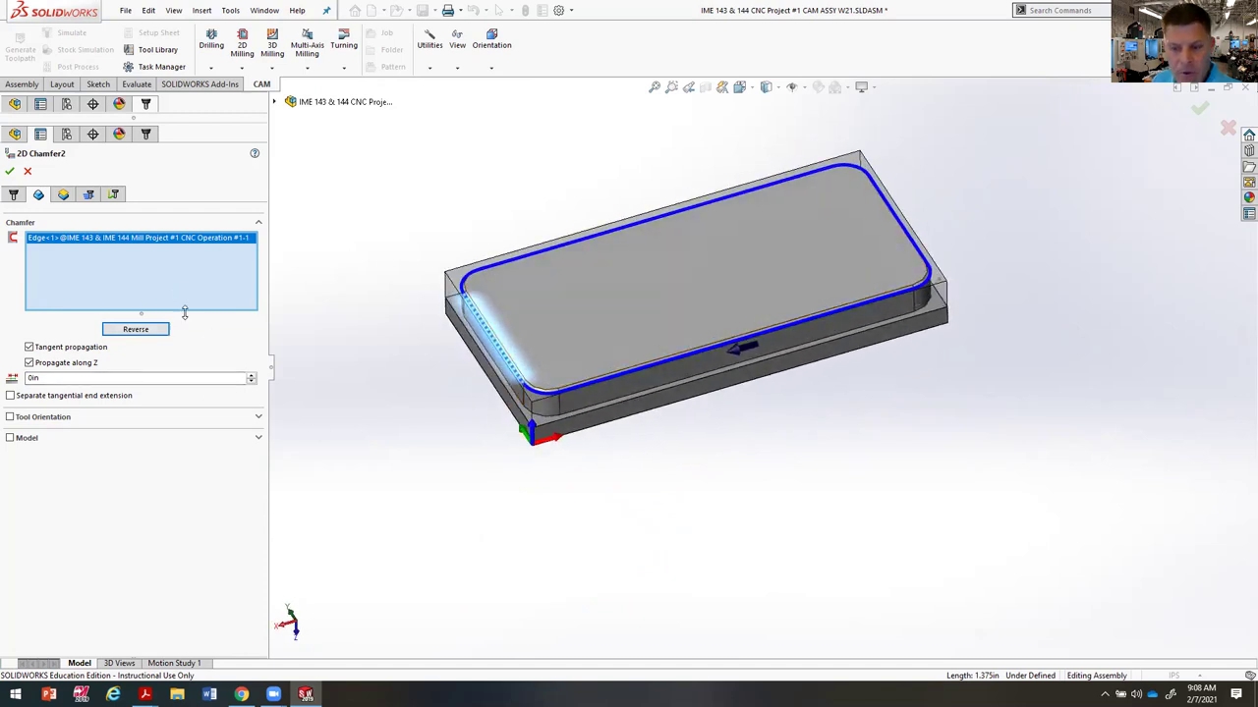
Step: Set clearance, retract, feed, top and bottom heights to From Model Top
left_click(63, 195)
left_click(76, 254)
left_click(57, 299)
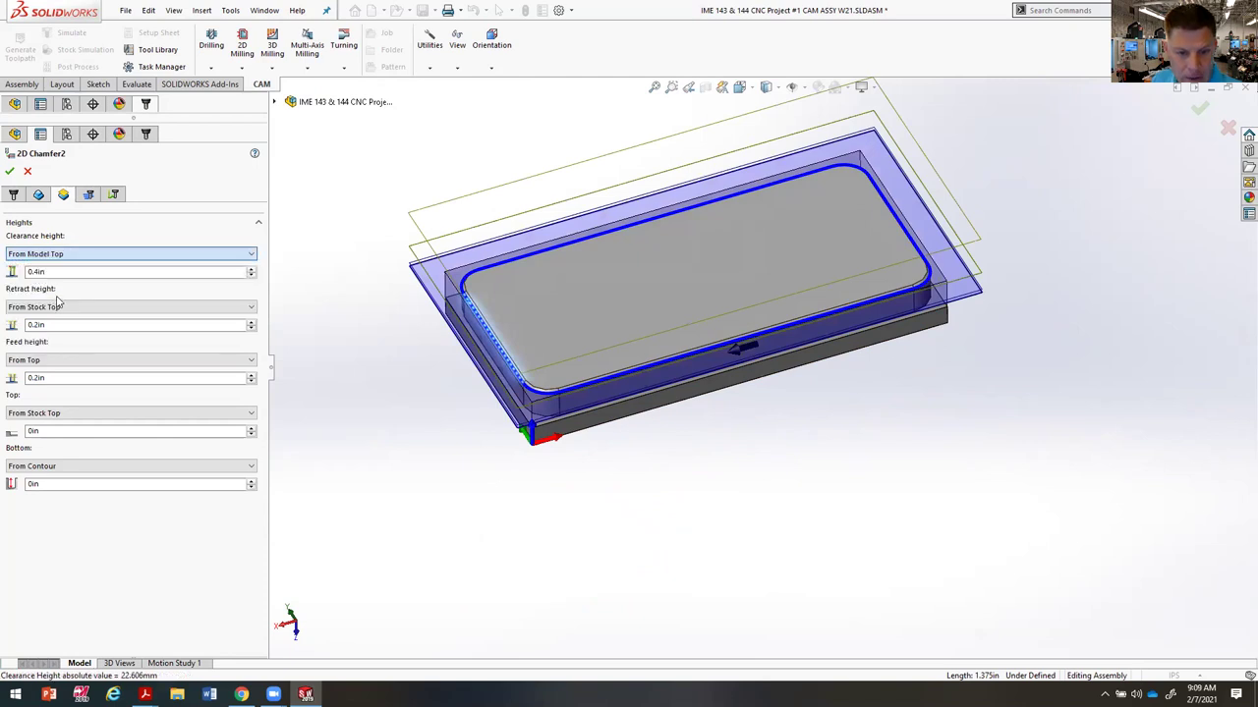
left_click(71, 309)
left_click(72, 350)
left_click(68, 363)
left_click(76, 401)
left_click(76, 413)
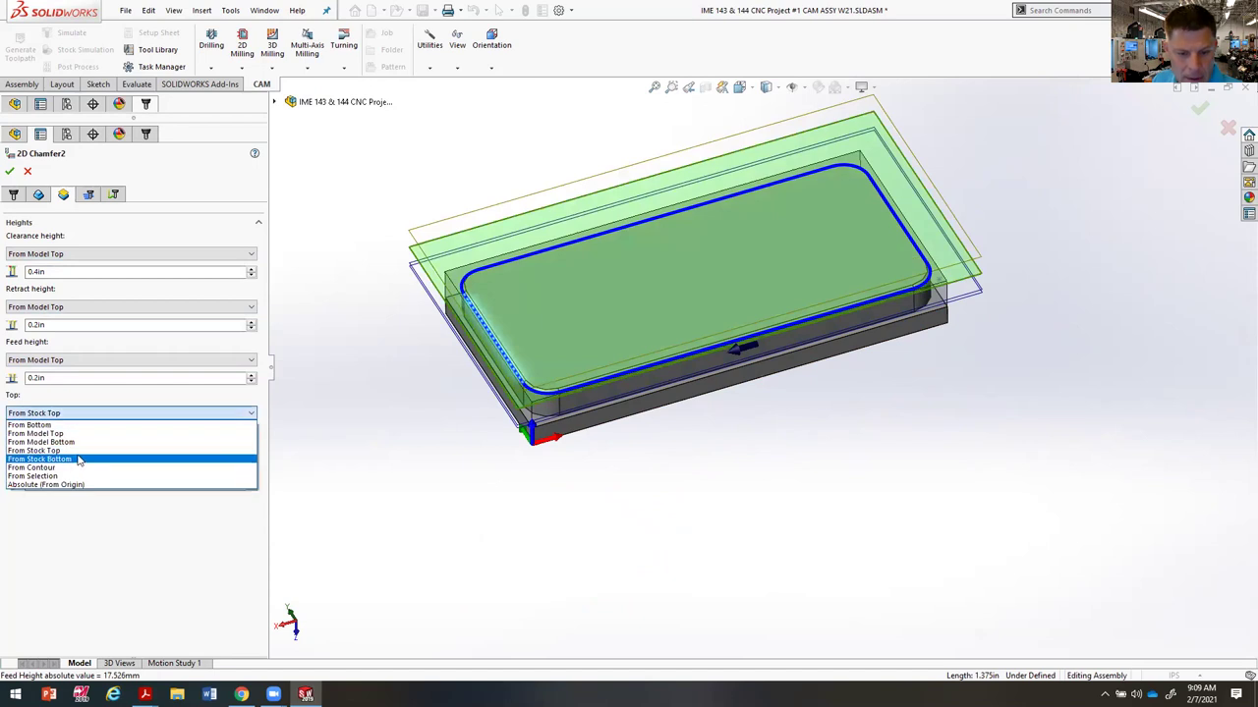
left_click(59, 433)
left_click(63, 466)
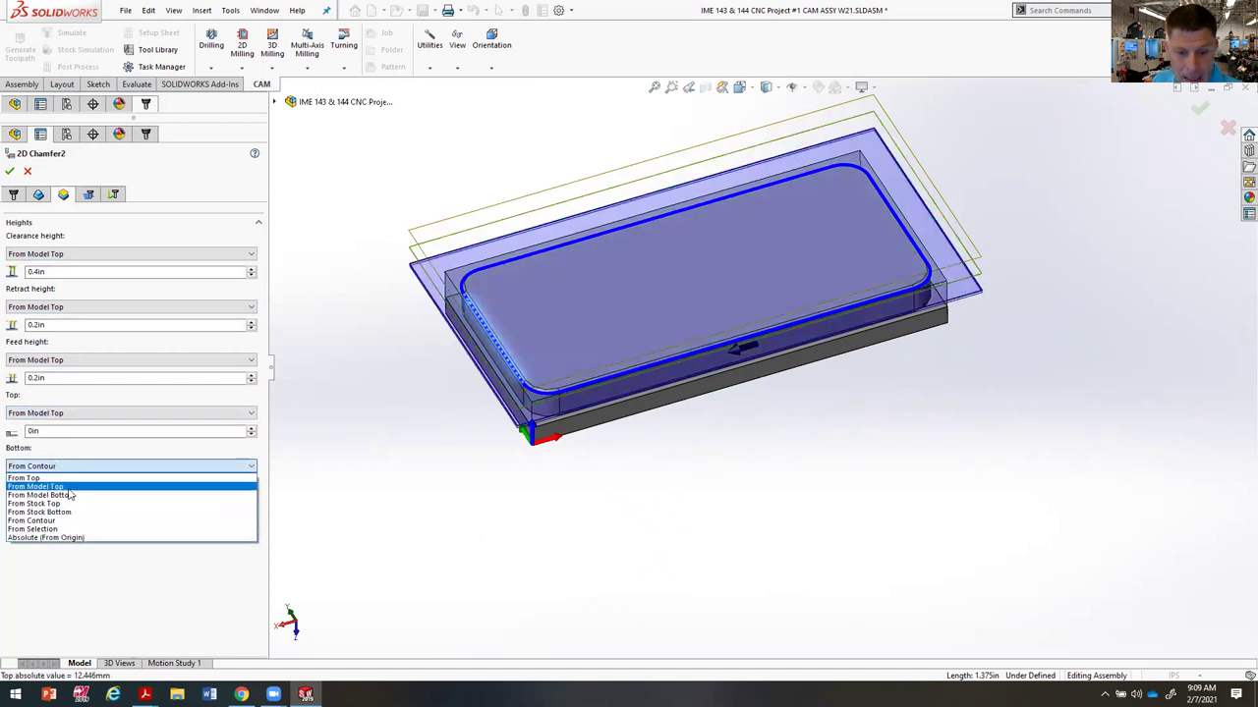
left_click(39, 487)
Step: Enter 0.1in for clearance and retract heights and .1 for feed height
left_click(59, 271)
type("0.1")
key("Tab")
type("0.")
key("Tab")
type(".1")
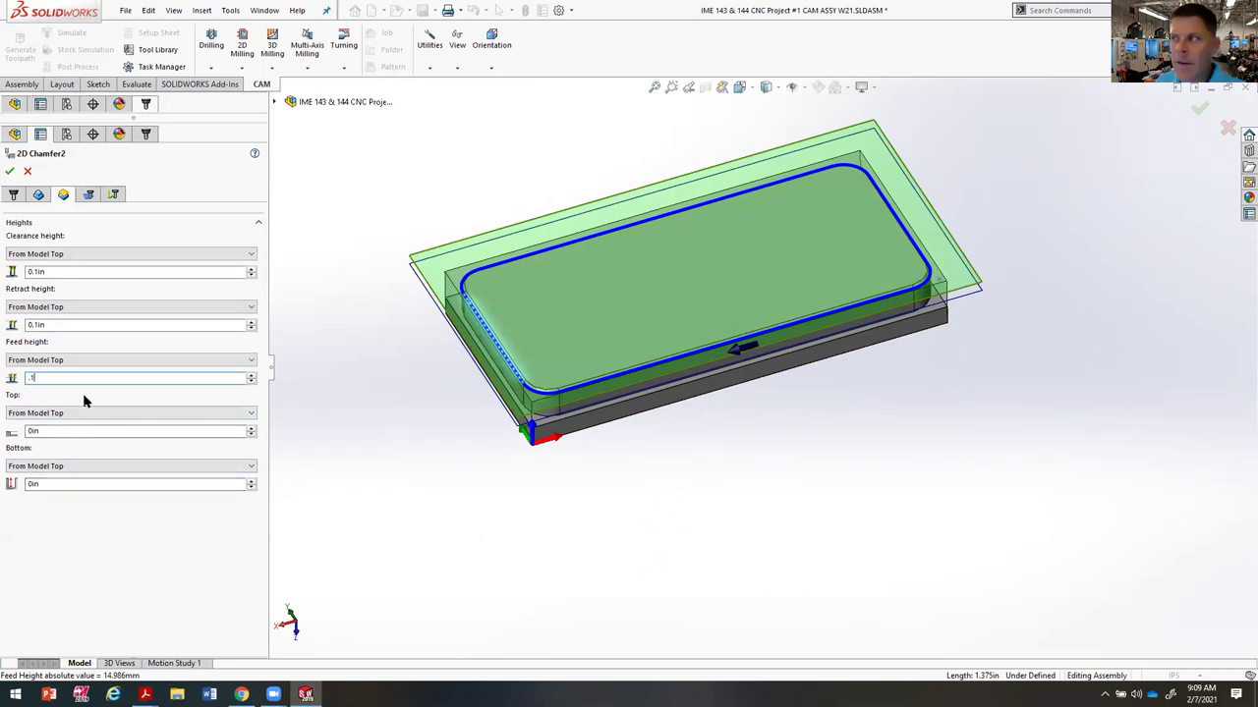
Step: Check the 0.04in chamfer size, then switch to the M1_O1_SETUP.PDF setup sheet in Acrobat
left_click(89, 195)
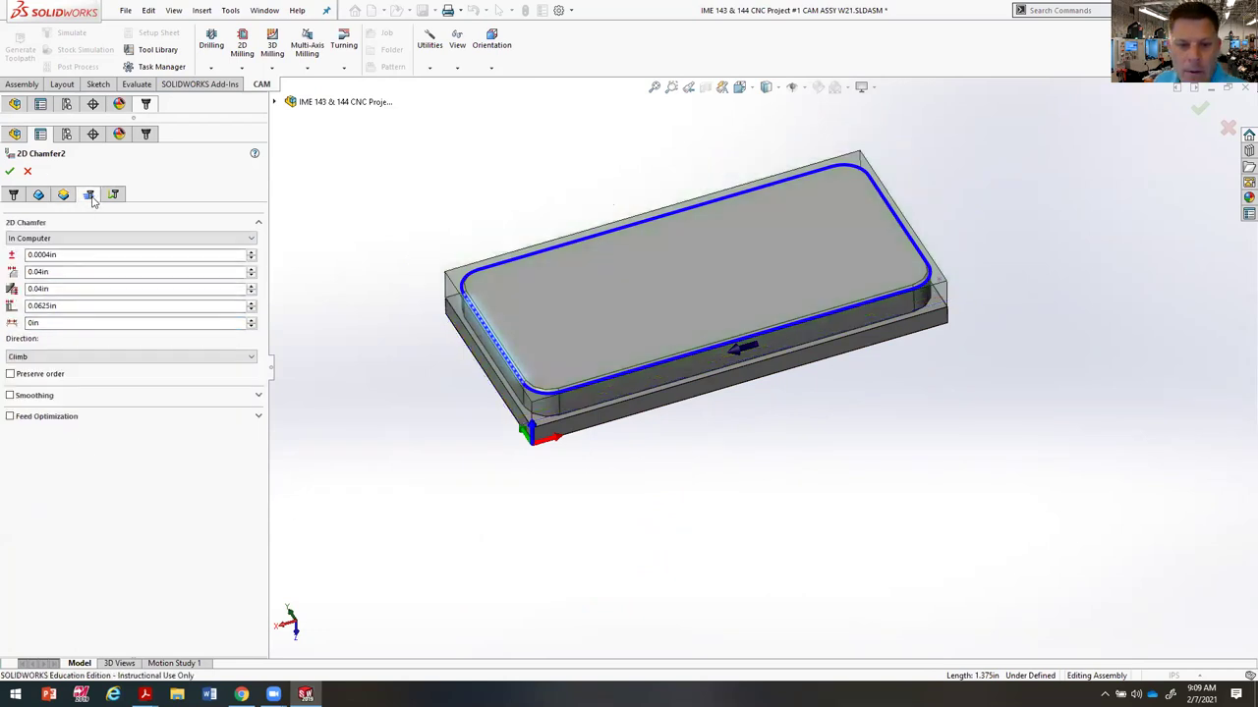
double_click(39, 271)
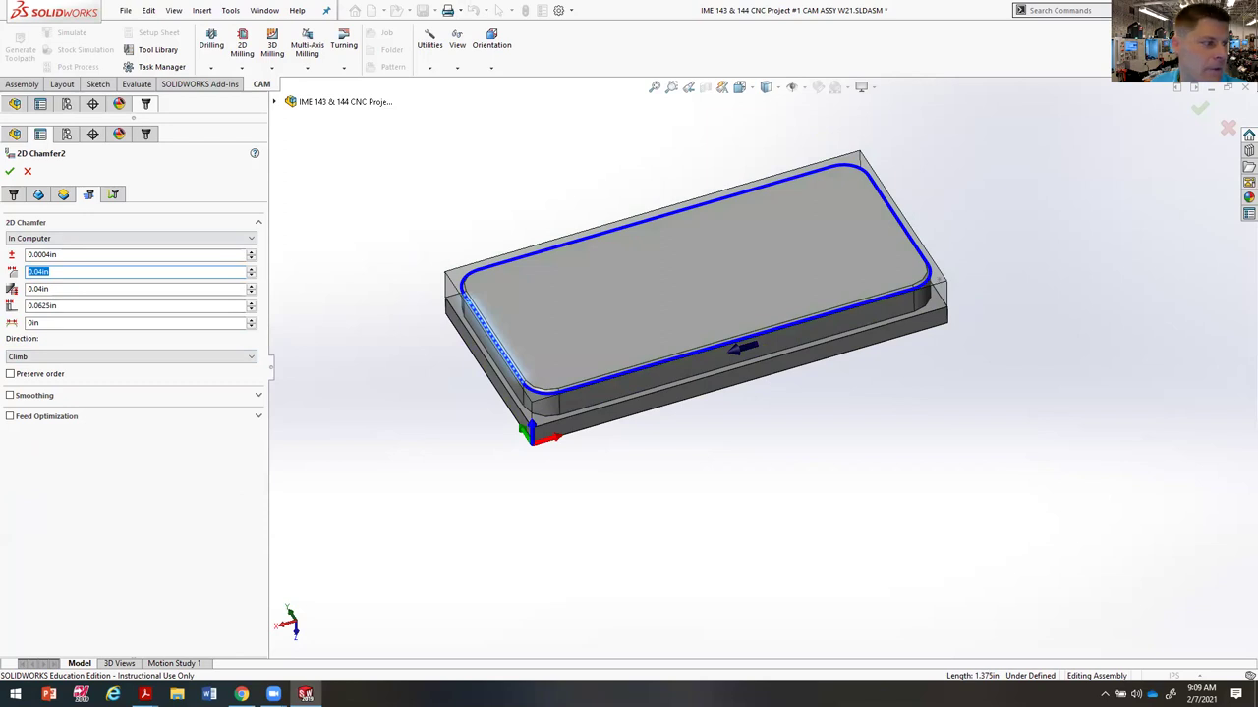
key("alt+Tab")
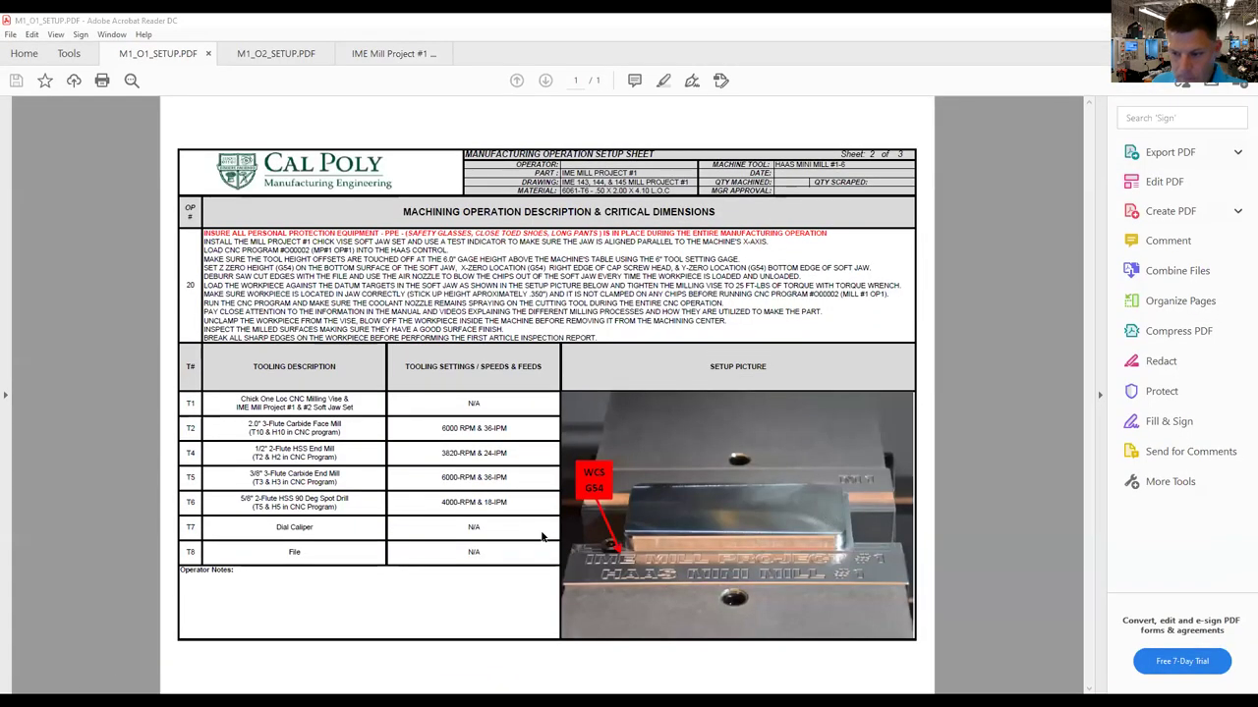
Step: Check the .025 X 45° chamfer callout on the IME Mill Project #1 drawing, then return to SOLIDWORKS CAM
left_click(393, 53)
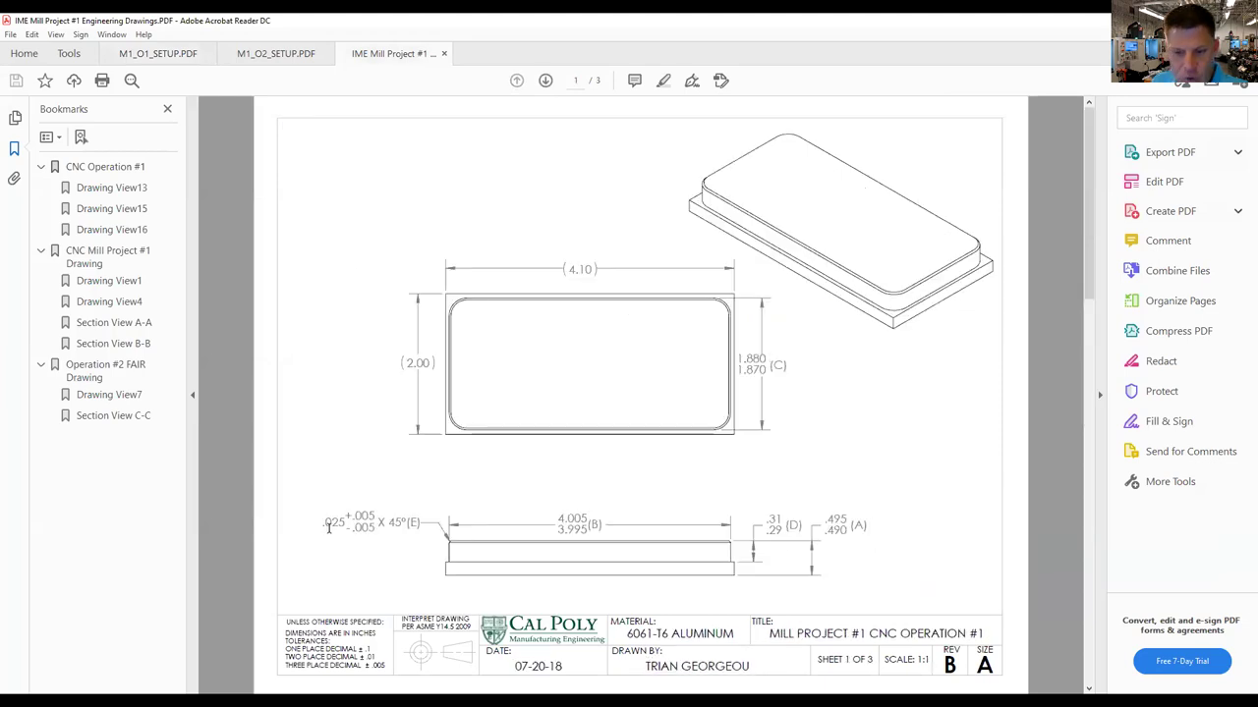
left_click_drag(320, 523, 379, 525)
left_click(388, 525)
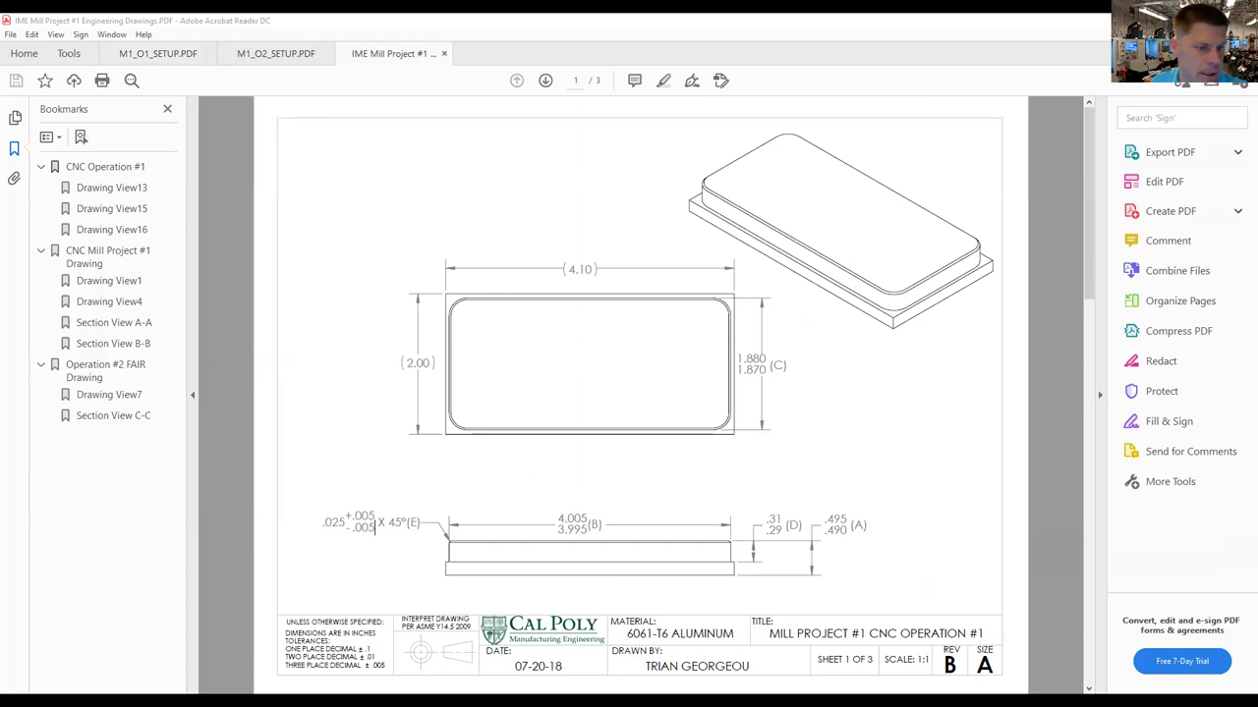
left_click(305, 694)
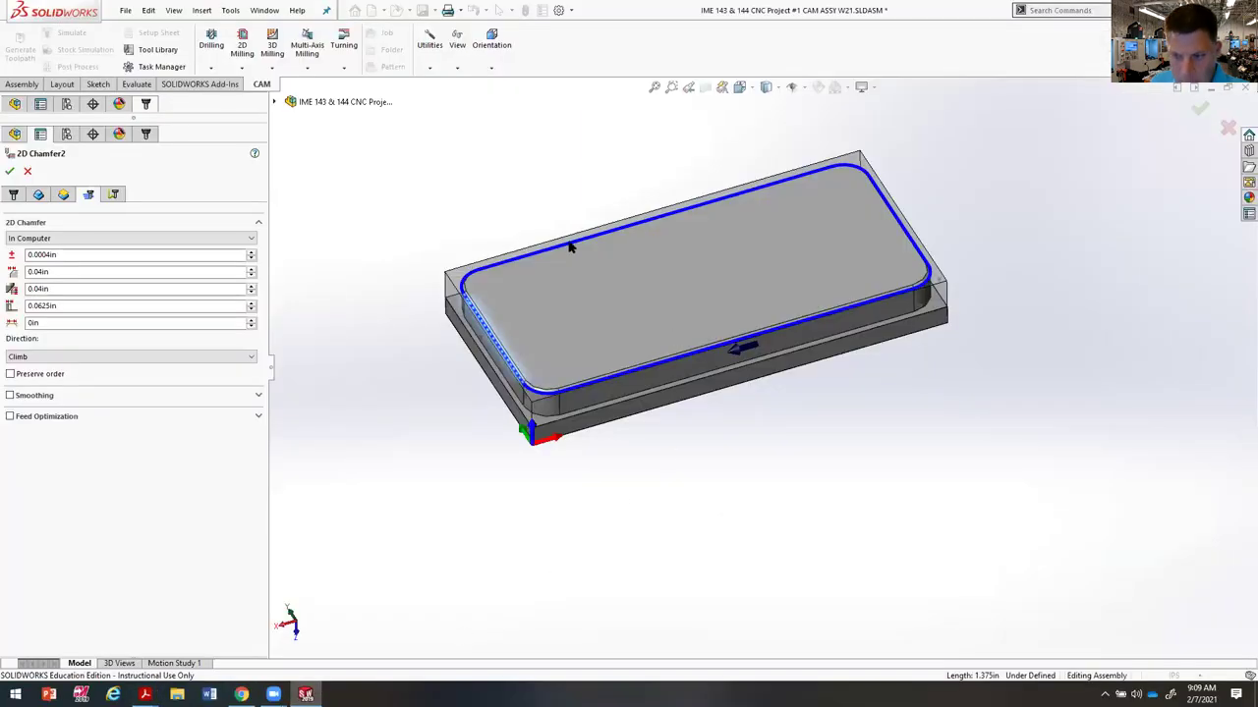
Step: Enter chamfer values 0.025in, 0.025in and 0.05in, check Linking, and confirm 2D Chamfer2
left_click_drag(52, 272, 15, 277)
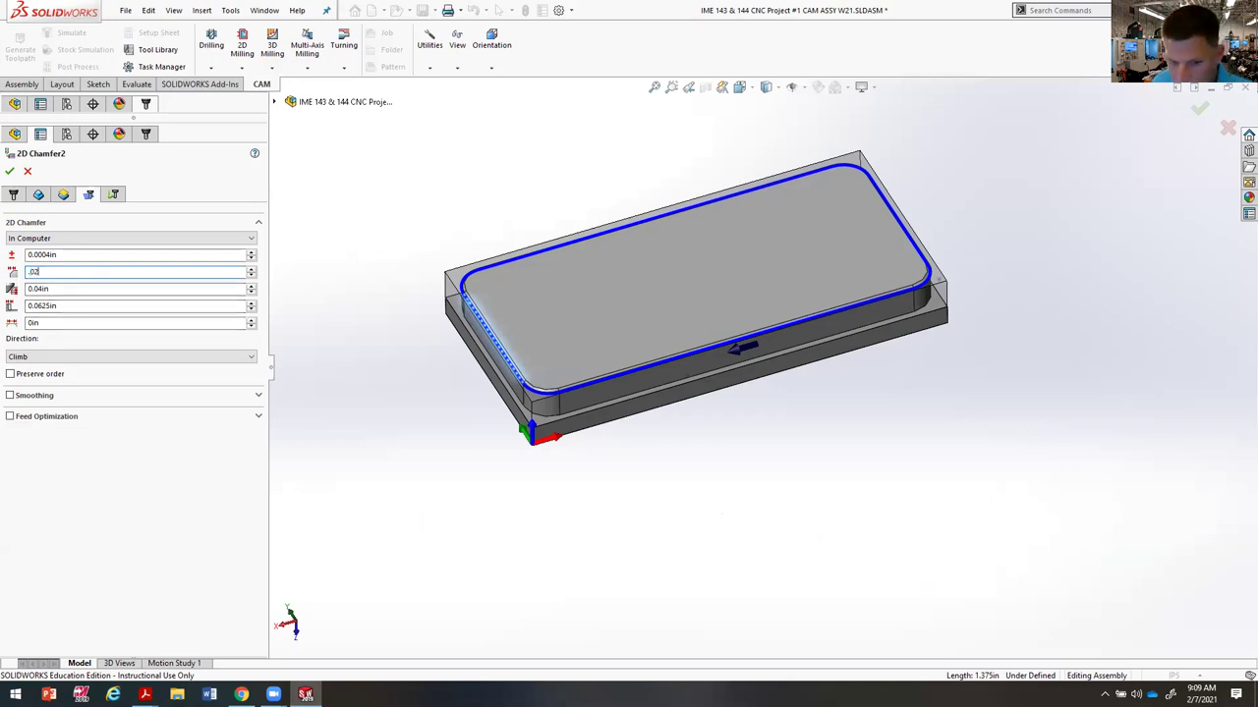
left_click(51, 289)
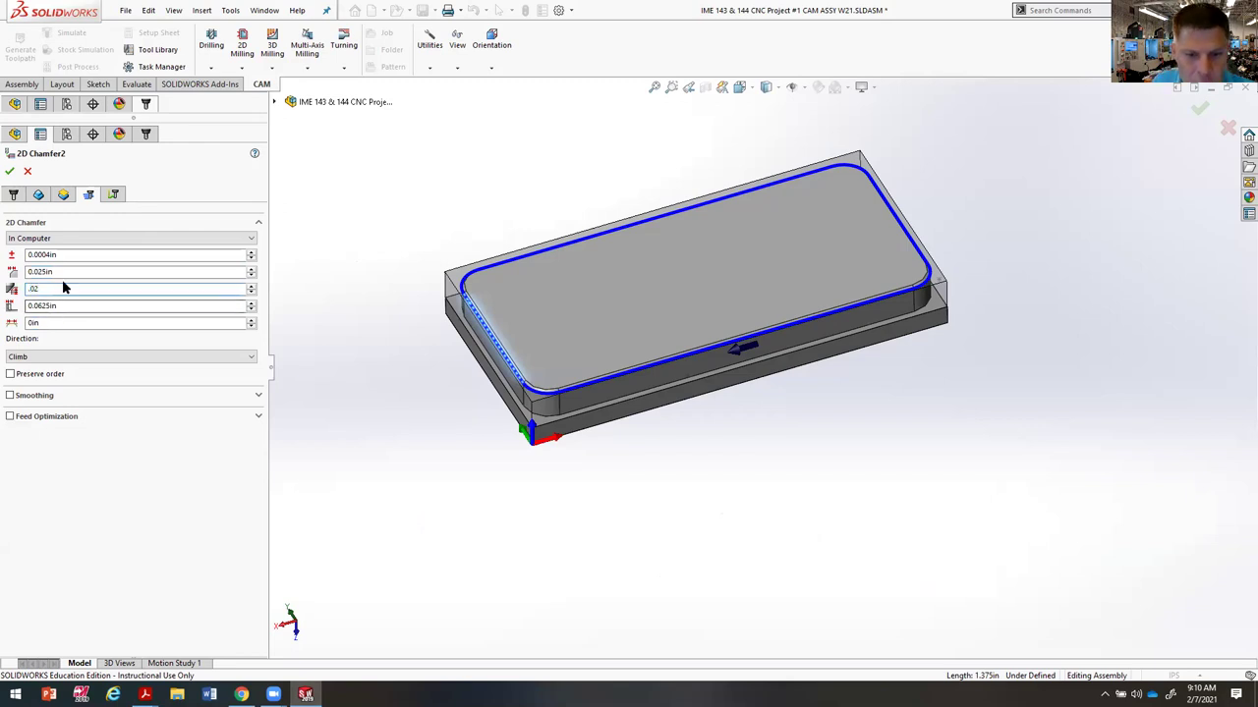
type(".025")
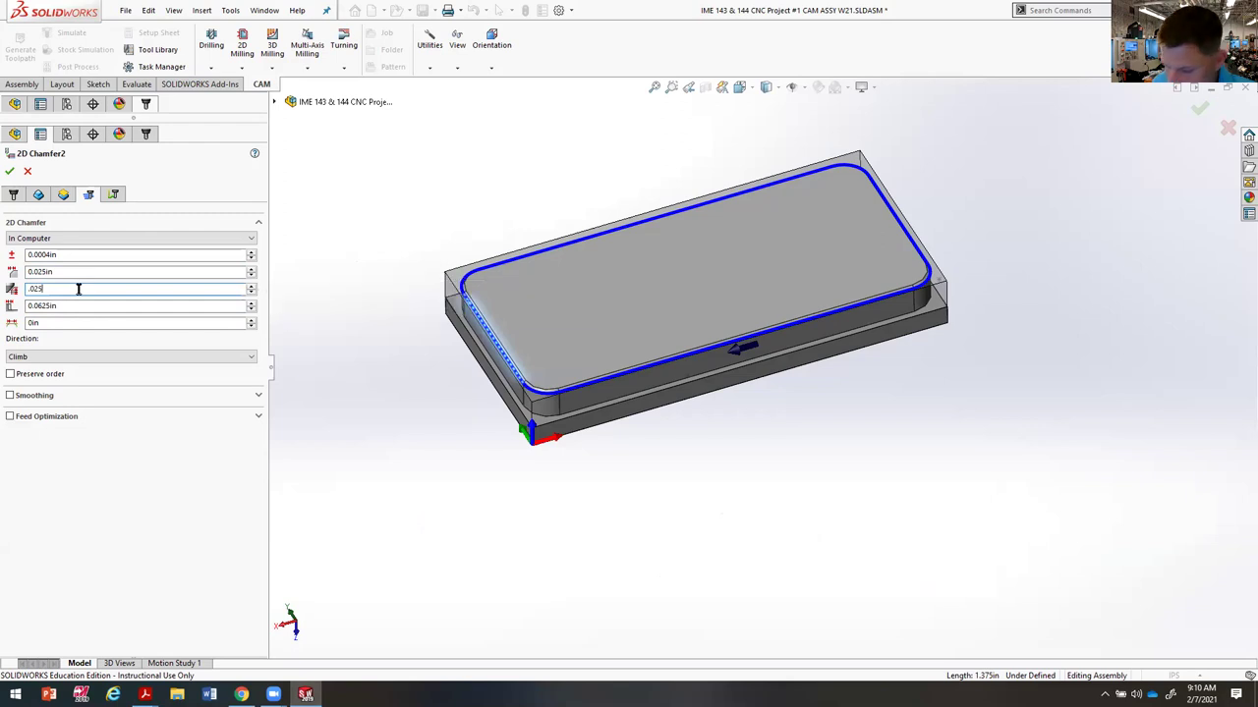
left_click(65, 307)
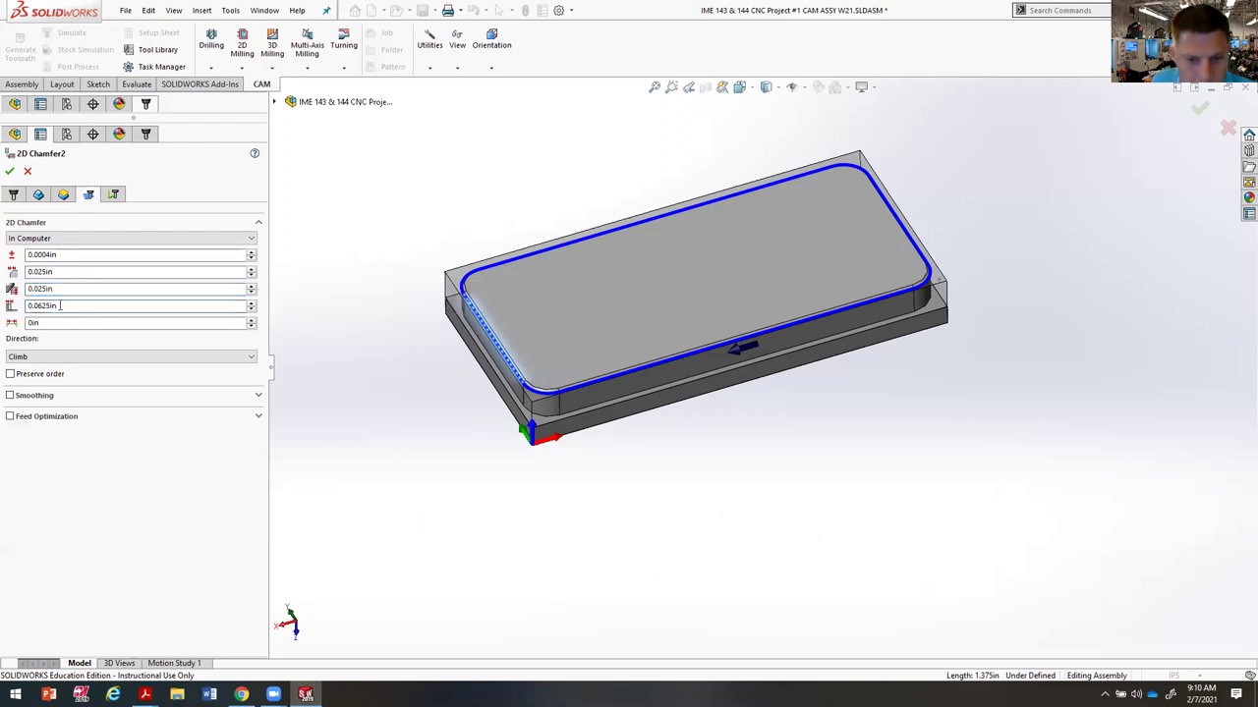
type(".05")
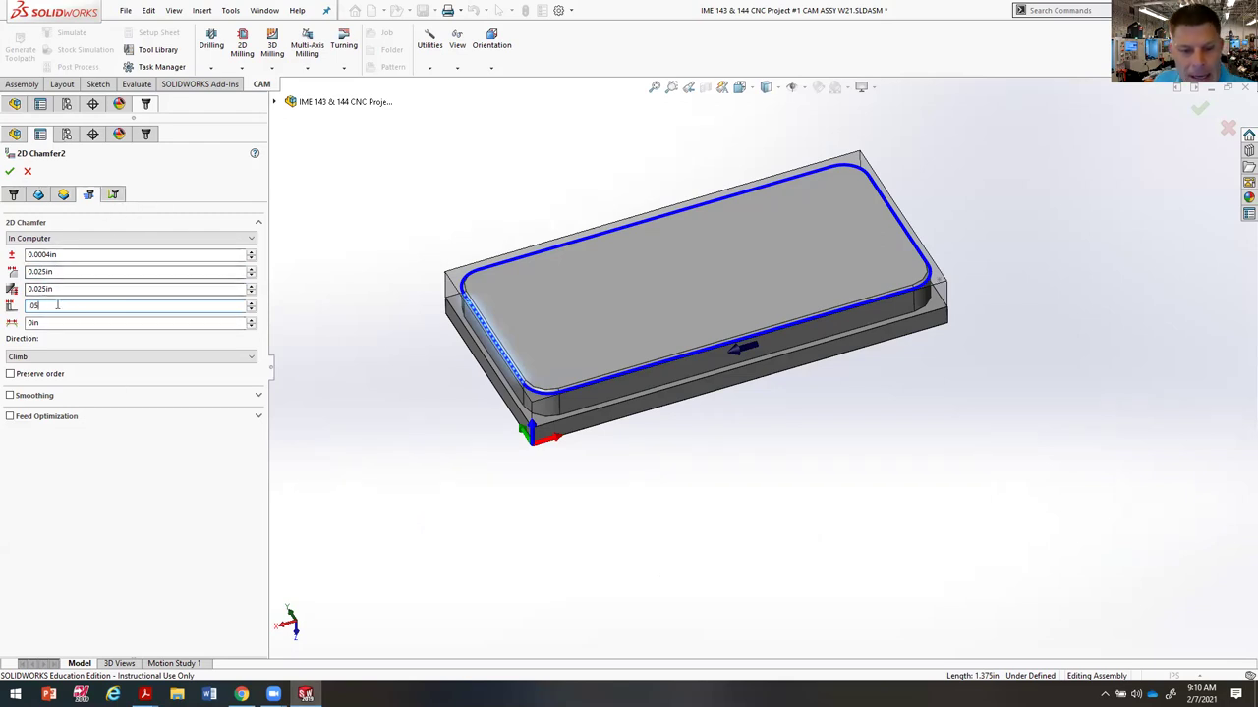
double_click(55, 272)
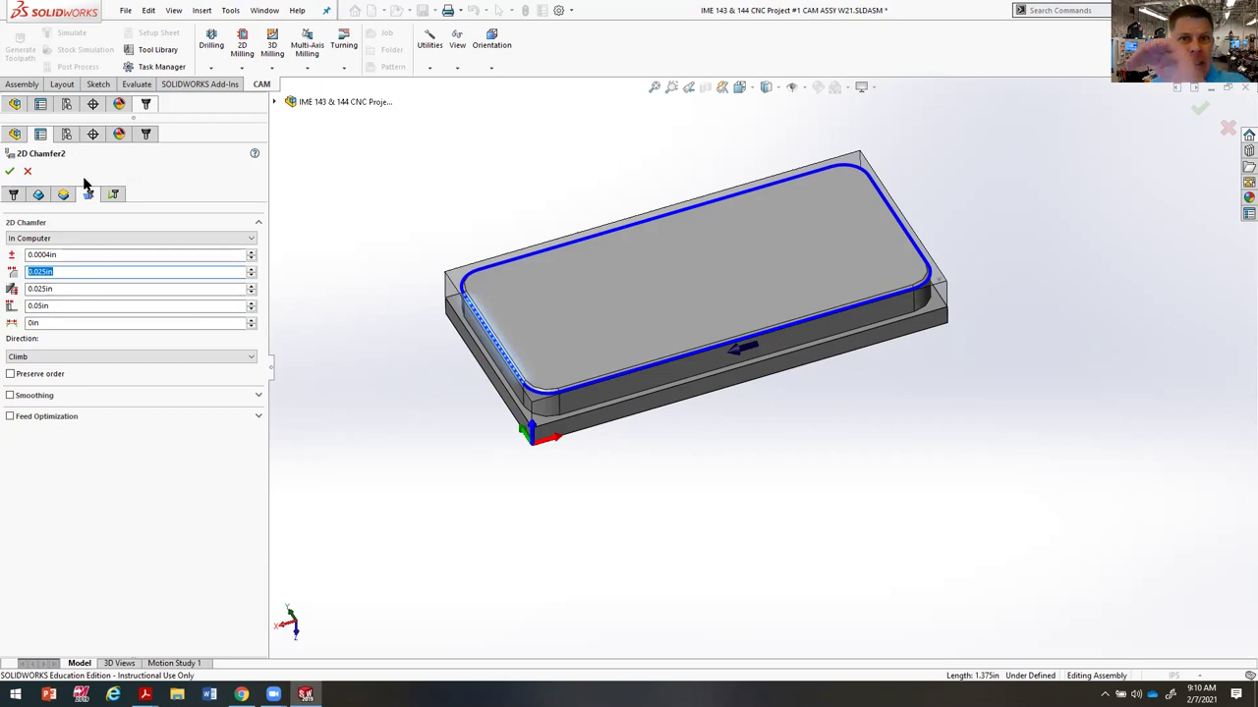
left_click(114, 197)
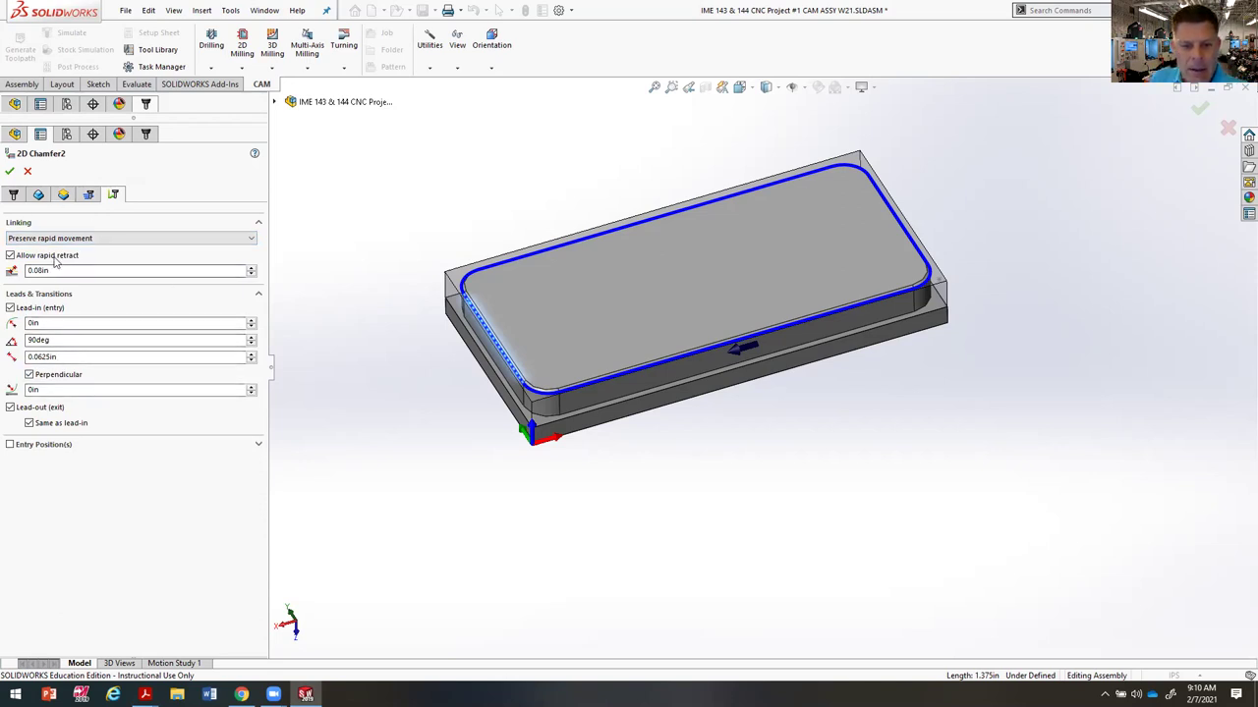
left_click(9, 171)
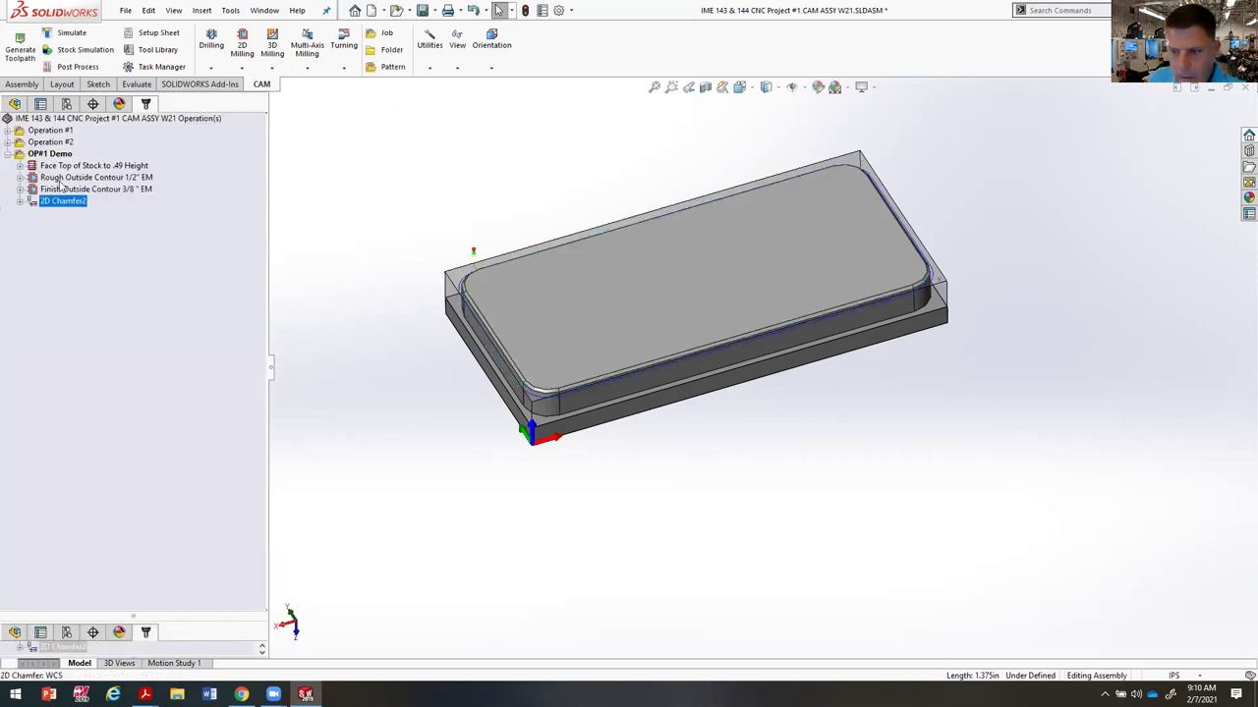
Step: Rename the 2D Chamfer2 operation to 'Chamfer Outside Countour 5/8" SD'
middle_click_drag(405, 329, 991, 419)
scroll(851, 384, "down", 5)
mouse_move(842, 402)
middle_mouse_down()
mouse_move(861, 348)
mouse_move(821, 317)
mouse_move(771, 425)
mouse_move(834, 395)
middle_mouse_up()
scroll(771, 424, "up", 5)
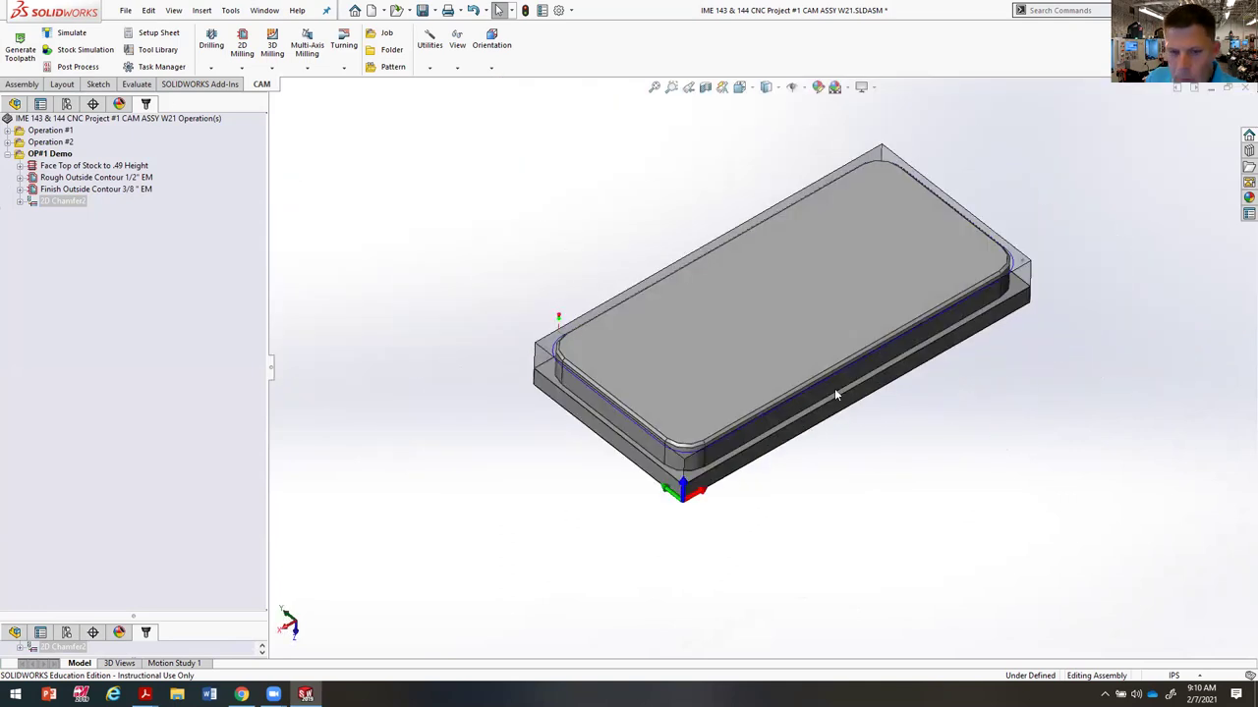
right_click(71, 203)
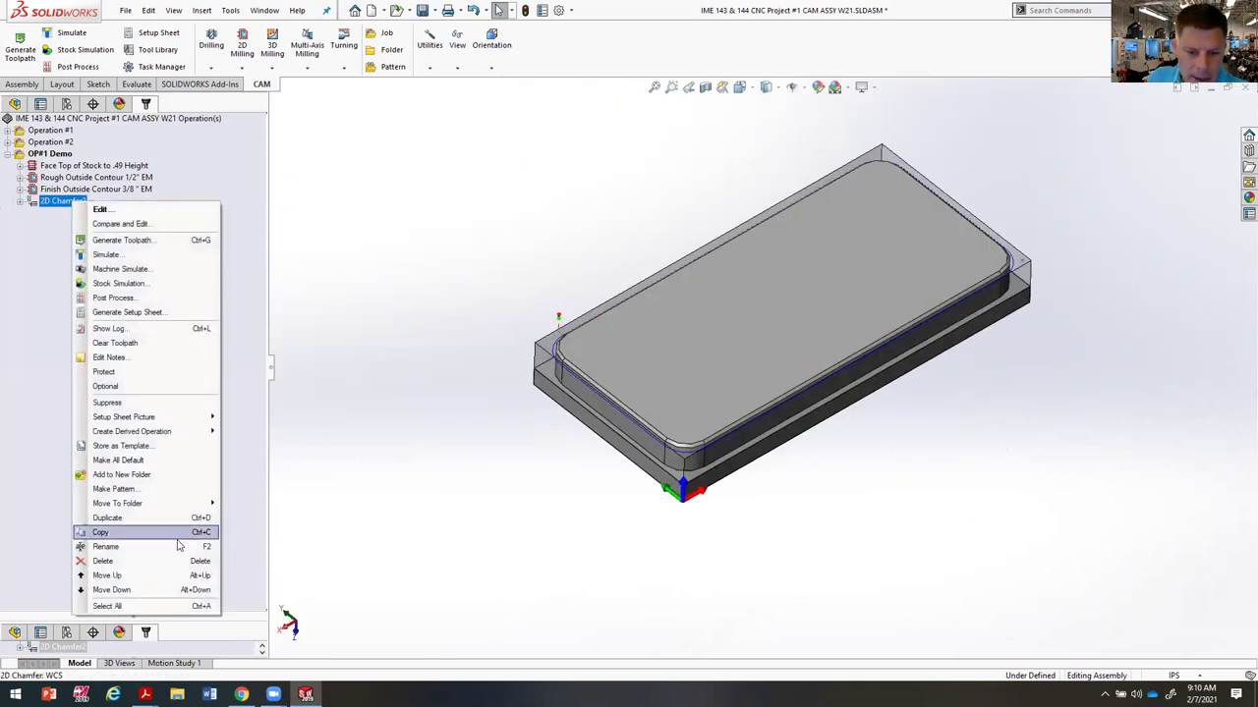
left_click(169, 547)
type("Chamfer Out")
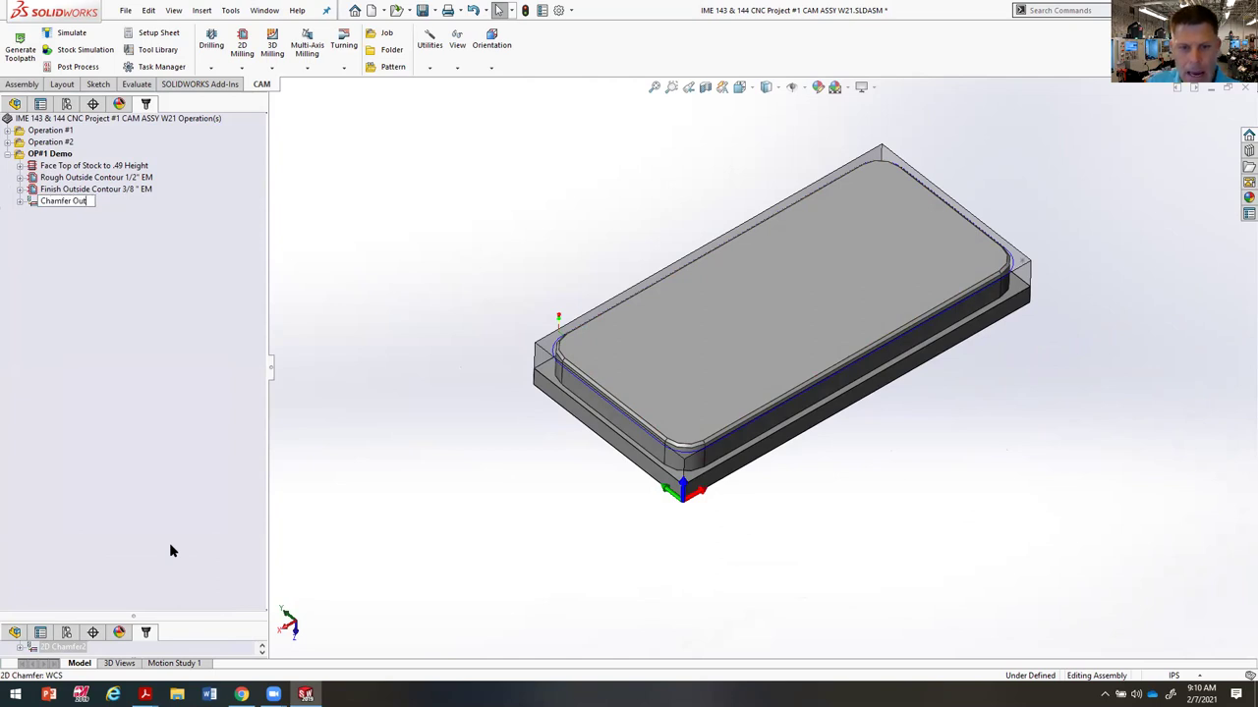
type("side Countour 5/8\" SD")
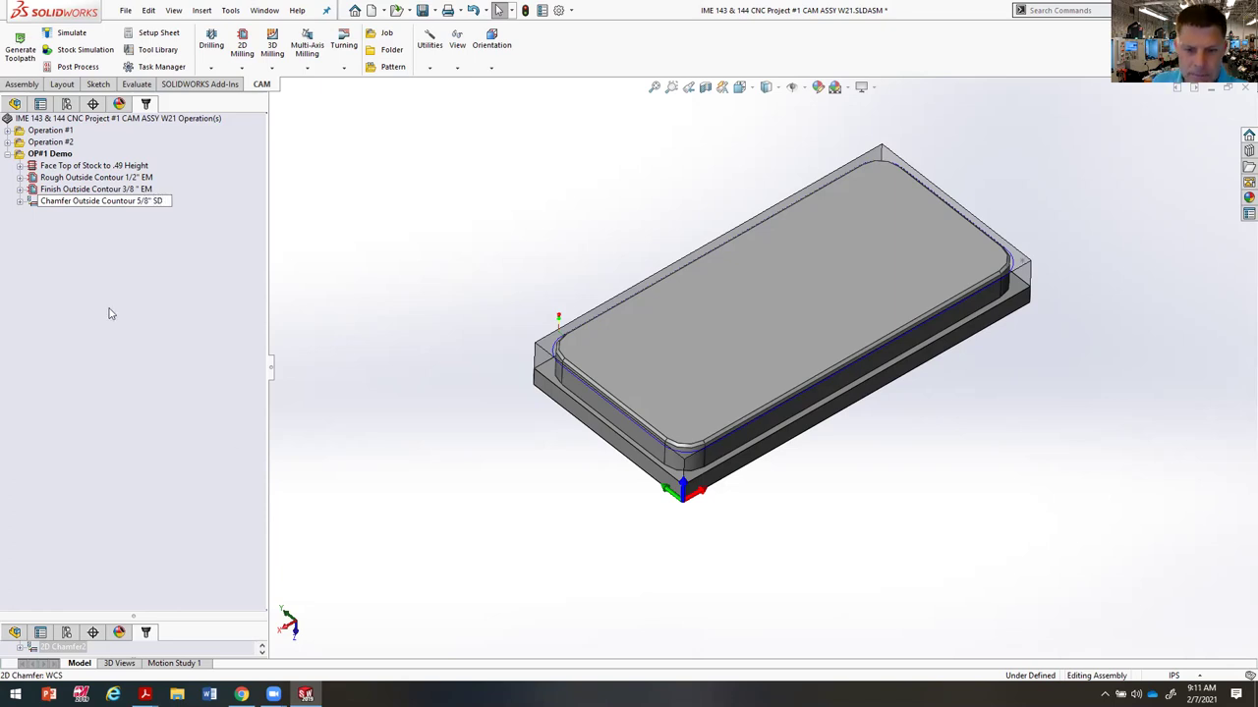
left_click(119, 308)
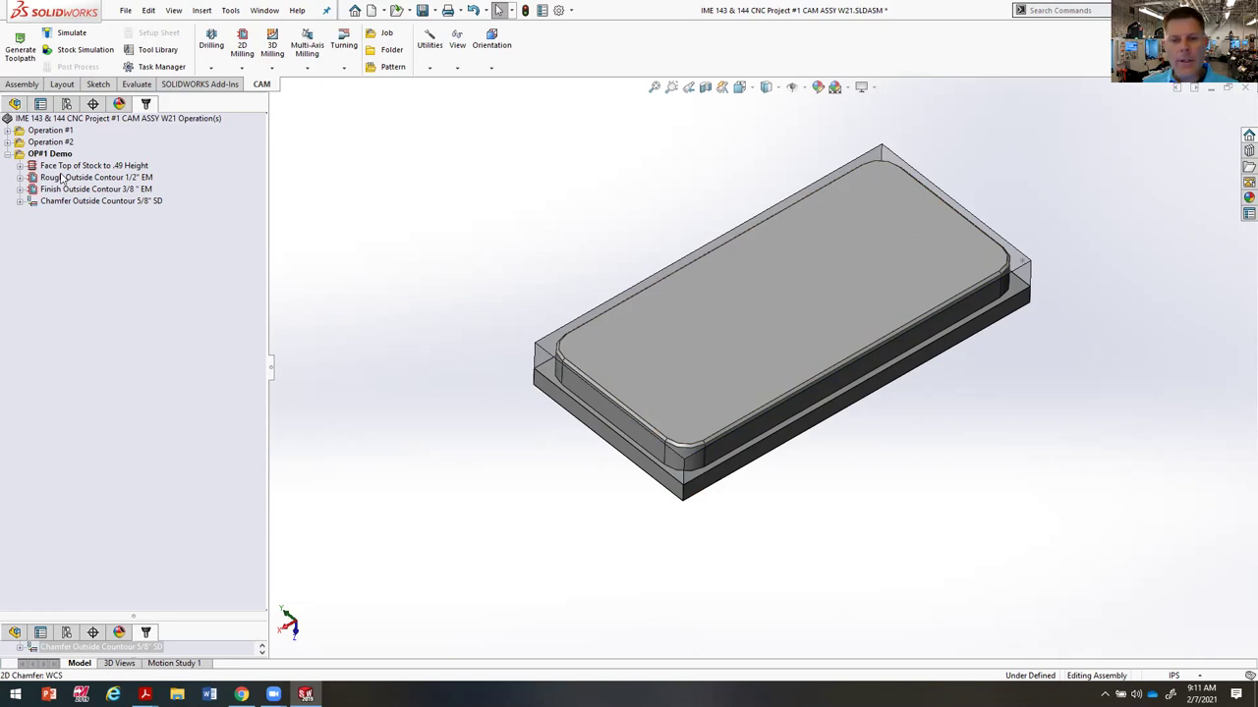
left_click(44, 155)
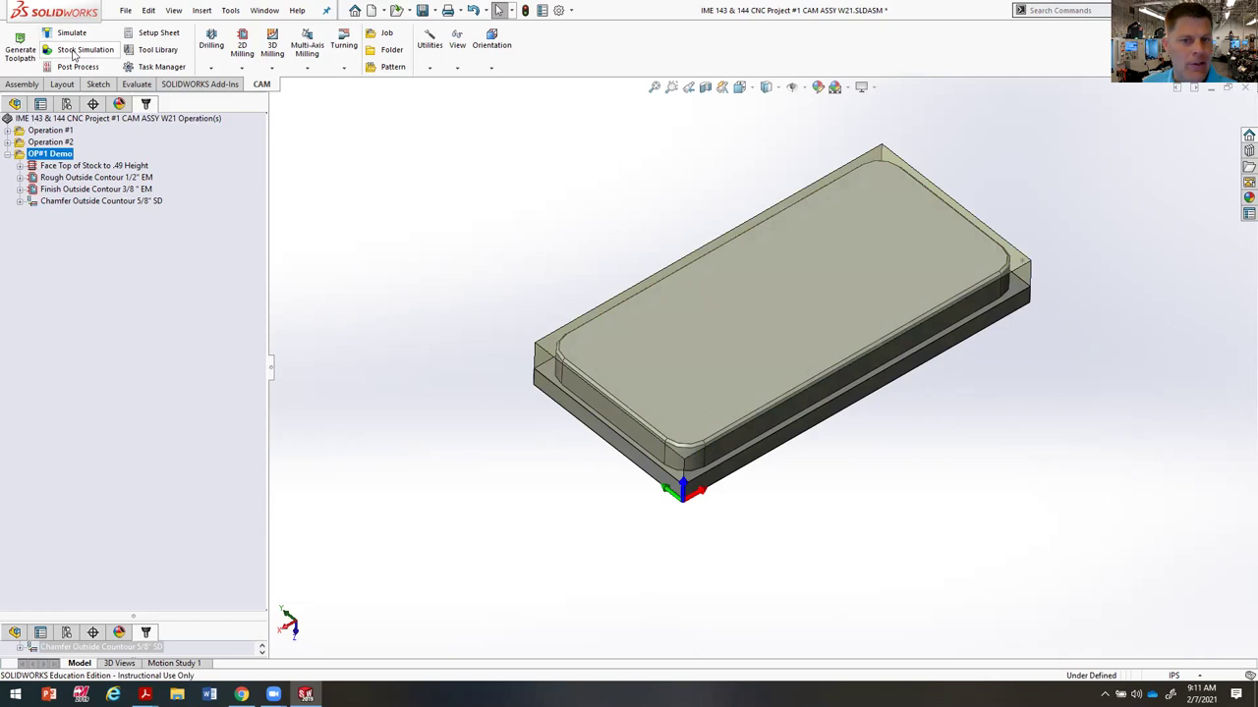
left_click(75, 52)
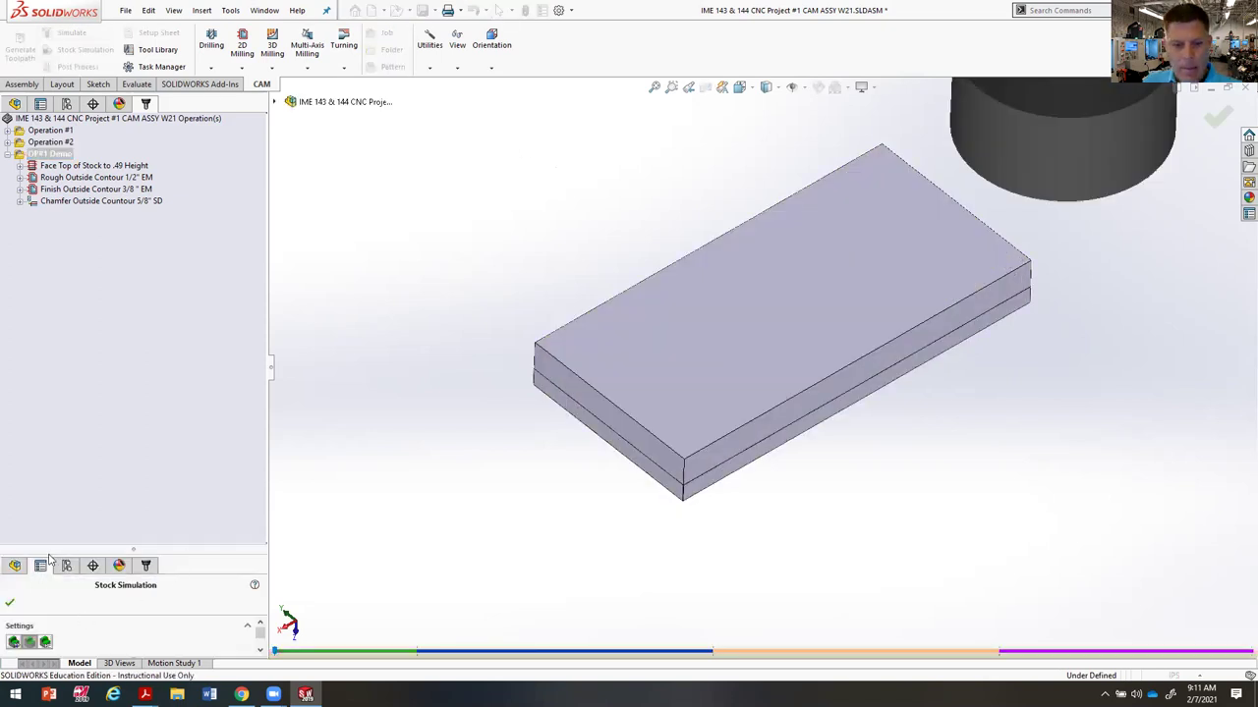
left_click_drag(155, 555, 109, 102)
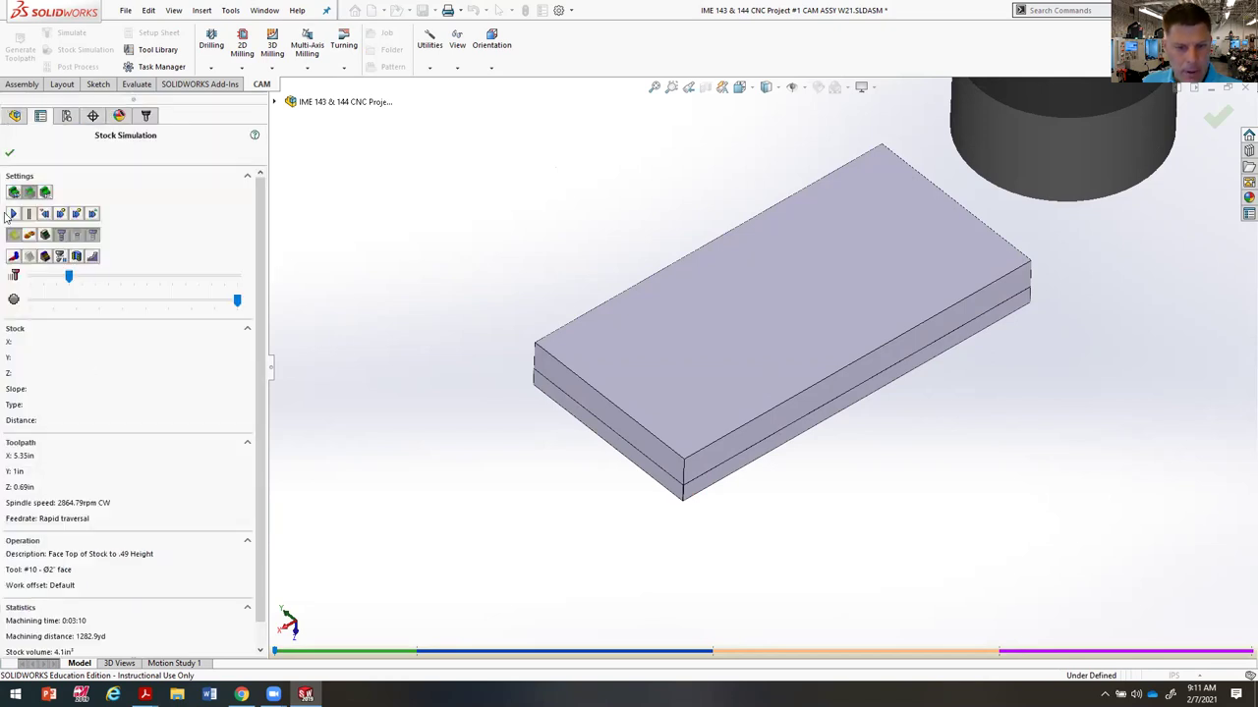
left_click(13, 214)
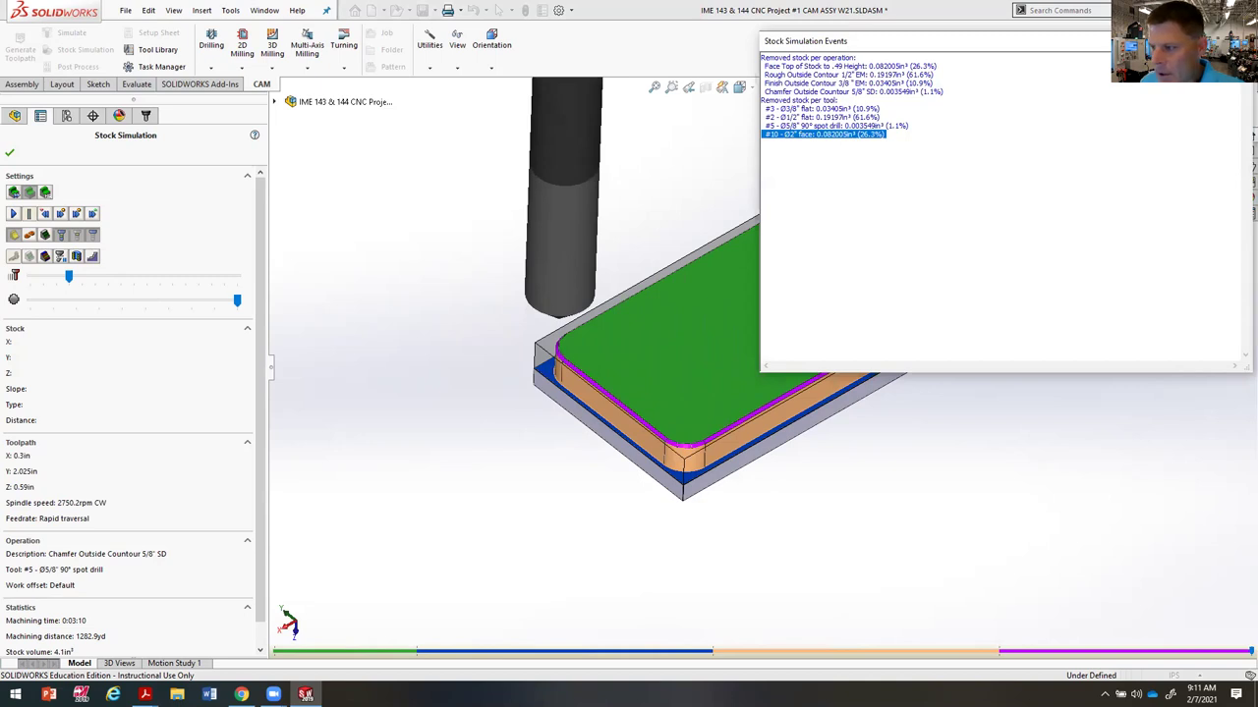
middle_click_drag(968, 385, 781, 335)
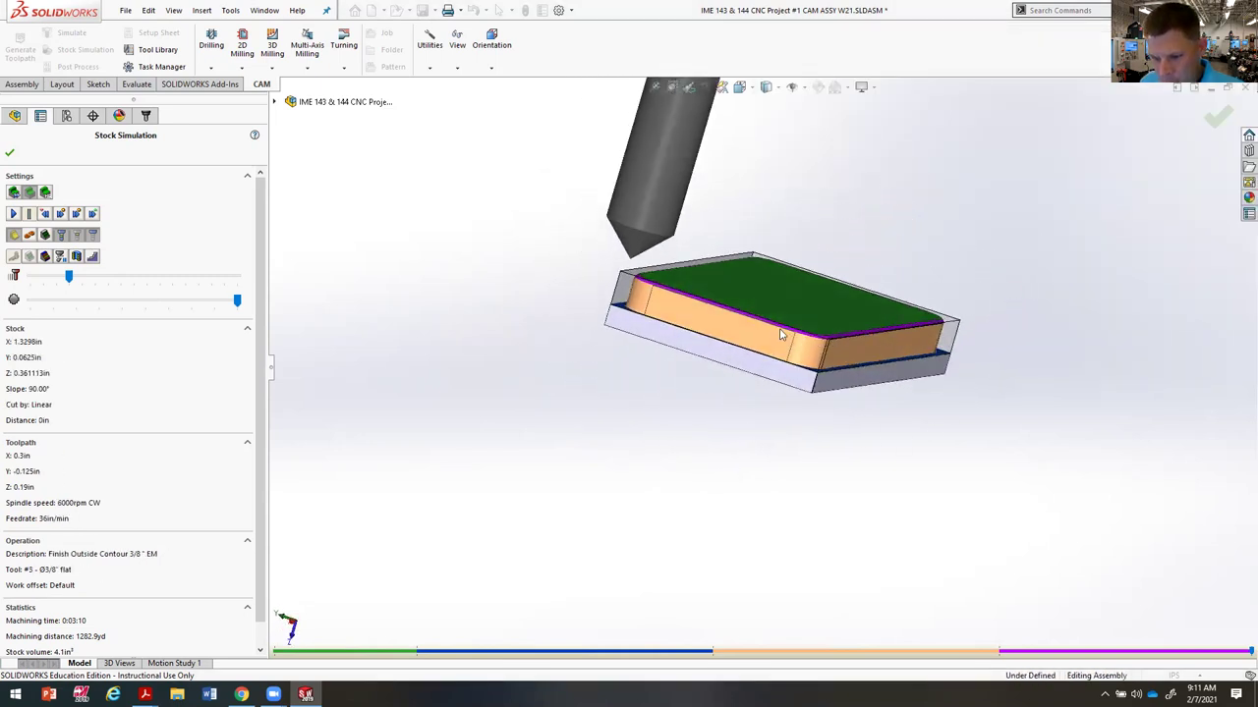
scroll(781, 335, "down", 5)
middle_click_drag(662, 360, 1011, 473)
key("Return")
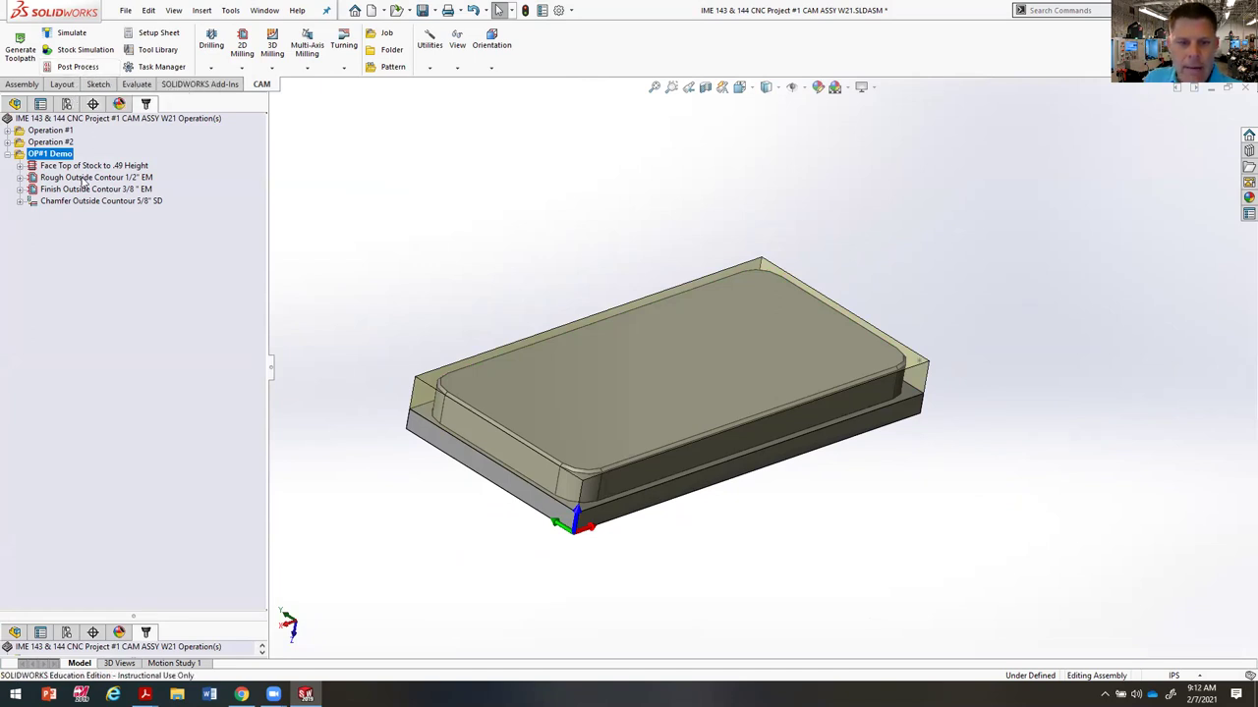
Step: Collapse the OP#1 Demo operations and select OP#1 Demo for posting
key("F2")
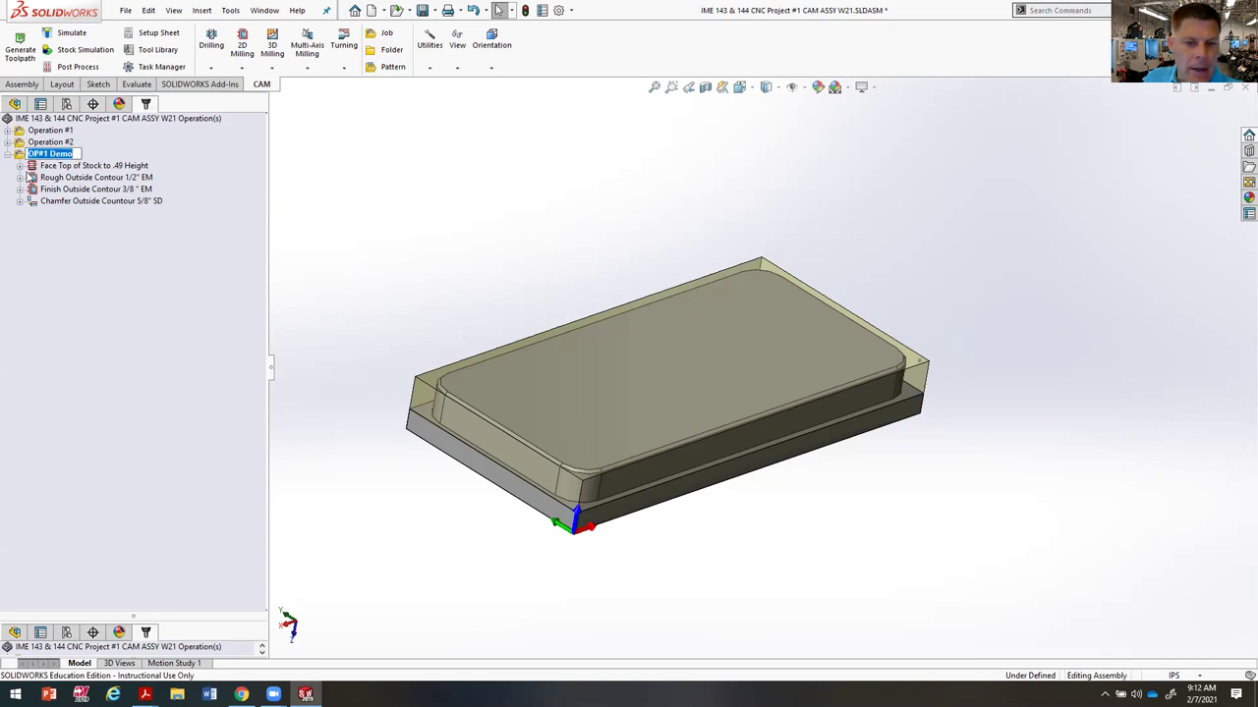
double_click(17, 154)
left_click(47, 156)
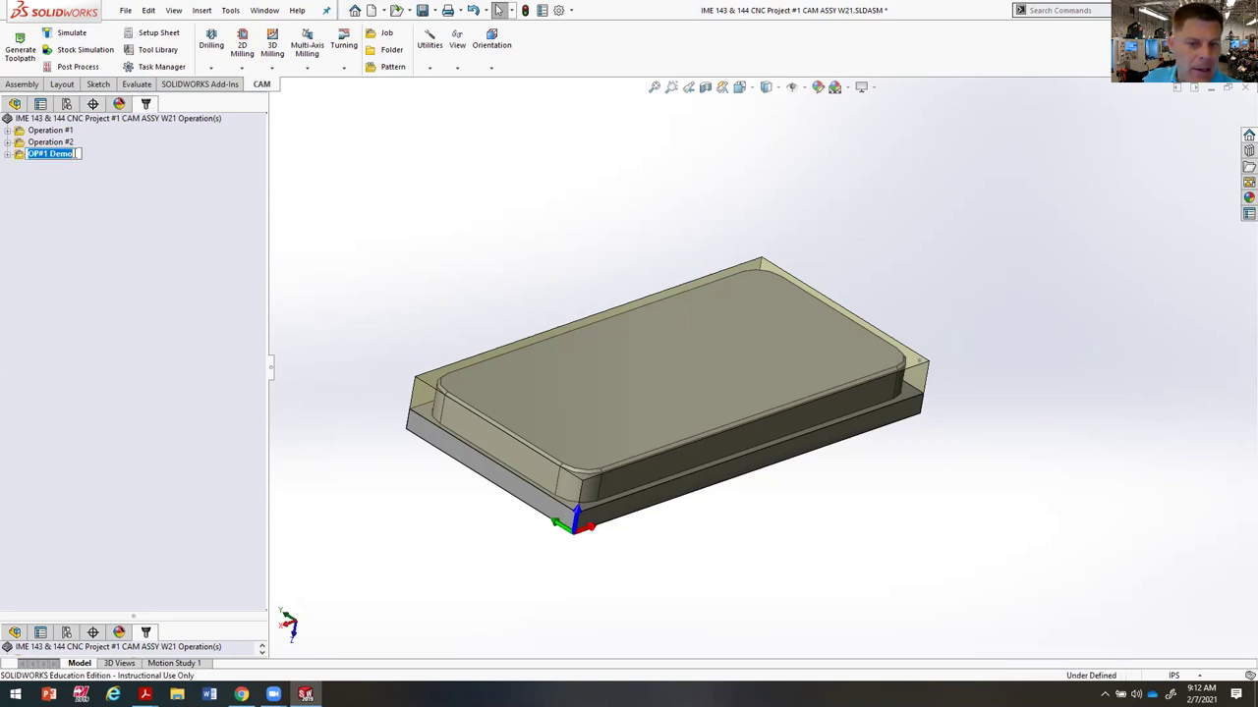
key("Return")
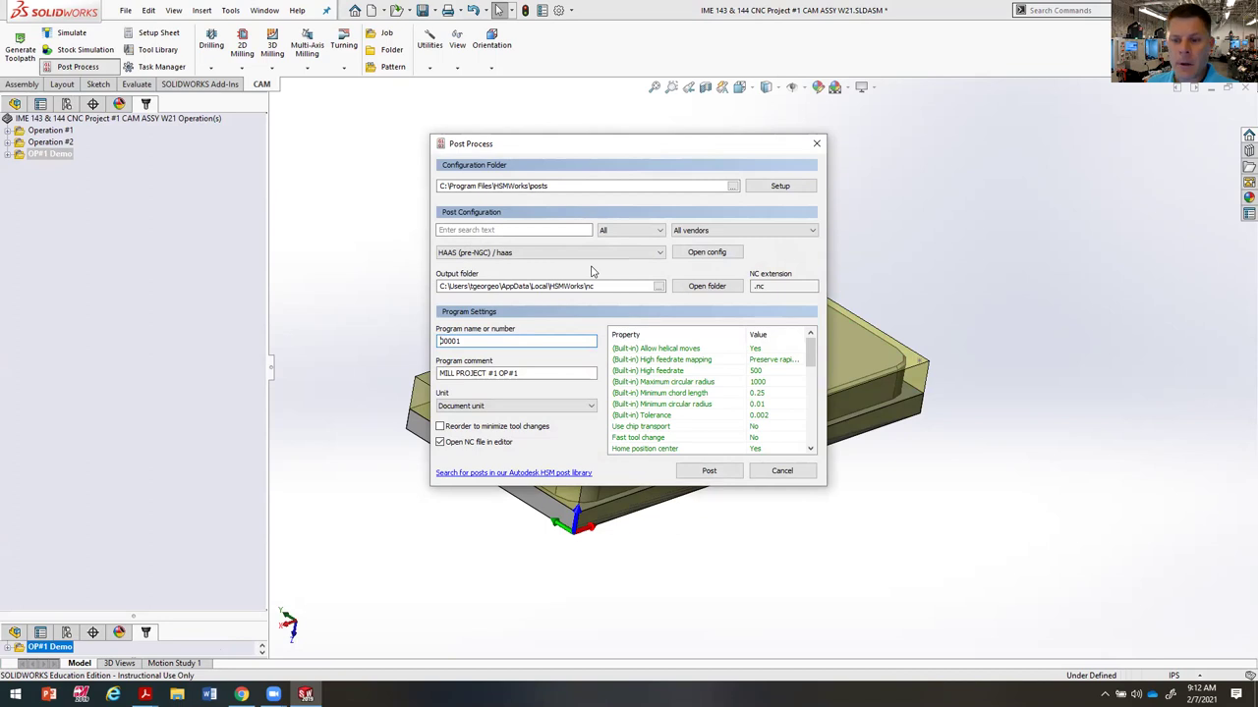
left_click(708, 254)
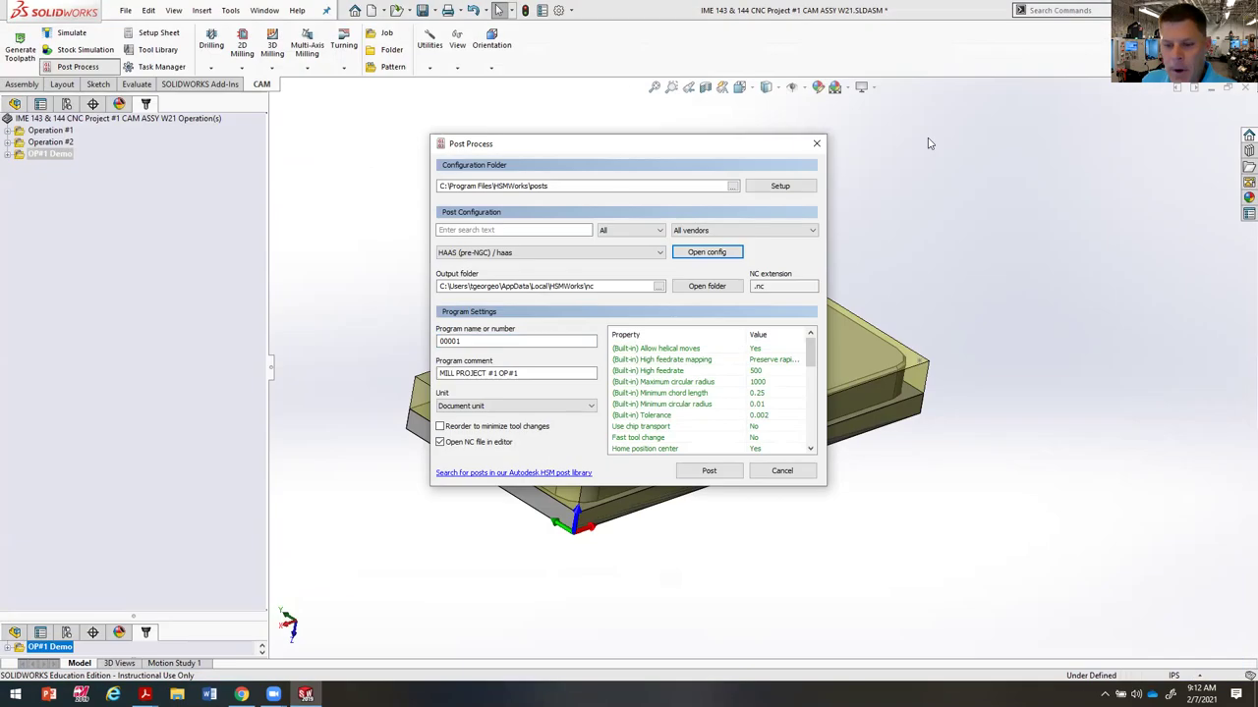
left_click(633, 253)
scroll(604, 317, "down", 15)
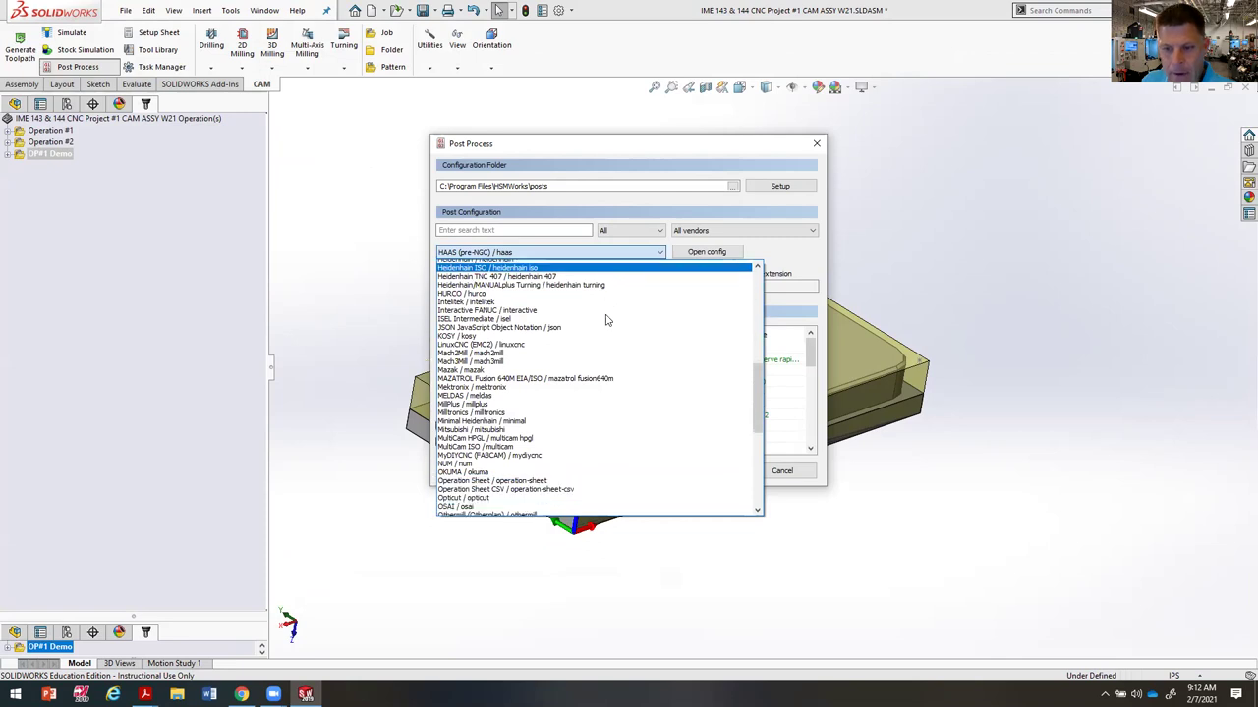
scroll(602, 422, "up", 12)
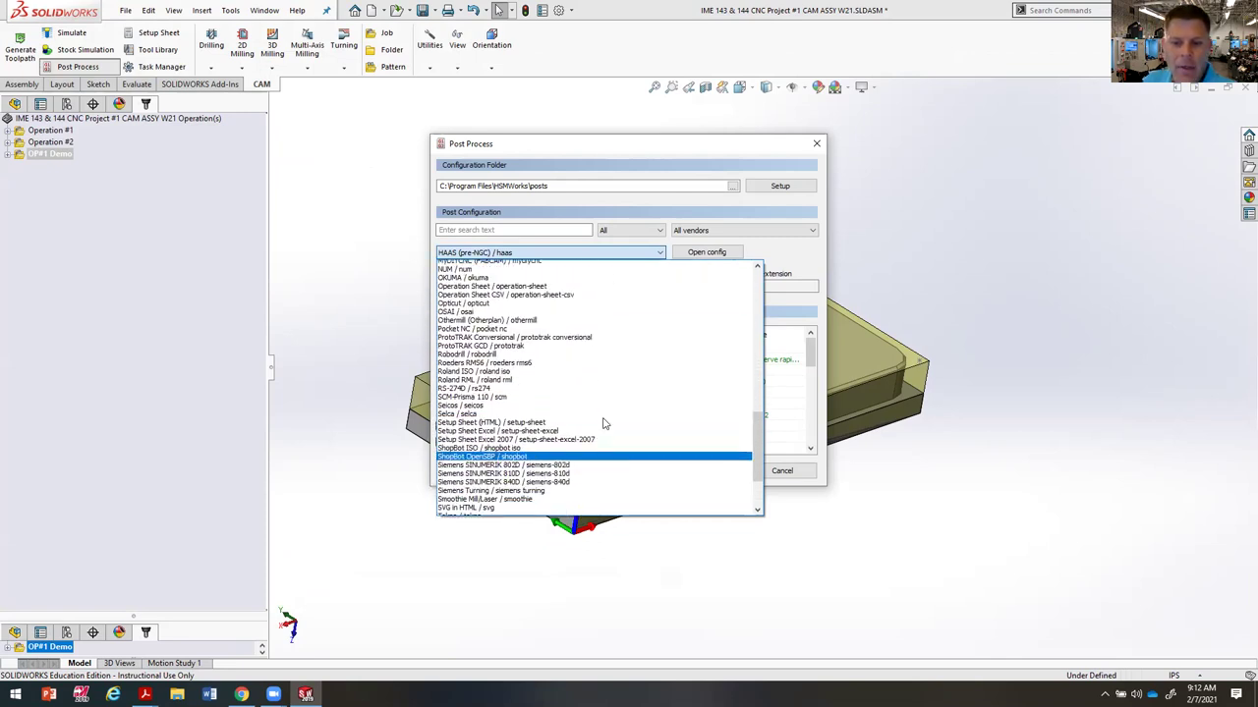
scroll(610, 385, "up", 9)
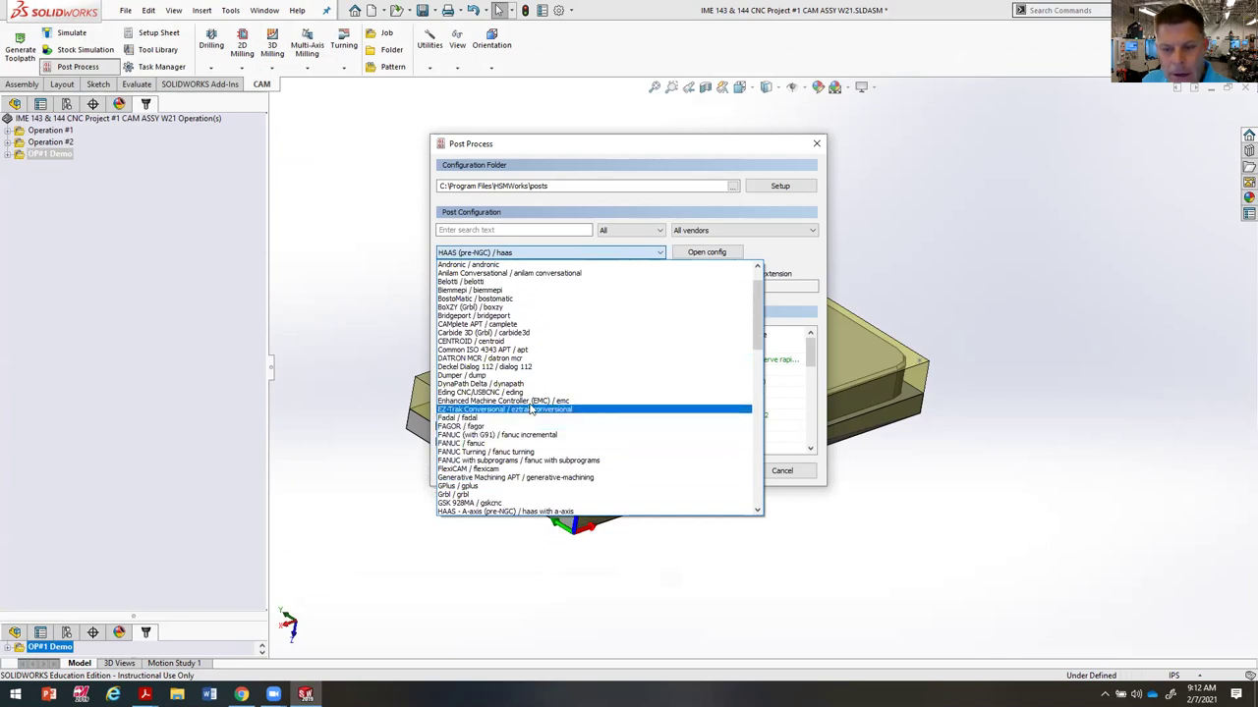
scroll(560, 349, "down", 1)
scroll(561, 353, "down", 4)
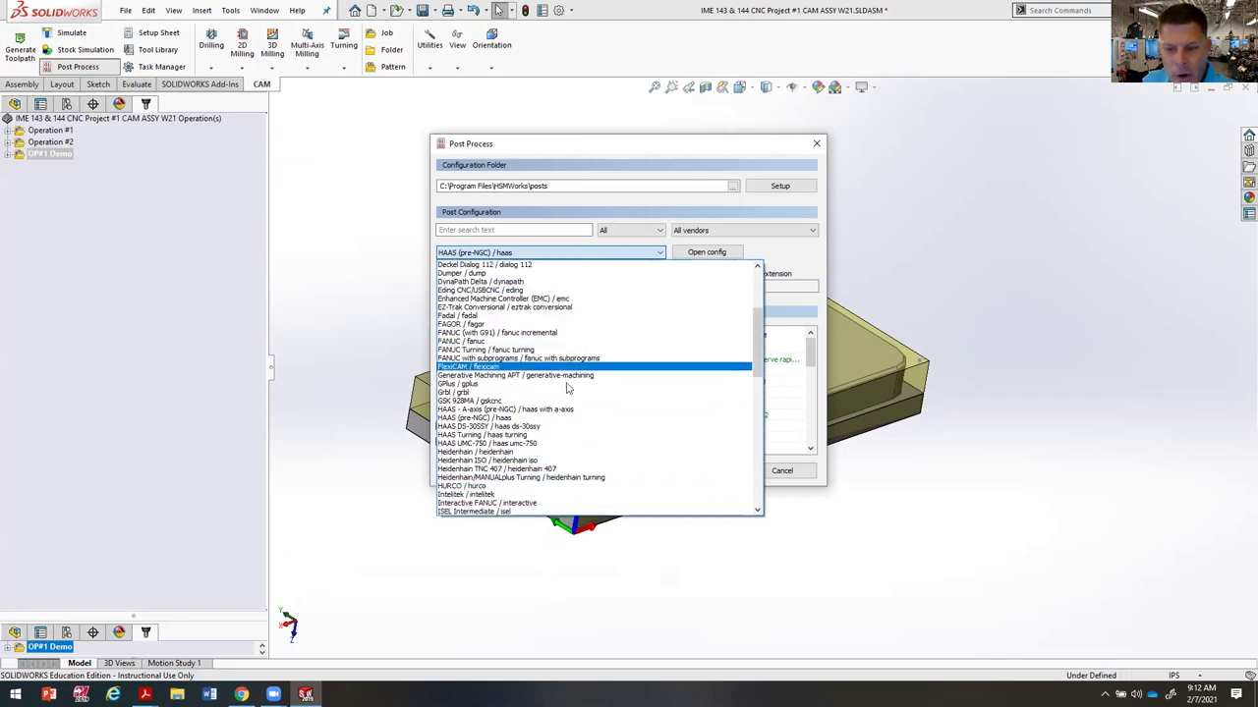
scroll(565, 427, "down", 1)
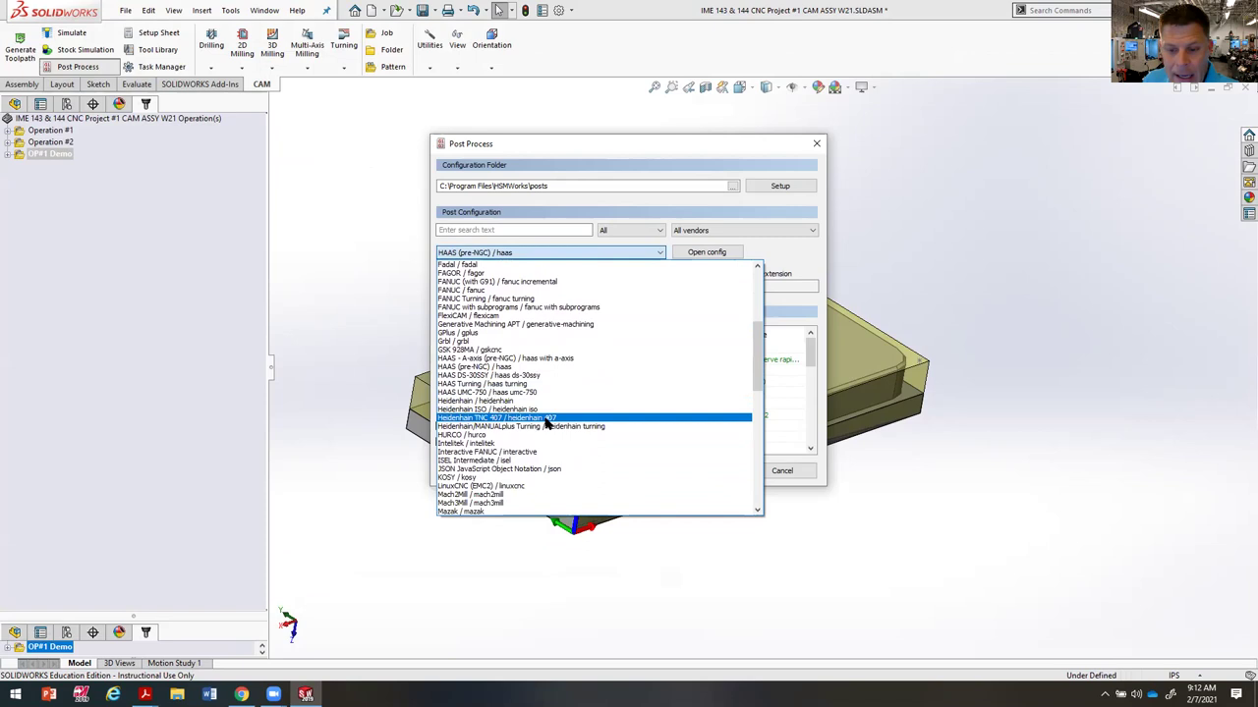
scroll(535, 438, "down", 3)
scroll(531, 412, "down", 6)
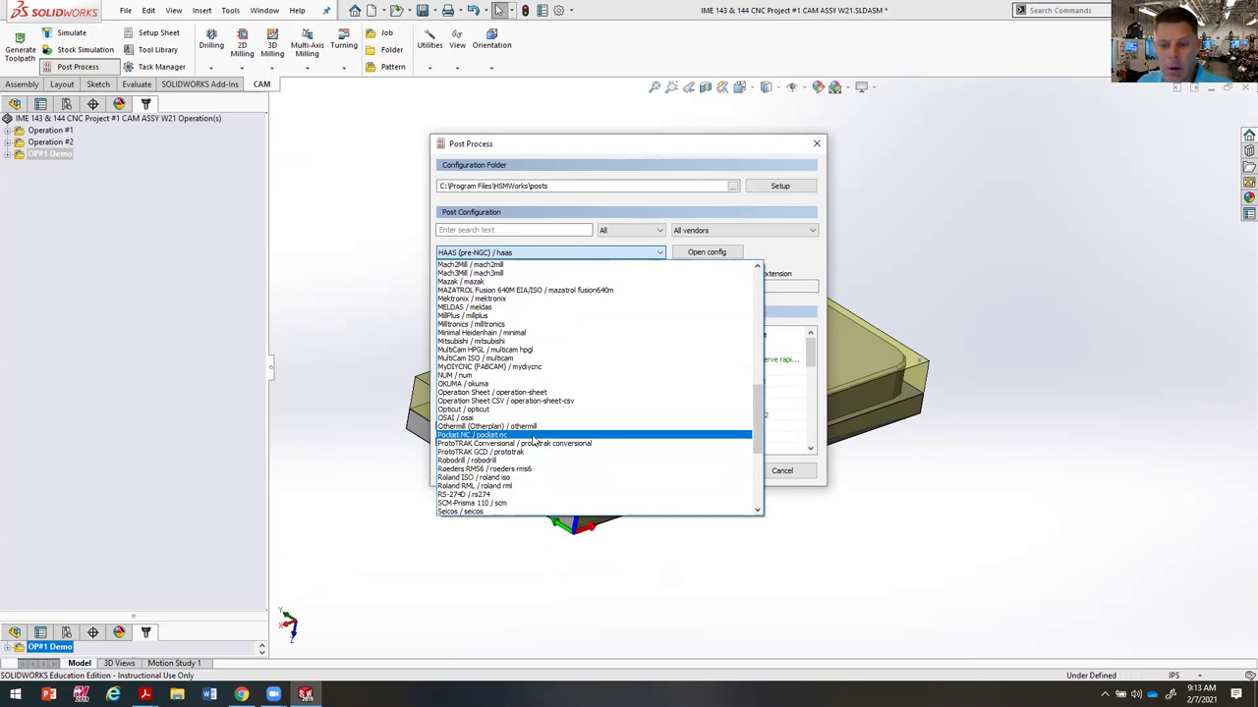
scroll(550, 452, "down", 4)
scroll(599, 432, "down", 3)
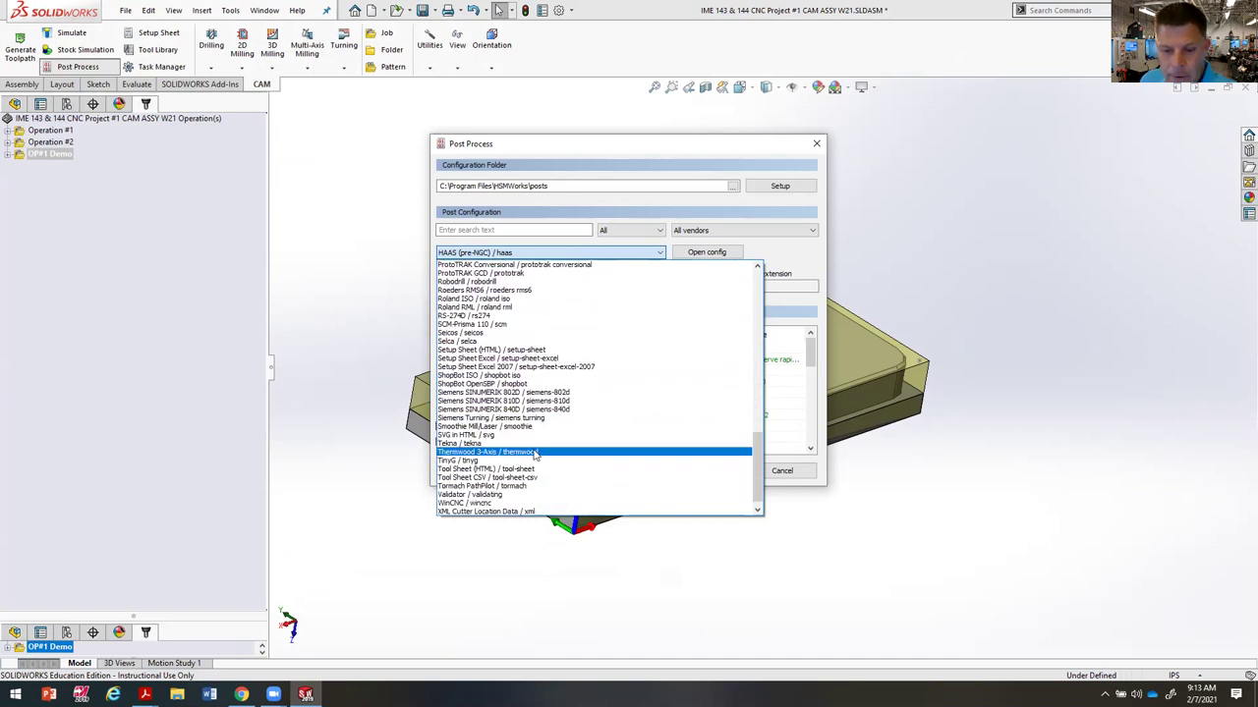
scroll(590, 422, "up", 7)
scroll(583, 427, "up", 4)
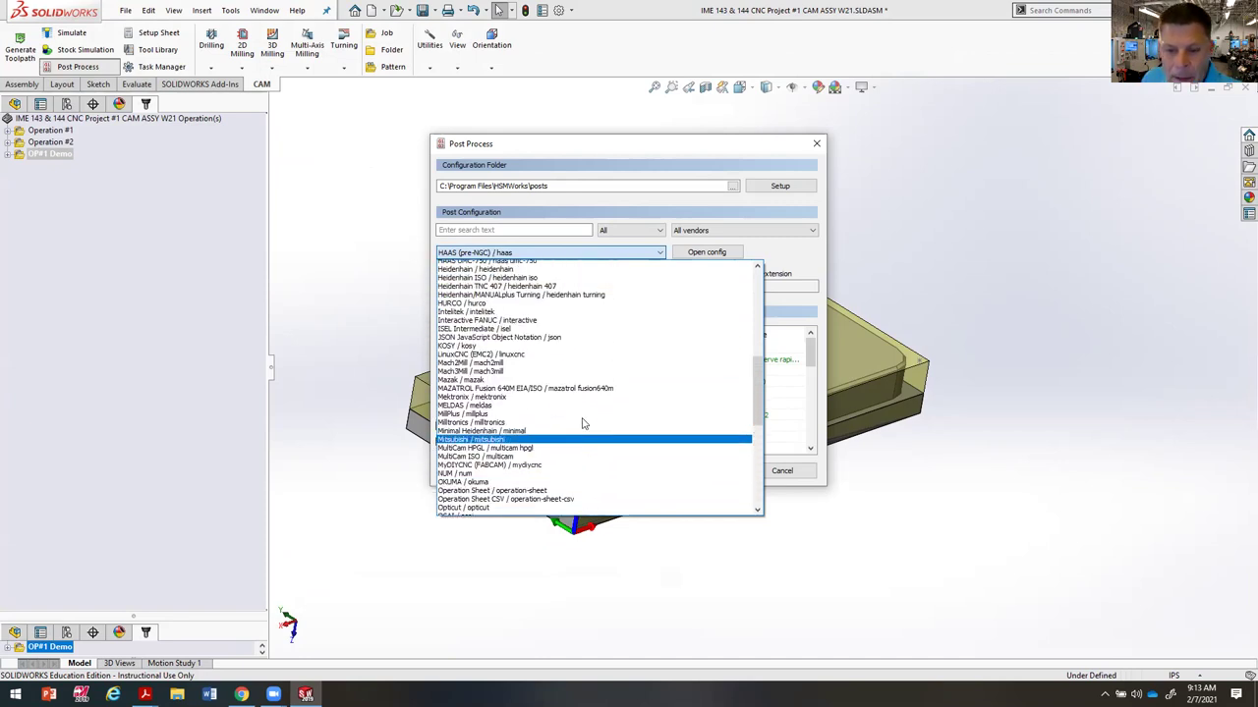
scroll(520, 393, "up", 3)
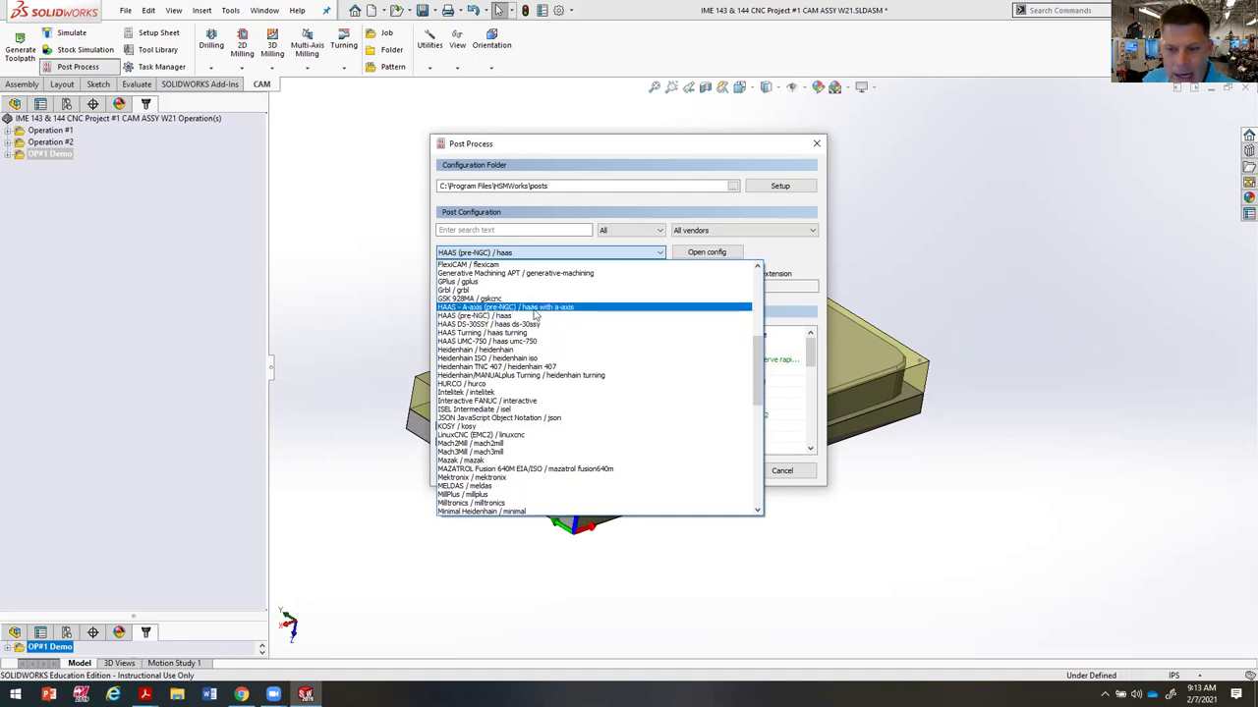
left_click(501, 316)
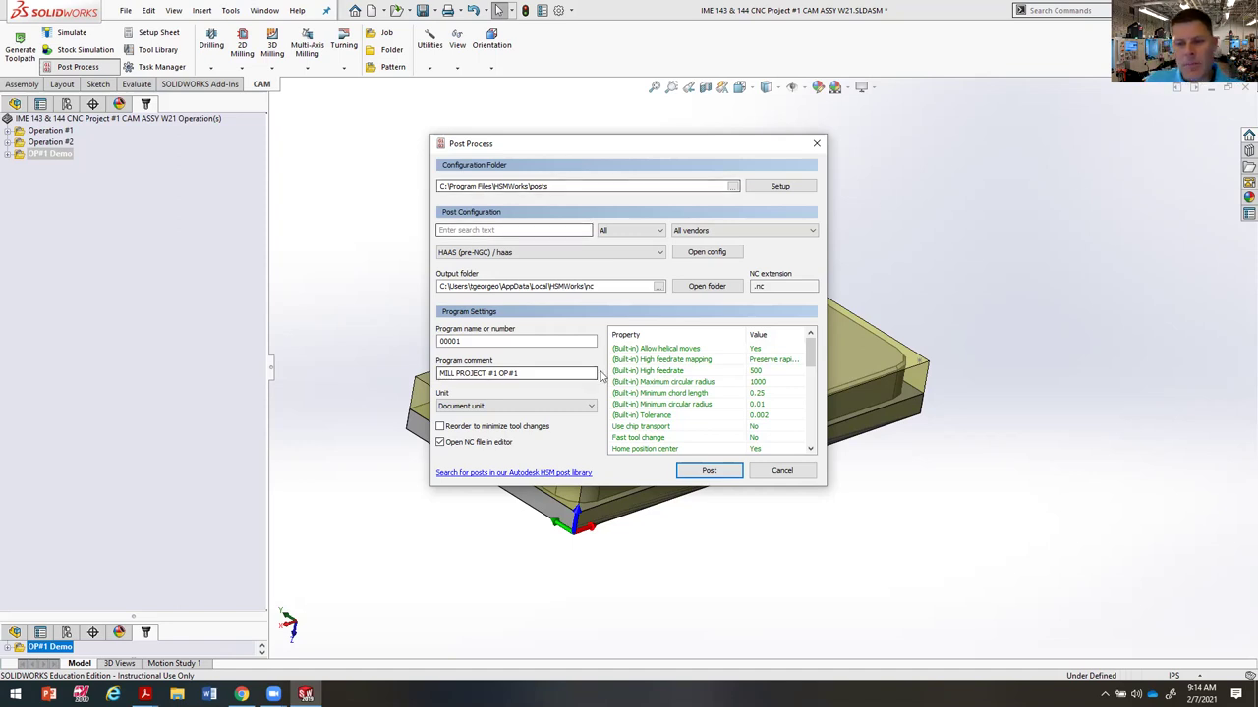
Step: Post OP#1 Demo as program 00001 with comment MILL PROJECT #1 OP#1
double_click(477, 343)
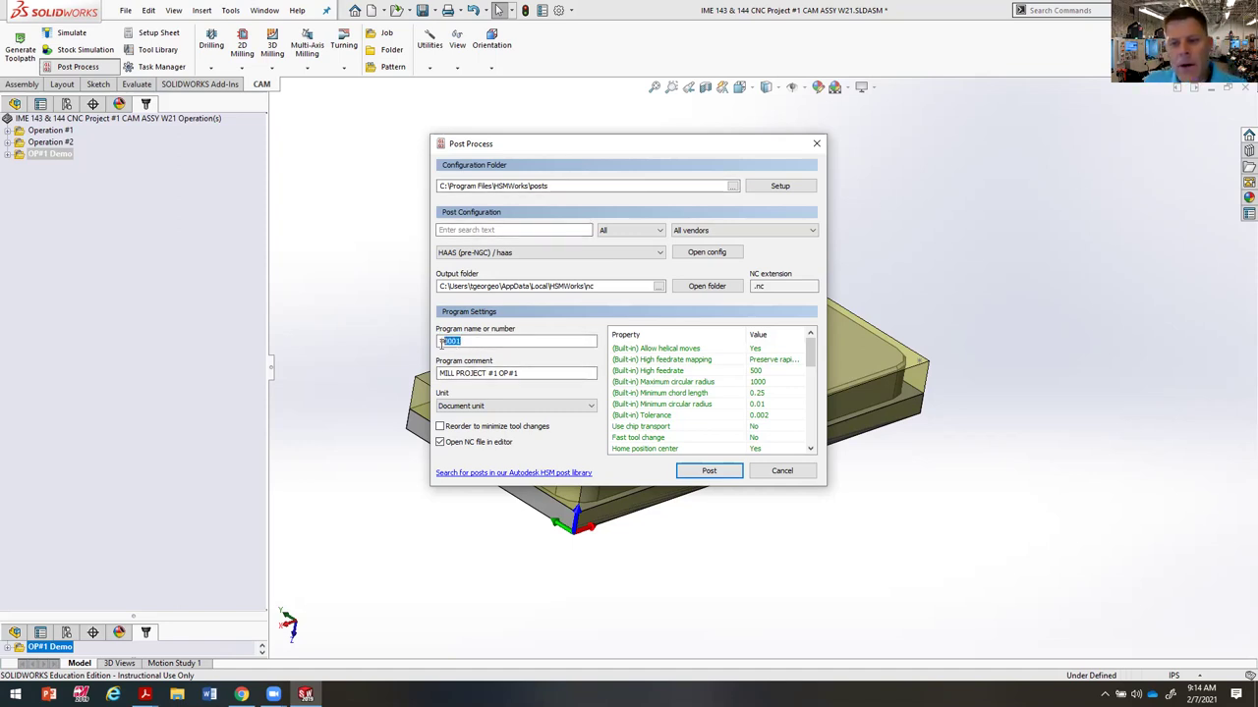
left_click_drag(519, 373, 429, 386)
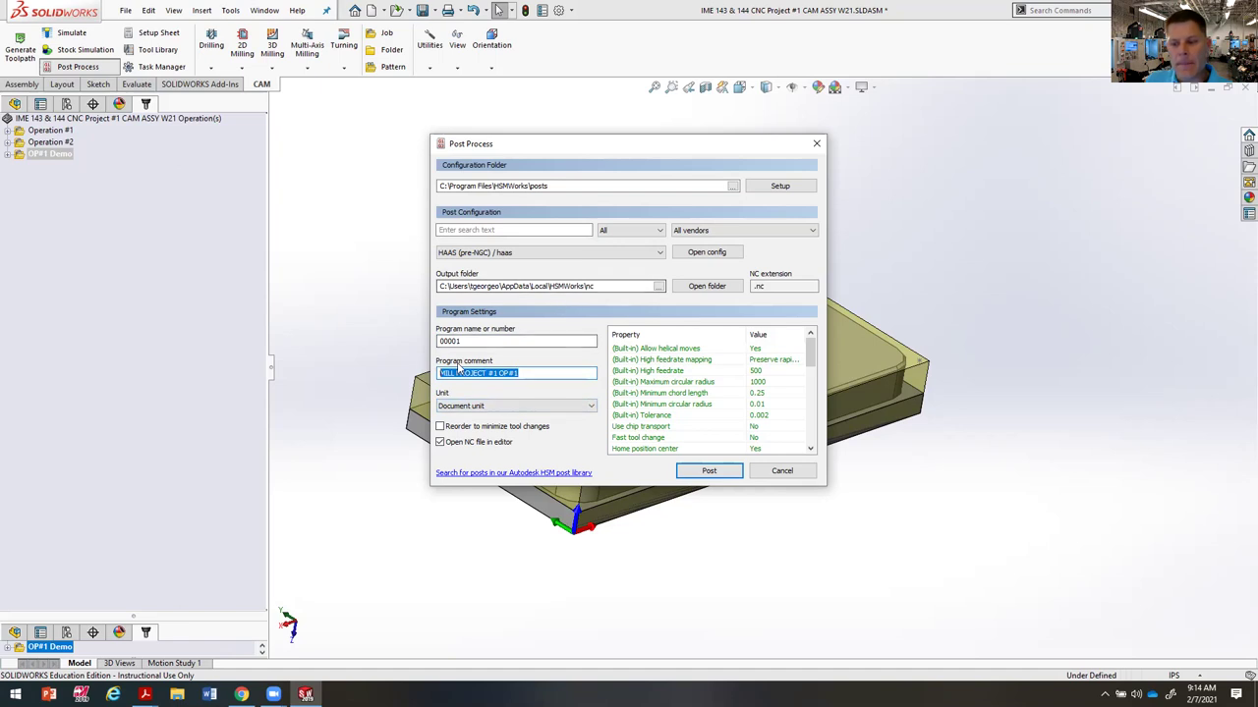
left_click(714, 469)
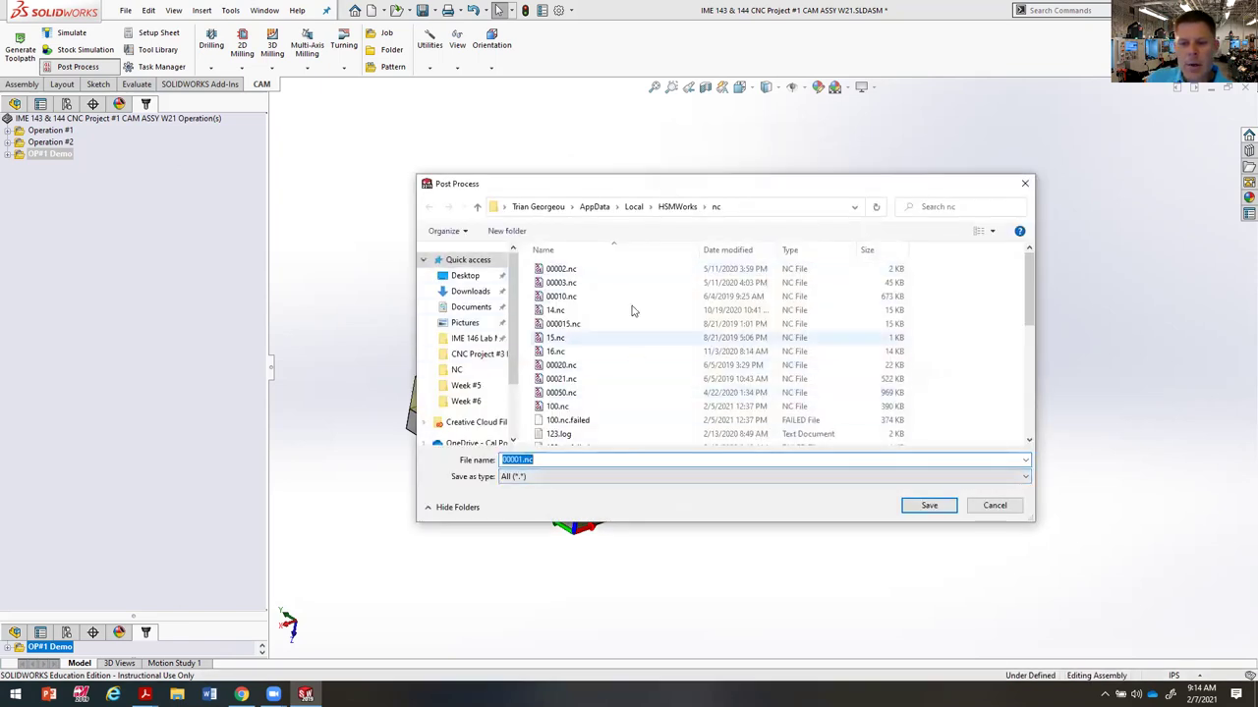
Step: Save the posted NC program as 00001.nc on the Desktop
scroll(516, 300, "down", 1)
scroll(521, 285, "up", 1)
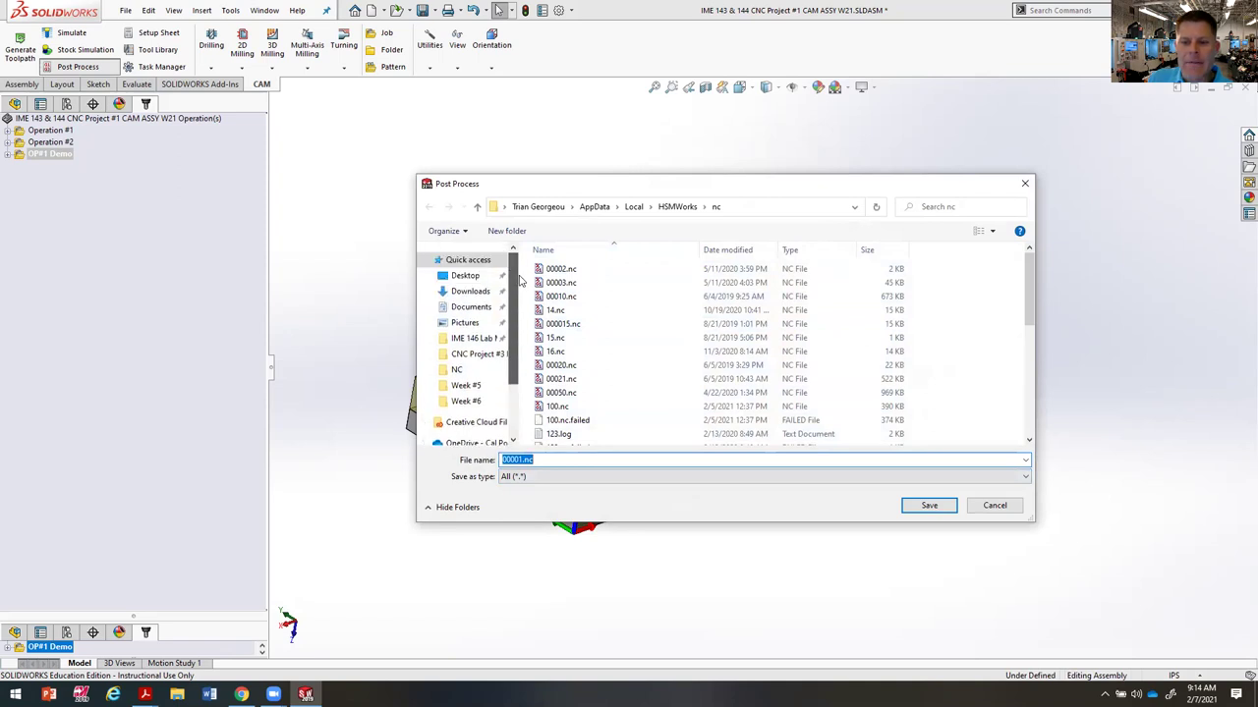
left_click(468, 276)
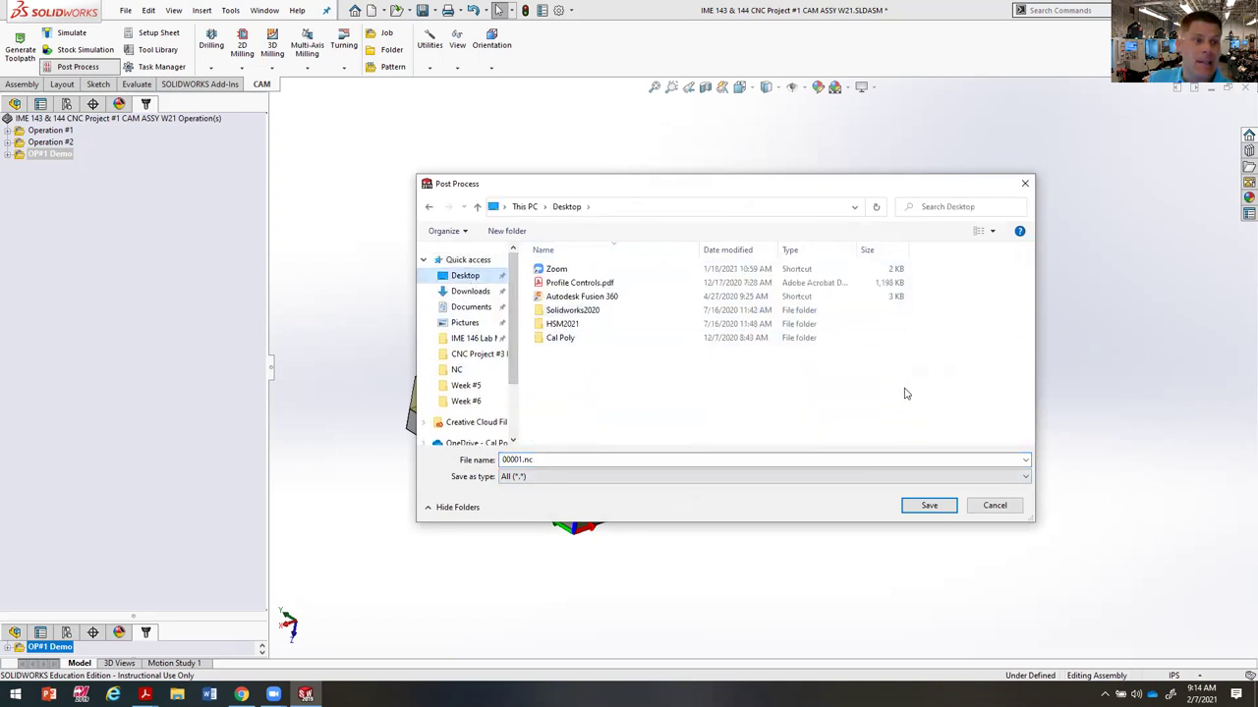
left_click(929, 505)
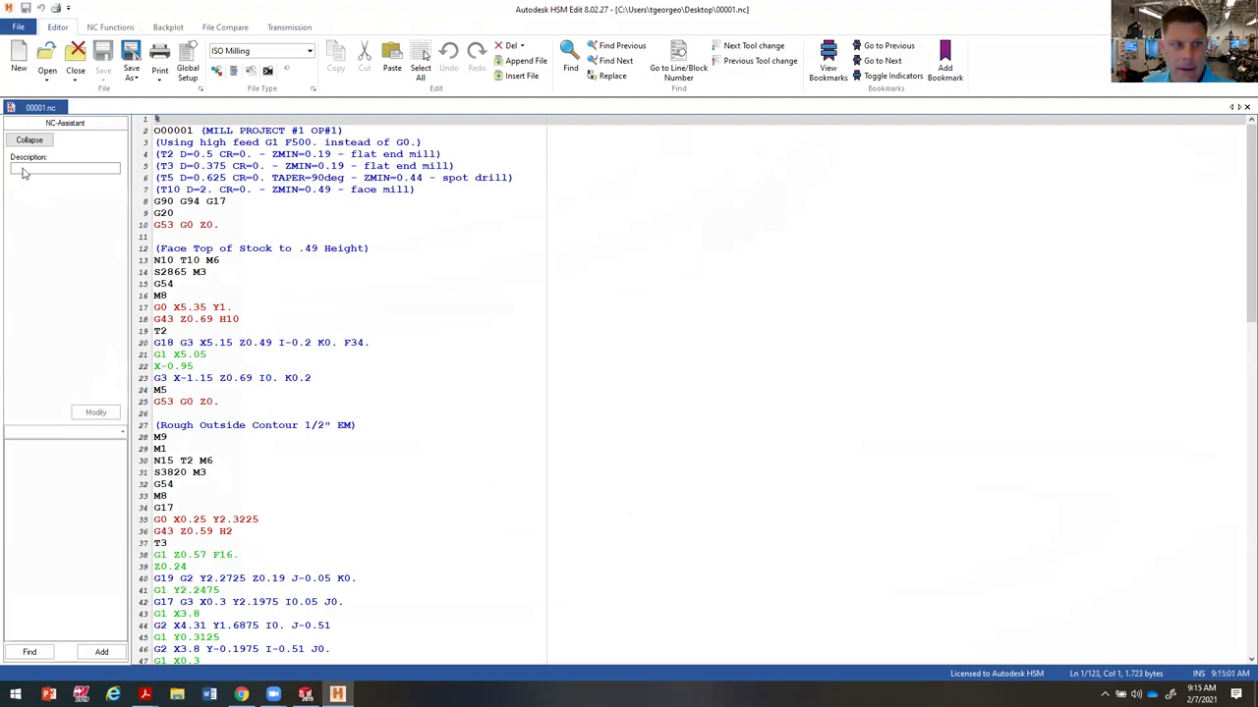
Step: Review program number O00001, the tool list comments, the T10 M6 tool change and S2865 M3
double_click(196, 130)
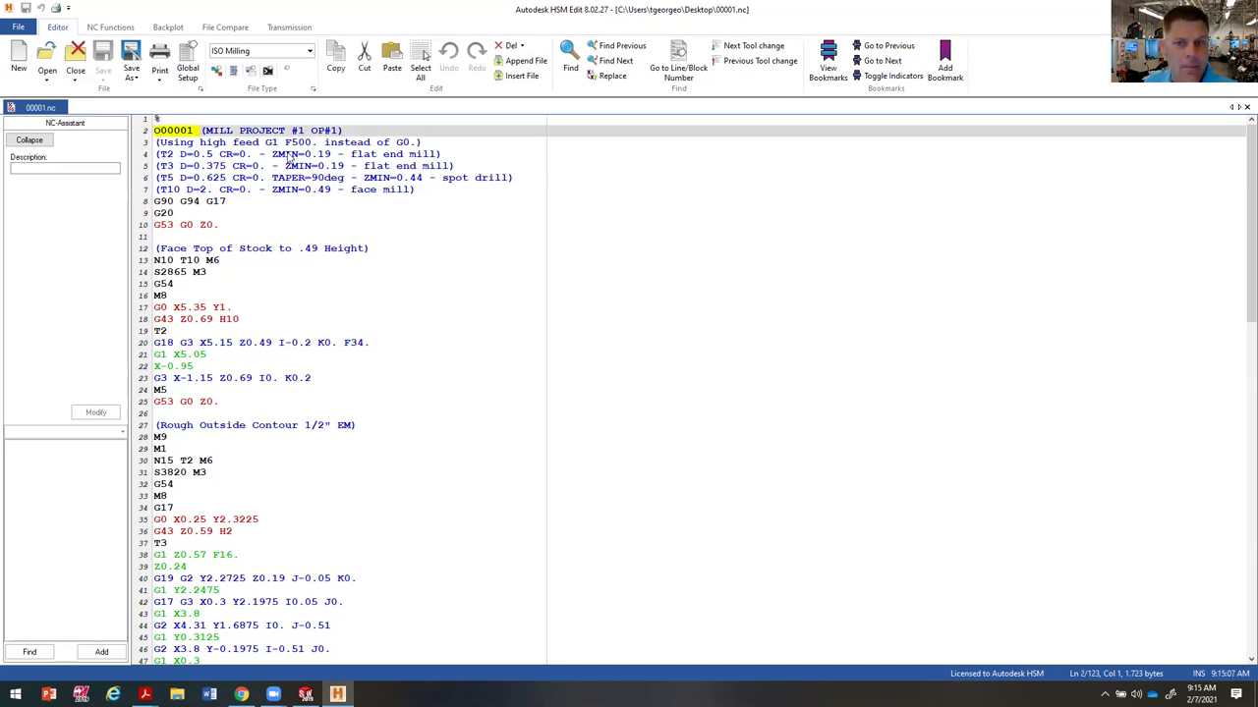
left_click_drag(423, 192, 155, 143)
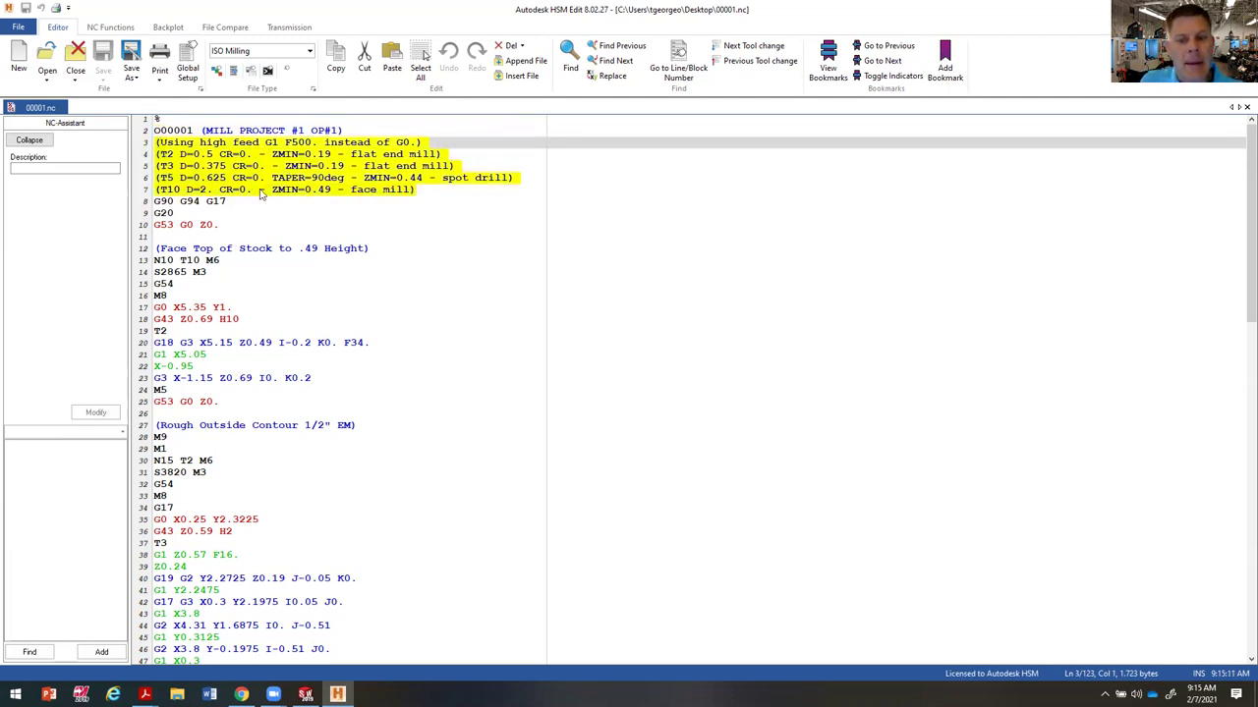
left_click(299, 238)
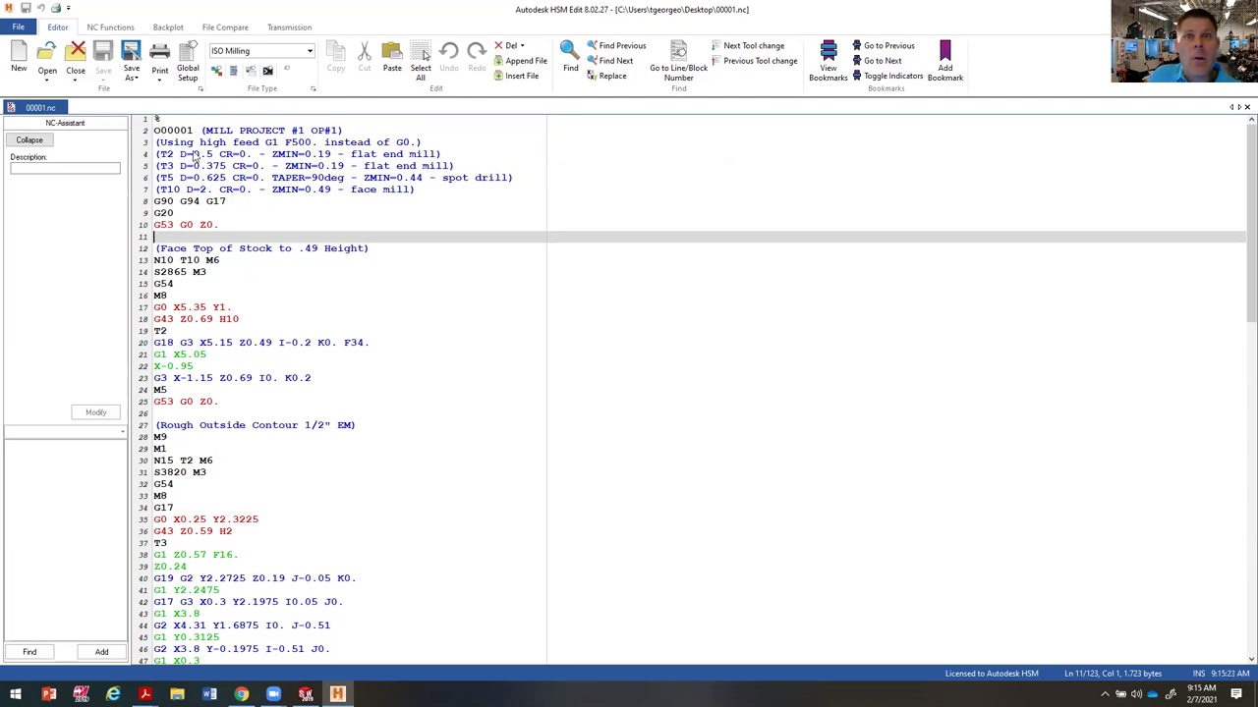
left_click_drag(180, 261, 221, 260)
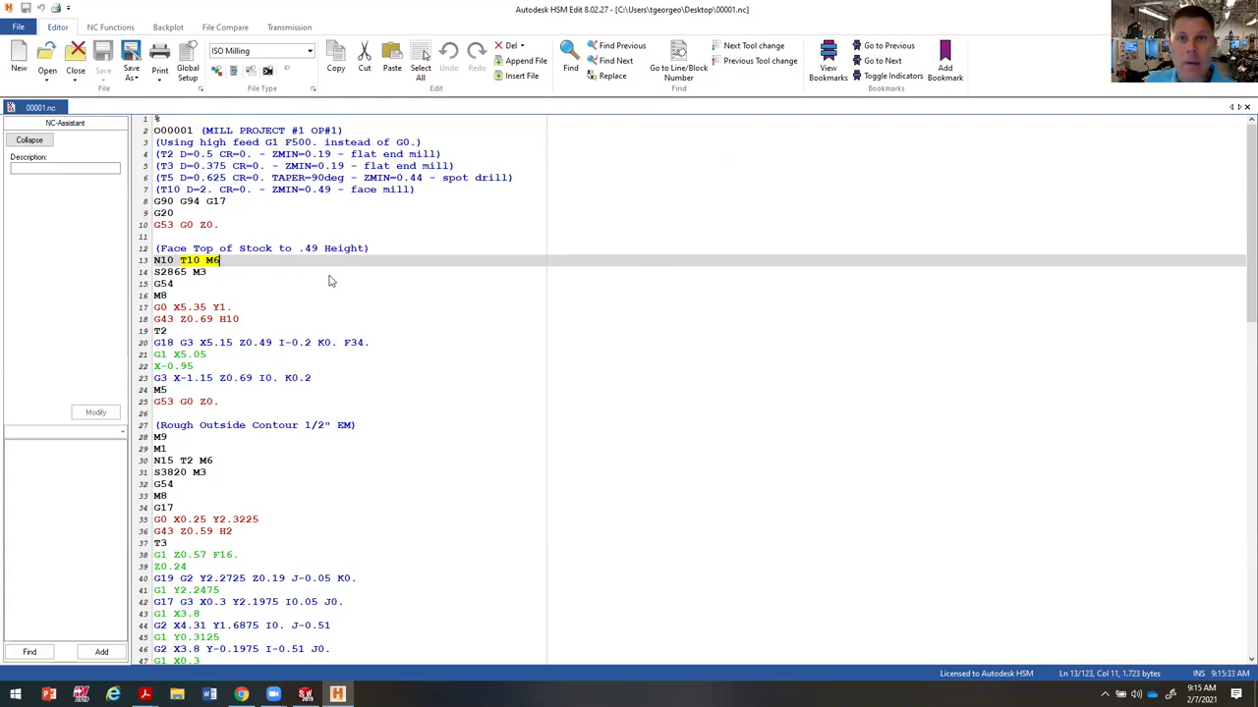
left_click(182, 276)
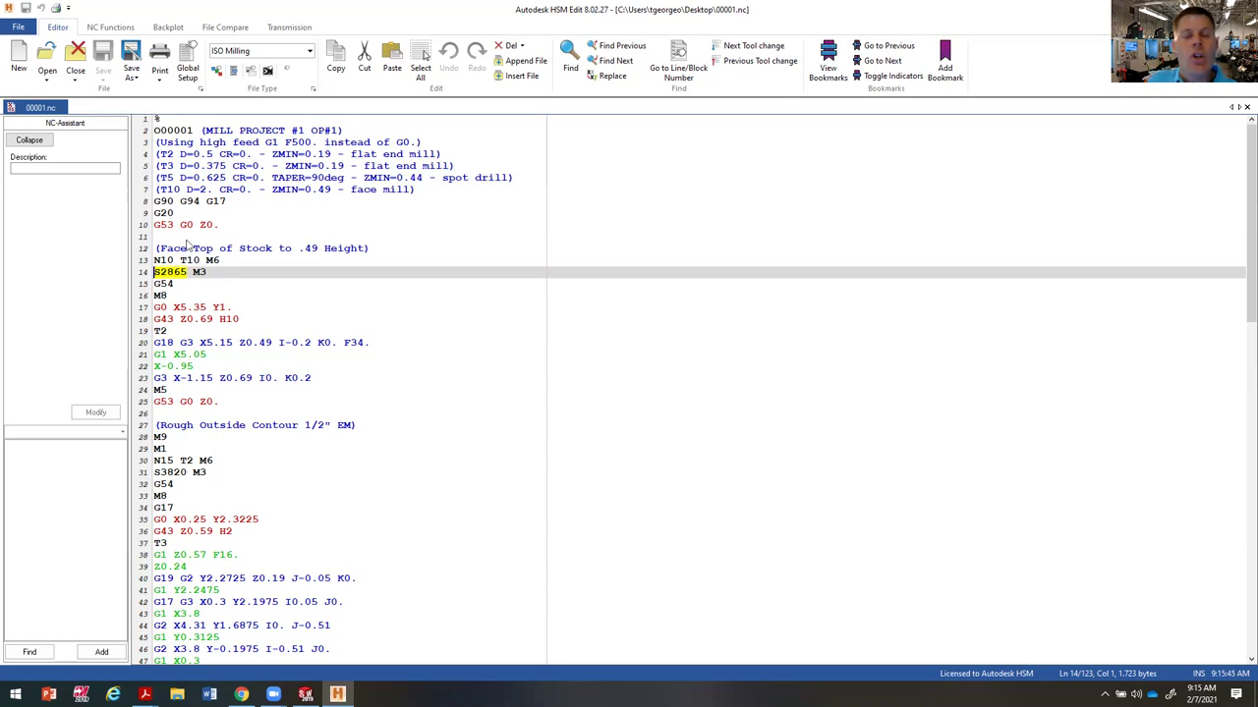
Step: Step through the G54, G0 X5.35 Y1., G43 Z0.69 H10 and T2 lines to X-0.95, then scroll
key("Down")
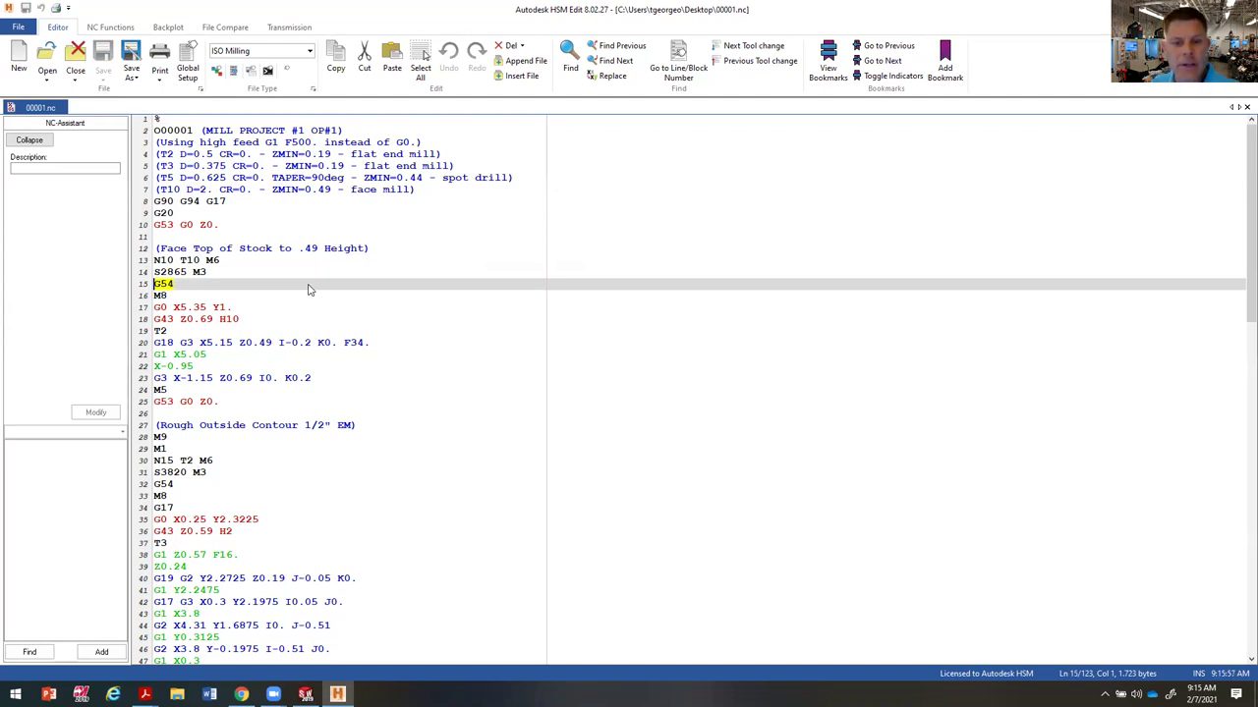
left_click(202, 308)
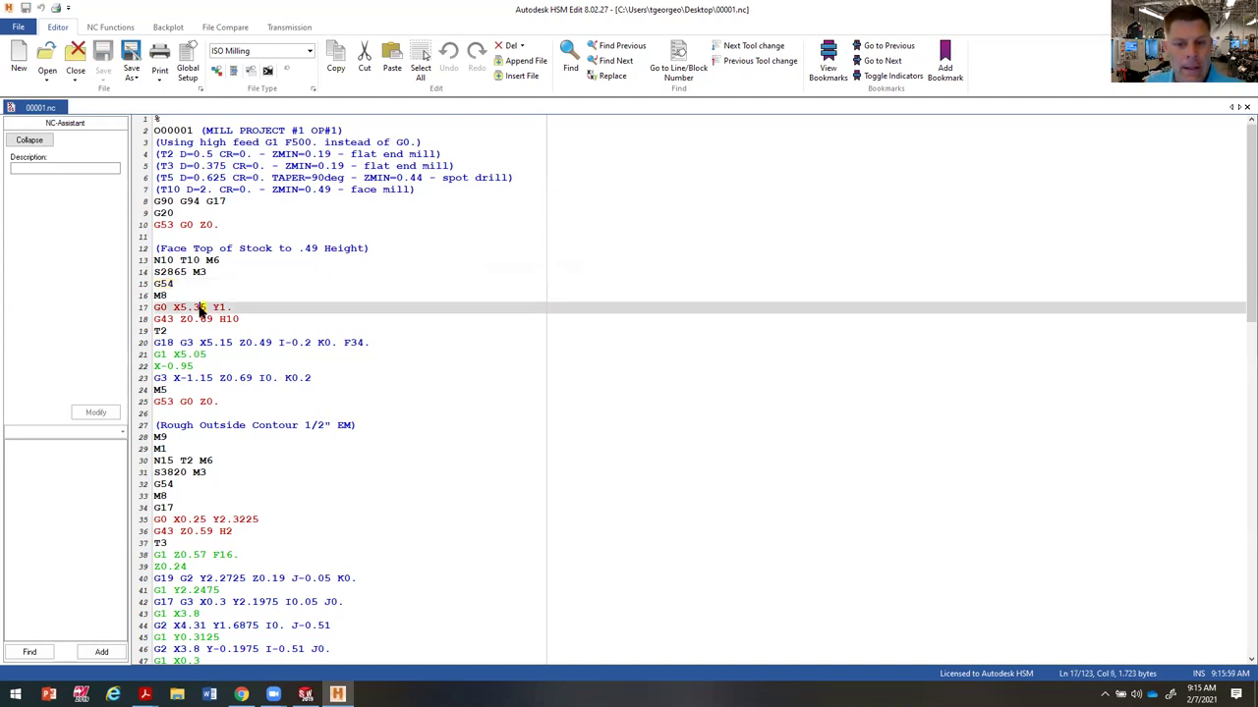
left_click(155, 309)
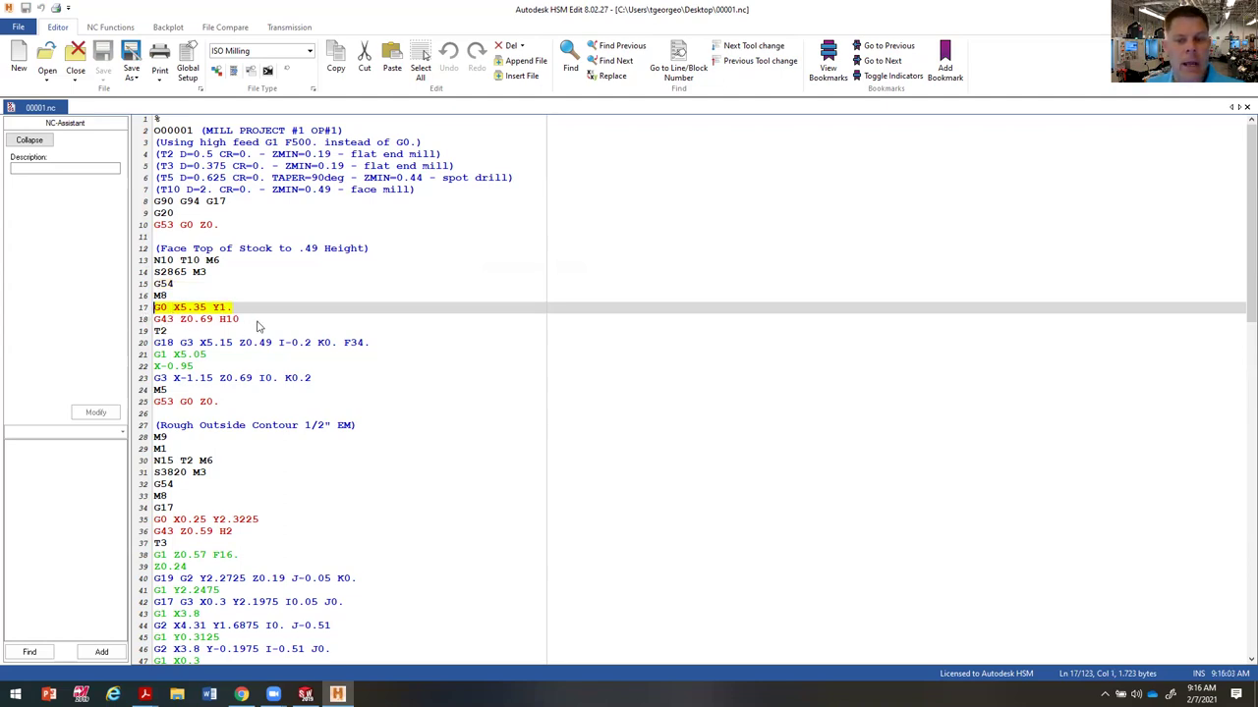
left_click(224, 321)
left_click(153, 321)
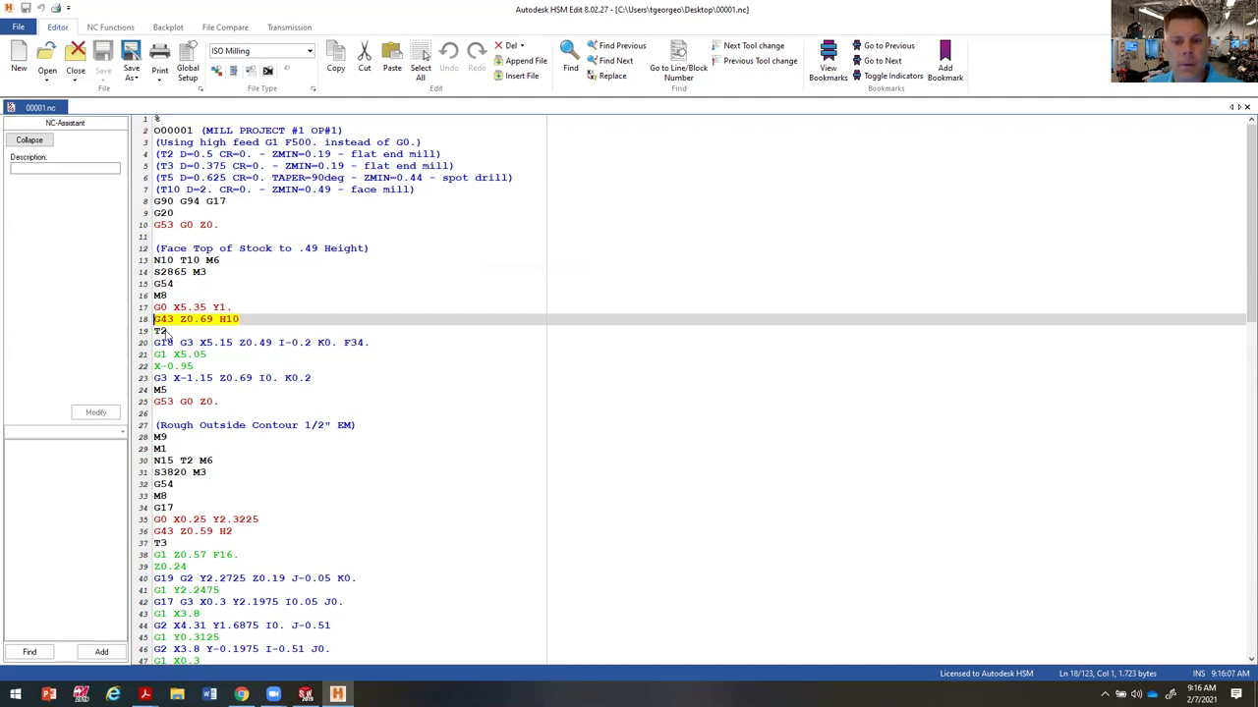
left_click(155, 333)
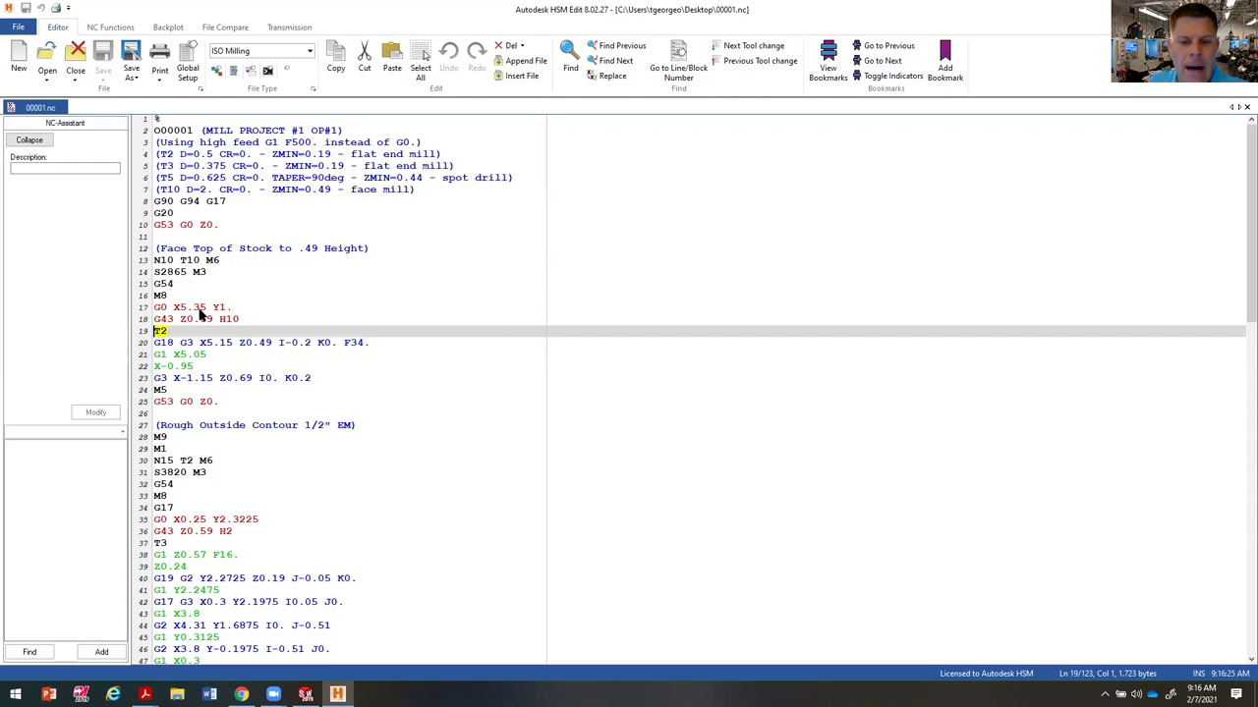
left_click(130, 367)
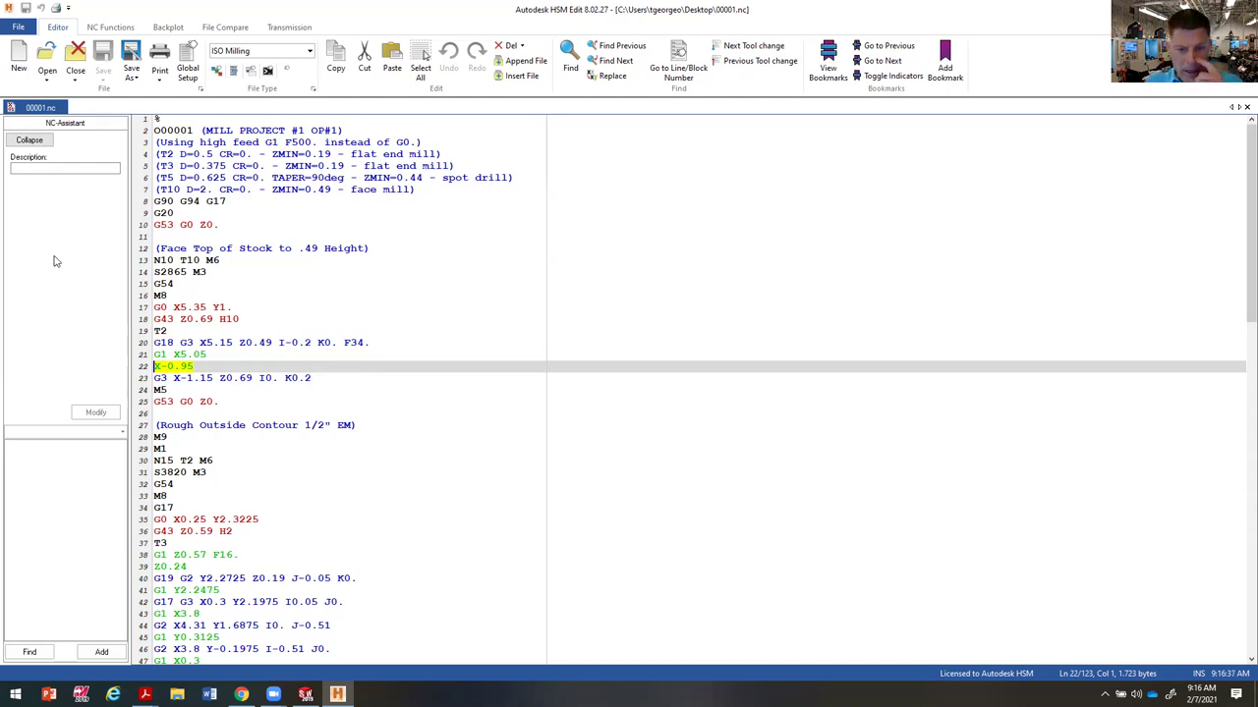
scroll(228, 412, "down", 3)
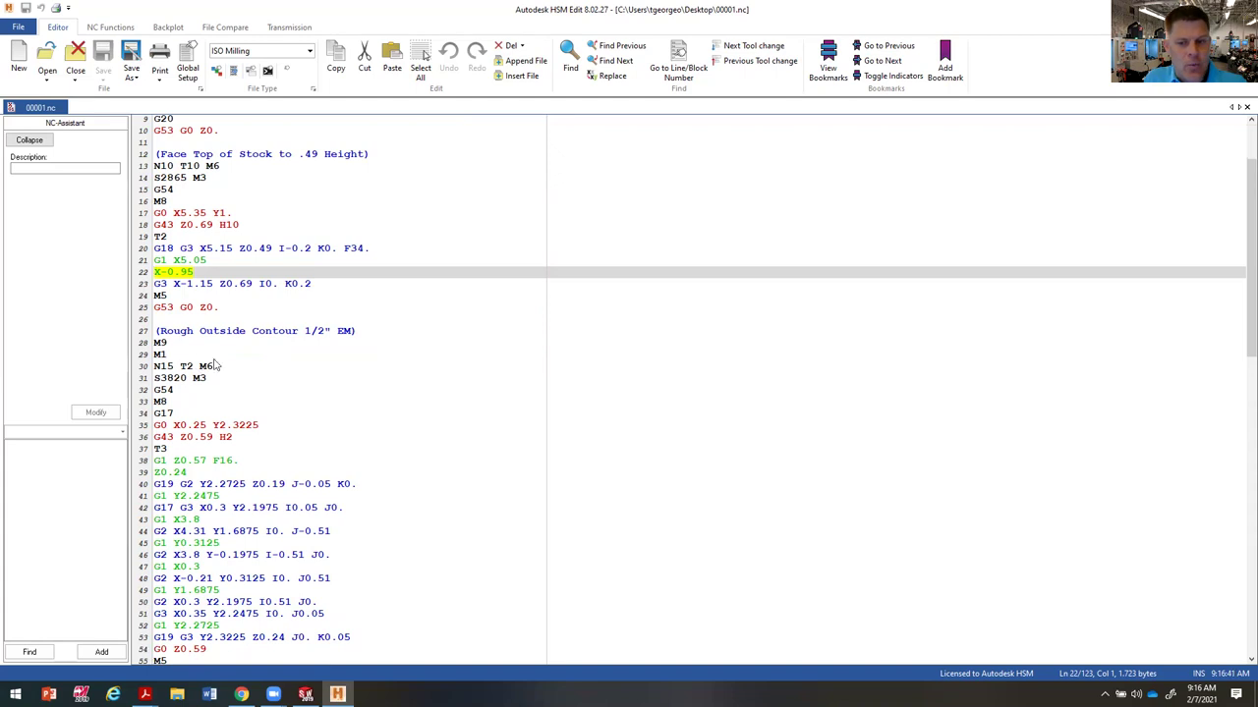
scroll(207, 363, "down", 13)
scroll(265, 369, "down", 11)
scroll(305, 472, "up", 20)
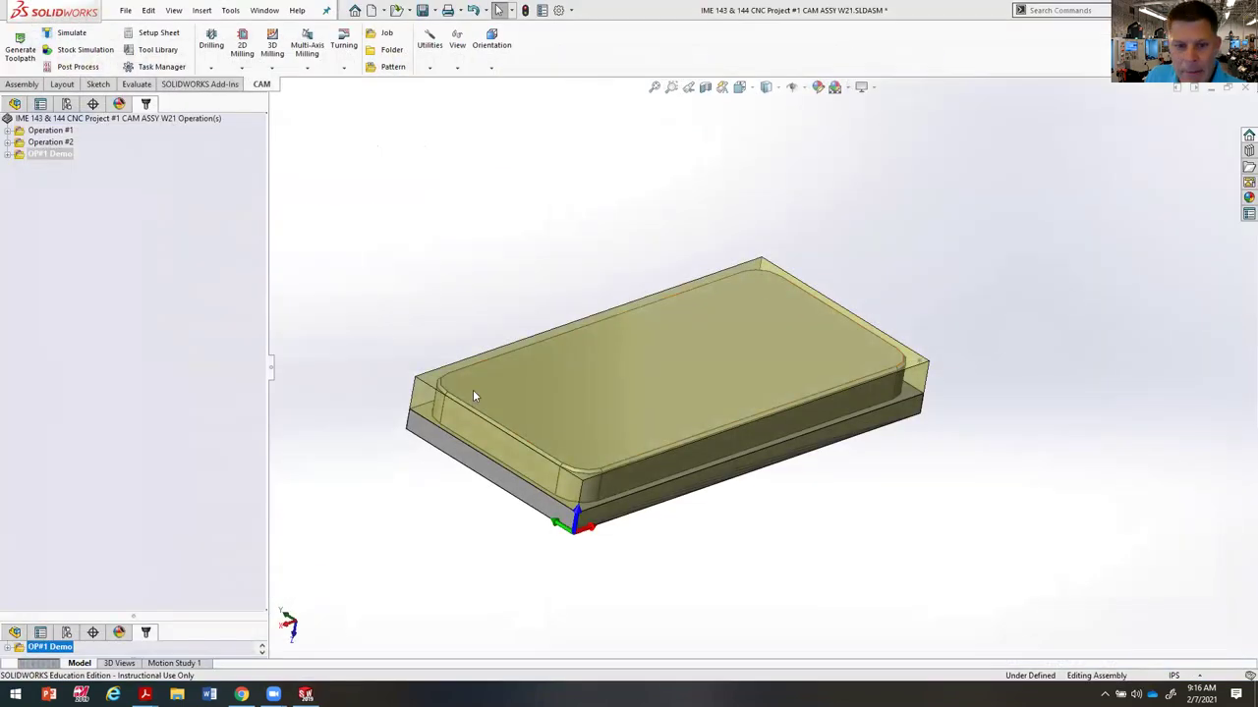
Step: Show the ConfigurationManager list with OP#1, Default and OP#2 CAM Configurations
middle_click_drag(814, 477, 829, 533)
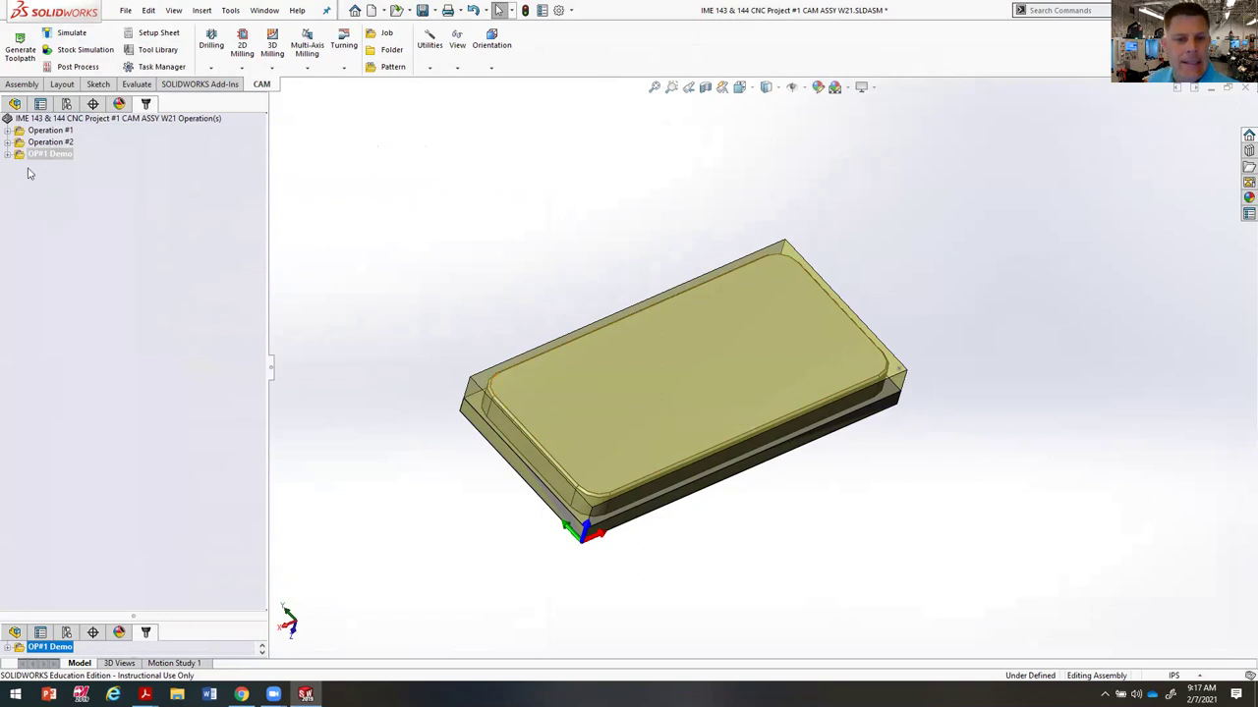
left_click(66, 104)
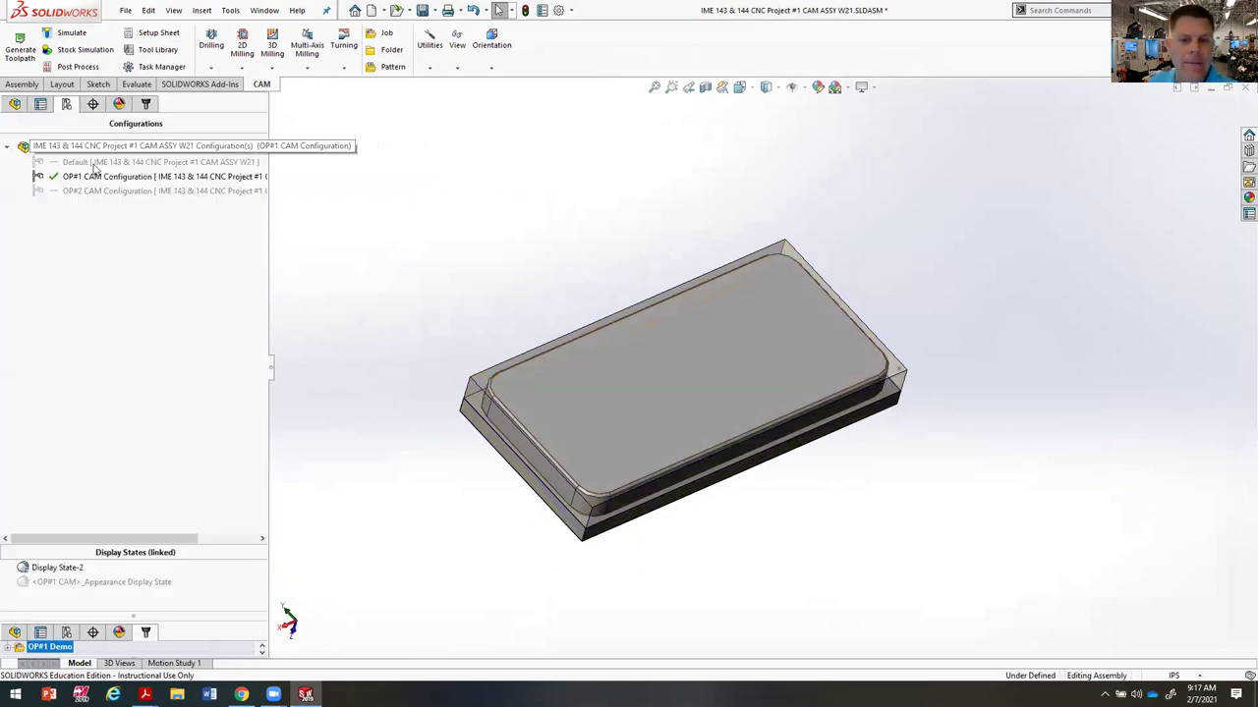
Step: Activate OP#2 CAM Configuration, inspect the flipped plate, and bring up M1_O1_SETUP.PDF
right_click(114, 192)
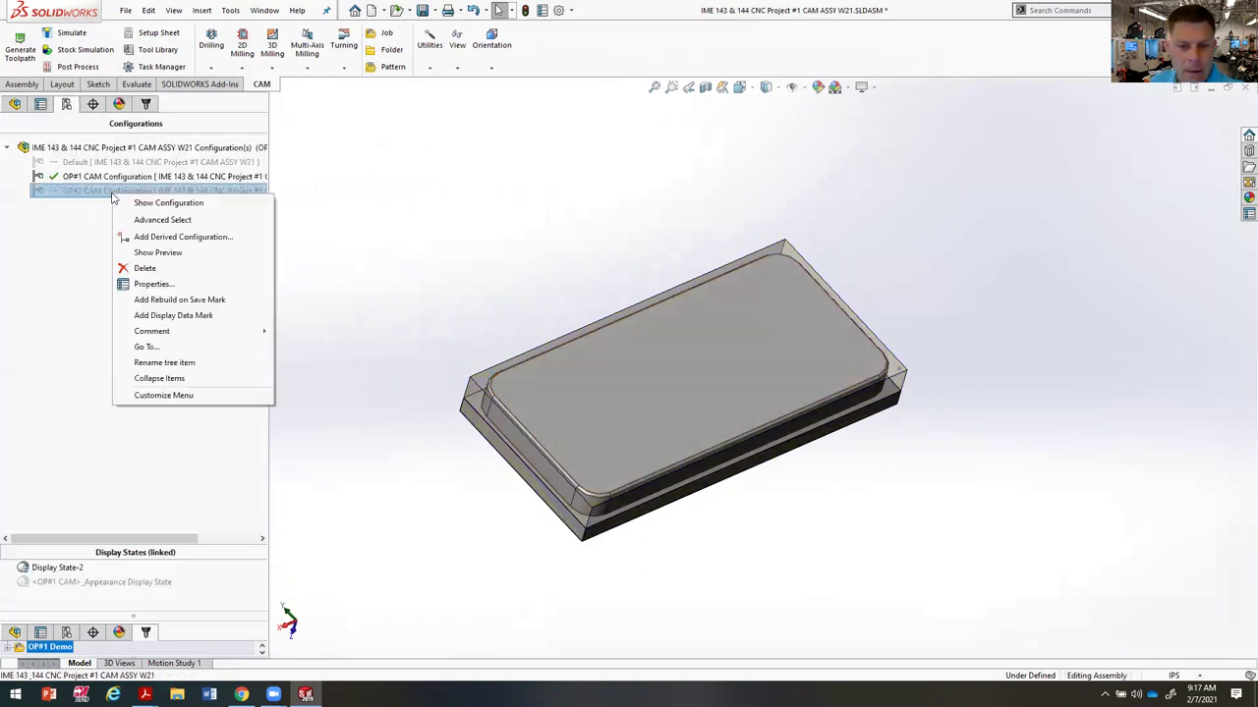
left_click(150, 204)
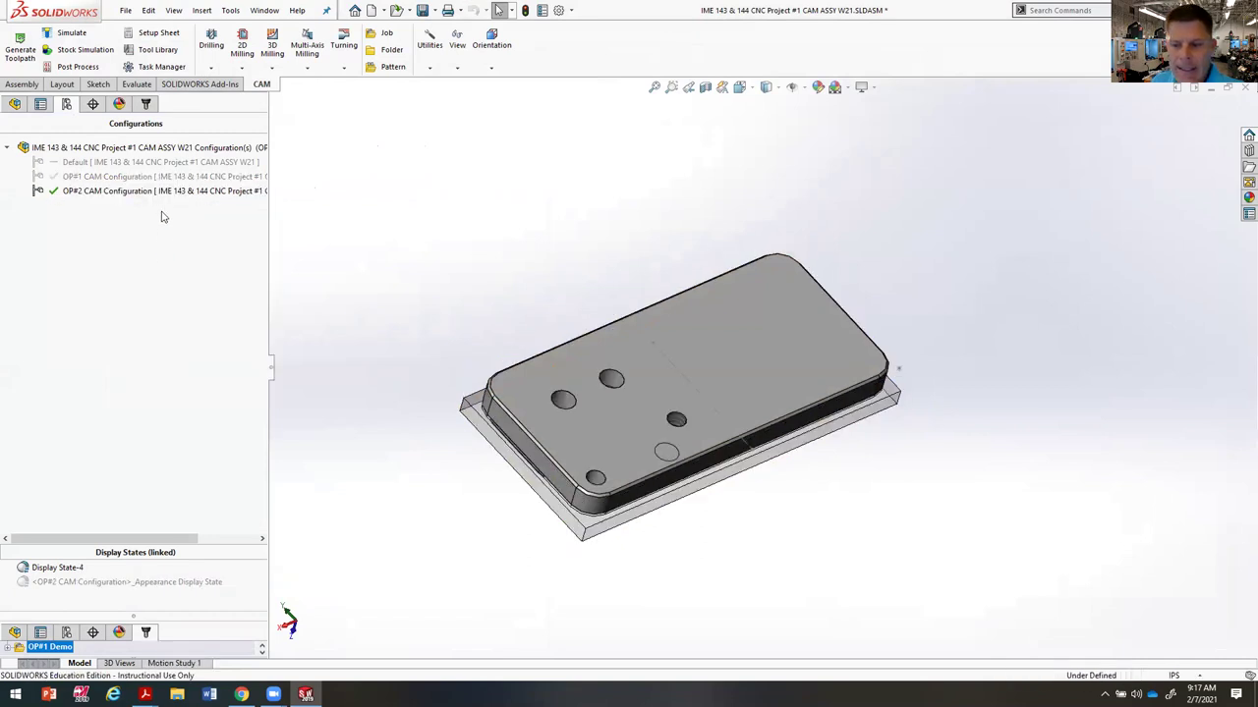
middle_click_drag(612, 190, 655, 402)
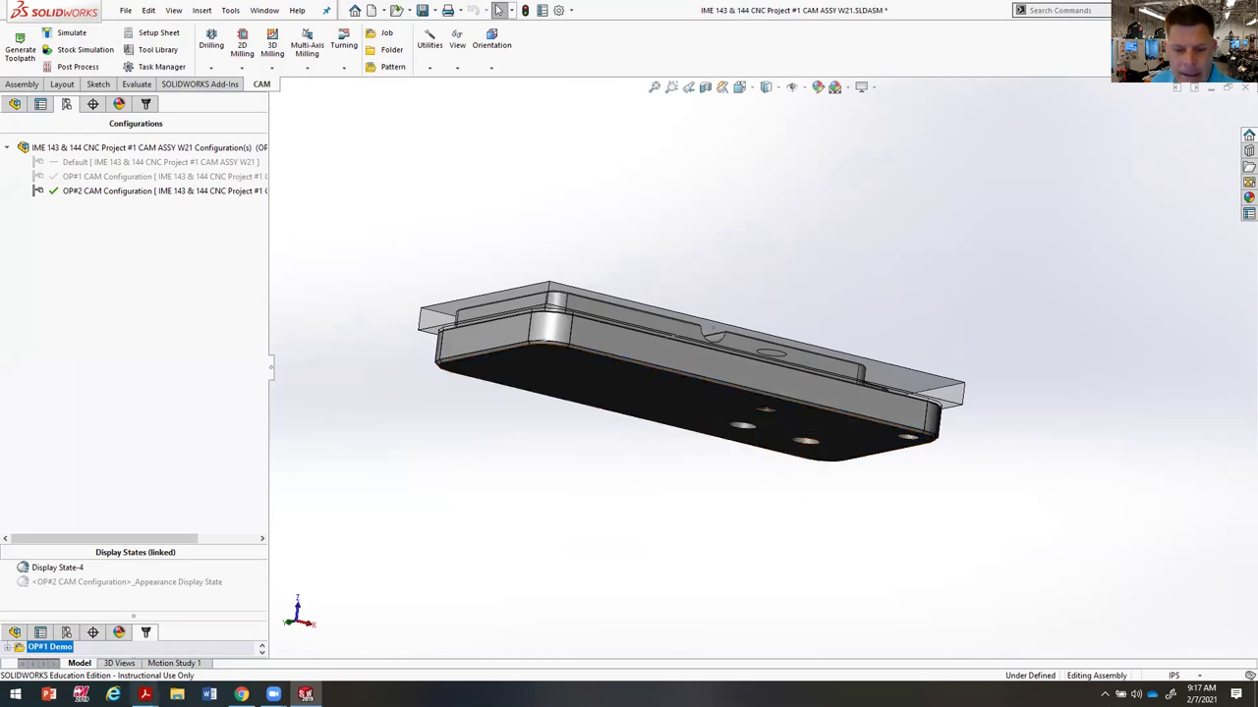
mouse_move(144, 694)
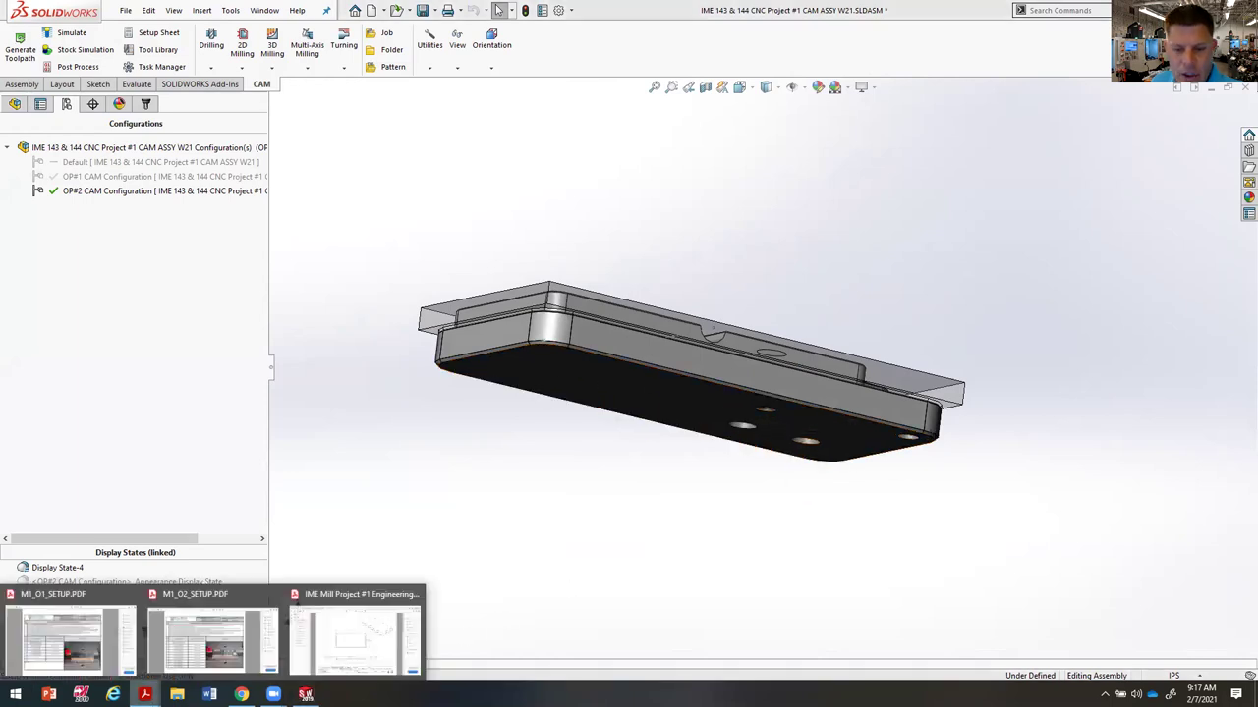
left_click(84, 635)
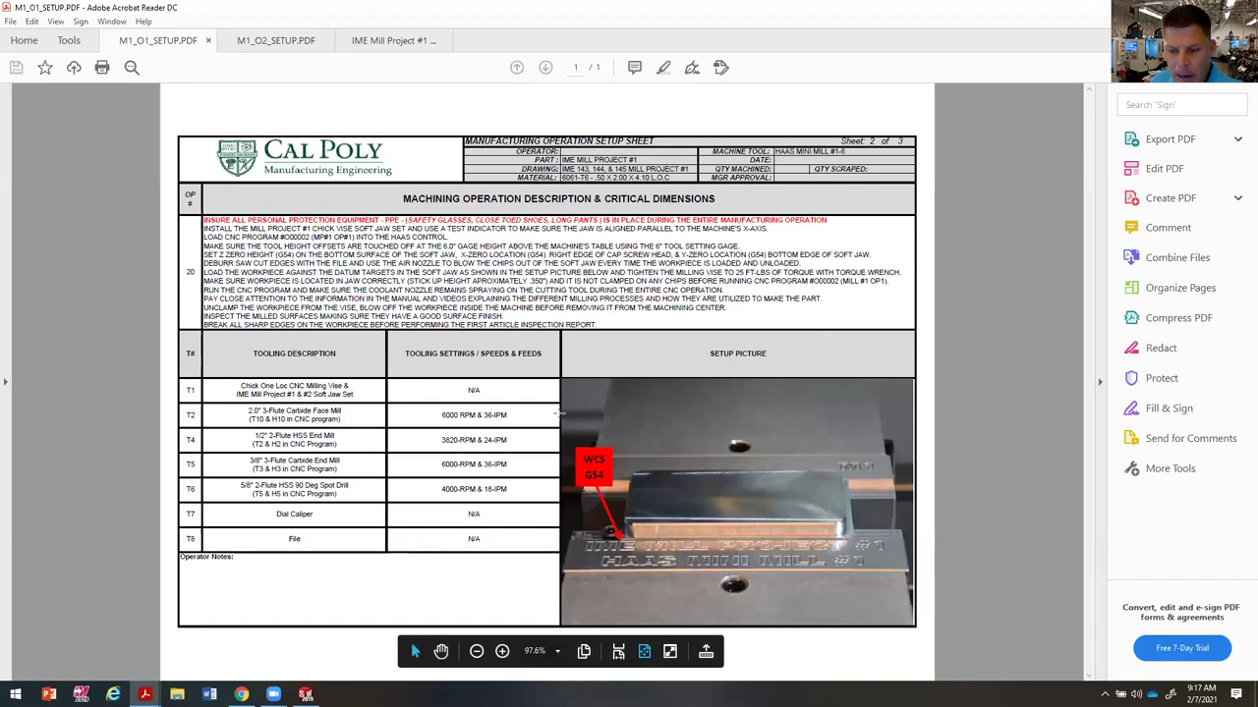
Step: Compare the M1_O2_SETUP.PDF sheet, mark up and clear its photo, then view the IME Mill Project #1 drawing
left_click(282, 41)
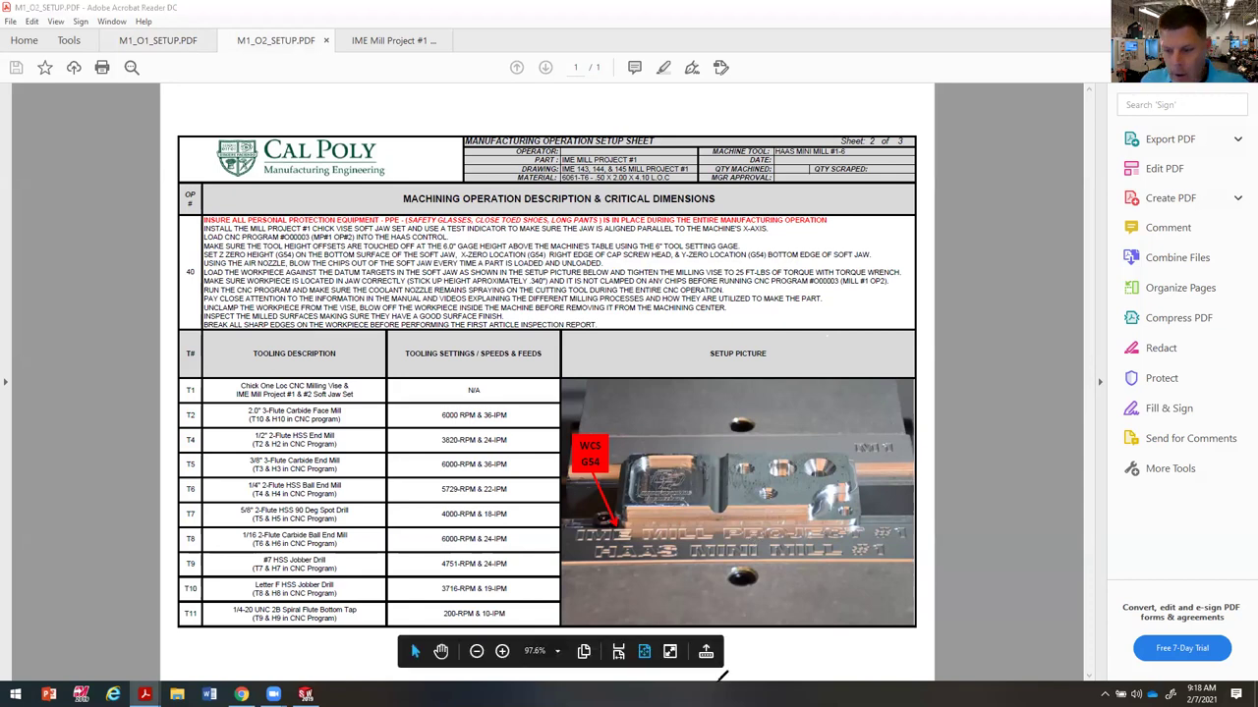
mouse_move(781, 520)
left_mouse_down()
mouse_move(632, 518)
mouse_move(865, 527)
left_mouse_up()
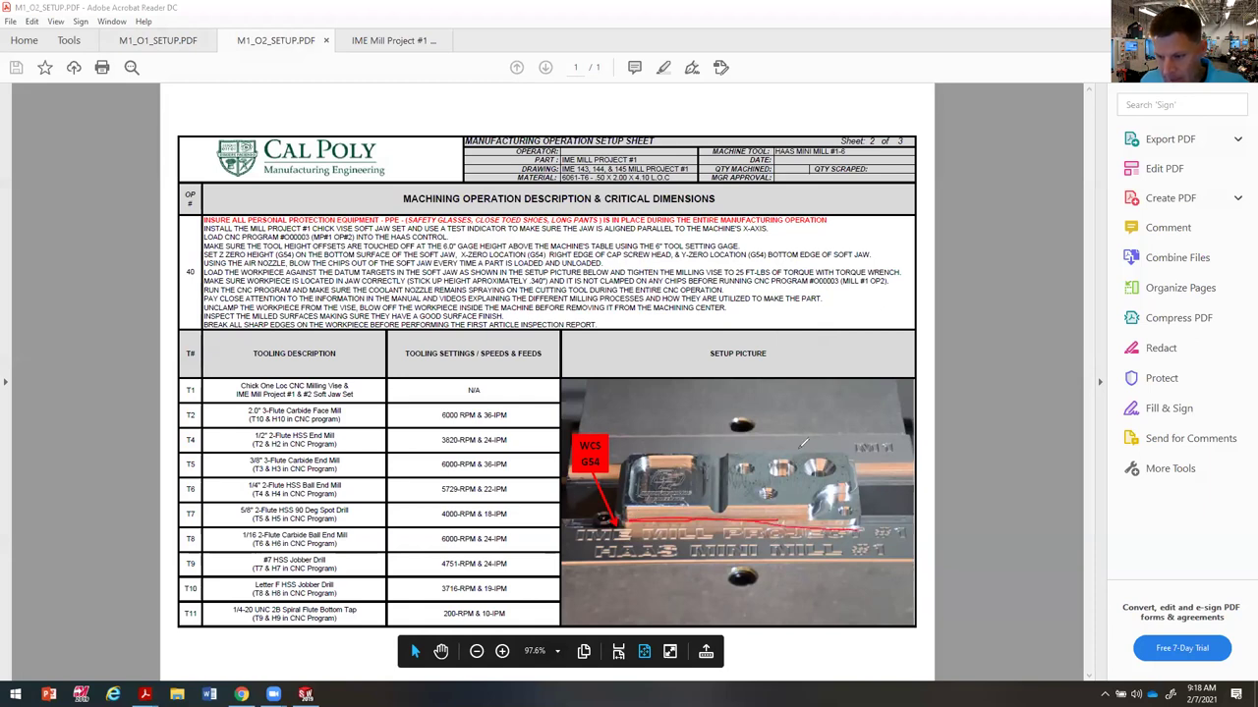
mouse_move(802, 400)
left_mouse_down()
mouse_move(804, 437)
mouse_move(811, 409)
left_mouse_up()
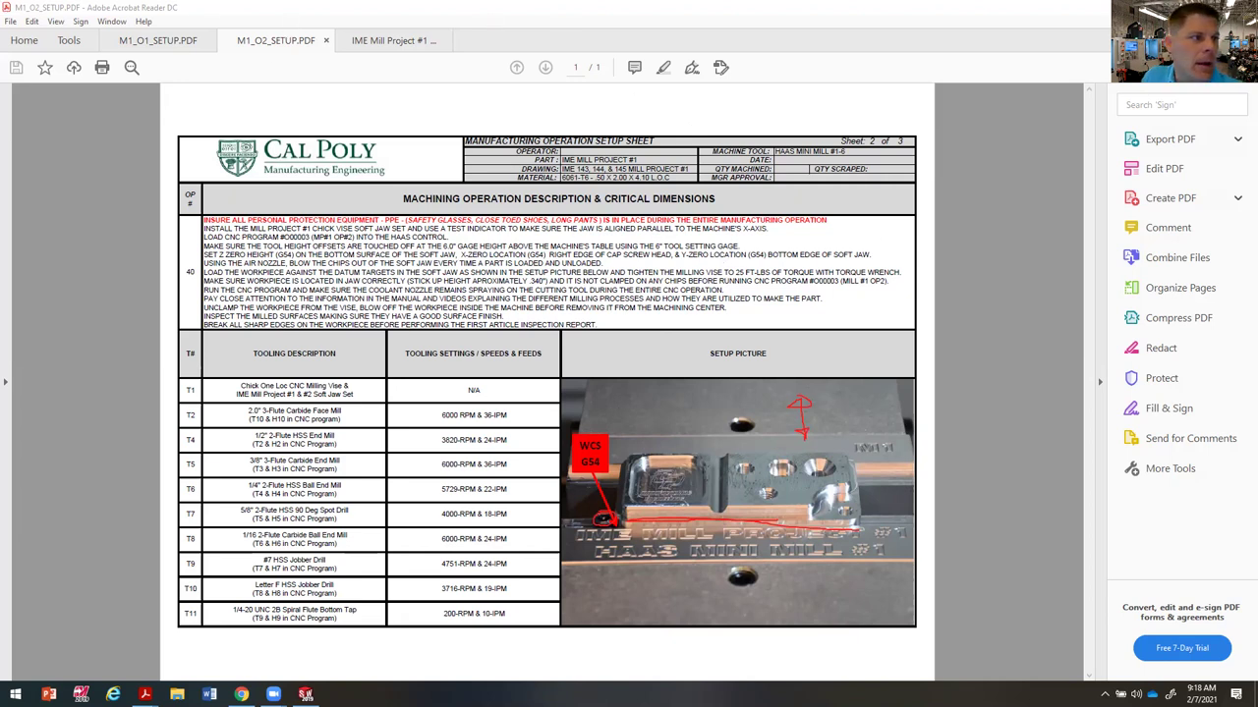
key("ctrl+z")
key("ctrl+z")
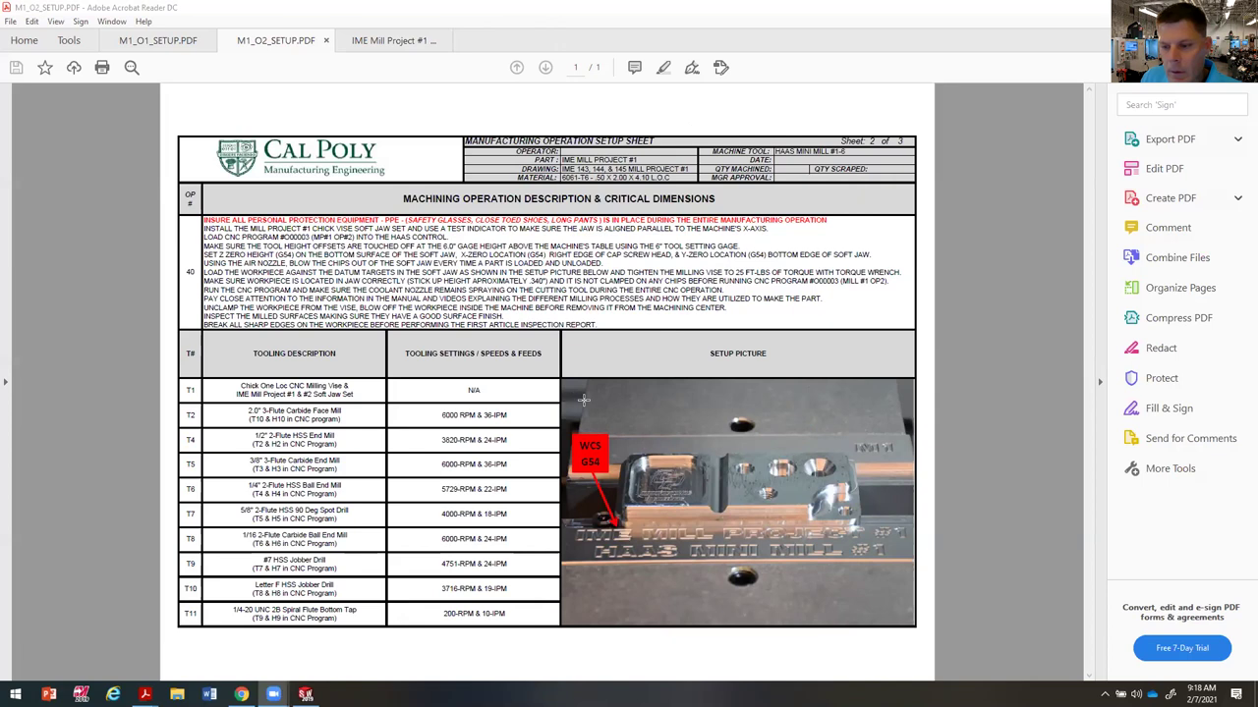
left_click(393, 41)
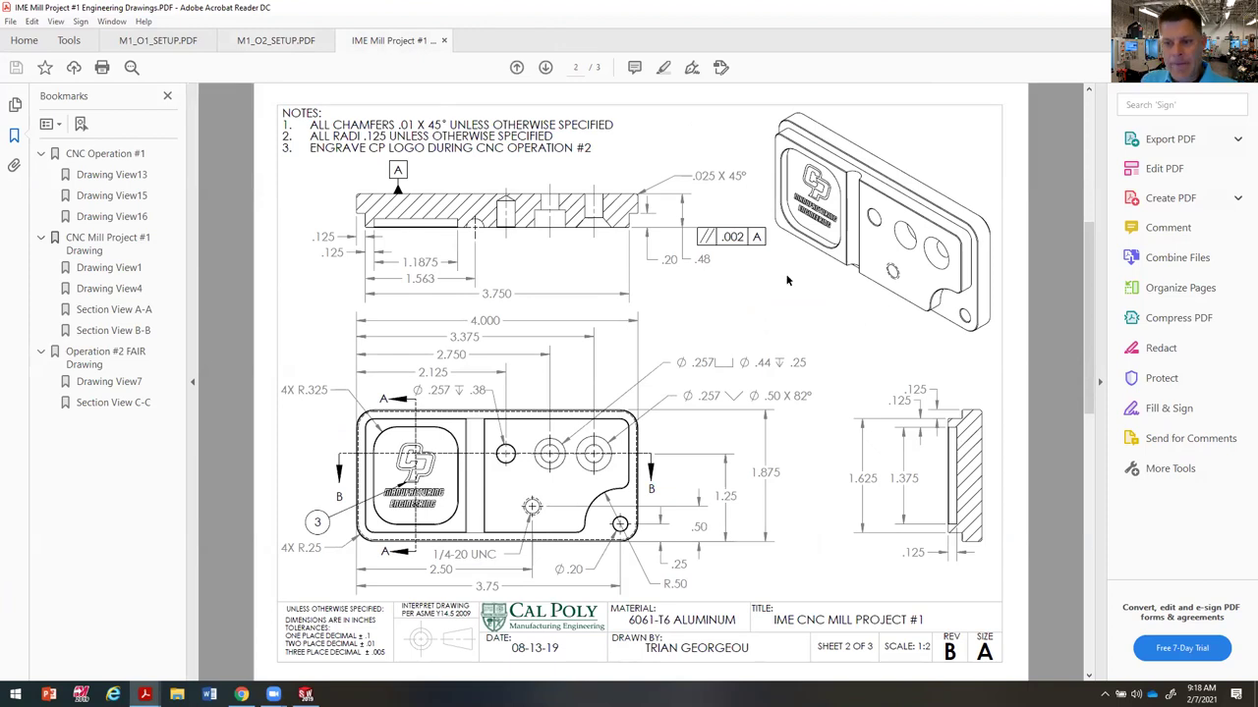
Step: Highlight the .48 dimension on the drawing, then orbit the flipped plate in SOLIDWORKS
double_click(703, 258)
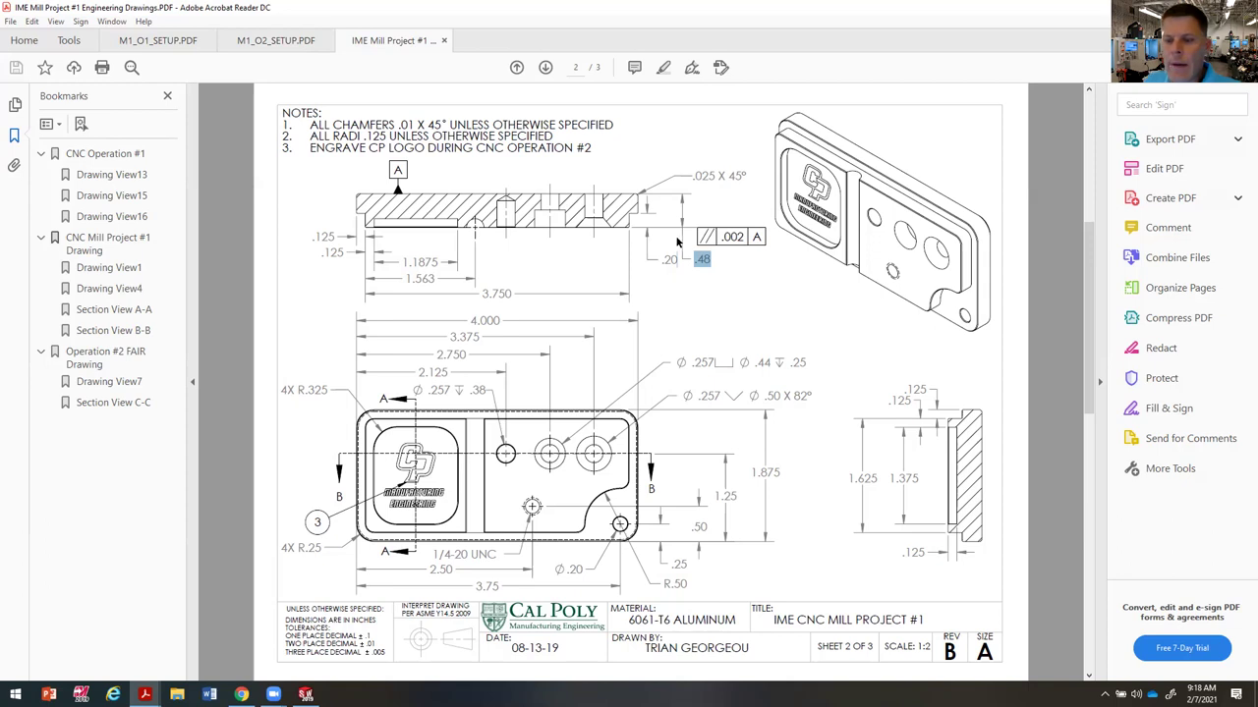
middle_click_drag(688, 492, 707, 414)
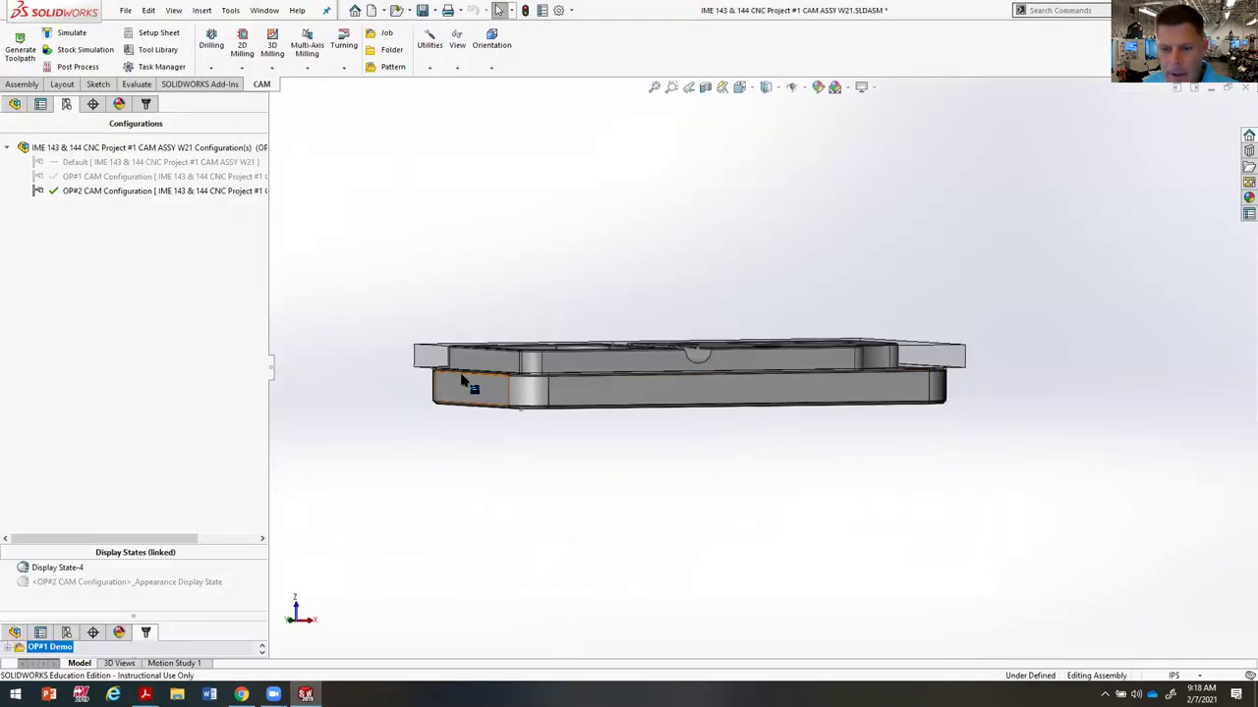
middle_click_drag(1022, 366, 954, 373)
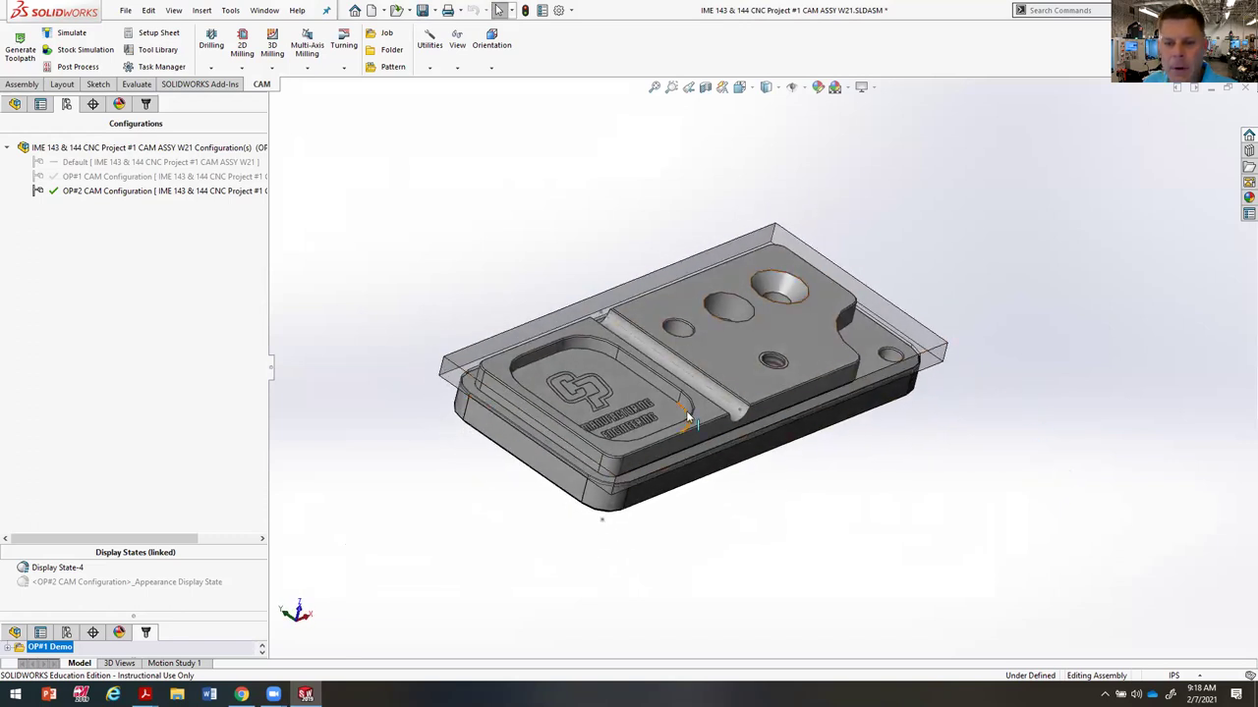
middle_click_drag(953, 399, 864, 433)
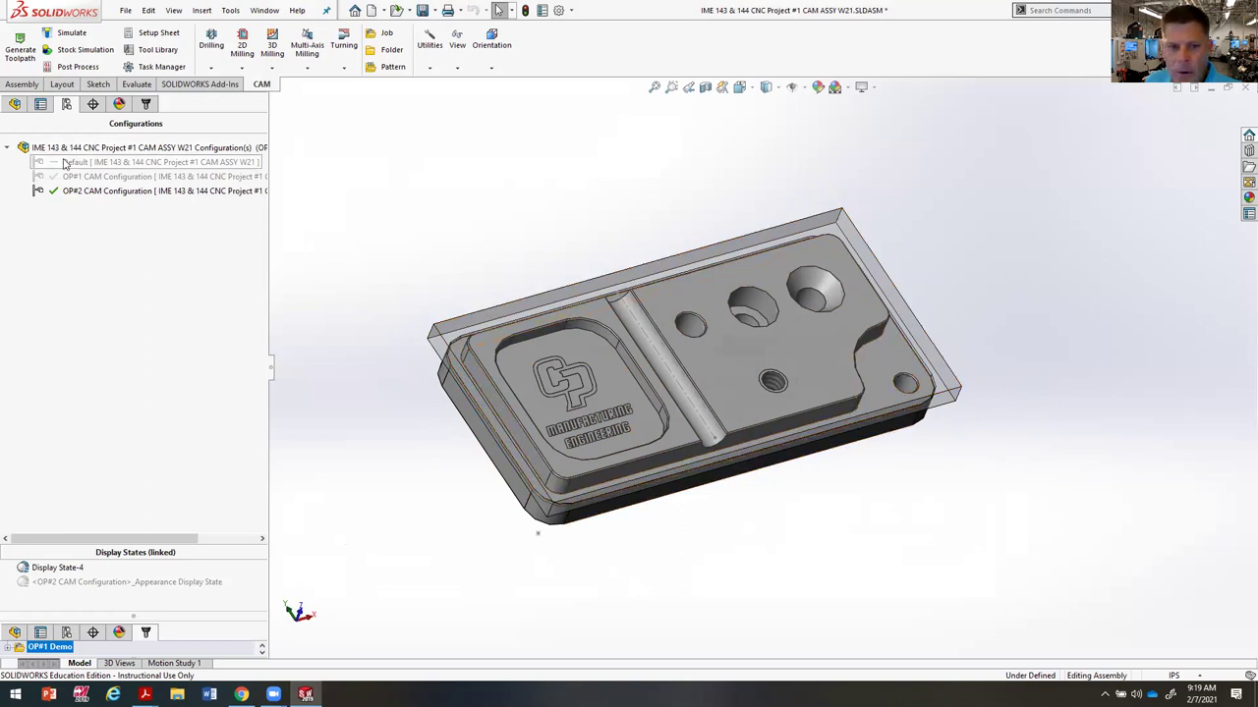
Step: Return to the CAM operation tree and expand Operation #2 to list its toolpaths
left_click(146, 108)
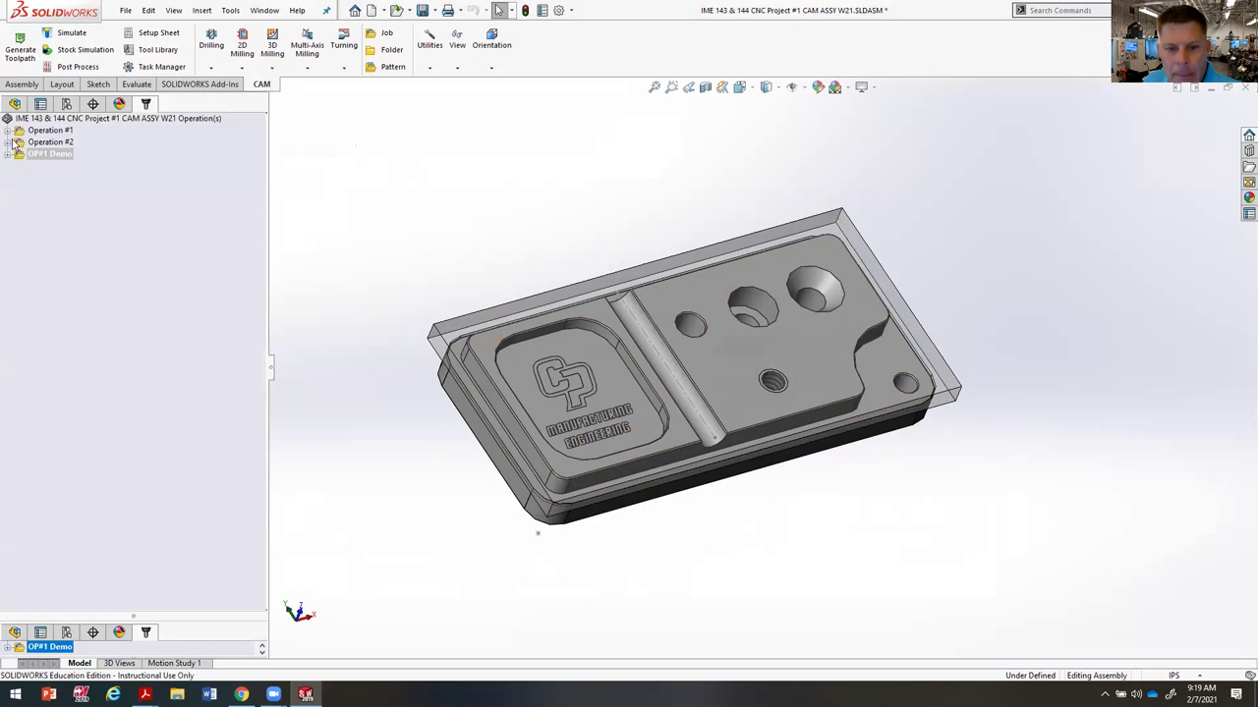
left_click(8, 144)
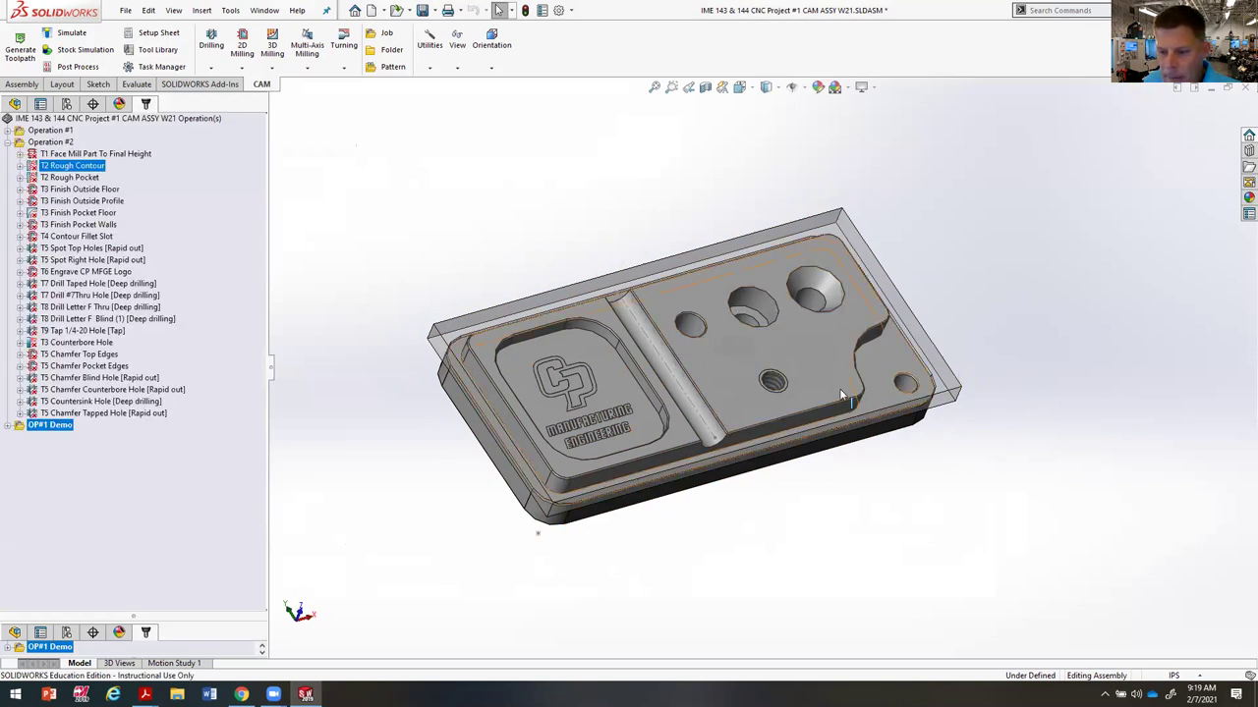
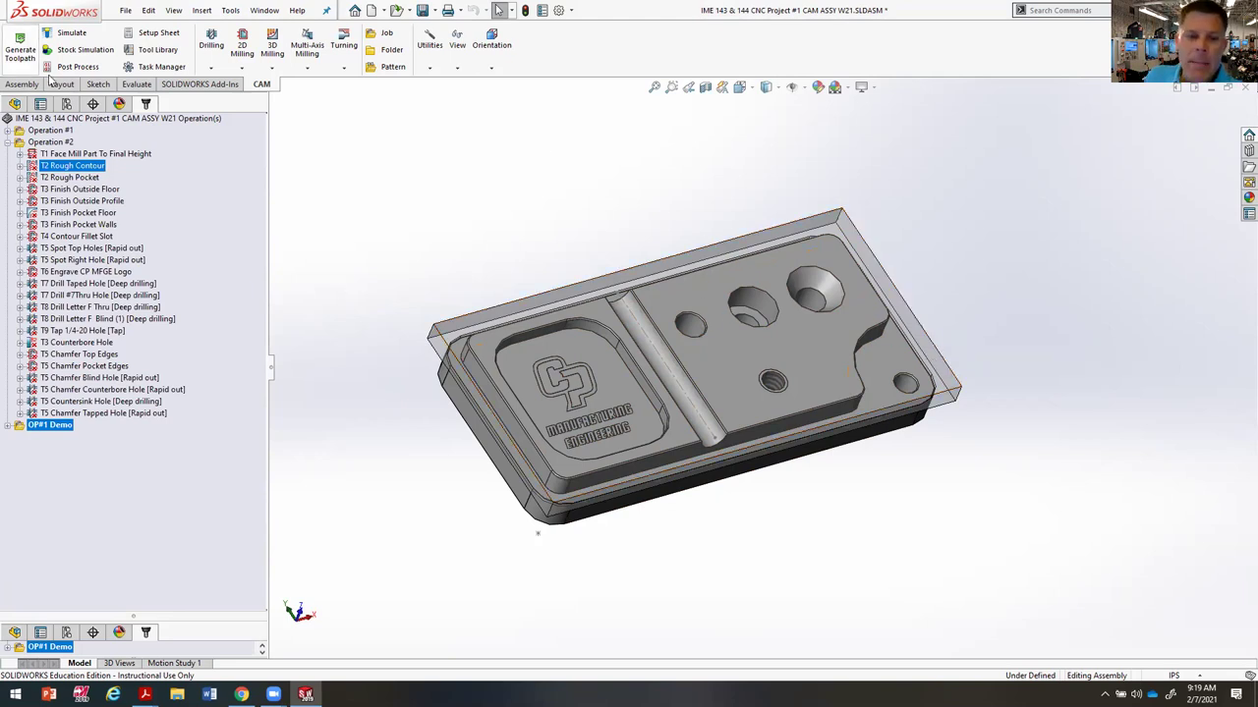
Step: Regenerate Operation #2's face milling, roughing, finishing, drilling, tapping and chamfering toolpaths
left_click(65, 144)
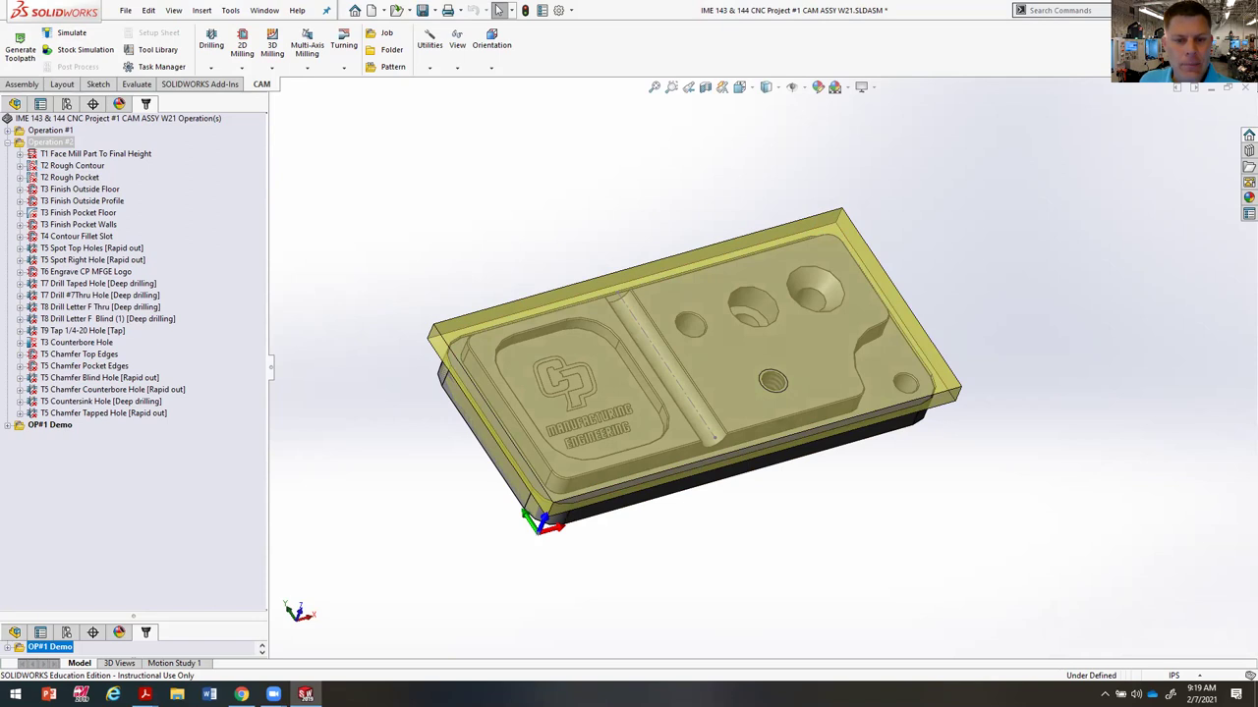
left_click(19, 47)
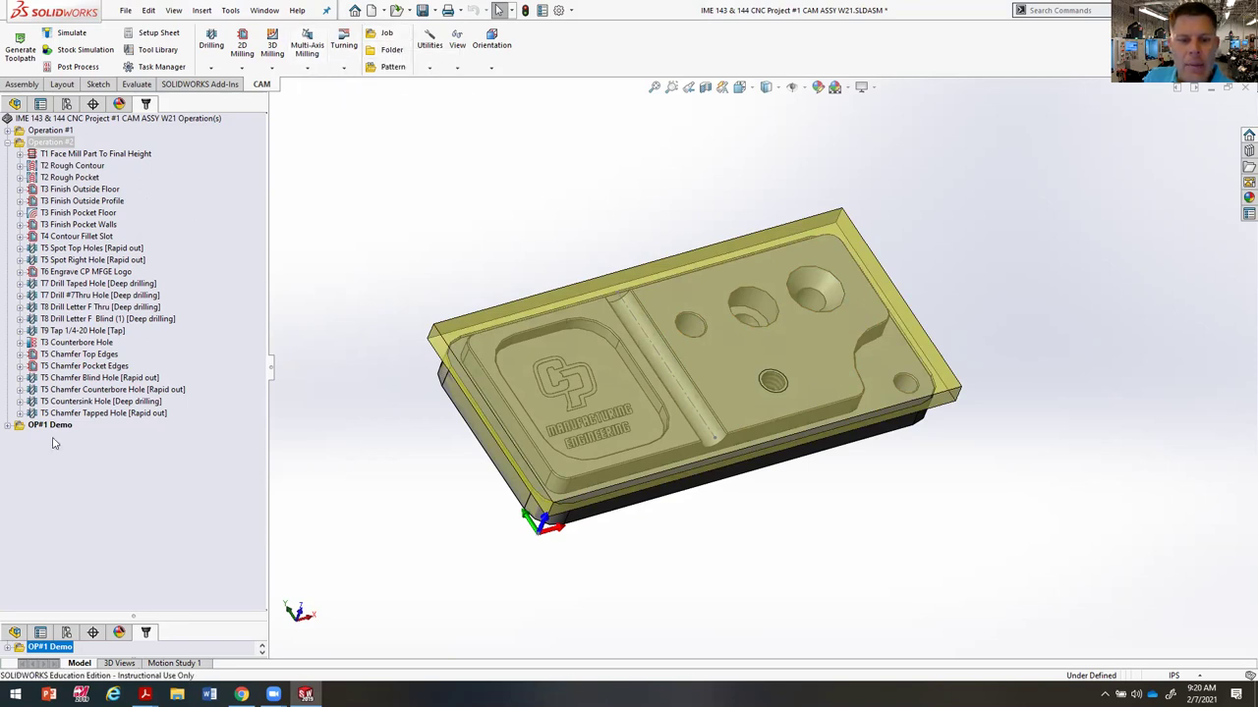
Step: Open Operation #2's job setup and clear its current model and stock selections
right_click(60, 144)
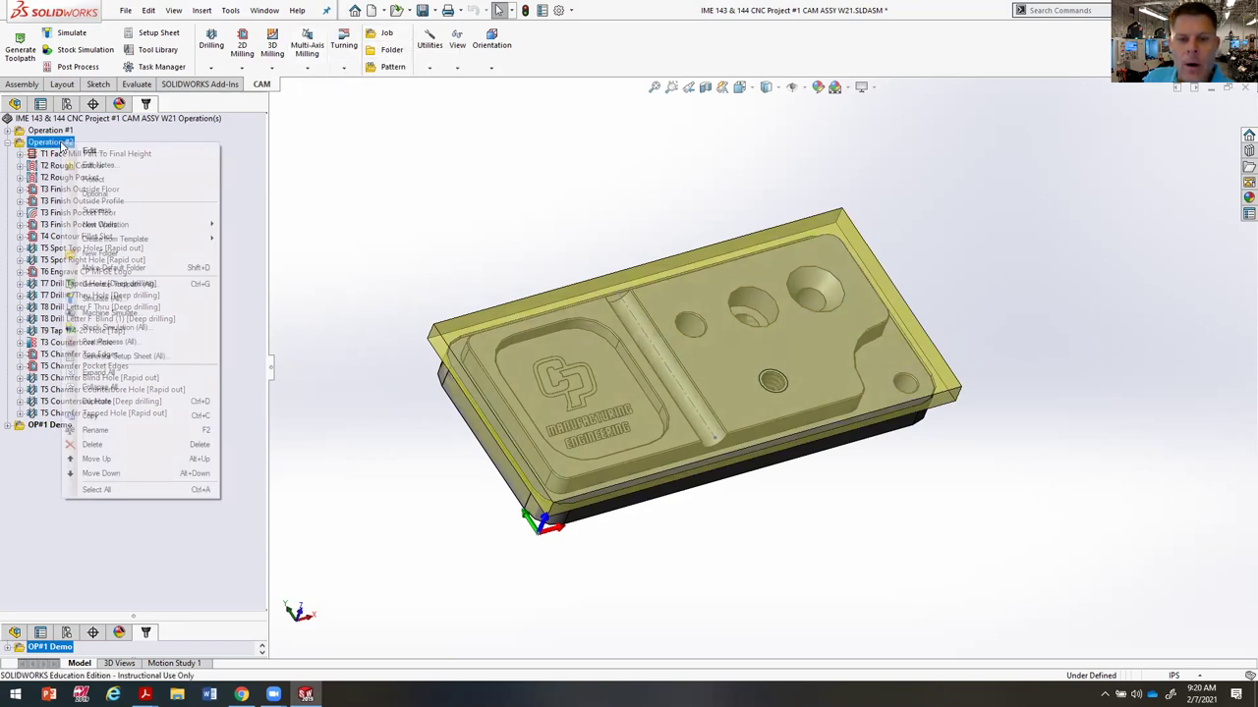
left_click(94, 155)
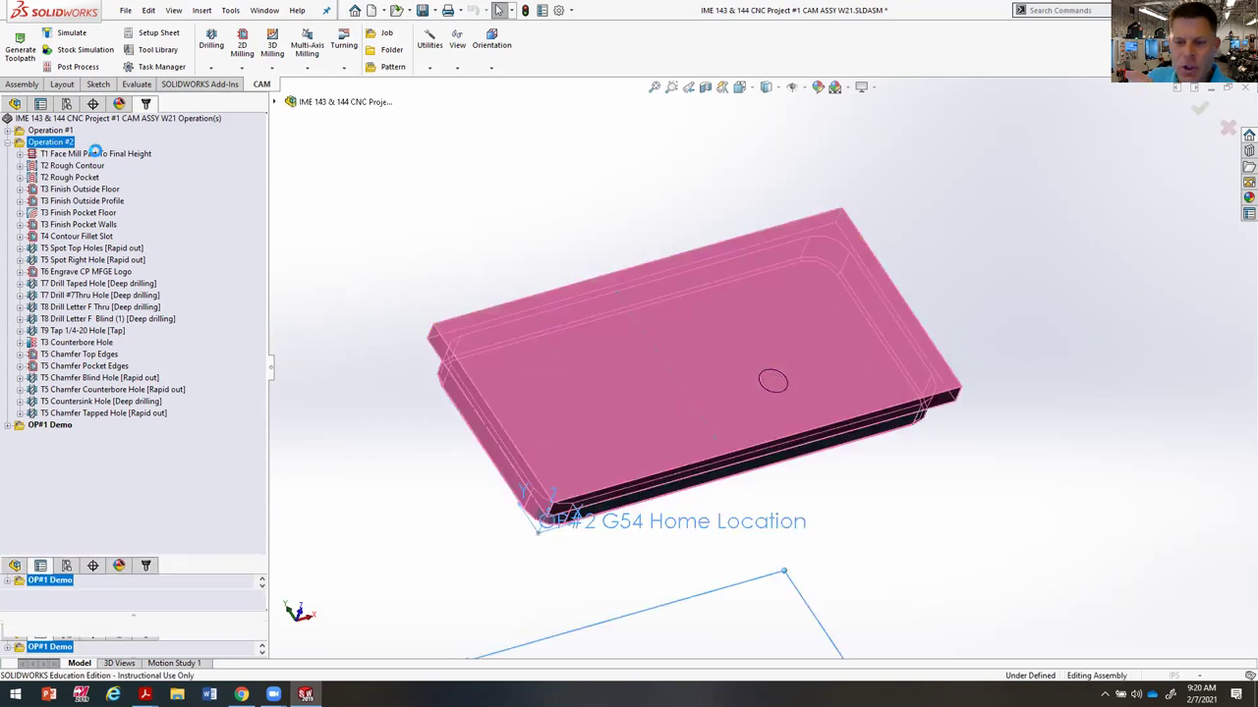
middle_click_drag(750, 473, 707, 534)
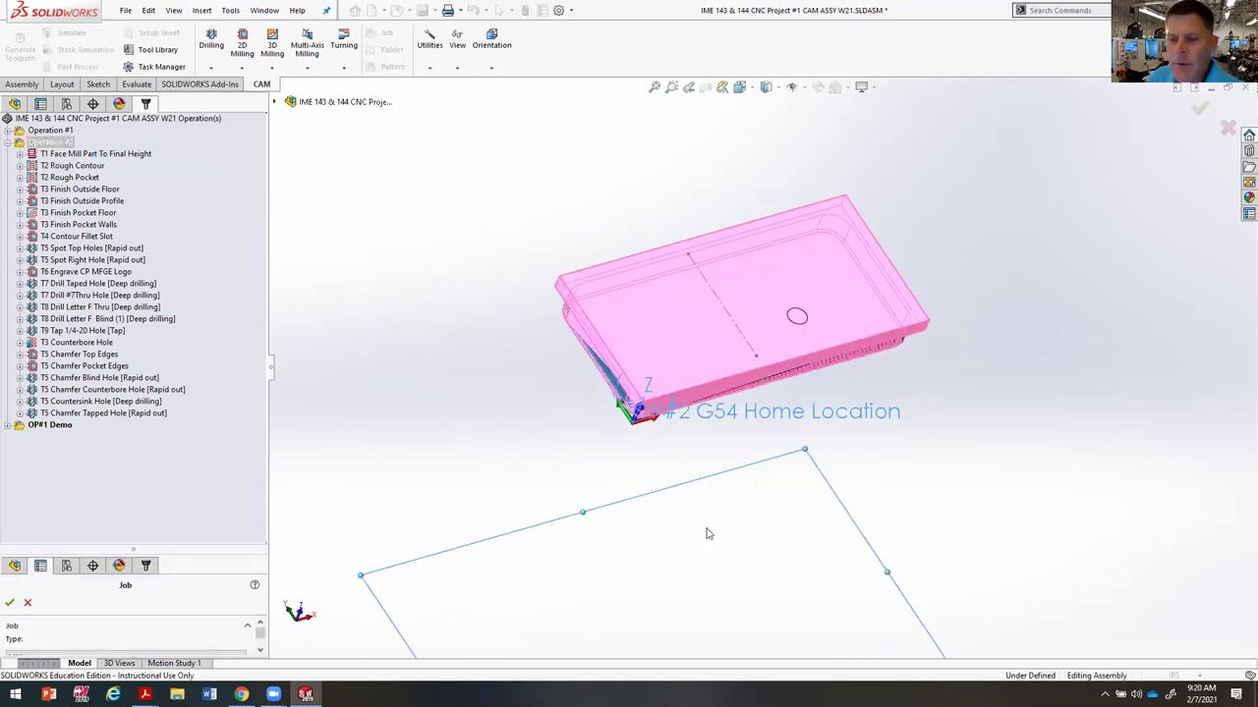
left_click_drag(138, 548, 167, 94)
left_click(172, 285)
left_click(277, 102)
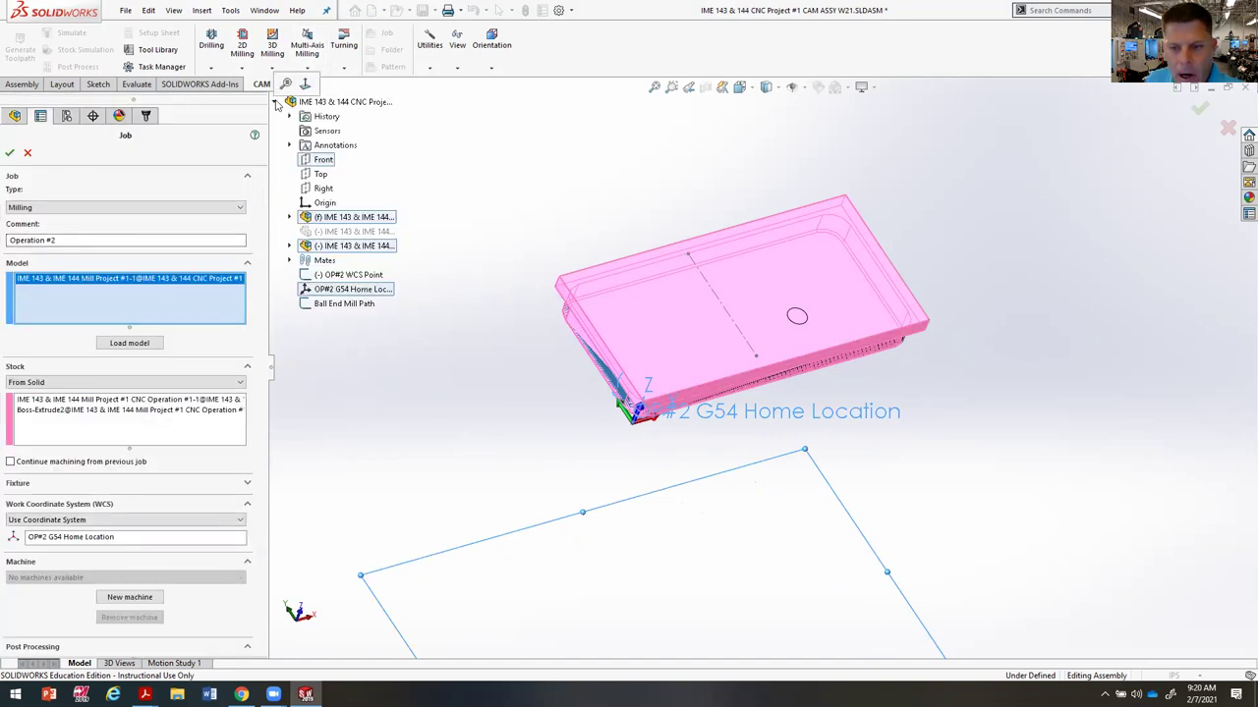
left_click(372, 217)
right_click(127, 428)
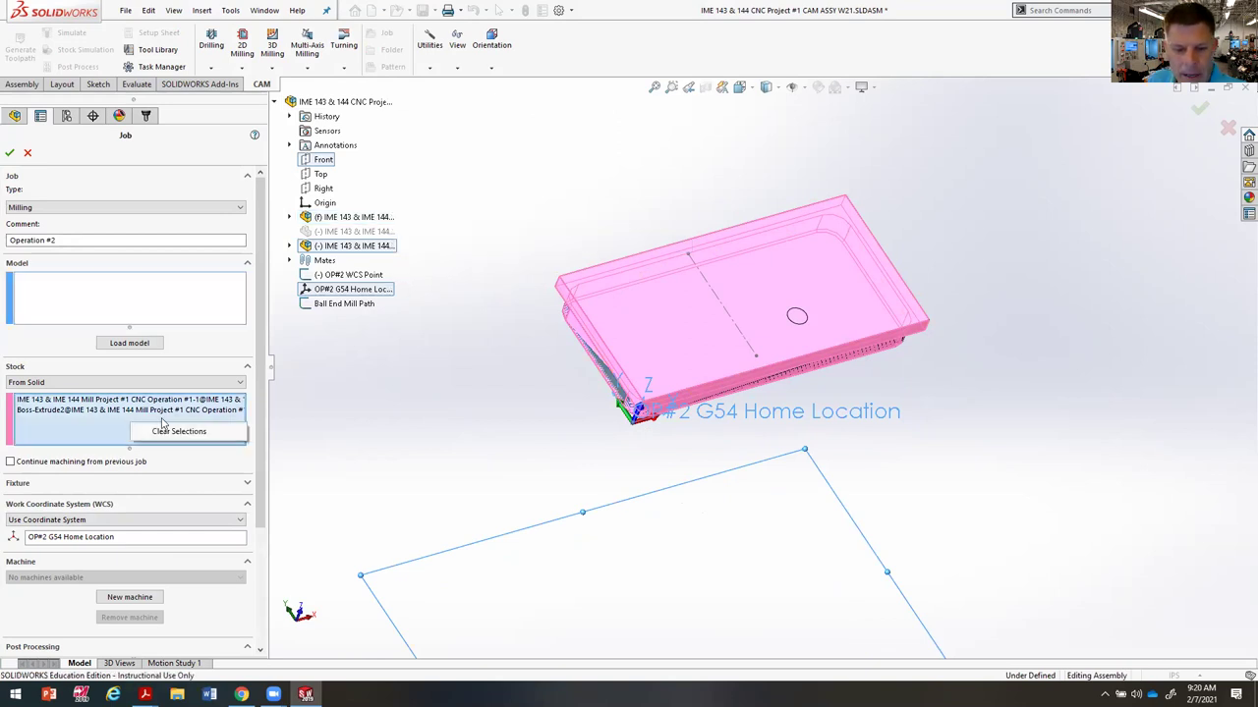
left_click(182, 430)
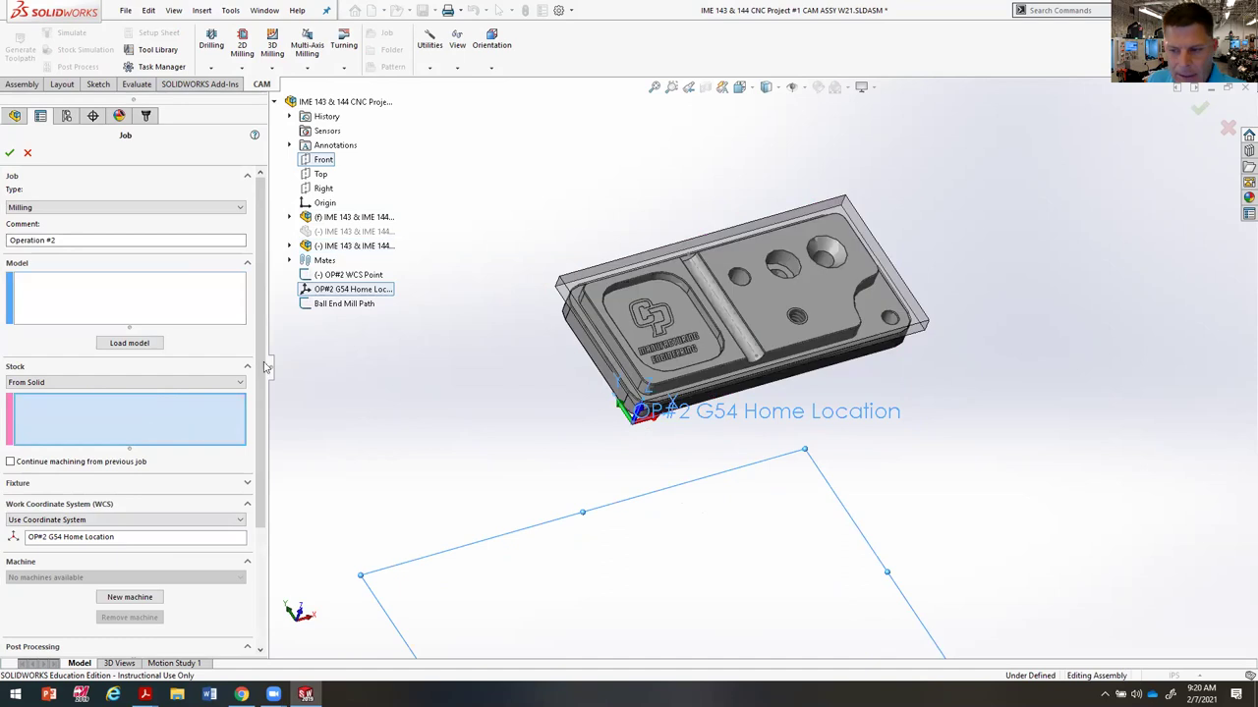
Step: Pick the Mill Project component as model and CNC Operation component as stock, then confirm
left_click(142, 305)
left_click(371, 218)
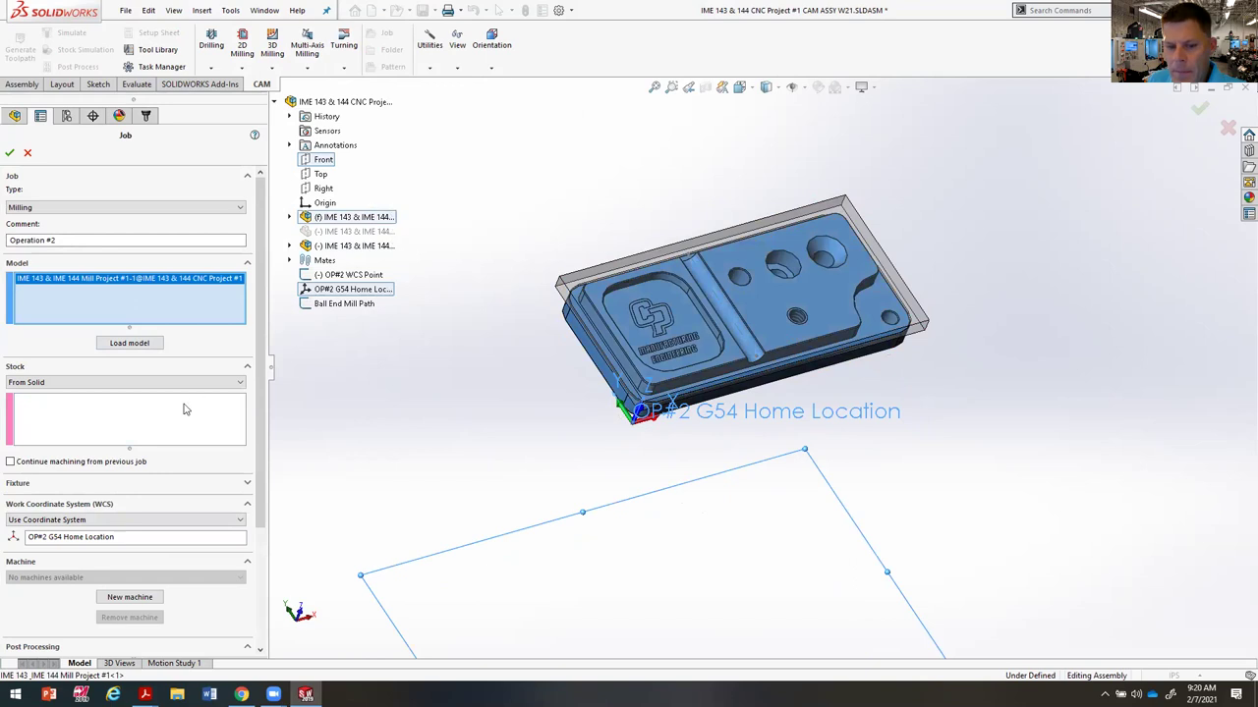
left_click(133, 438)
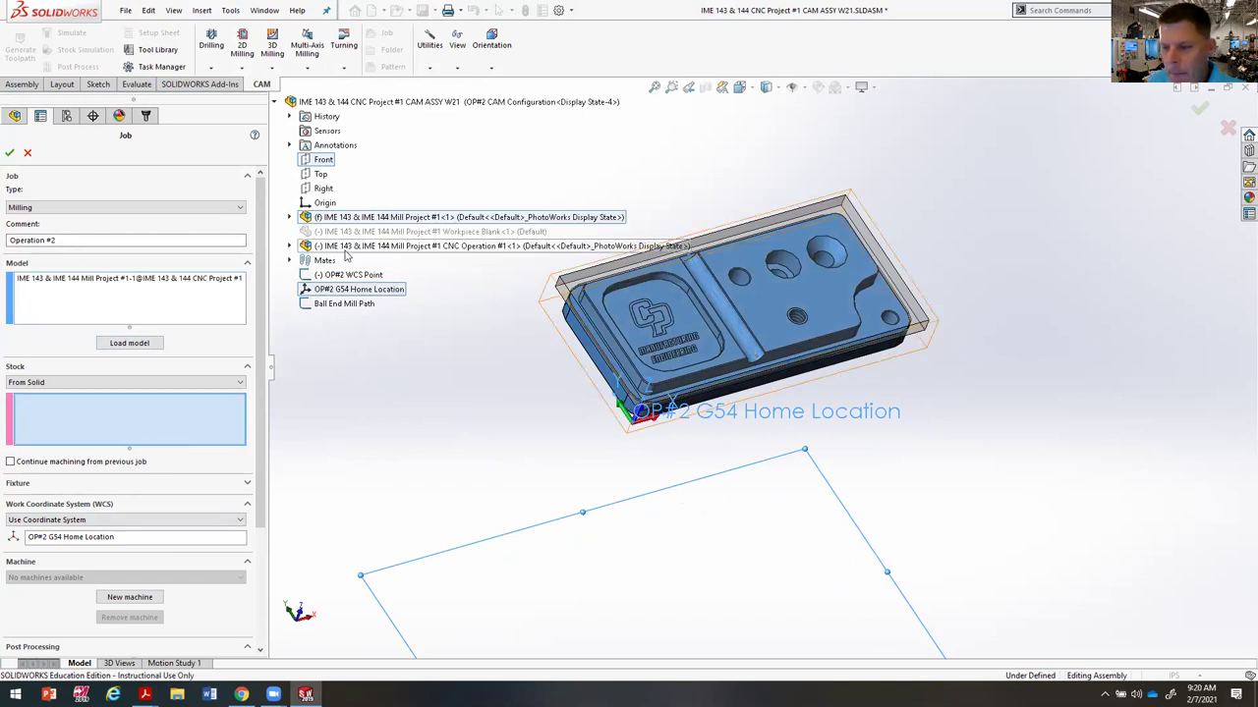
left_click(345, 251)
mouse_move(558, 476)
middle_mouse_down()
mouse_move(576, 281)
mouse_move(587, 301)
mouse_move(644, 148)
mouse_move(1033, 284)
mouse_move(996, 367)
mouse_move(923, 433)
mouse_move(996, 387)
mouse_move(957, 446)
mouse_move(751, 481)
middle_mouse_up()
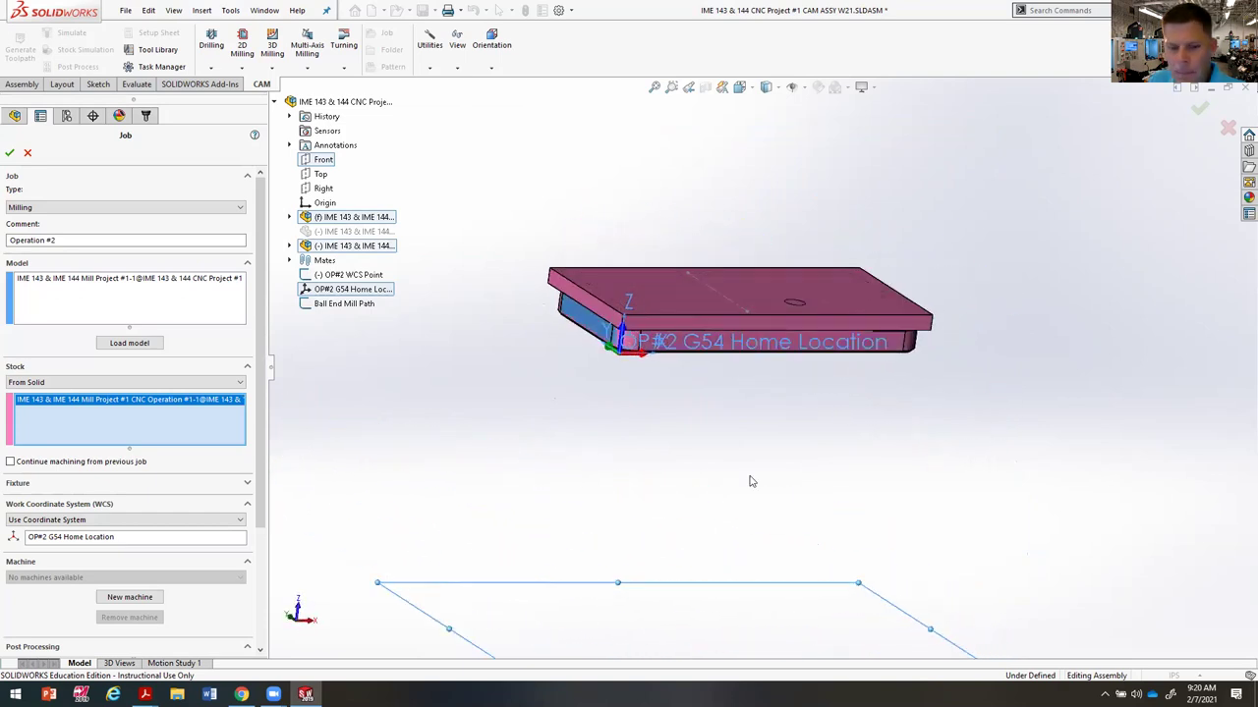
left_click_drag(260, 395, 263, 483)
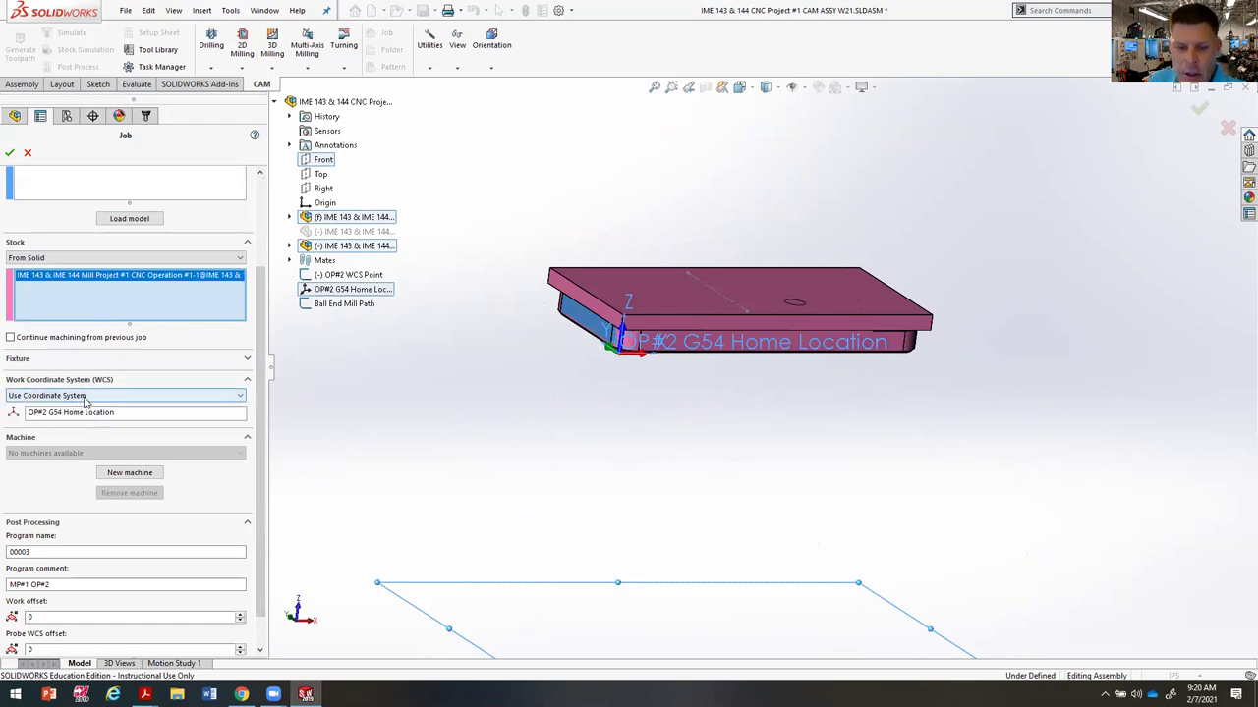
left_click(8, 151)
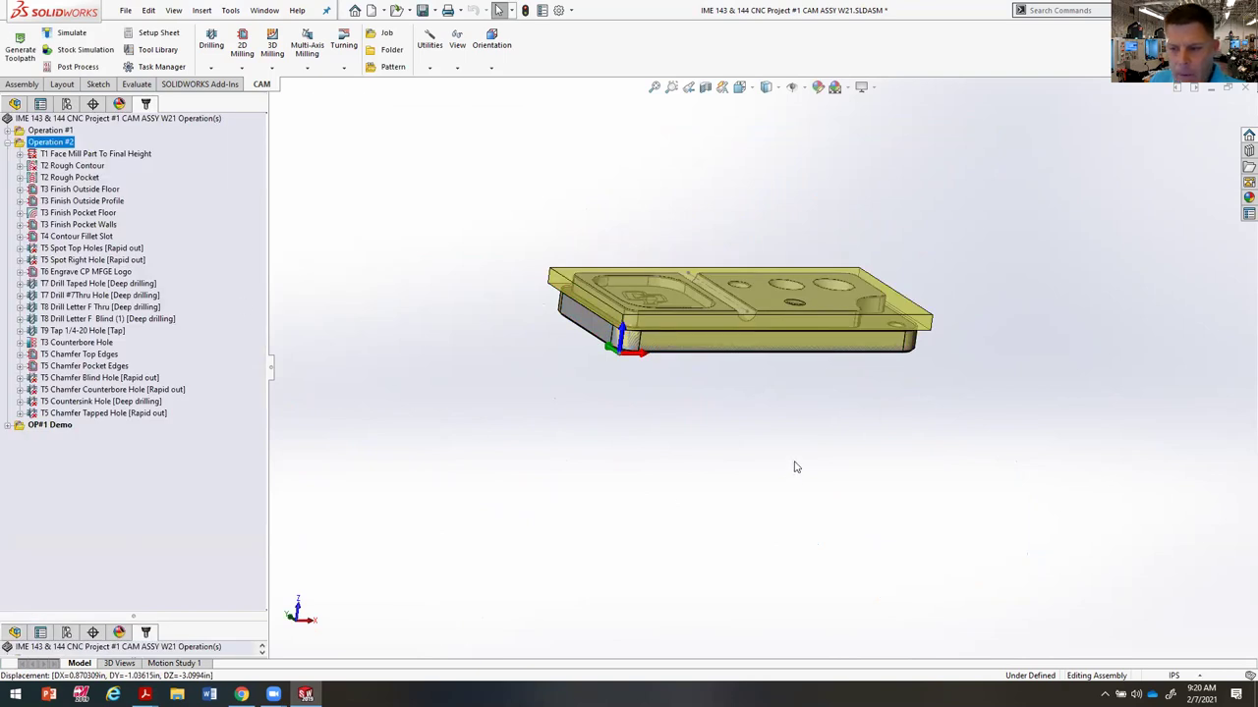
Step: Switch to the assembly design tree and inspect the part's bottom, front and side faces
left_click(13, 106)
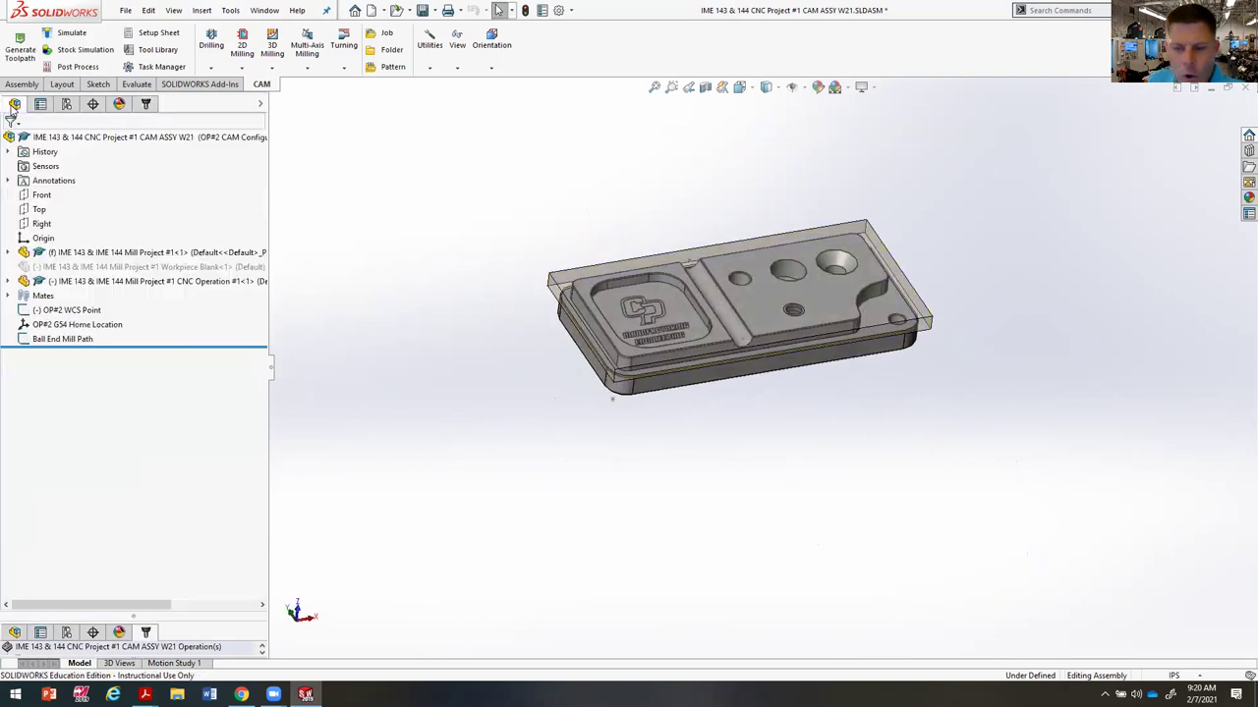
middle_click_drag(840, 415, 704, 581)
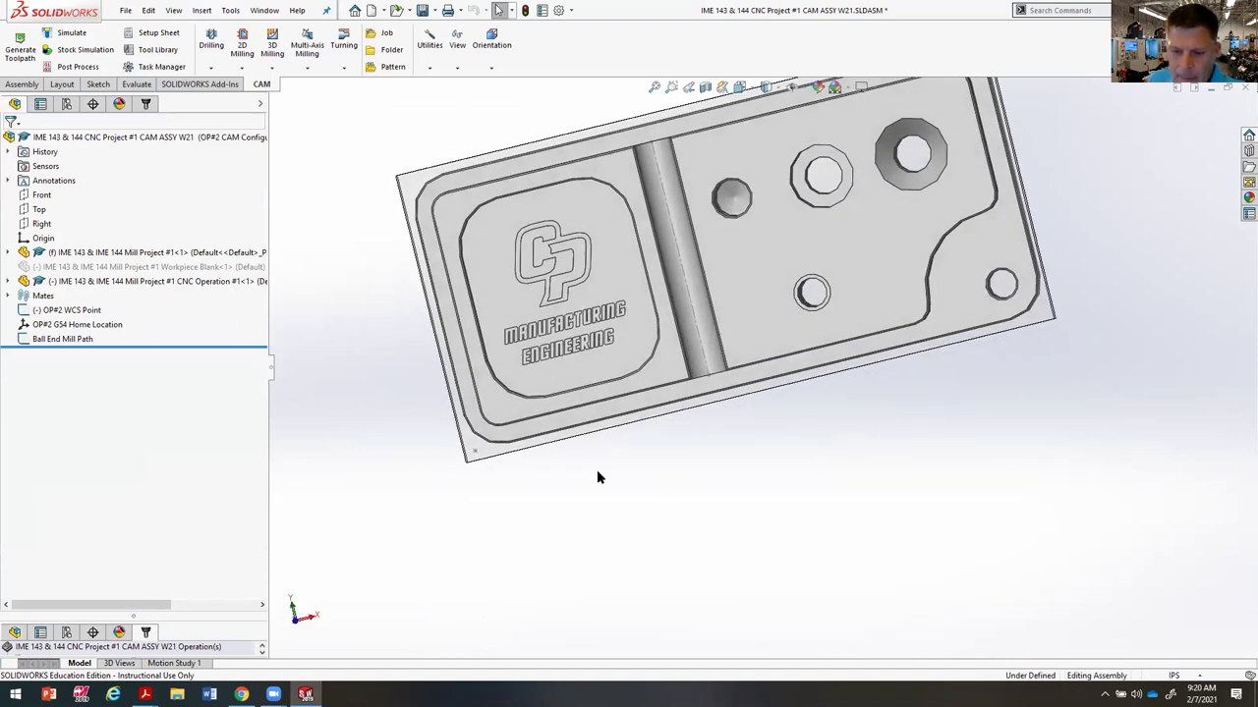
scroll(582, 475, "down", 3)
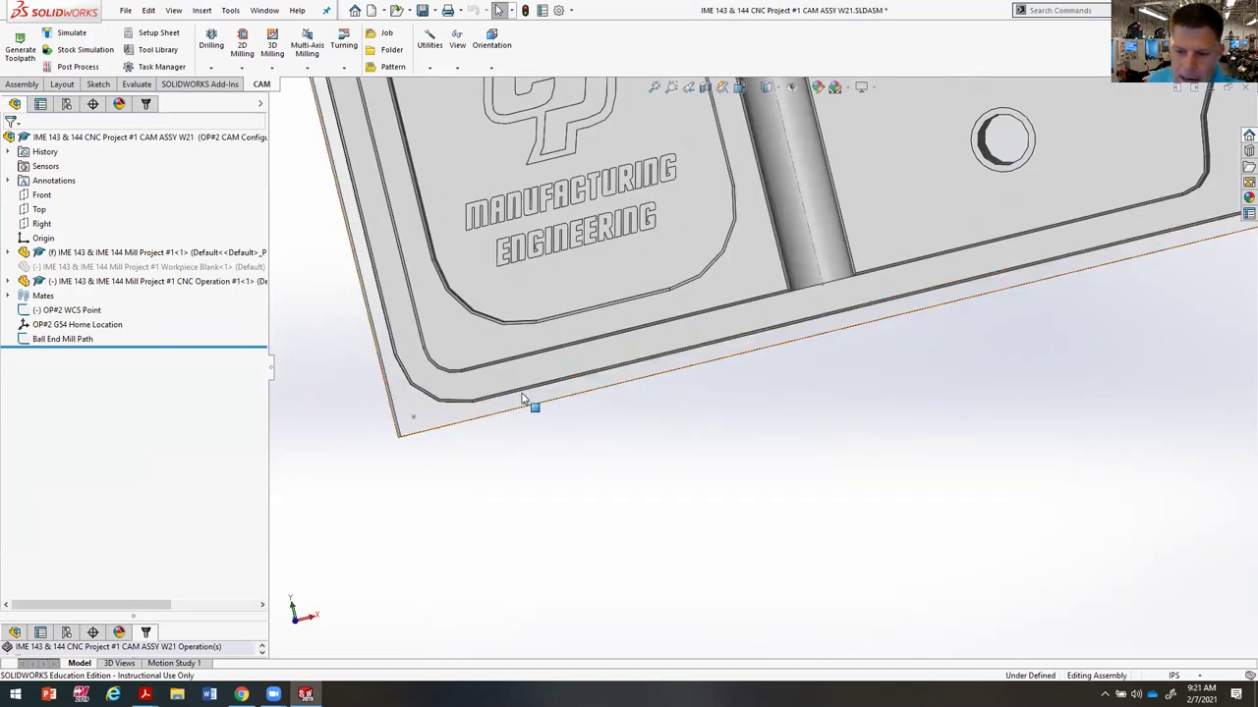
middle_click_drag(629, 295, 413, 580)
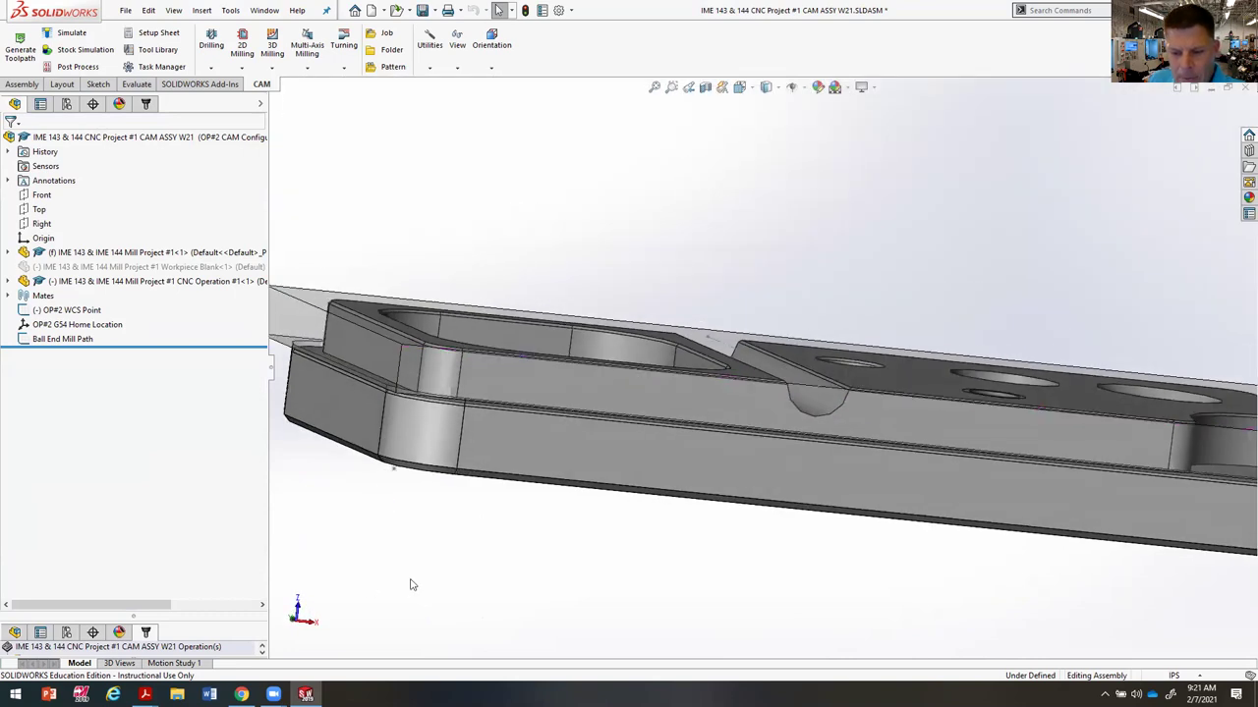
scroll(433, 483, "down", 3)
left_click(432, 486)
scroll(534, 541, "up", 3)
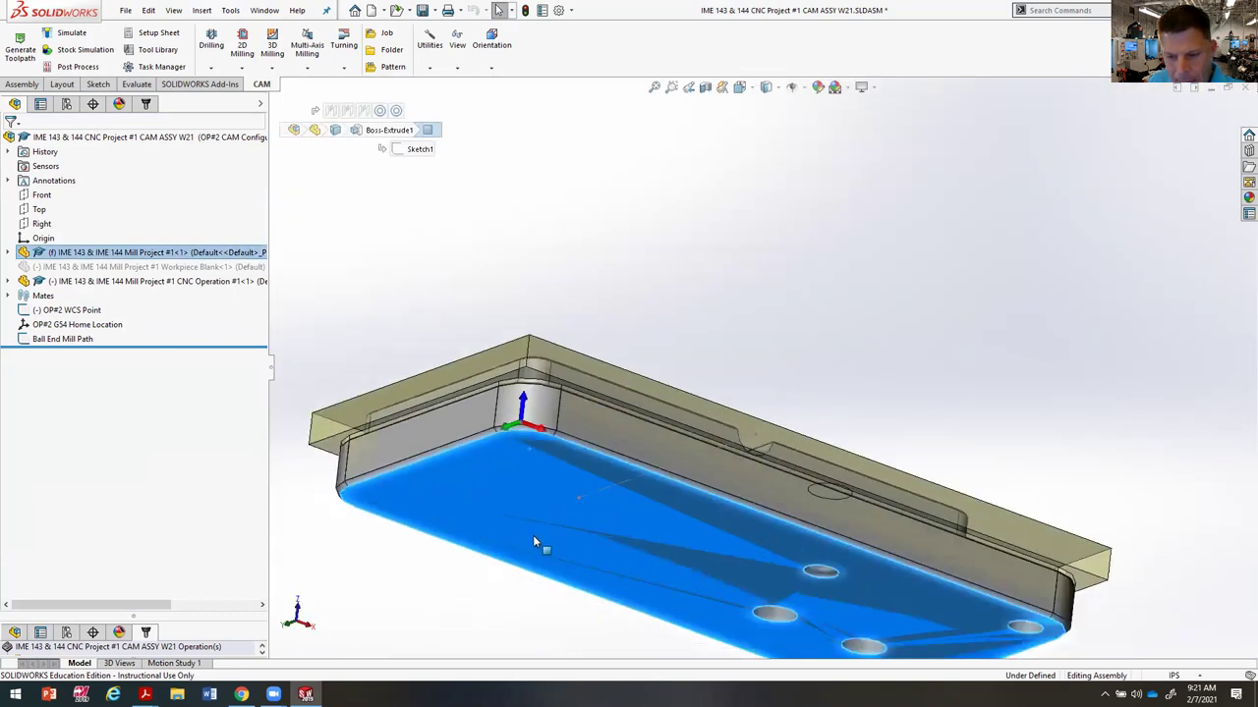
middle_click_drag(584, 491, 516, 562)
left_click(510, 565)
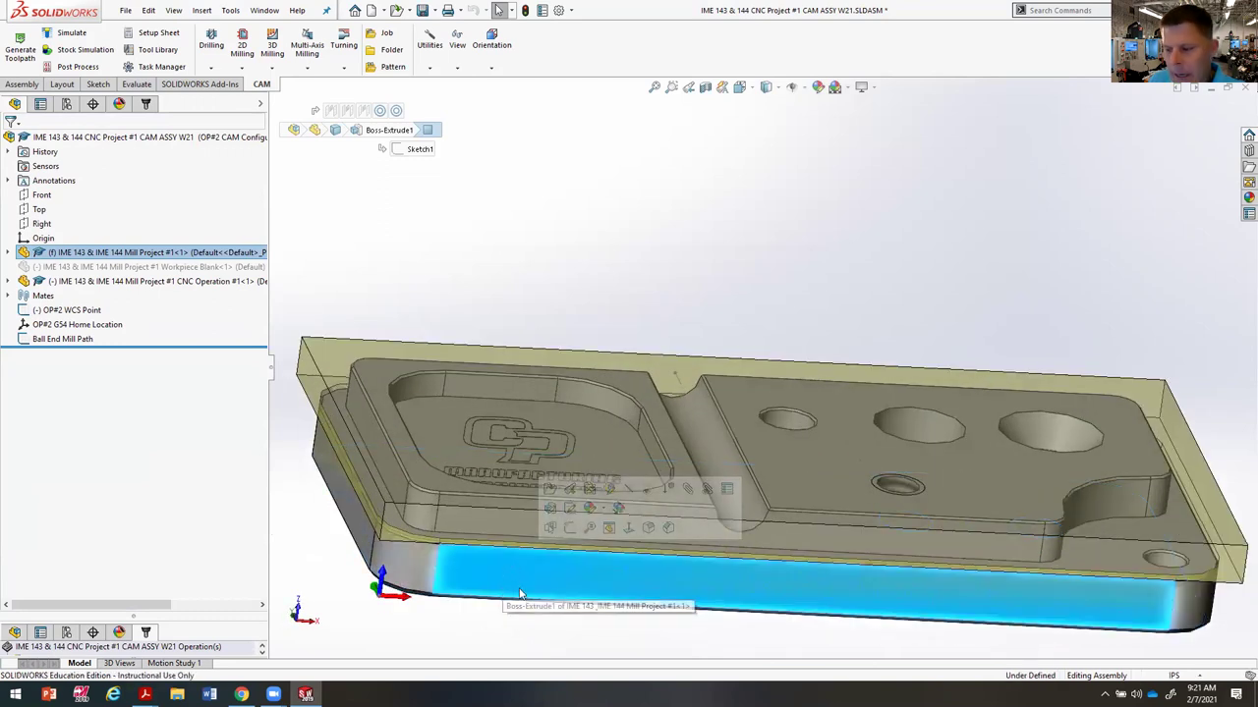
middle_click_drag(520, 586, 589, 600)
left_click(672, 564)
Step: Zoom in on the CP engraving, then select OP#2 WCS Point and examine the part's corner
scroll(676, 564, "up", 2)
mouse_move(676, 564)
middle_mouse_down()
mouse_move(738, 601)
mouse_move(685, 580)
middle_mouse_up()
scroll(687, 580, "down", 3)
middle_click_drag(761, 518, 733, 442)
left_click(742, 518)
middle_click_drag(741, 517, 764, 447)
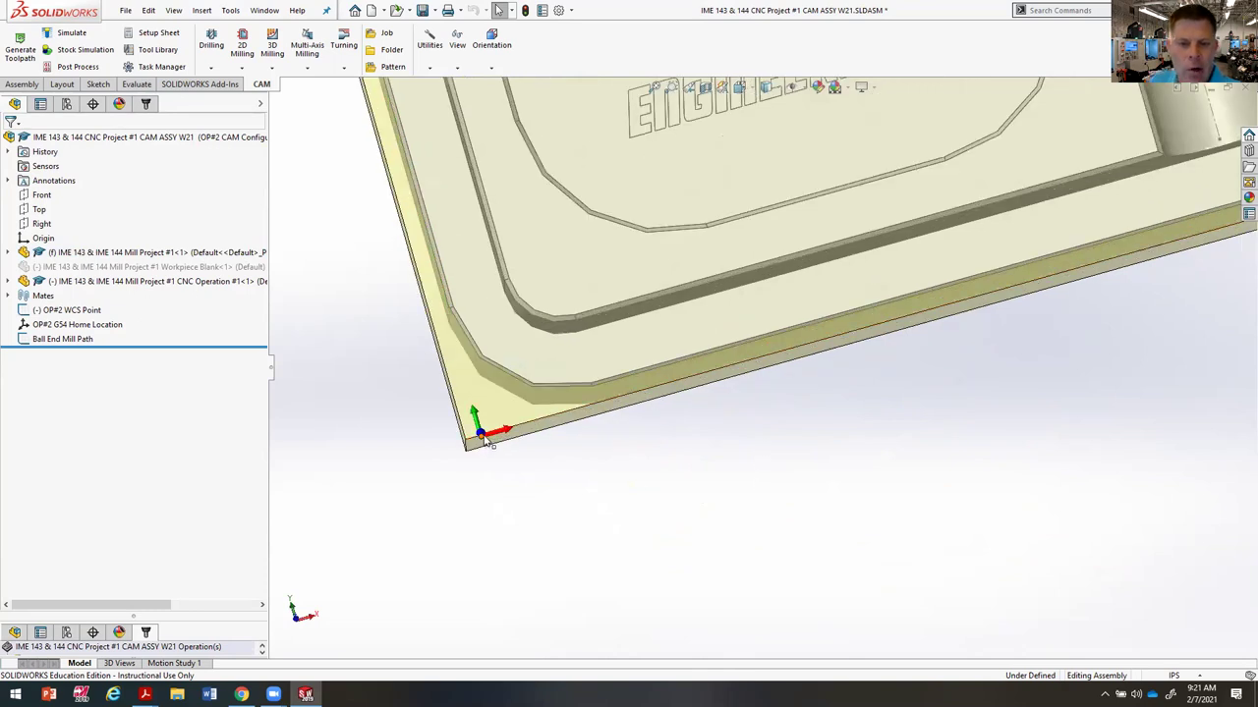
left_click(87, 310)
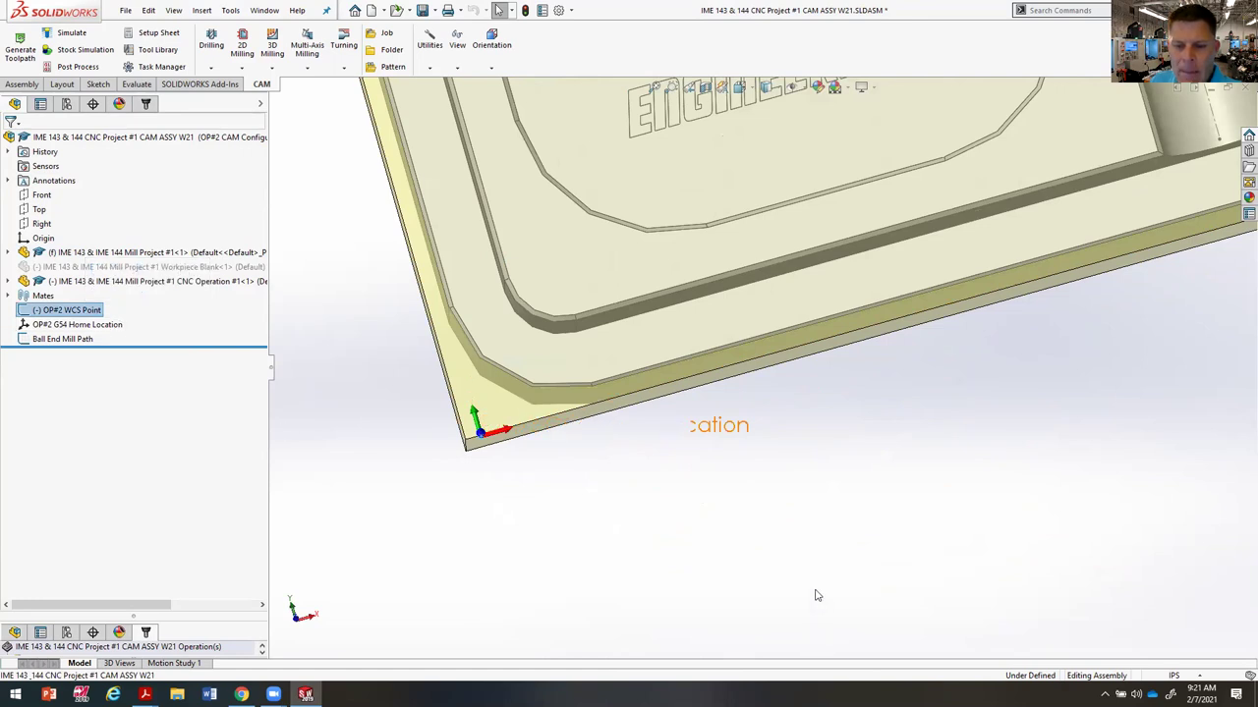
middle_click_drag(816, 595, 893, 550)
scroll(563, 442, "down", 3)
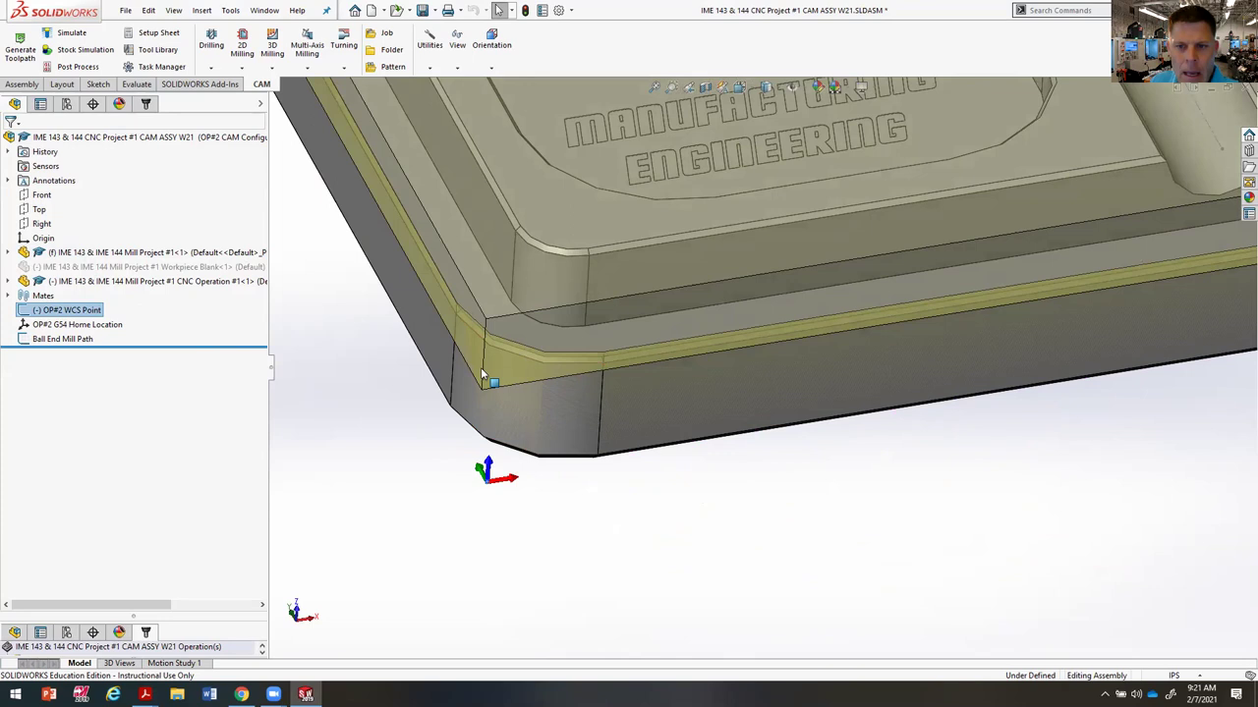
Step: Start a new coordinate system at the OP#2 WCS Point, then cancel it
left_click(17, 86)
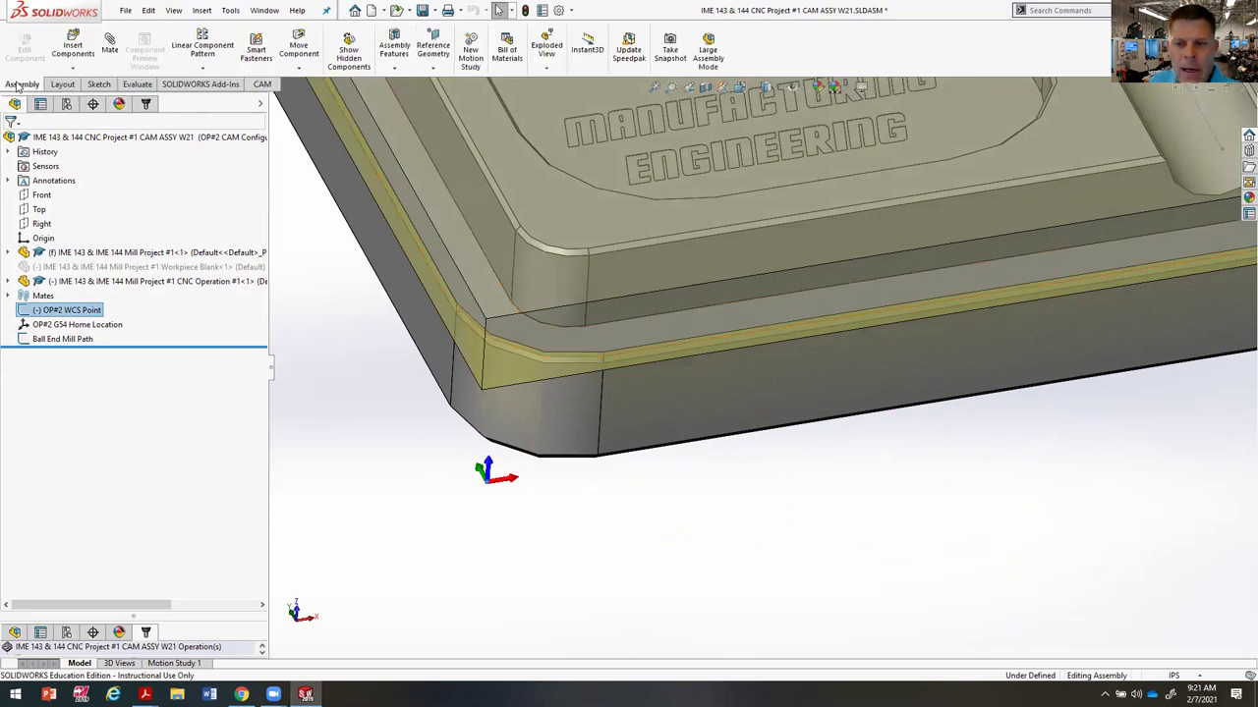
left_click(440, 69)
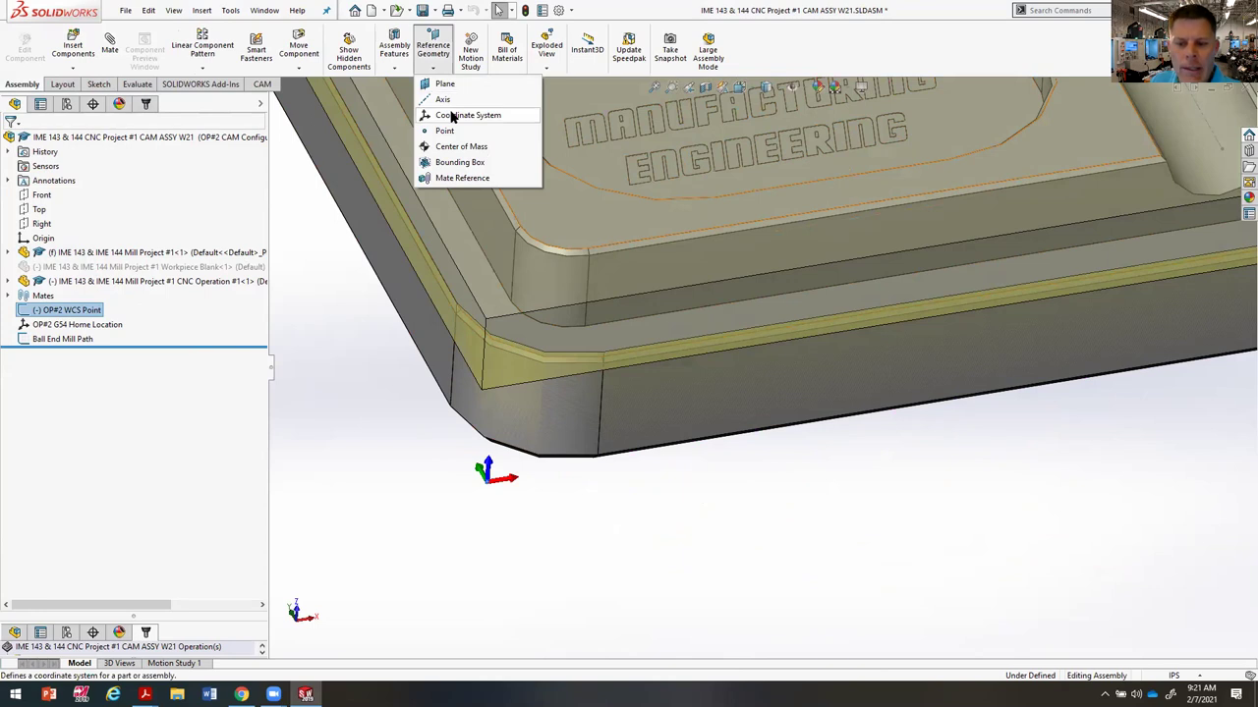
left_click(452, 116)
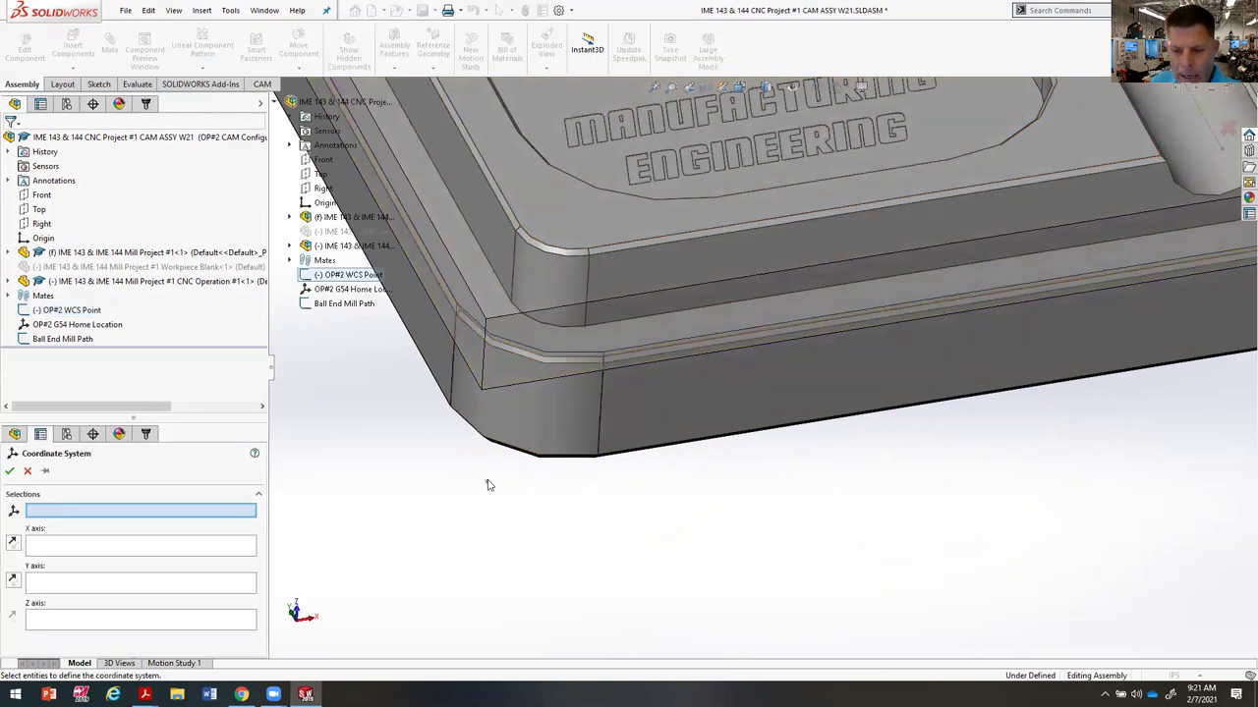
left_click(485, 484)
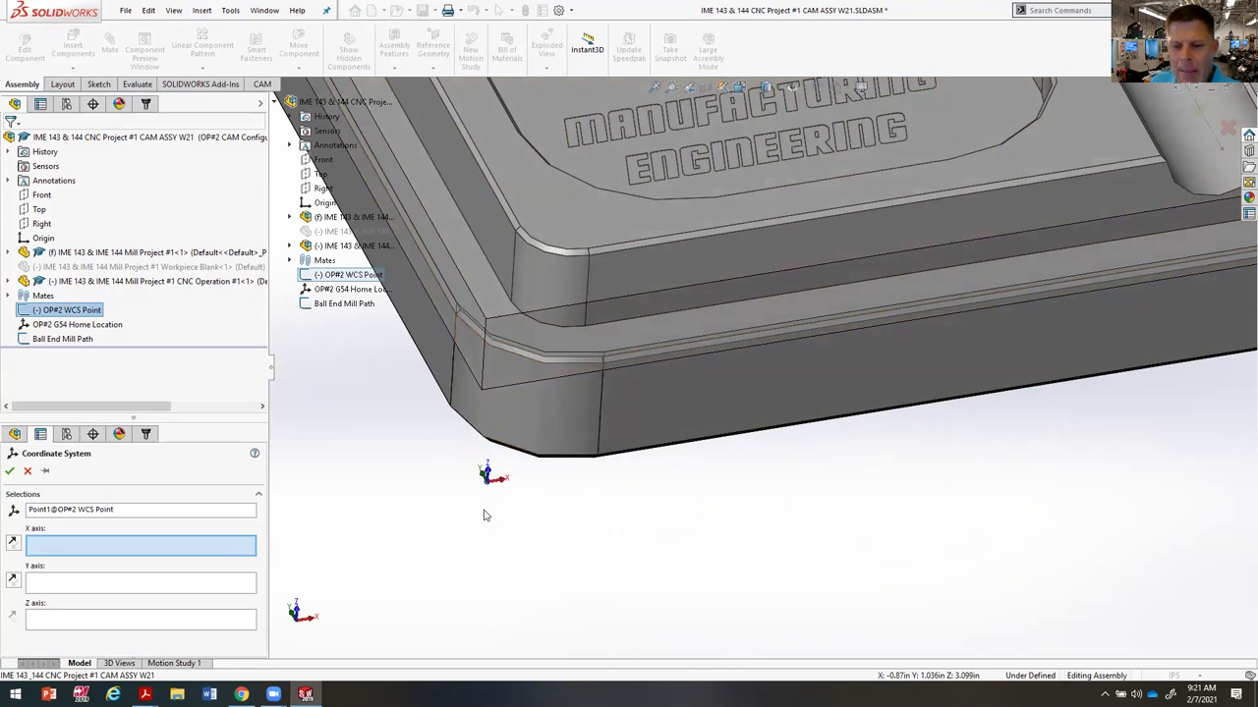
left_click(28, 470)
Step: Edit and confirm the OP#2 G54 Home Location coordinate system, then return to the CAM tree
right_click(79, 326)
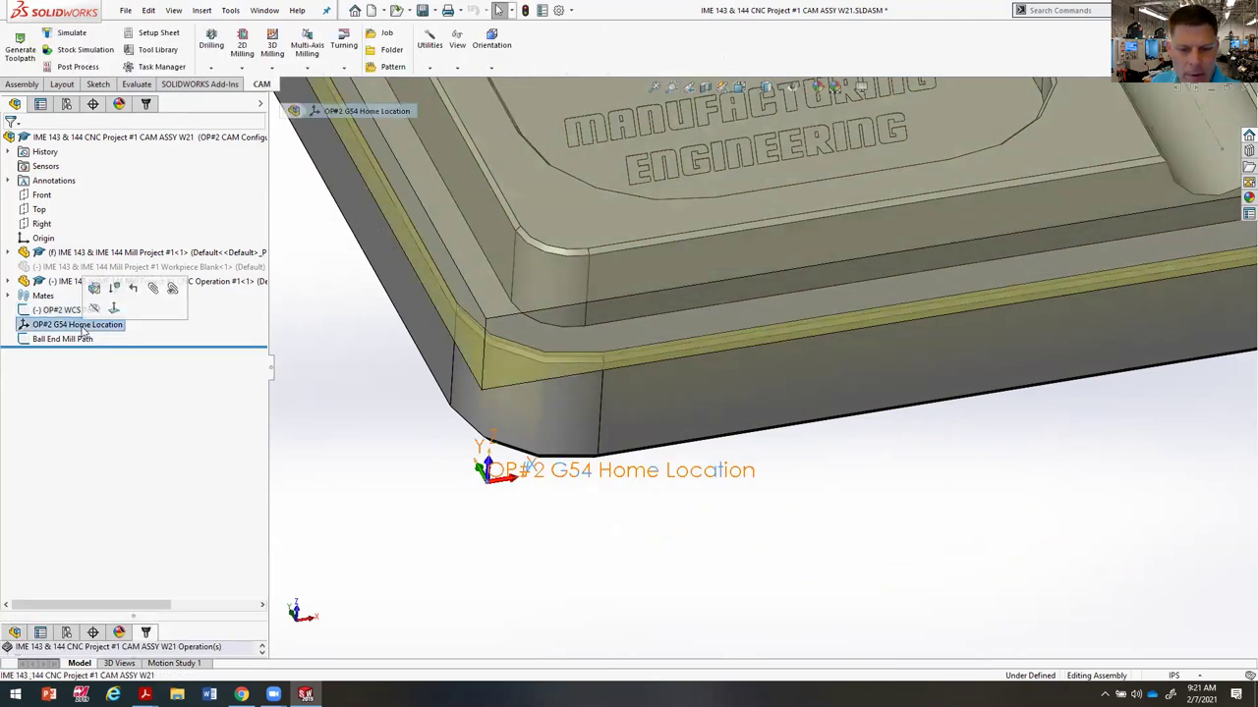
left_click(94, 288)
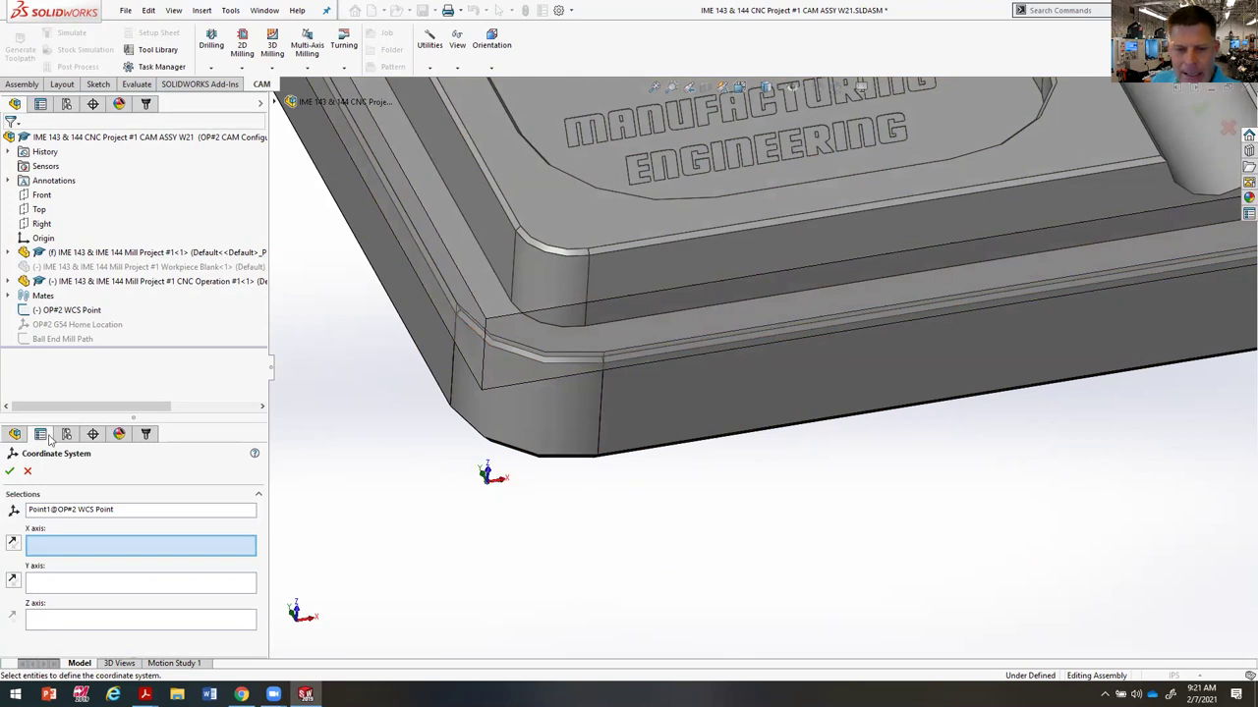
left_click(10, 471)
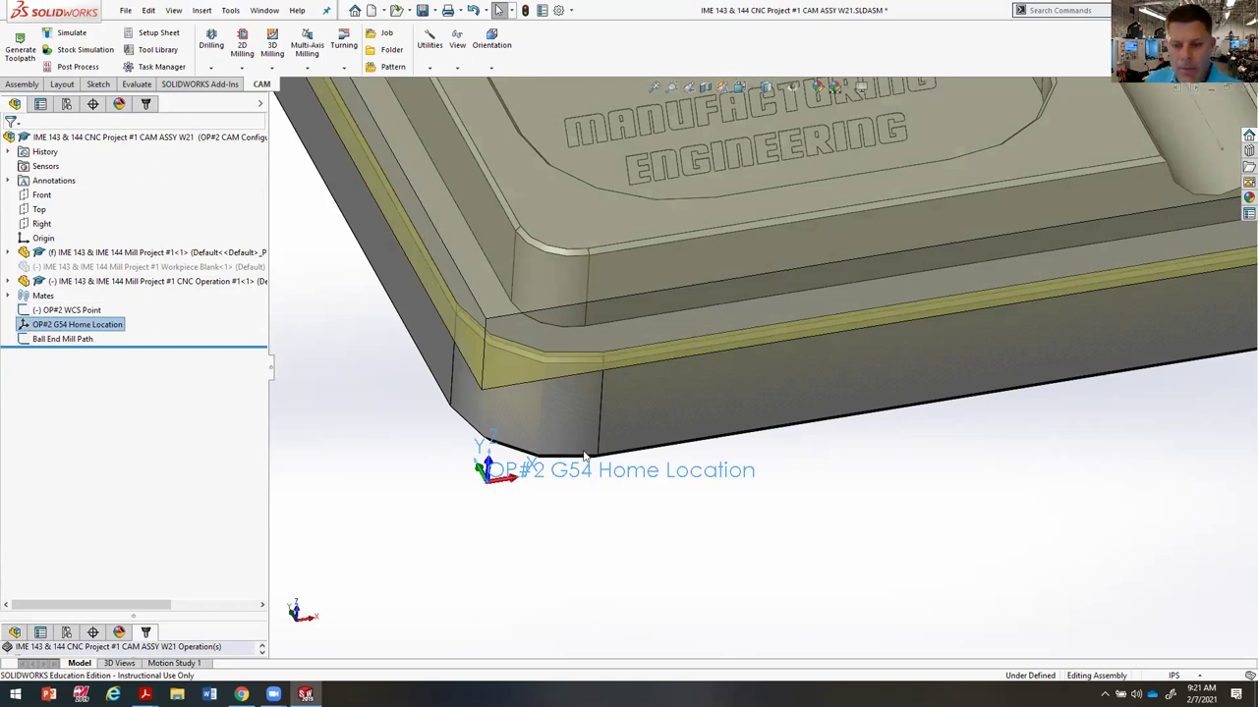
left_click(119, 103)
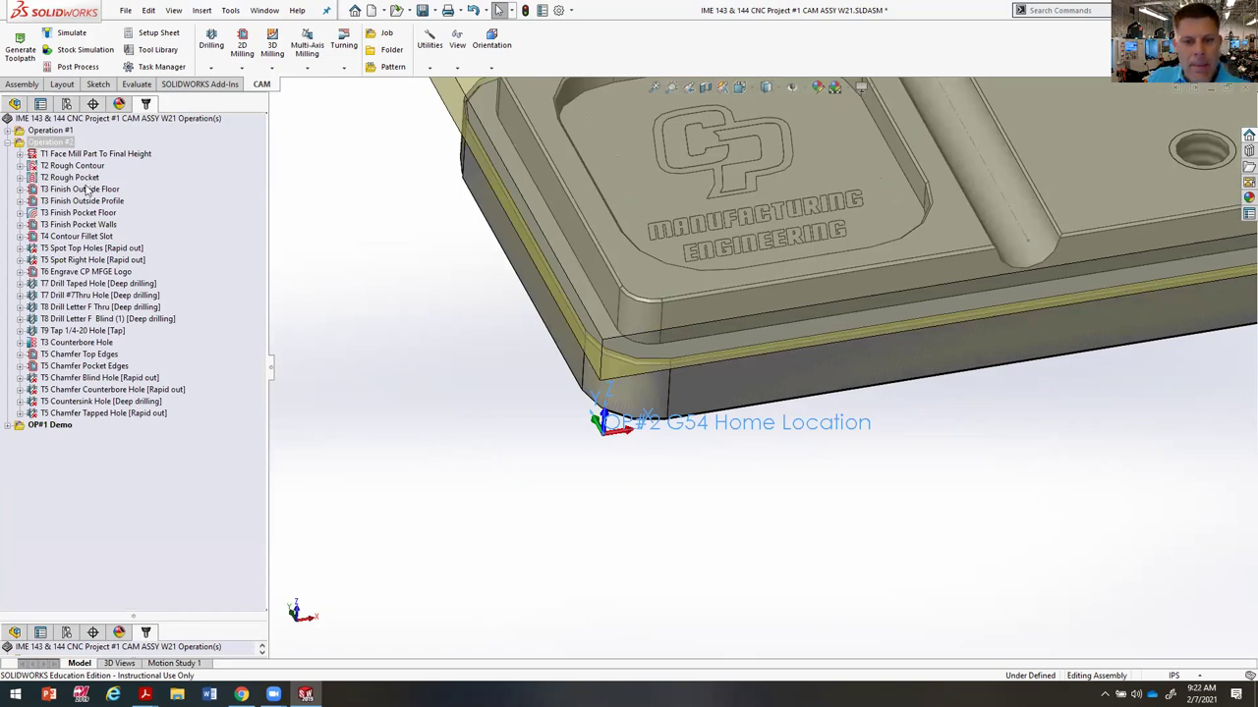
Step: Set Operation #2's WCS to OP#2 G54 Home Location, program 00002, comment 'Mill Project #1 OP#2'
right_click(64, 146)
left_click(90, 150)
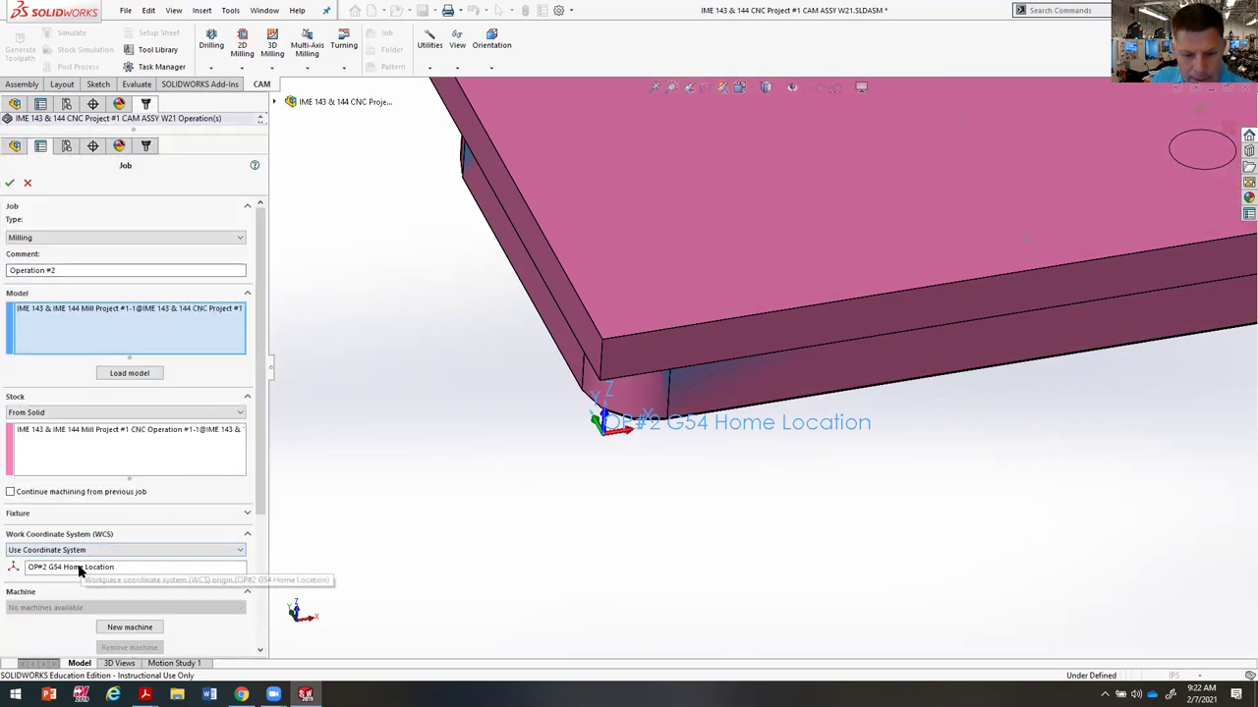
right_click(96, 568)
left_click(125, 593)
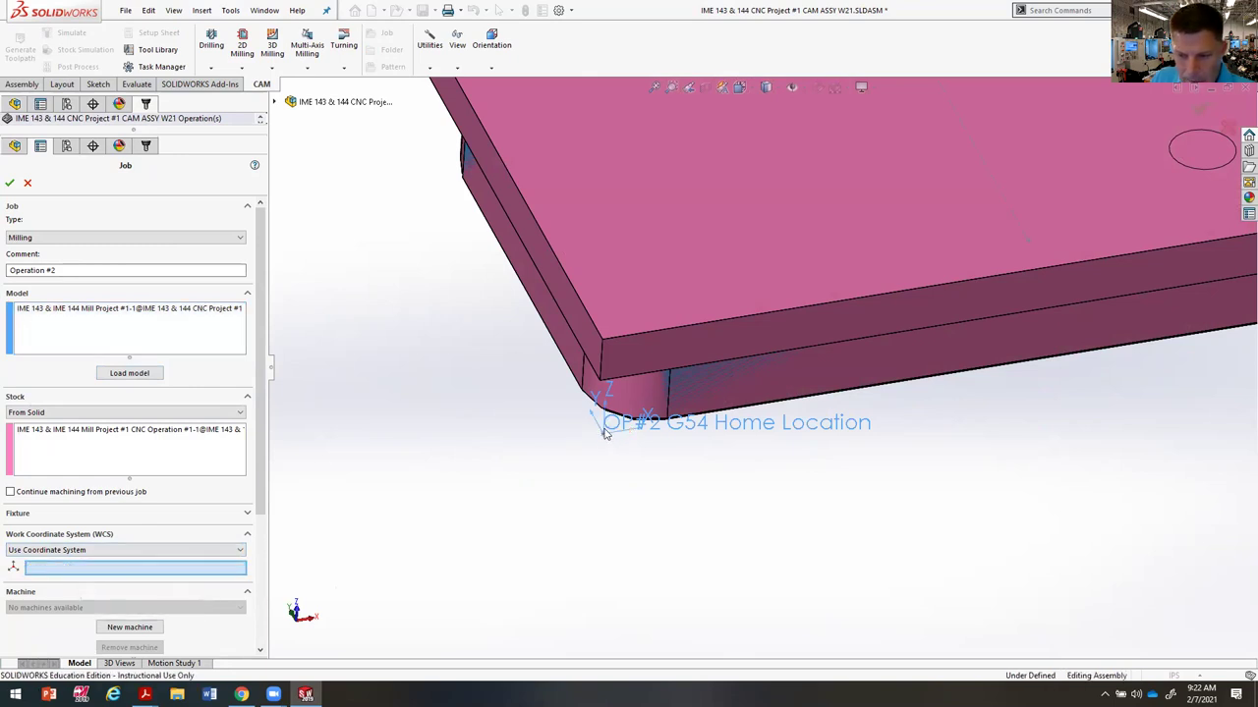
left_click(276, 102)
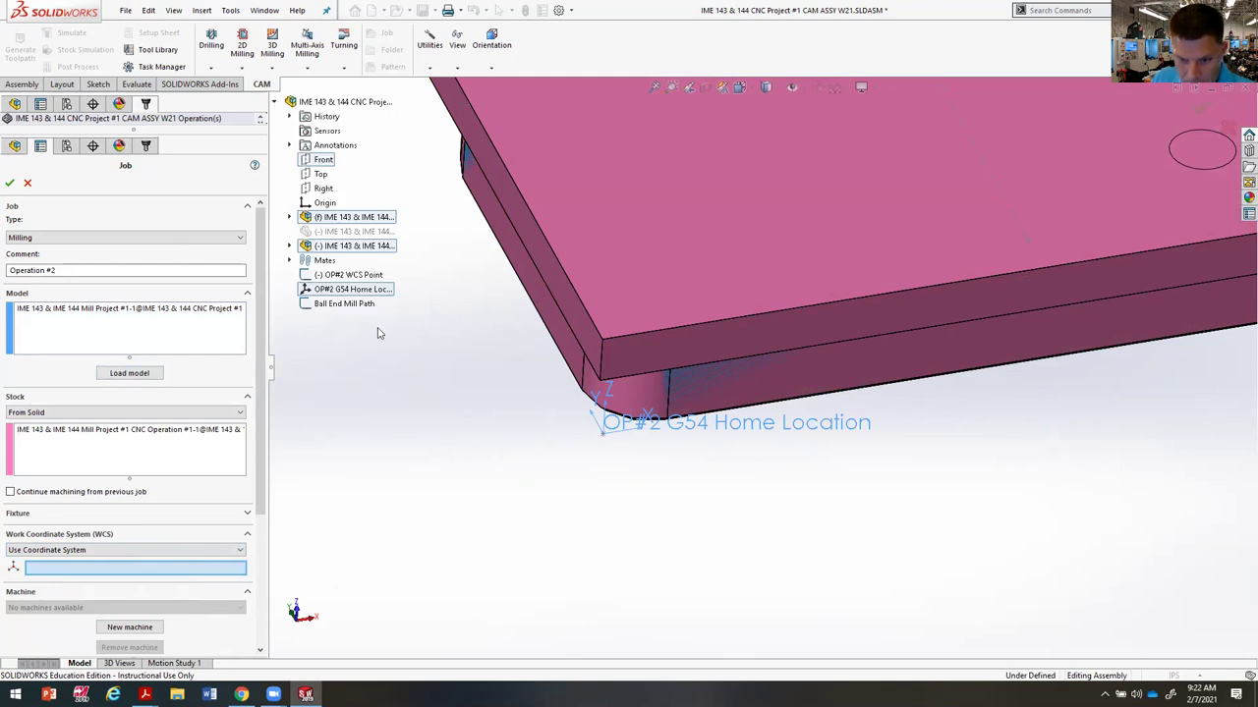
left_click(347, 290)
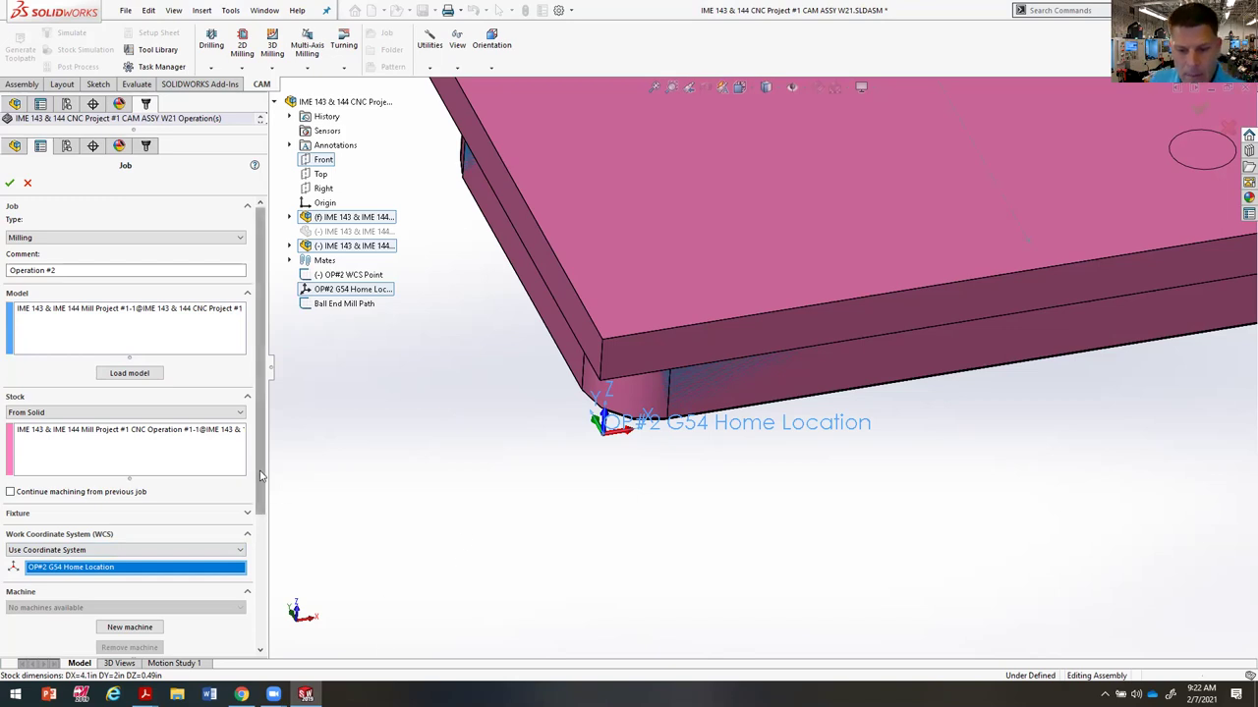
scroll(261, 476, "down", 3)
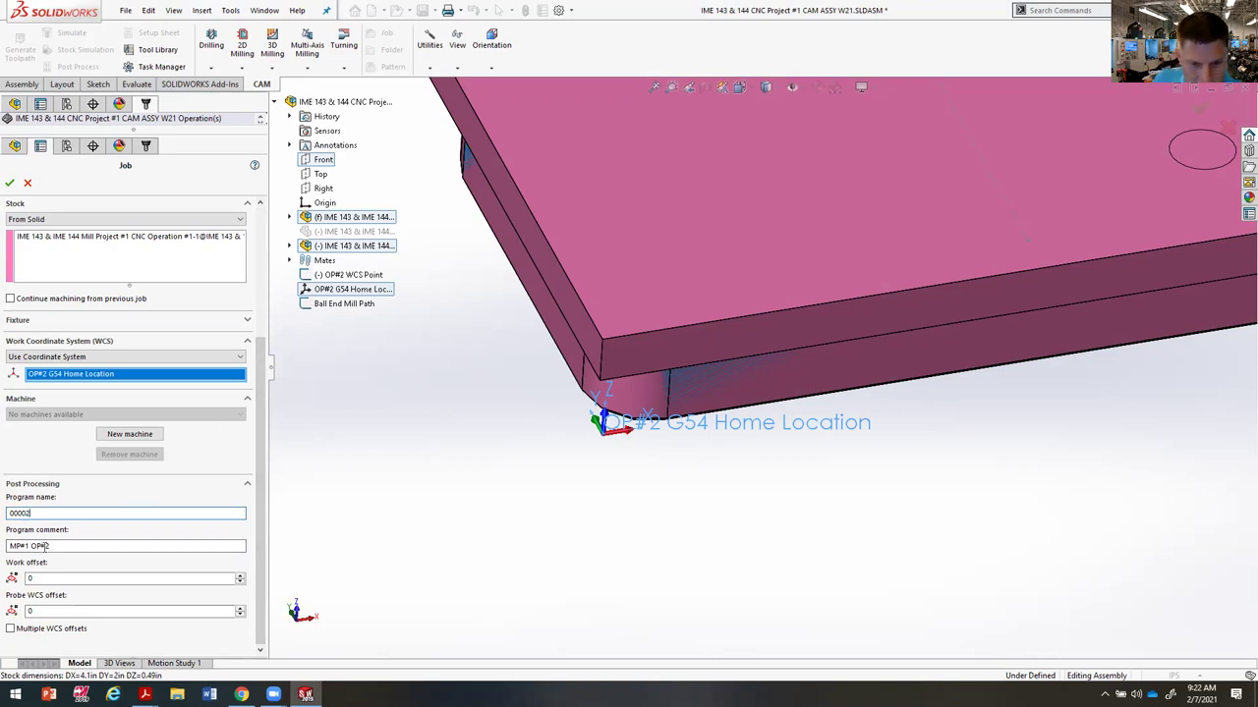
left_click_drag(67, 548, 11, 548)
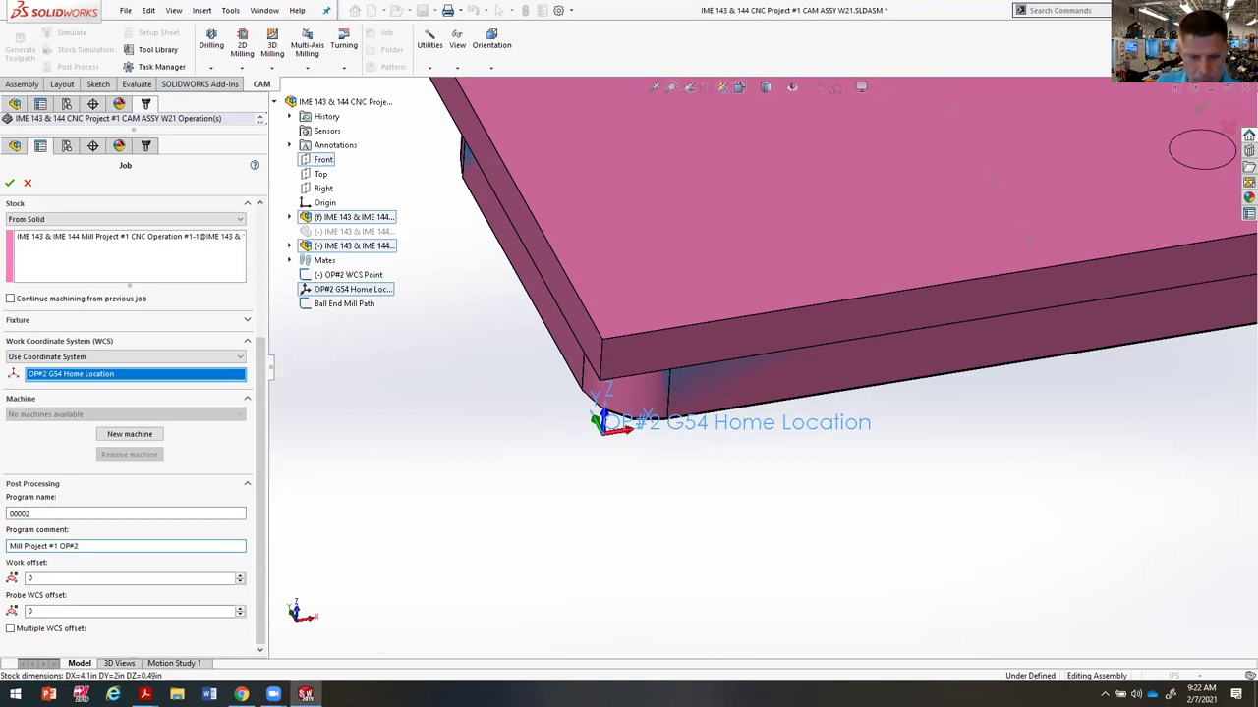
left_click(9, 184)
key("f")
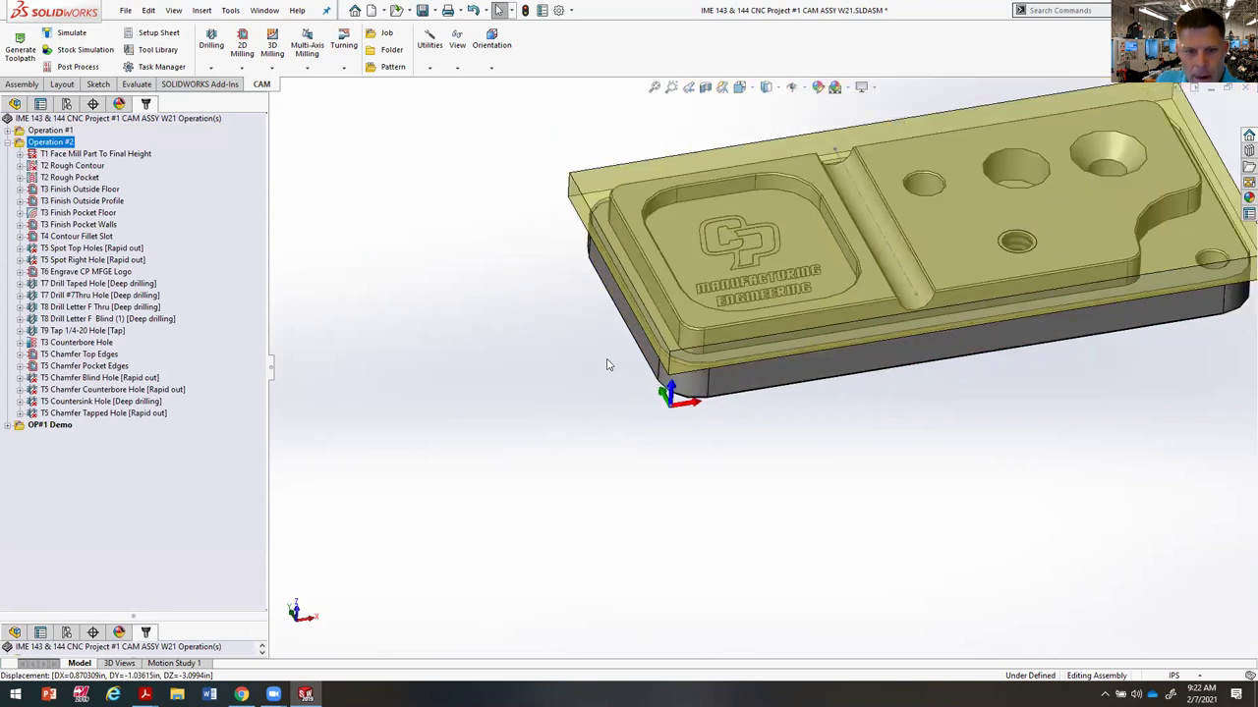
middle_click_drag(764, 555, 775, 356)
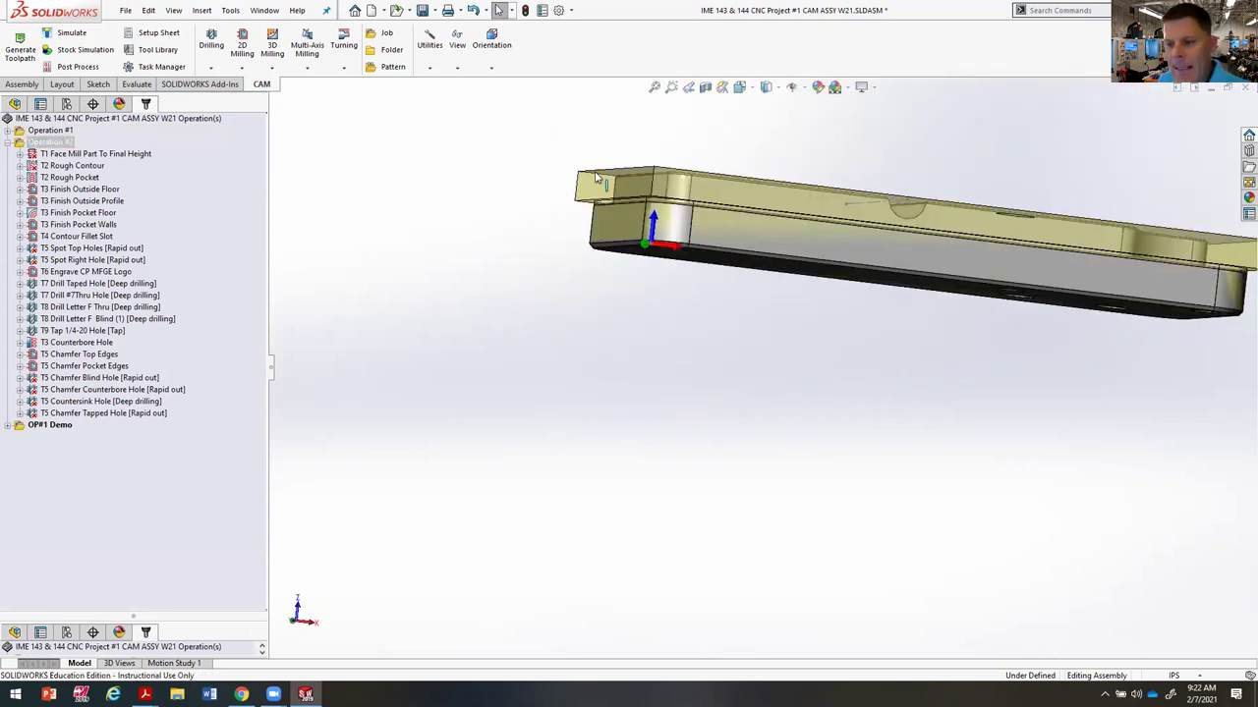
middle_click_drag(806, 260, 950, 200)
scroll(950, 200, "down", 2)
middle_click_drag(721, 433, 678, 511)
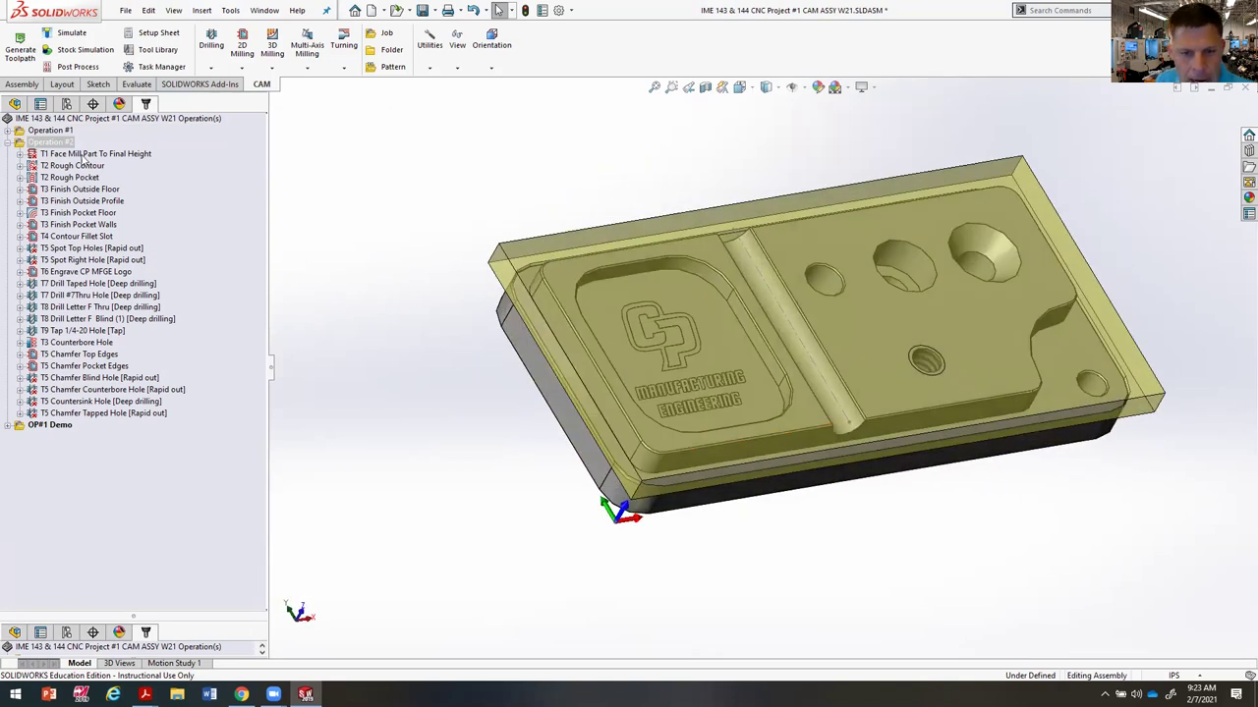
right_click(103, 157)
left_click(147, 164)
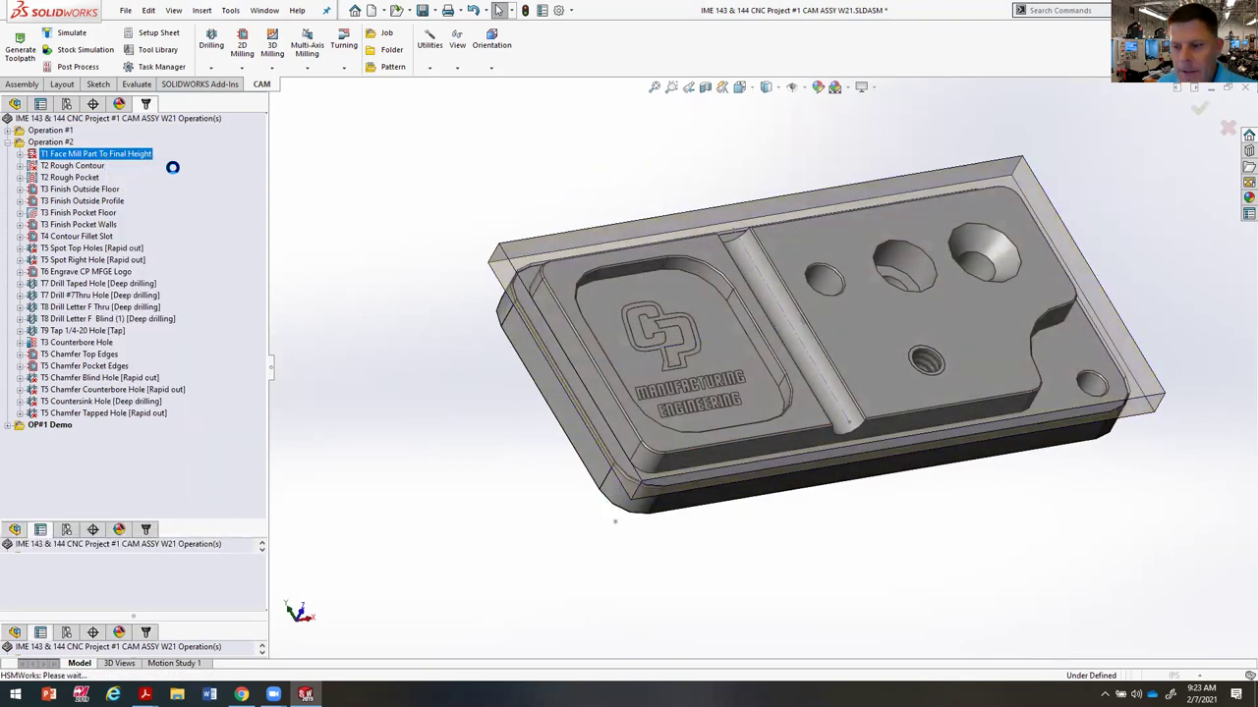
middle_click_drag(1119, 543, 1081, 668)
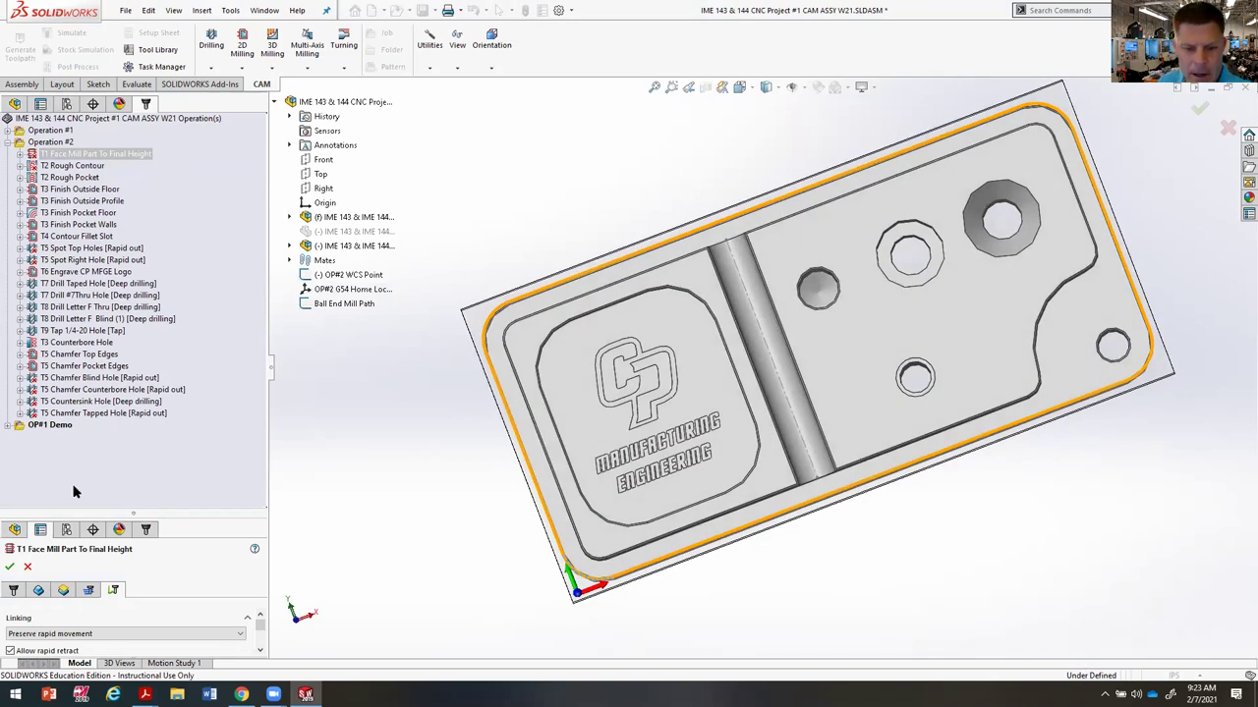
left_click_drag(99, 512, 98, 103)
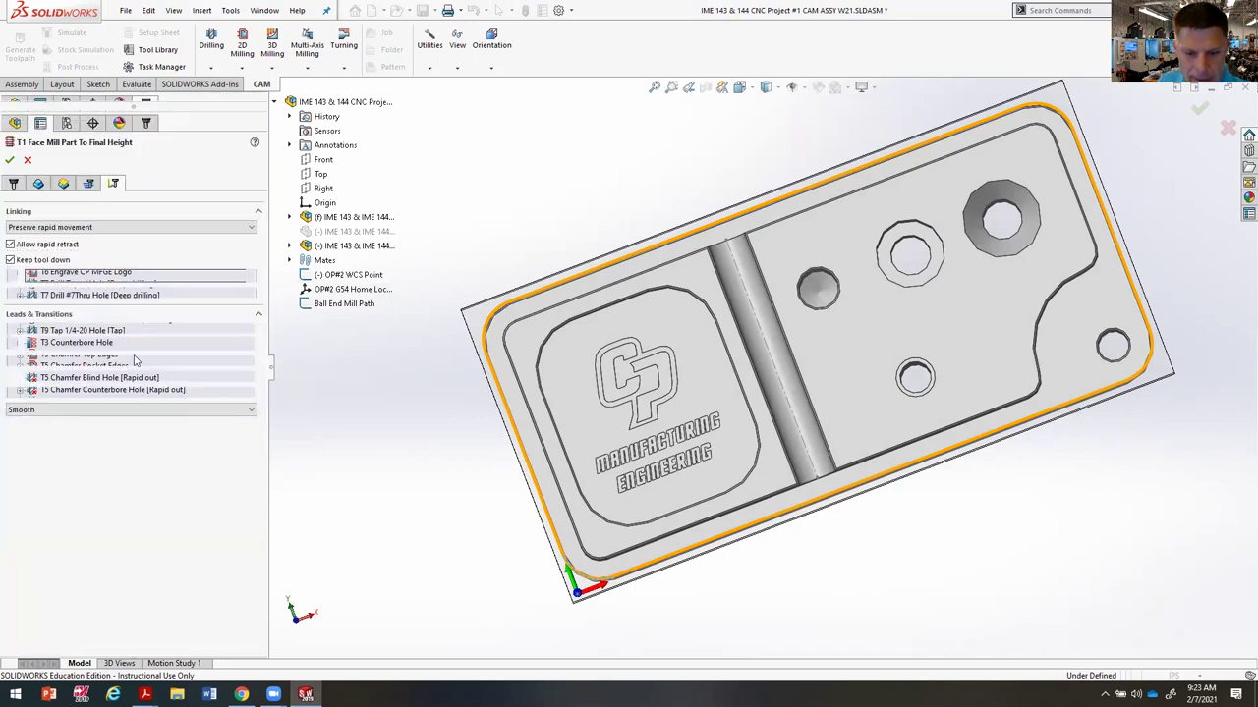
left_click(89, 185)
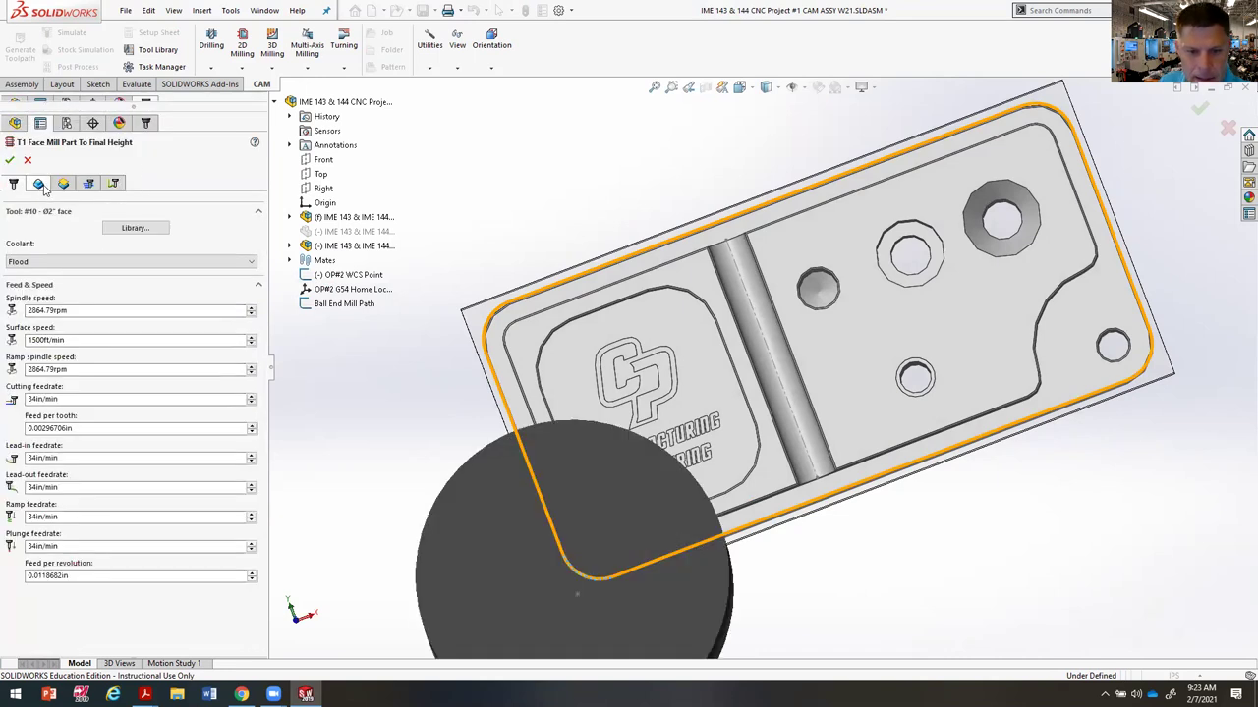
left_click(90, 185)
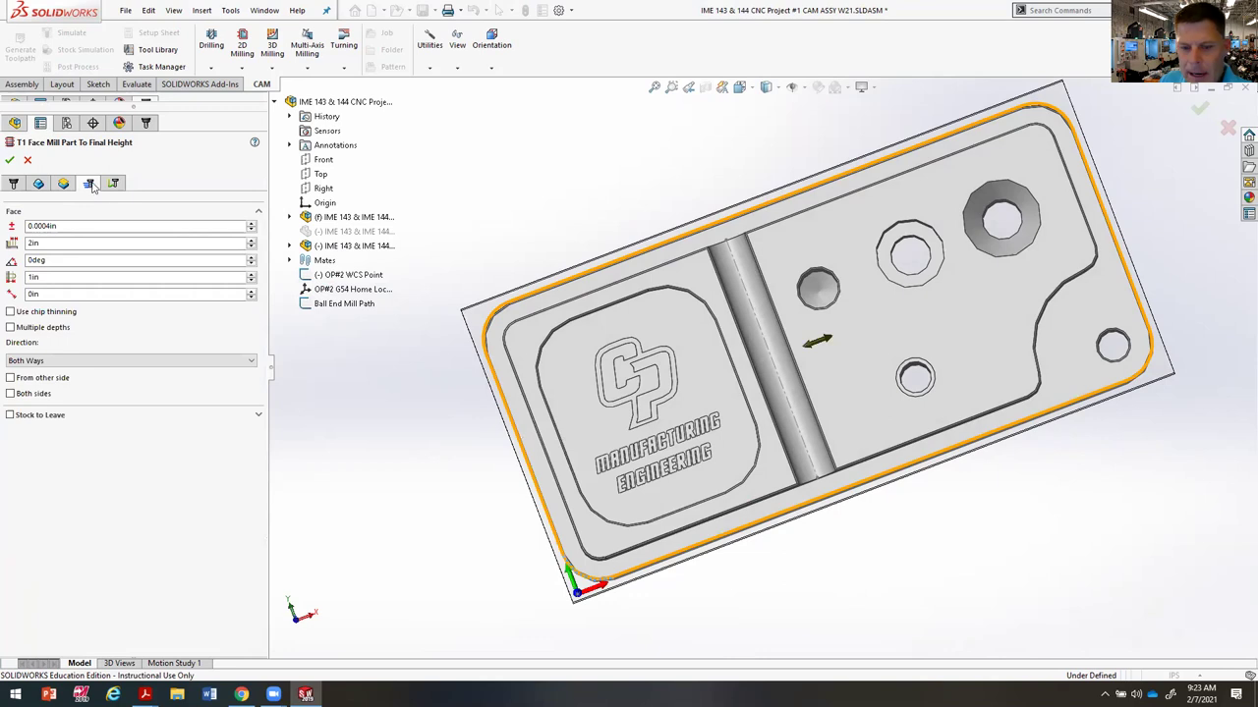
left_click(9, 161)
mouse_move(912, 514)
middle_mouse_down()
mouse_move(921, 344)
mouse_move(909, 295)
mouse_move(949, 290)
mouse_move(877, 425)
mouse_move(907, 518)
middle_mouse_up()
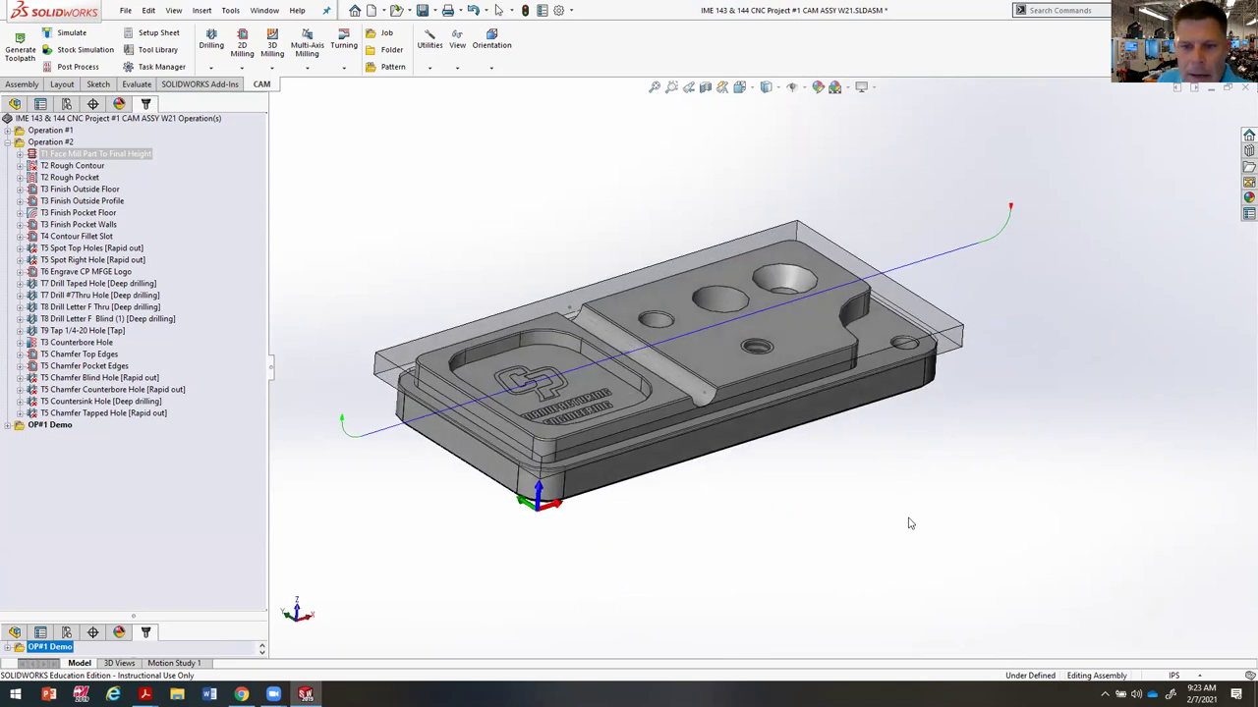
left_click(244, 67)
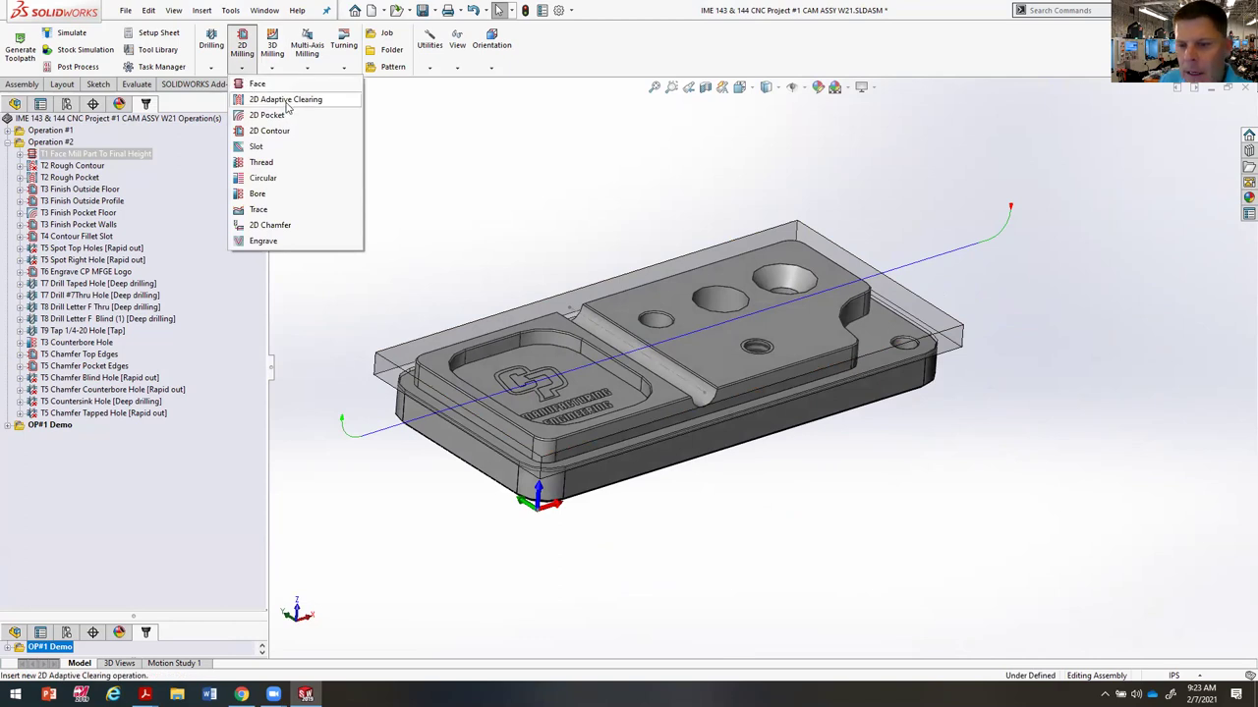
Step: Edit T2 Rough Contour, replacing its contour selection with the part's bottom outer edge
right_click(84, 165)
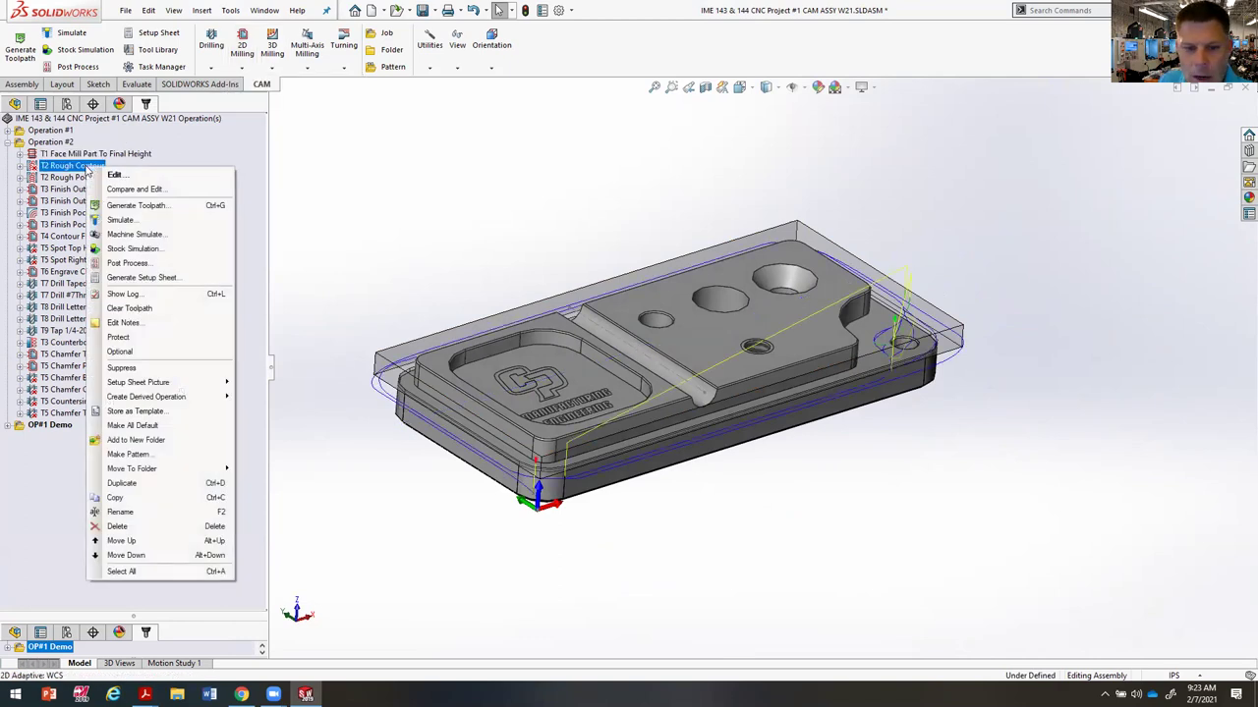
left_click(112, 173)
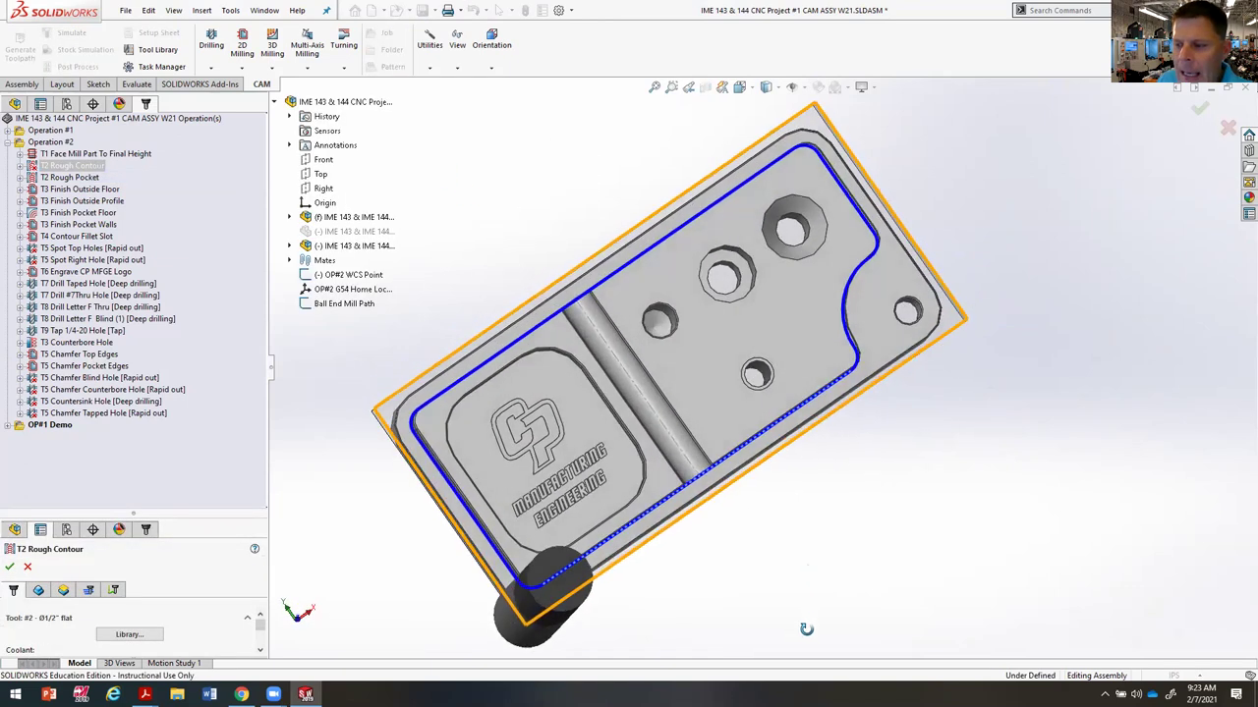
left_click_drag(96, 513, 96, 116)
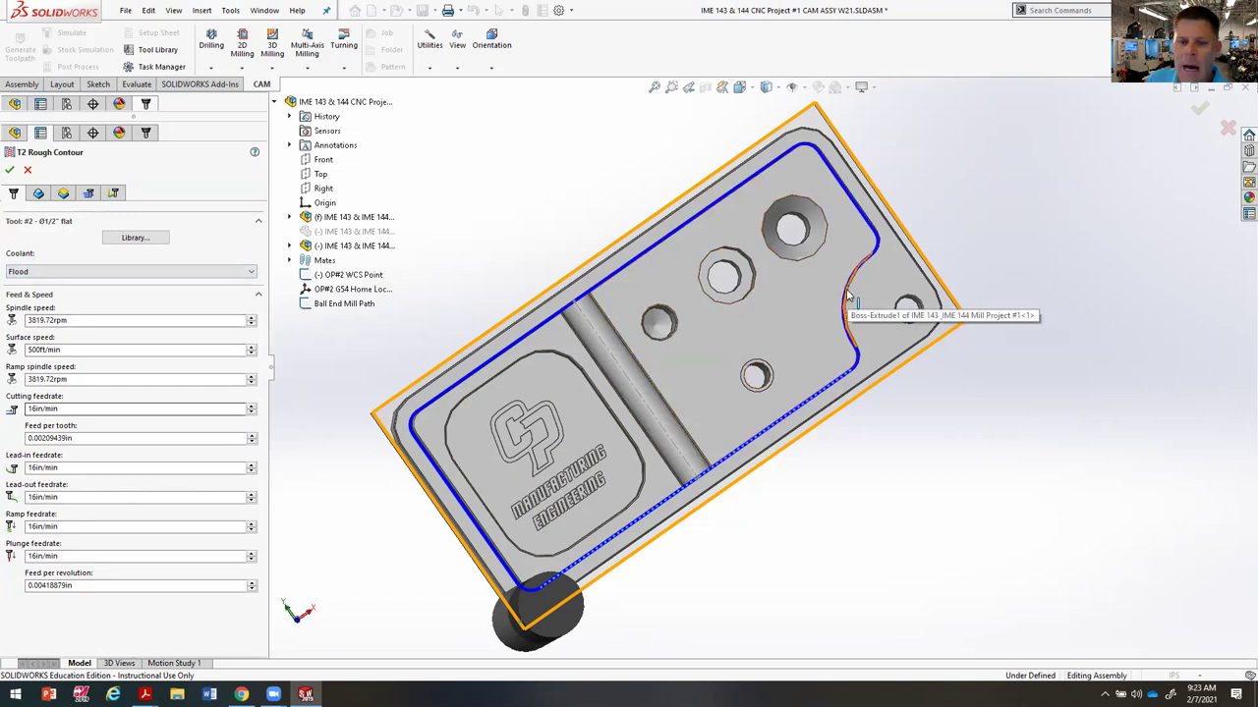
left_click(37, 194)
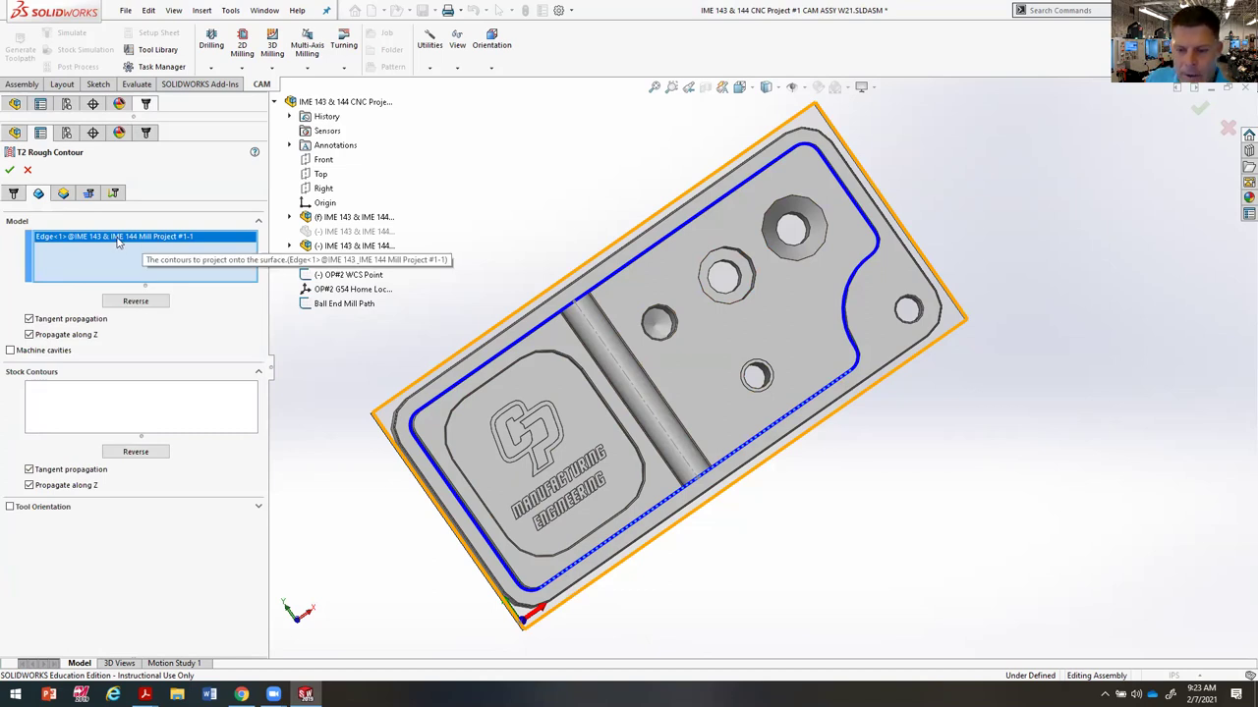
key("ctrl+7")
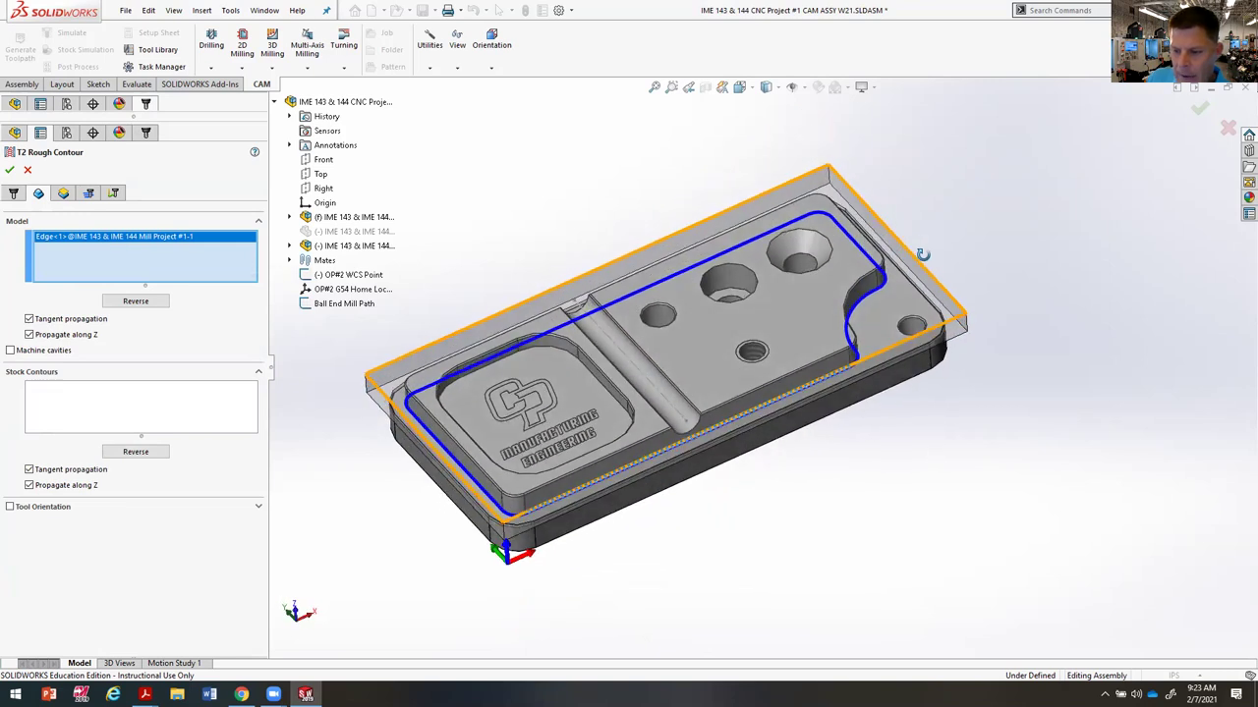
right_click(145, 280)
left_click(185, 289)
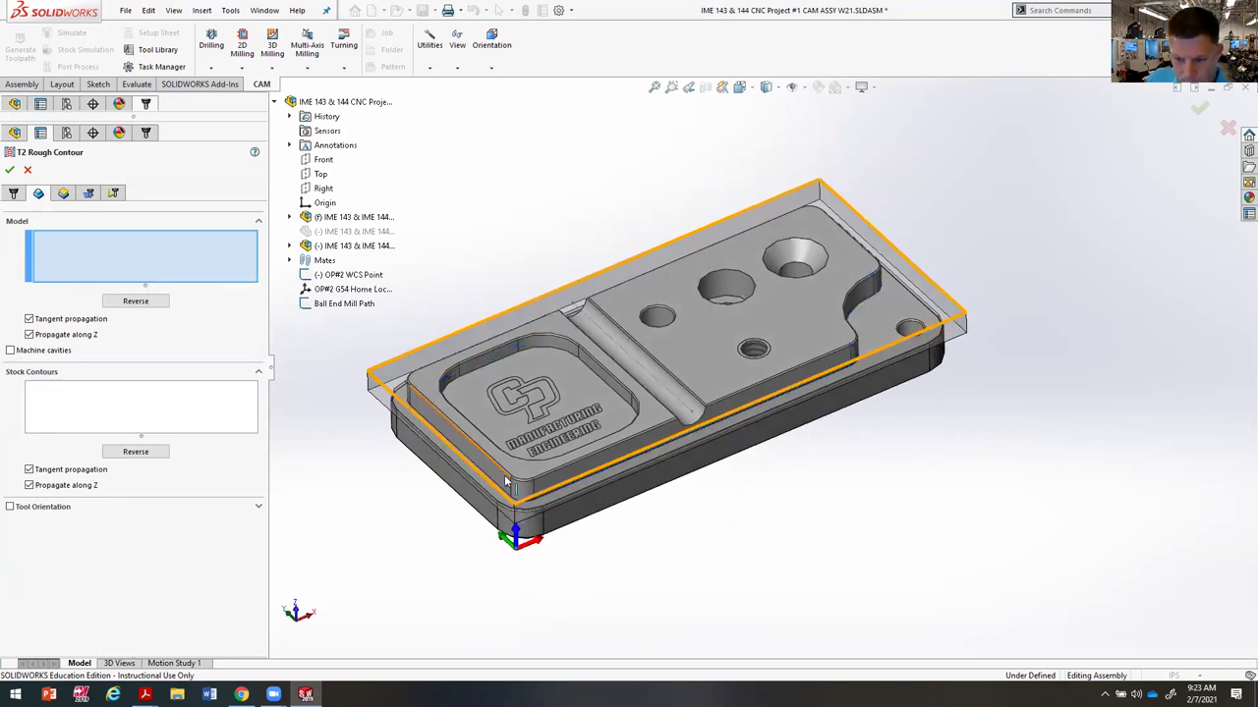
left_click(548, 501)
middle_click_drag(809, 441, 831, 570)
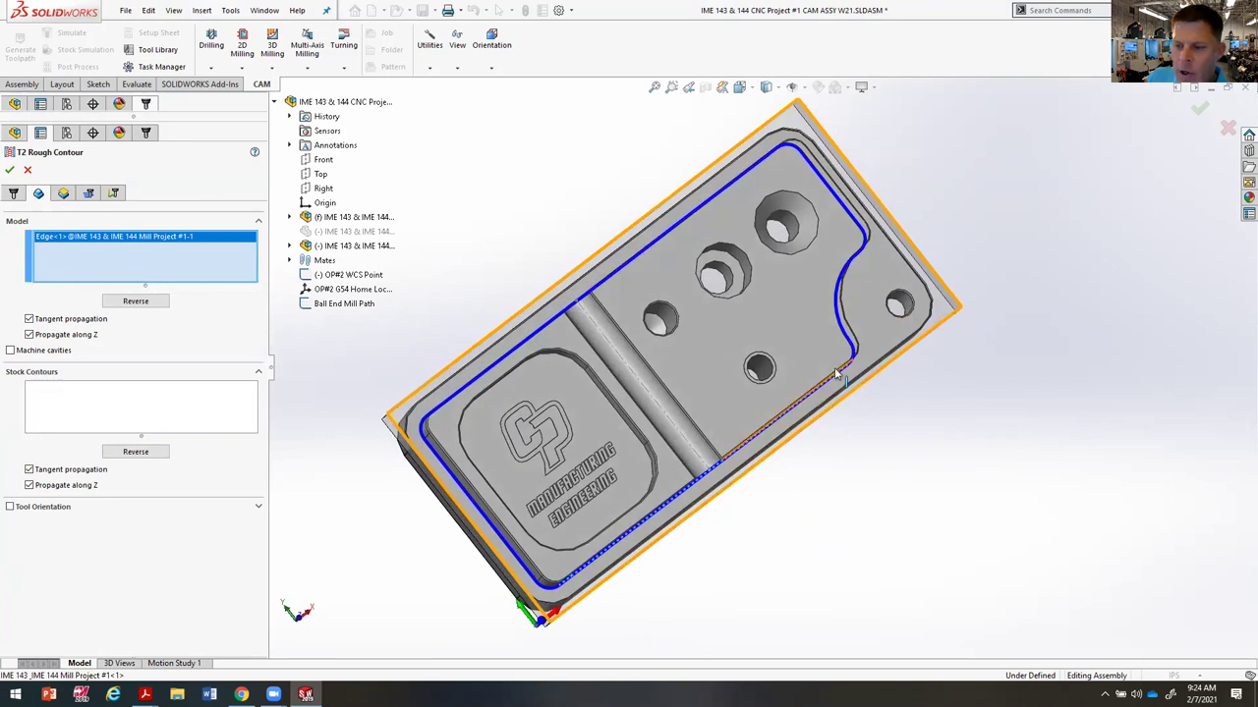
middle_click_drag(944, 398, 758, 613)
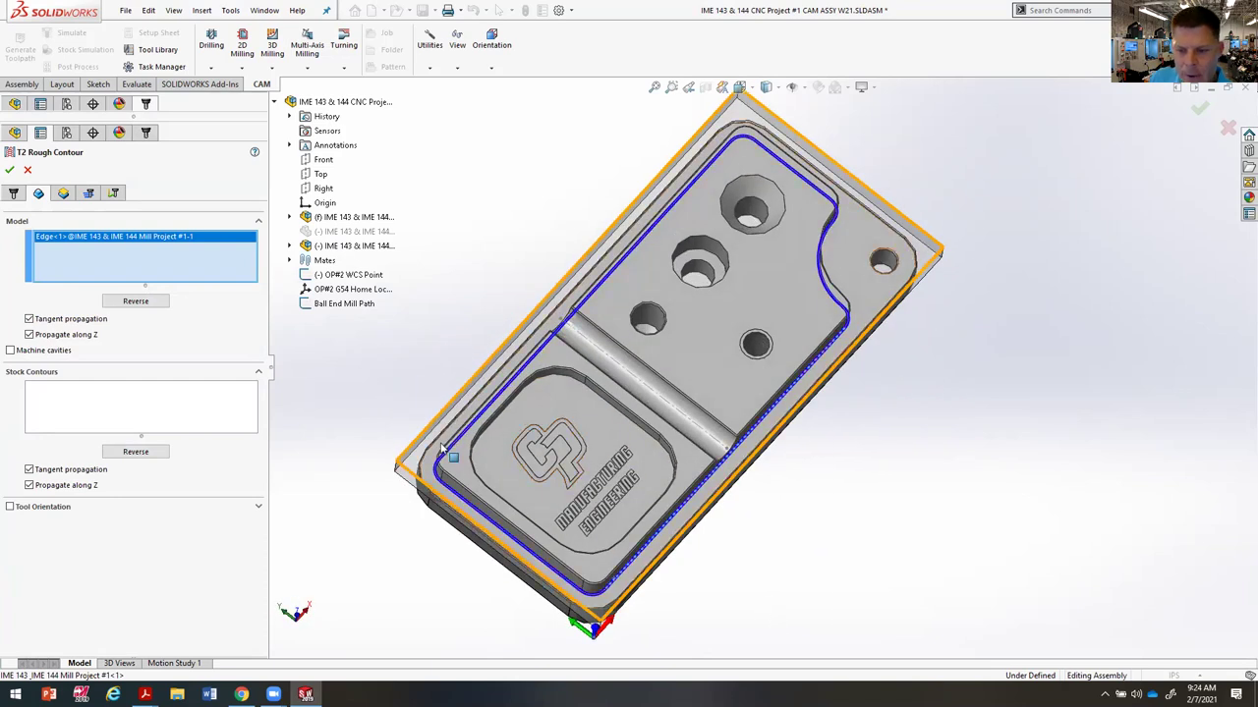
Step: Set T2 Rough Contour's top height to From Model Top, review adaptive clearing, and accept
left_click(65, 194)
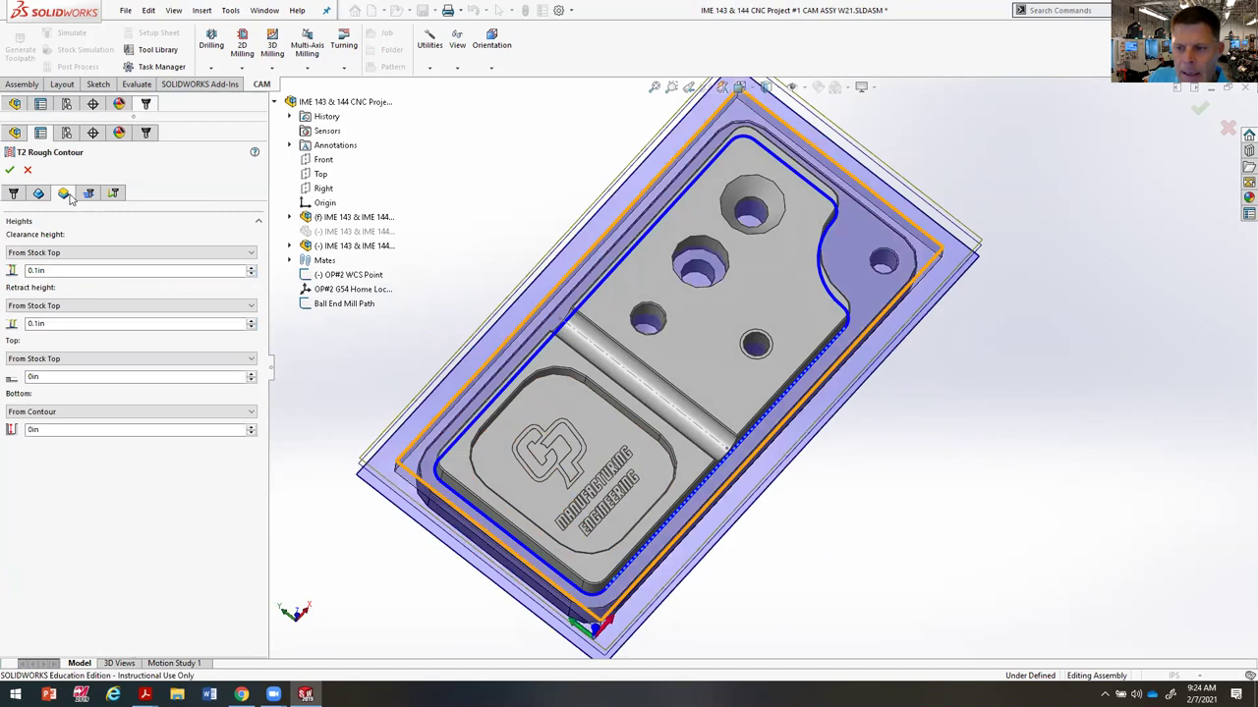
middle_click_drag(927, 351, 969, 171)
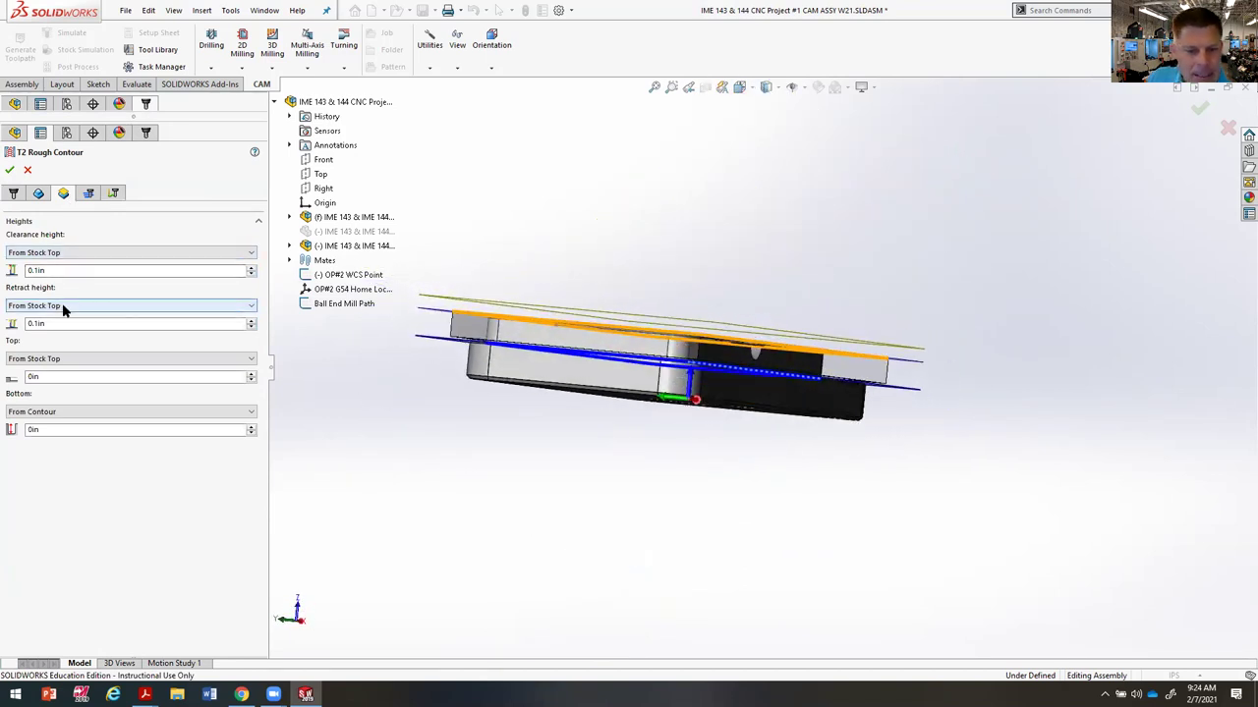
mouse_move(81, 367)
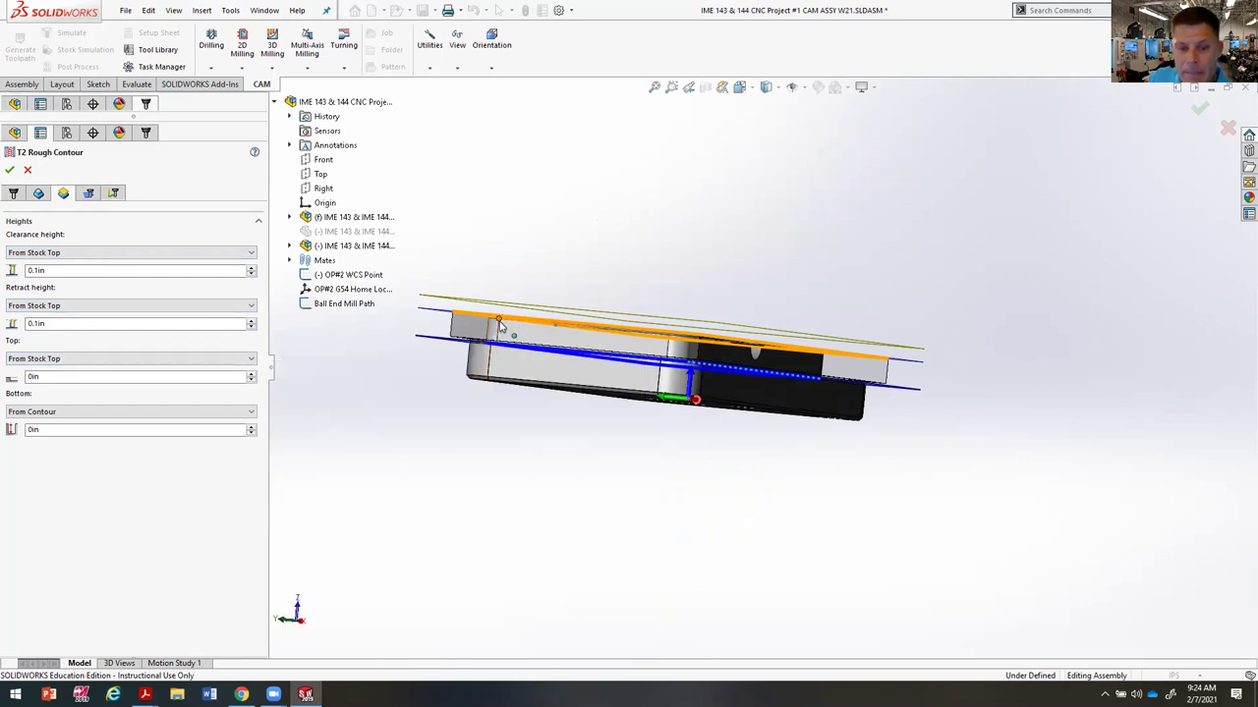
left_click(108, 358)
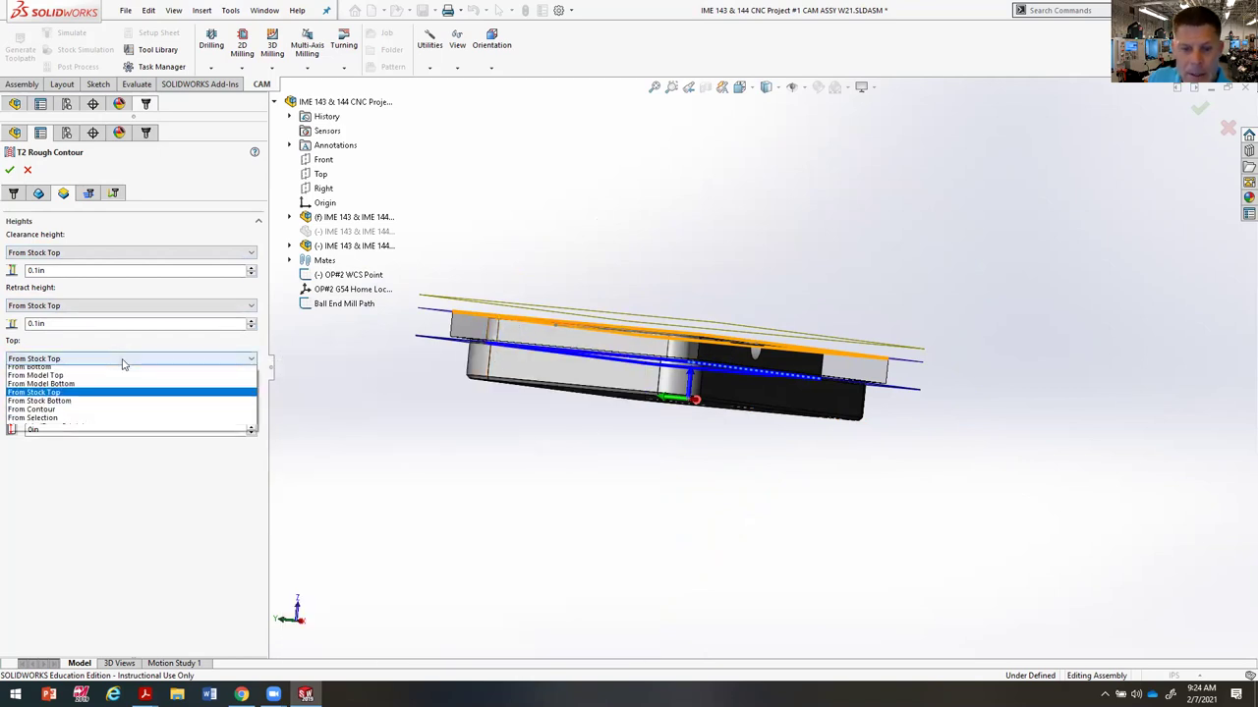
left_click(106, 381)
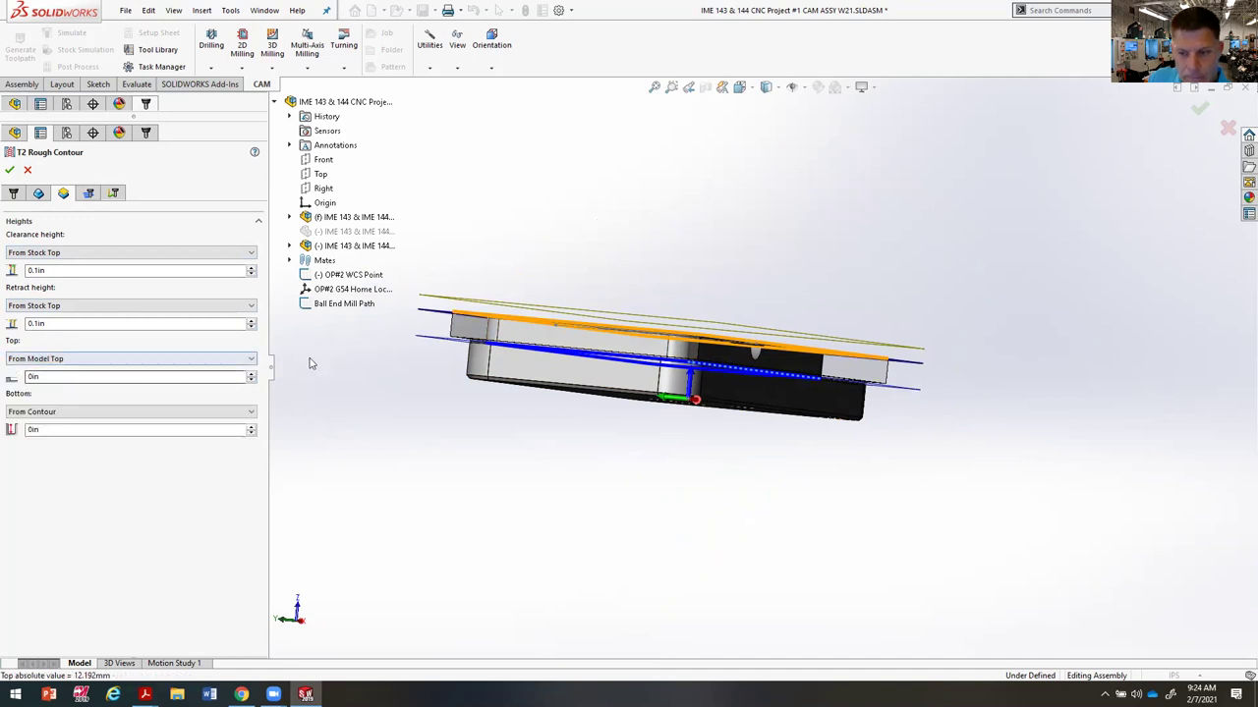
middle_click_drag(796, 538, 1048, 364)
scroll(888, 438, "down", 5)
middle_click_drag(887, 439, 667, 531)
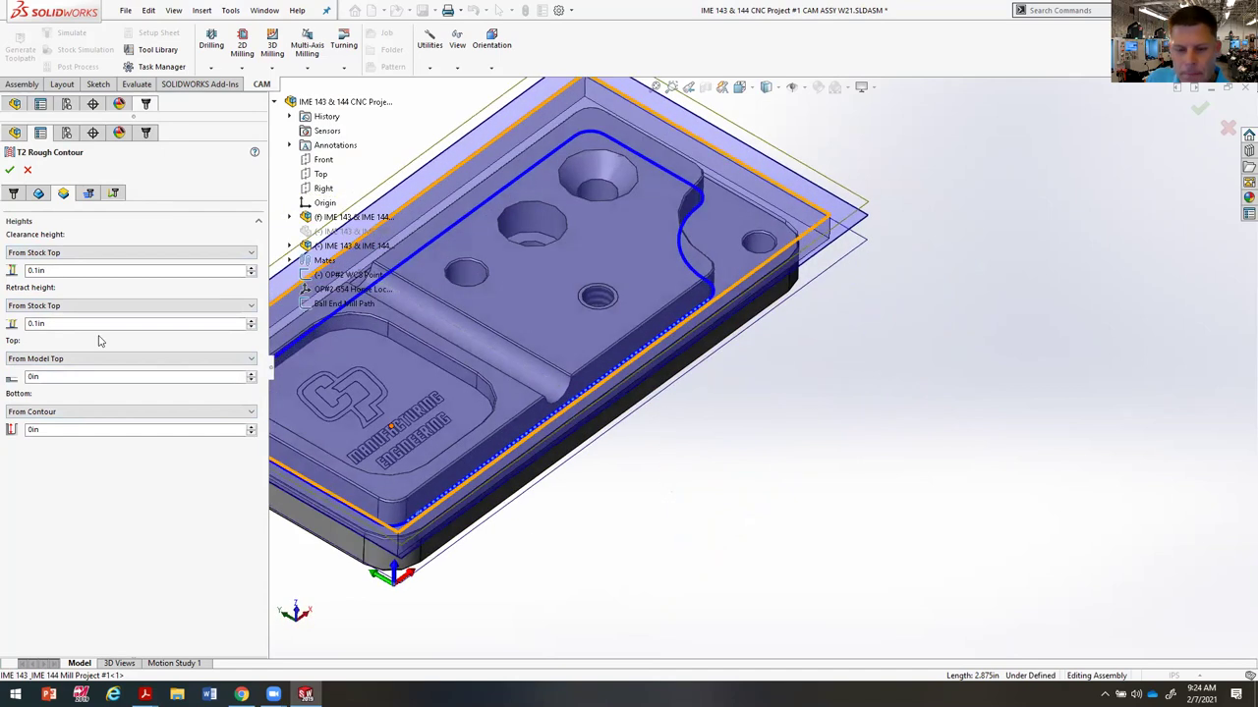
left_click(88, 193)
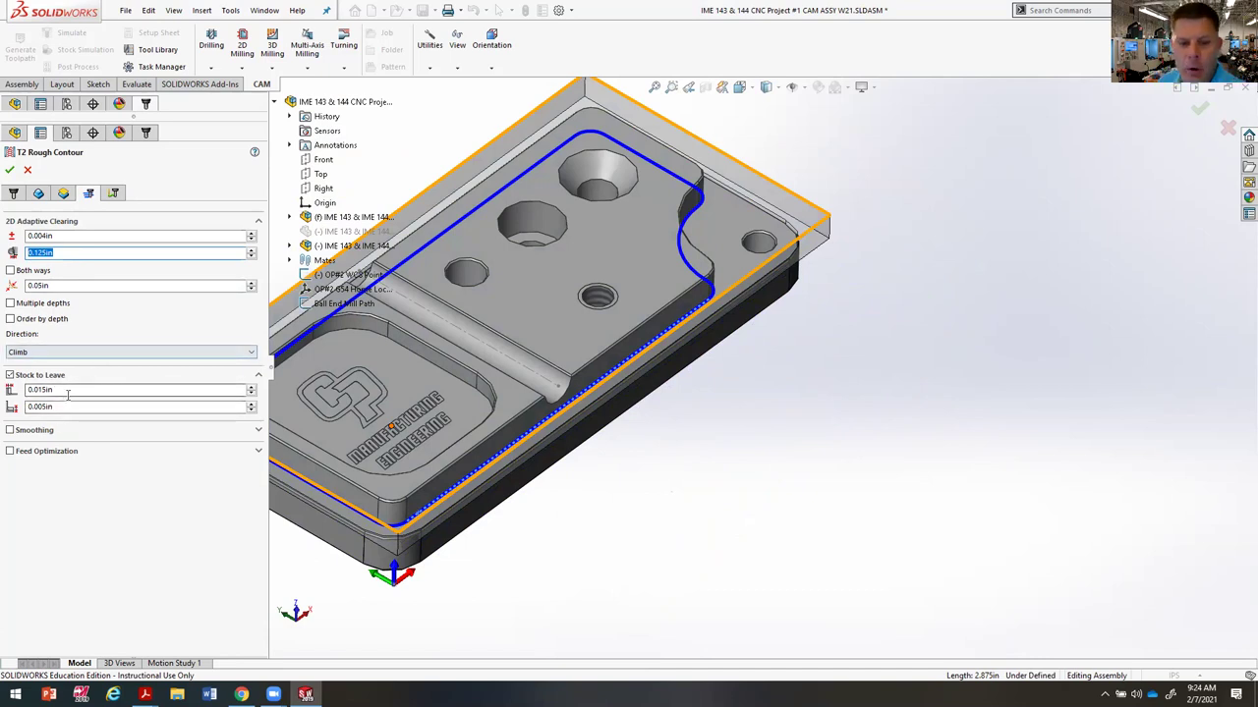
left_click(8, 169)
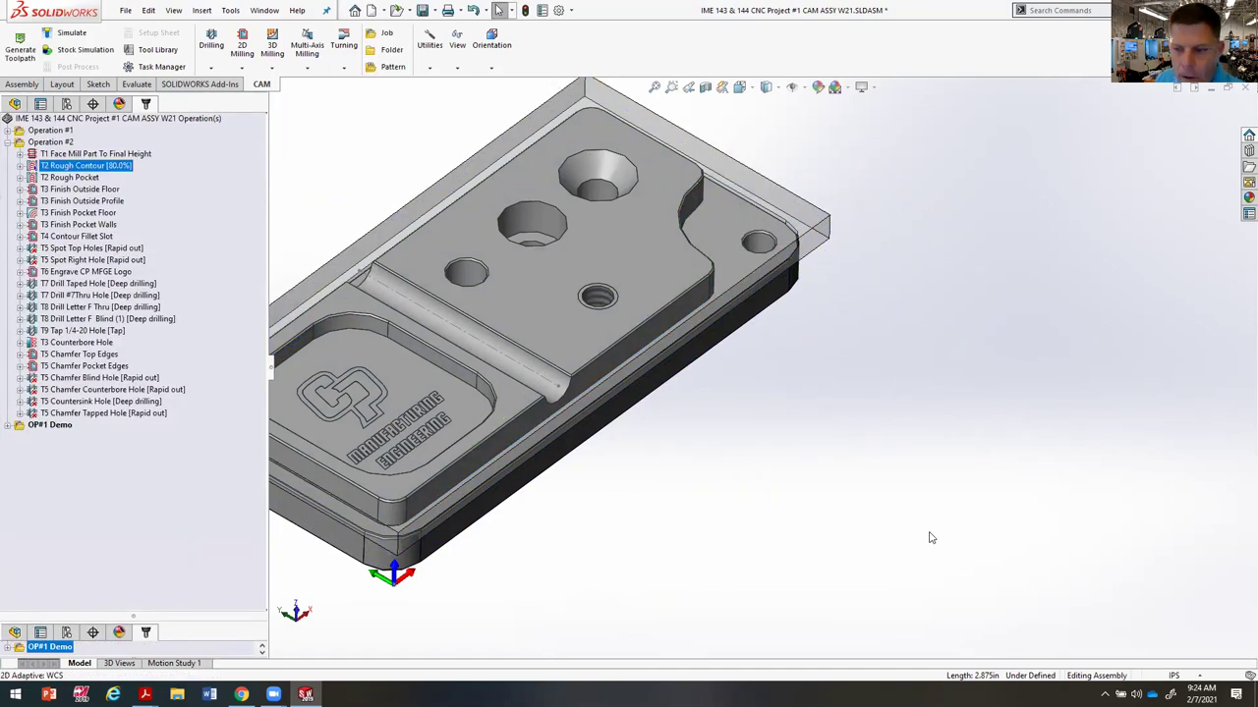
Step: Simulate T1 Face Mill and T2 Rough Contour, removing 0.081995 in³ and 0.438214 in³ of stock
middle_click_drag(823, 511, 672, 521)
key("ctrl+7")
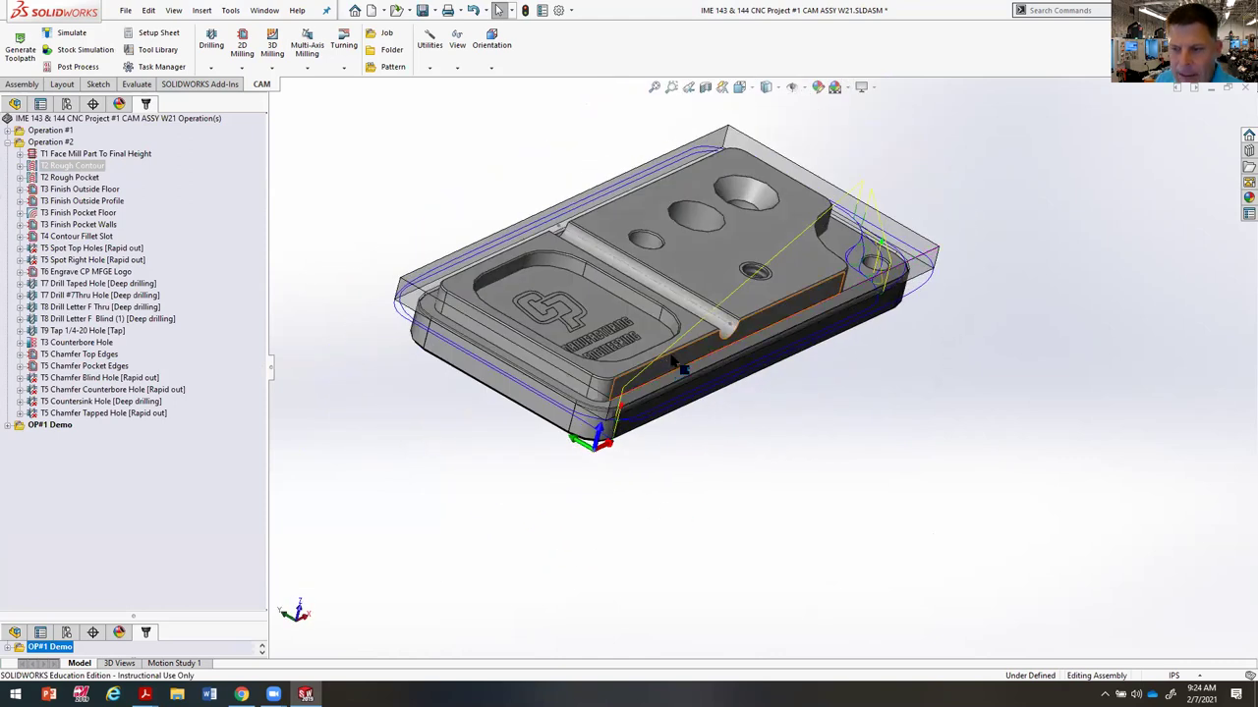
left_click(58, 153)
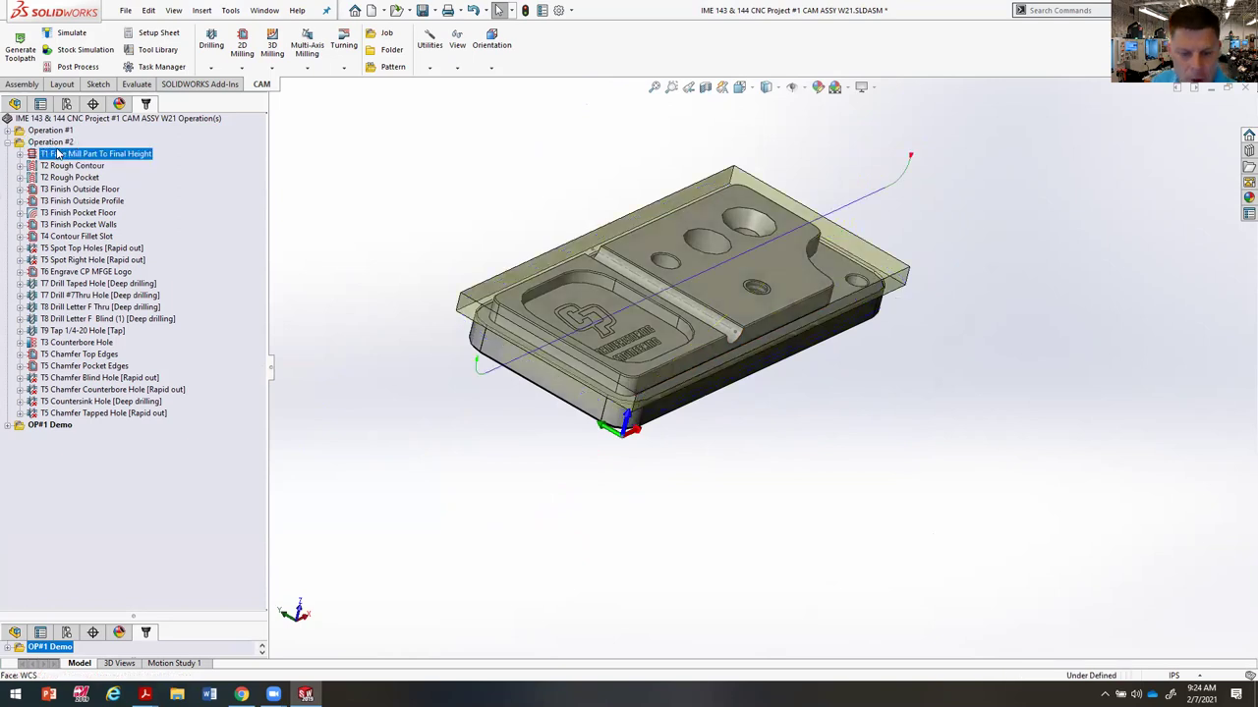
left_click(66, 167, "ctrl")
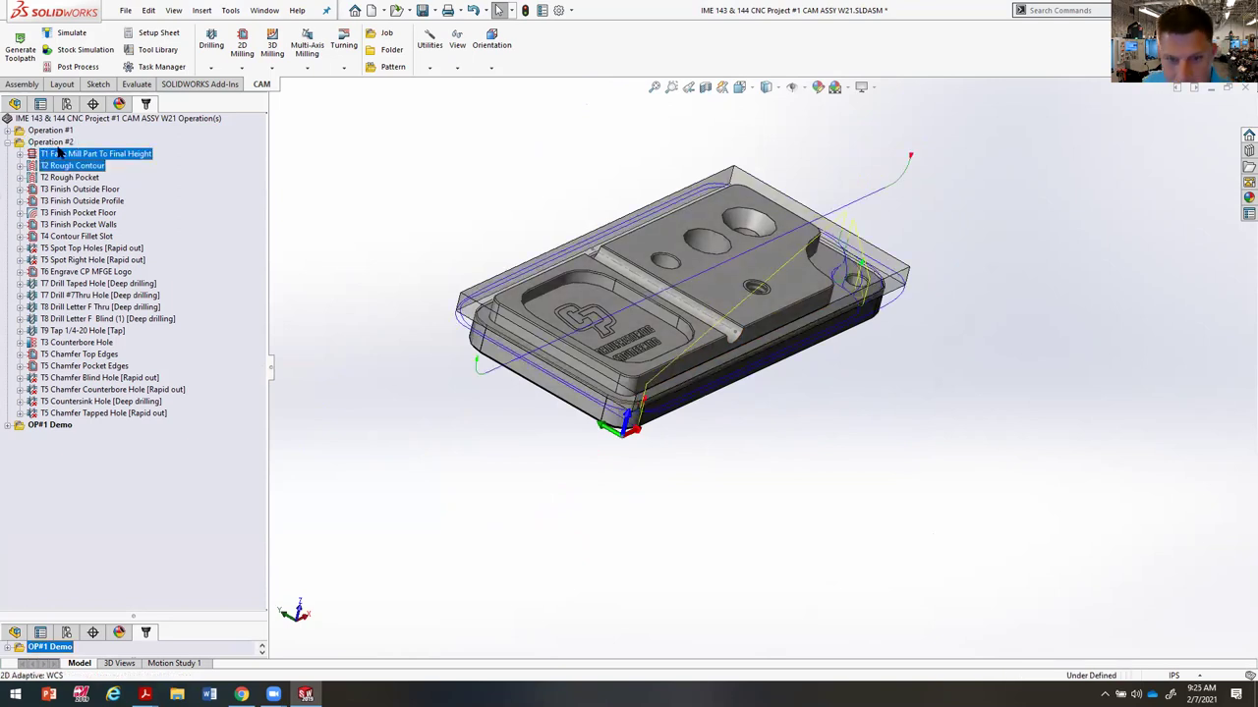
left_click(86, 50)
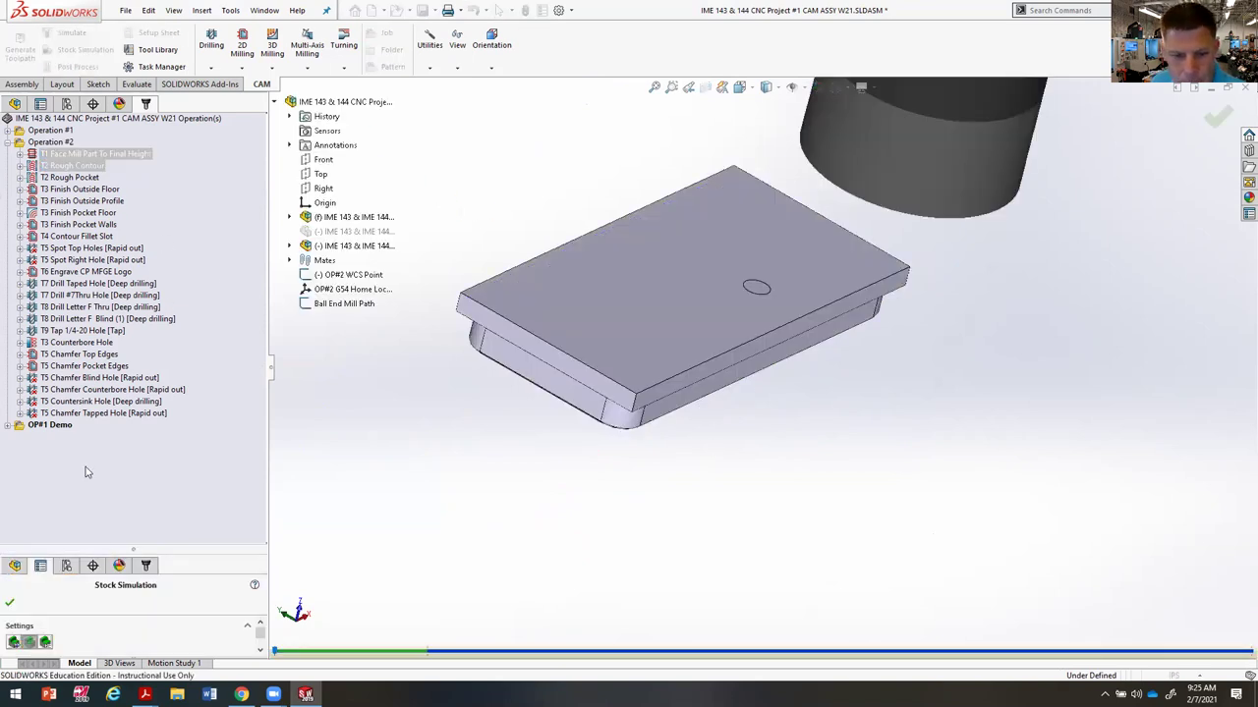
left_click_drag(139, 546, 117, 139)
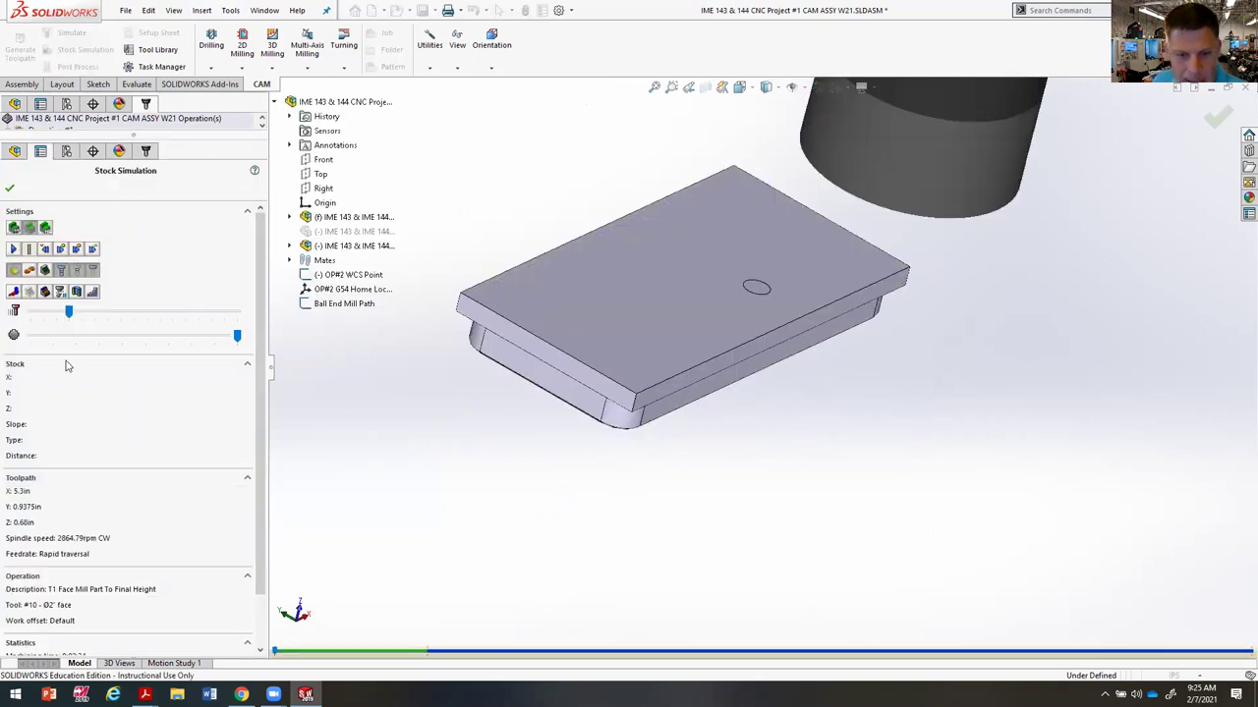
left_click(15, 248)
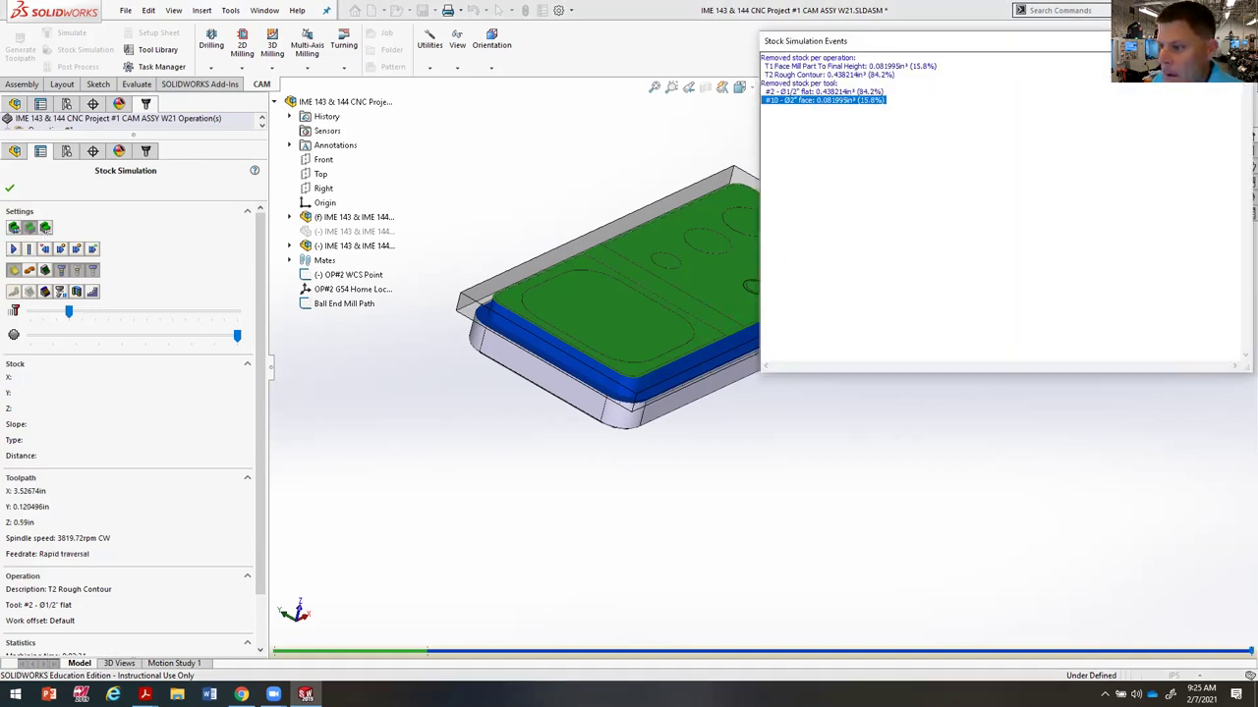
left_click(887, 195)
left_click(10, 189)
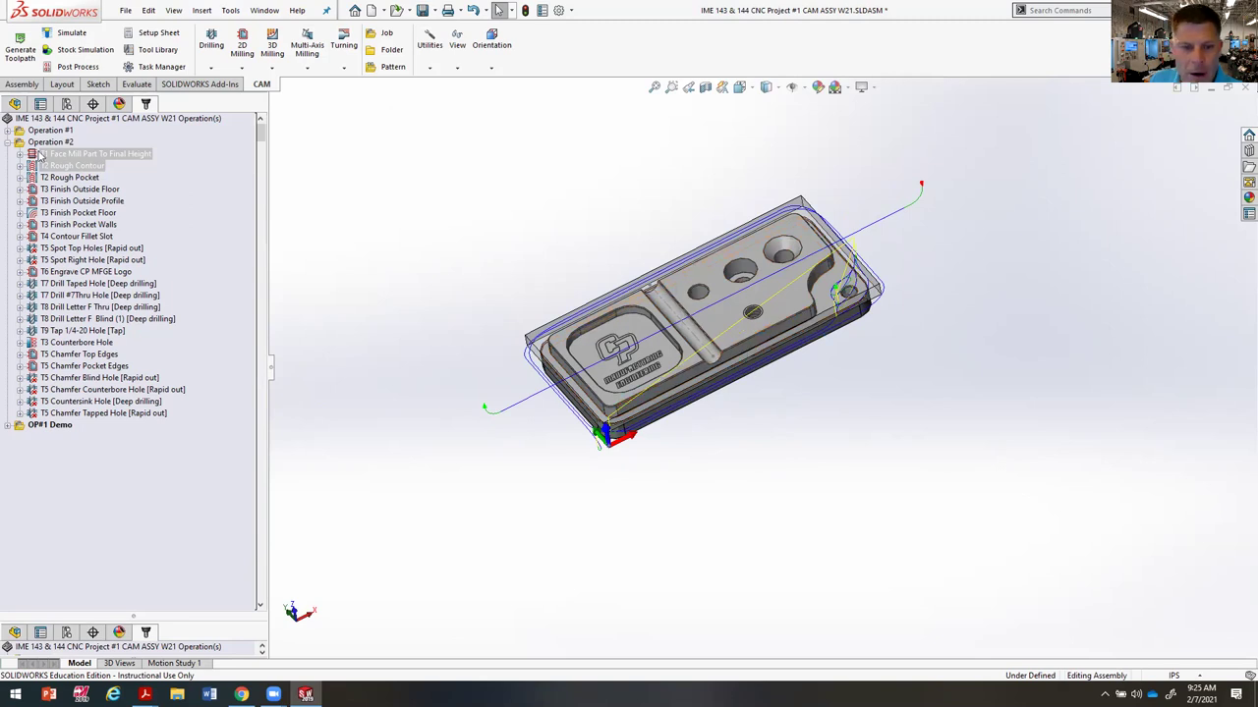
Step: Open the T2 Rough Pocket operation for editing with an enlarged settings panel
left_click(70, 178)
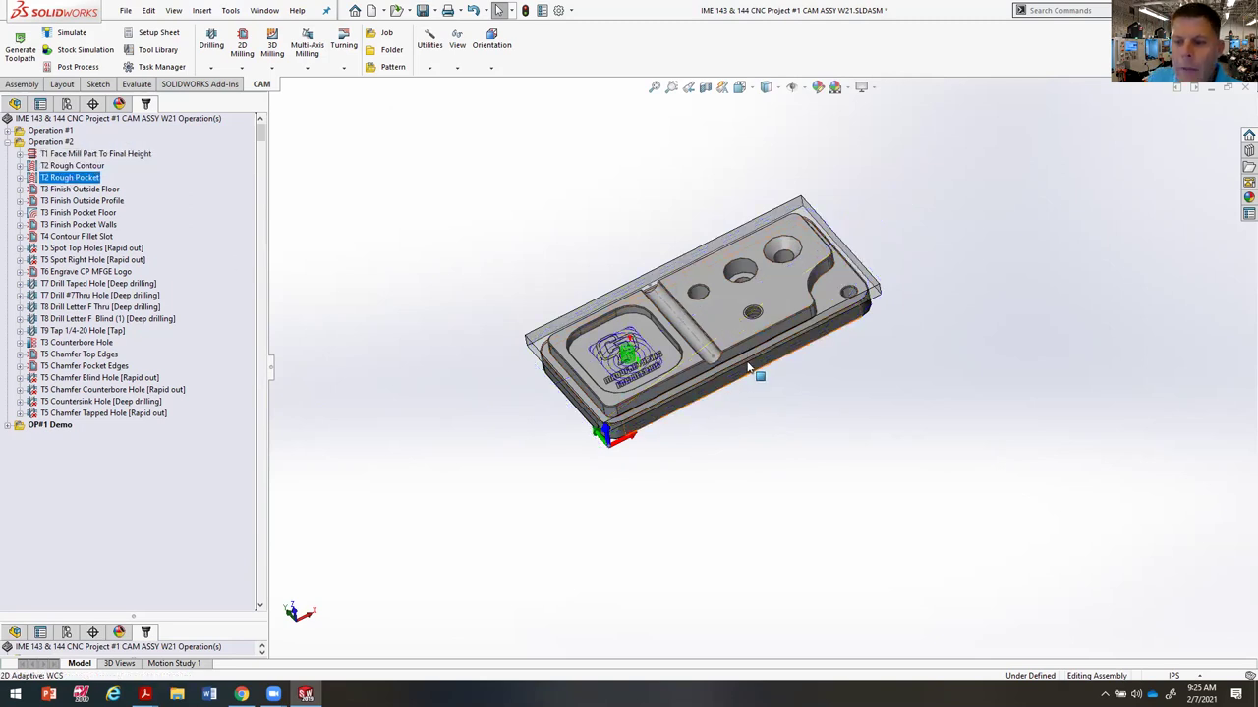
scroll(715, 361, "down", 4)
scroll(610, 482, "up", 3)
scroll(471, 344, "down", 4)
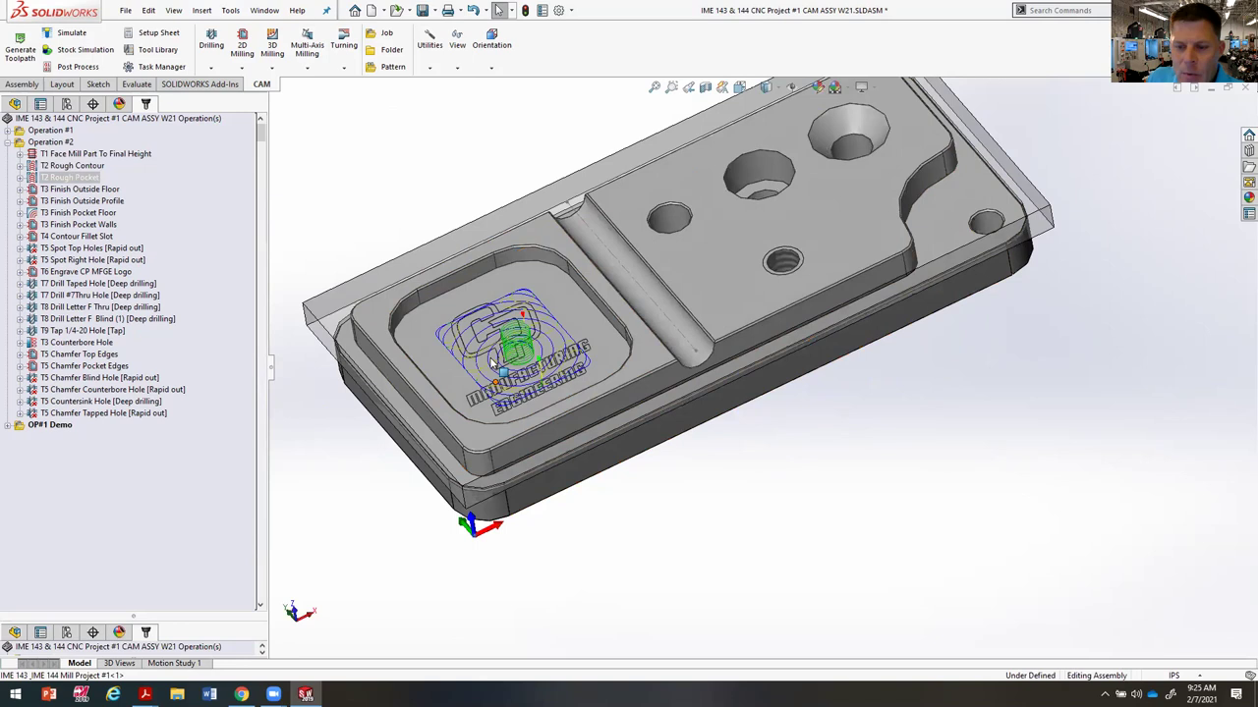
right_click(78, 180)
left_click(108, 186)
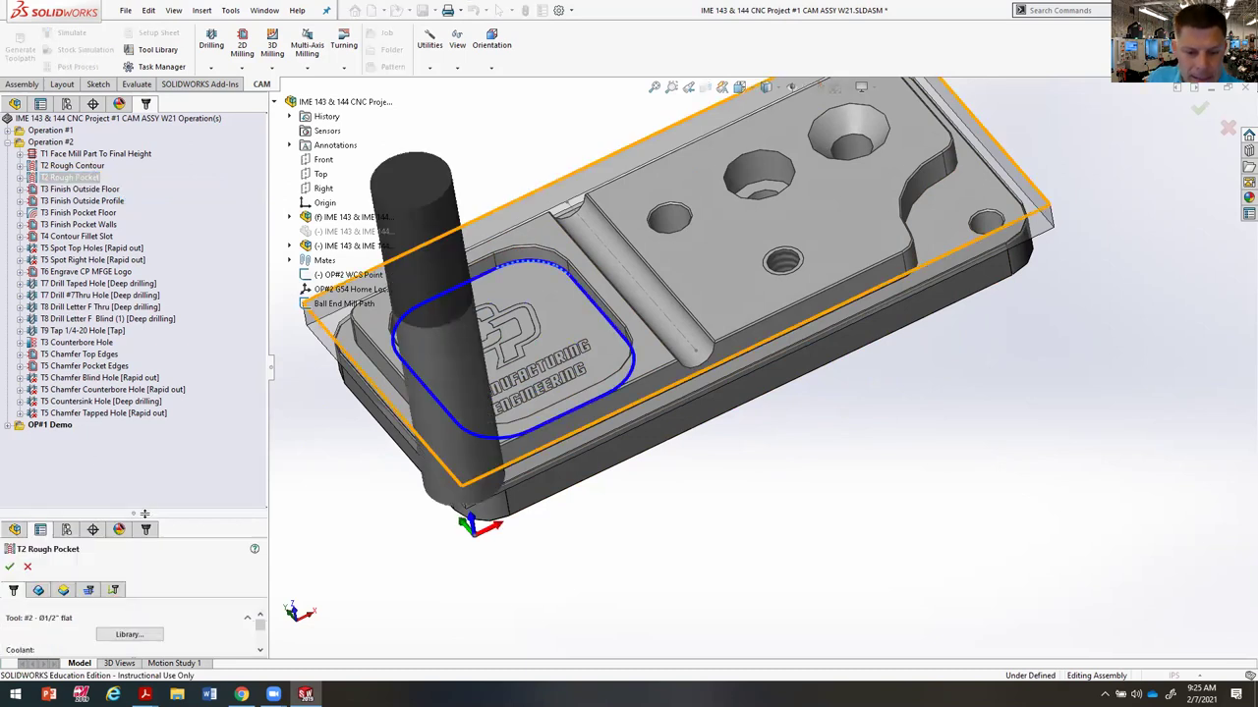
left_click_drag(145, 511, 146, 102)
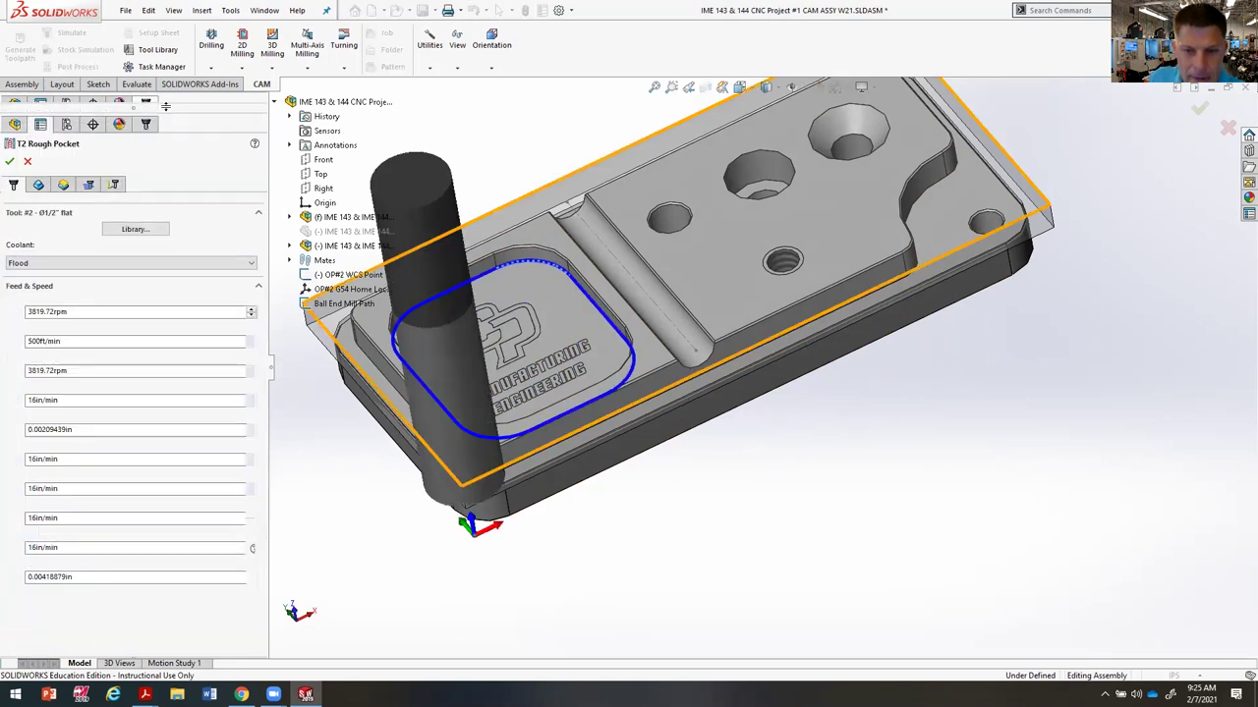
Step: Enable Machine cavities on T2 Rough Pocket's geometry and view its height settings
left_click(40, 185)
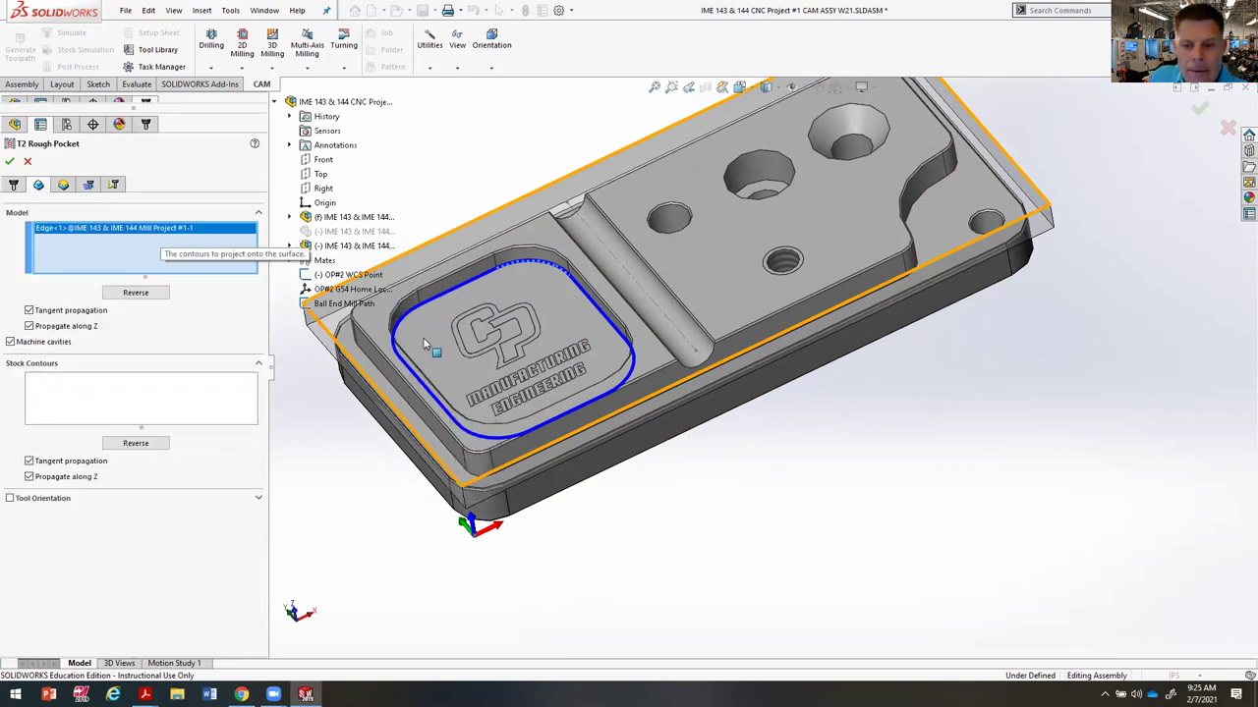
left_click(9, 342)
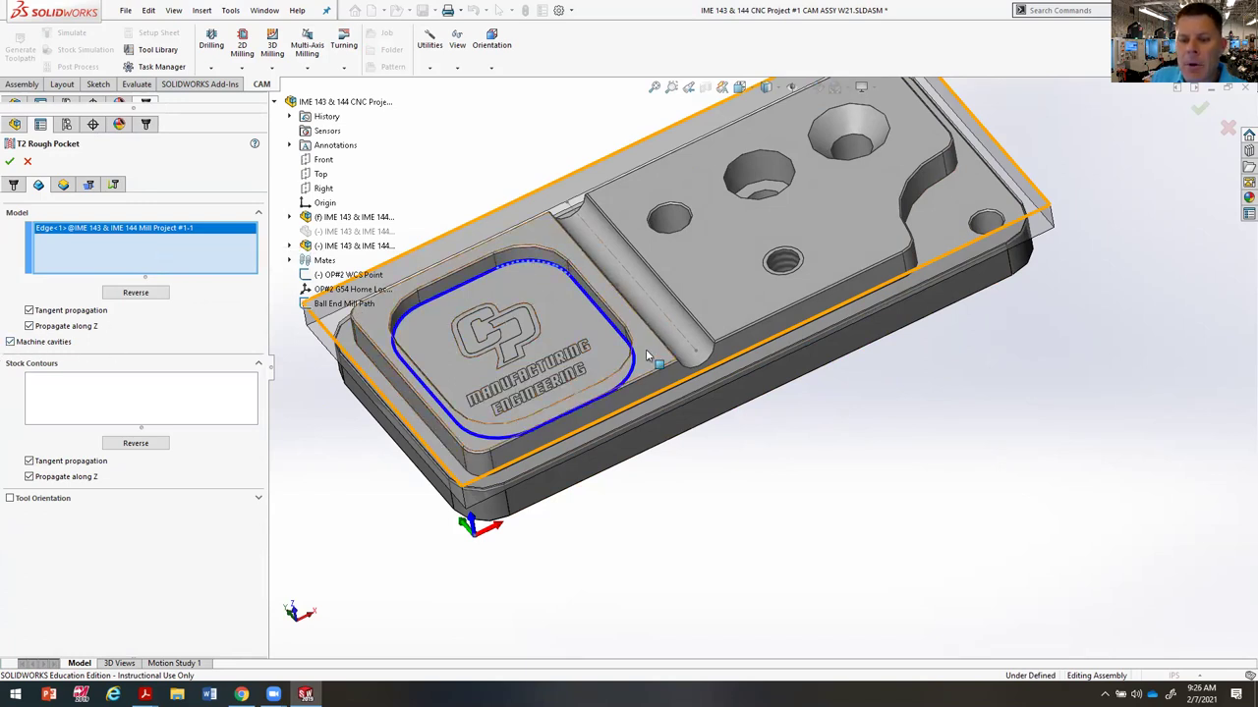
left_click(63, 185)
middle_click_drag(927, 559, 992, 393)
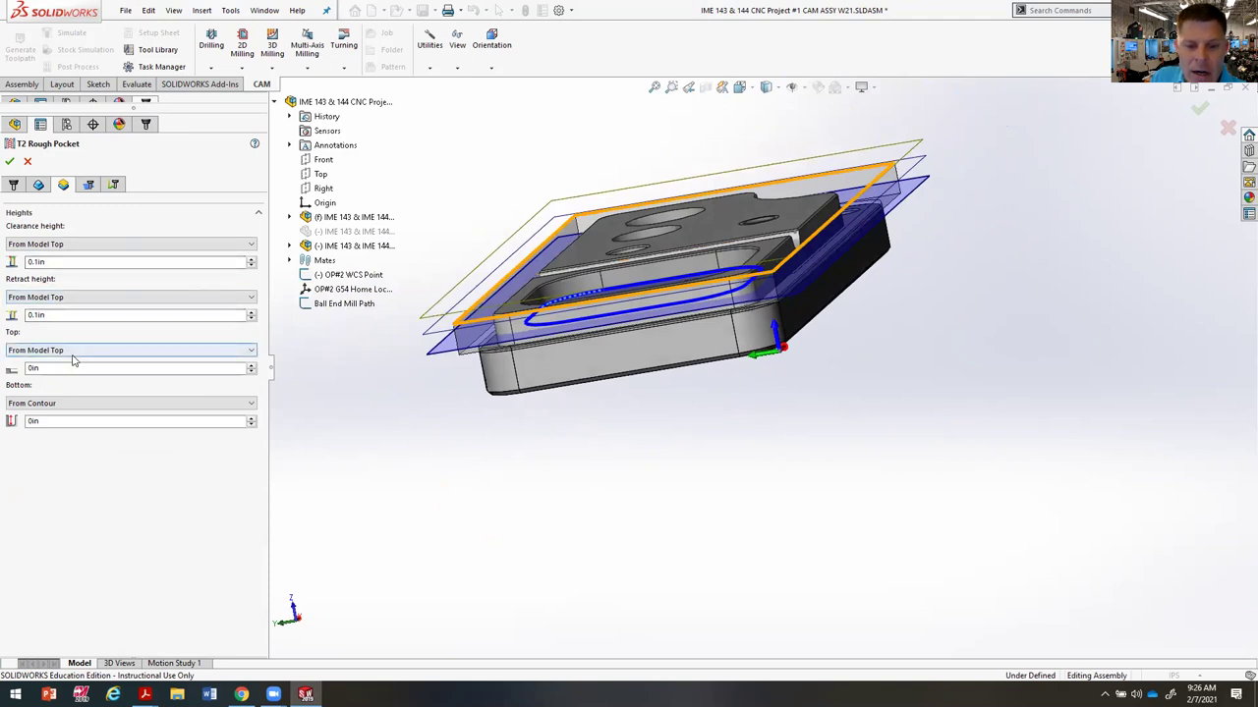
middle_click_drag(707, 530, 758, 360)
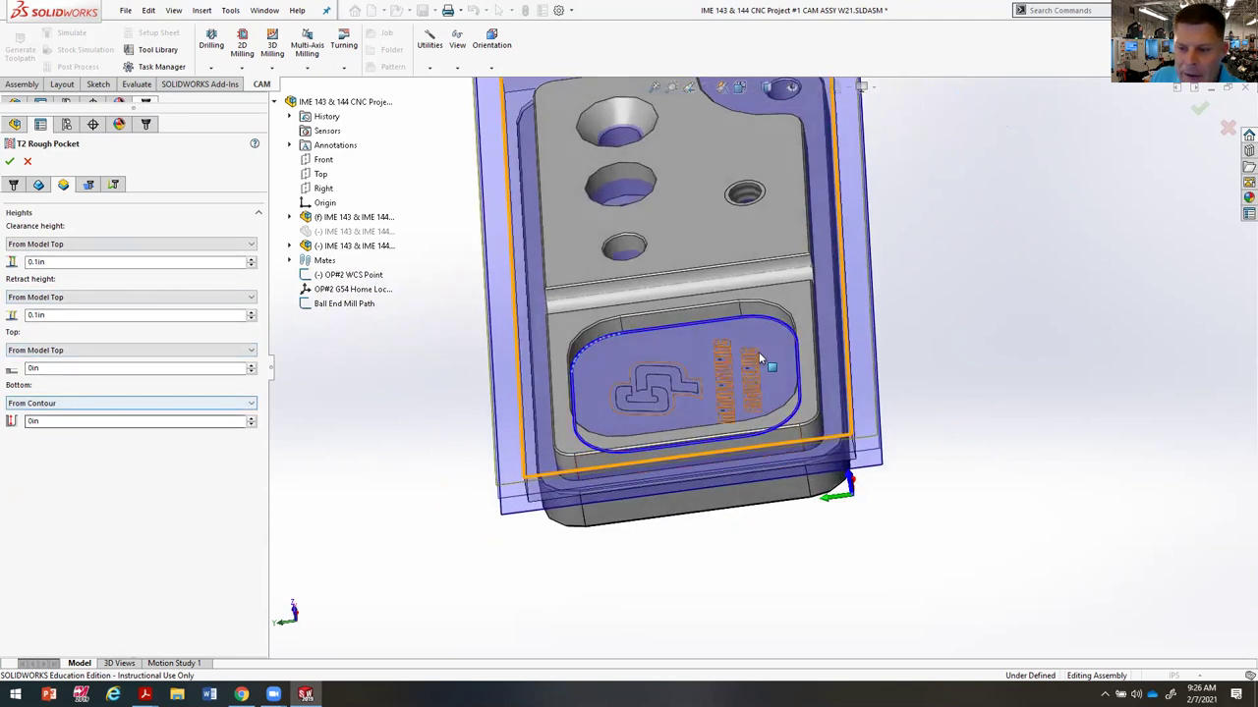
Step: Give T2 Rough Pocket 0.015in radial and axial stock to leave, accept, and inspect the helical-entry toolpath
left_click(88, 185)
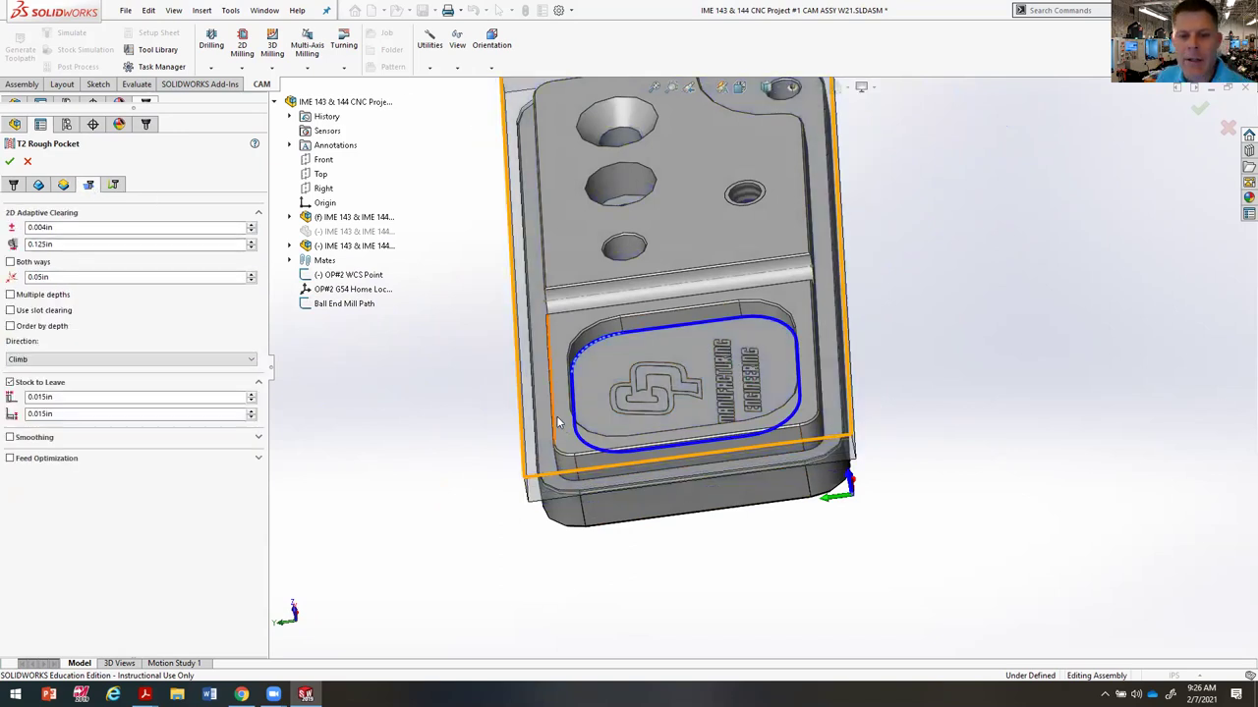
left_click(55, 397)
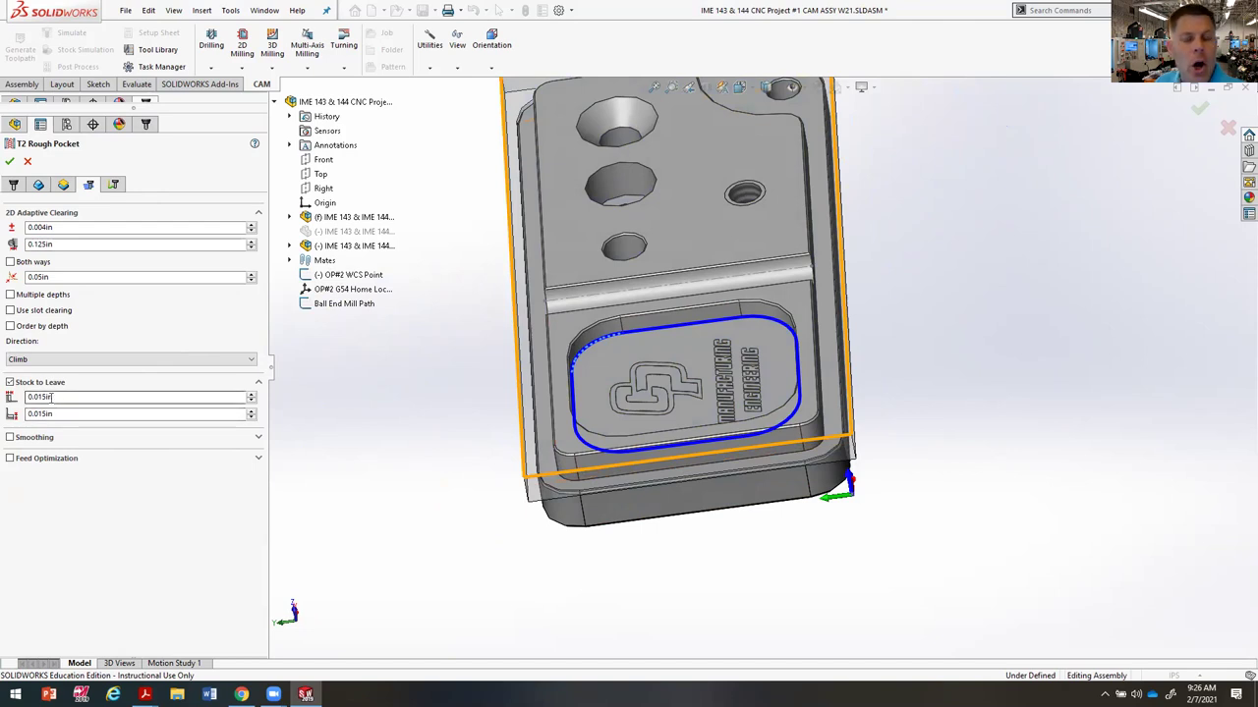
left_click(40, 413)
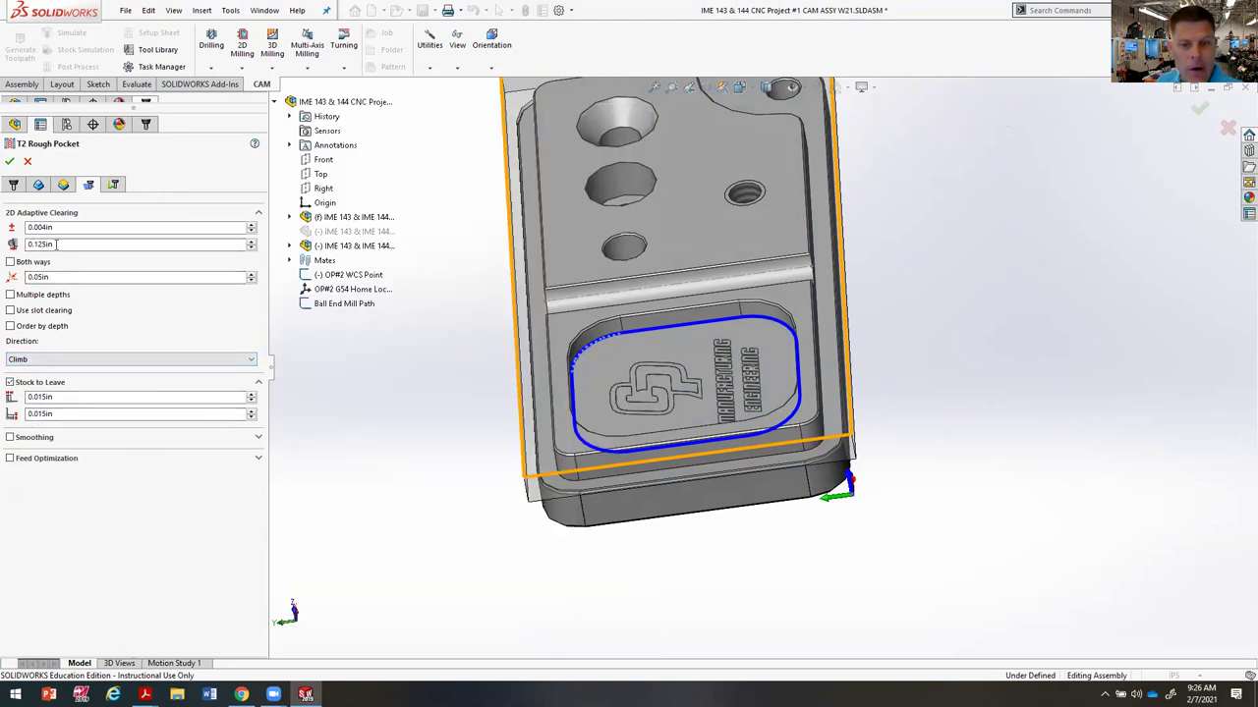
left_click(113, 184)
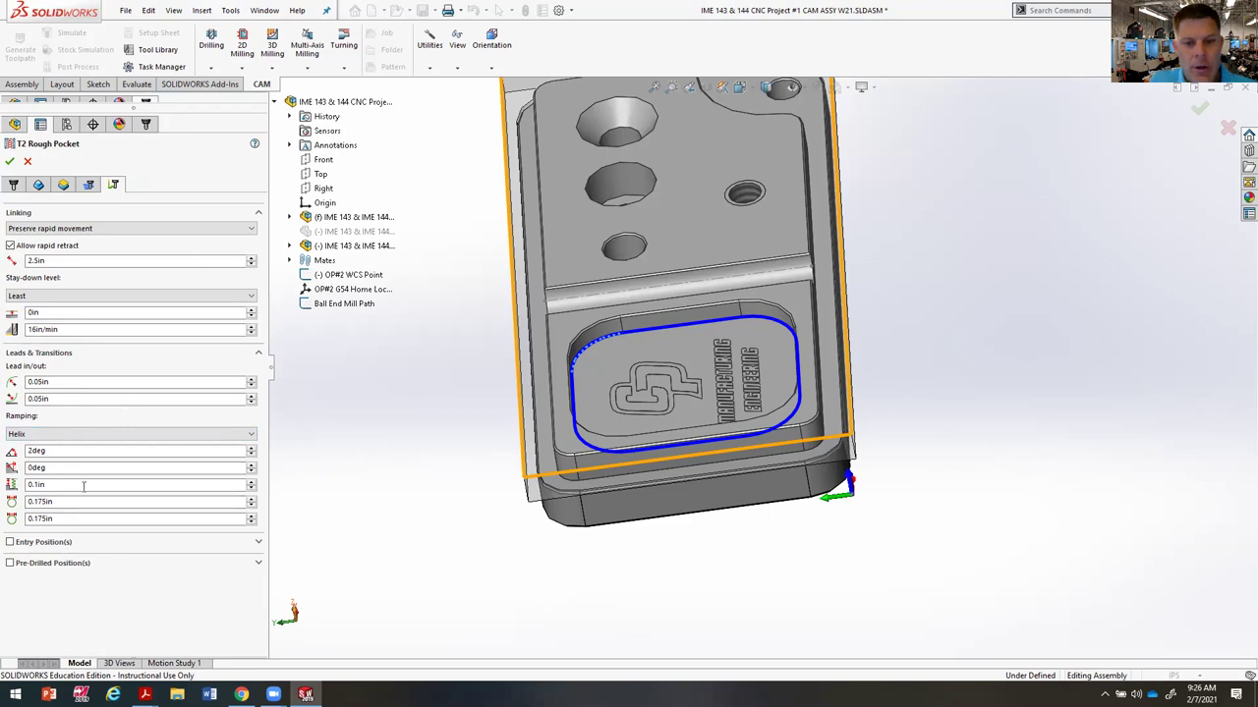
key("Return")
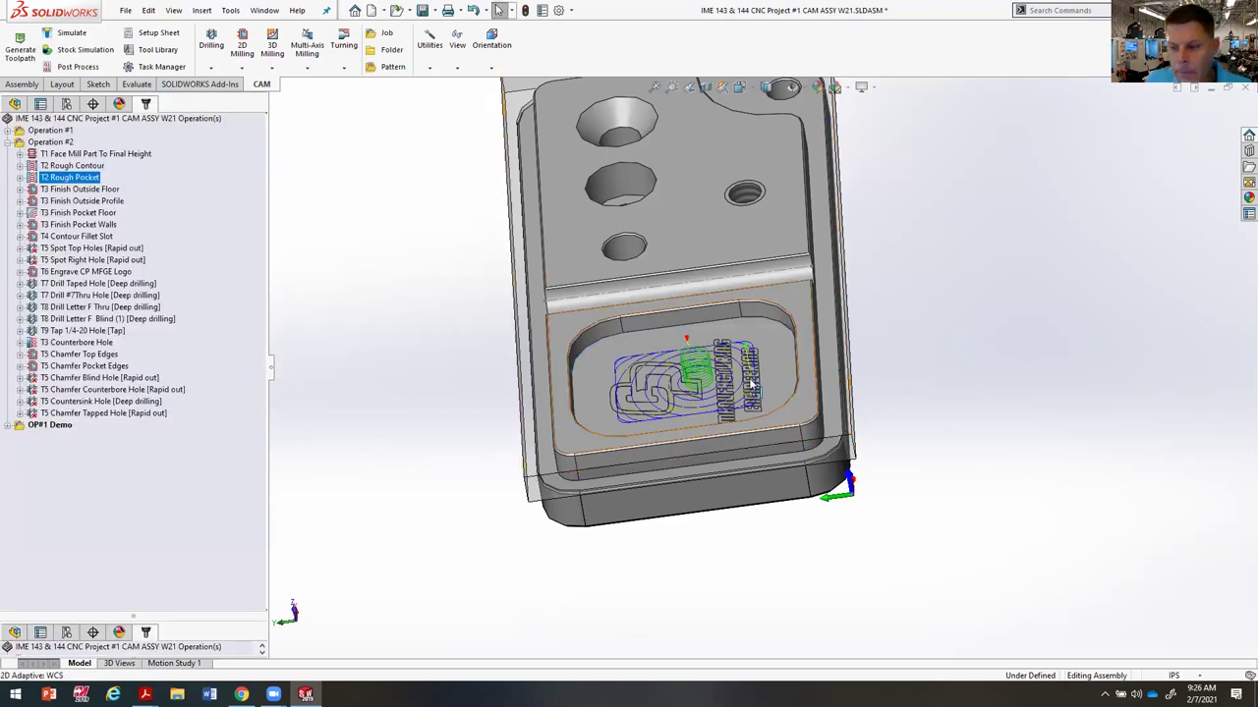
scroll(750, 386, "down", 3)
middle_click_drag(749, 386, 719, 308)
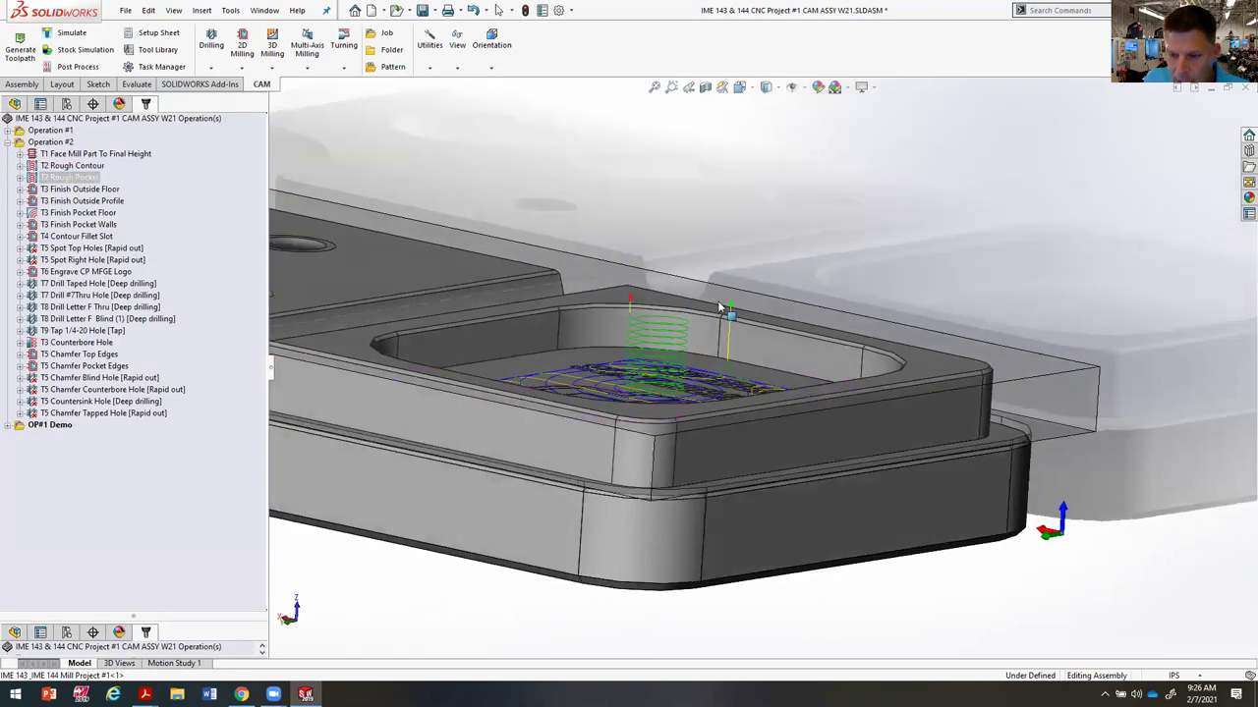
middle_click_drag(638, 411, 996, 393)
Step: Select operations T1 Face Mill through T2 Rough Pocket and start a stock simulation of them
scroll(997, 393, "down", 3)
scroll(586, 439, "up", 3)
scroll(587, 439, "down", 3)
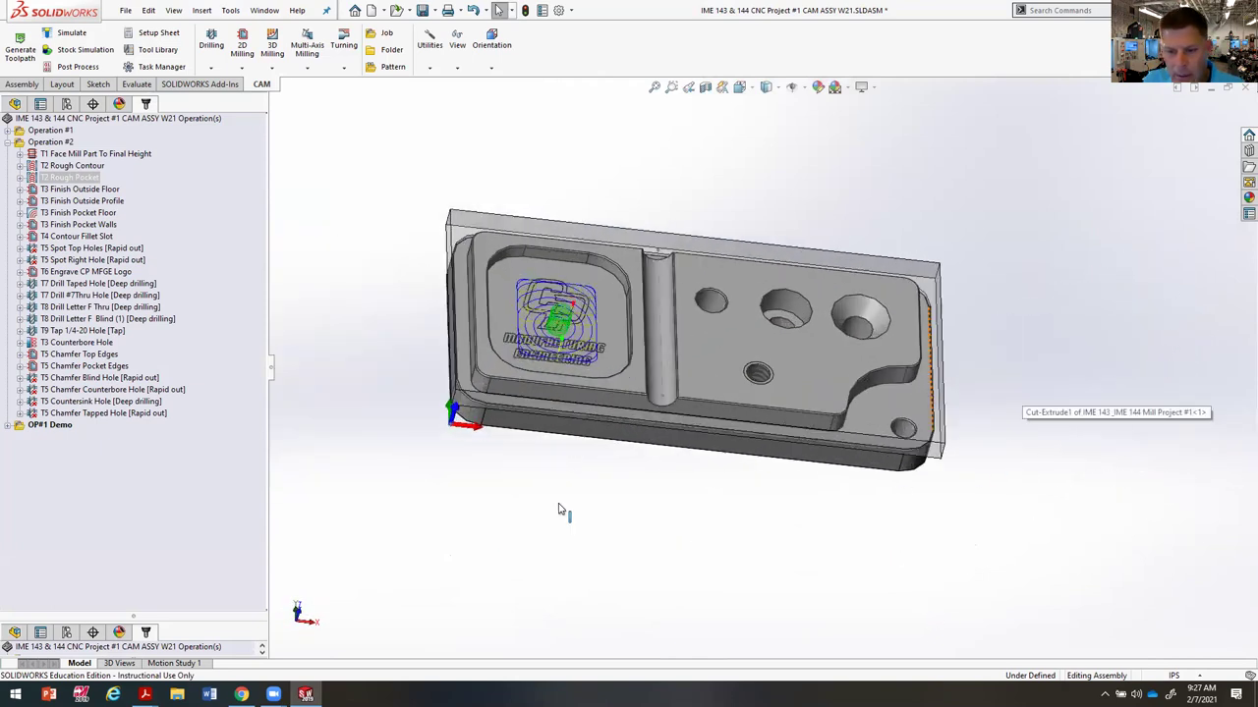
scroll(561, 511, "up", 1)
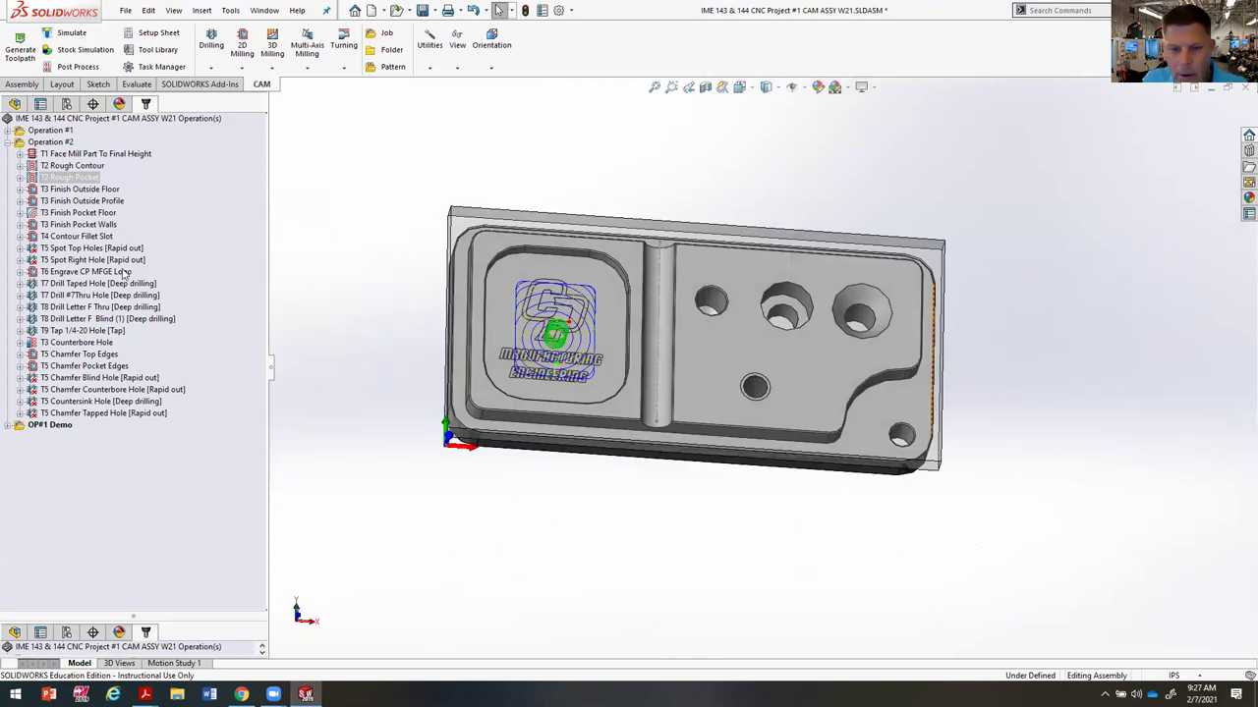
left_click(80, 155)
left_click(71, 178, "shift")
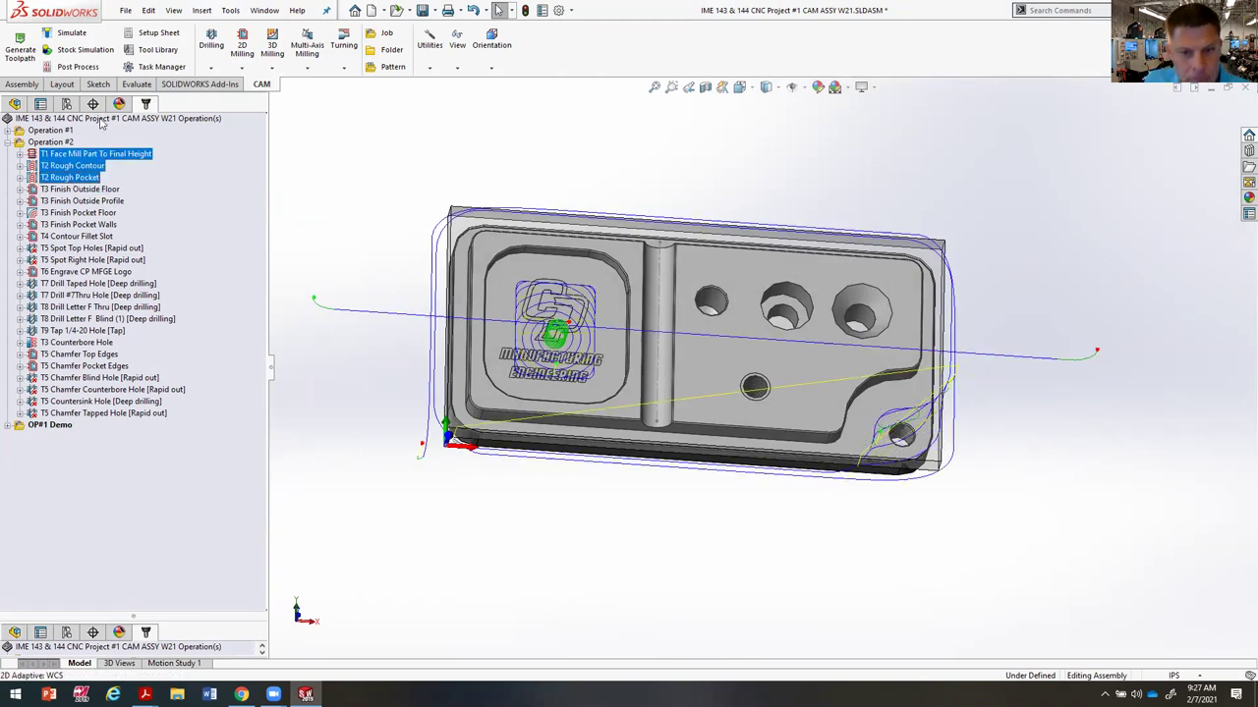
left_click(96, 50)
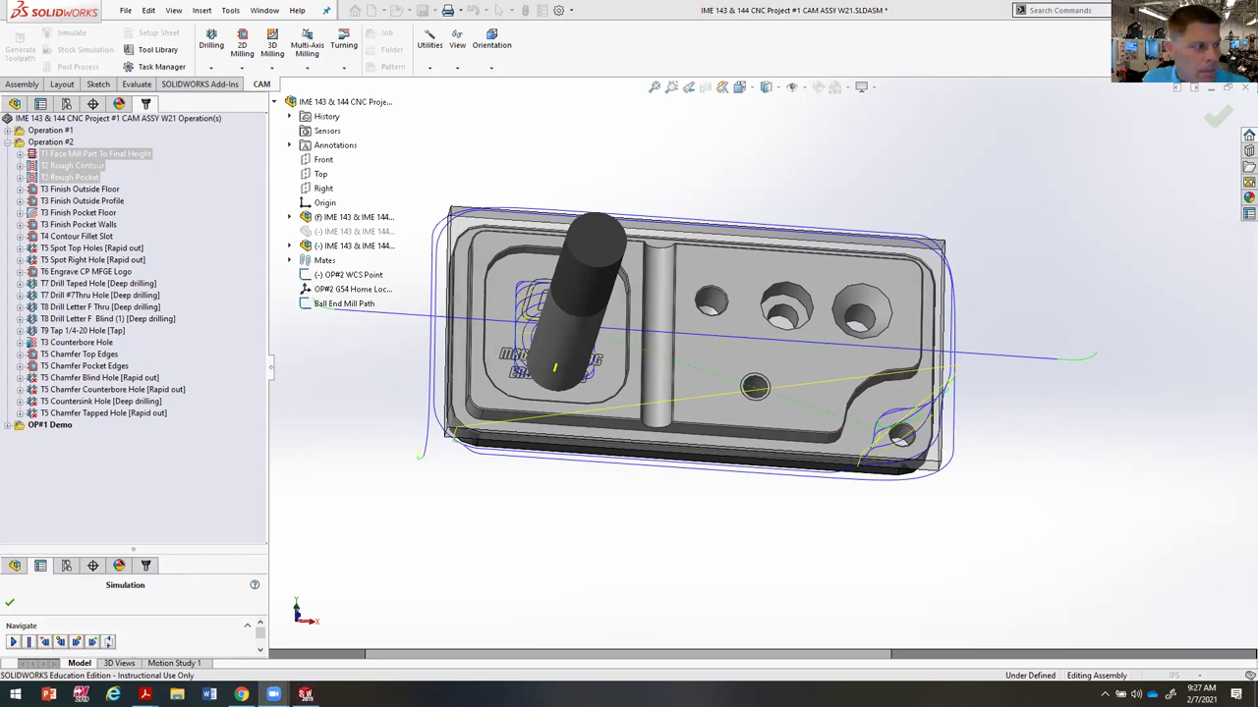
Step: Replay the cutting simulation at a faster speed while orbiting the part, then close it
middle_click_drag(731, 580, 37, 196)
left_click_drag(169, 547, 86, 112)
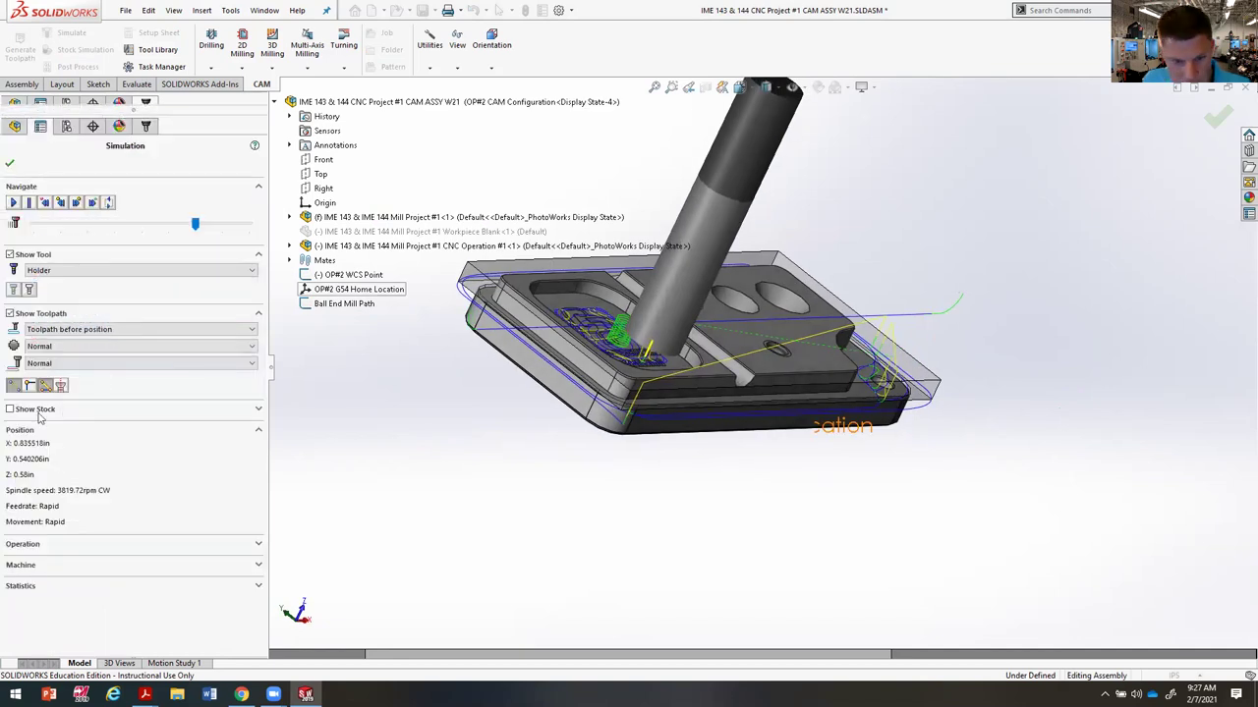
left_click(14, 203)
middle_click_drag(812, 471, 946, 502)
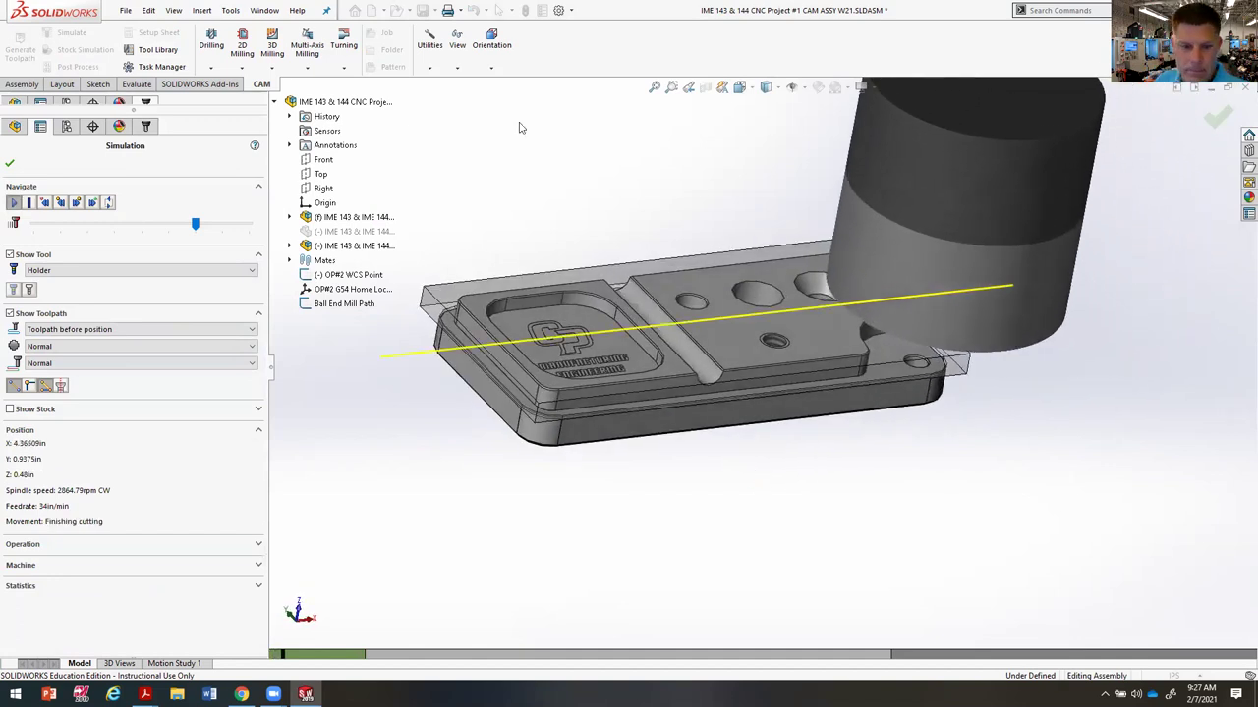
left_click_drag(195, 223, 220, 224)
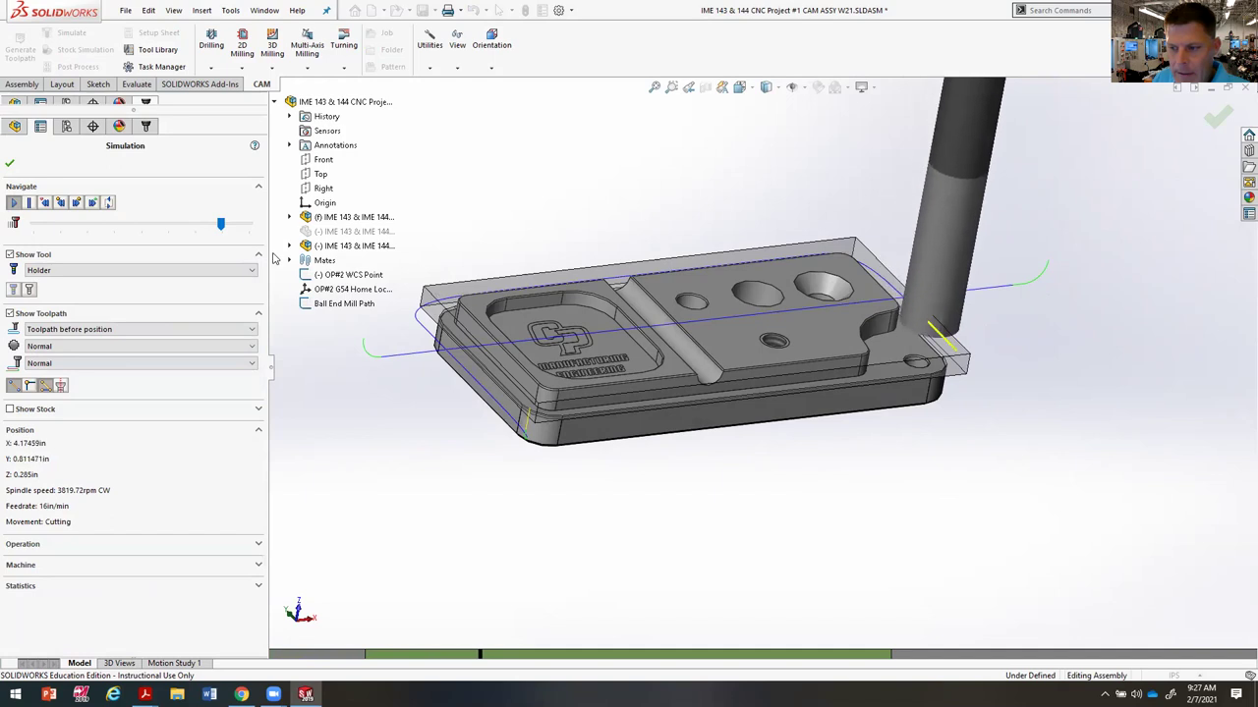
left_click_drag(223, 224, 232, 225)
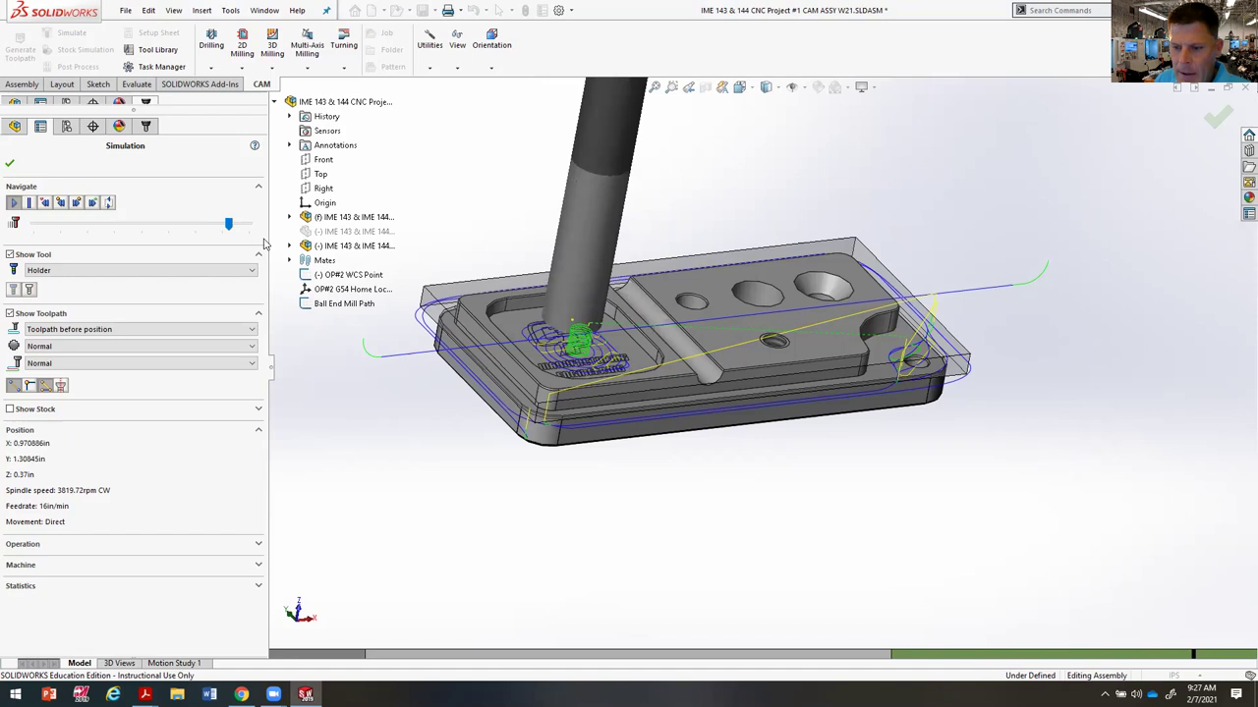
middle_click_drag(678, 442, 314, 255)
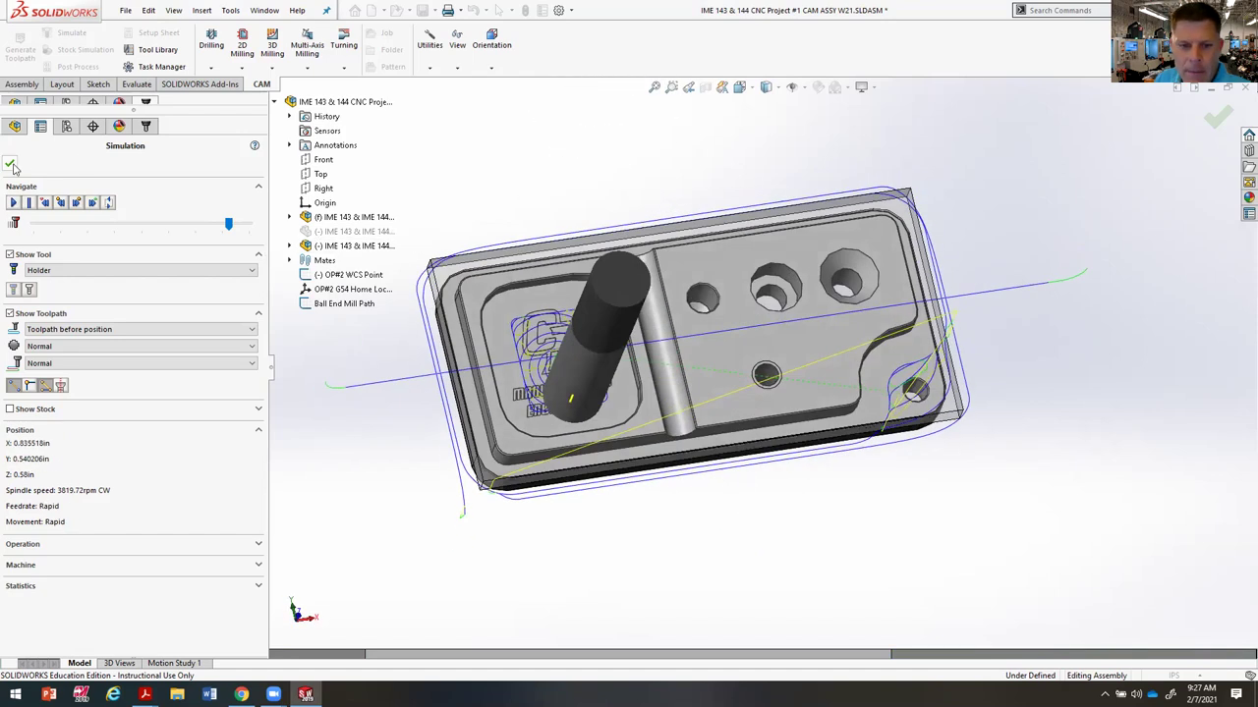
left_click(10, 165)
Step: Deselect the first three operations and display the T3 Finish Outside Floor toolpath
left_click(370, 145)
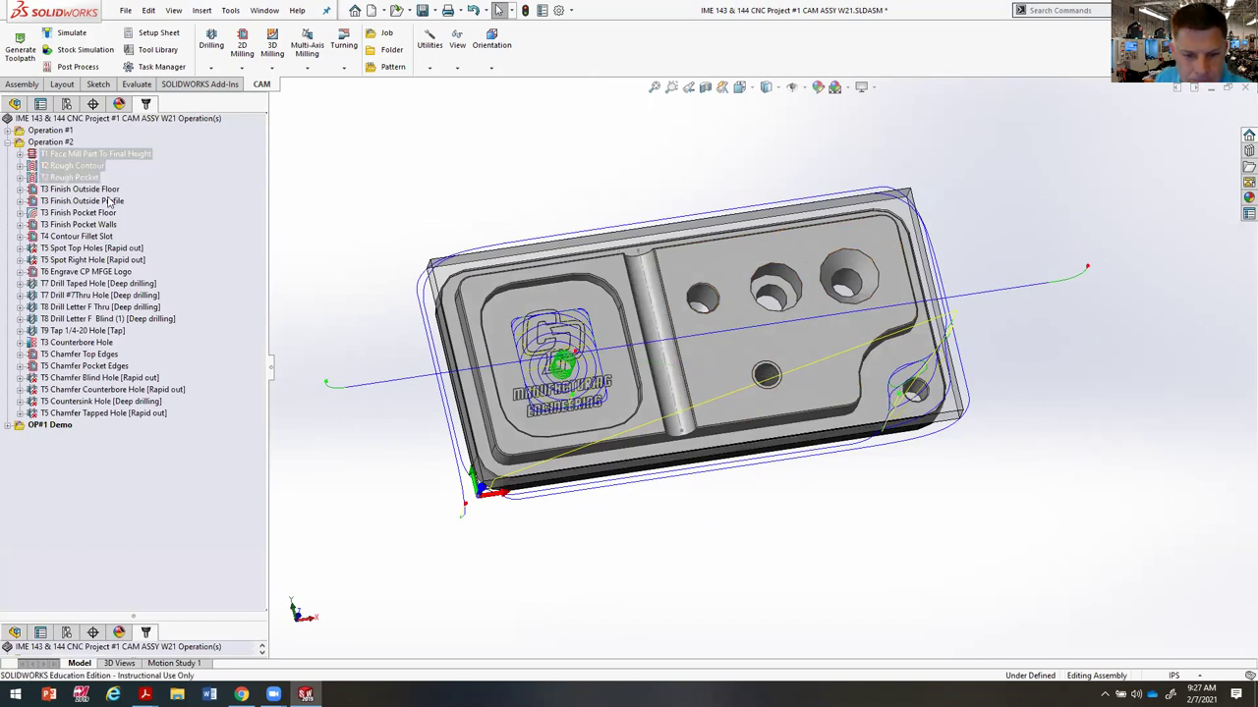
left_click(95, 190)
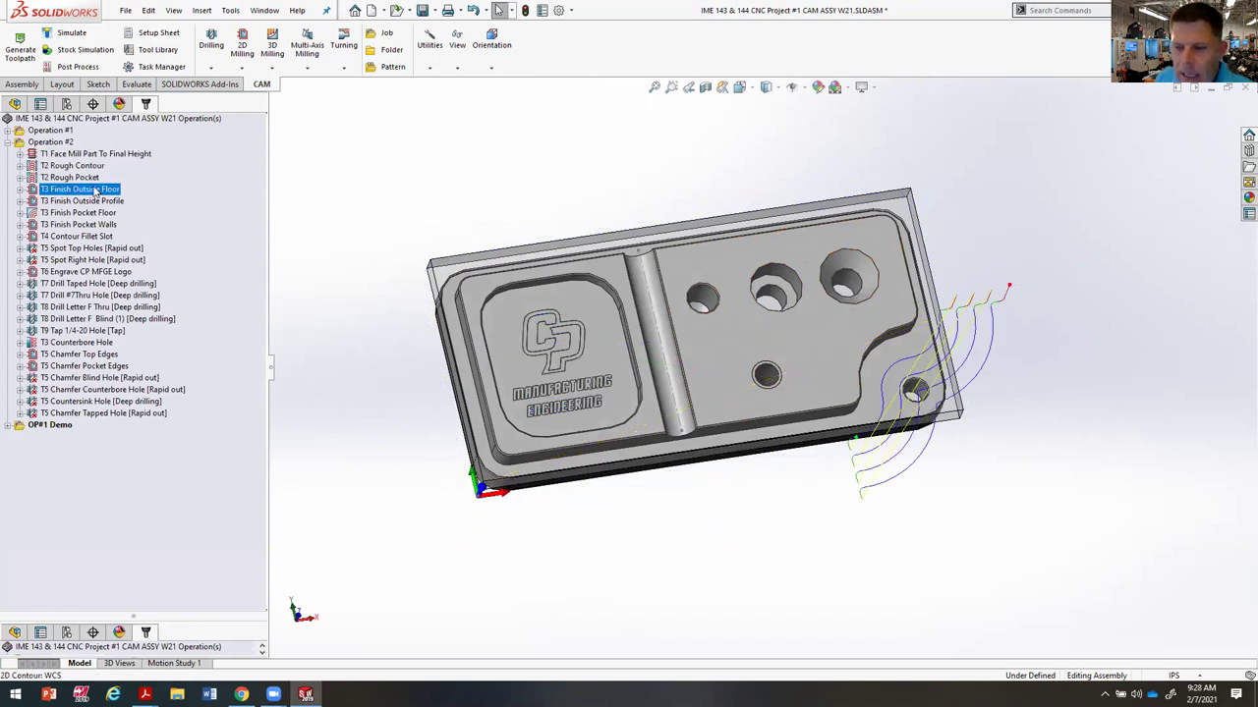
middle_click_drag(982, 501, 951, 529)
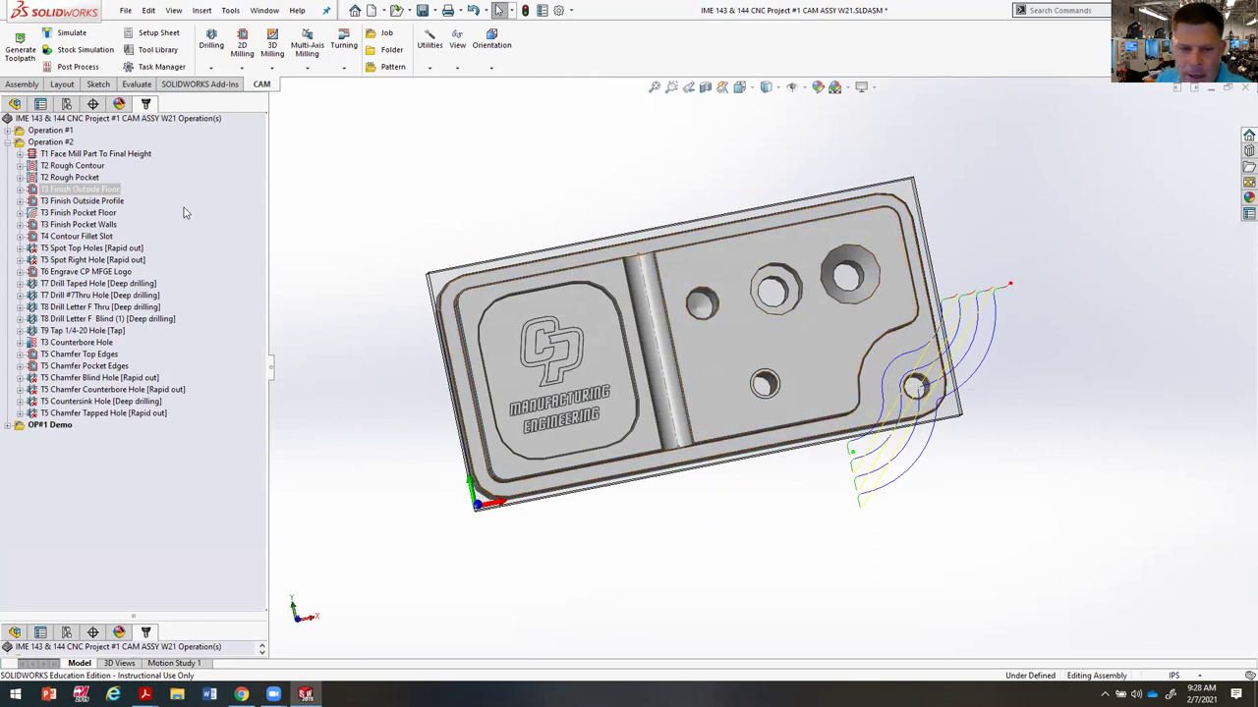
Step: Edit T3 Finish Outside Floor with an enlarged settings panel showing its tool settings
right_click(99, 193)
left_click(130, 197)
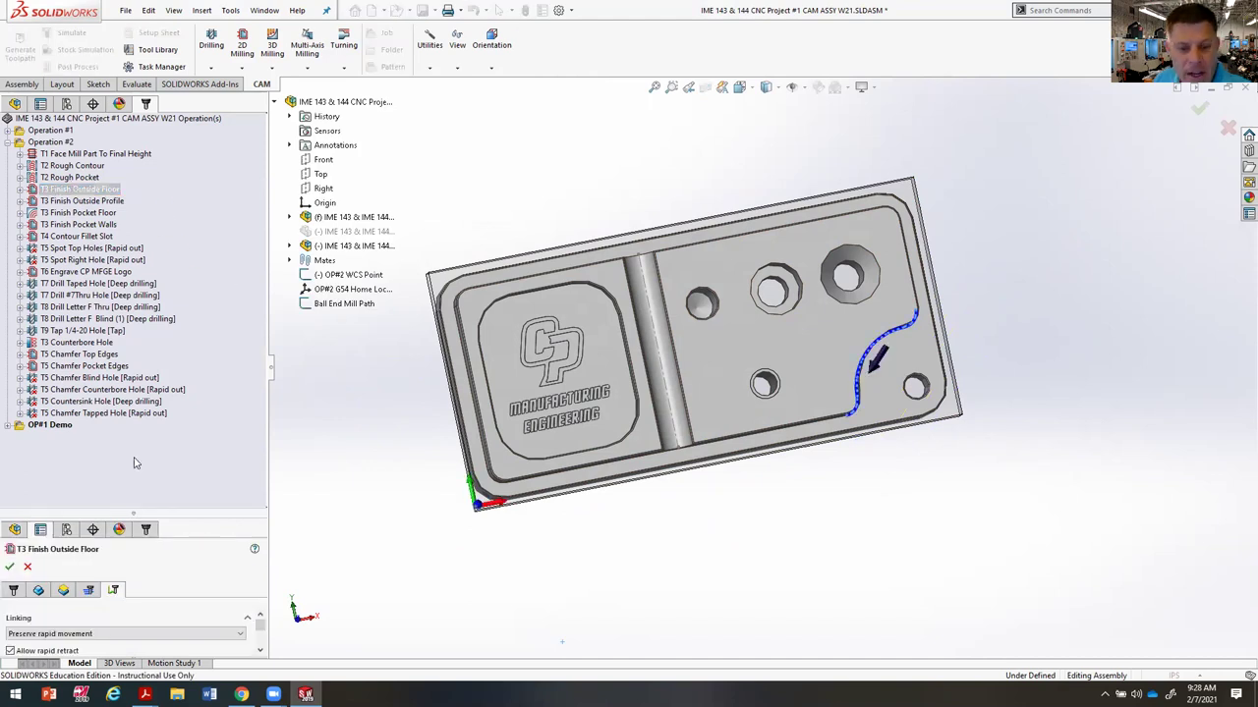
left_click_drag(145, 516, 136, 88)
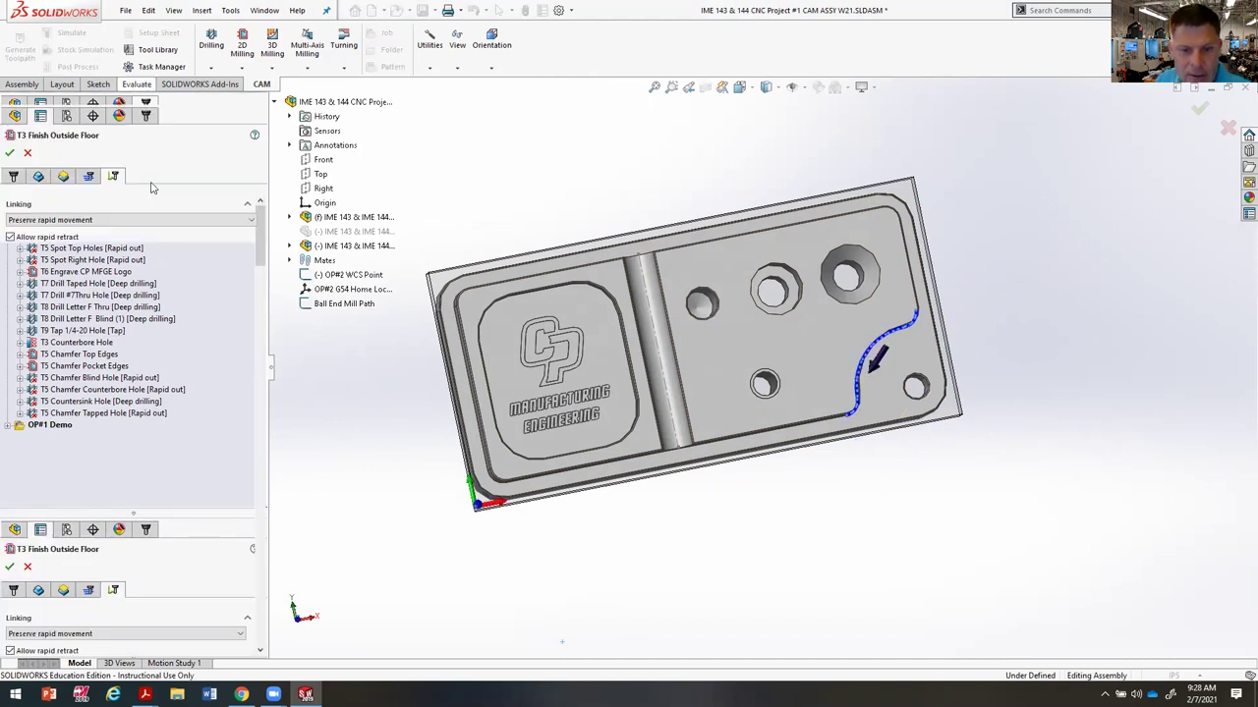
left_click(14, 176)
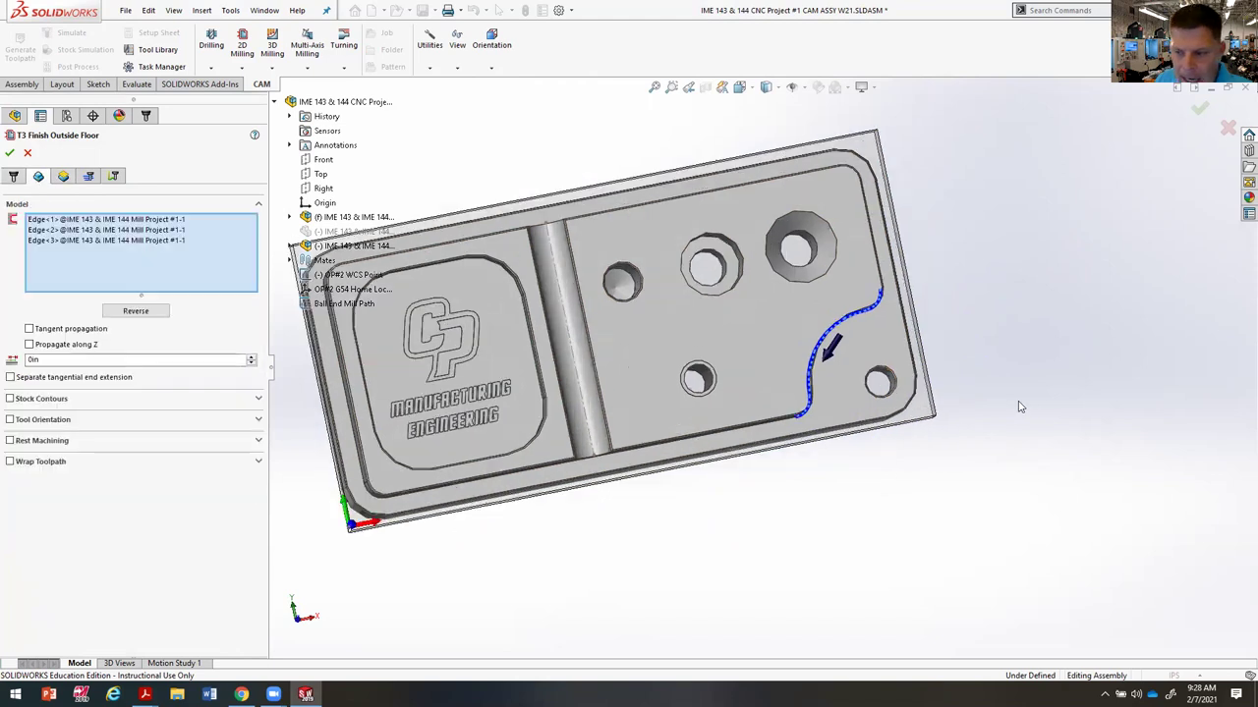
Step: Zoom onto the curved pocket wall and clear the existing contour edge selections
scroll(958, 459, "down", 4)
middle_click_drag(958, 458, 642, 448)
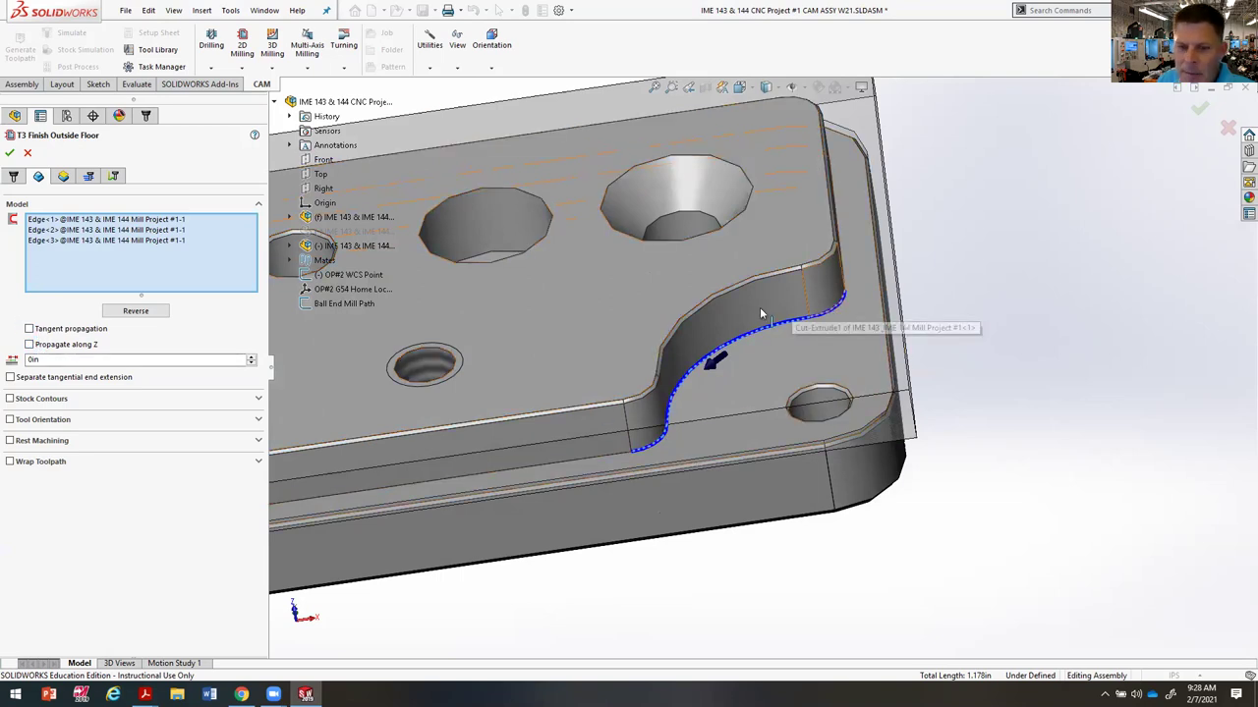
right_click(202, 272)
left_click(241, 278)
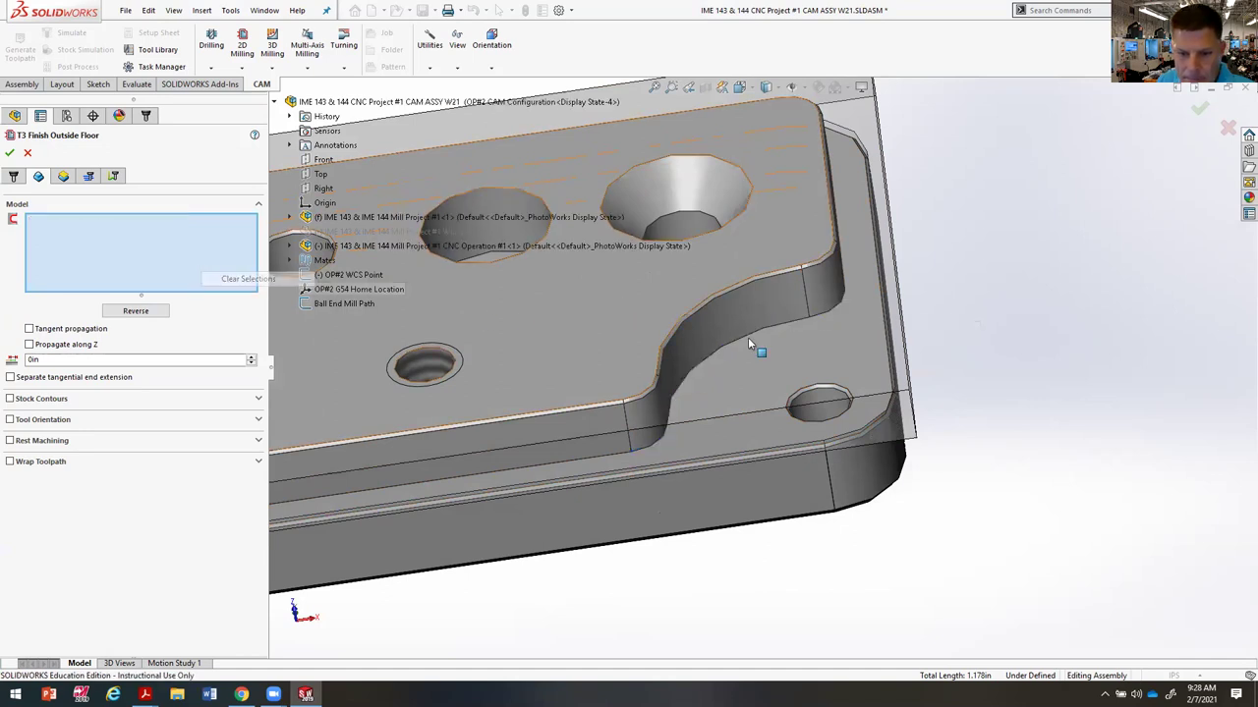
Step: Pick three curved pocket-wall edges as the contour and review heights at 0.1in from model top
left_click(782, 319)
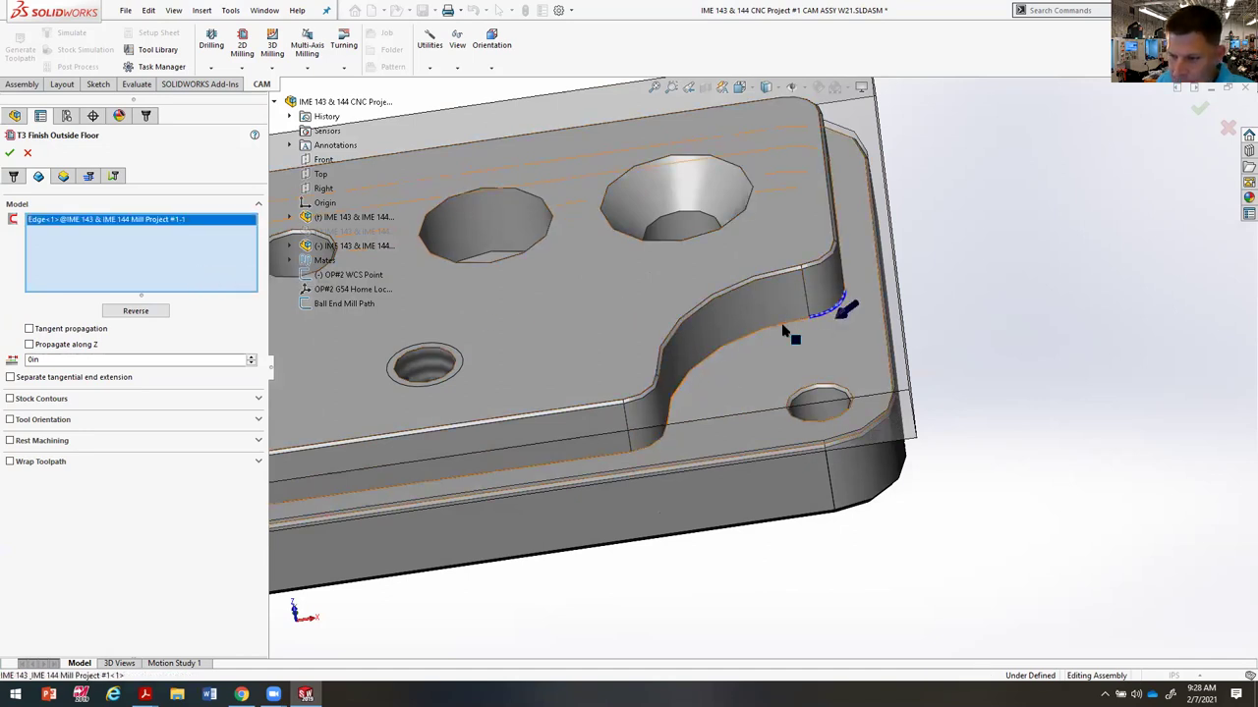
left_click(786, 332)
left_click(785, 330)
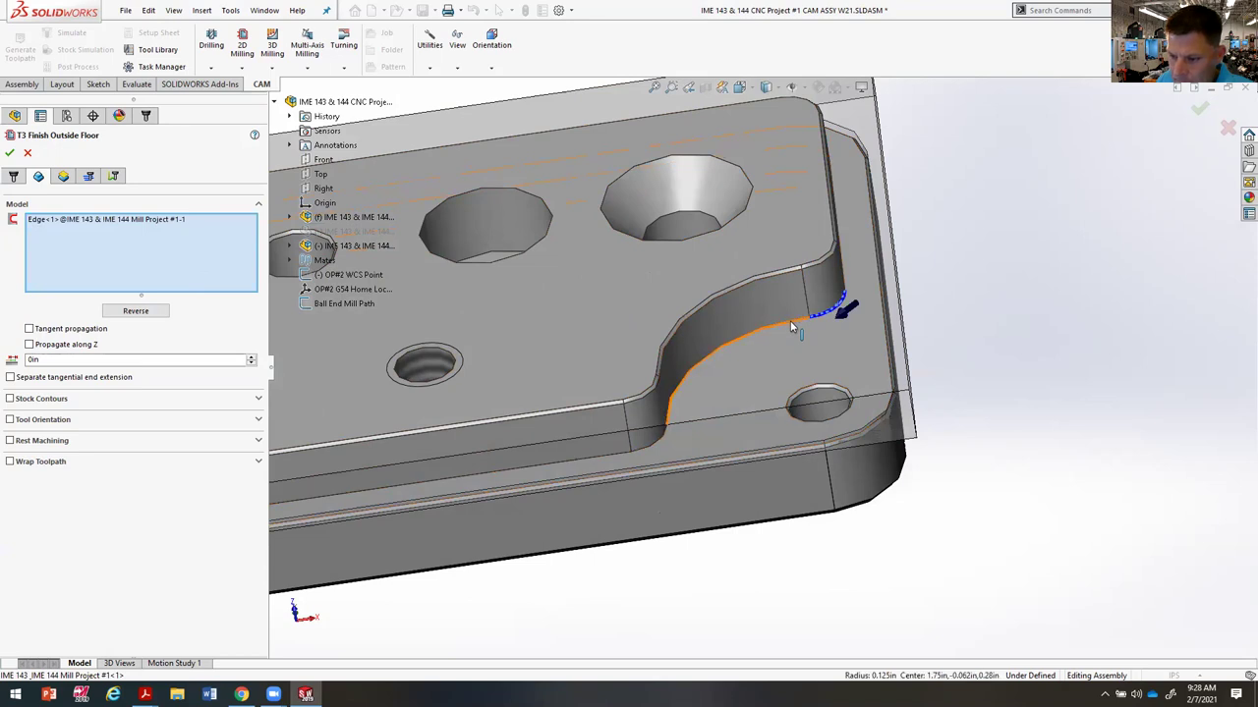
left_click(674, 434)
left_click(666, 469)
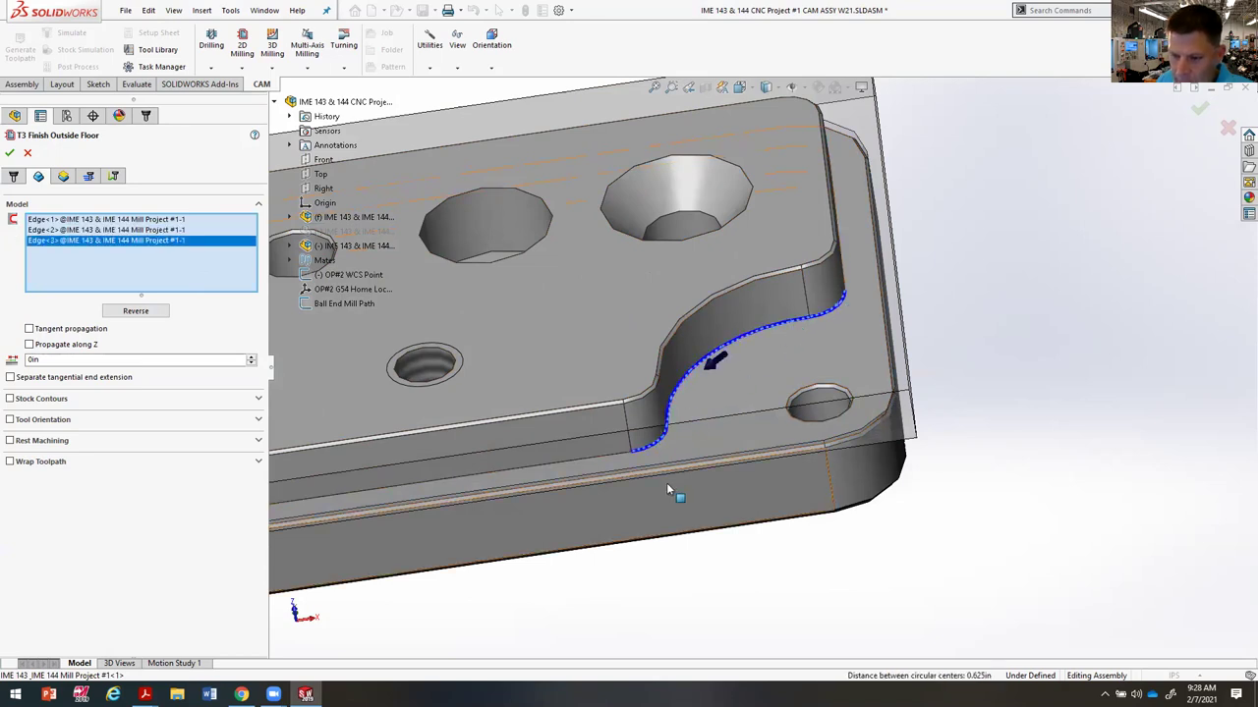
middle_click_drag(667, 482, 412, 334)
left_click(63, 177)
middle_click_drag(1047, 472, 1042, 383)
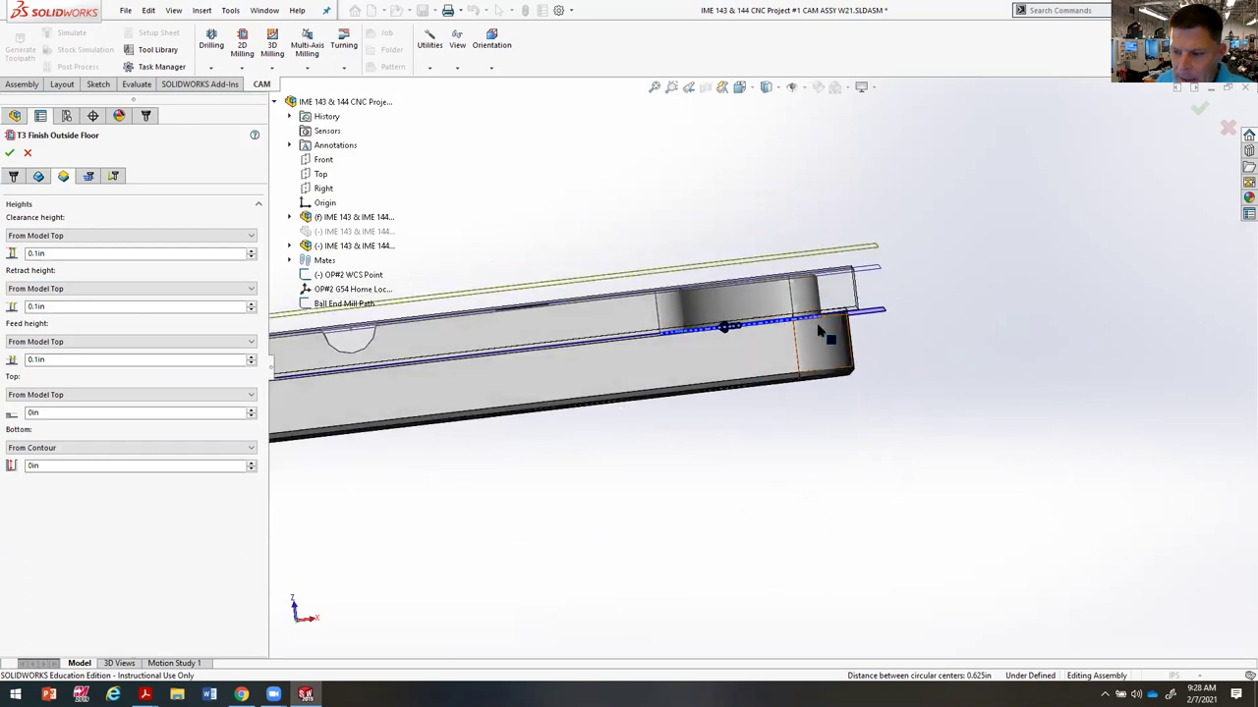
Step: Check the finishing stepover, 3 roughing passes and 0.025in stock to leave, then accept T3 Finish Outside Floor
middle_click_drag(818, 331, 852, 362)
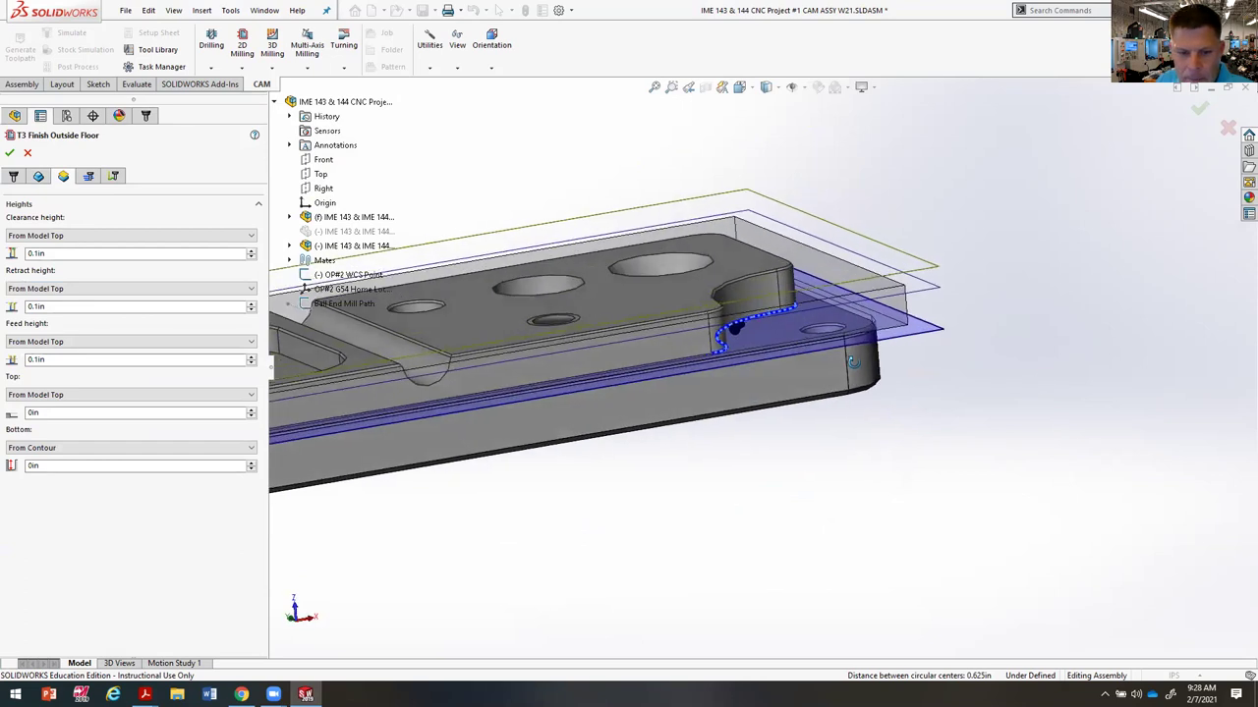
left_click(88, 176)
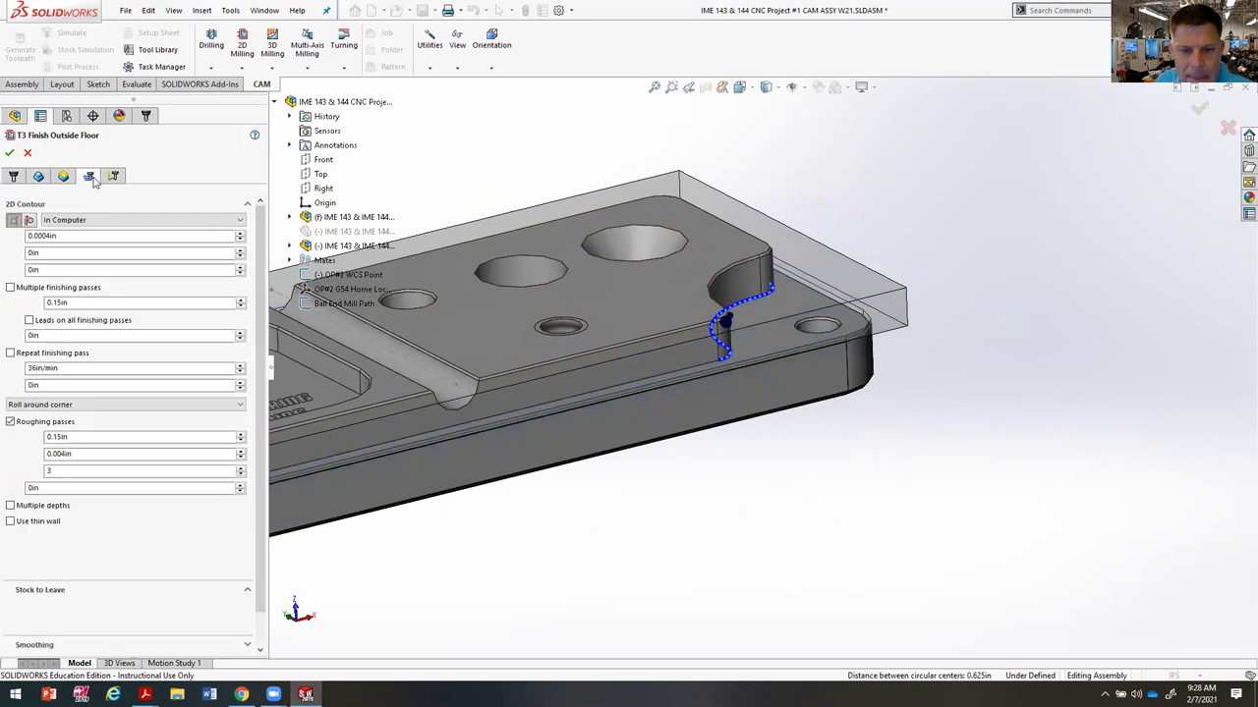
double_click(70, 304)
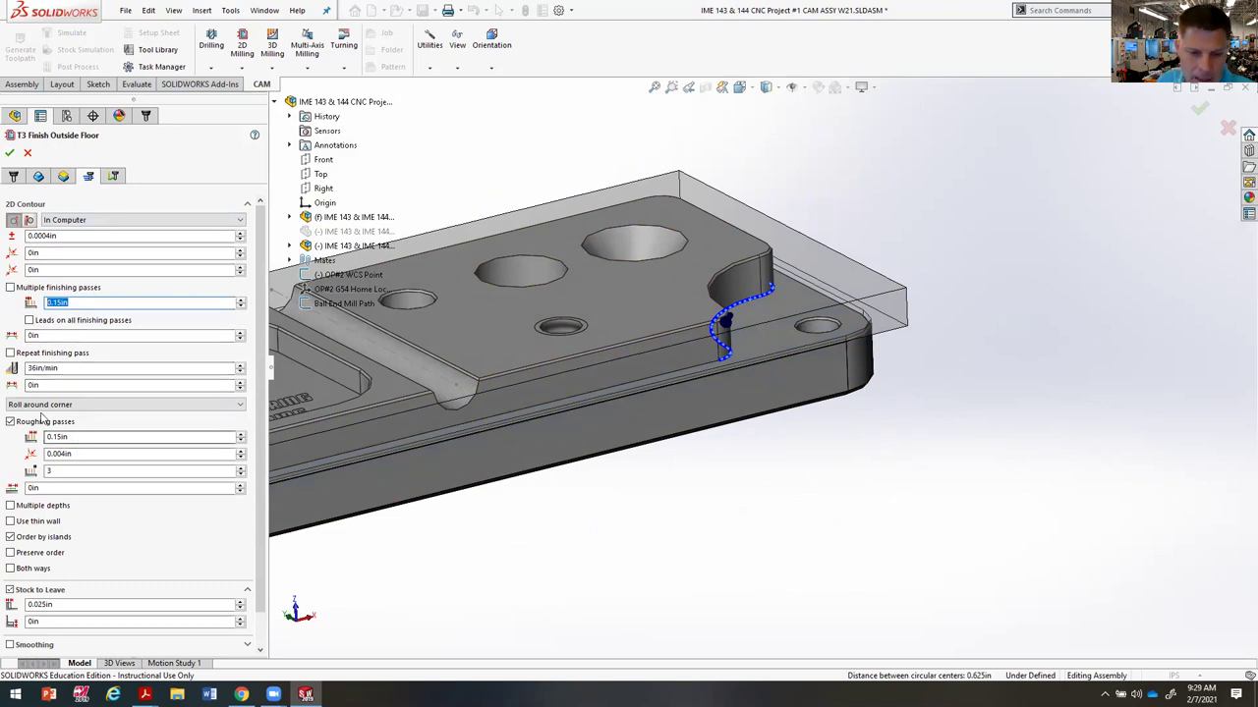
double_click(49, 471)
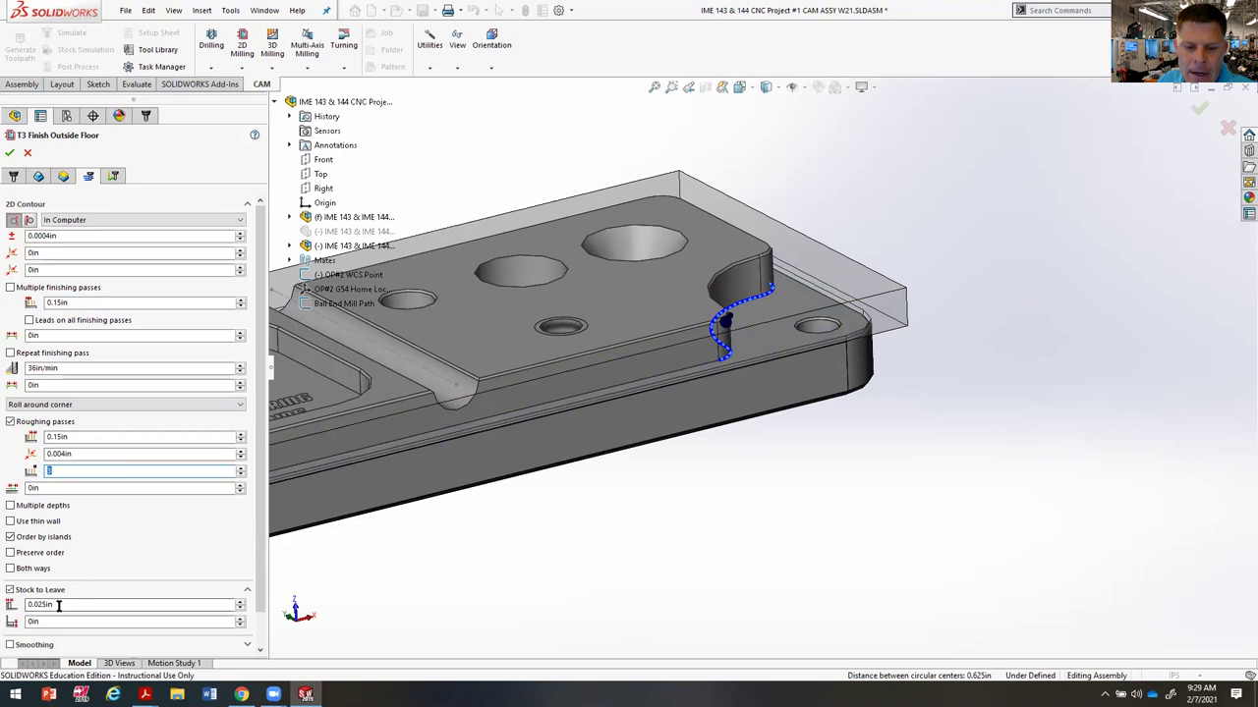
left_click_drag(58, 605, 27, 591)
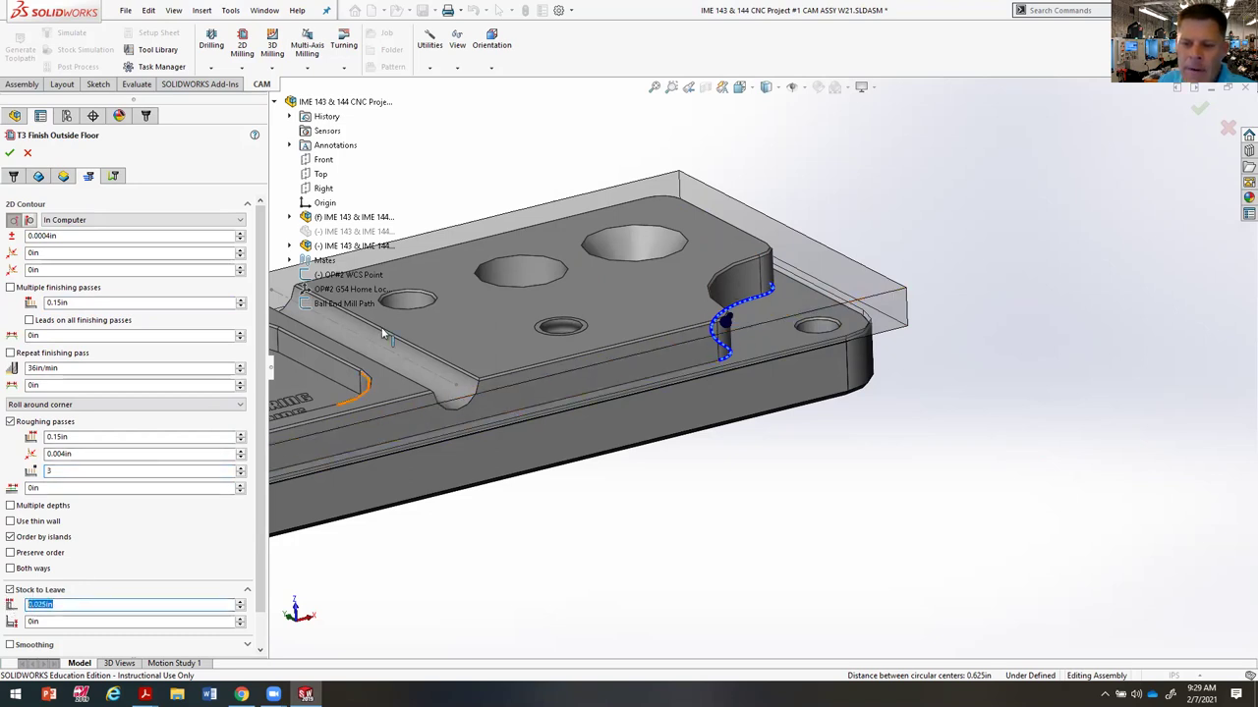
left_click(10, 152)
middle_click_drag(595, 272, 808, 424)
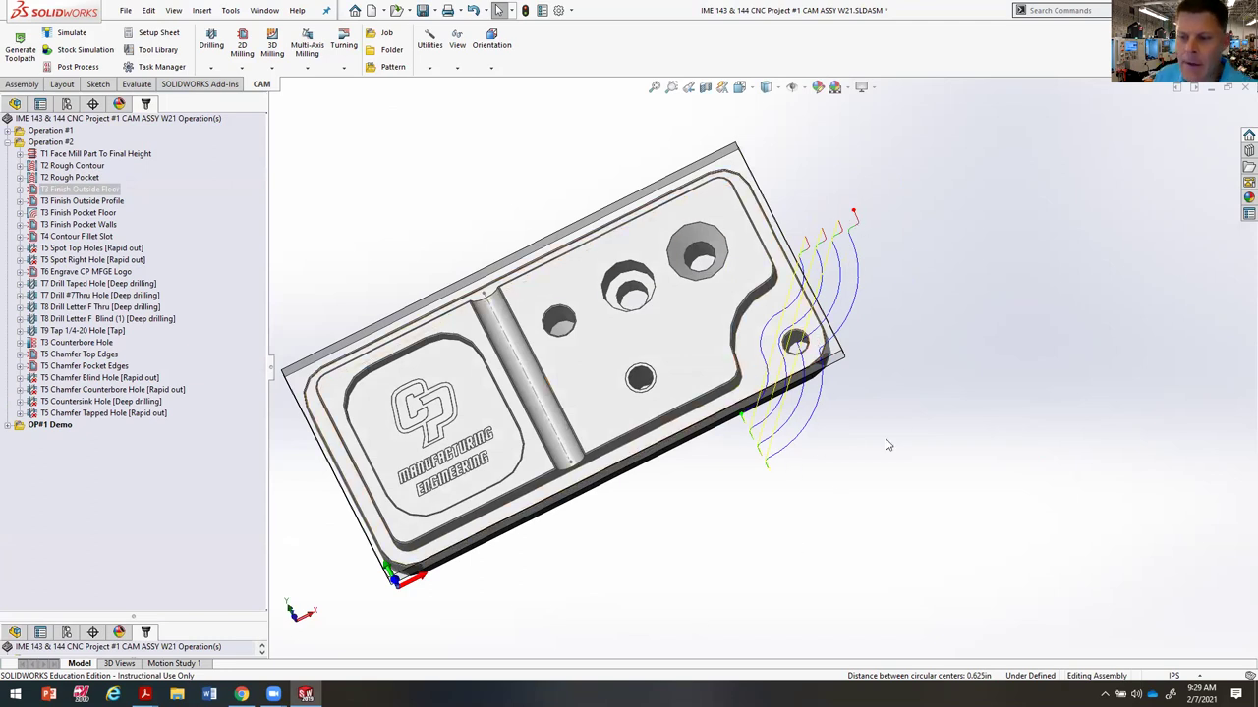
Step: Display the T3 Finish Outside Profile toolpath and open that operation for editing
middle_click_drag(1009, 398, 1004, 295)
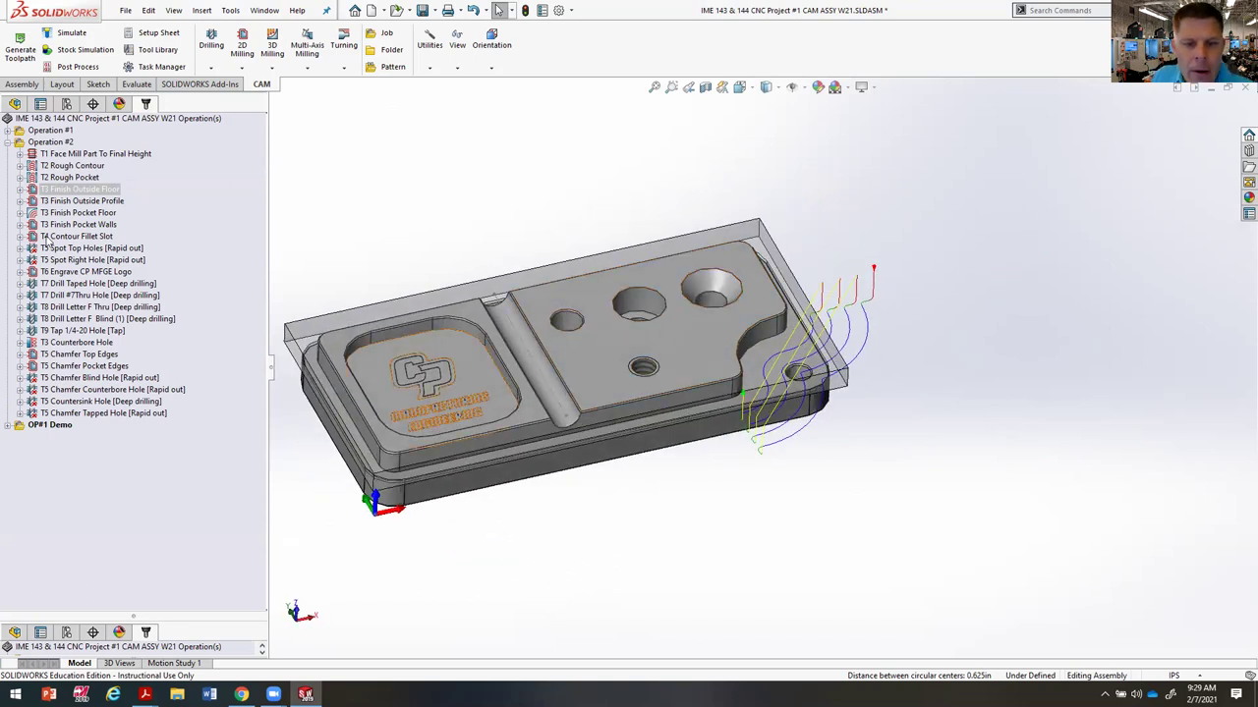
left_click(61, 201)
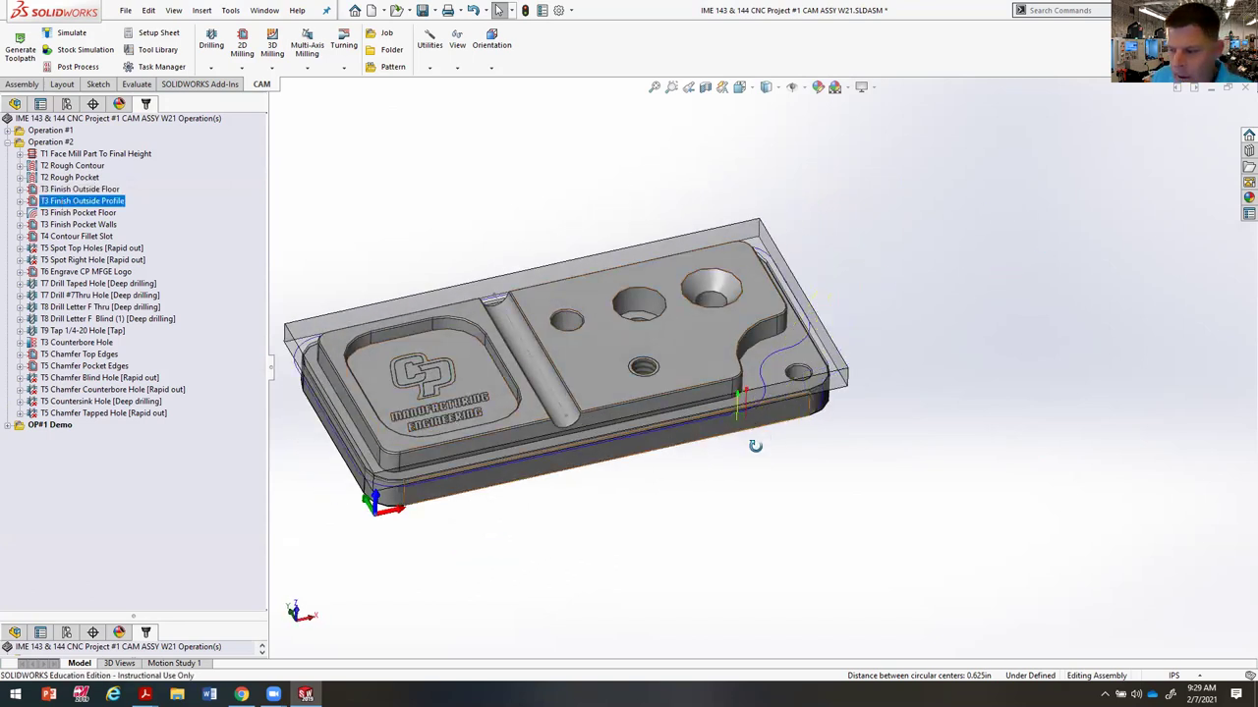
middle_click_drag(528, 415, 783, 475)
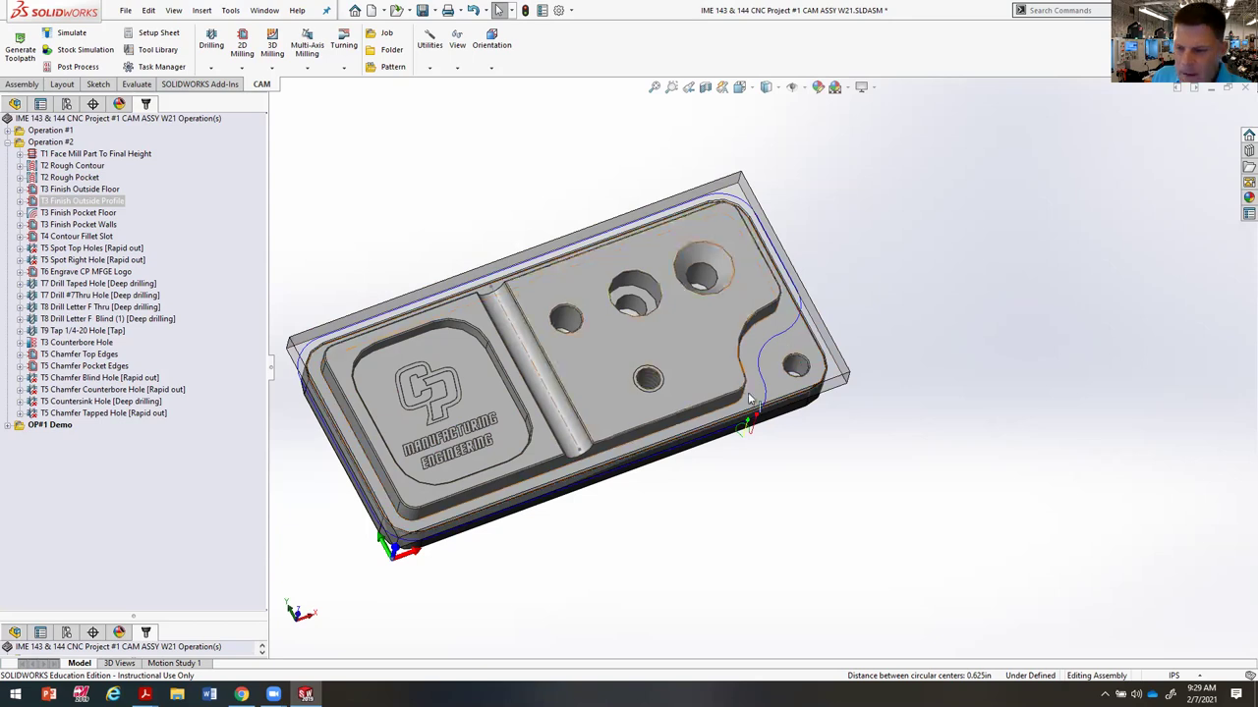
left_click(61, 201)
right_click(61, 201)
left_click(84, 208)
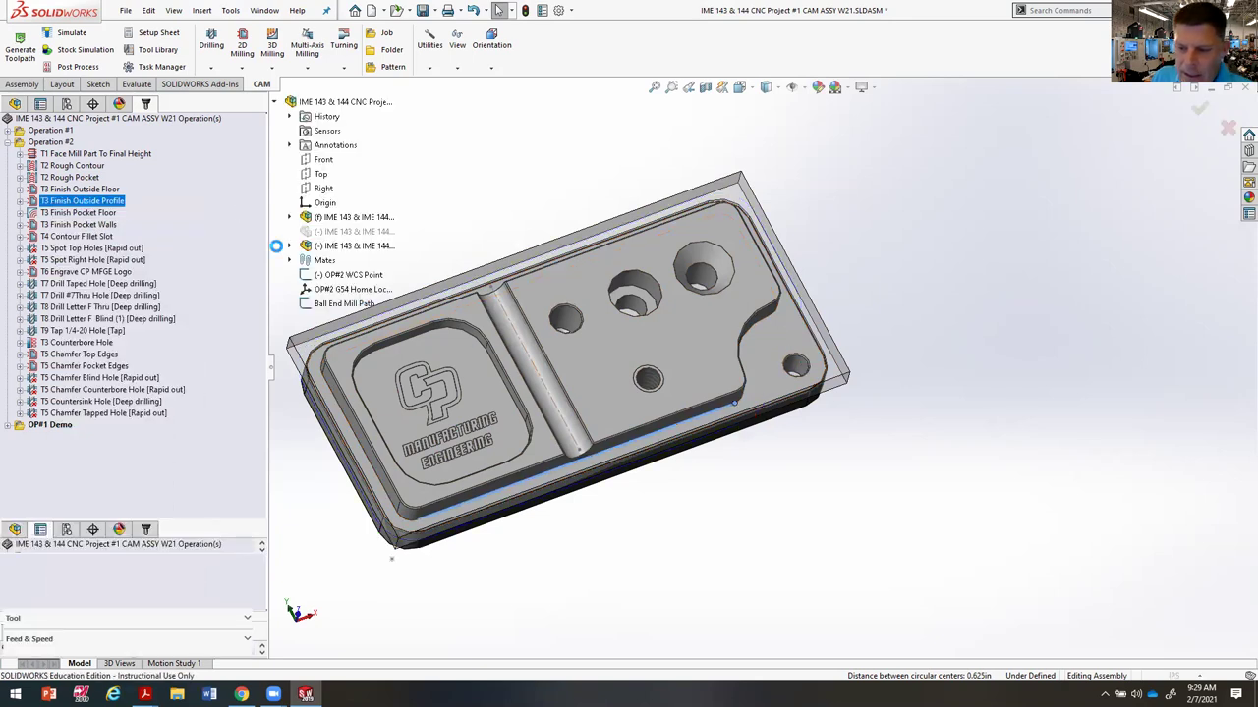
middle_click_drag(755, 520, 479, 324)
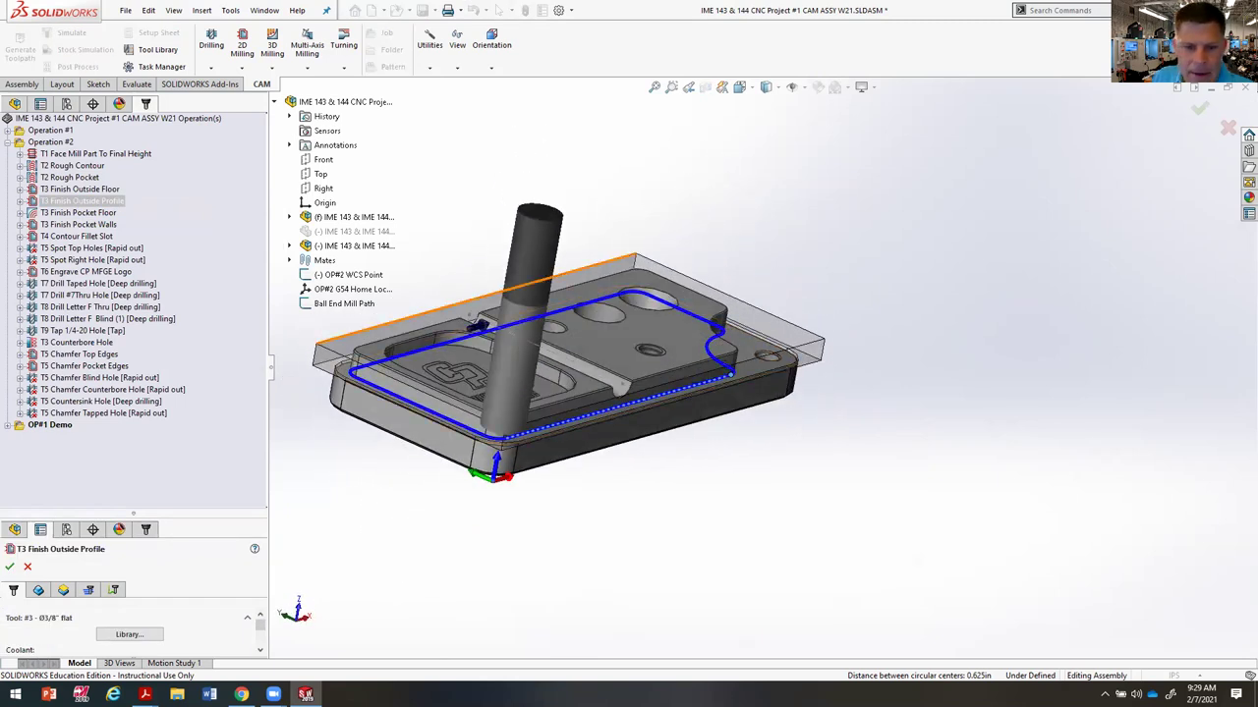
Step: Accept the Outside Profile edit and view the T3 Finish Pocket Floor toolpath from above
left_click(9, 569)
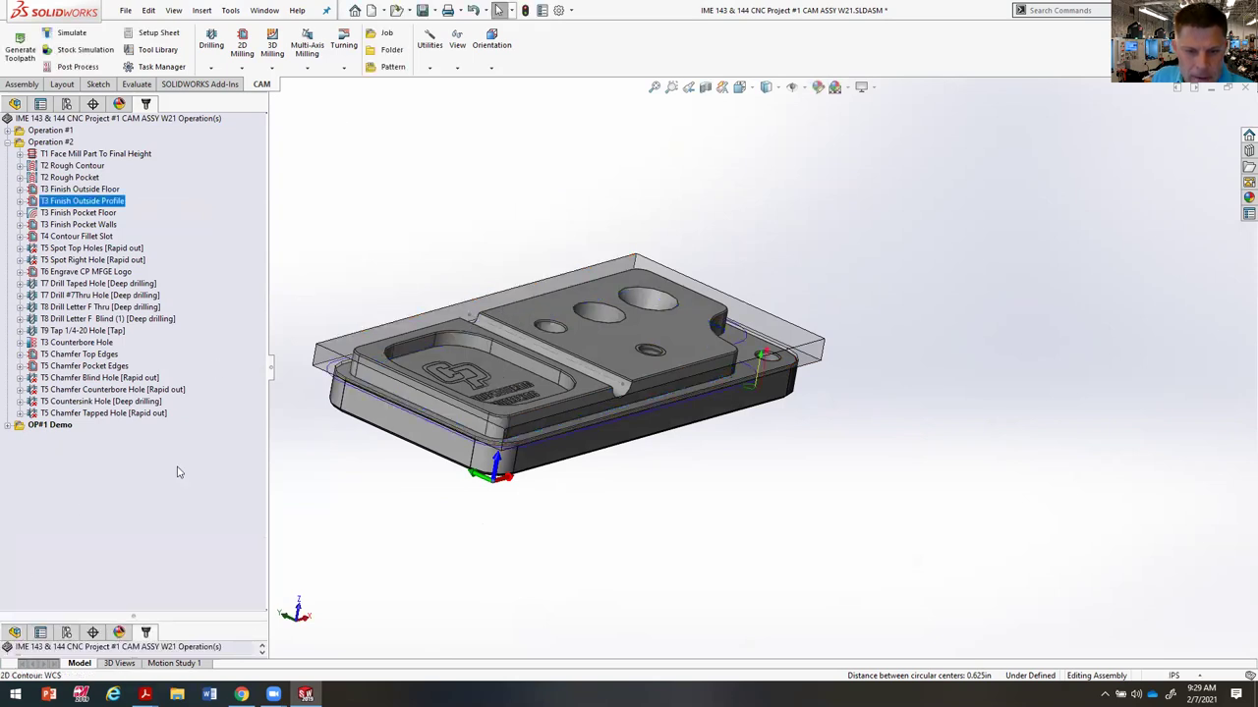
left_click(86, 213)
middle_click_drag(387, 187, 404, 405)
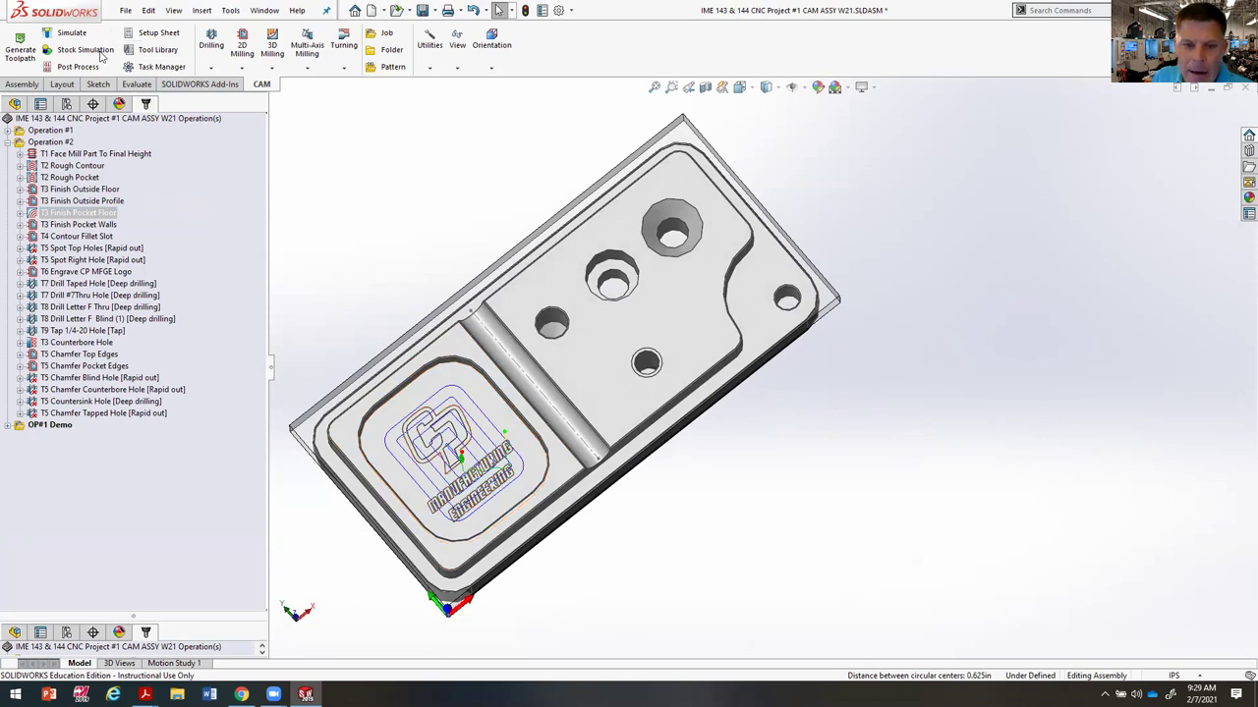
Step: Orbit onto the engrave pocket and display the T3 Finish Pocket Walls toolpath
left_click(244, 68)
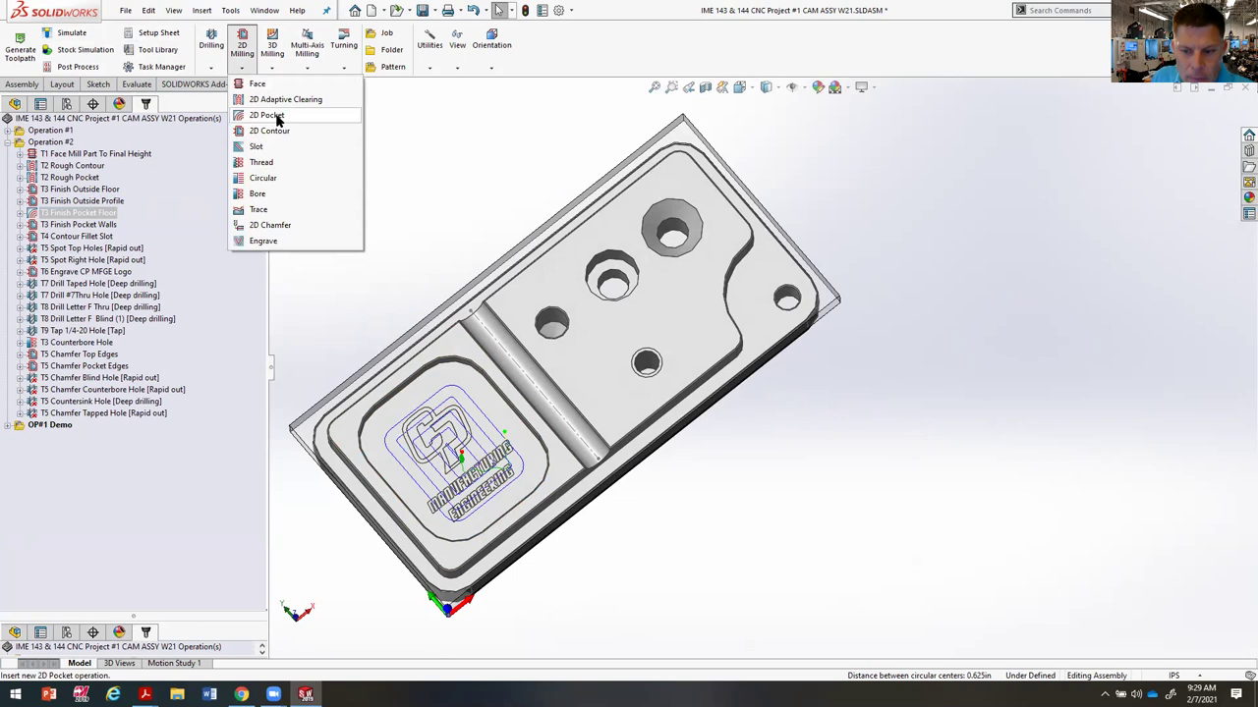
left_click(447, 341)
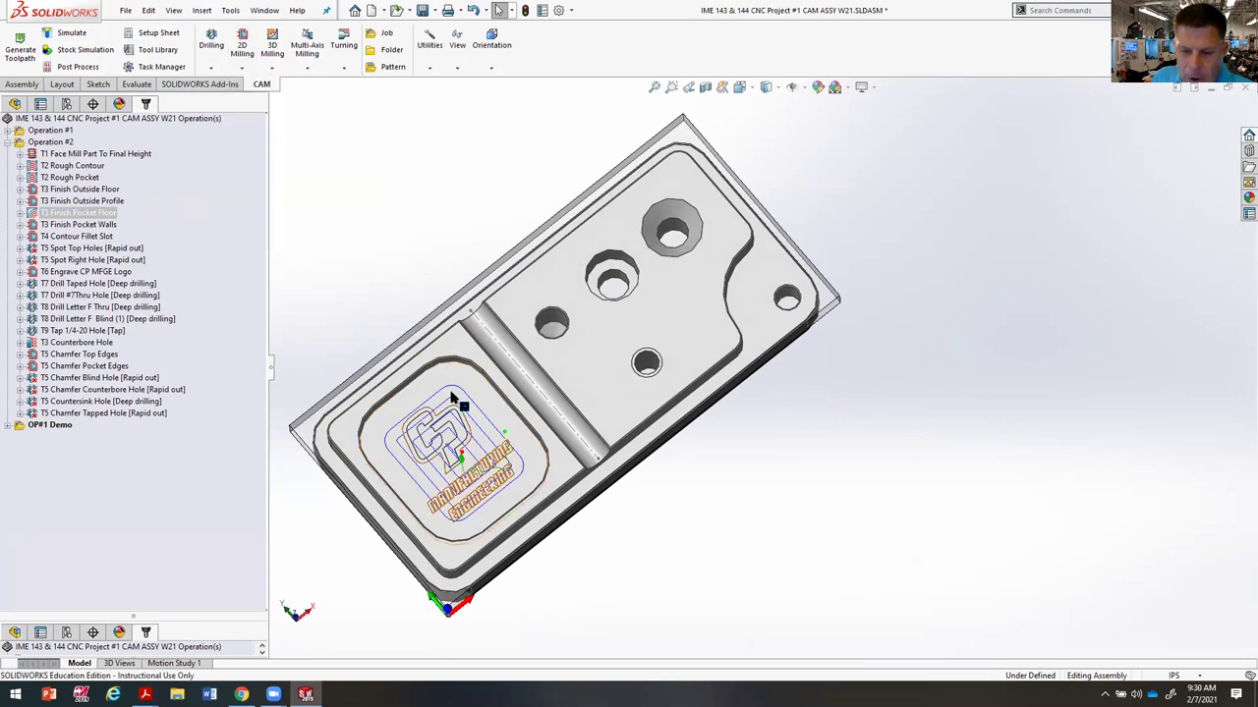
middle_click_drag(515, 491, 505, 402)
scroll(468, 403, "down", 3)
scroll(469, 397, "down", 4)
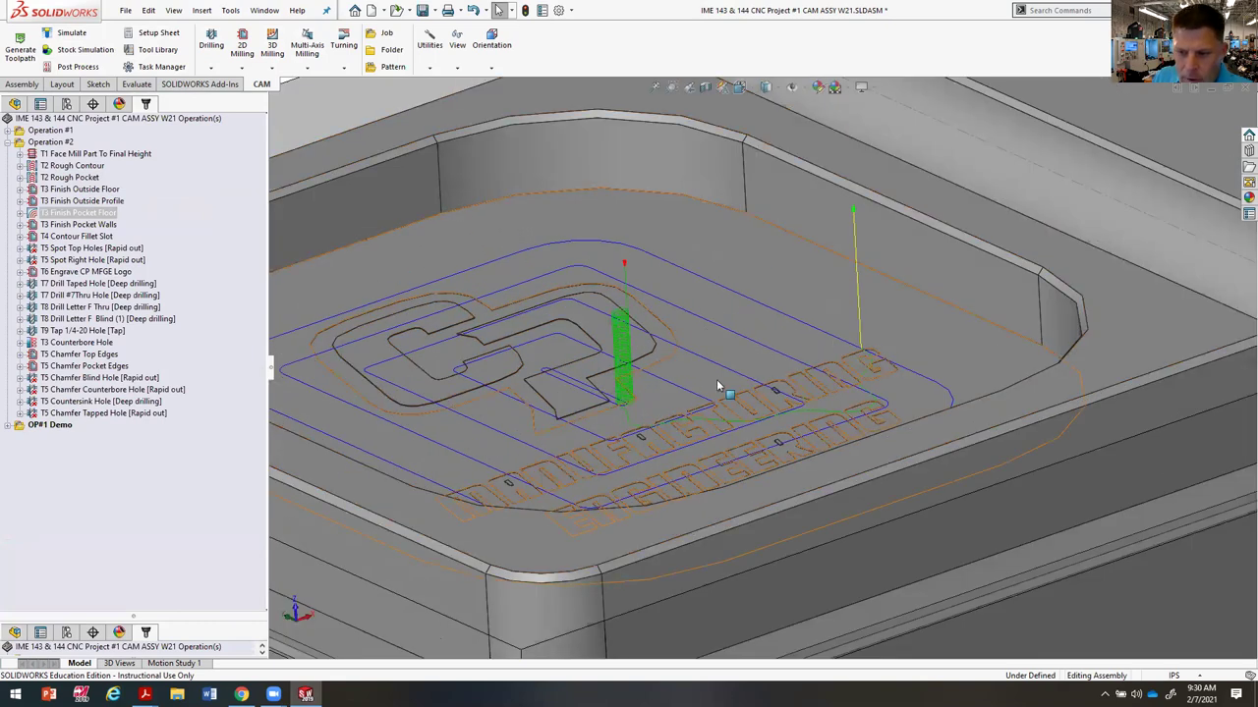
scroll(630, 328, "up", 3)
left_click(78, 225)
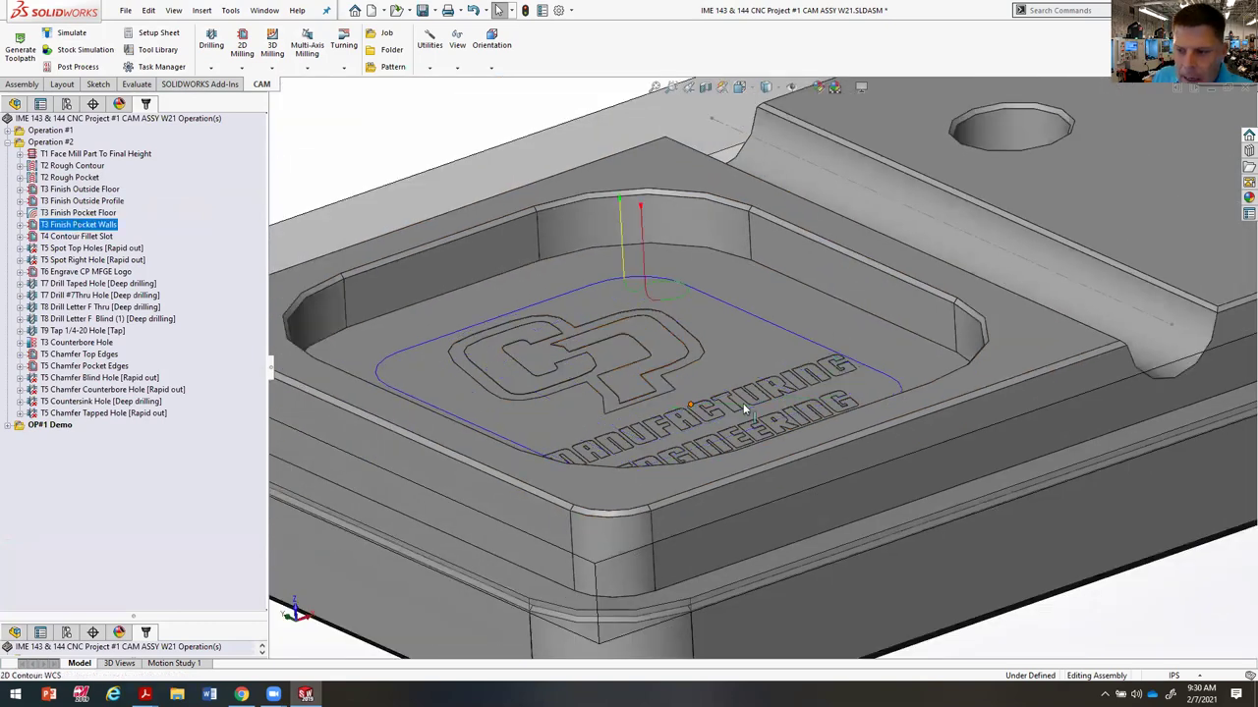
Step: Display the T4 Contour Fillet Slot toolpath and pick the slot edge to check its length
scroll(752, 378, "up", 2)
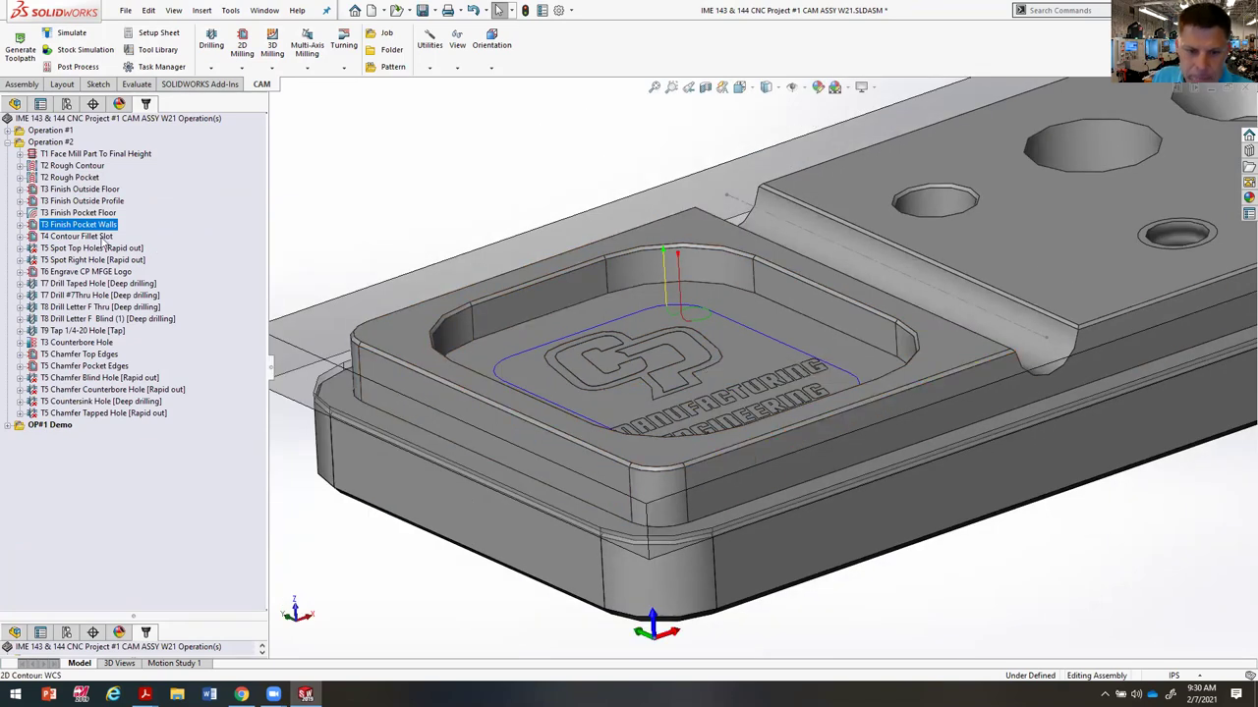
left_click(93, 237)
middle_click_drag(855, 363, 864, 393)
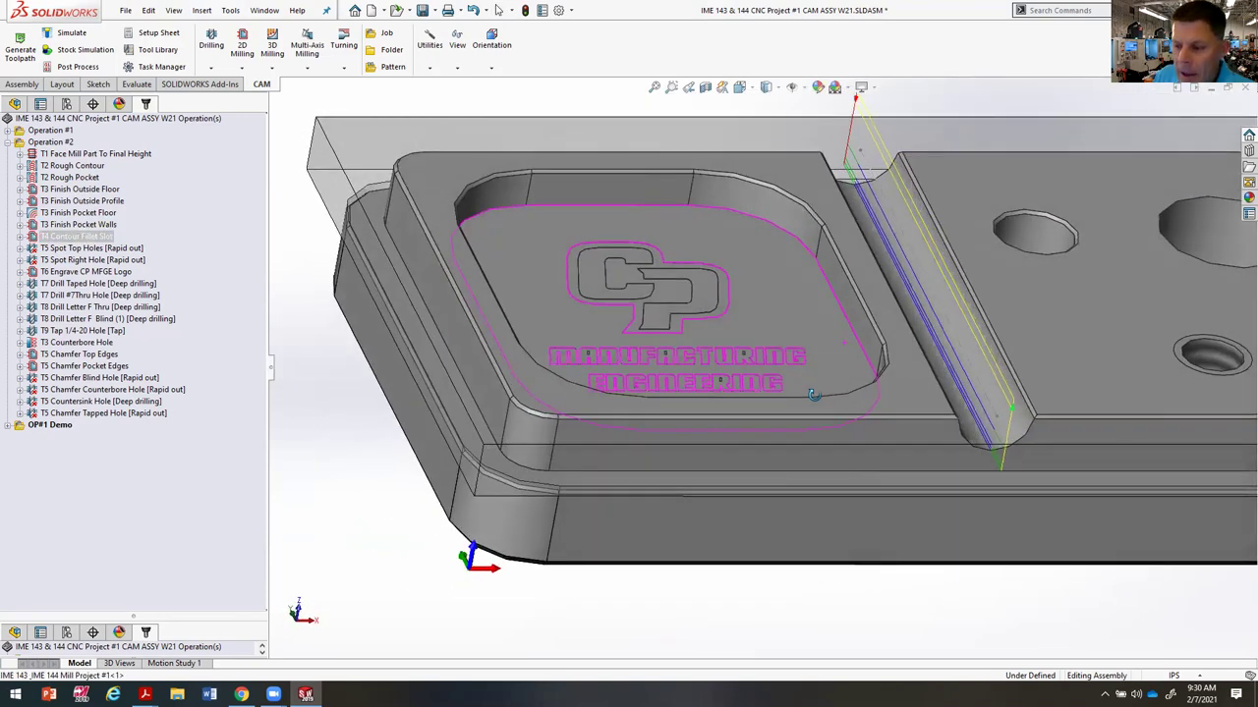
scroll(1112, 387, "up", 5)
scroll(959, 406, "down", 5)
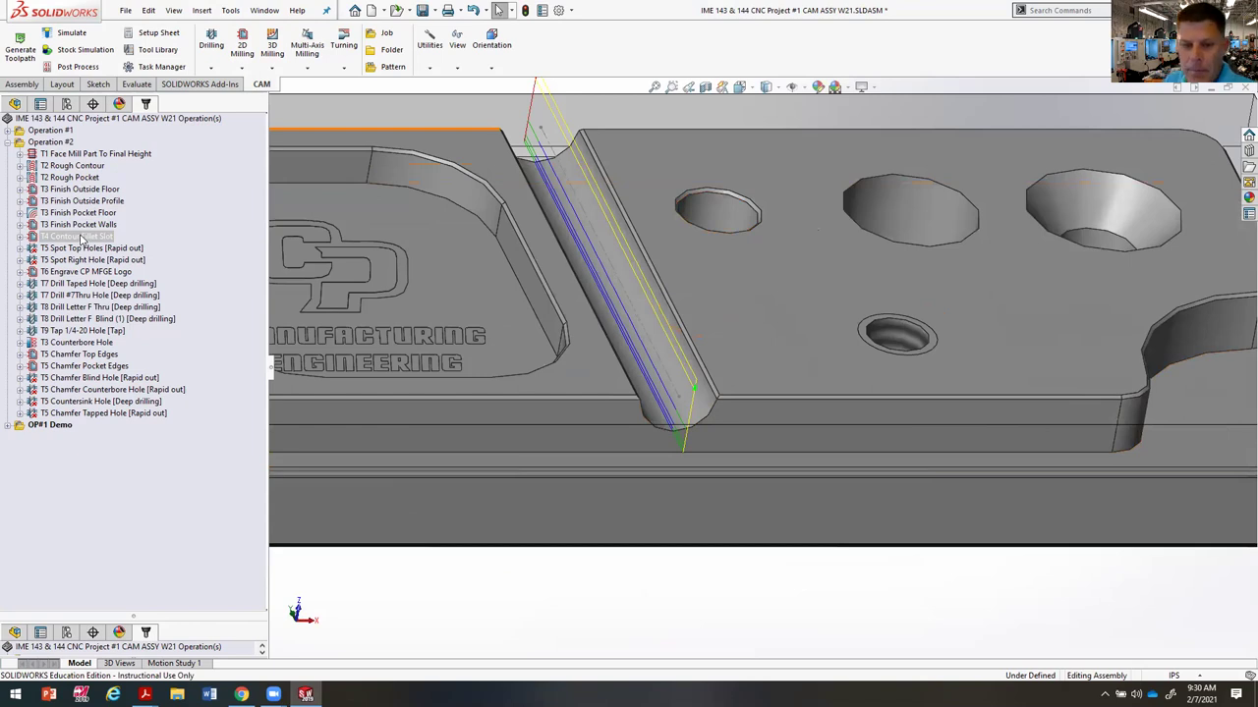
left_click(649, 342)
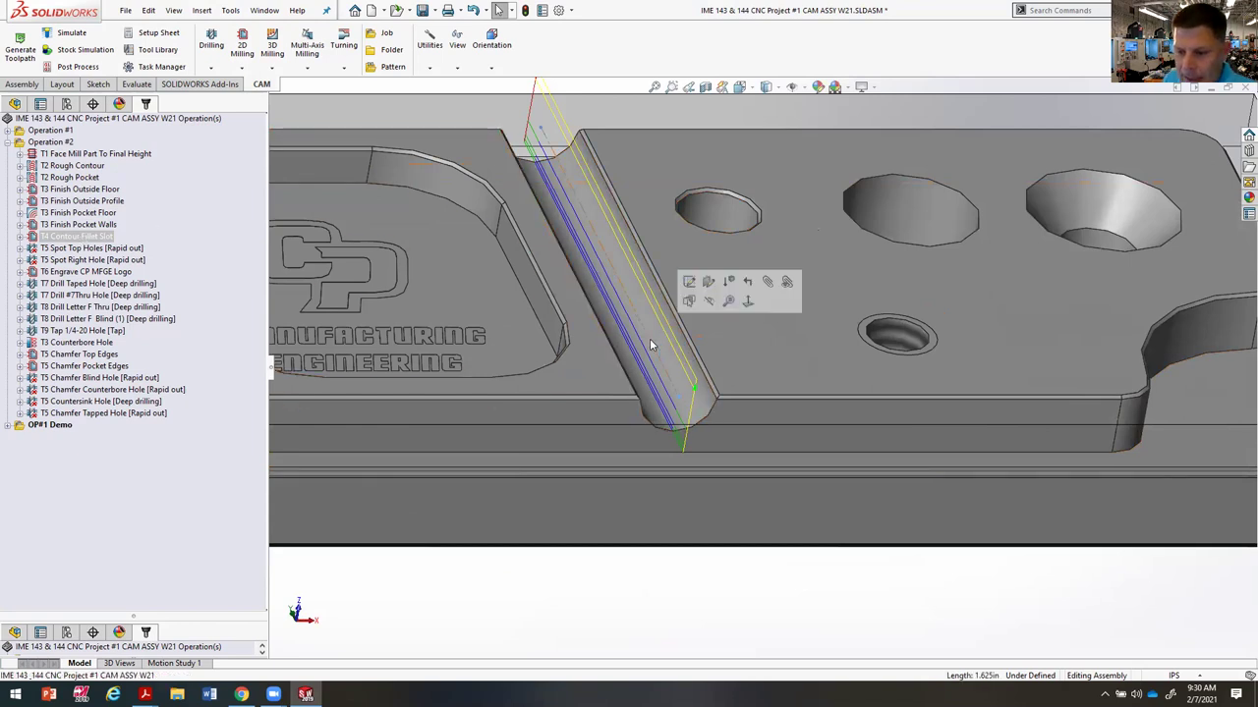
scroll(727, 361, "up", 5)
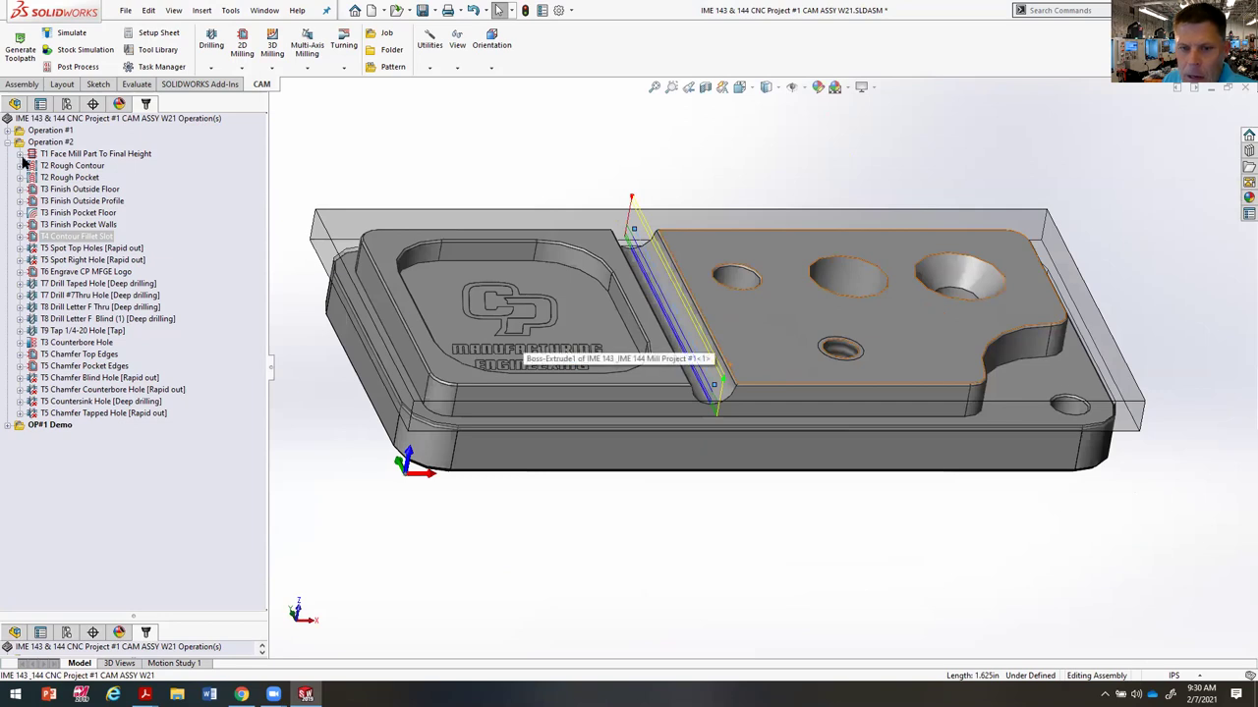
left_click(16, 105)
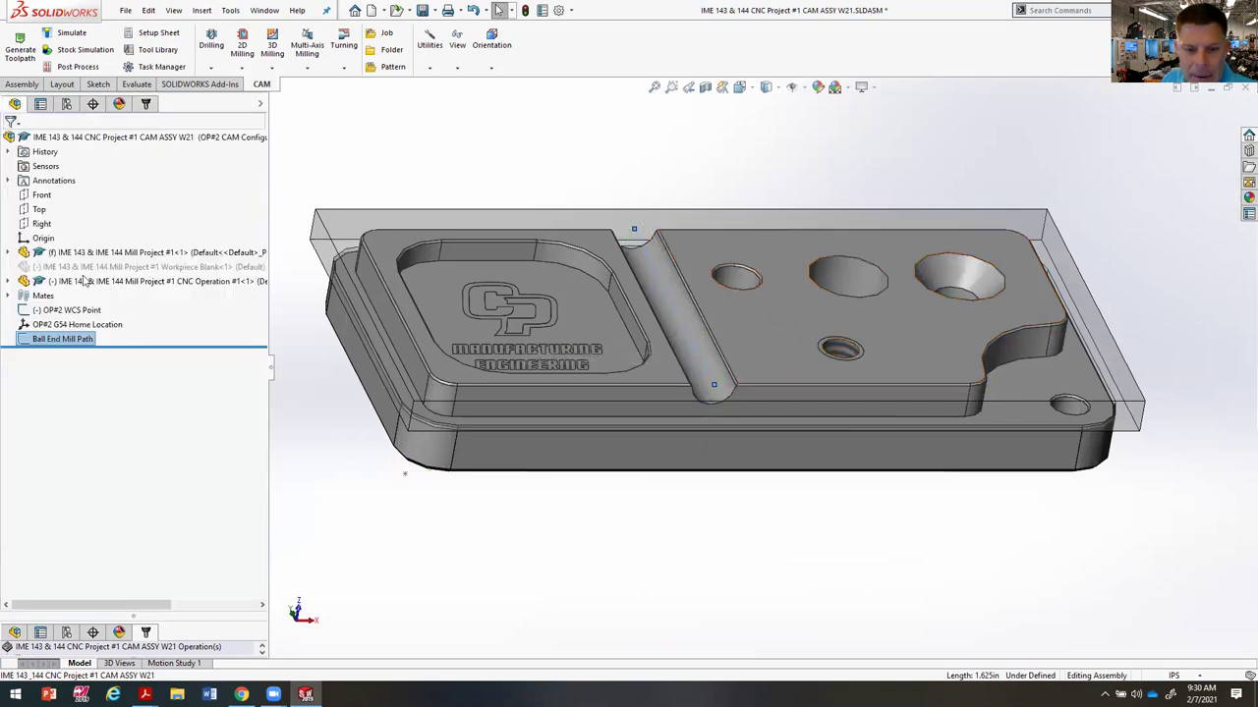
left_click(64, 339)
right_click(64, 339)
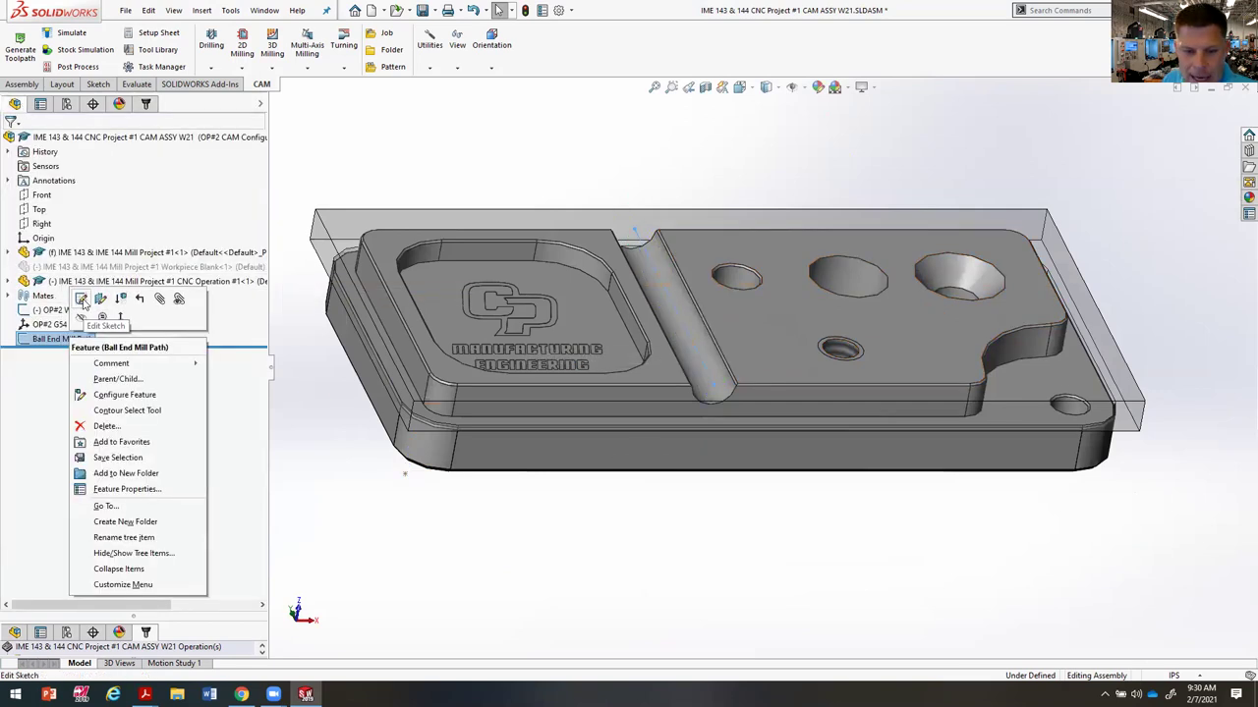
left_click(87, 300)
mouse_move(765, 276)
middle_mouse_down()
mouse_move(753, 329)
mouse_move(770, 364)
middle_mouse_up()
key("space")
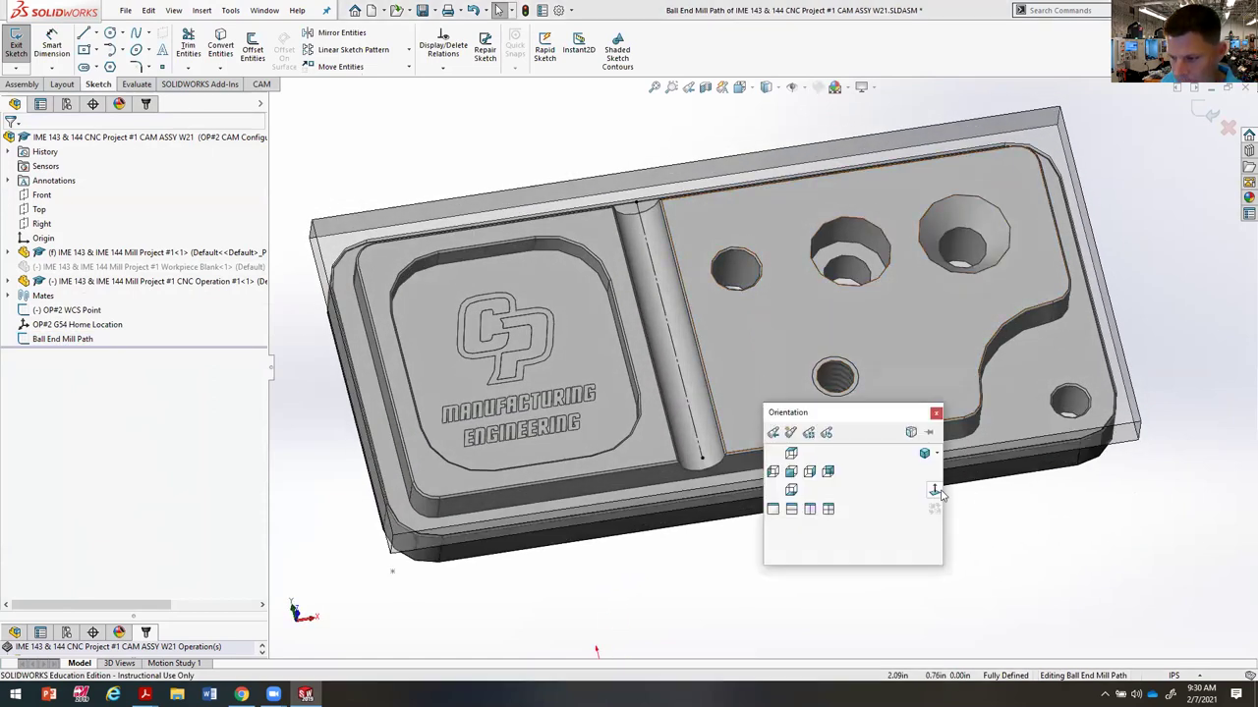
left_click(934, 496)
scroll(732, 272, "down", 5)
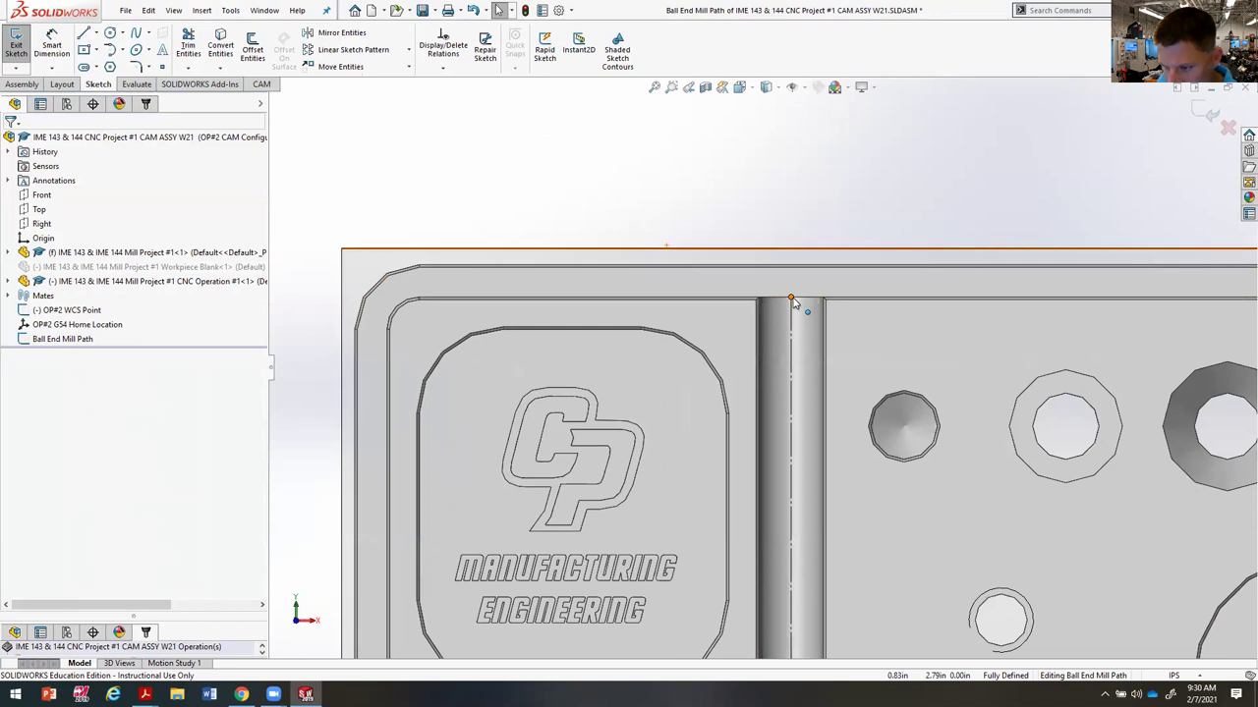
key("f")
scroll(739, 465, "down", 3)
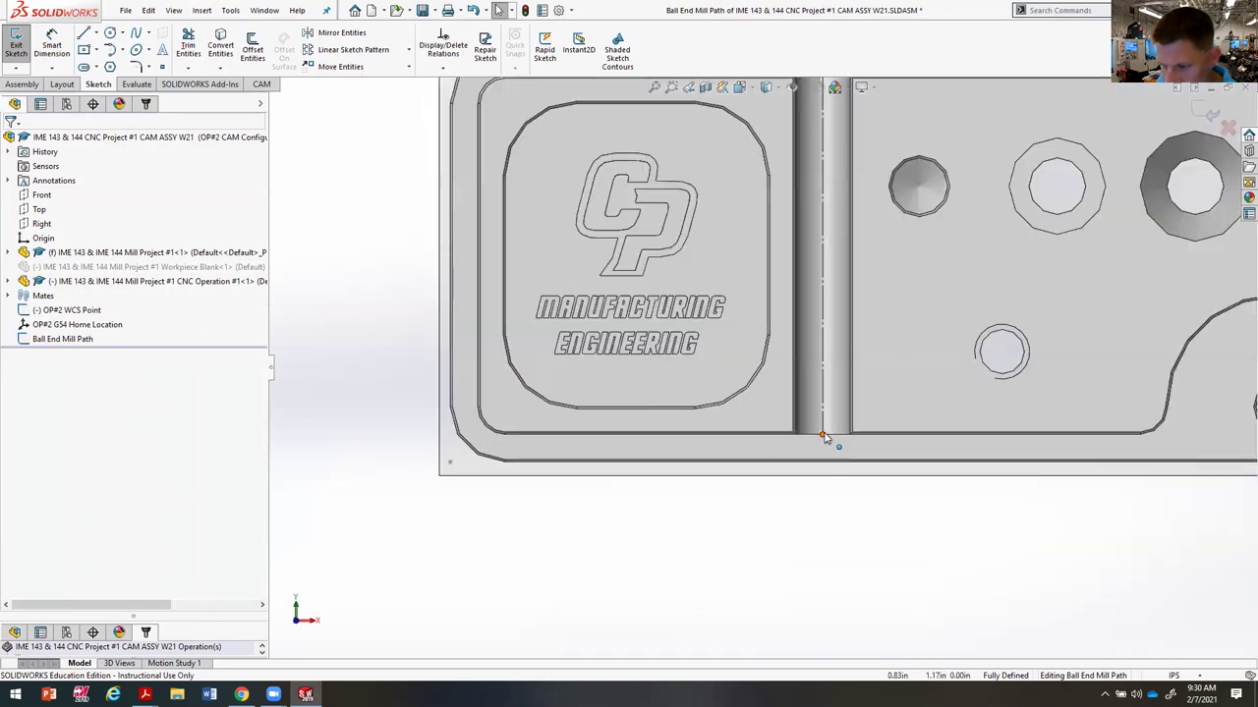
left_click(14, 45)
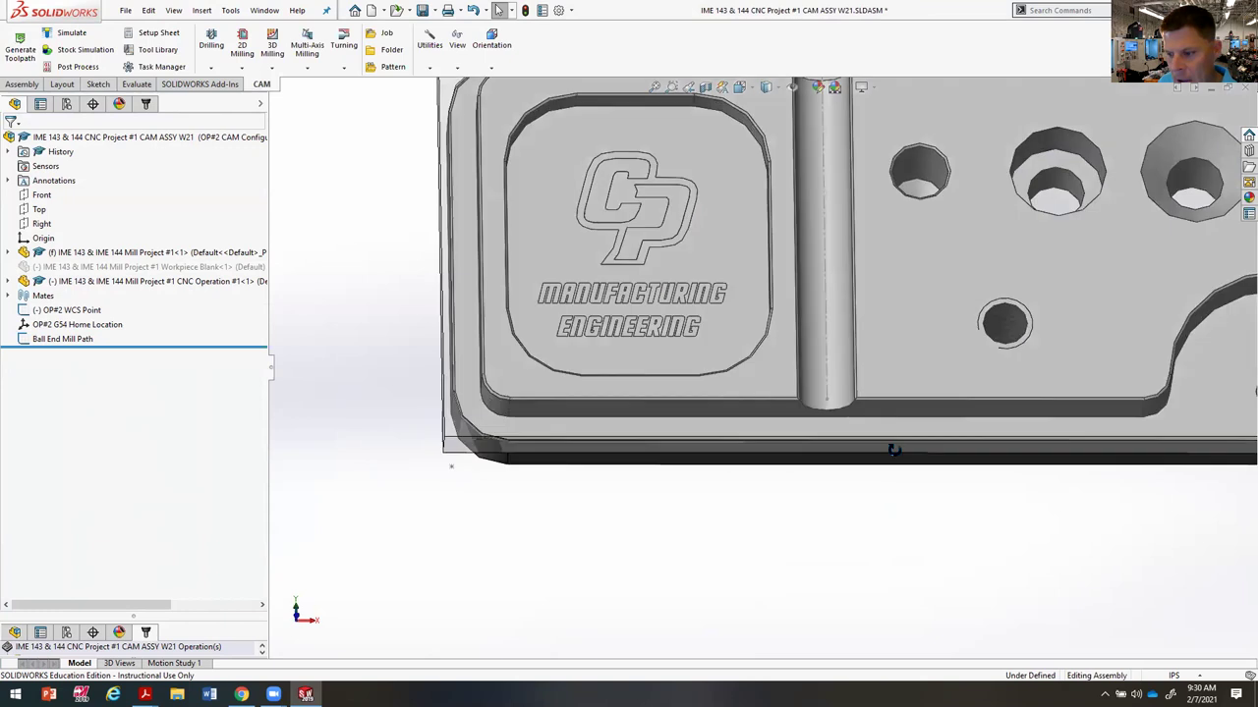
middle_click_drag(893, 450, 893, 308)
key("f")
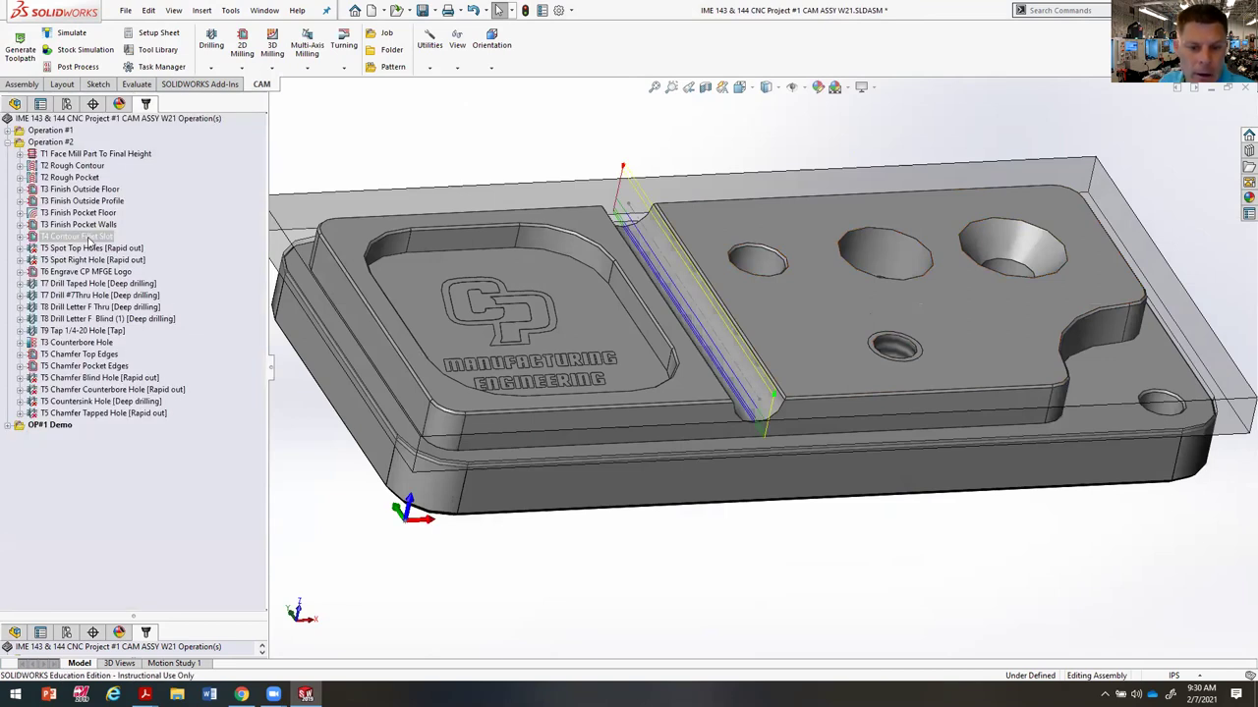
Step: Open T4 Contour Fillet Slot for editing with an enlarged panel and isometric view
right_click(73, 242)
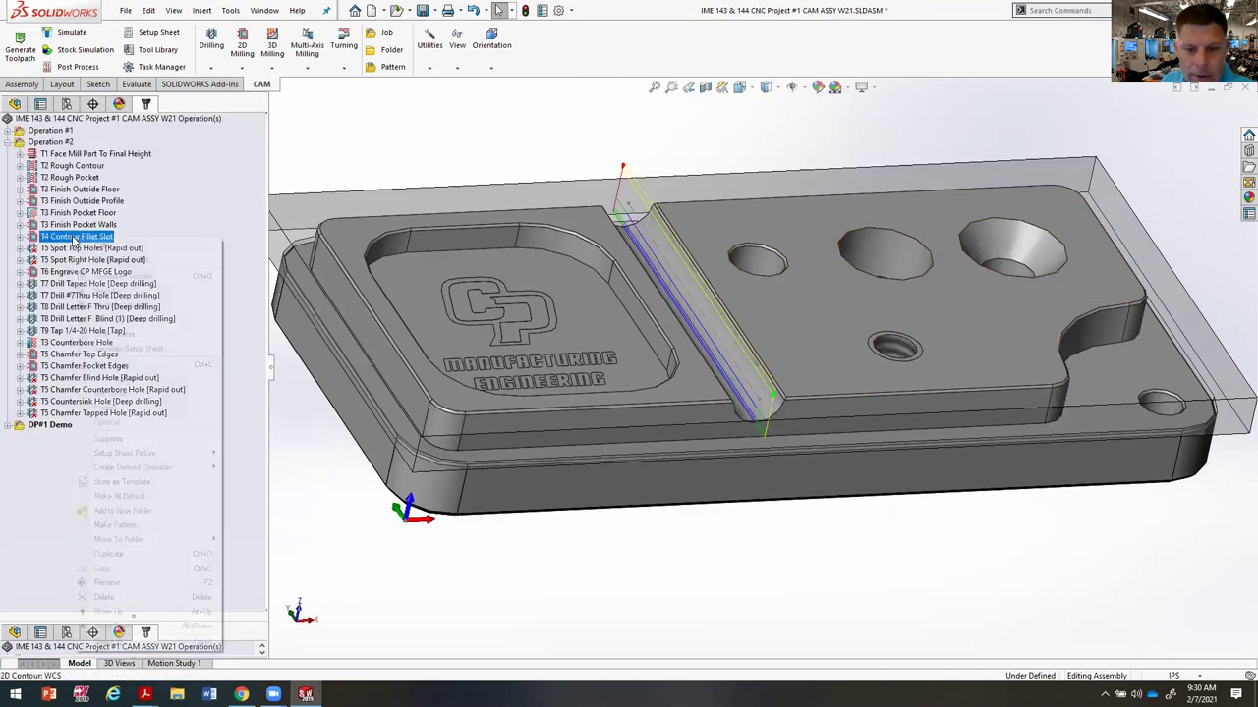
left_click(128, 249)
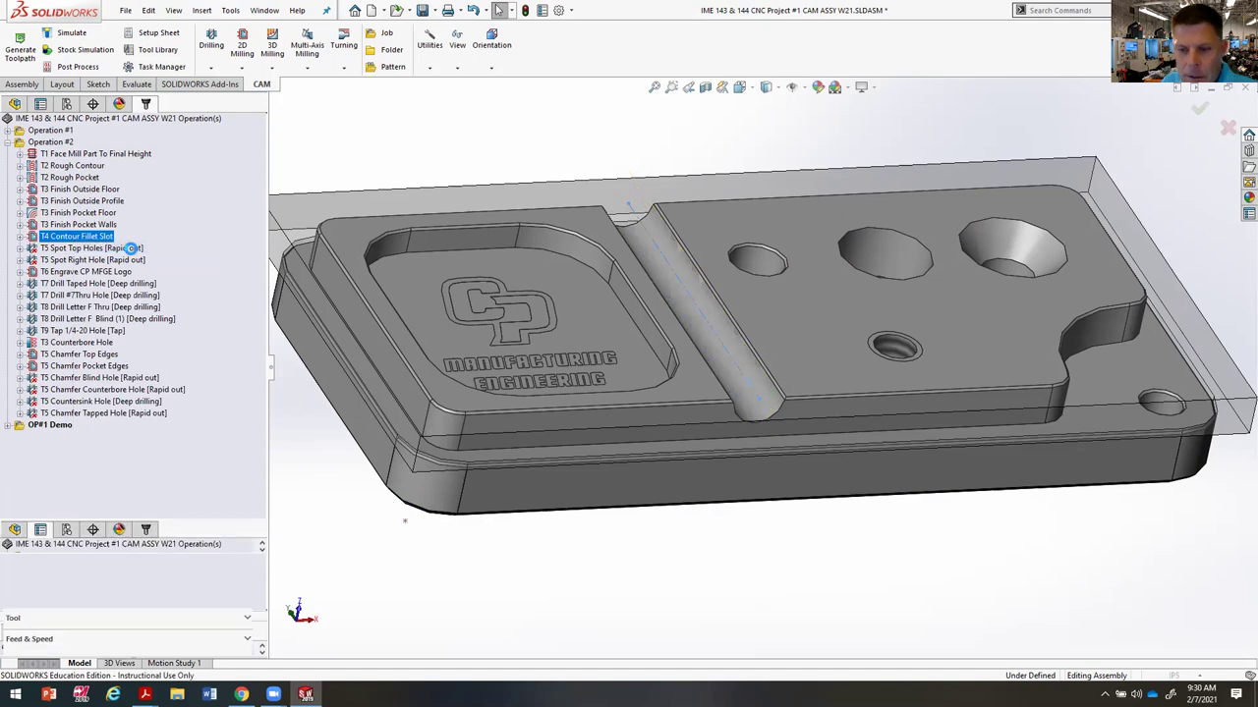
left_click_drag(144, 507, 144, 108)
middle_click_drag(580, 505, 565, 381)
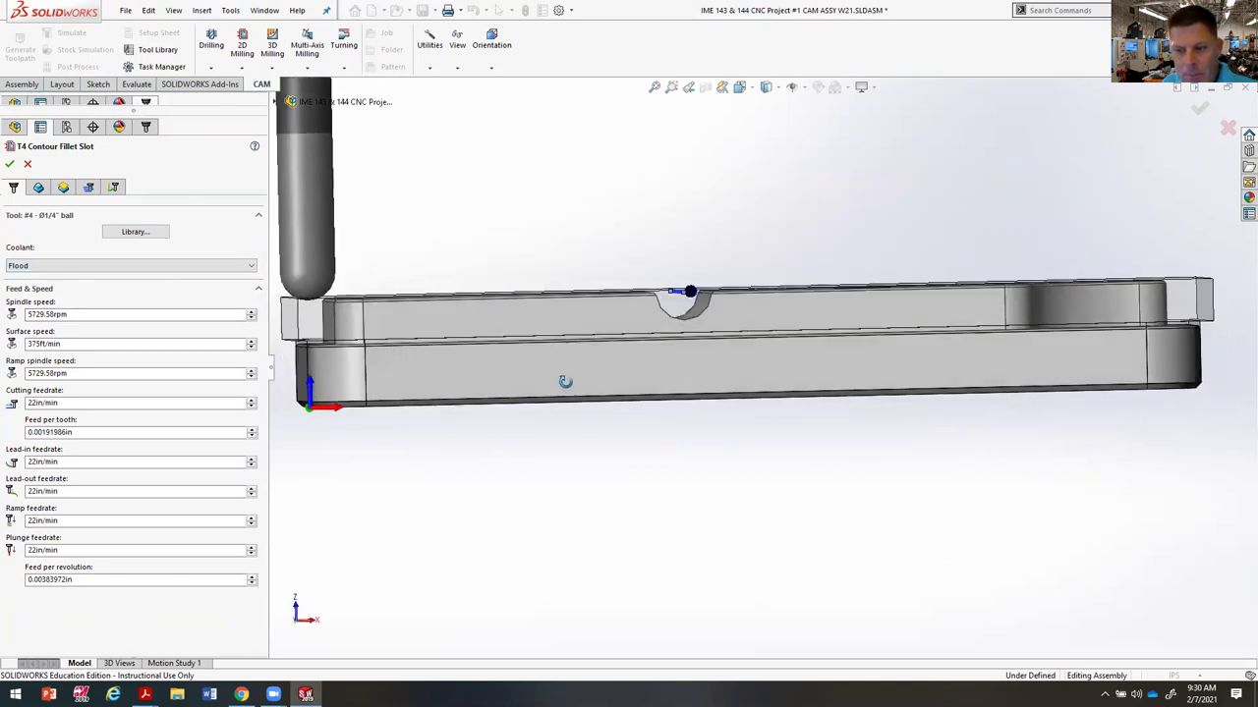
key("ctrl+7")
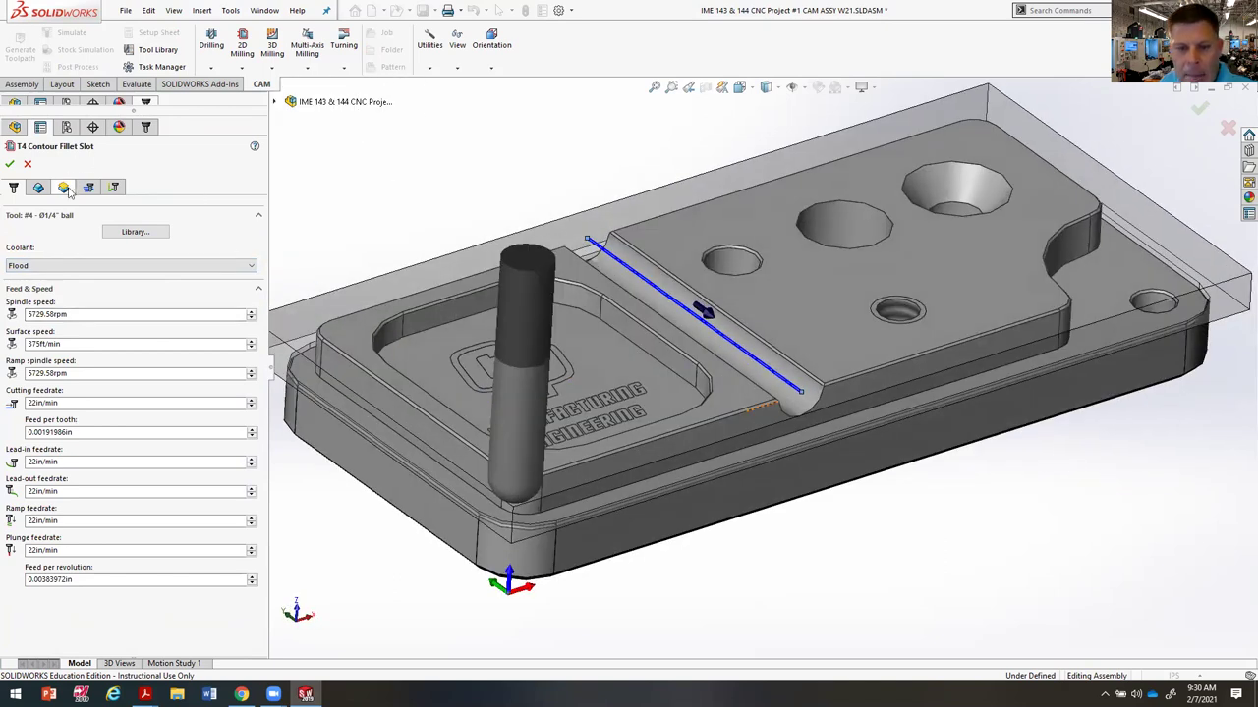
Step: Review the Line1@Ball End Mill Path contour and the -0.125in bottom height, orbiting around the slot
left_click(39, 188)
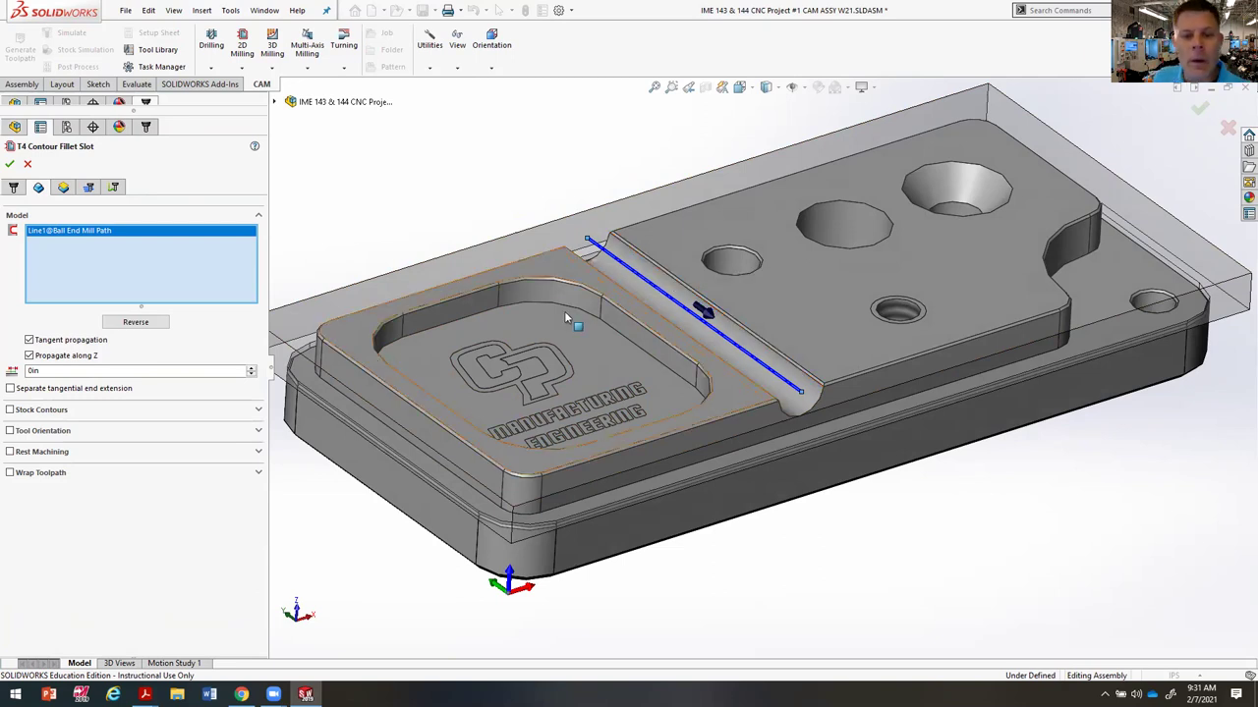
left_click(64, 188)
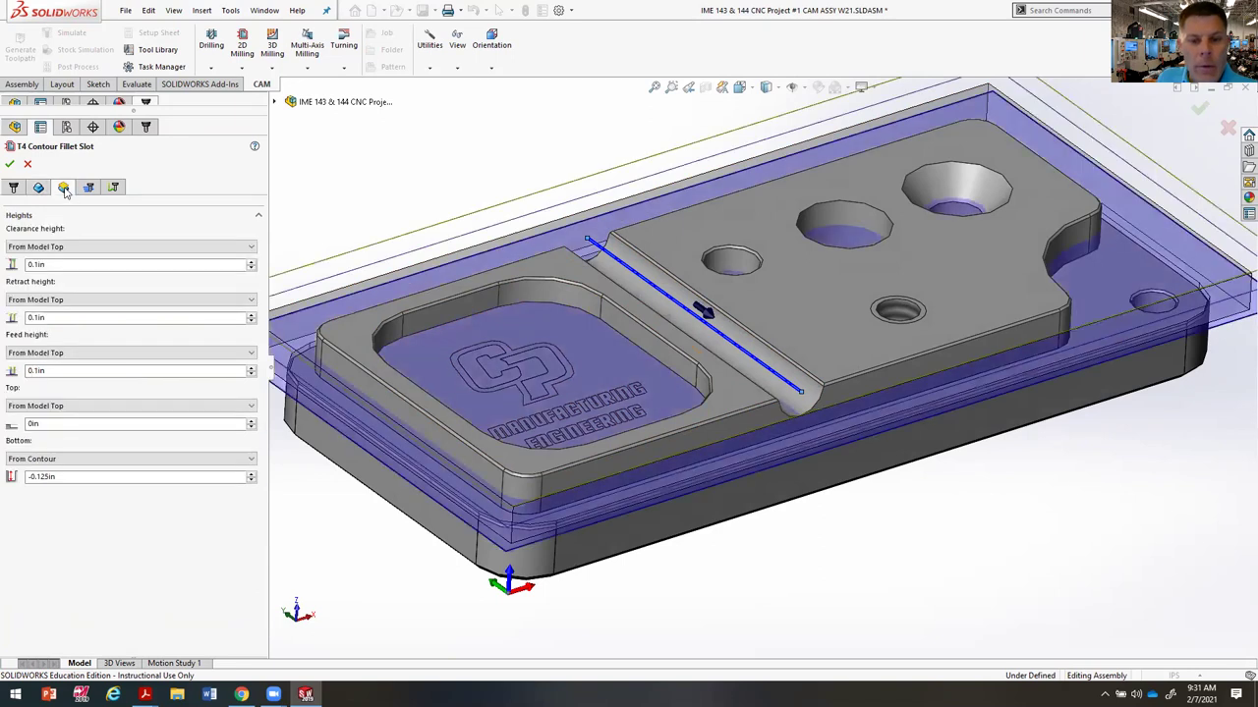
middle_click_drag(636, 417, 668, 329)
scroll(718, 364, "down", 5)
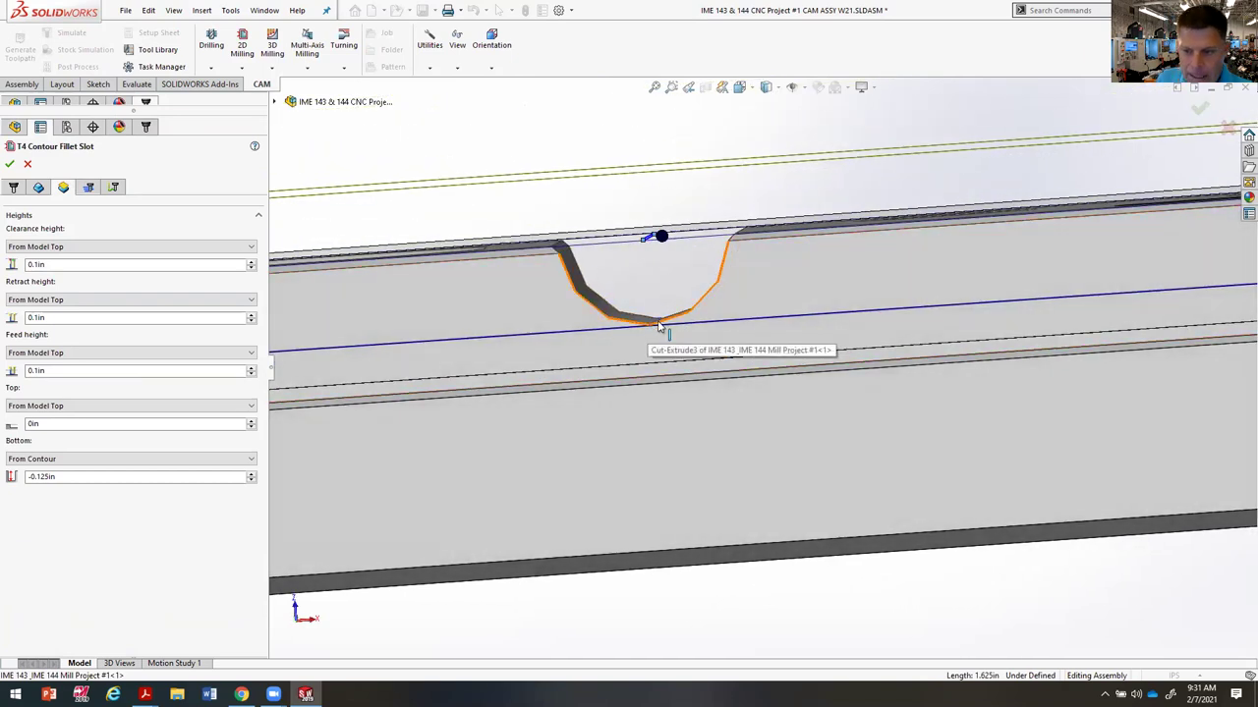
middle_click_drag(659, 328, 313, 253)
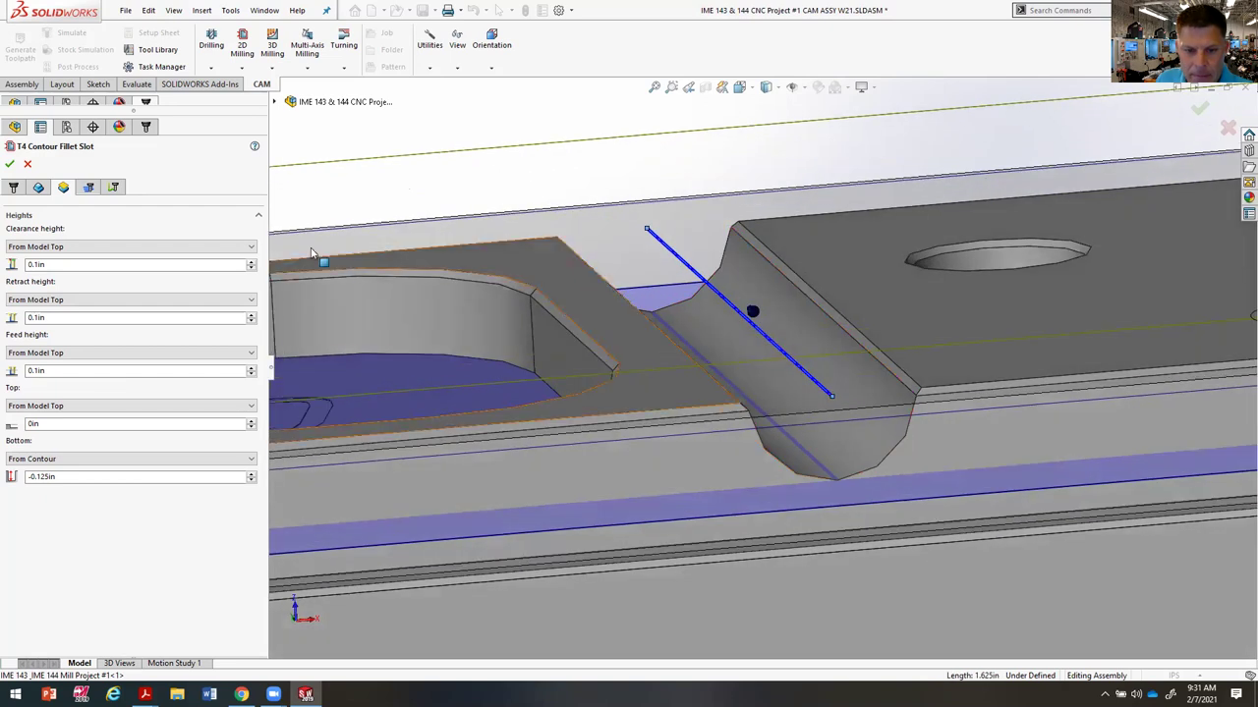
Step: Keep compensation Off and use multiple depths: 0.05in stepdown, 0.01in finishing stepdown
left_click(89, 189)
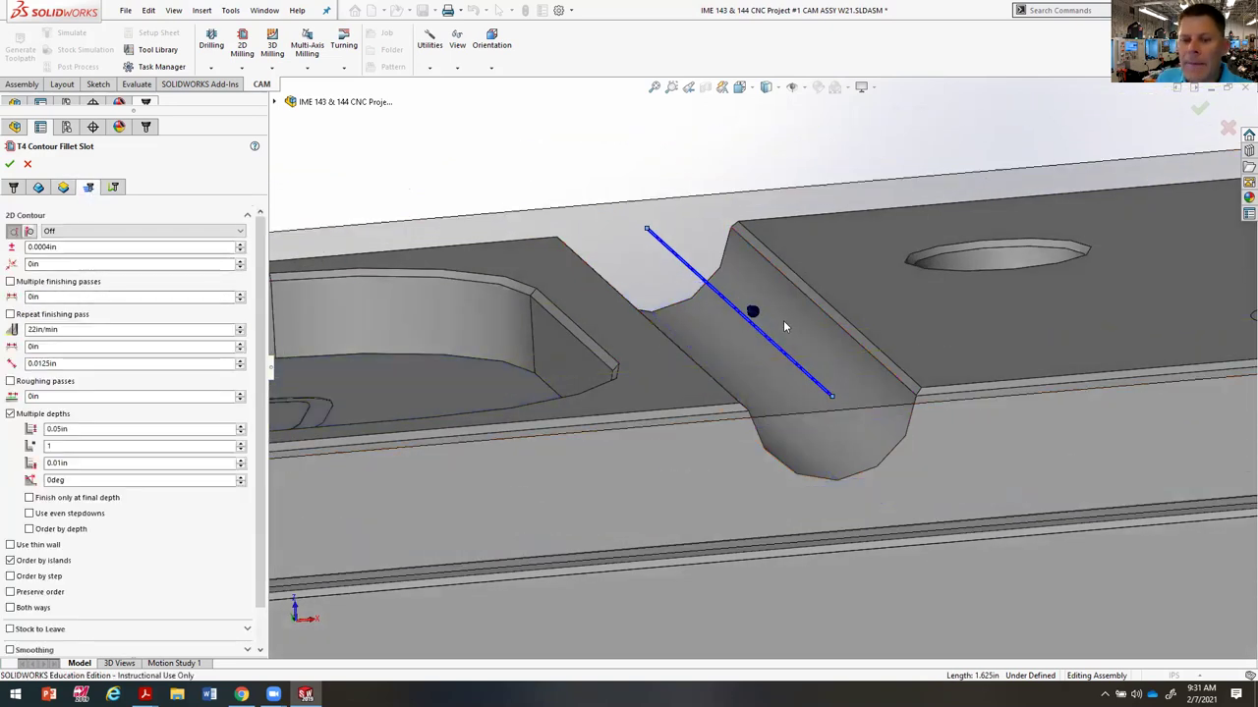
left_click(240, 231)
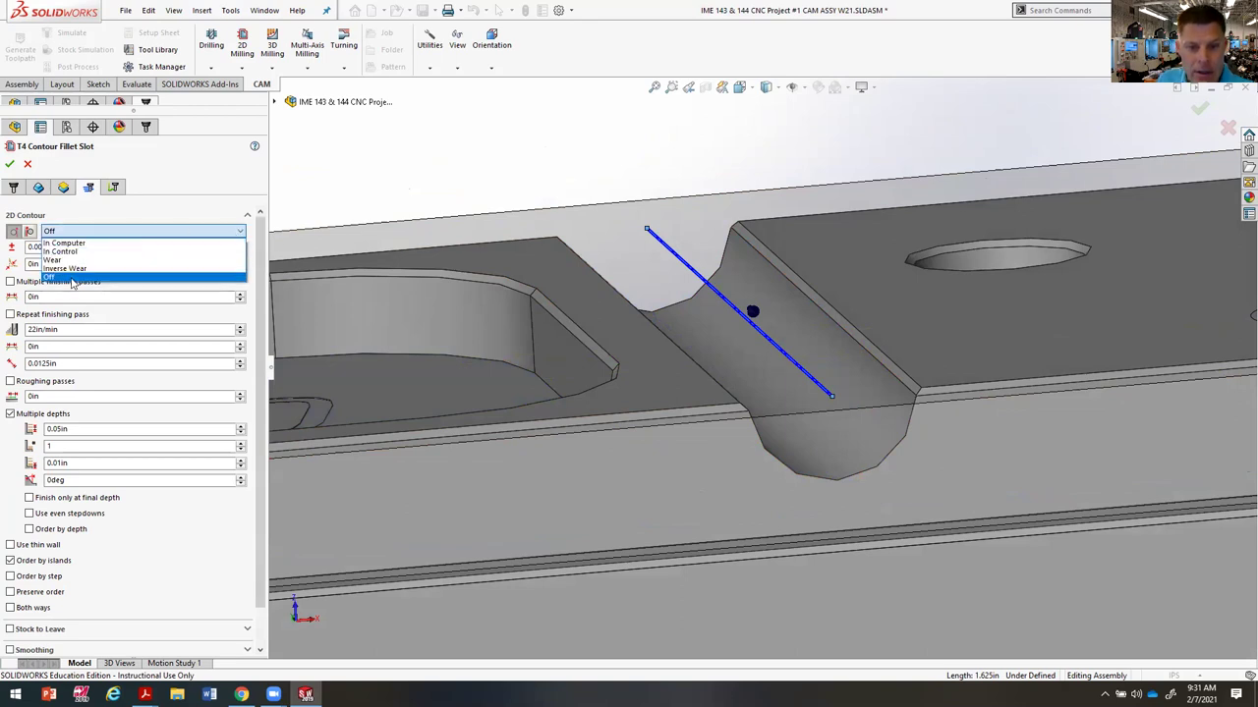
left_click(67, 277)
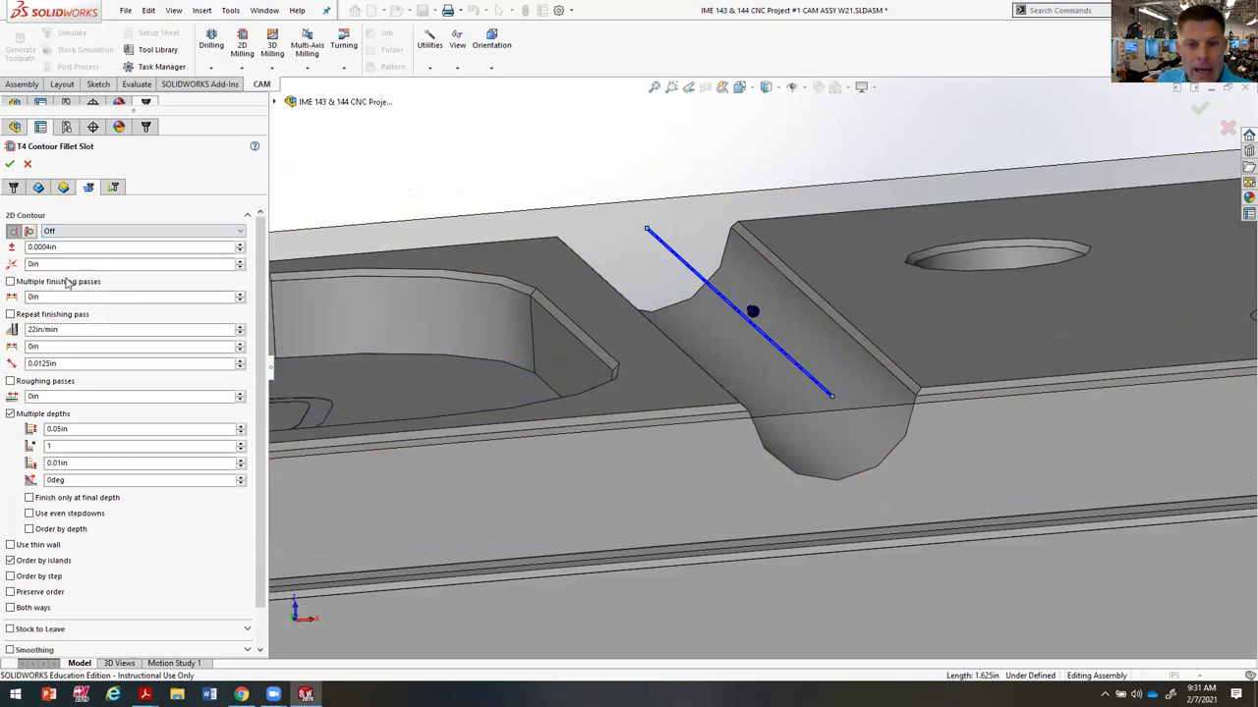
double_click(75, 429)
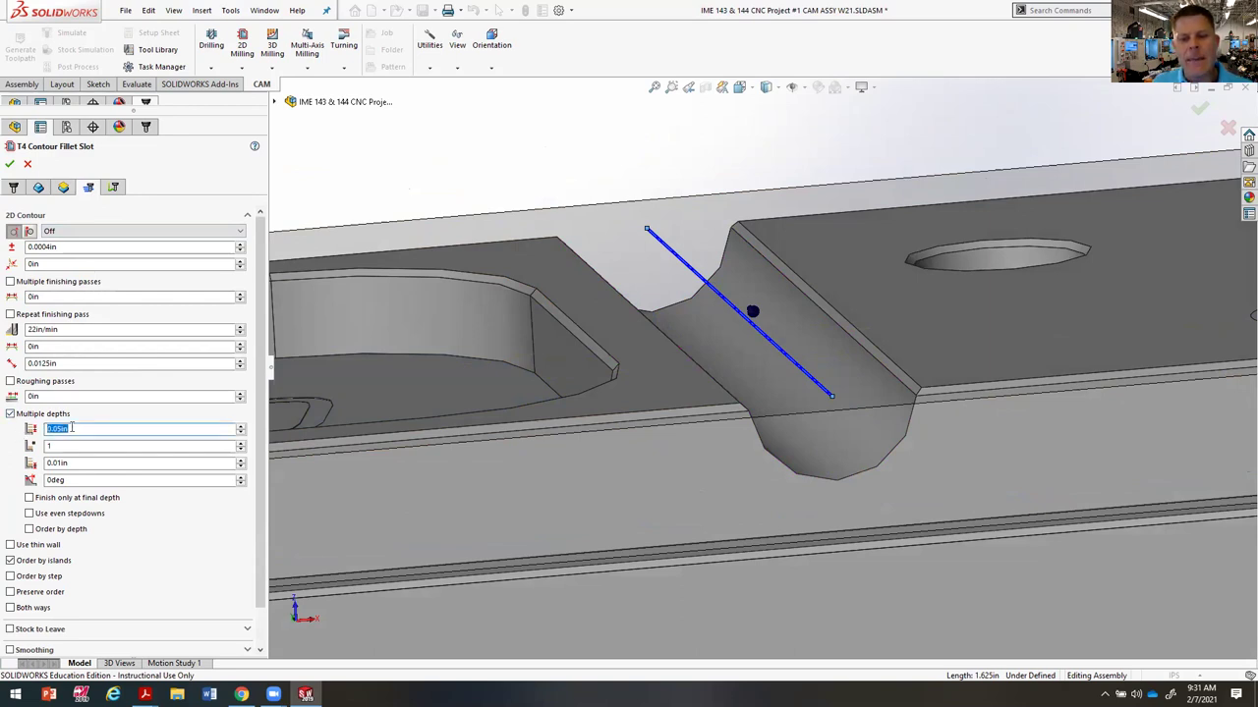
left_click(72, 466)
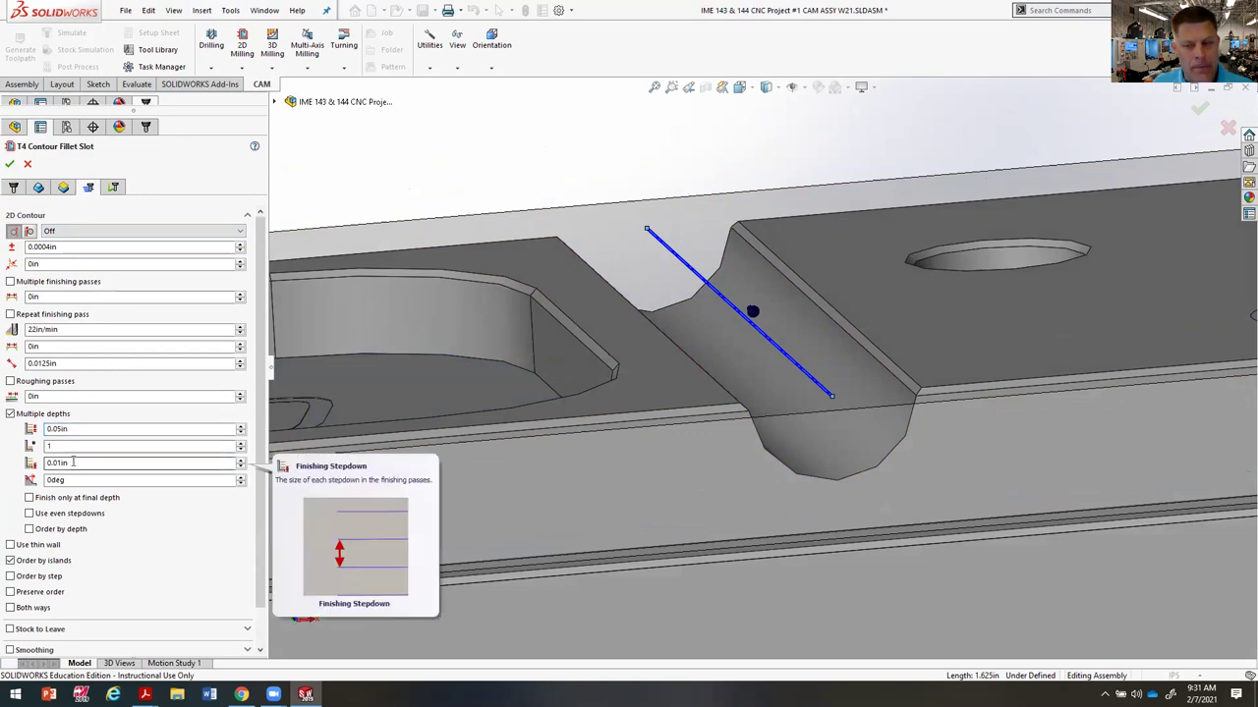
Step: Accept the T4 Contour Fillet Slot settings and inspect its stacked depth passes along the slot
left_click(10, 165)
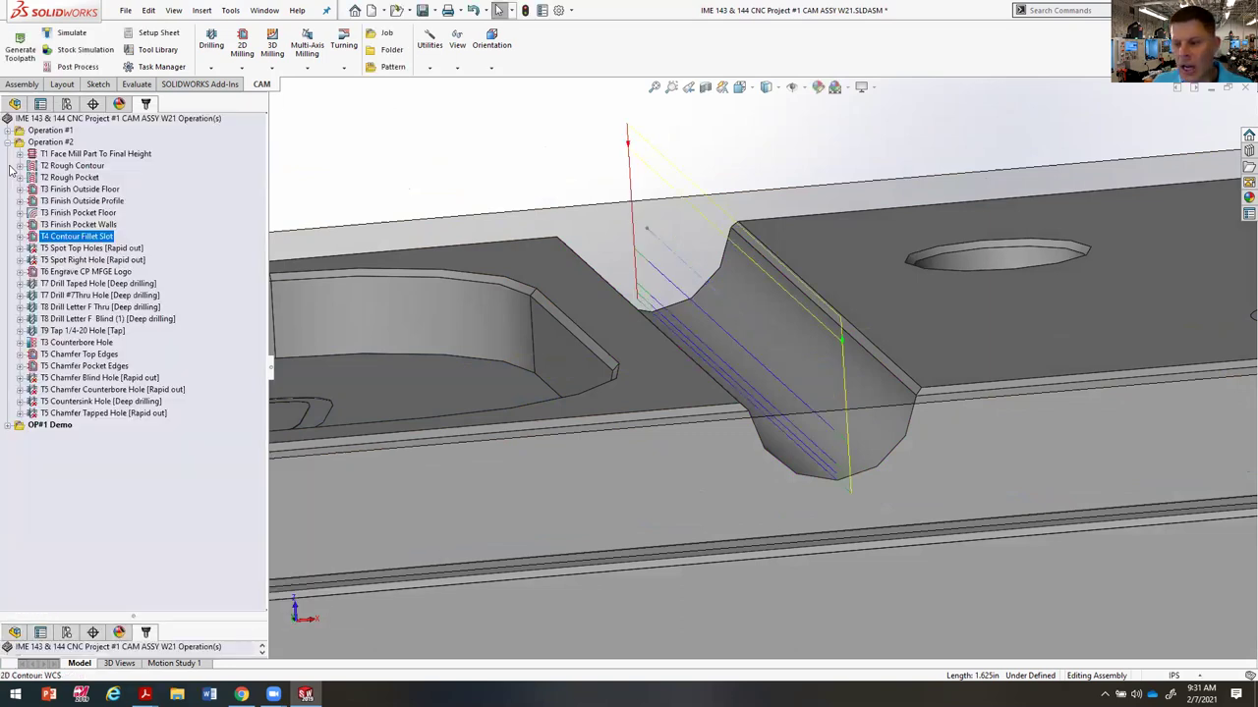
middle_click_drag(744, 321, 803, 396)
scroll(802, 396, "up", 3)
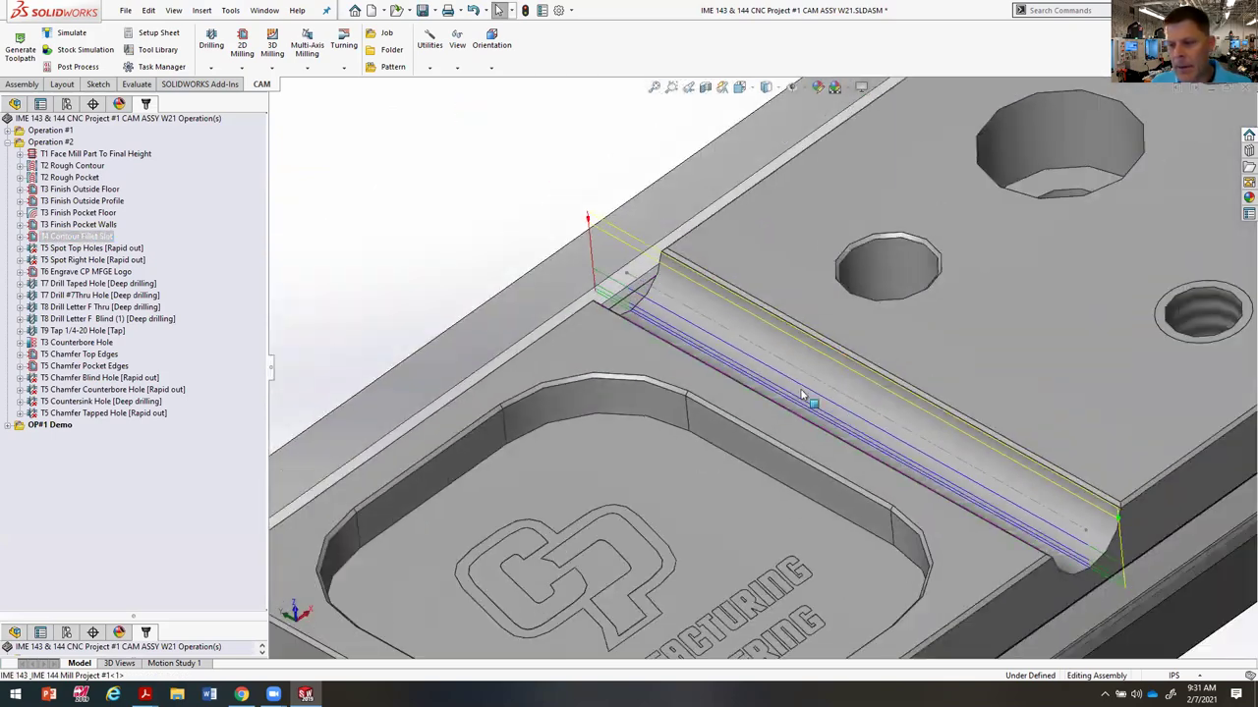
middle_click_drag(1092, 521, 1094, 570)
scroll(1090, 580, "down", 6)
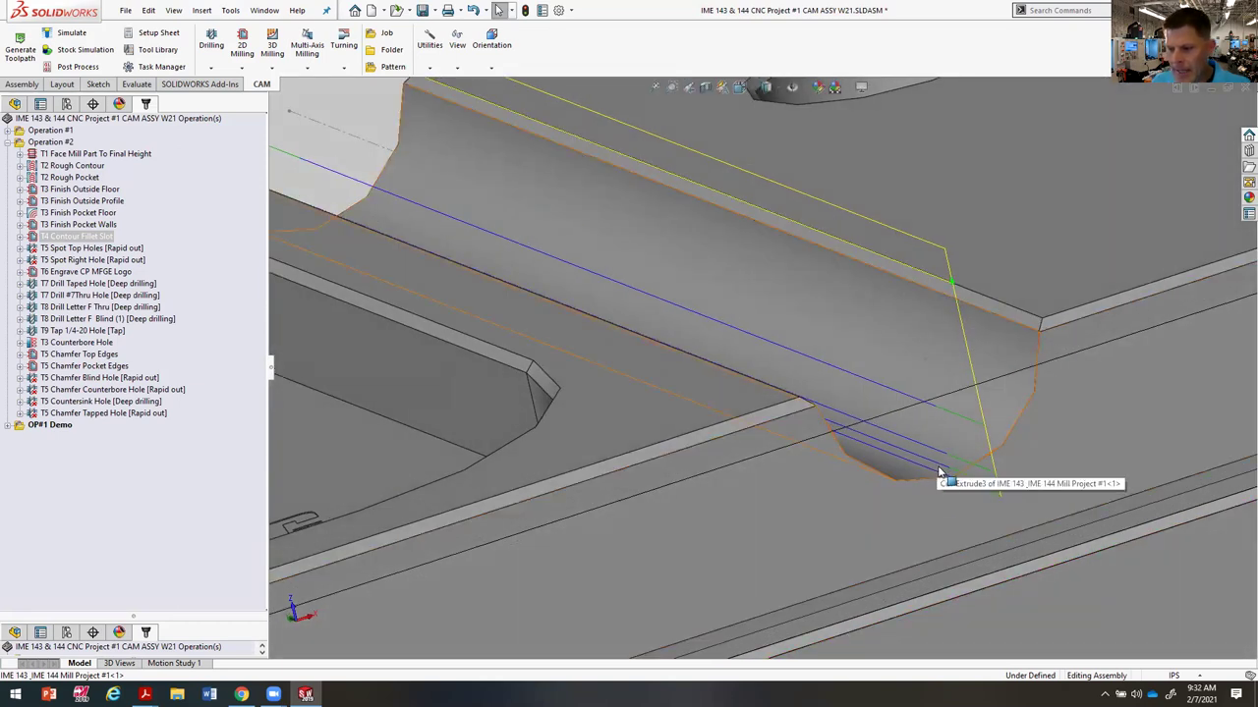
scroll(939, 474, "up", 5)
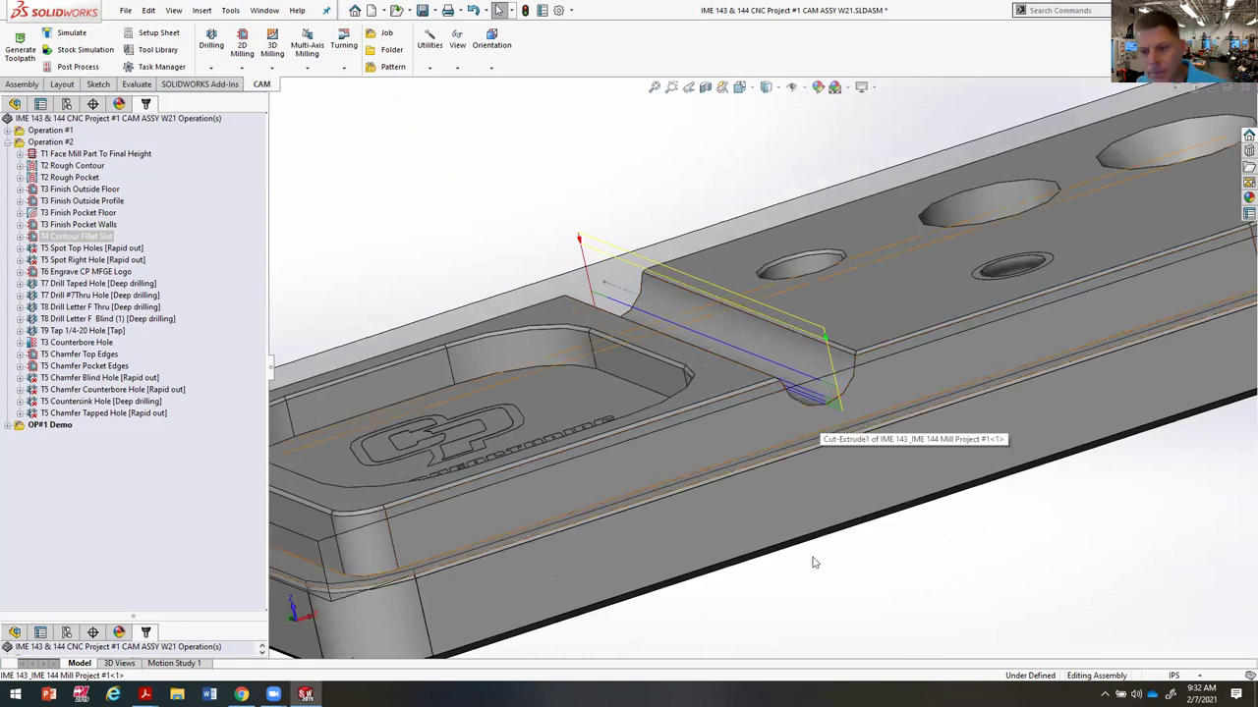
scroll(812, 562, "down", 2)
scroll(898, 553, "up", 5)
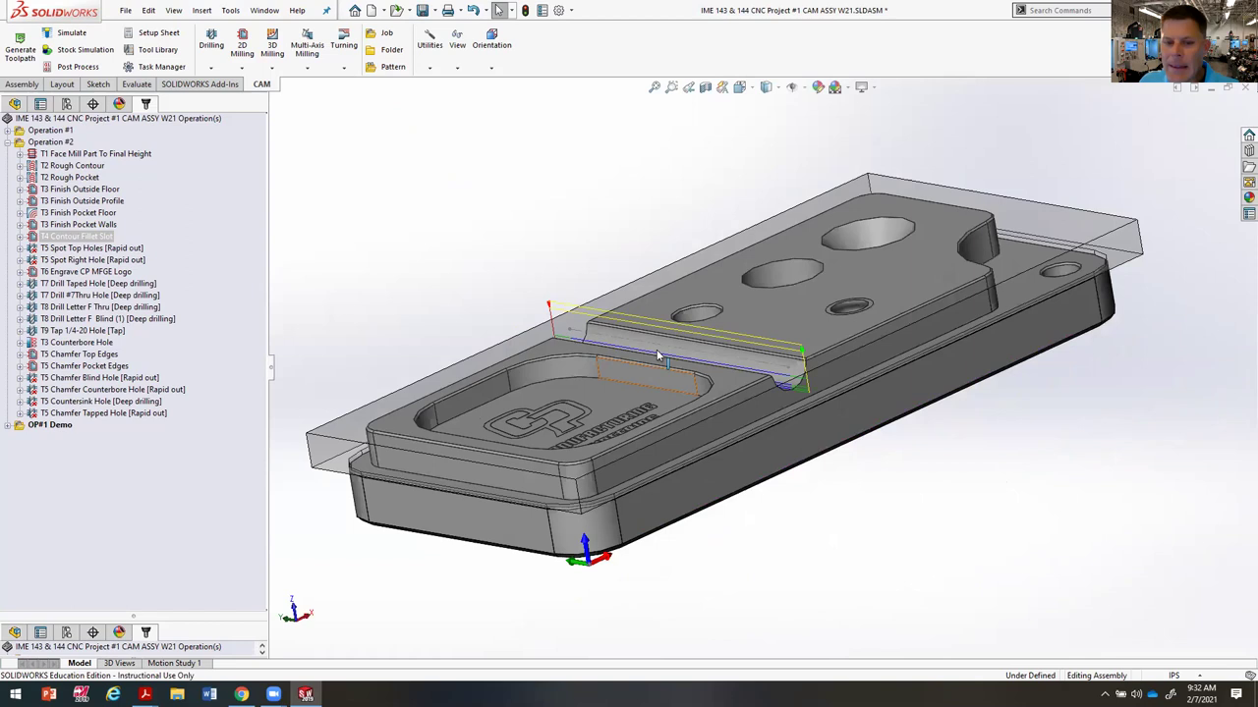
Step: Edit T5 Spot Top Holes and clear its four selected holes
left_click(93, 250)
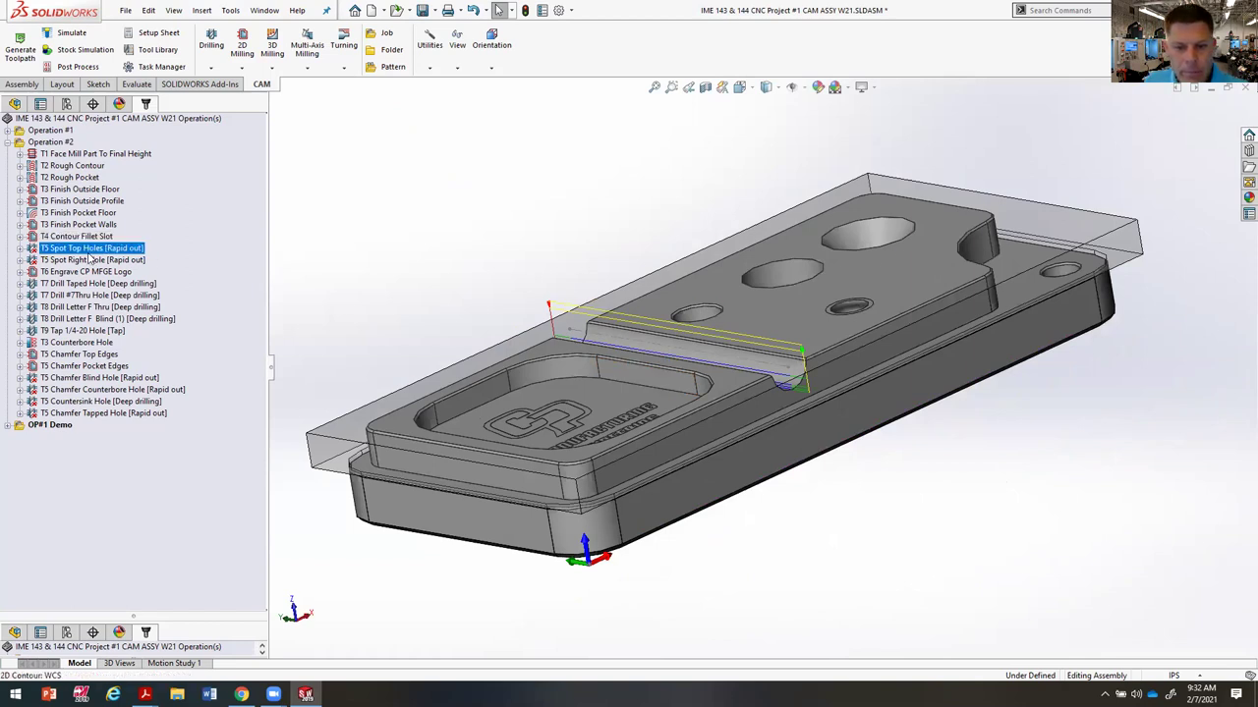
right_click(89, 251)
left_click(115, 258)
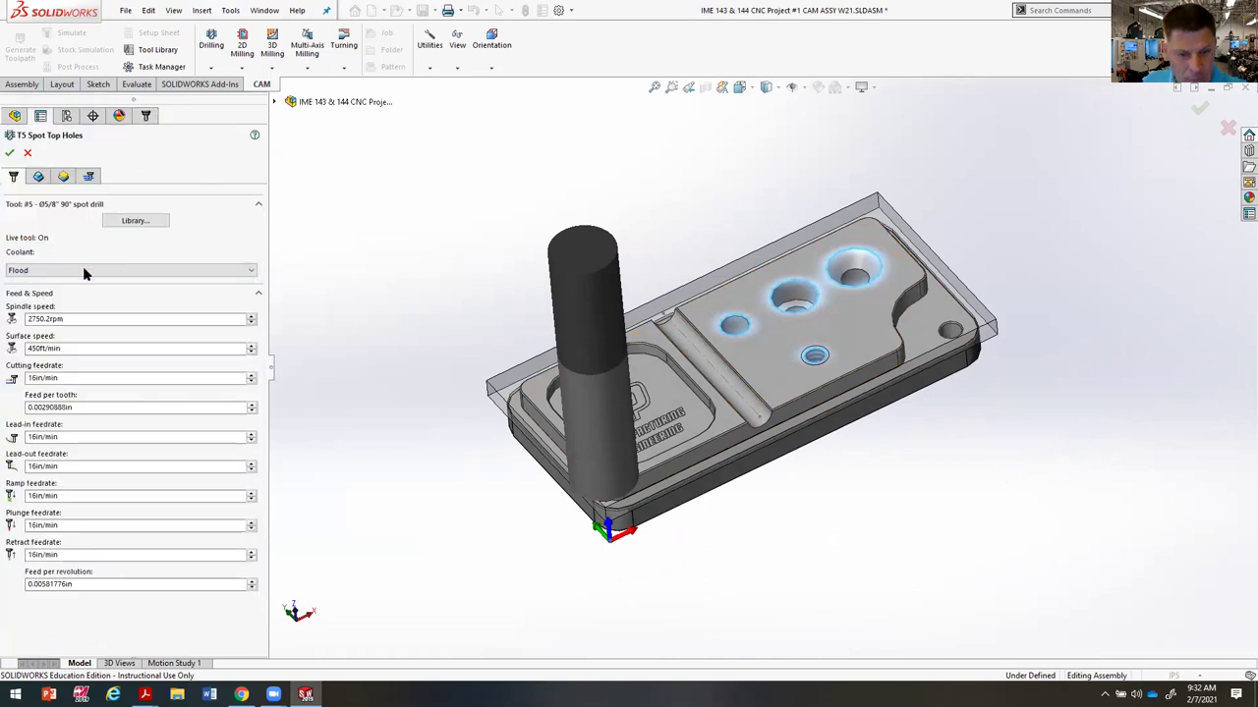
left_click(40, 178)
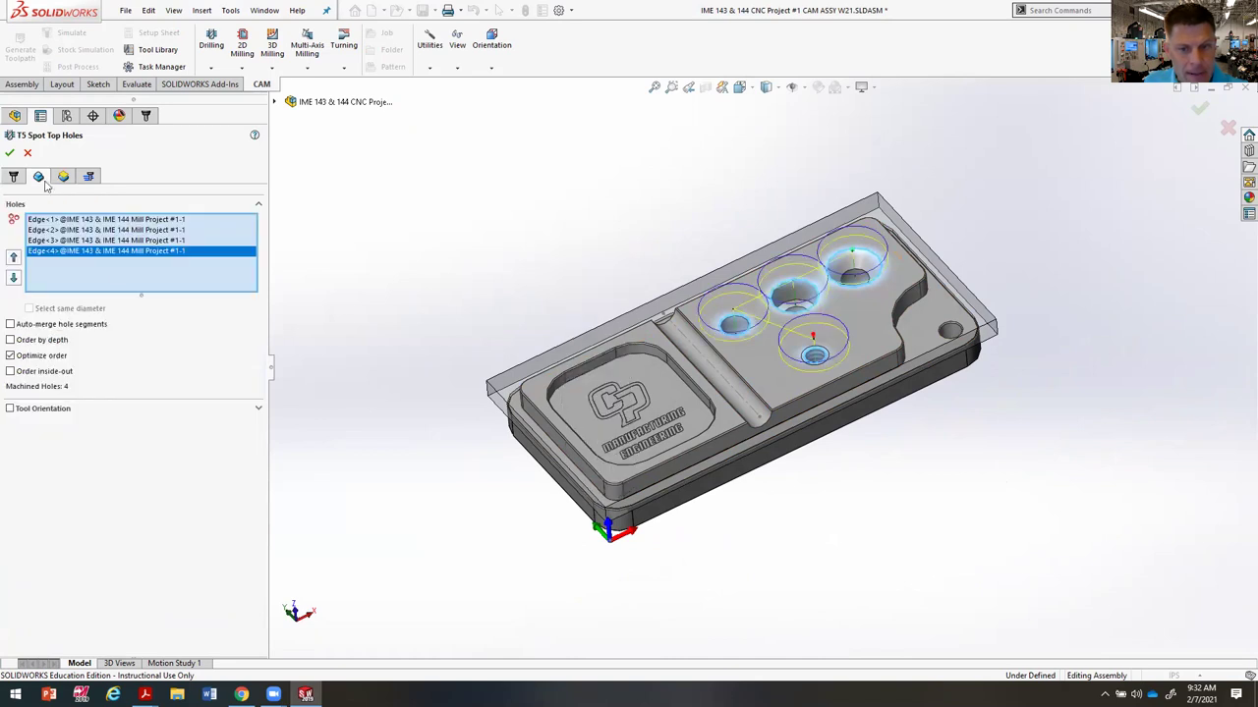
scroll(812, 346, "down", 3)
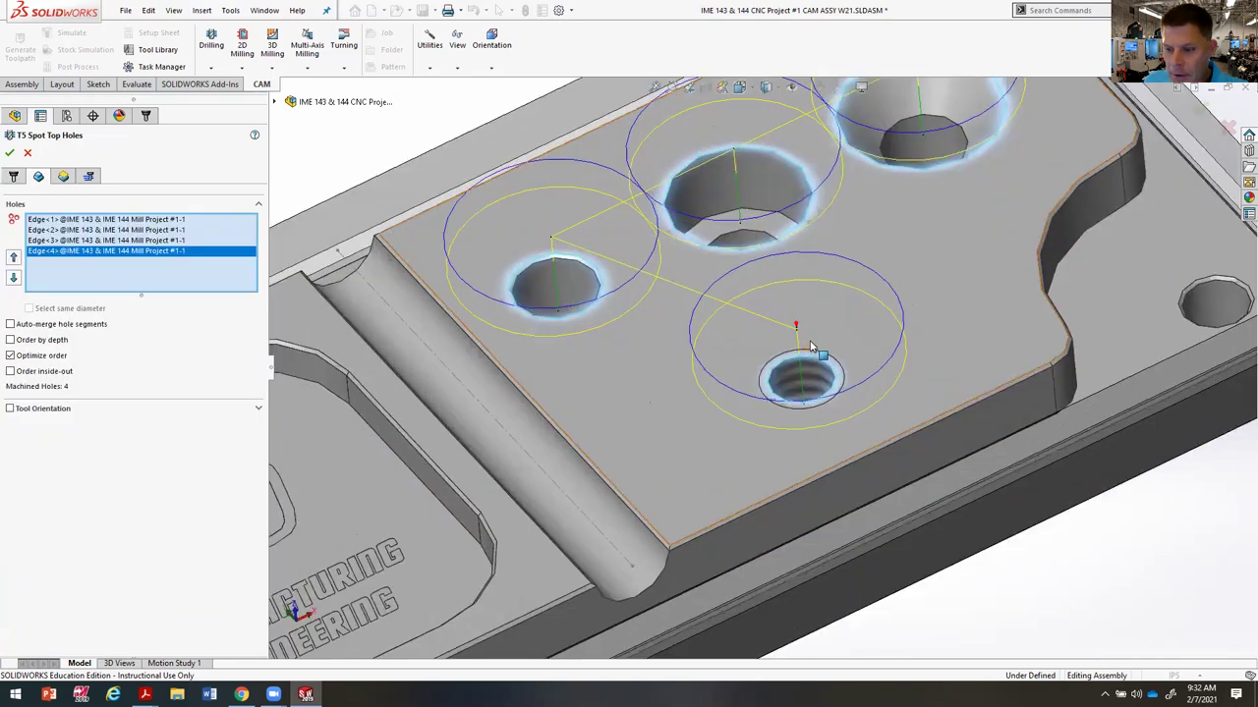
scroll(812, 346, "down", 2)
right_click(73, 271)
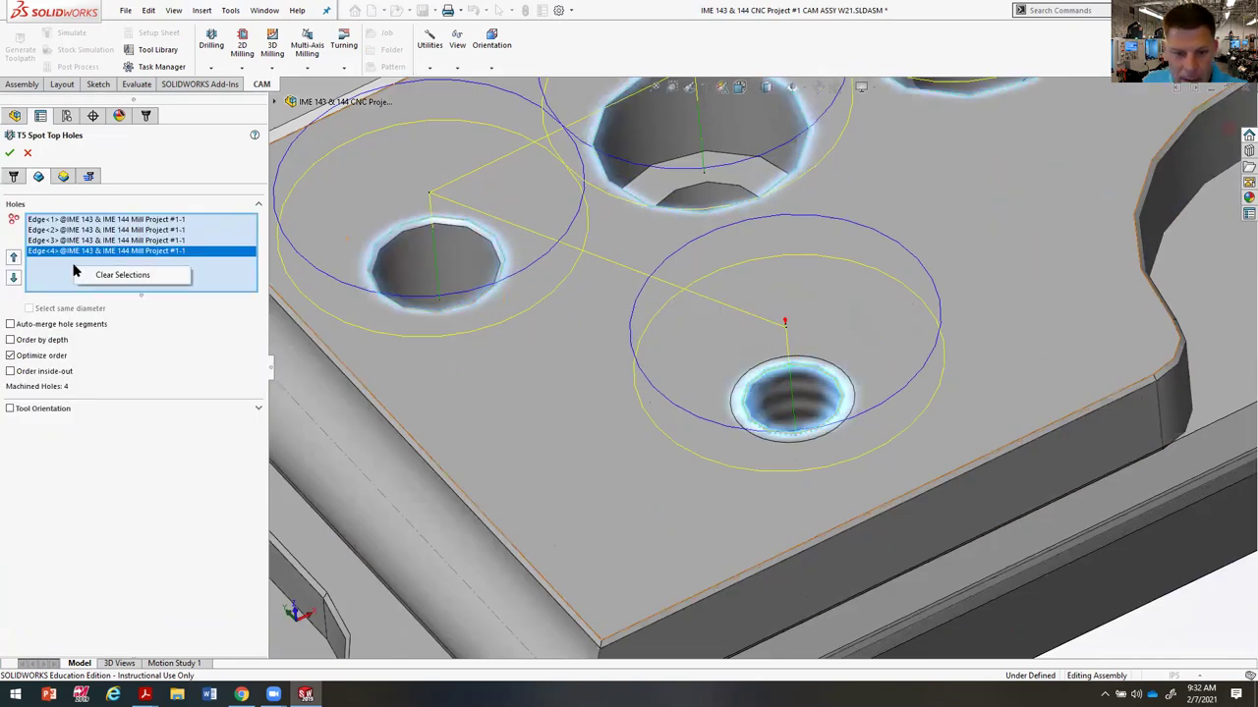
left_click(122, 274)
Step: Pick the left, threaded, countersunk and top-right holes in that drilling order
left_click(396, 308)
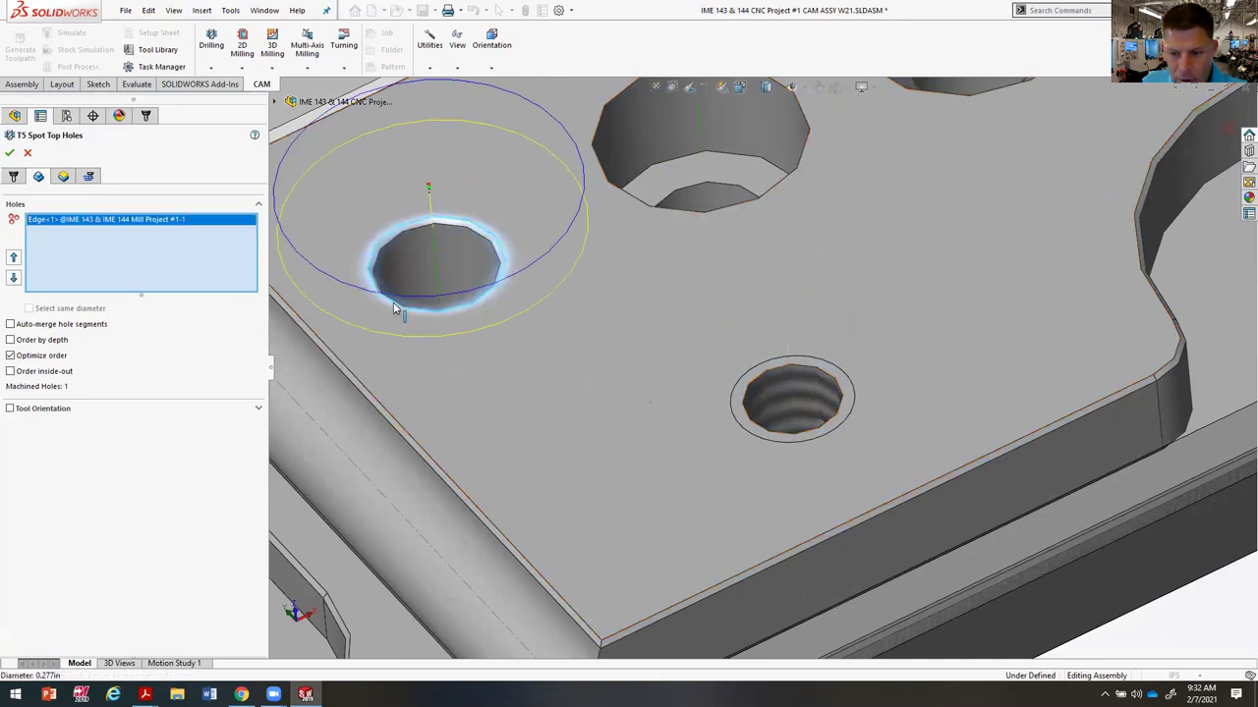
left_click(792, 362)
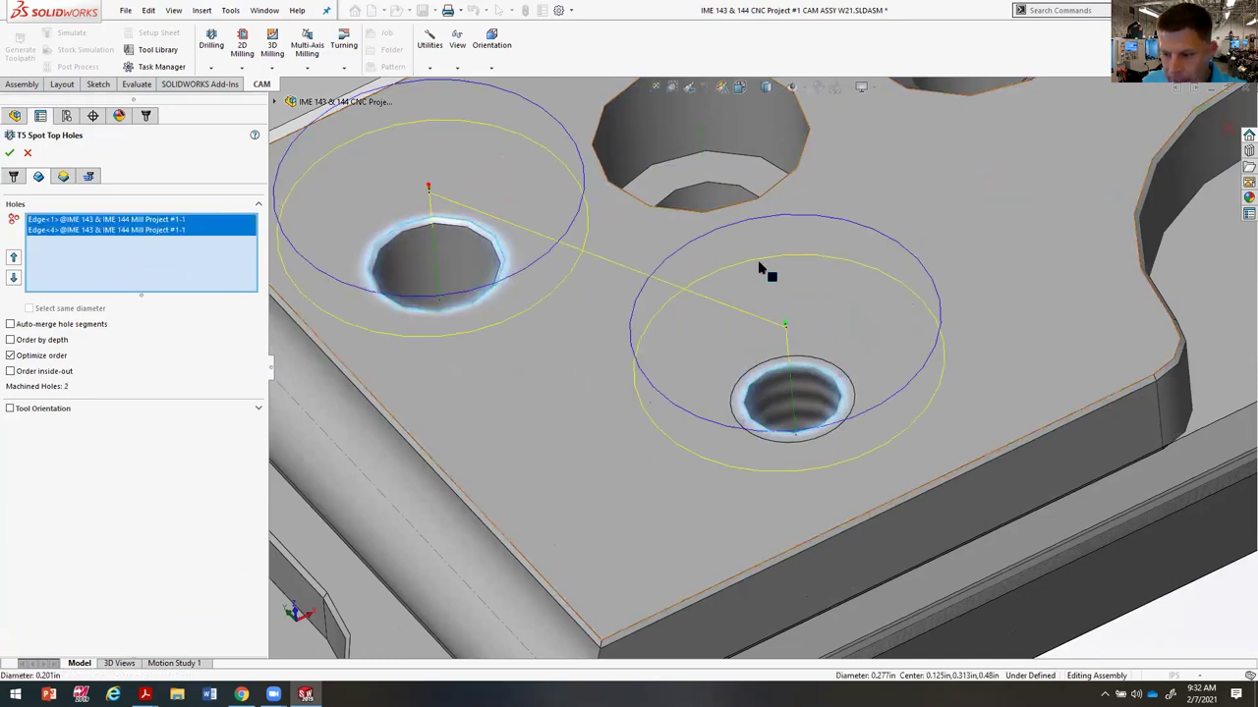
left_click(754, 208)
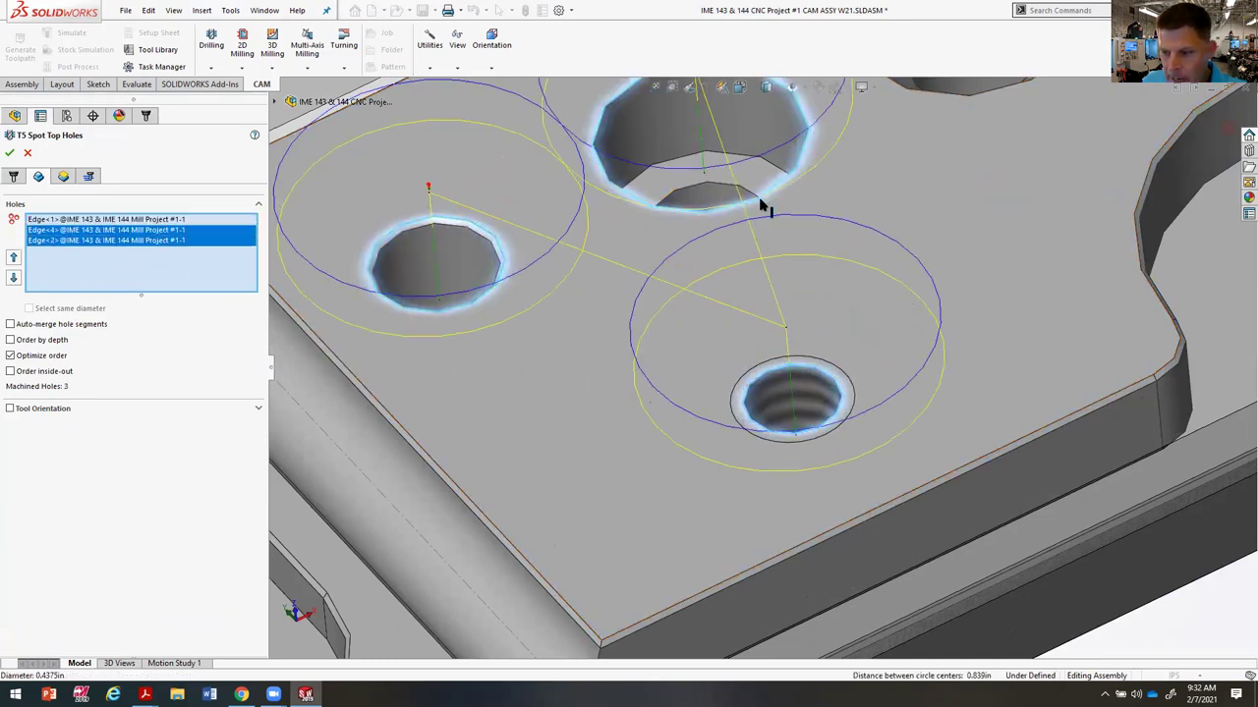
left_click(969, 103)
scroll(979, 116, "up", 3)
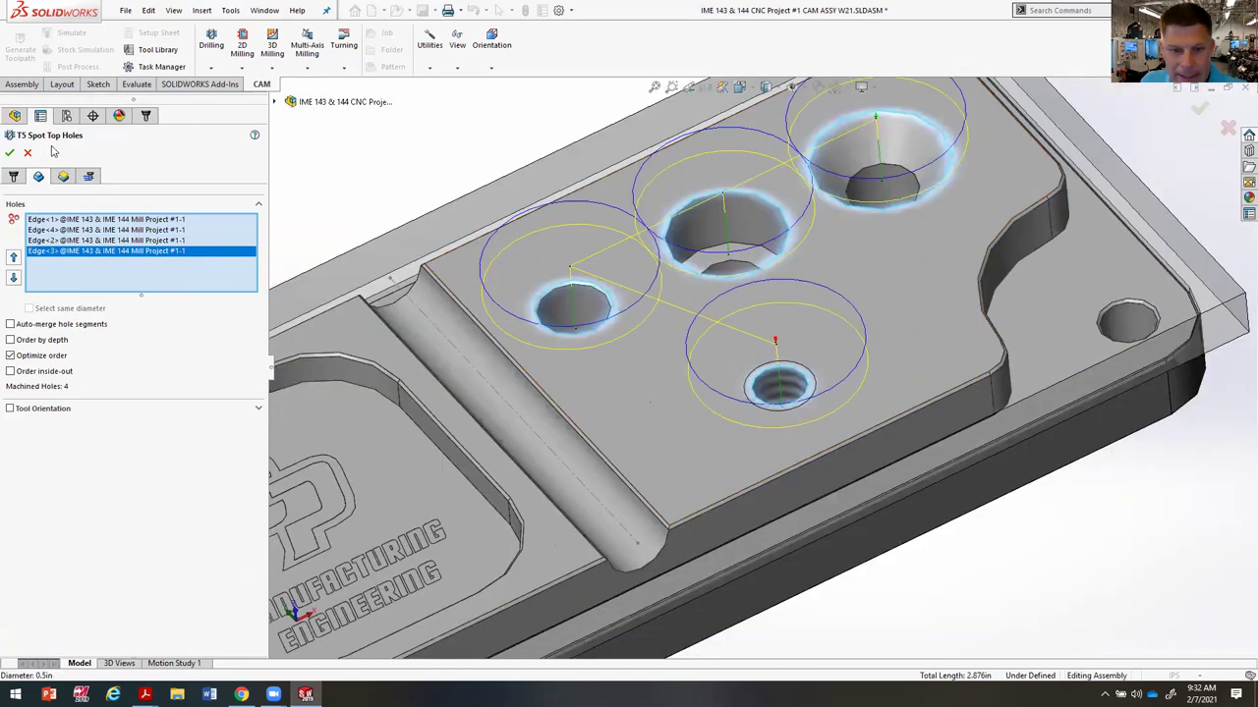
Step: Check the -0.1in bottom height and drilling cycle, then accept the T5 Spot Top Holes operation
left_click(63, 176)
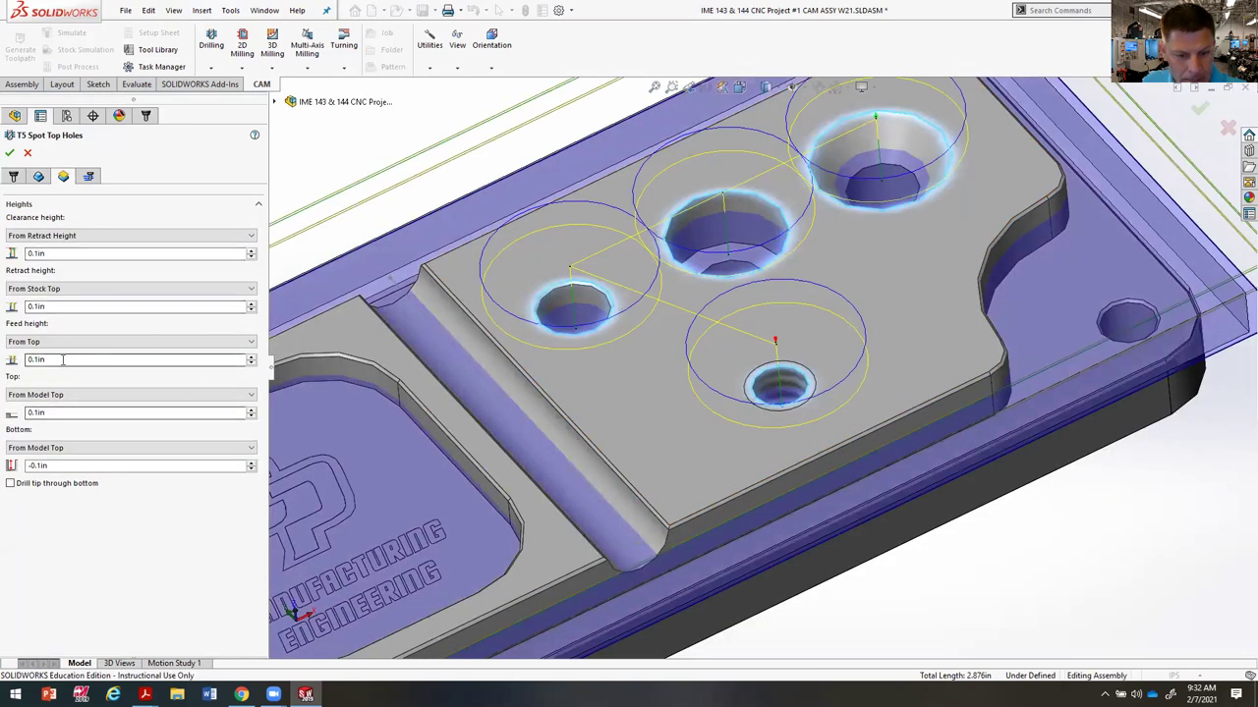
left_click(39, 466)
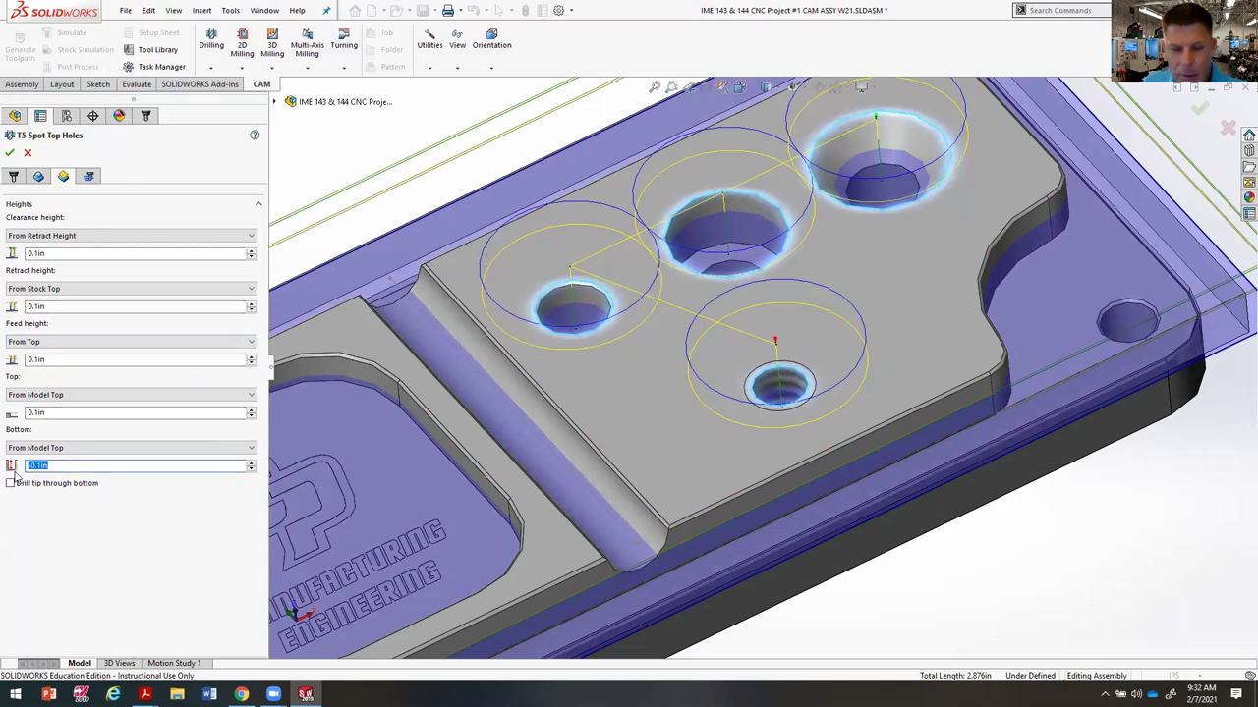
left_click(90, 176)
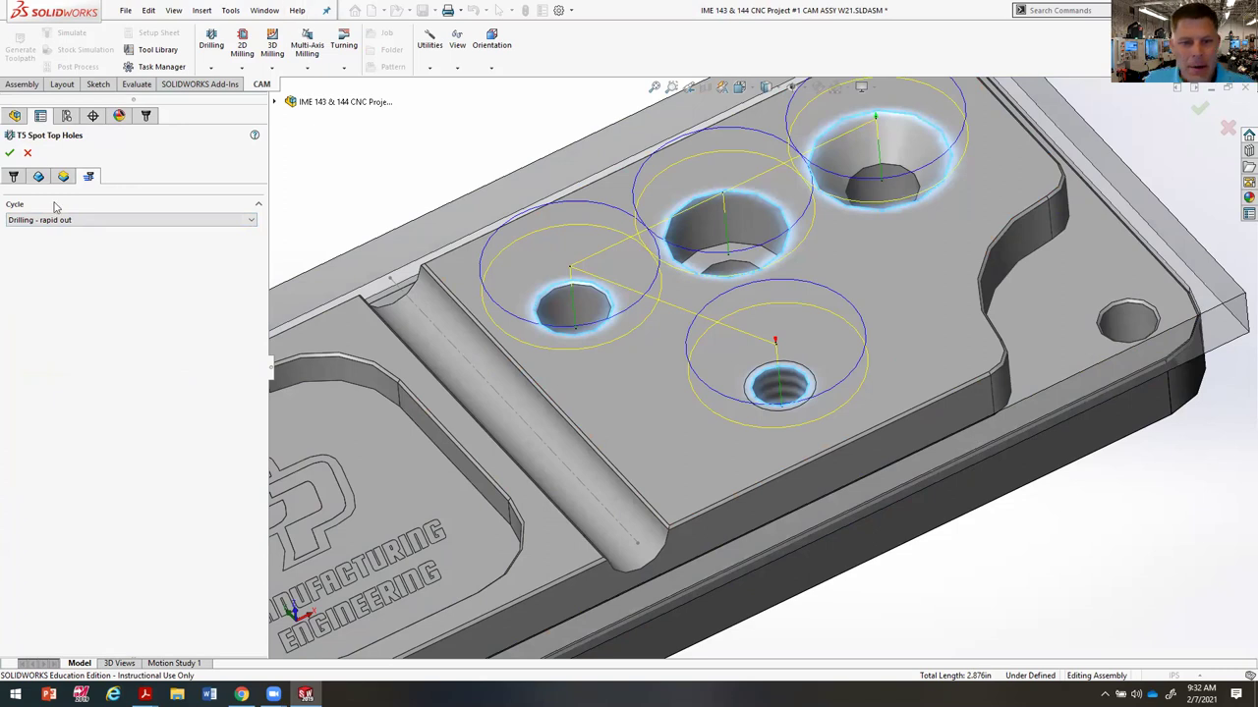
left_click(10, 152)
Step: Select operations T1 Face Mill Part To Final Height through T5 Spot Top Holes and launch Stock Simulation
scroll(835, 295, "up", 3)
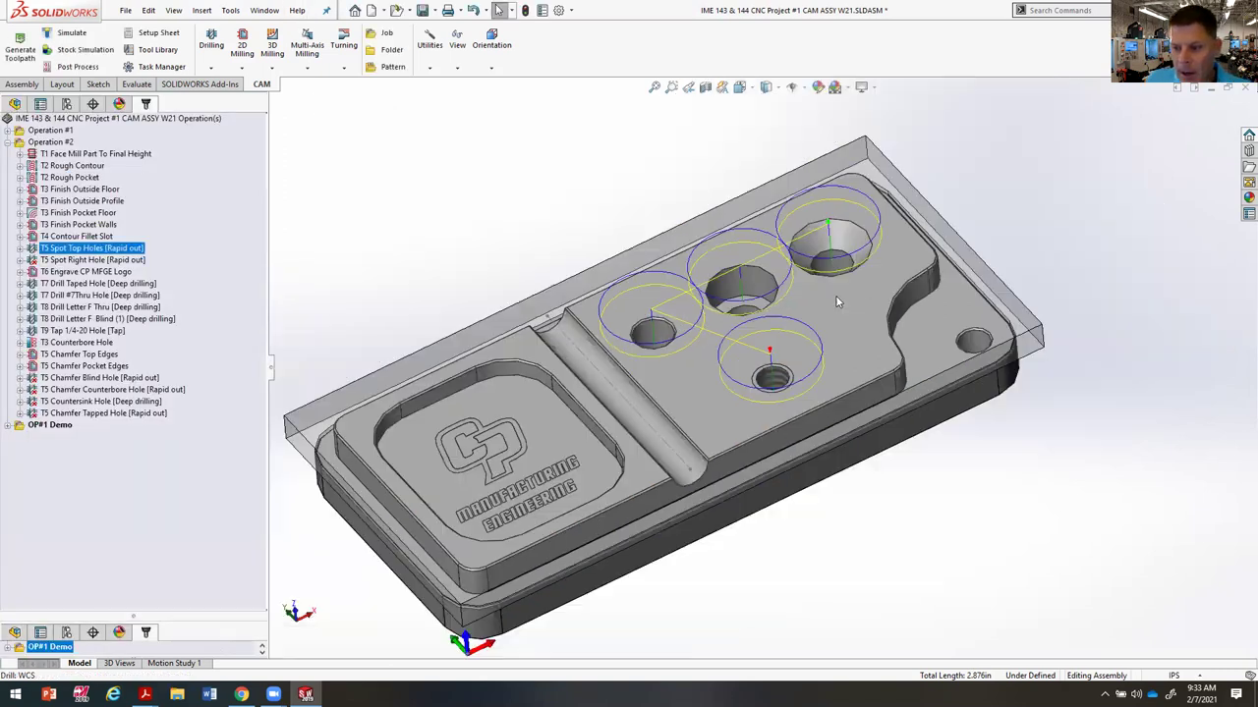
middle_click_drag(894, 373, 892, 283)
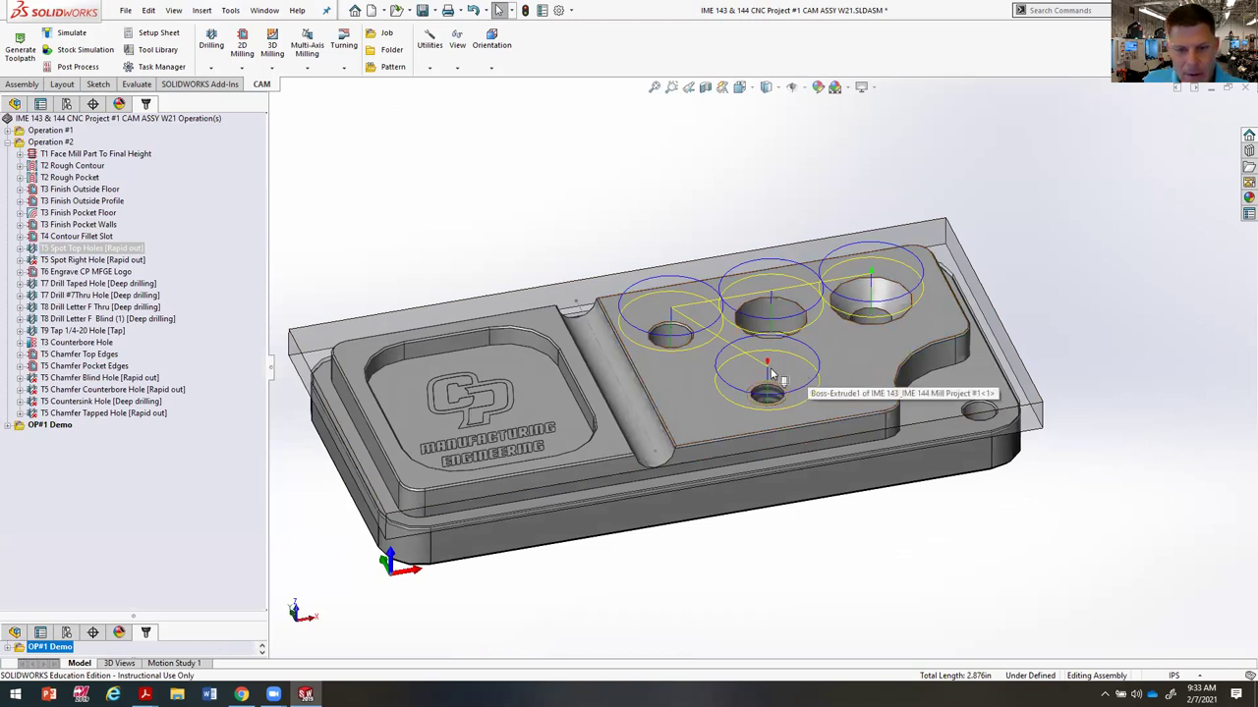
left_click(78, 154, "ctrl")
left_click(77, 155)
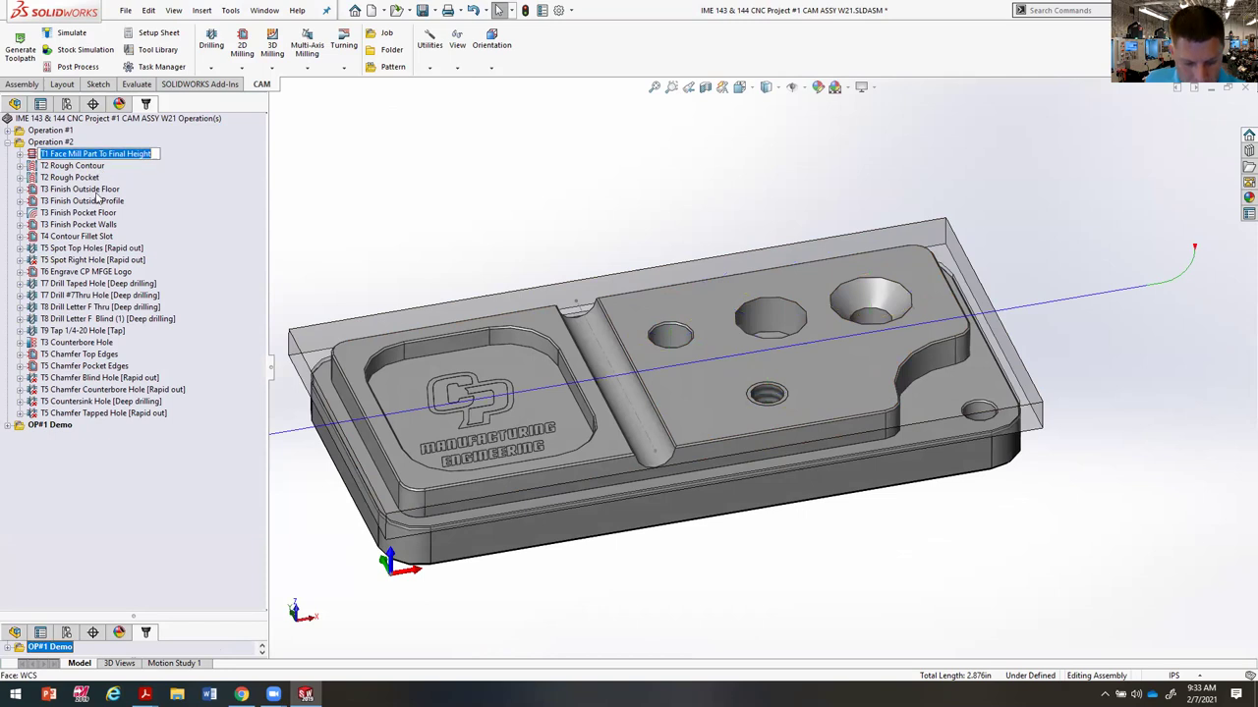
left_click(98, 248, "shift")
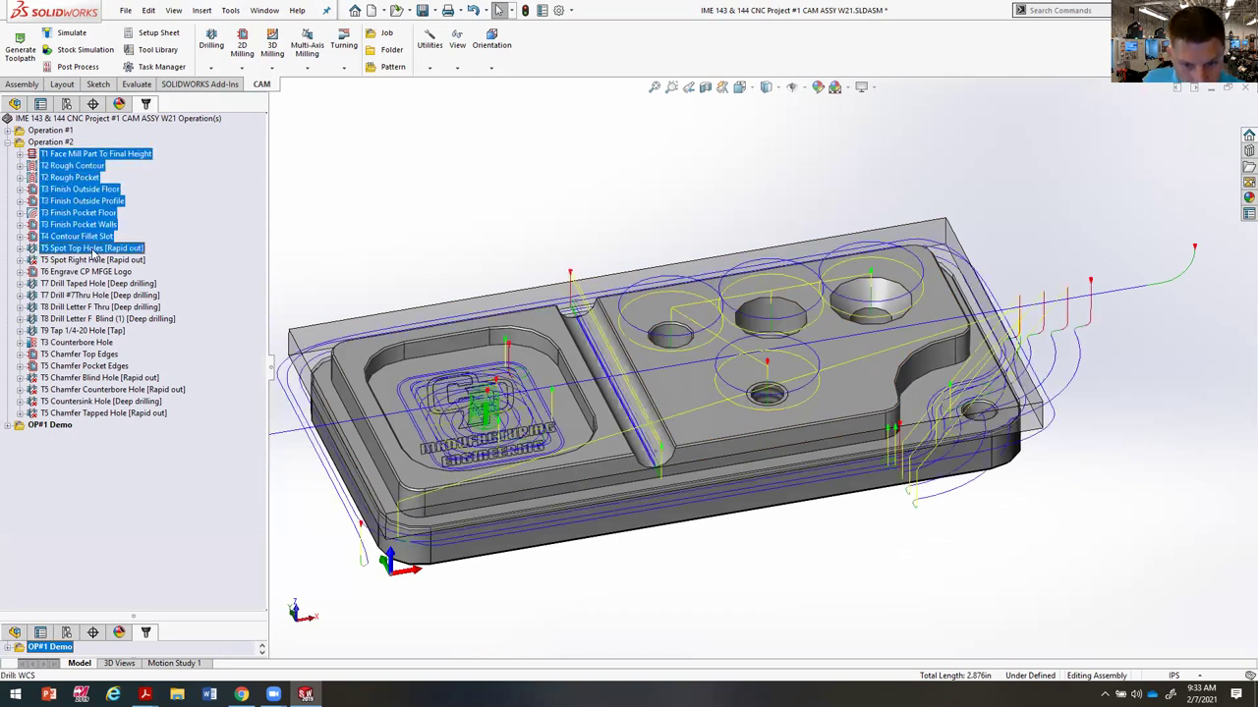
left_click(76, 52)
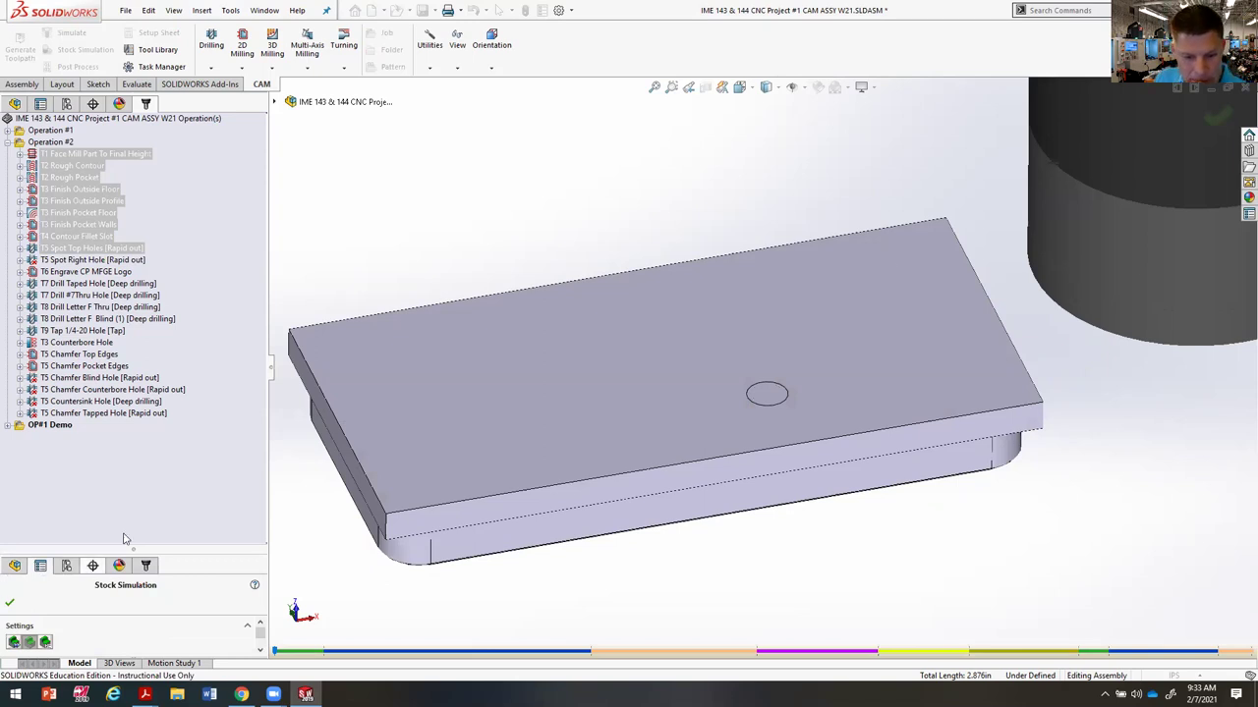
Step: Play the stock simulation and jump it to the end
left_click_drag(59, 425, 157, 116)
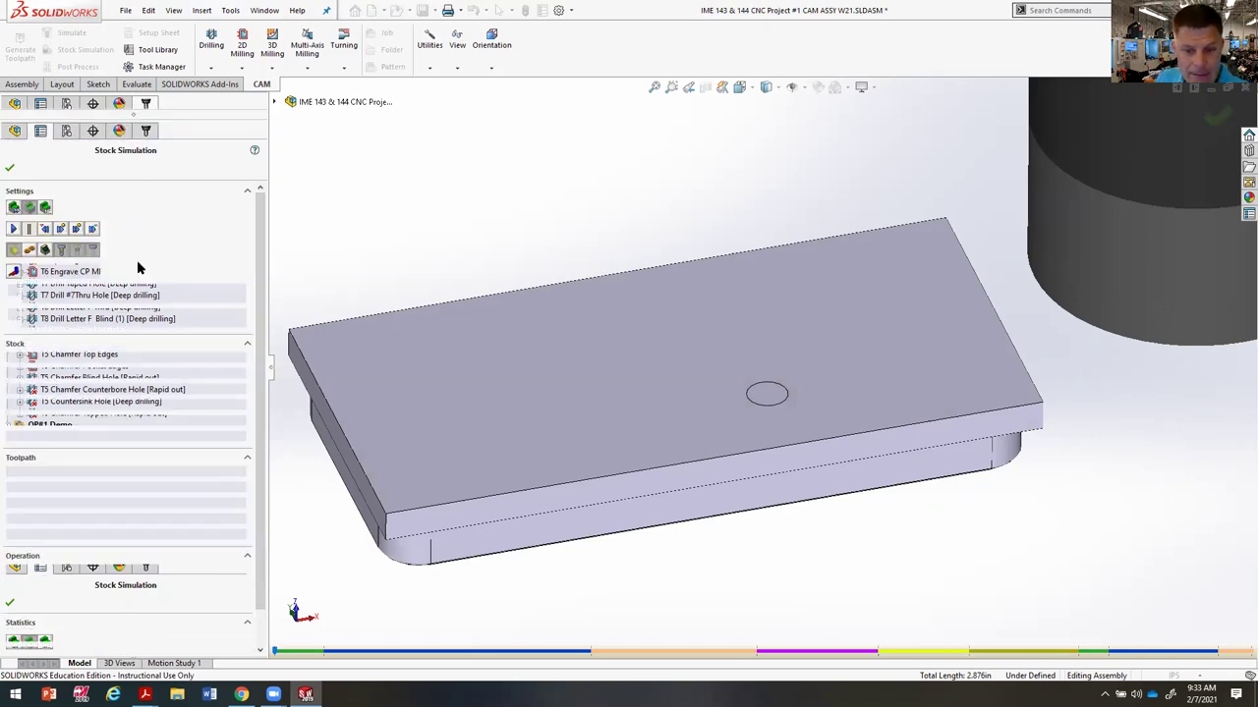
left_click(14, 229)
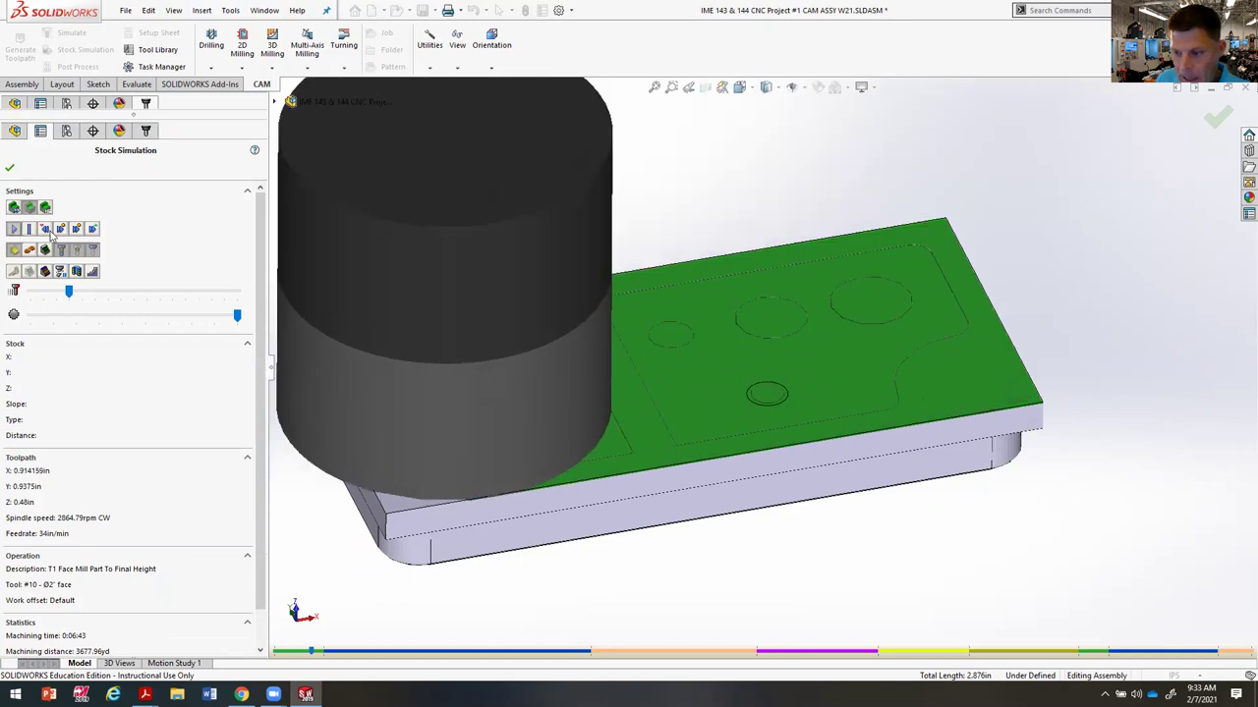
left_click_drag(119, 291, 198, 291)
Step: Inspect the cut logo pocket, fillet slot and four spot-drilled holes from several angles
middle_click_drag(781, 484, 743, 547)
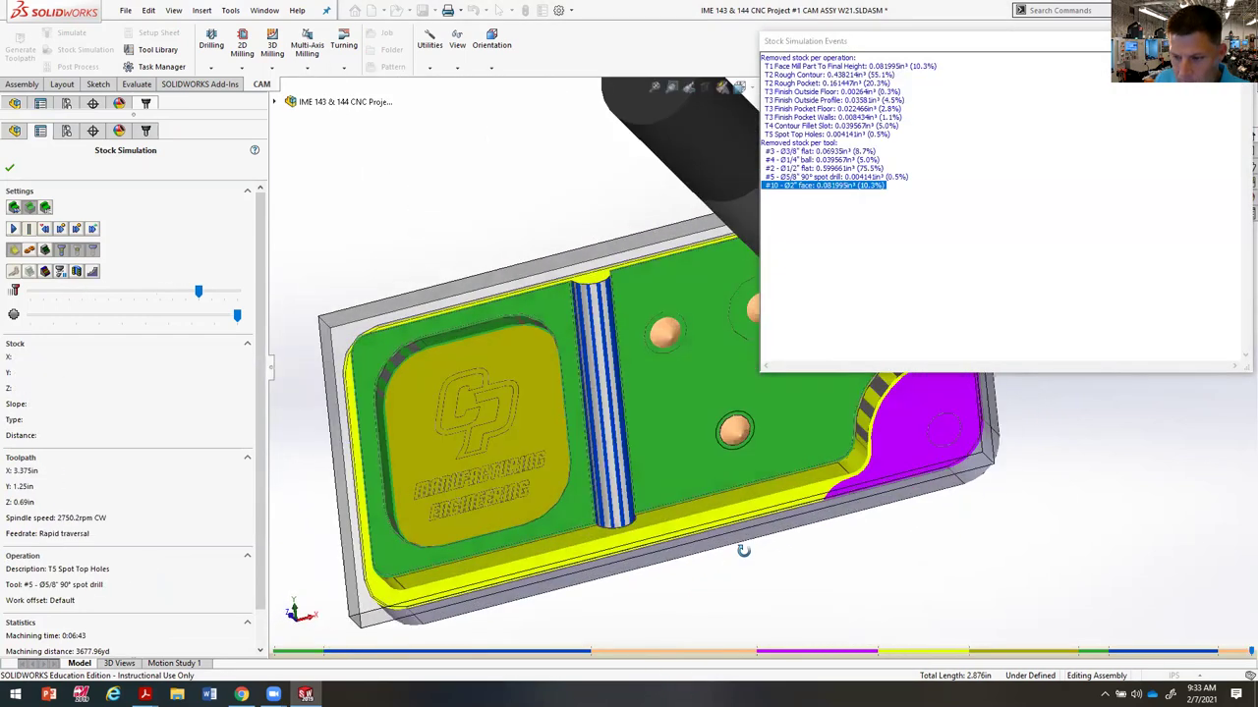
scroll(767, 446, "up", 5)
scroll(770, 398, "down", 8)
scroll(708, 270, "up", 2)
middle_click_drag(730, 266, 941, 453, "ctrl")
scroll(982, 472, "up", 4)
middle_click_drag(1075, 494, 794, 398, "ctrl")
scroll(639, 455, "down", 3)
middle_click_drag(639, 455, 618, 360)
scroll(735, 445, "down", 5)
scroll(735, 445, "up", 3)
scroll(668, 363, "up", 2)
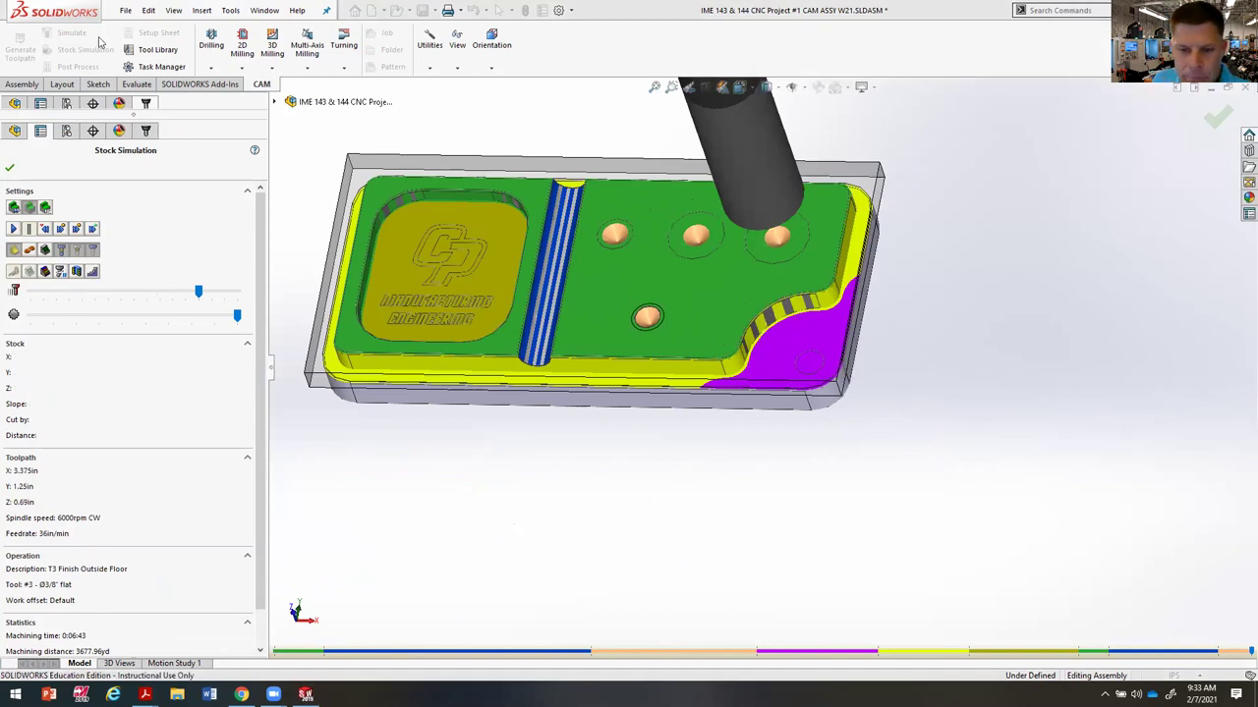
Step: Leave the simulation, preview the T6 Engrave CP MFGE Logo toolpath closely, and show 2D milling strategies
left_click(8, 169)
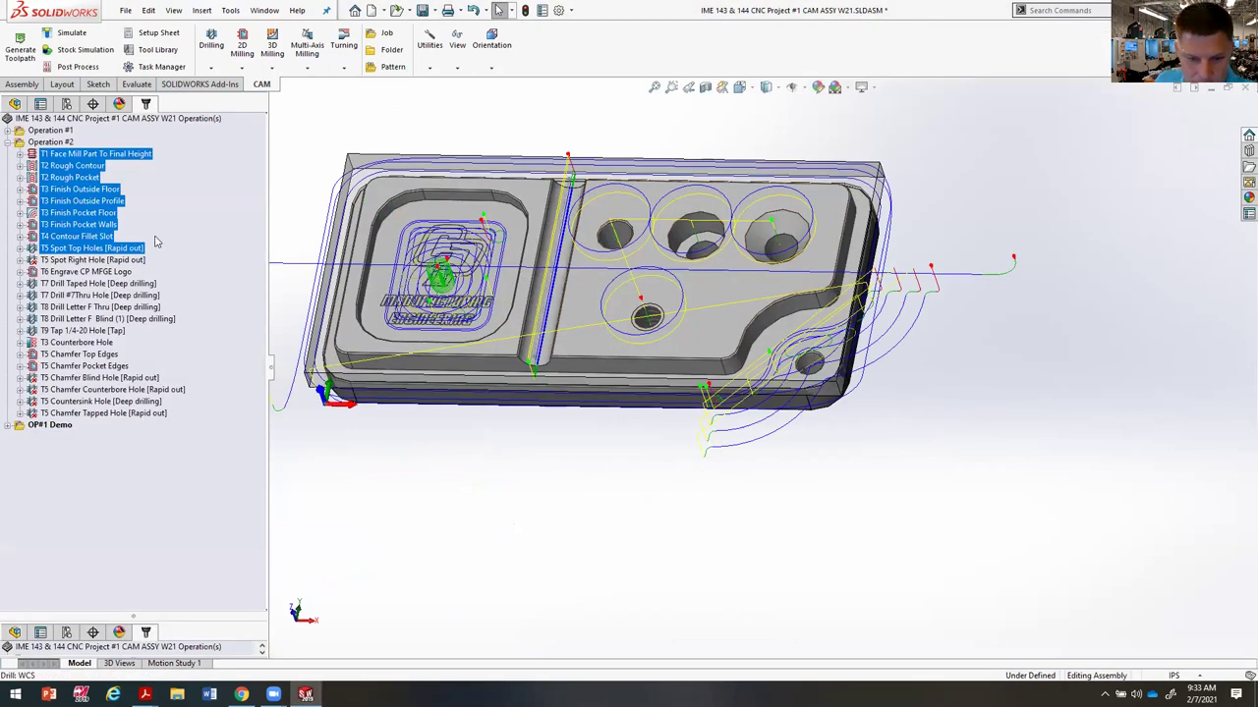
left_click(103, 260)
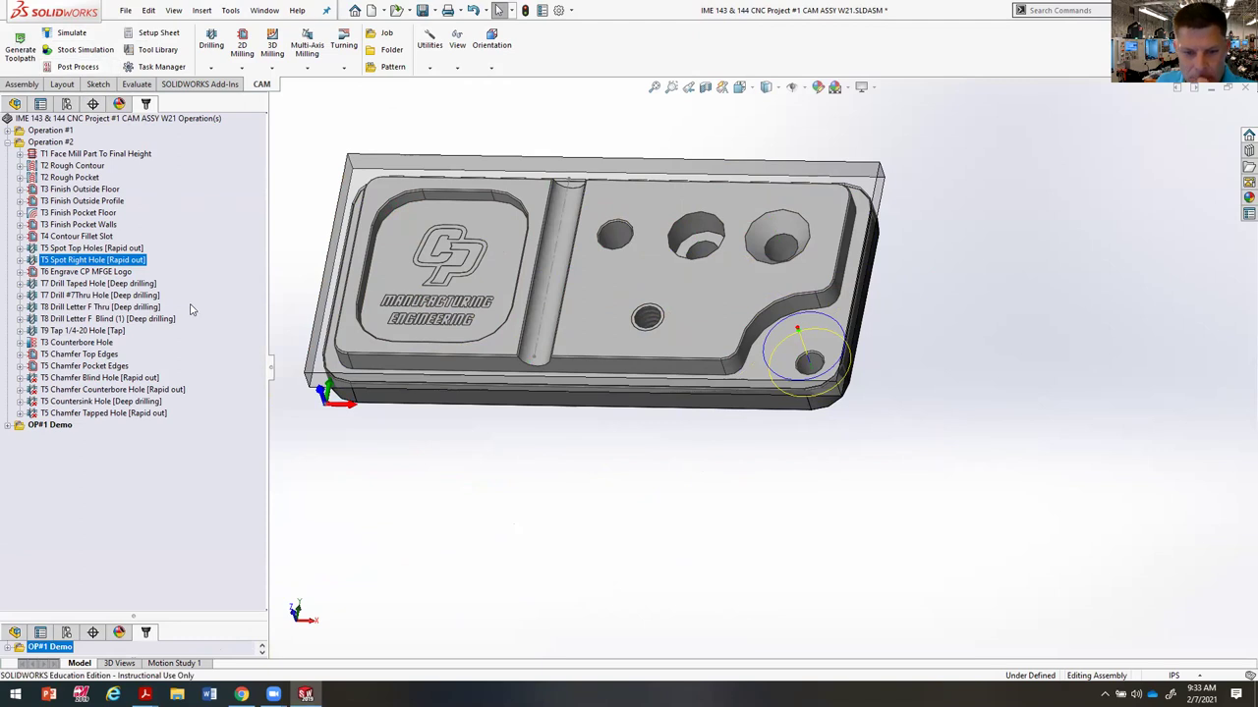
left_click(98, 271)
scroll(476, 303, "down", 5)
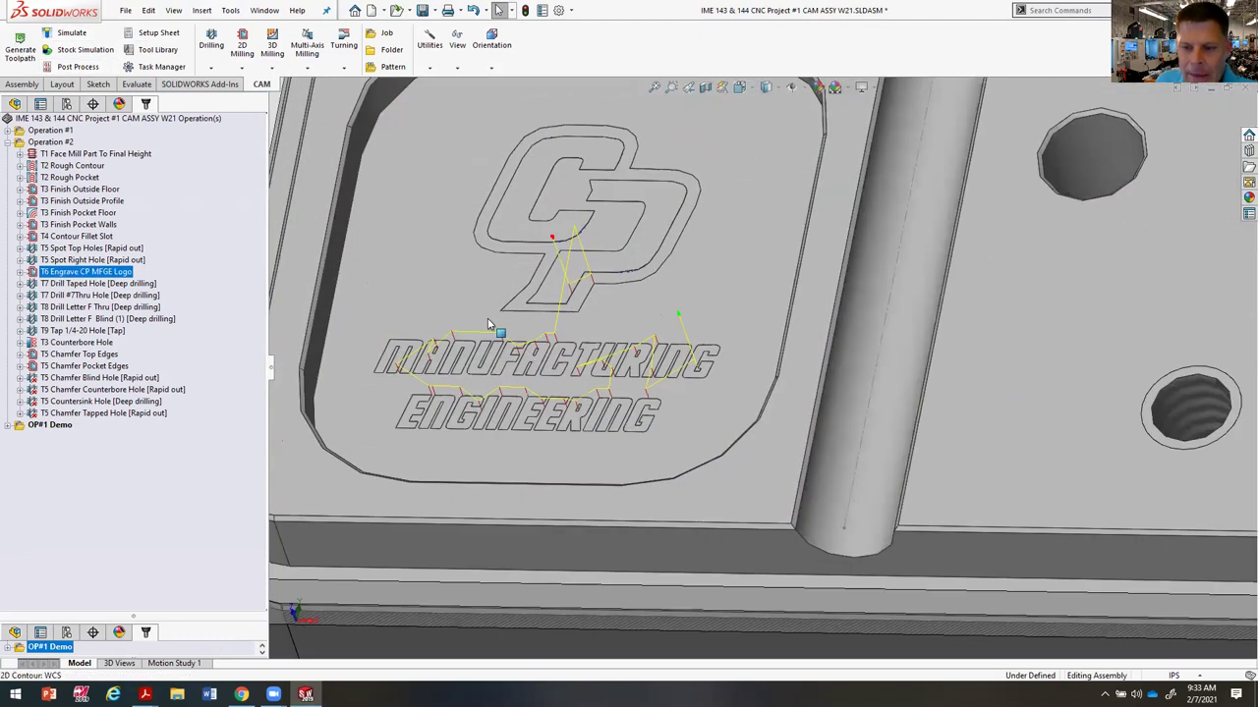
scroll(558, 402, "up", 5)
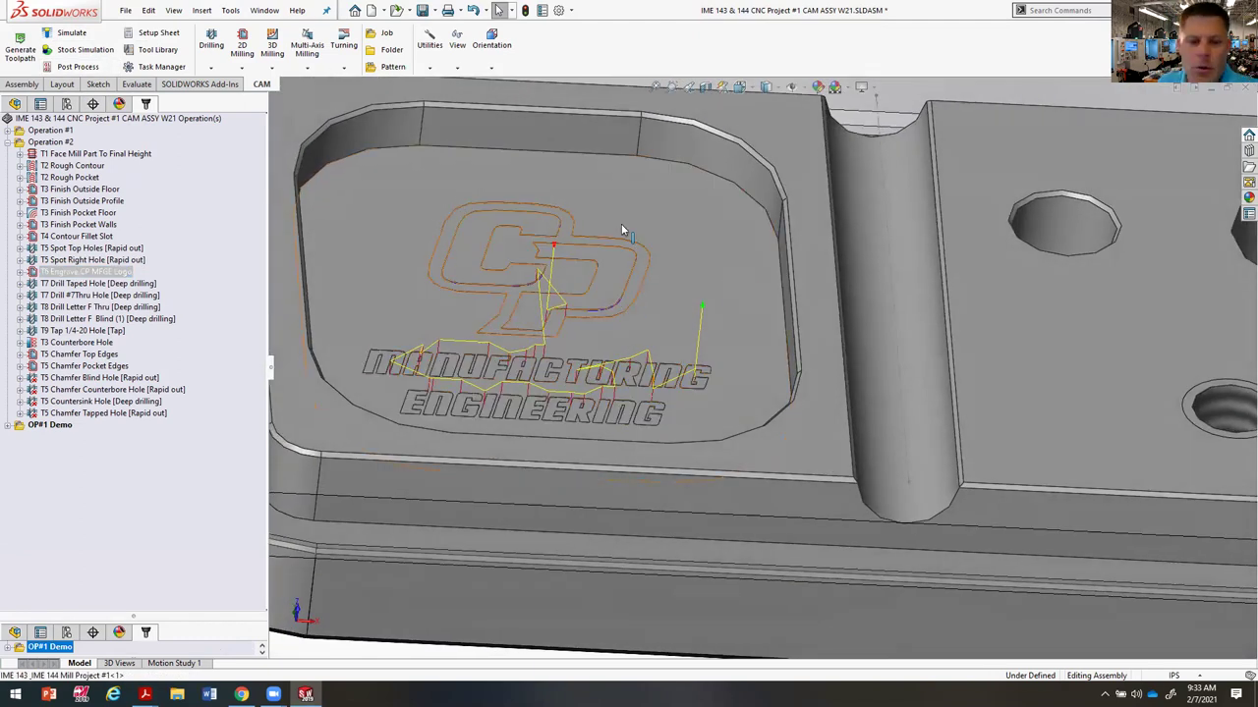
left_click(242, 66)
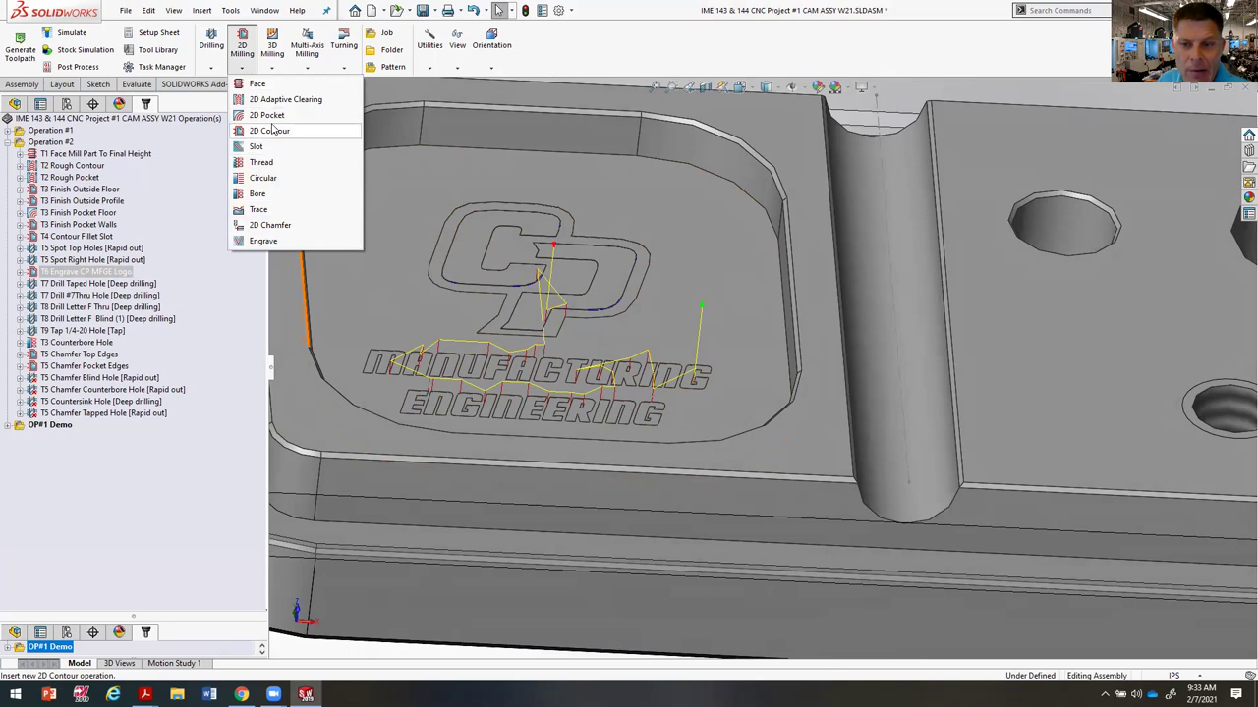
right_click(44, 275)
Step: Edit T6 Engrave and check its 6000rpm spindle speed and surface speed
left_click(87, 279)
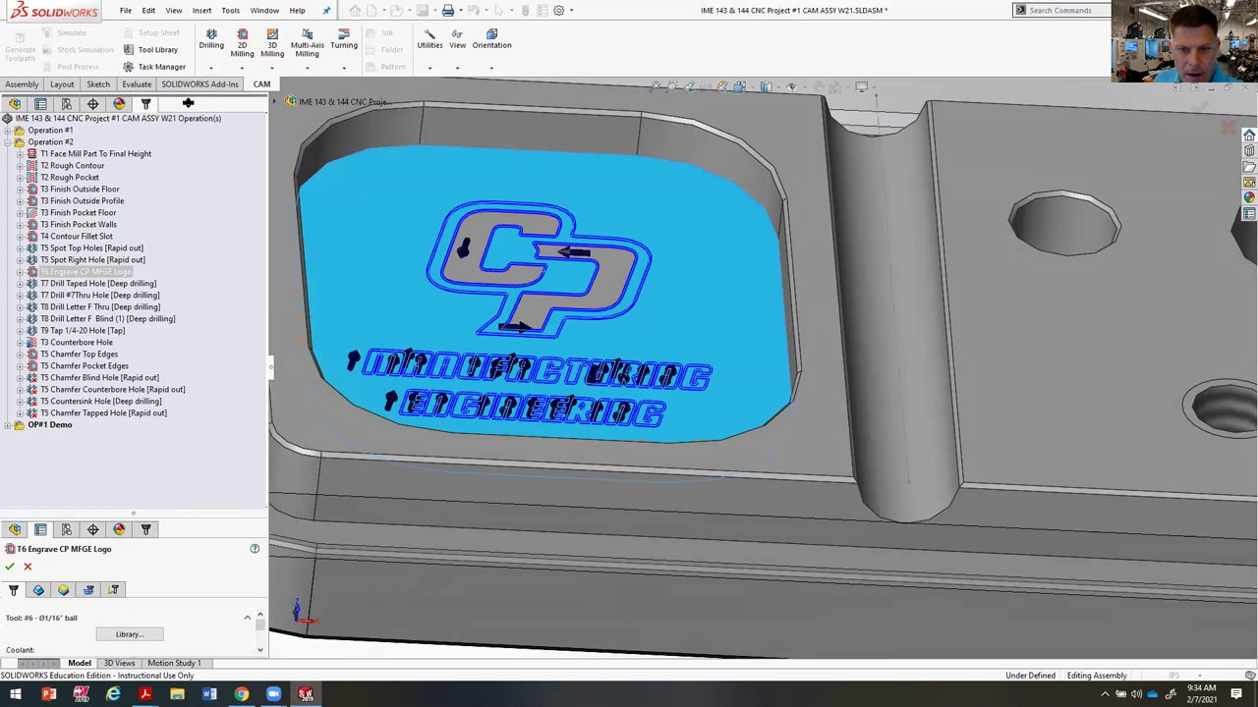
left_click(188, 102)
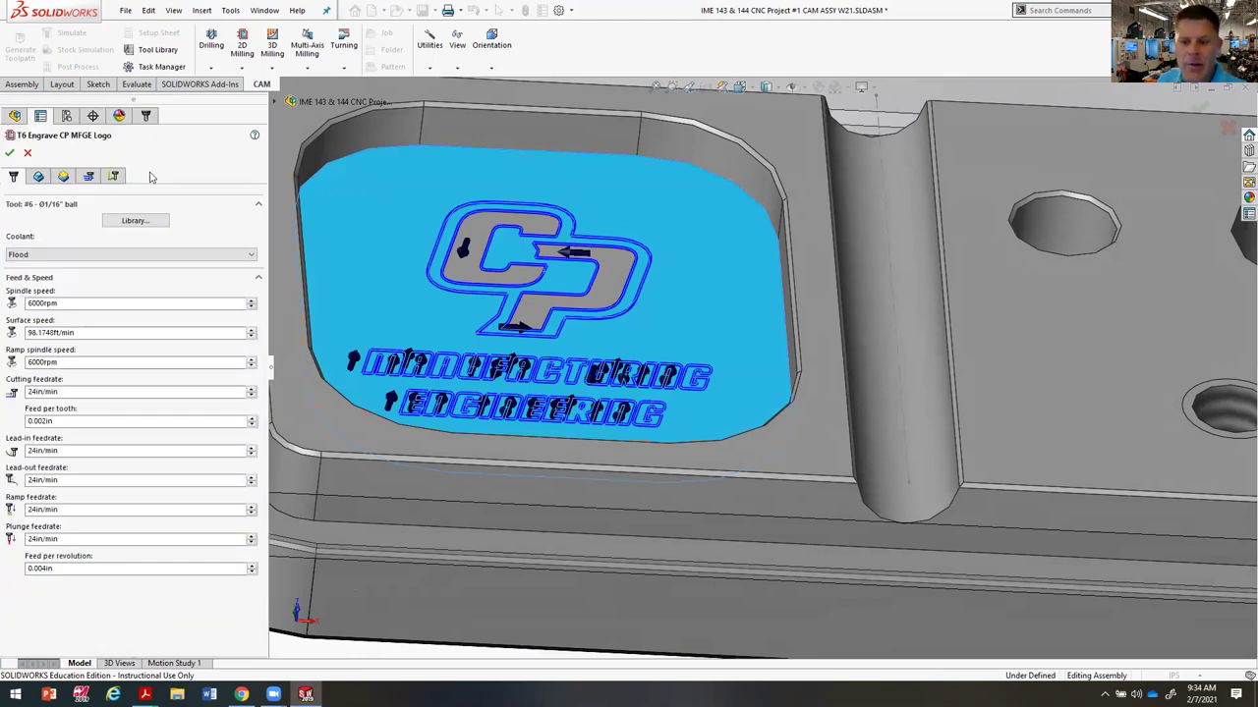
left_click_drag(61, 304, 20, 308)
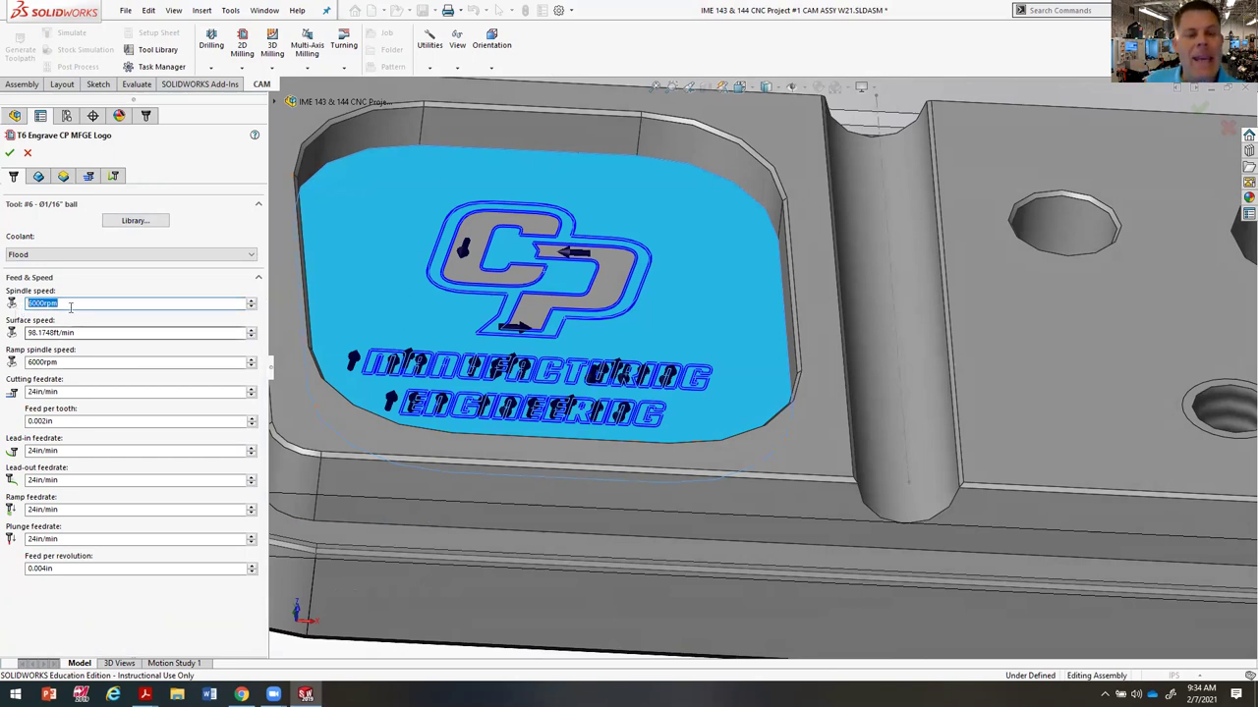
left_click_drag(79, 333, 8, 344)
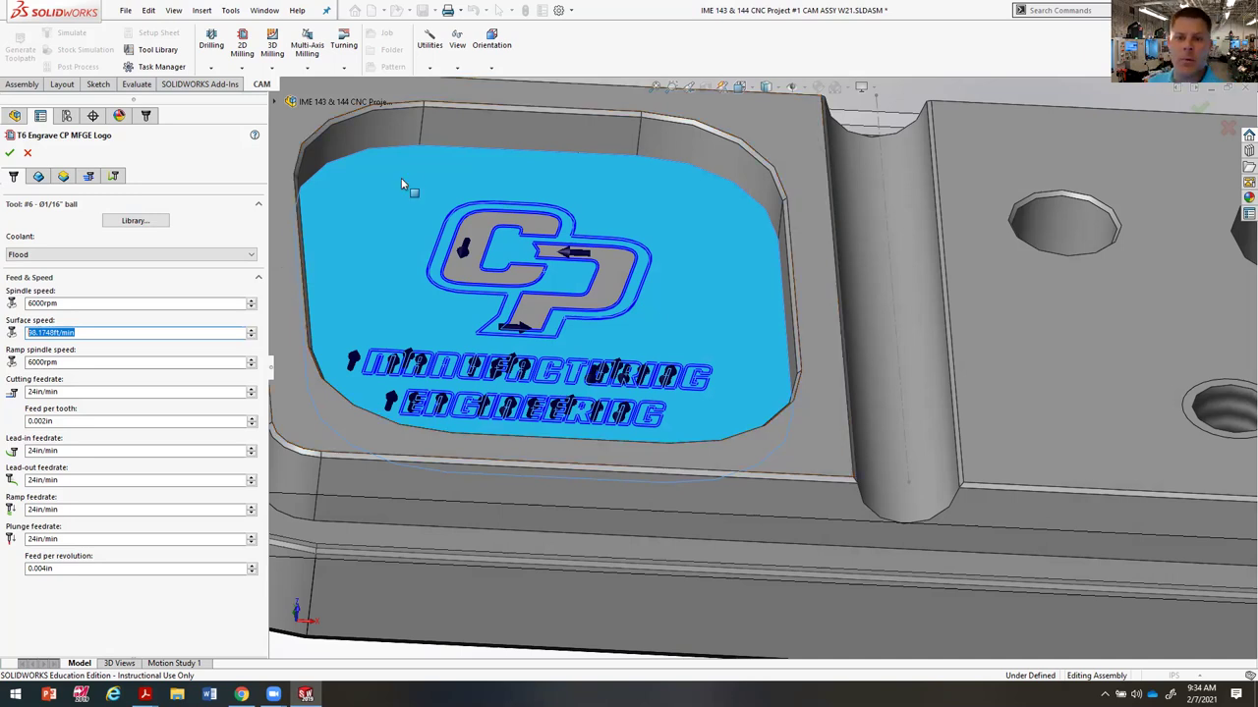
Step: Check the engraving faces, -0.002in bottom offset and contour passes, then accept to regenerate the toolpath
left_click(39, 176)
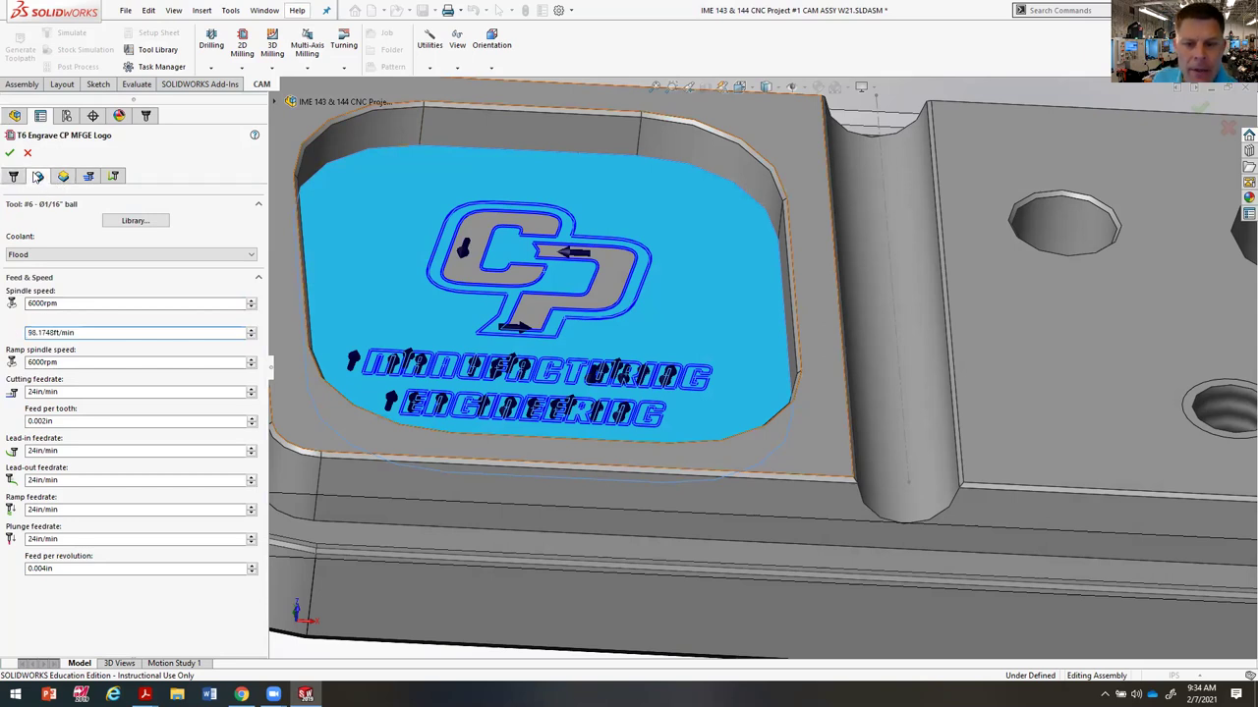
key("ctrl+5")
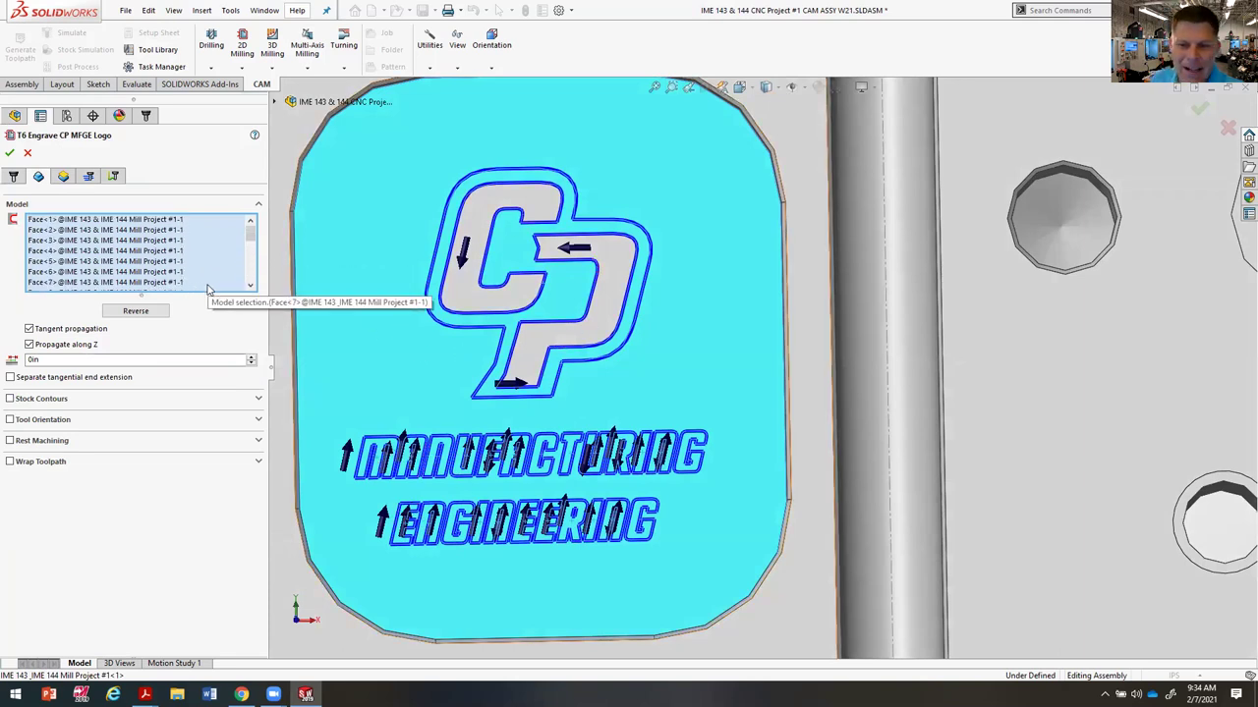
left_click(65, 179)
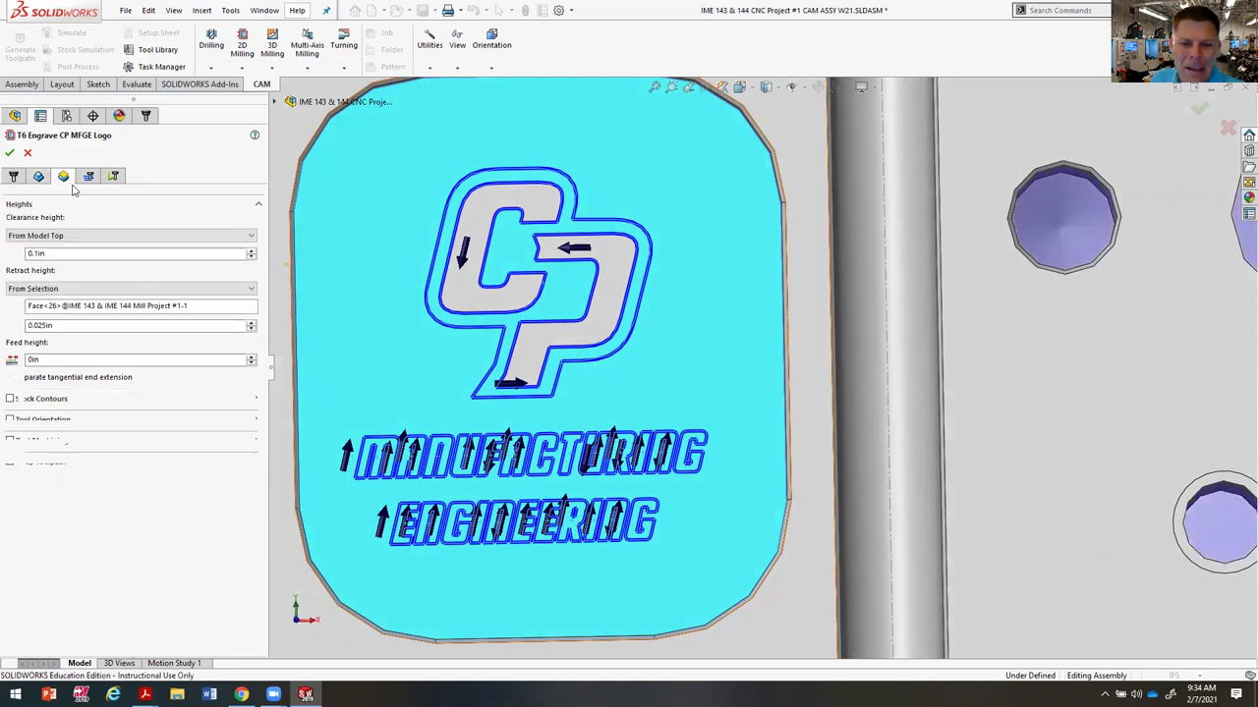
middle_click_drag(423, 275, 422, 339)
double_click(42, 541)
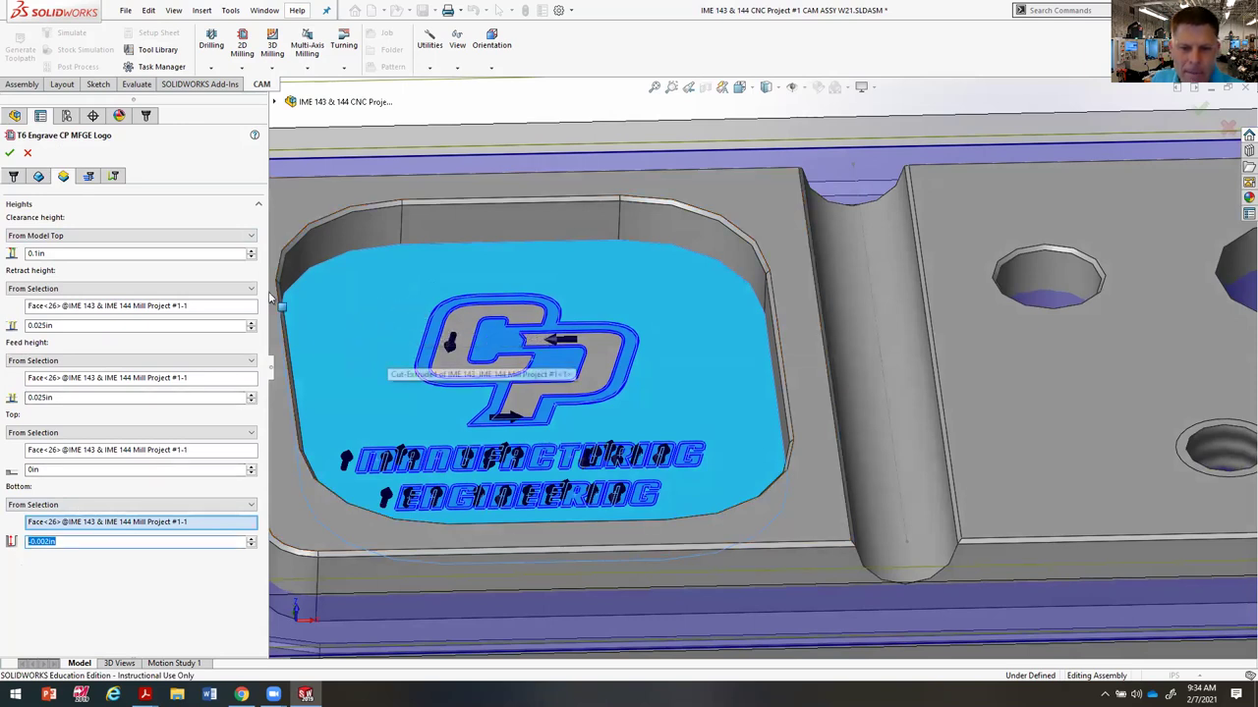
left_click(89, 175)
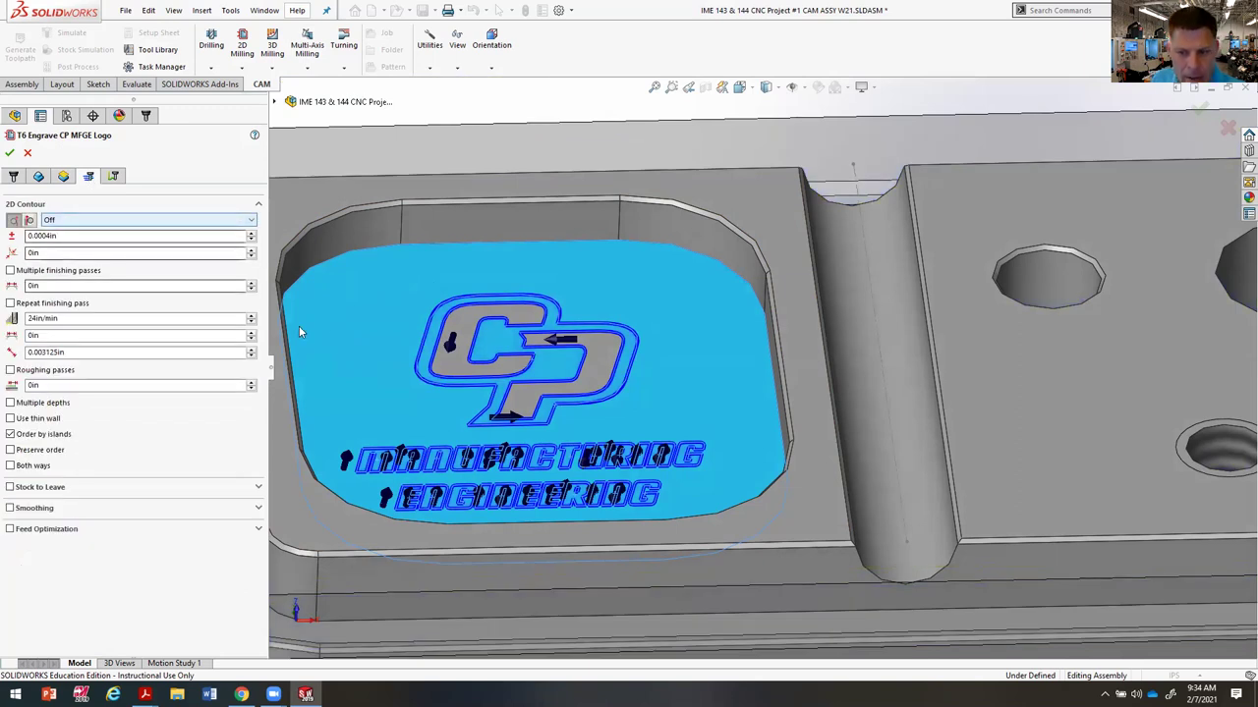
left_click(10, 153)
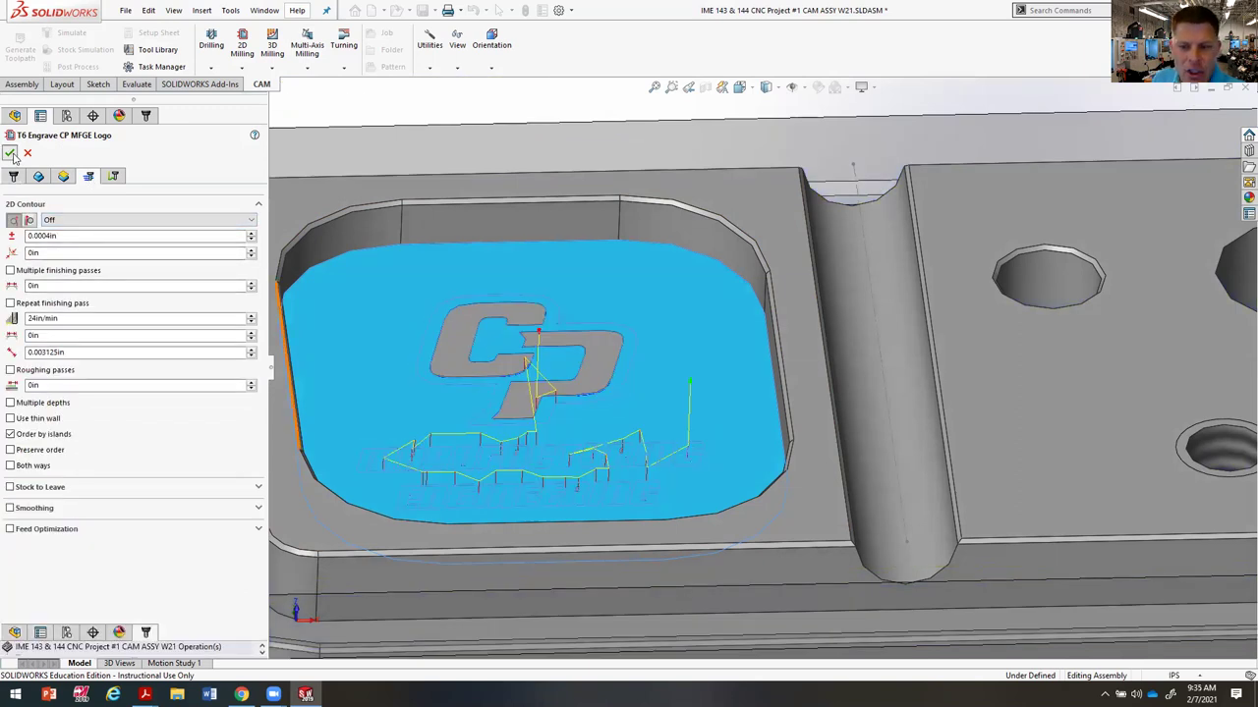
middle_click_drag(629, 373, 689, 426)
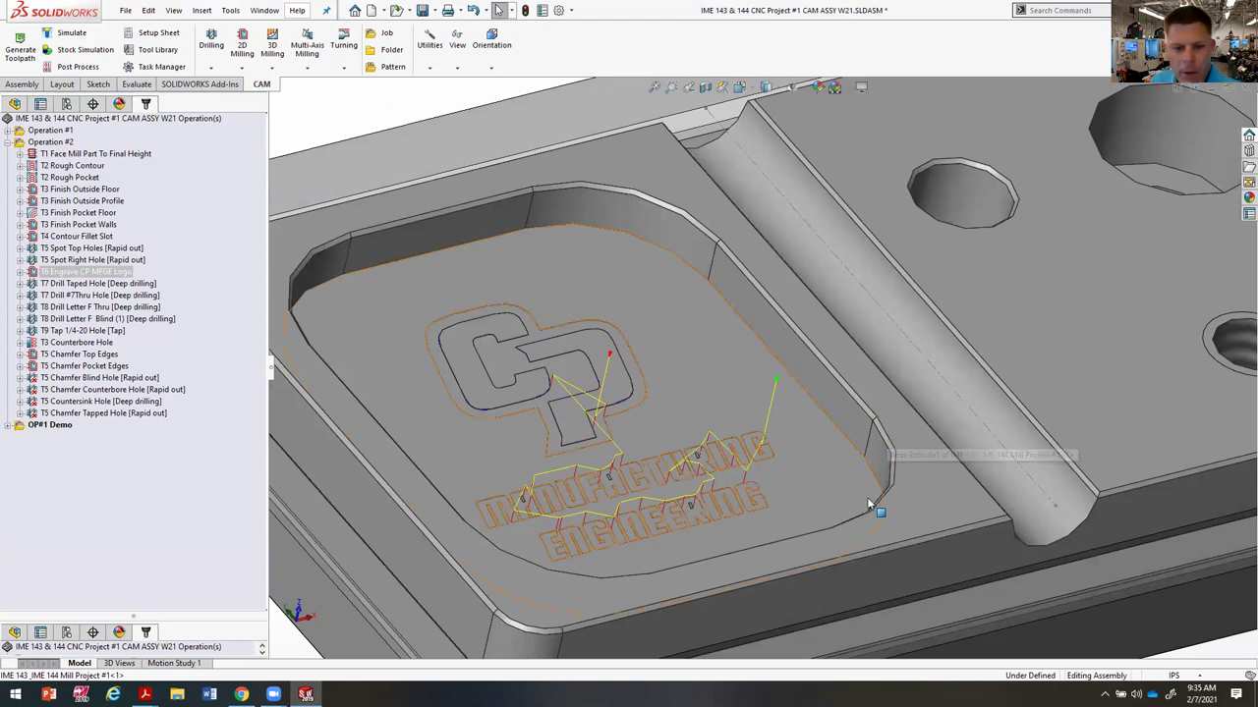
Step: Preview the T7 Drill Taped Hole and T7 Drill #7Thru Hole toolpaths on the part
left_click(90, 285)
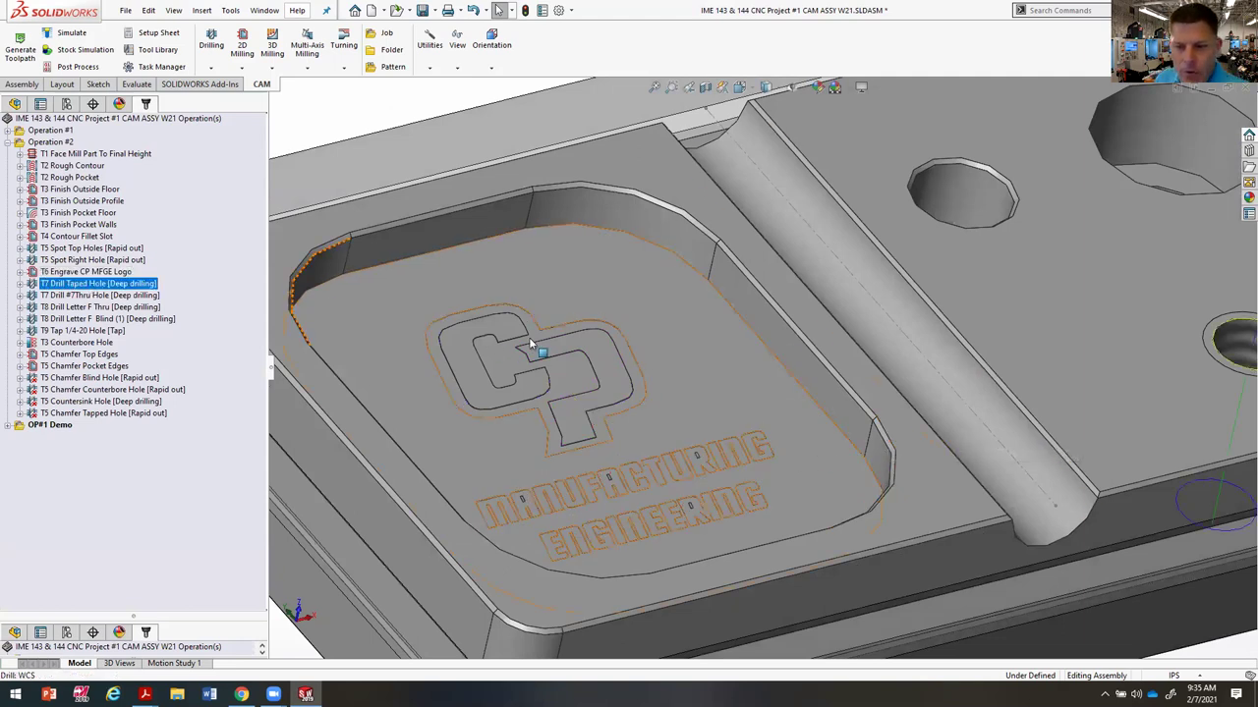
scroll(528, 354, "up", 5)
scroll(948, 417, "down", 5)
middle_click_drag(948, 418, 1075, 525)
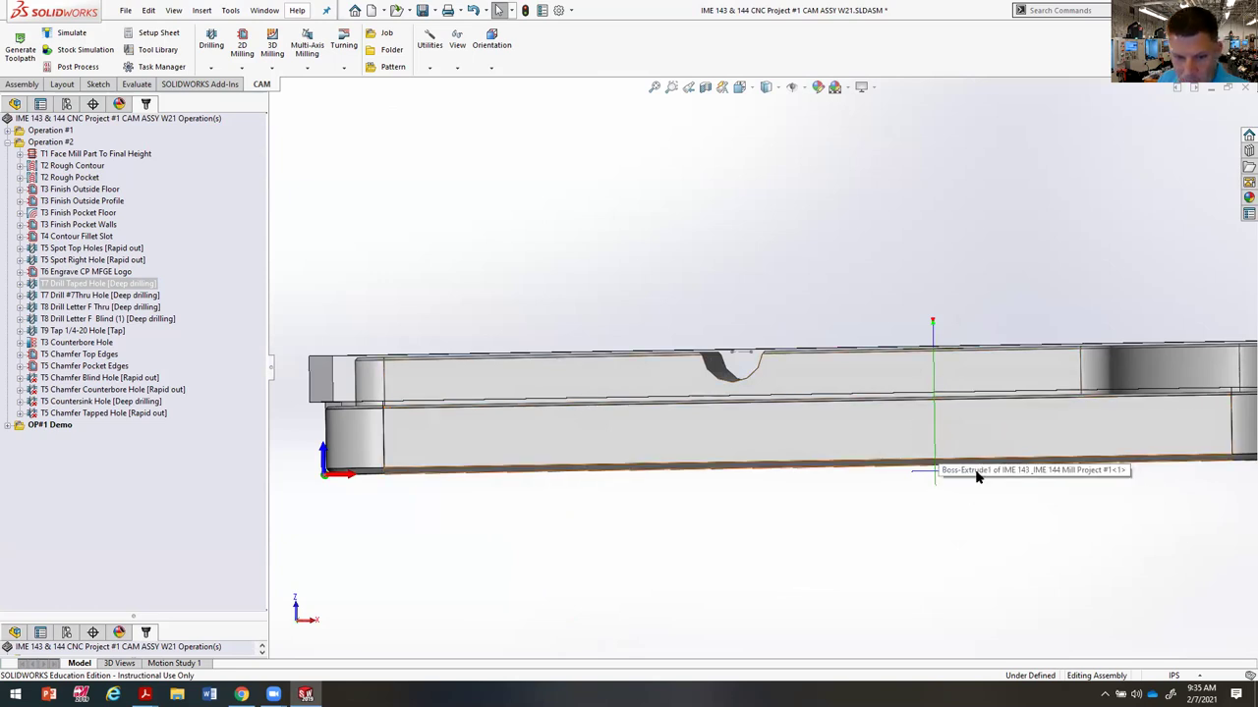
left_click(935, 469)
key("f")
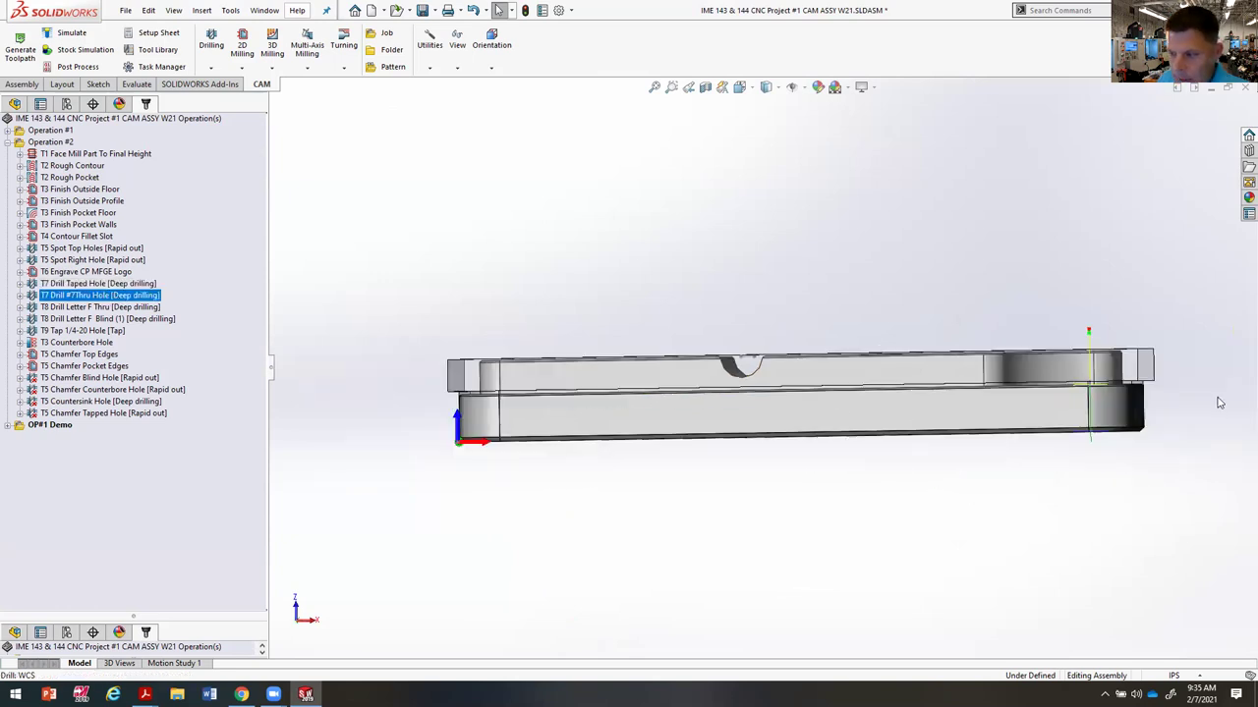
middle_click_drag(1174, 452, 1109, 514)
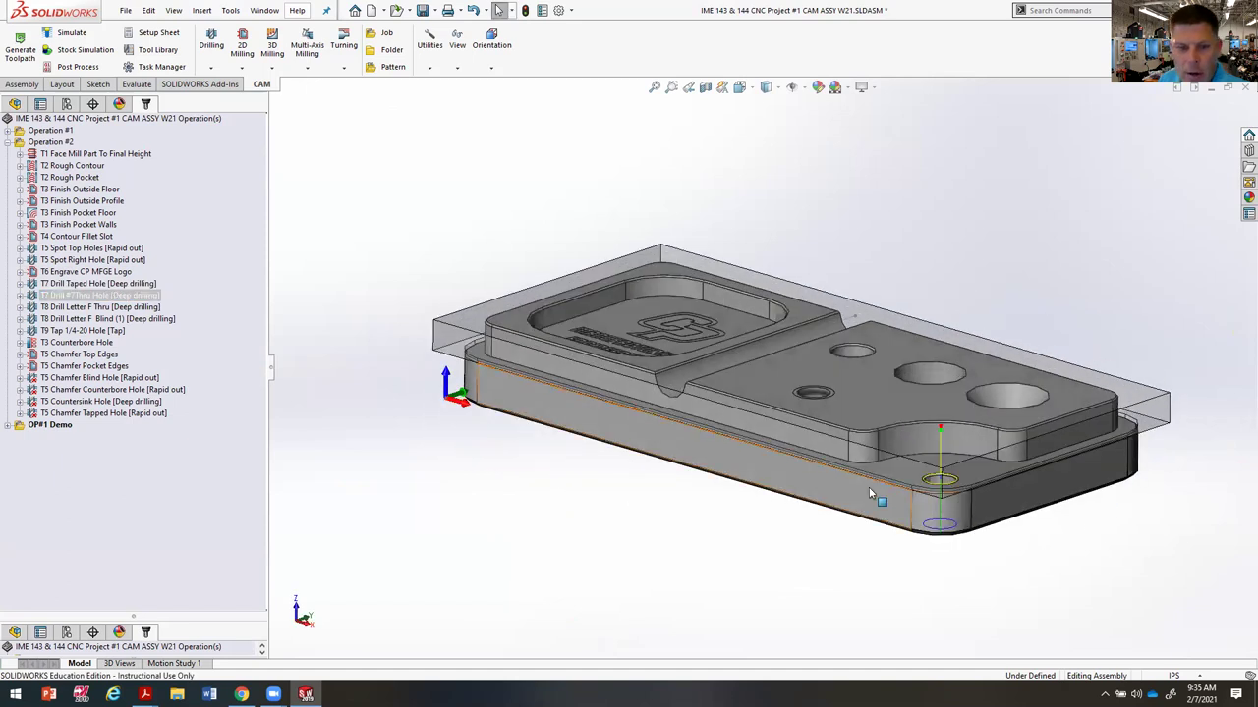
middle_click_drag(841, 546, 847, 581)
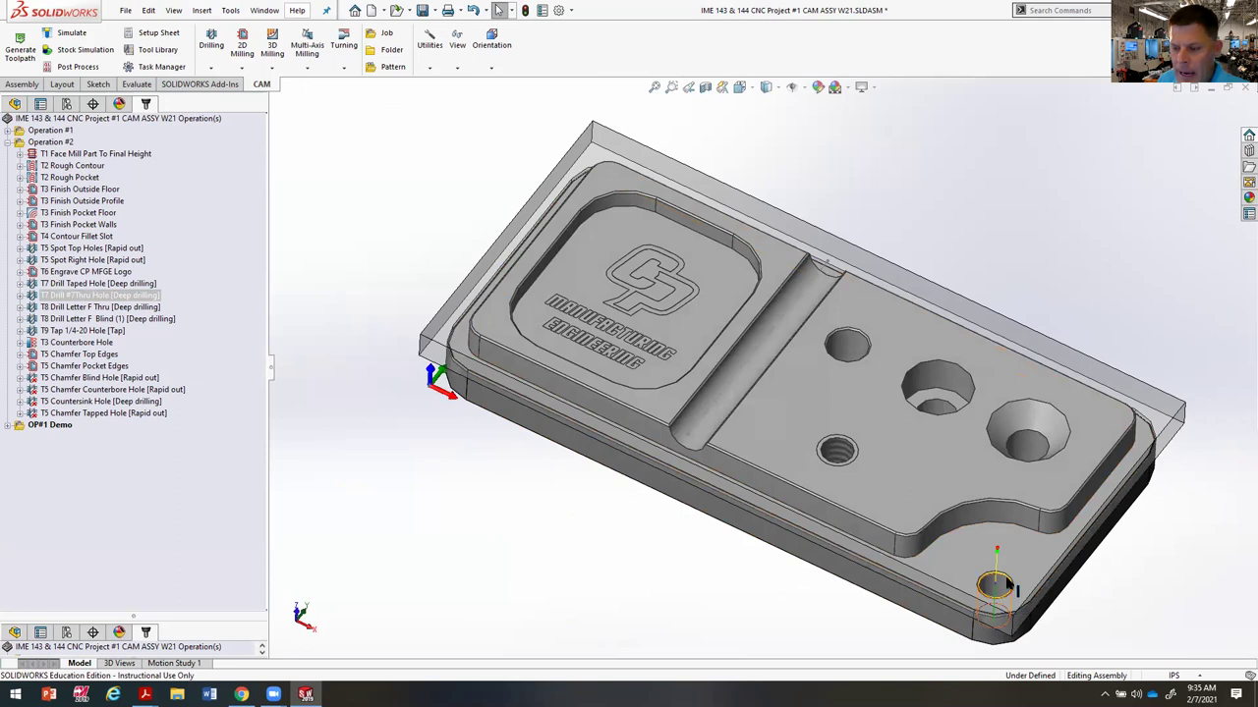
Step: Preview the T8 Drill Letter F Thru and T8 Drill Letter F Blind (1) hole toolpaths
left_click(121, 308)
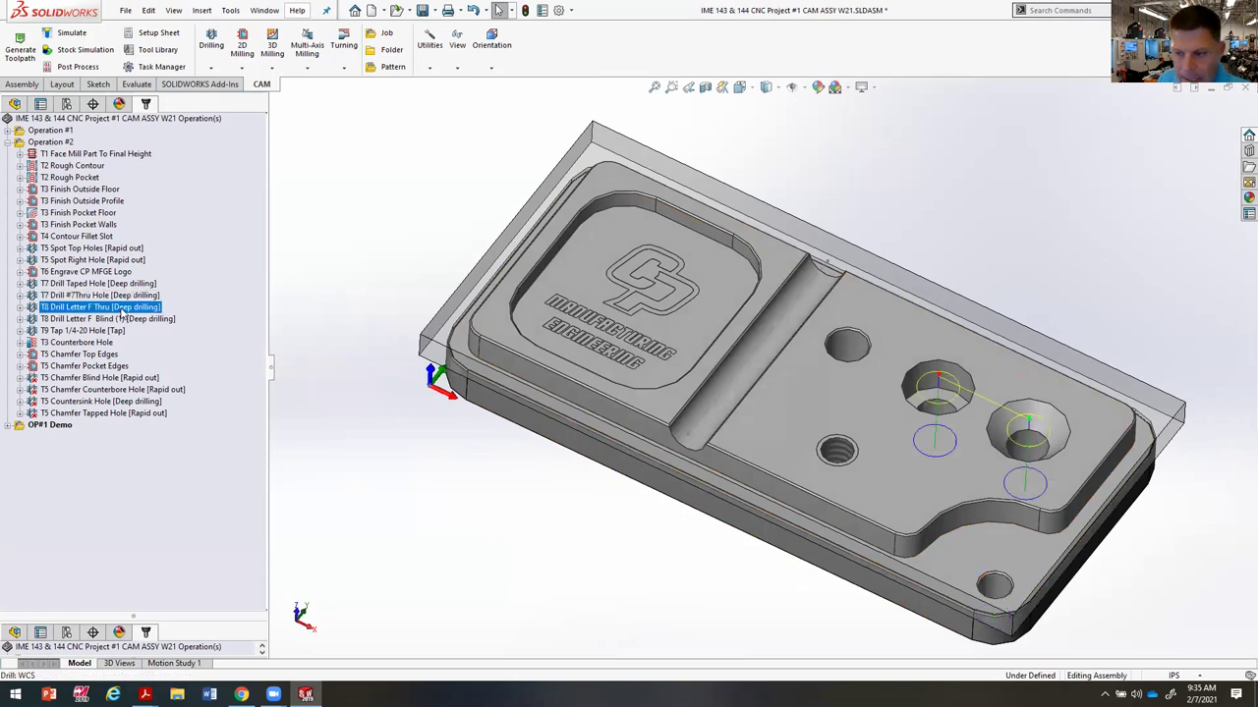
middle_click_drag(662, 370, 791, 187)
middle_click_drag(814, 216, 791, 354)
left_click(63, 319)
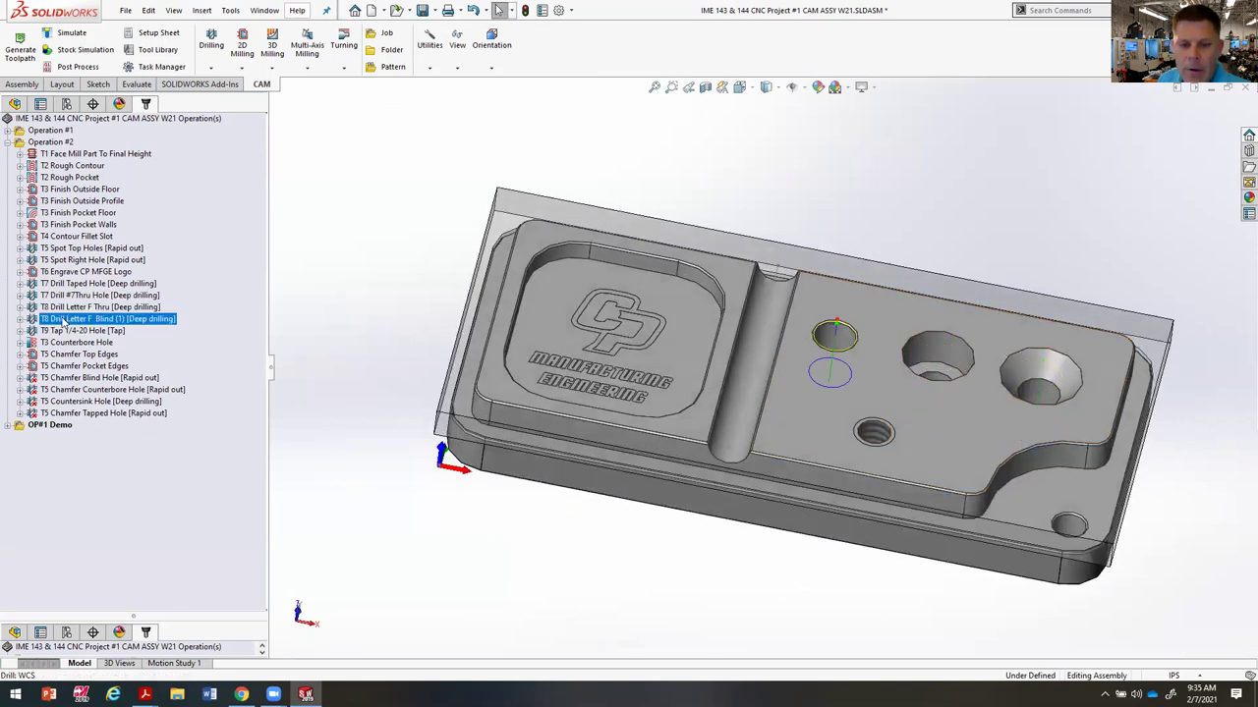
right_click(63, 319)
Step: Edit T8 Drill Letter F Blind (1) and review its feeds and speeds
left_click(110, 279)
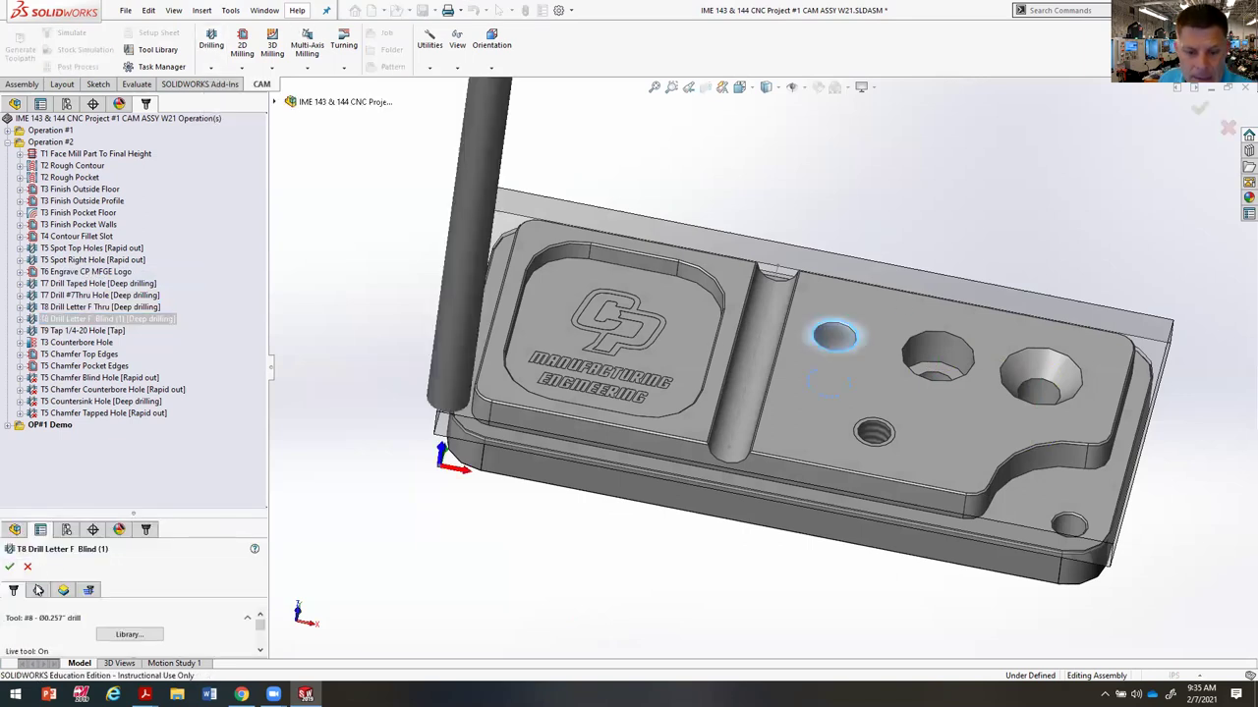
left_click_drag(161, 125, 160, 93)
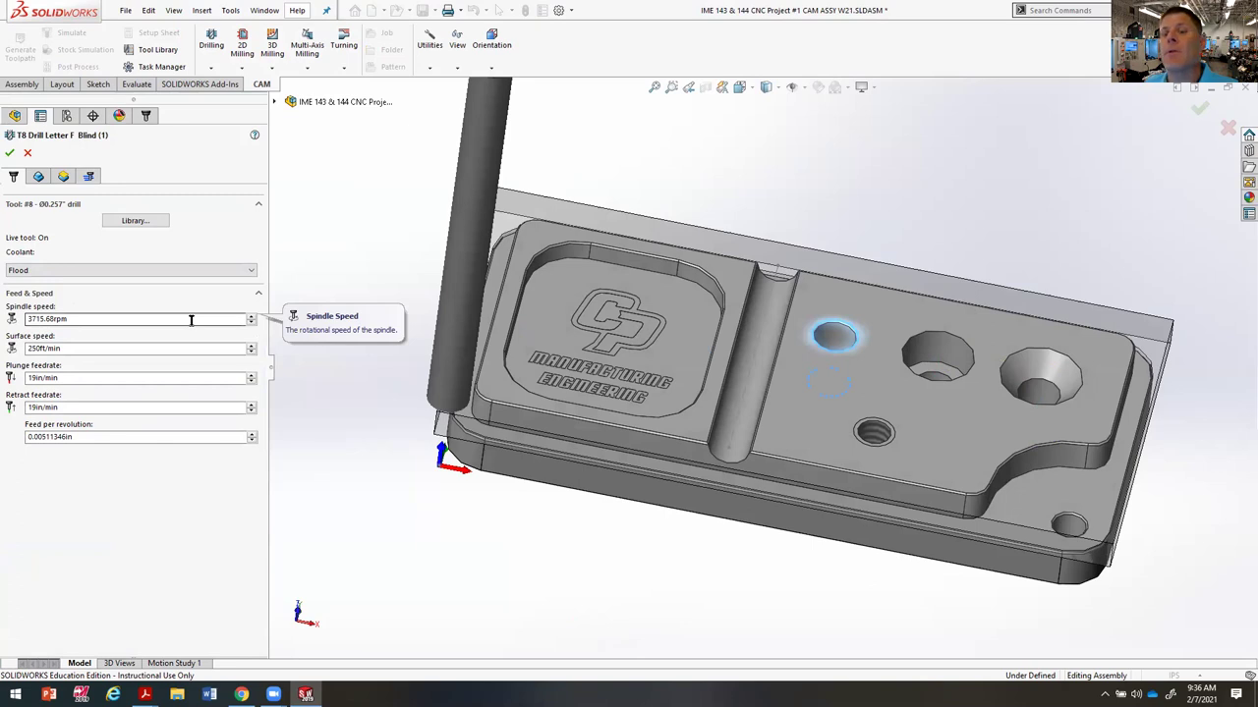
key("Tab")
key("Tab")
key("Tab")
key("Tab")
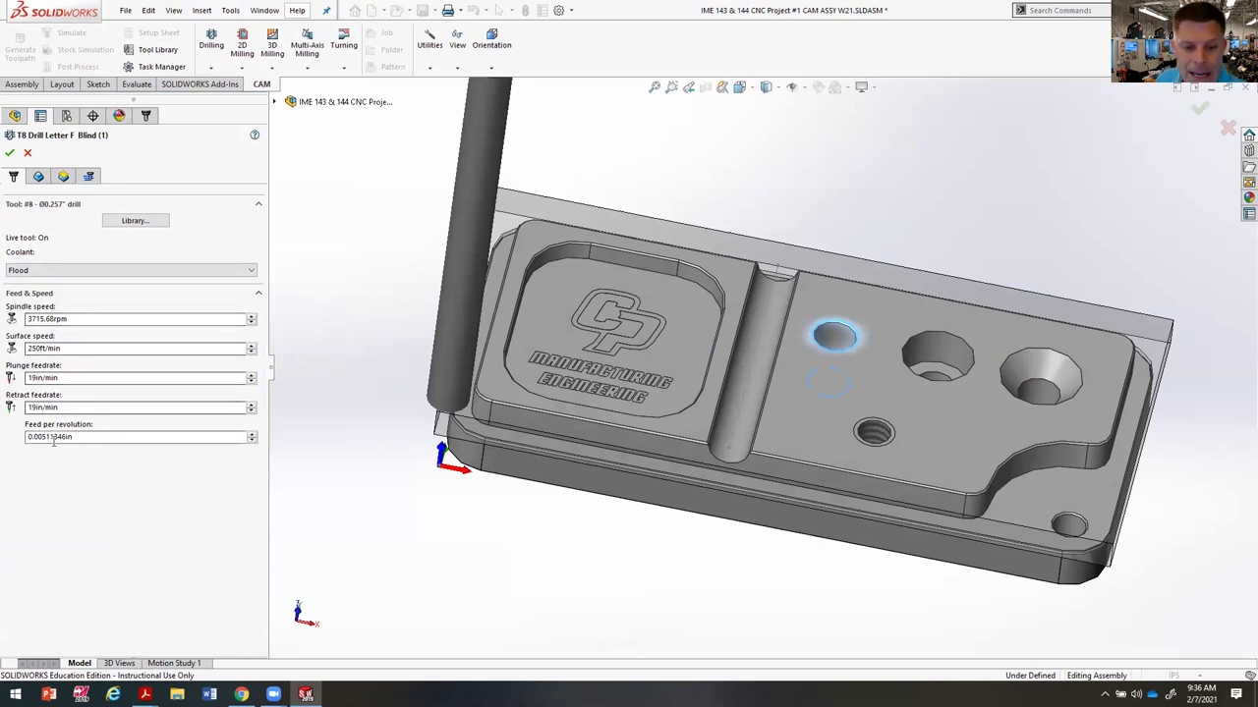
Step: Check its holes, heights and Deep drilling – full retract cycle at 0.05in pecking depth, then accept
left_click(41, 177)
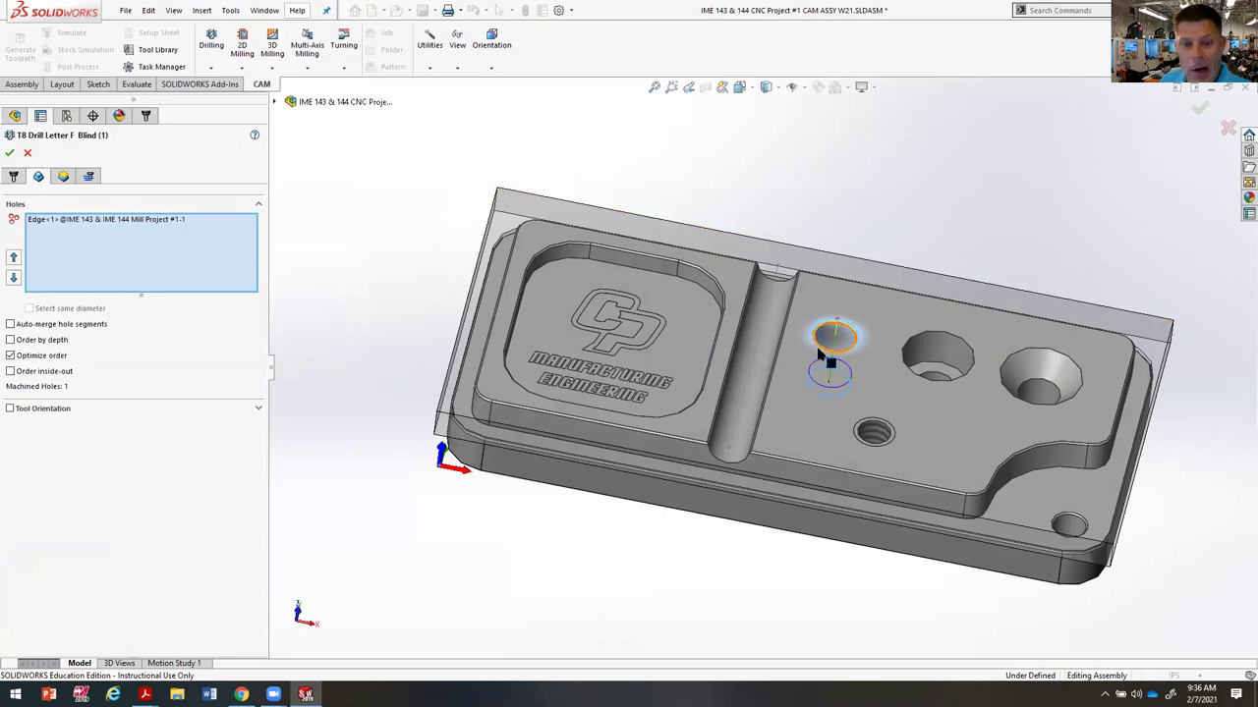
left_click(71, 180)
left_click(71, 182)
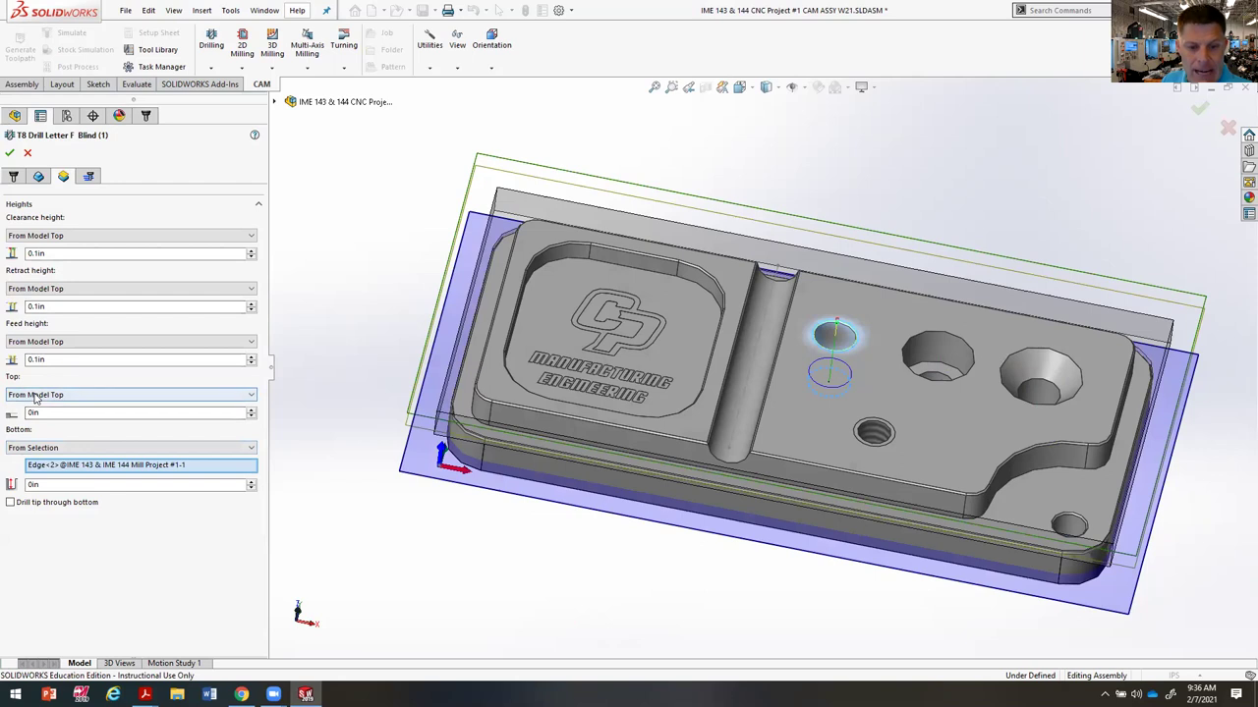
mouse_move(34, 398)
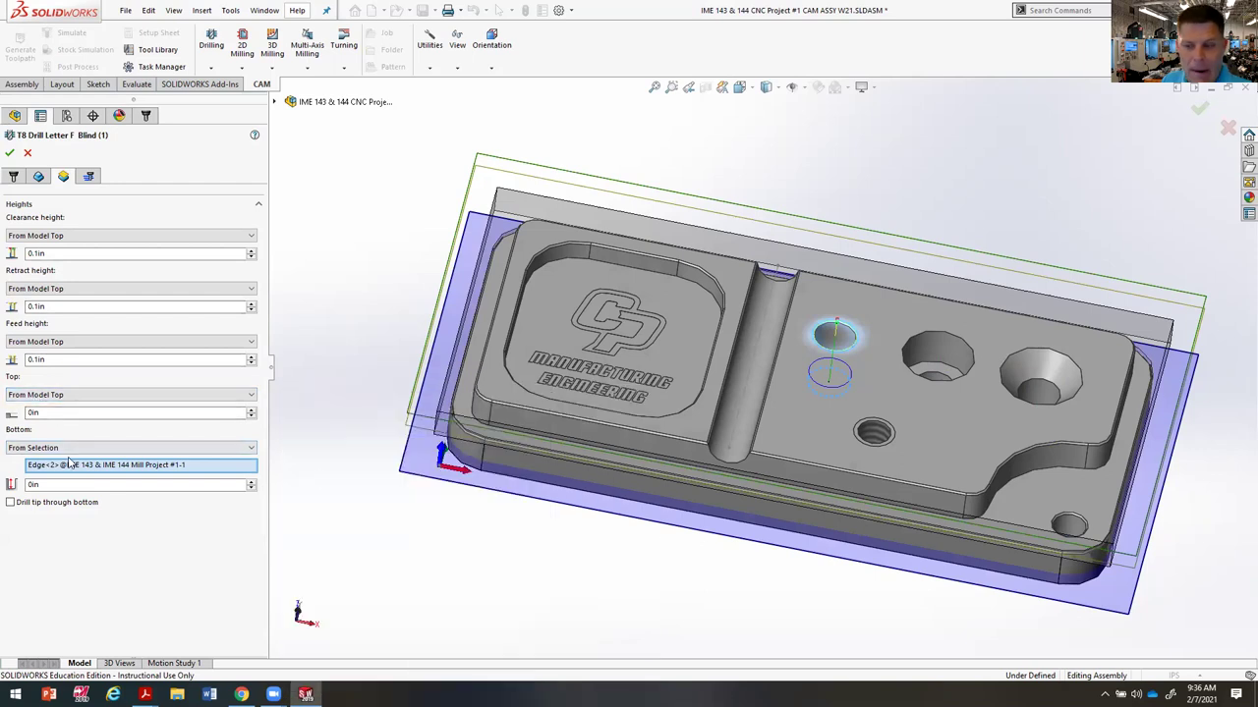
key("ctrl+8")
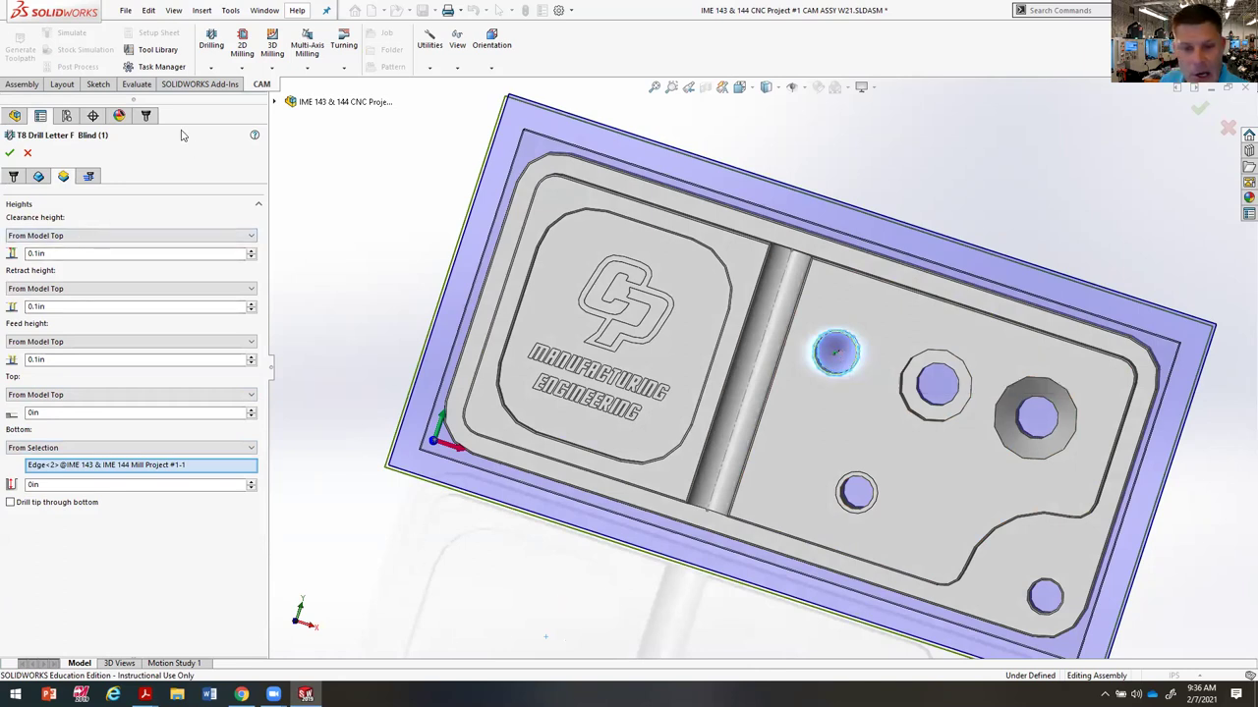
left_click(89, 177)
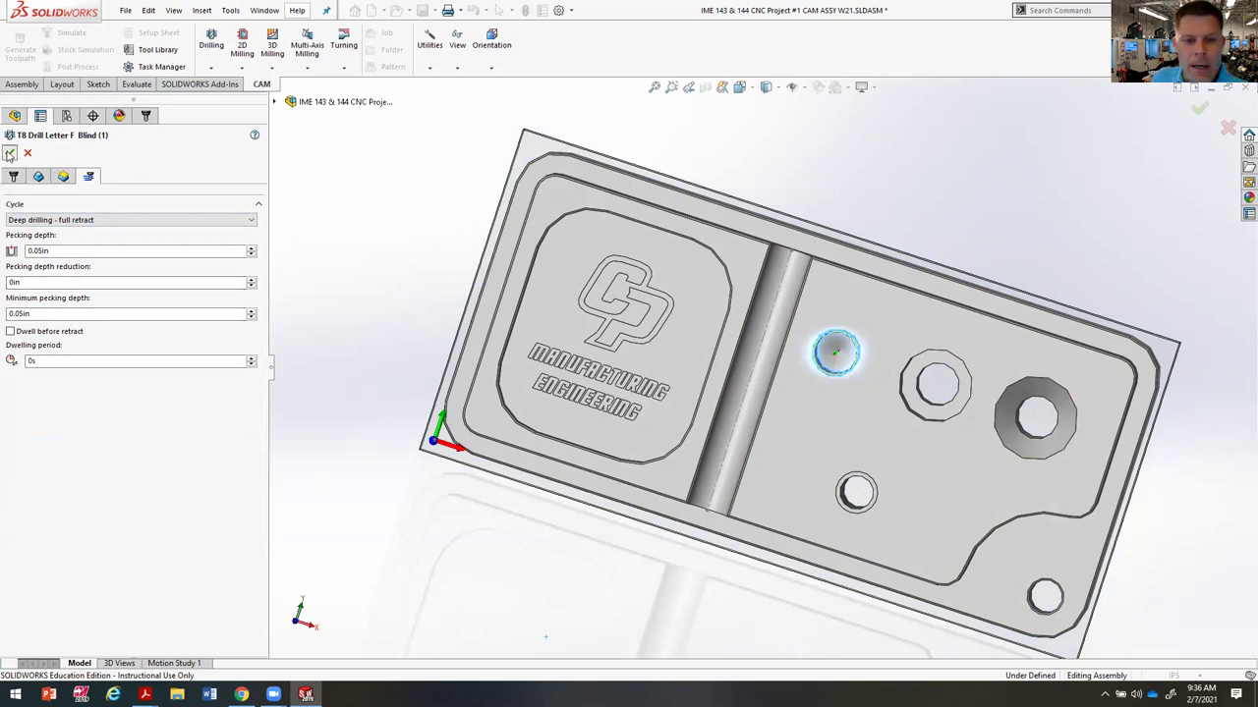
right_click(563, 450)
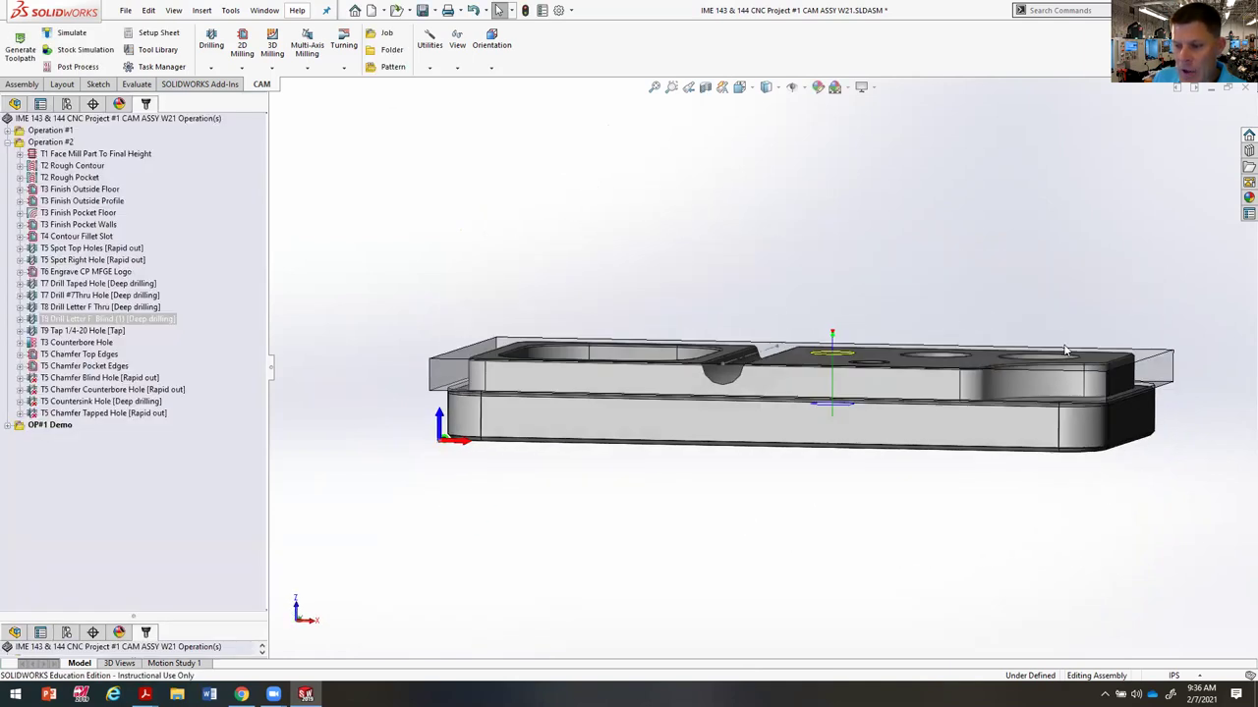
Step: Select T9 Tap 1/4-20 Hole, view the part from a tilted side angle, and bring up its actions
left_click(79, 331)
middle_click_drag(733, 421, 921, 497)
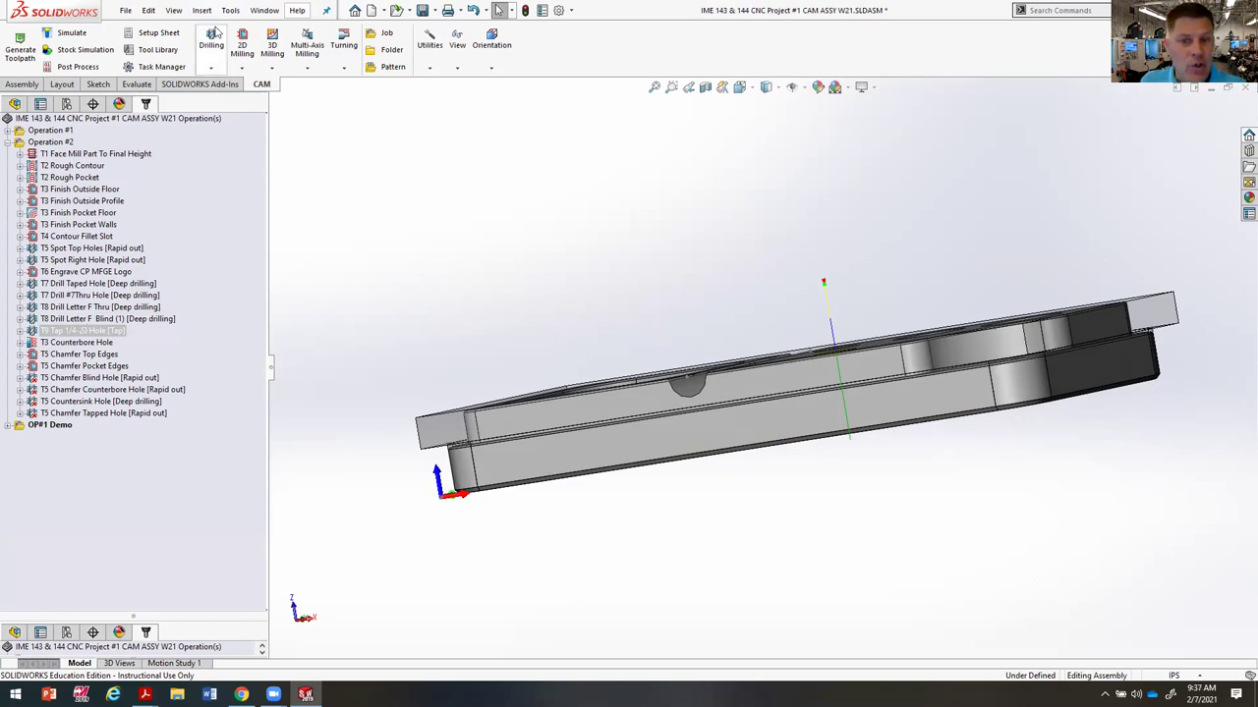
right_click(103, 334)
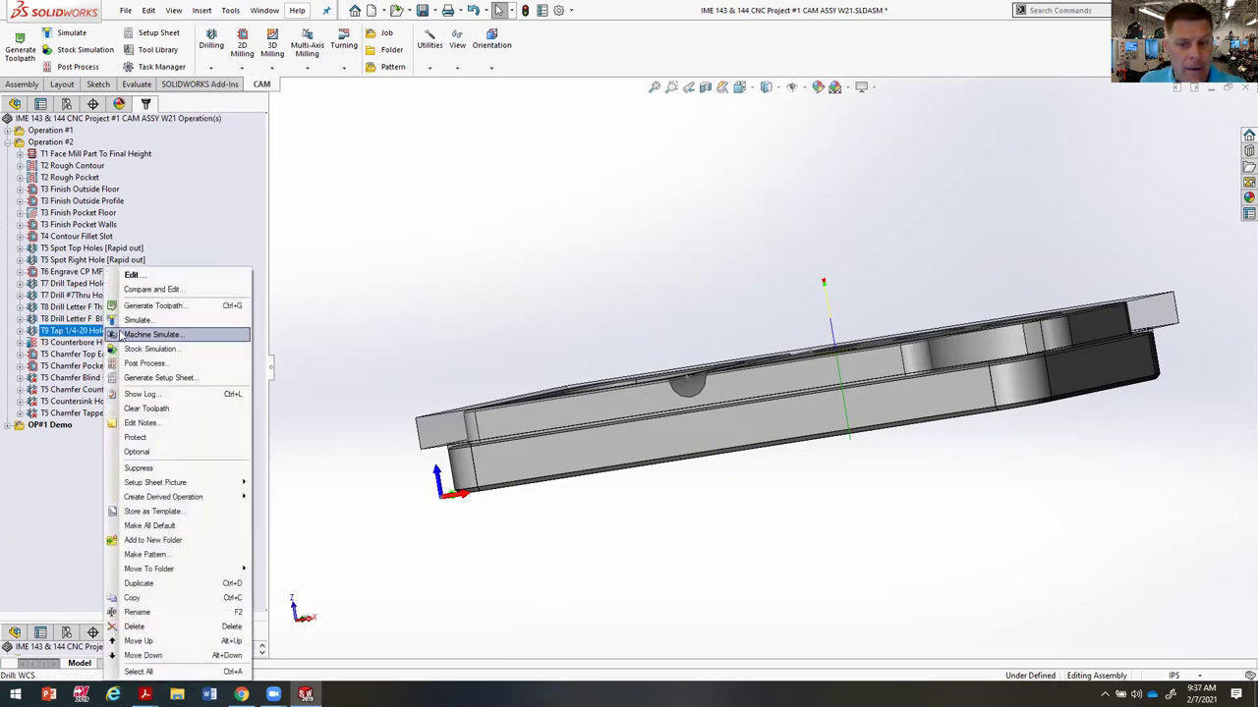
Step: Edit T9 Tap 1/4-20 Hole and check its 200rpm spindle and 13.09ft/min surface speed
left_click(141, 274)
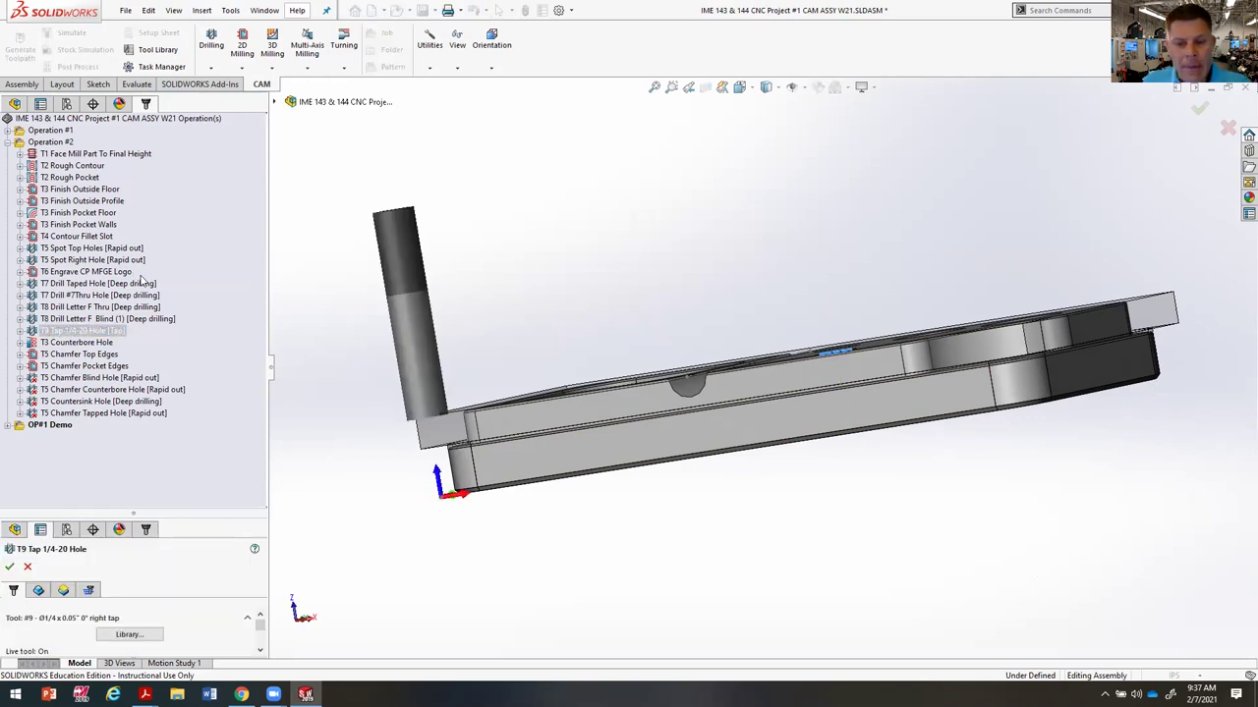
left_click_drag(122, 510, 122, 105)
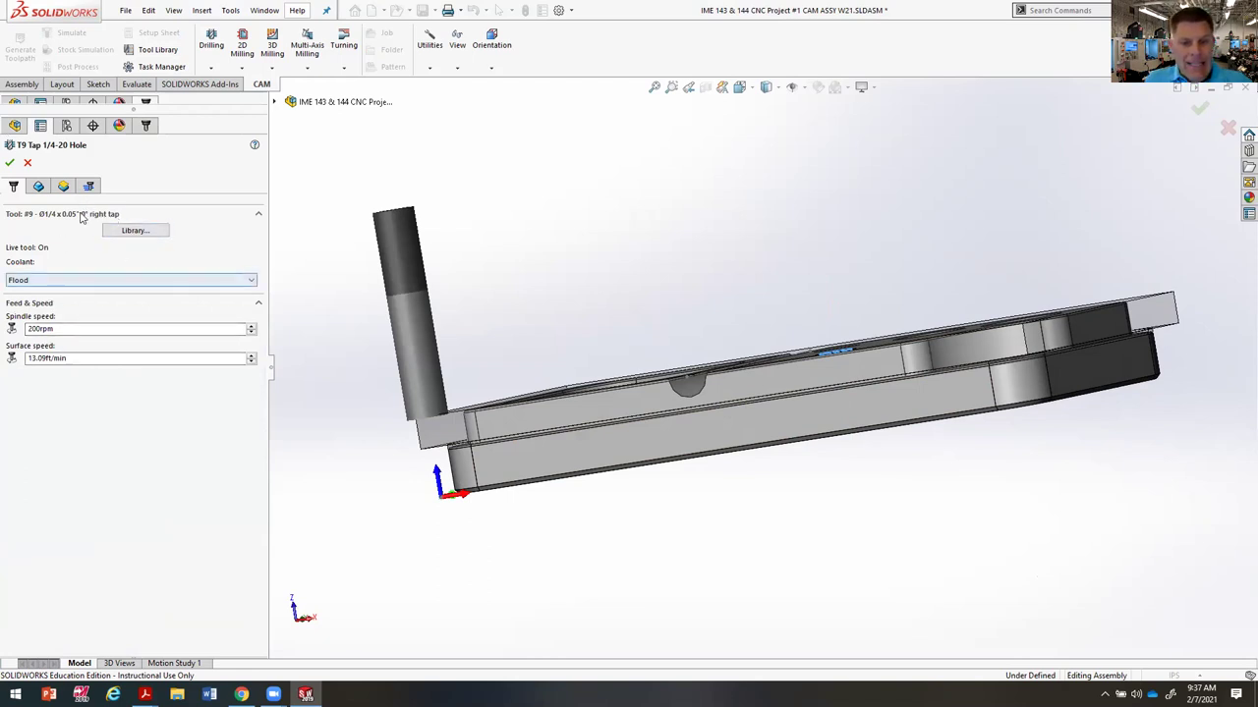
left_click(76, 329)
left_click(75, 359)
left_click_drag(75, 360, 33, 359)
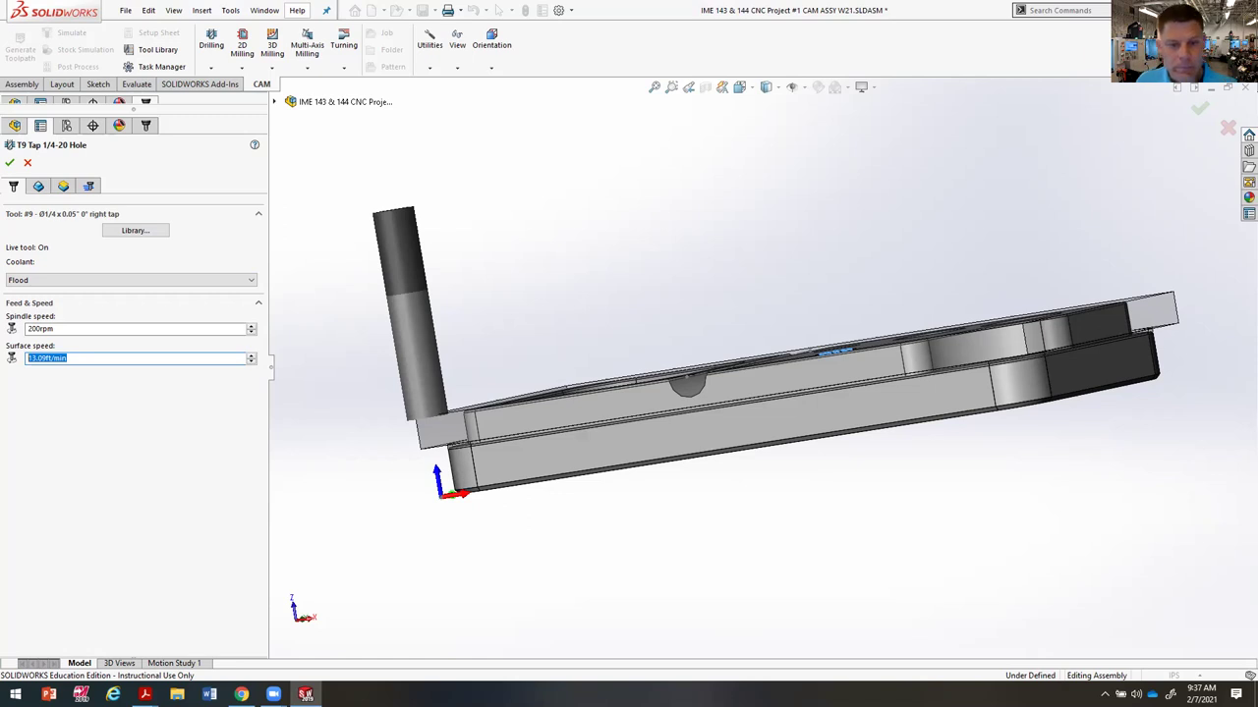
Step: Review its single hole, heights and Tapping cycle with 0s dwell, then accept unchanged
left_click(38, 186)
middle_click_drag(671, 190, 735, 336)
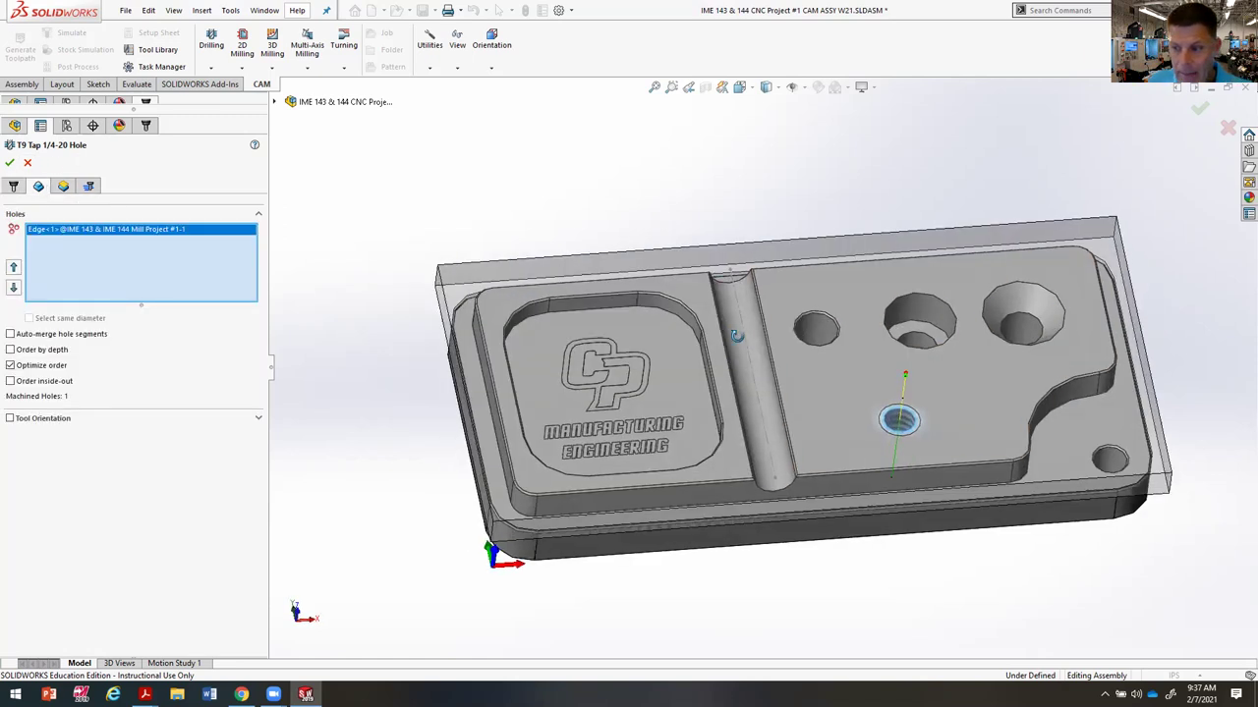
left_click(63, 185)
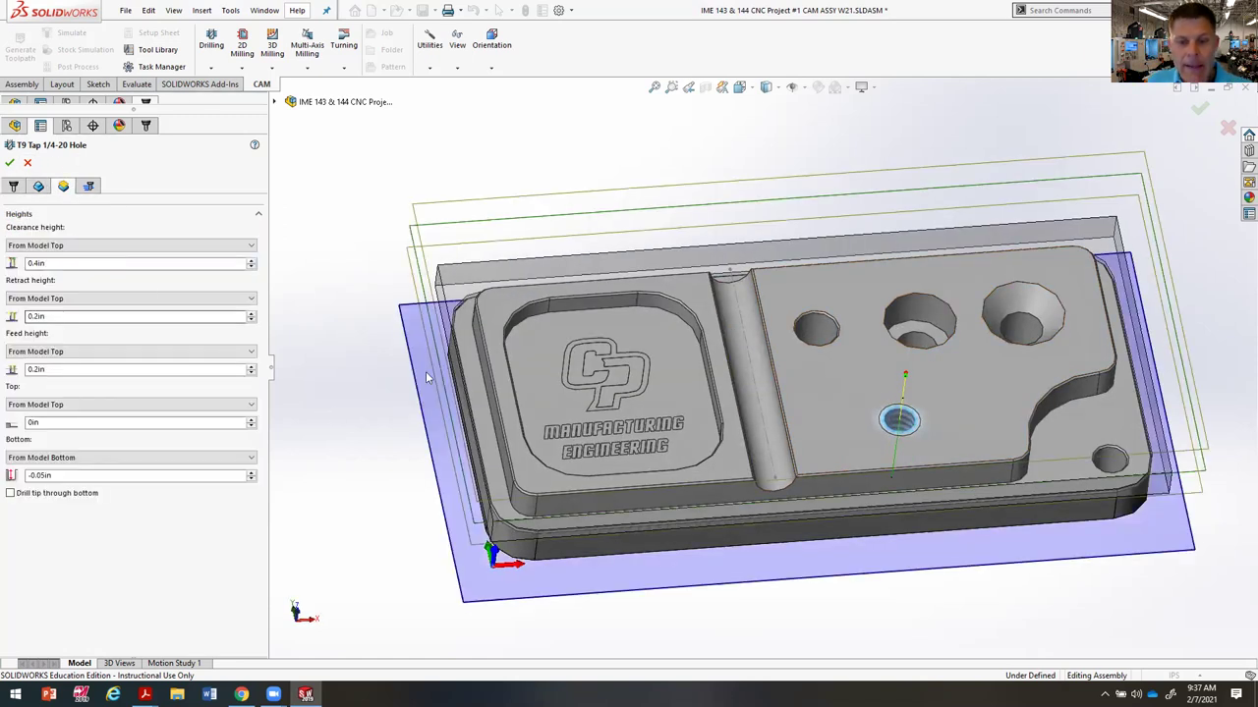
middle_click_drag(427, 377, 734, 368)
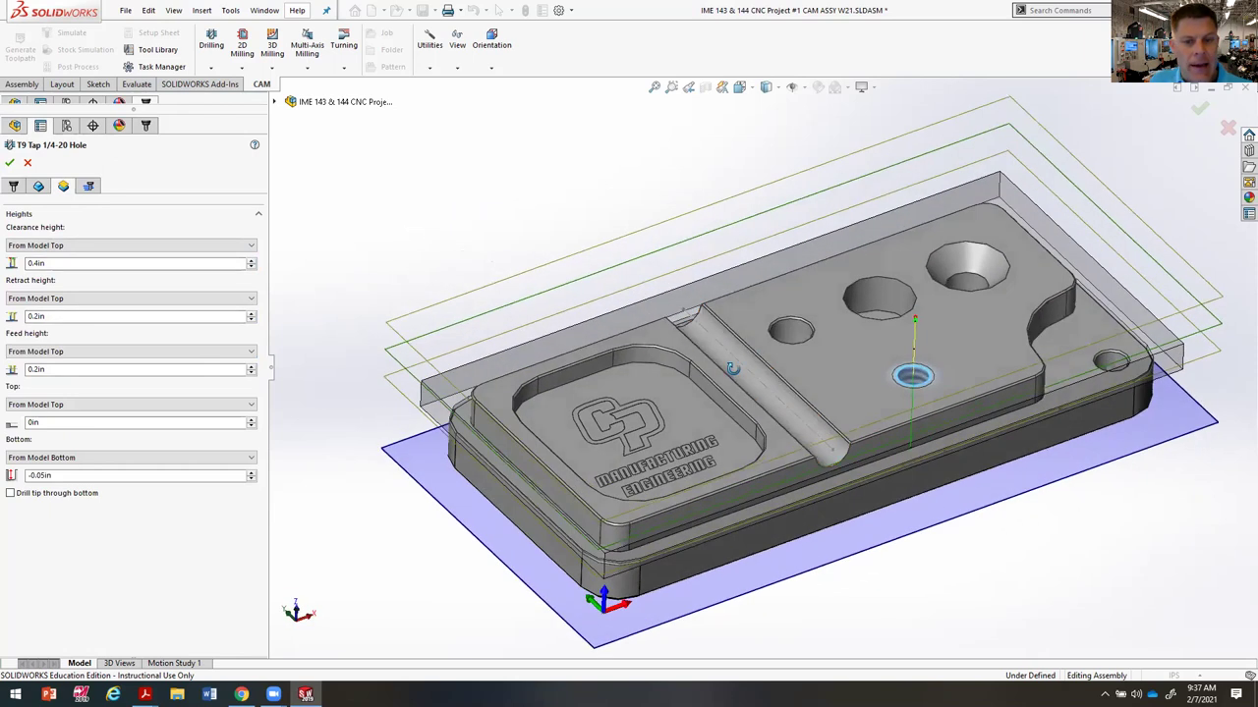
left_click(89, 186)
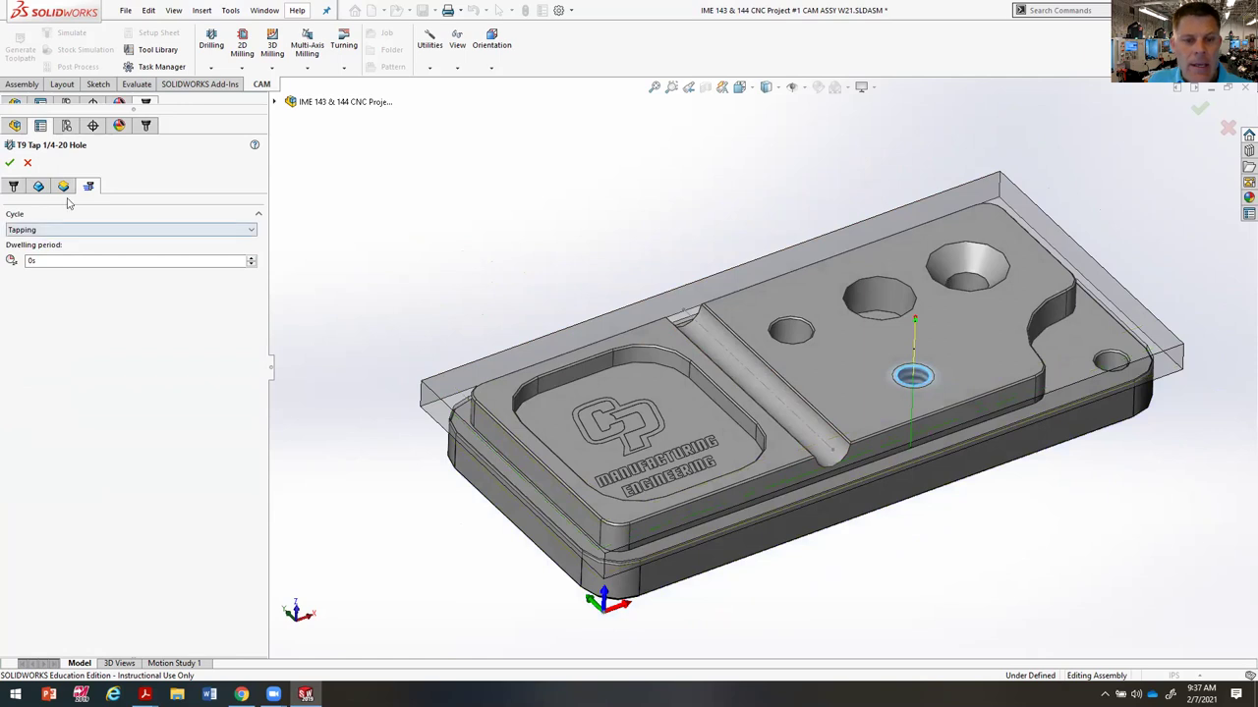
mouse_move(29, 238)
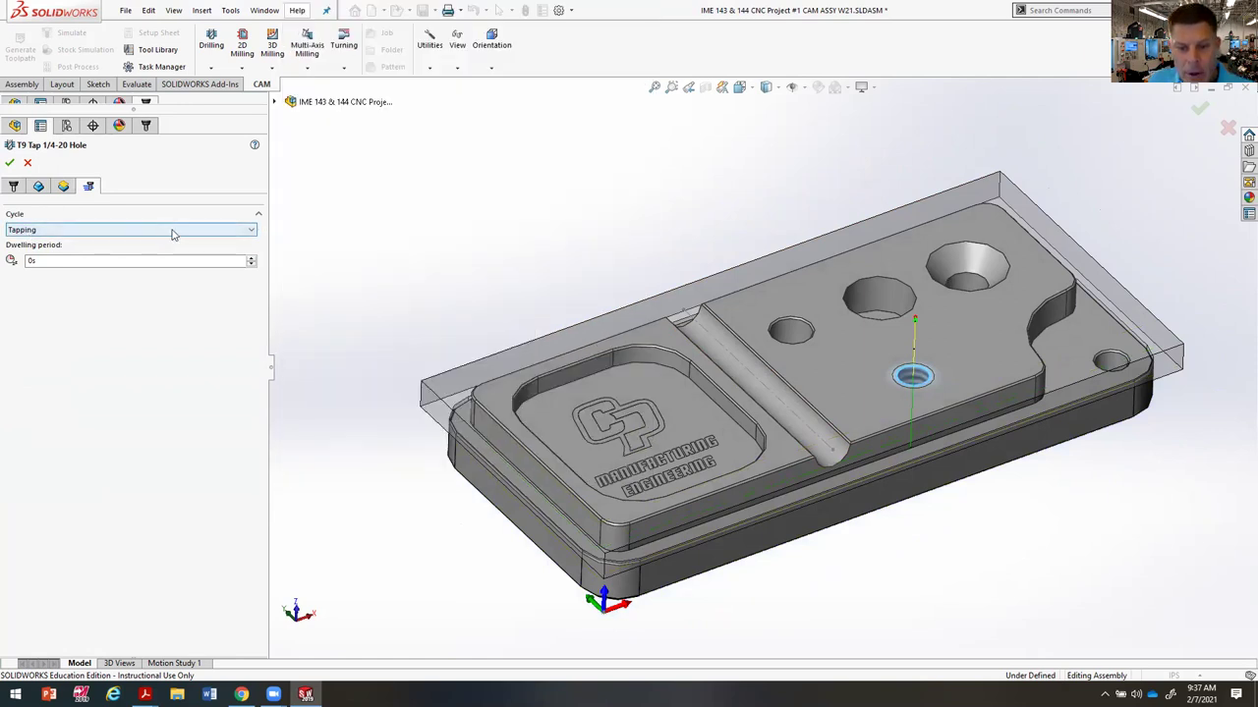
mouse_move(172, 234)
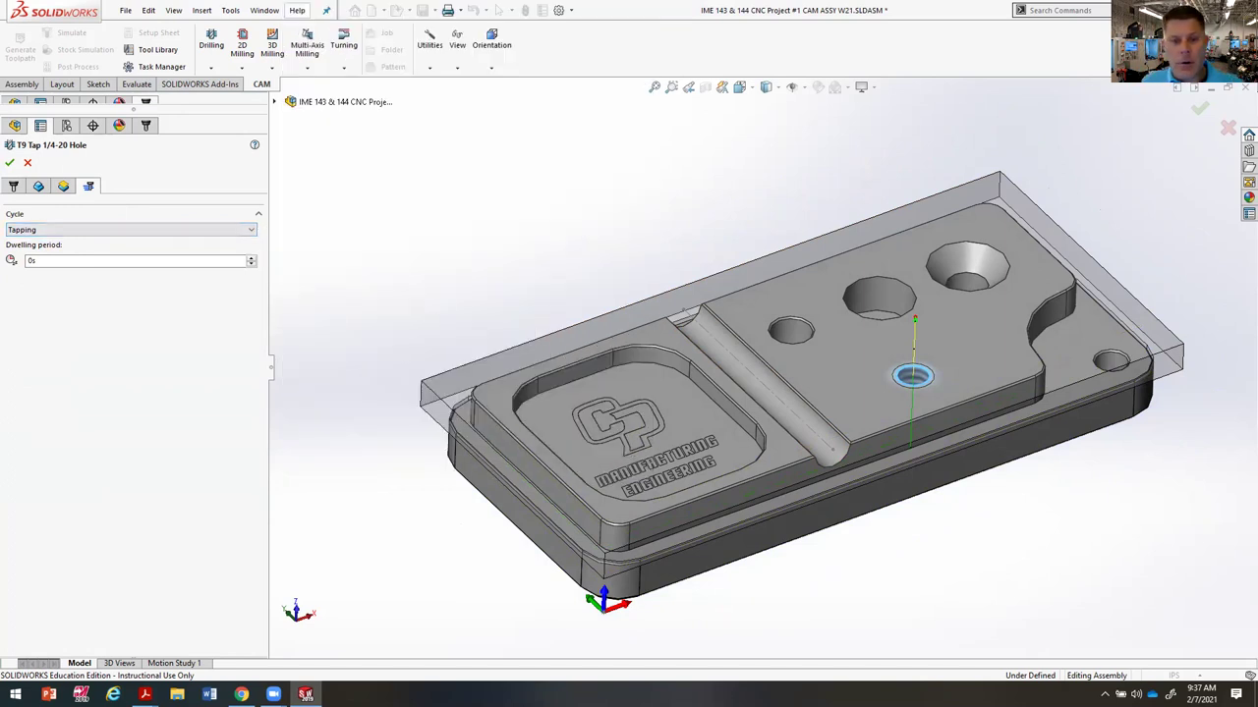
left_click(9, 164)
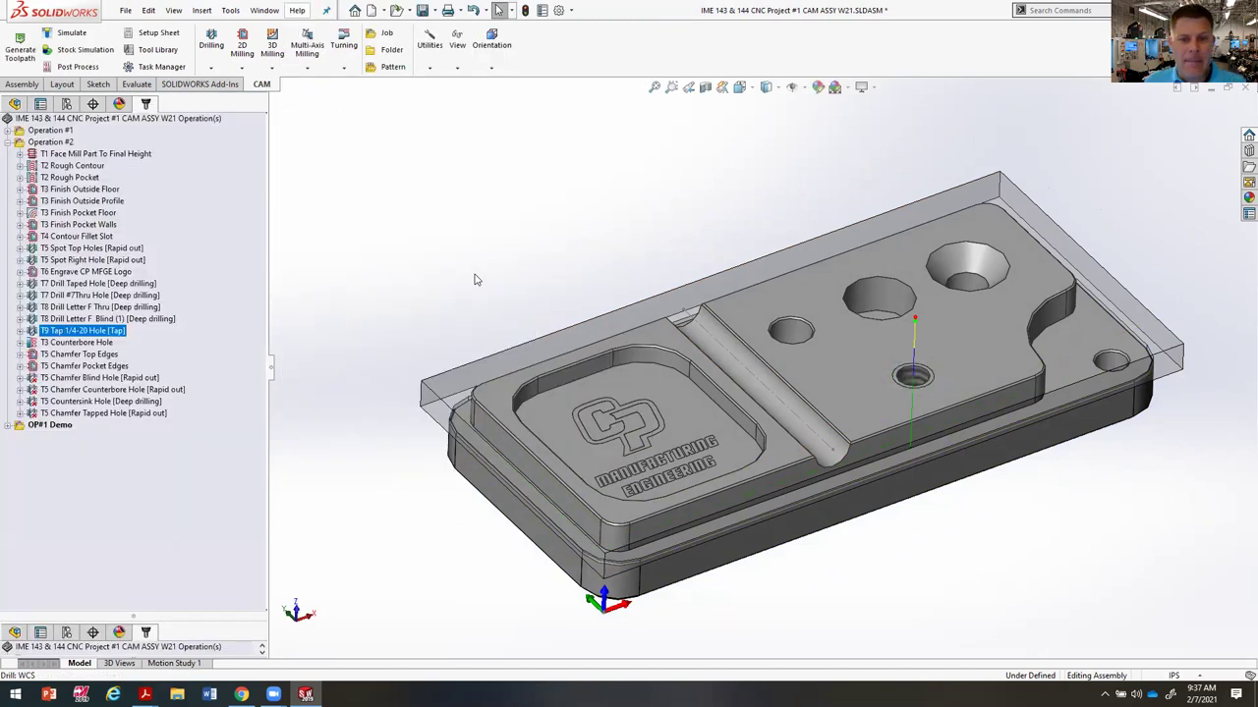
Step: Select T3 Counterbore Hole, view the 2D milling strategies such as Bore, and edit it
left_click(88, 343)
mouse_move(766, 393)
middle_mouse_down()
mouse_move(720, 452)
mouse_move(740, 367)
middle_mouse_up()
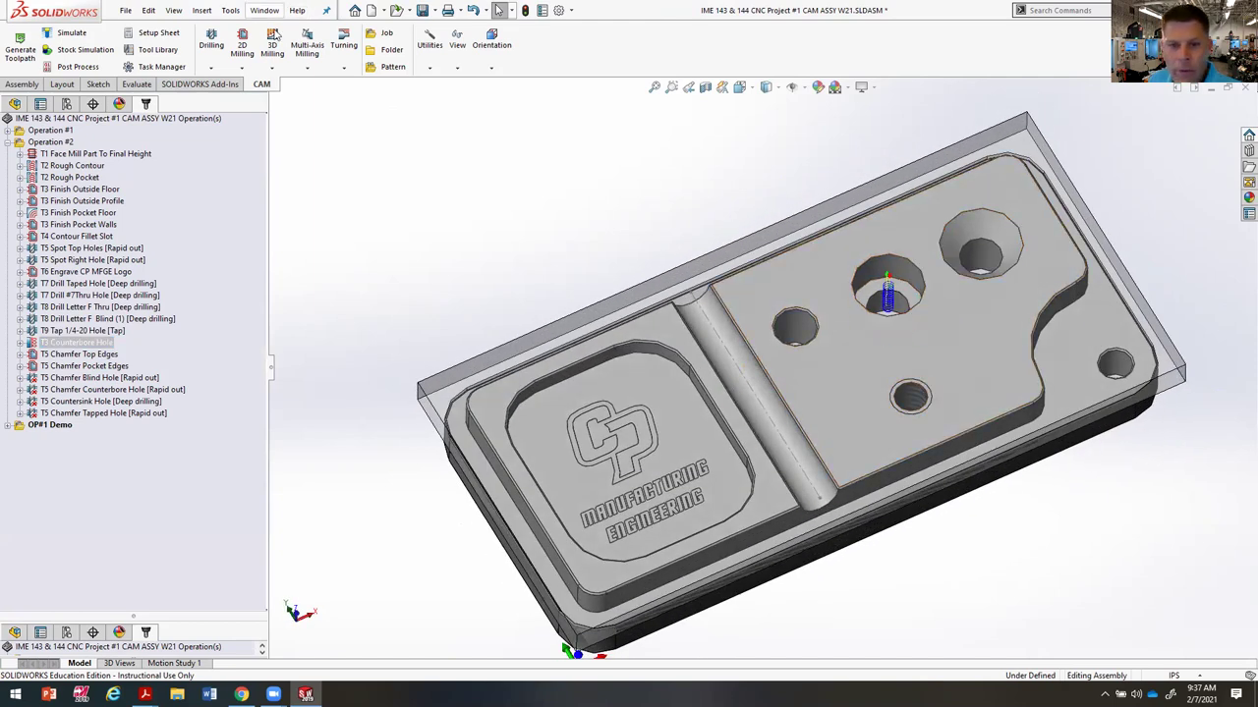
left_click(241, 68)
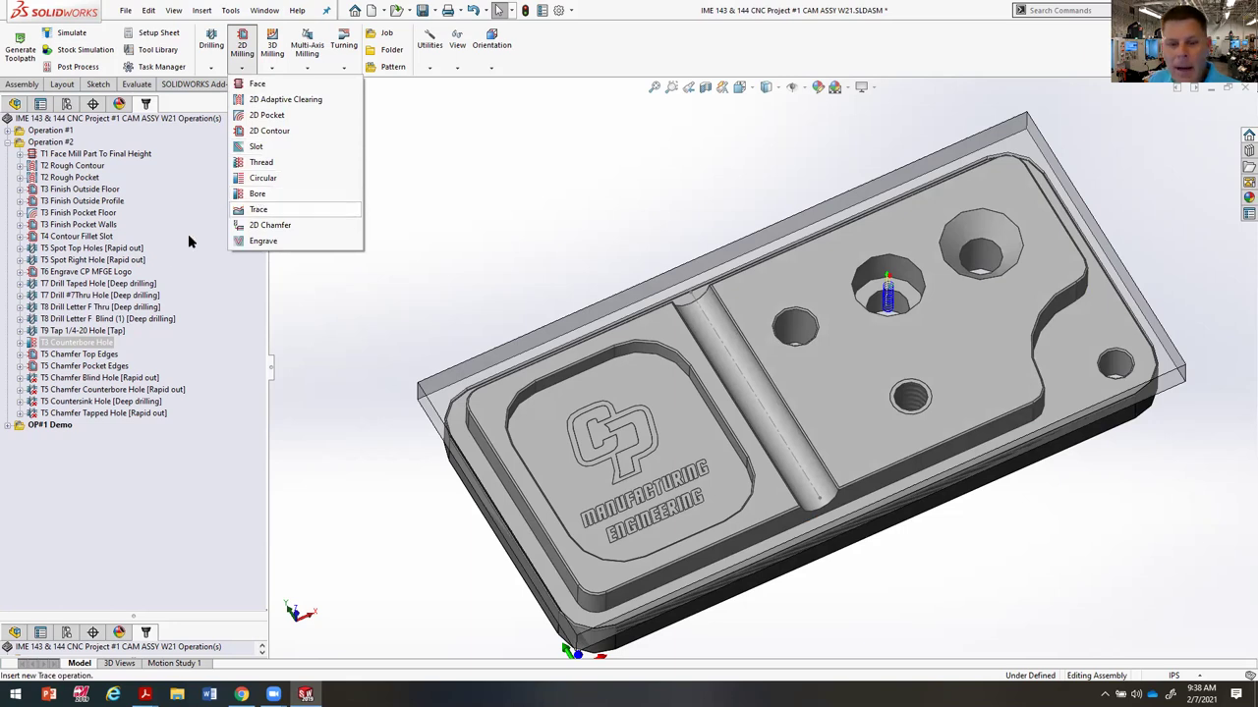
right_click(69, 343)
left_click(67, 344)
right_click(67, 344)
left_click(177, 275)
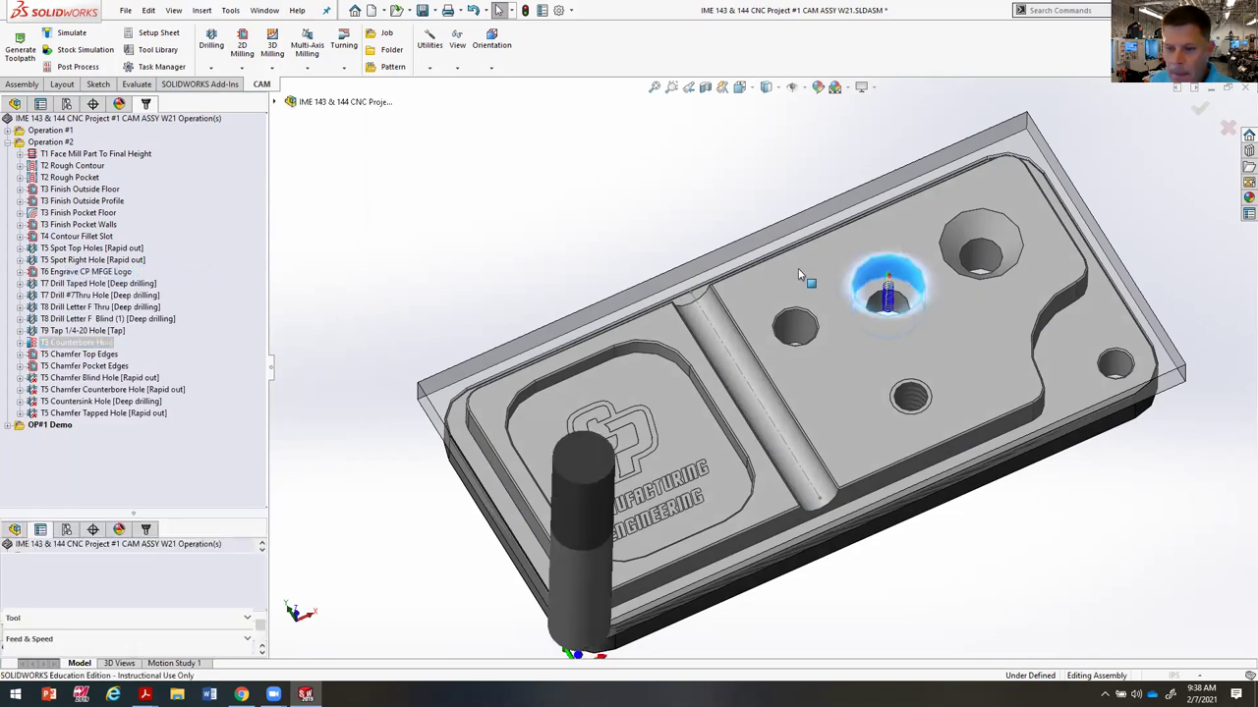
Step: Check the face and height settings of the T3 Counterbore operation
left_click_drag(135, 511, 136, 118)
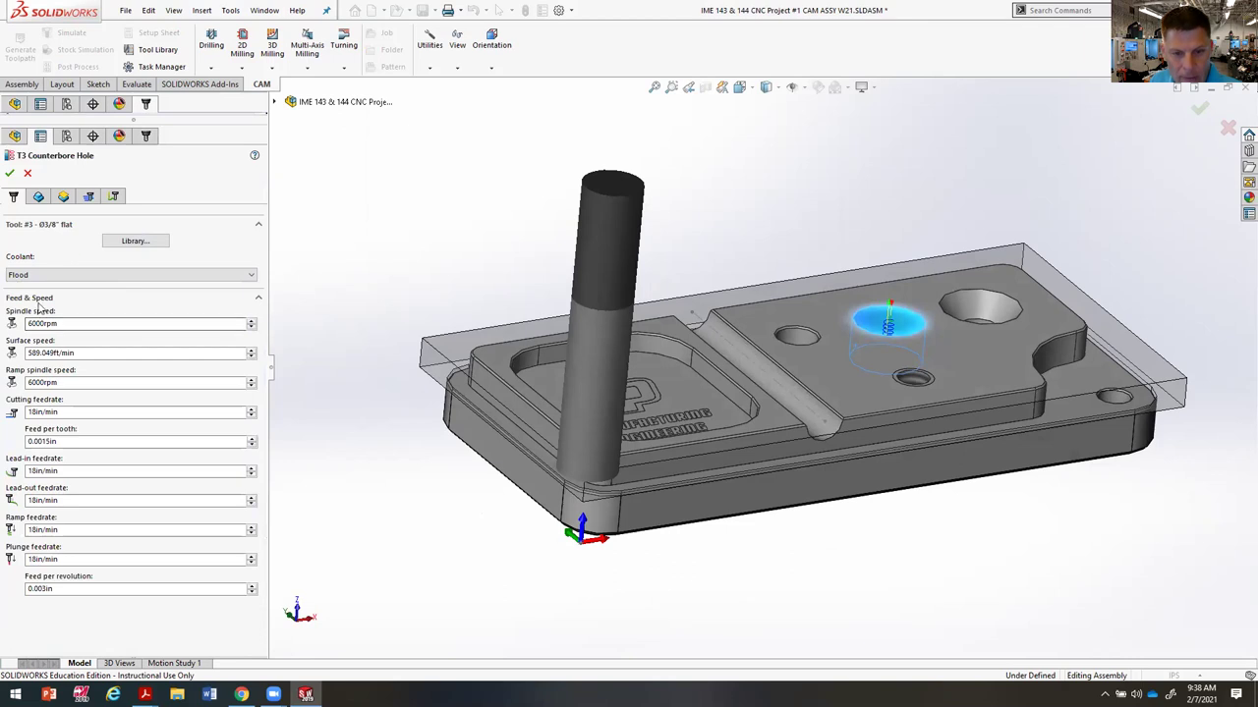
left_click(38, 197)
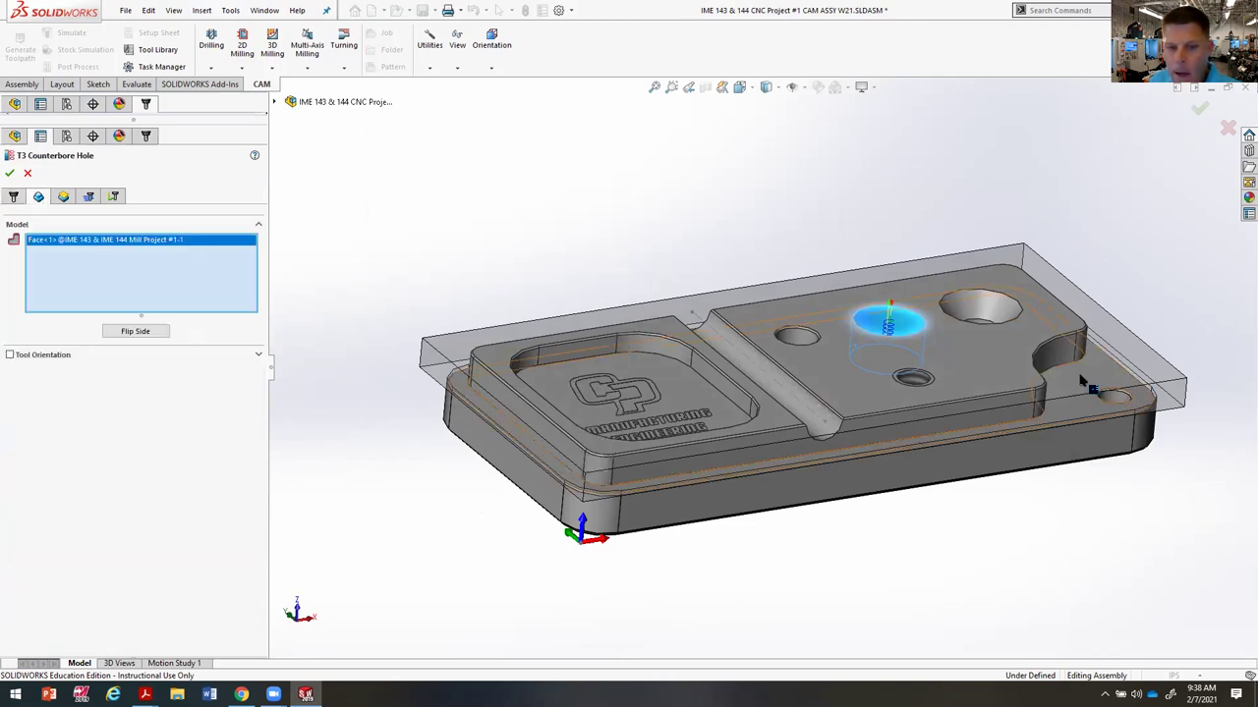
scroll(1081, 383, "down", 3)
middle_click_drag(739, 288, 796, 244)
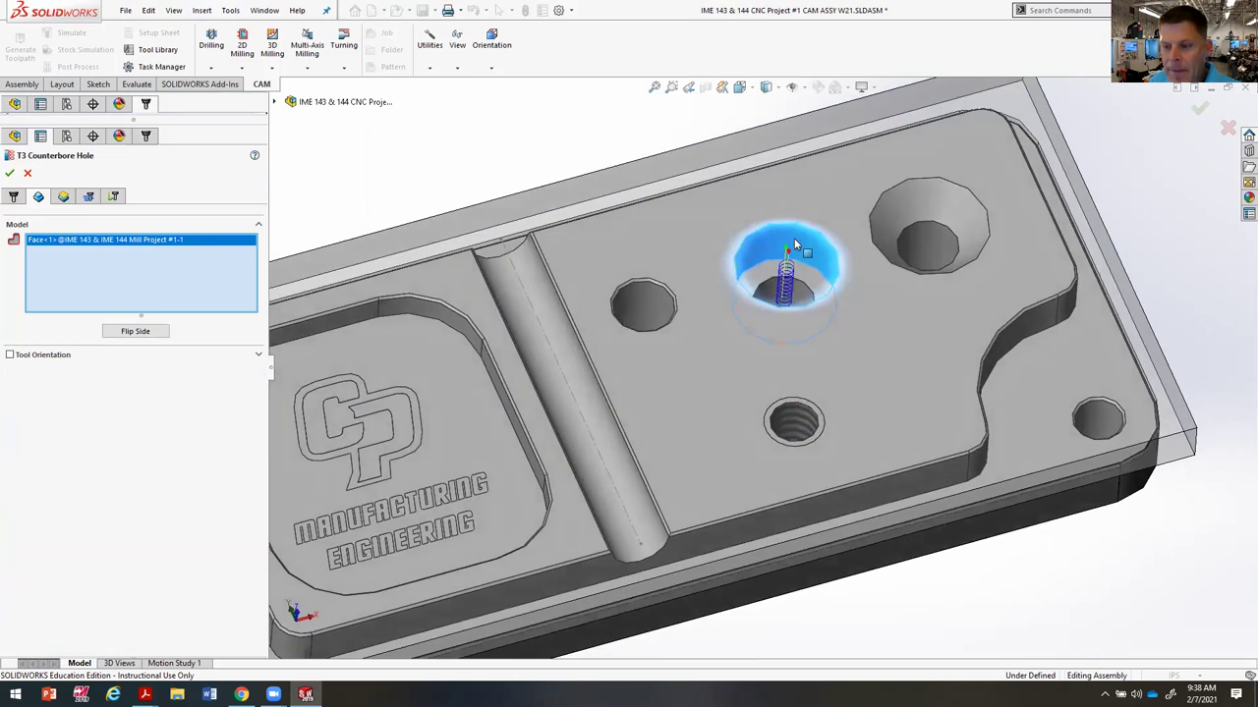
left_click(60, 197)
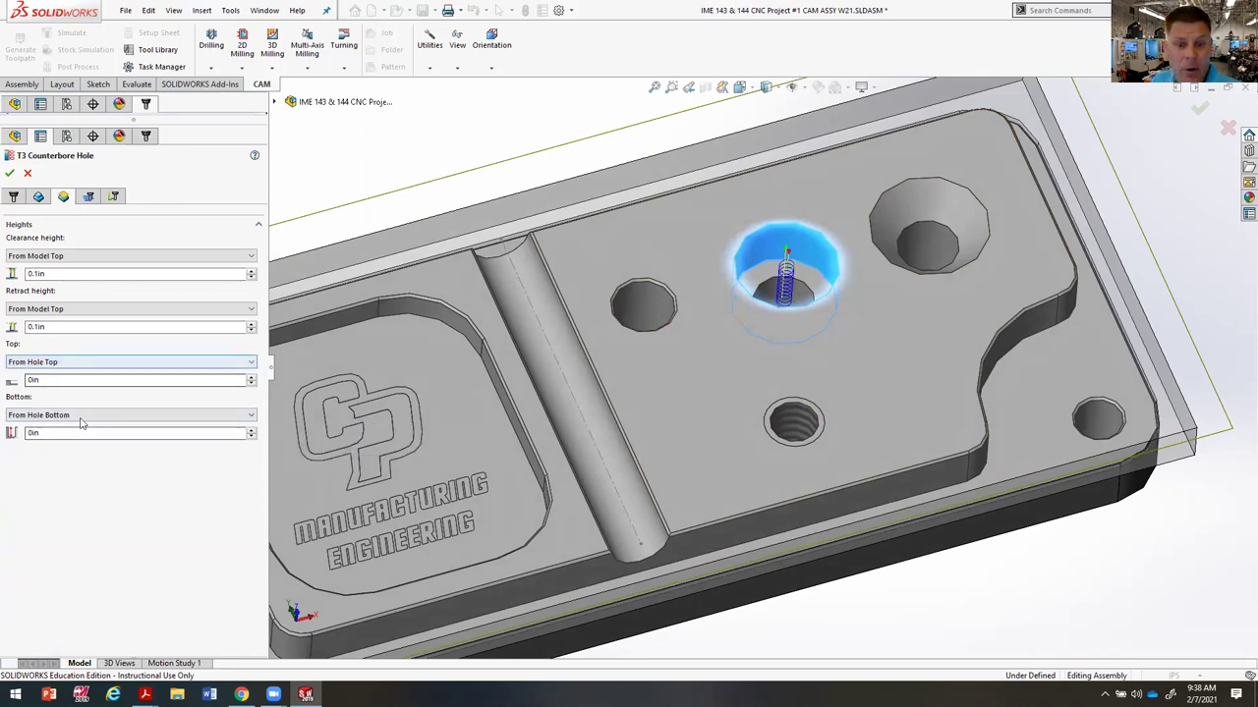
Step: Confirm the 0.025in bore pass and linking settings, accept, and preview T5 Chamfer Top Edges
left_click(88, 197)
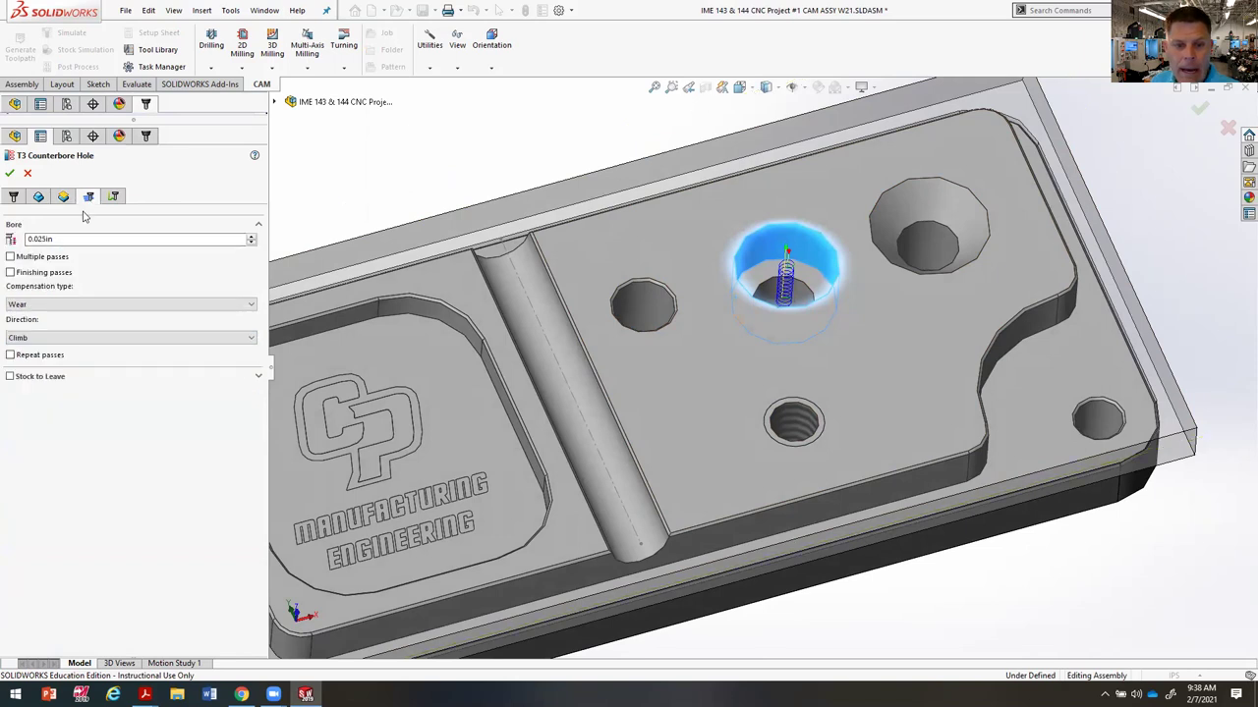
double_click(56, 242)
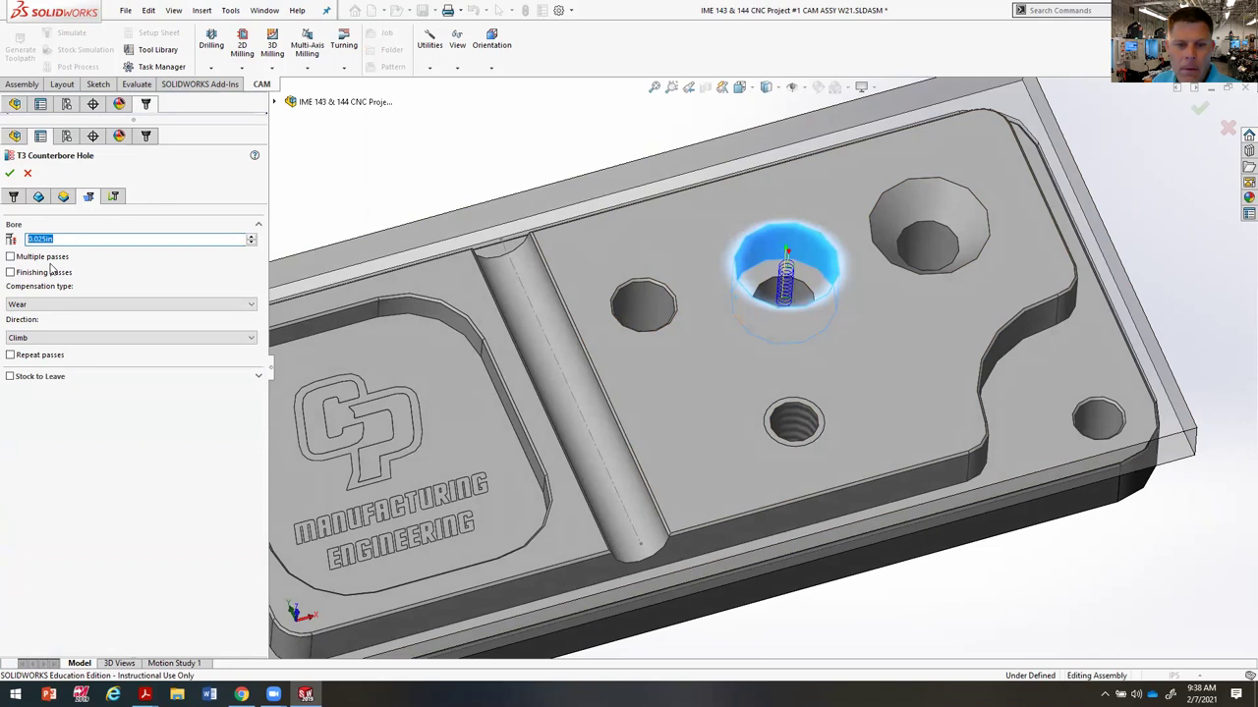
left_click(113, 197)
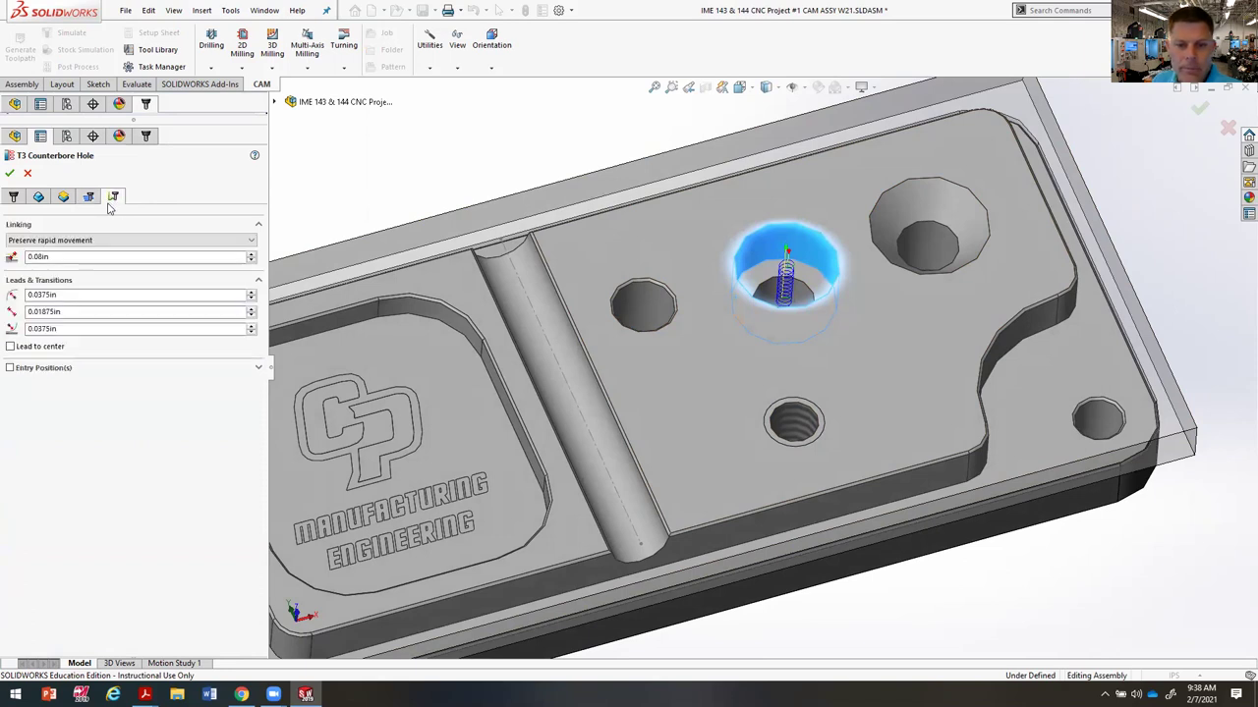
left_click(9, 173)
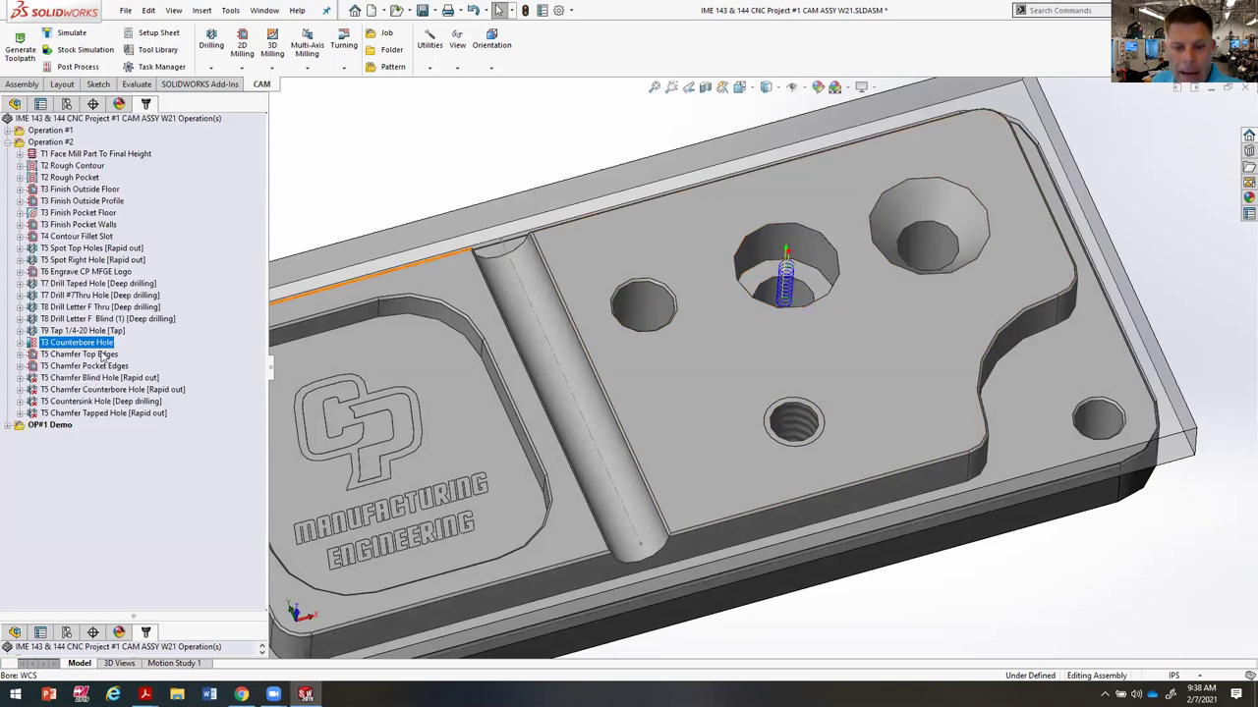
left_click(78, 353)
key("f")
middle_click_drag(911, 542, 457, 484)
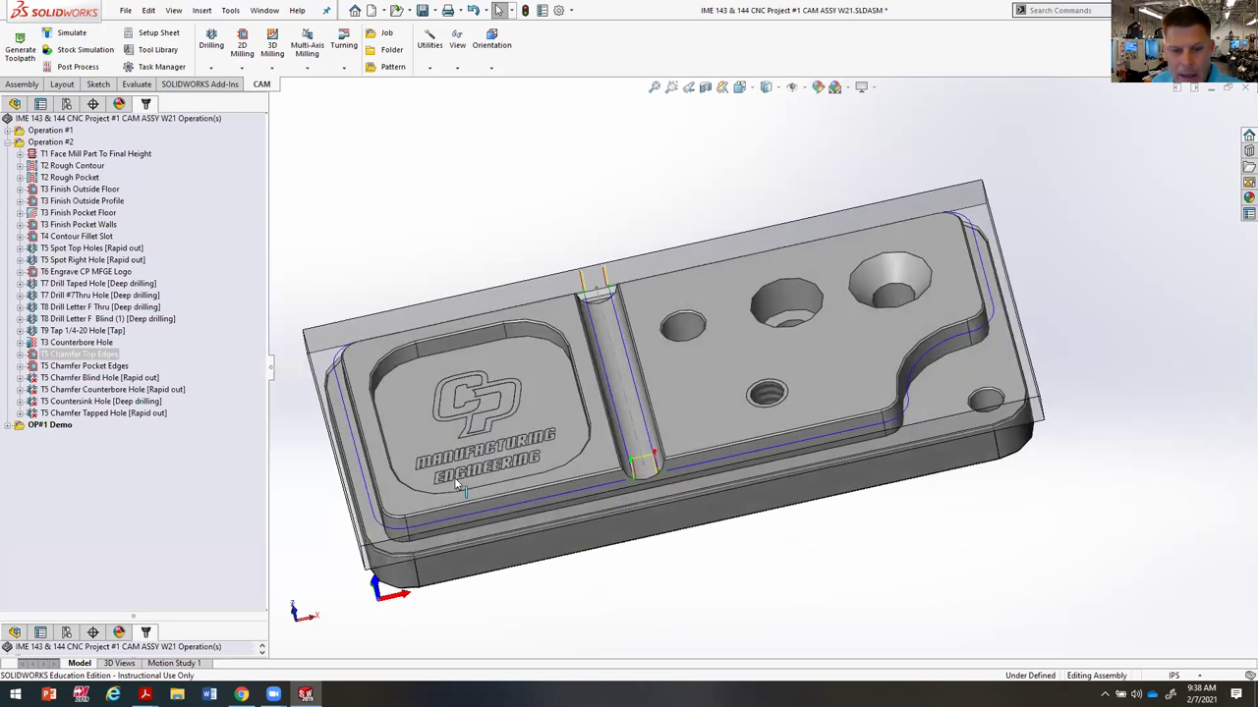
left_click(104, 367)
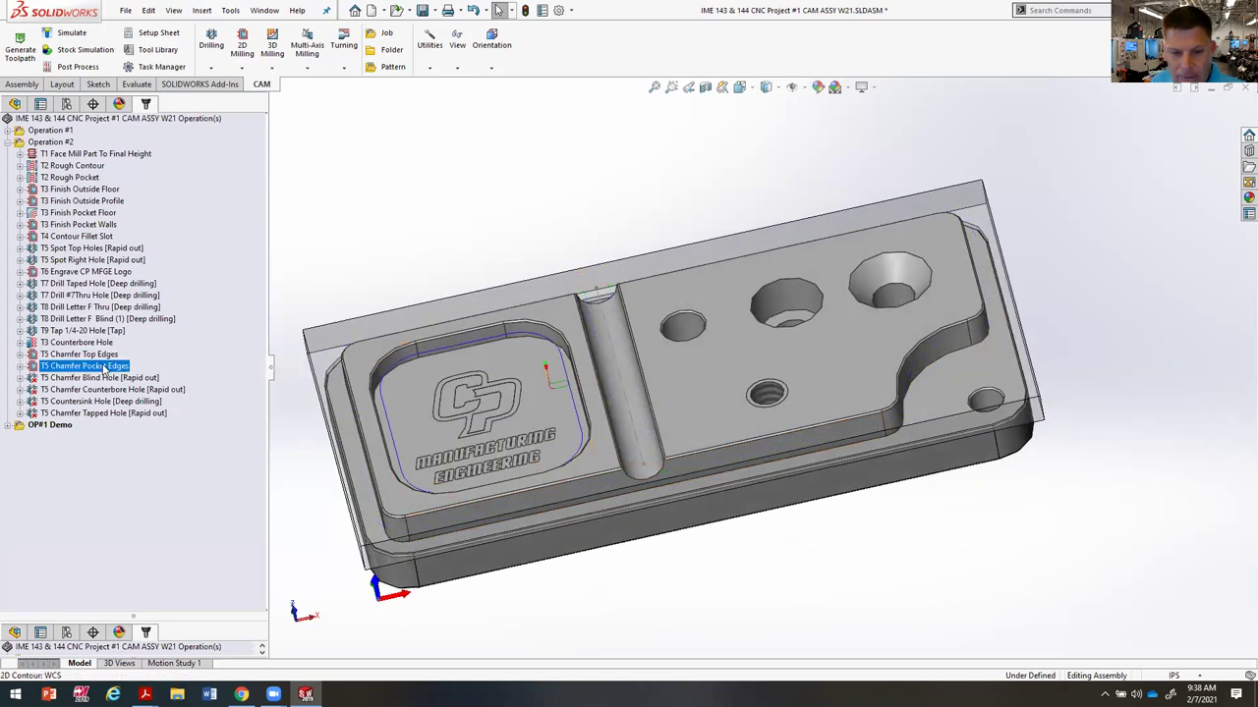
left_click(118, 379)
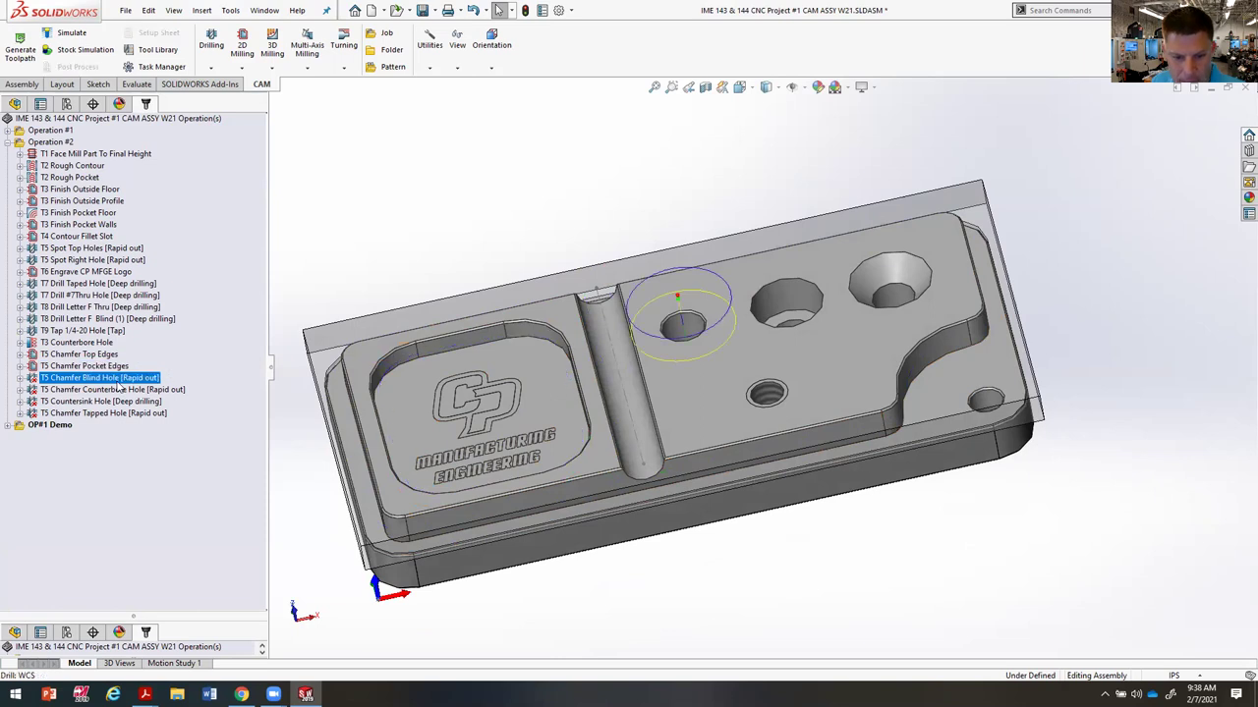
left_click(114, 390)
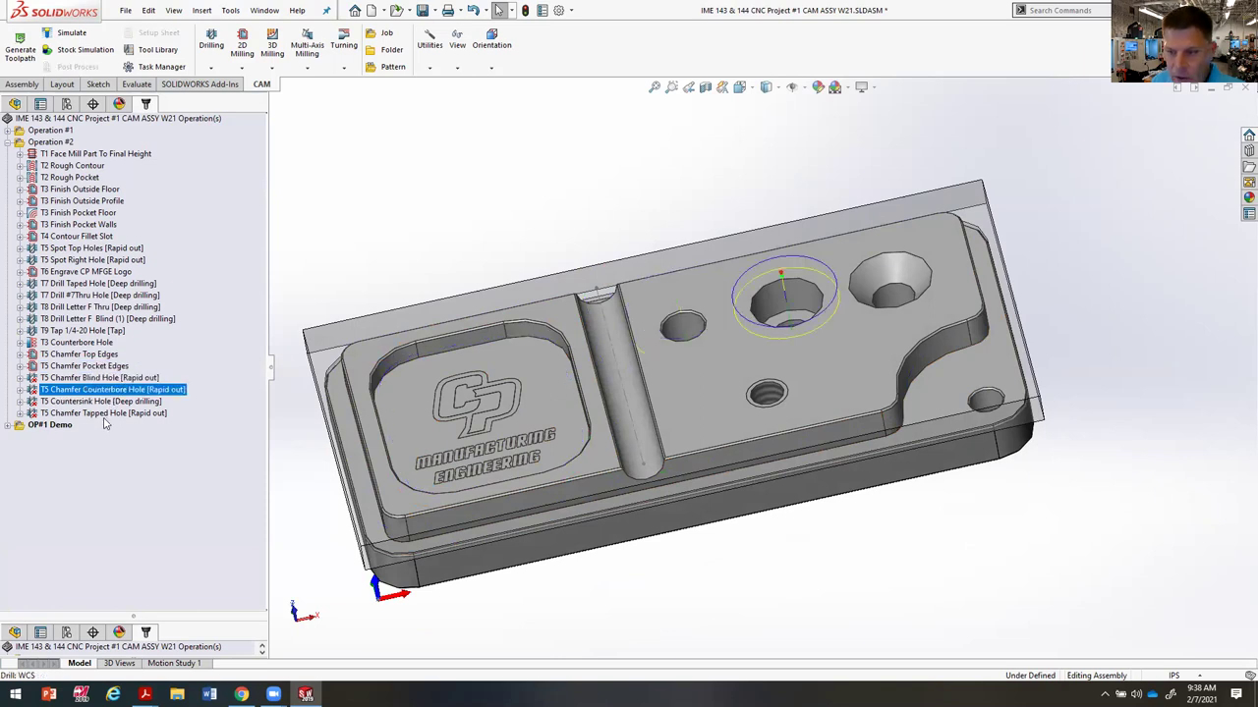
left_click(111, 402)
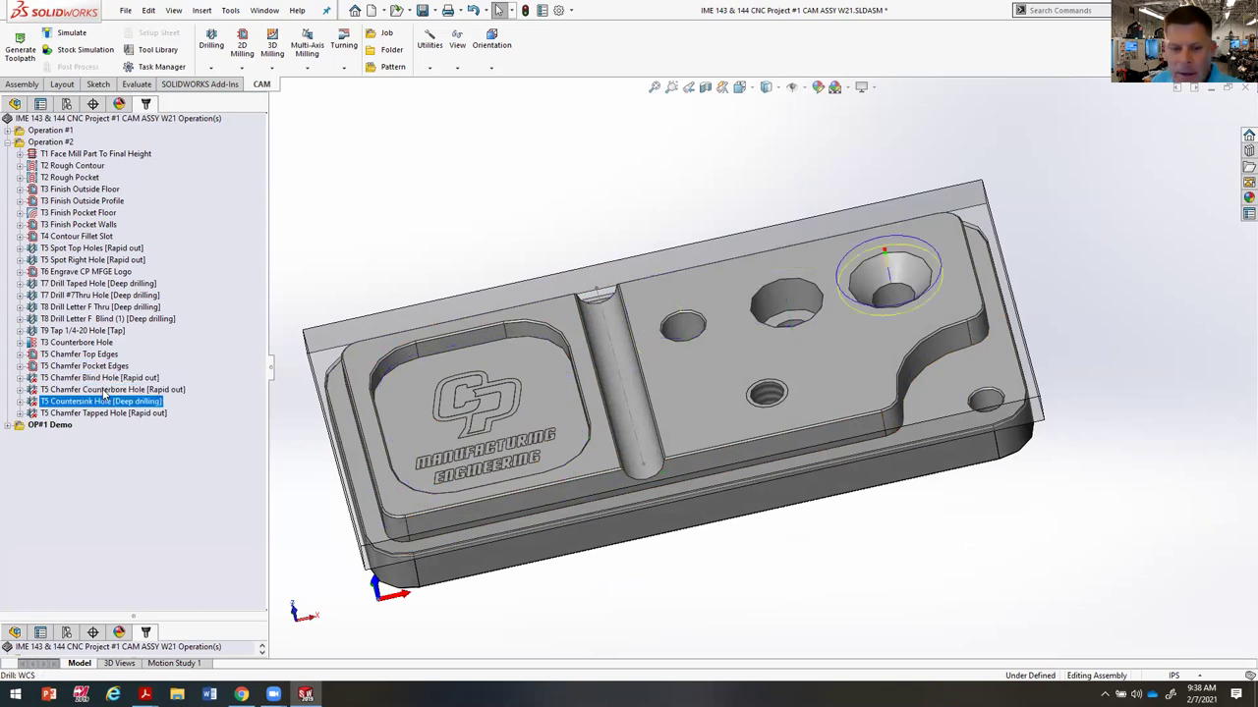
key("Up")
key("Up")
key("Up")
key("Down")
key("Down")
key("Down")
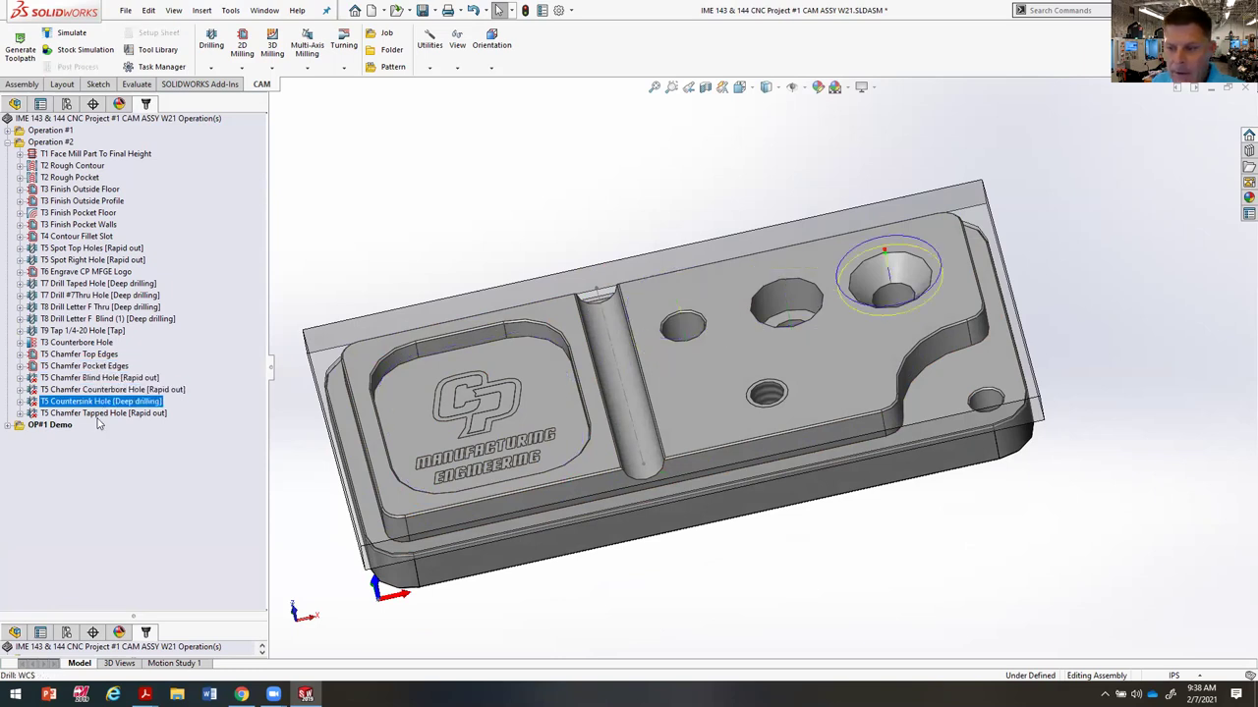
left_click(95, 414)
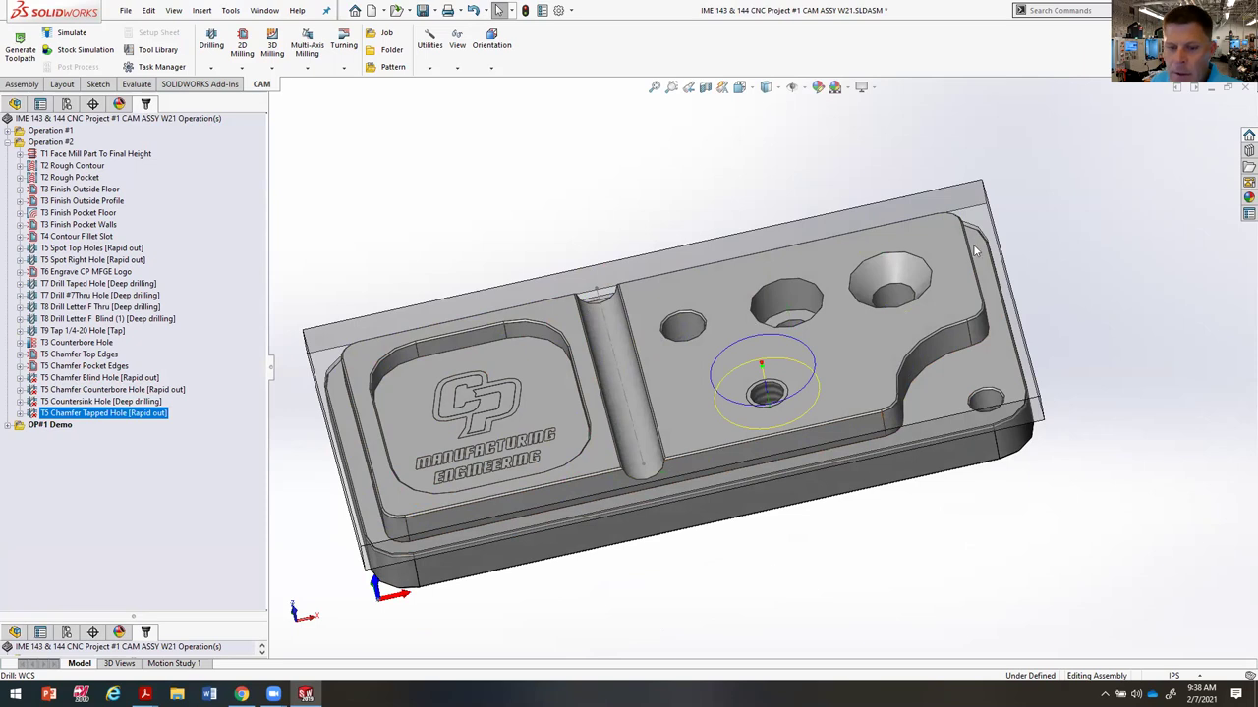
left_click(51, 142)
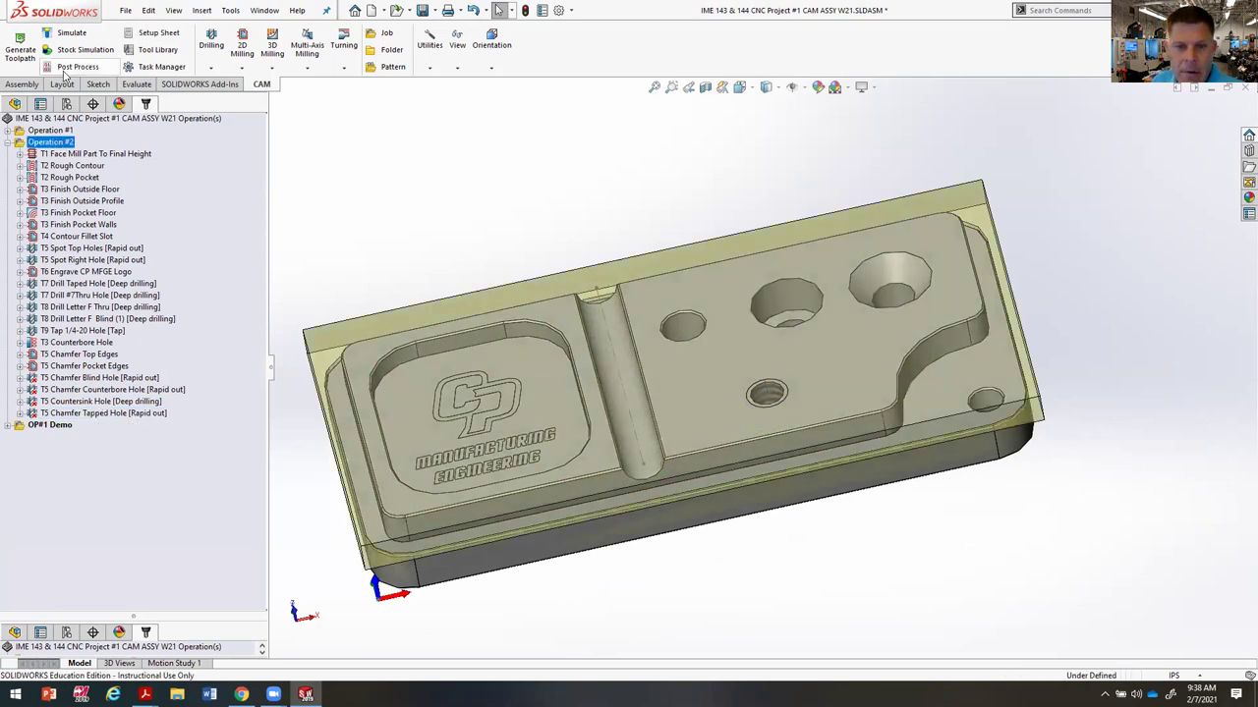
Step: Cancel post-processing, regenerate every Operation #2 toolpath, and save the IME 143 & 144 CNC Project #1 CAM ASSY W21 assembly
left_click(78, 66)
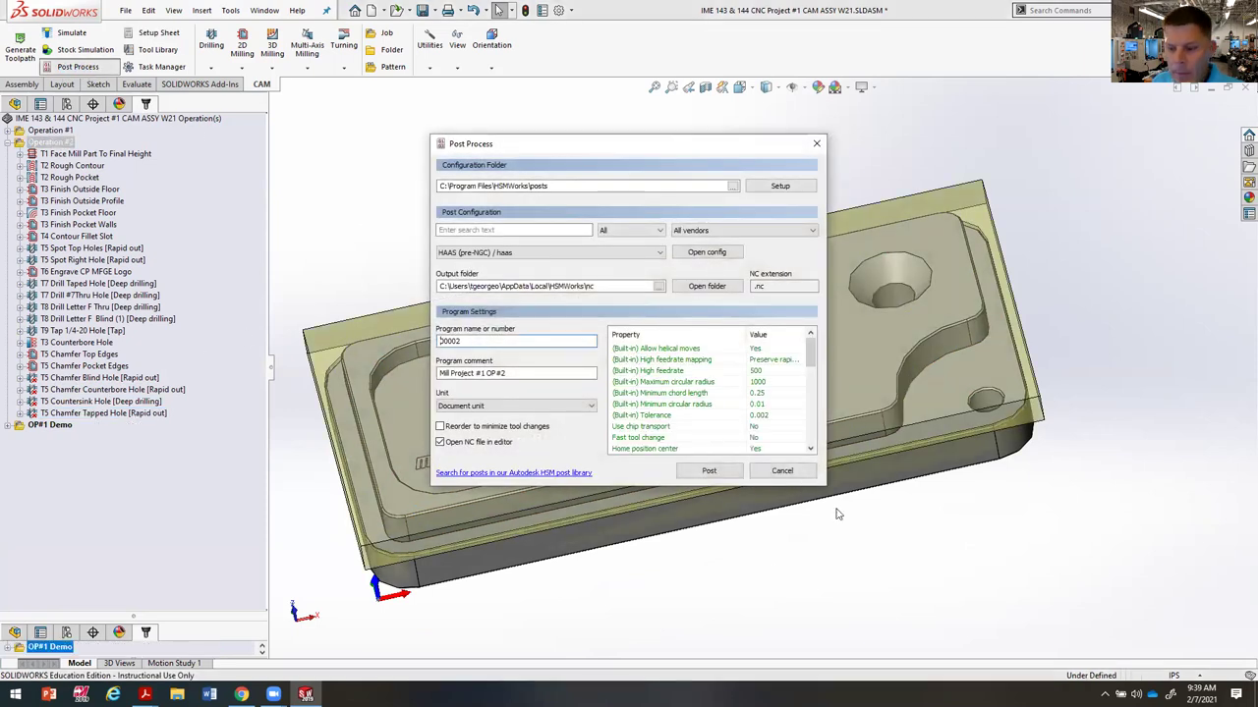
left_click(782, 470)
left_click(19, 41)
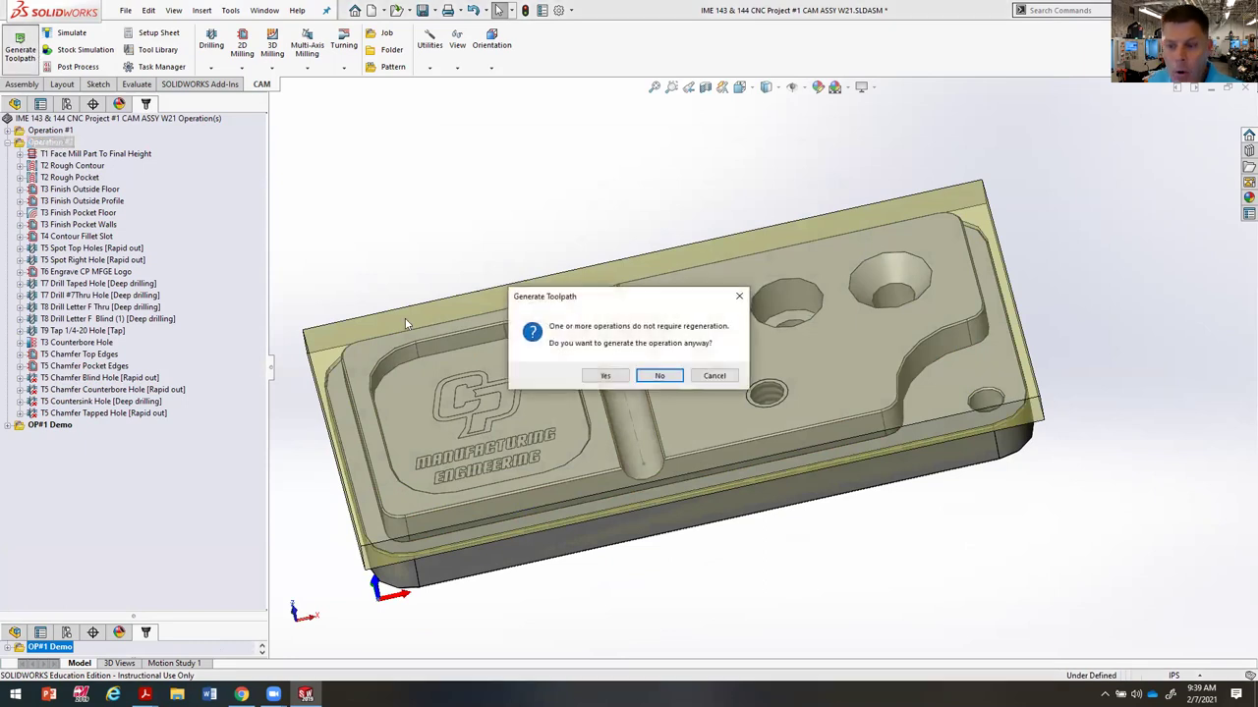
left_click(614, 375)
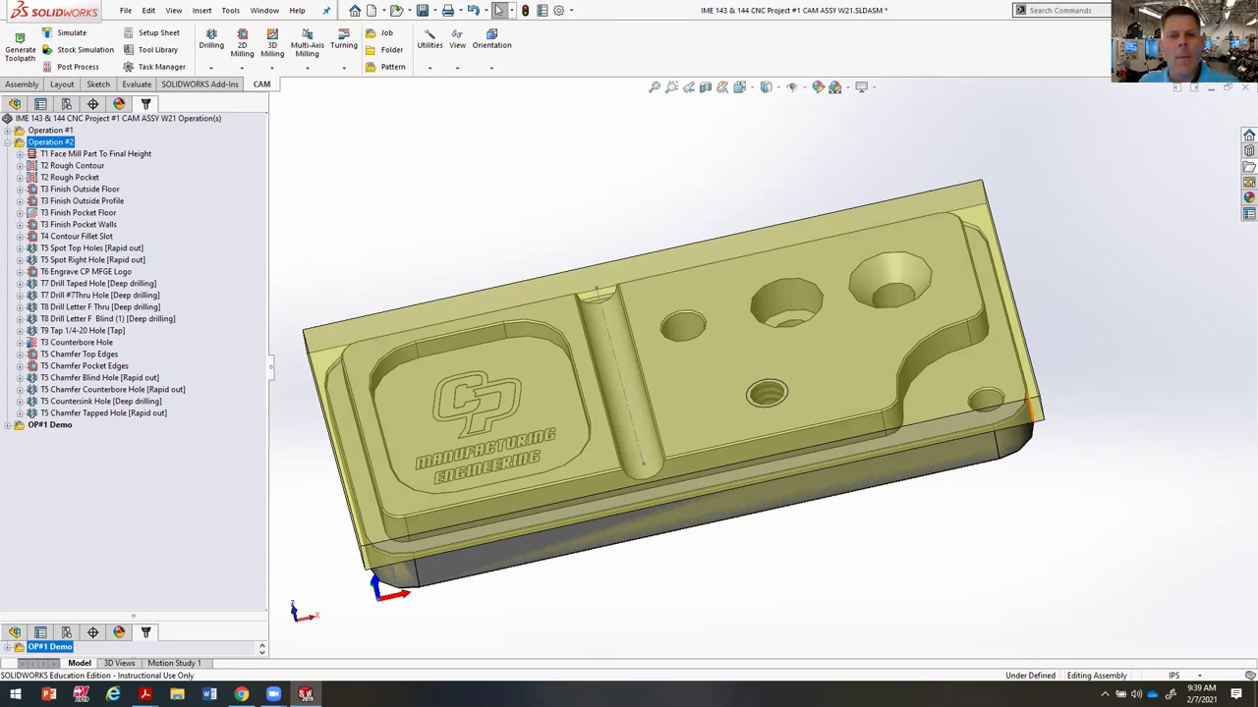
left_click(674, 596)
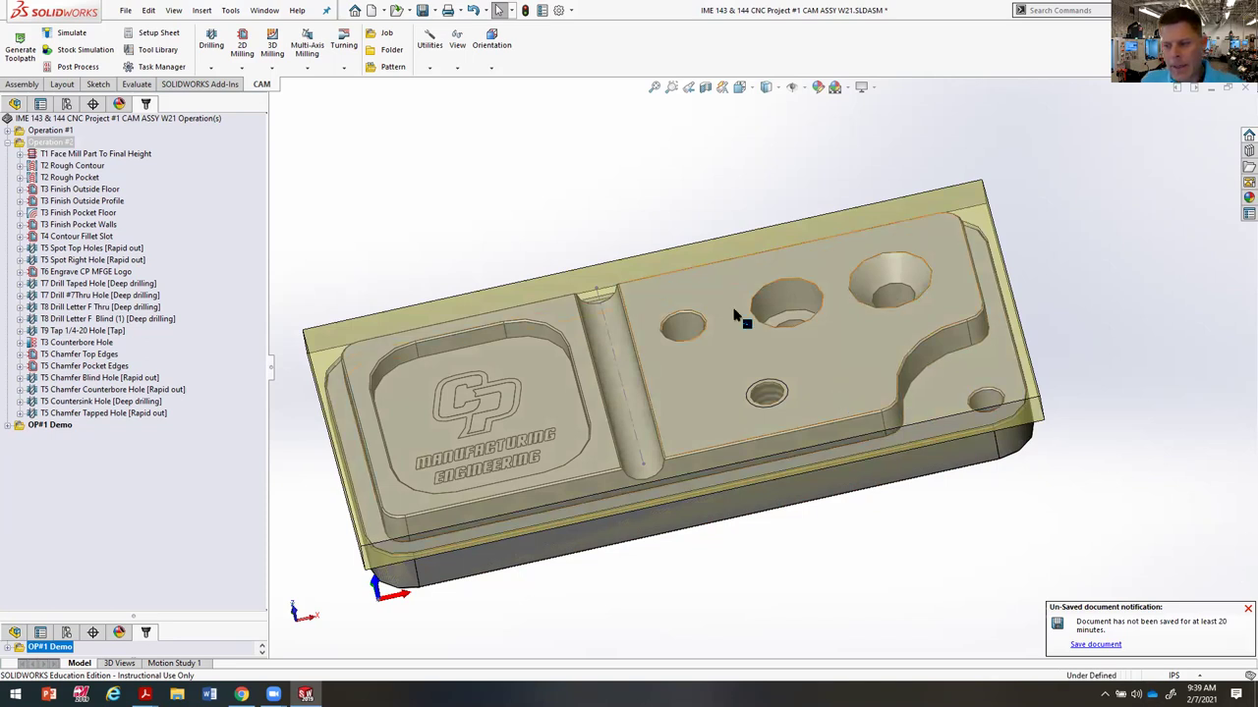
left_click(423, 10)
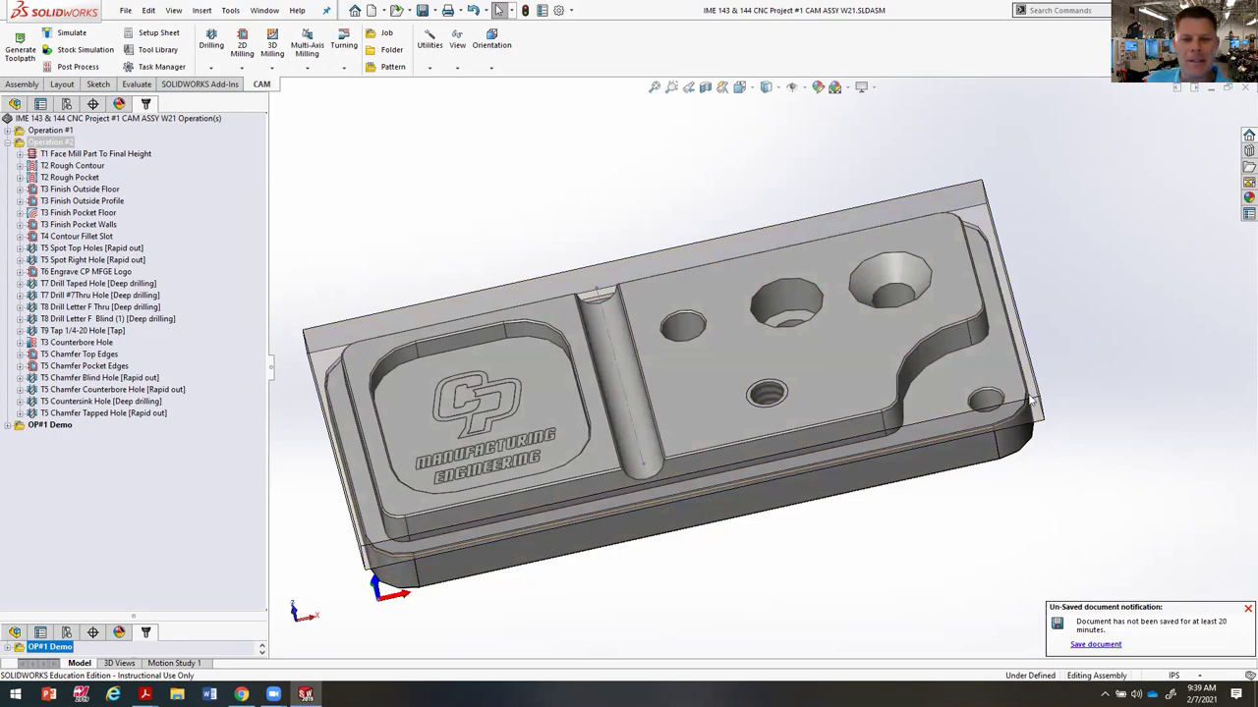
Step: Switch to the Operation #2 stock simulation, adjust playback speed, and run it to the end
left_click(71, 32)
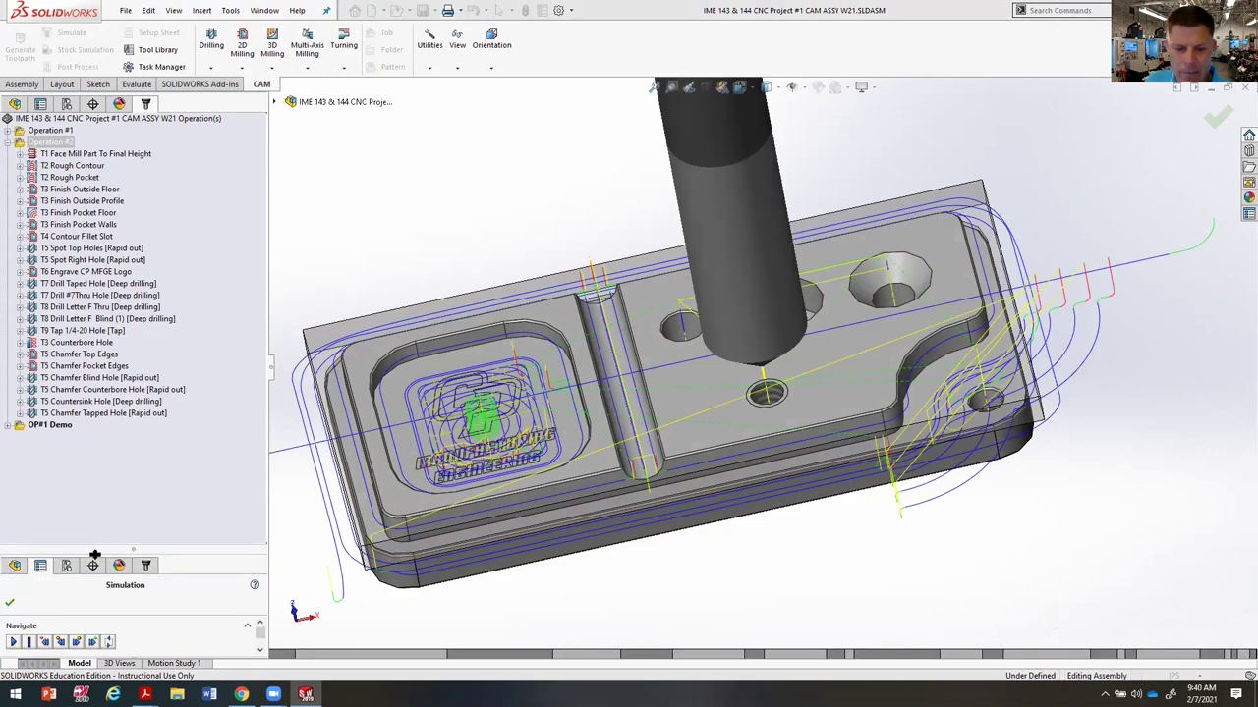
left_click(10, 602)
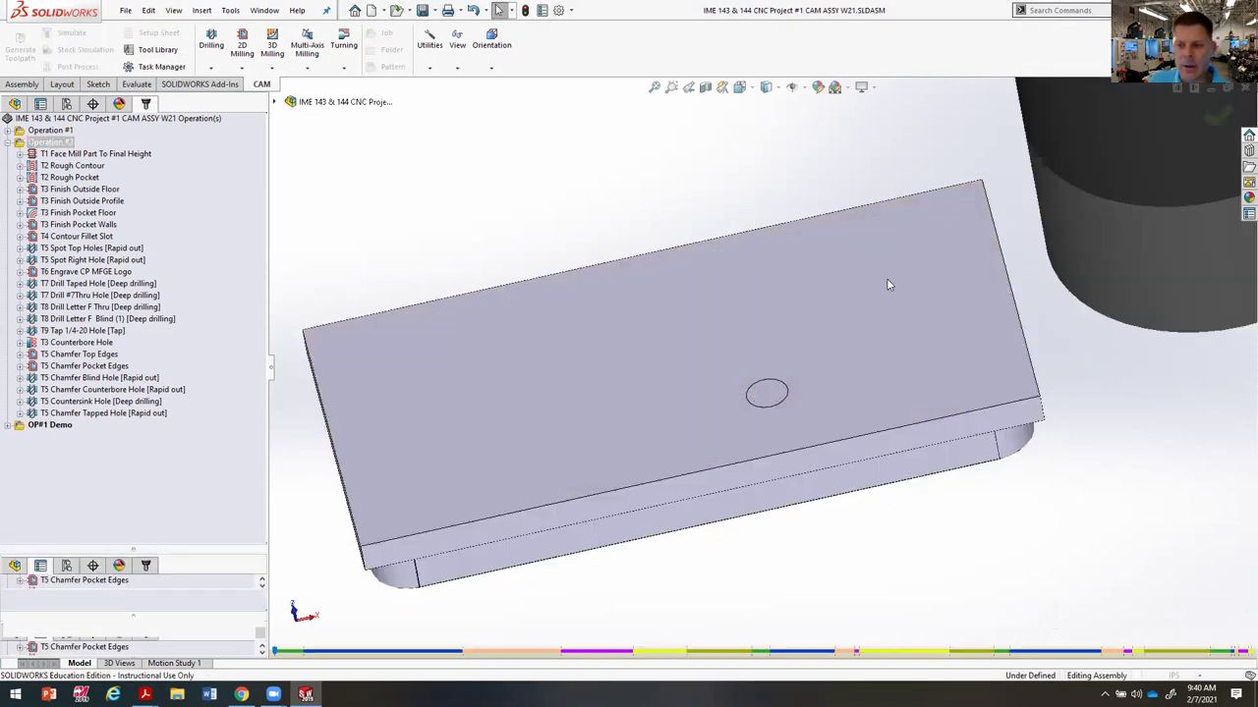
scroll(805, 326, "down", 3)
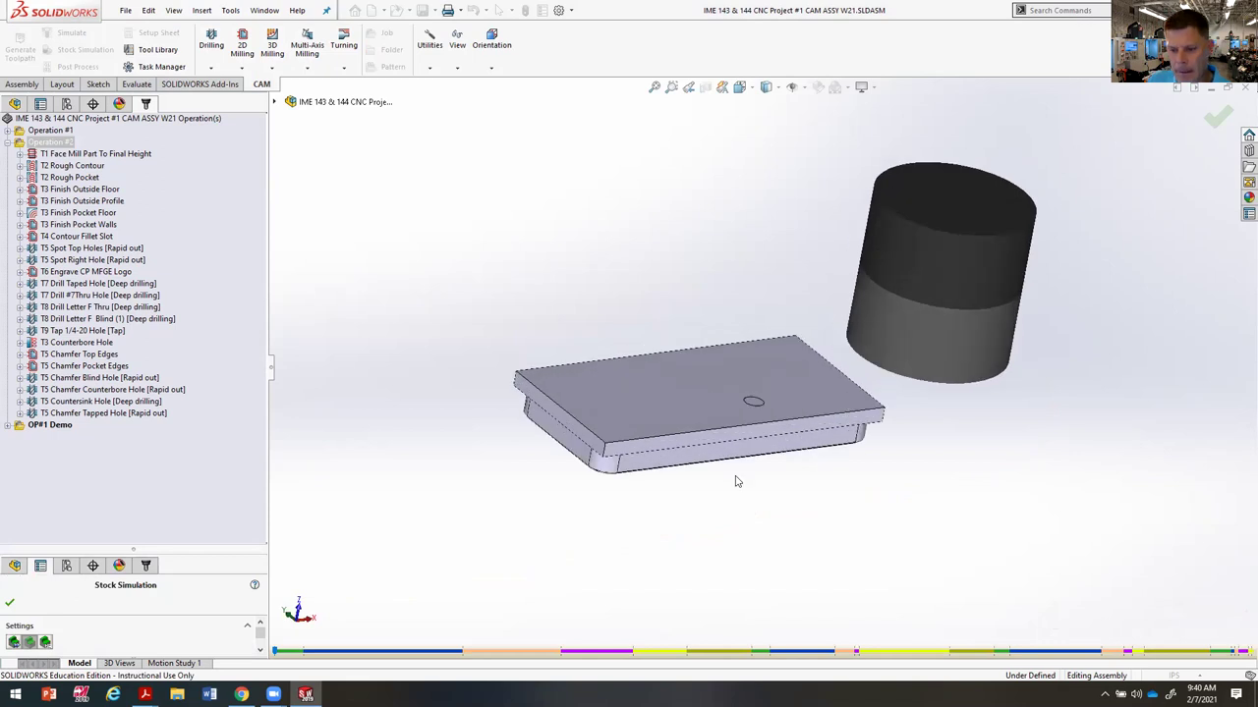
left_click_drag(209, 543, 196, 147)
mouse_move(196, 319)
left_mouse_down()
mouse_move(211, 321)
mouse_move(175, 328)
left_mouse_up()
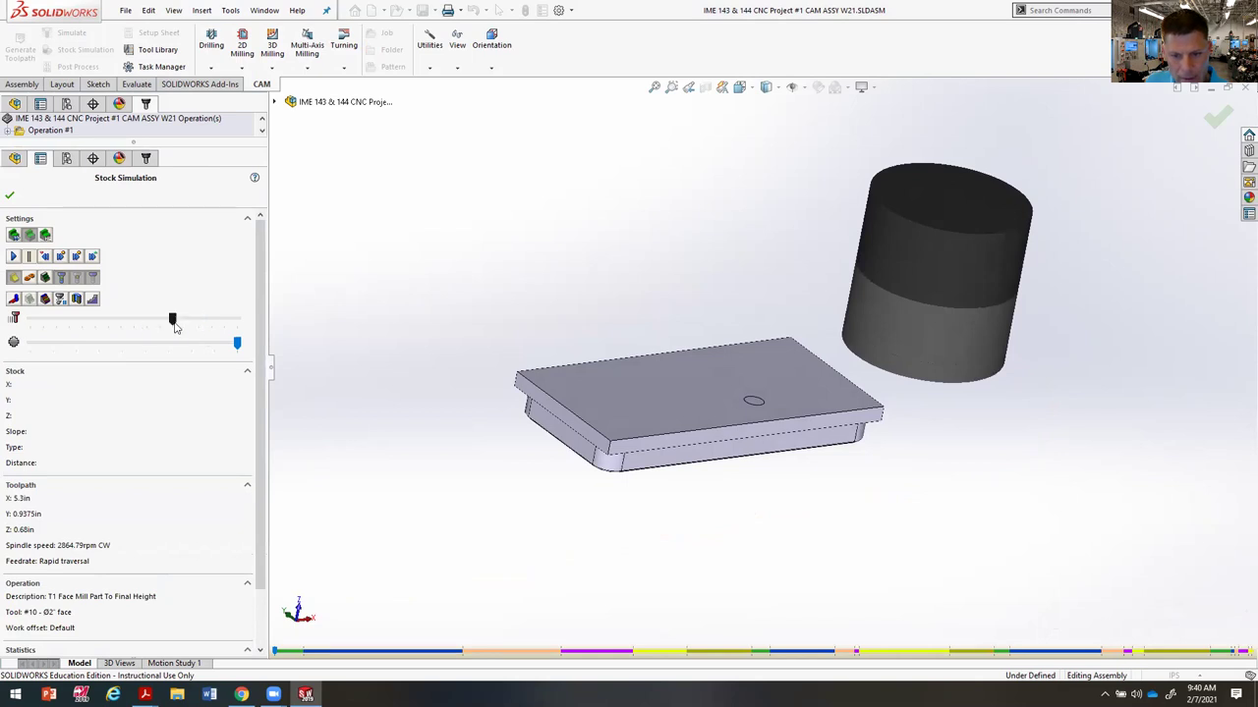
left_click(13, 257)
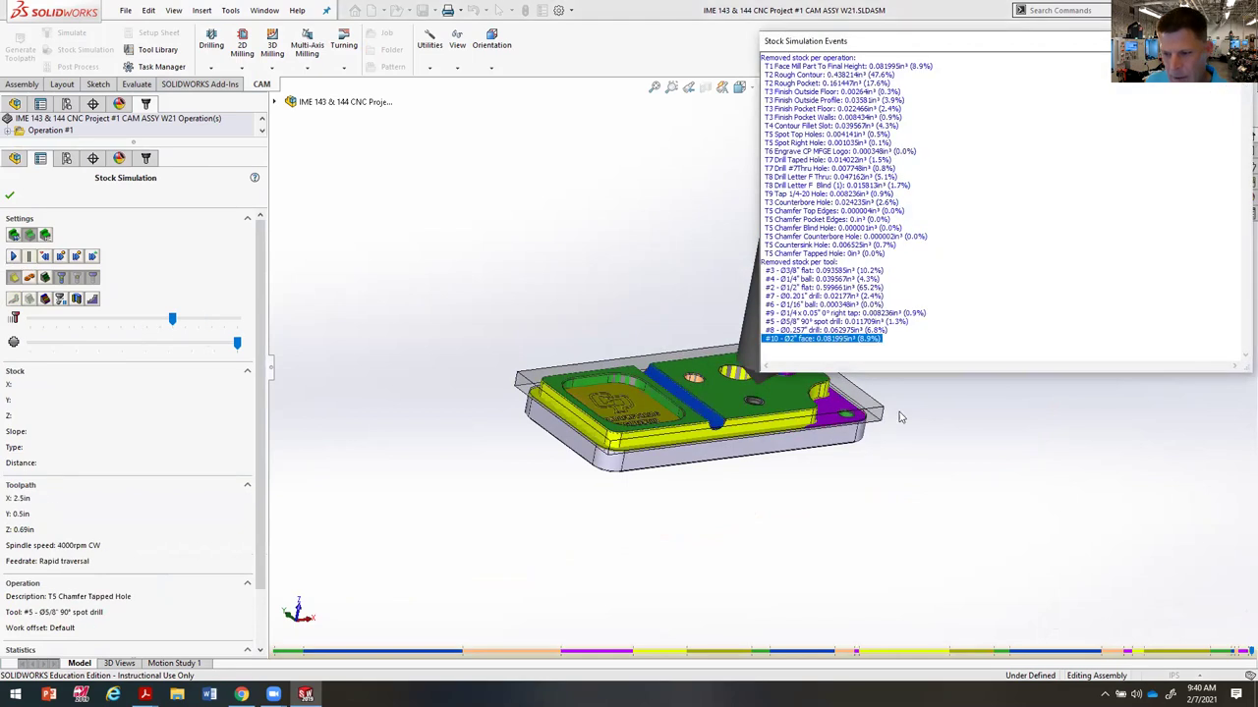
Step: Inspect the machined pockets, slot, logo and holes from above and front, then finish the simulation
middle_click_drag(754, 459, 709, 395)
scroll(756, 434, "down", 5)
scroll(739, 449, "up", 1)
middle_click_drag(739, 449, 675, 433)
key("ctrl+1")
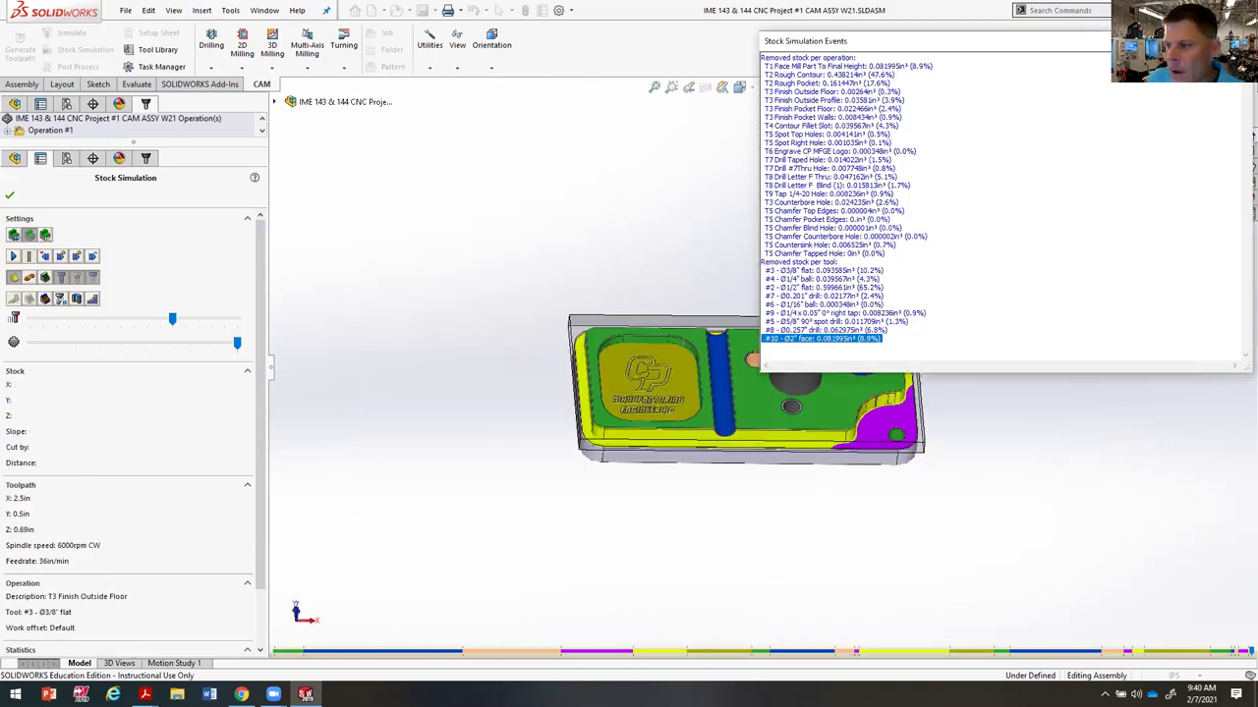
left_click(1029, 241)
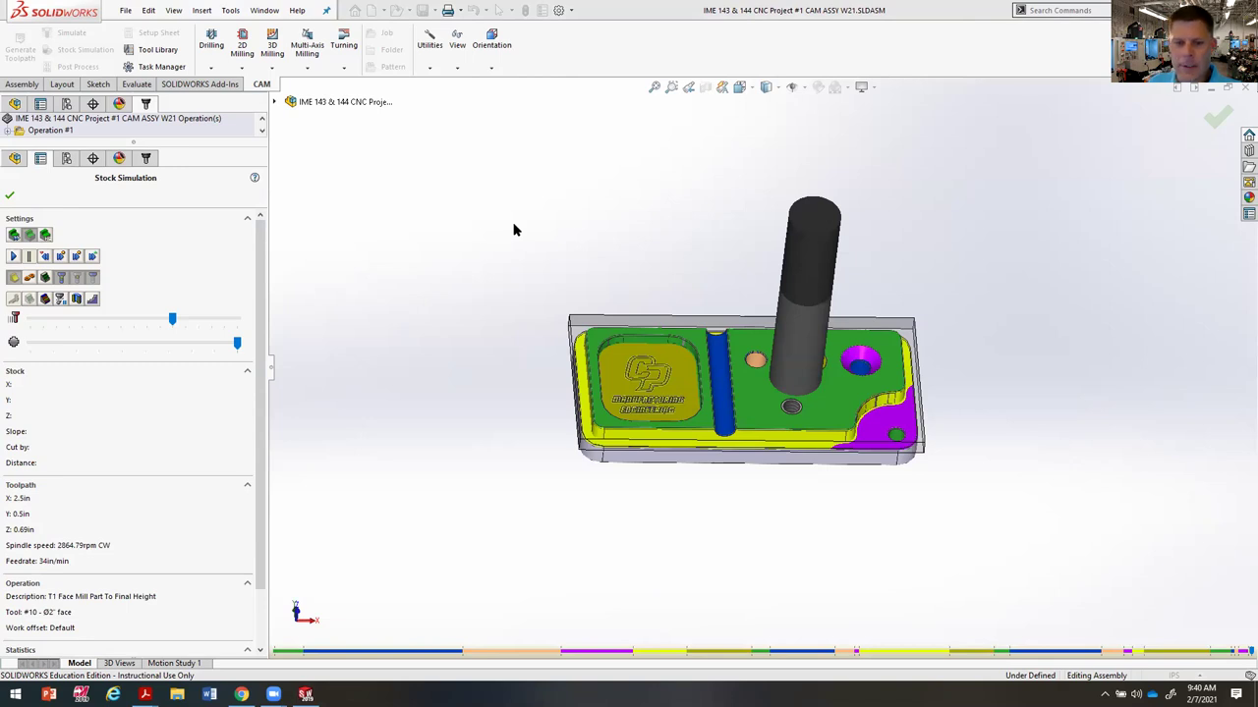
left_click(10, 196)
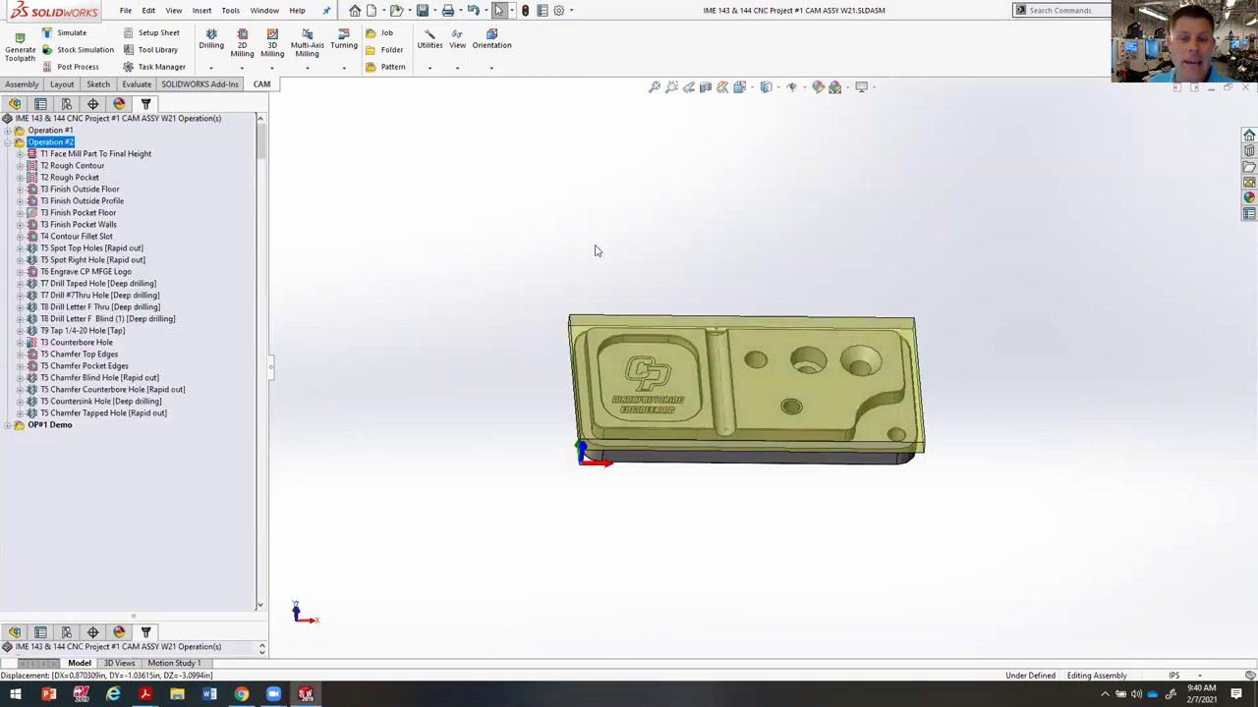
Step: Collapse Operation #2 in the CAM tree and bring up the Post Process settings
left_click(8, 142)
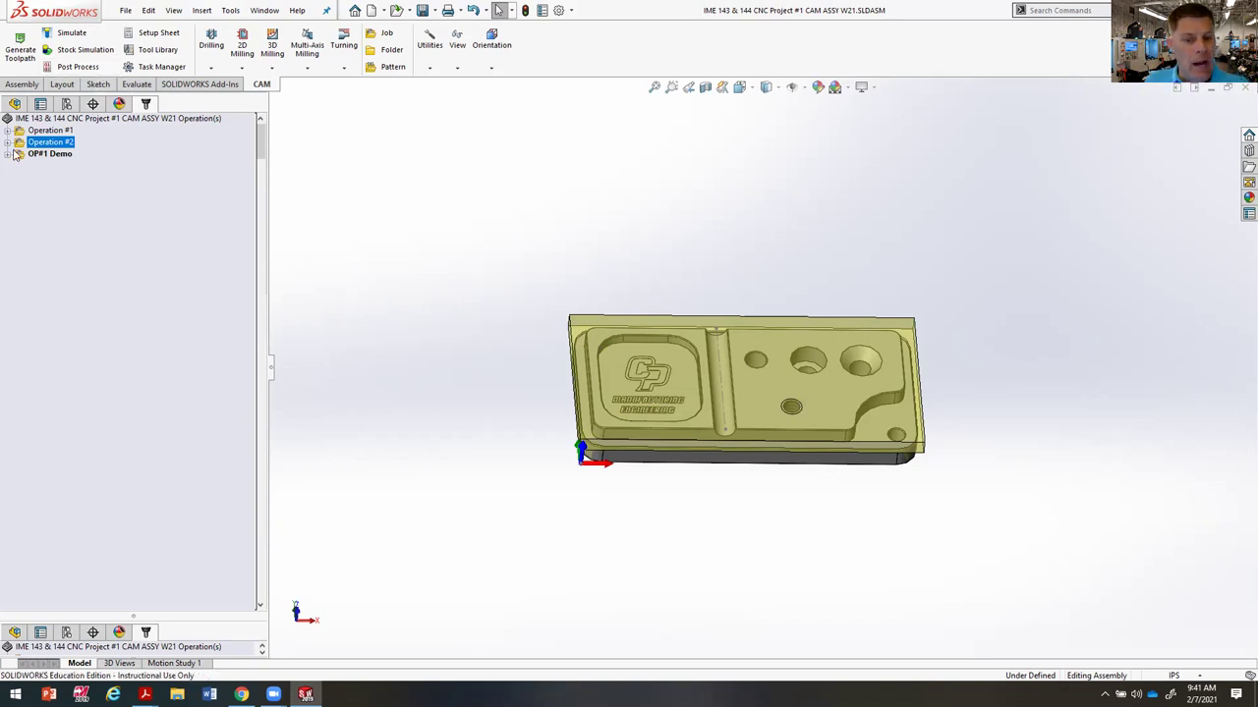
left_click(77, 66)
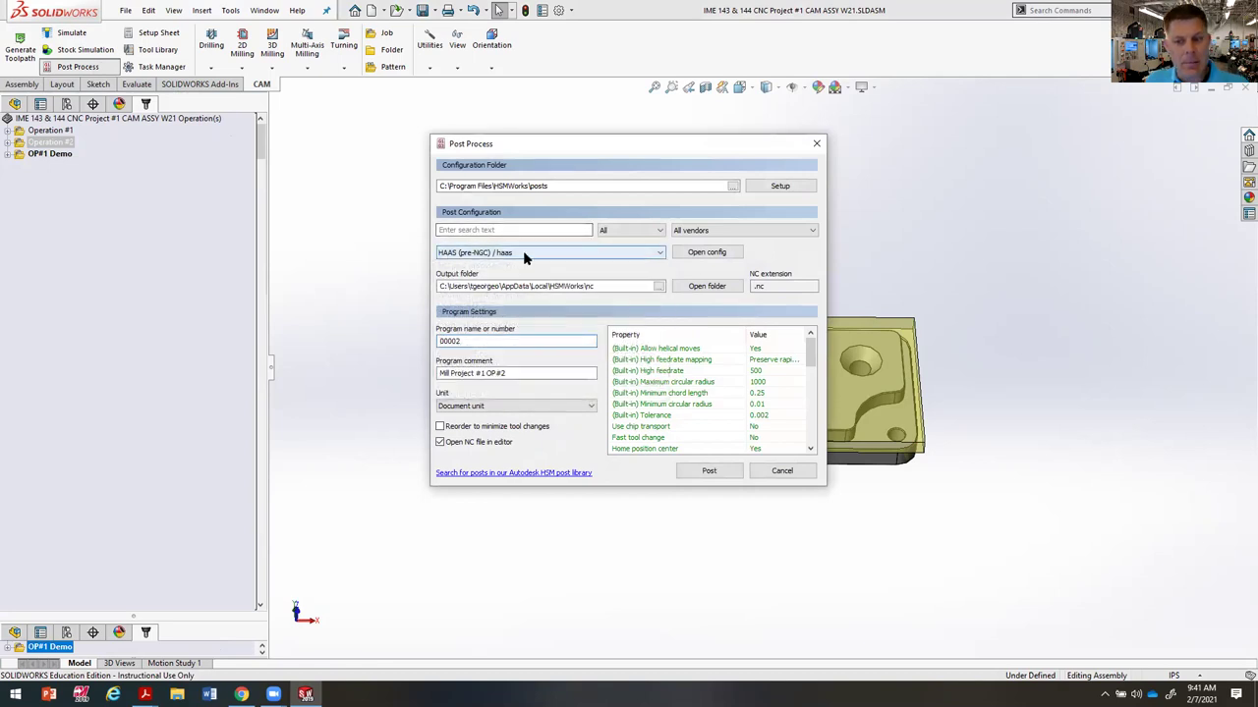
Step: Post program 00002 with the HAAS (pre-NGC) post, saving 00002.nc to the Desktop
double_click(463, 341)
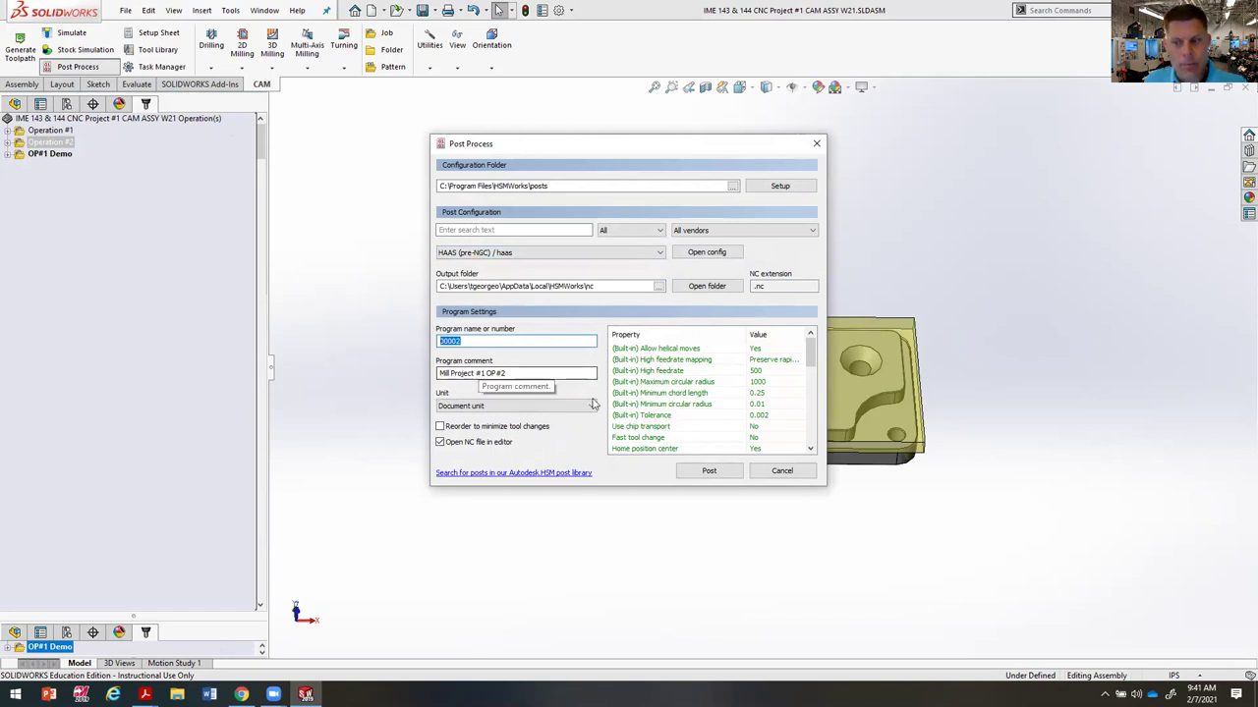
left_click(727, 471)
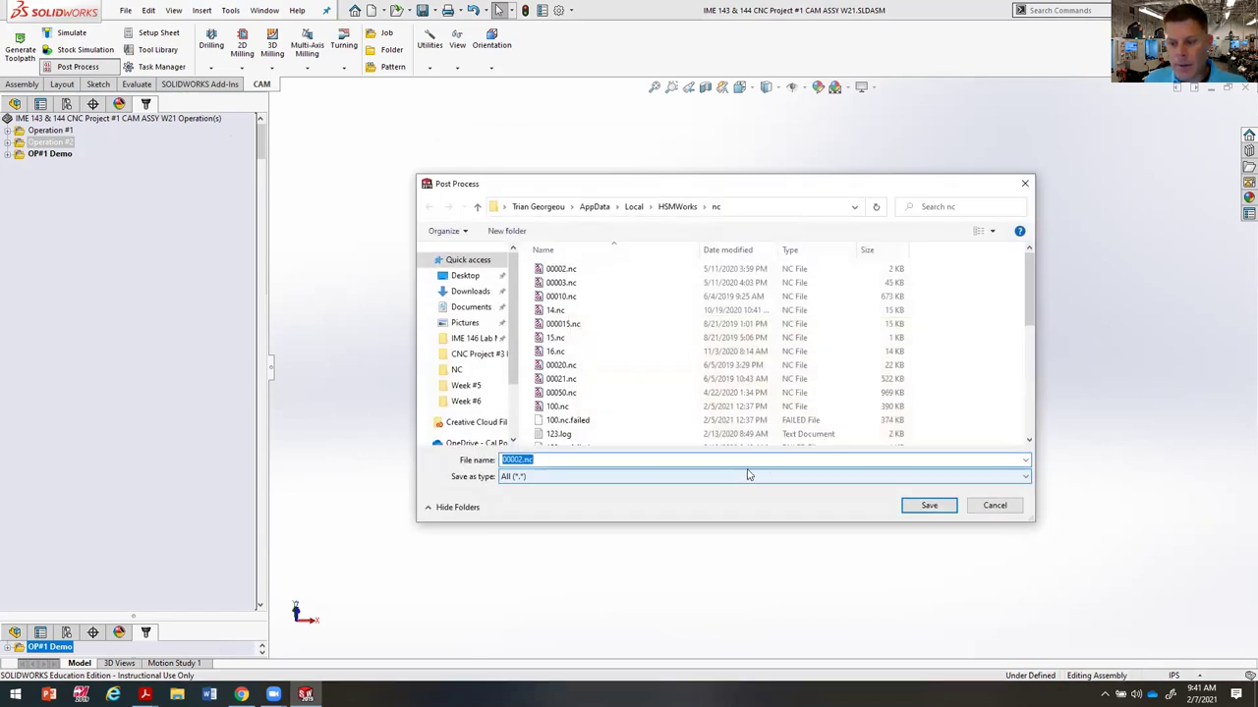
left_click(491, 276)
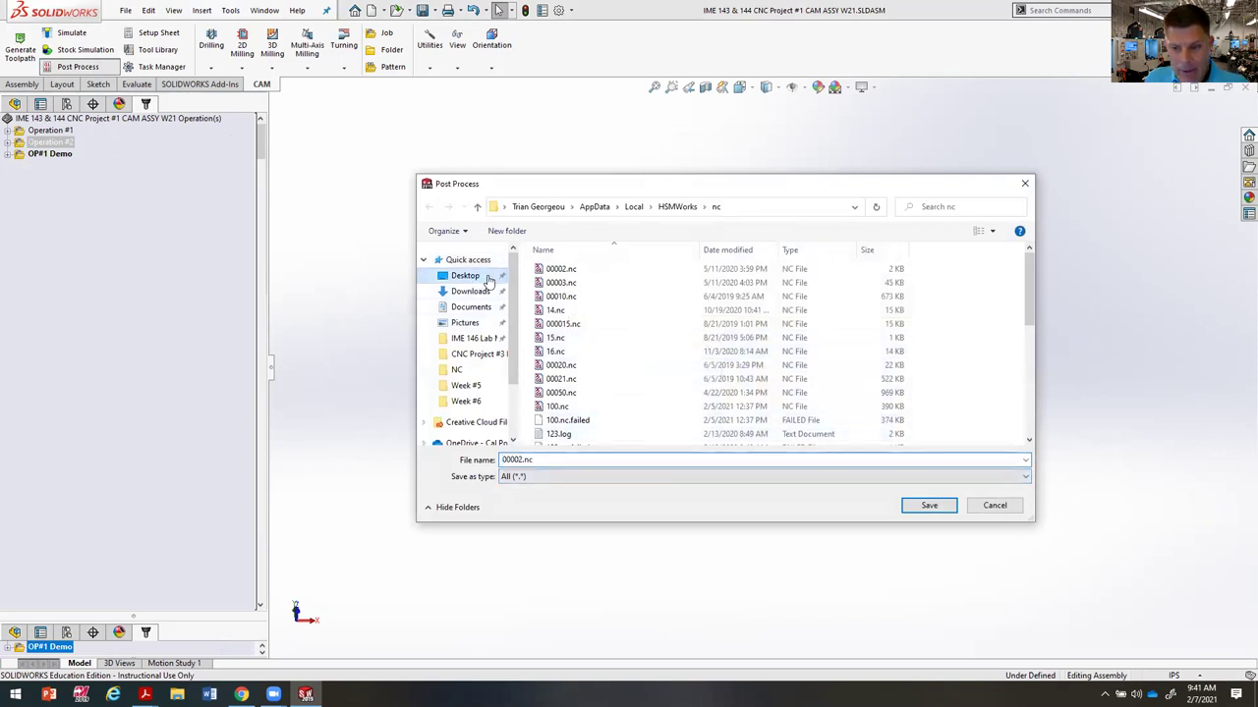
left_click(929, 505)
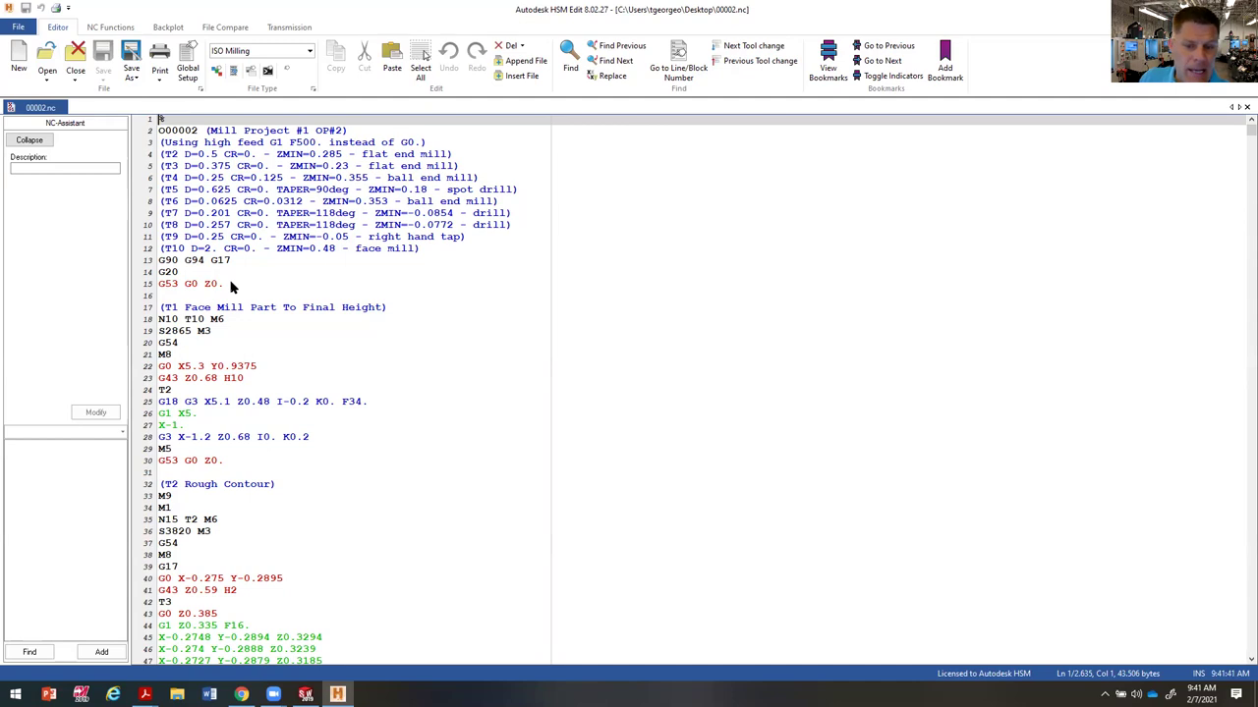
Step: Scroll through 00002.nc from the tool list header down into the G-code cutting moves
scroll(831, 379, "down", 20)
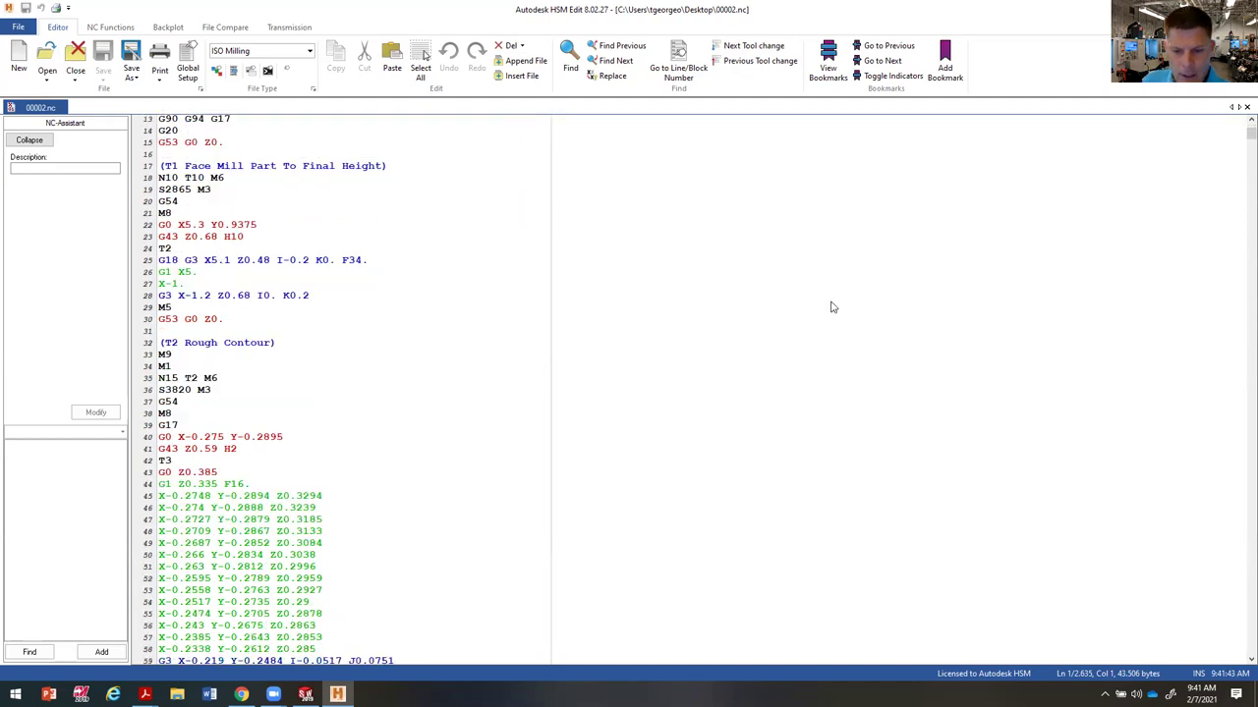
scroll(924, 398, "down", 10)
mouse_move(1240, 191)
left_mouse_down()
mouse_move(1224, 463)
mouse_move(1231, 670)
mouse_move(1238, 112)
mouse_move(1238, 182)
left_mouse_up()
scroll(1169, 491, "down", 3)
scroll(1169, 491, "up", 20)
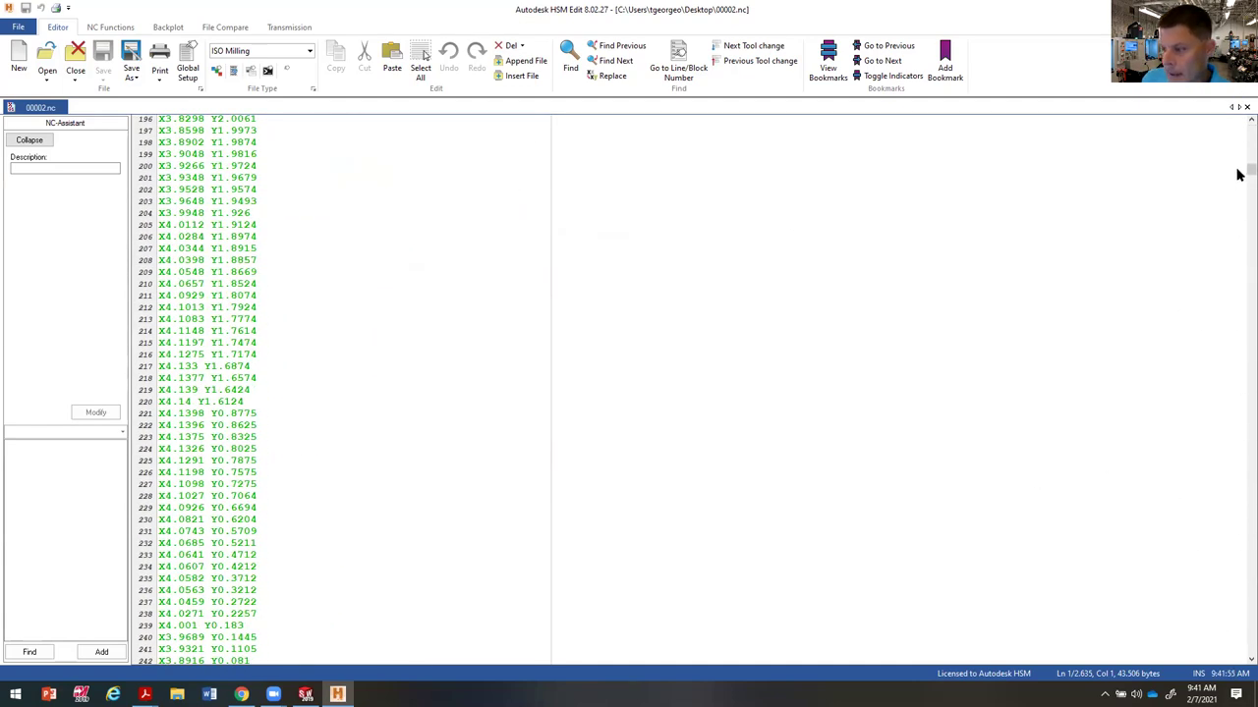
left_click_drag(1238, 175, 1240, 133)
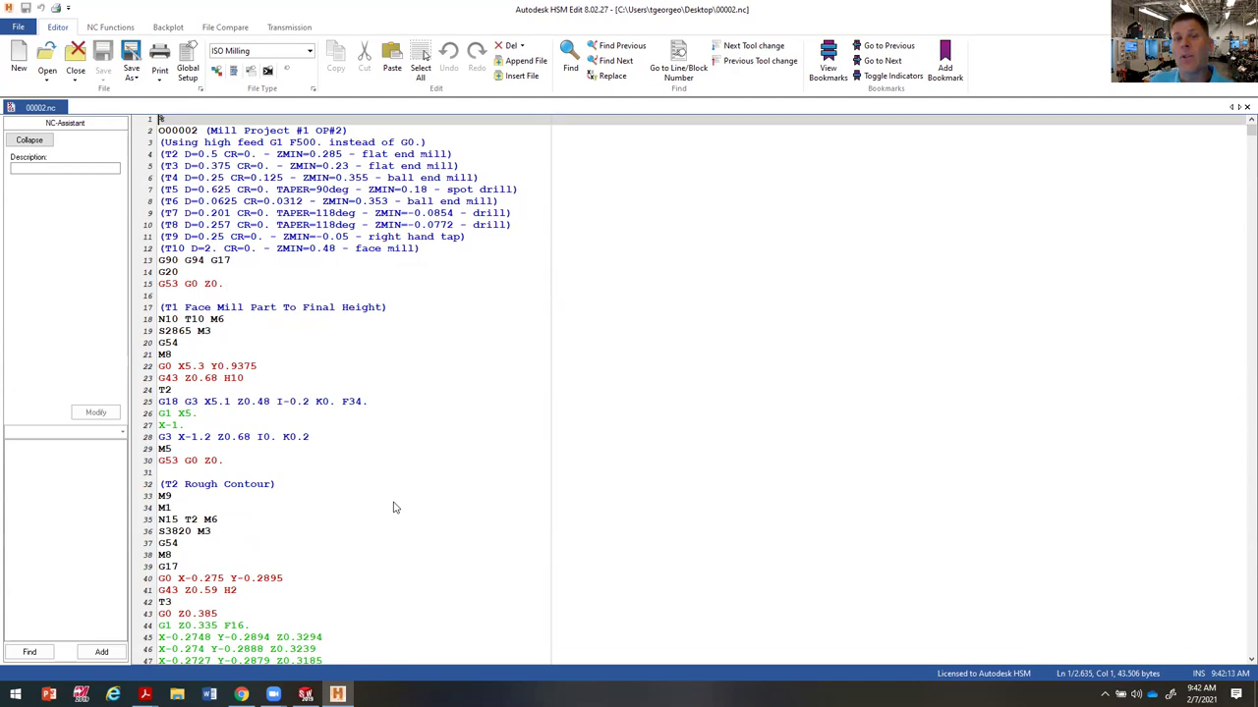
scroll(385, 535, "down", 8)
scroll(430, 471, "down", 20)
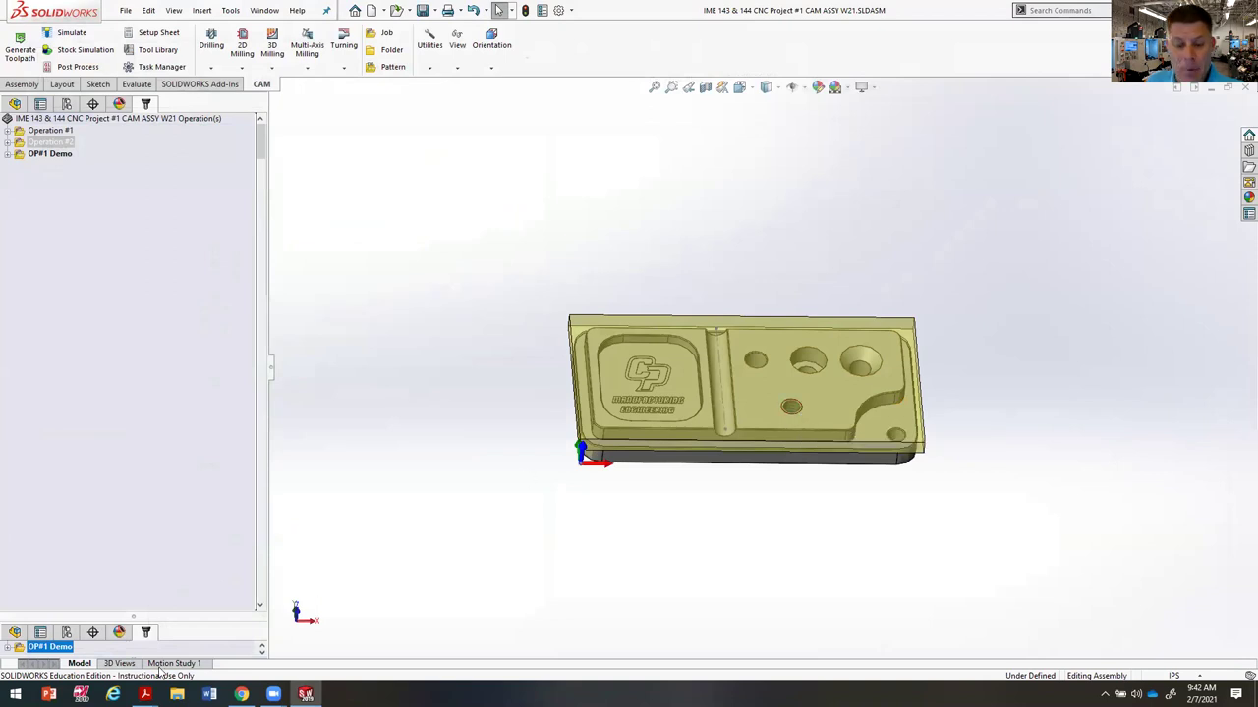
Step: Bring up the IME Mill Project #1 Engineering Drawings PDF from the Acrobat taskbar preview
mouse_move(144, 695)
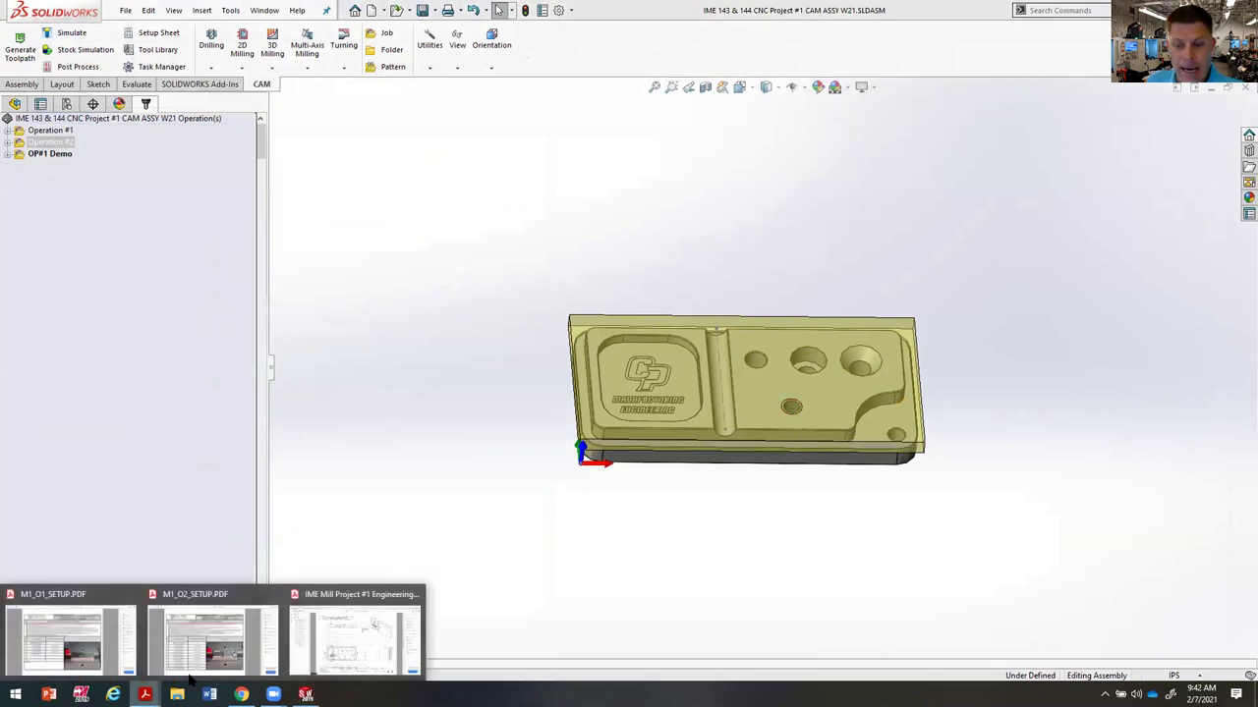
left_click(349, 655)
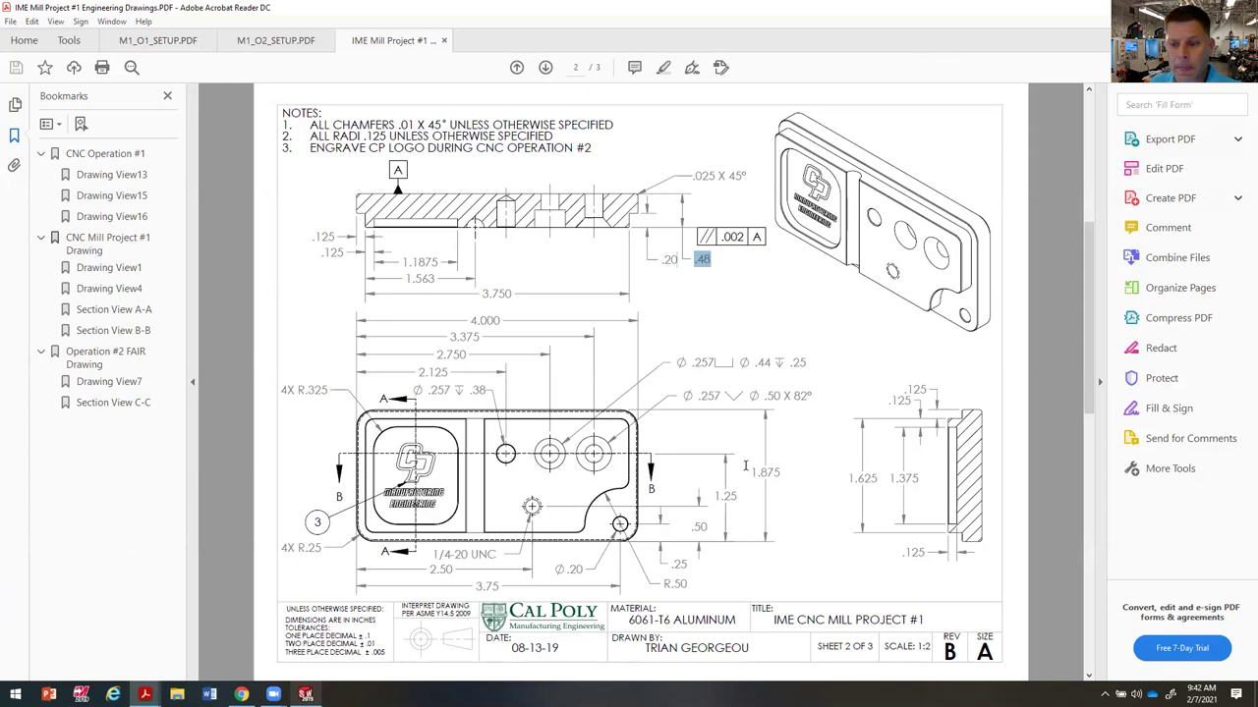
Step: Return the drawing to page 1 and switch to the M1_O1_SETUP.PDF setup sheet
scroll(753, 472, "down", 3)
scroll(776, 468, "up", 3)
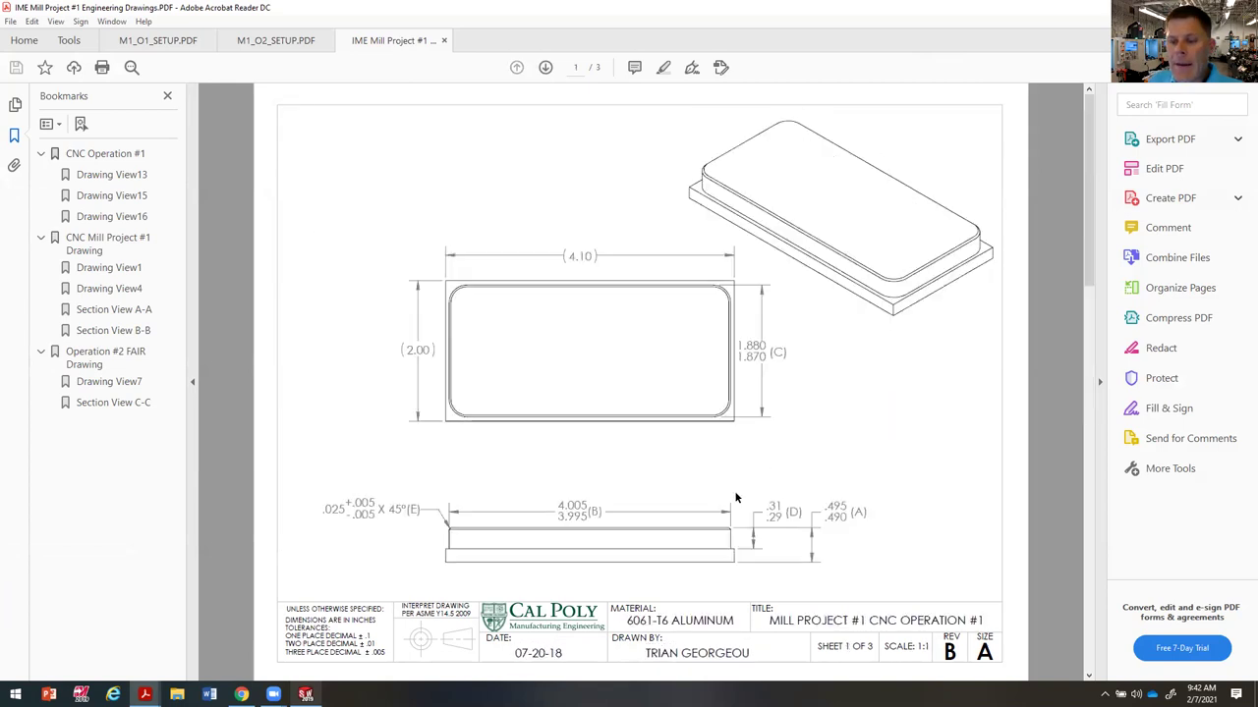
left_click(174, 43)
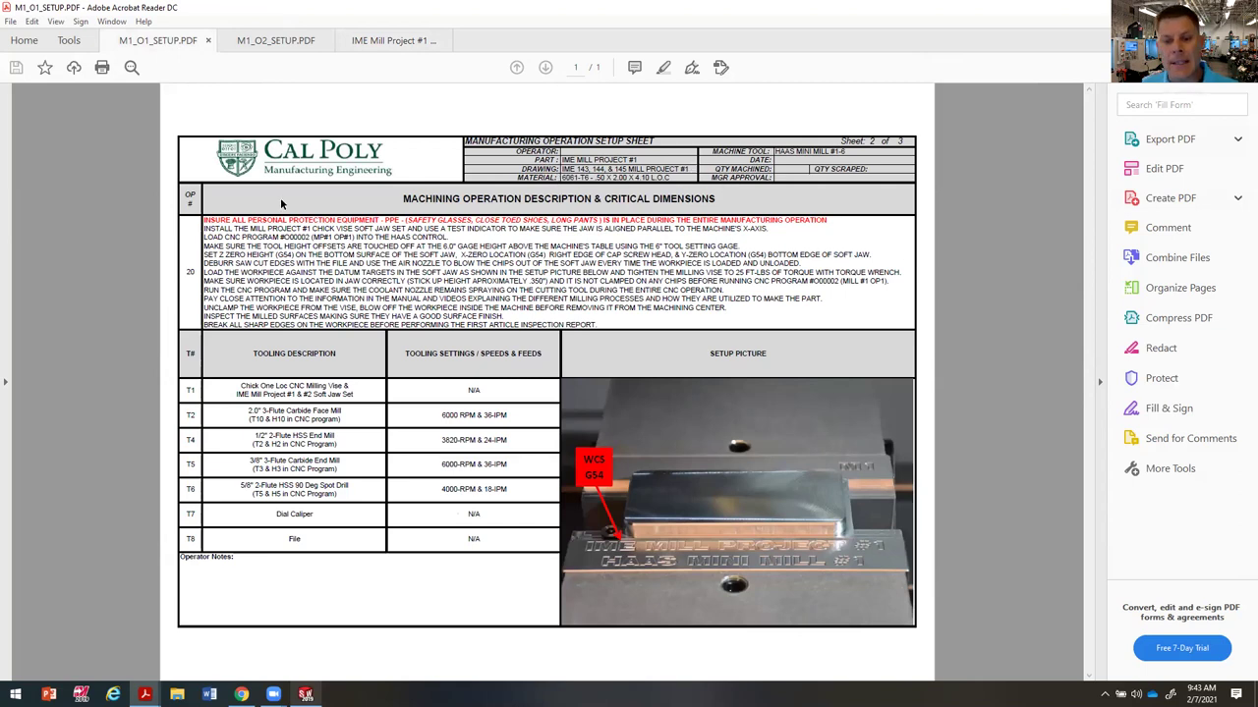
left_click_drag(204, 228, 635, 229)
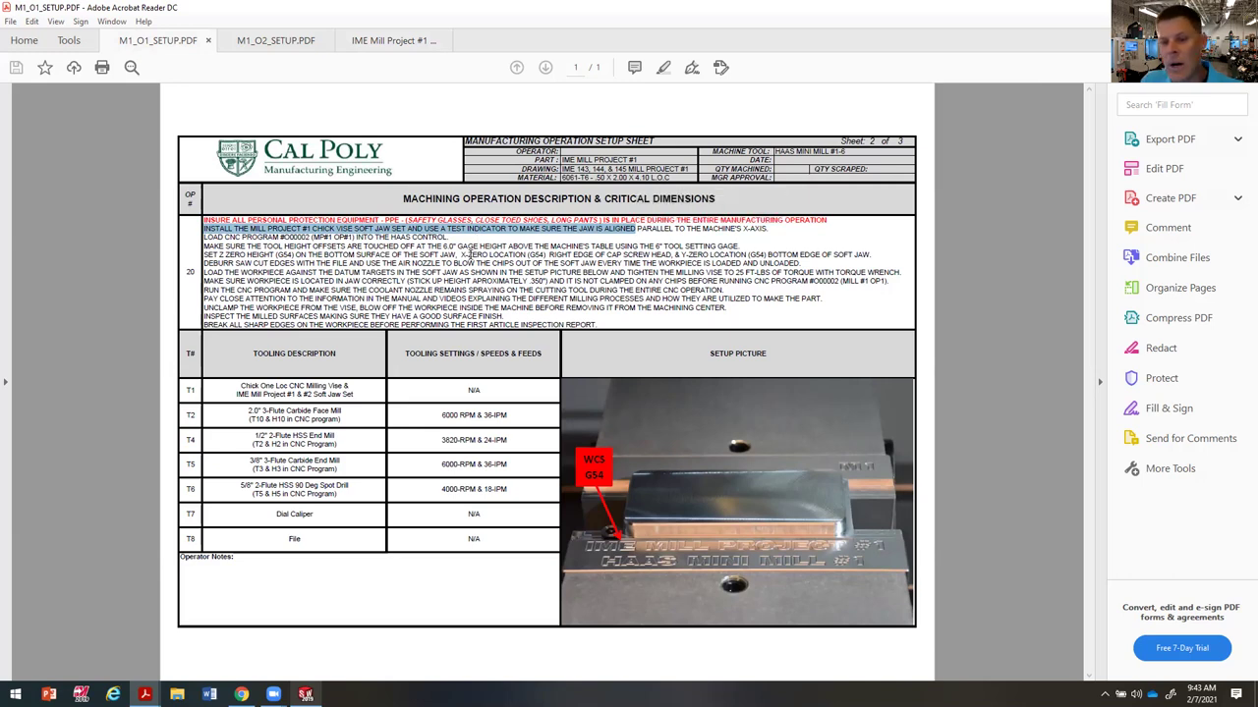
left_click(379, 236)
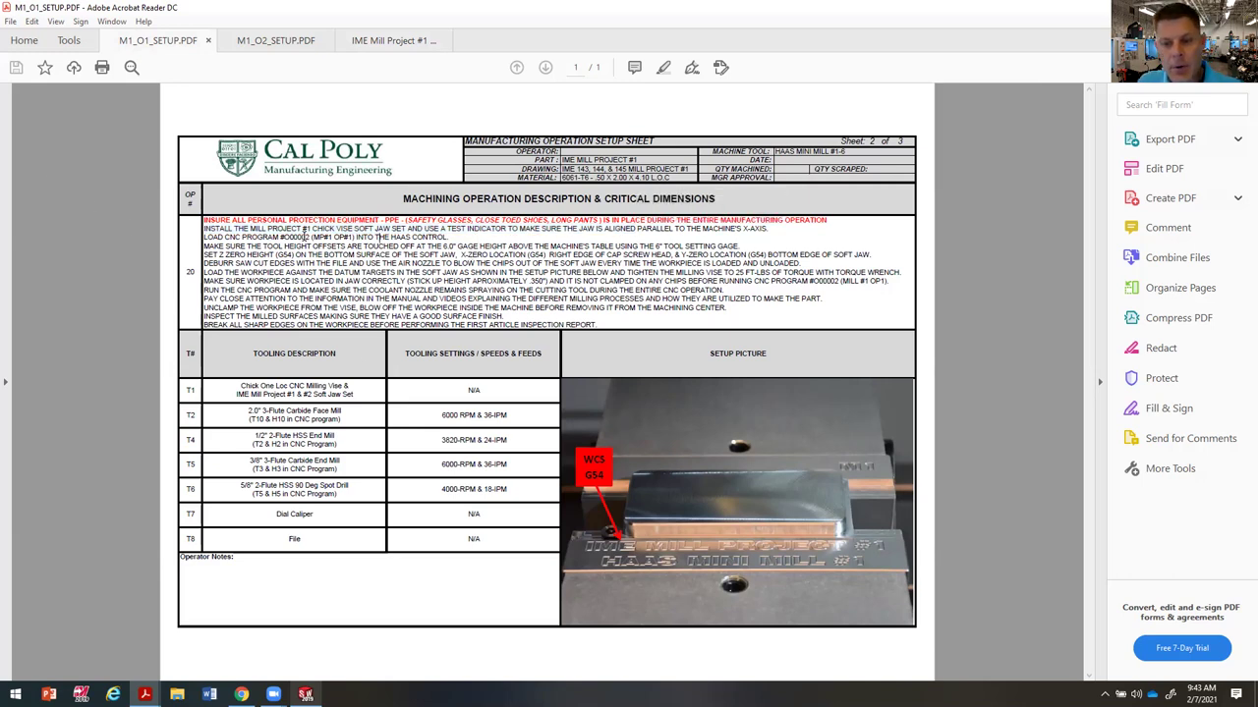
left_click_drag(281, 237, 315, 238)
left_click(364, 255)
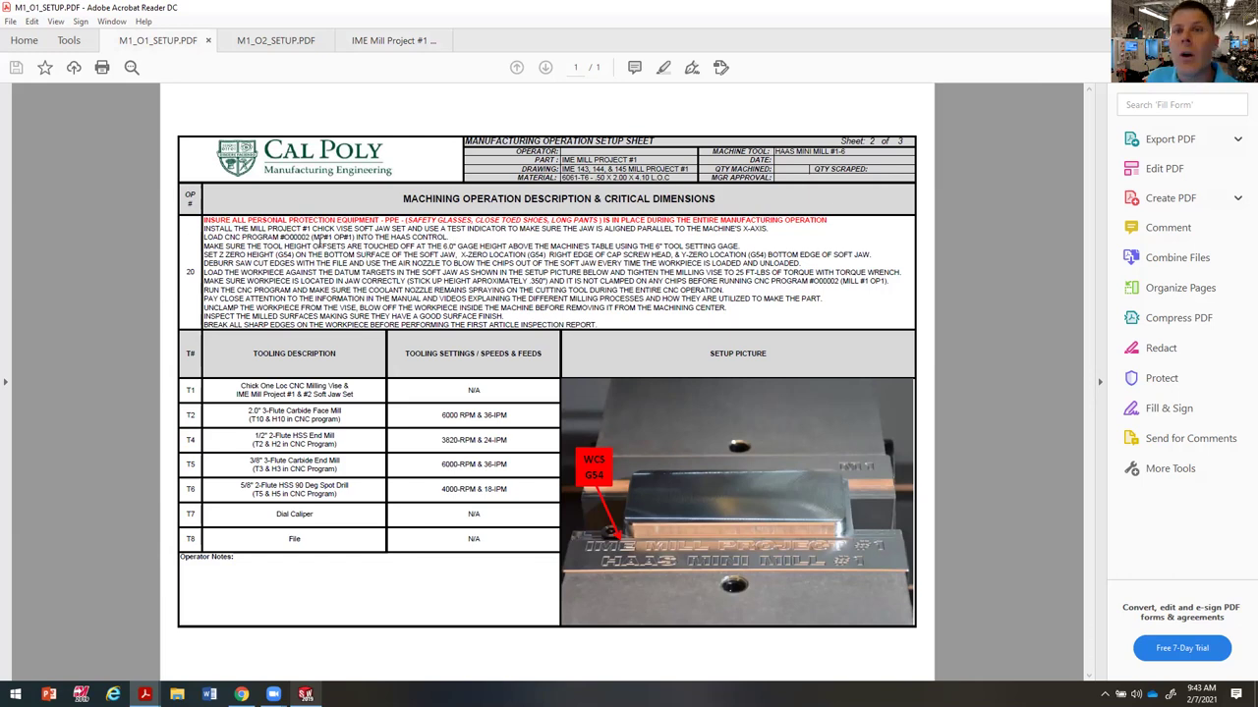
left_click_drag(205, 243, 751, 246)
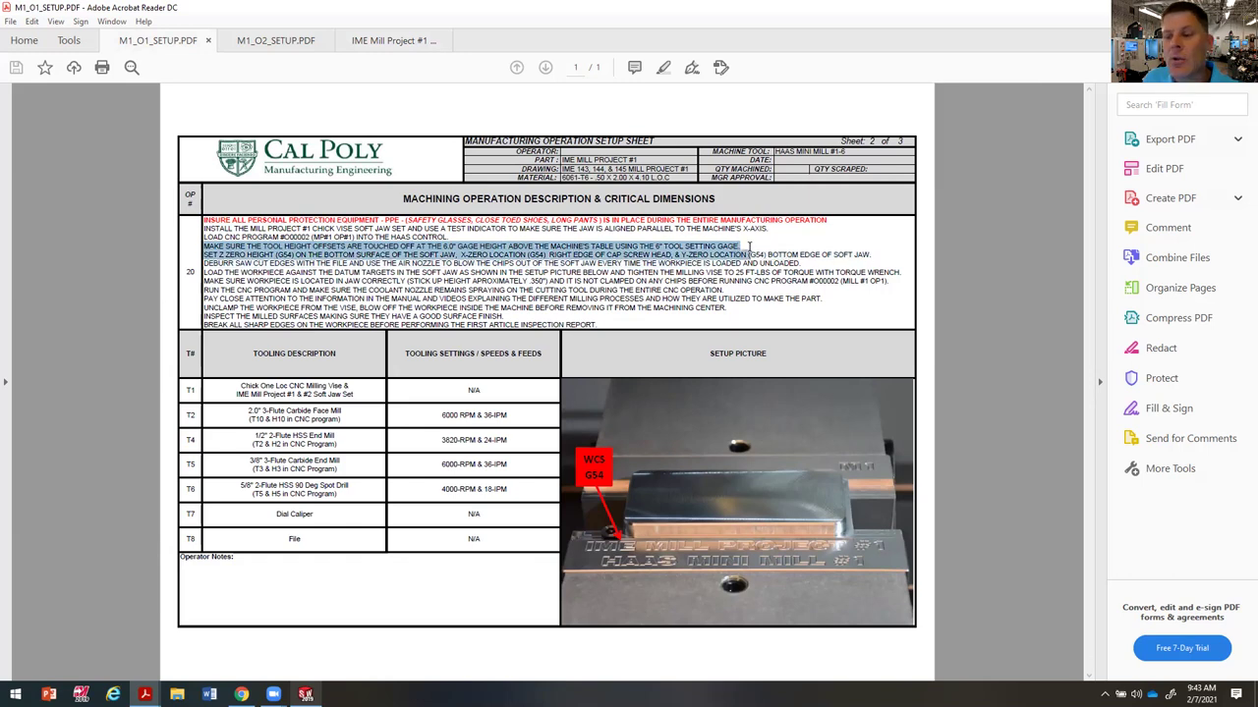
left_click(737, 250)
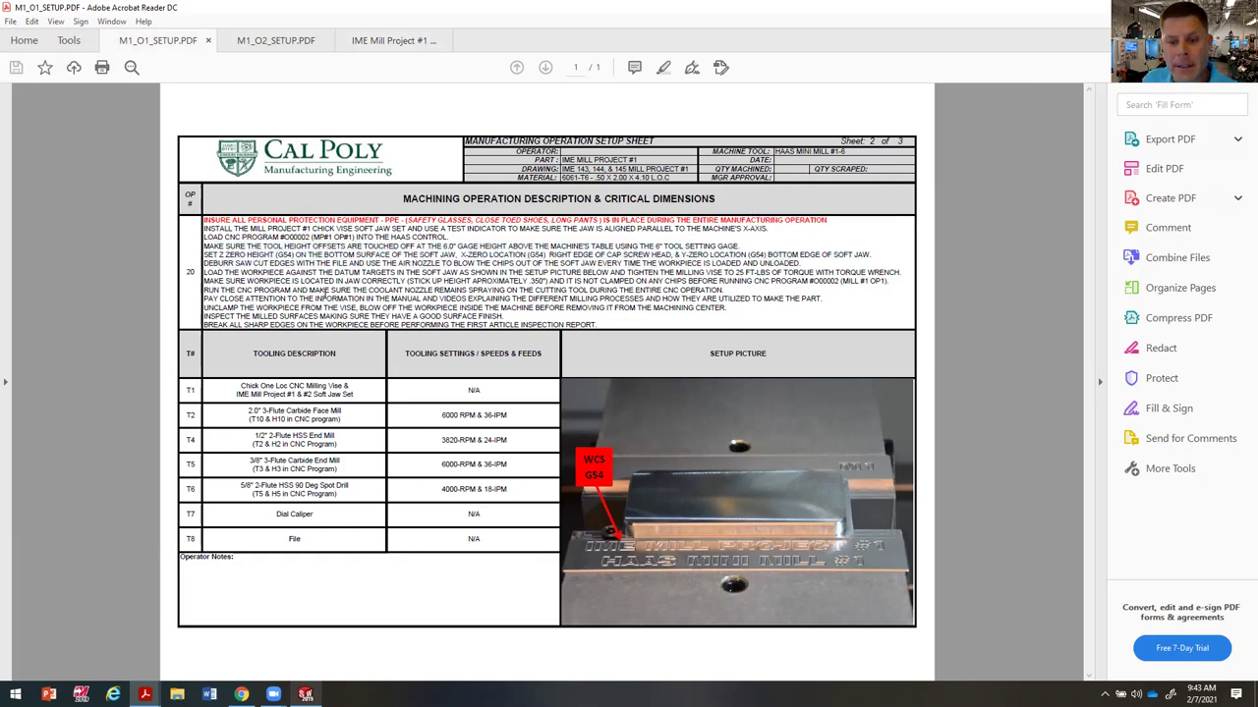
left_click_drag(205, 255, 864, 257)
left_click(864, 257)
left_click_drag(479, 247, 739, 247)
left_click_drag(205, 254, 590, 260)
mouse_move(664, 248)
left_mouse_down()
mouse_move(613, 257)
mouse_move(739, 247)
mouse_move(684, 258)
left_mouse_up()
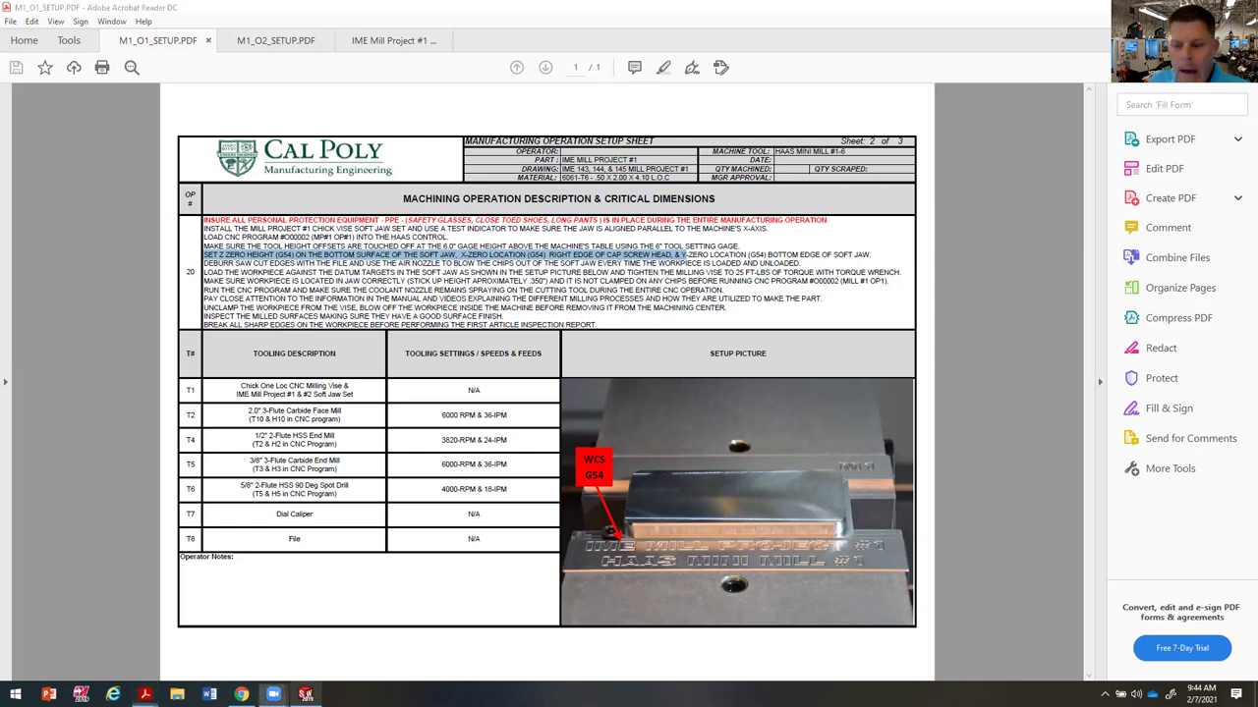
Step: Circle the setup picture, TOOLING DESCRIPTION heading, T1 vise and T2–T6 tools in red ink
mouse_move(833, 389)
left_mouse_down()
mouse_move(546, 497)
mouse_move(936, 604)
left_mouse_up()
left_click_drag(868, 409, 688, 373)
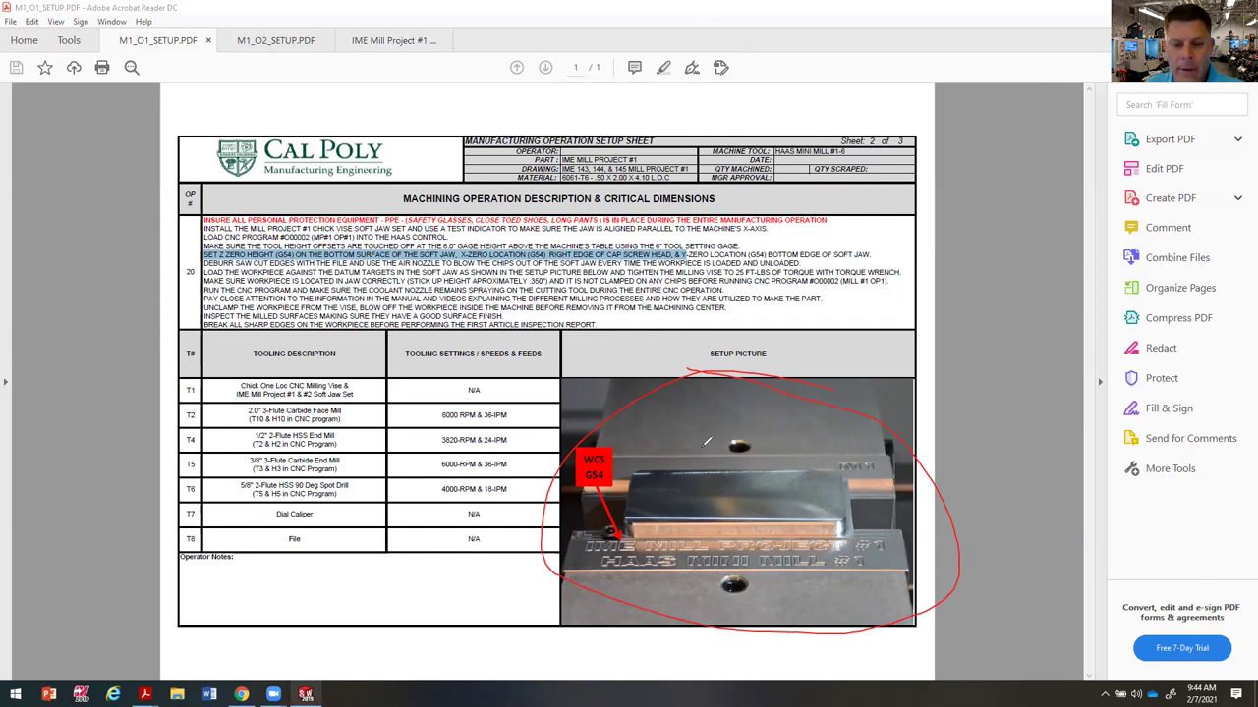
mouse_move(312, 332)
left_mouse_down()
mouse_move(307, 364)
mouse_move(371, 339)
mouse_move(257, 328)
left_mouse_up()
mouse_move(247, 371)
left_mouse_down()
mouse_move(244, 395)
mouse_move(377, 390)
mouse_move(280, 372)
left_mouse_up()
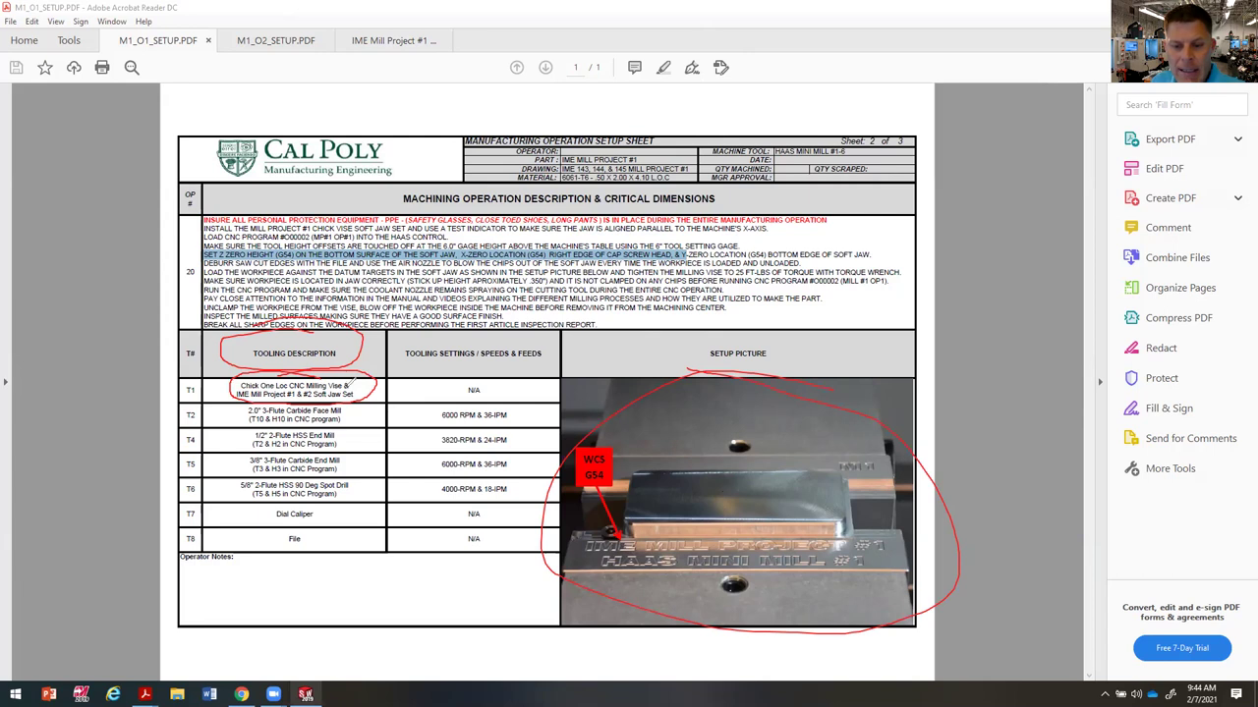
mouse_move(285, 393)
left_mouse_down()
mouse_move(243, 447)
mouse_move(251, 497)
mouse_move(356, 488)
mouse_move(363, 389)
mouse_move(269, 397)
left_mouse_up()
Step: Circle the Dial Caliper and File entries, clear all red marks, and open M1_O2_SETUP.PDF
mouse_move(312, 499)
left_mouse_down()
mouse_move(277, 519)
mouse_move(316, 511)
mouse_move(305, 542)
mouse_move(332, 513)
left_mouse_up()
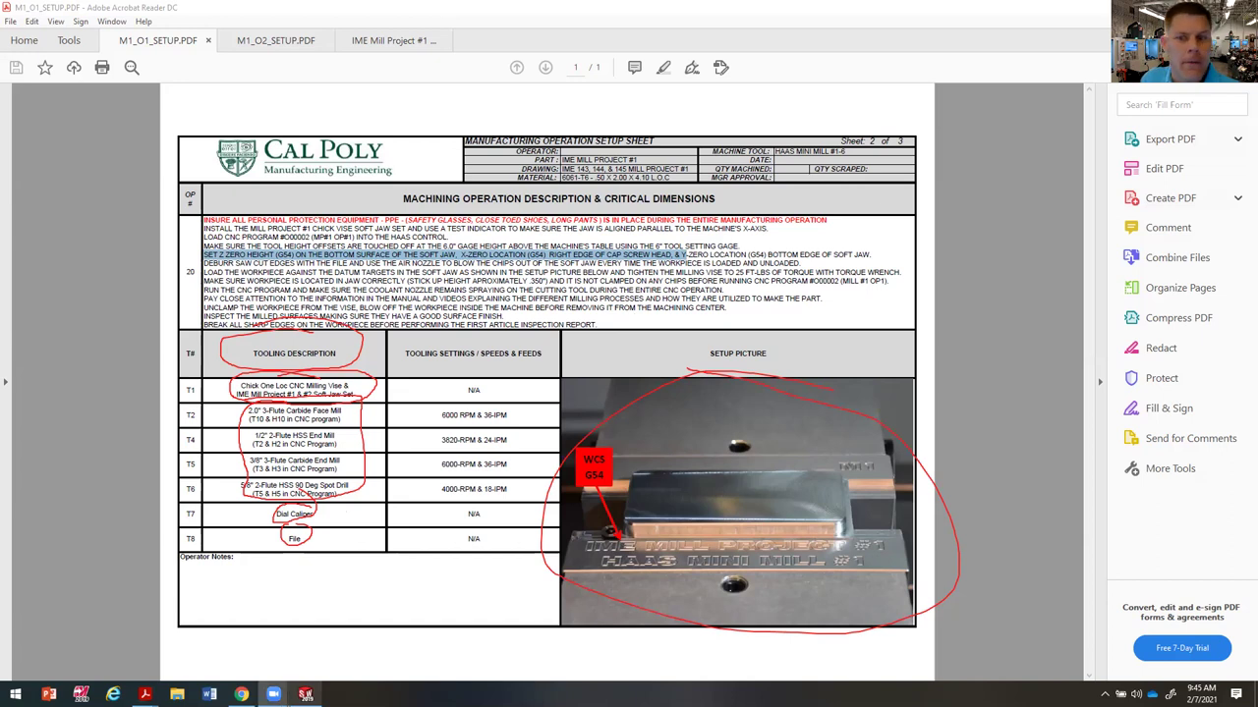
key("Escape")
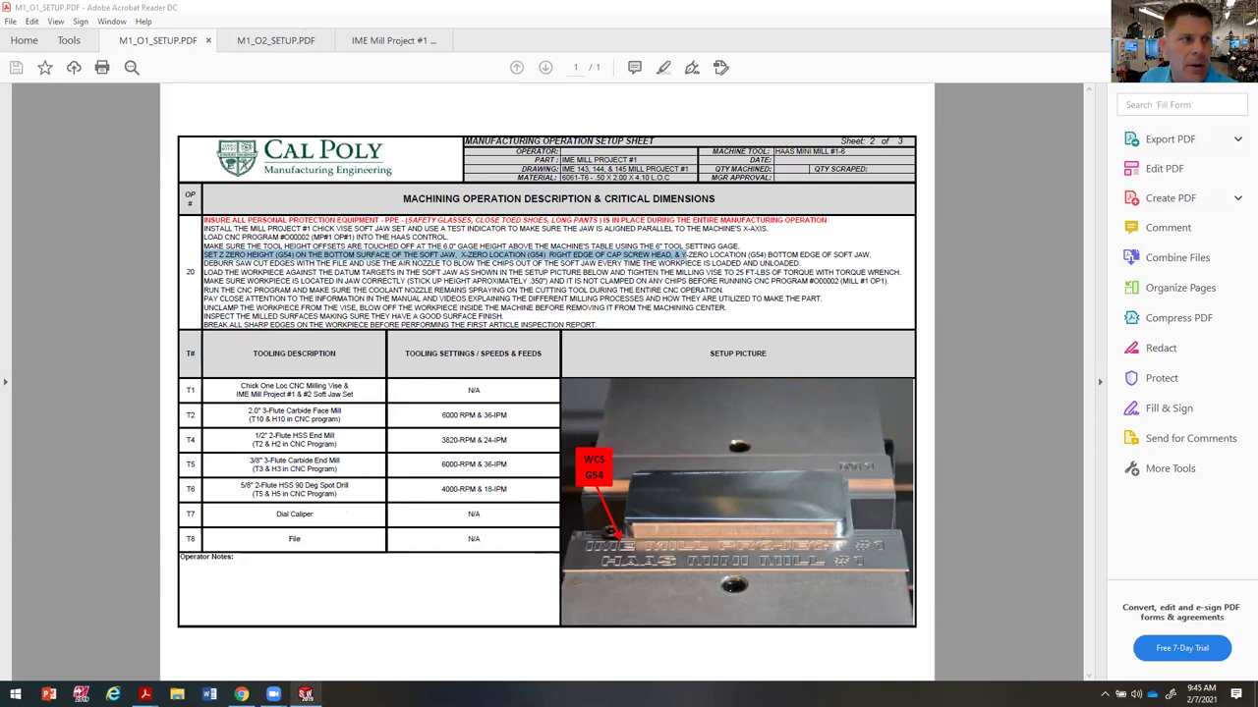
left_click(299, 41)
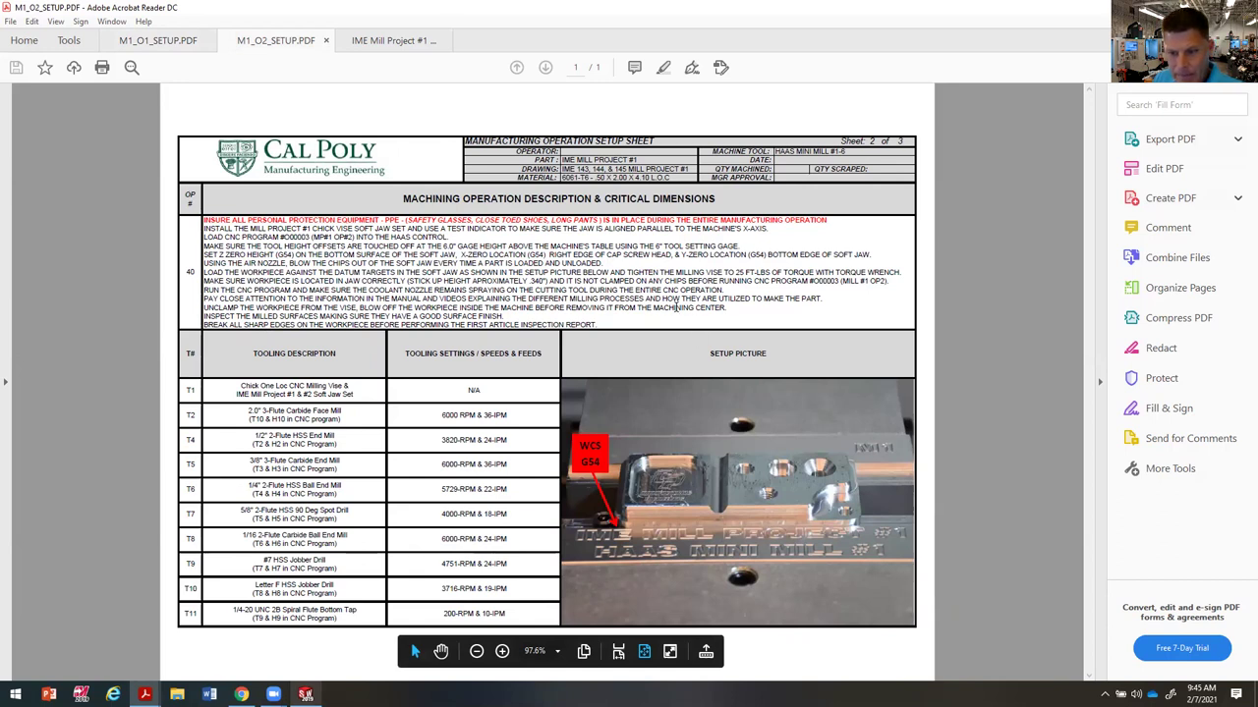
Step: Highlight the stick-up height note on the Operation #2 sheet, then deselect it
left_click_drag(409, 281, 526, 281)
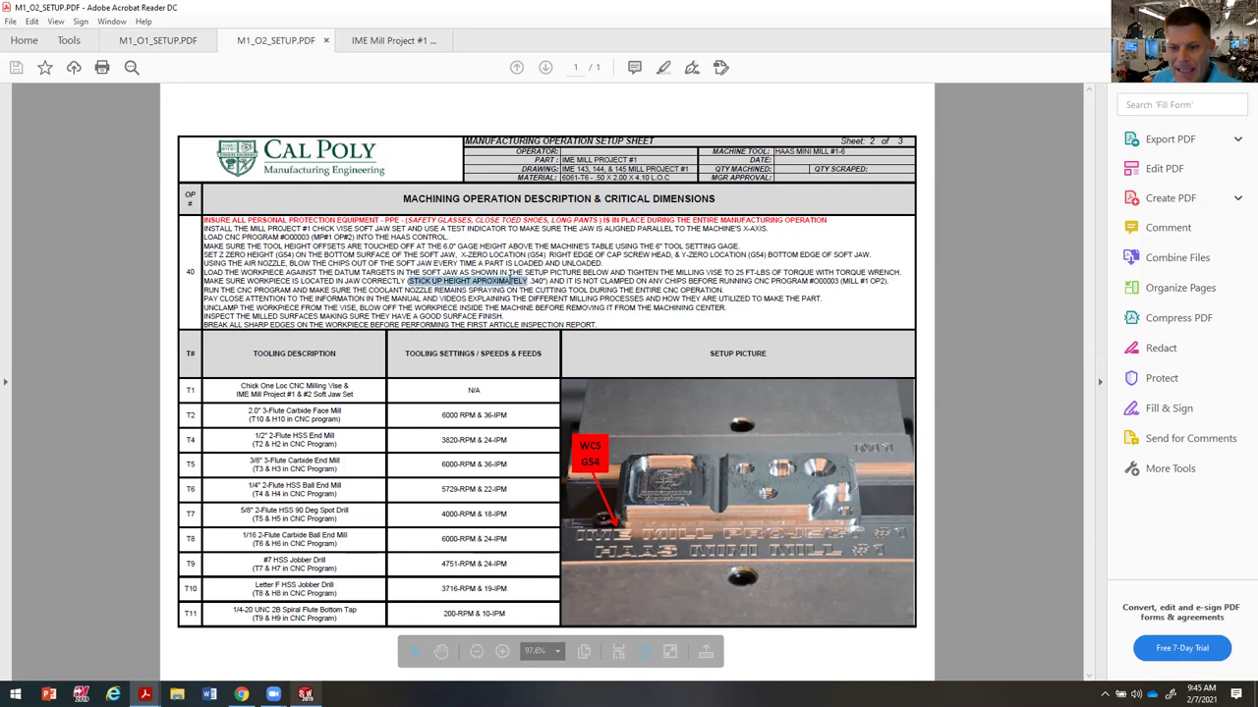
left_click(709, 302)
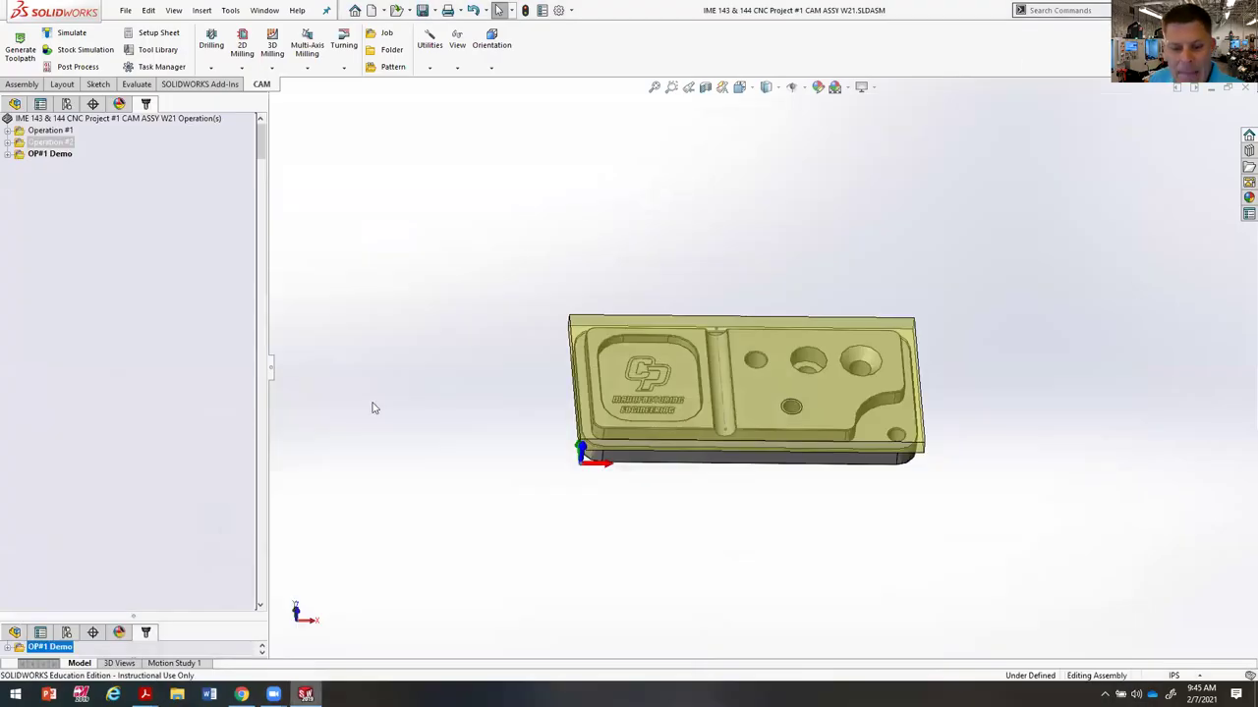
Step: In Chrome, switch to the YouTube lab tab, close the Autodesk tab, and go full screen
left_click(241, 695)
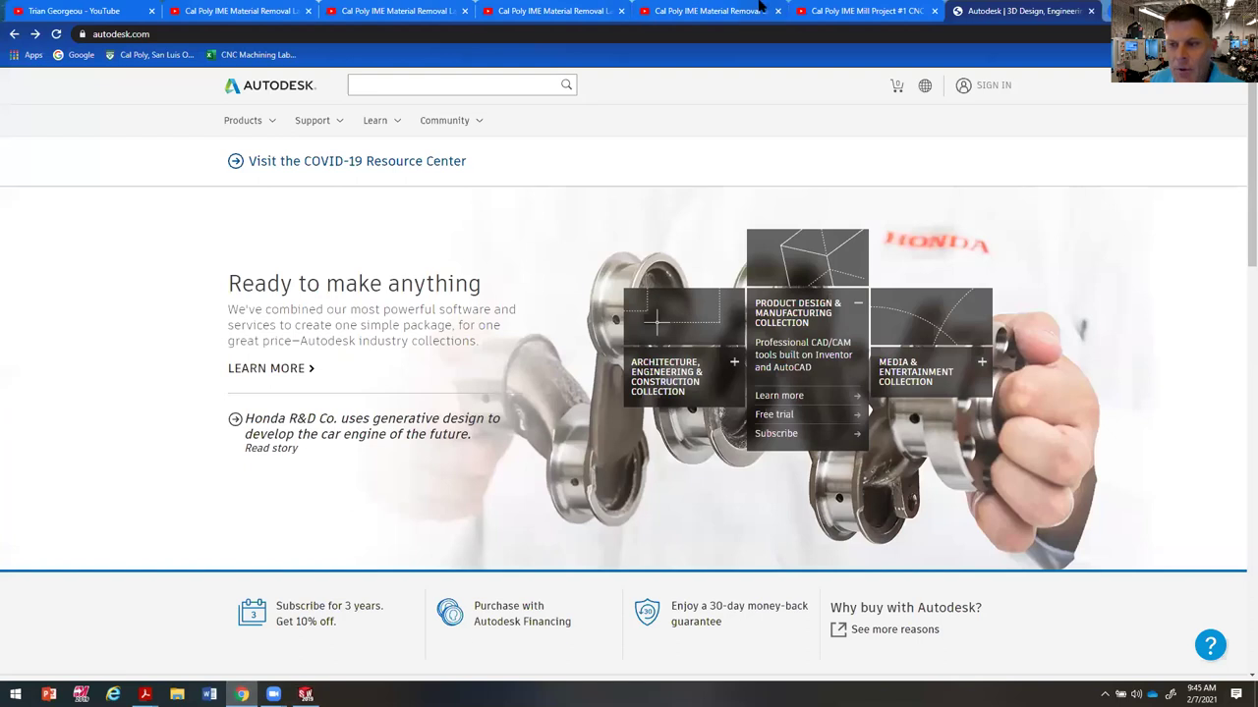
left_click(249, 10)
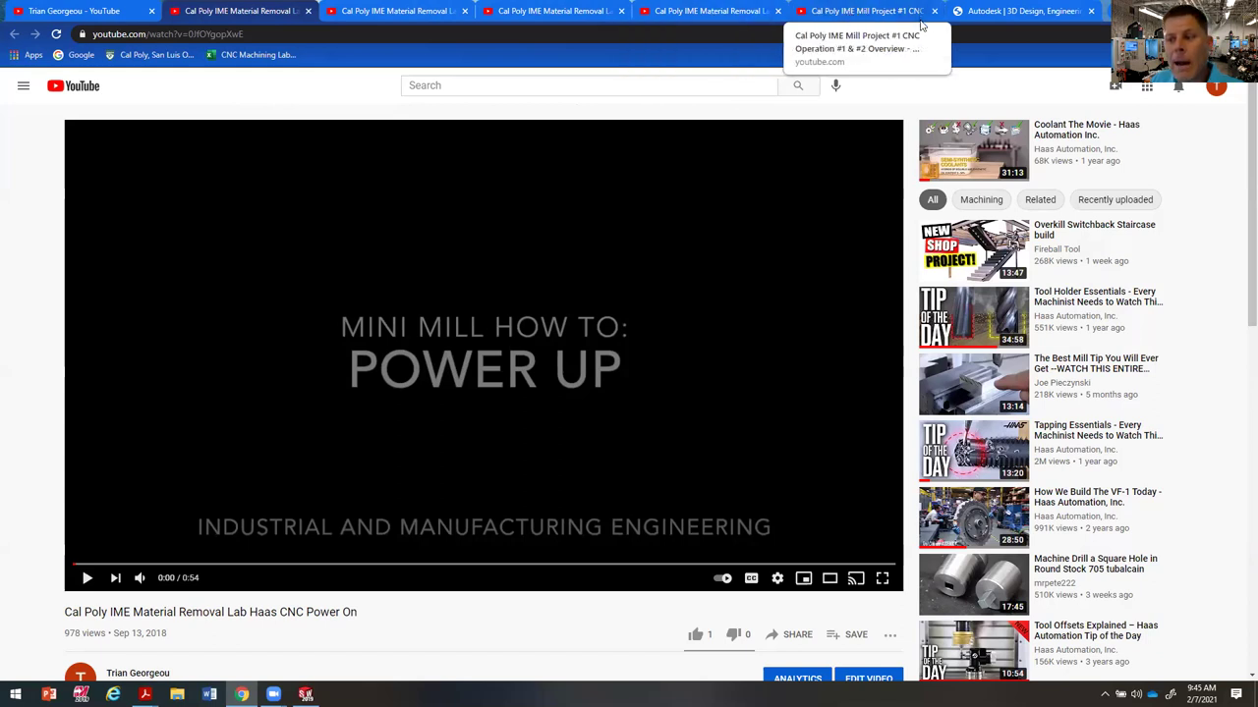
left_click(1090, 10)
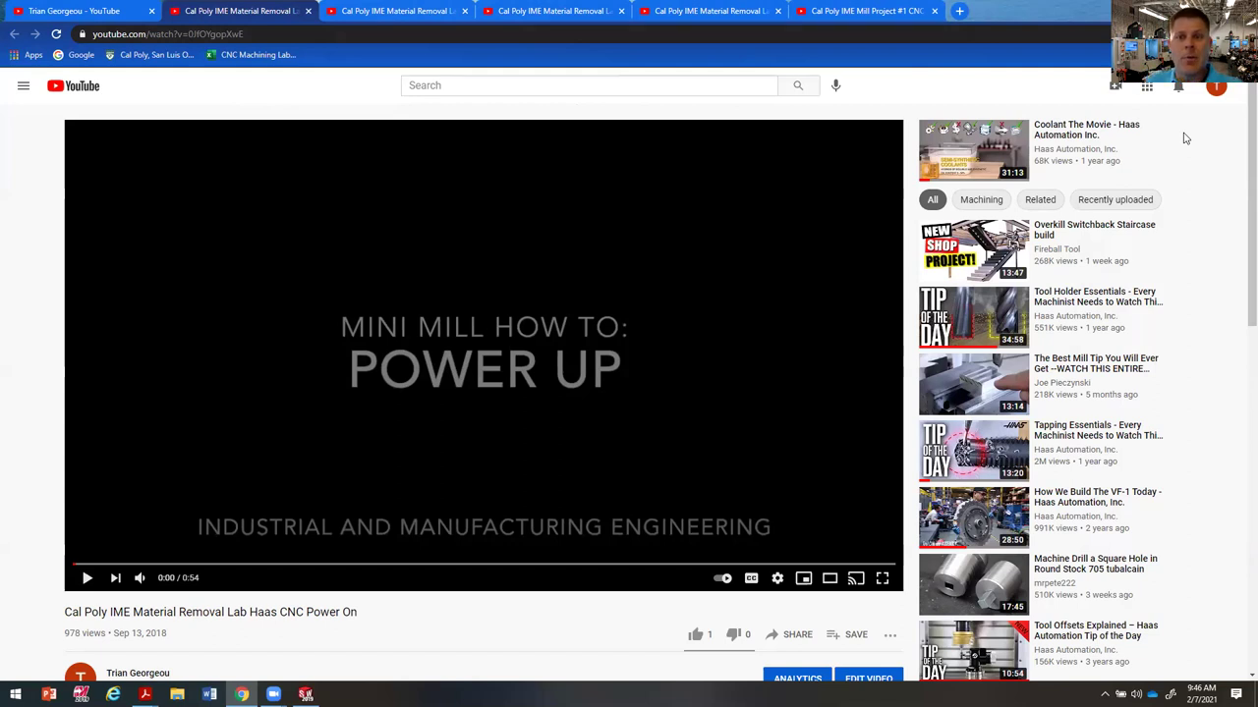
mouse_move(1173, 143)
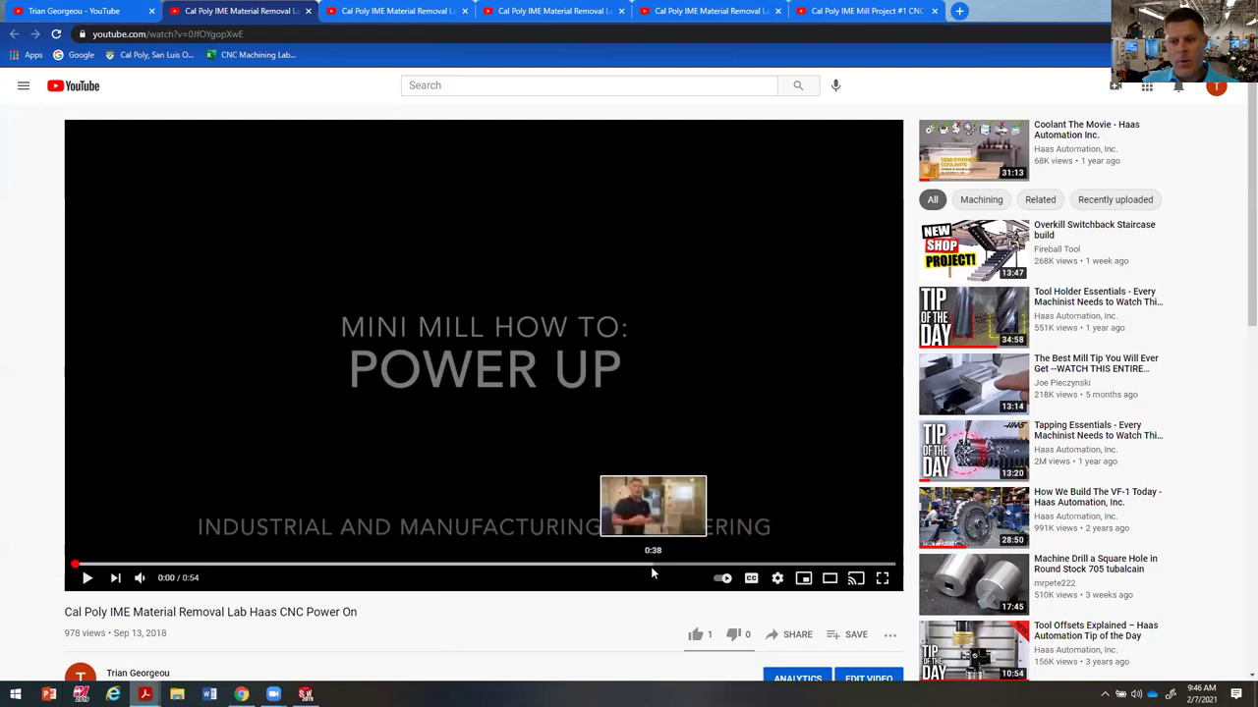
key("super+alt+4")
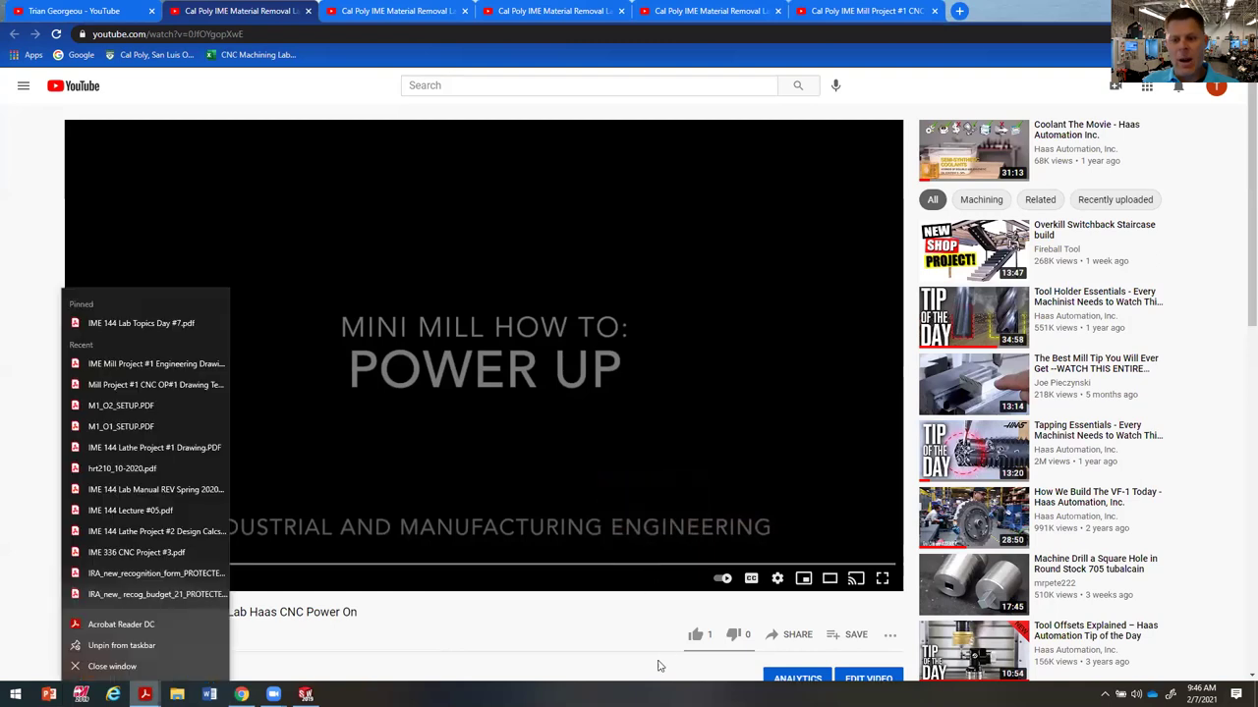
left_click(887, 579)
Step: Play the Power On video with volume raised, pause and resume it, then exit full screen
left_click(37, 689)
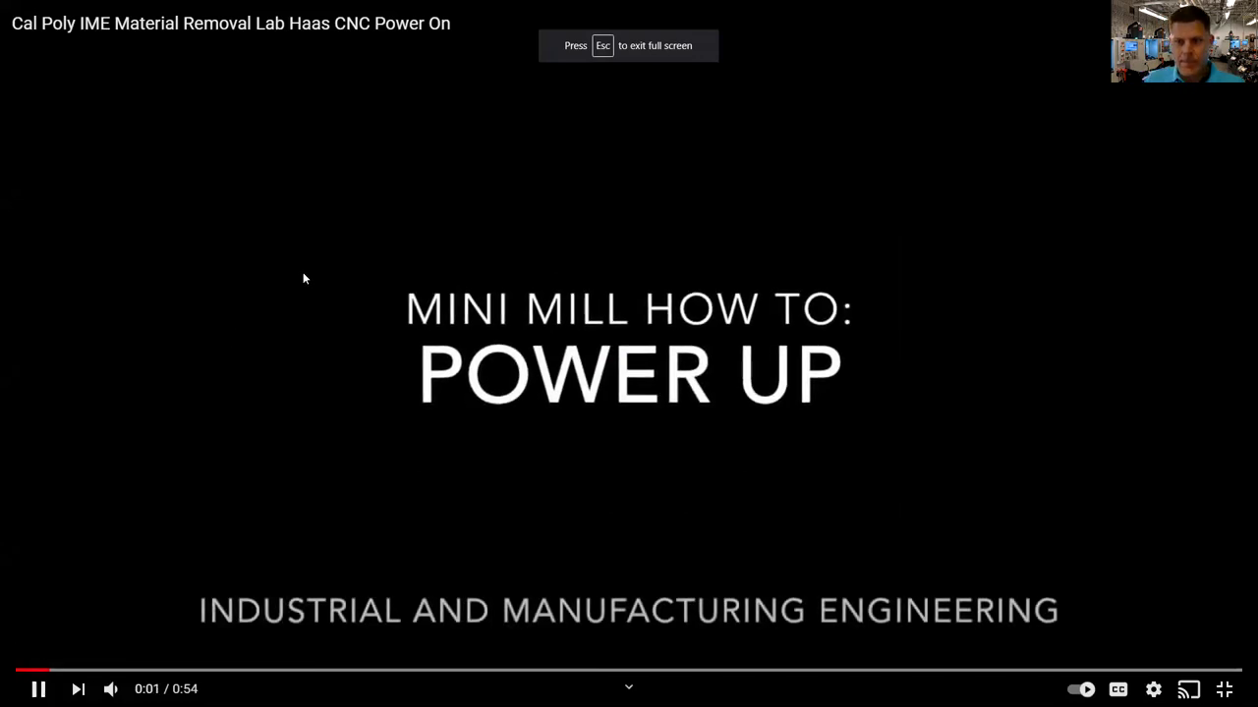
mouse_move(111, 689)
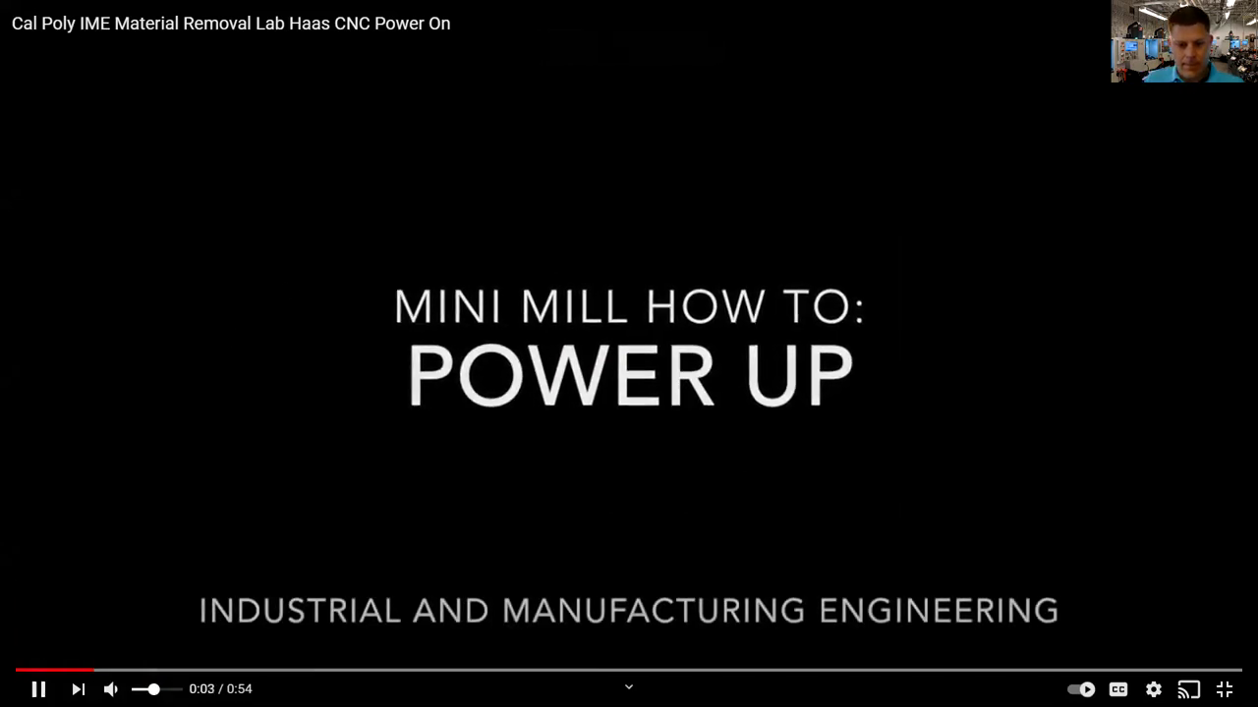
left_click(177, 689)
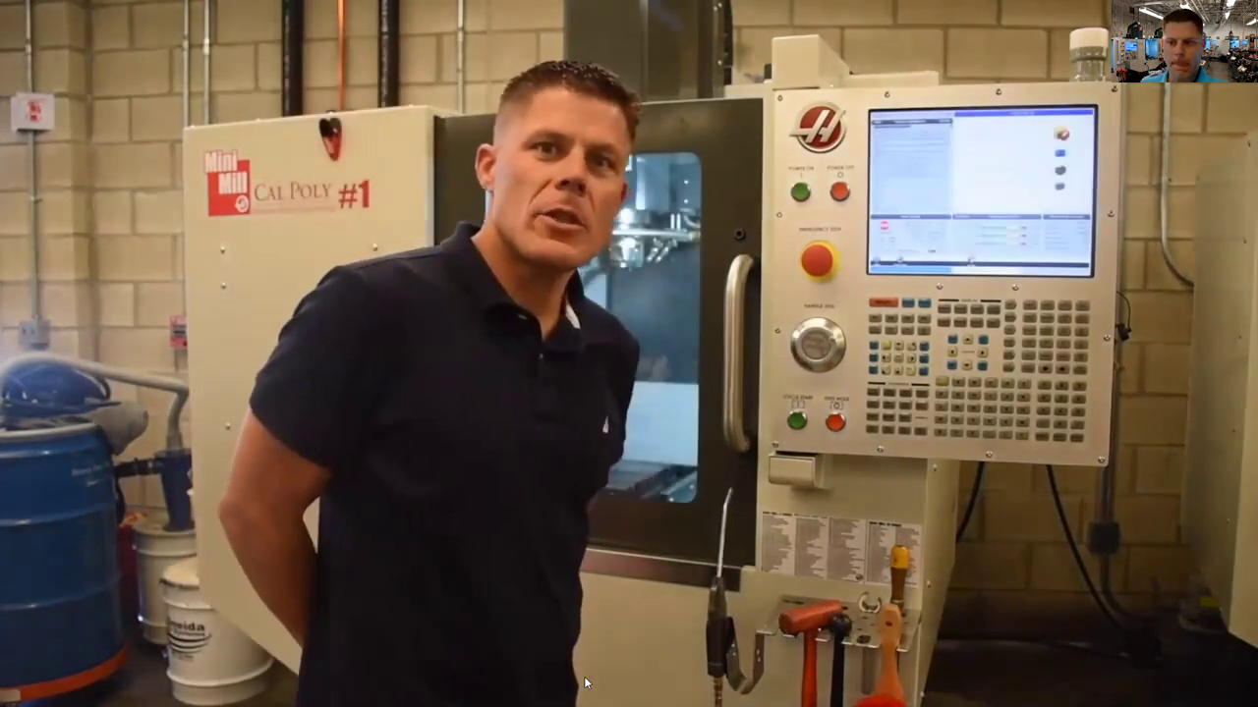
mouse_move(565, 597)
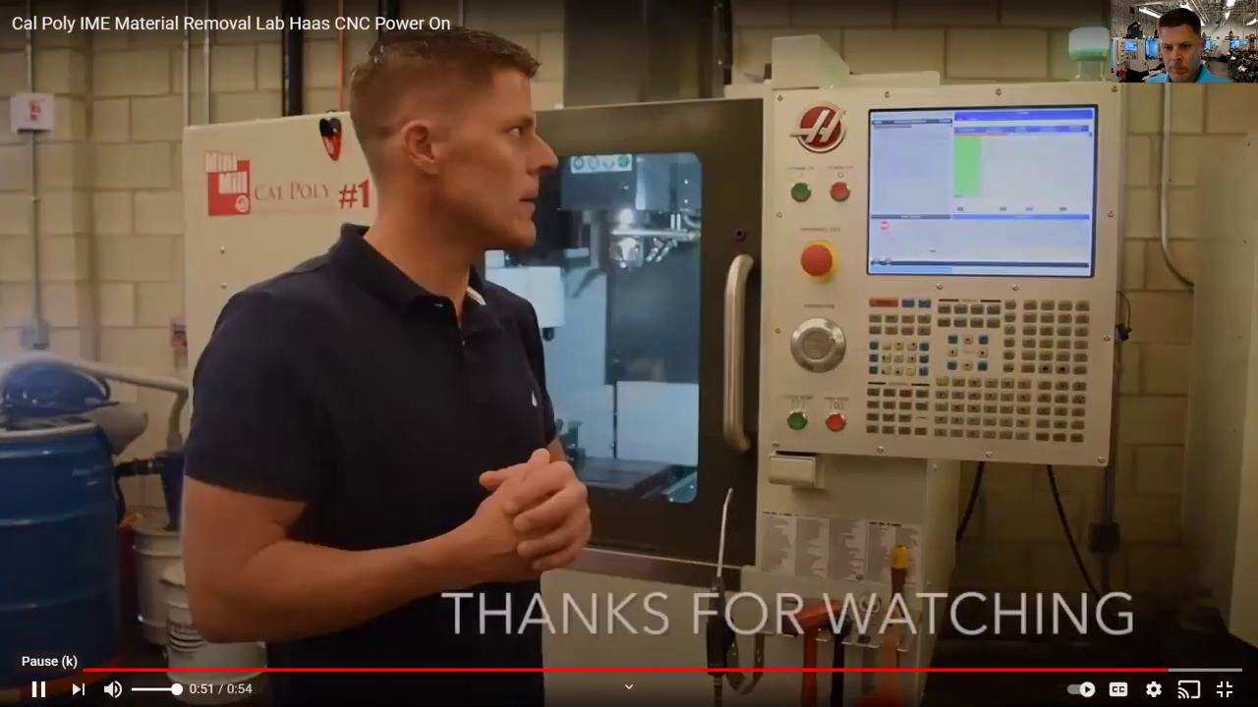
left_click(39, 689)
left_click(39, 689)
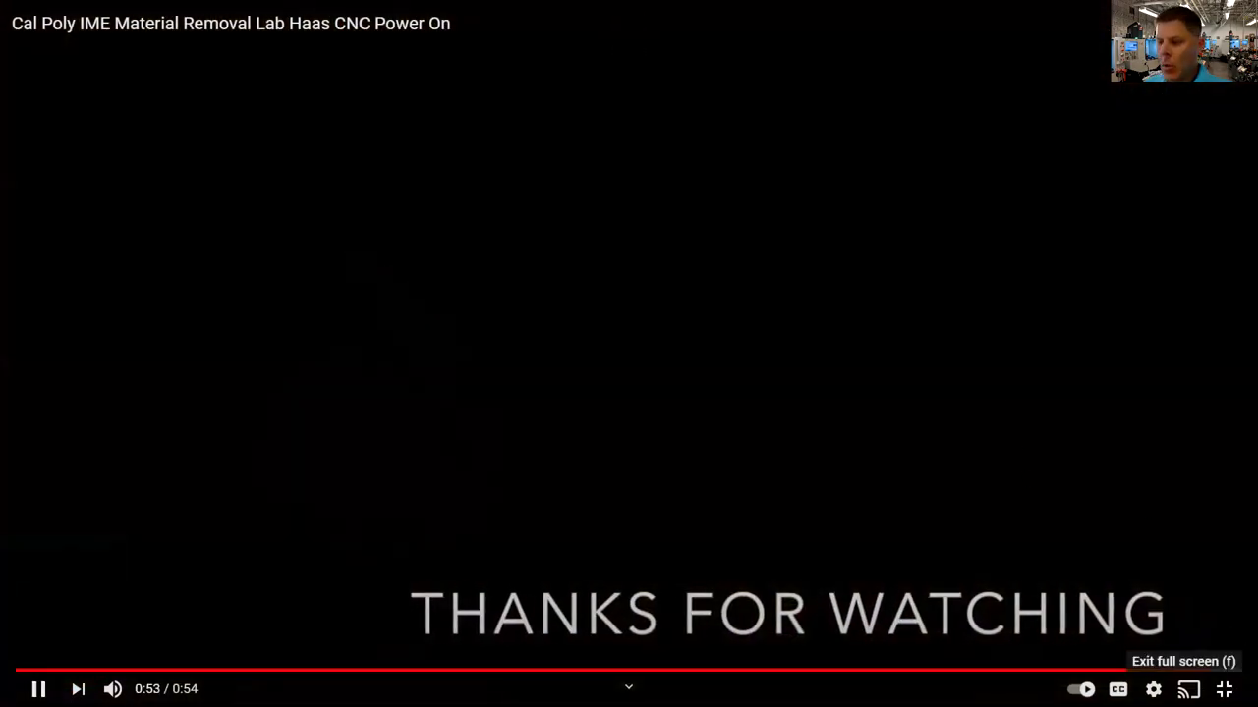
left_click(1223, 688)
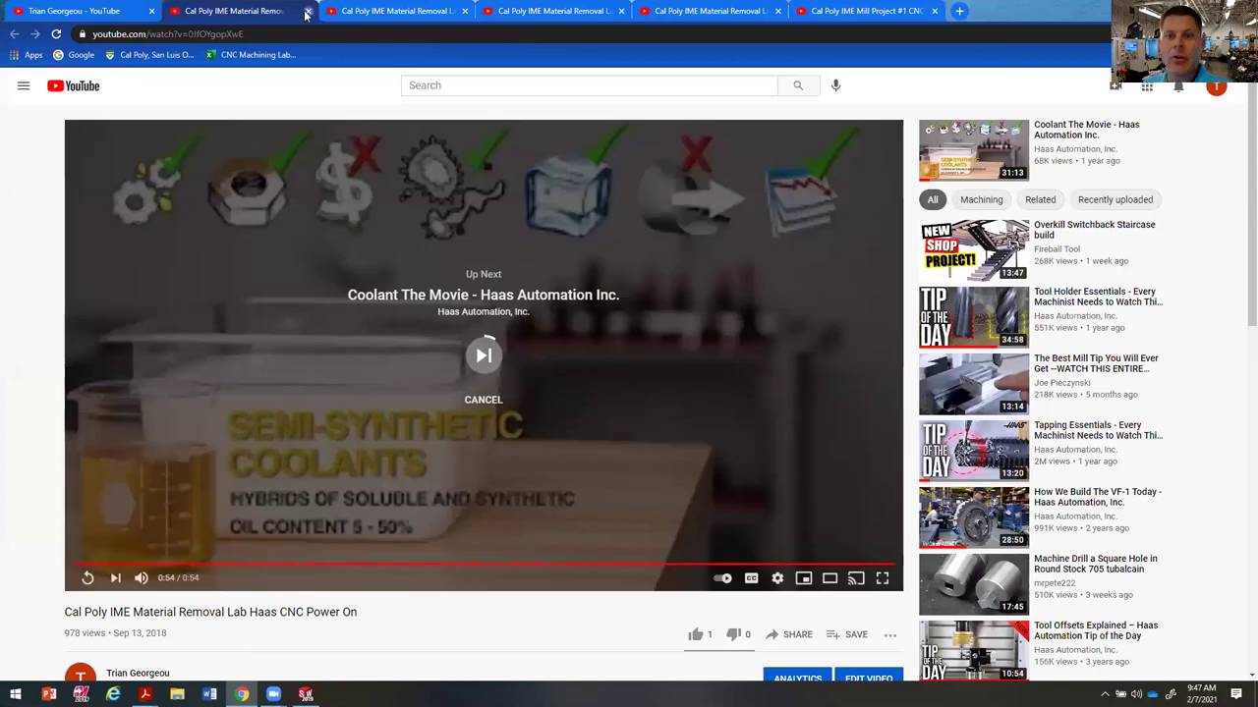
Step: Close the Power On tab and play the Haas CNC Modes lab video full screen
left_click(308, 11)
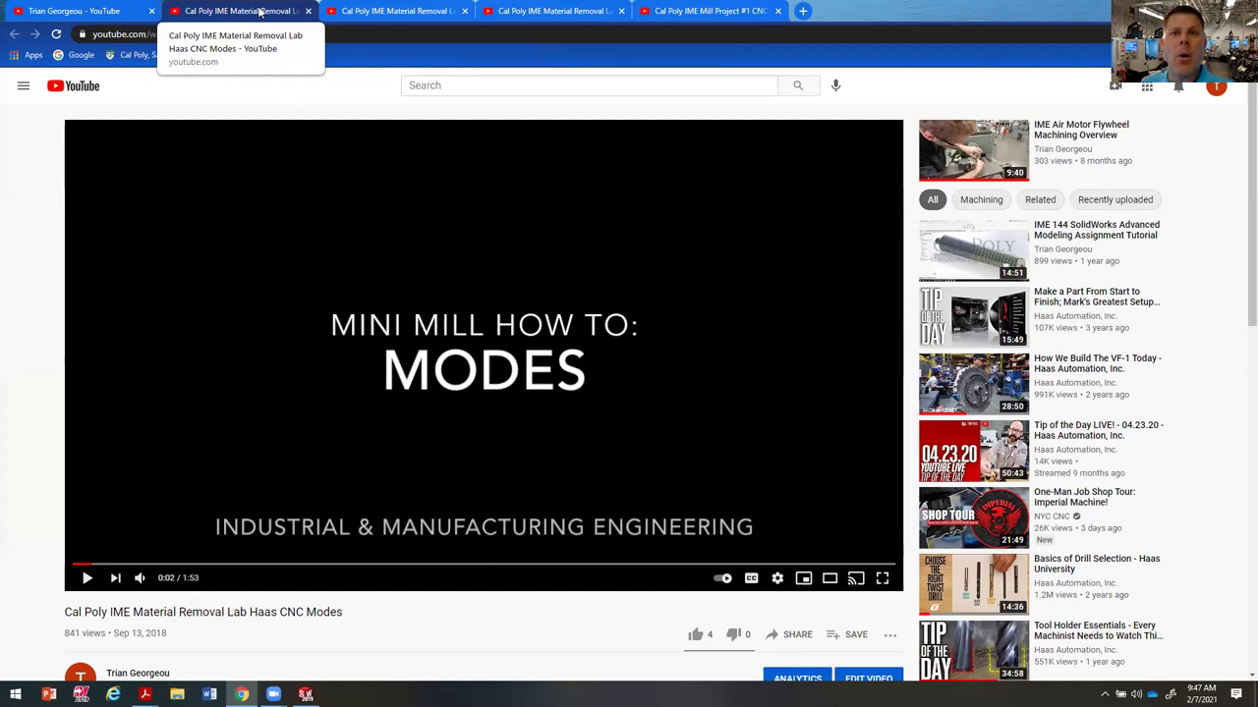
left_click(882, 579)
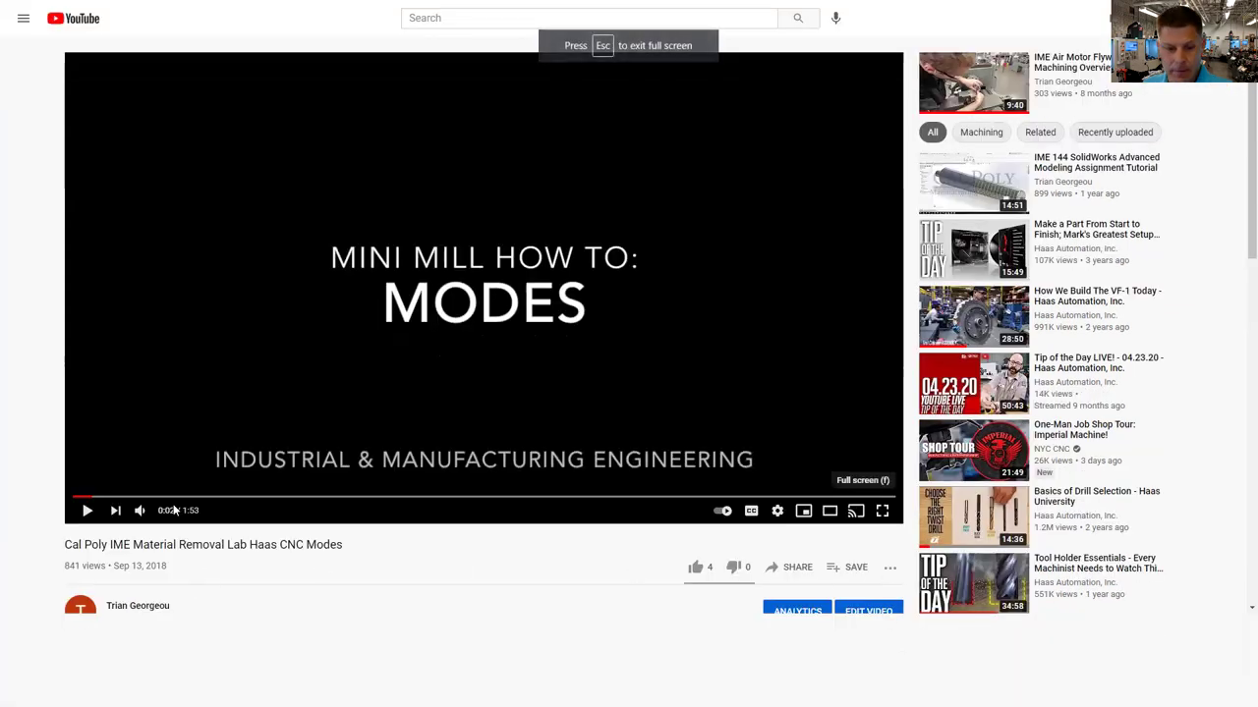
left_click(38, 688)
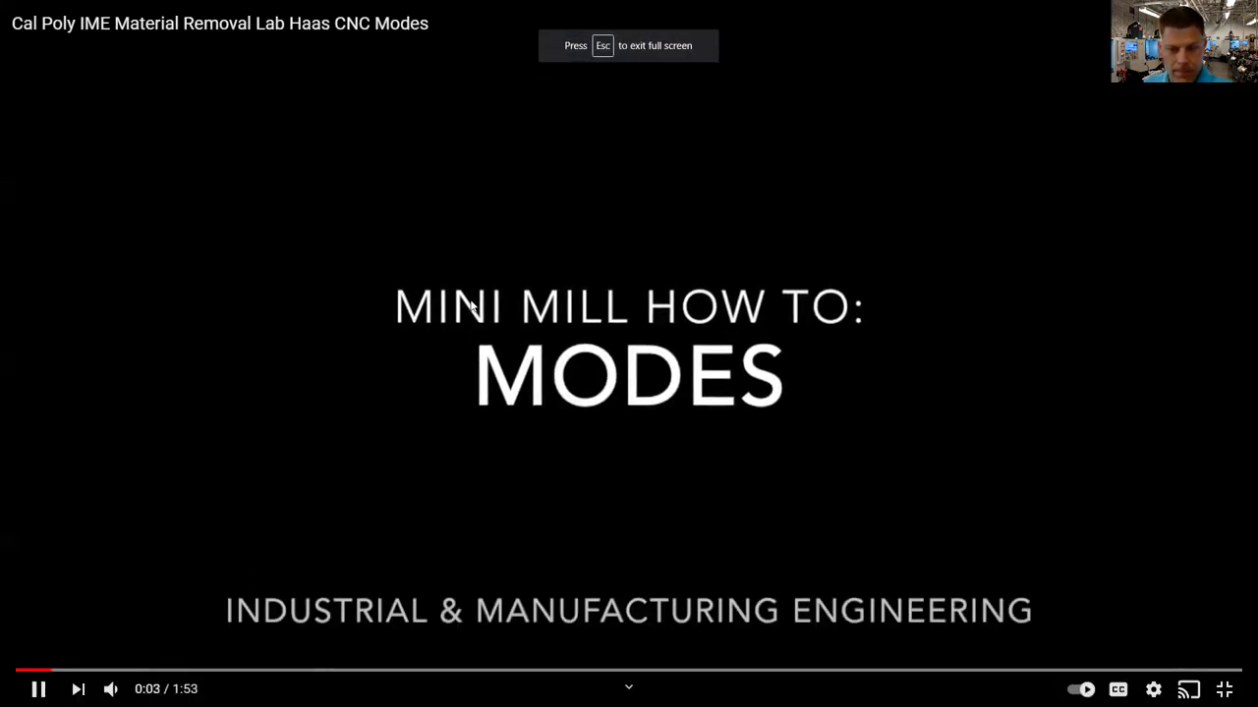
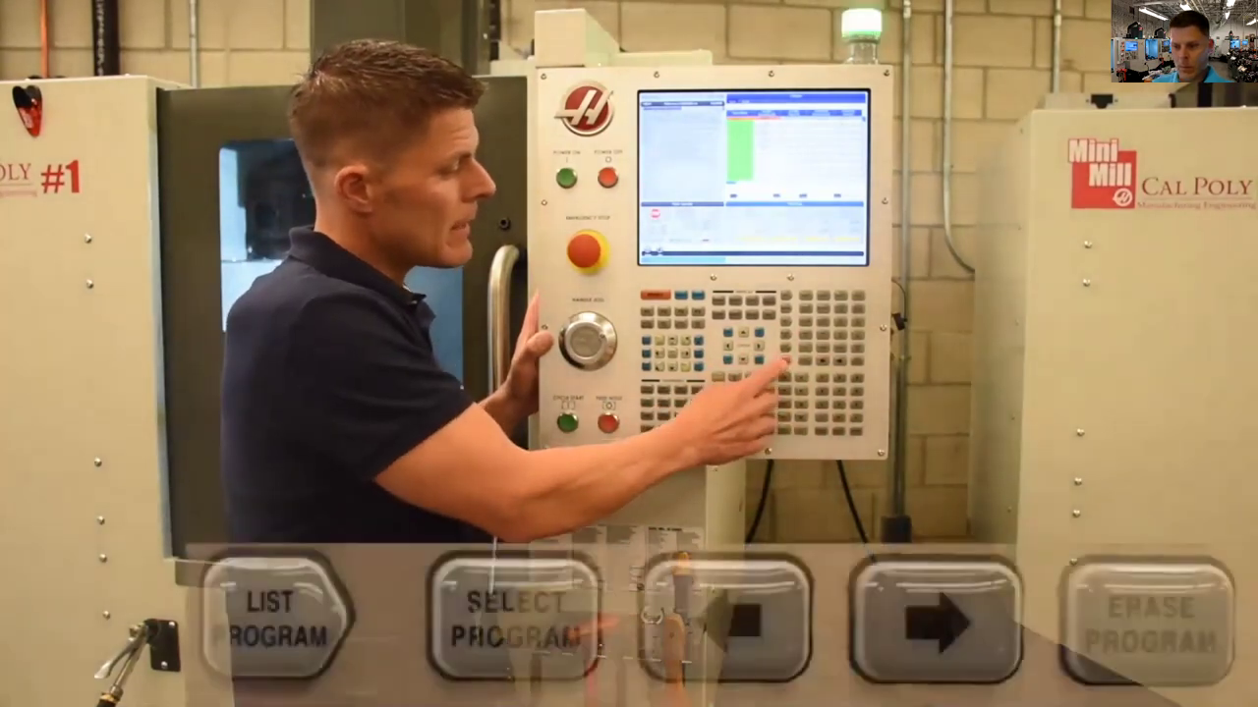
Step: Exit full screen, close the finished Haas CNC Modes tab, and start the Setting Tool Height Offsets video
mouse_move(670, 463)
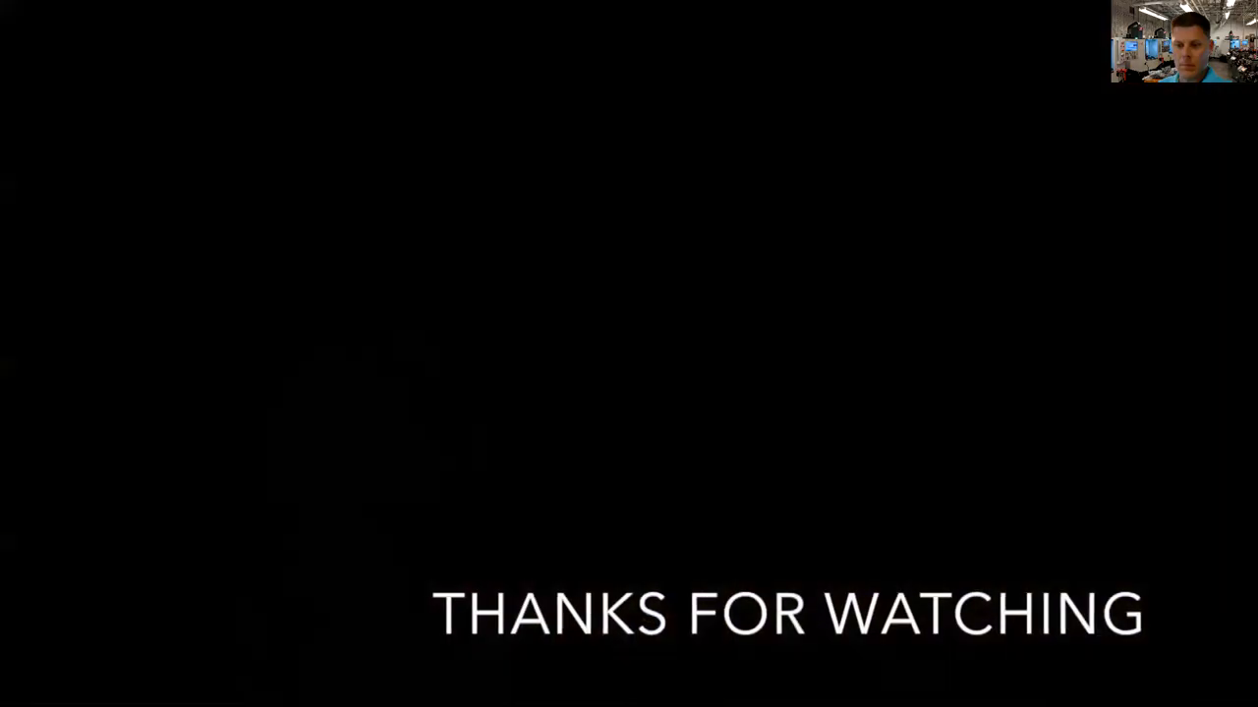
left_click(1223, 689)
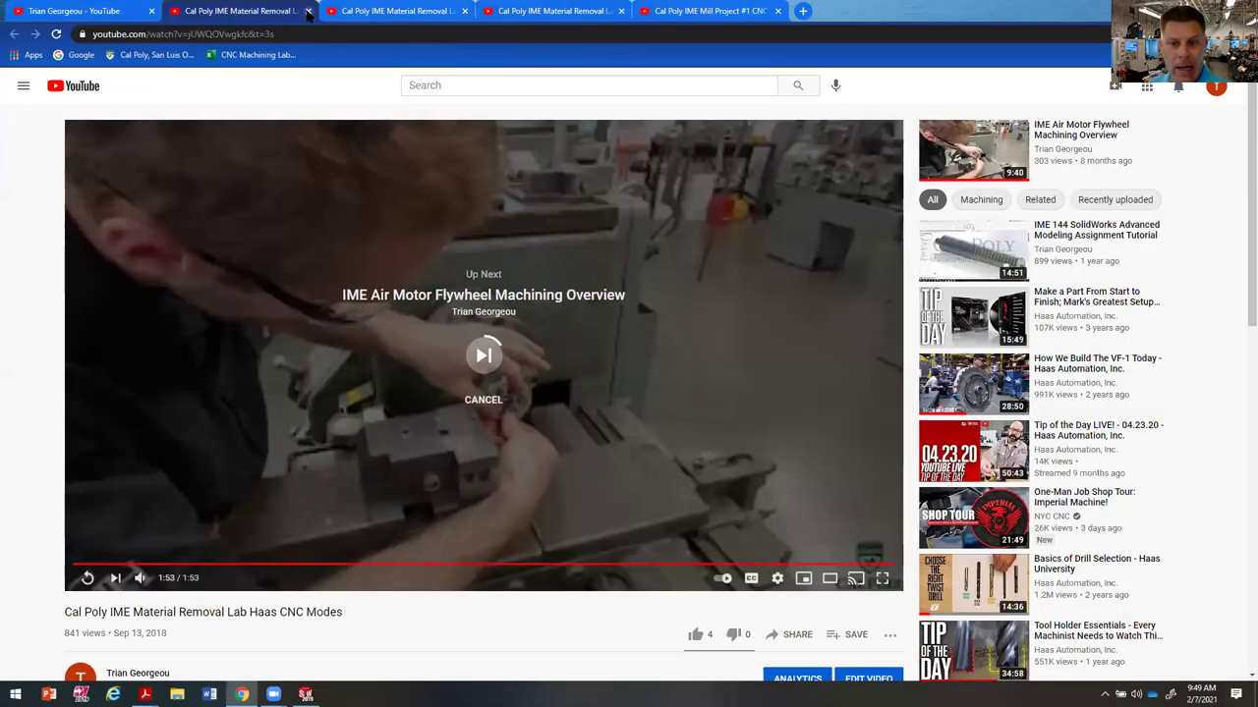
left_click(308, 11)
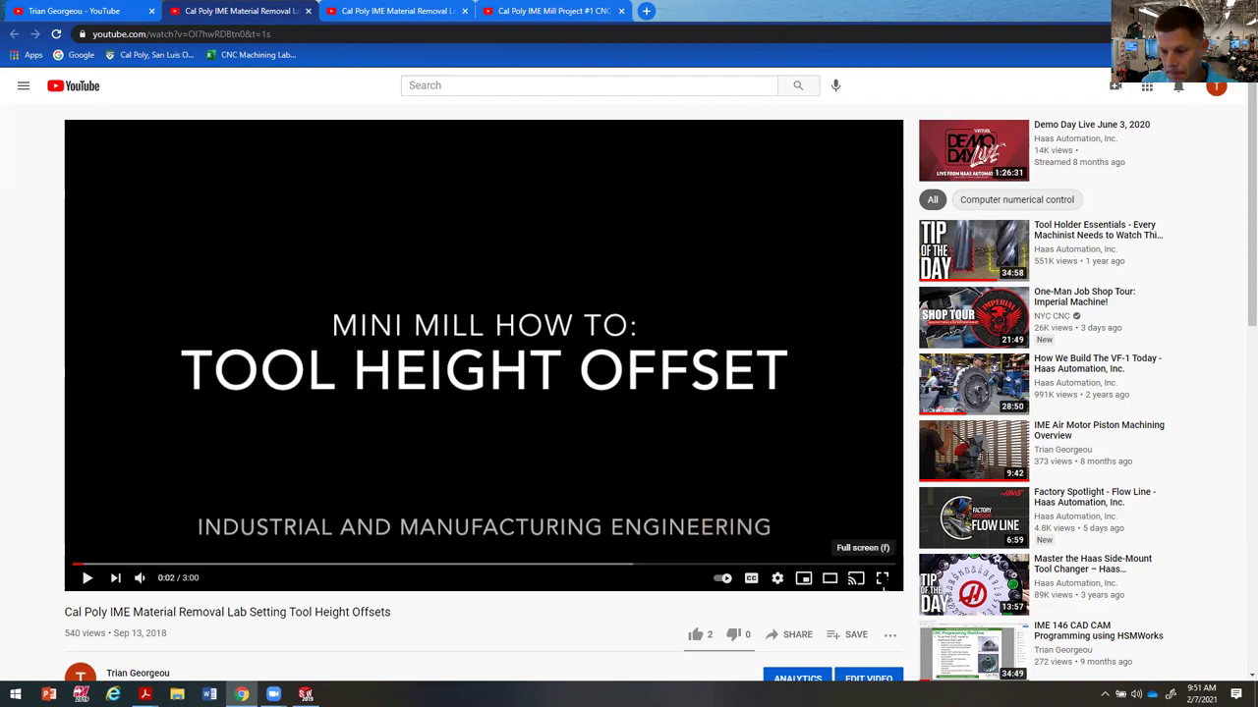
left_click(85, 578)
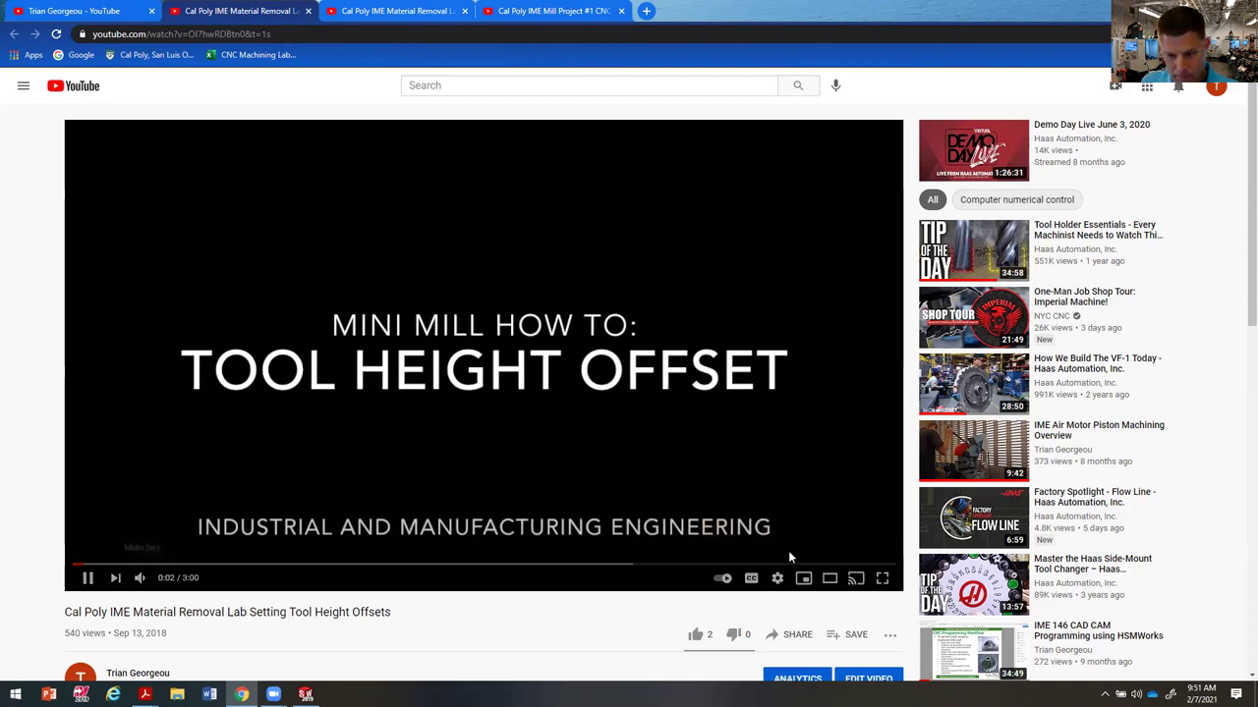
Step: Watch the Setting Tool Height Offsets video full screen to its 3:00 'Thanks for watching' card
left_click(882, 577)
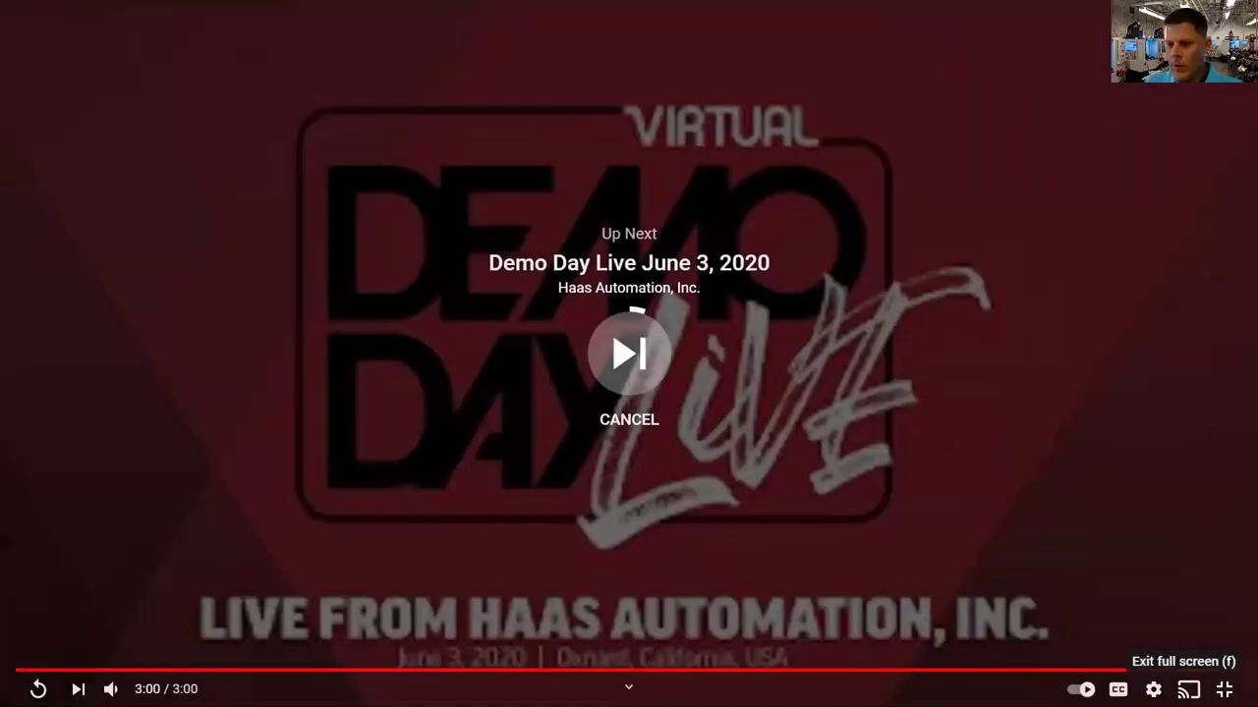
Step: Exit full screen and close the finished Setting Tool Height Offsets video tab
left_click(1226, 688)
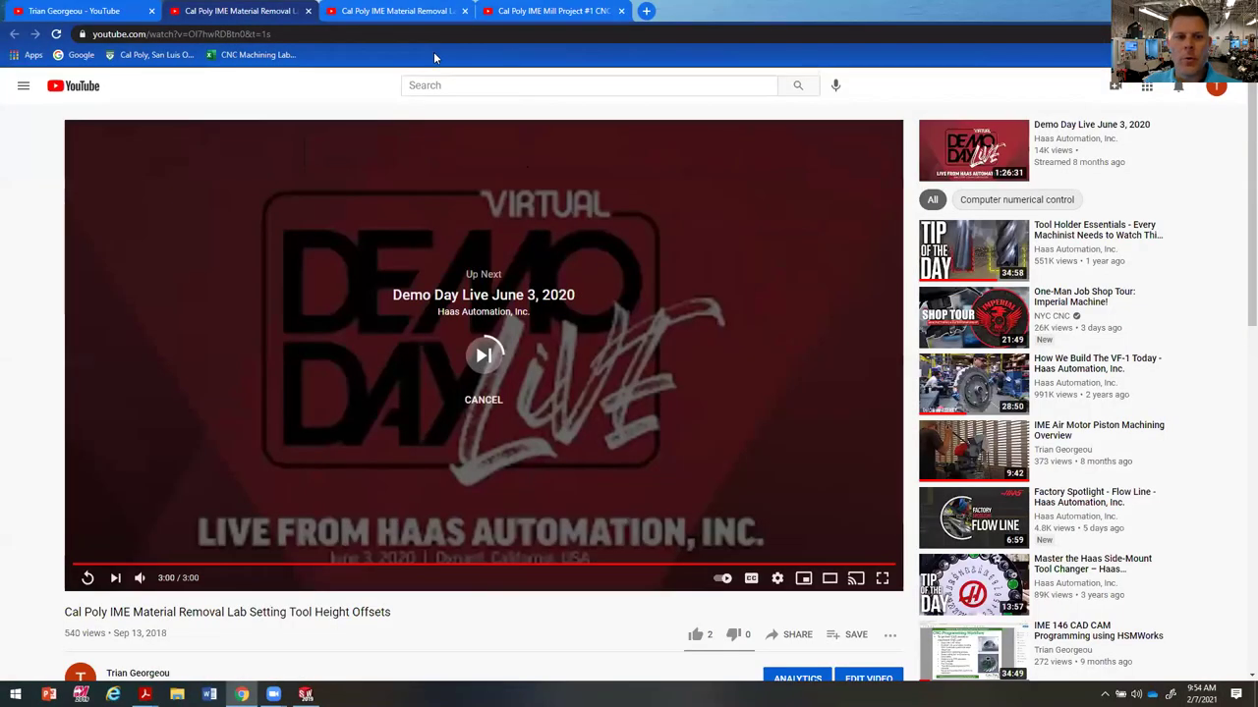
left_click(307, 10)
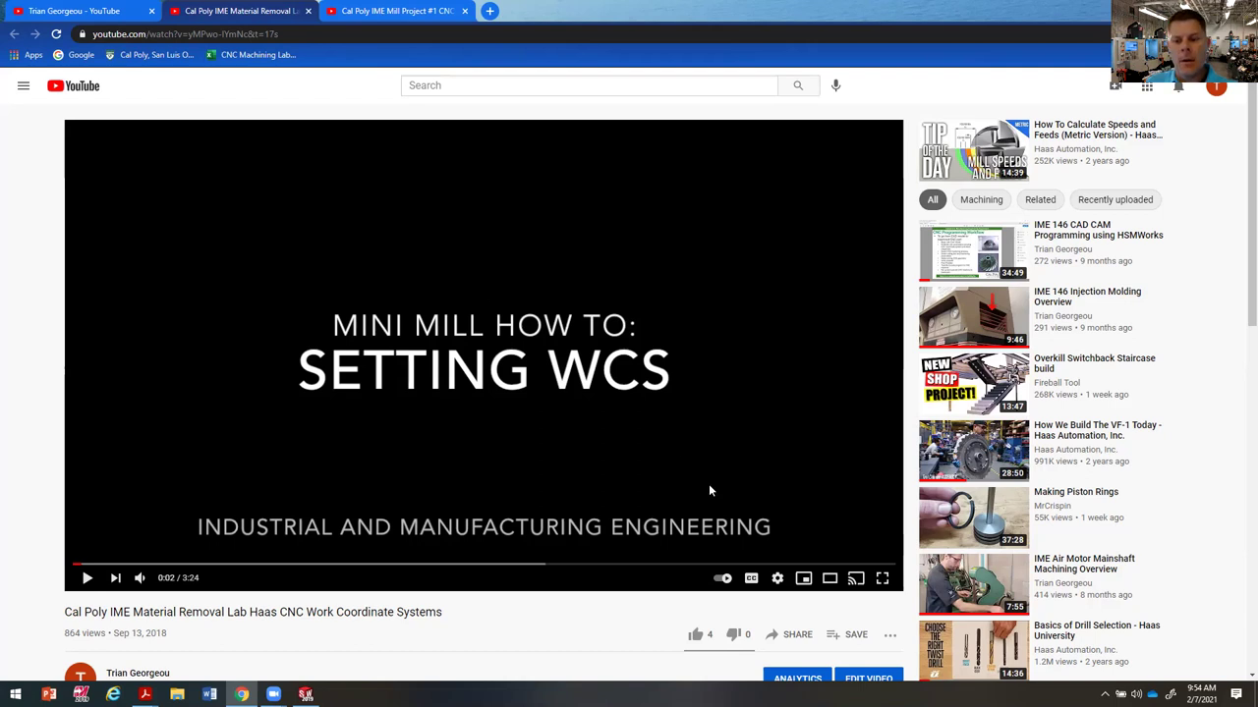
Step: Play the Work Coordinate Systems video full screen and pause it at 0:21 on the MDI key
left_click(882, 578)
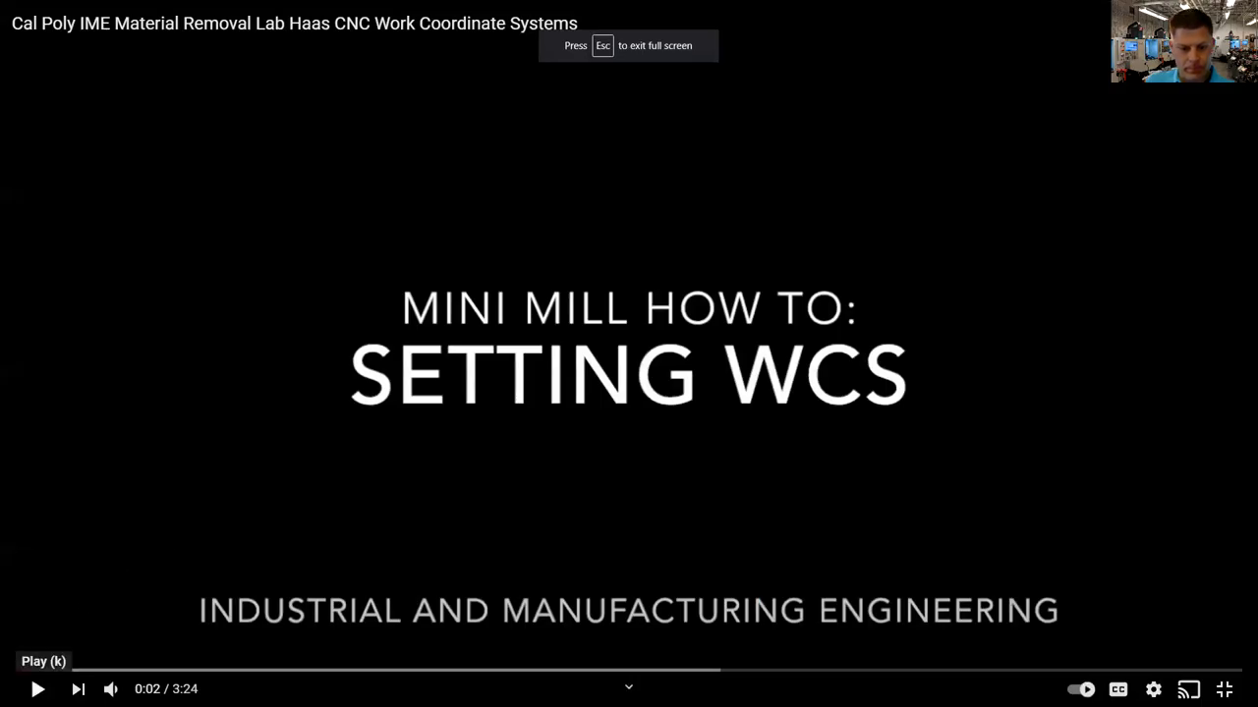
left_click(38, 688)
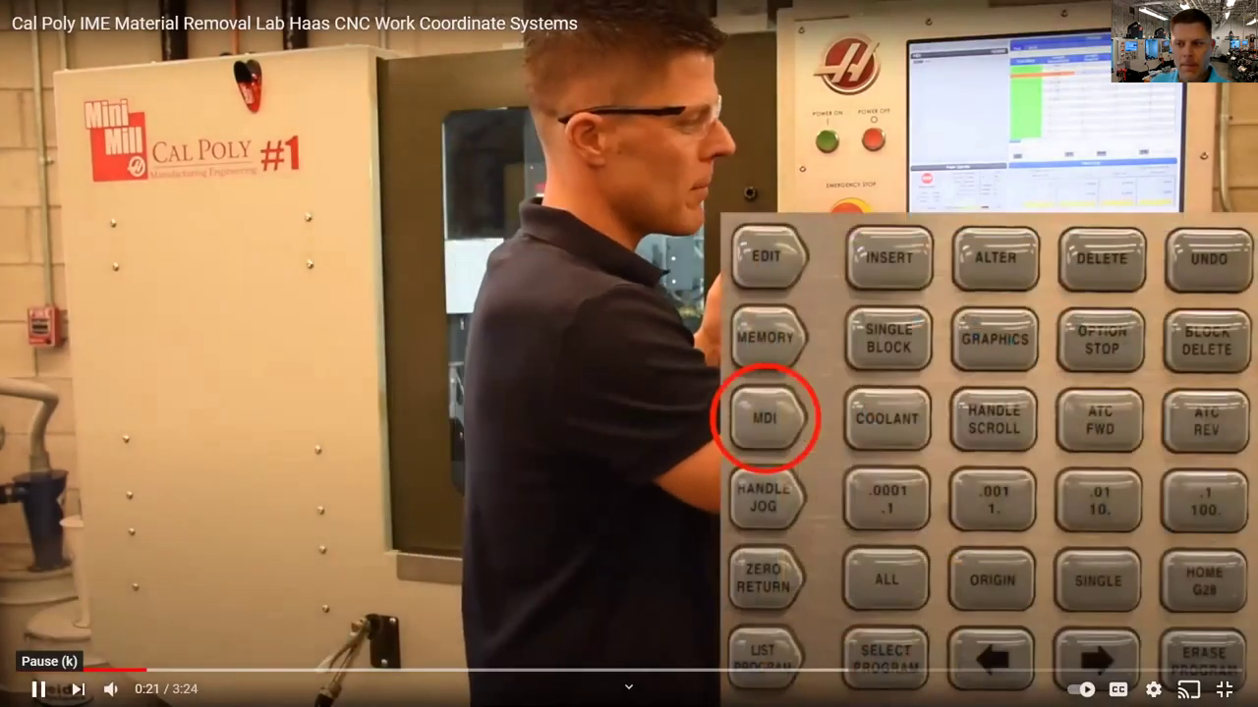
left_click(39, 688)
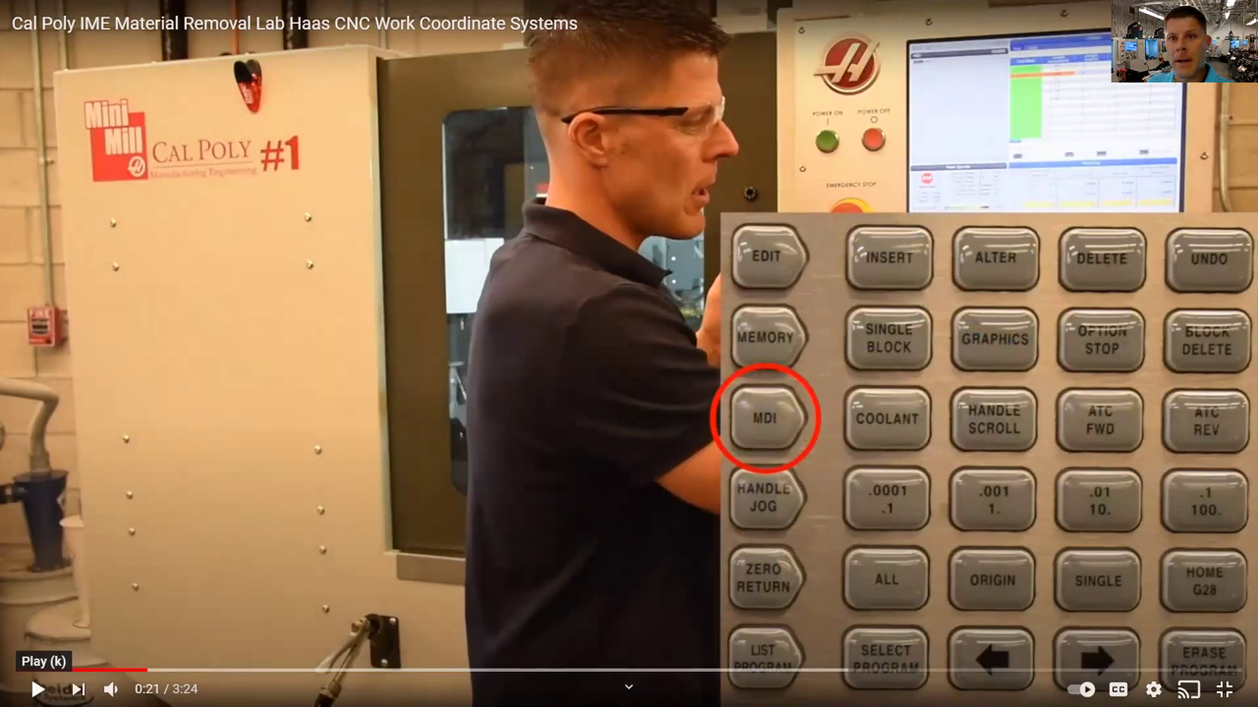
mouse_move(78, 689)
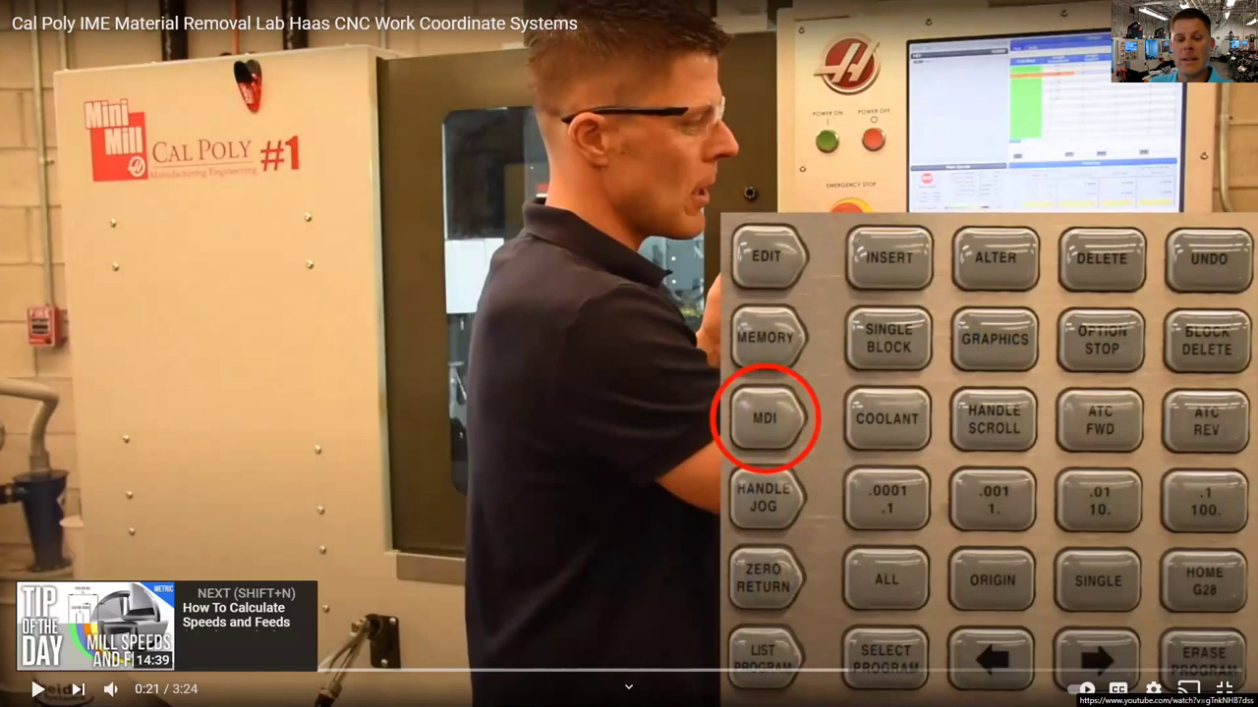
Step: Resume the Work Coordinate Systems video from 0:21 and pause it at 2:40
left_click(37, 689)
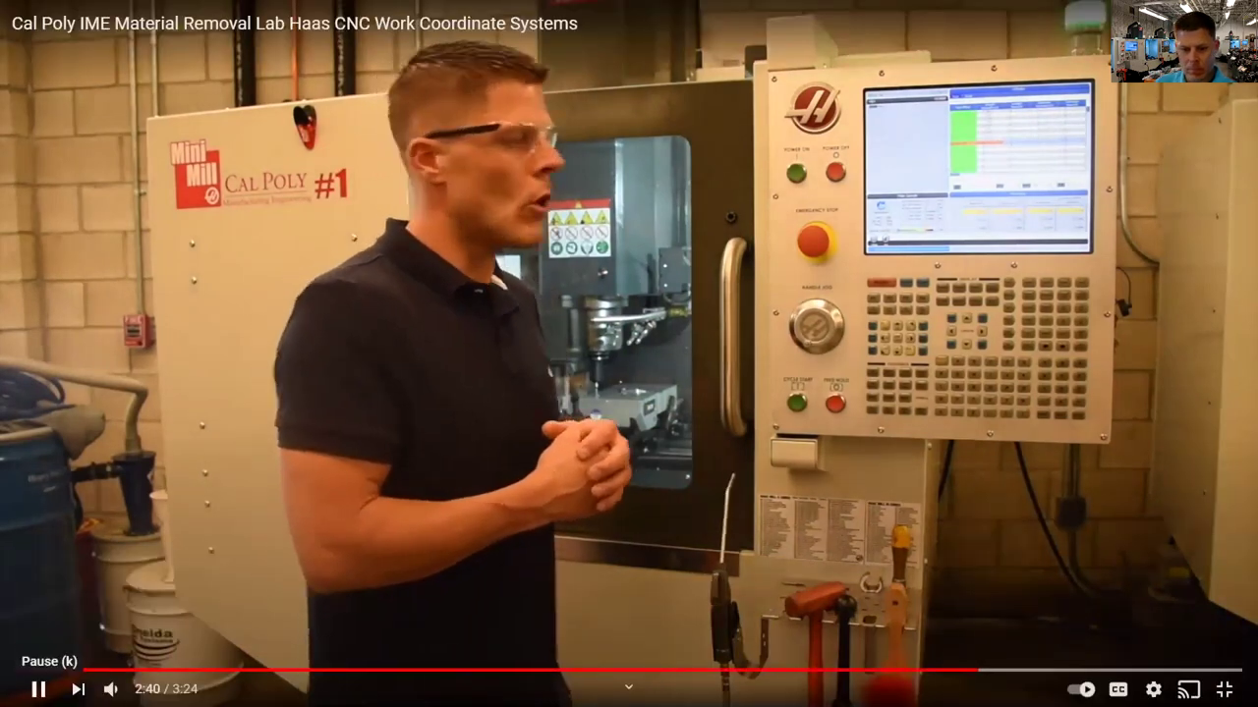
left_click(40, 689)
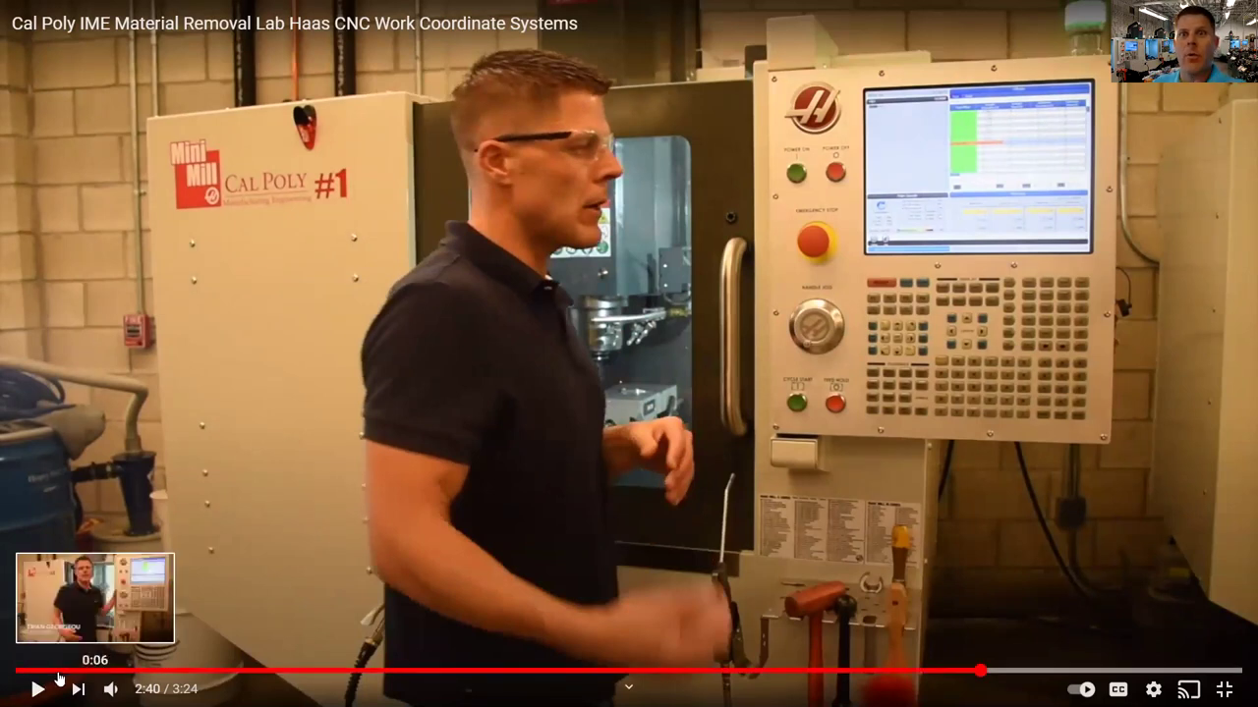
Step: Resume the video from 2:40 and let it reach the 'Thanks for watching' card at 3:21
left_click(38, 689)
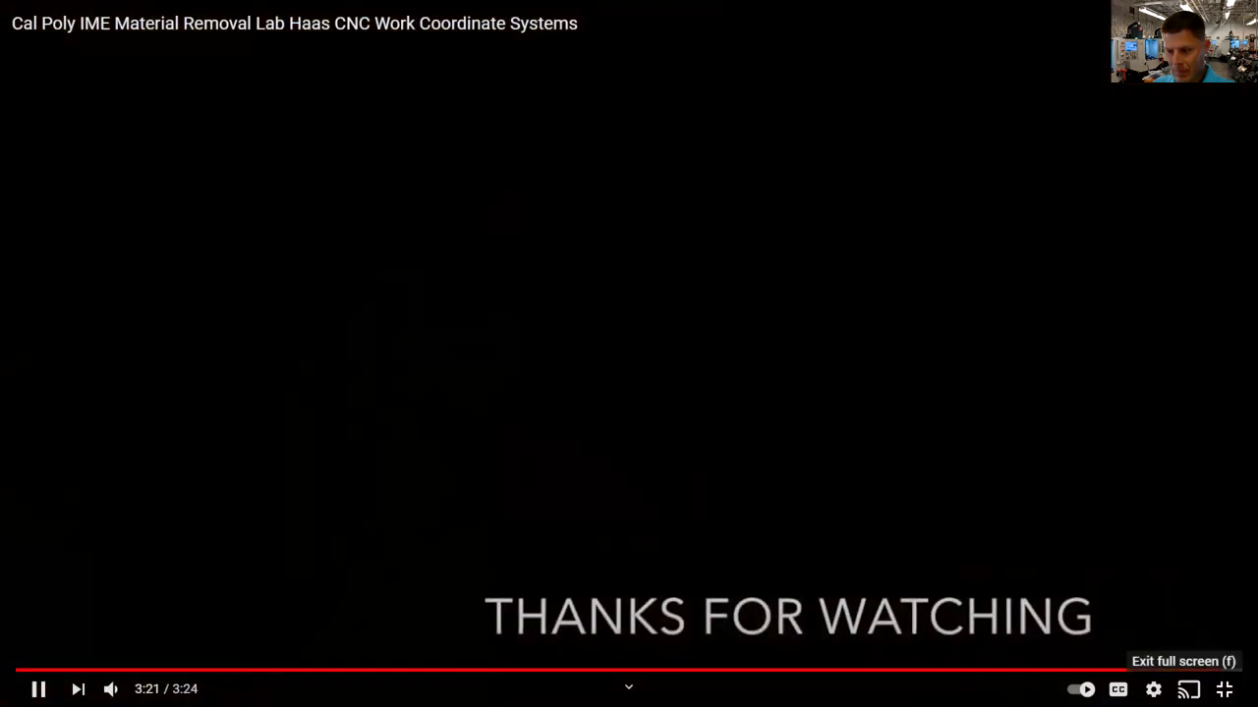
Step: Exit full screen and close the Work Coordinate Systems tab to reach the Mill Project #1 page
left_click(1223, 688)
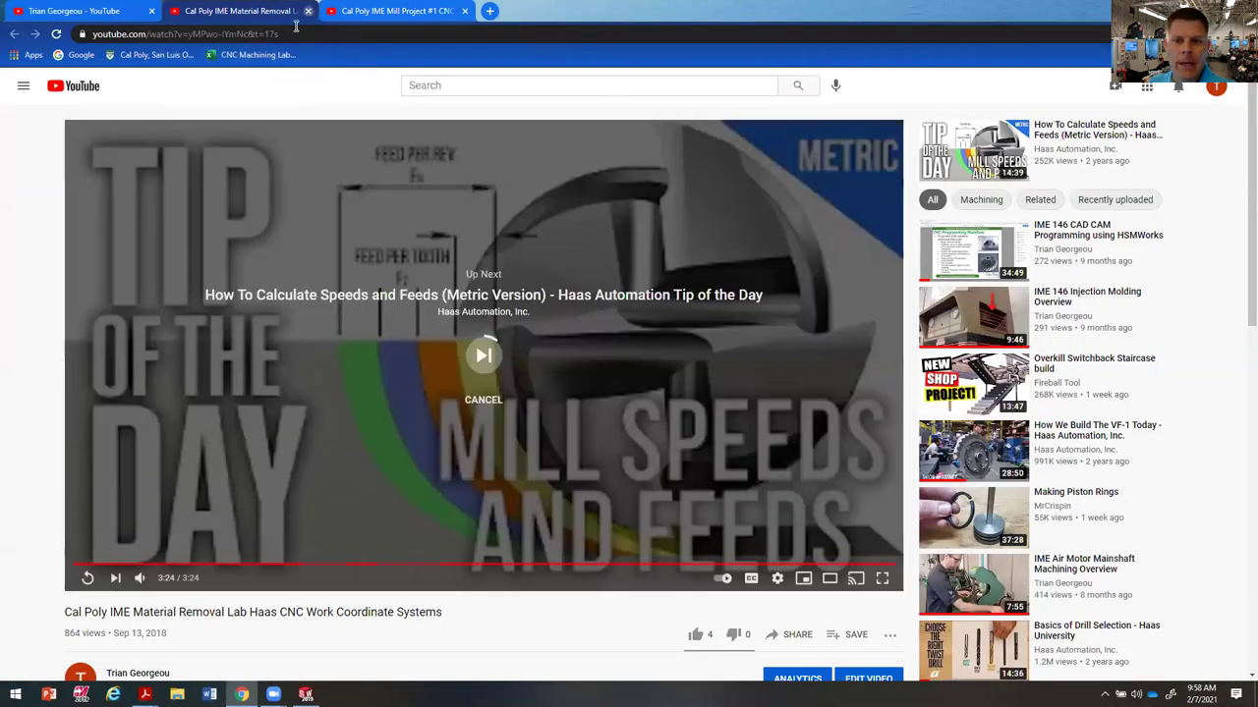
left_click(307, 11)
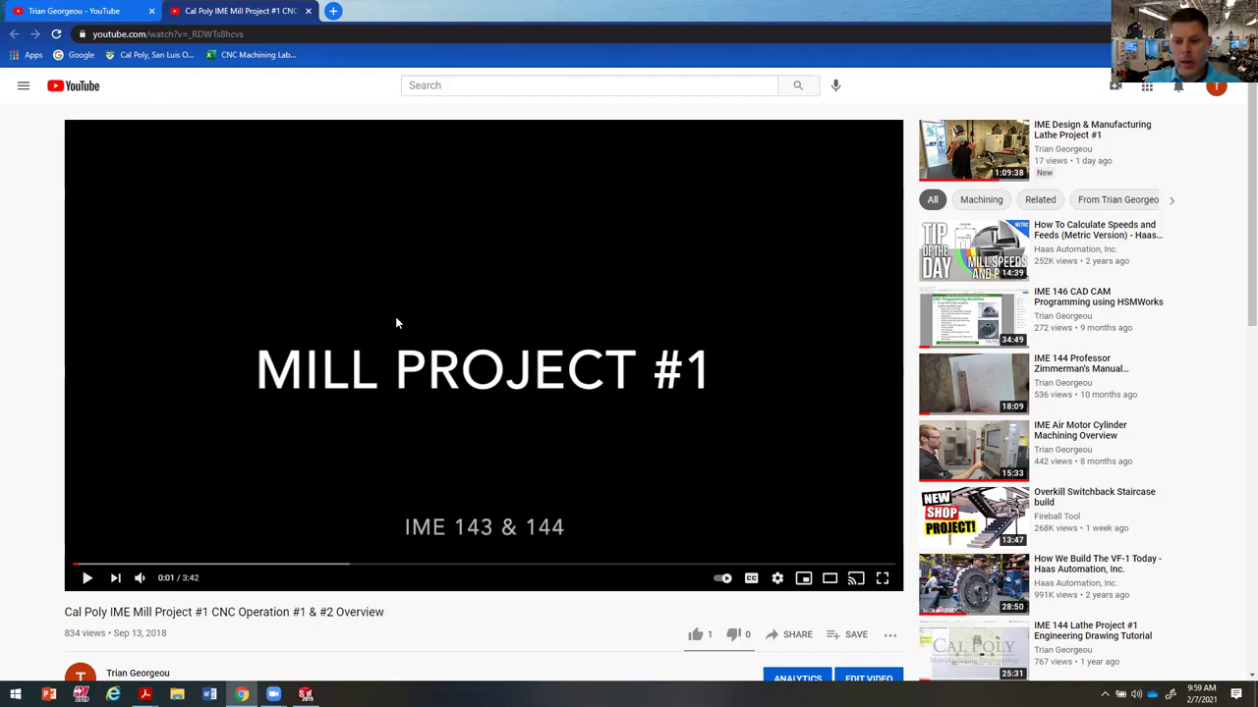
Step: Watch the Mill Project #1 CNC Operation video full screen with the volume raised slightly
left_click(882, 577)
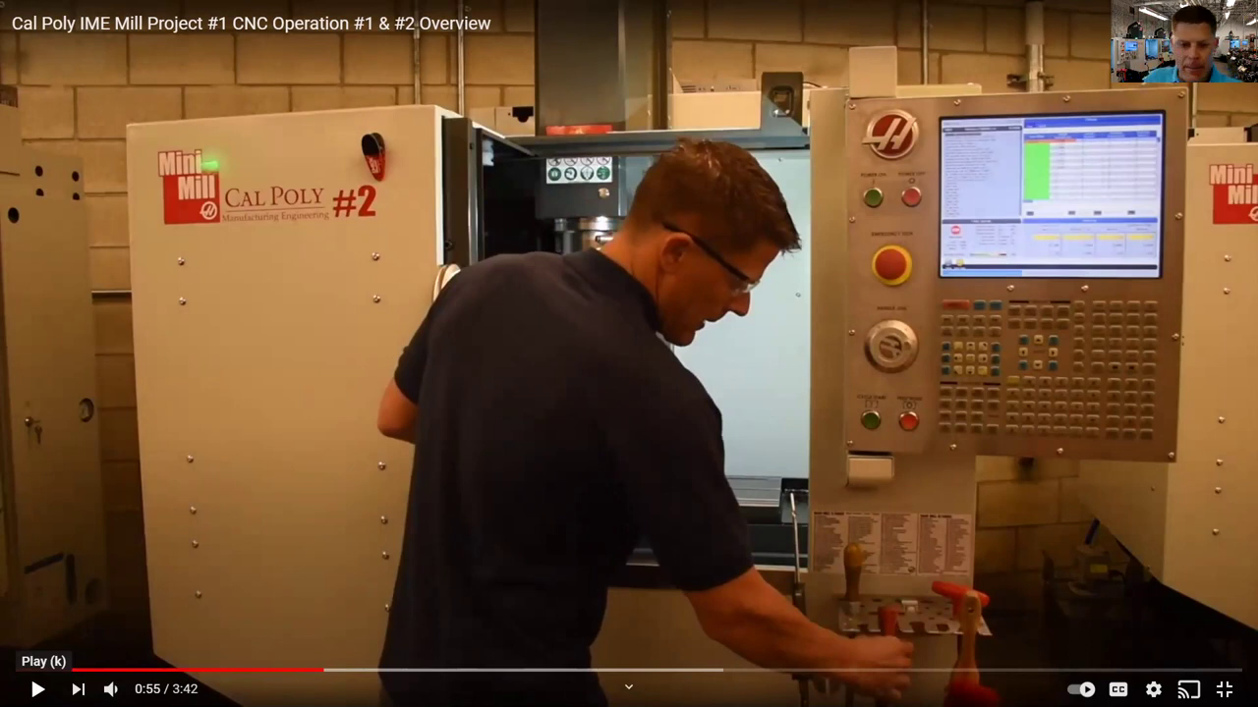
left_click(38, 689)
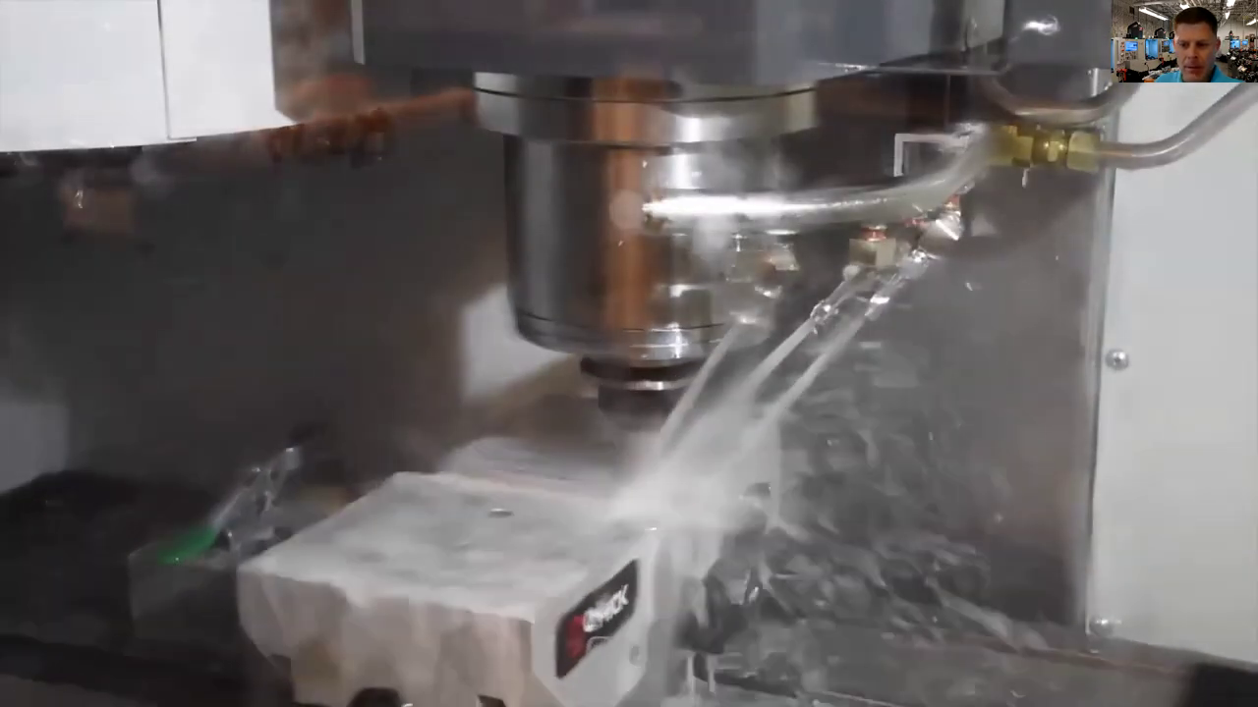
mouse_move(143, 629)
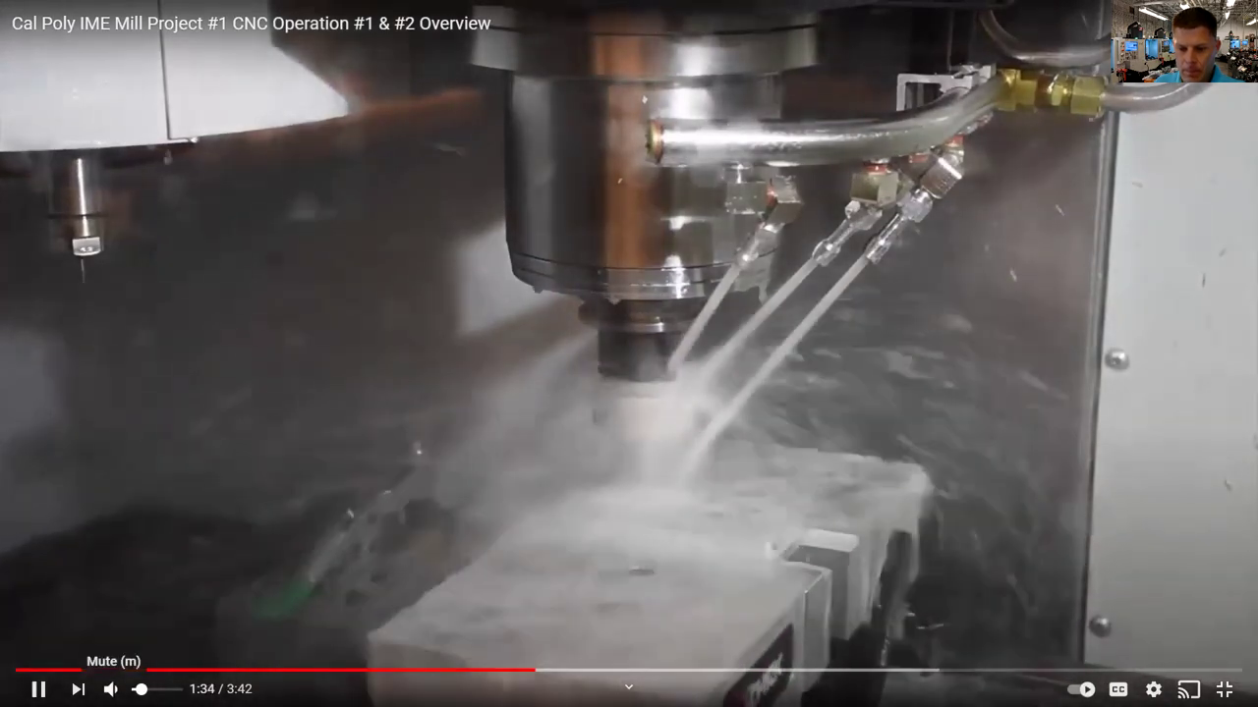
left_click(148, 689)
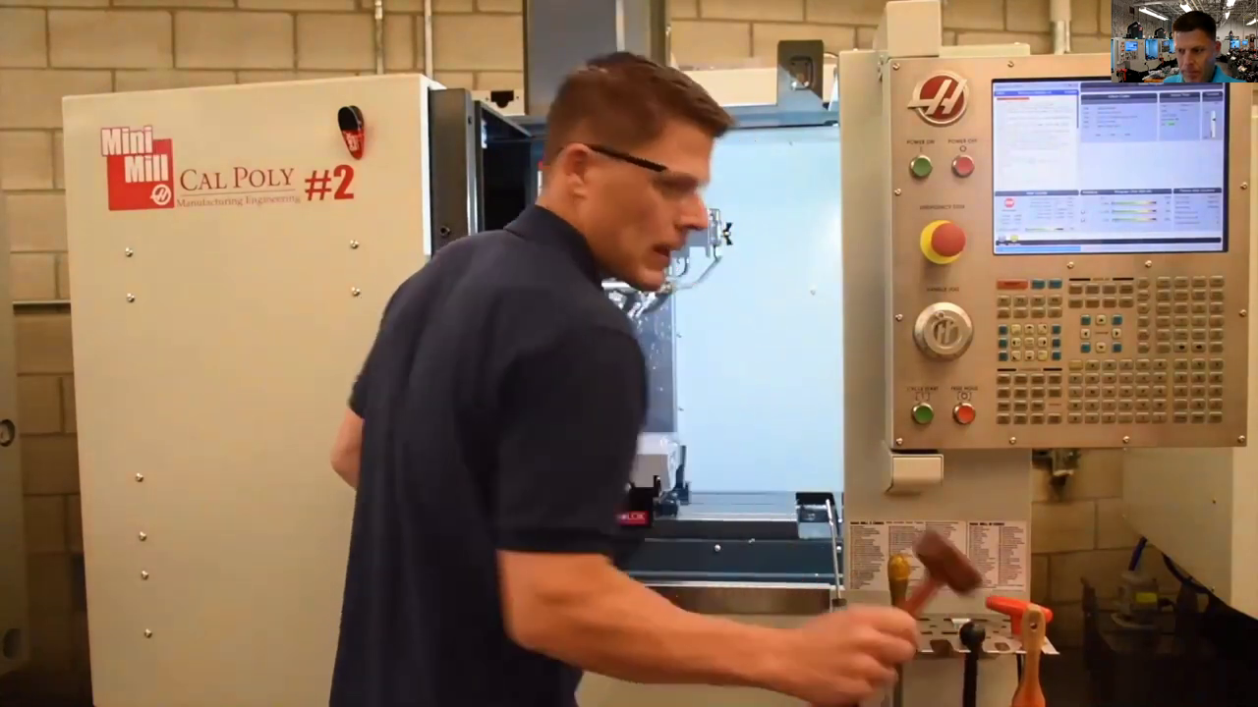
mouse_move(443, 610)
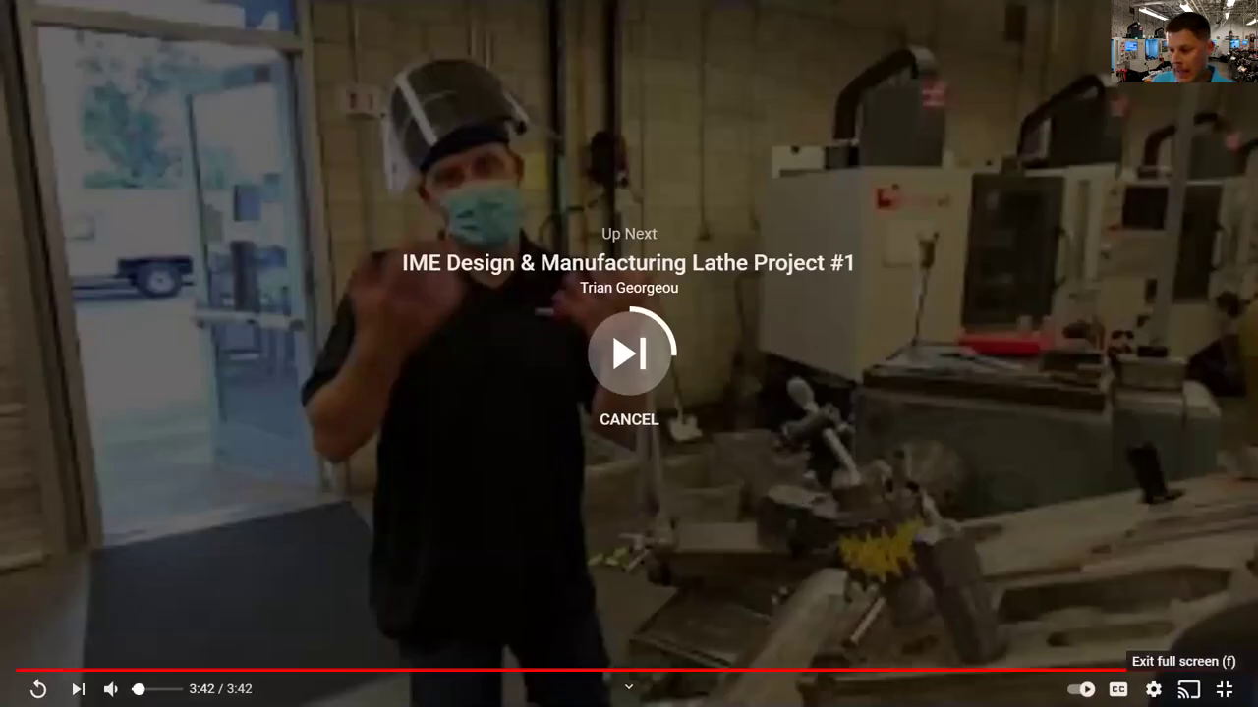
Step: Exit full screen, close the video tab and Chrome to return to the CNC Project #1 CAM assembly
left_click(1223, 689)
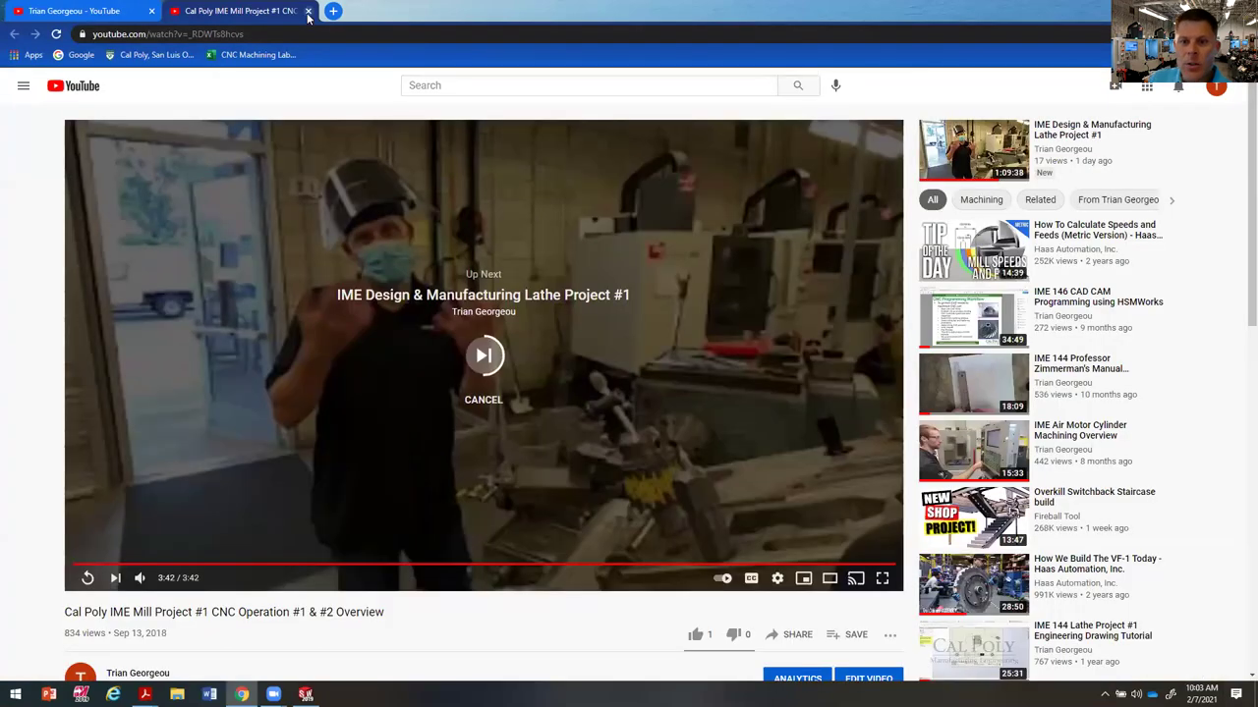
left_click(307, 11)
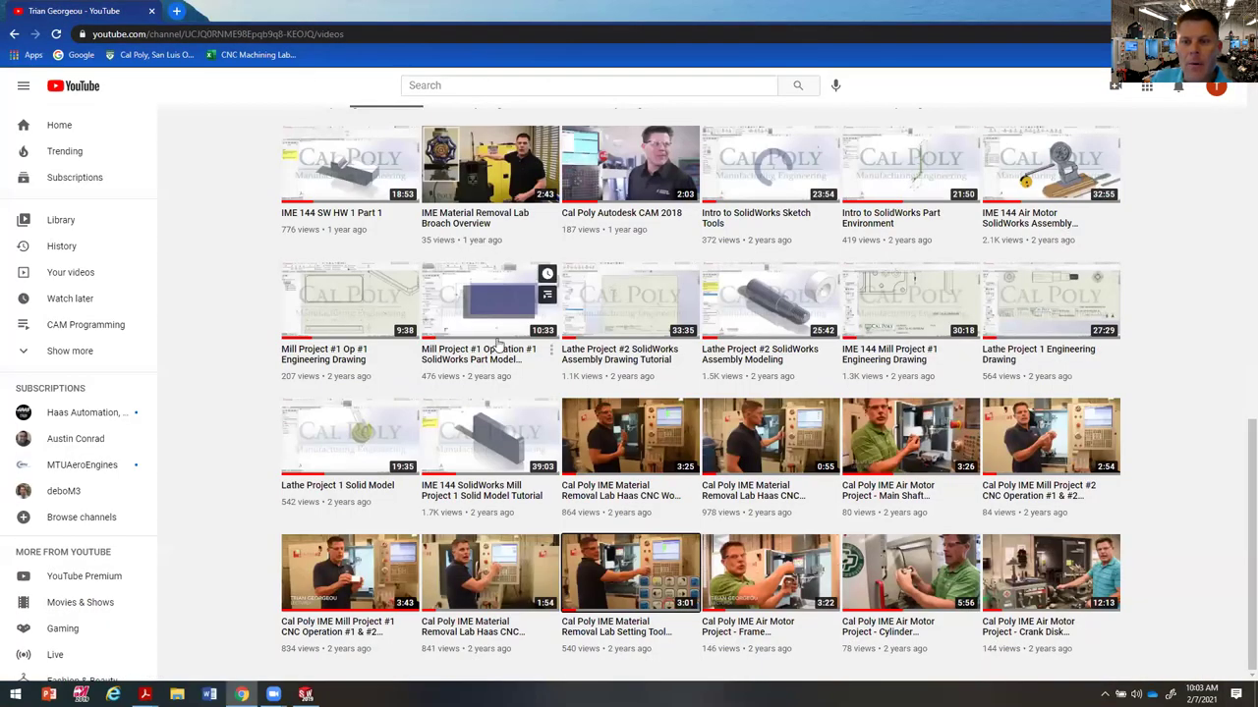
left_click(151, 11)
scroll(927, 500, "down", 3)
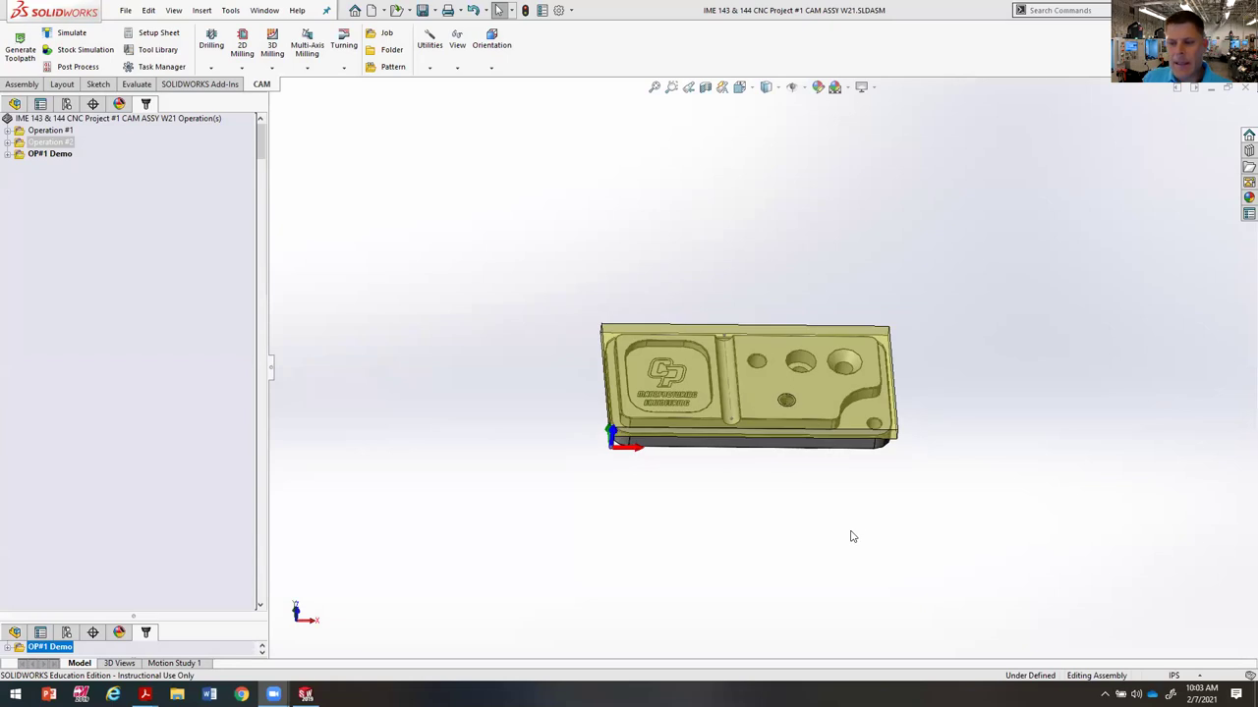